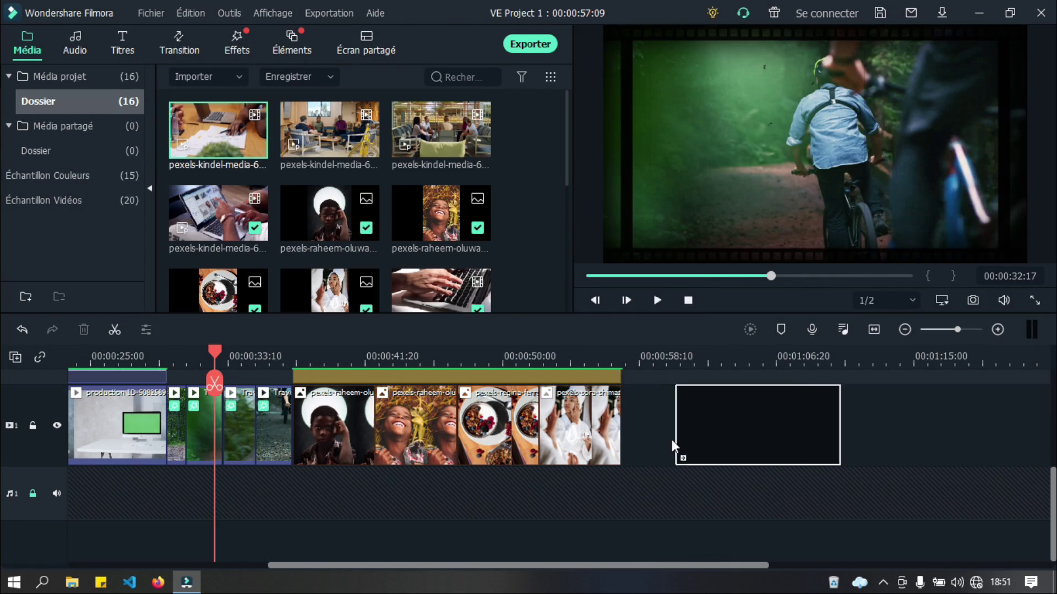
Place the pexels-kindel-media desk-meeting clip on video track 1 directly after the last image, with the playhead near its start
left_click_drag(687, 349, 471, 359)
left_click(473, 358)
scroll(581, 432, "up", 5)
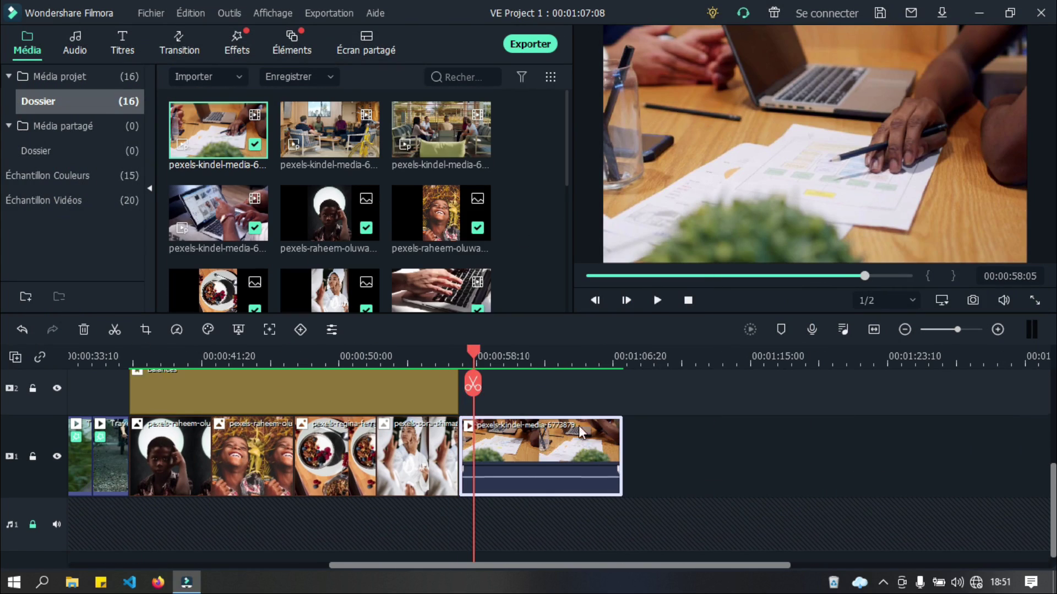
Add the YouTube, TikTok and Facebook banner images together to video track 2 above the desk-meeting clip
scroll(366, 148, "down", 5)
left_click(330, 175)
left_click(219, 264, "shift")
left_click_drag(219, 264, 479, 480)
scroll(594, 406, "down", 3)
scroll(592, 406, "up", 1)
mouse_move(473, 358)
left_mouse_down()
mouse_move(670, 360)
mouse_move(538, 379)
mouse_move(544, 366)
mouse_move(462, 366)
mouse_move(587, 366)
mouse_move(461, 366)
left_mouse_up()
scroll(583, 481, "up", 1)
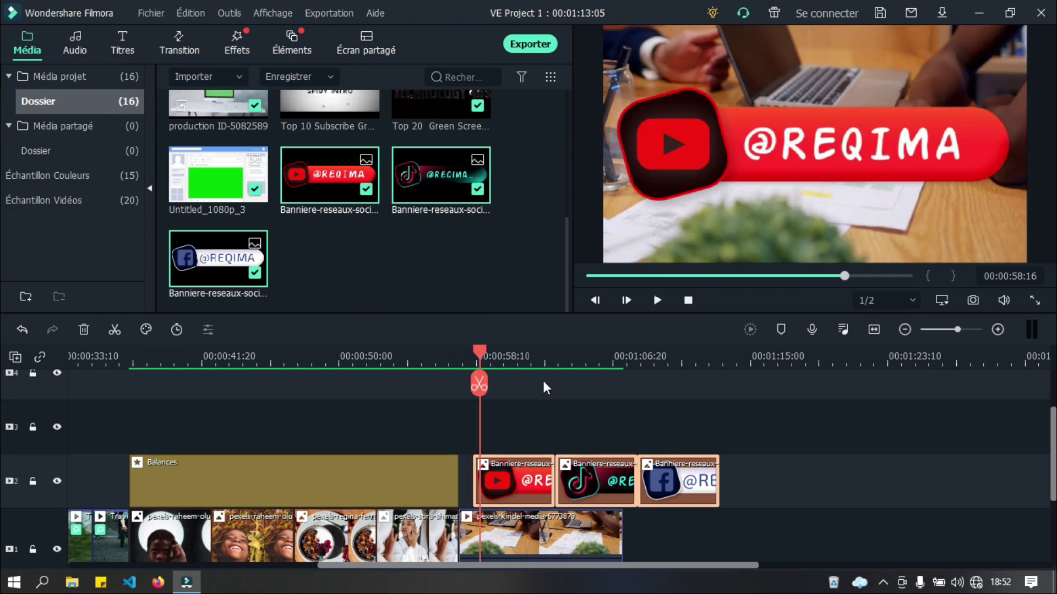
Stack the TikTok banner on track 3 and the Facebook banner on track 4, aligned with the YouTube banner on track 2
left_click_drag(586, 482, 512, 414)
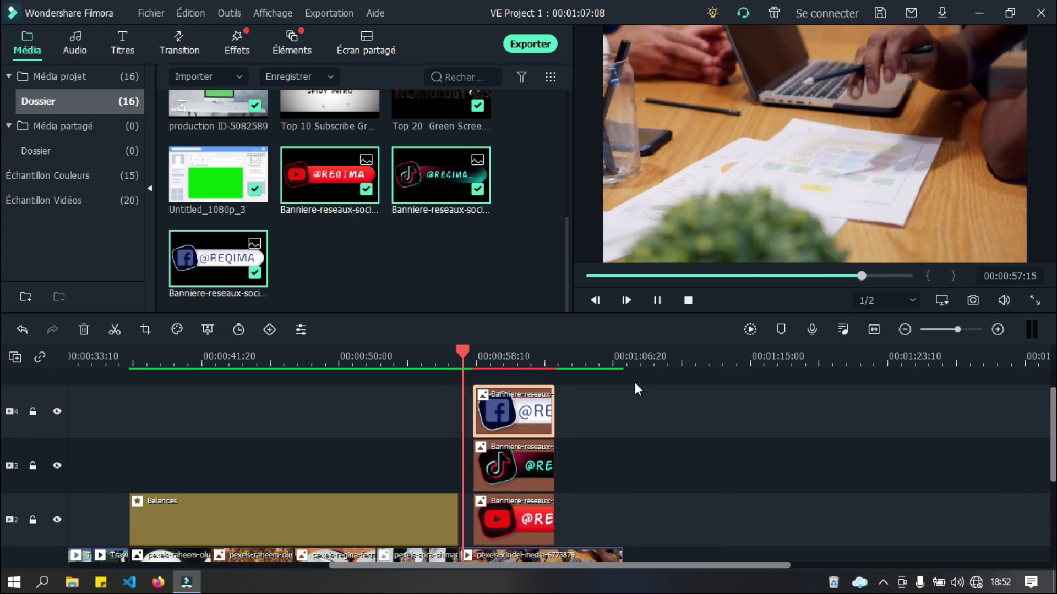
left_click(480, 358)
scroll(637, 462, "down", 1)
scroll(636, 462, "up", 1)
Scale down the Facebook banner and place it in the picture's lower-right corner, and shrink the TikTok banner beside it
double_click(513, 412)
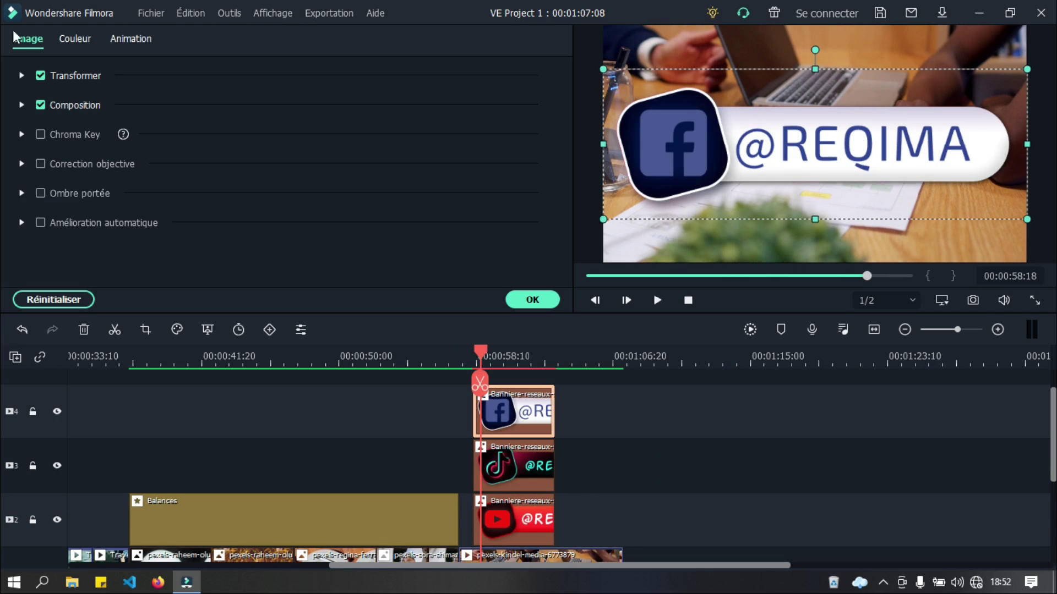
left_click_drag(230, 180, 176, 180)
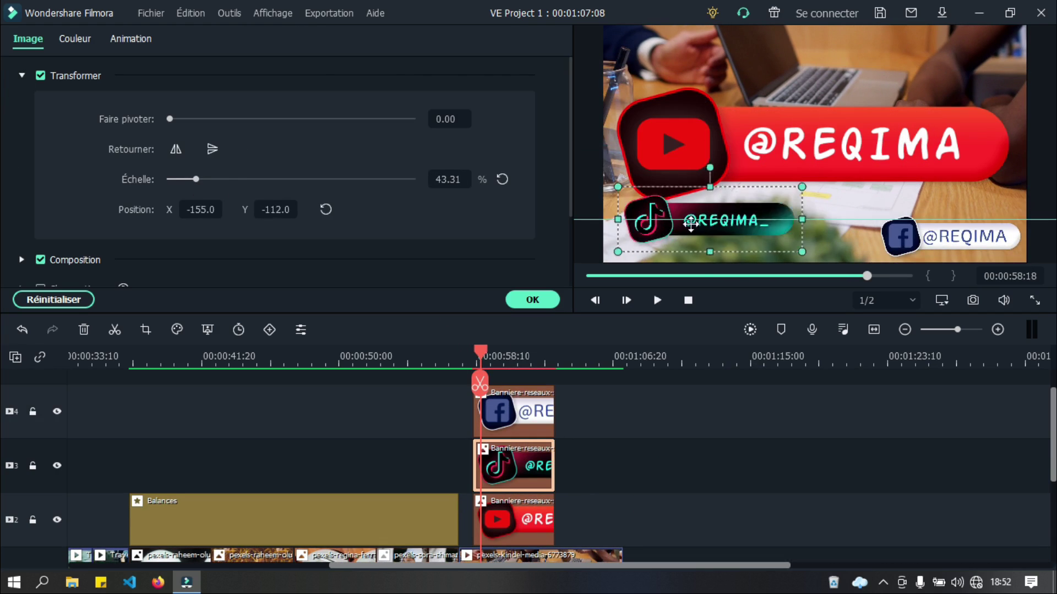
left_click_drag(196, 179, 192, 179)
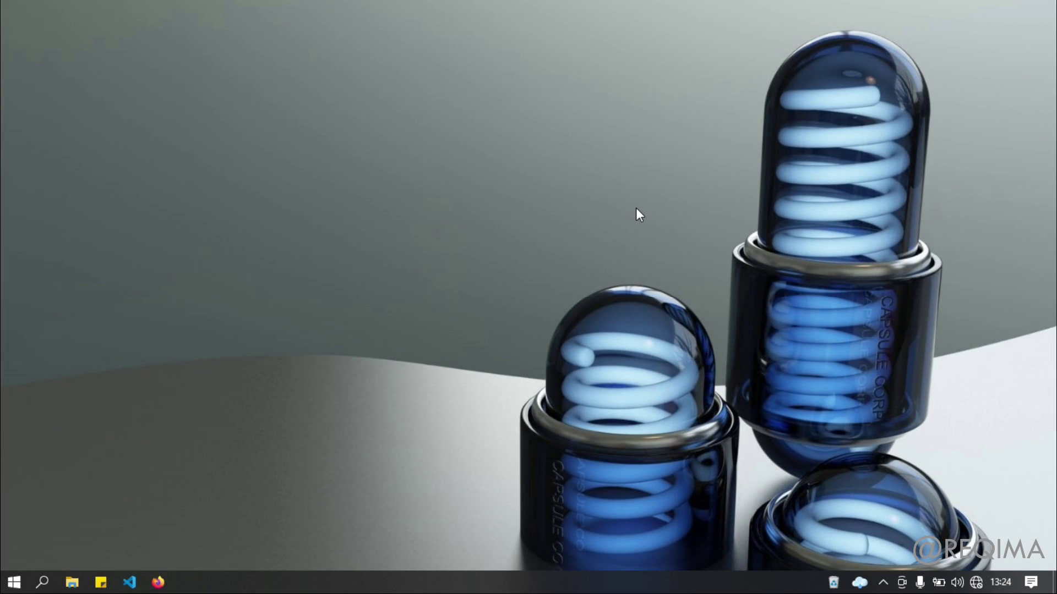
Launch Wondershare Filmora and reposition its start window on the desktop
key("super")
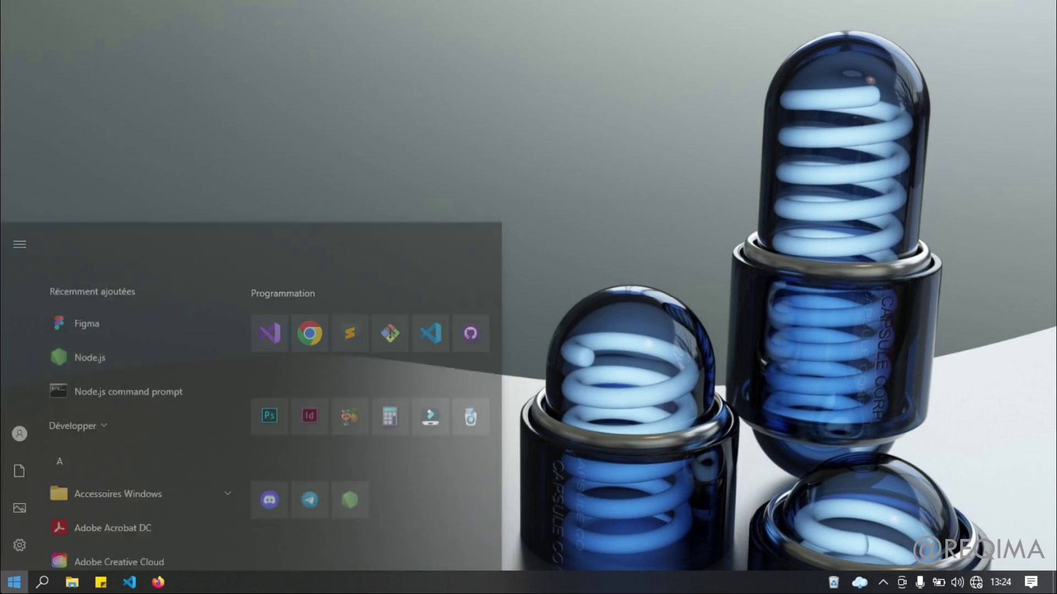
left_click(437, 313)
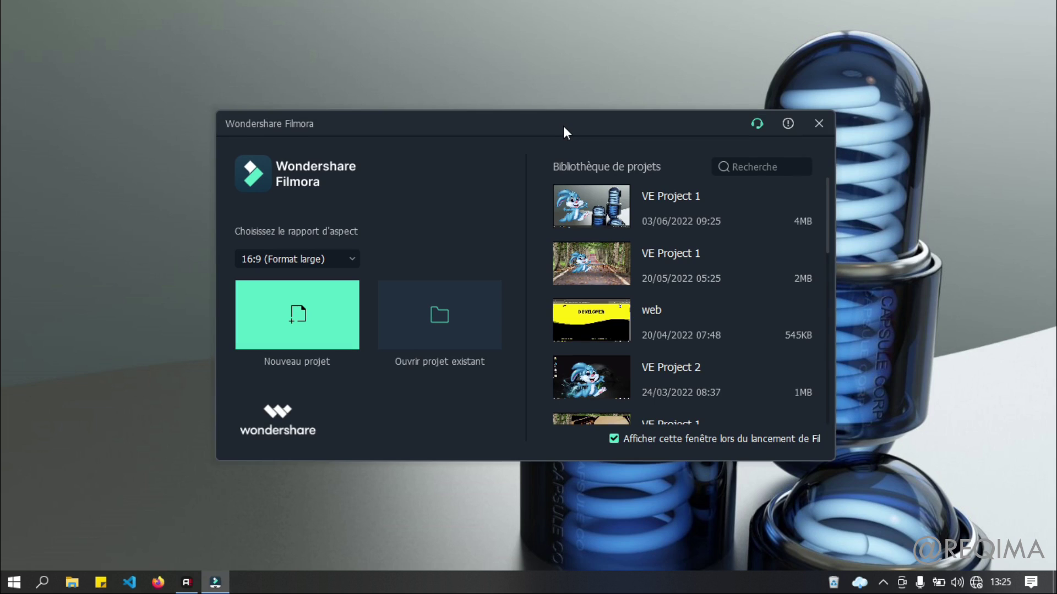
left_click_drag(566, 118, 557, 126)
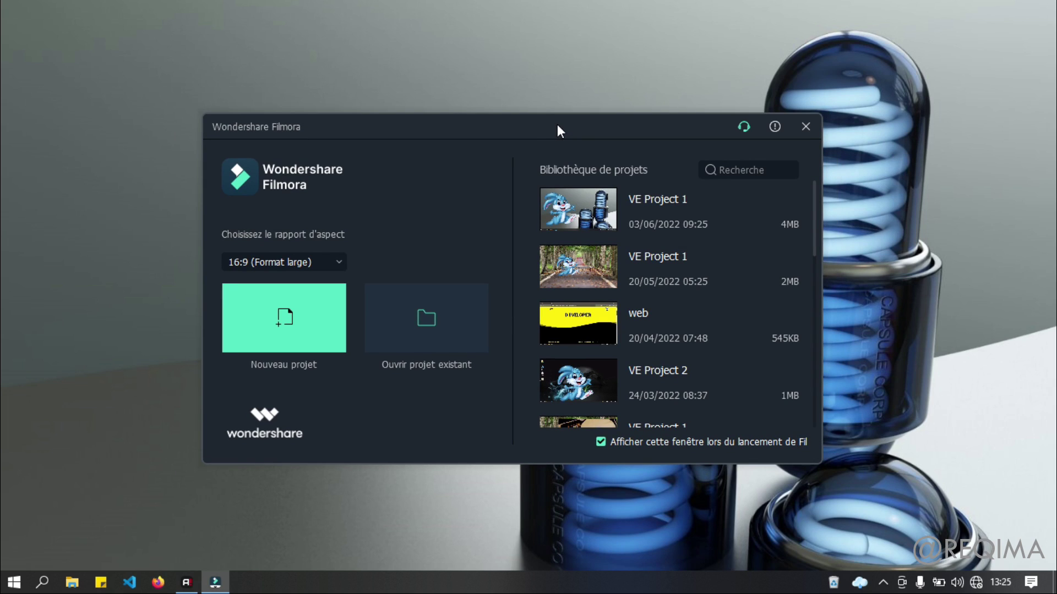
left_click_drag(557, 126, 566, 130)
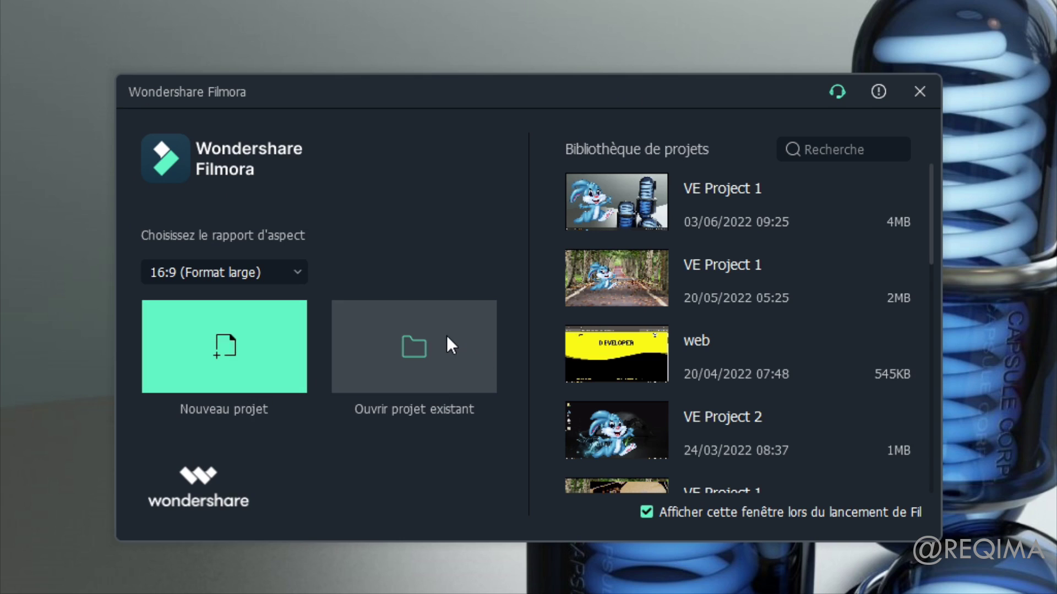
Examine the recent projects in the start window's project library and its search field
scroll(813, 225, "down", 3)
scroll(780, 324, "up", 3)
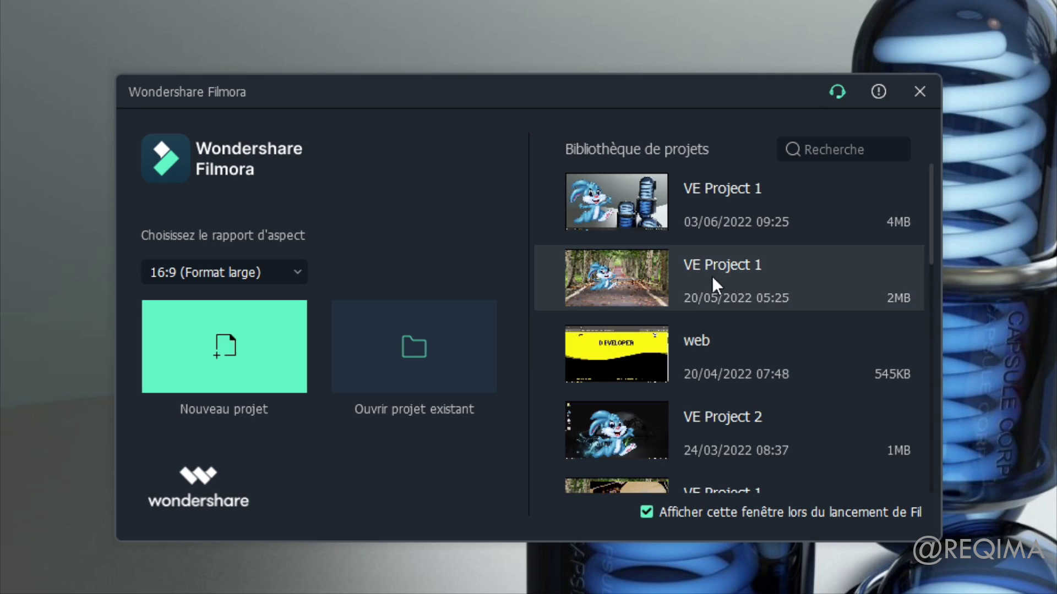
scroll(671, 295, "down", 3)
scroll(693, 306, "up", 3)
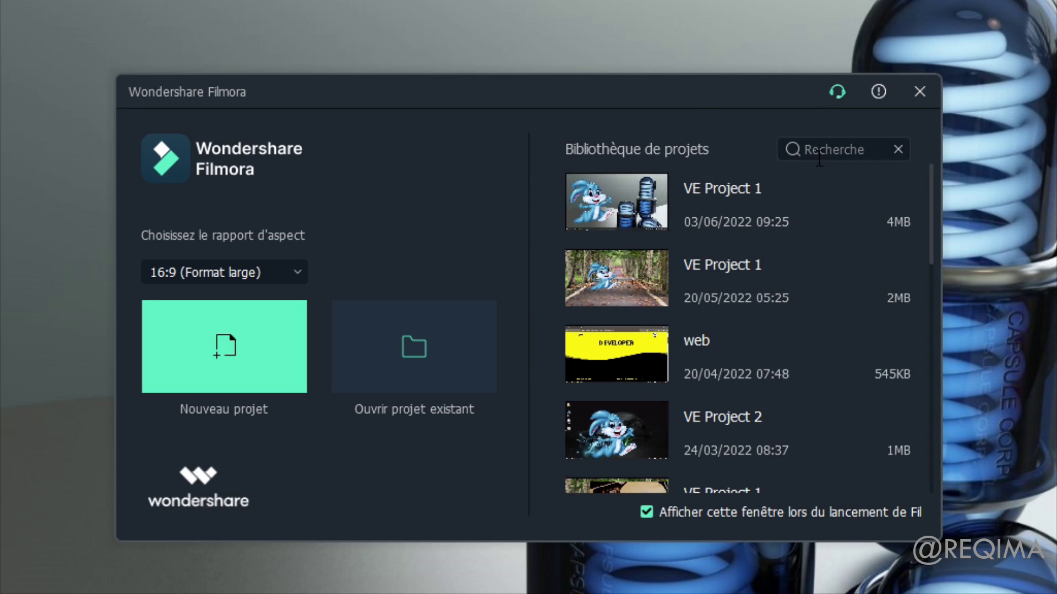
left_click(840, 149)
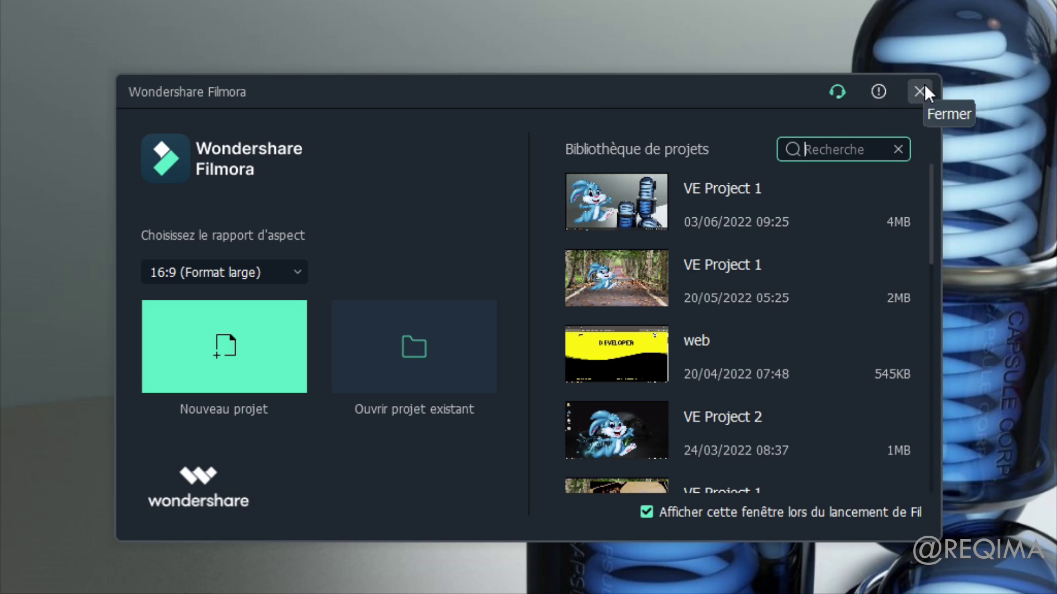
scroll(737, 297, "down", 6)
scroll(744, 304, "up", 6)
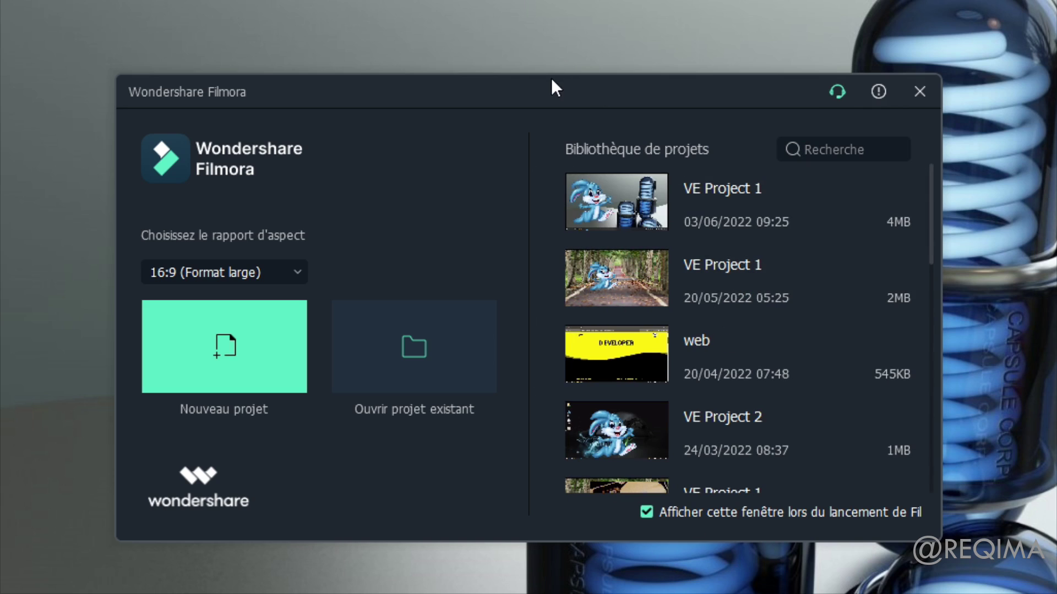
mouse_move(551, 86)
left_mouse_down()
mouse_move(618, 106)
mouse_move(562, 87)
left_mouse_up()
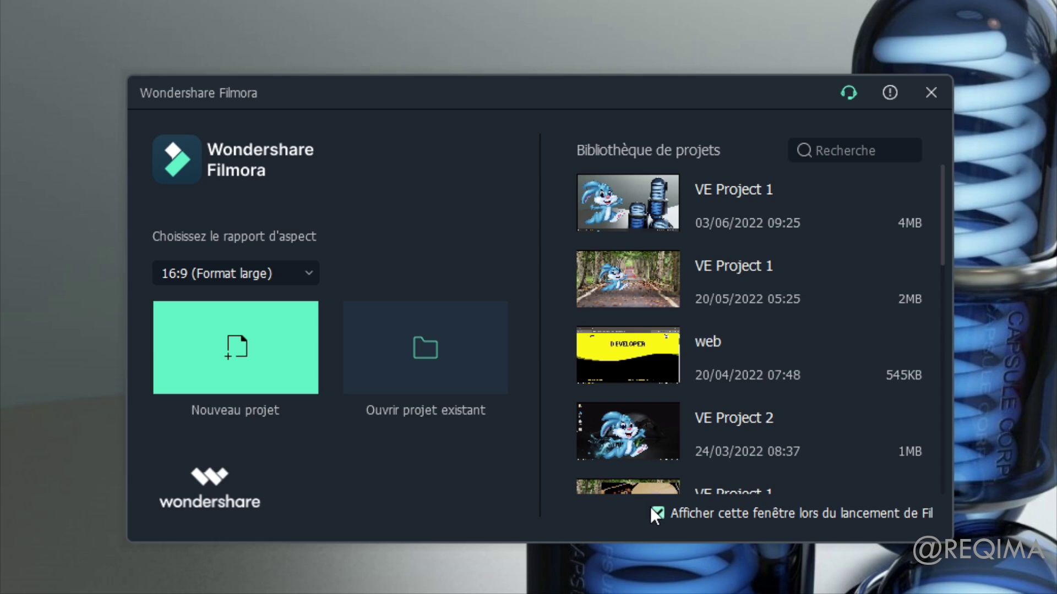
Create a new project with the 16:9 (Format large) aspect ratio
left_click(236, 270)
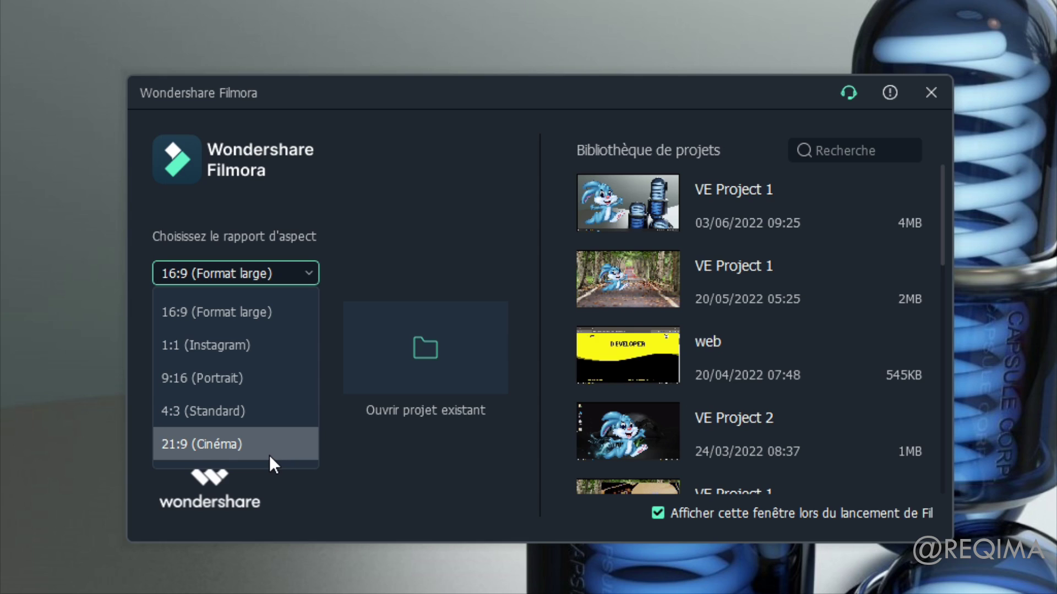
left_click(272, 307)
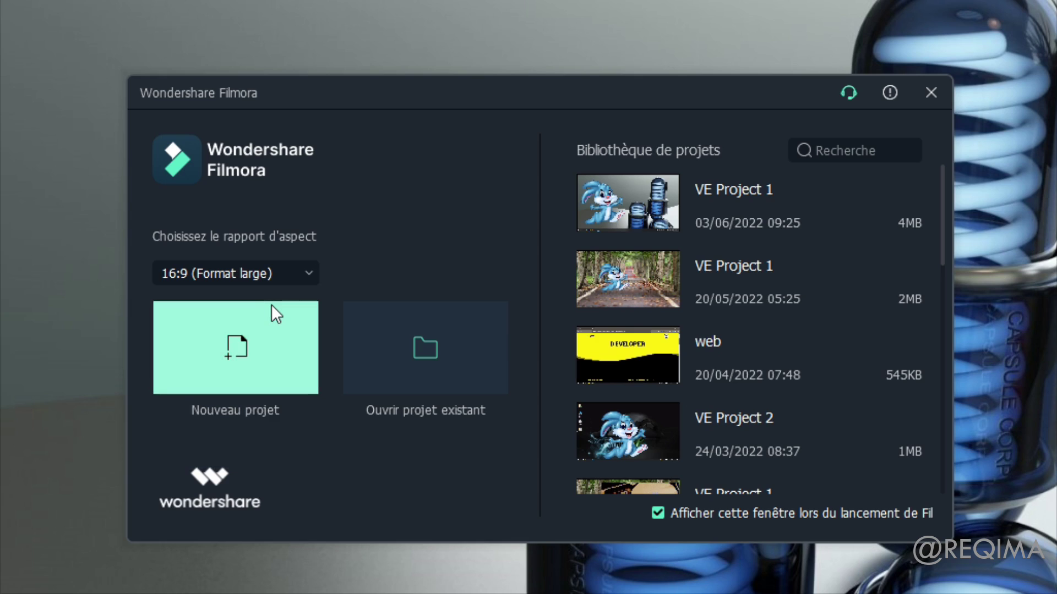
left_click(272, 270)
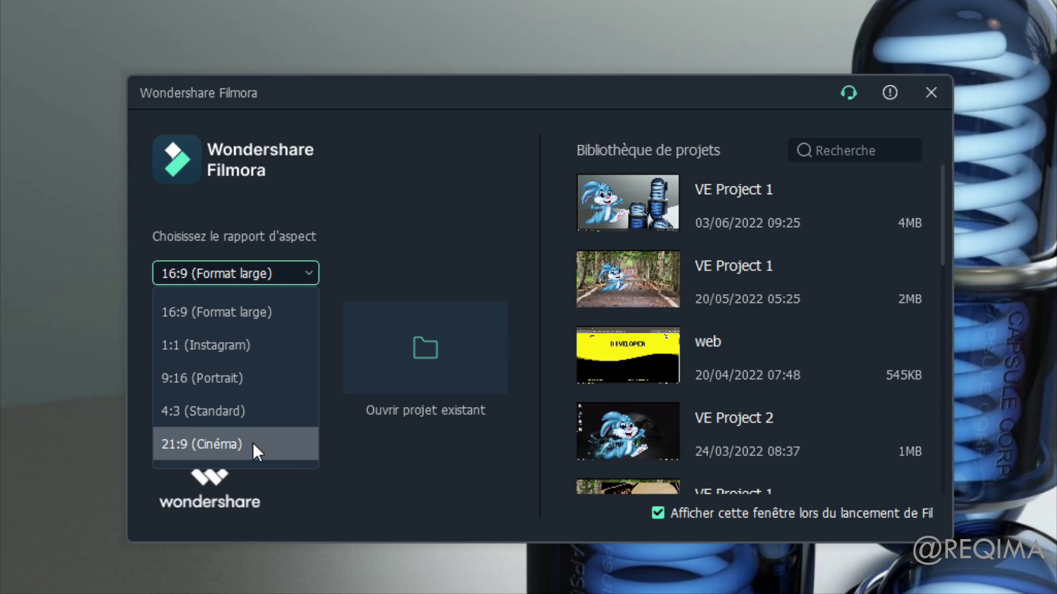
left_click(228, 313)
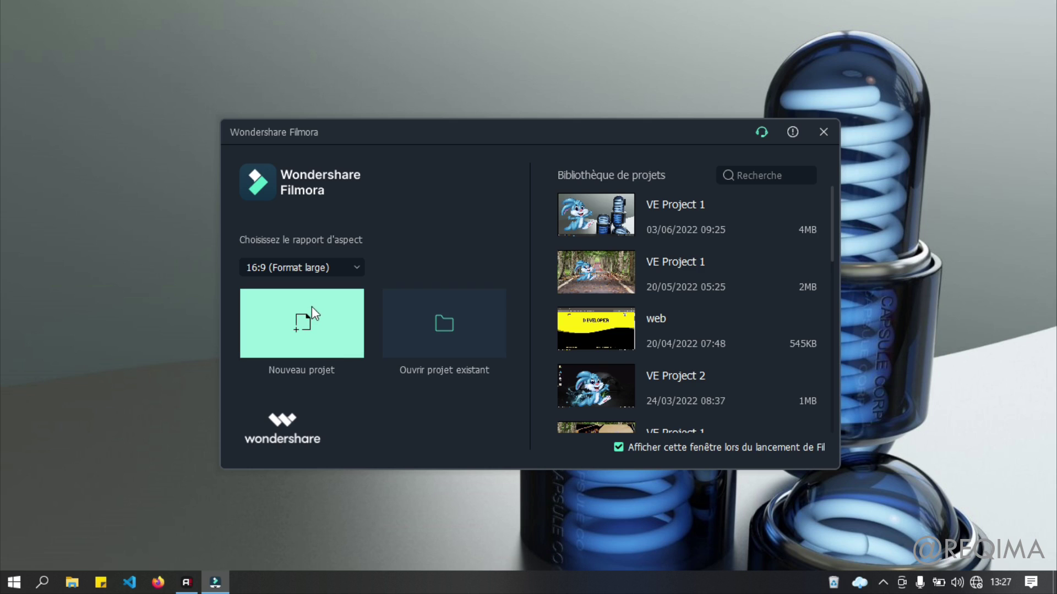
left_click(249, 324)
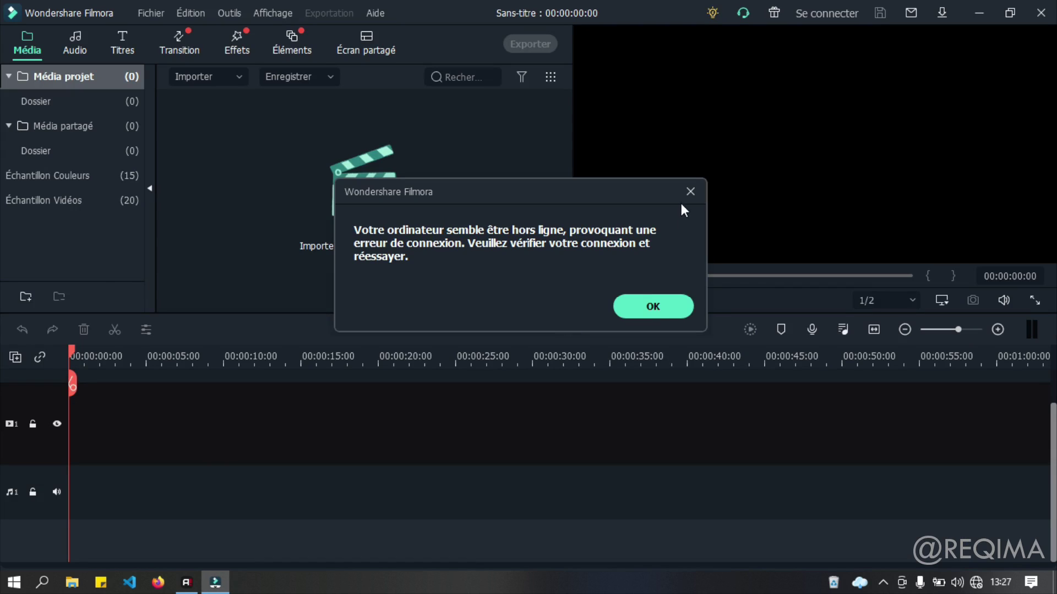
Check the computer's available Wi-Fi networks and dismiss the offline connection error message
mouse_move(540, 197)
left_mouse_down()
mouse_move(597, 212)
mouse_move(551, 210)
left_mouse_up()
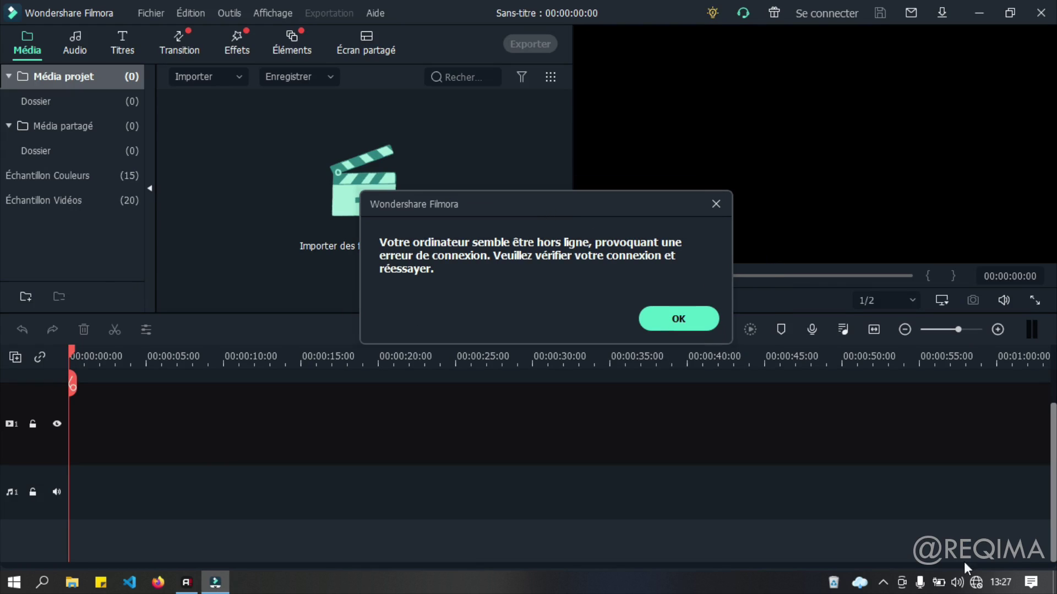
left_click(974, 584)
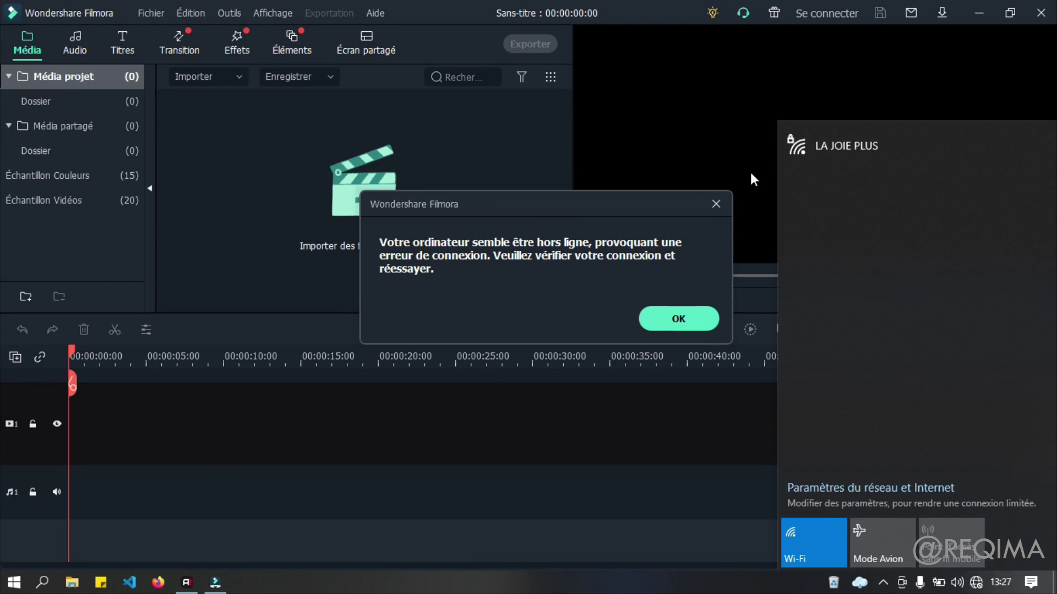
left_click(607, 205)
left_click_drag(595, 207, 573, 199)
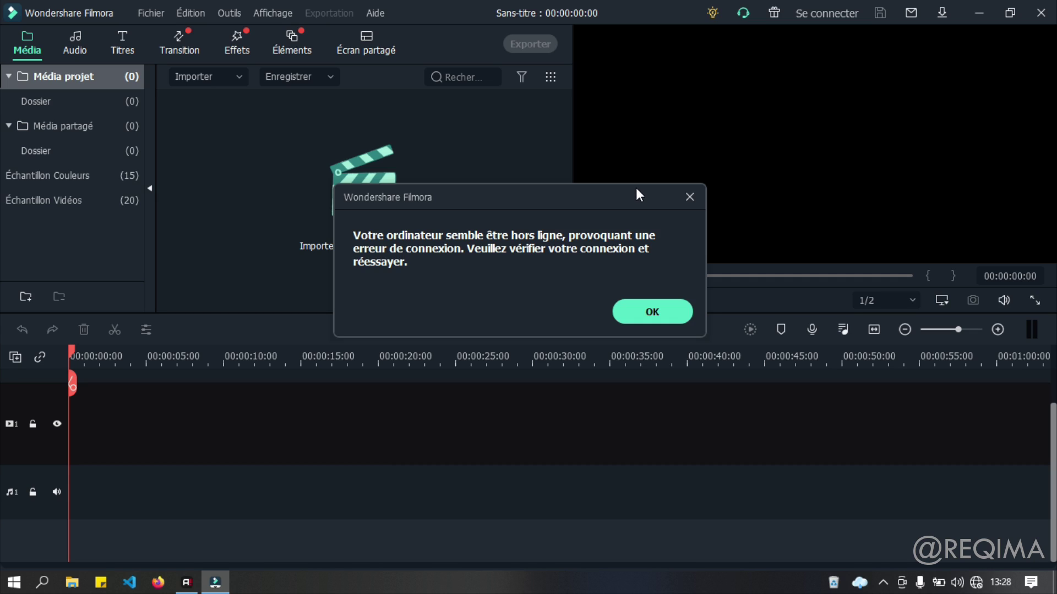
left_click(689, 199)
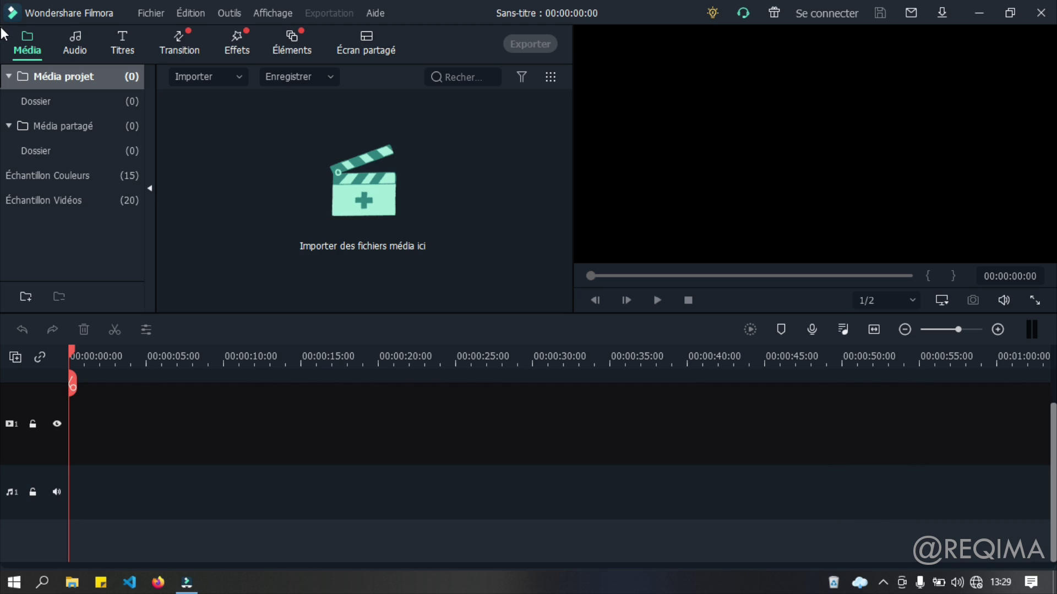
mouse_move(88, 30)
left_mouse_down()
mouse_move(572, 30)
mouse_move(565, 325)
mouse_move(158, 278)
mouse_move(1, 285)
mouse_move(3, 28)
left_mouse_up()
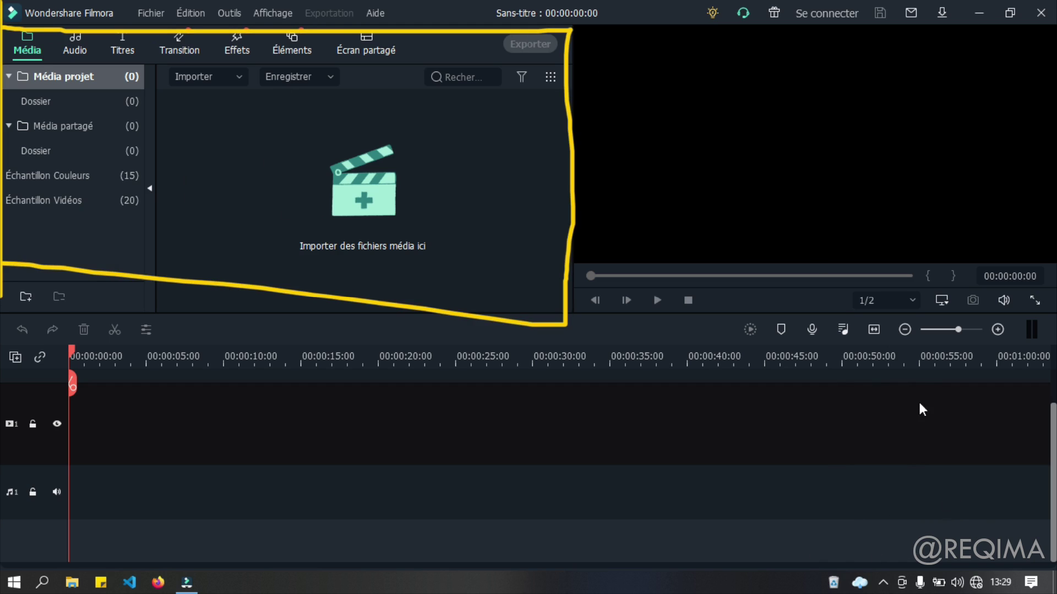
mouse_move(583, 22)
left_mouse_down()
mouse_move(603, 306)
mouse_move(1035, 328)
mouse_move(1040, 66)
mouse_move(631, 41)
mouse_move(582, 23)
left_mouse_up()
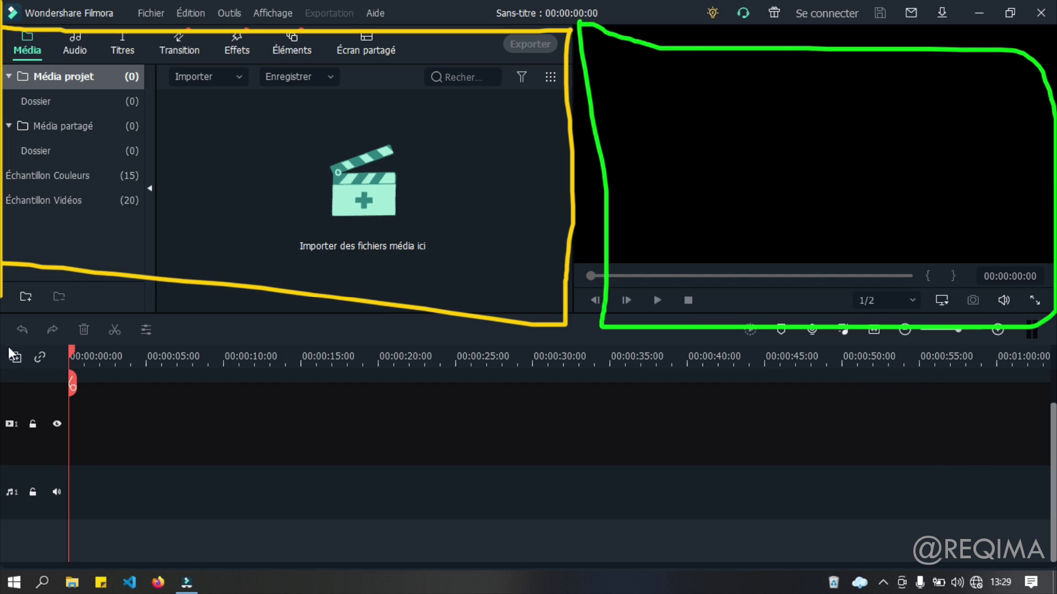
mouse_move(13, 352)
left_mouse_down()
mouse_move(3, 545)
mouse_move(485, 568)
mouse_move(1054, 568)
mouse_move(1052, 338)
mouse_move(255, 334)
mouse_move(3, 349)
left_mouse_up()
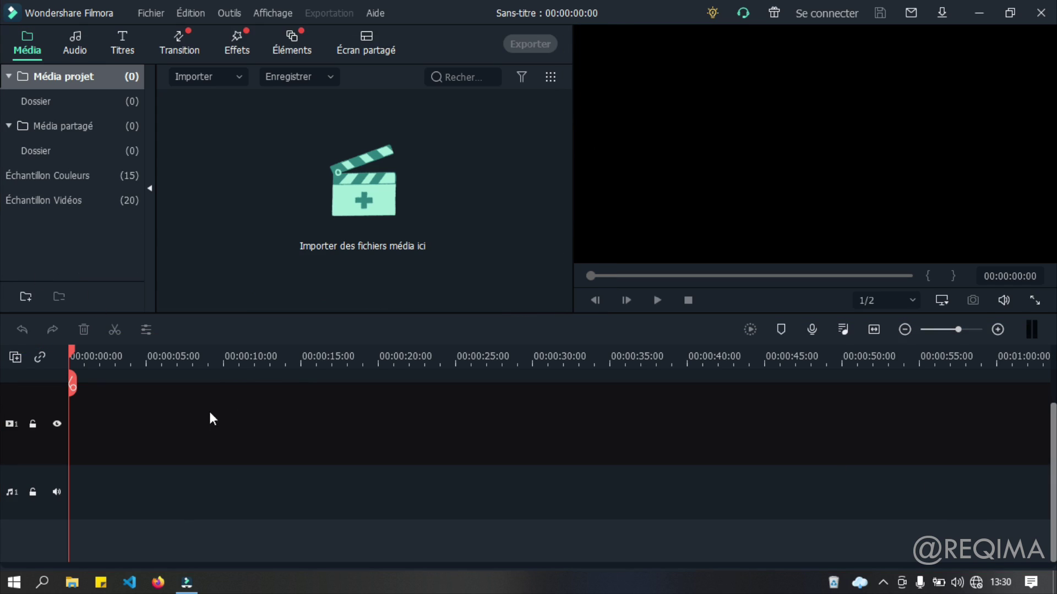
Look through the project media and shared media folders and the Échantillon Couleurs colour samples
left_click(75, 102)
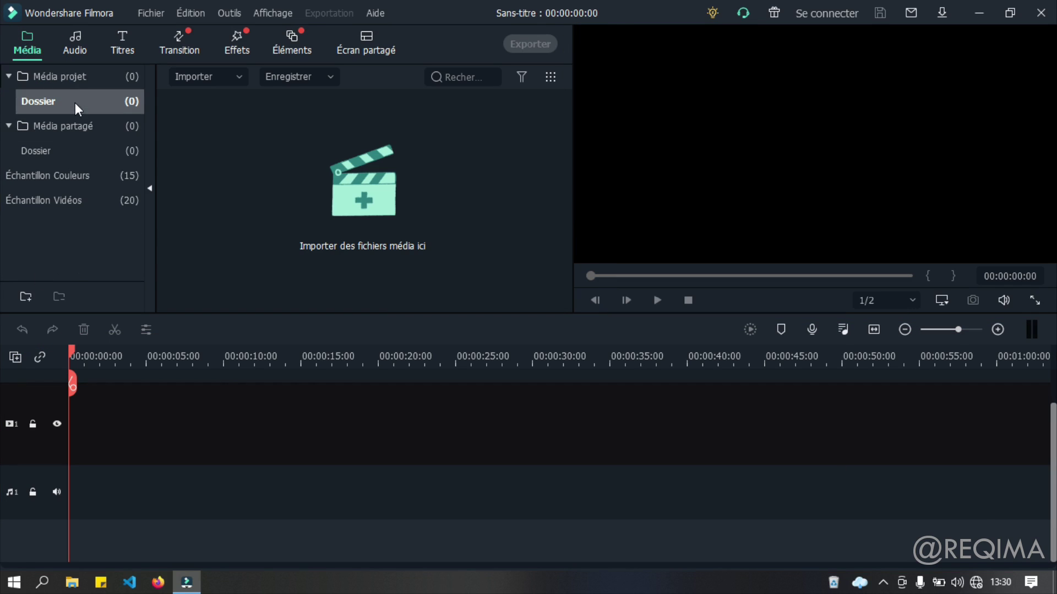
left_click(63, 73)
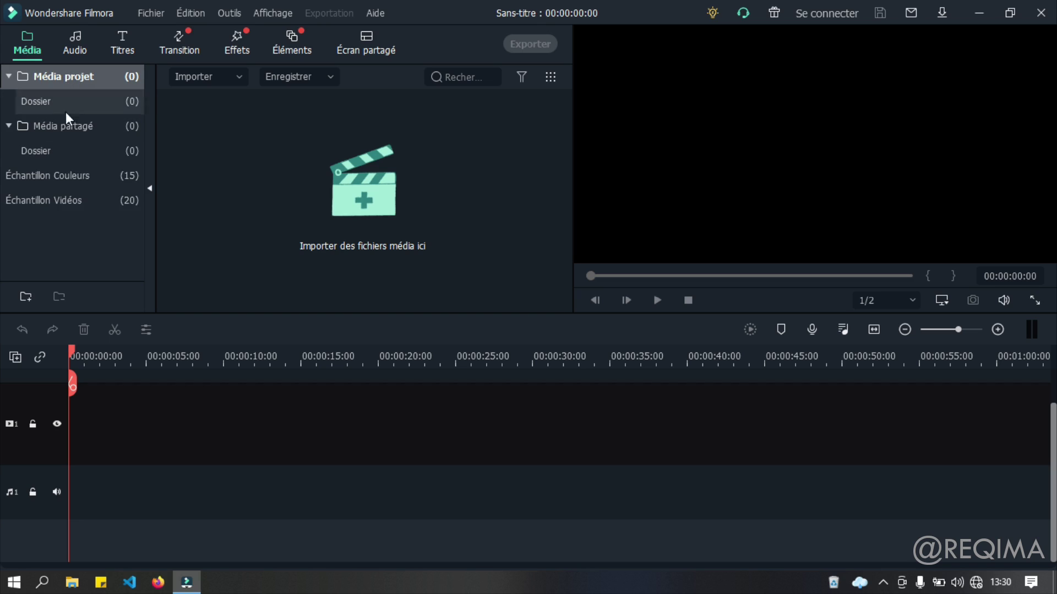
left_click(51, 126)
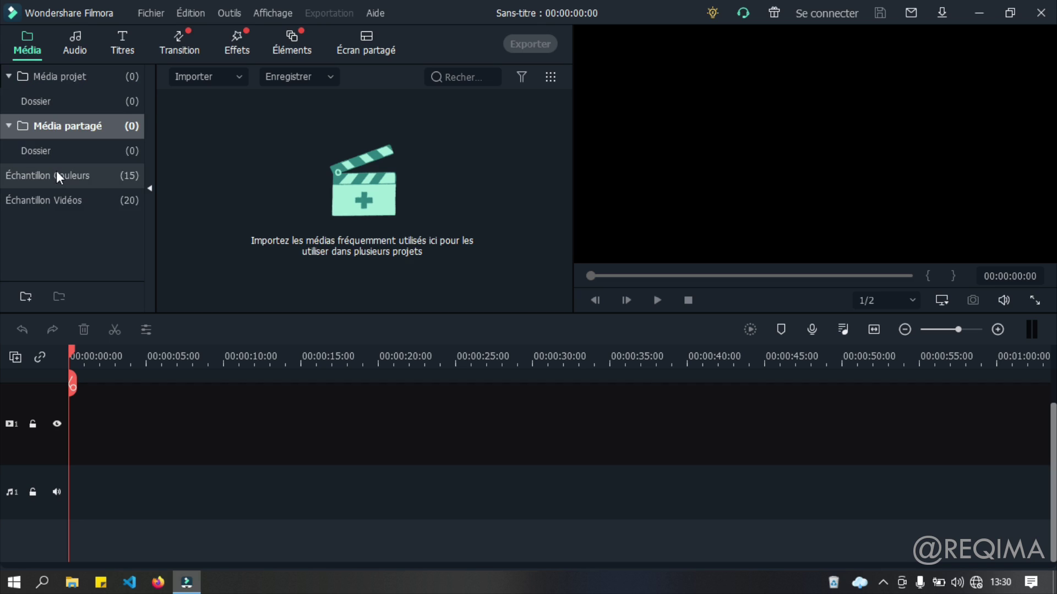
left_click(61, 175)
scroll(319, 209, "down", 3)
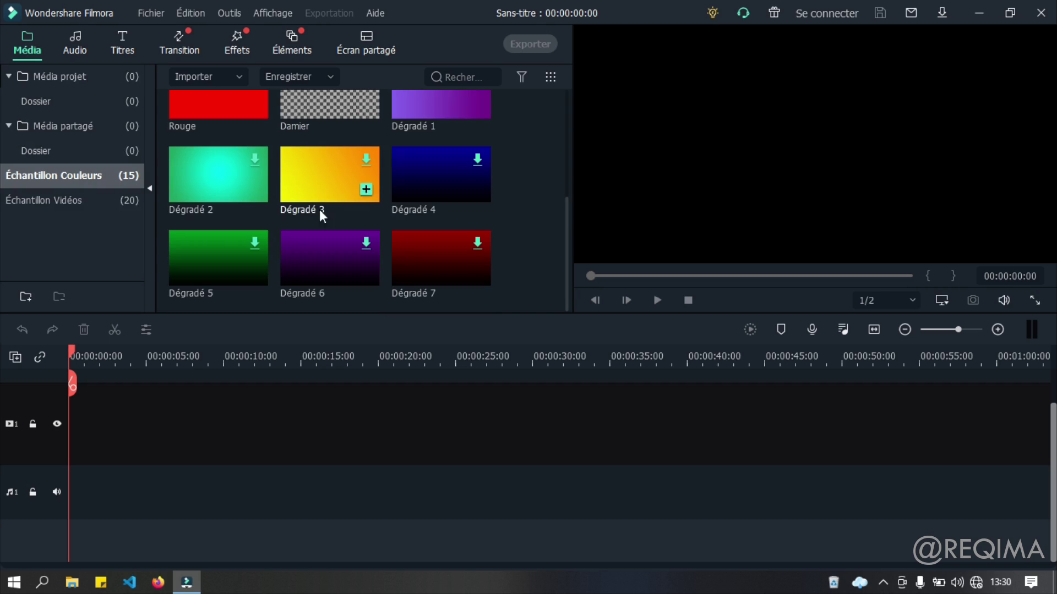
scroll(371, 191, "up", 3)
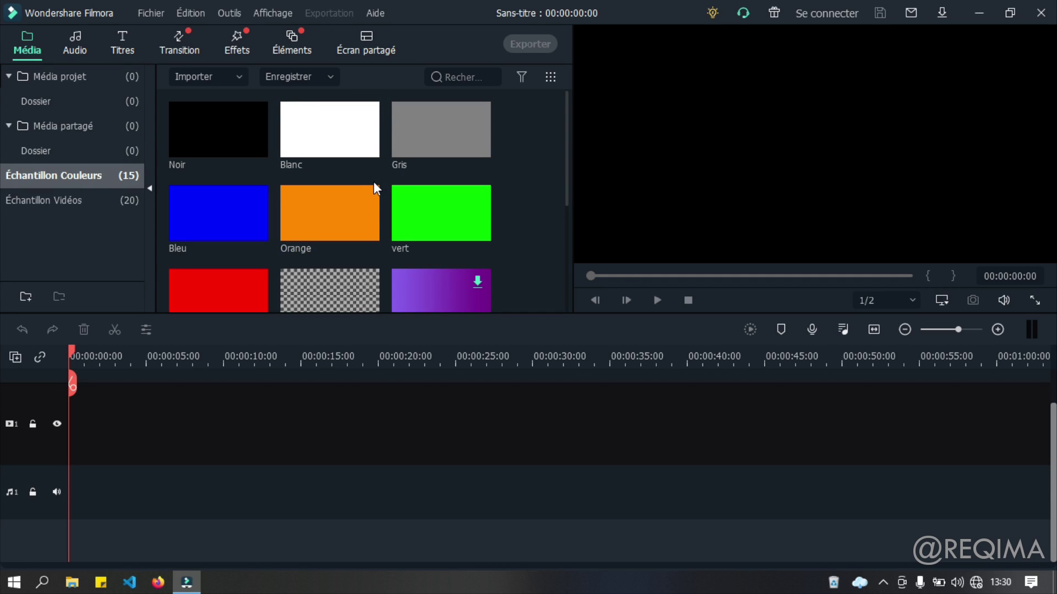
scroll(373, 180, "down", 3)
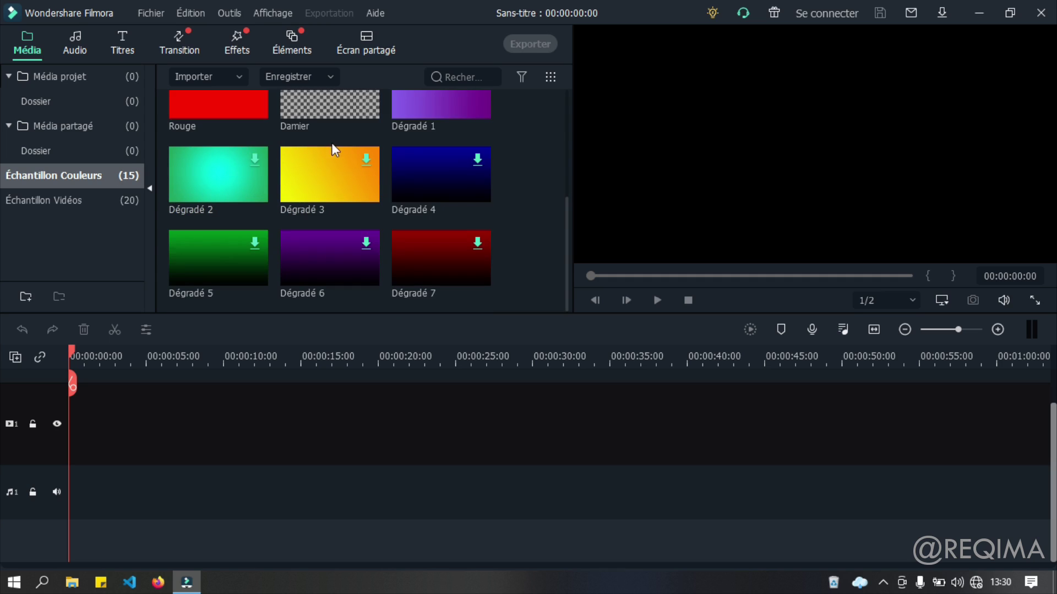
Try to download the Dégradé 2 colour sample and dismiss the resulting message
left_click(255, 158)
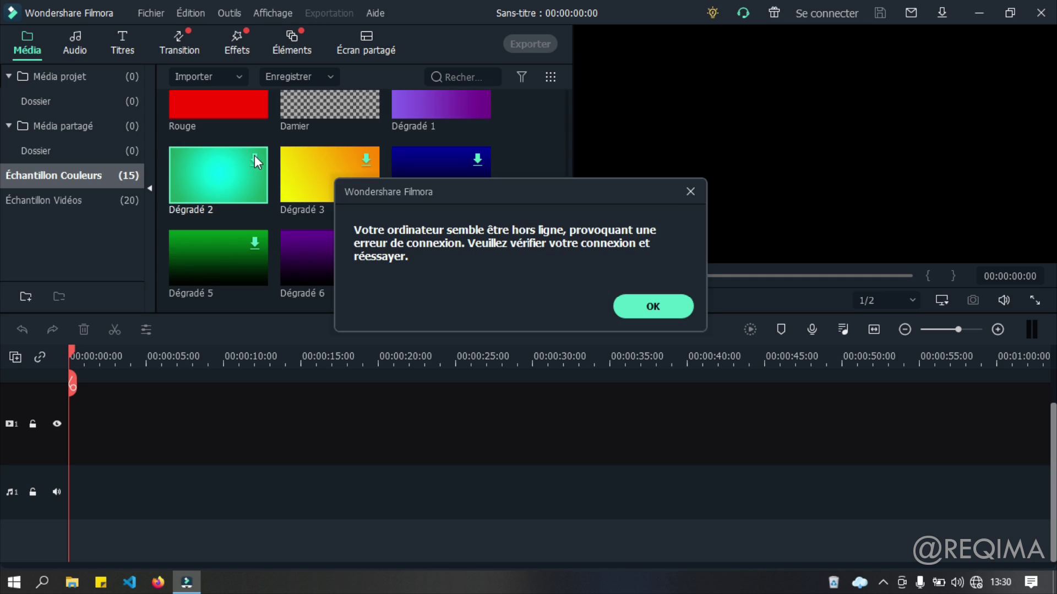
left_click(687, 194)
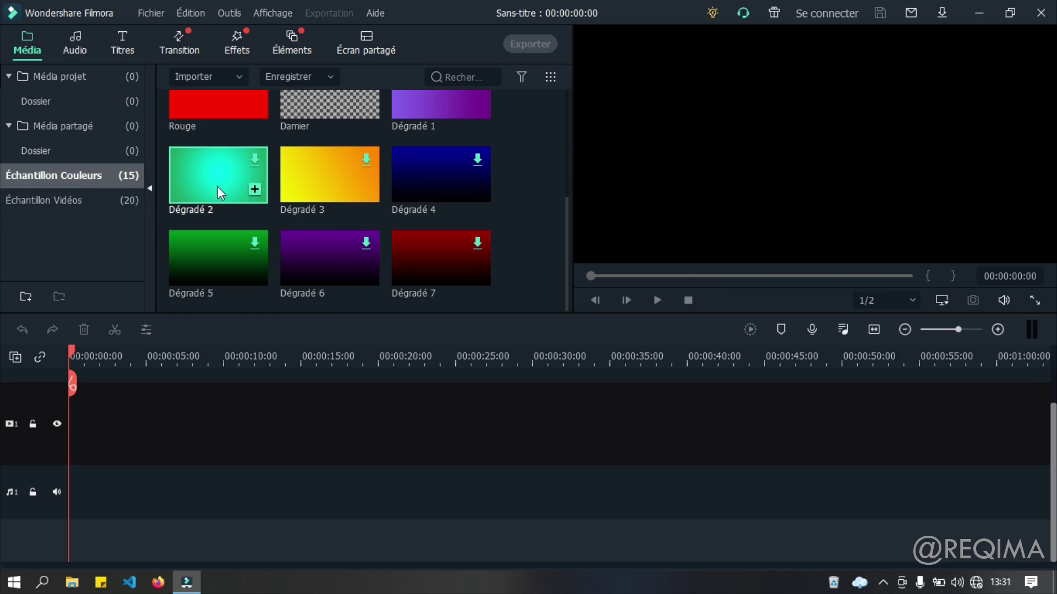
Look through the sample clips in the Échantillon Vidéos collection
left_click(80, 202)
scroll(384, 183, "down", 3)
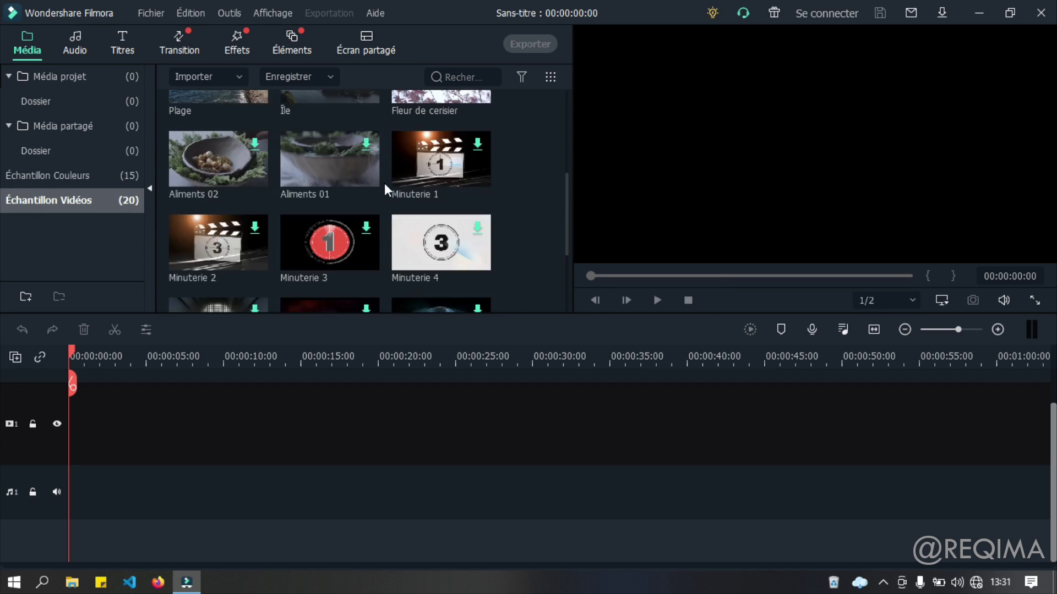
scroll(385, 186, "down", 2)
scroll(386, 188, "up", 8)
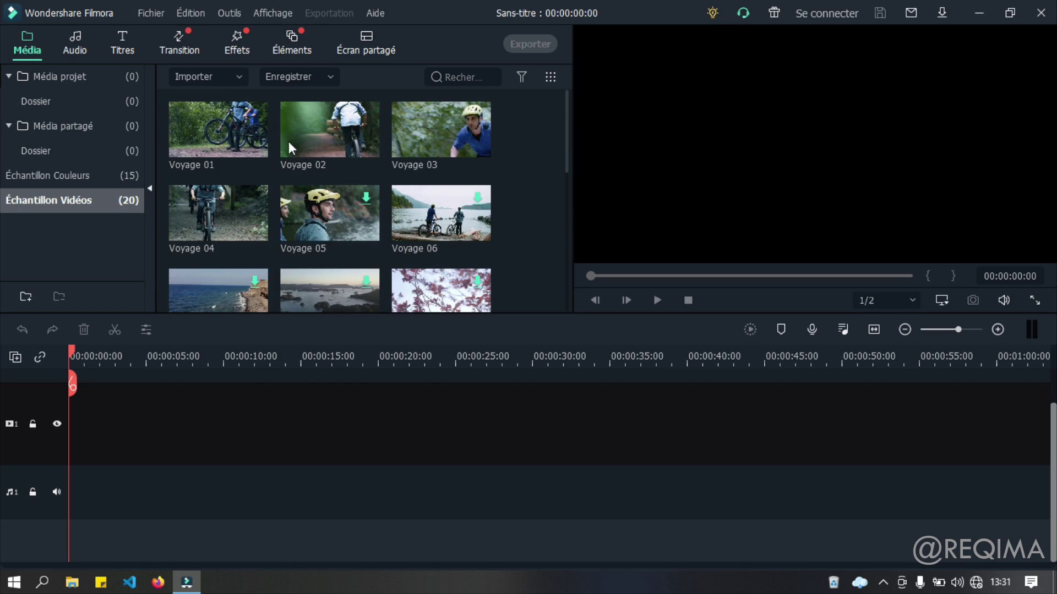
Look through the music tracks in the Inclus folder of the audio library
left_click(73, 44)
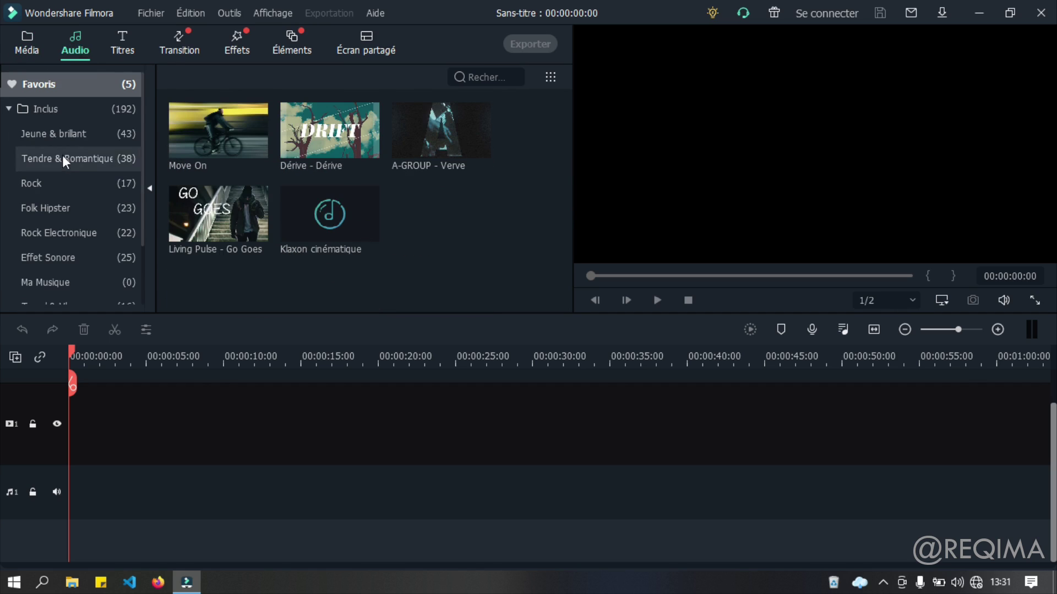
left_click(62, 106)
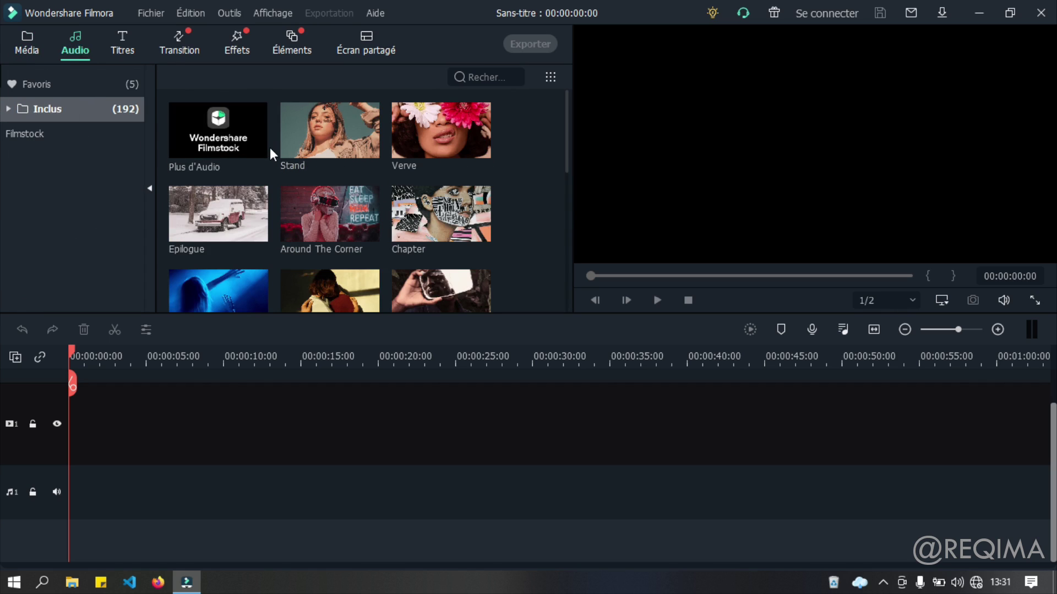
scroll(295, 171, "down", 5)
scroll(296, 171, "down", 5)
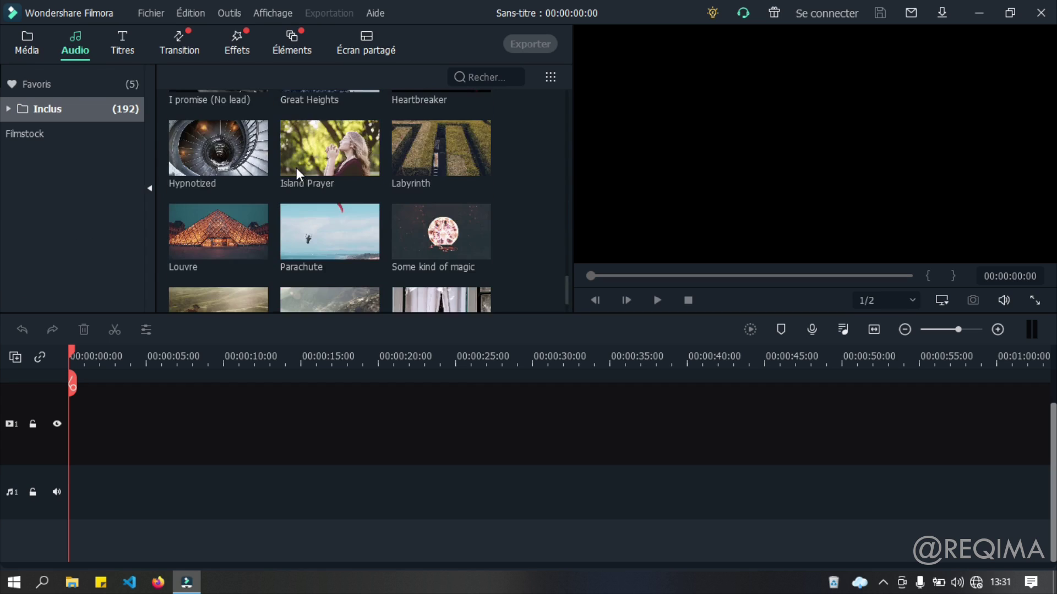
scroll(296, 170, "down", 10)
mouse_move(304, 140)
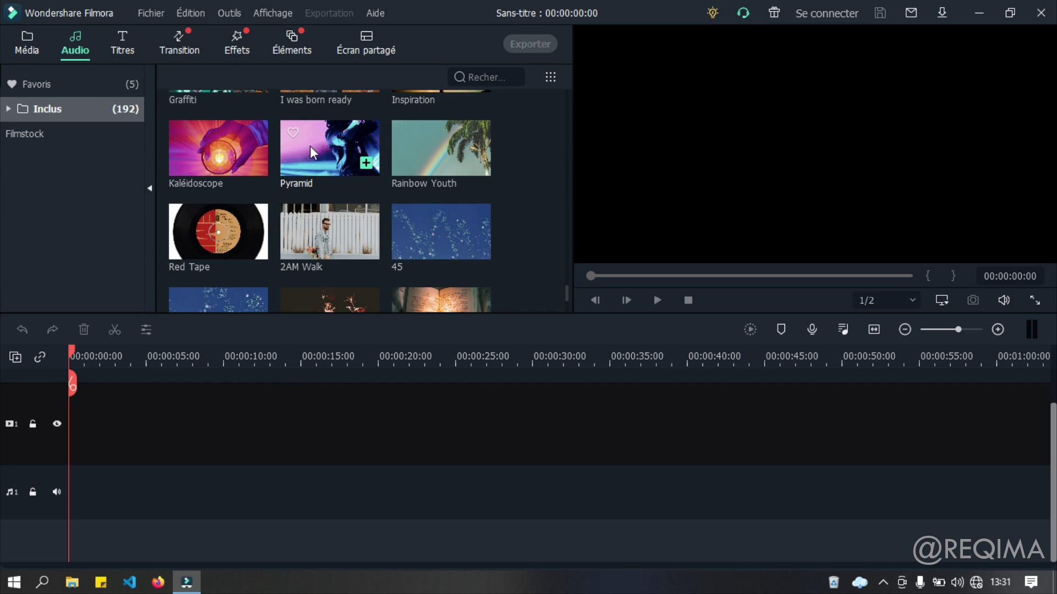
Preview the included Pyramid and Flow Free audio tracks, pausing Flow Free after a few seconds
left_click(323, 140)
scroll(278, 183, "up", 15)
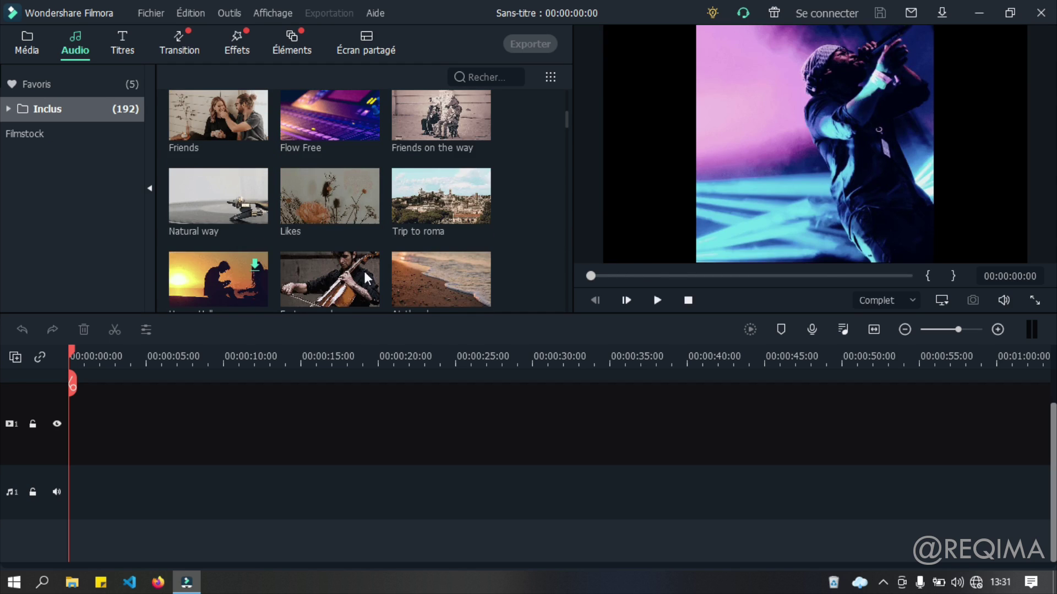
double_click(327, 111)
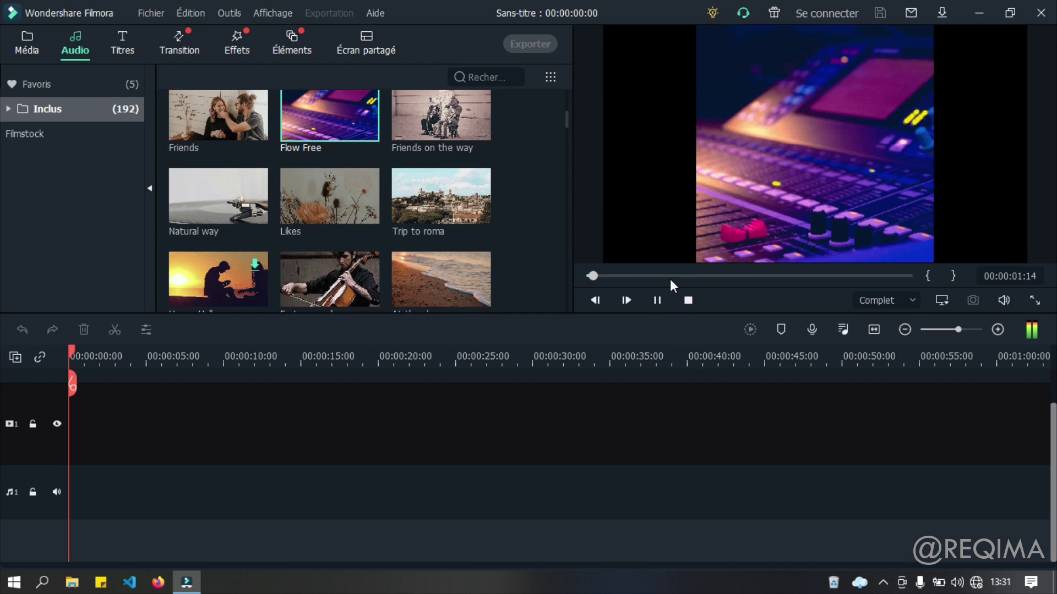
left_click(657, 300)
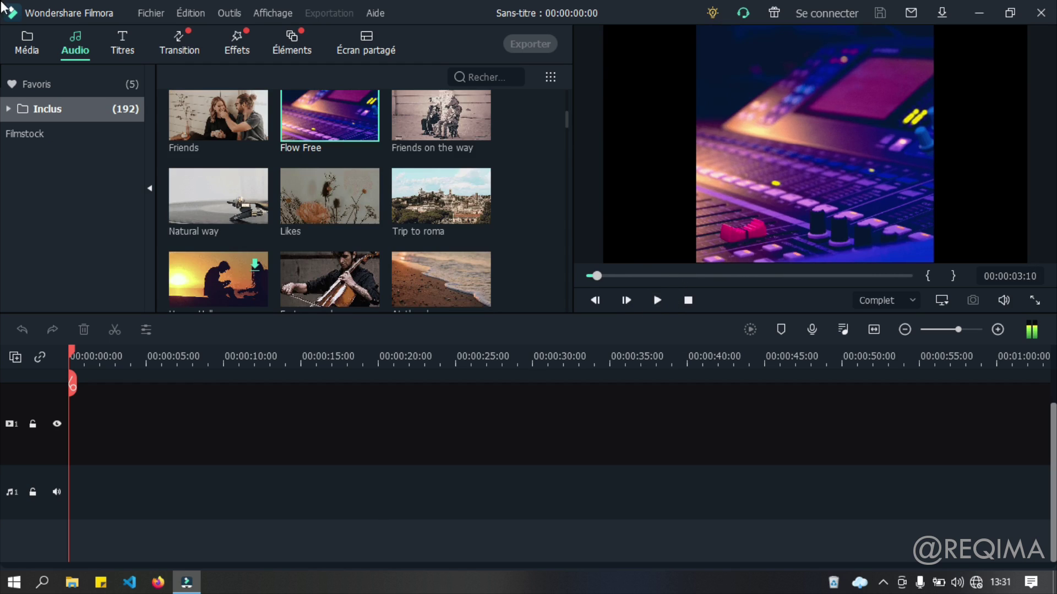
Preview the Voyage 01 and Voyage 02 sample videos from the media library
left_click(37, 51)
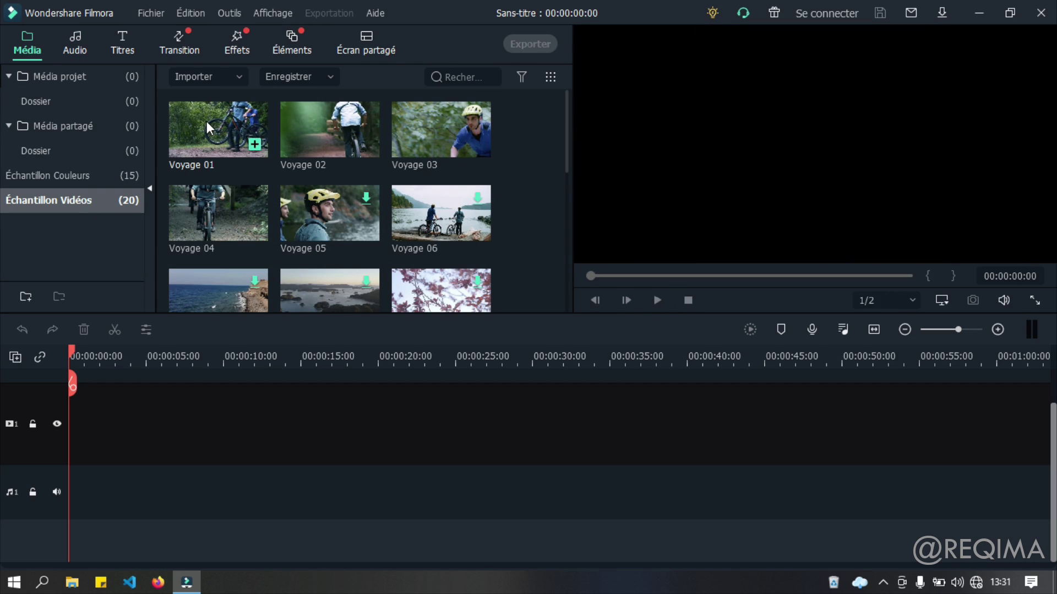
double_click(206, 122)
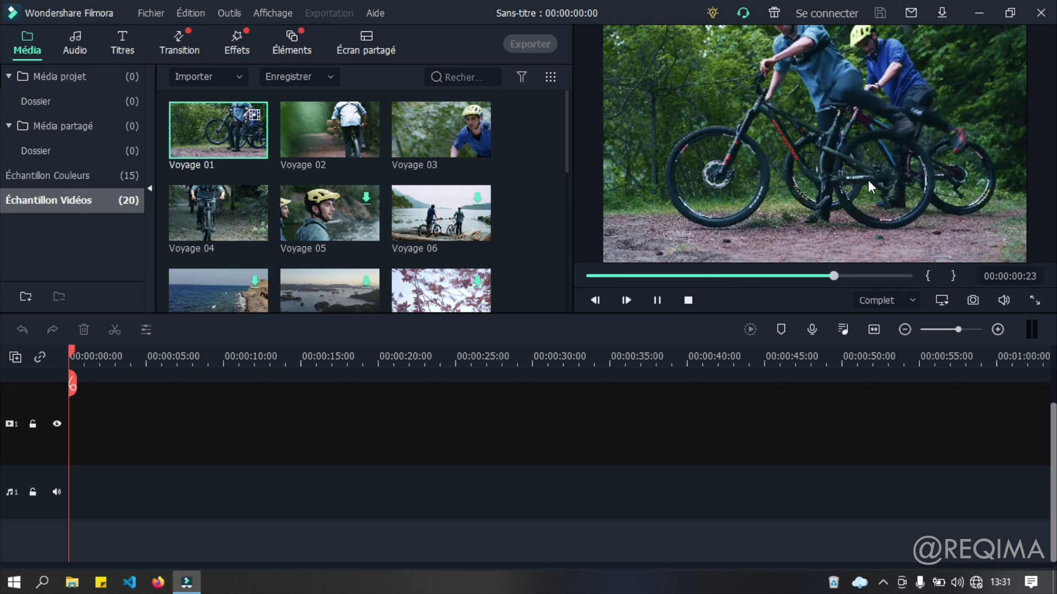
double_click(312, 124)
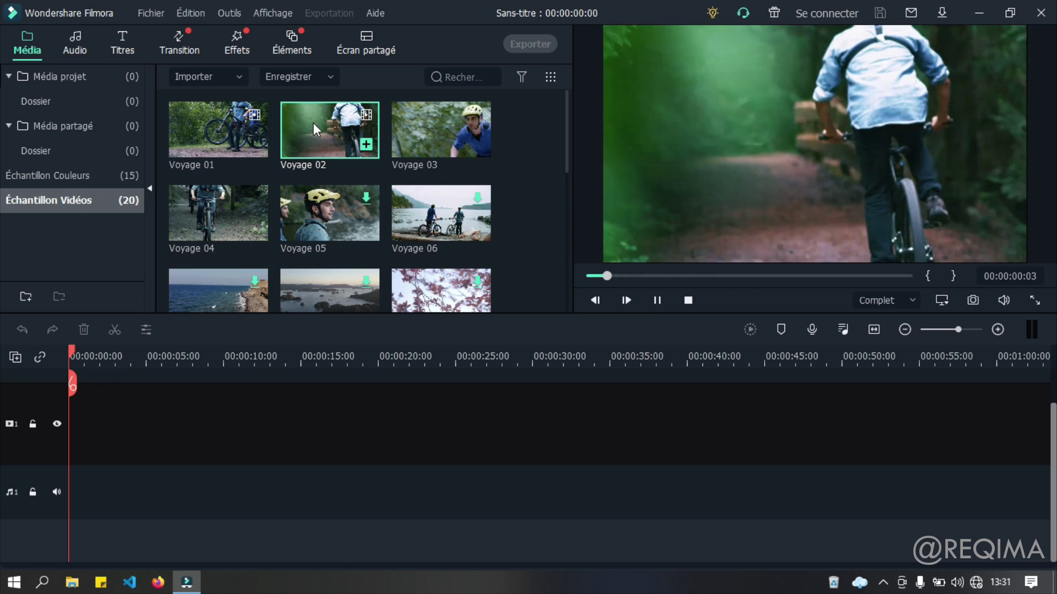
Browse the included title templates and preview the Bulle de pensée title
left_click(114, 48)
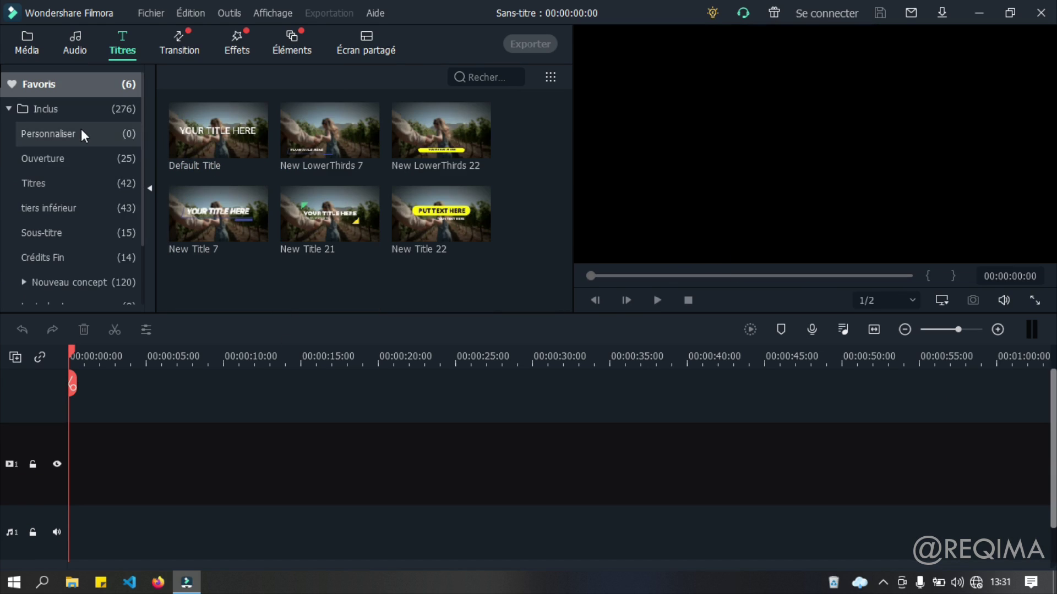
left_click(92, 108)
scroll(292, 204, "down", 10)
scroll(296, 199, "up", 10)
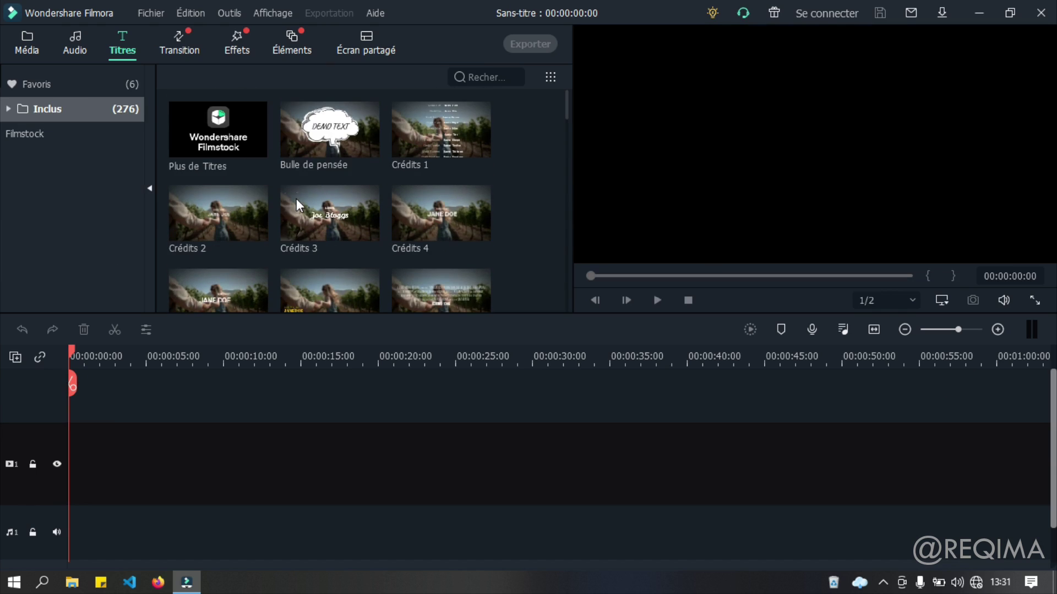
left_click(324, 128)
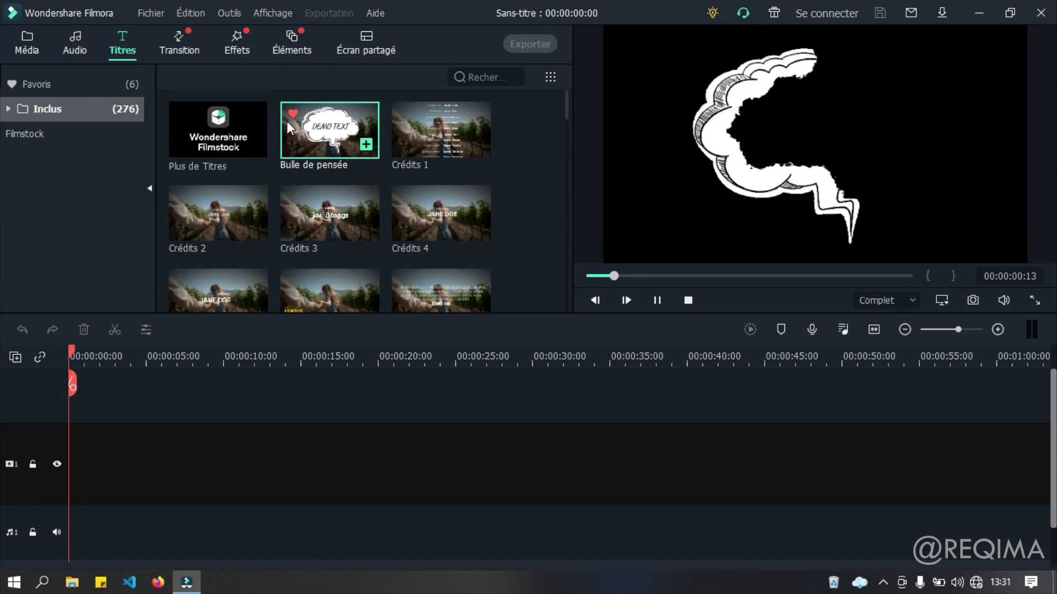
scroll(286, 187, "down", 5)
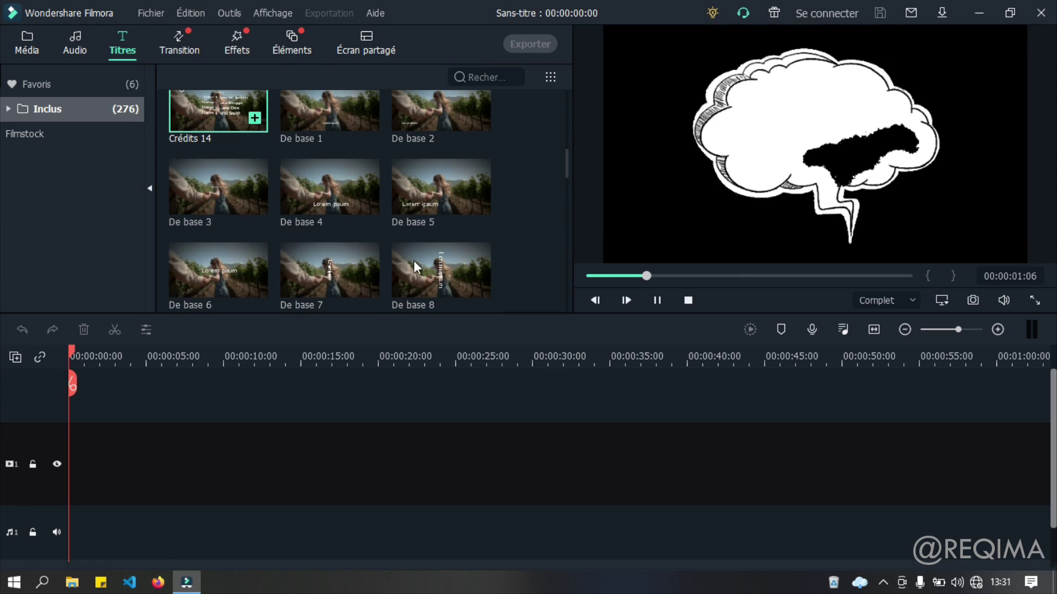
scroll(269, 184, "up", 3)
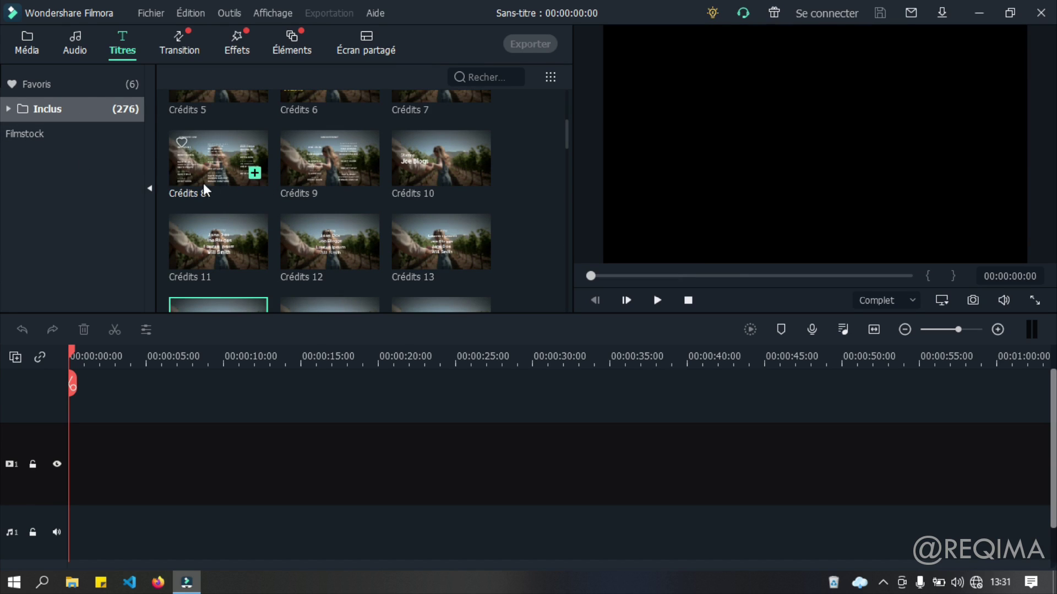
Expand the included title categories and preview the Crédits 8 and Crédits 9 templates
left_click(7, 109)
left_click(208, 153)
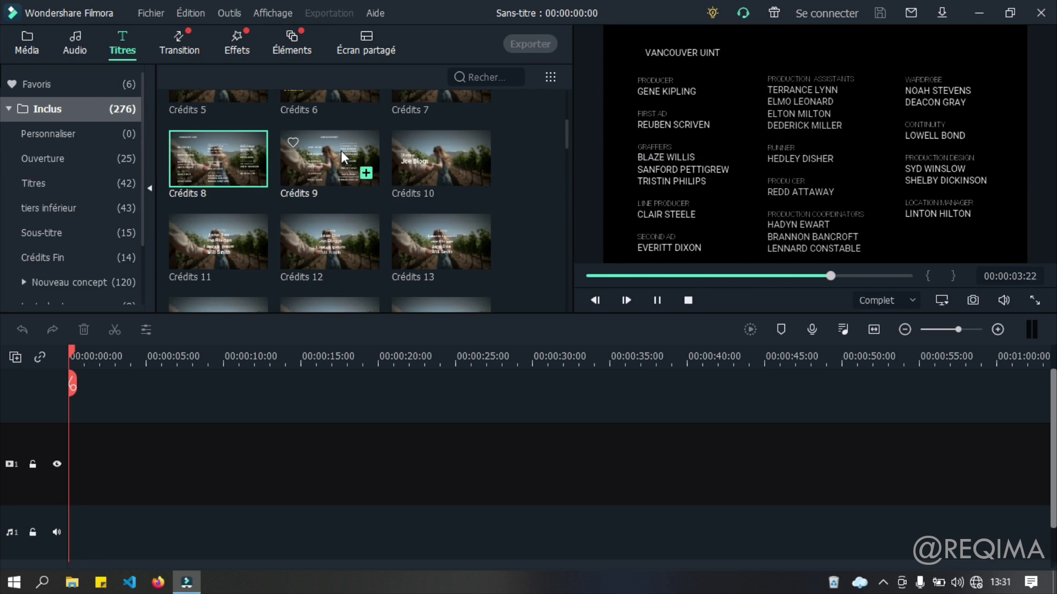
left_click(336, 165)
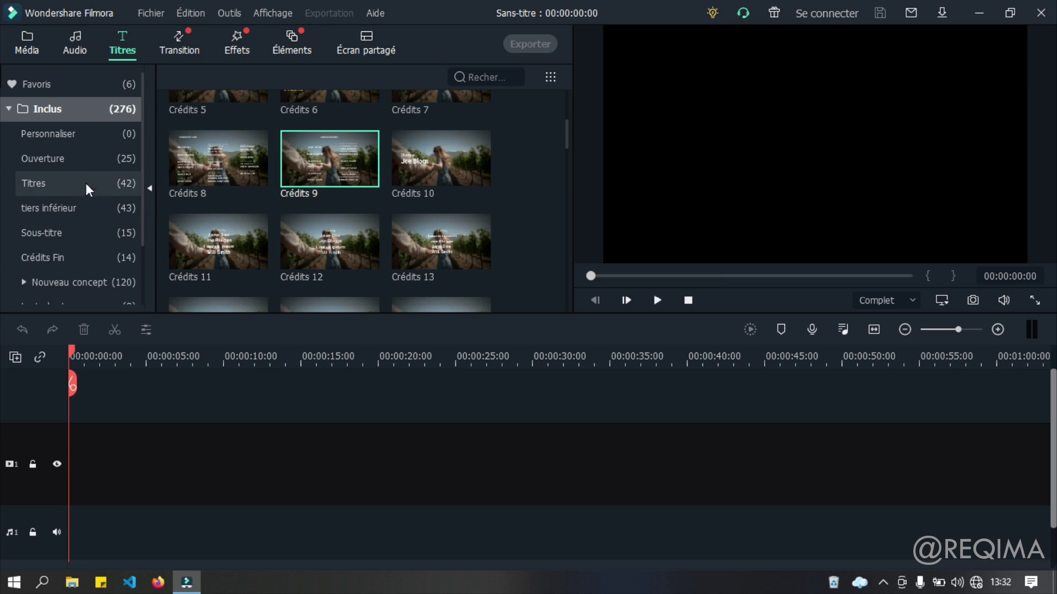
Look through more of the included title templates and view the favourite titles
scroll(321, 191, "up", 1)
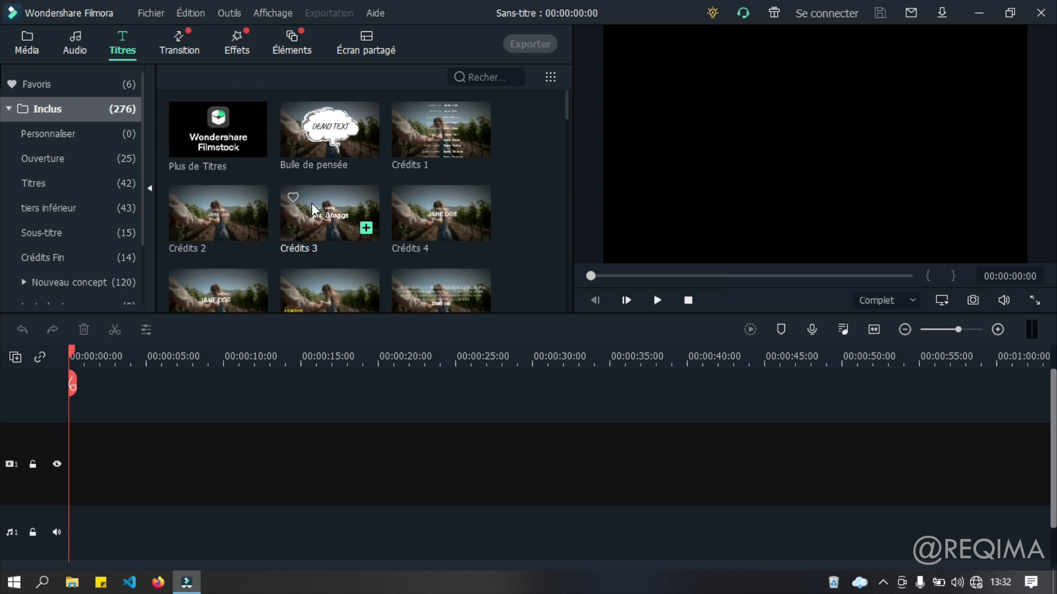
scroll(322, 190, "down", 4)
scroll(251, 167, "up", 3)
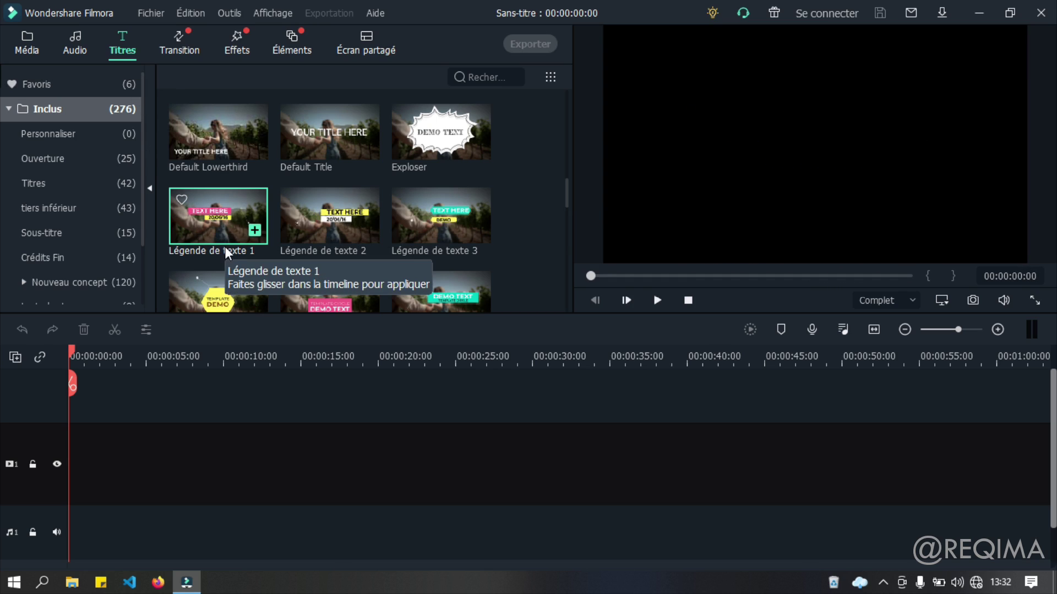
left_click(22, 85)
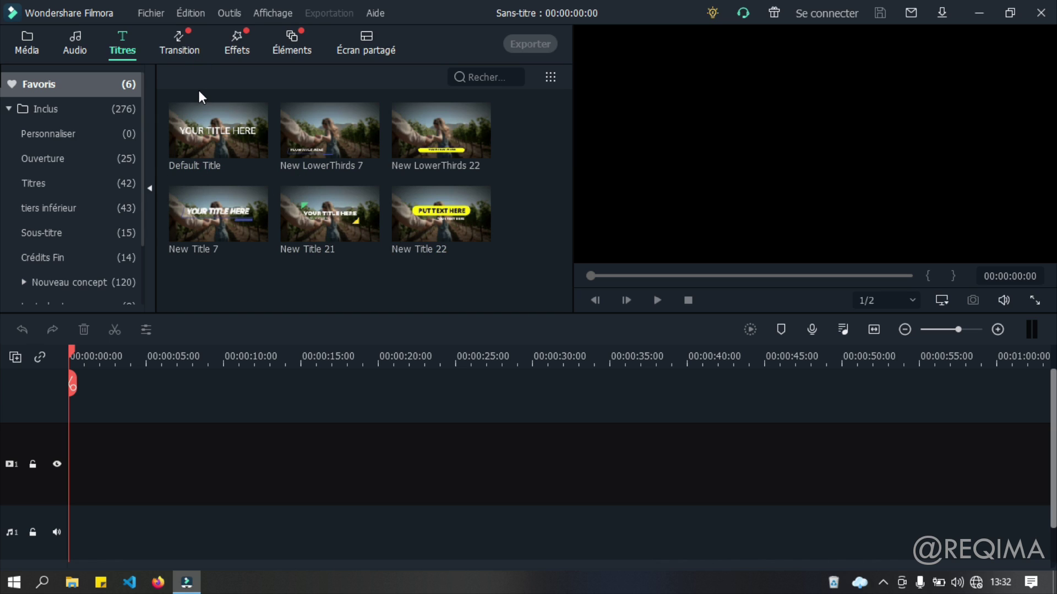
Look through the favourite, included and Filmstock transitions in the transition library
left_click(193, 51)
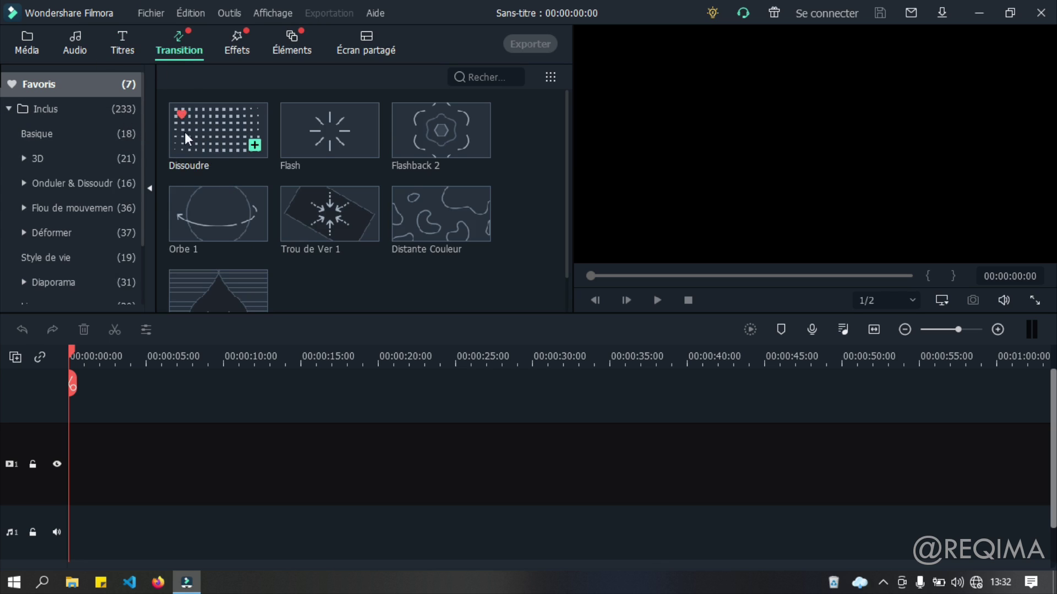
left_click(134, 108)
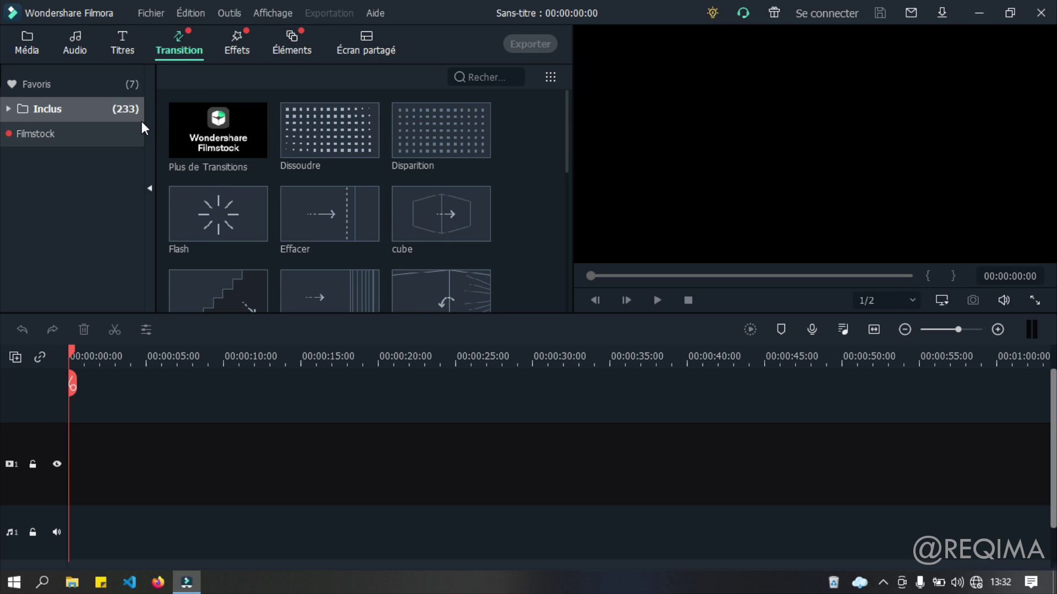
left_click(122, 135)
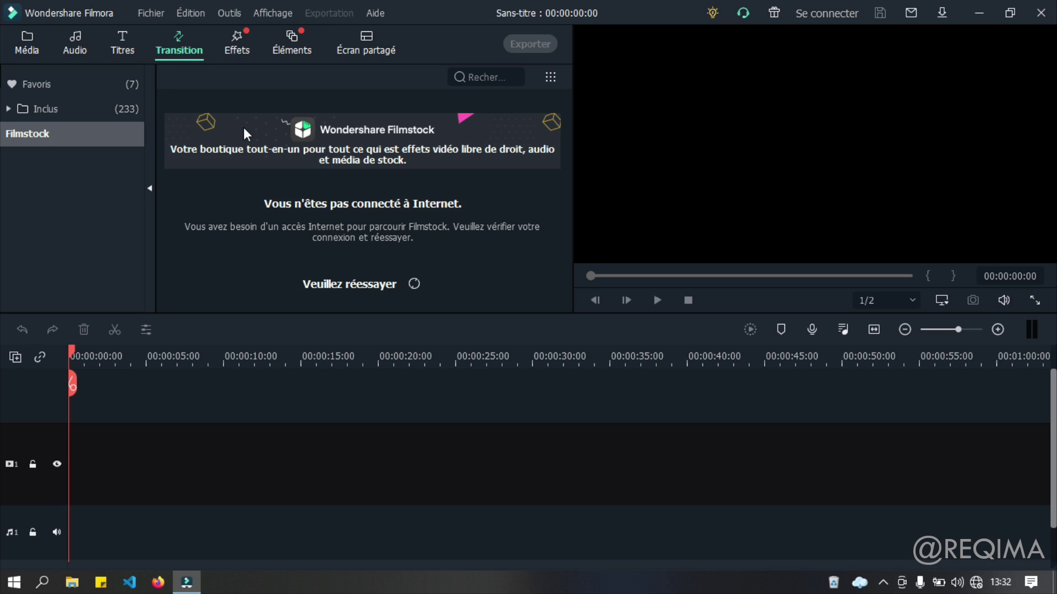
left_click(46, 108)
scroll(374, 193, "down", 3)
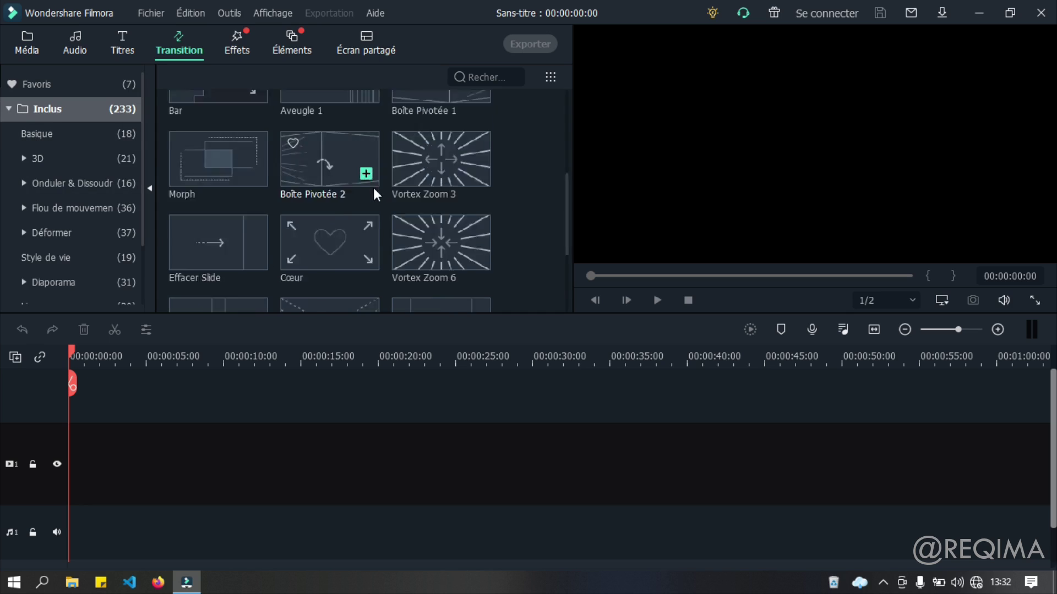
scroll(376, 194, "down", 3)
Preview the Tourbillon, Flashback, Évaporer 1 and Mosaïque transitions from the Onduler & Dissoudre category
left_click(87, 186)
scroll(87, 189, "down", 3)
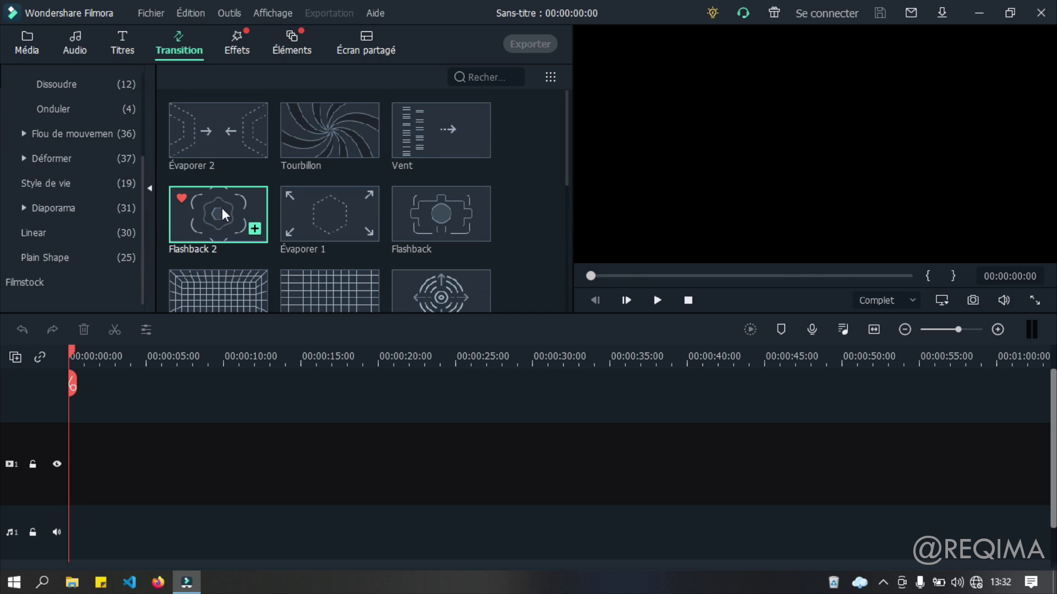
left_click(301, 145)
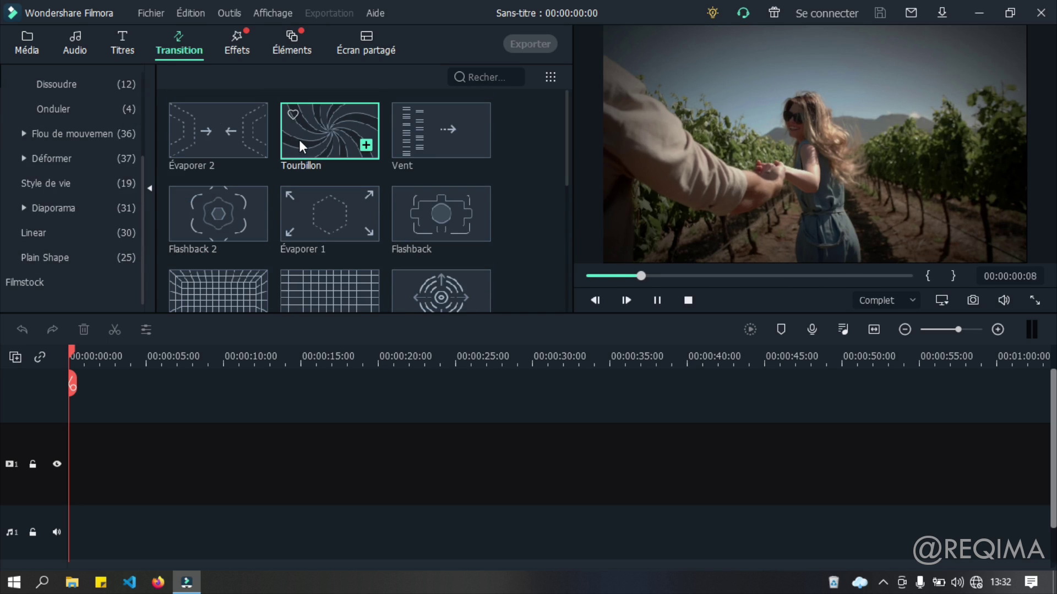
left_click(440, 221)
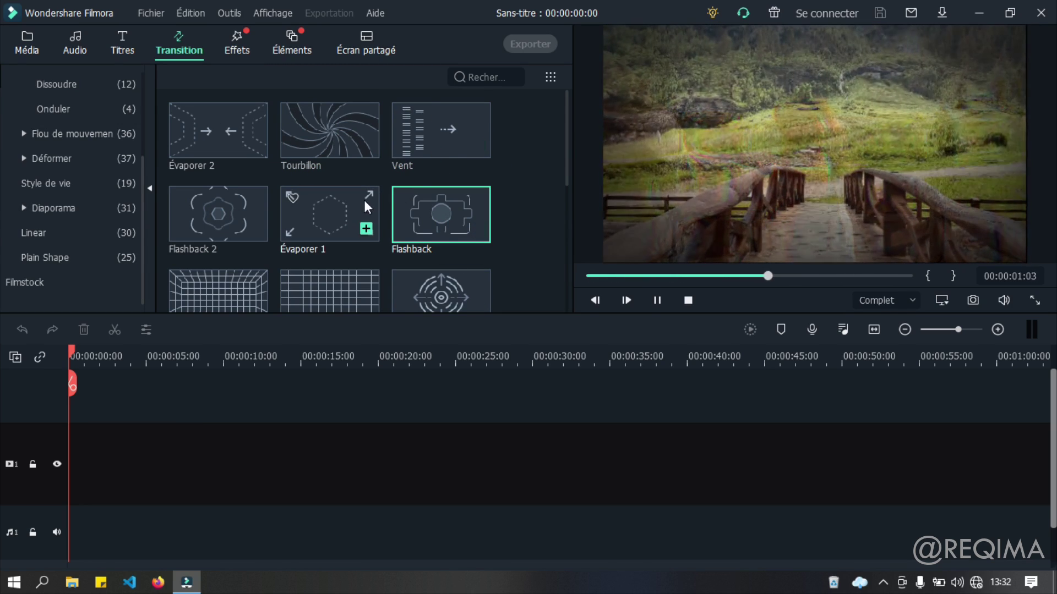
left_click(330, 214)
scroll(330, 213, "down", 5)
left_click(215, 246)
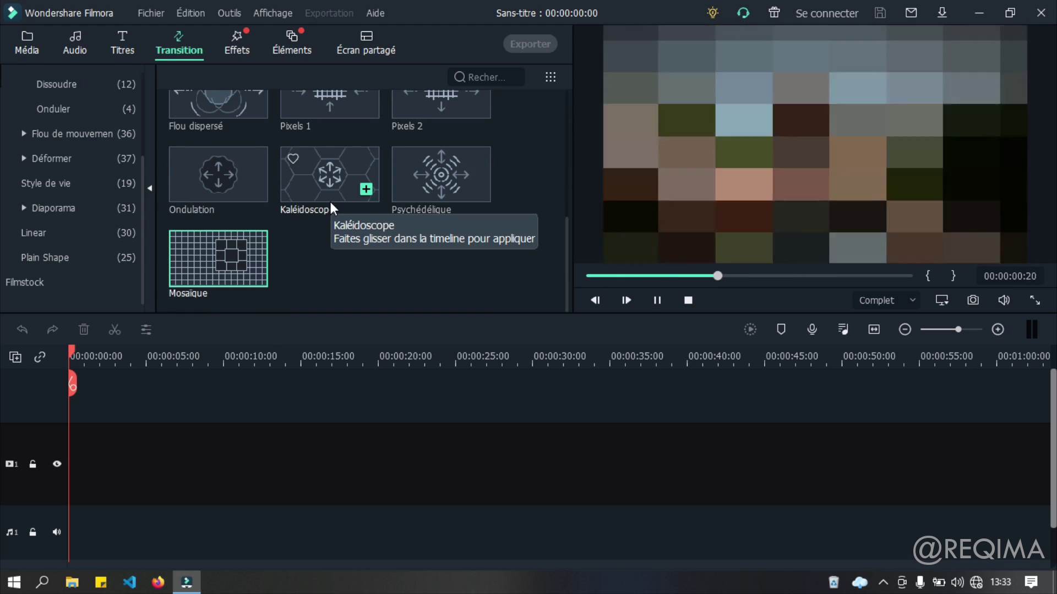
scroll(70, 194, "up", 3)
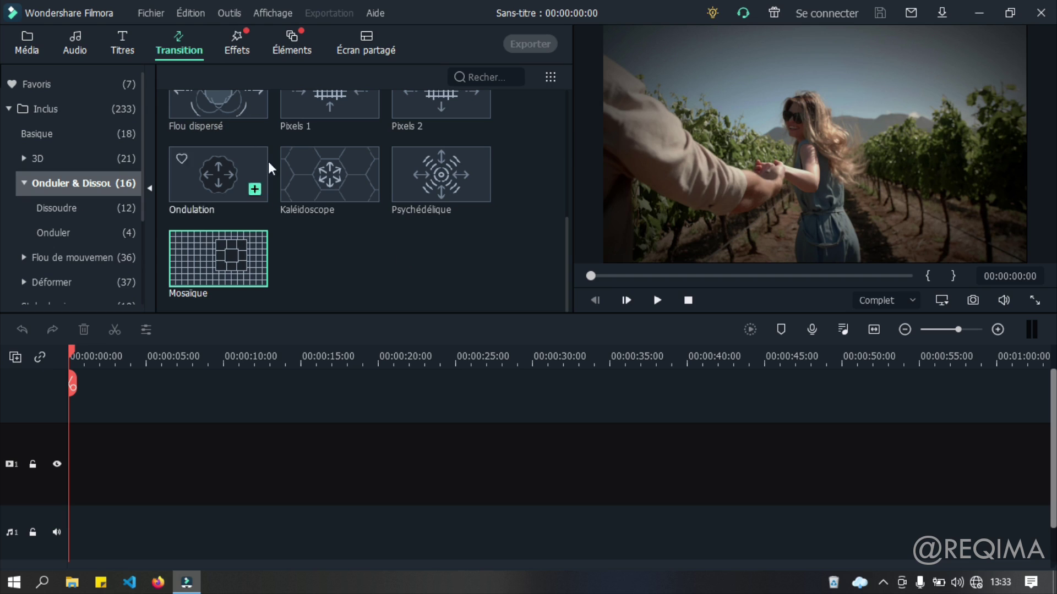
Browse the included video effects and preview the Ciels bleus effect
left_click(241, 34)
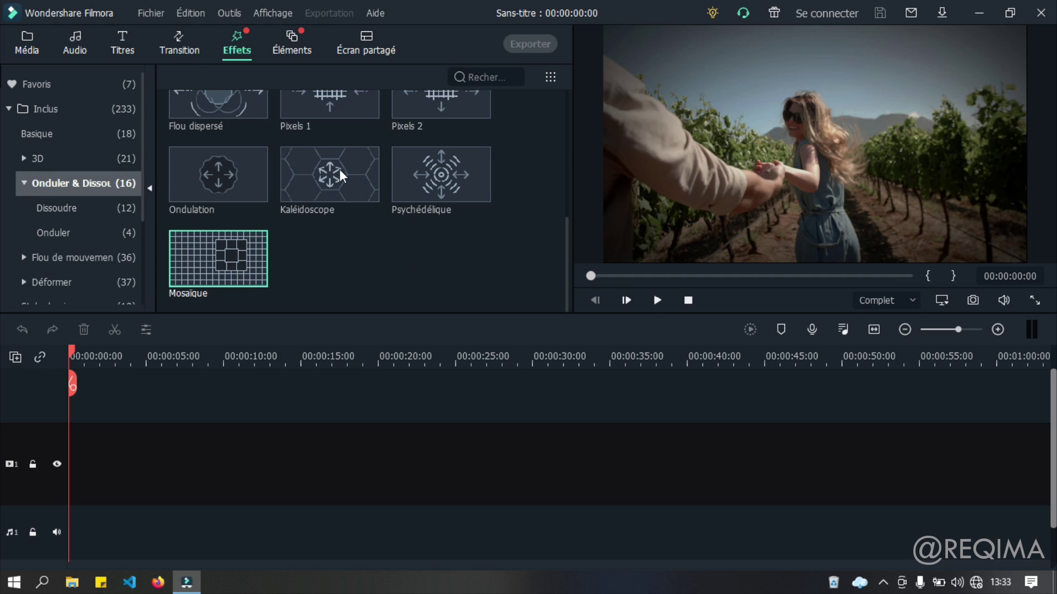
left_click(103, 108)
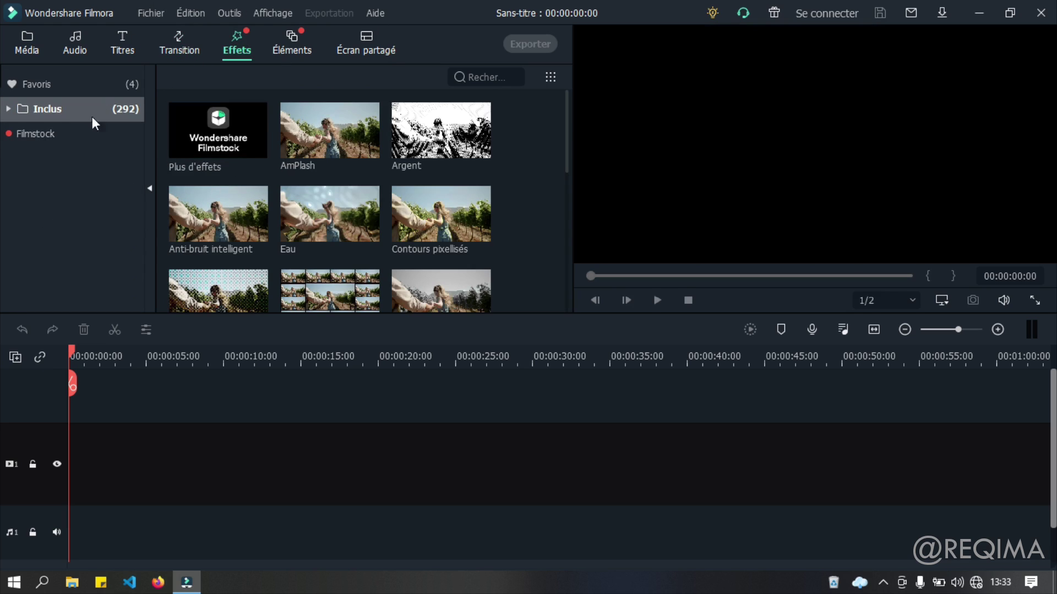
scroll(297, 200, "down", 5)
scroll(411, 266, "down", 2)
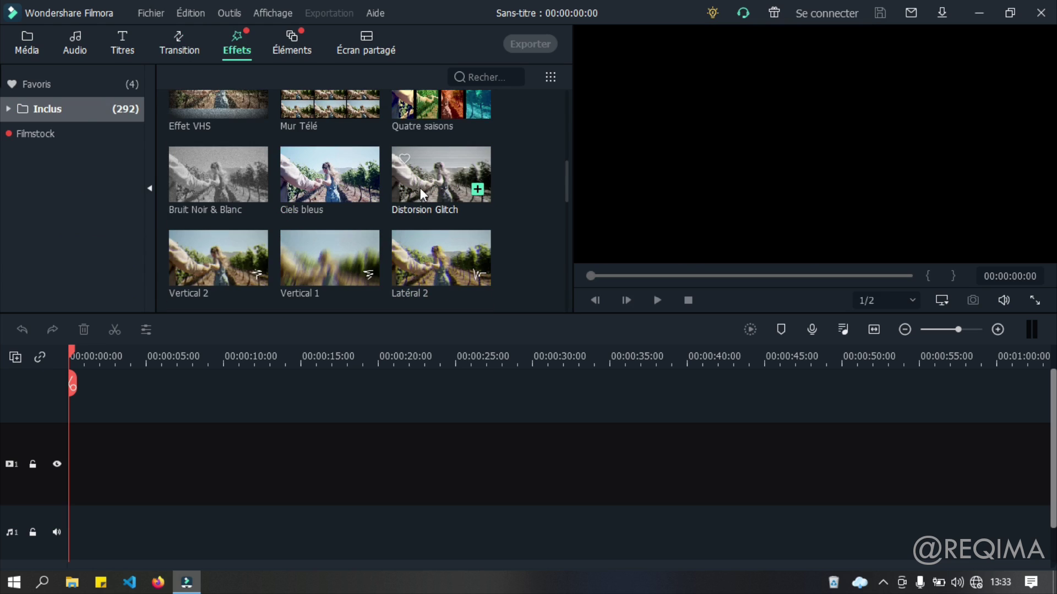
left_click(324, 183)
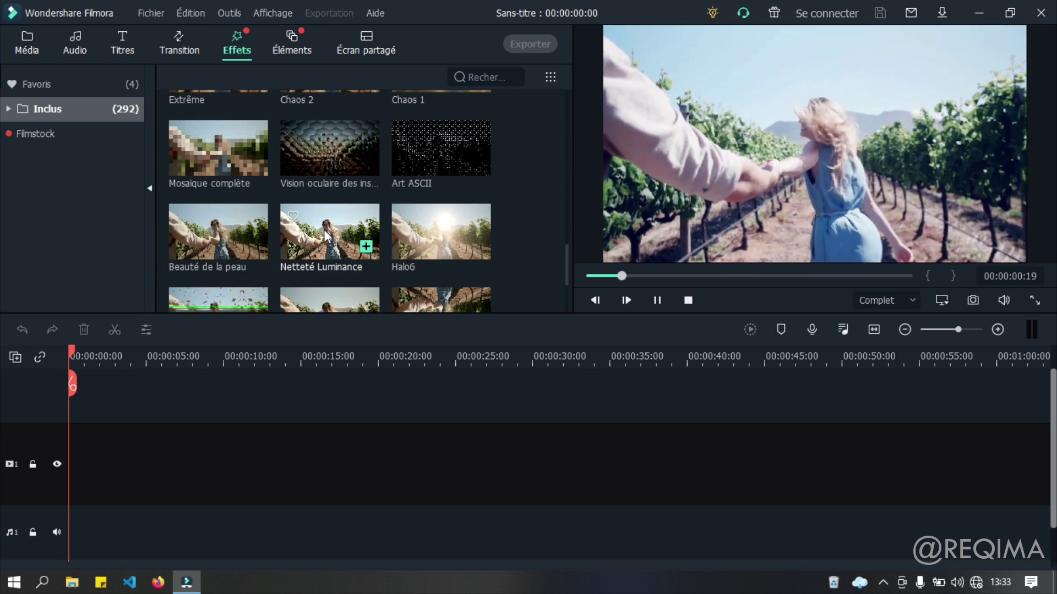
Preview the Netteté Luminance, Mosaïque complète and Balances effects and browse further through the included effects
scroll(316, 233, "down", 3)
left_click(306, 219)
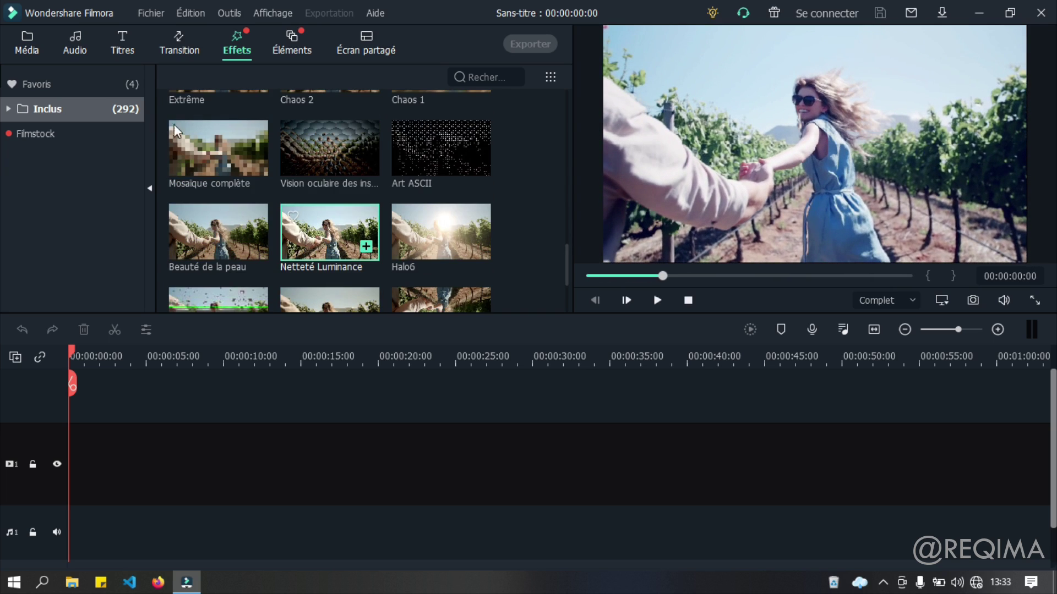
left_click(192, 132)
scroll(290, 227, "down", 8)
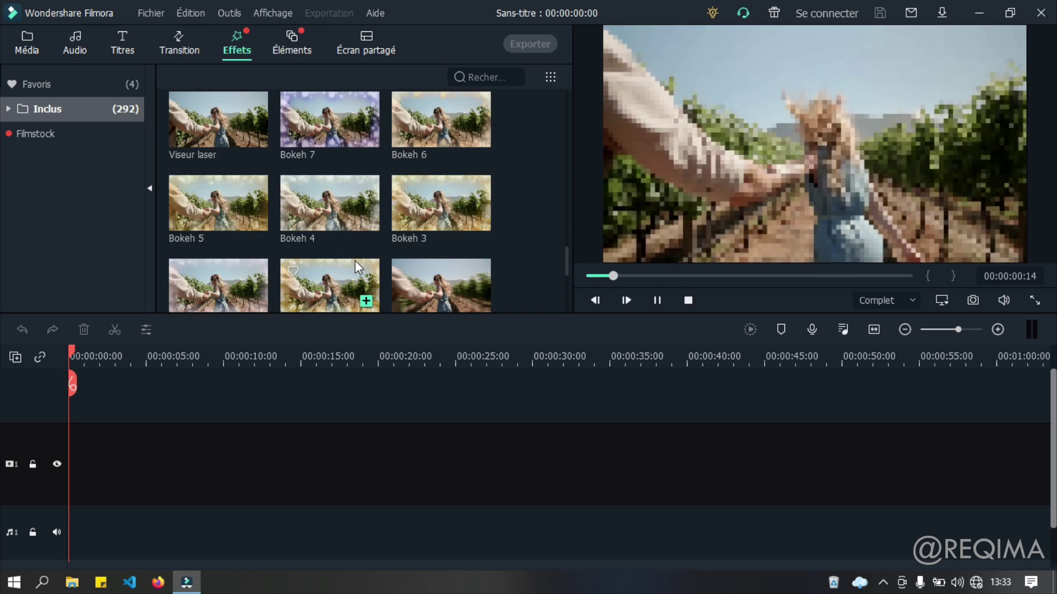
left_click(346, 208)
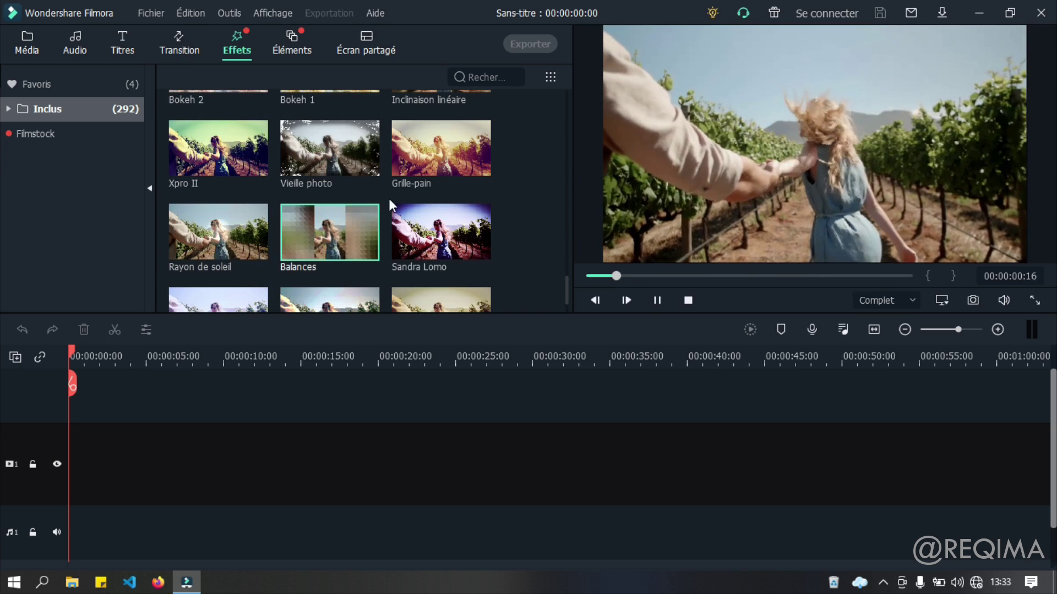
scroll(396, 209, "down", 5)
scroll(330, 272, "down", 3)
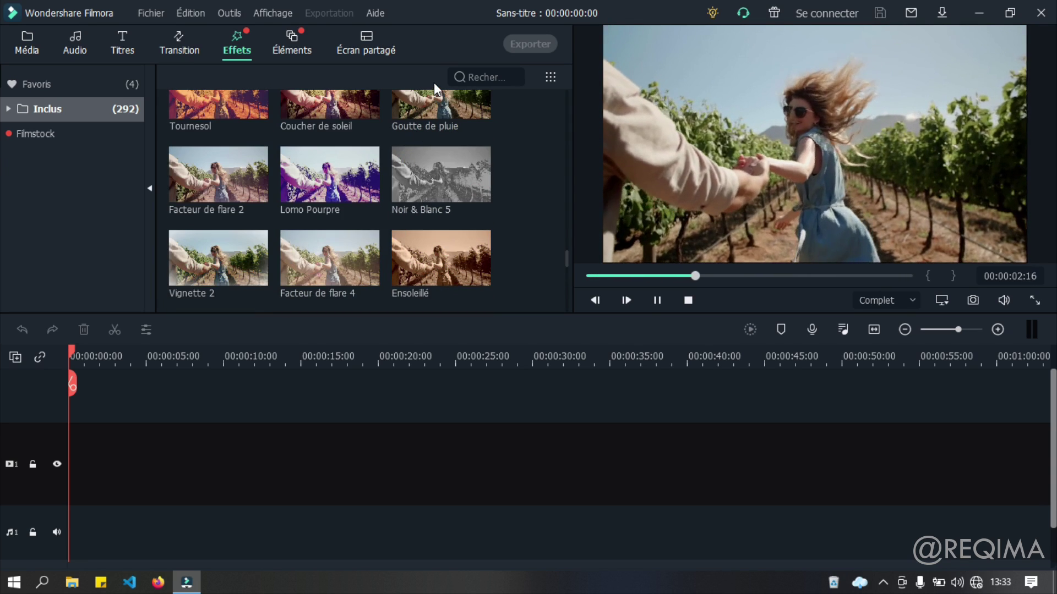
Search the included effects for "cine" and preview the Cinema 21 9 effect
left_click(462, 79)
type("cine")
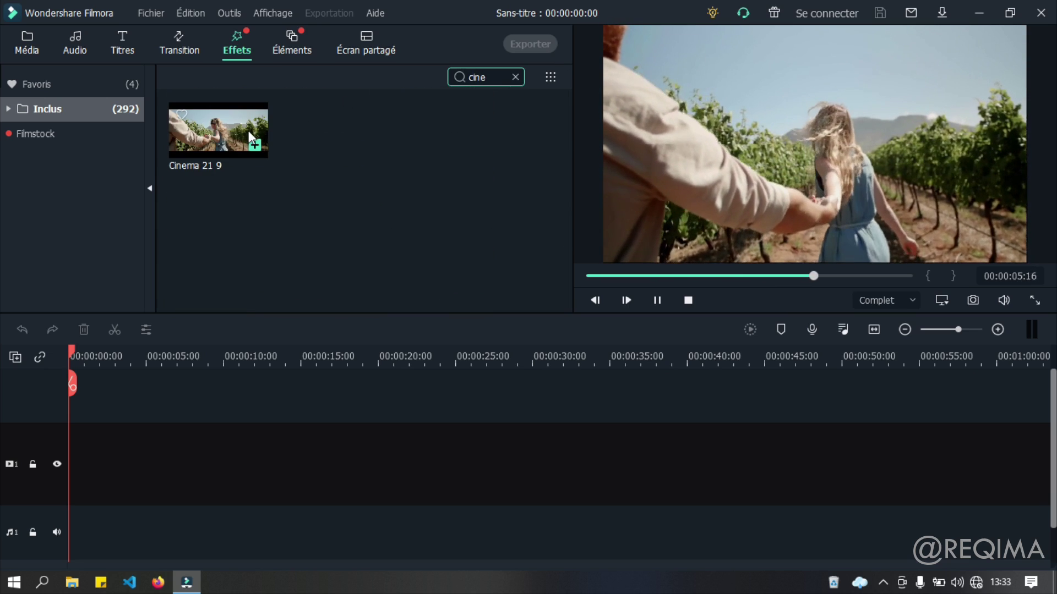
left_click(223, 122)
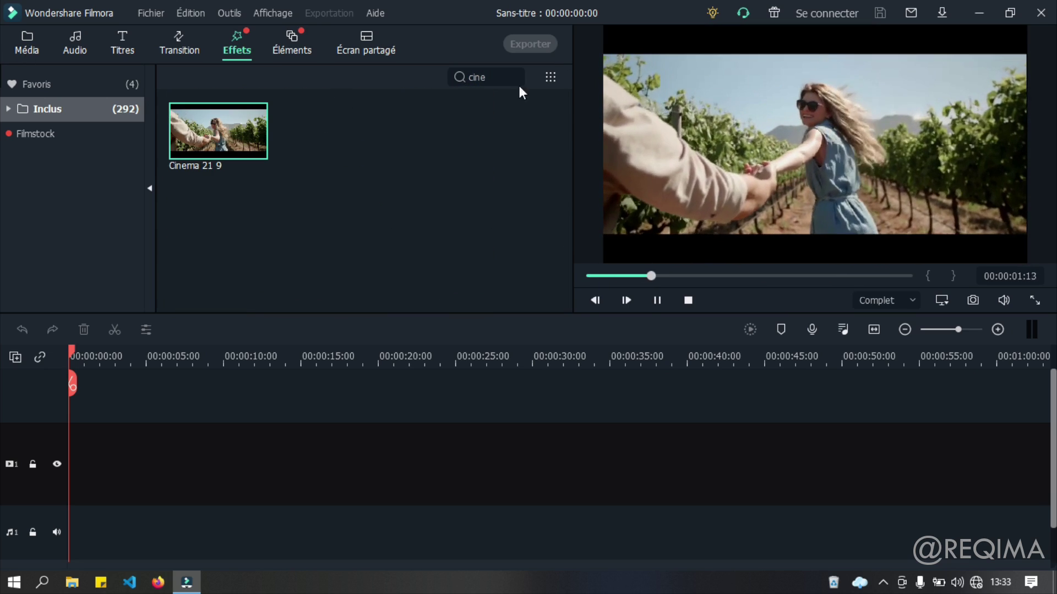
Search the effects for "cam" and preview Camera Viewfinder 01 and Camera Viewfinder 02
double_click(477, 77)
type("cam")
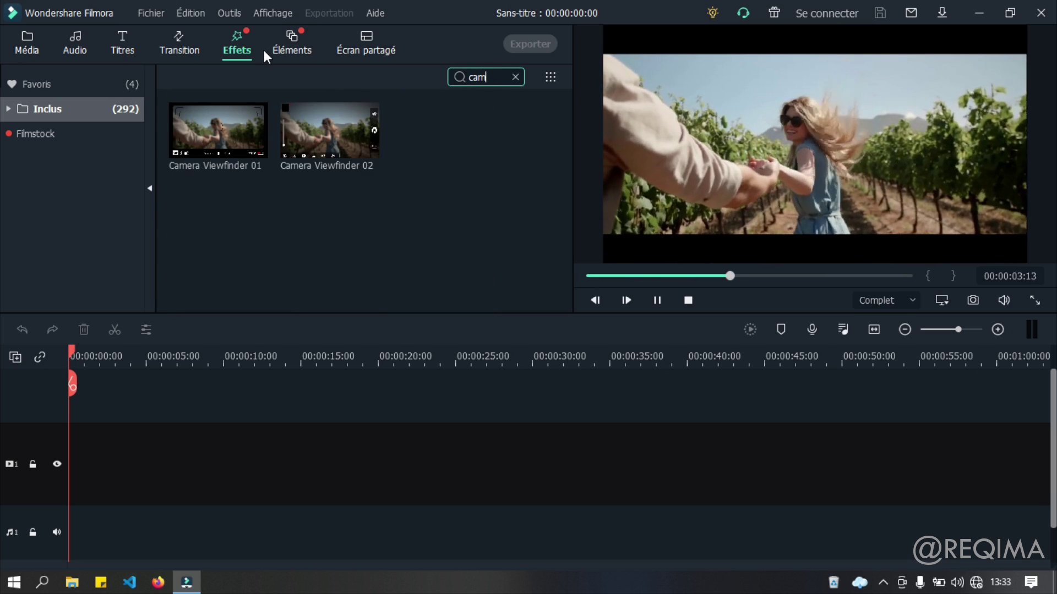
left_click(216, 143)
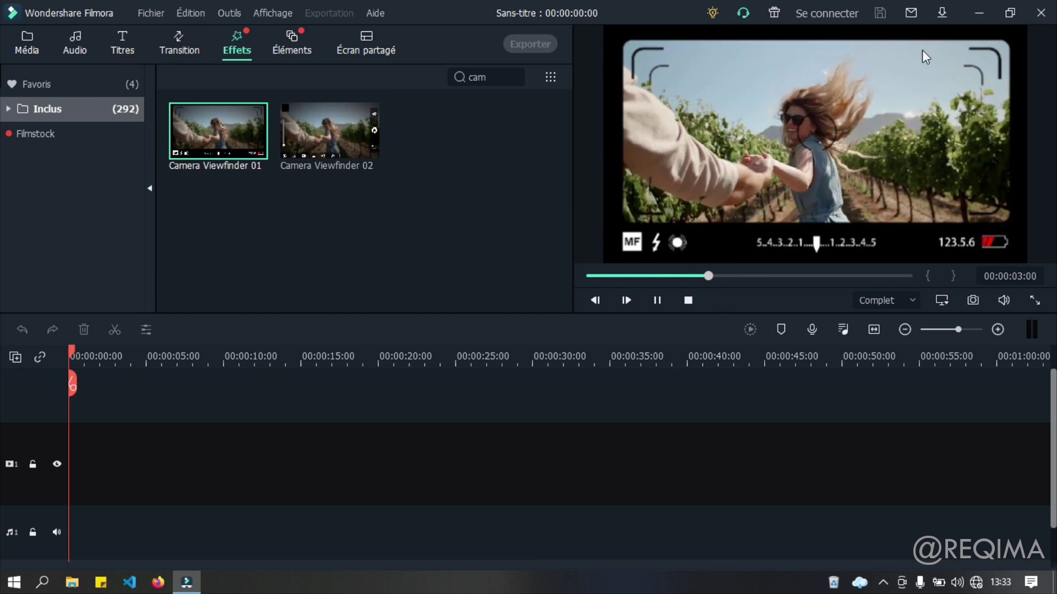
left_click(326, 133)
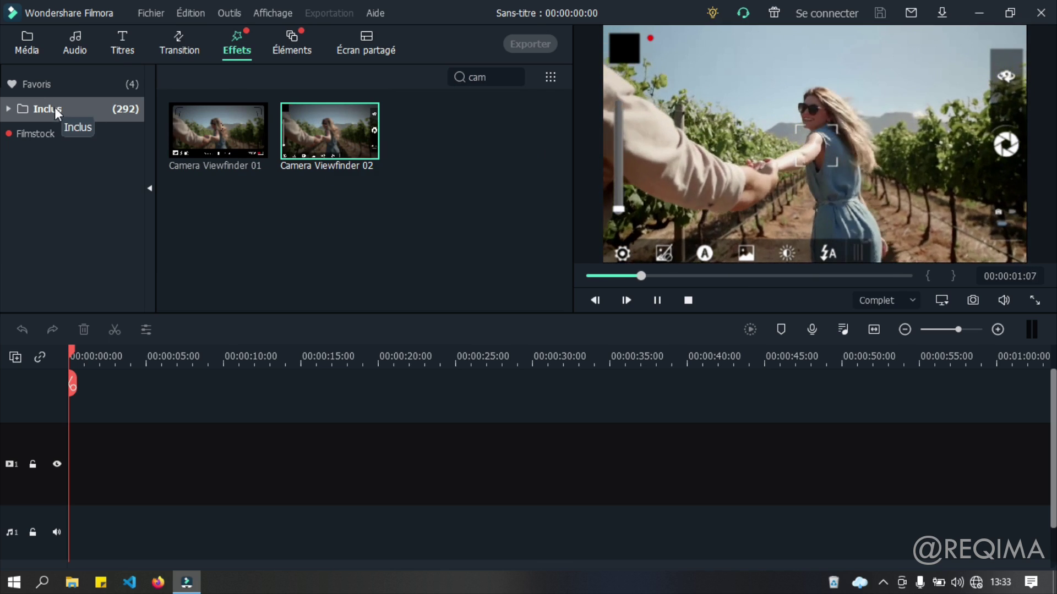
Clear the effect search and look through the favourite effects, the Superpositions overlays and Filmstock, ending on all included effects
left_click(35, 82)
left_click(60, 112)
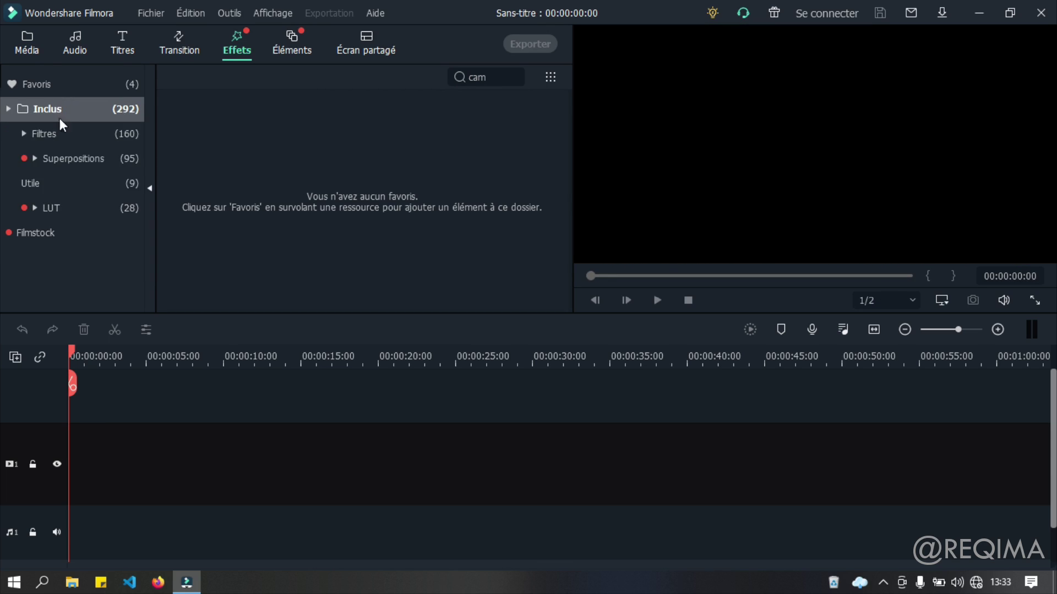
left_click(65, 161)
left_click(62, 192)
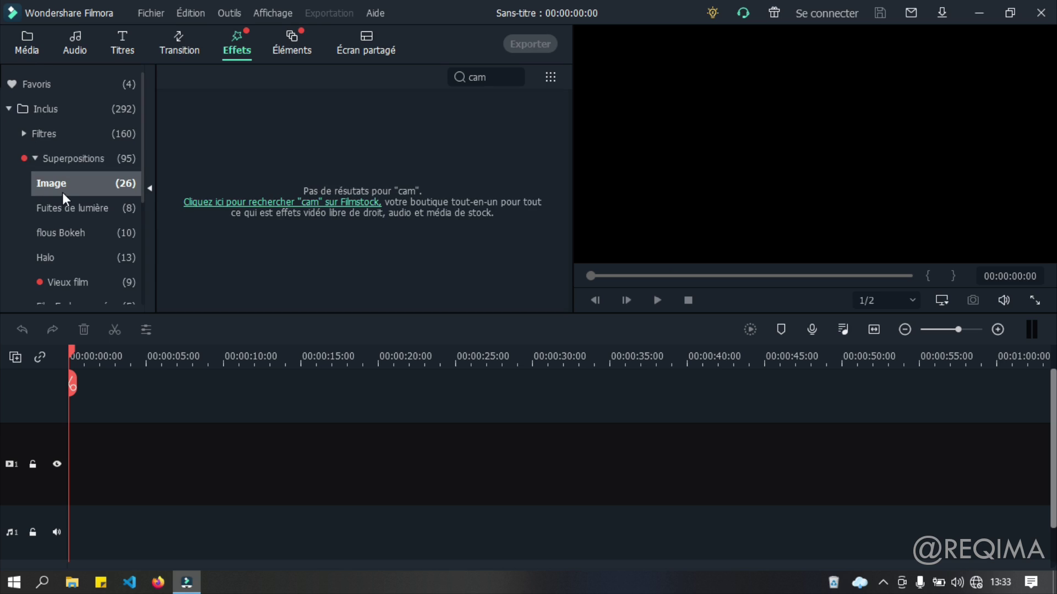
left_click(516, 76)
left_click(87, 161)
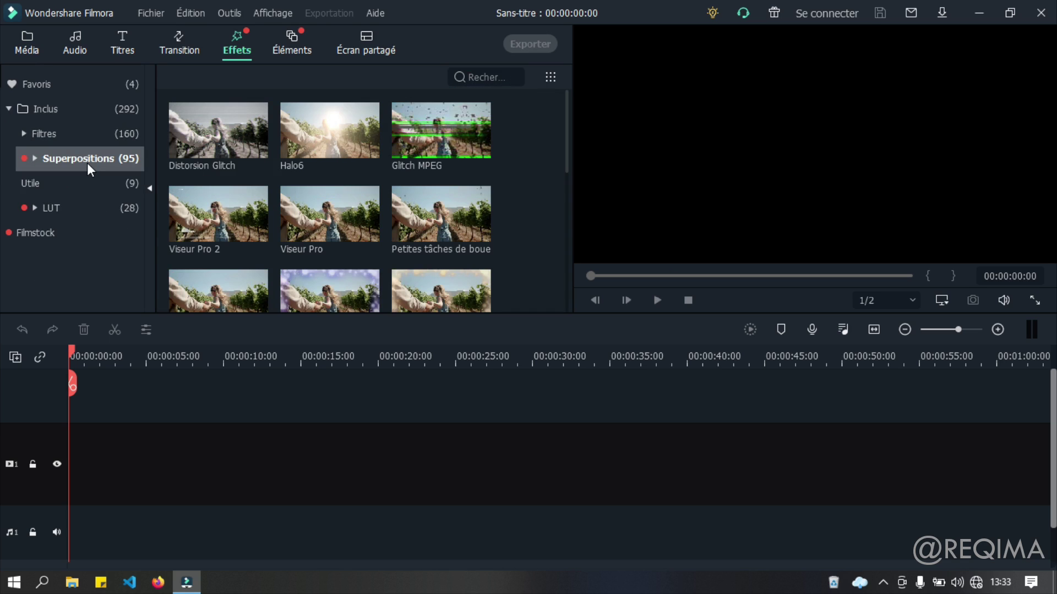
left_click(52, 237)
left_click(77, 106)
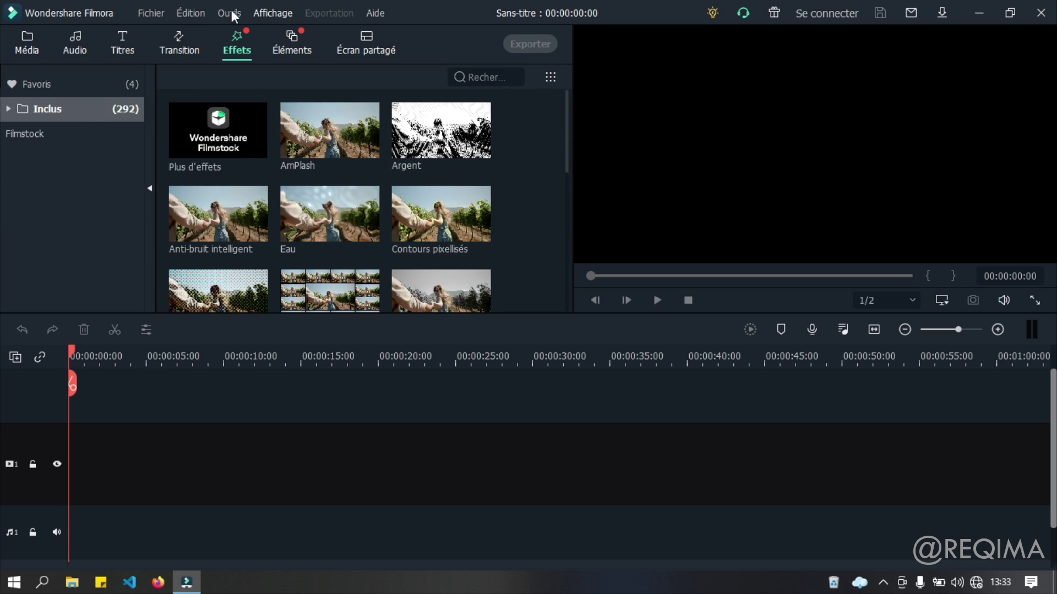
Open the elements library and browse the full collection of included animated elements
left_click(277, 42)
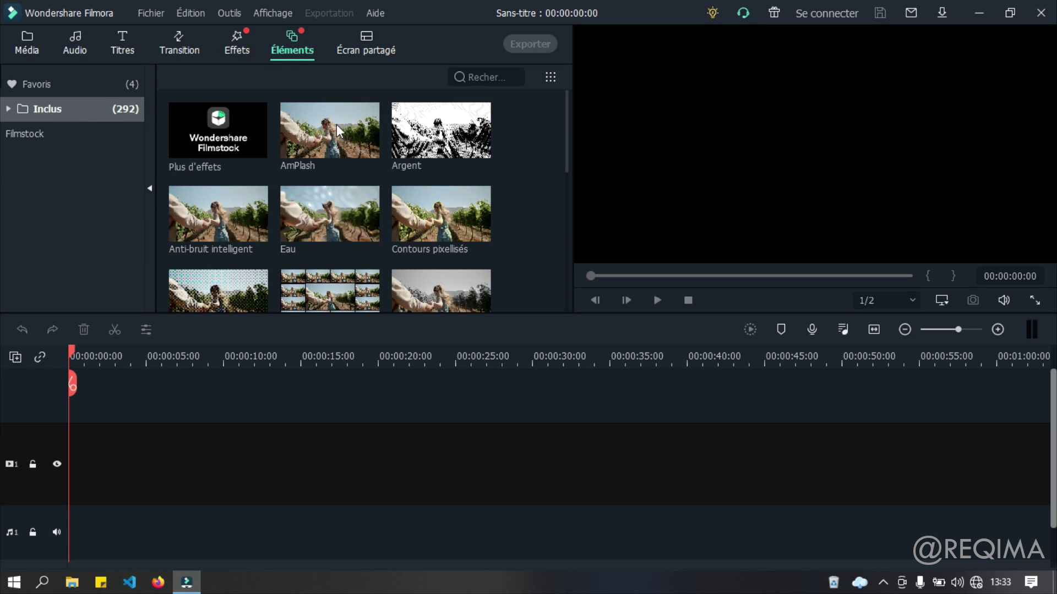
scroll(242, 247, "down", 5)
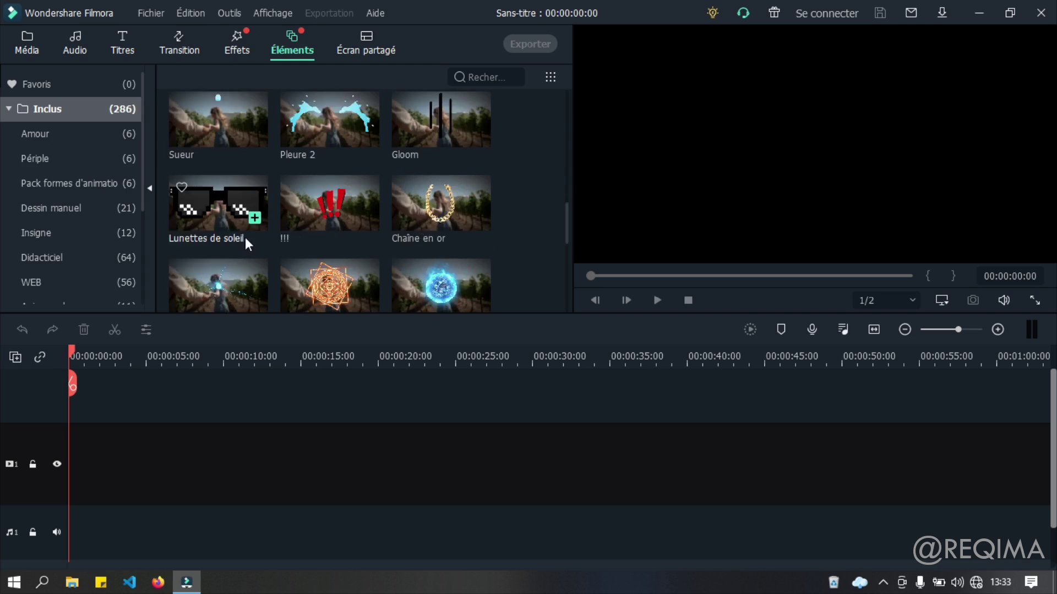
scroll(279, 242, "up", 5)
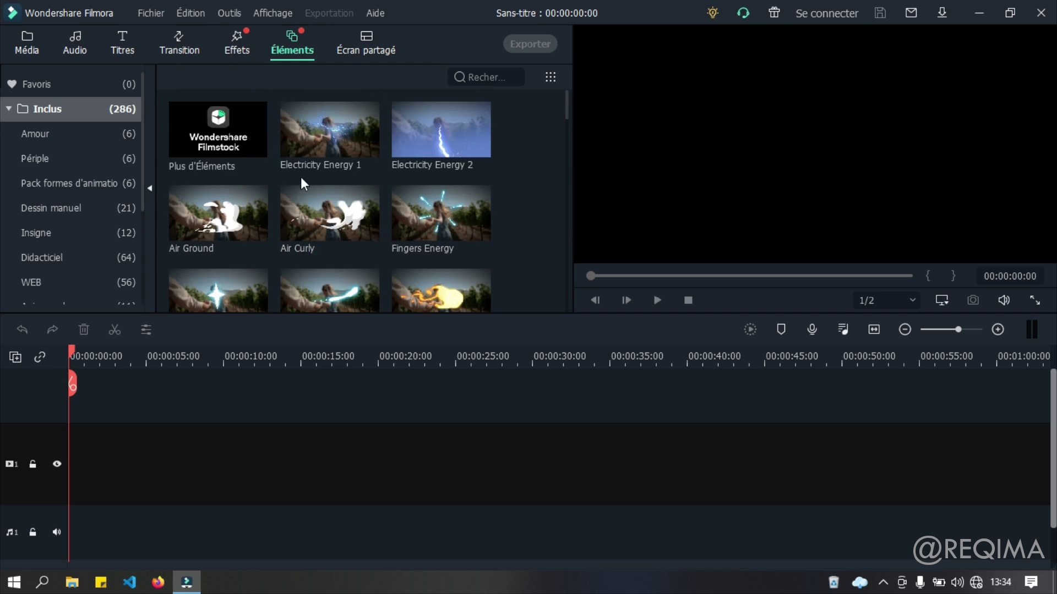
scroll(300, 176, "down", 5)
scroll(312, 174, "down", 5)
scroll(318, 167, "up", 3)
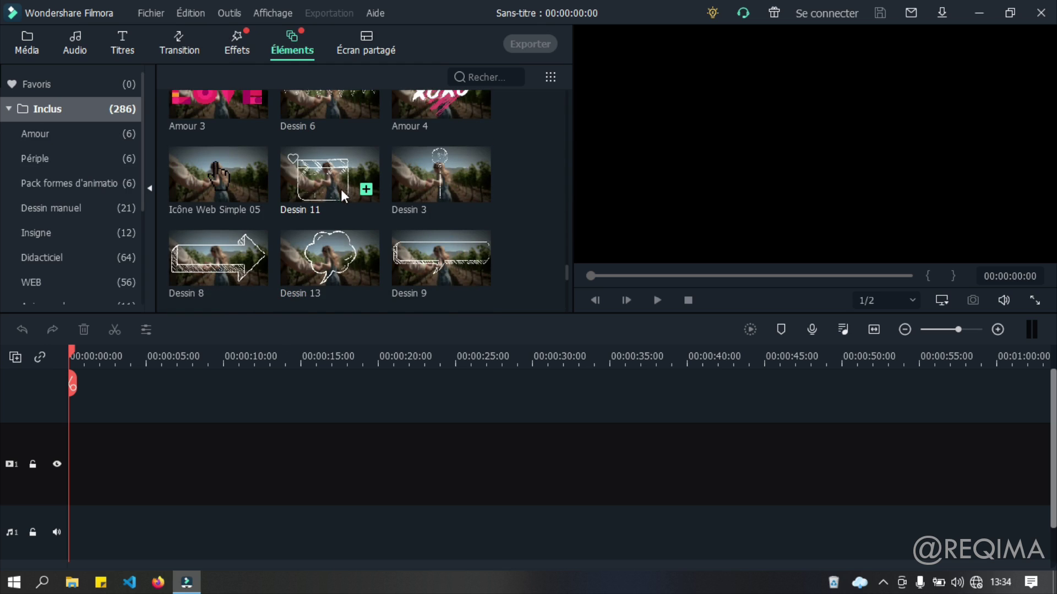
scroll(347, 195, "down", 3)
scroll(344, 187, "down", 5)
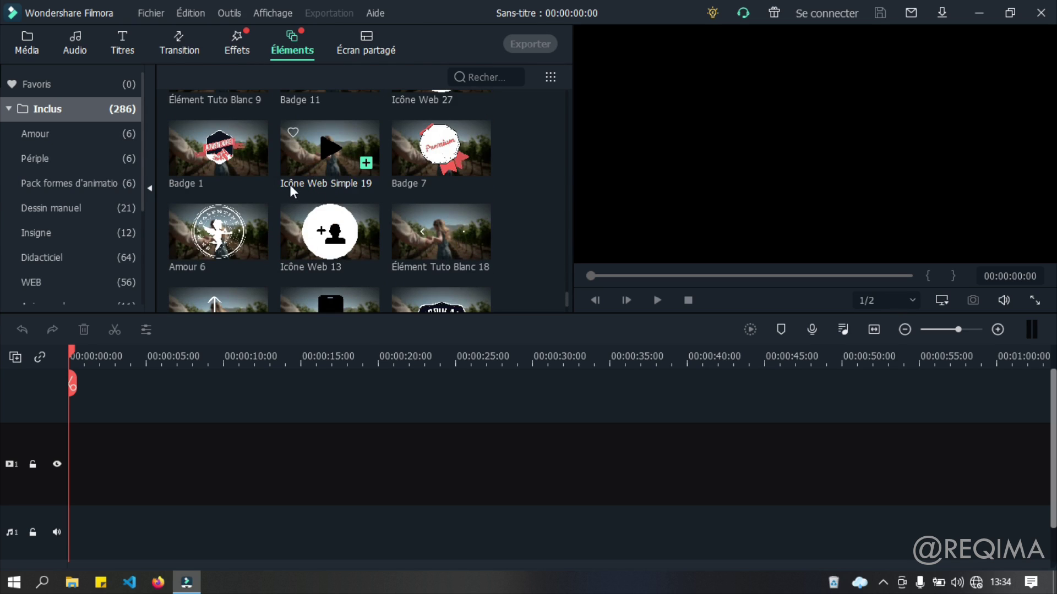
Look through the element categories Amour, Périple, Pack formes d'animation, Dessin manuel, Insigne, Didacticiel, WEB and Emoji
left_click(64, 139)
left_click(74, 158)
left_click(70, 185)
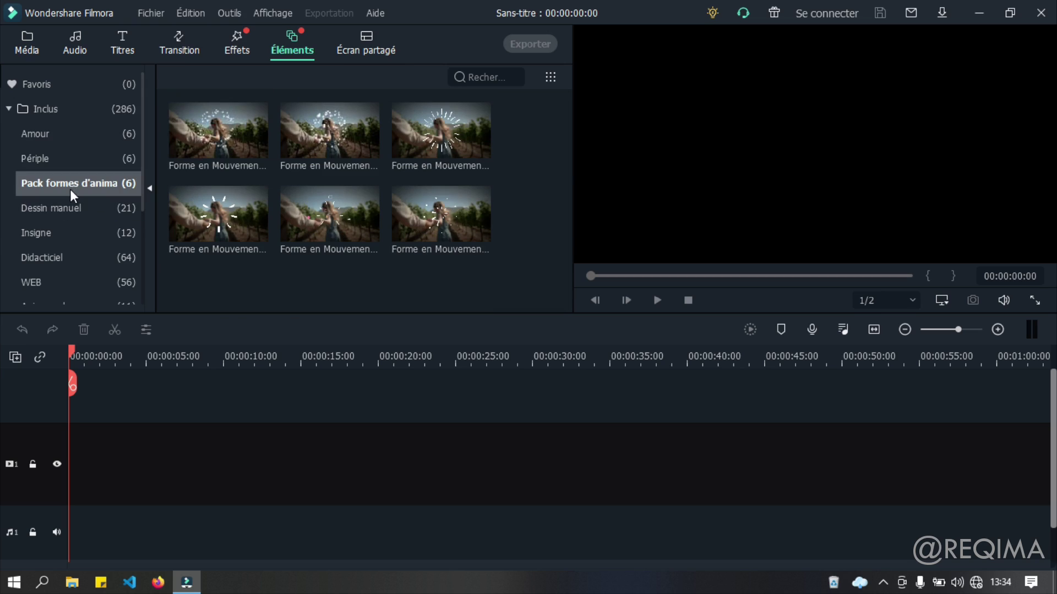
left_click(80, 212)
left_click(72, 233)
left_click(74, 257)
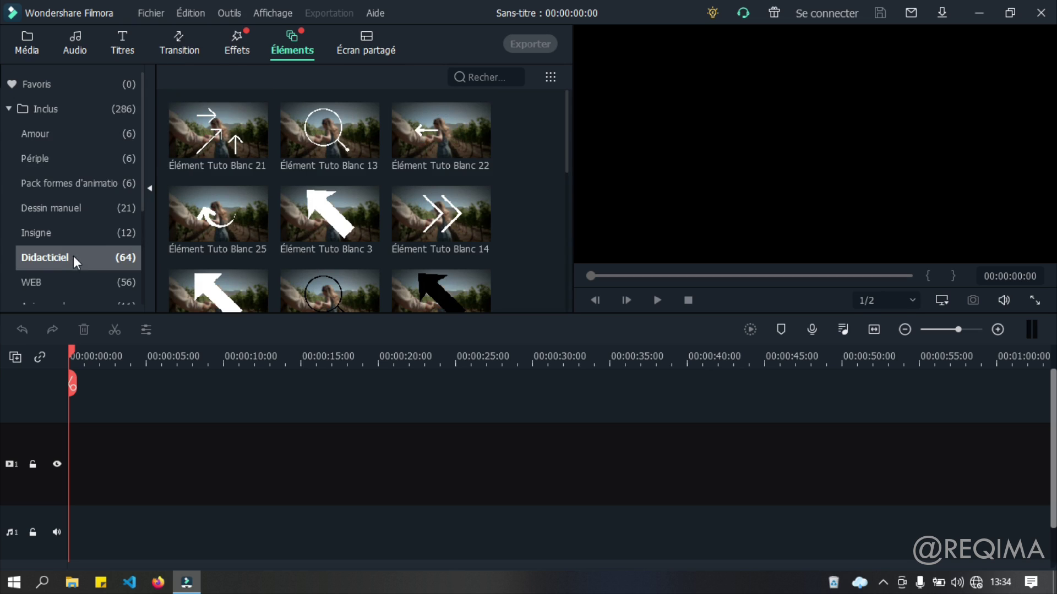
left_click(79, 283)
scroll(77, 289, "down", 3)
left_click(79, 259)
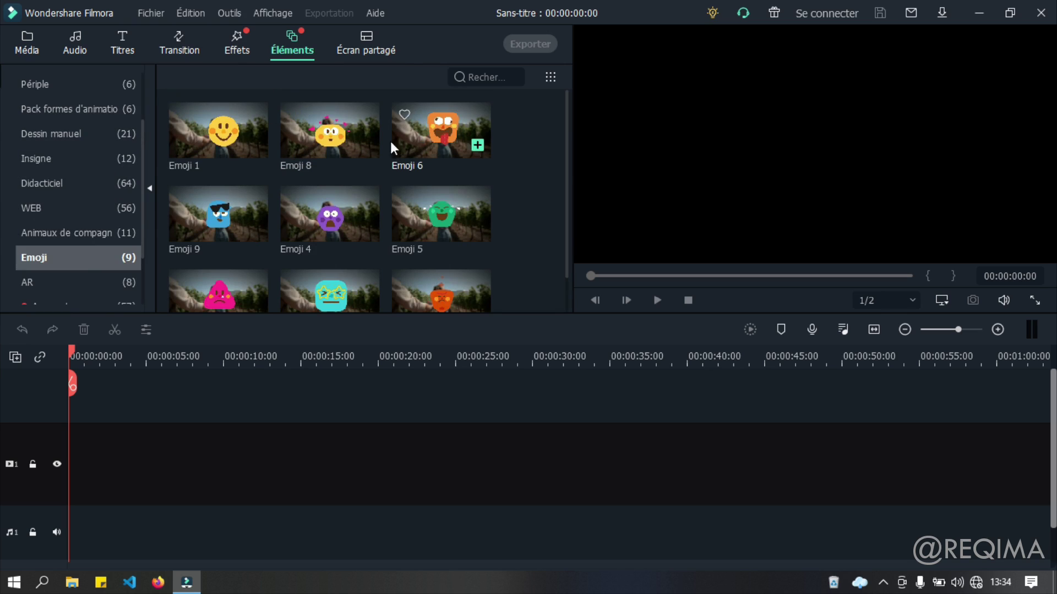
Browse the included split-screen layouts from the first to the last template
left_click(367, 45)
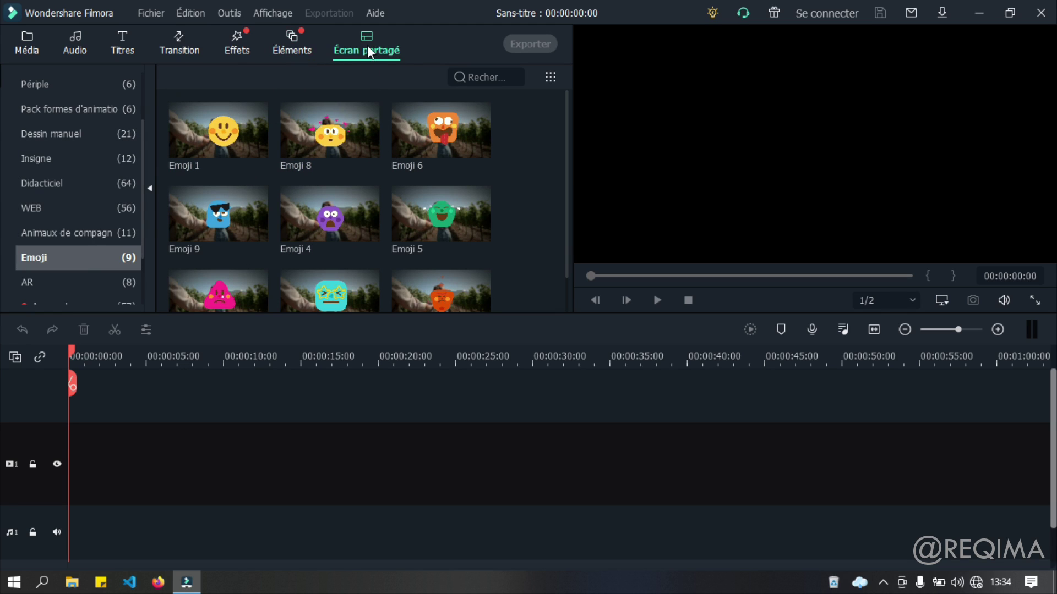
scroll(438, 171, "down", 7)
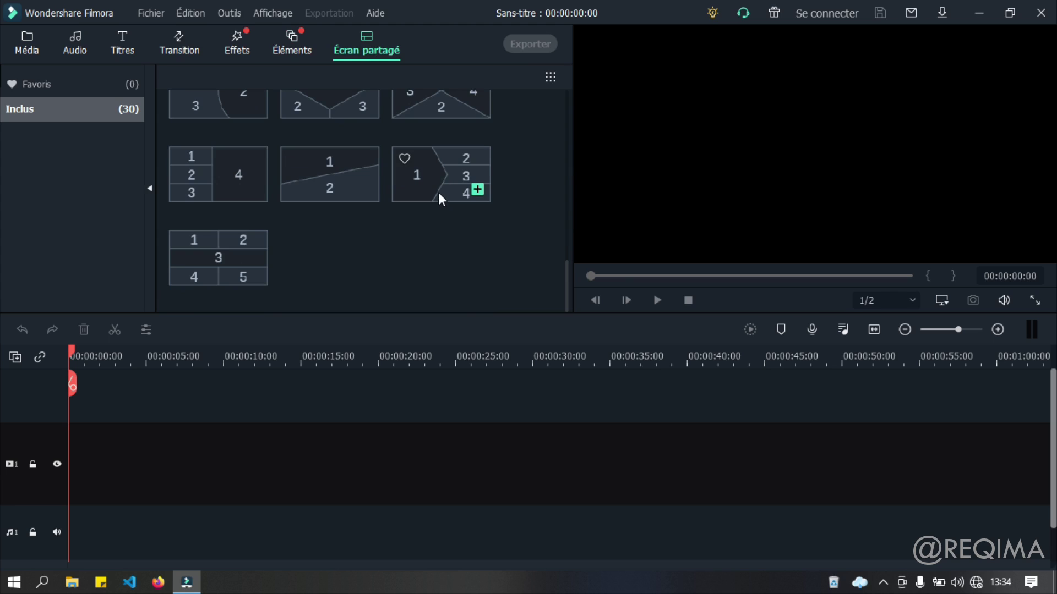
scroll(438, 193, "up", 6)
scroll(427, 235, "up", 1)
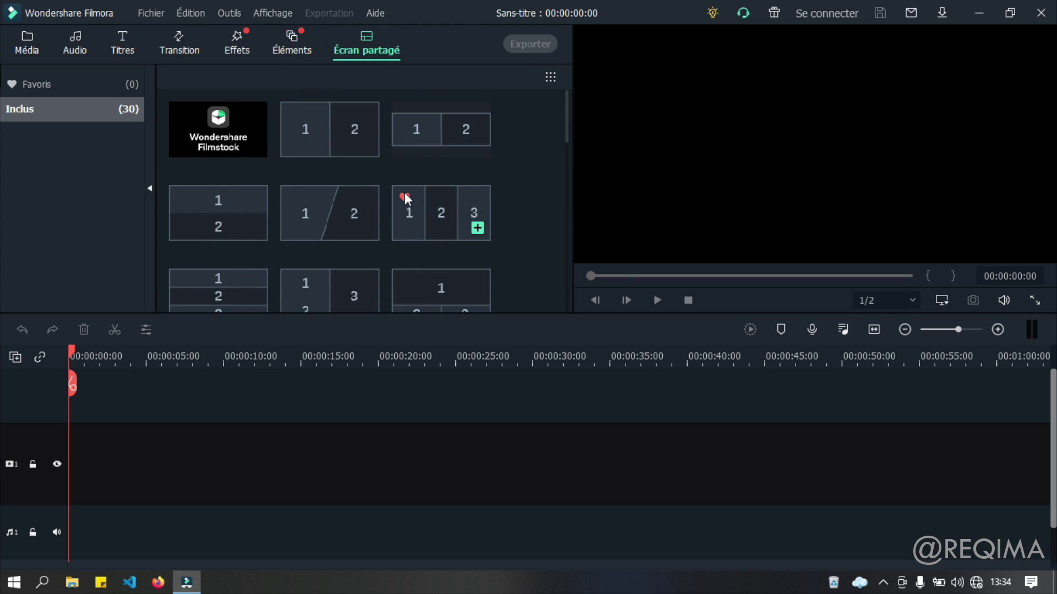
scroll(403, 199, "down", 8)
scroll(403, 194, "up", 8)
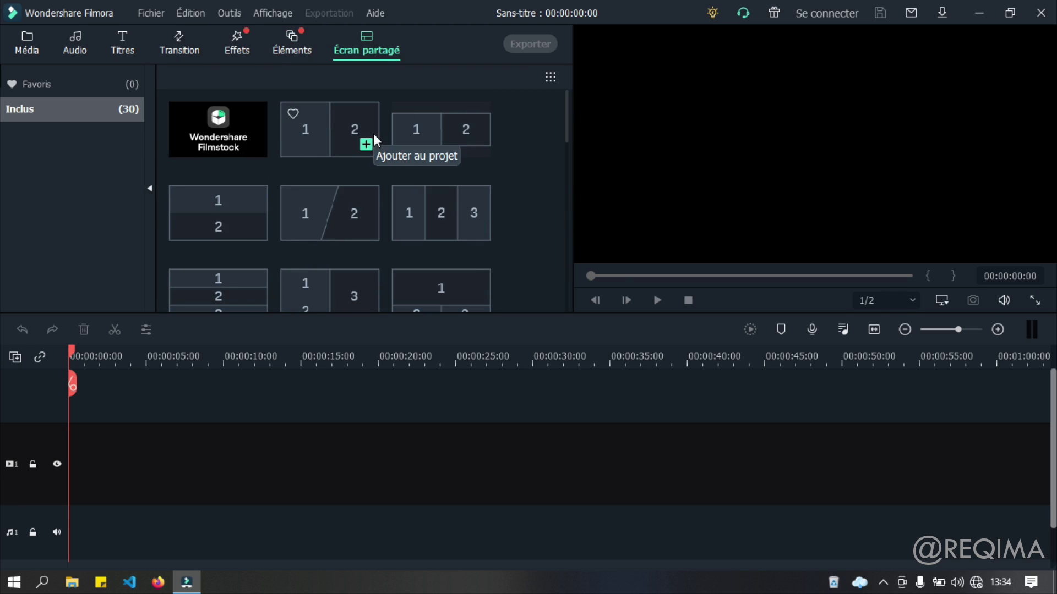
scroll(376, 147, "down", 8)
scroll(382, 195, "up", 8)
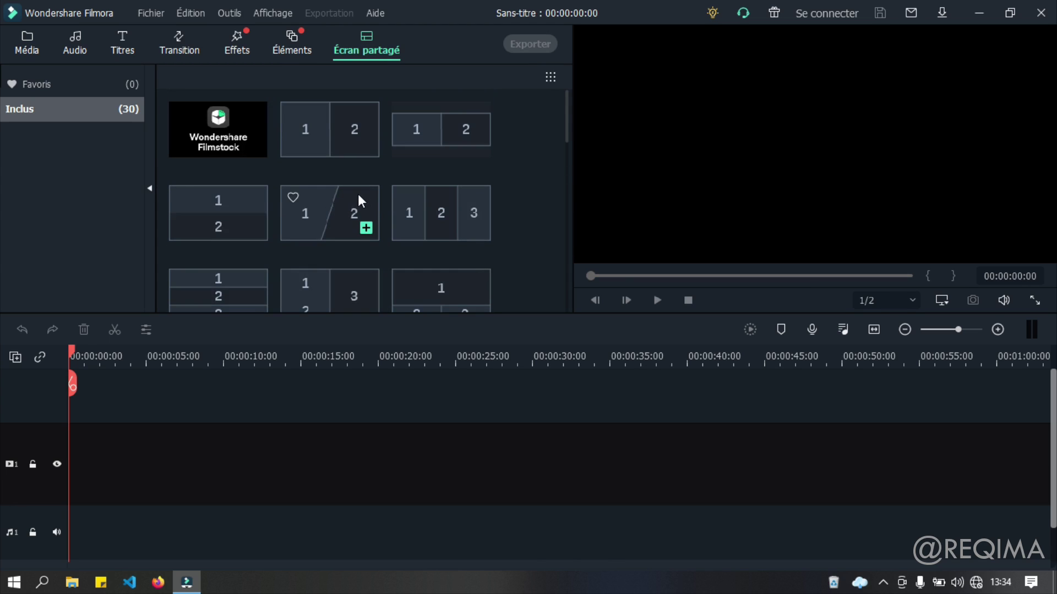
Return to the media library and review the file commands for new and recent projects, media import and media recording
left_click(36, 53)
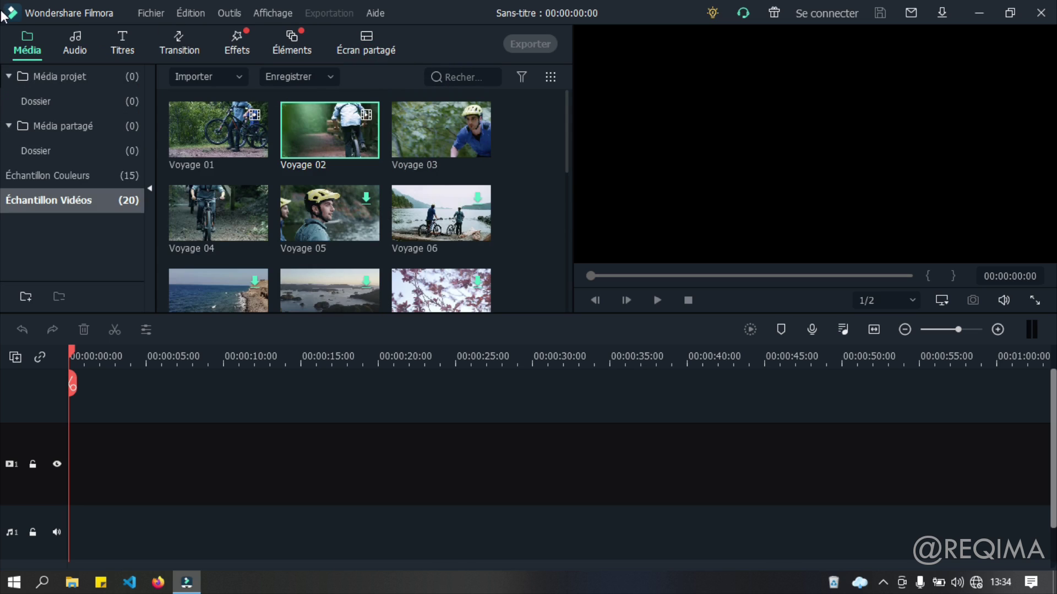
left_click(150, 10)
mouse_move(177, 35)
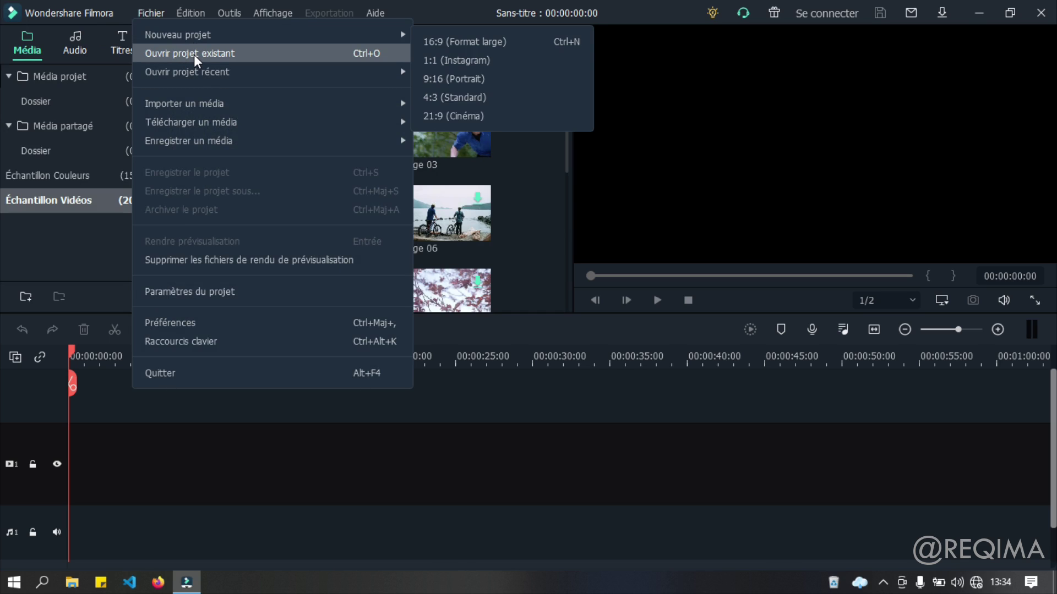
mouse_move(212, 78)
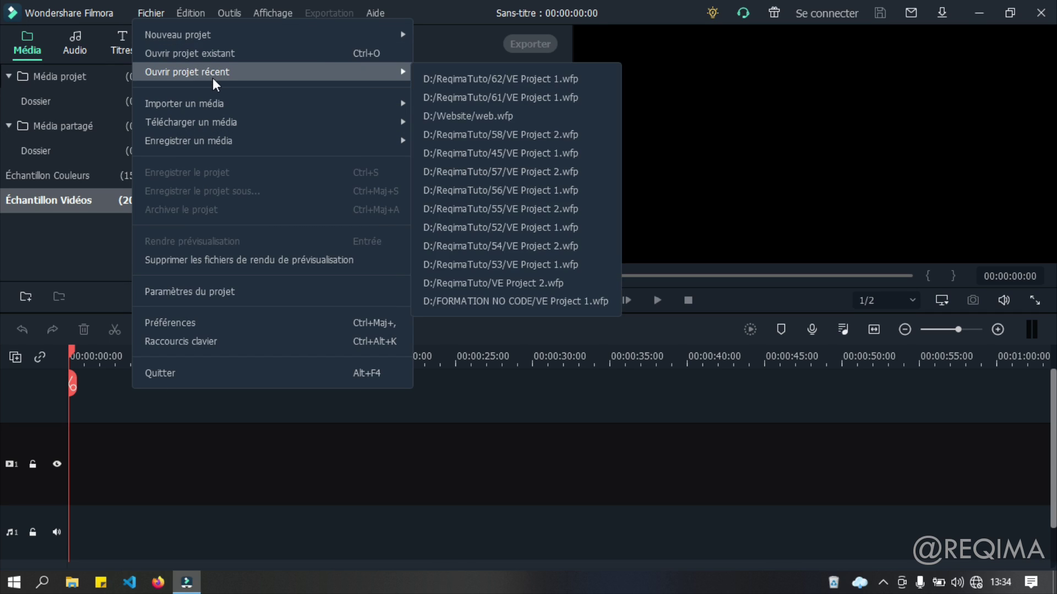
mouse_move(215, 104)
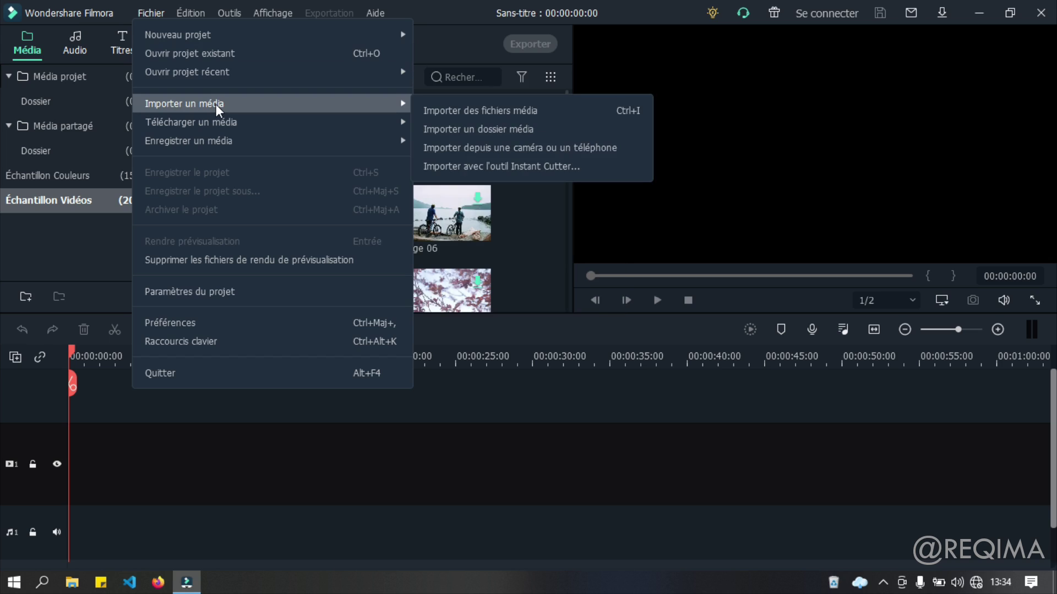
mouse_move(245, 137)
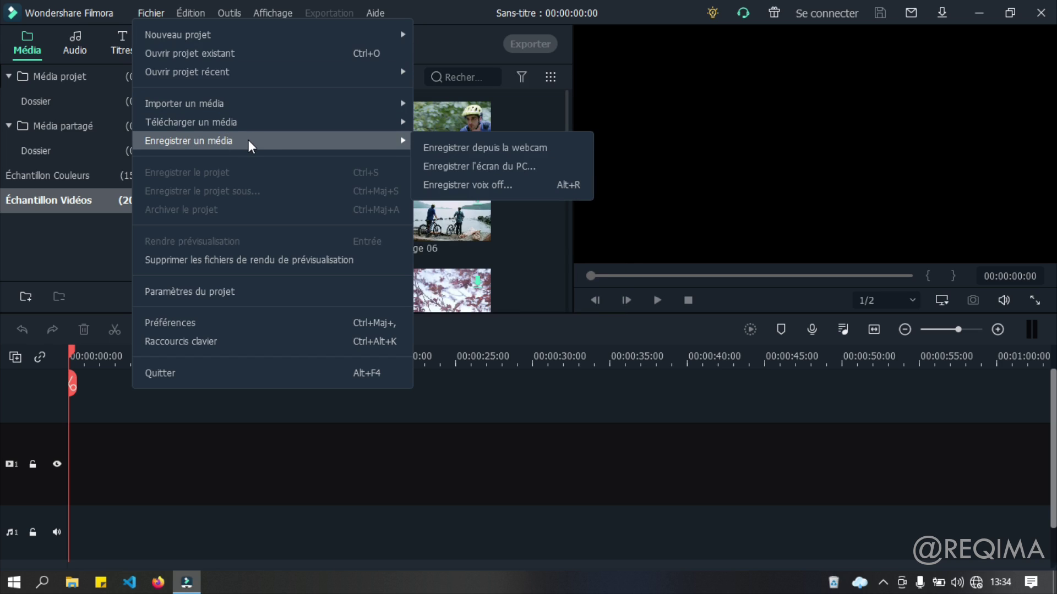
Review the display and editing commands and the program's help and support options, leaving everything unchanged
mouse_move(293, 1)
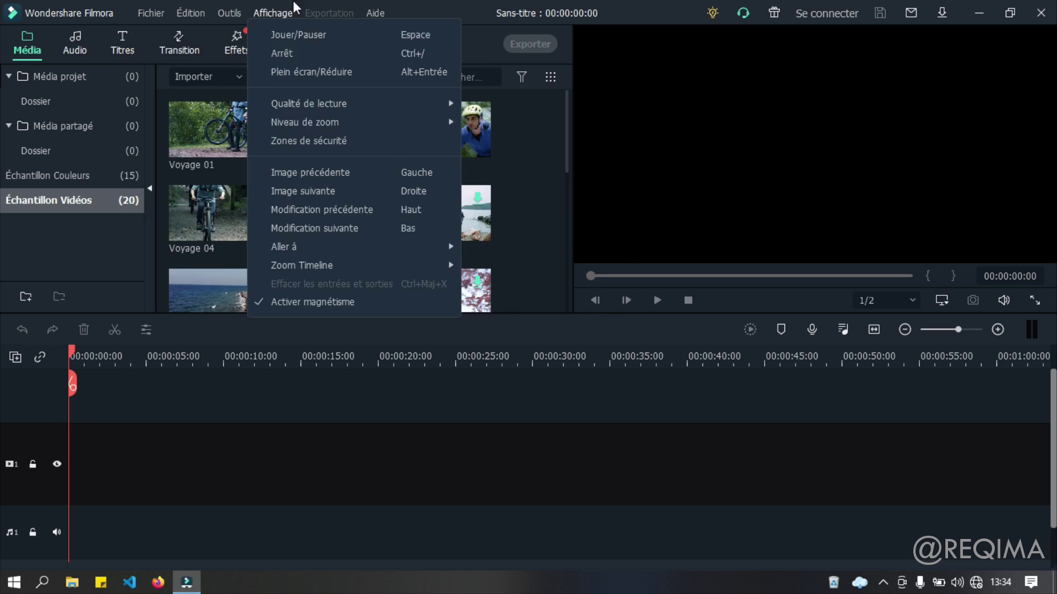
mouse_move(203, 8)
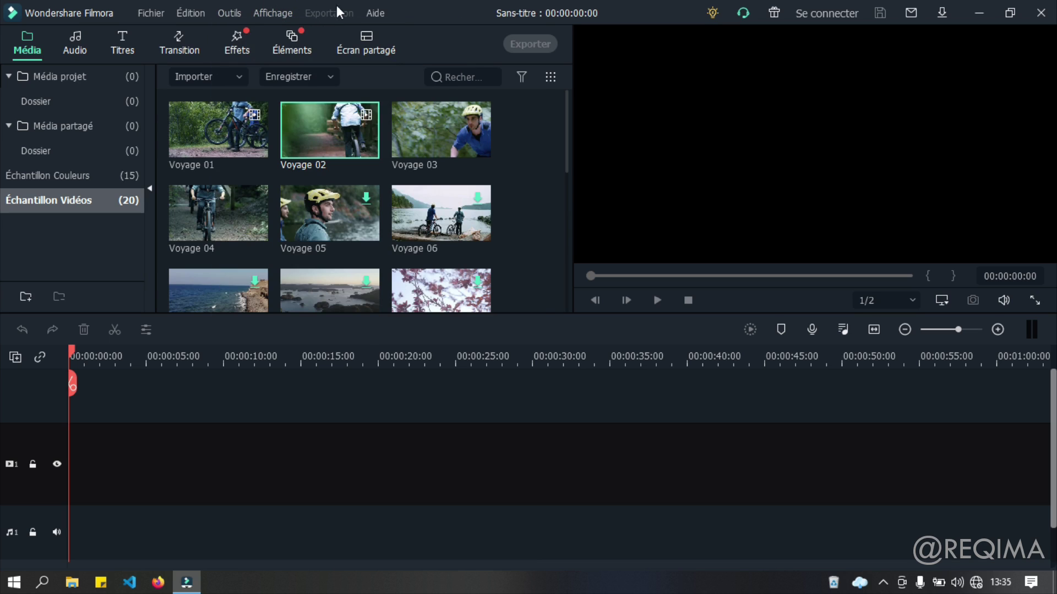
left_click(375, 12)
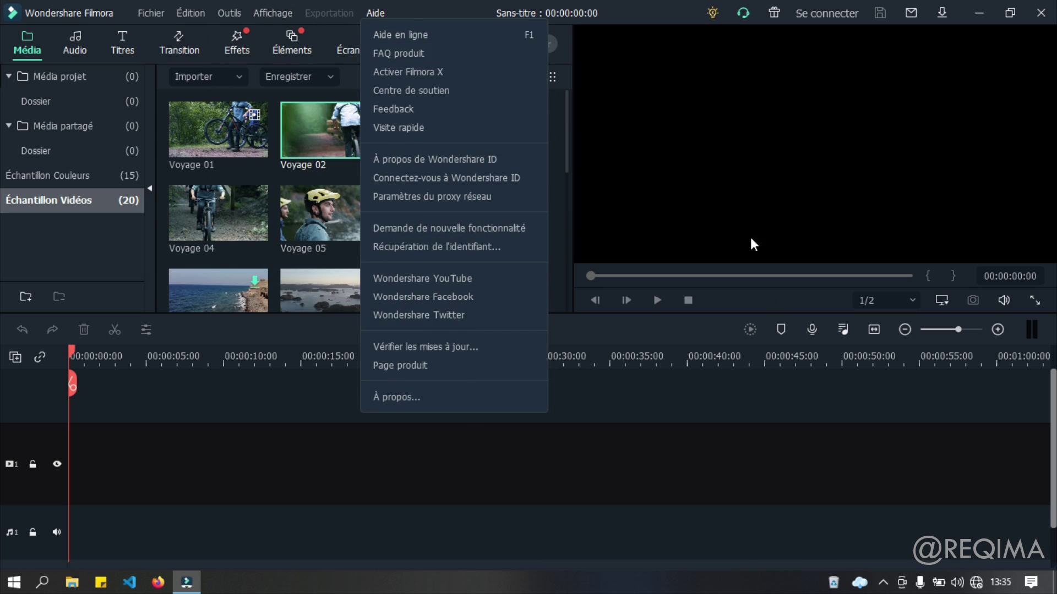
left_click(651, 85)
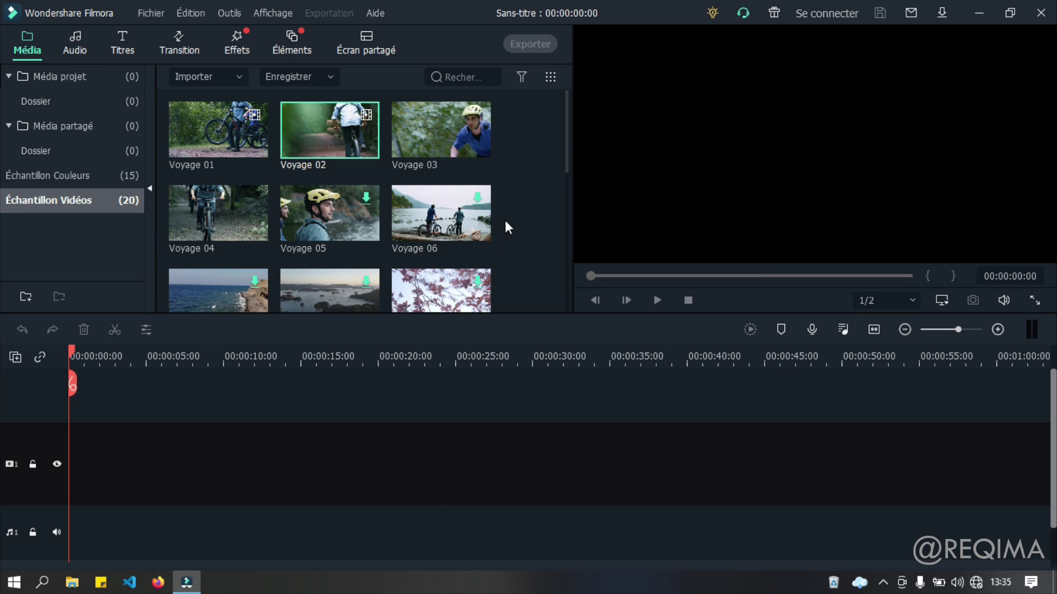
Switch to File Explorer, open the Vidéos folder of the PC and delete its Captures subfolder
left_click(72, 582)
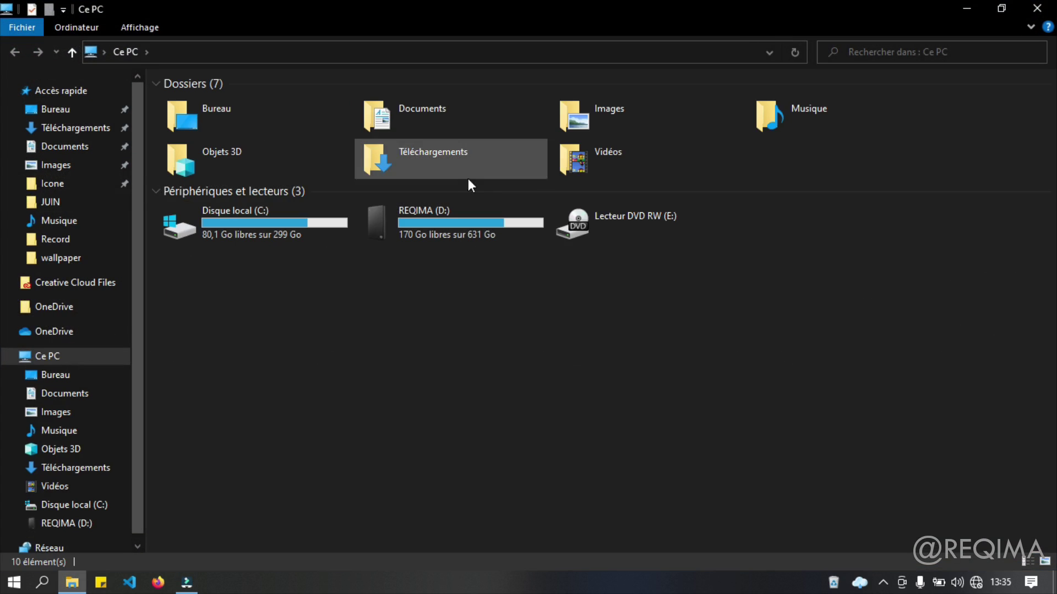
double_click(606, 175)
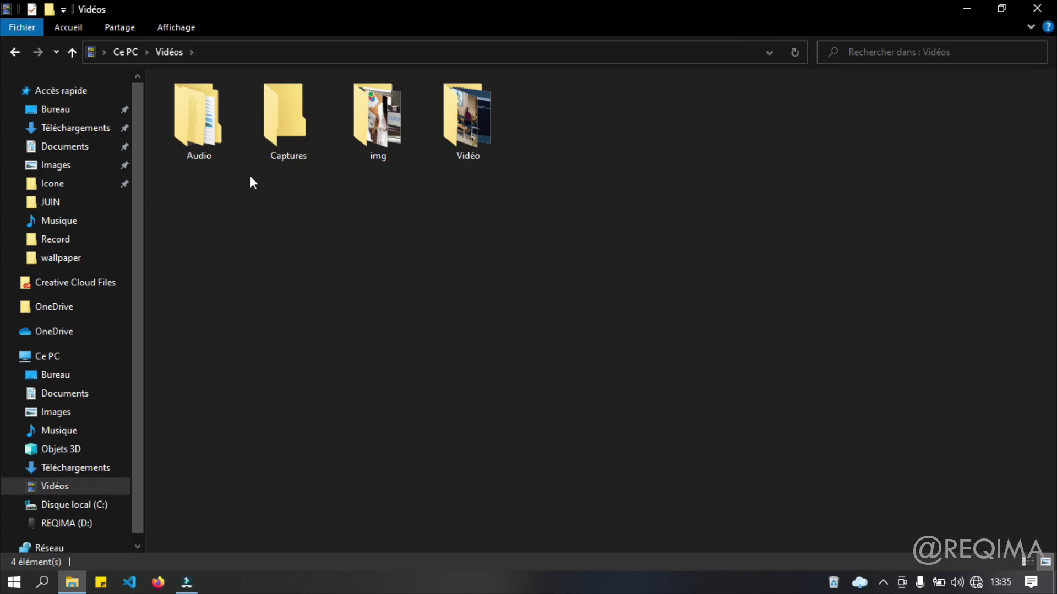
left_click(269, 126)
key("Delete")
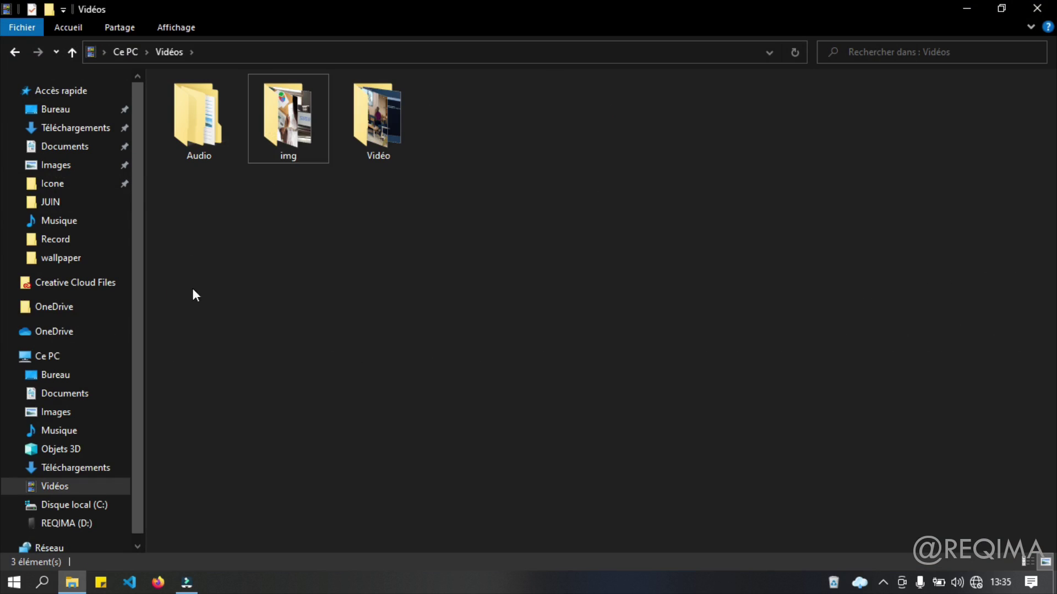
Look over how the media files are organised into the Audio, img and Vidéo subfolders of the Vidéos folder
key("ctrl+a")
left_click(191, 303)
left_click_drag(193, 306, 175, 80)
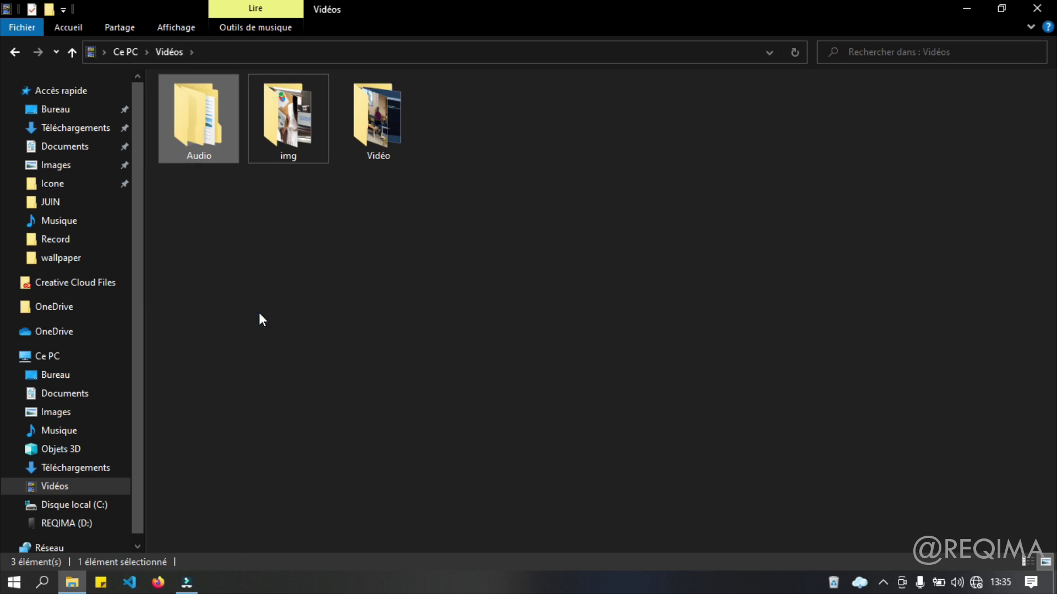
left_click_drag(259, 310, 286, 110)
left_click_drag(479, 287, 441, 33)
left_click_drag(525, 168, 991, 258)
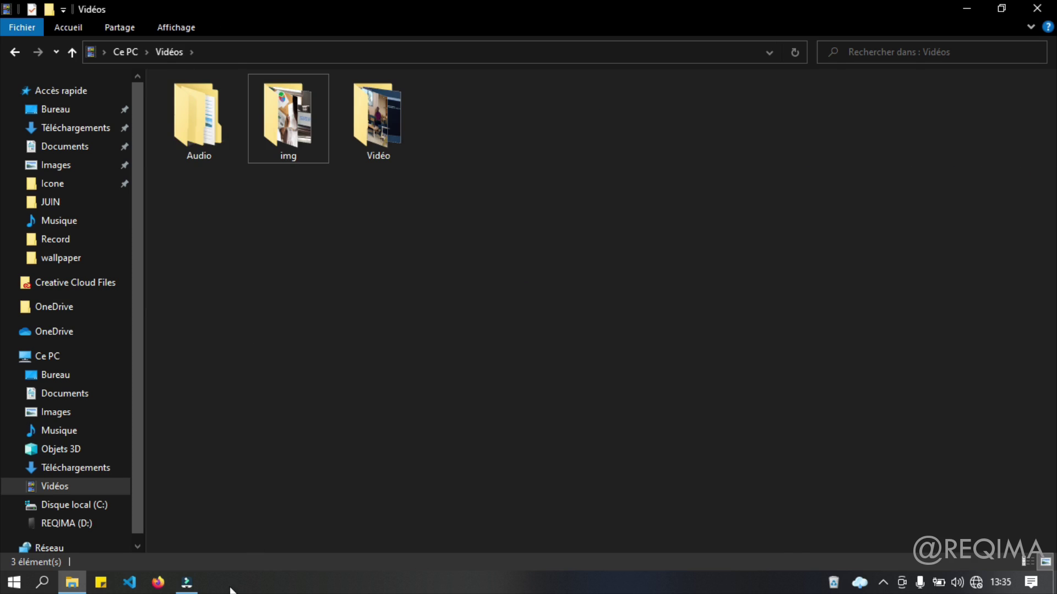
left_click(186, 582)
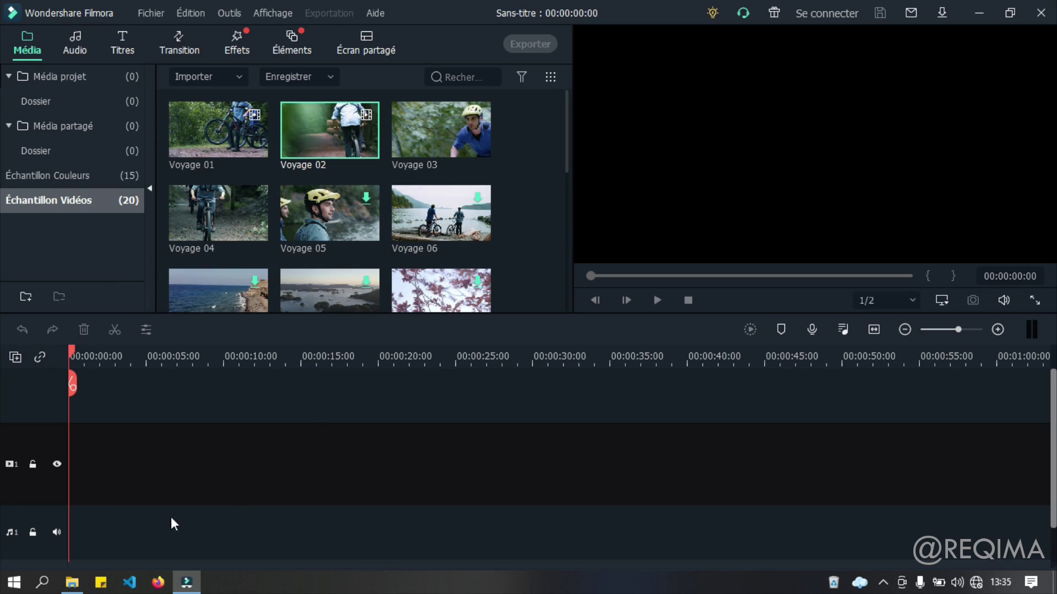
left_click(72, 582)
left_click_drag(544, 300, 147, 70)
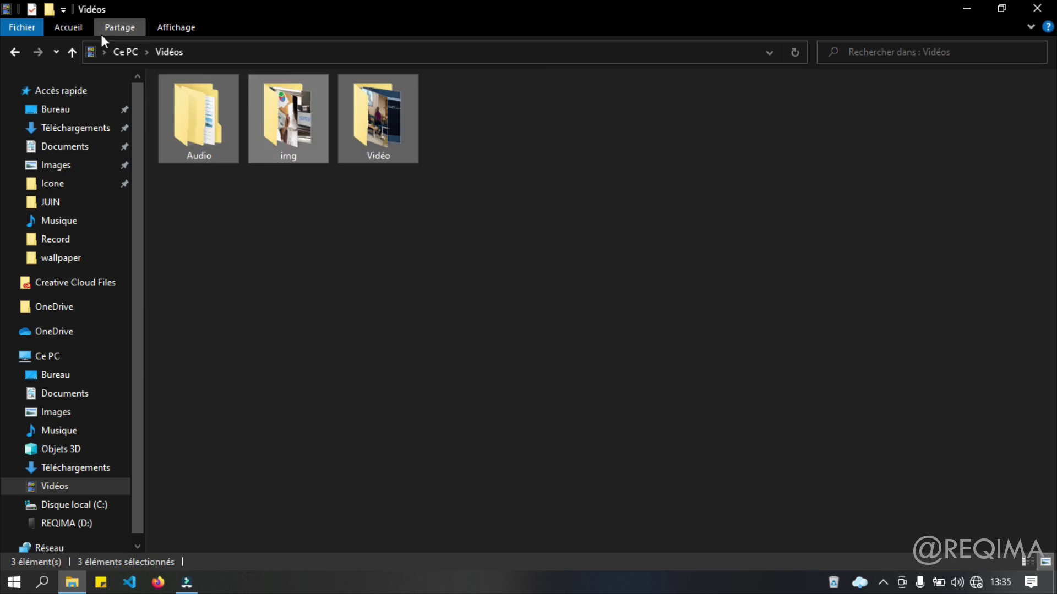
left_click(104, 52)
left_click(252, 270)
left_click_drag(252, 271, 295, 231)
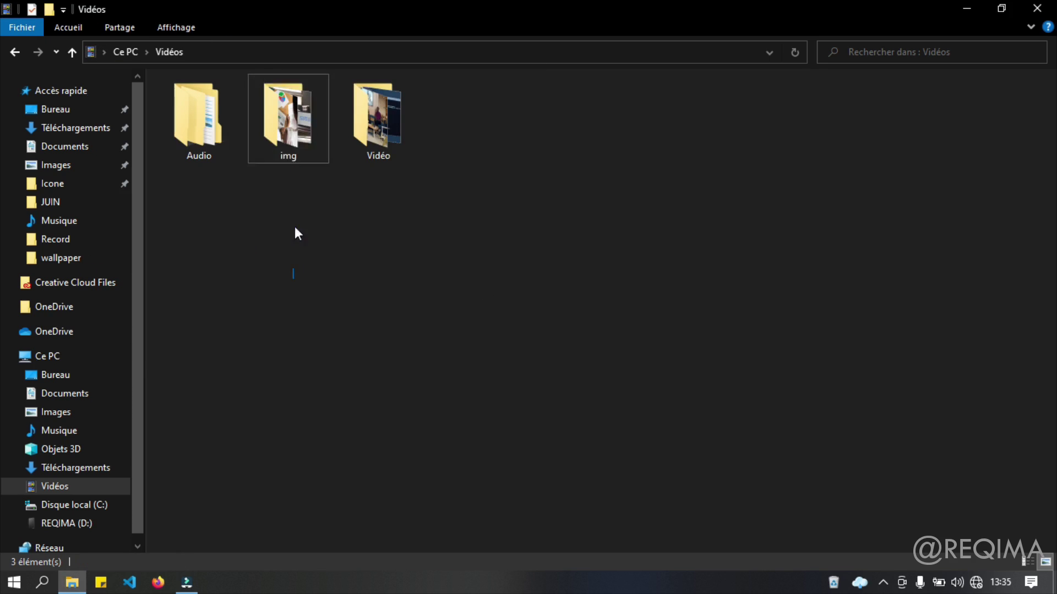
left_click_drag(421, 220, 339, 71)
left_click_drag(537, 145, 988, 164)
left_click(387, 127)
left_click_drag(388, 127, 515, 223)
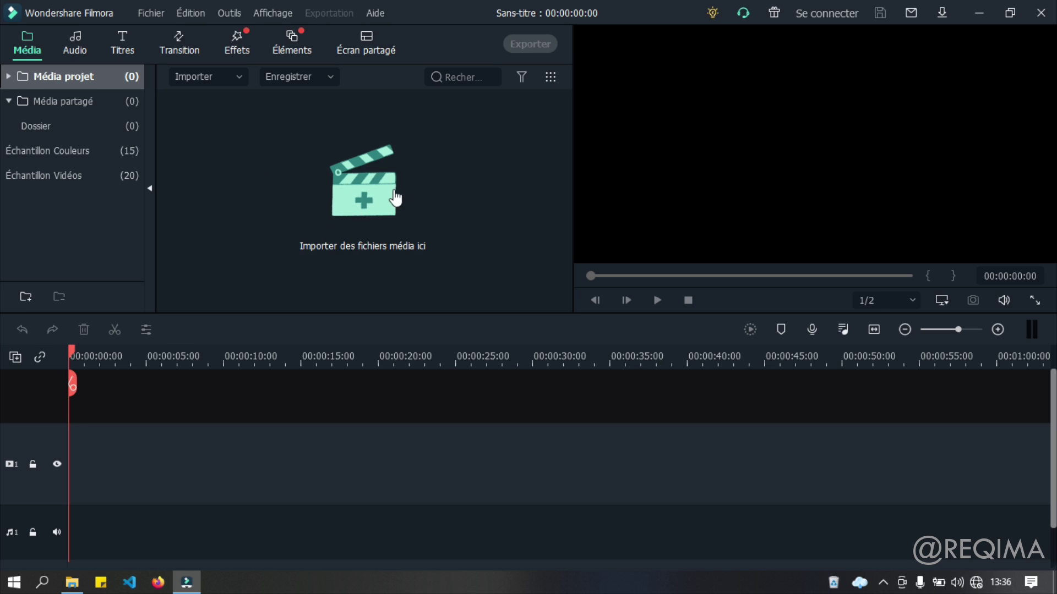
Open the media file selection from the empty project library and from the file commands, cancelling it both times
left_click(366, 193)
left_click(1040, 6)
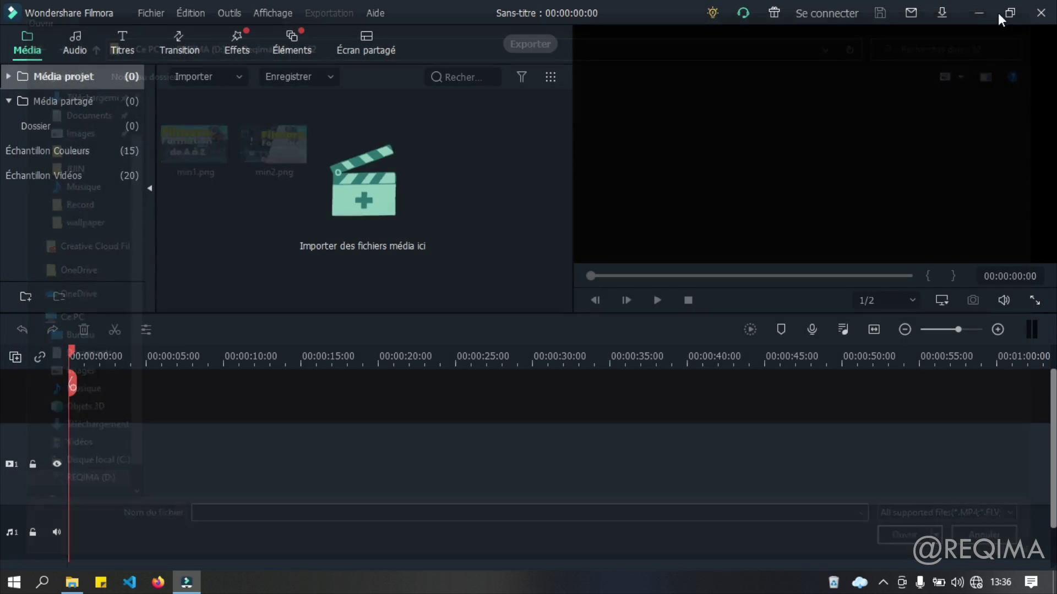
left_click(152, 13)
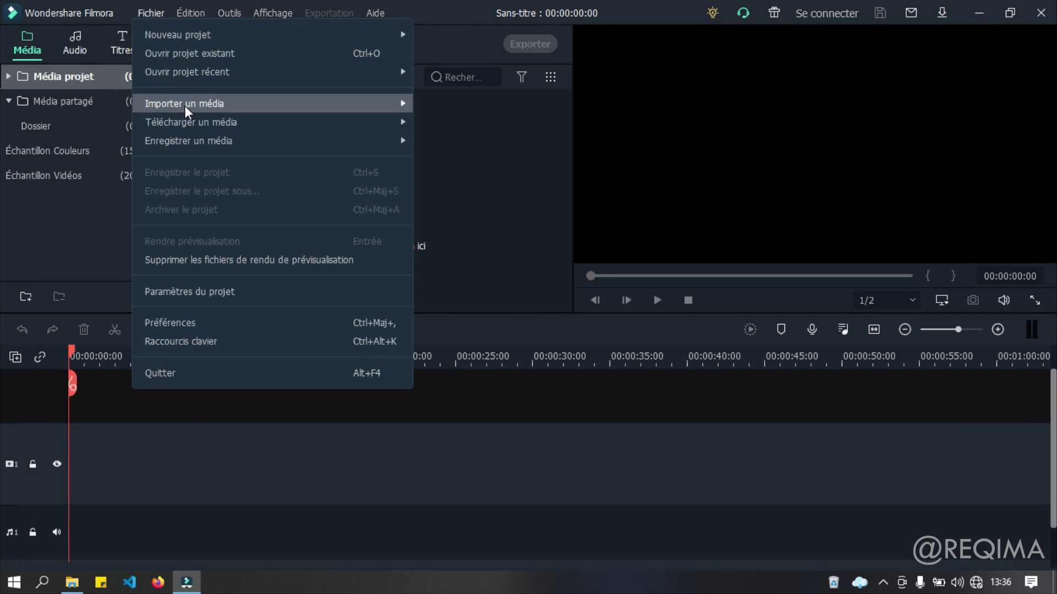
mouse_move(188, 109)
left_click(529, 228)
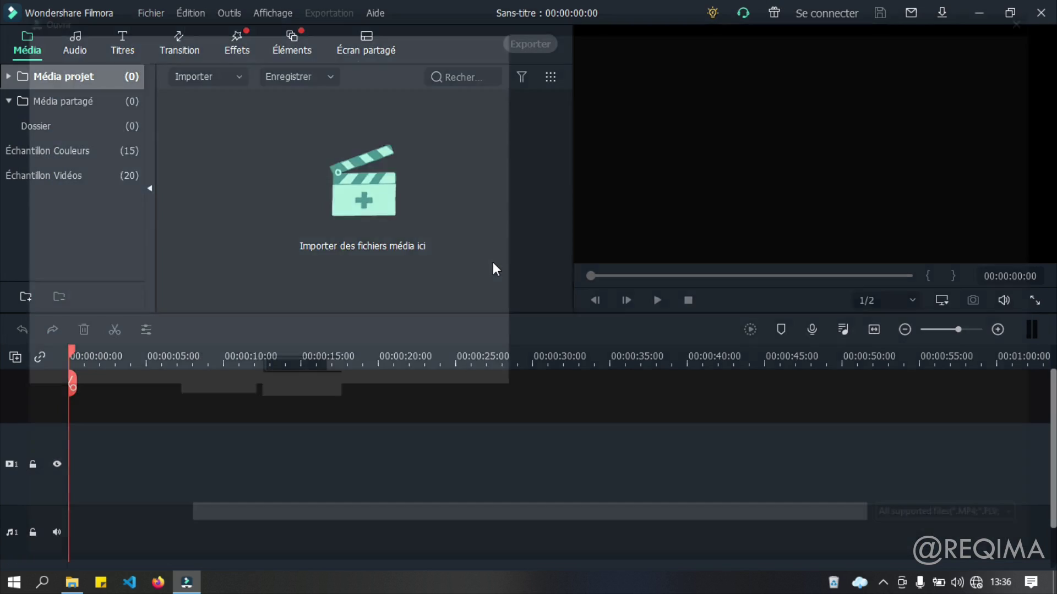
left_click(493, 262)
key("Escape")
Import the clips pexels-kindel-media-6775058.mp4, 6774055.mp4 and 6773879.mp4 from File Explorer's Vidéo subfolder into Filmora's project media
left_click(72, 582)
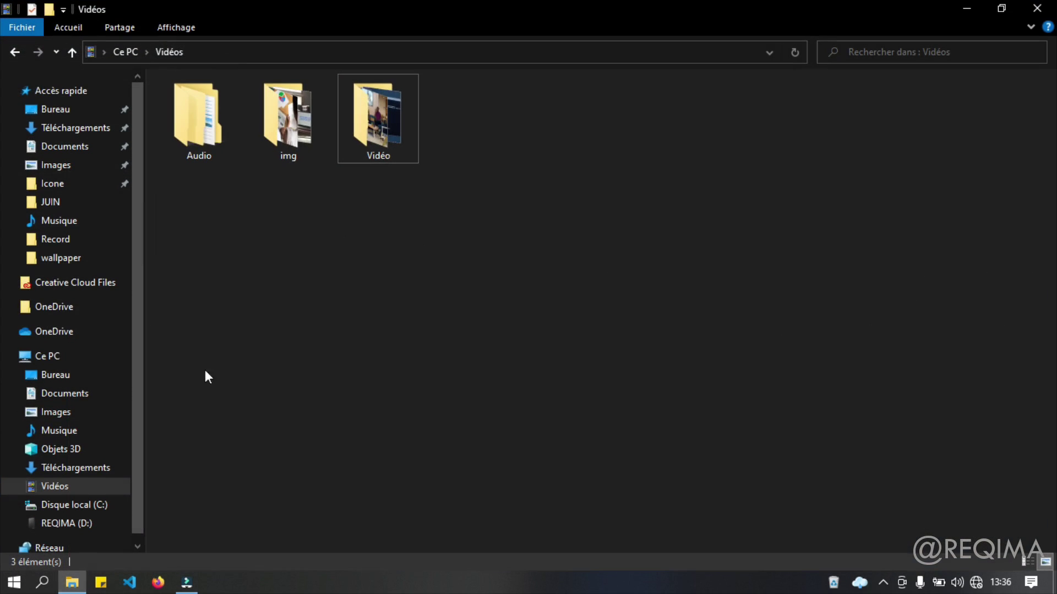
double_click(377, 116)
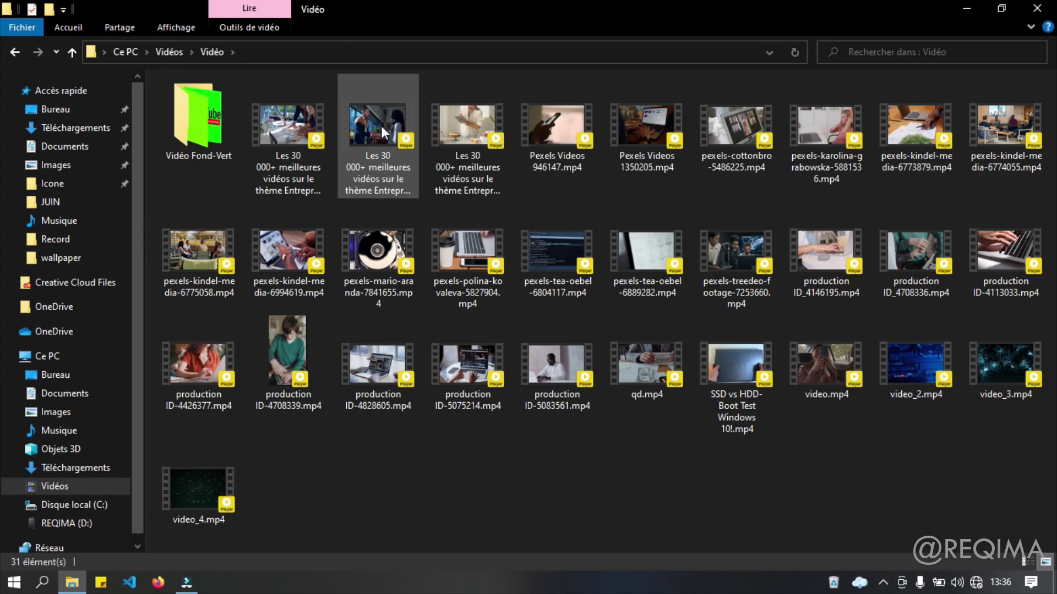
left_click(199, 250)
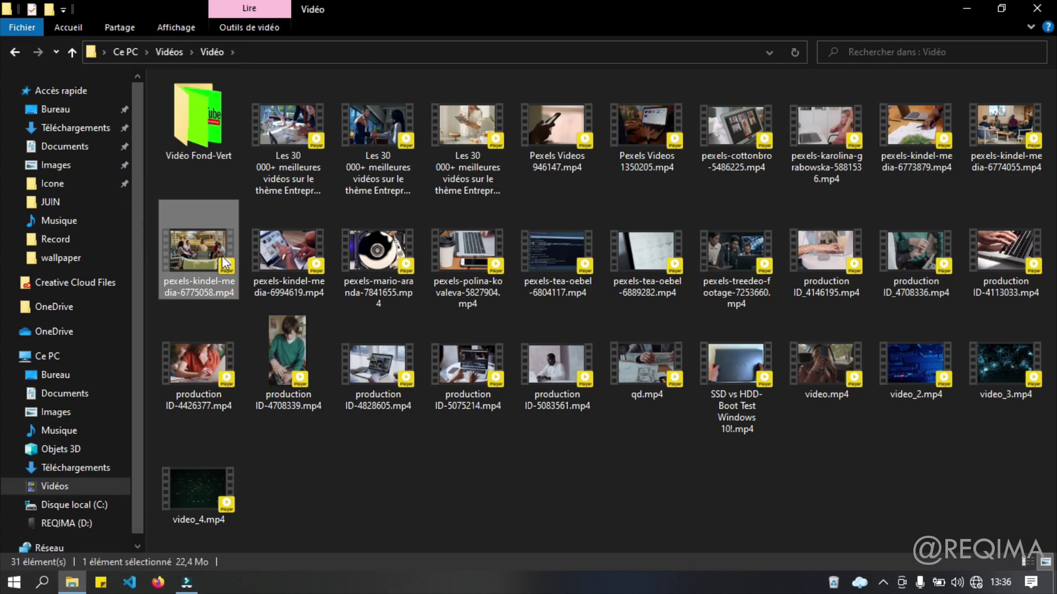
left_click(1030, 113, "ctrl")
left_click(933, 121, "ctrl")
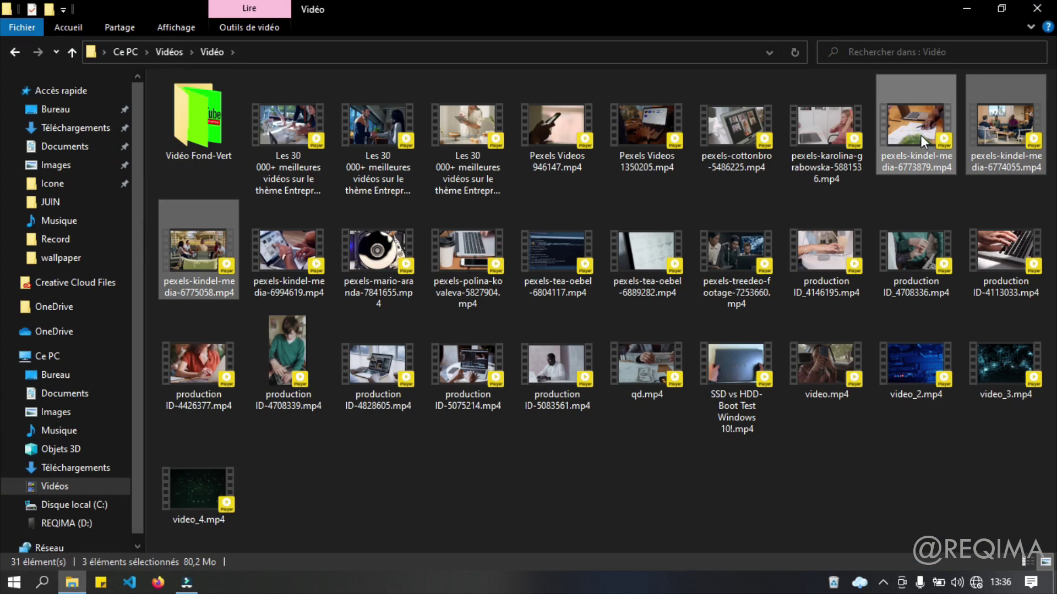
left_click_drag(921, 134, 368, 198)
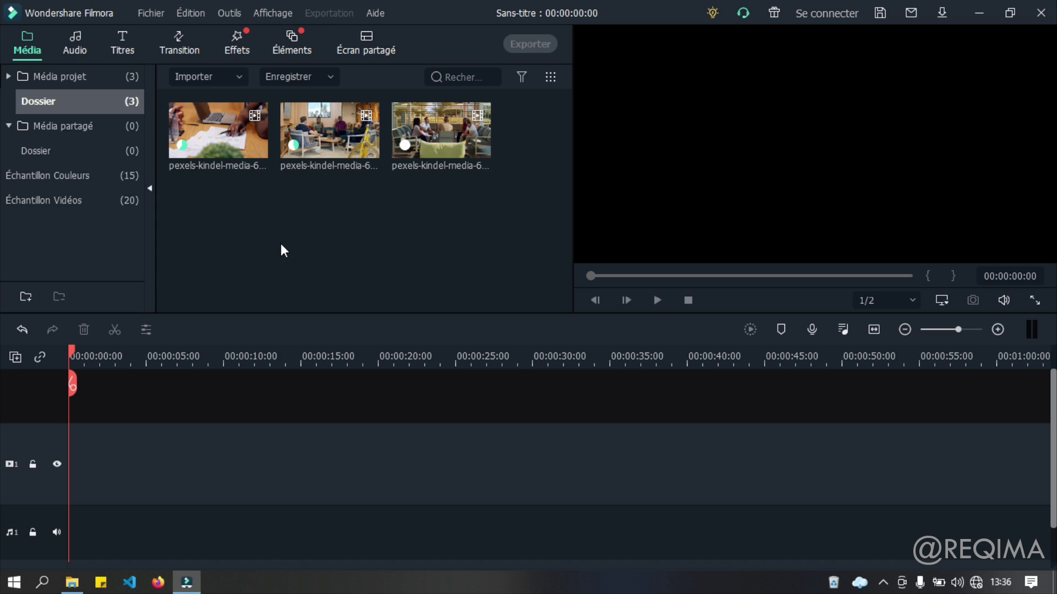
Open the project settings and review the aspect ratios, trying Personnaliser before choosing 16:9 (Format large)
left_click(152, 15)
left_click(209, 292)
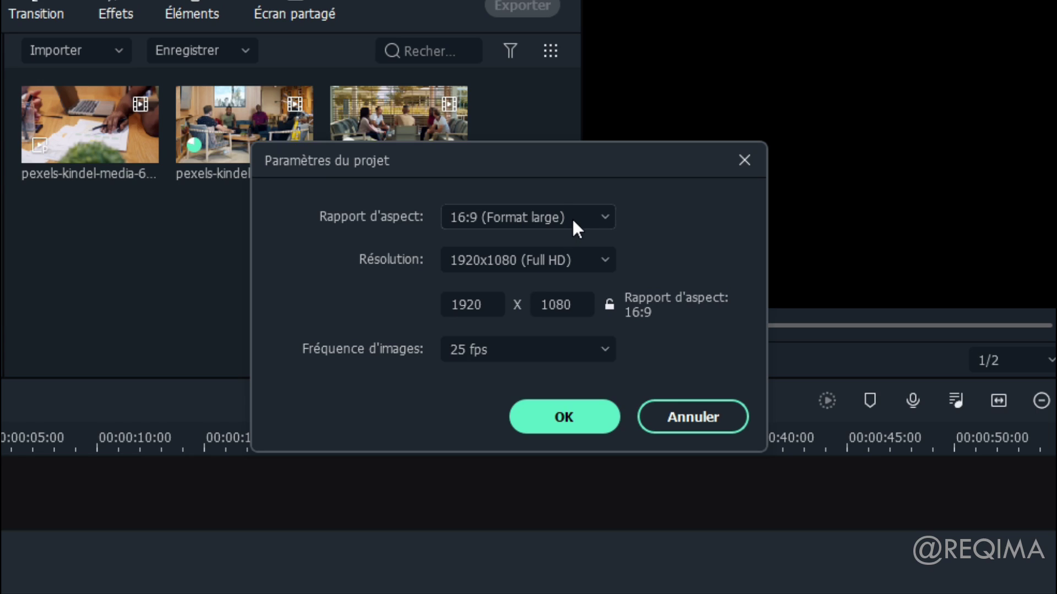
left_click(572, 222)
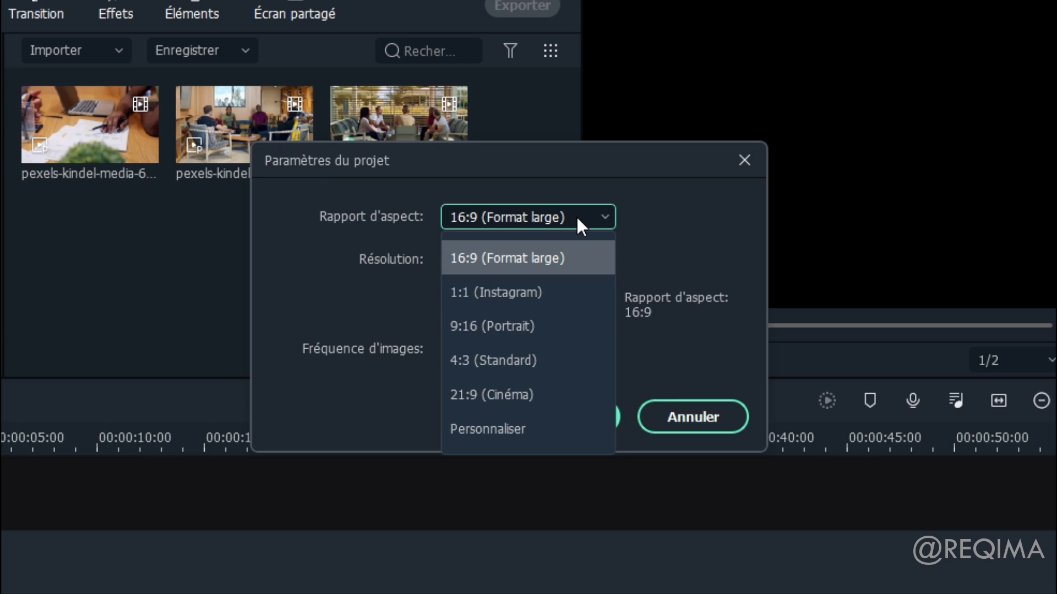
left_click(539, 432)
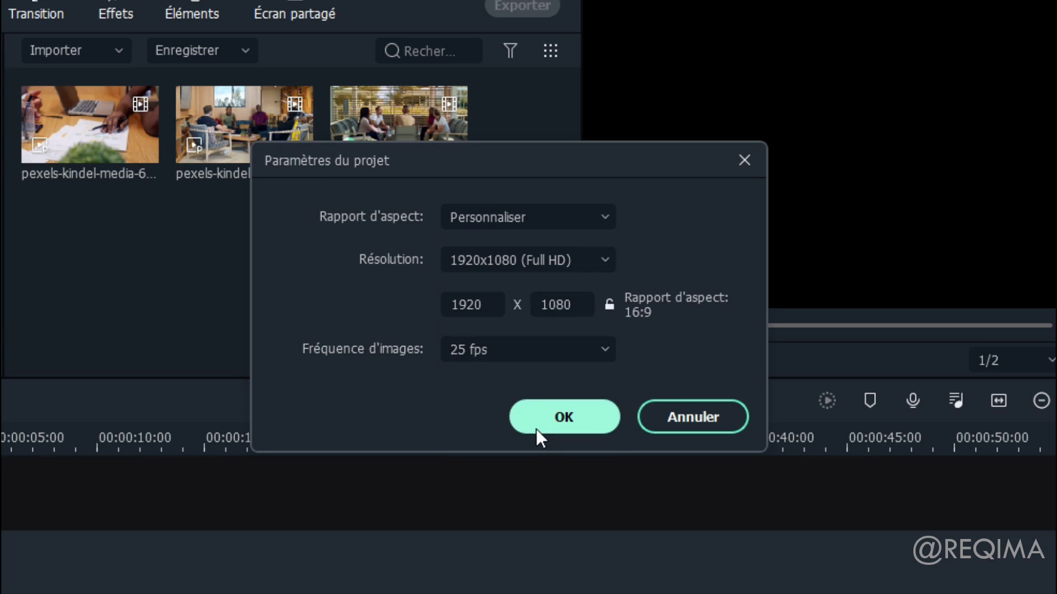
left_click(531, 215)
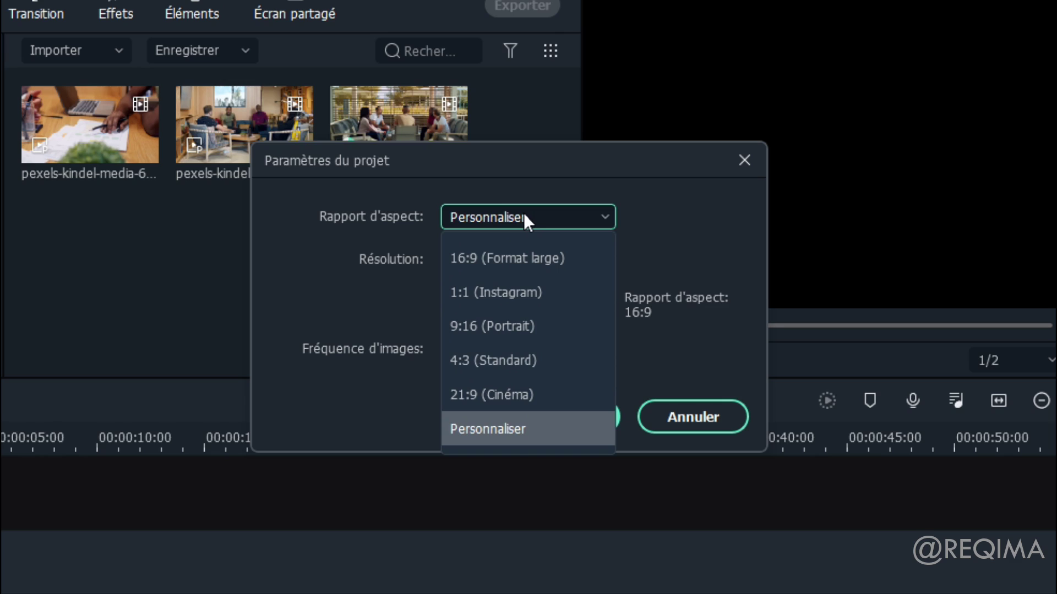
left_click(526, 269)
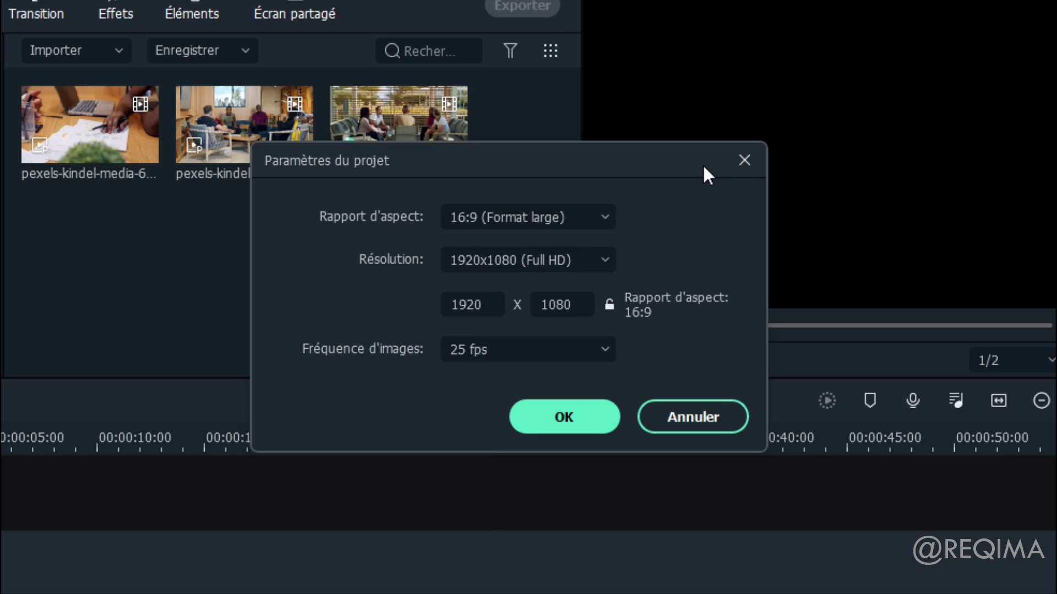
left_click(566, 216)
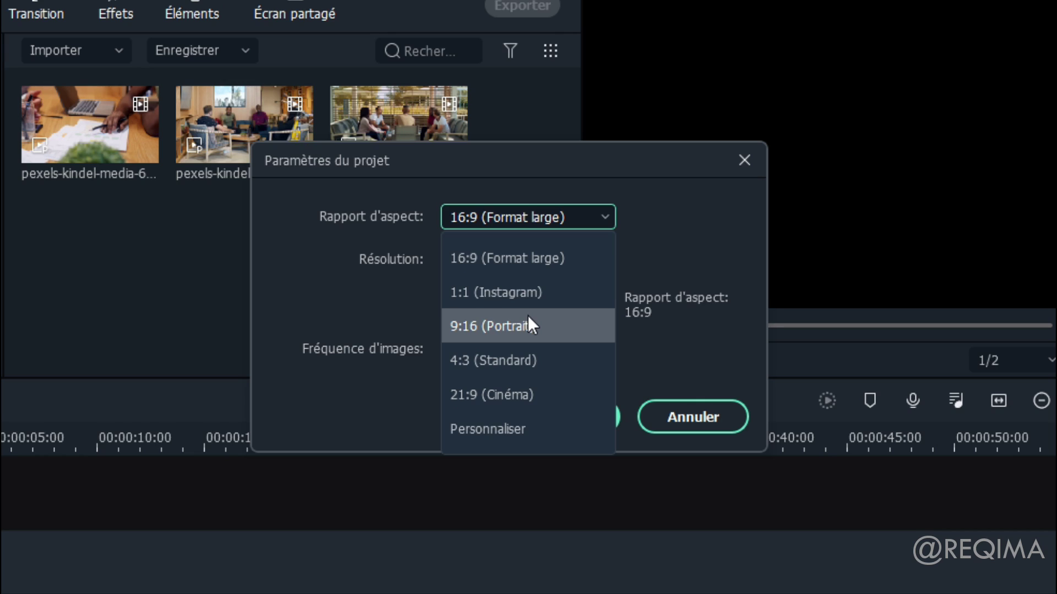
left_click(544, 253)
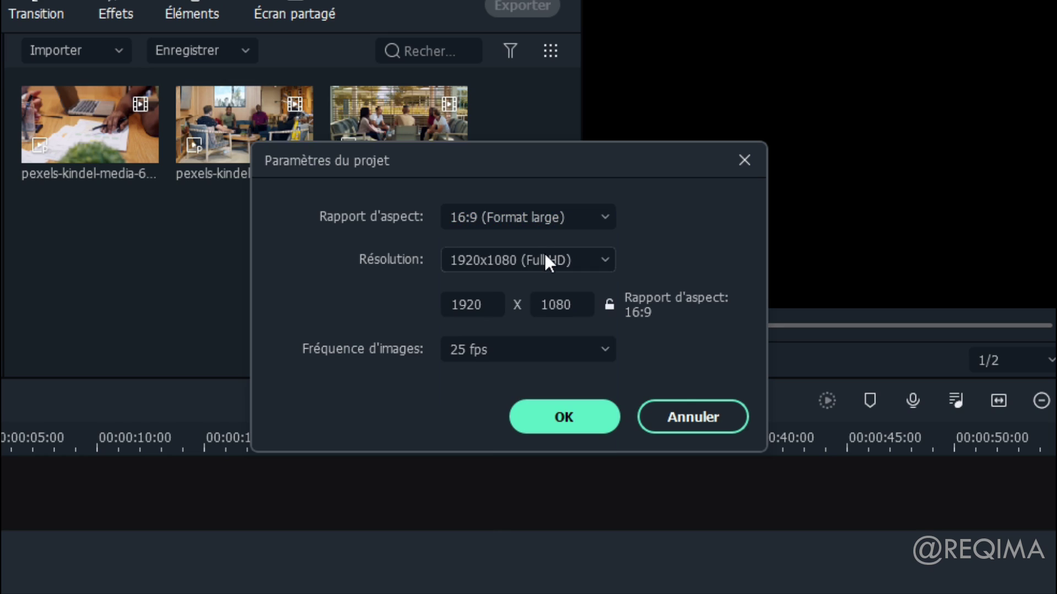
Review the available resolutions, choosing 1920x1080 (Full HD), trying Personnaliser and selecting the width value
left_click(536, 256)
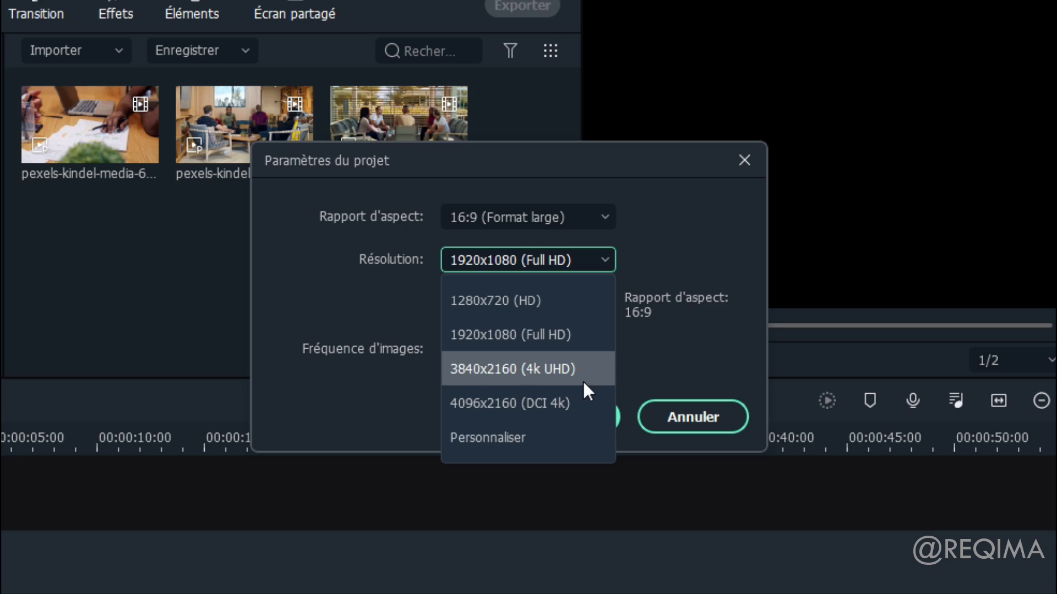
left_click(574, 341)
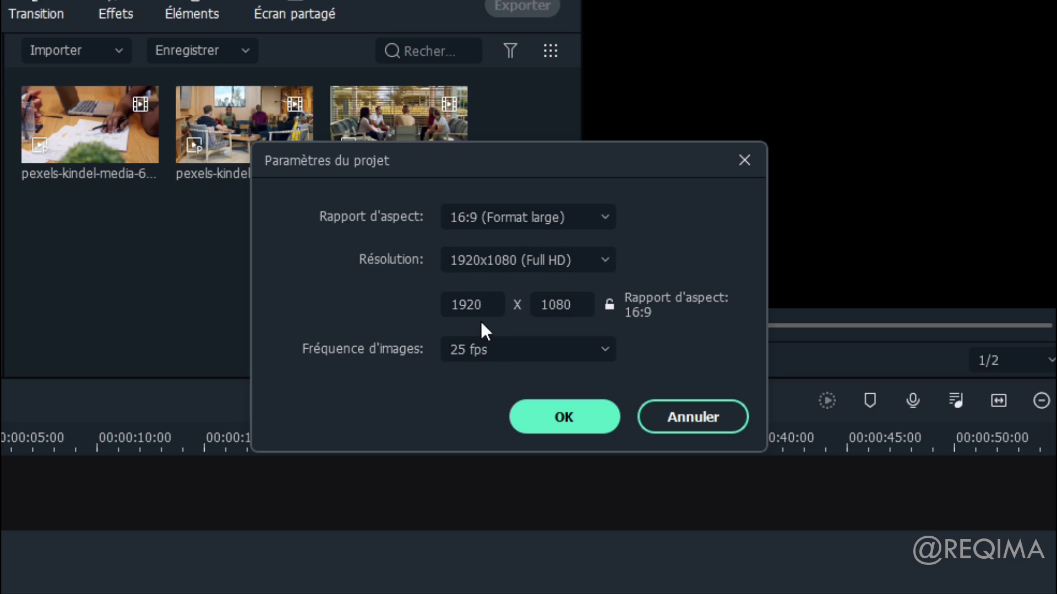
left_click(500, 260)
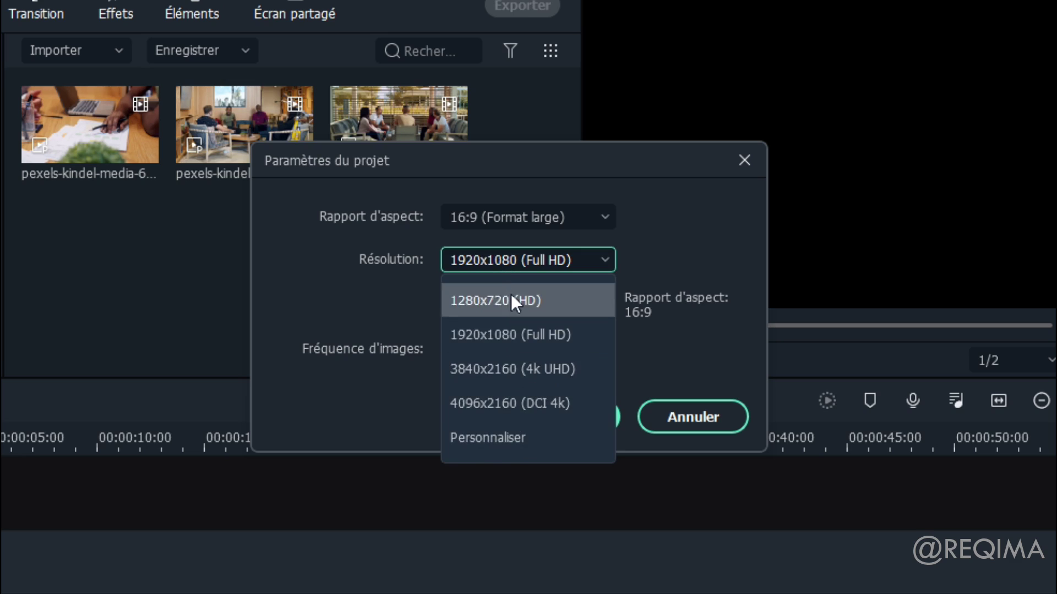
left_click(512, 438)
double_click(502, 307)
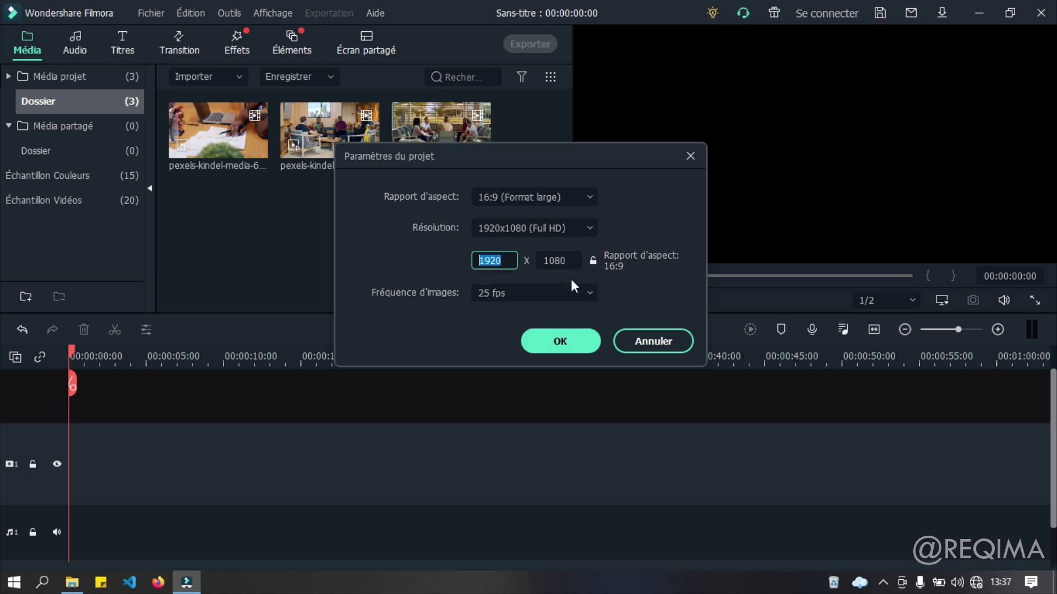
Review the frame rates, try the 3840x2160 (4k UHD) resolution and set it back to 1920x1080 (Full HD)
left_click(497, 294)
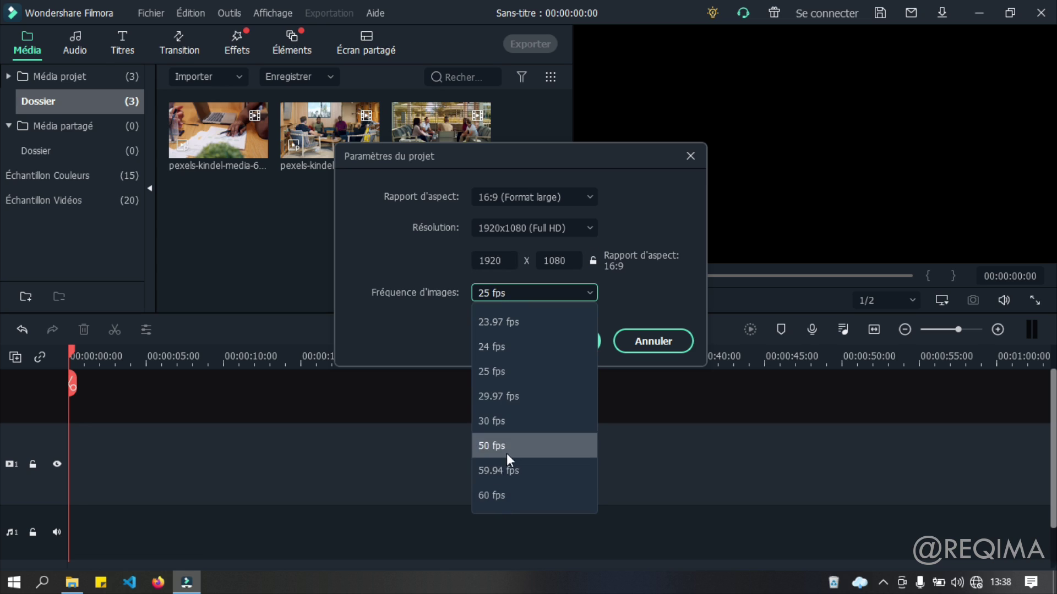
left_click(557, 230)
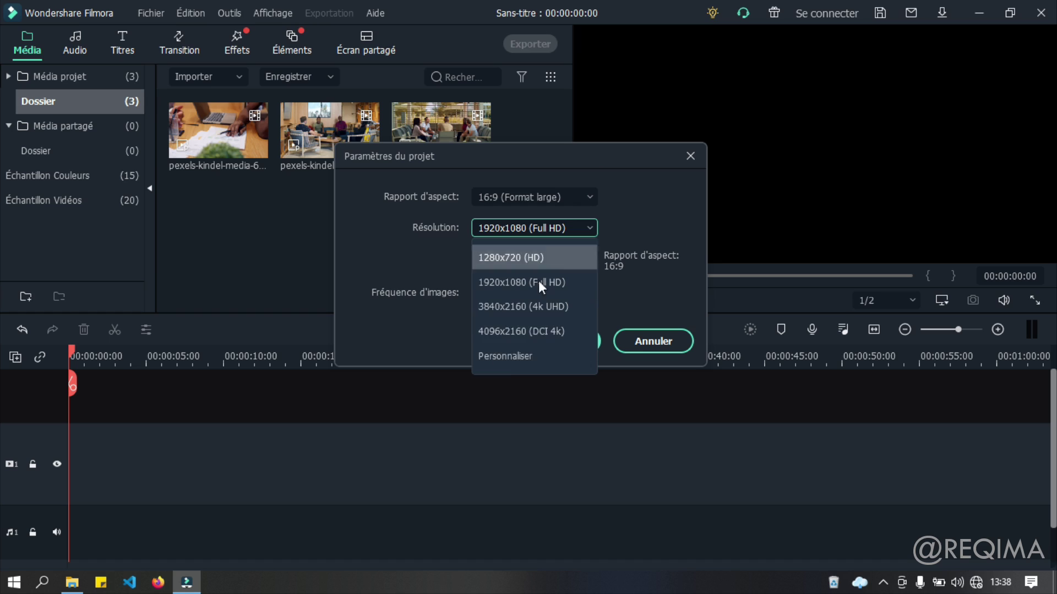
left_click(518, 309)
left_click(517, 292)
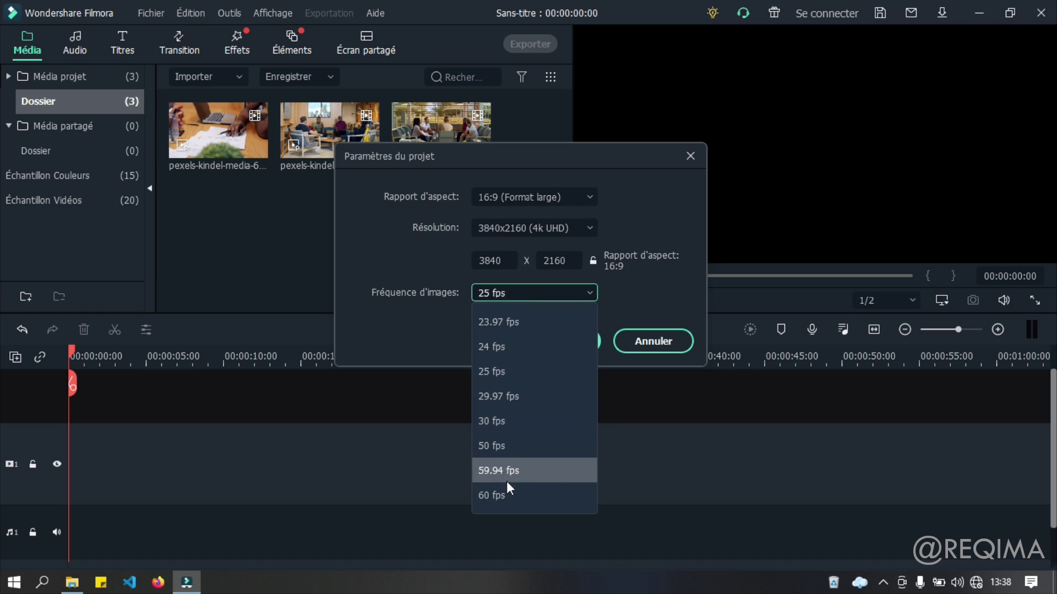
left_click(570, 228)
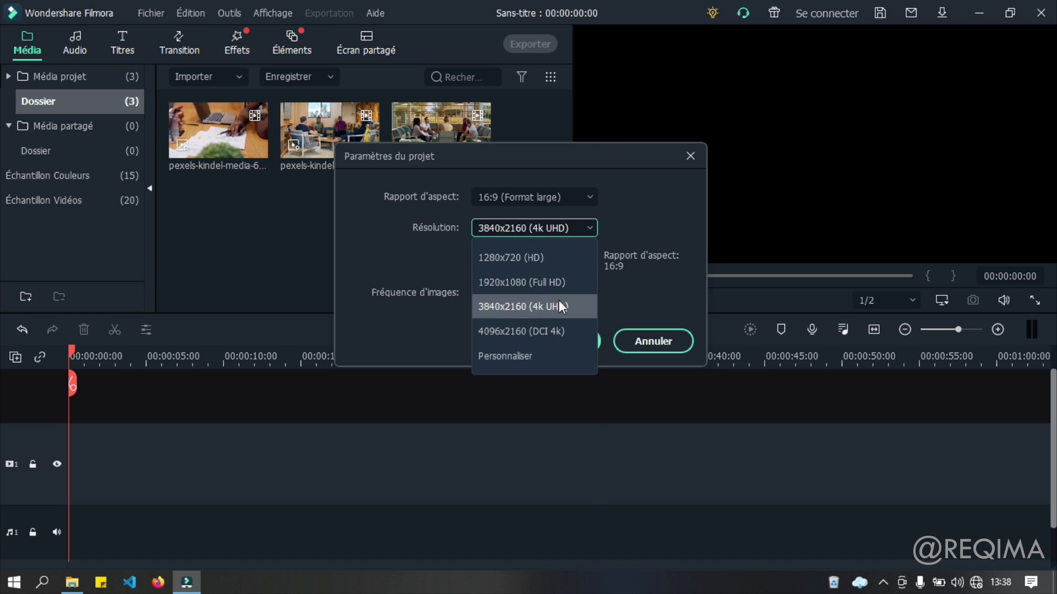
left_click(550, 283)
Set the project's frame rate to 30 fps and apply the project settings
left_click(479, 292)
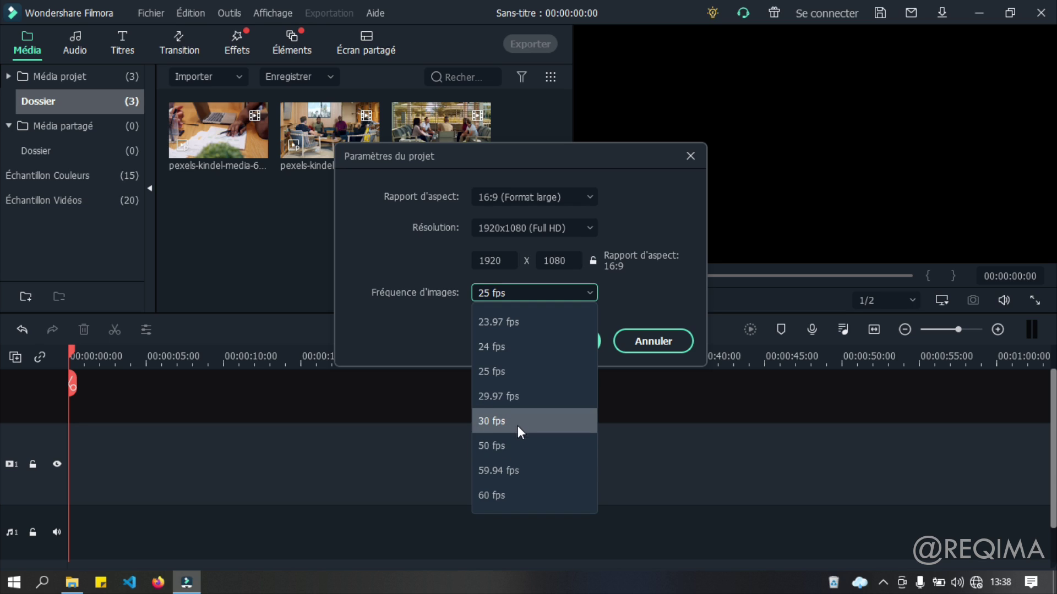
left_click(516, 419)
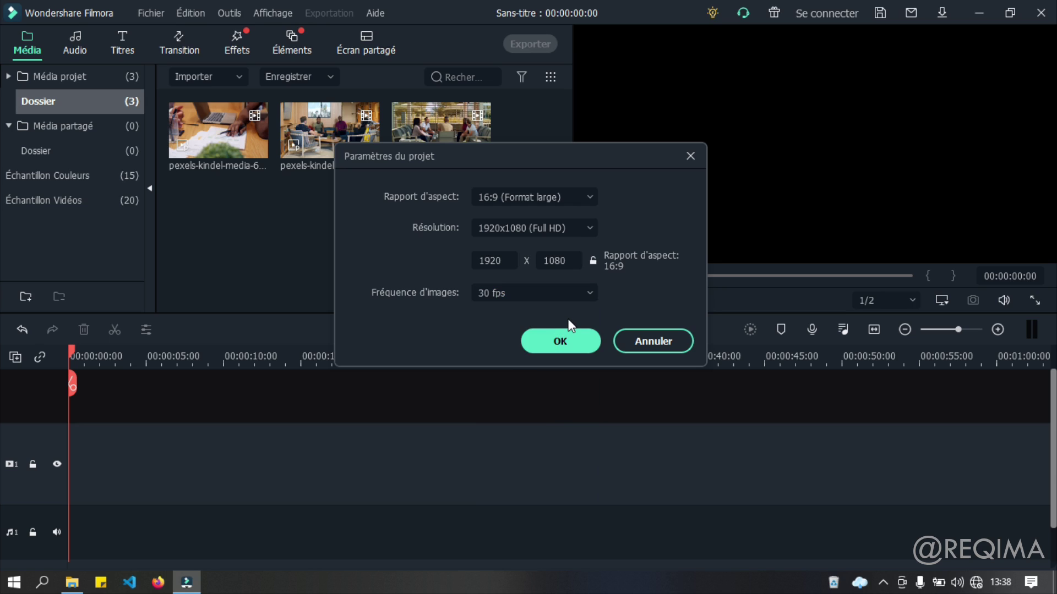
left_click(544, 345)
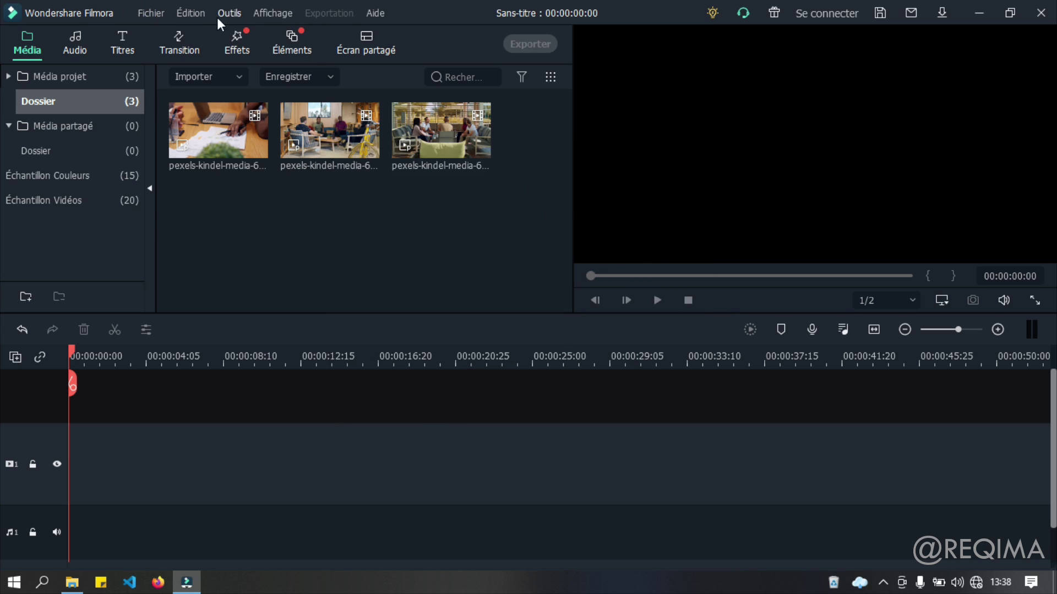
Open the program preferences and place the dialog so its general settings can be read
left_click(197, 10)
mouse_move(134, 9)
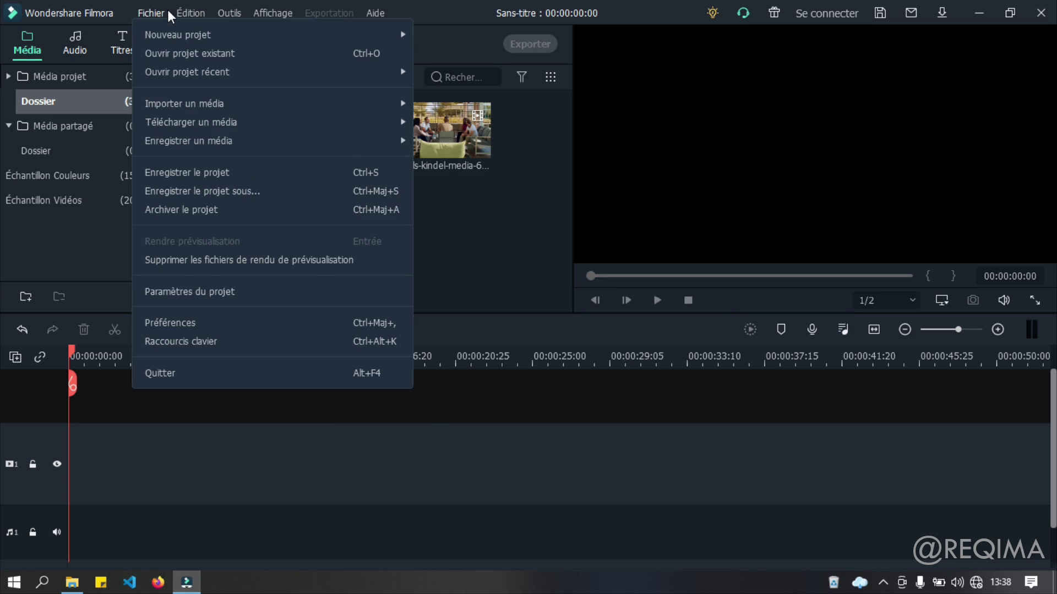
left_click(172, 318)
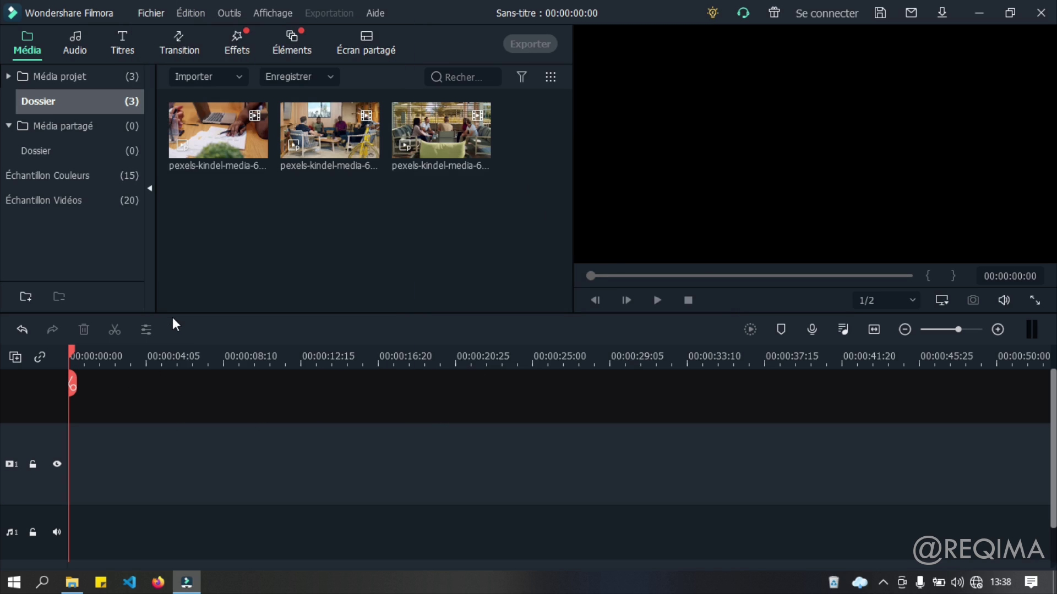
left_click_drag(281, 20, 512, 40)
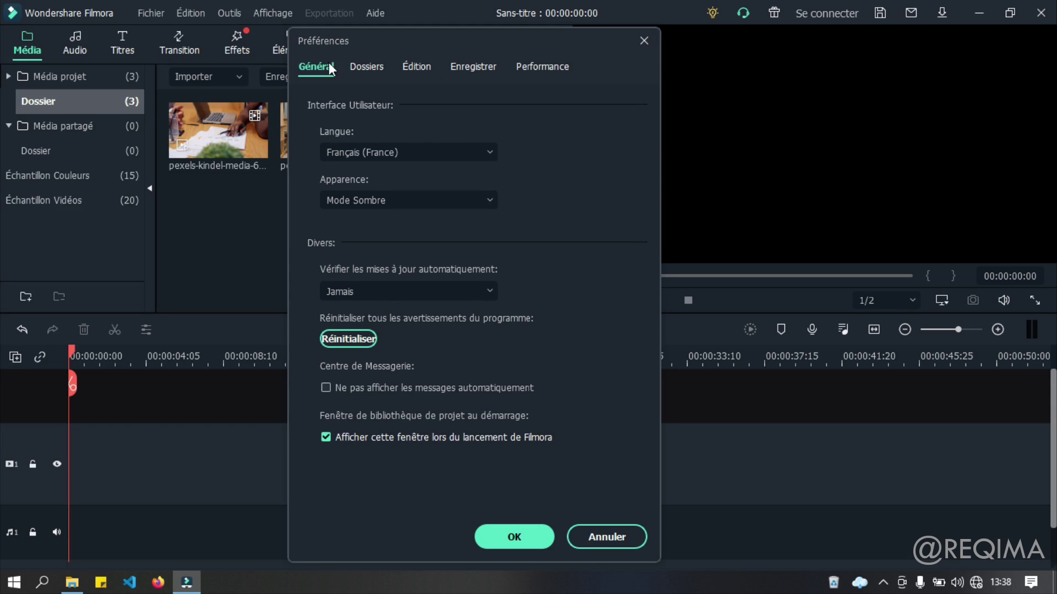
Try the Mode Clair and par défaut appearances, ending with the interface set back to Mode Sombre
left_click(368, 201)
left_click(359, 239)
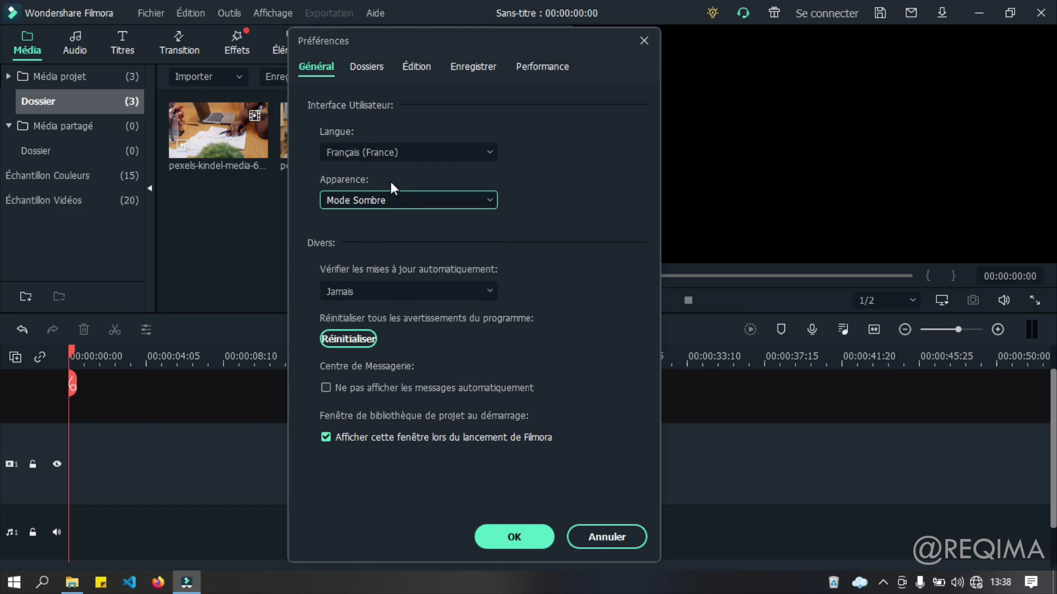
key("Down")
key("alt+Down")
left_click(397, 200)
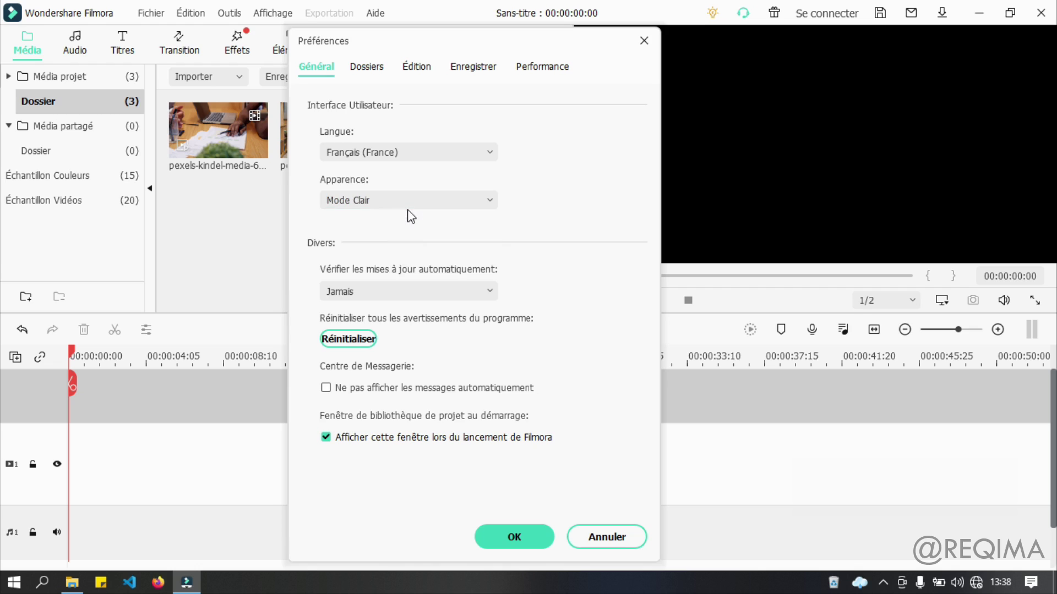
left_click(365, 201)
left_click(352, 255)
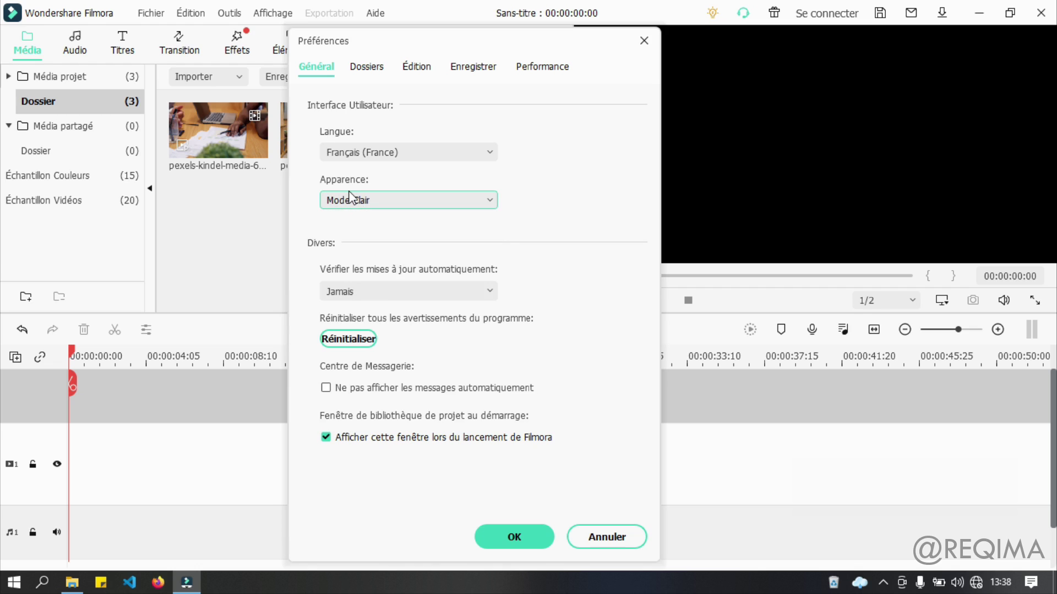
key("Down")
key("alt+Down")
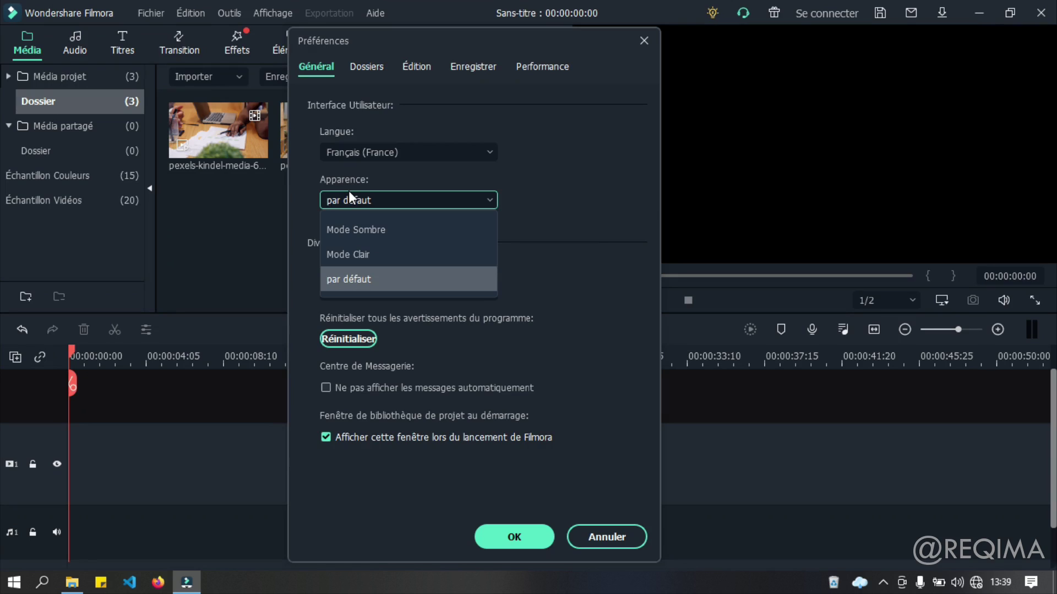
left_click(355, 226)
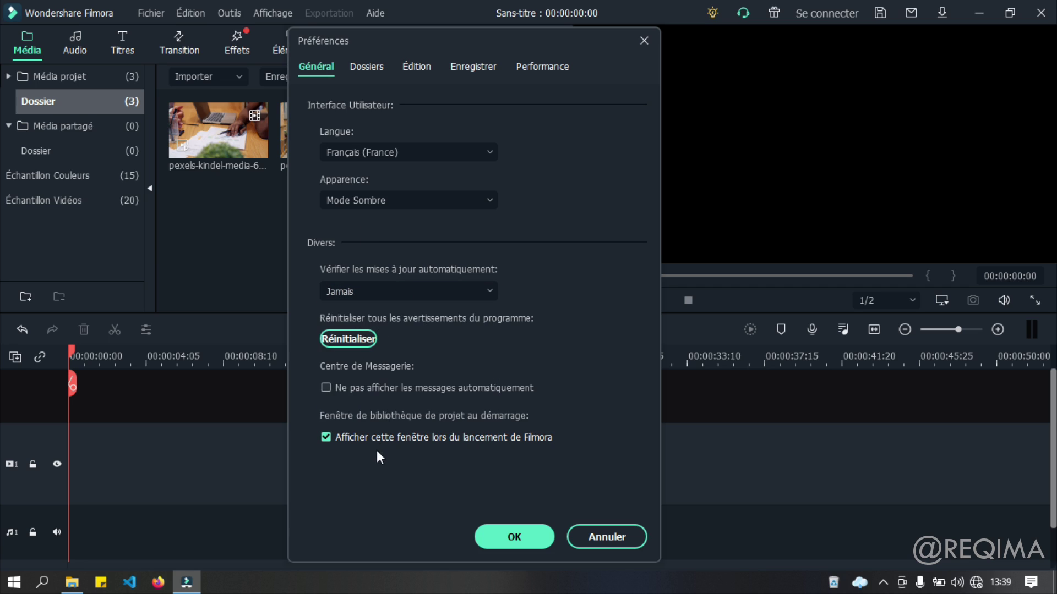
Review the folder locations and the editing preferences, including the default durations, photo placement and Mode de division options
left_click(358, 66)
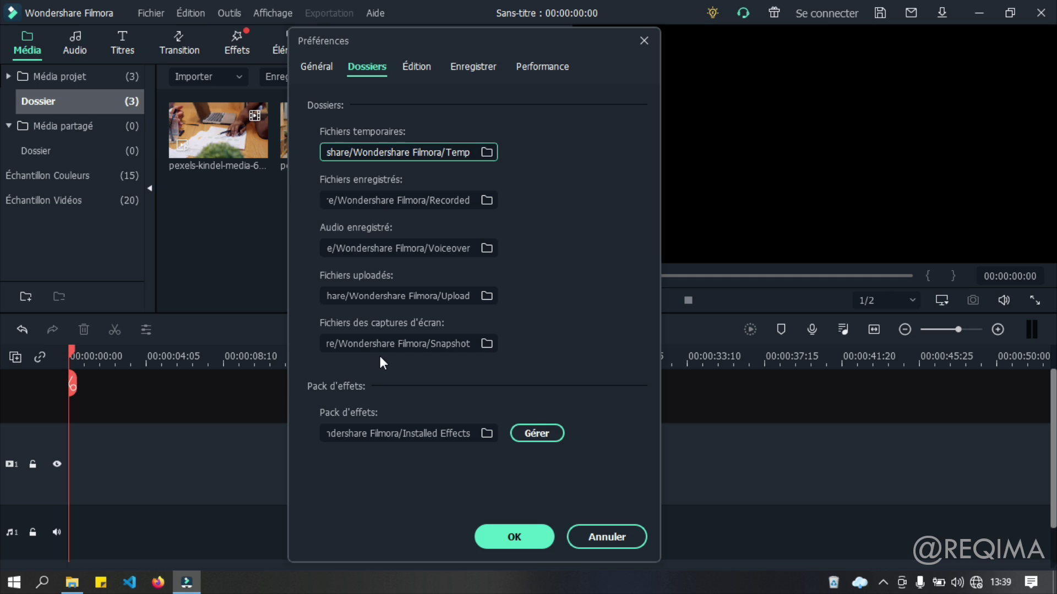
left_click(417, 66)
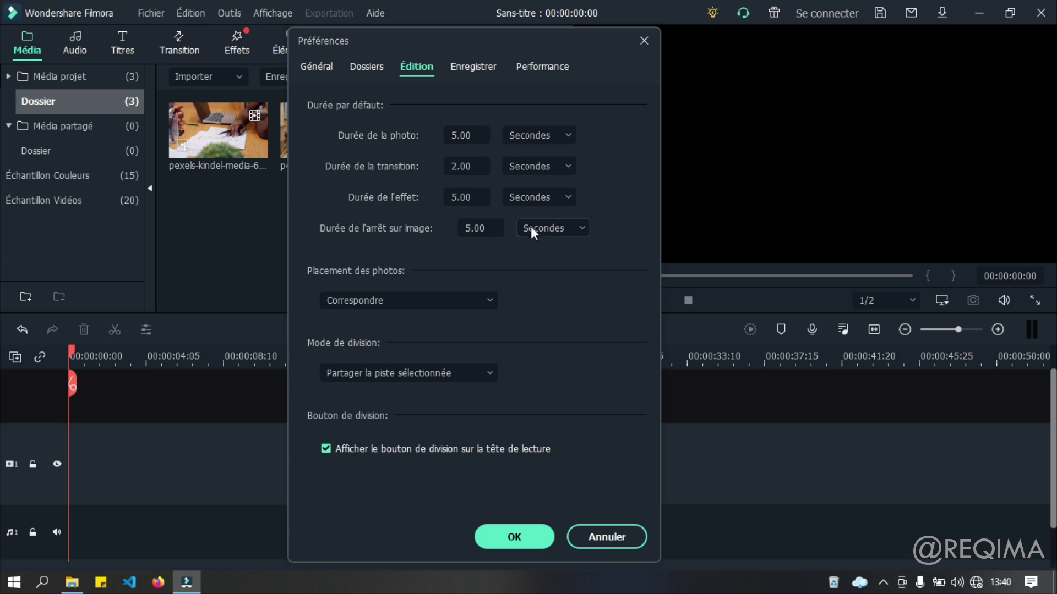
left_click(474, 228)
double_click(477, 226)
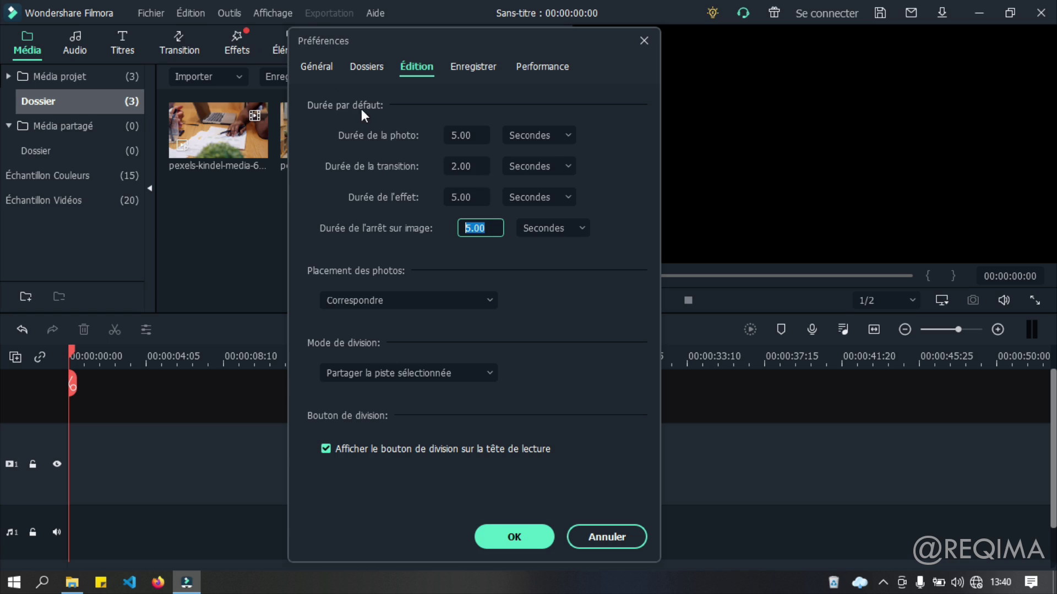
left_click(526, 242)
left_click(365, 298)
left_click(369, 302)
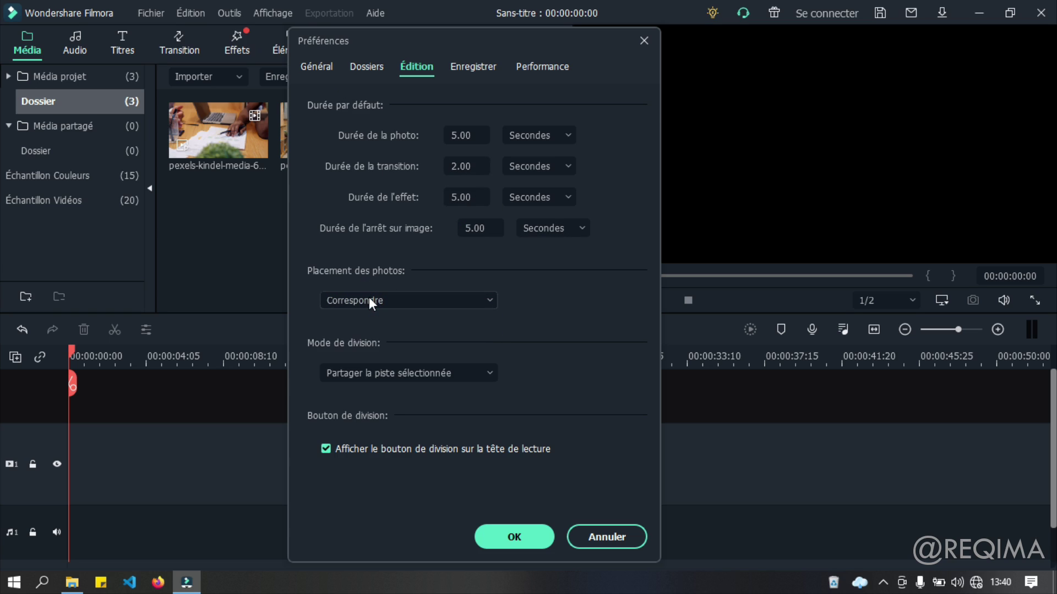
left_click(395, 375)
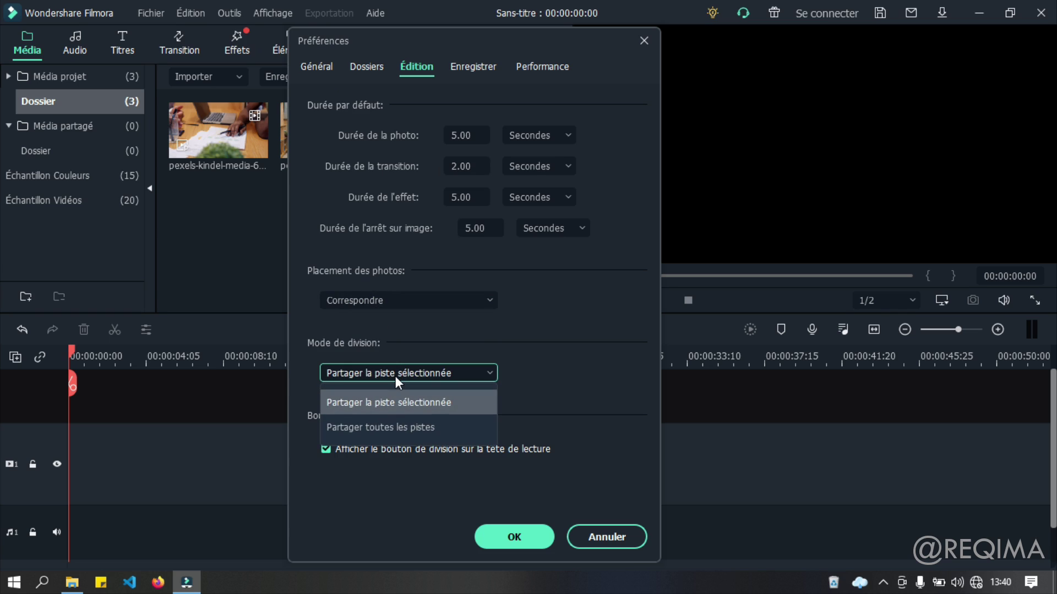
left_click(395, 375)
Review the saving preferences and the performance preferences, including the available graphics cards, preview rendering and proxy settings
left_click(472, 68)
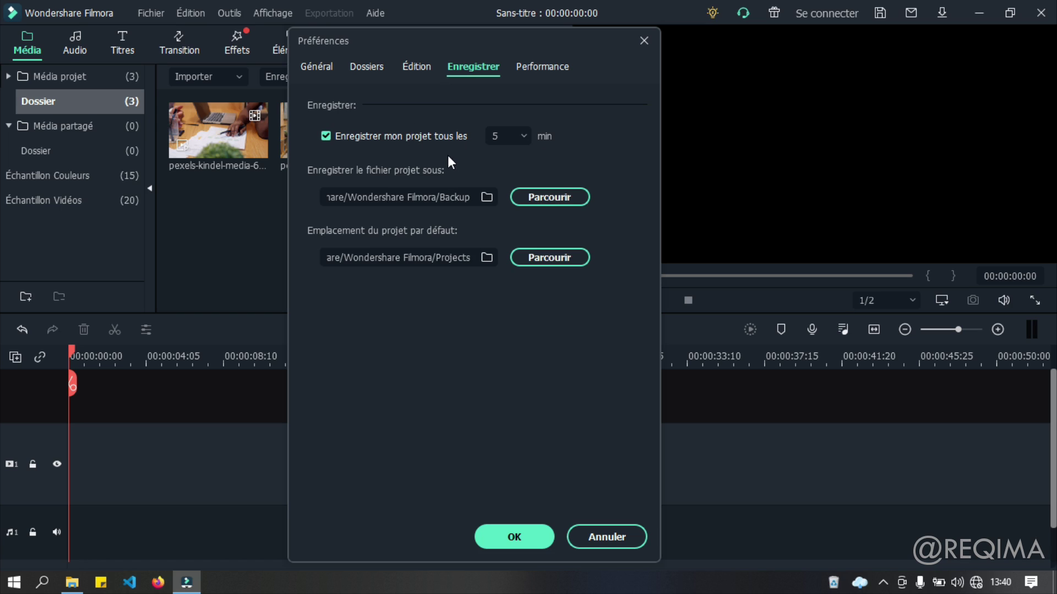
left_click(552, 63)
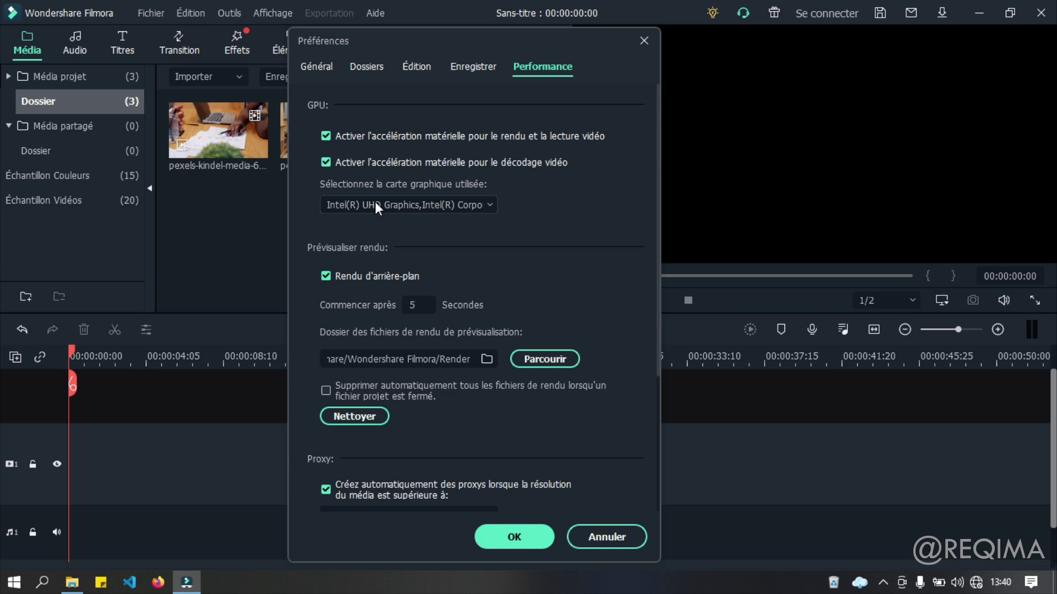
left_click(470, 206)
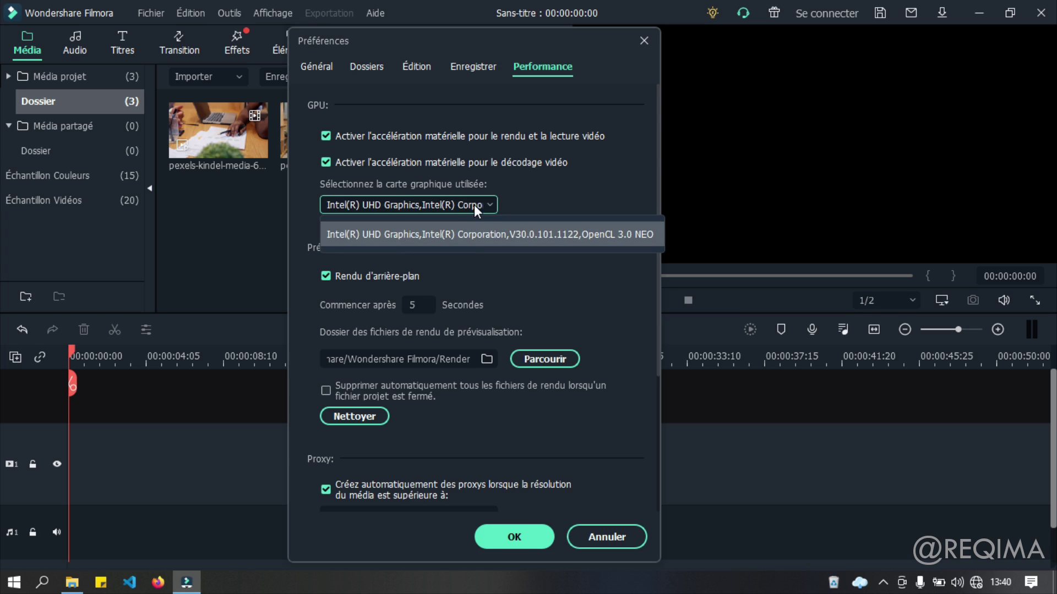
left_click(474, 204)
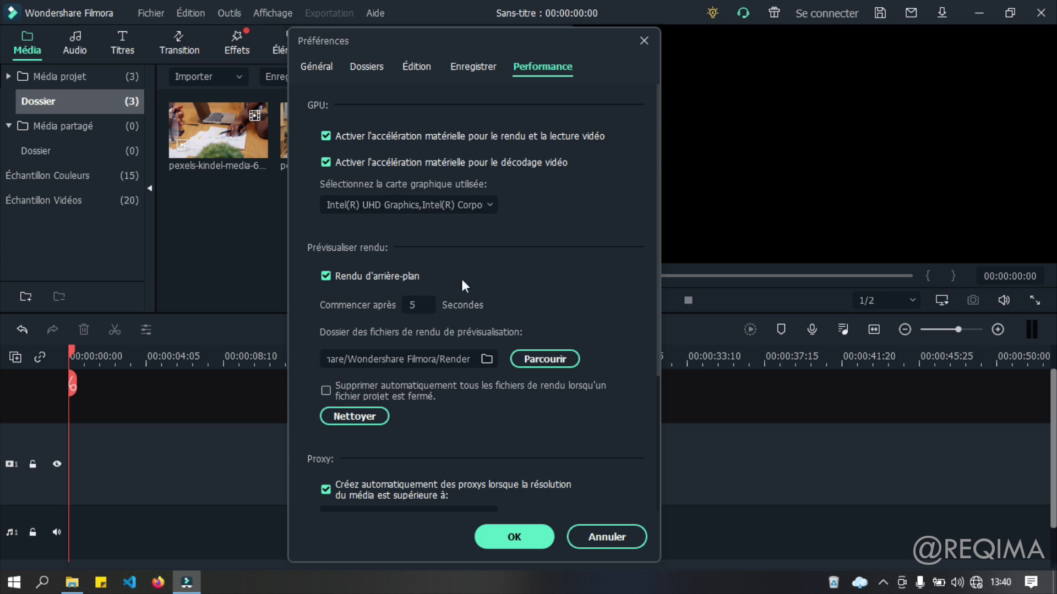
scroll(461, 282, "down", 3)
scroll(424, 142, "up", 1)
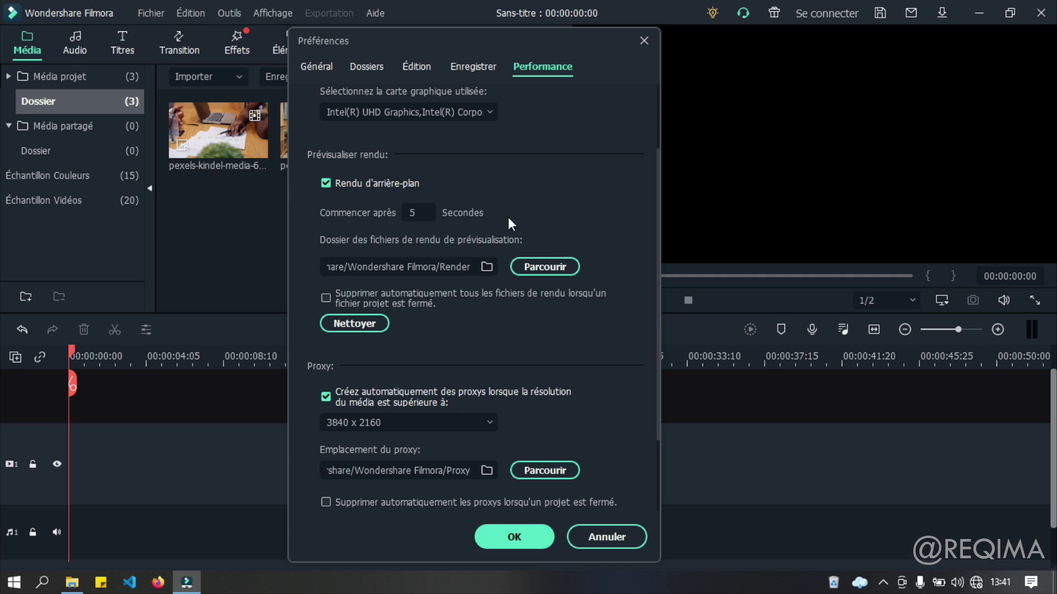
scroll(453, 212, "down", 2)
scroll(479, 229, "down", 1)
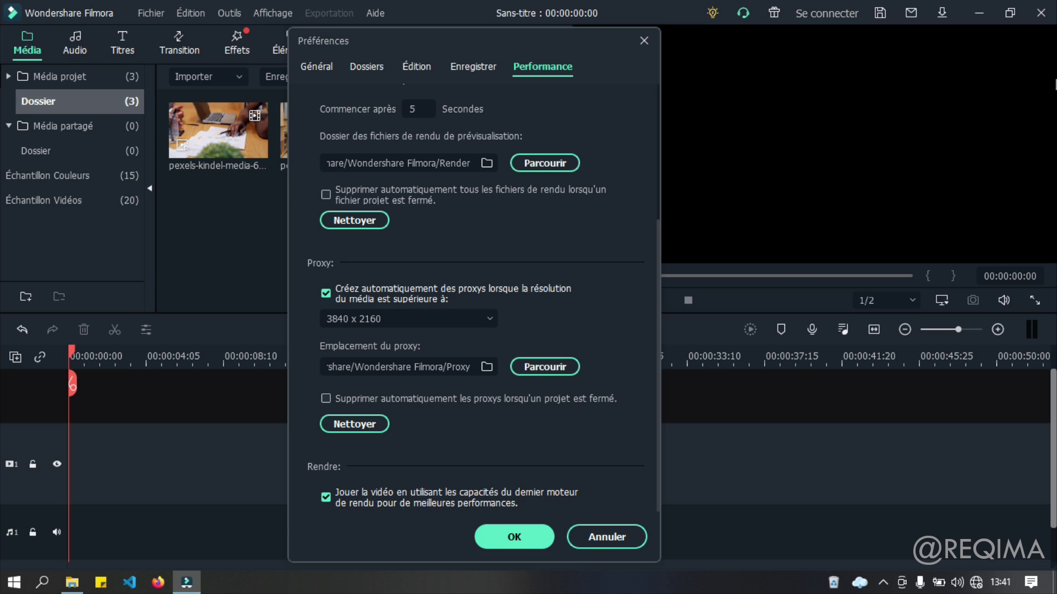
Review the proxy resolution thresholds, set the threshold to 3840 x 2160 and apply the preferences
left_click(423, 323)
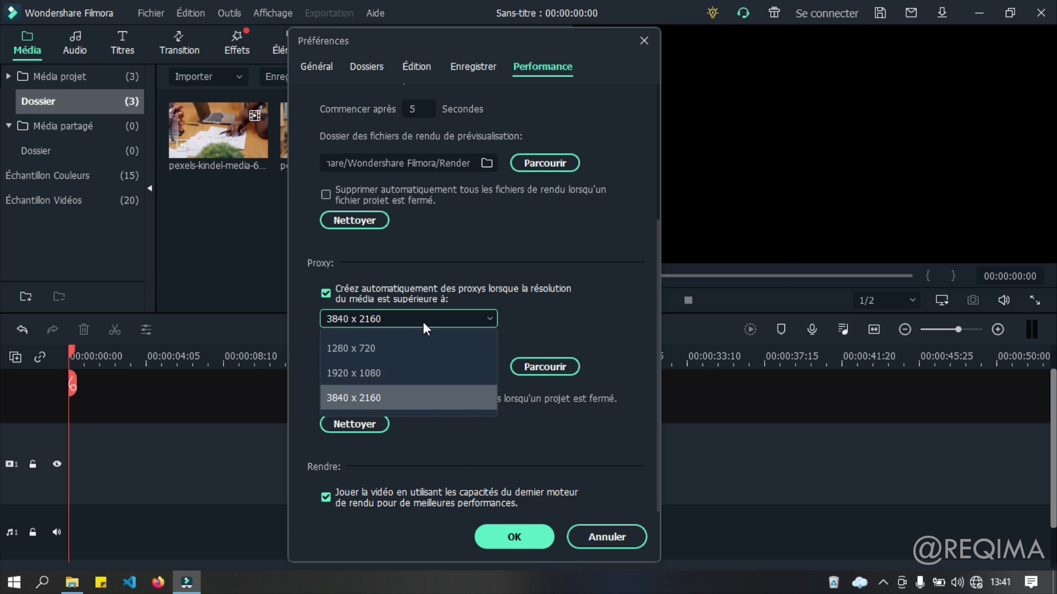
left_click(423, 322)
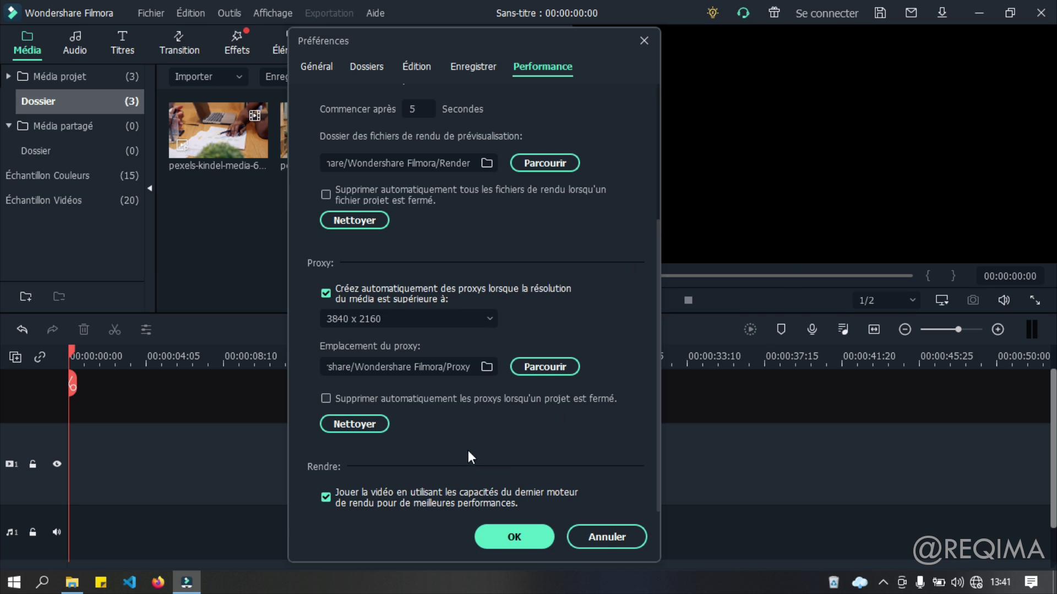
scroll(479, 429, "up", 4)
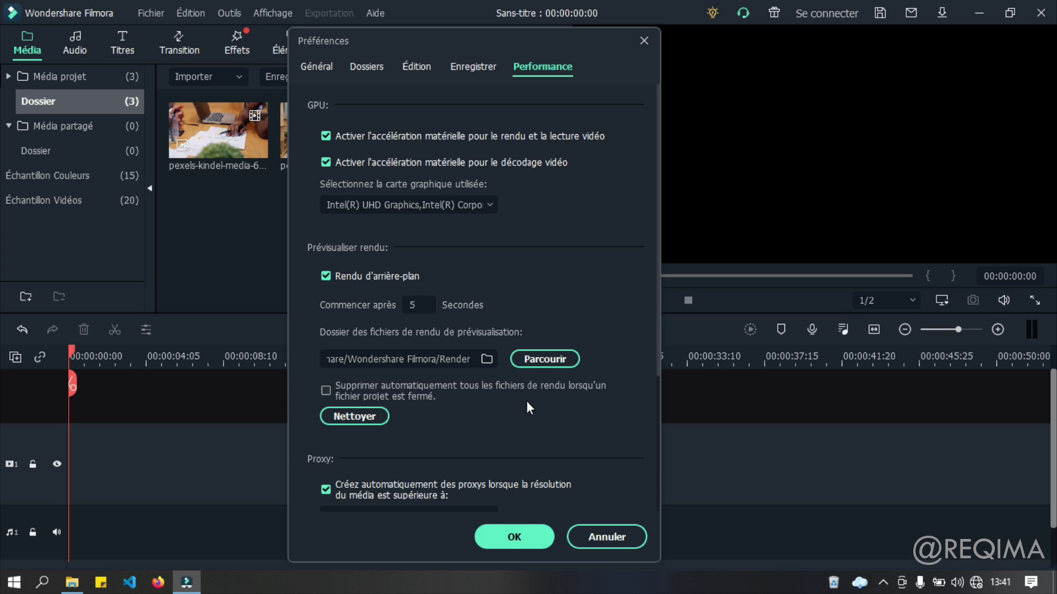
scroll(495, 407, "down", 3)
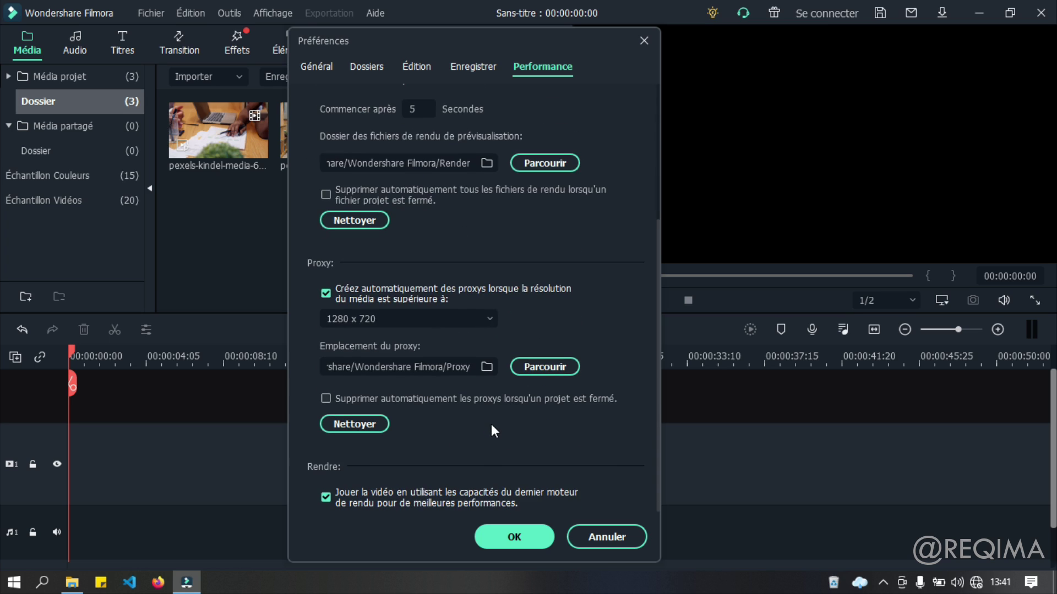
left_click(362, 322)
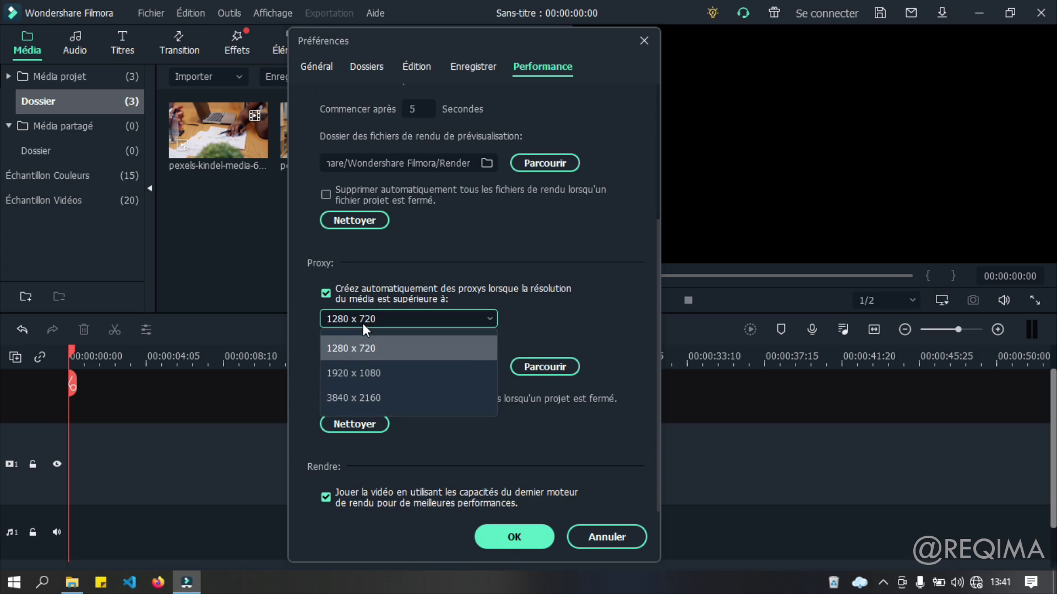
left_click(365, 394)
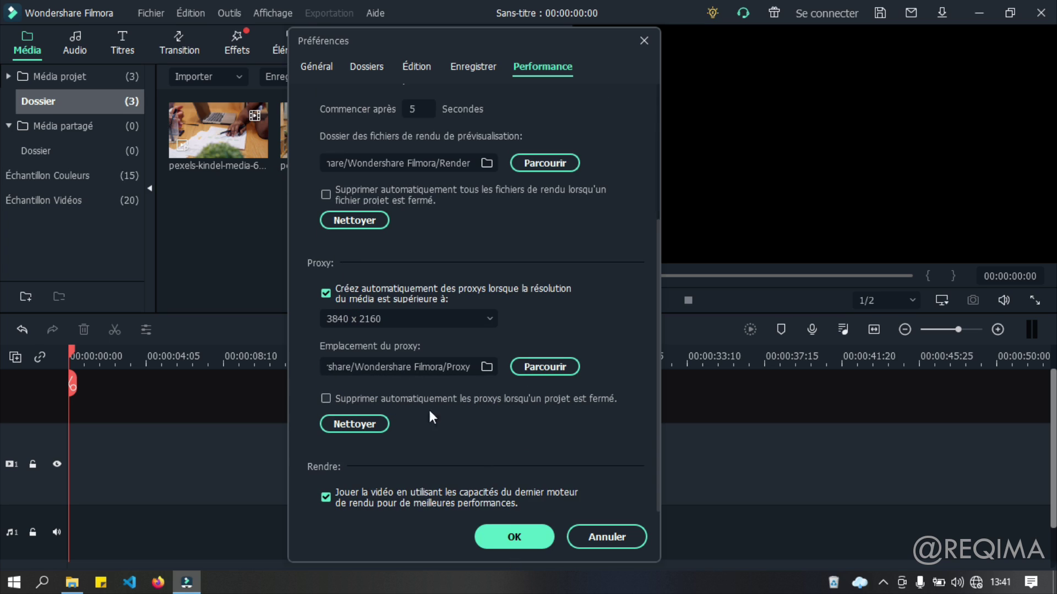
left_click(520, 541)
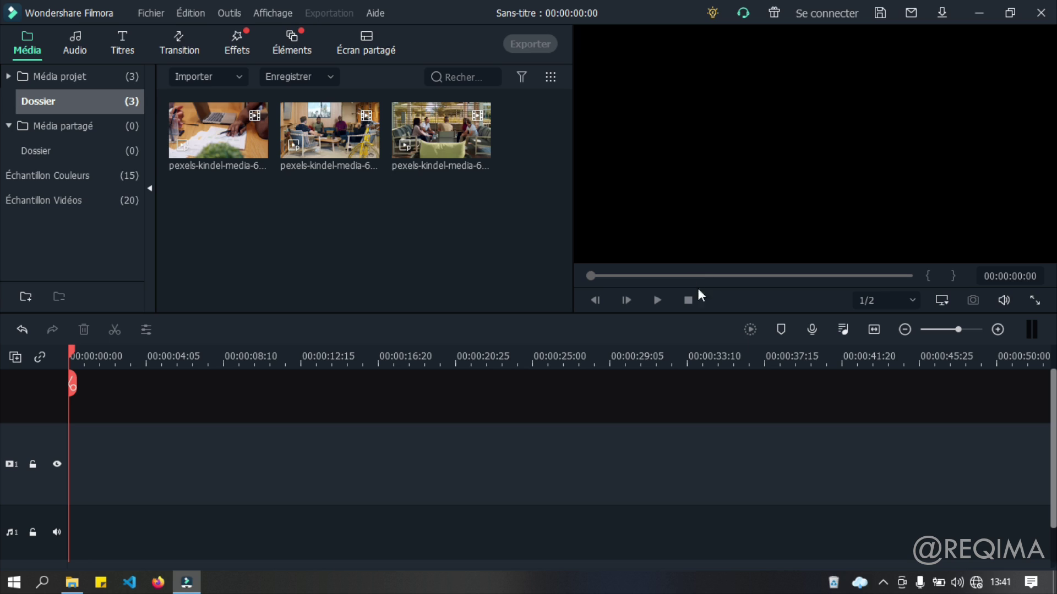
Reopen the project settings from the preview's display options and check the aspect ratio choices
left_click(941, 300)
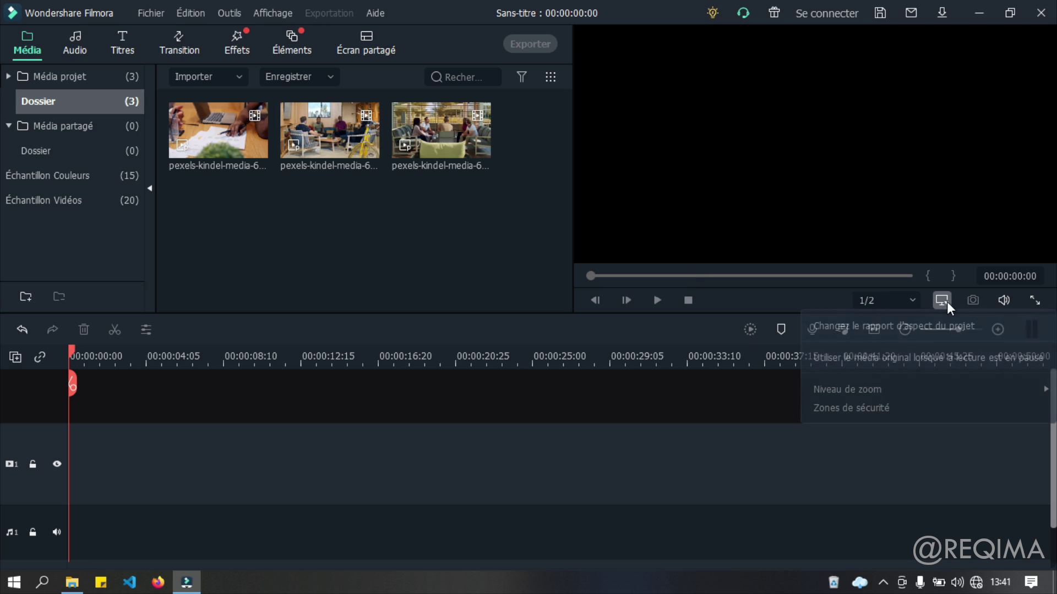
left_click(919, 328)
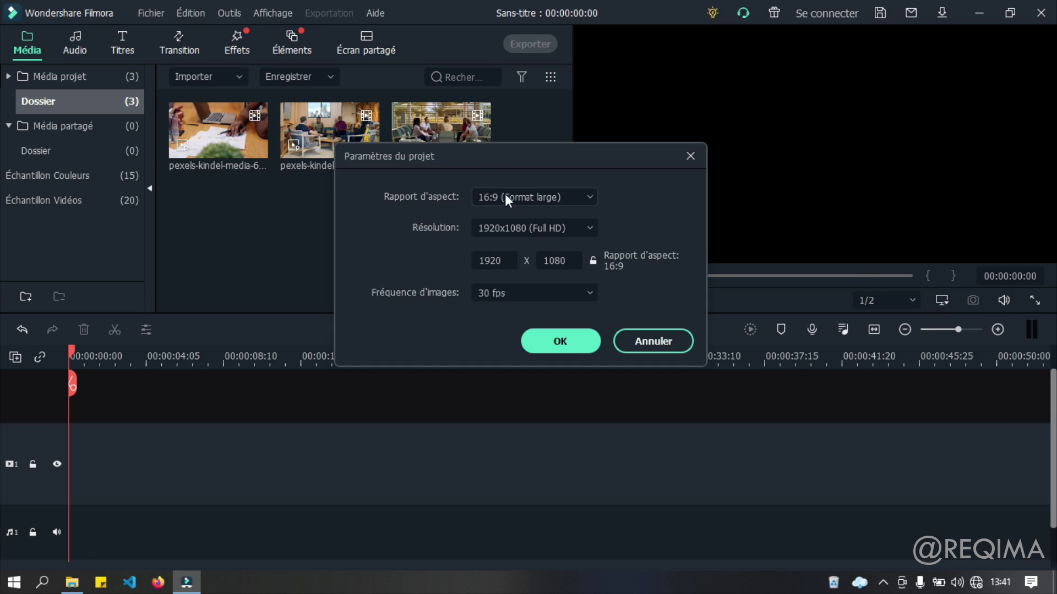
left_click(563, 197)
left_click(563, 198)
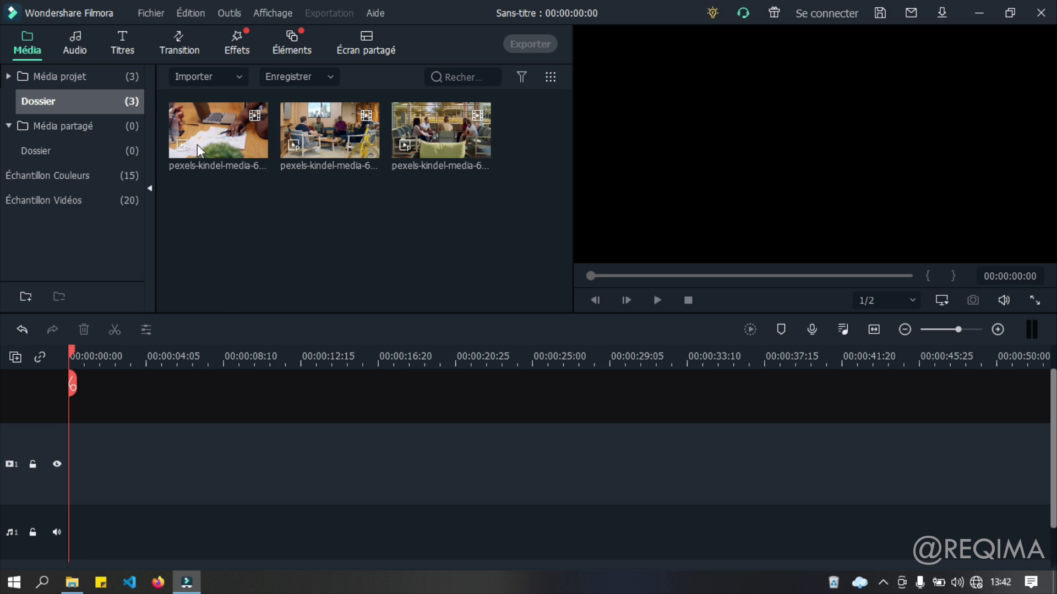
Place the first clip at the start of video track 1, keeping the project settings of 1920 x 1080 30fps
left_click_drag(232, 146, 28, 510)
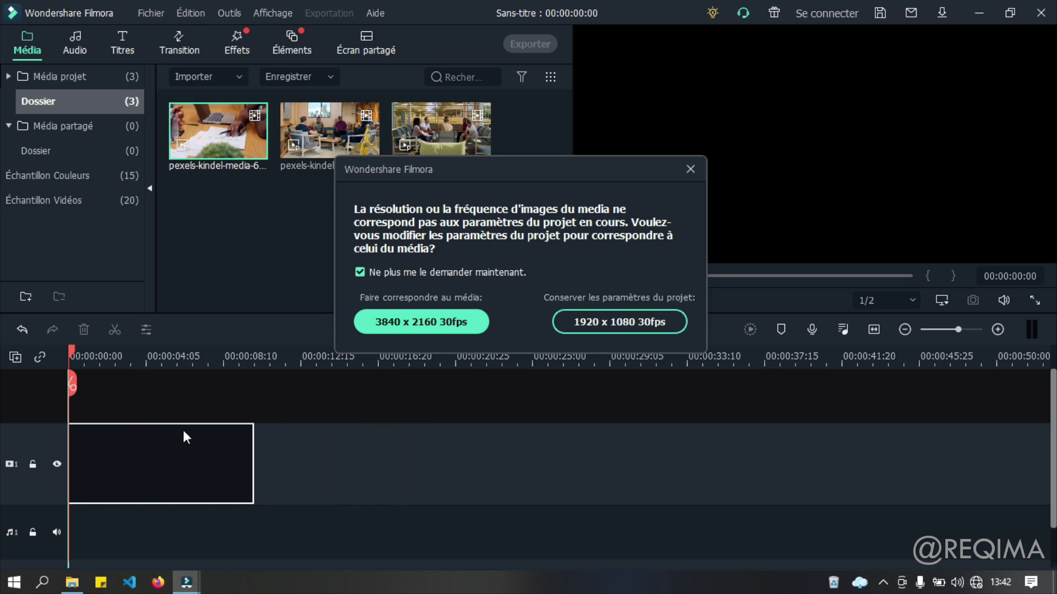
left_click_drag(477, 168, 466, 167)
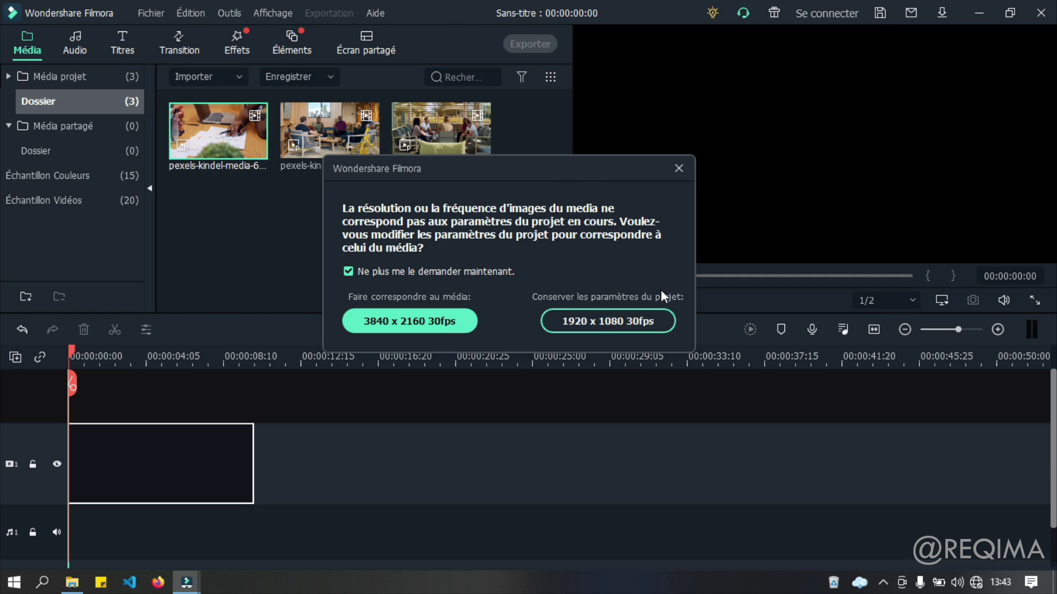
left_click(652, 322)
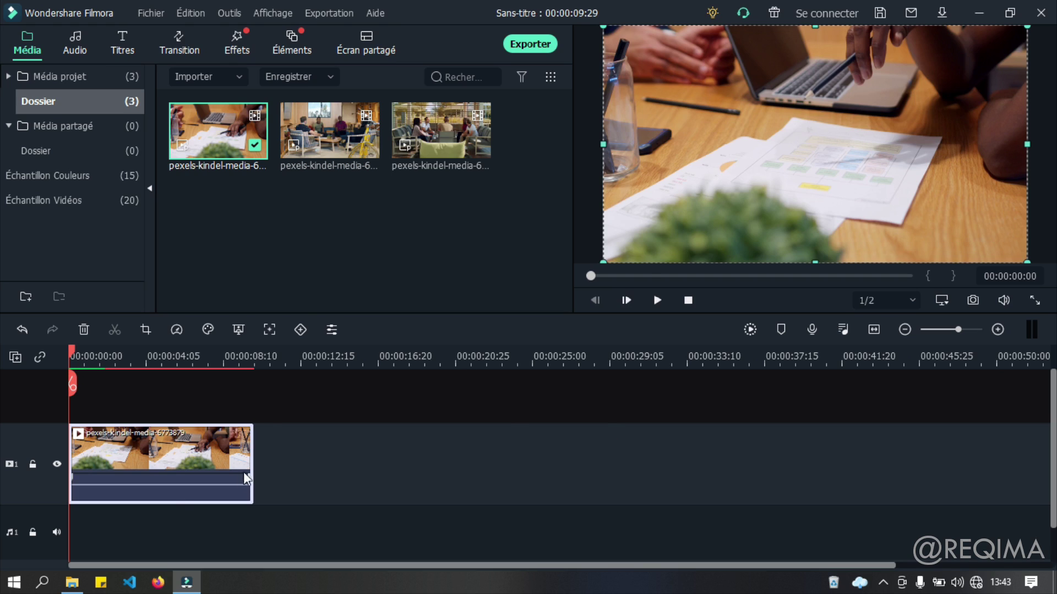
Add the second and third clips to video track 1, end to end after the first clip
scroll(310, 485, "down", 2)
scroll(54, 437, "up", 2)
scroll(1021, 495, "down", 2)
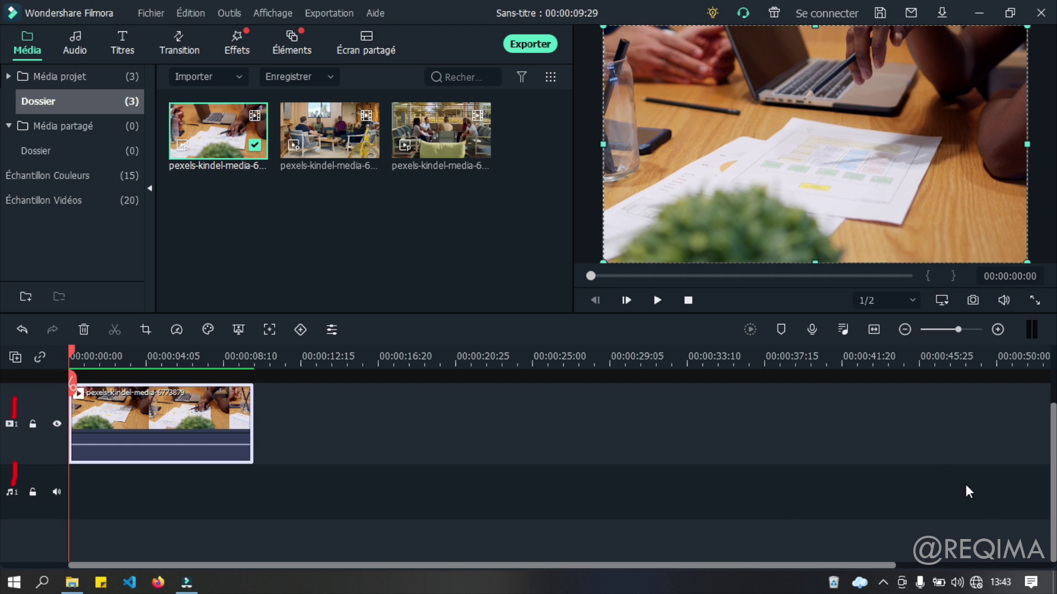
scroll(856, 502, "up", 1)
mouse_move(220, 457)
left_mouse_down()
mouse_move(337, 459)
mouse_move(197, 457)
left_mouse_up()
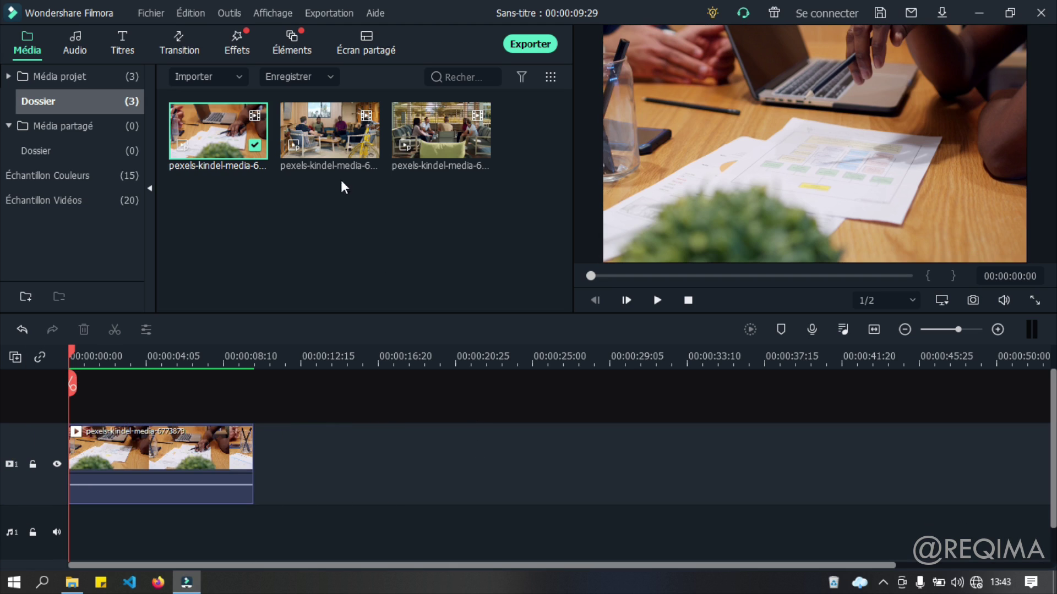
left_click_drag(336, 148, 248, 485)
left_click_drag(441, 132, 474, 488)
left_click(692, 483)
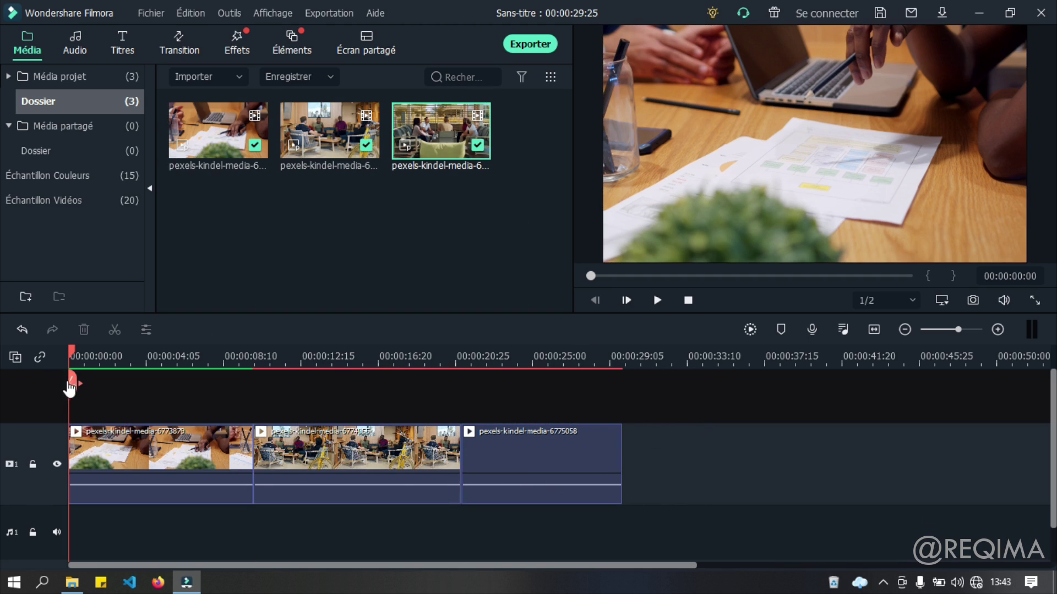
Preview the three assembled clips by scrubbing and briefly playing the timeline, and return the playhead to the start
left_click_drag(72, 355, 426, 355)
left_click_drag(487, 383, 71, 398)
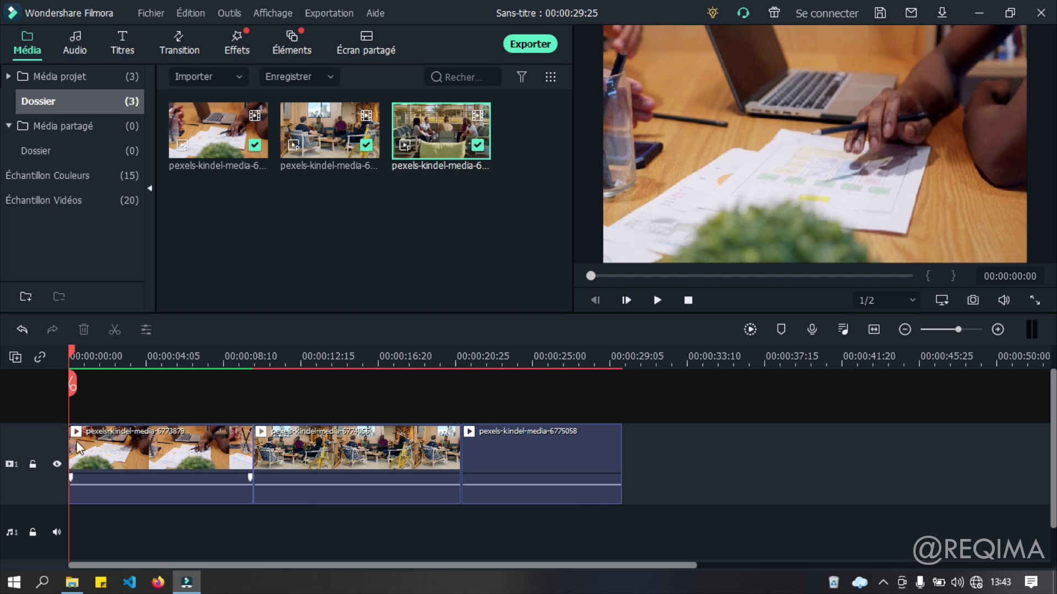
key("space")
key("space")
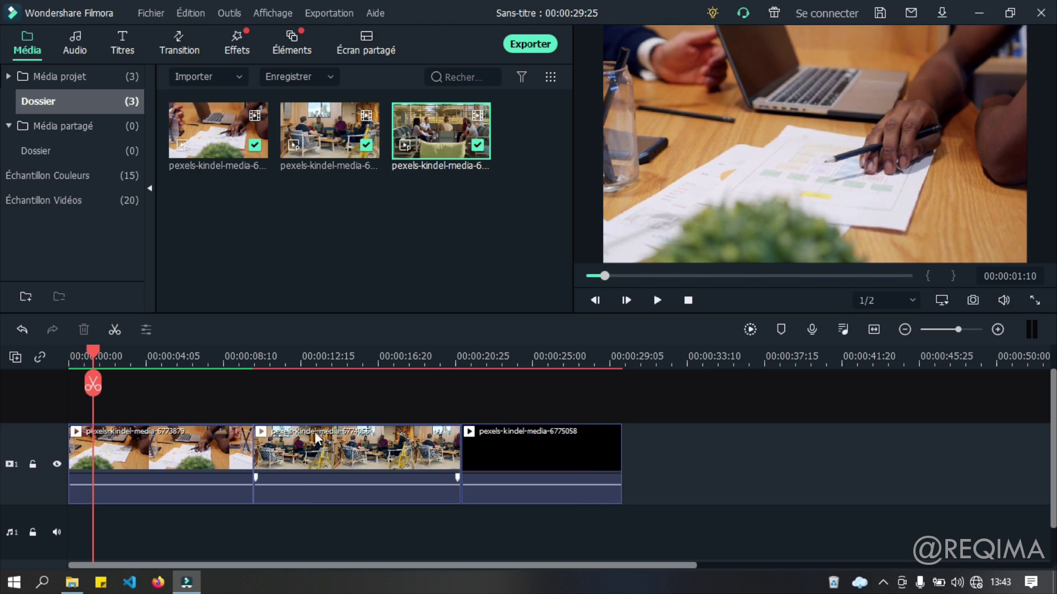
left_click_drag(93, 361, 12, 352)
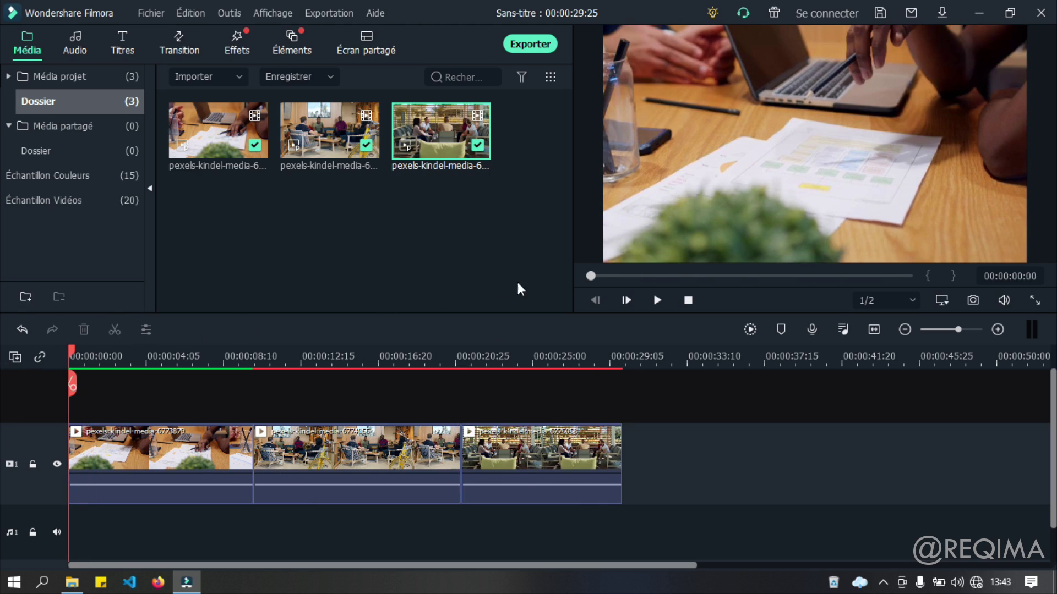
scroll(89, 464, "down", 1)
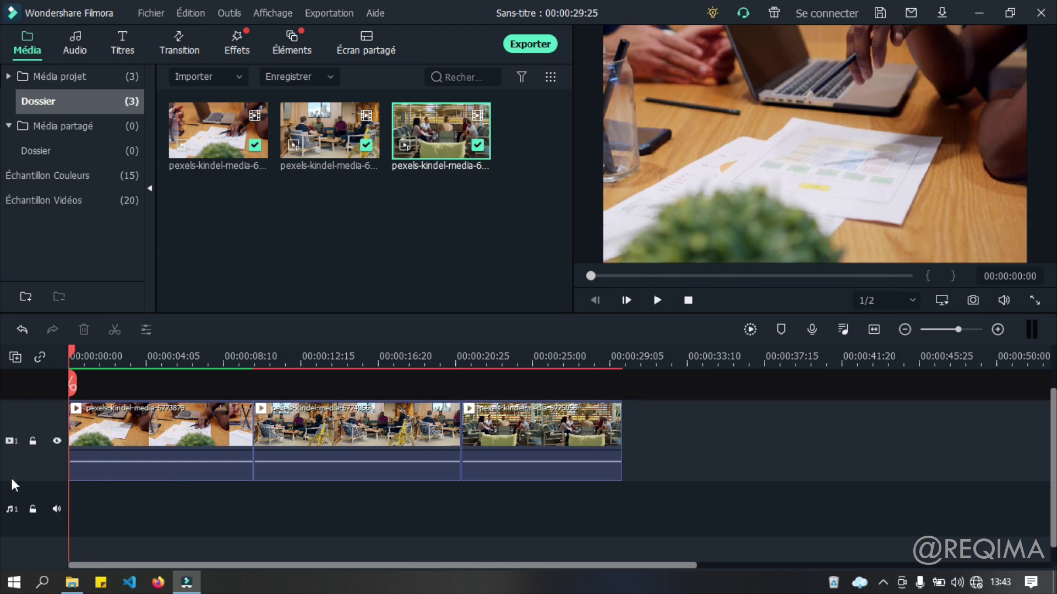
Raise the first clip's audio volume to 12.00 dB on video track 1
mouse_move(89, 460)
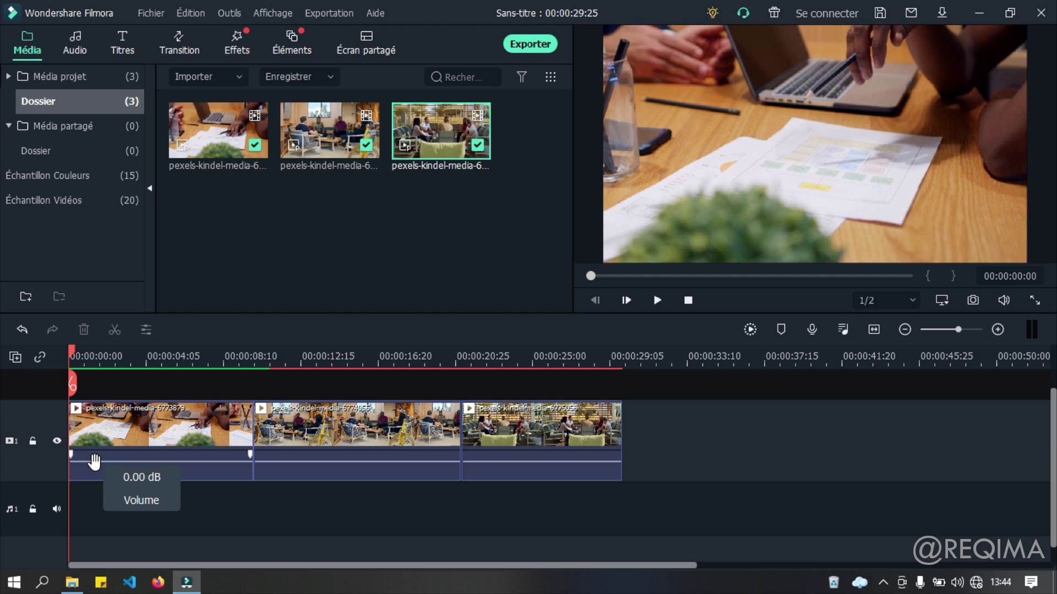
left_click_drag(95, 461, 178, 456)
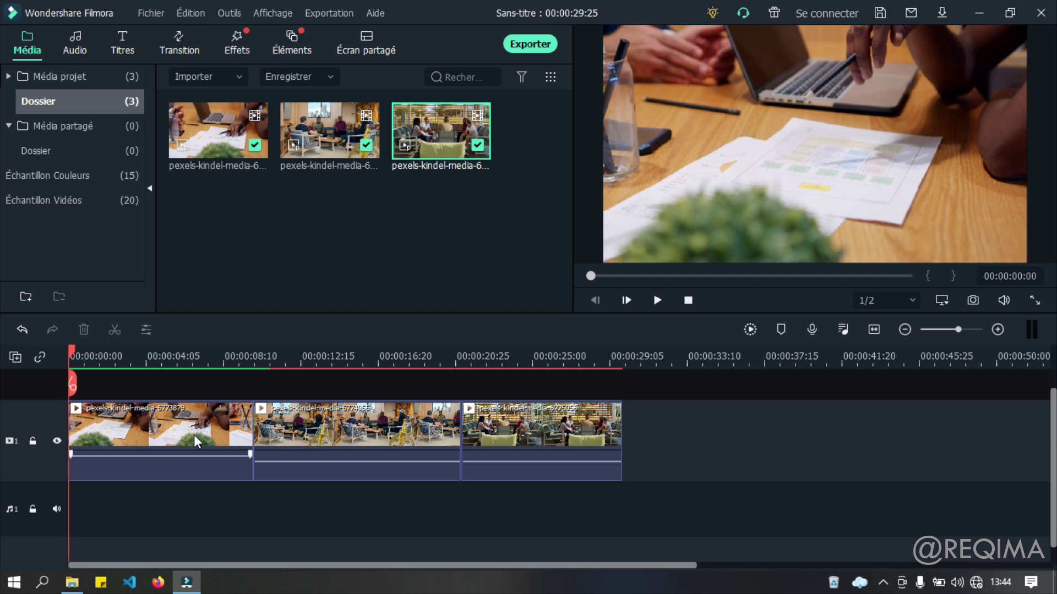
mouse_move(192, 448)
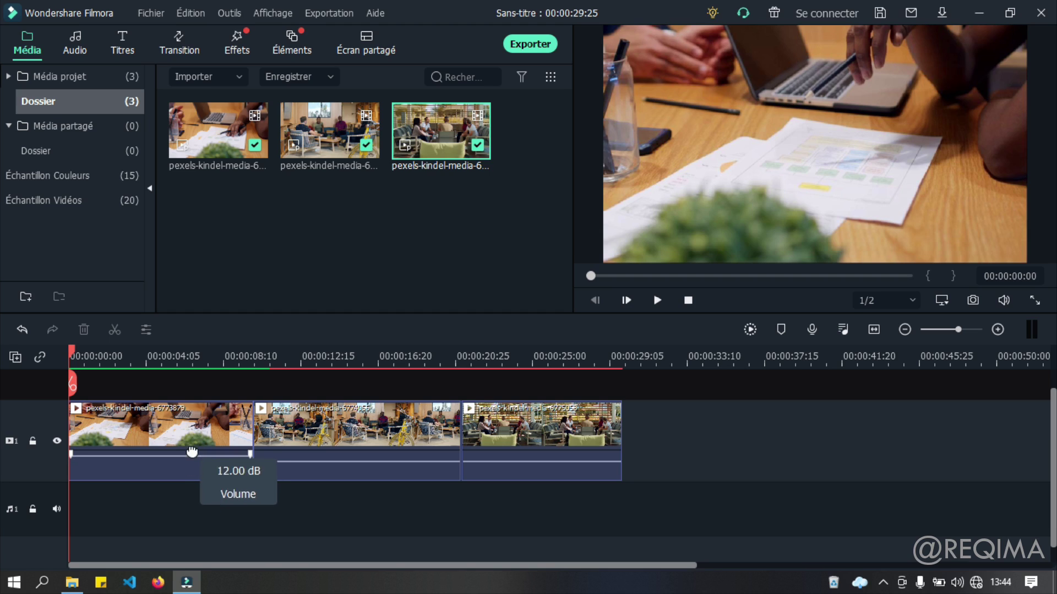
left_click_drag(792, 442, 126, 426)
left_click_drag(693, 439, 122, 411)
left_click(721, 455)
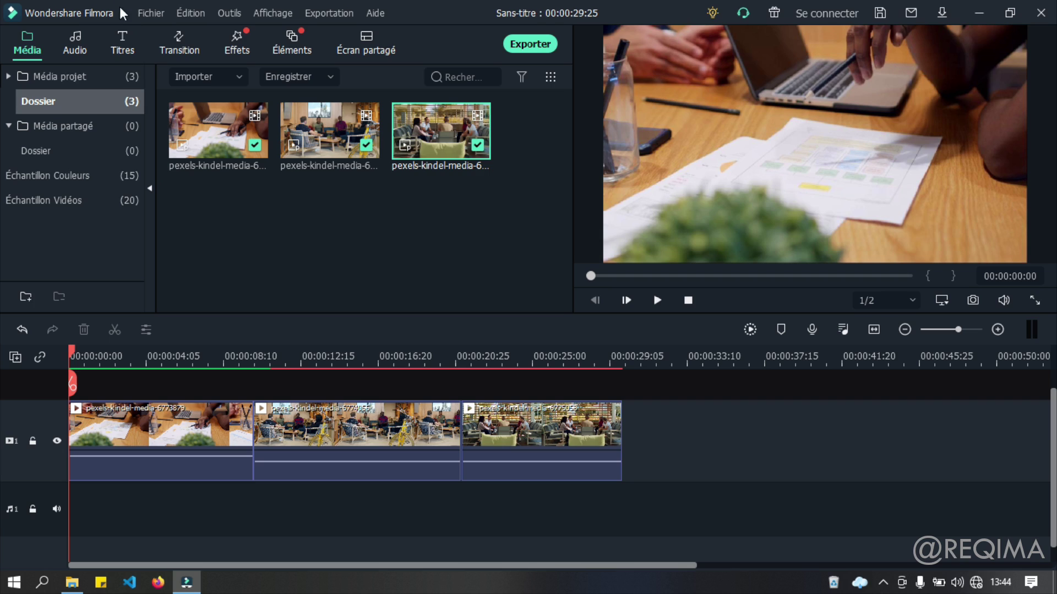
Add the Dissoudre transition at the start of the first clip, fit the whole timeline in view and play the transition back
left_click(163, 55)
double_click(69, 109)
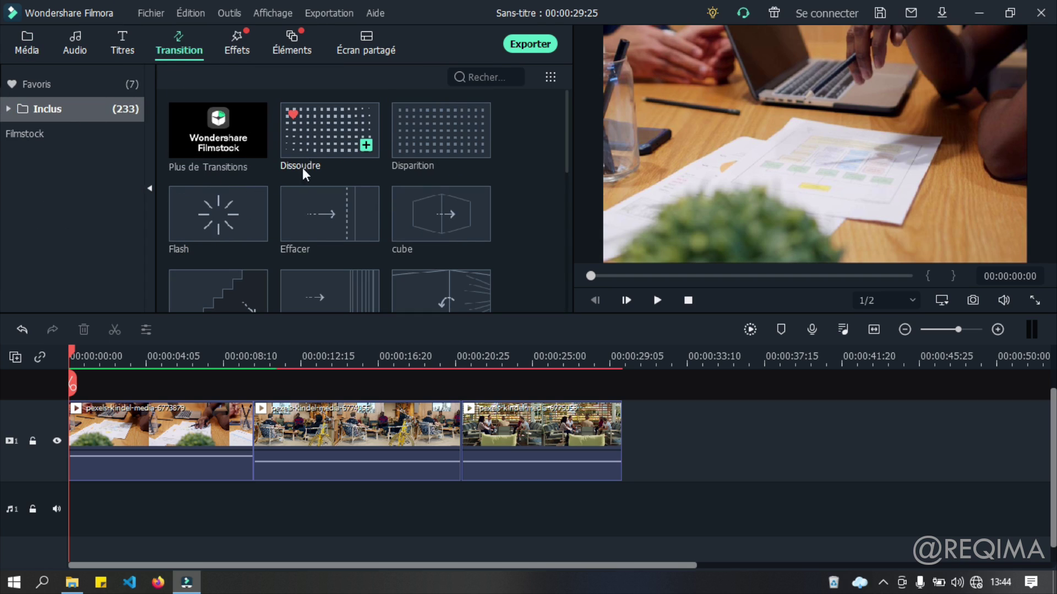
left_click_drag(328, 116, 81, 456)
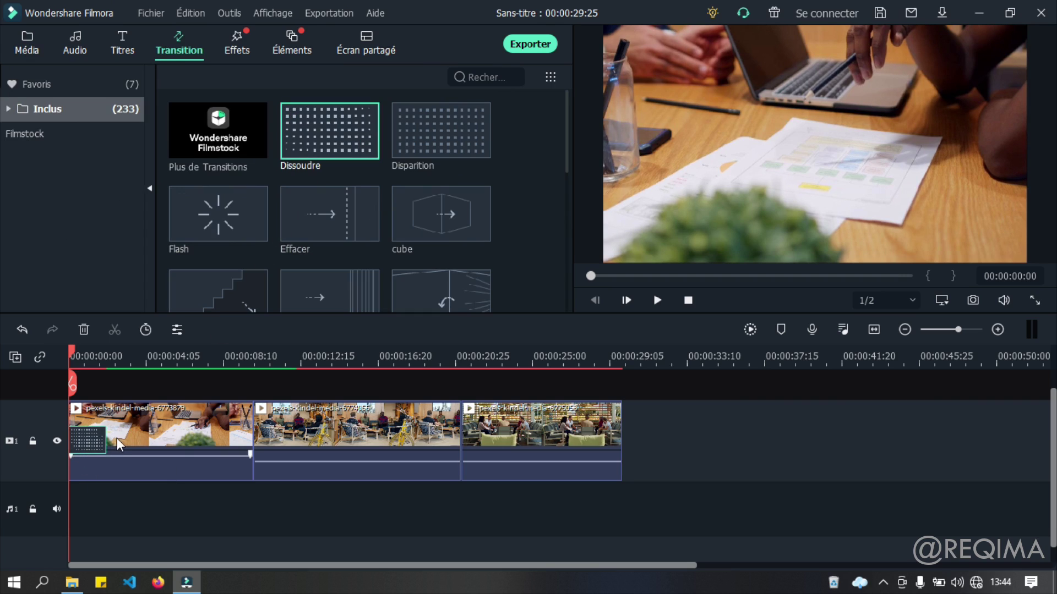
scroll(343, 359, "up", 3)
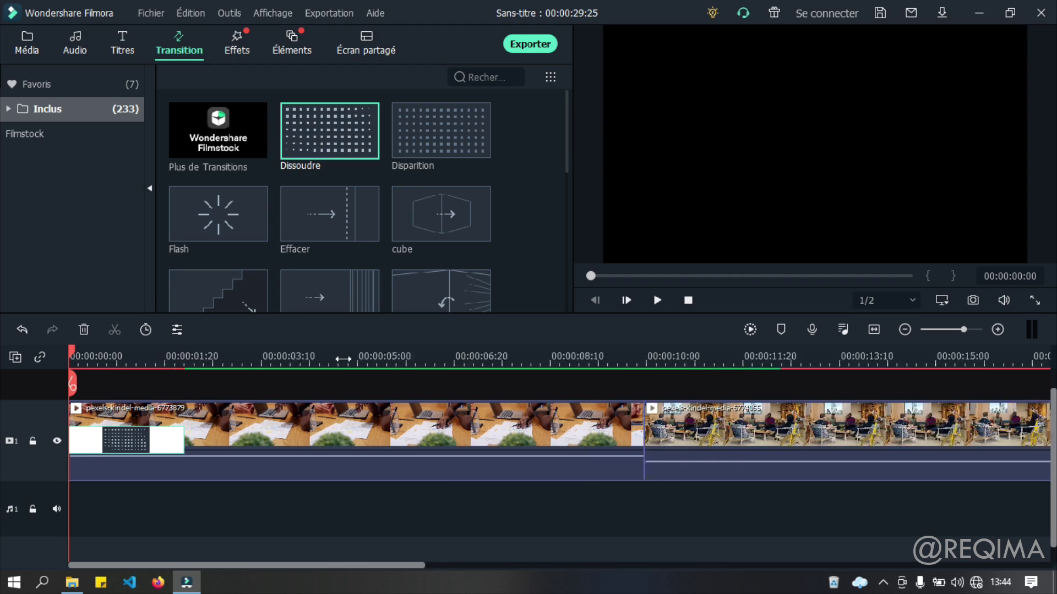
scroll(226, 561, "down", 1)
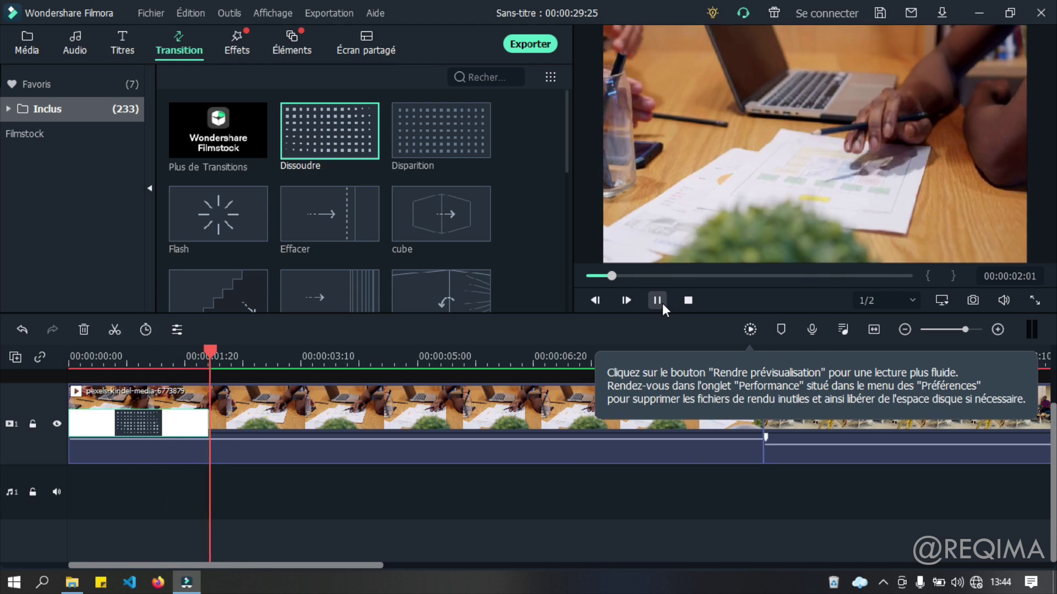
left_click(871, 330)
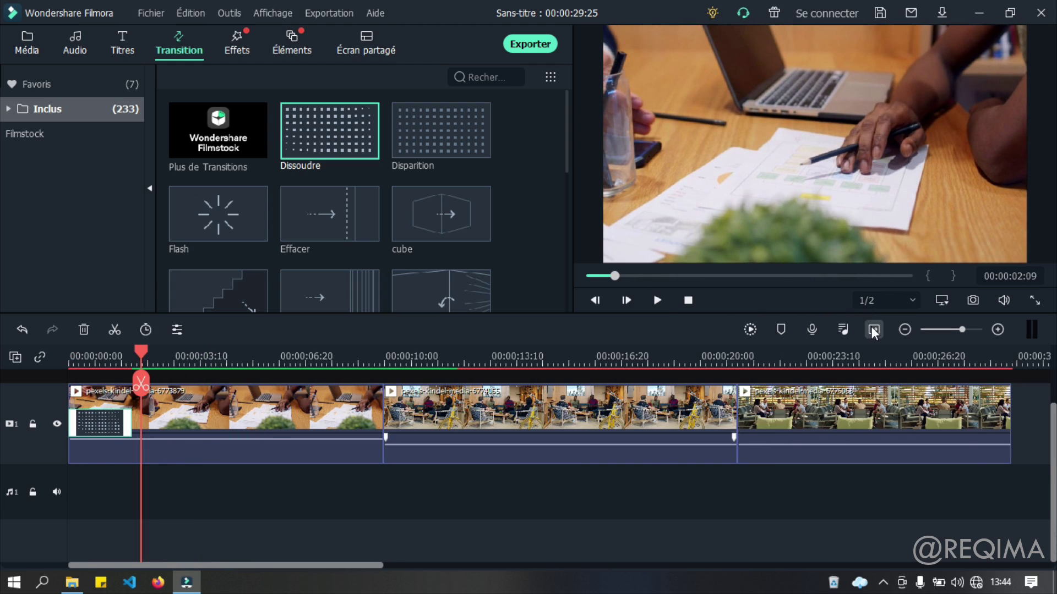
key("Home")
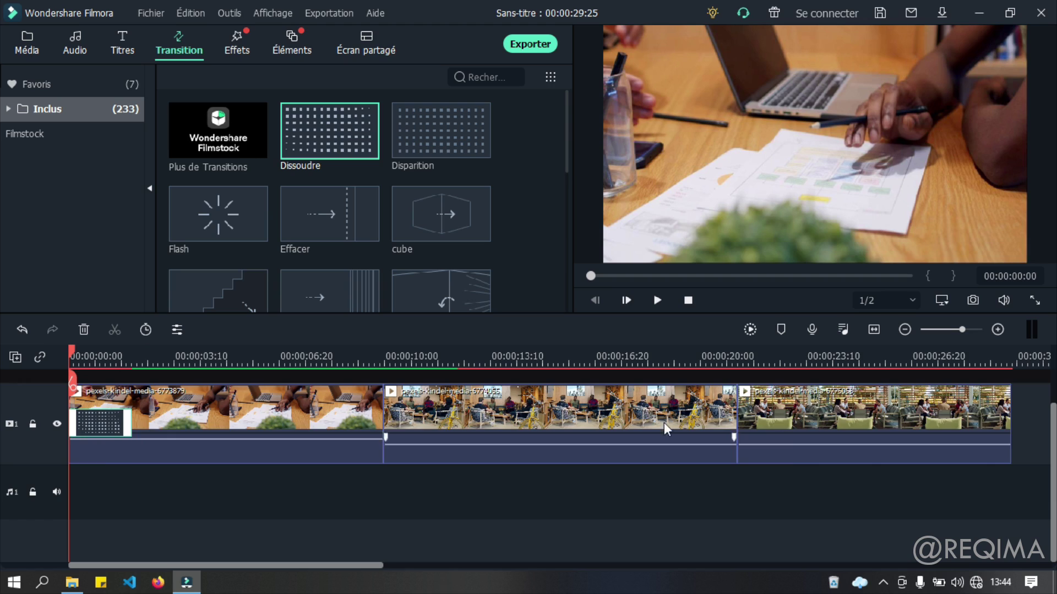
scroll(618, 345, "up", 1)
left_click(656, 301)
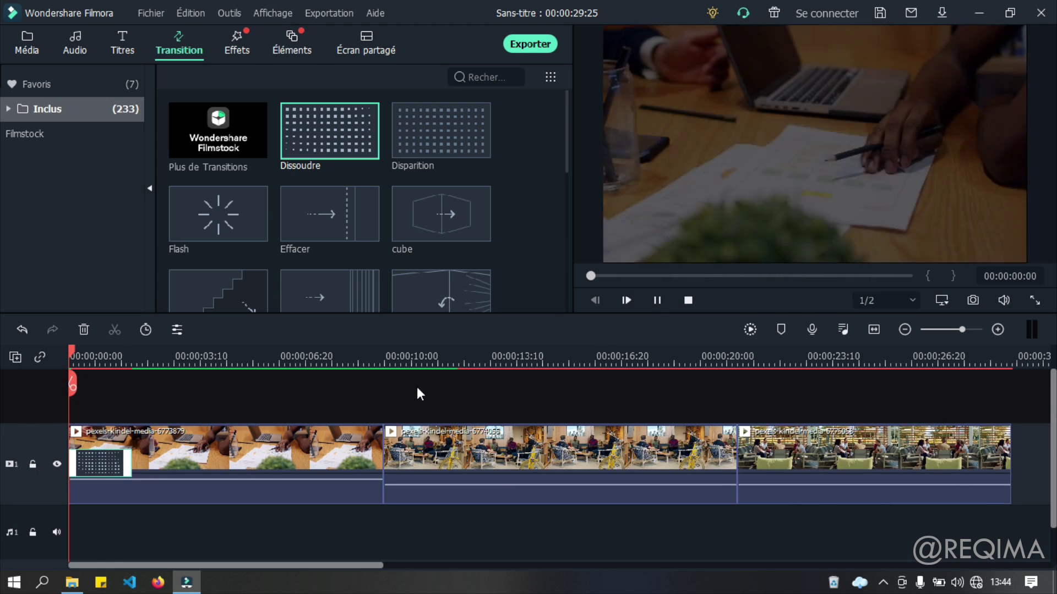
key("space")
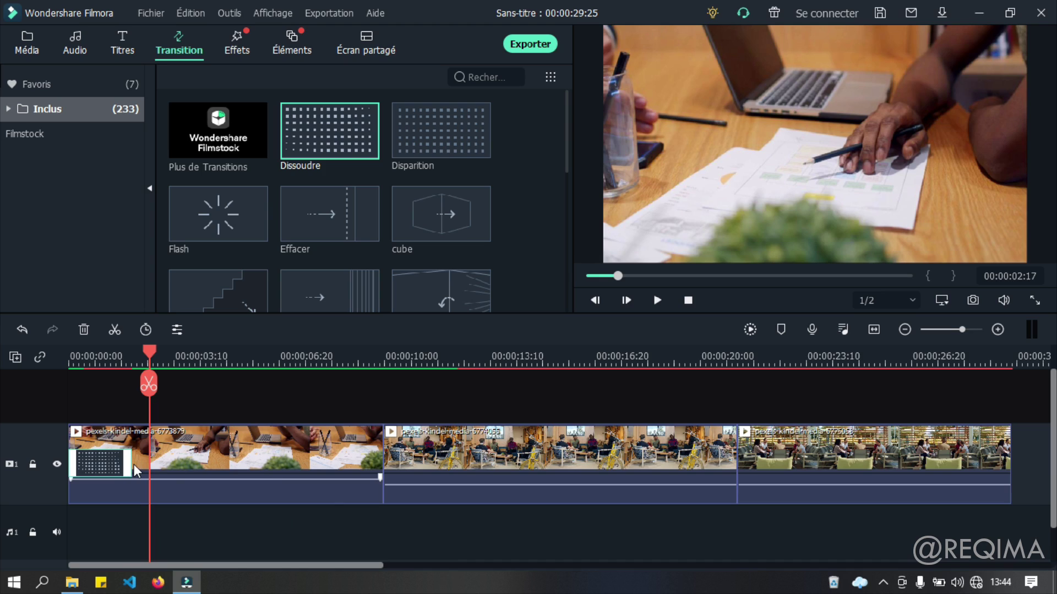
Shorten the Dissoudre transition at the start of the first clip to a brief fade and play it back from the beginning
left_click_drag(130, 464, 79, 461)
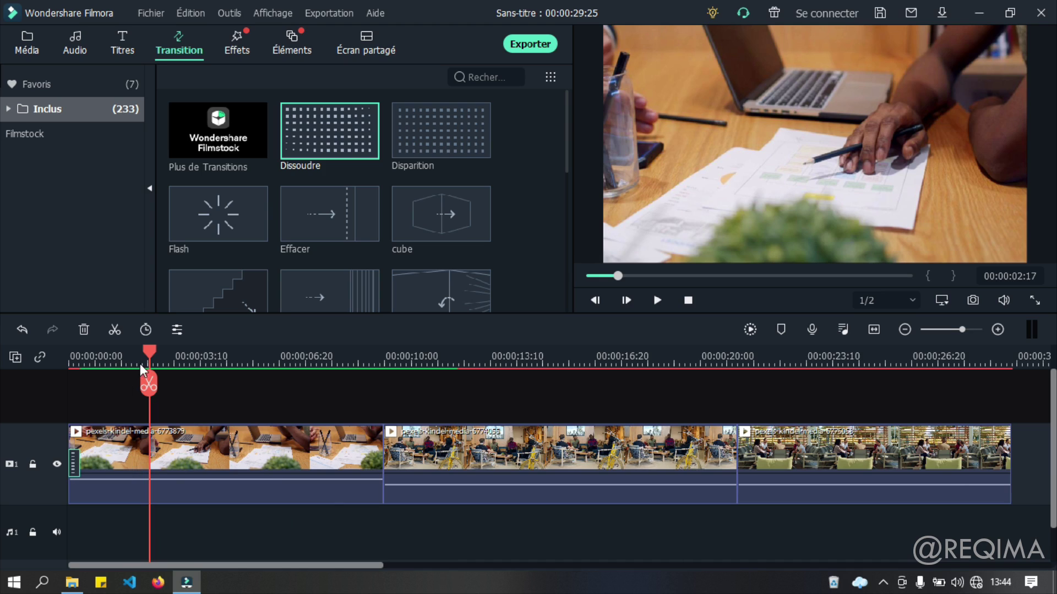
left_click_drag(142, 370, 70, 368)
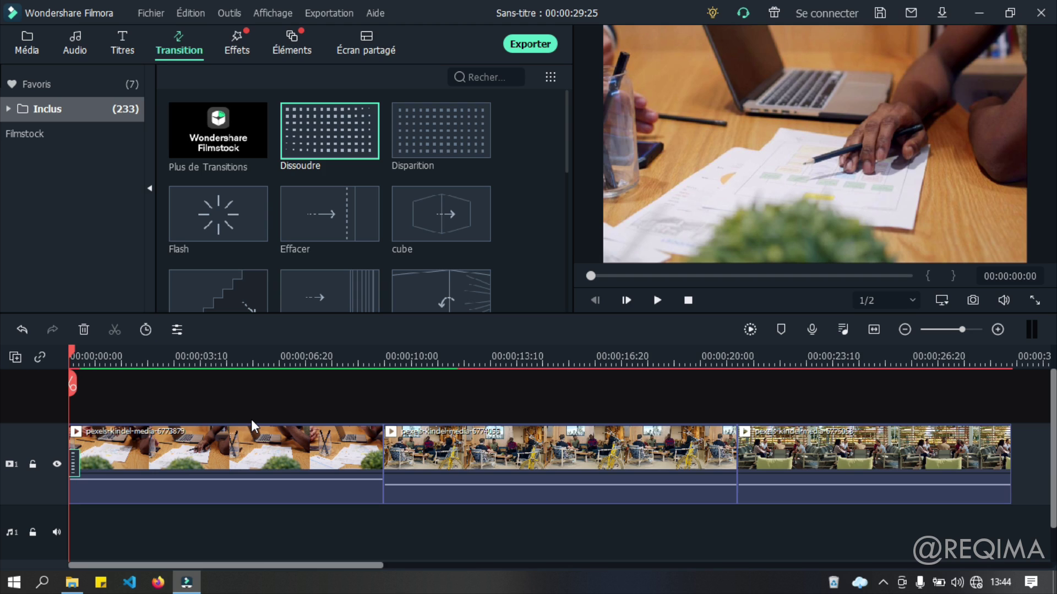
key("space")
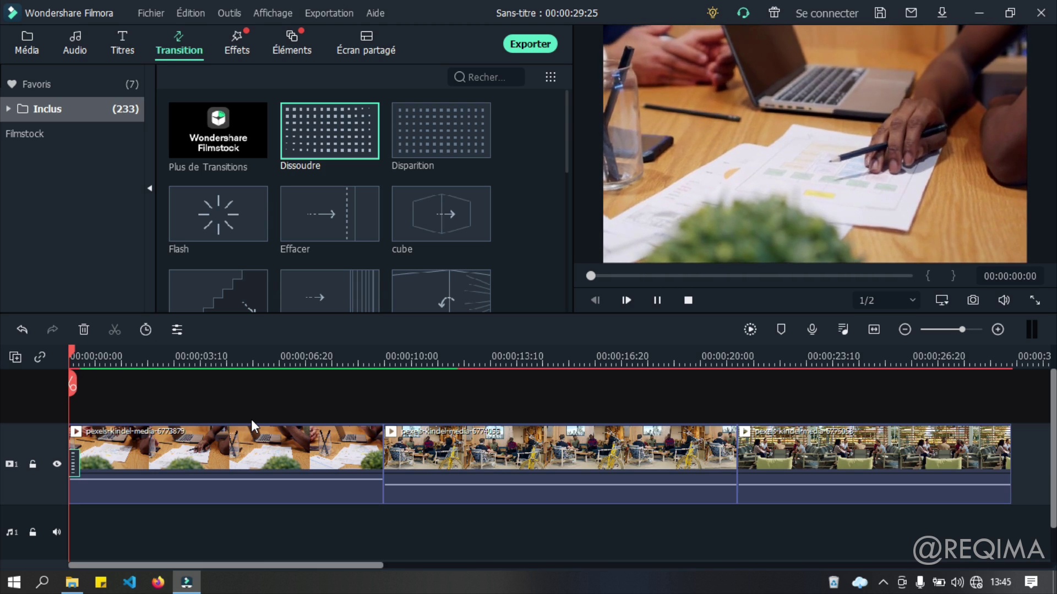
left_click(657, 300)
left_click(656, 300)
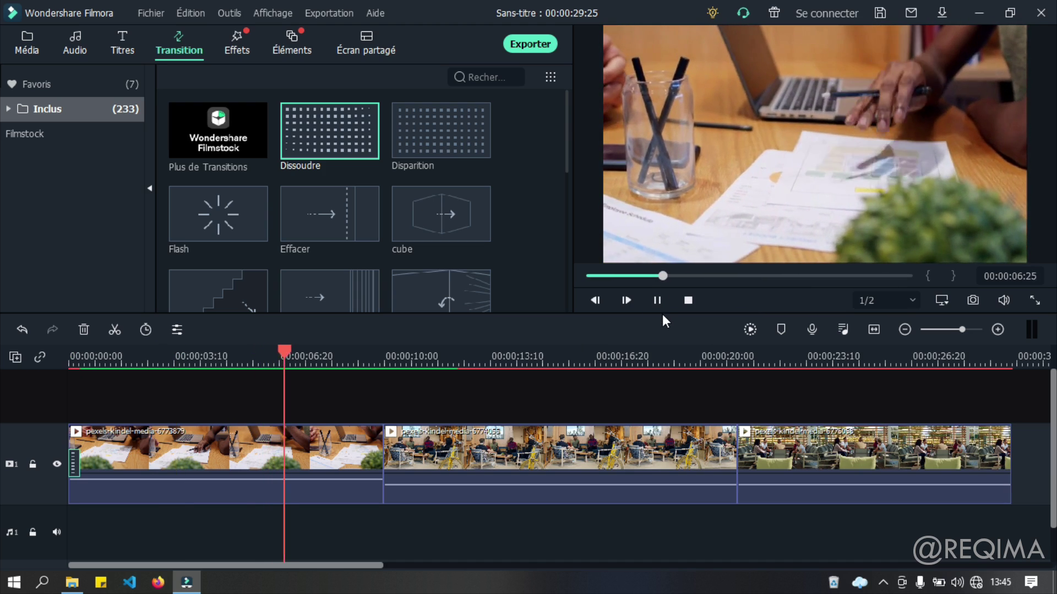
key("space")
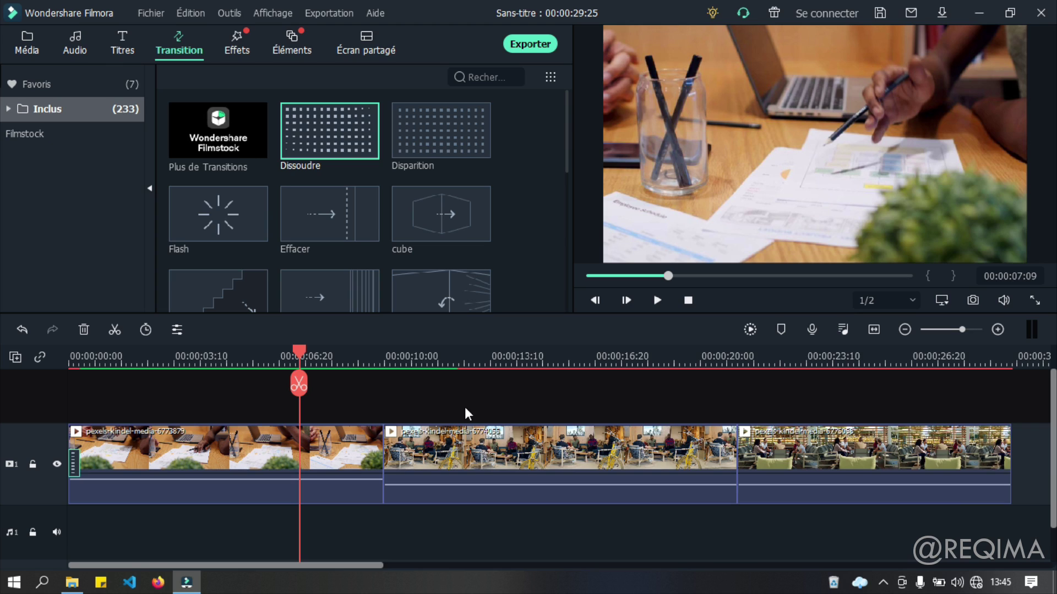
Render the timeline preview for smooth playback, play the rendered opening and return the playhead to the start
scroll(542, 437, "down", 1)
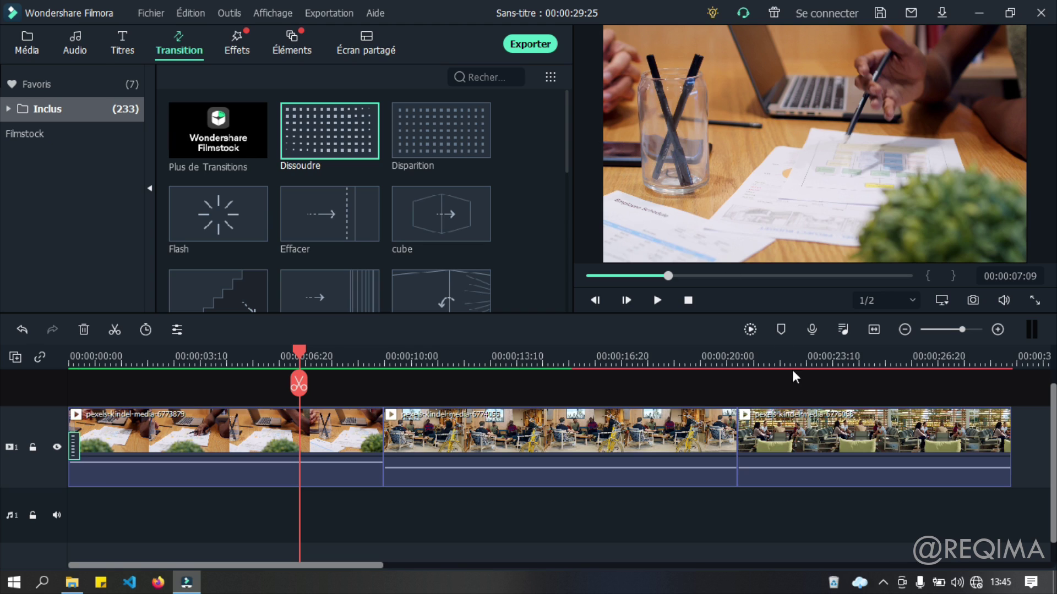
left_click(750, 329)
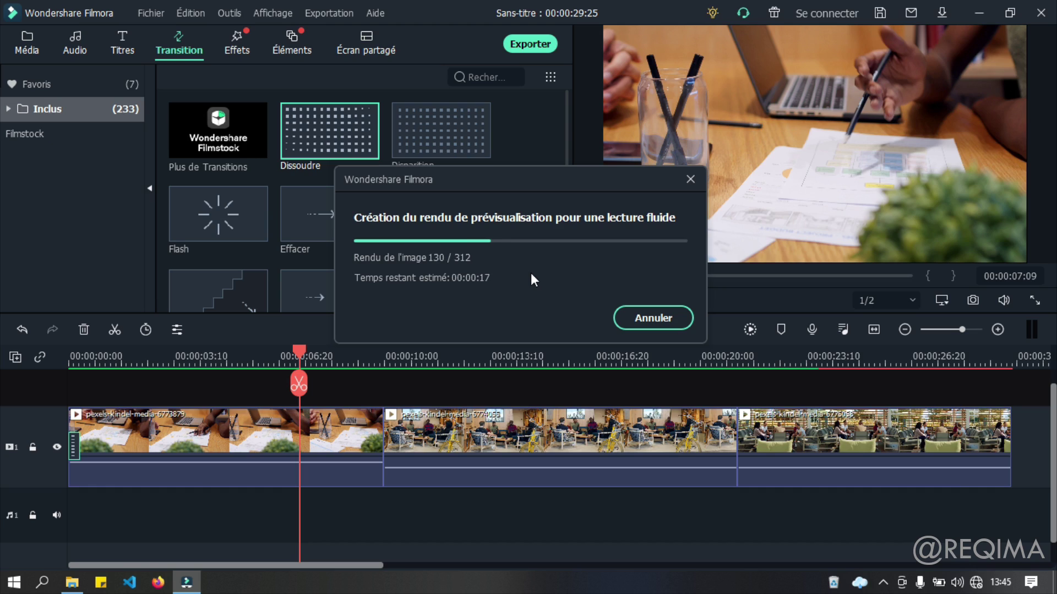
key("Escape")
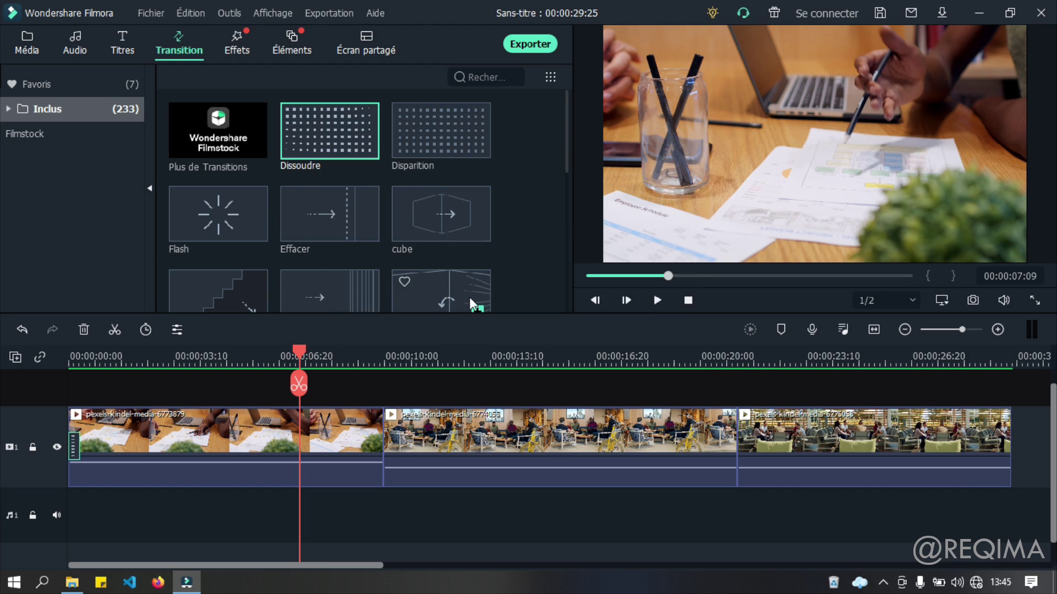
key("Home")
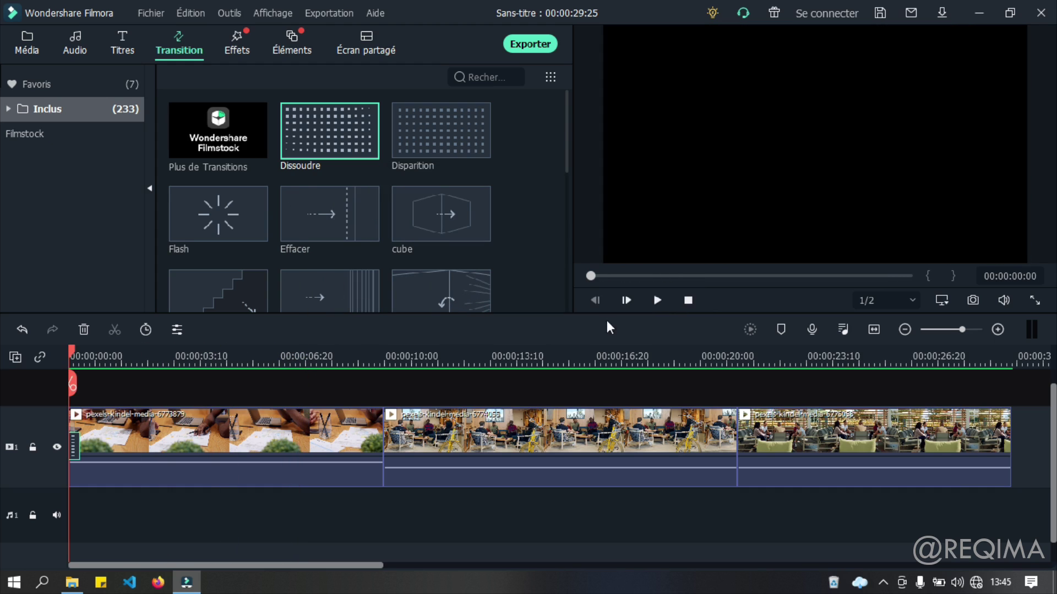
left_click(657, 304)
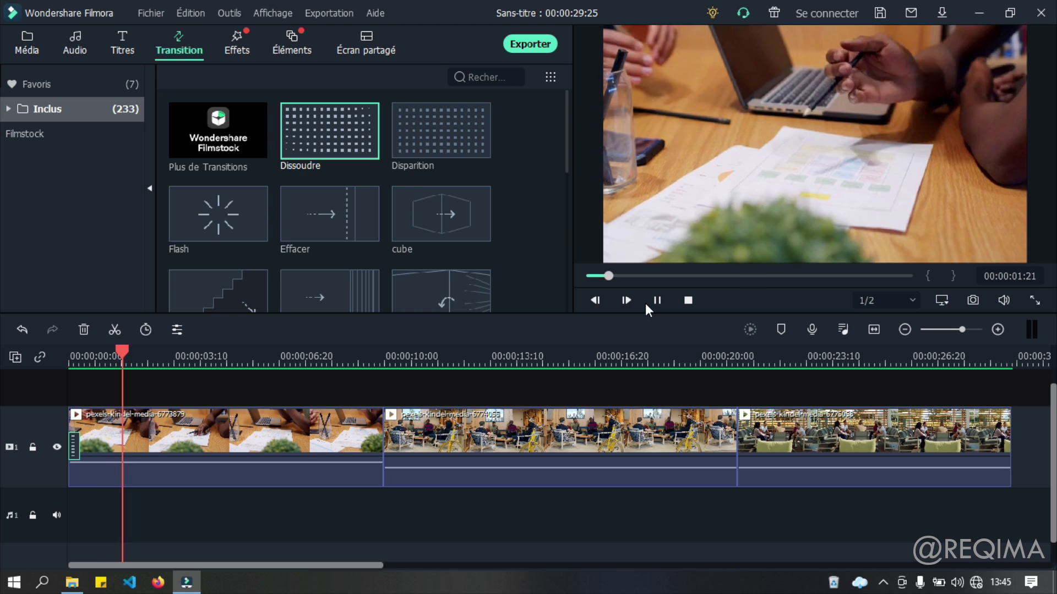
left_click(661, 302)
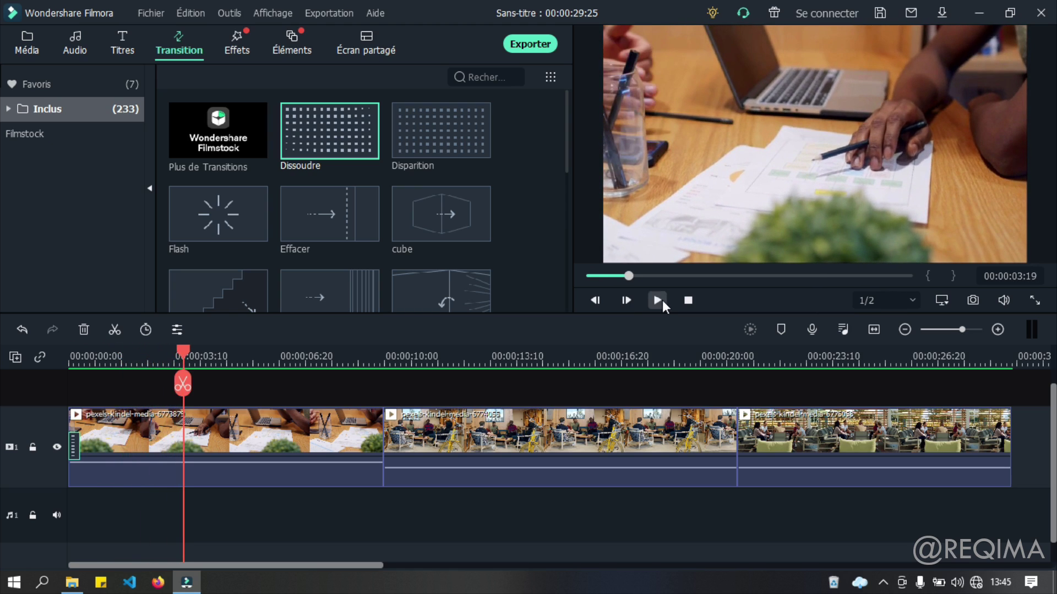
left_click_drag(181, 355, 70, 355)
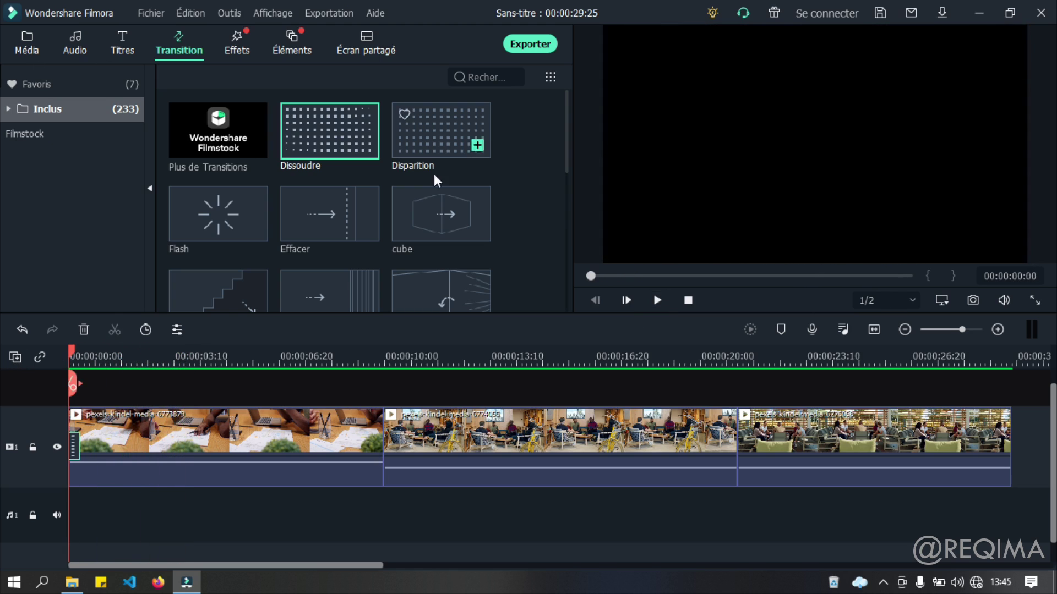
Add the Flash transition at the cut between the first and second clips
left_click_drag(313, 121, 391, 495)
left_click_drag(251, 223, 375, 457)
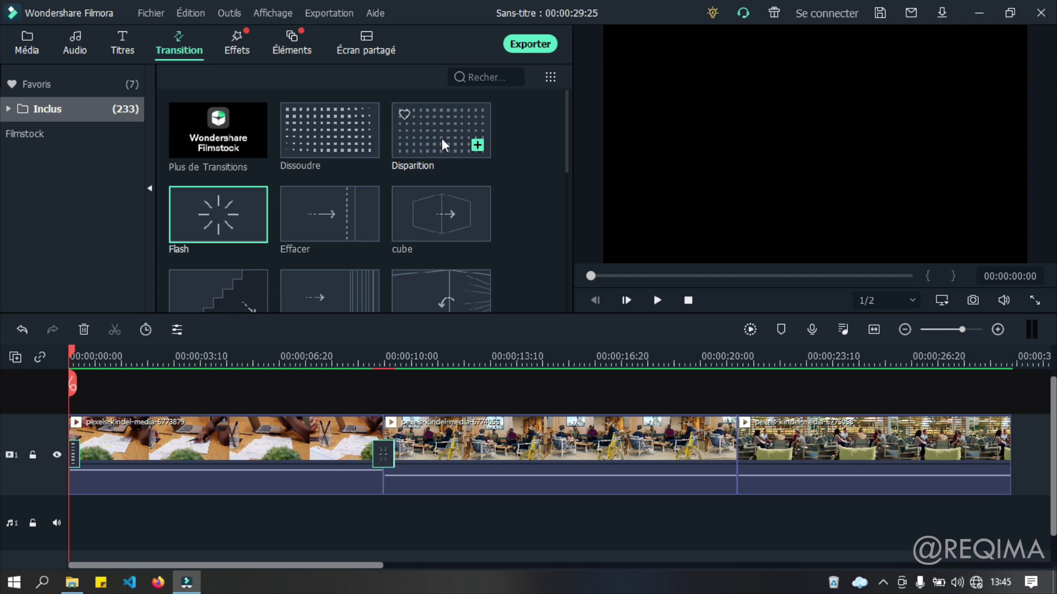
left_click_drag(443, 145, 747, 455)
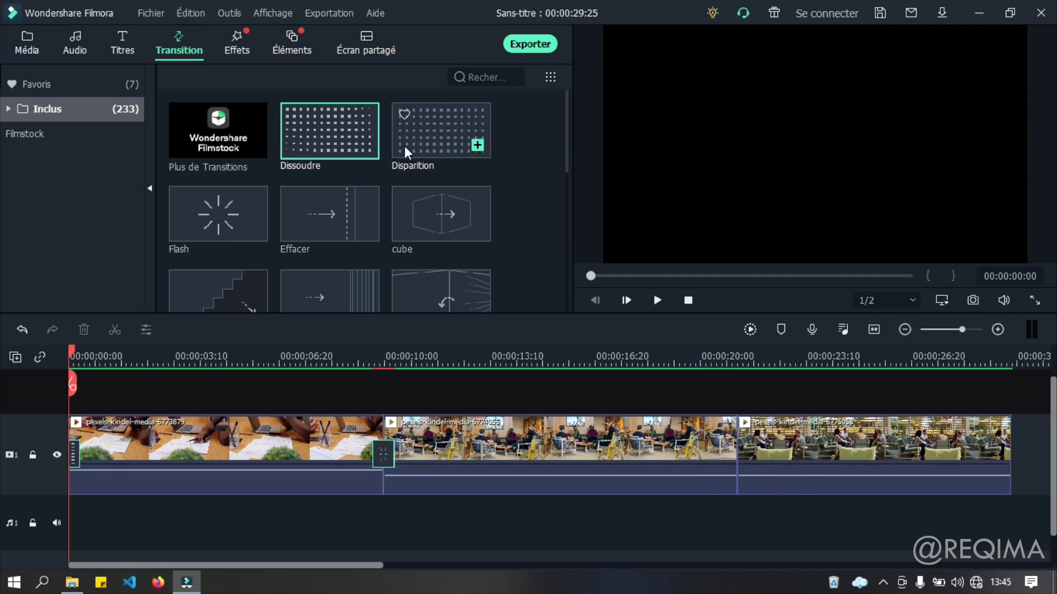
Search the transition library for "flas"
left_click(499, 77)
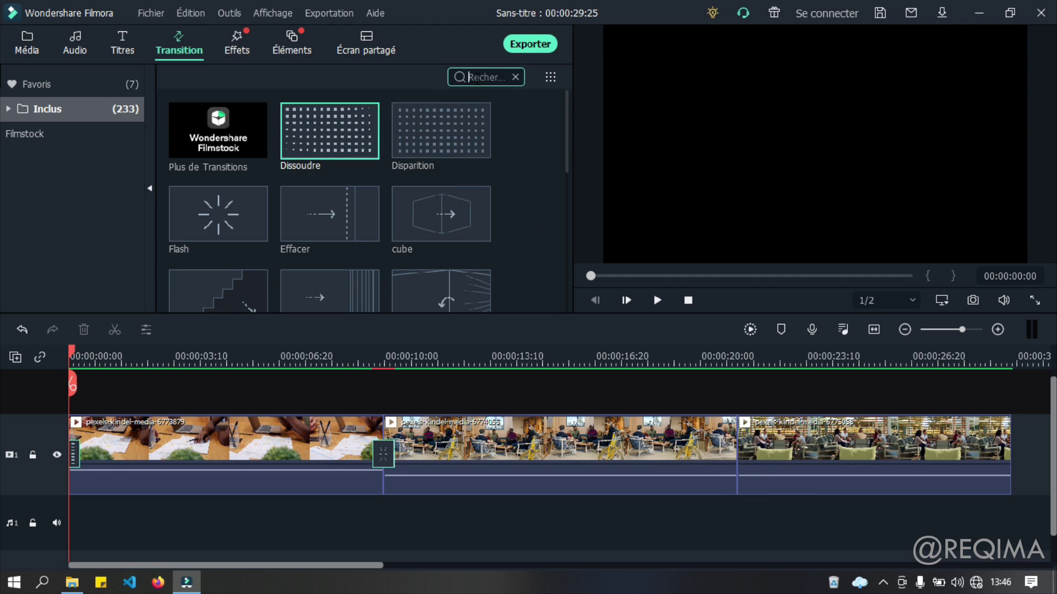
type("flass")
key("BackSpace")
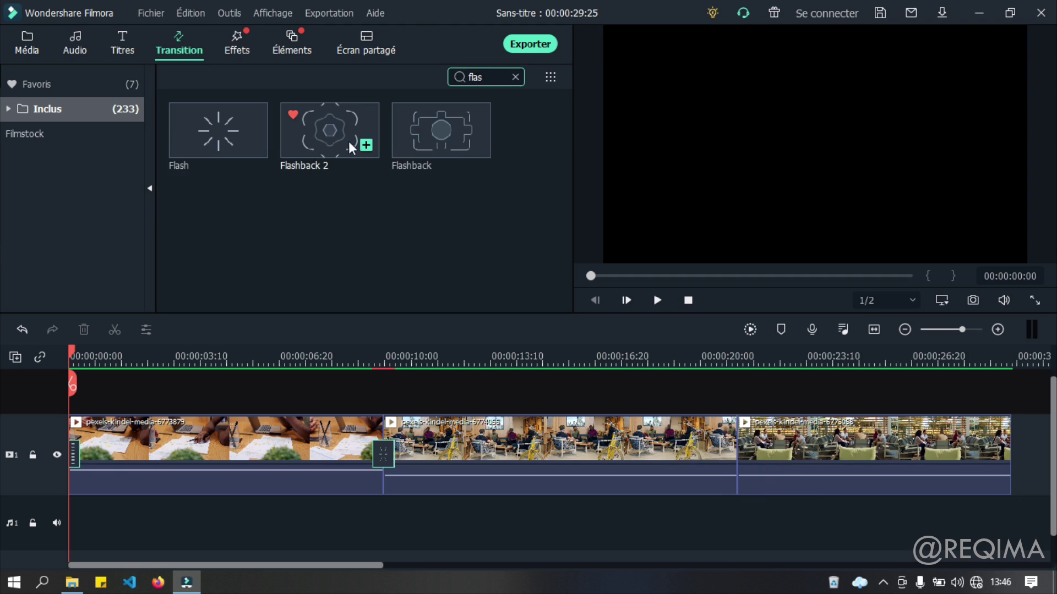
Try Flashback 2 across the cut between the second and third clips, and place it at the end of the second clip instead
left_click_drag(349, 141, 701, 457)
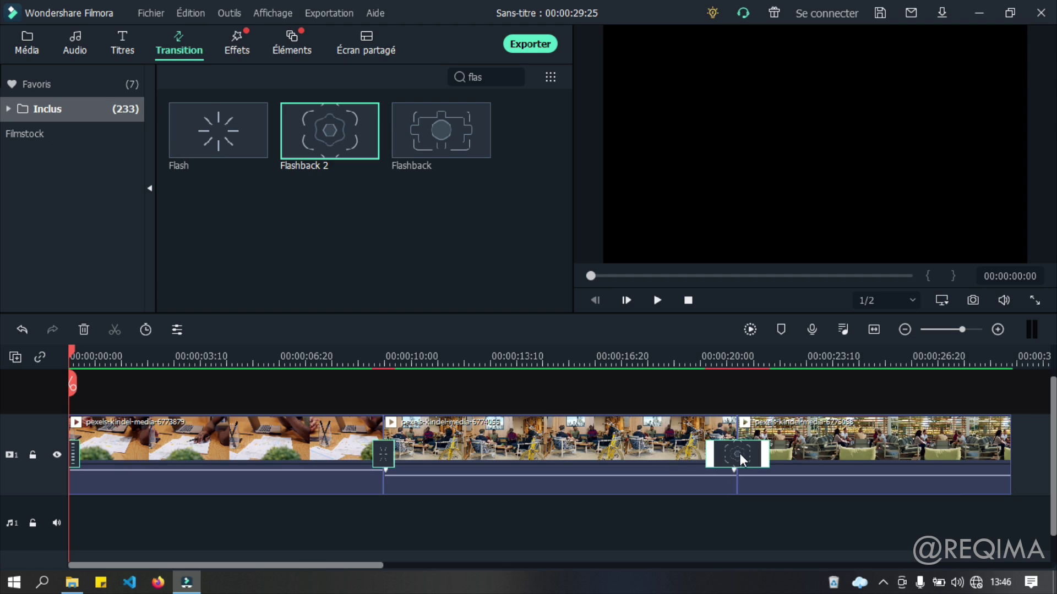
key("Delete")
left_click_drag(325, 132, 678, 432)
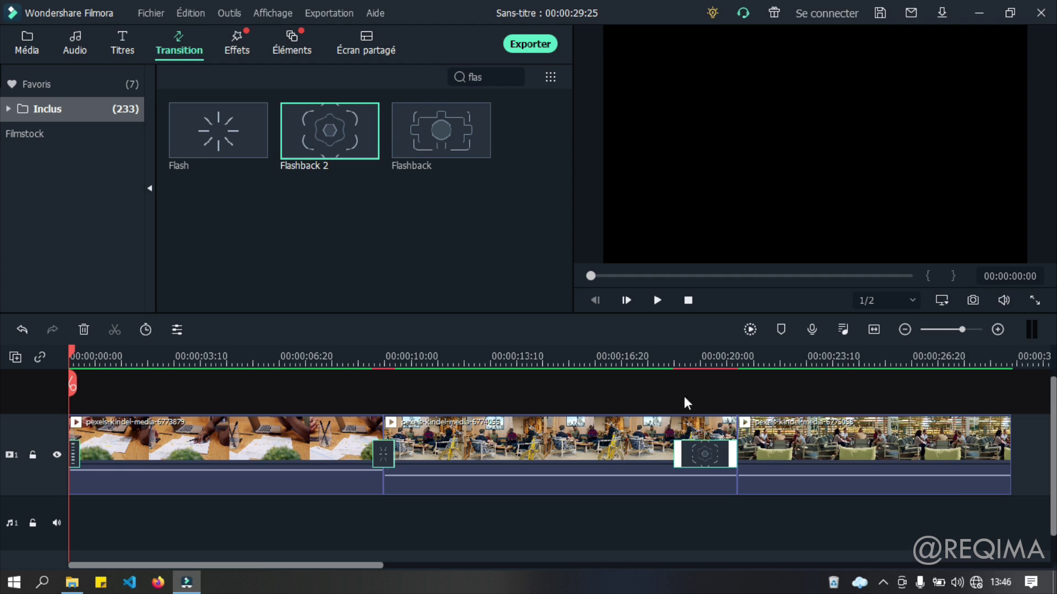
left_click(682, 357)
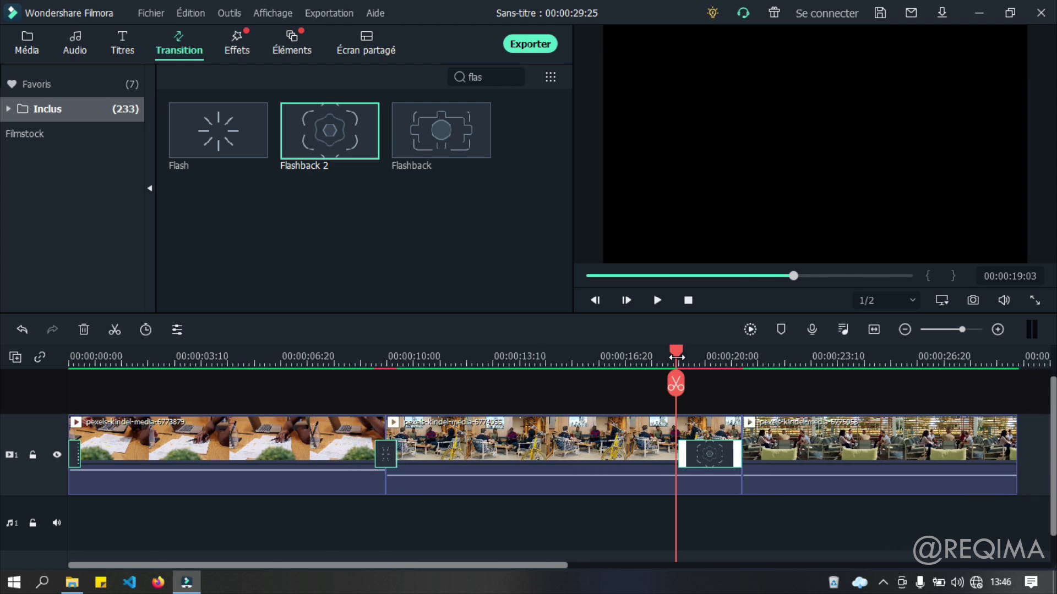
Centre the Flashback 2 transition on the cut between the second and third clips and shorten it
left_click_drag(685, 359, 602, 368)
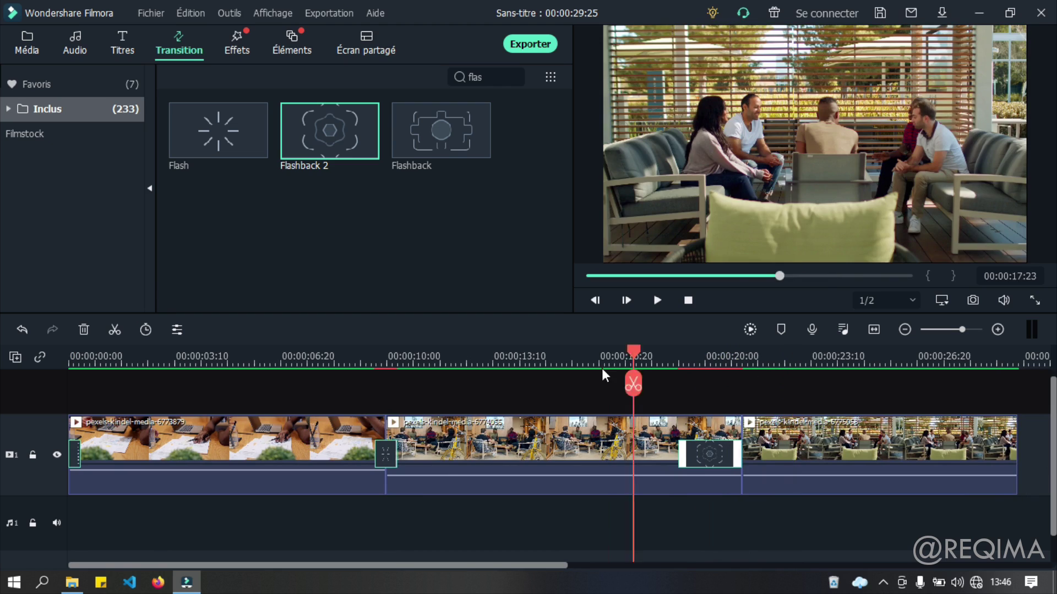
mouse_move(725, 448)
left_mouse_down()
mouse_move(765, 450)
mouse_move(719, 430)
left_mouse_up()
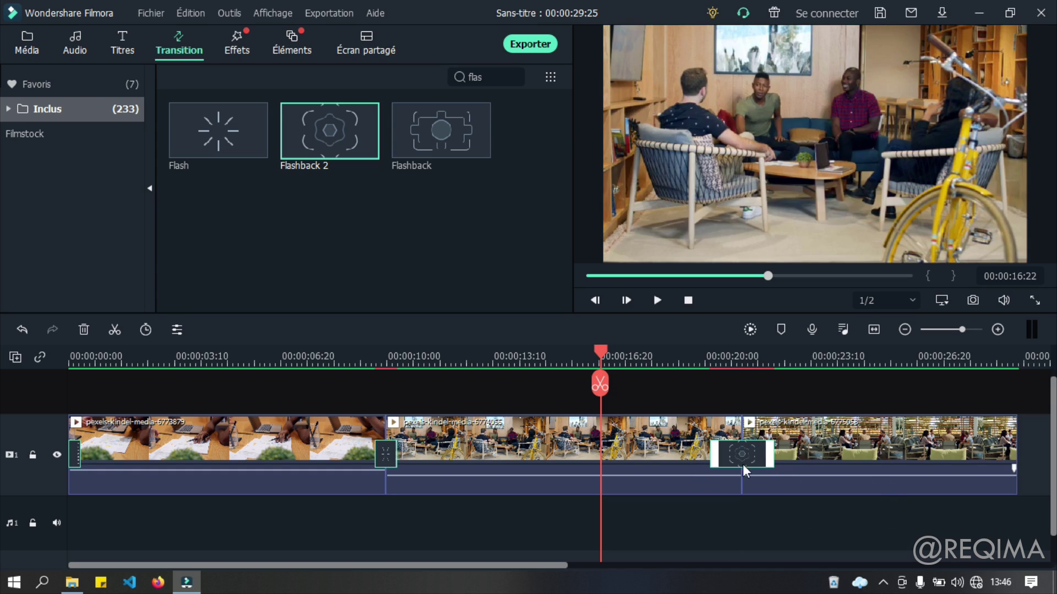
left_click_drag(774, 456, 754, 456)
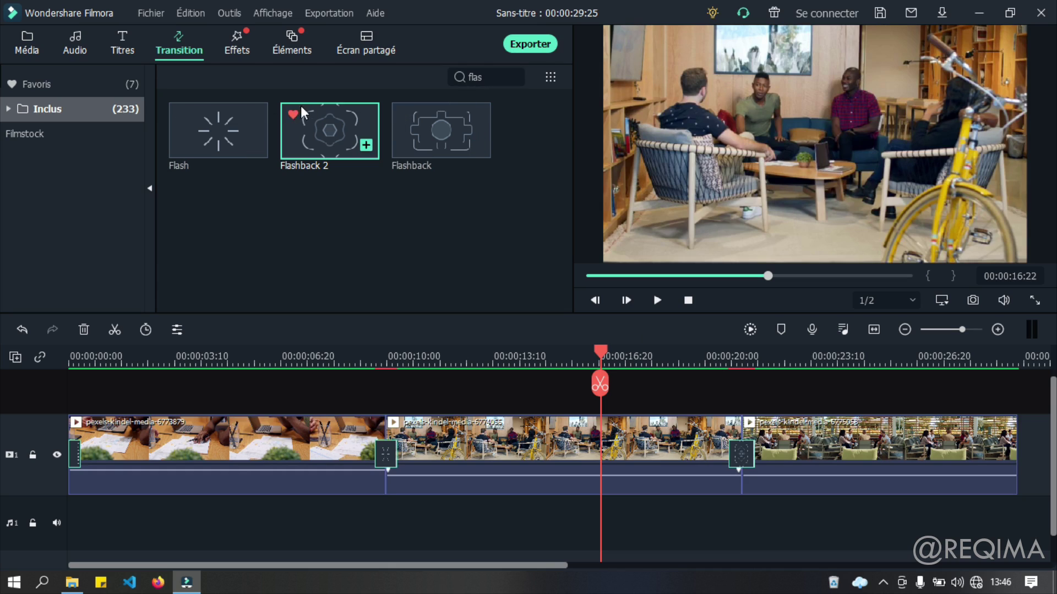
Search the transition library for "dis" and add the Disparition transition at the end of the third clip
double_click(478, 77)
type("dis")
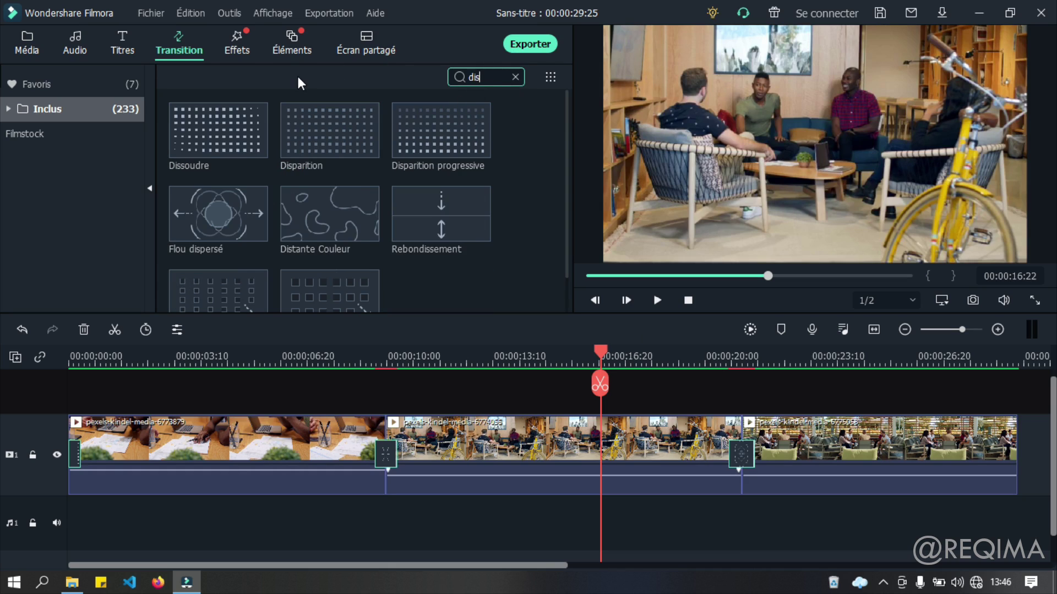
left_click_drag(321, 136, 1002, 490)
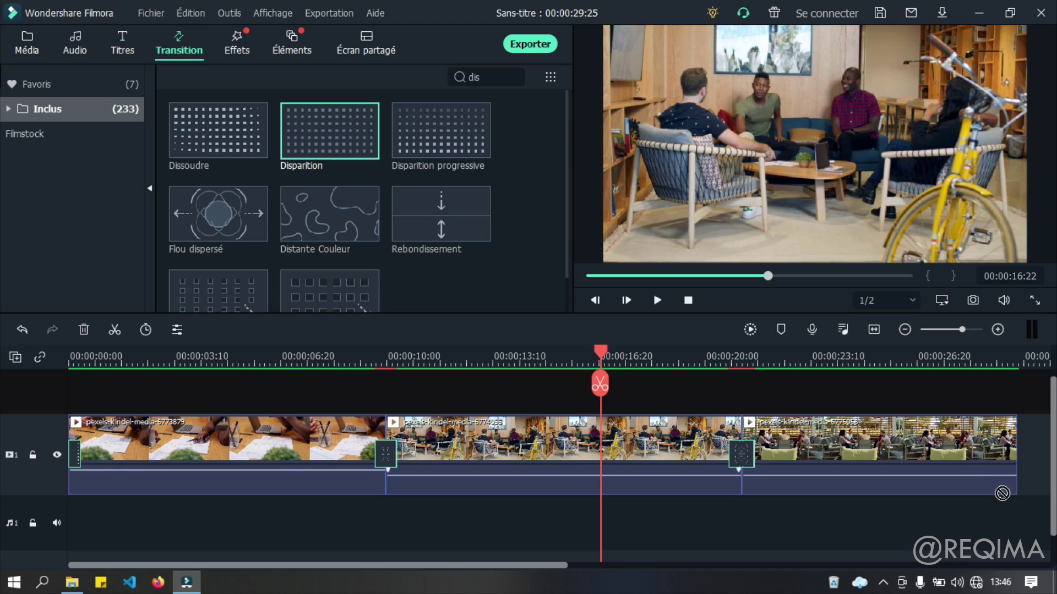
left_click_drag(979, 450, 977, 452)
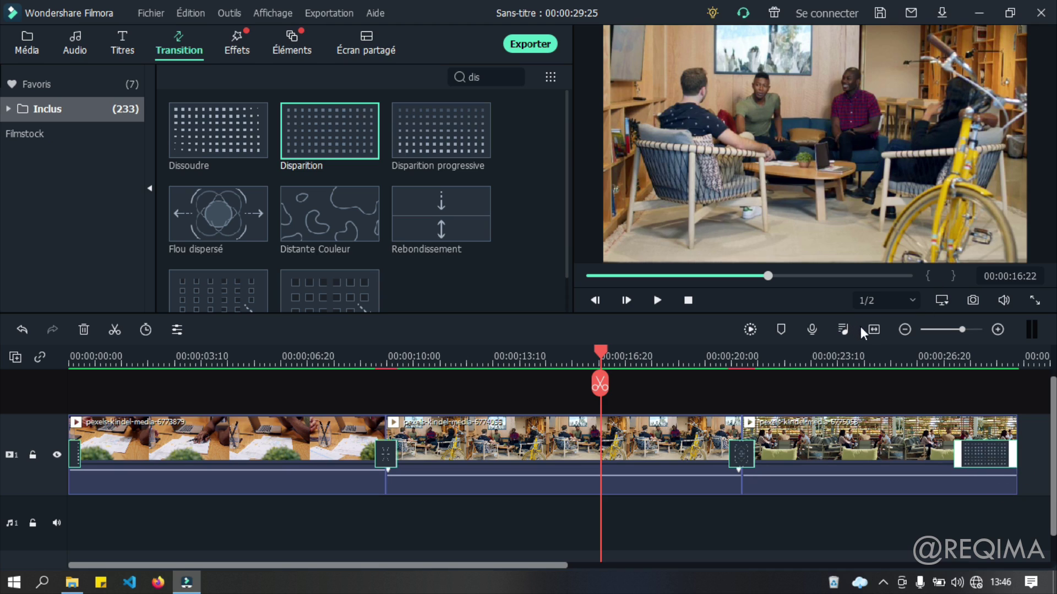
left_click(875, 329)
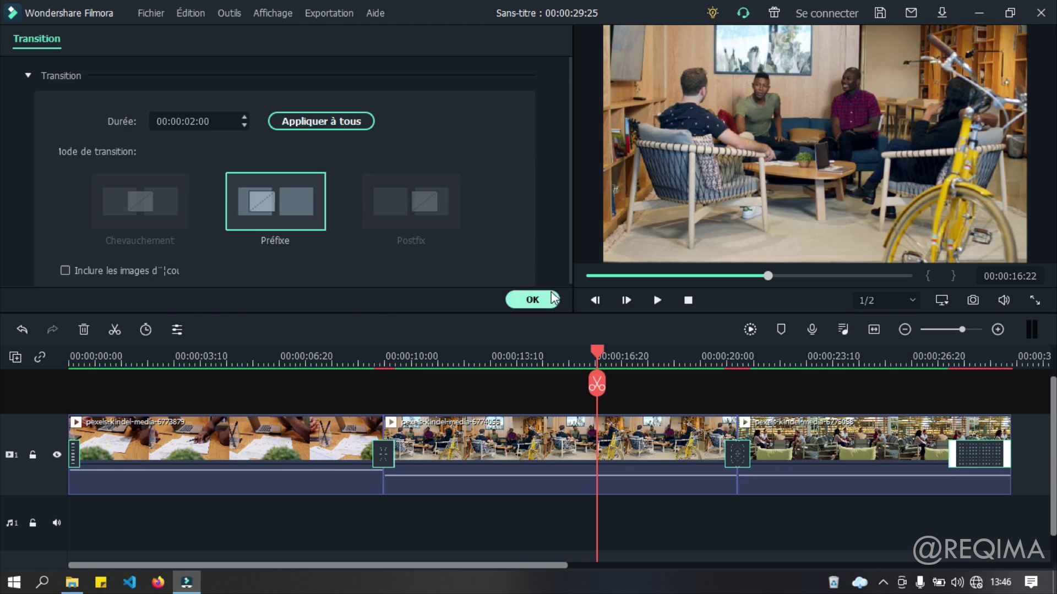
left_click(532, 299)
left_click(27, 43)
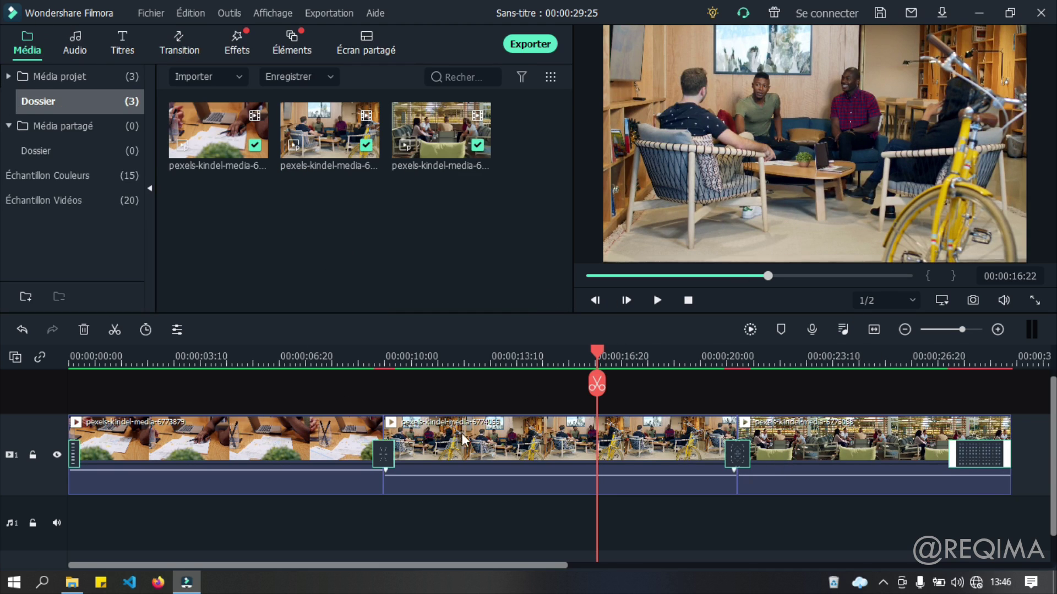
Shorten the Disparition transition at the end of the third clip
scroll(465, 438, "down", 2)
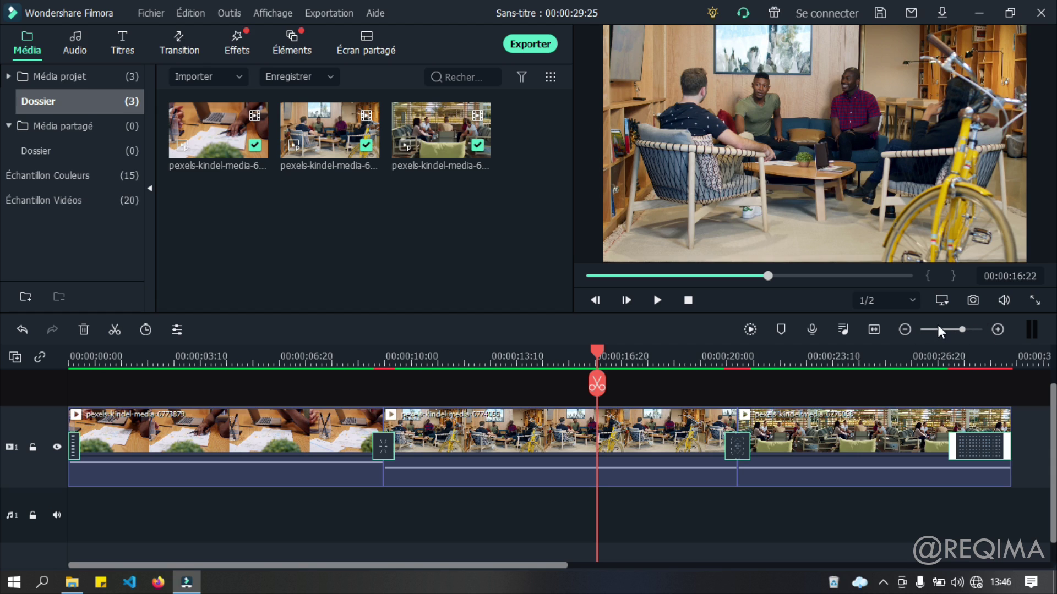
mouse_move(961, 329)
left_mouse_down()
mouse_move(985, 330)
mouse_move(936, 329)
mouse_move(984, 330)
mouse_move(936, 329)
mouse_move(964, 329)
left_mouse_up()
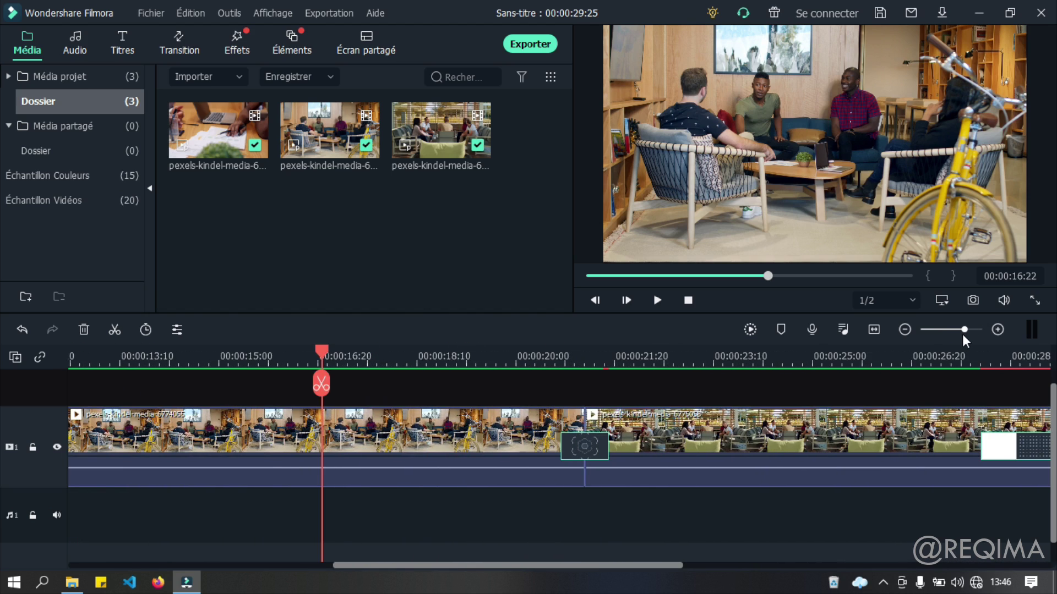
left_click(877, 329)
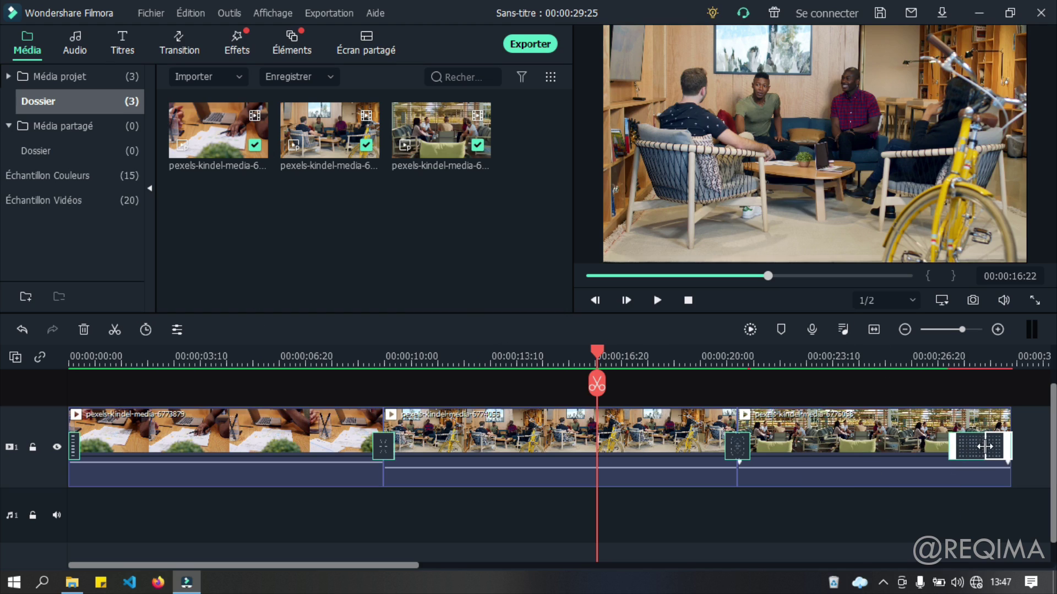
Return the playhead to the start of the timeline and render the preview
left_click_drag(604, 357, 11, 355)
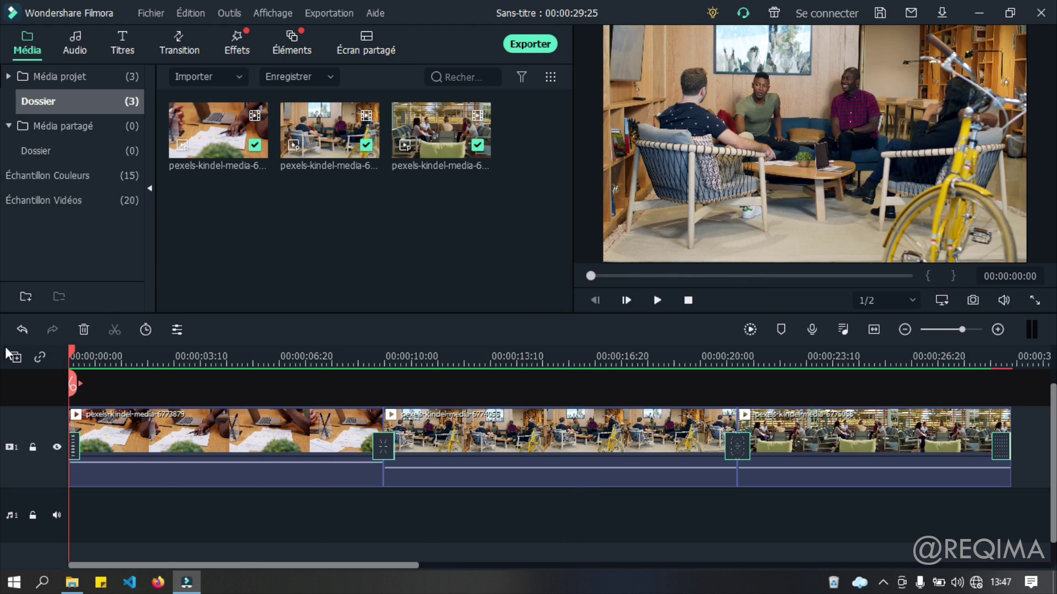
scroll(915, 398, "down", 1)
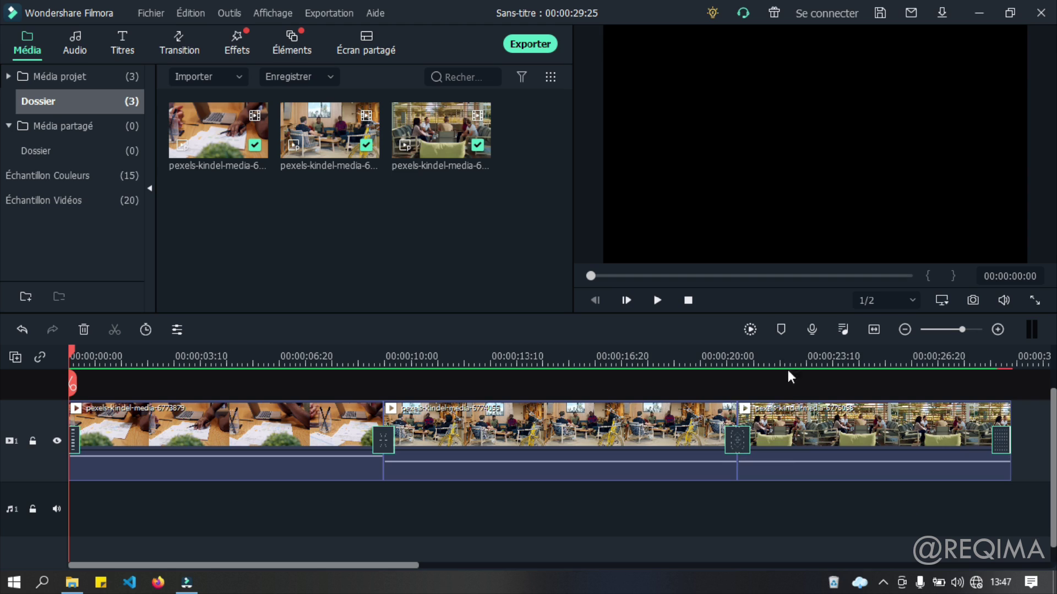
left_click(746, 327)
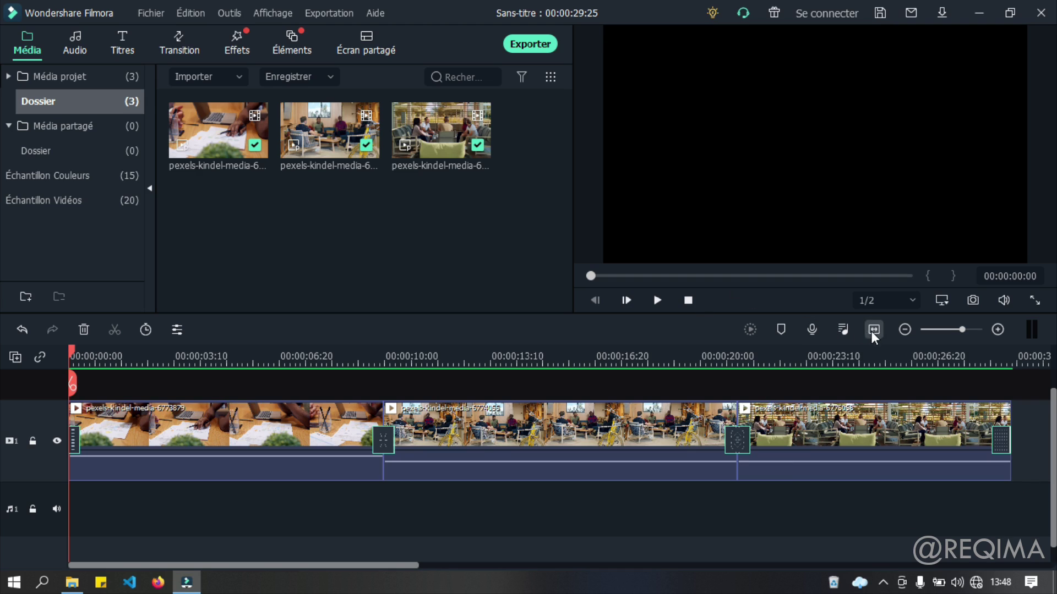
Play the rendered timeline, skip ahead to check the closing transition, and return the playhead to the start
left_click(658, 301)
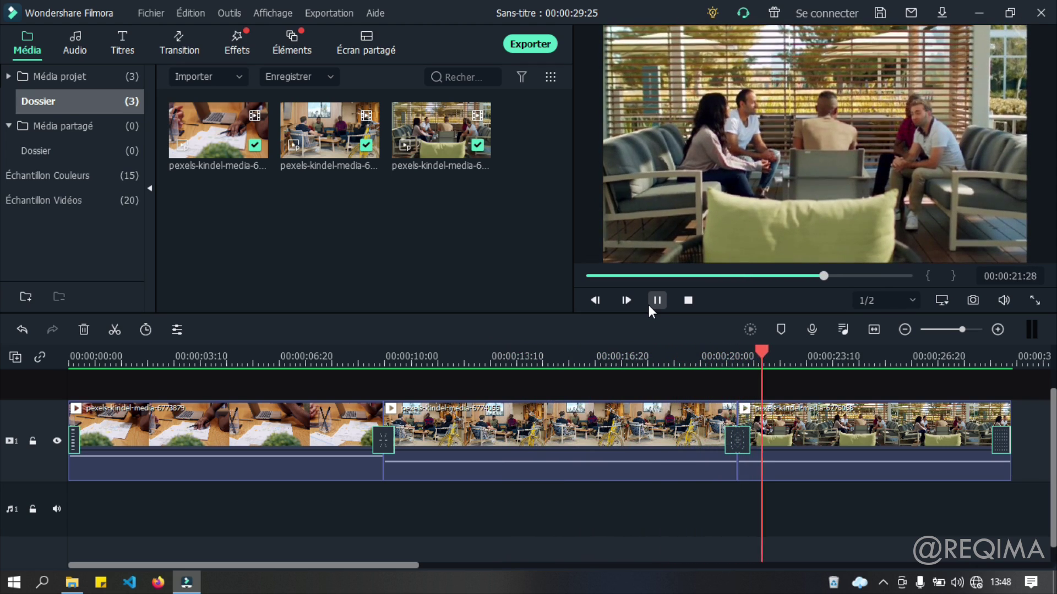
left_click(967, 358)
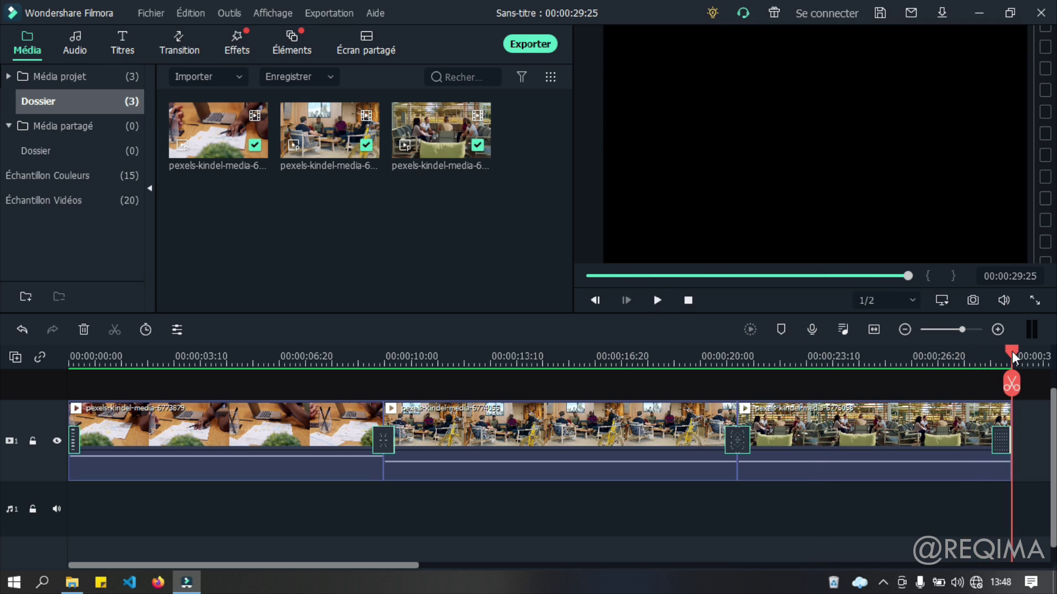
left_click_drag(1011, 353, 19, 331)
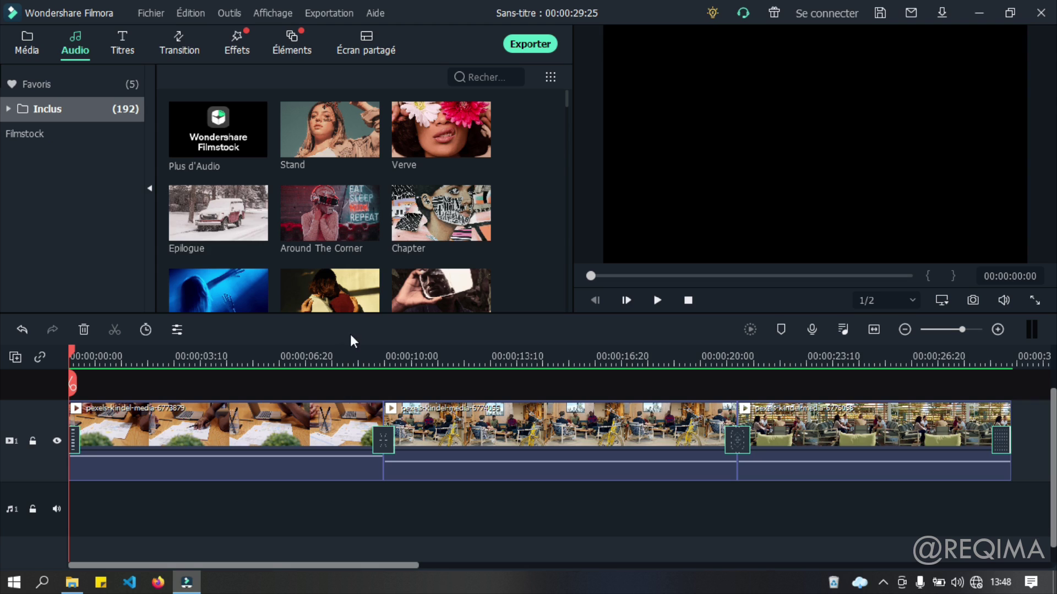
Add the favourite music track "A-GROUP - Verve" to the first audio track and fit the whole timeline in view
left_click(60, 88)
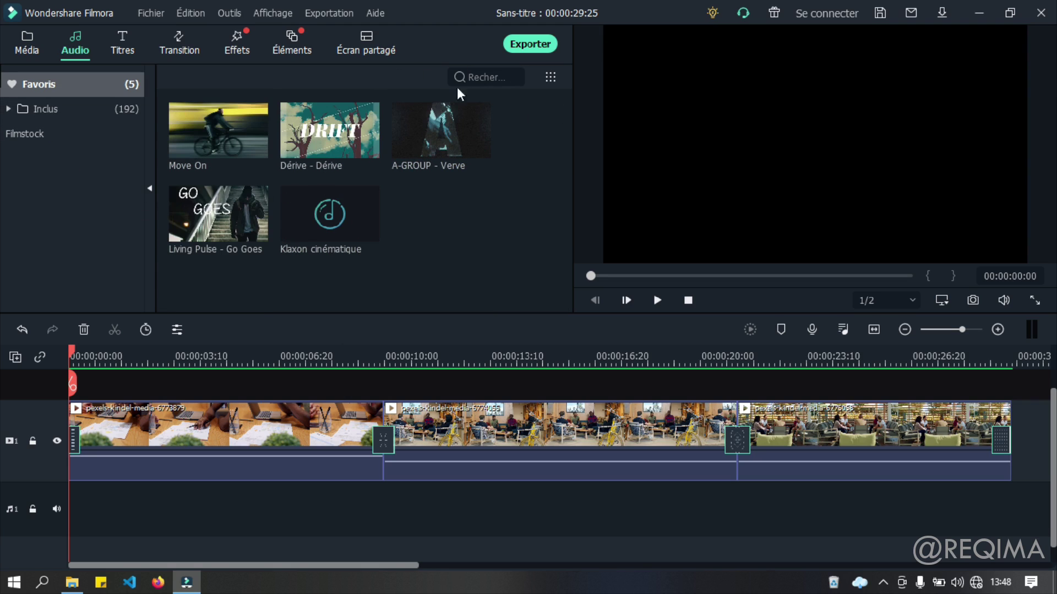
left_click_drag(427, 161, 35, 491)
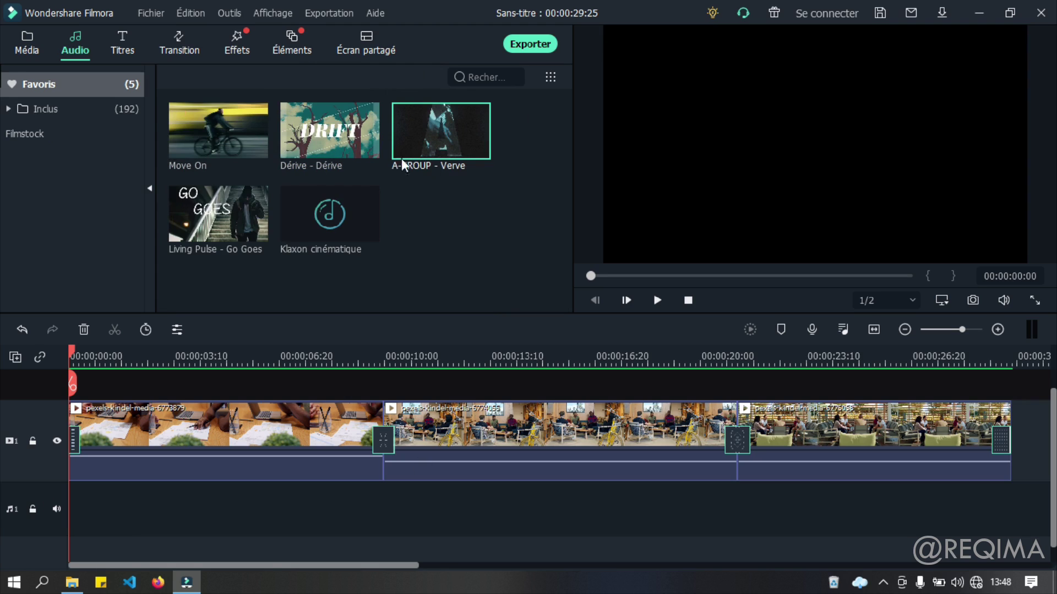
left_click_drag(423, 151, 28, 516)
scroll(489, 372, "down", 1)
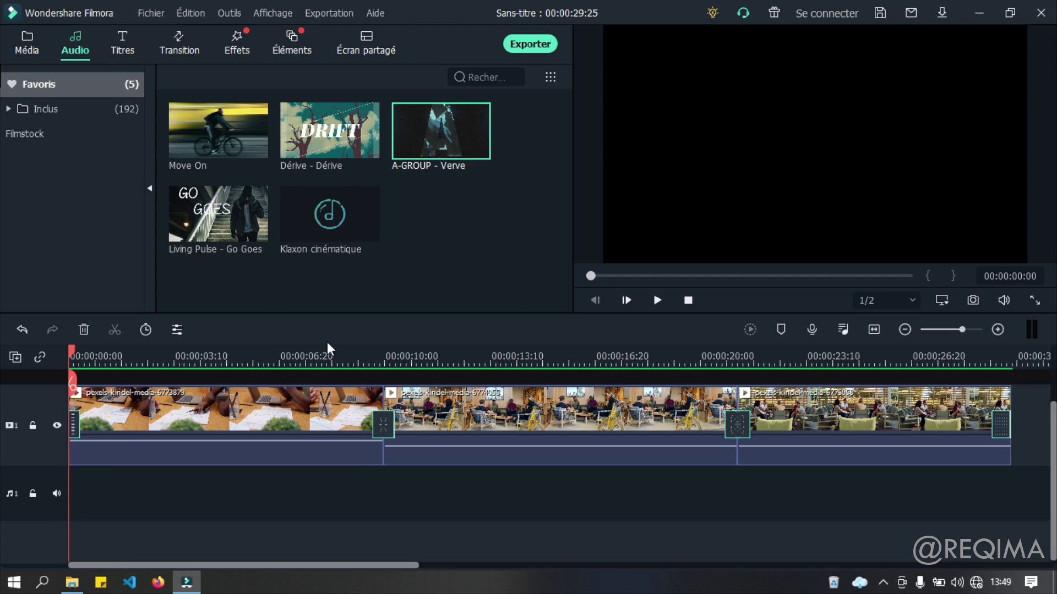
left_click(476, 146)
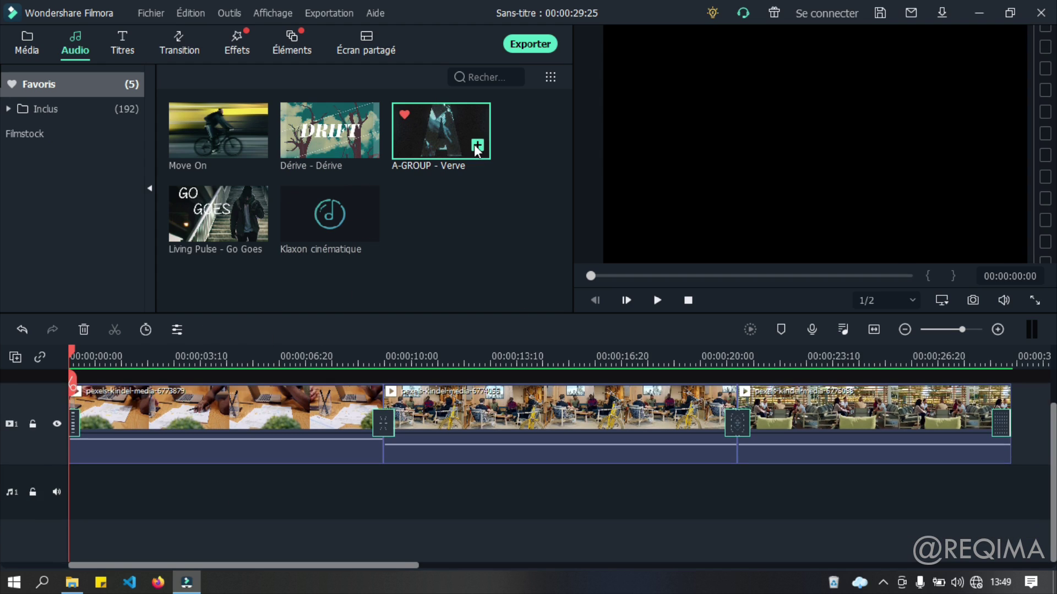
left_click(874, 329)
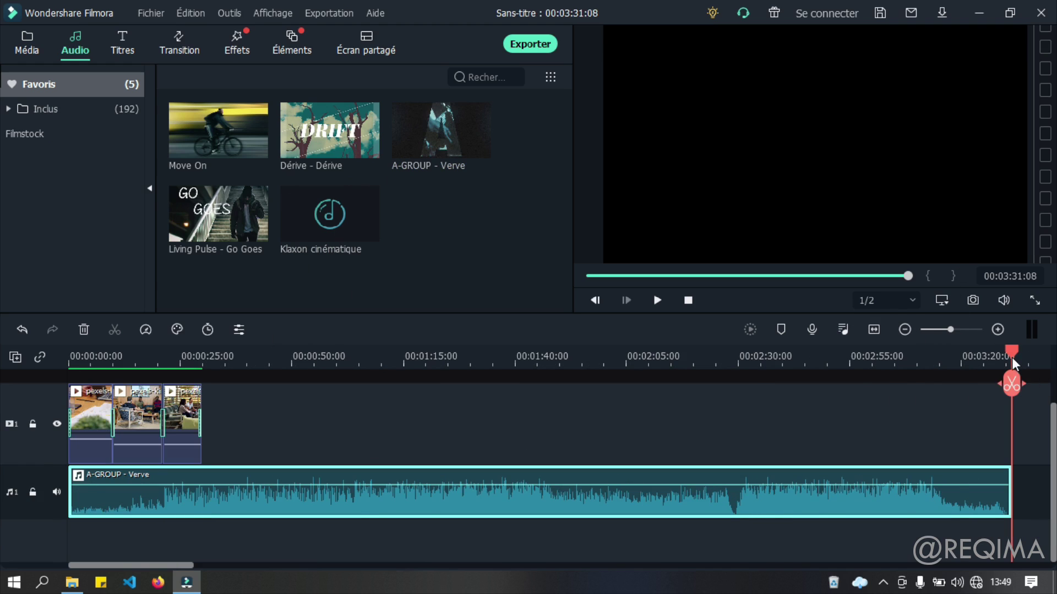
Split the music track where the video ends, at 00:00:29:28, and delete the part after the cut
left_click_drag(1011, 355, 2, 353)
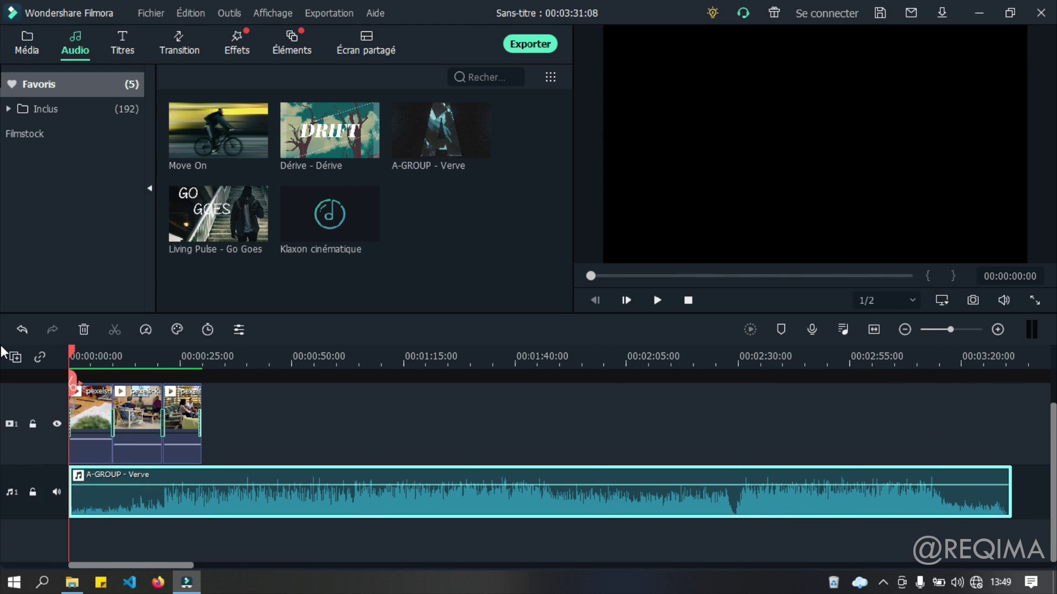
left_click(223, 412)
left_click(285, 506)
left_click_drag(196, 355, 202, 352)
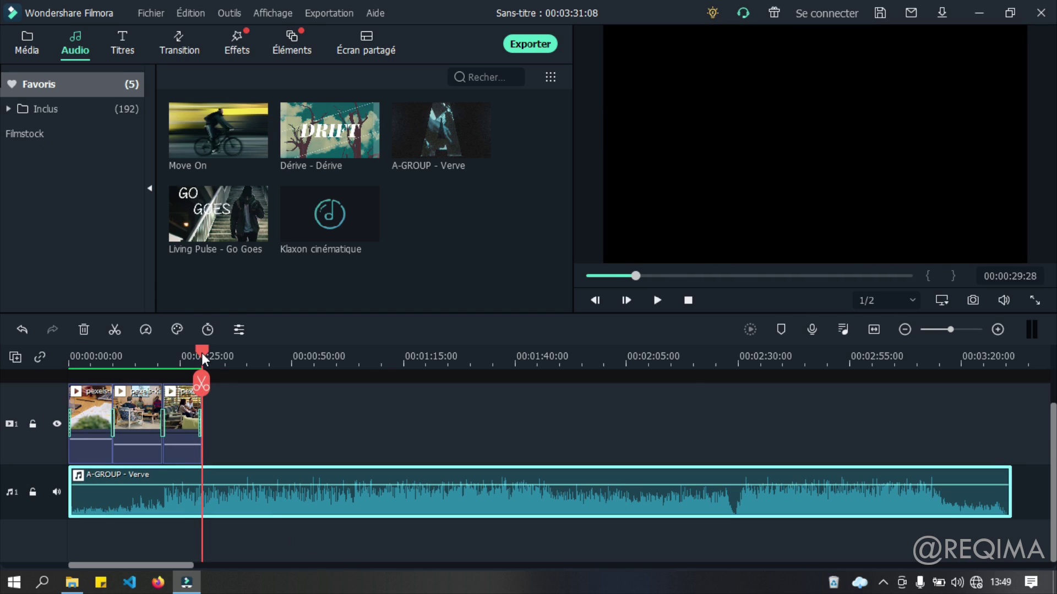
left_click(201, 383)
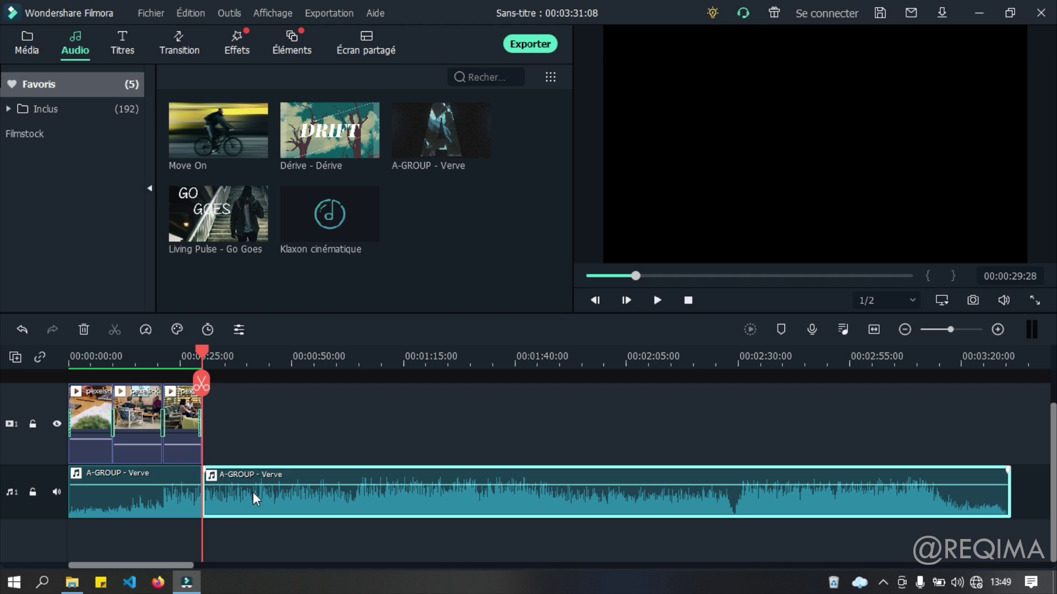
key("Delete")
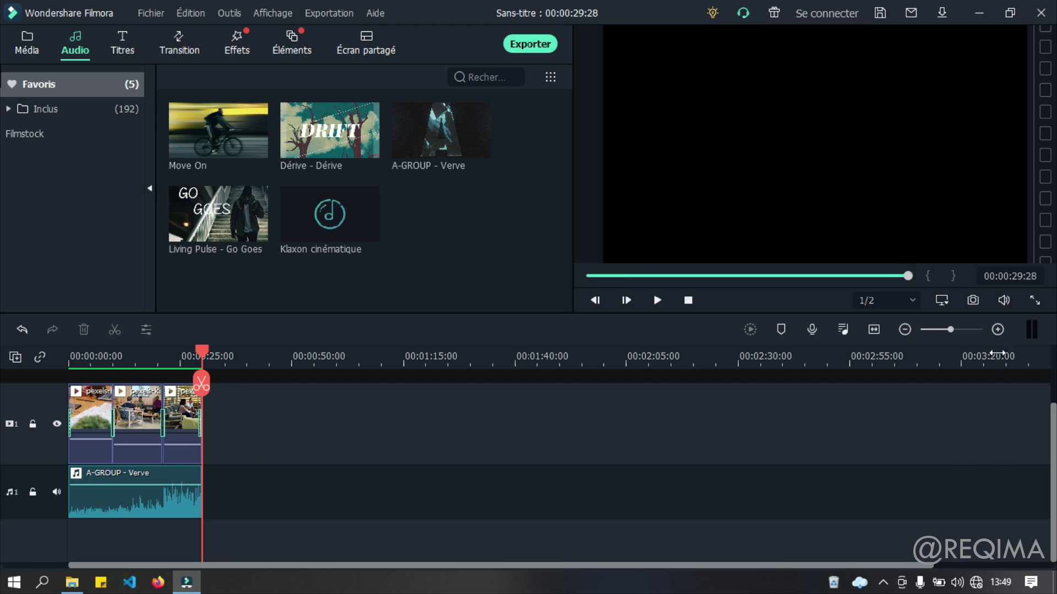
Fit the timeline in view and play the opening seconds from the start to hear the music with the video
left_click(876, 329)
left_click(970, 357)
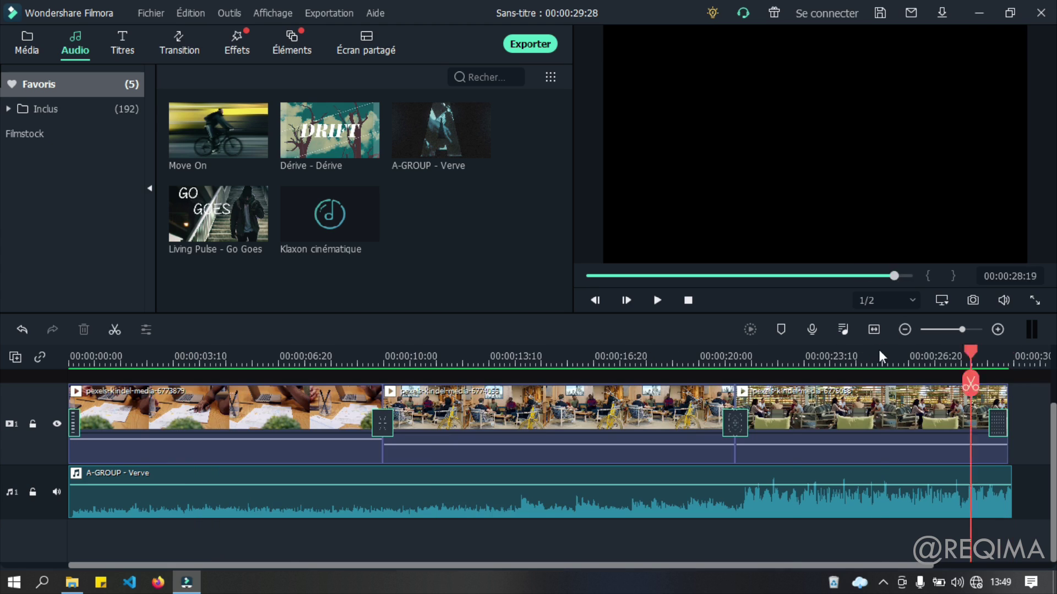
left_click_drag(879, 354, 69, 356)
key("space")
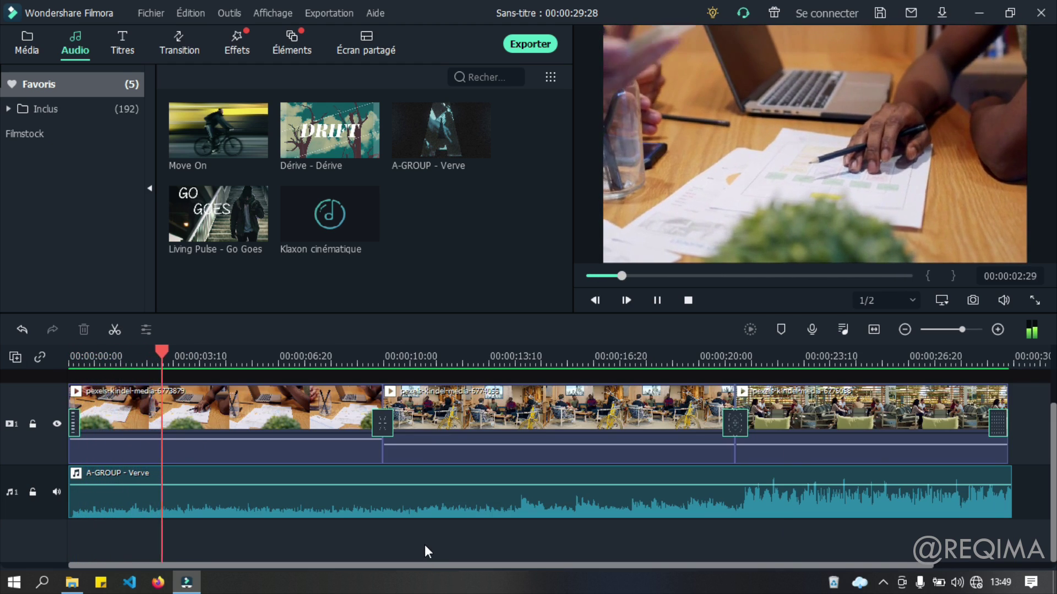
key("space")
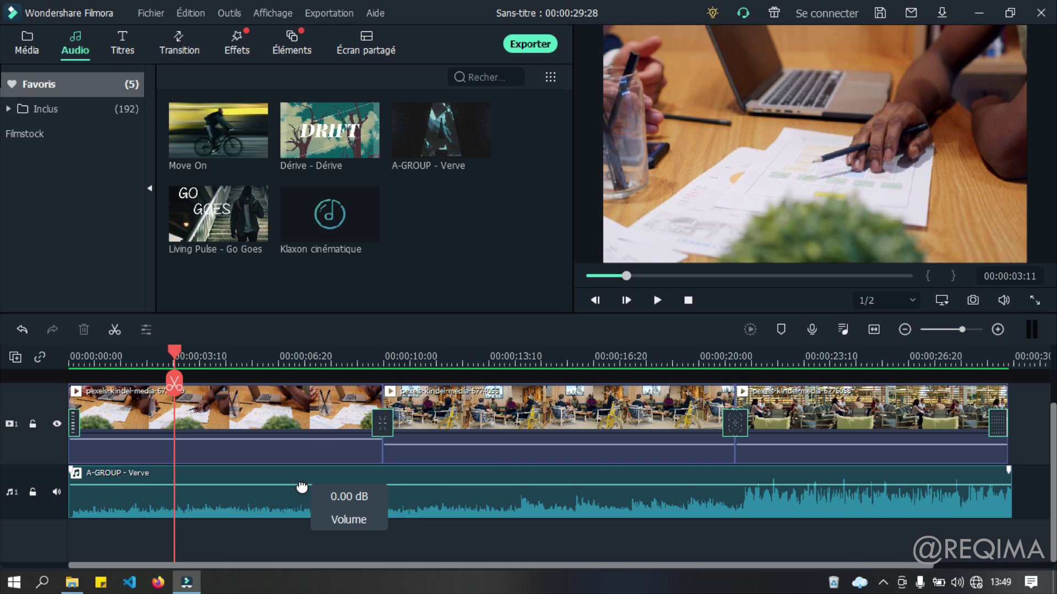
Lower the music clip's volume to -31.29 dB and replay the opening from the start to check the level
left_click_drag(301, 487, 312, 505)
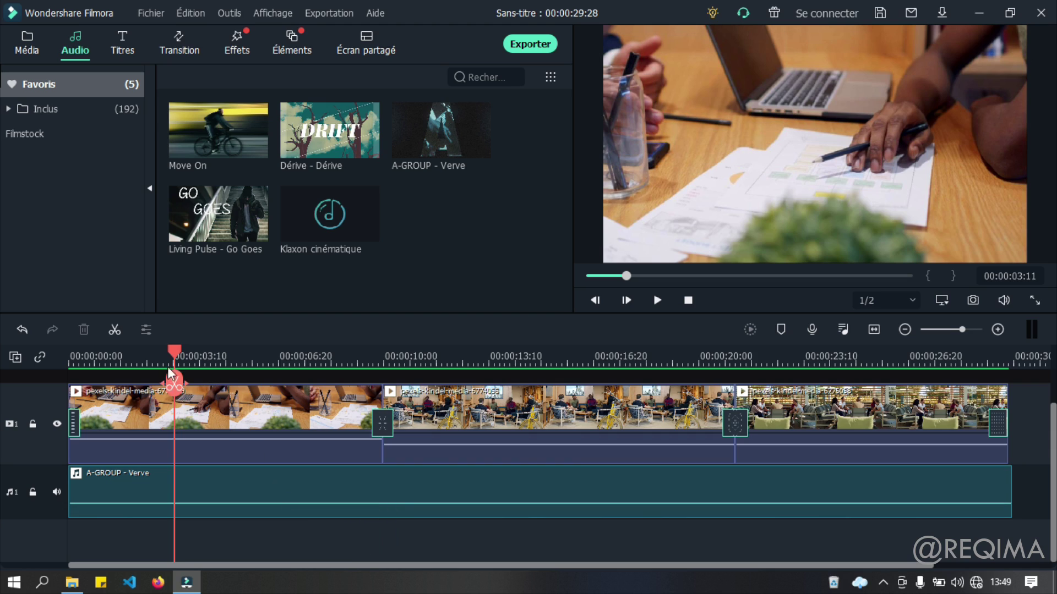
left_click_drag(167, 366, 52, 342)
left_click(657, 301)
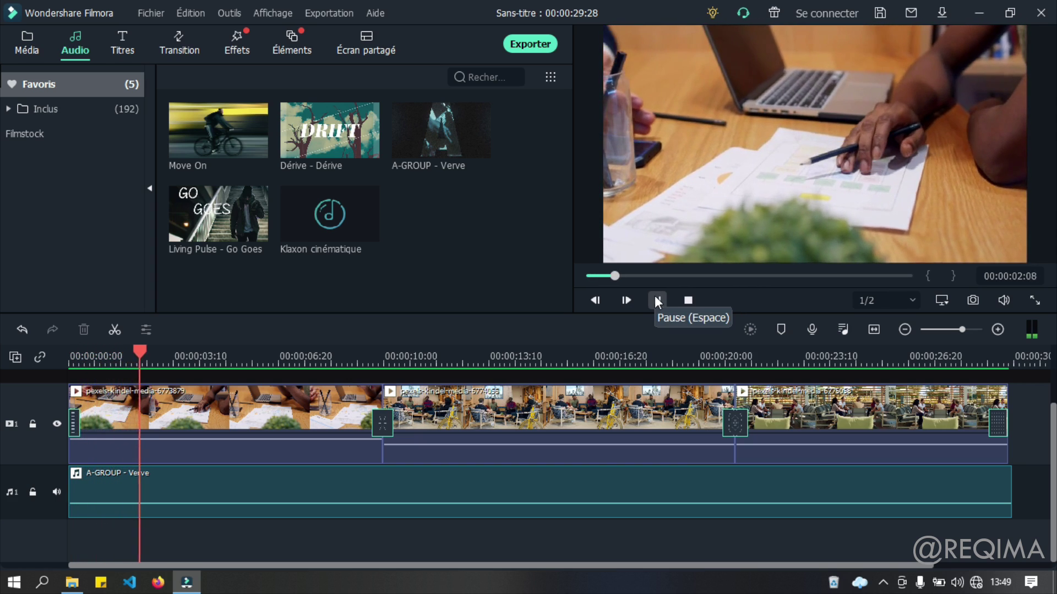
left_click(657, 301)
mouse_move(213, 501)
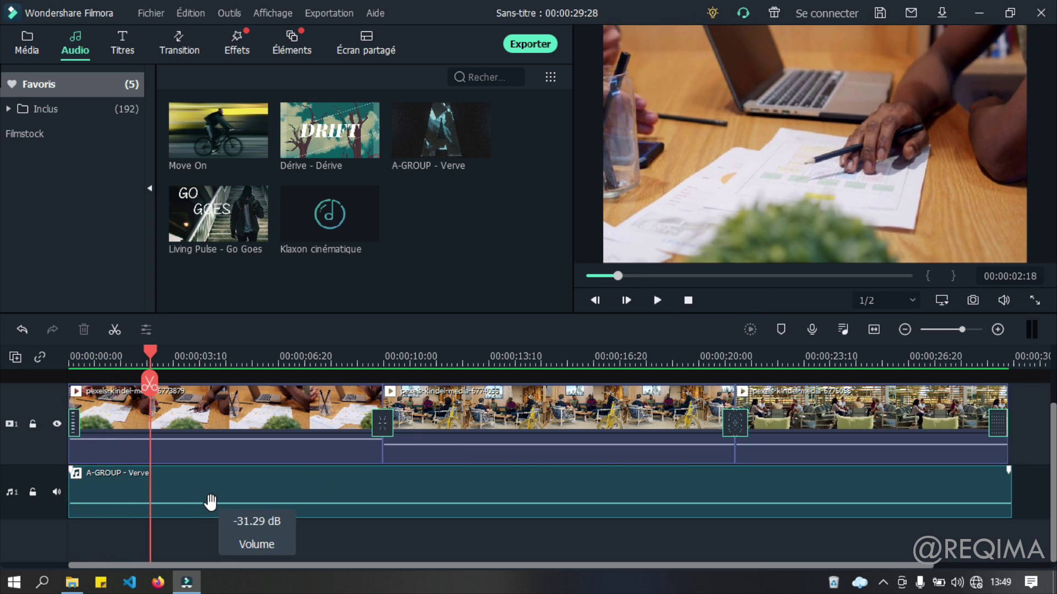
Lower the music clip's volume to about -42 dB in its audio settings and replay the opening from the start to check the level
double_click(395, 485)
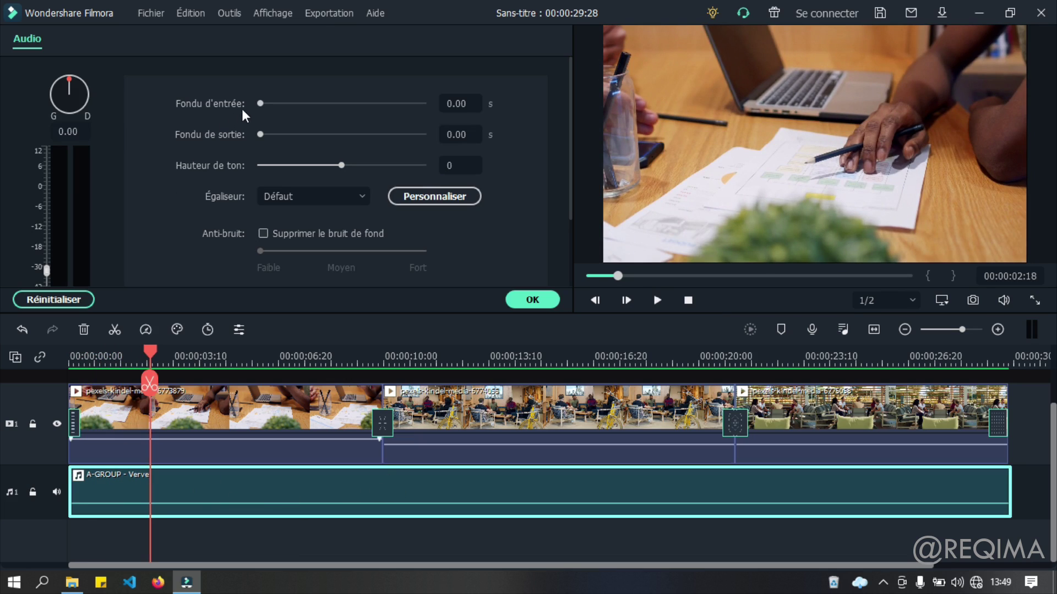
scroll(309, 177, "down", 1)
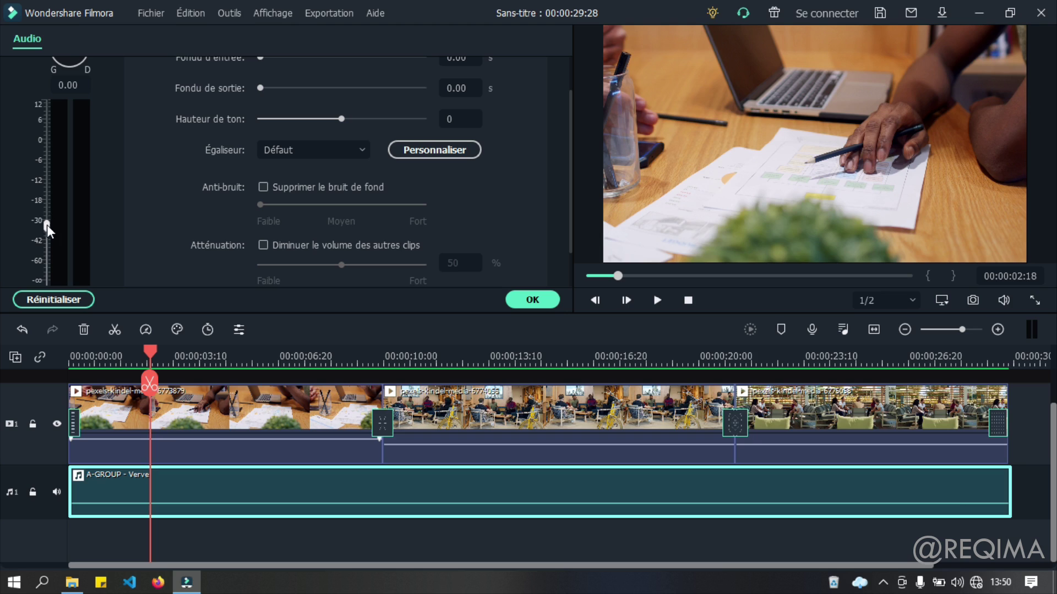
mouse_move(47, 225)
left_mouse_down()
mouse_move(45, 81)
mouse_move(55, 237)
left_mouse_up()
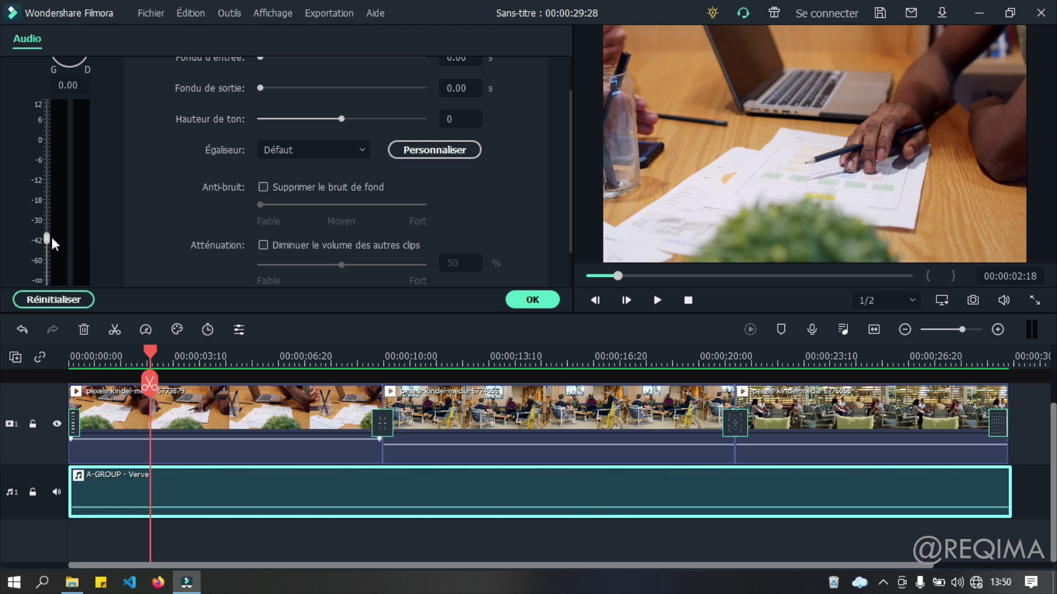
scroll(50, 234, "up", 1)
left_click_drag(149, 353, 2, 361)
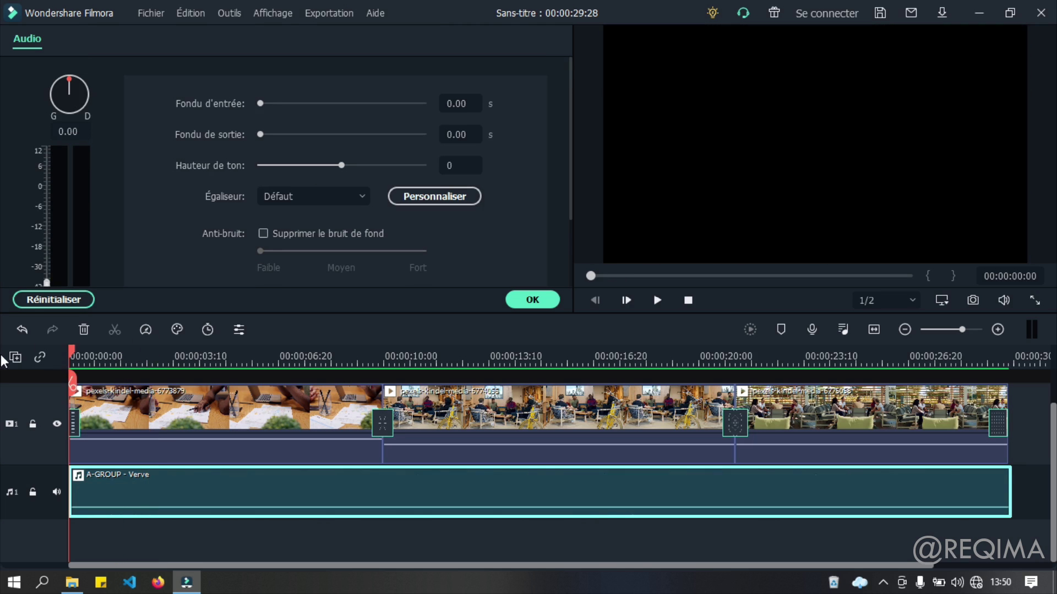
key("space")
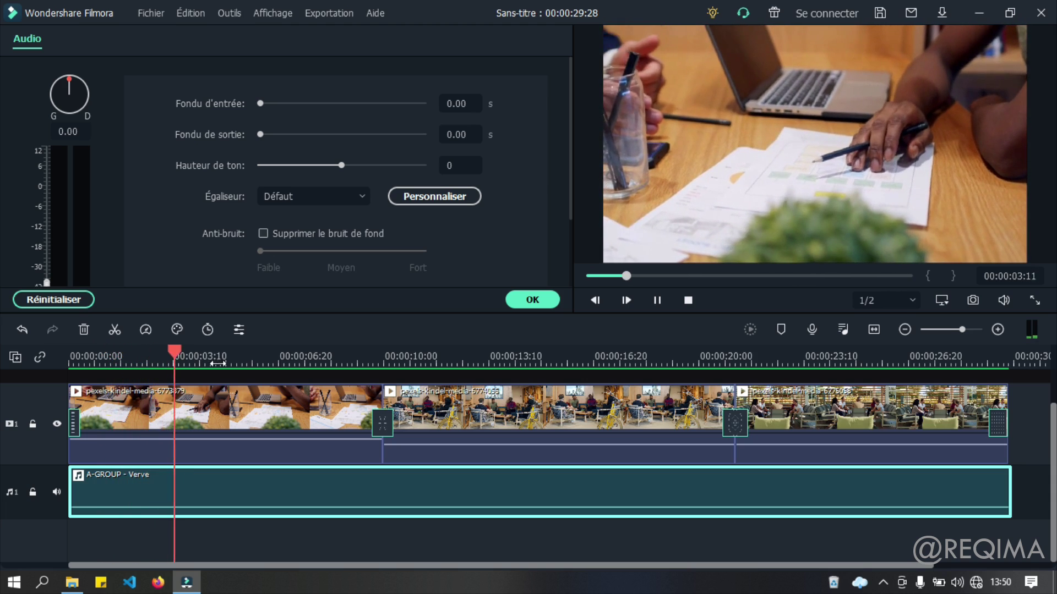
left_click_drag(183, 361, 15, 372)
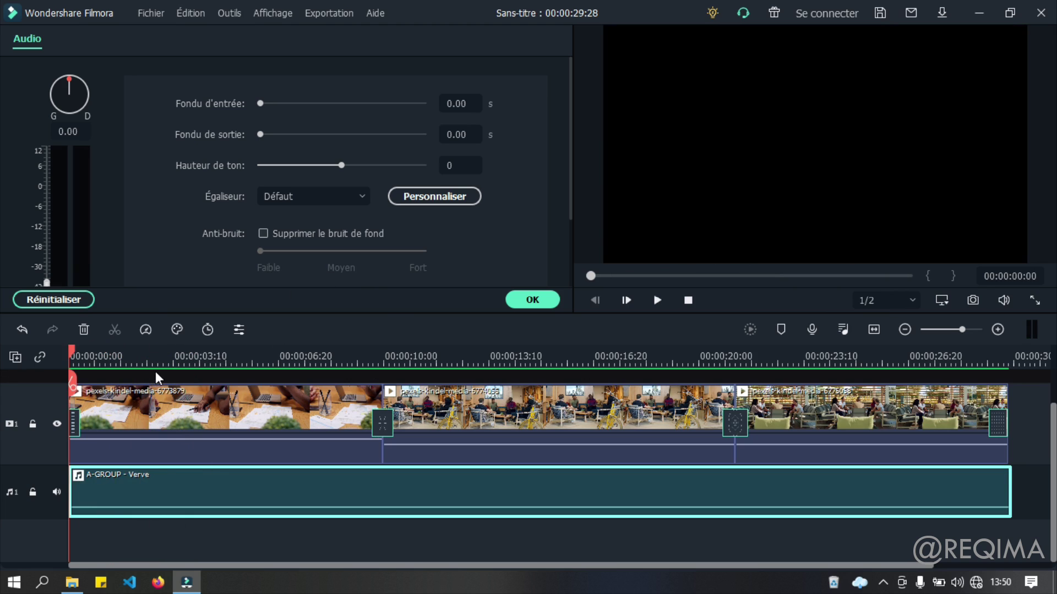
key("space")
key("space")
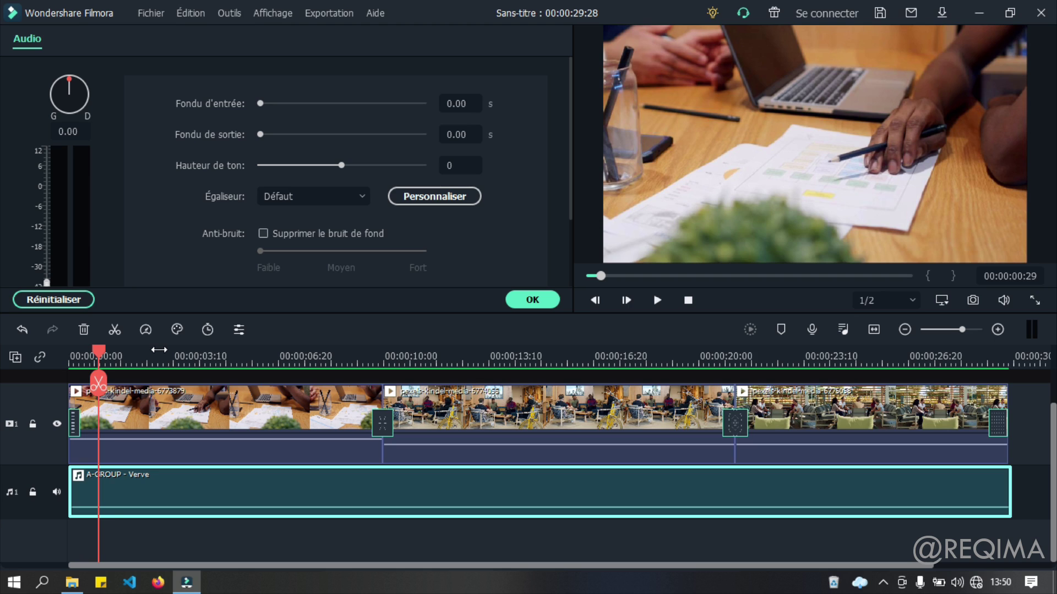
key("space")
key("space")
left_click(541, 303)
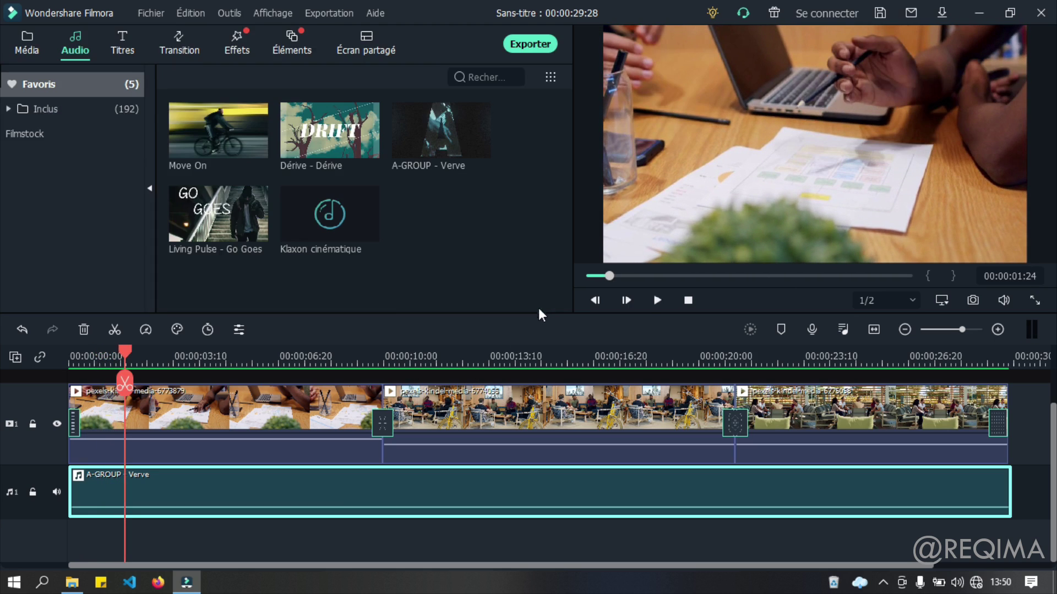
Fine-tune the music clip's volume and give the clip a 7.50 s fade-in and a fade-out of about 7 s
mouse_move(280, 502)
left_mouse_down()
mouse_move(286, 464)
mouse_move(278, 510)
left_mouse_up()
left_click_drag(126, 357, 5, 358)
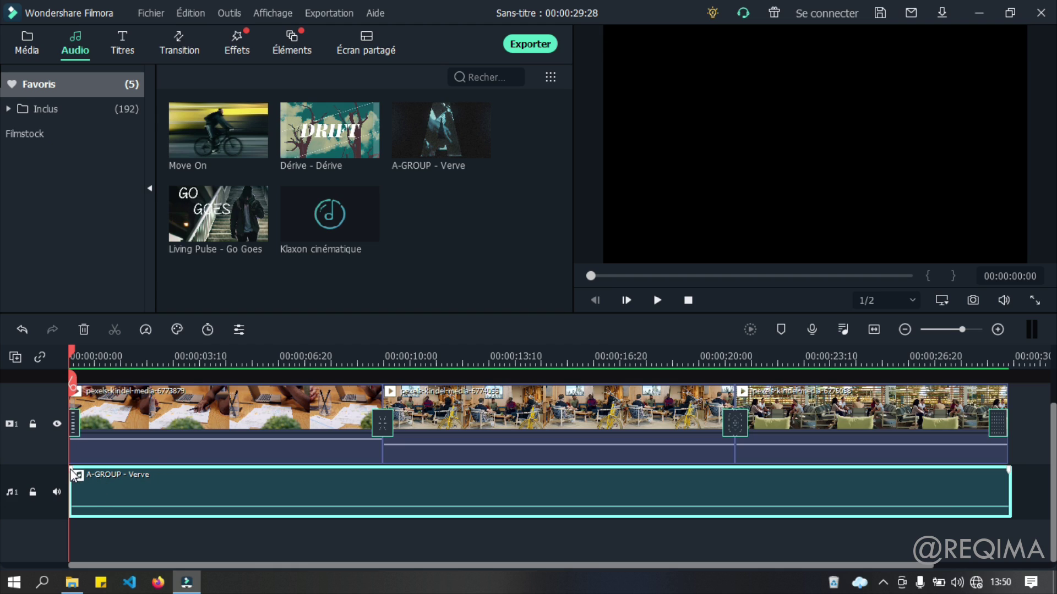
mouse_move(71, 474)
left_mouse_down()
mouse_move(88, 467)
mouse_move(72, 467)
left_mouse_up()
double_click(183, 481)
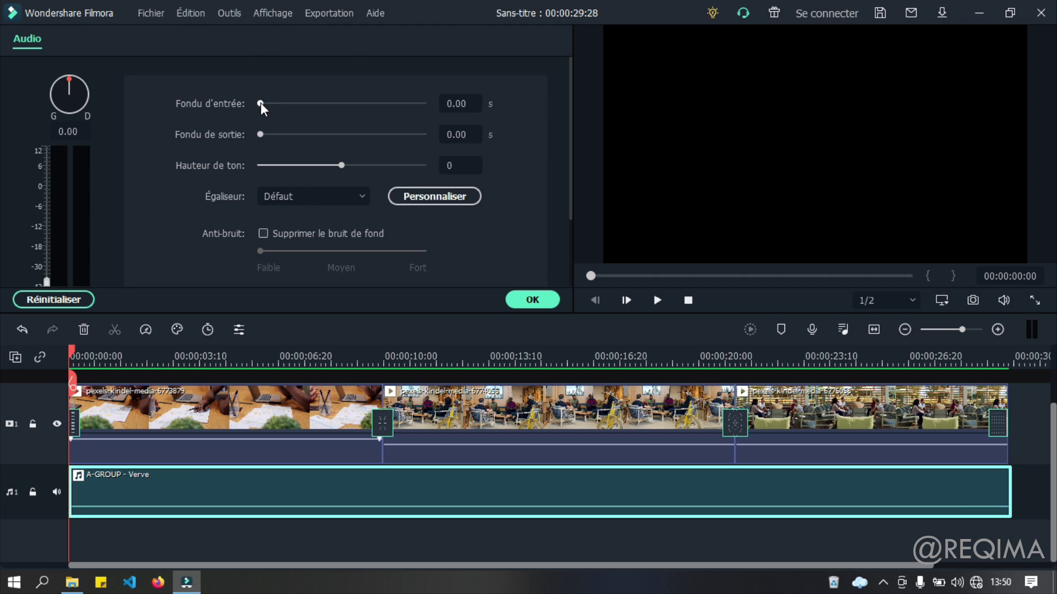
left_click_drag(259, 104, 301, 102)
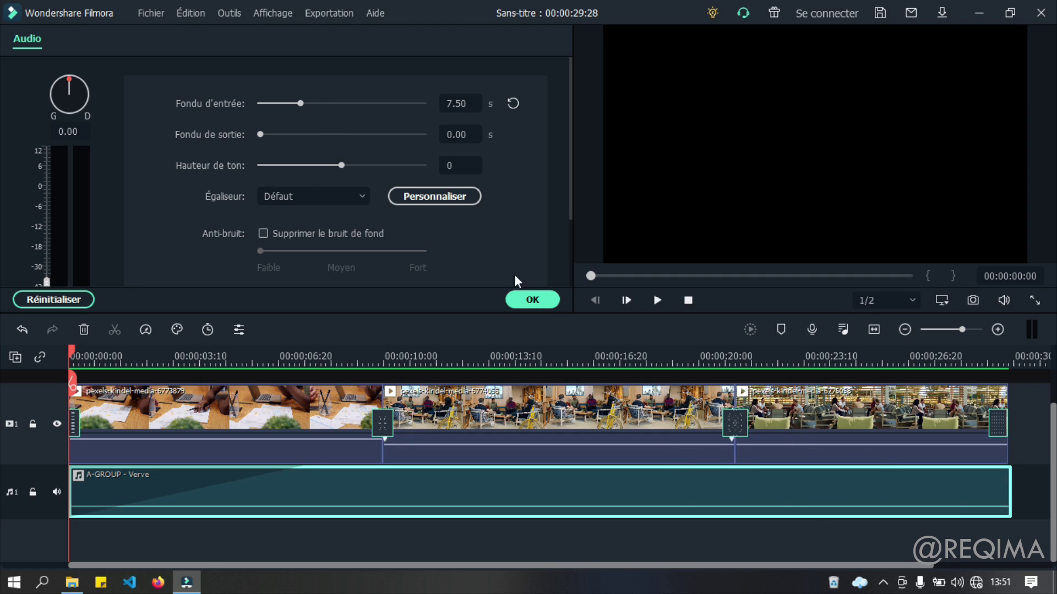
left_click_drag(260, 134, 301, 134)
left_click(520, 299)
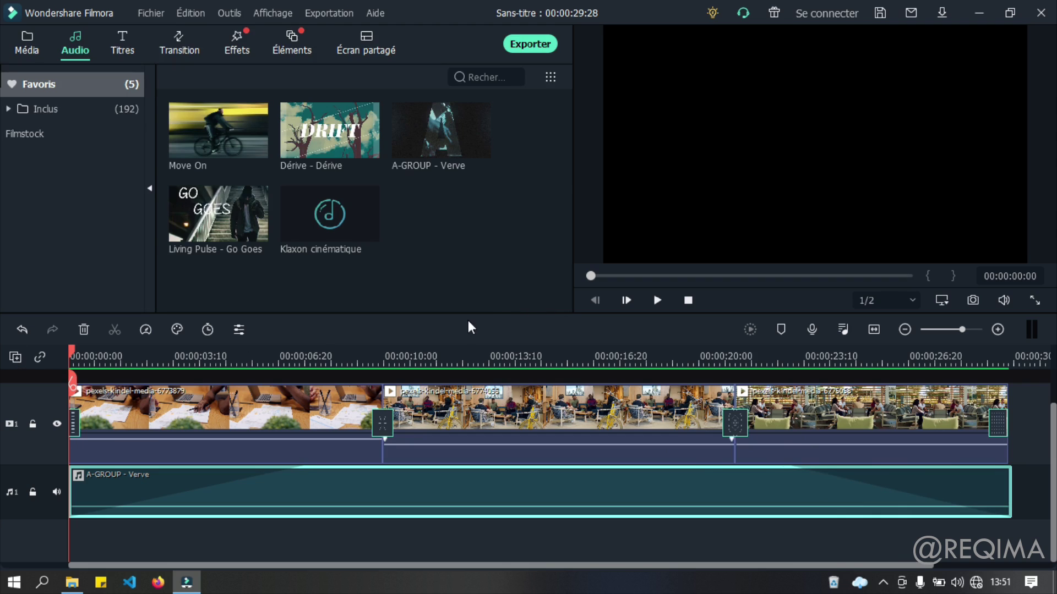
Play the timeline from the start and through the last clip to hear both music fades, then return to the start
left_click(657, 300)
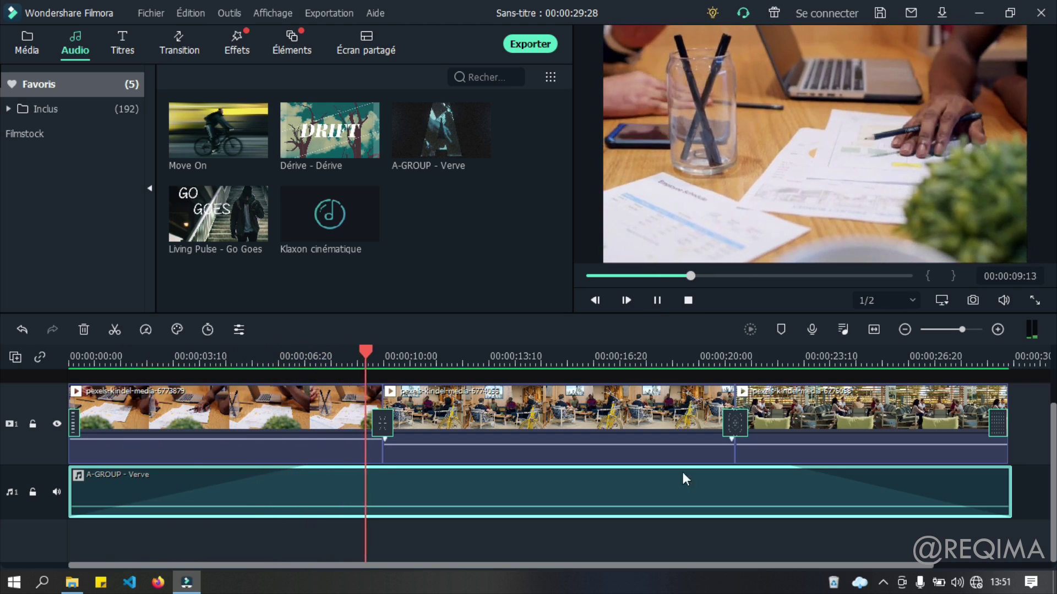
left_click(766, 353)
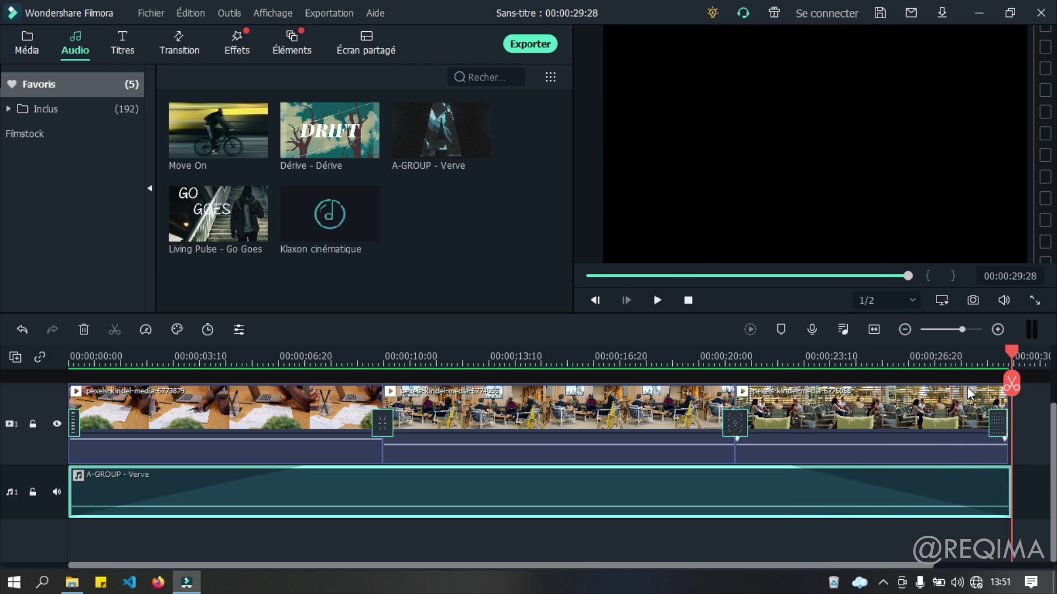
left_click_drag(1019, 378, 71, 378)
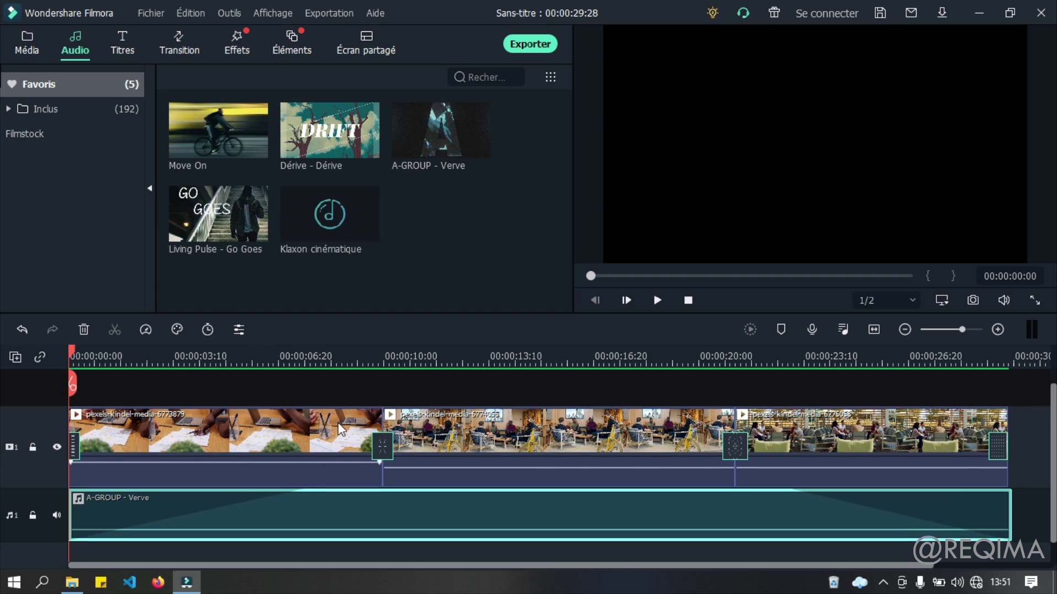
scroll(339, 424, "up", 1)
scroll(339, 421, "down", 1)
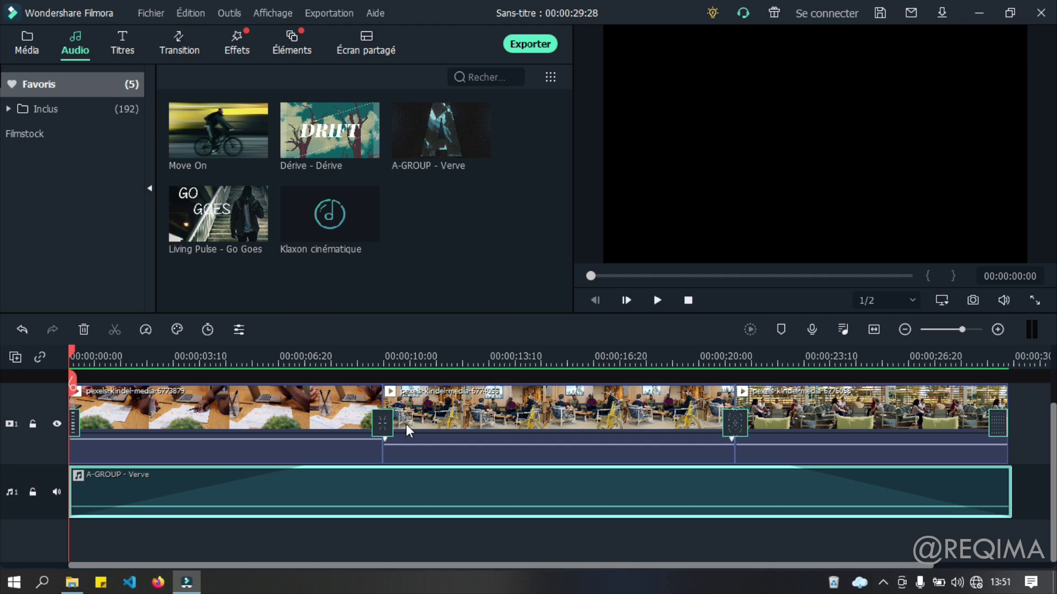
Export the video locally as an MP4 named "Ma vidéo" into the Vidéos folder
left_click(541, 42)
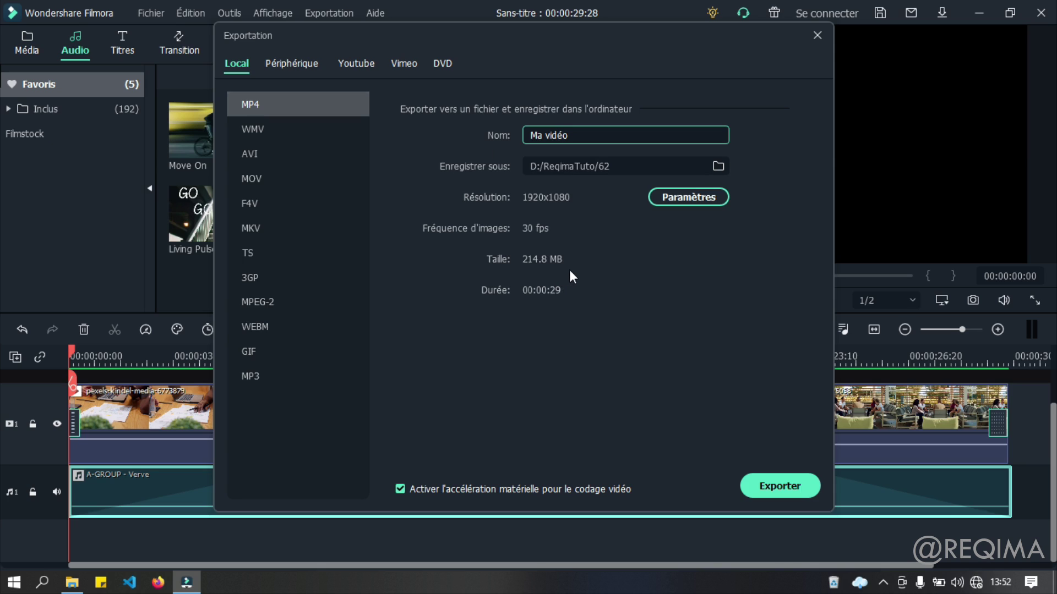
left_click(721, 164)
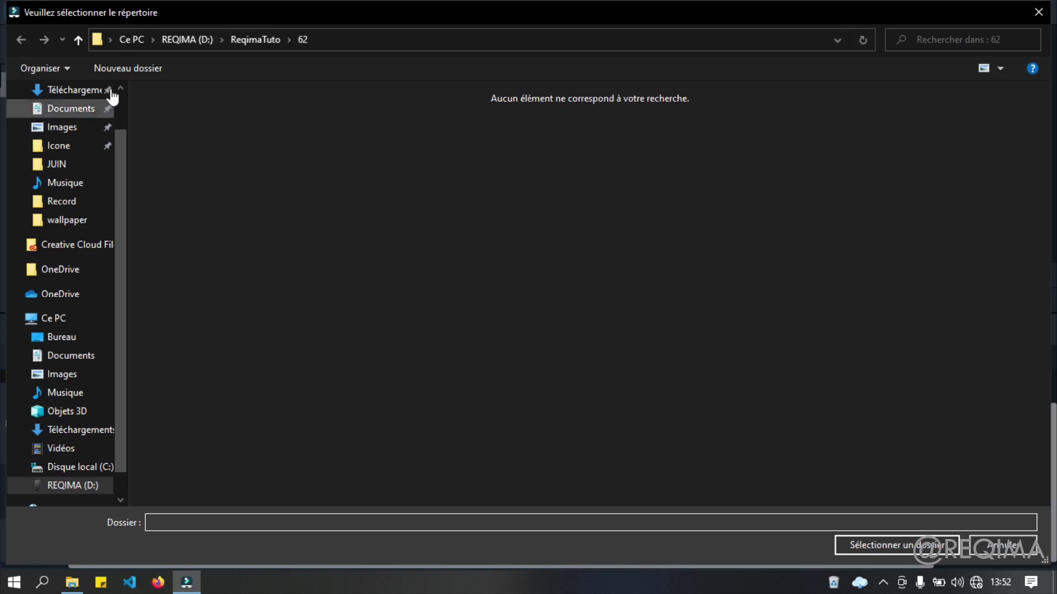
scroll(71, 165, "up", 1)
left_click(53, 367)
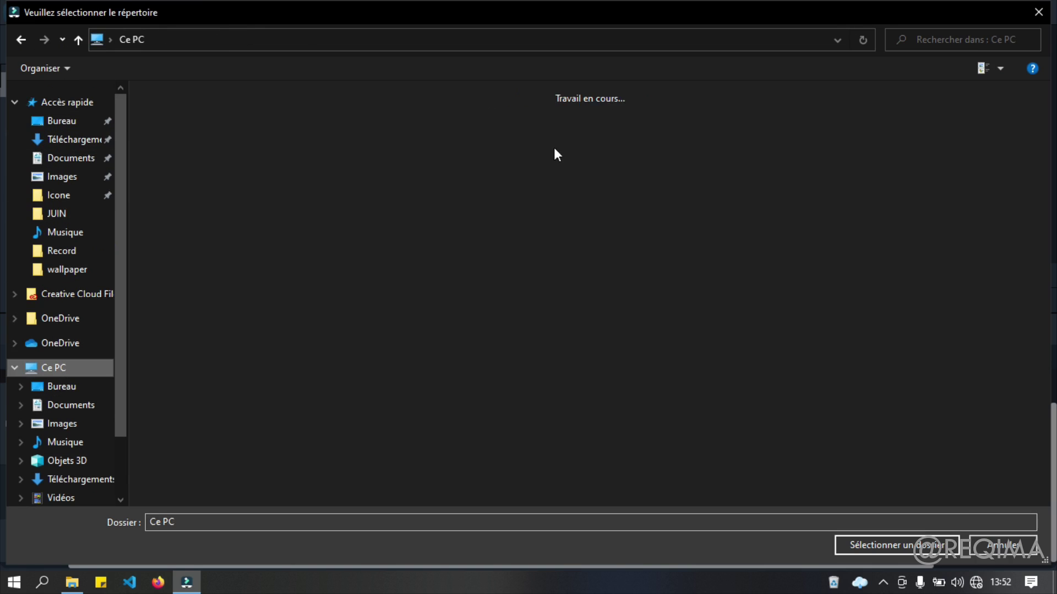
double_click(597, 166)
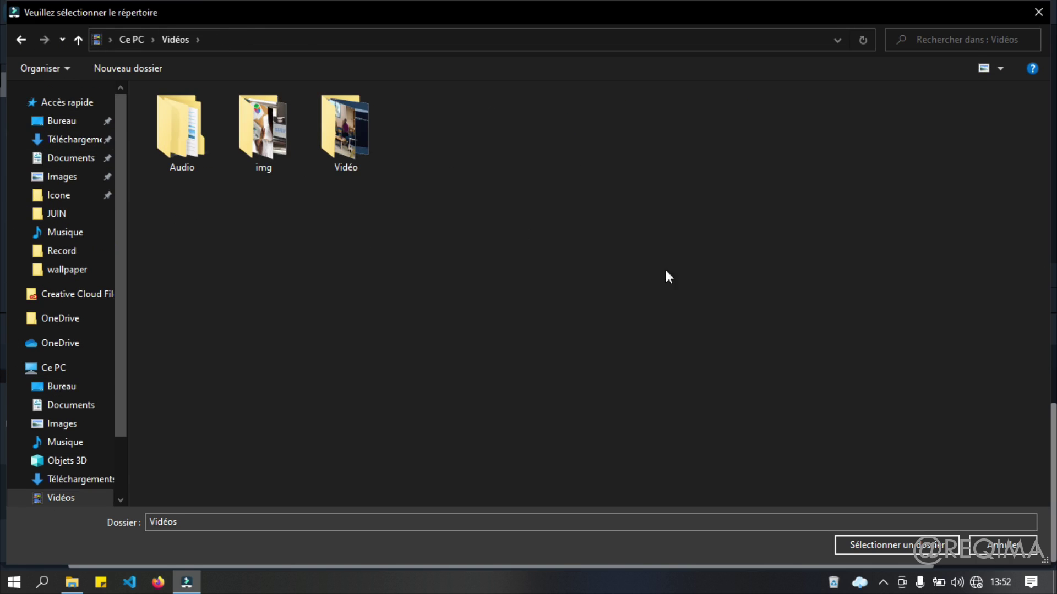
left_click(894, 544)
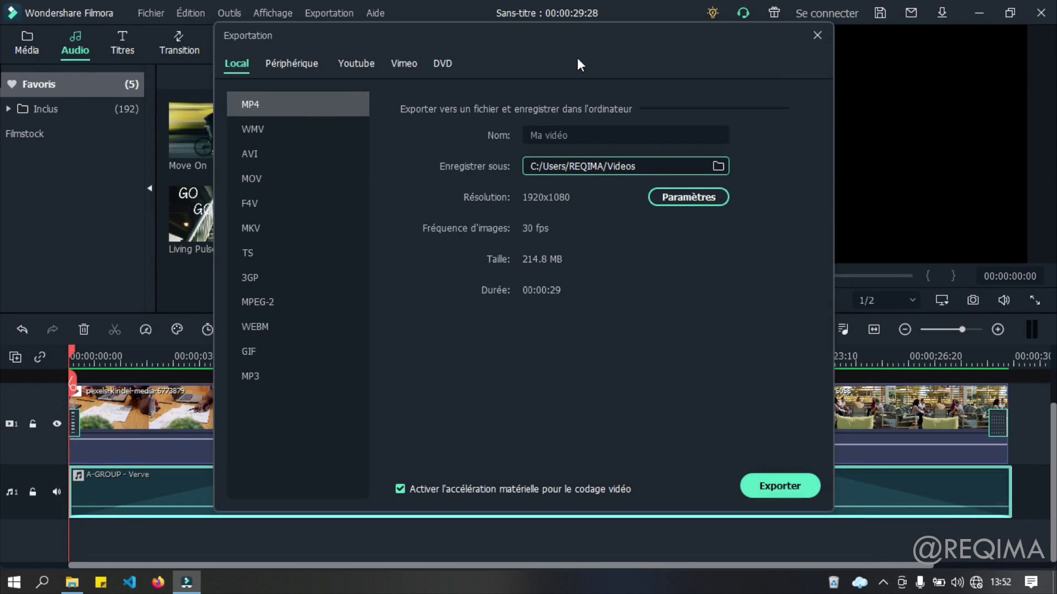
left_click(622, 135)
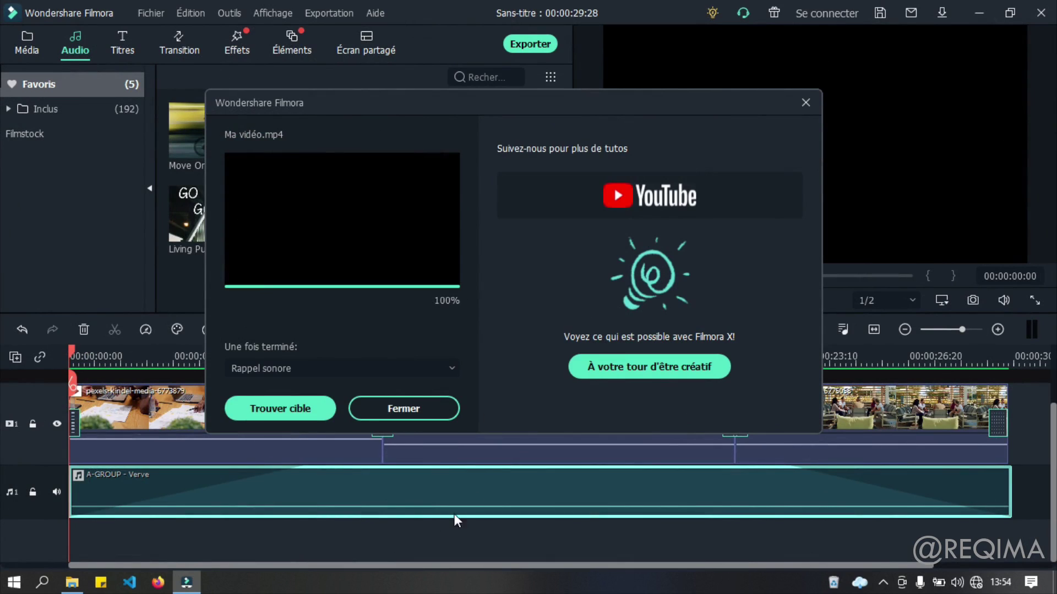
Show the exported "Ma vidéo.mp4" in its folder and save the Filmora project as "VE Project 1"
left_click(312, 414)
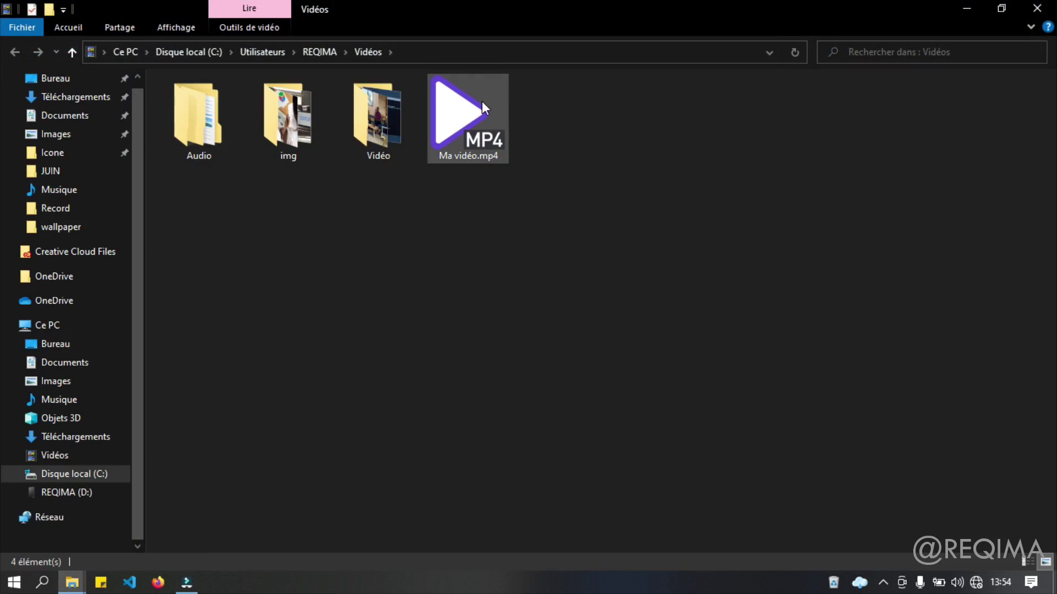
mouse_move(481, 100)
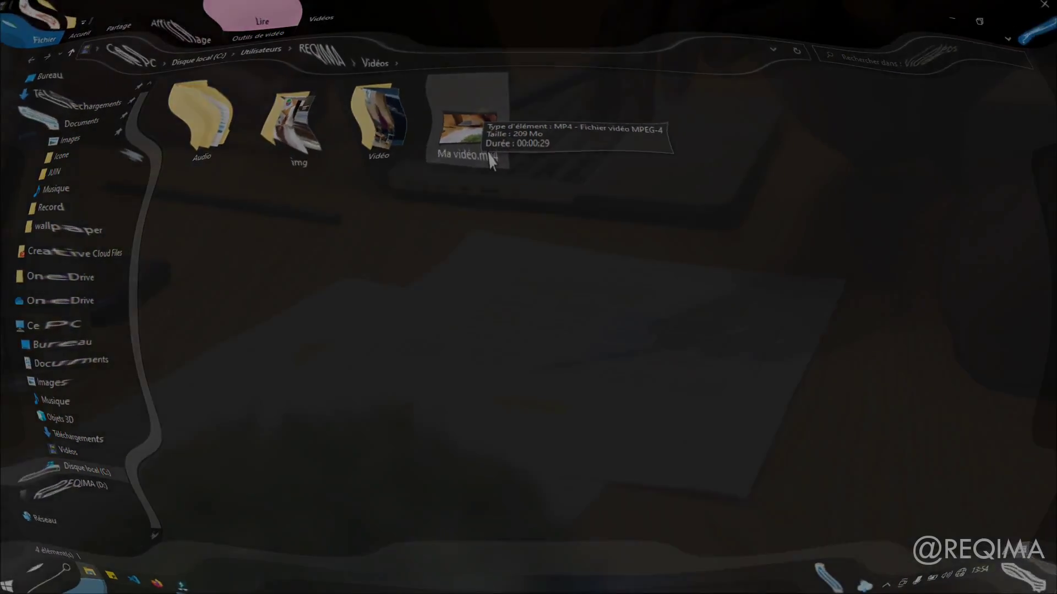
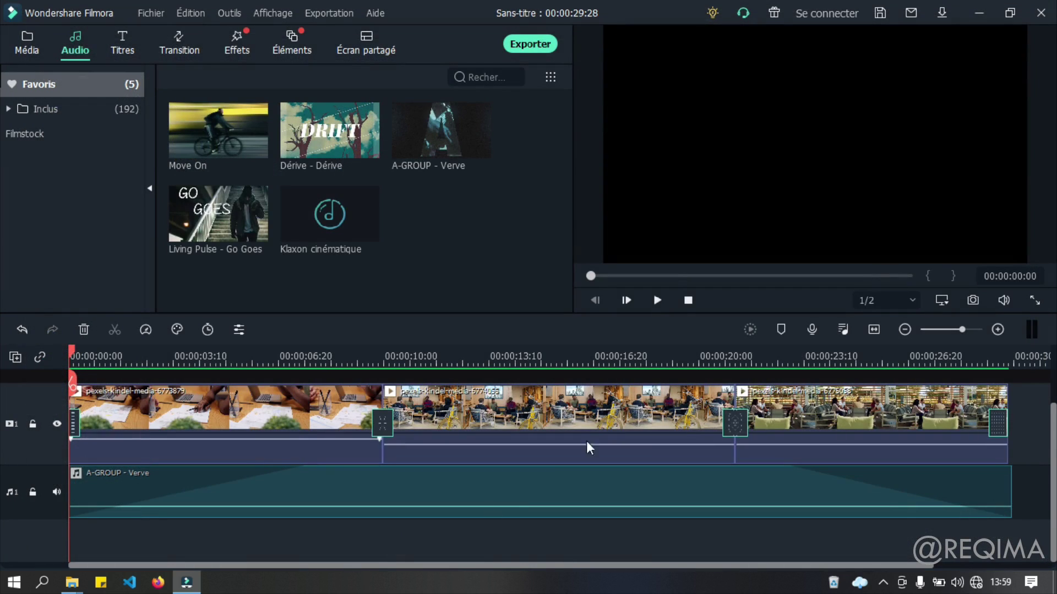
key("ctrl+s")
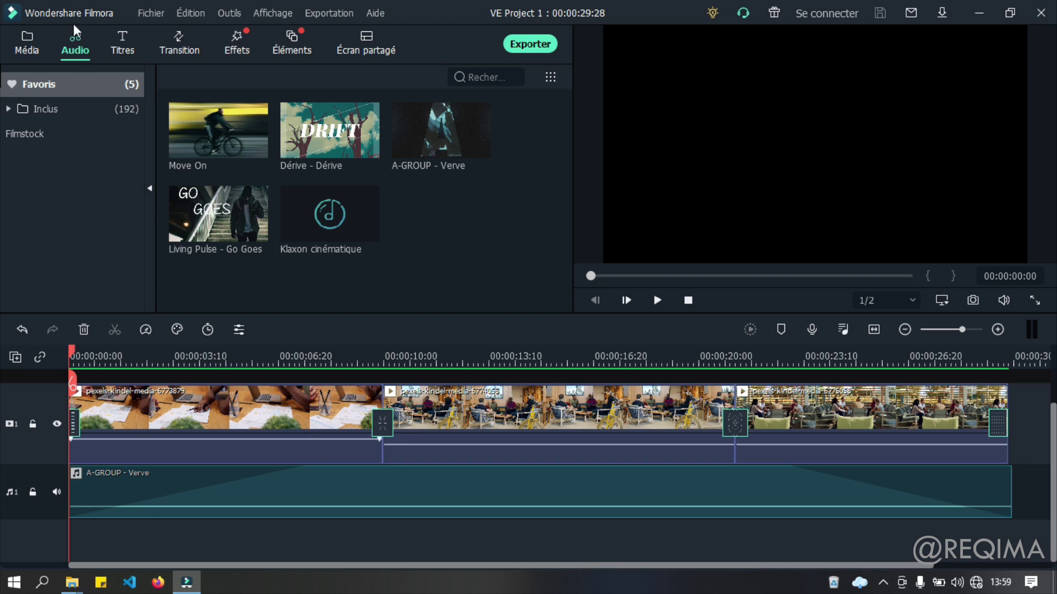
Add the sample clips Voyage 01 to Voyage 04 to the empty timeline's first video track, keeping the project settings of 1920 x 1080 30fps
left_click(28, 40)
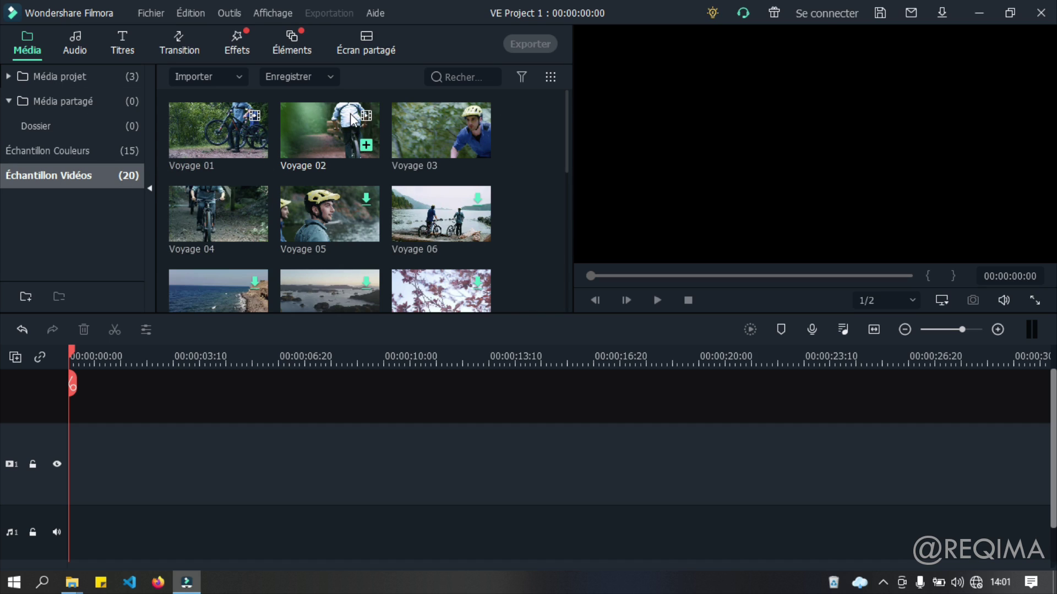
left_click(215, 132)
left_click(216, 195, "shift")
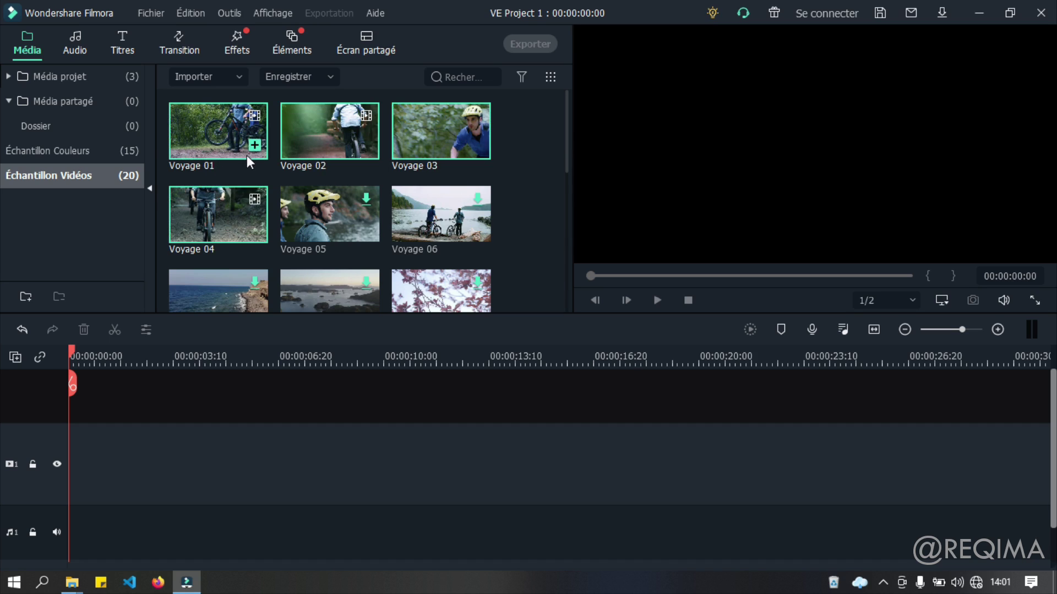
left_click(205, 145)
left_click(216, 196, "shift")
left_click_drag(208, 163, 44, 517)
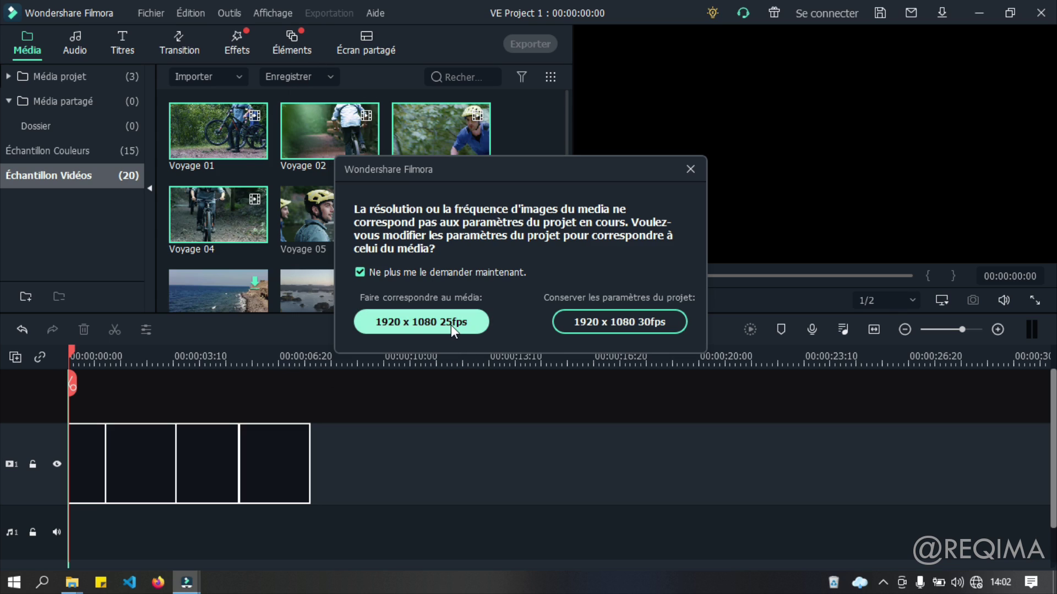
left_click(645, 322)
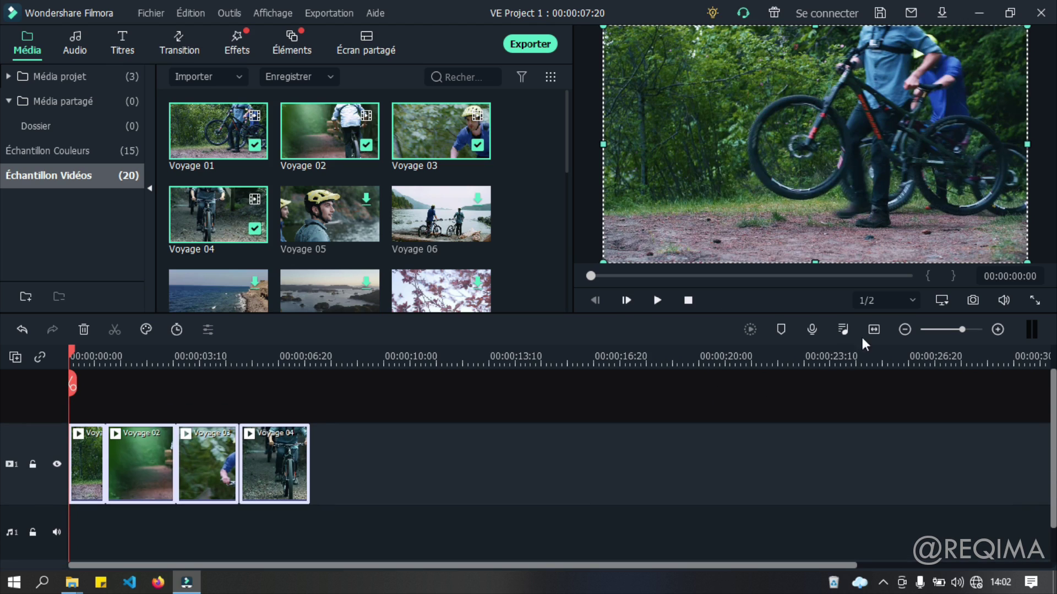
left_click(874, 329)
left_click(496, 385)
scroll(348, 443, "down", 1)
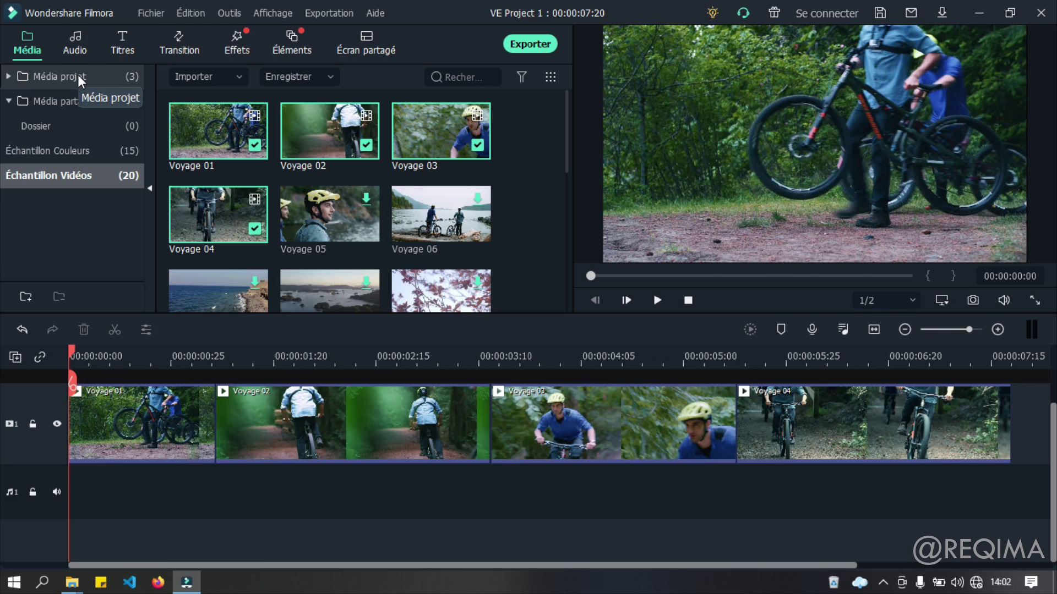
Add the favourite music track "Dérive - Dérive" to the first audio track and split it where Voyage 01 ends, at 00:00:01:06
left_click(81, 39)
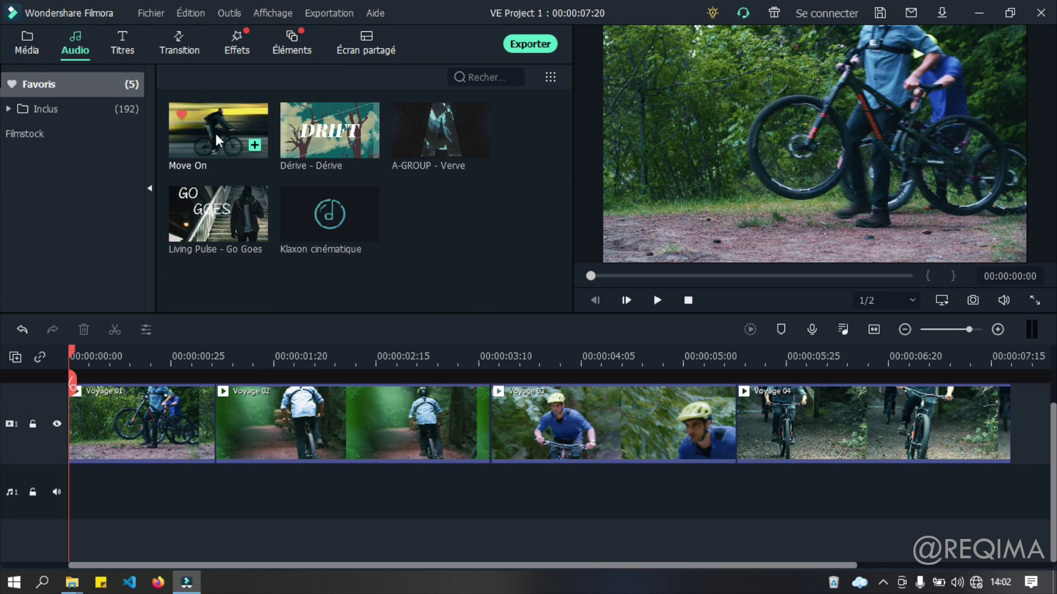
left_click_drag(310, 128, 60, 498)
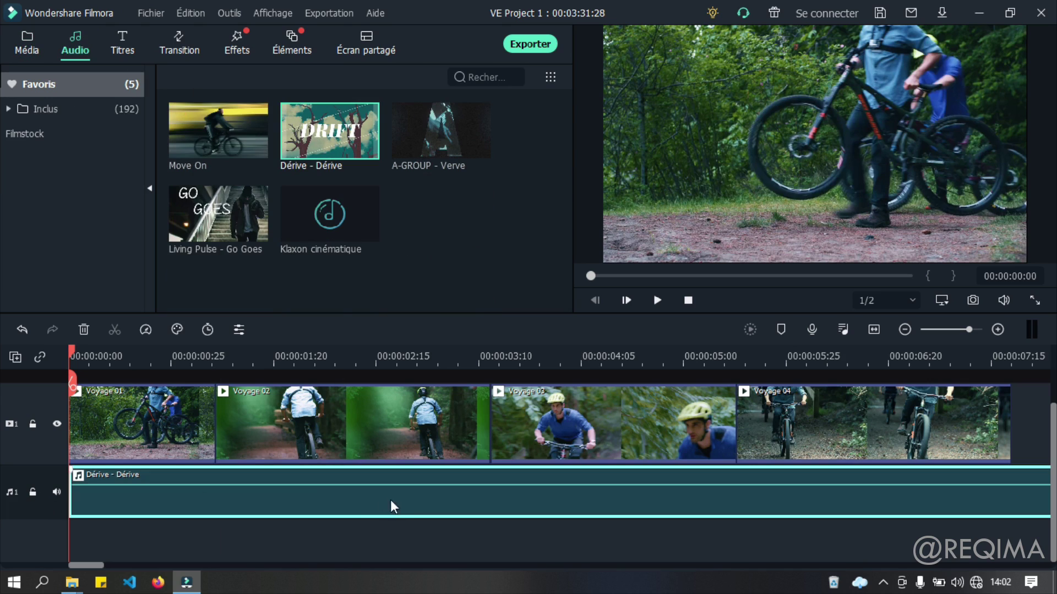
left_click_drag(72, 348, 215, 347)
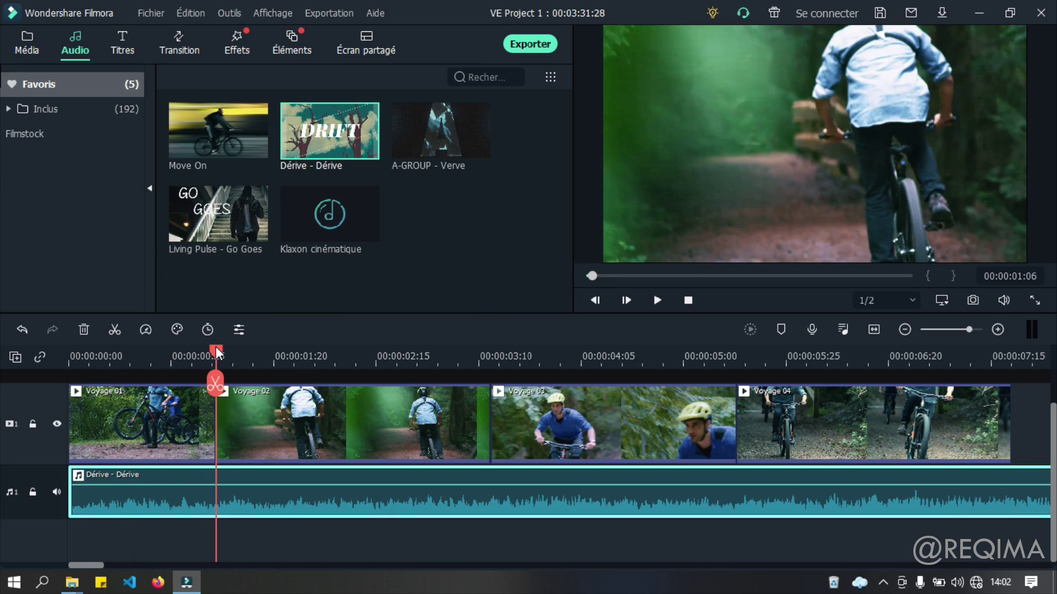
left_click(215, 384)
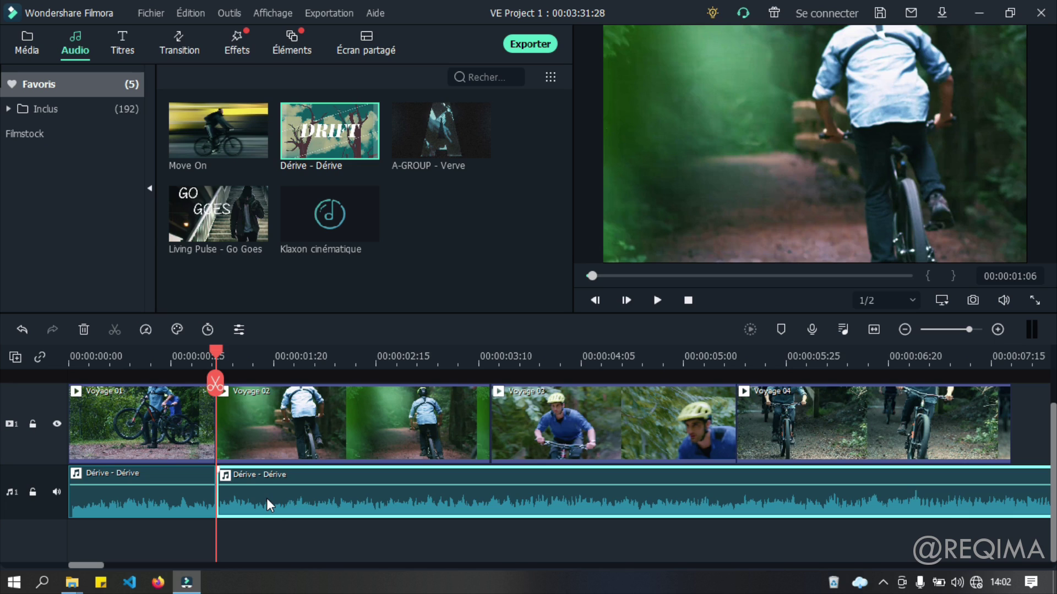
Delete the Dérive - Dérive music beyond Voyage 01 and place the favourite track "Living Pulse - Go Goes" directly after the remaining piece
key("Delete")
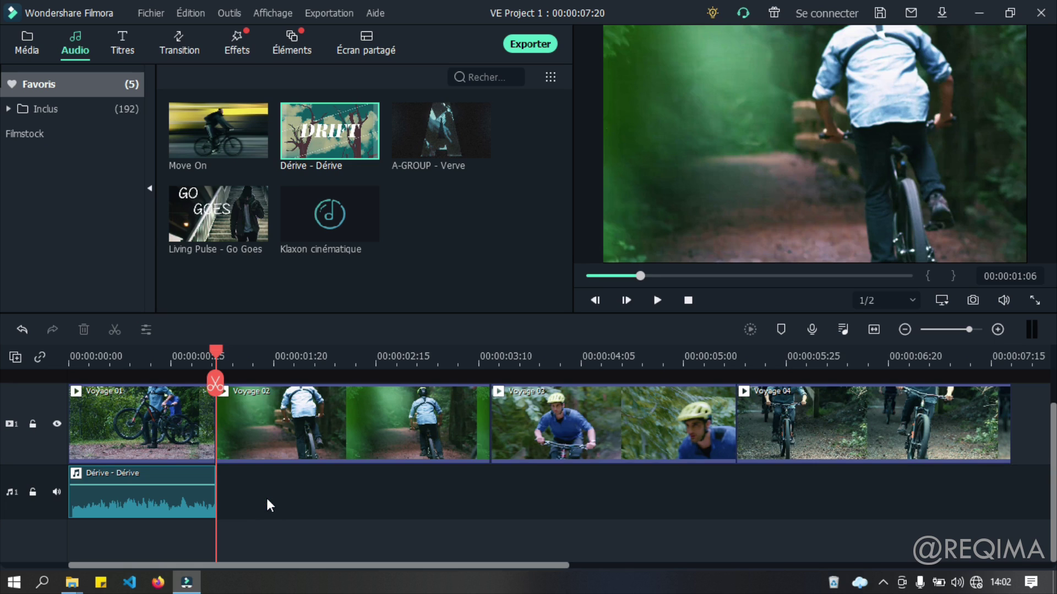
left_click_drag(215, 352, 215, 384)
left_click_drag(209, 222, 223, 480)
Split Living Pulse - Go Goes at 00:00:01:10, delete its silent opening and close the gap that leaves on the audio track
left_click_drag(219, 353, 189, 352)
scroll(414, 363, "up", 2)
scroll(413, 363, "down", 5)
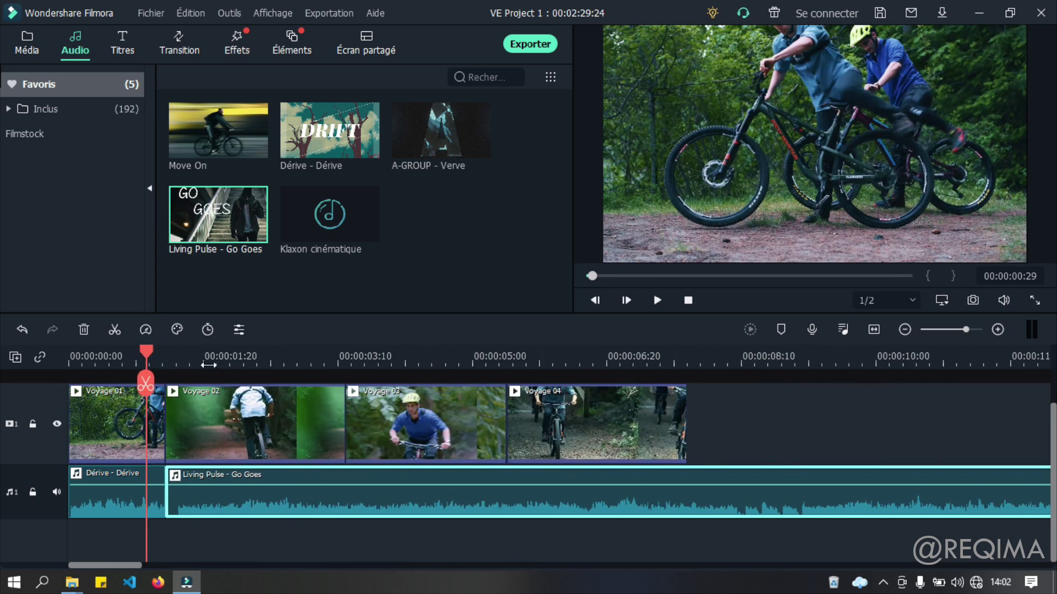
scroll(208, 364, "up", 2)
left_click_drag(973, 329, 978, 330)
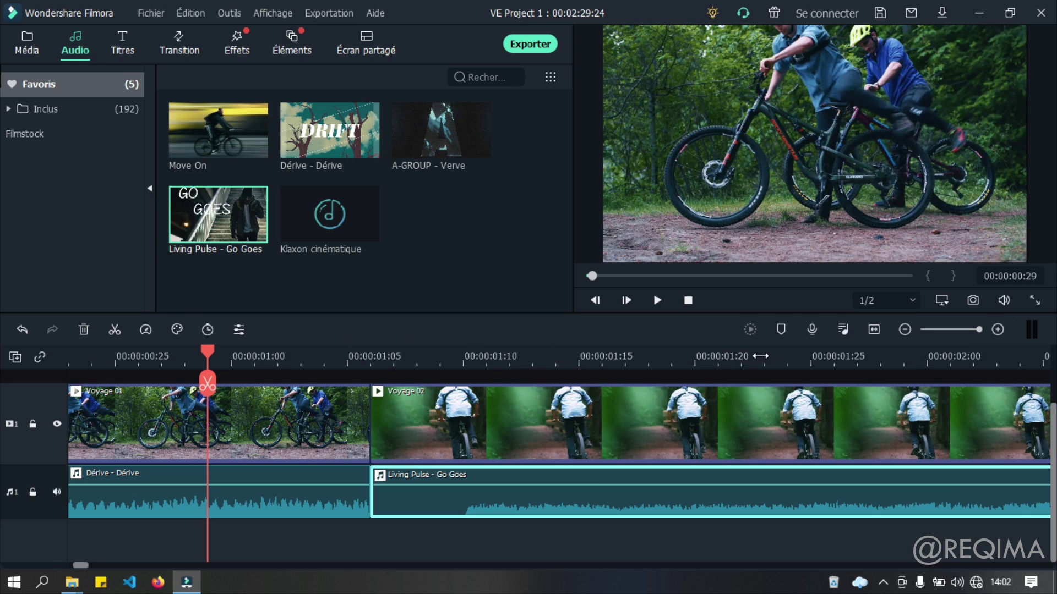
left_click_drag(725, 359, 428, 402)
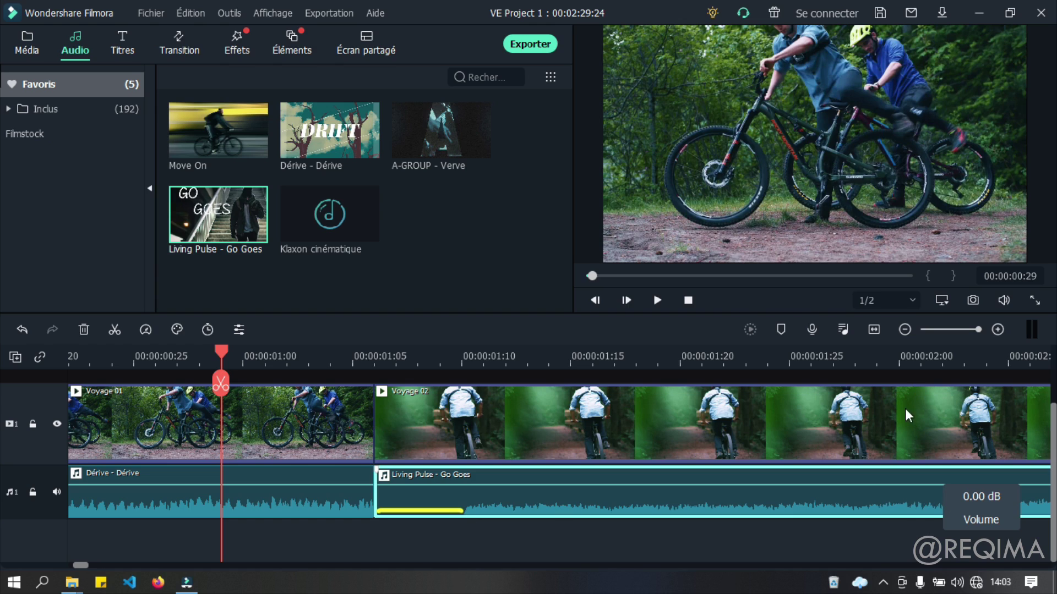
left_click_drag(484, 512, 740, 513)
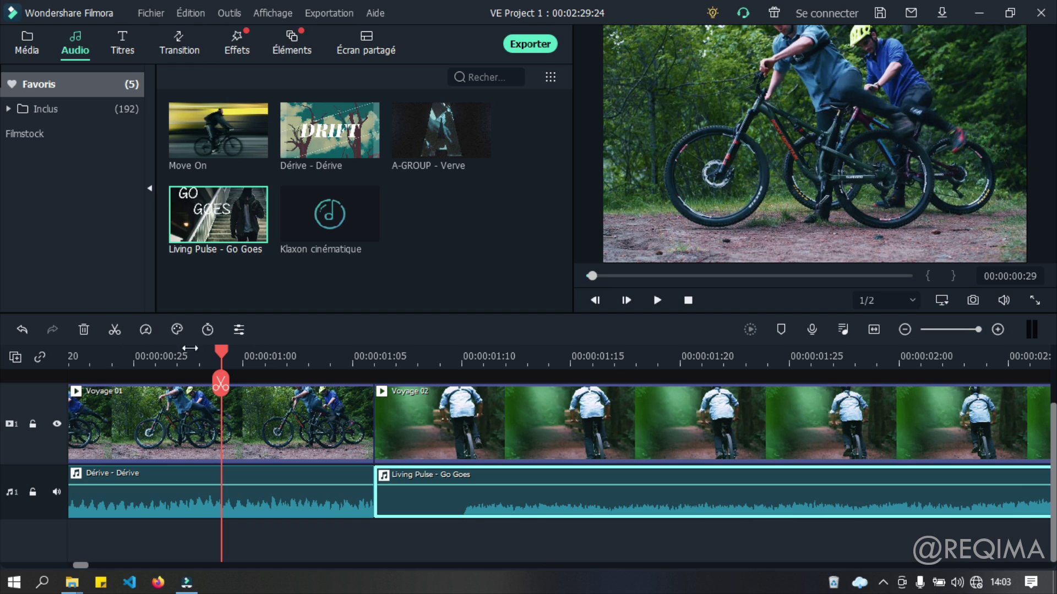
left_click(461, 358)
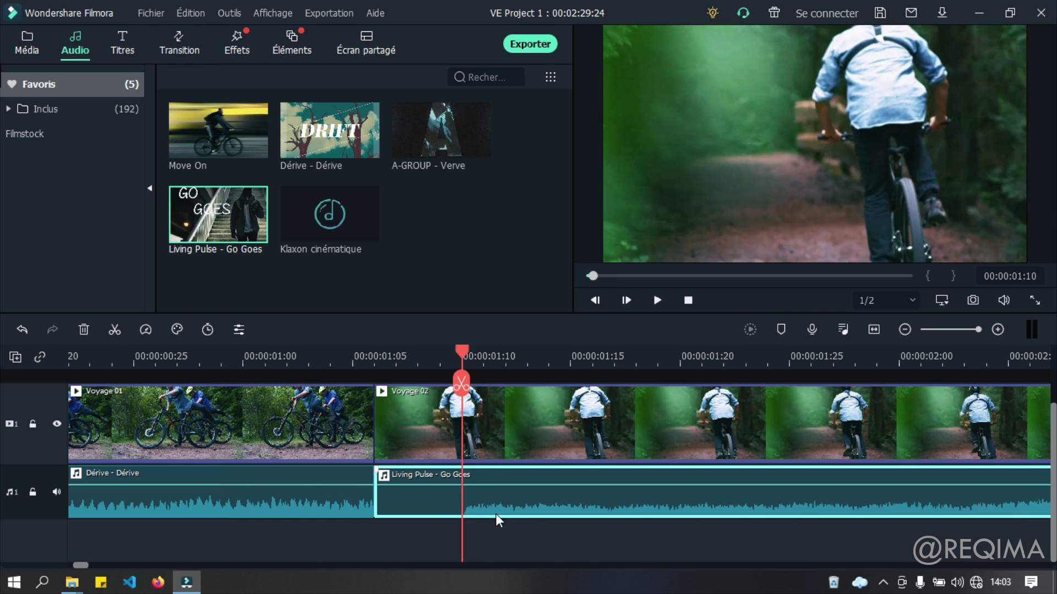
left_click(461, 384)
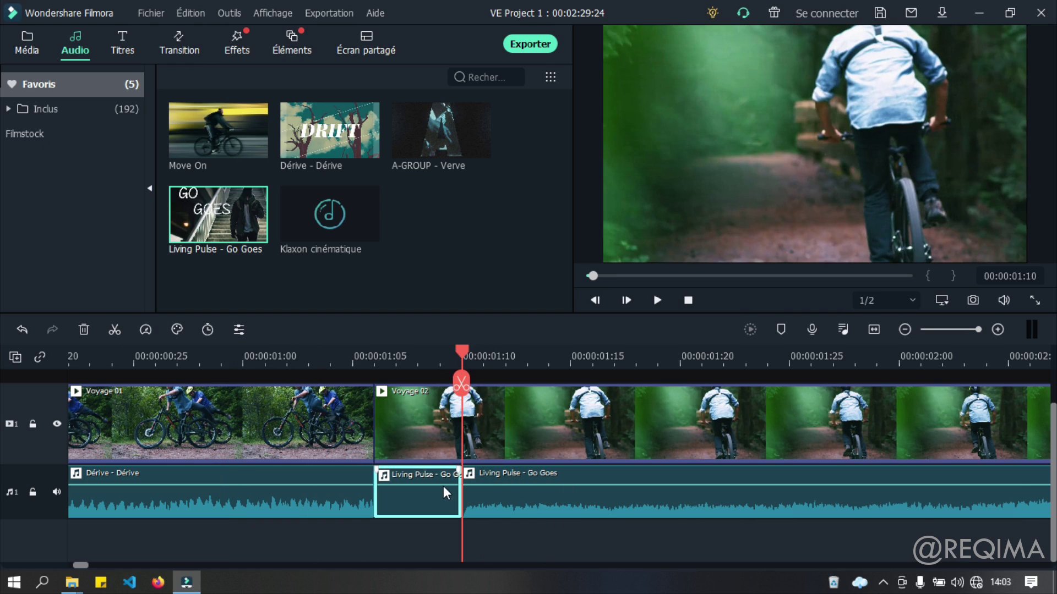
key("Delete")
left_click(430, 499)
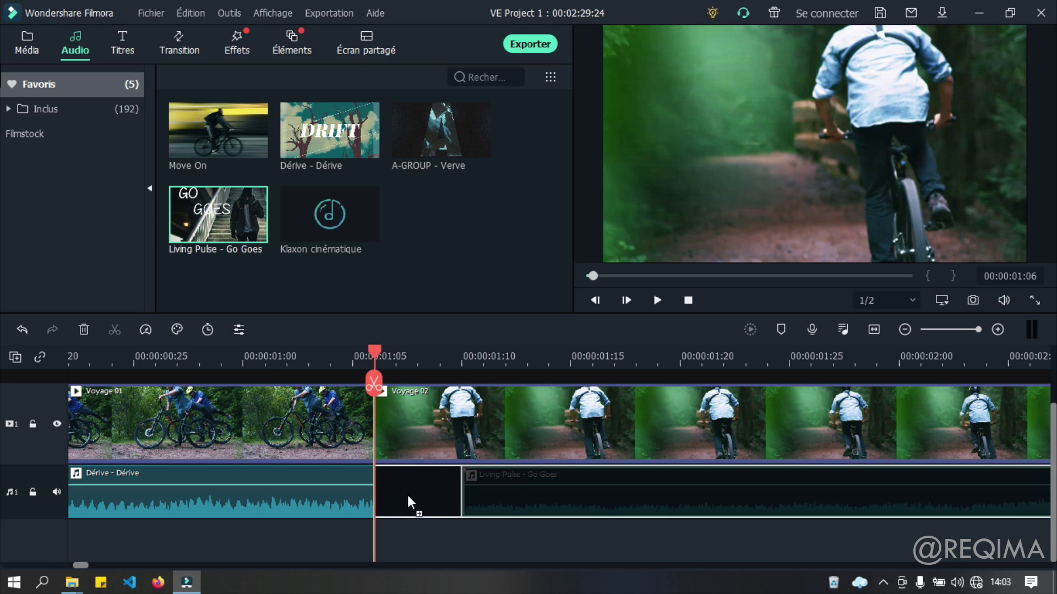
key("Delete")
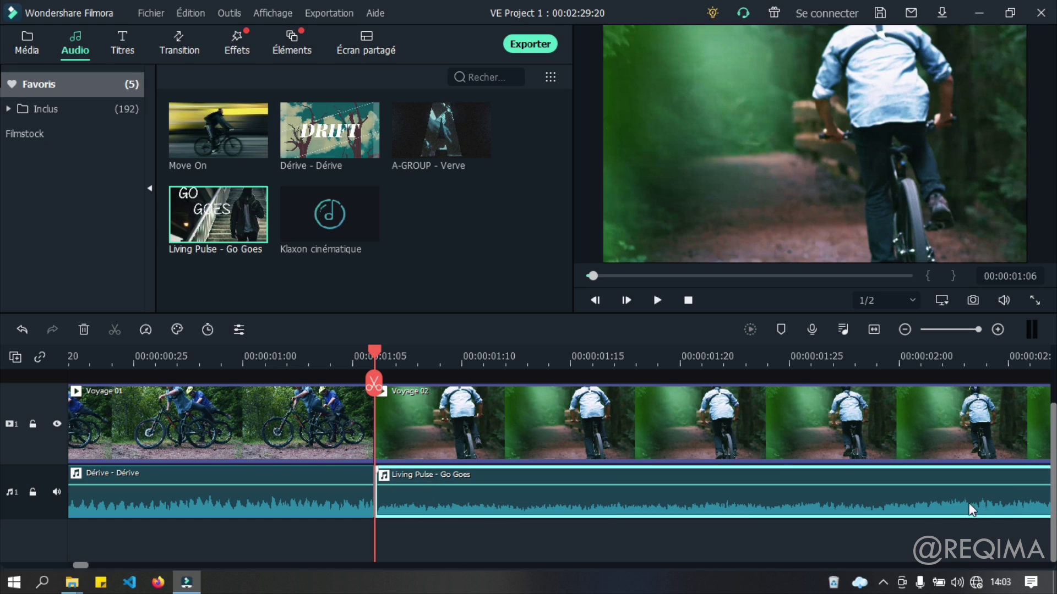
Split Living Pulse - Go Goes where Voyage 02 ends, at 00:00:03:13, and delete the remaining music
left_click(873, 329)
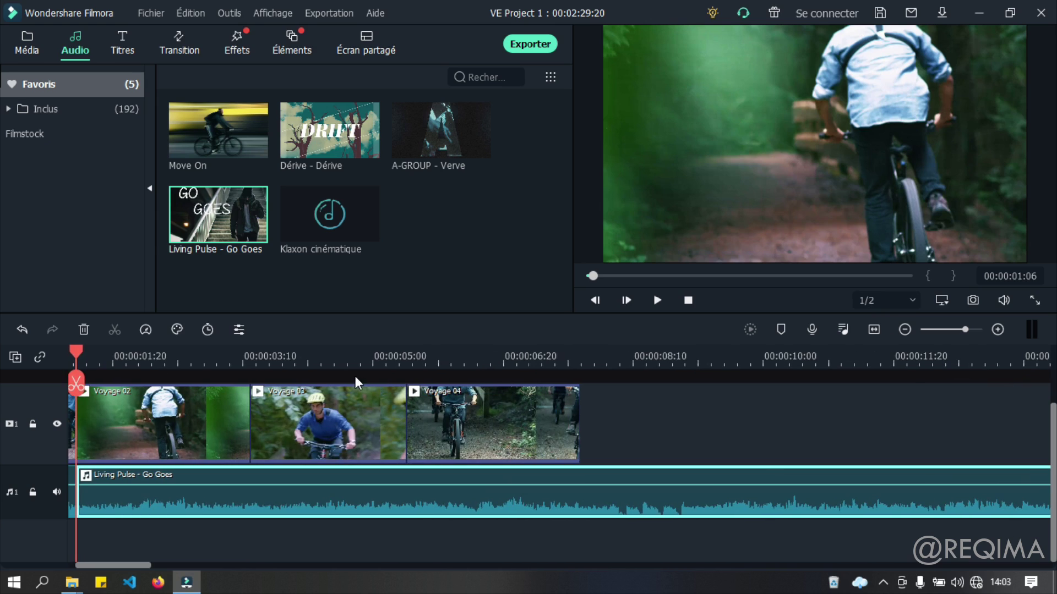
left_click_drag(237, 355, 250, 354)
left_click(251, 383)
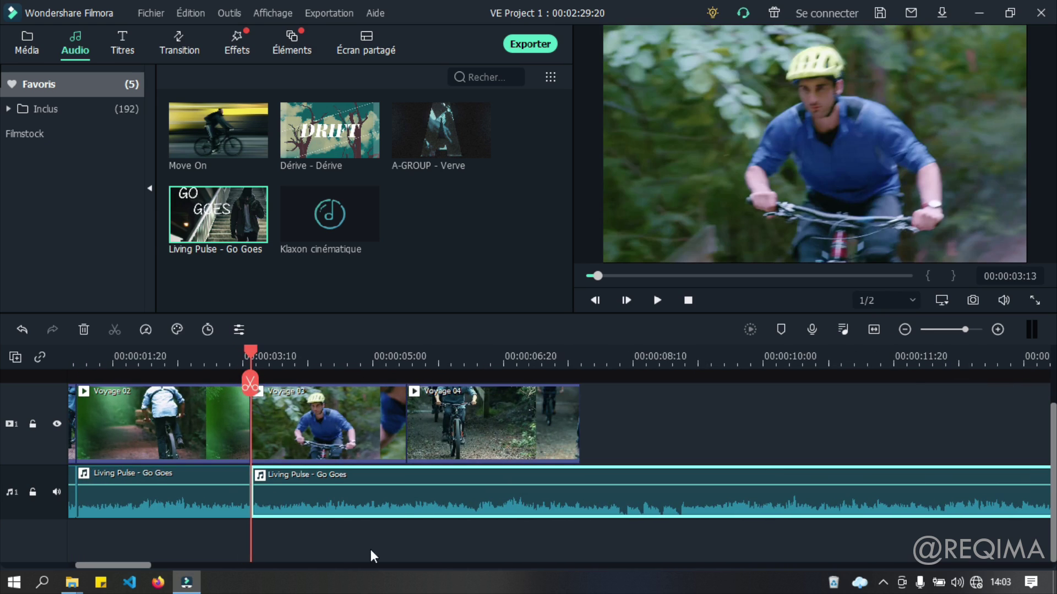
key("Delete")
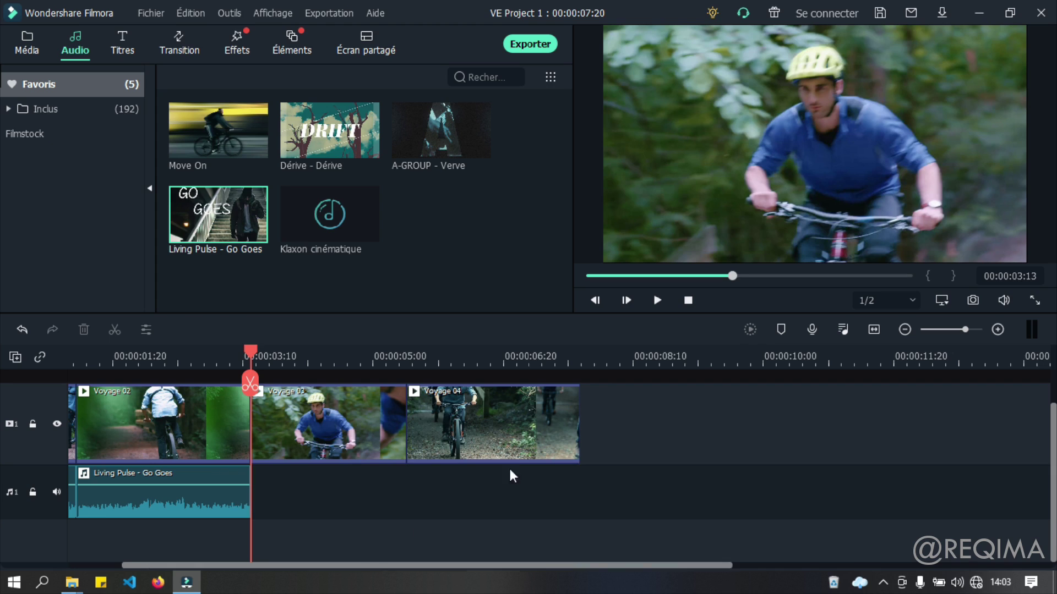
Add Dérive - Dérive under Voyage 03, then cut it at 00:00:05:13 and delete the excess music
left_click(875, 329)
left_click_drag(299, 147, 493, 473)
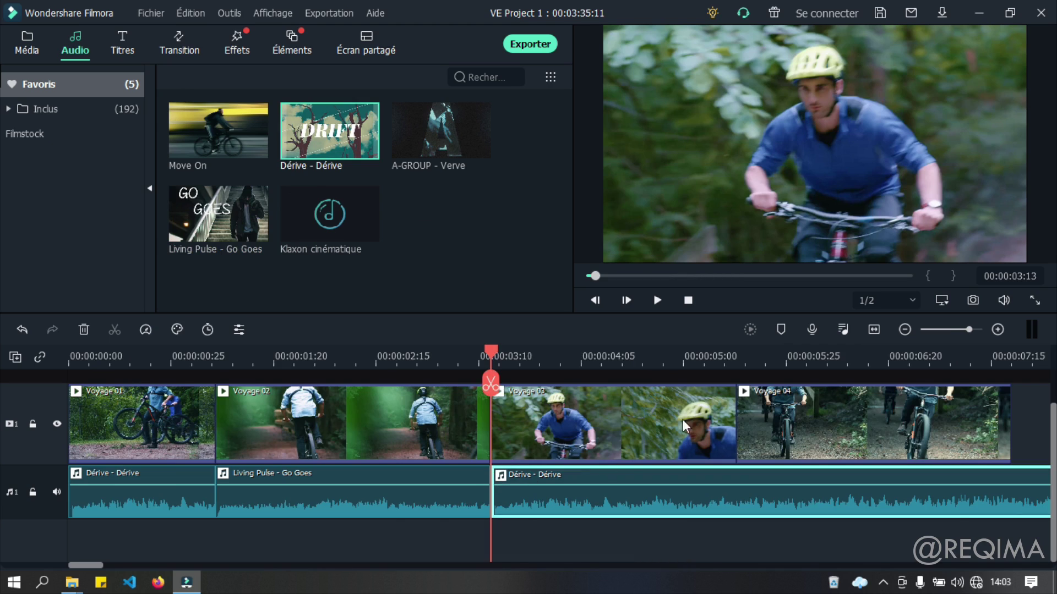
left_click_drag(732, 353, 740, 357)
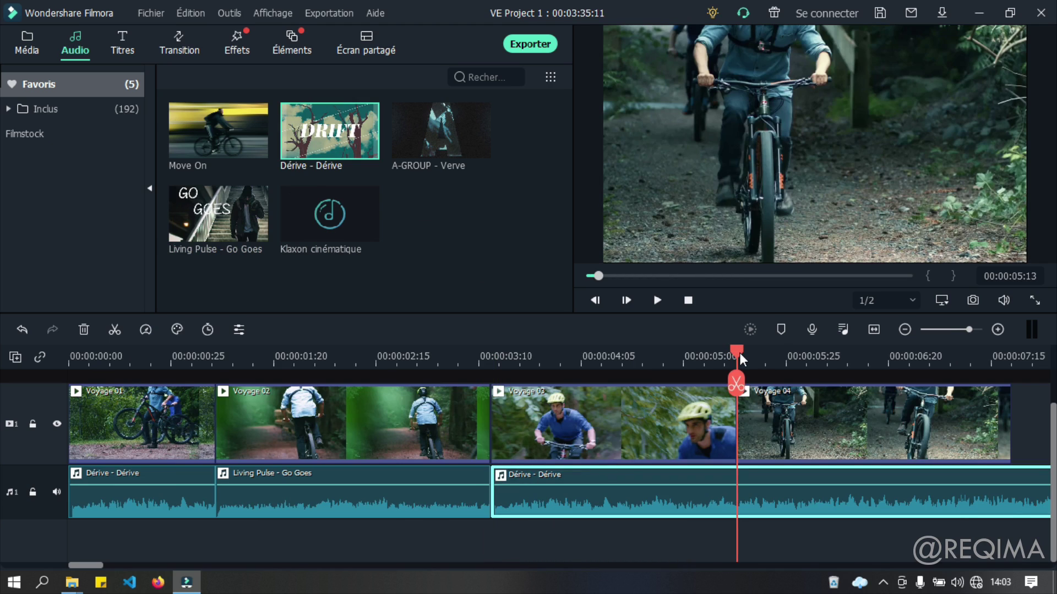
left_click(736, 383)
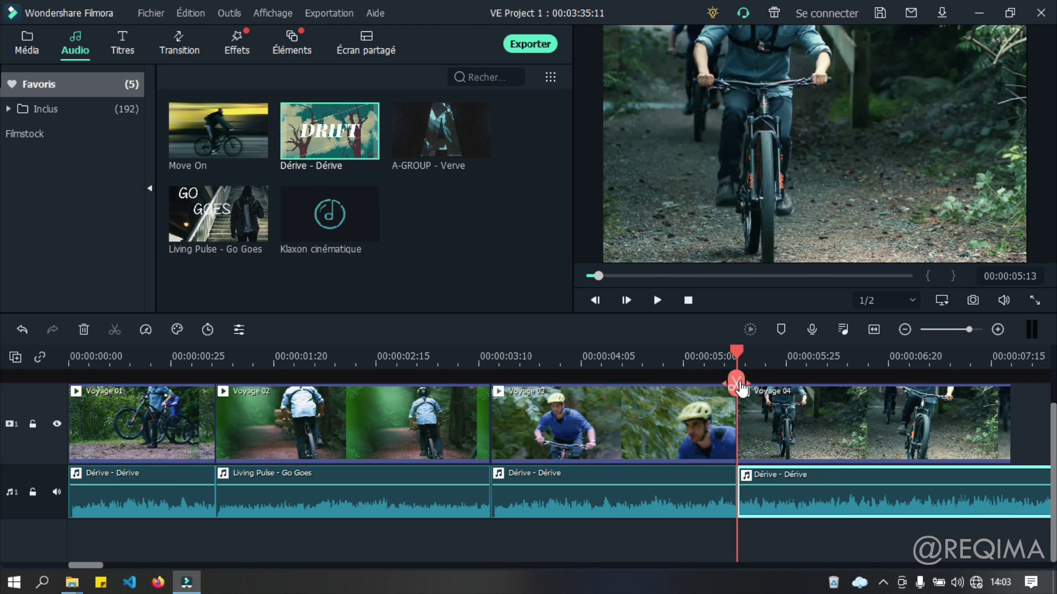
key("Delete")
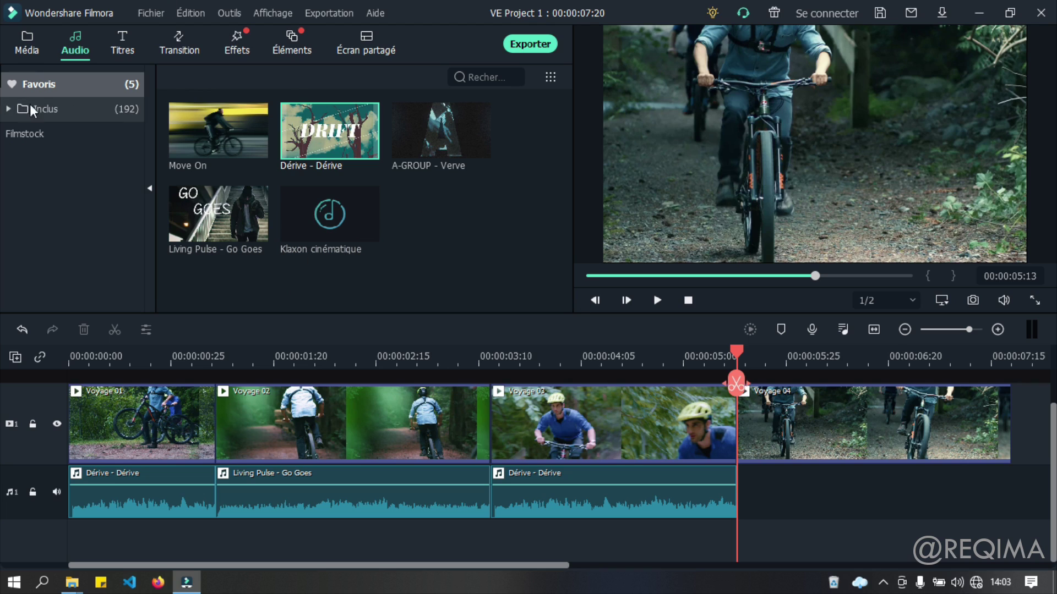
Add the favourite track "Move On" under Voyage 04 and trim off everything past the video's end at 00:00:07:20
left_click_drag(242, 148, 735, 477)
left_click(1011, 362)
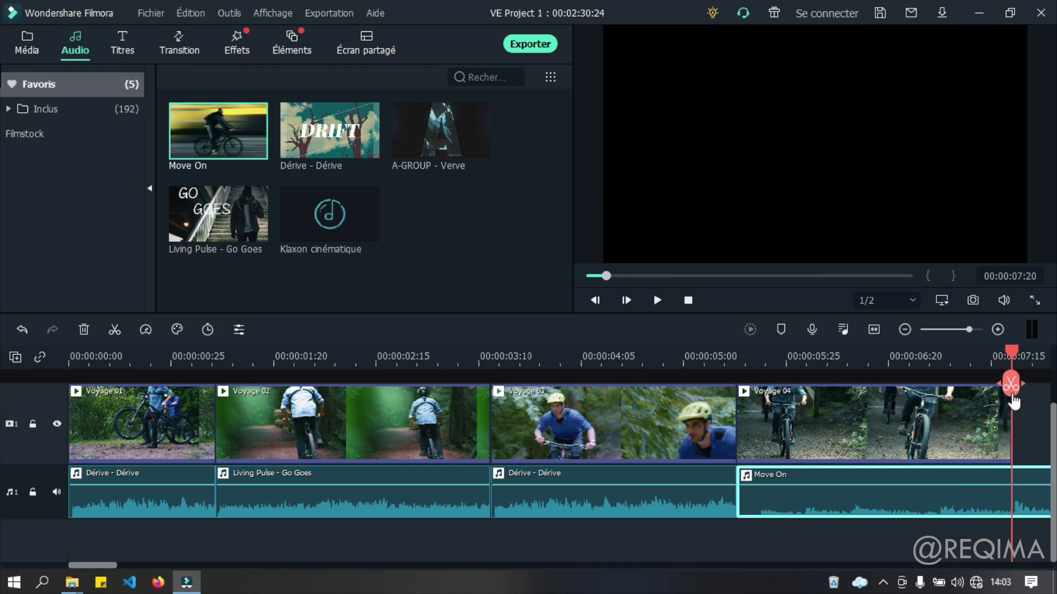
left_click(1011, 384)
key("Delete")
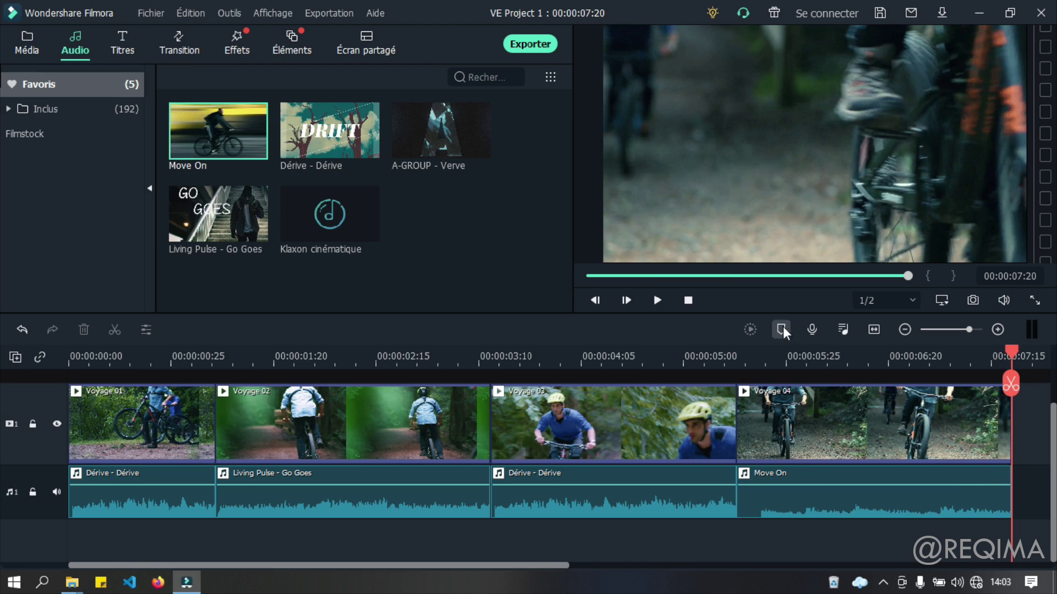
Open the audio settings of the first Dérive - Dérive clip, under Voyage 01, and set its fade-in to 0.30 s
left_click_drag(1010, 355, 17, 369)
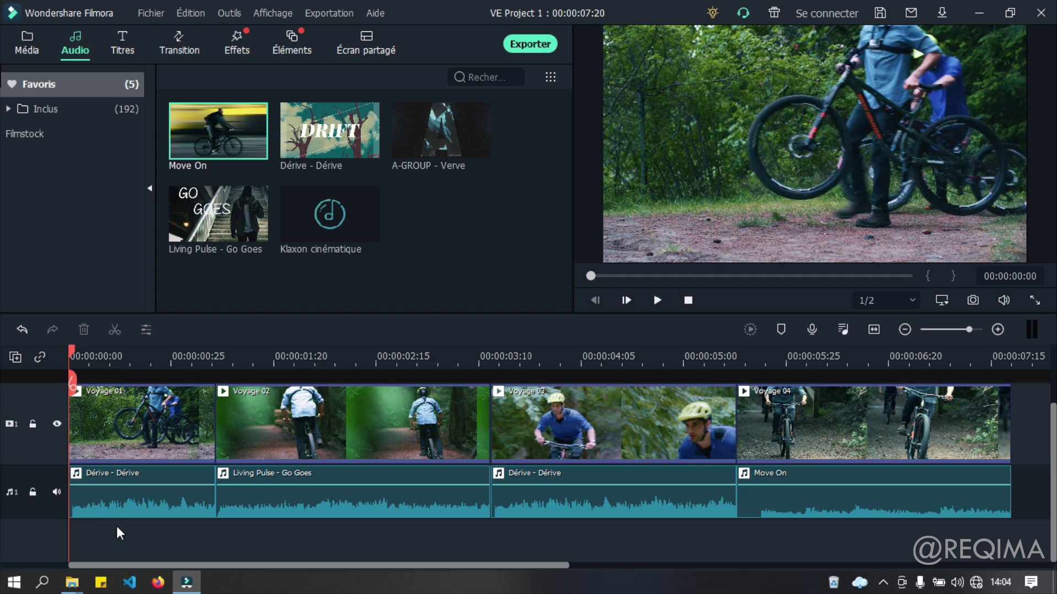
left_click(131, 499)
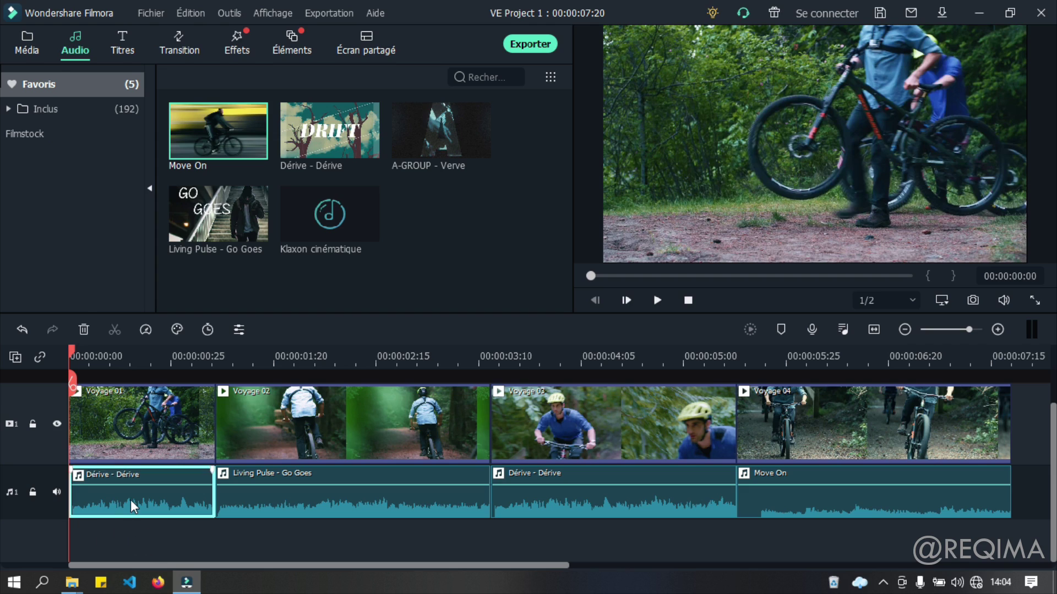
double_click(130, 499)
mouse_move(260, 104)
left_mouse_down()
mouse_move(300, 104)
mouse_move(259, 104)
left_mouse_up()
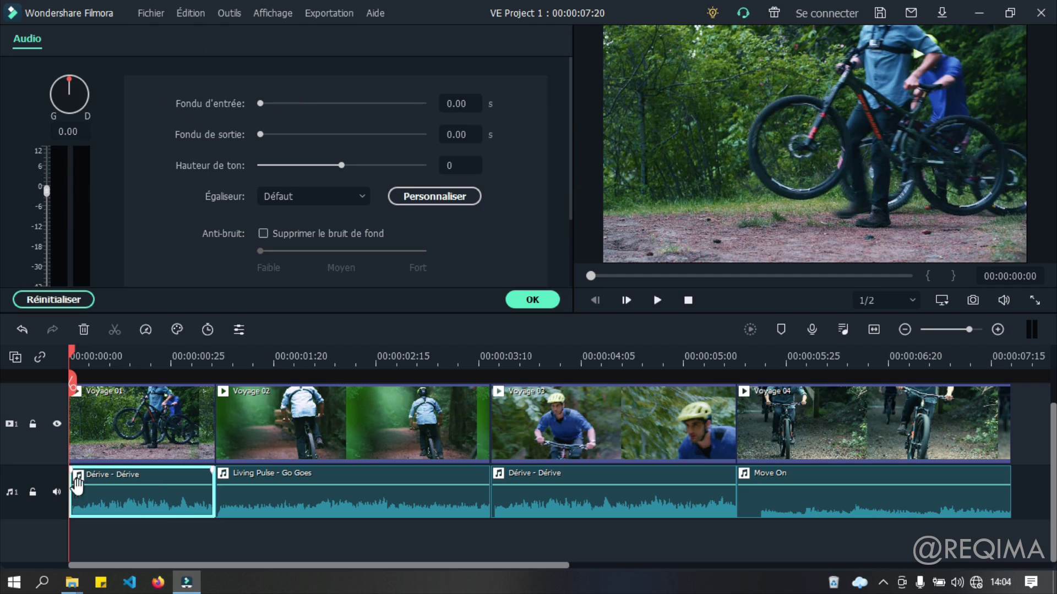
left_click_drag(260, 104, 302, 102)
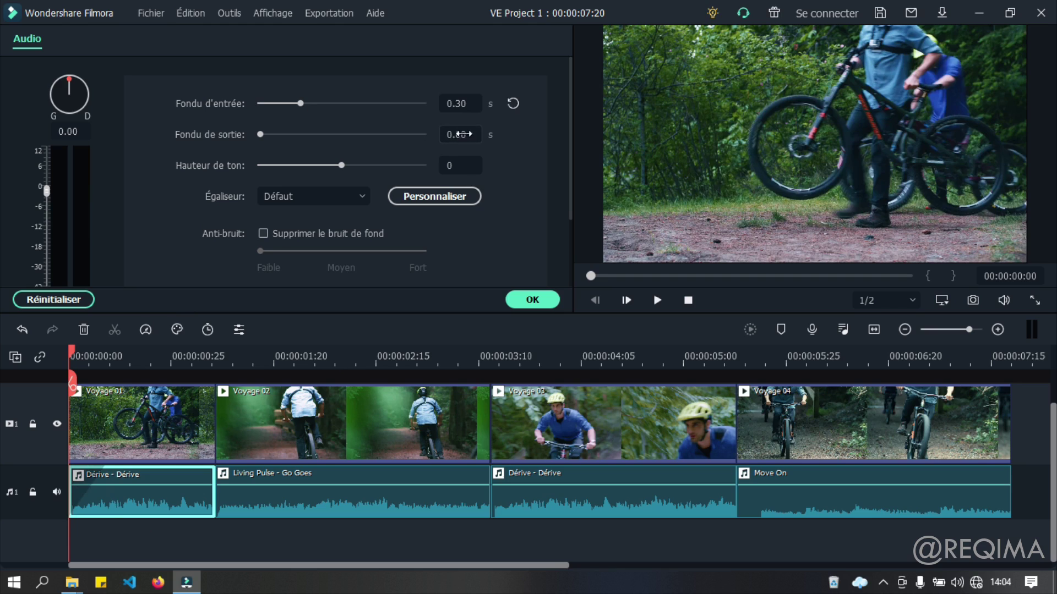
left_click(465, 104)
left_click(462, 134)
key("Return")
left_click_drag(260, 134, 196, 423)
left_click(180, 384)
left_click(197, 499)
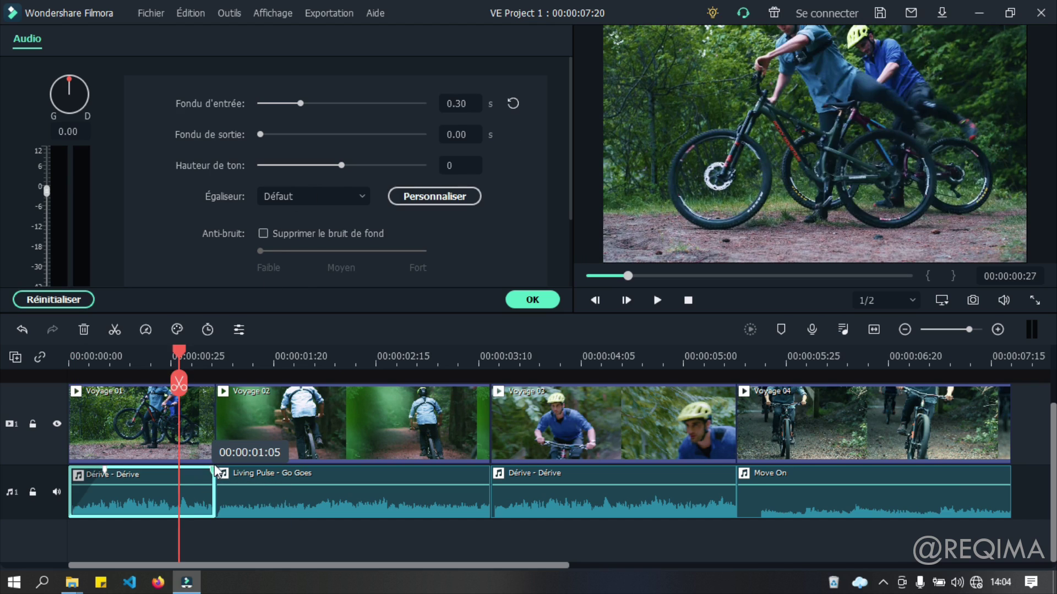
left_click_drag(206, 471, 187, 469)
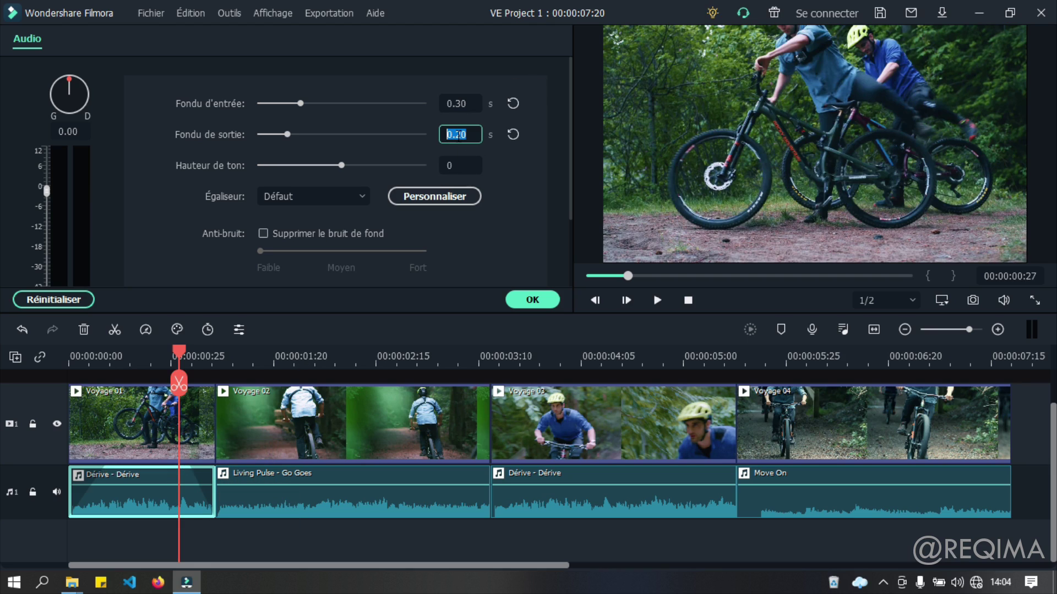
left_click_drag(290, 137, 301, 135)
left_click(300, 134)
double_click(300, 134)
left_click(300, 135)
left_click(301, 135)
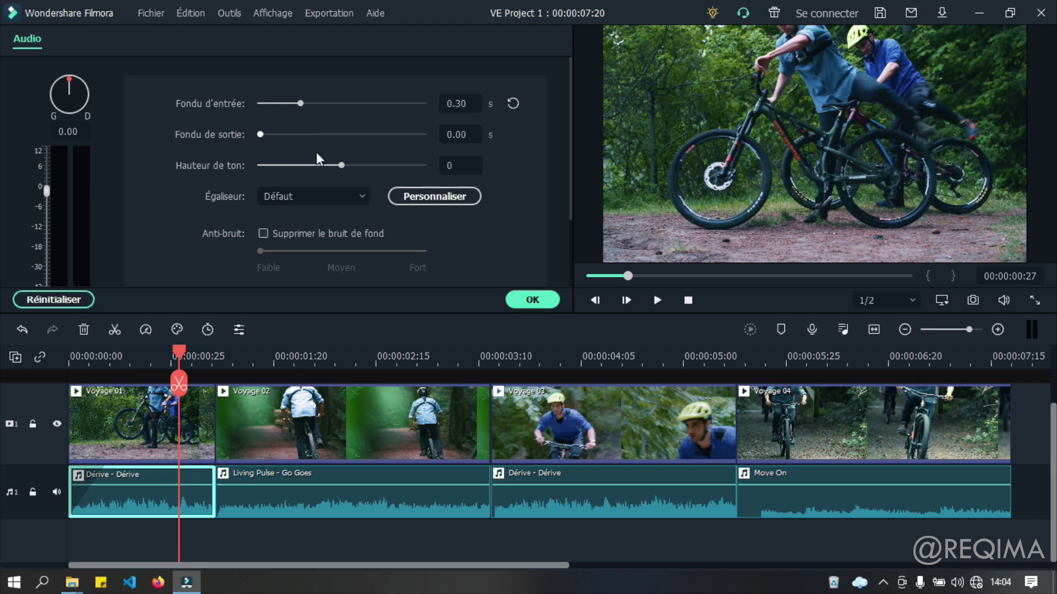
Give the first Dérive - Dérive clip a 0.30 s fade-out on the timeline
left_click_drag(210, 471, 176, 468)
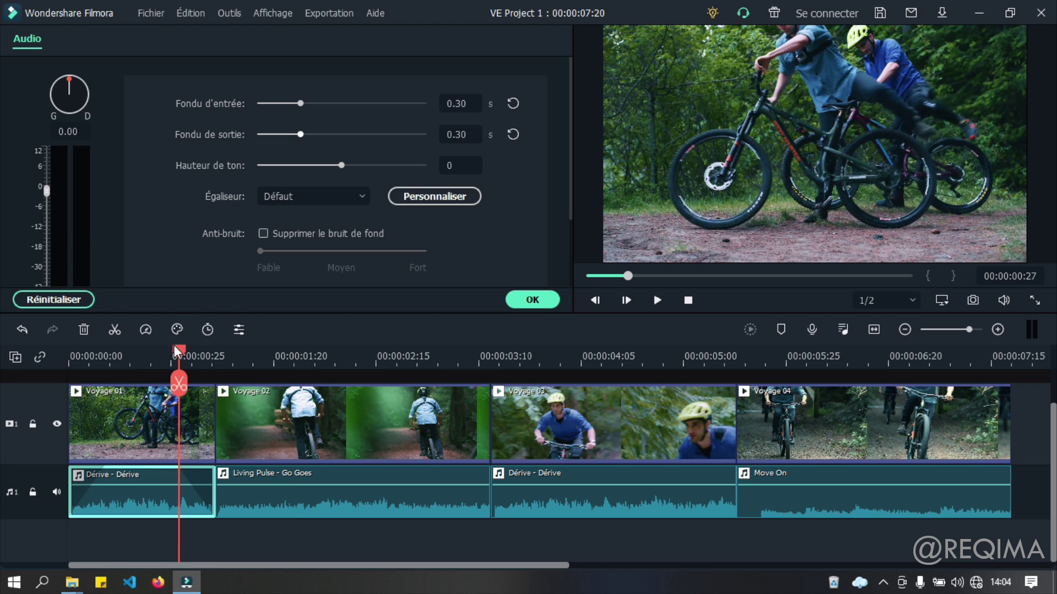
left_click_drag(179, 353, 37, 366)
Give Living Pulse - Go Goes a 0.43 s fade-in and a 0.37 s fade-out, and fade in the music clip that follows
left_click(258, 501)
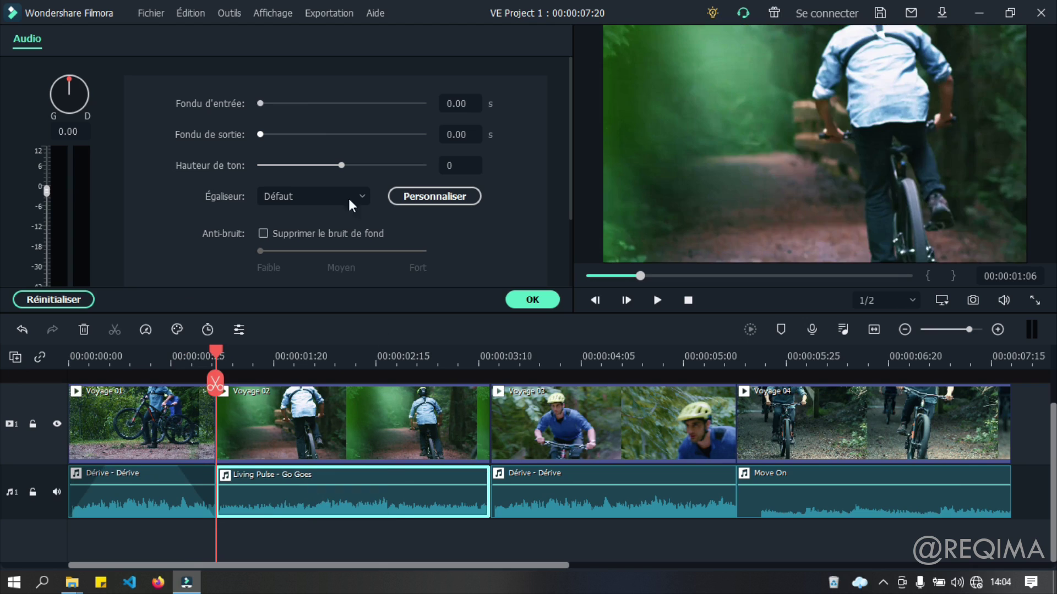
left_click_drag(260, 103, 285, 135)
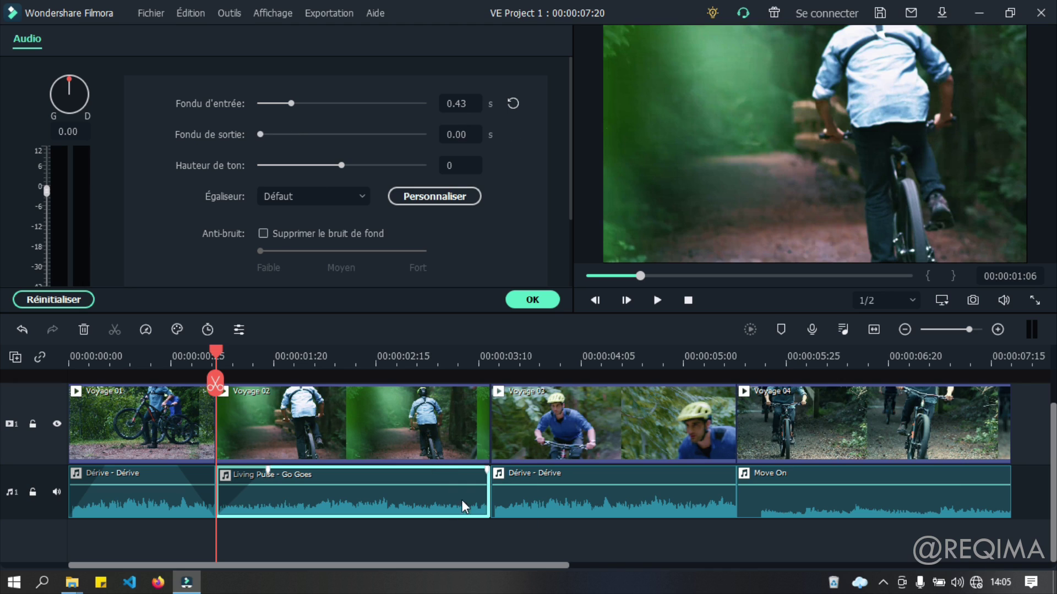
left_click_drag(484, 471, 448, 466)
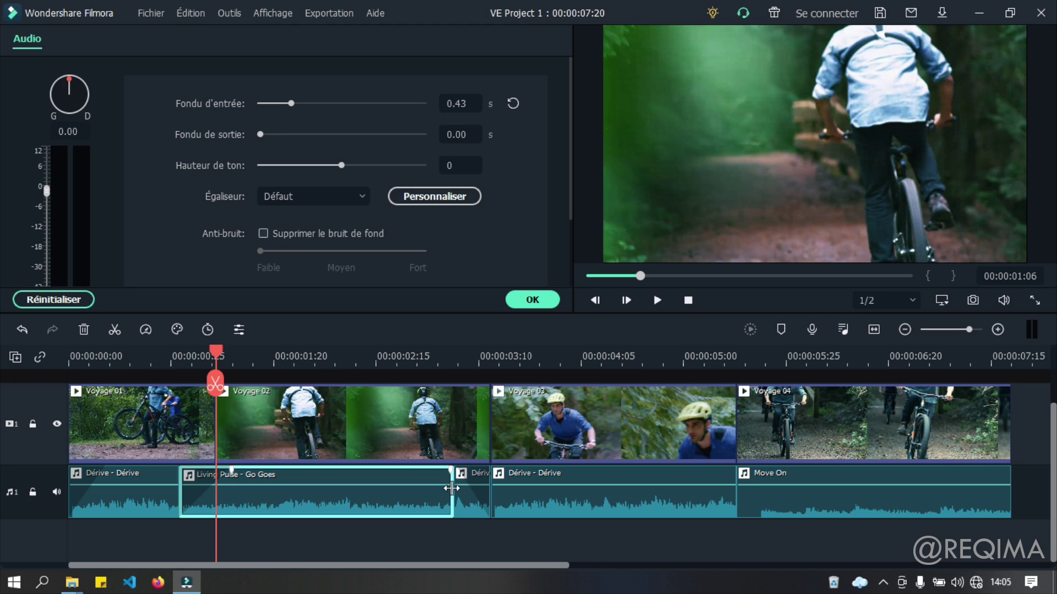
key("ctrl+z")
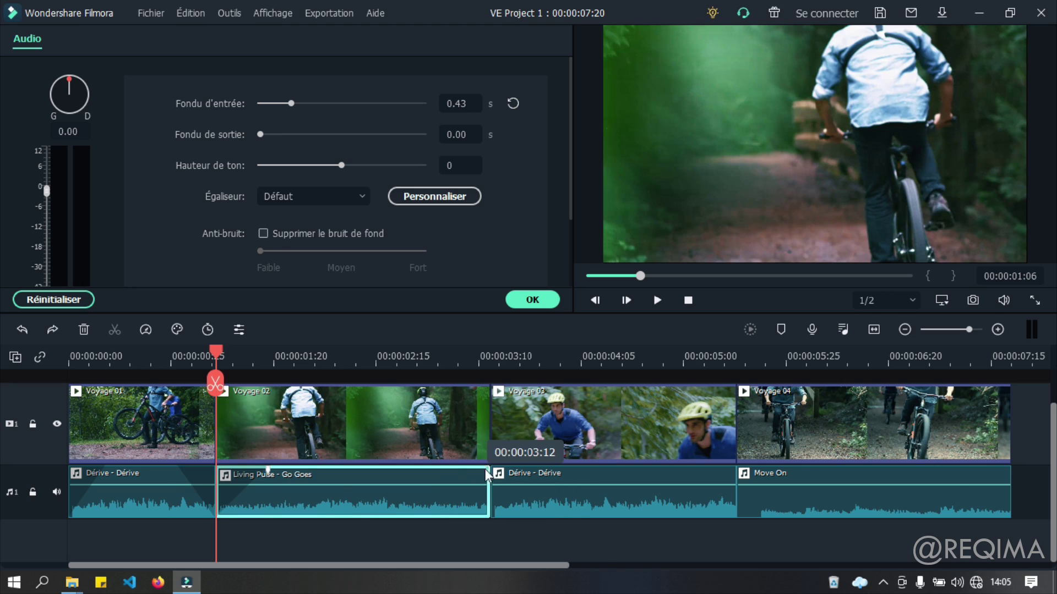
left_click_drag(487, 471, 527, 473)
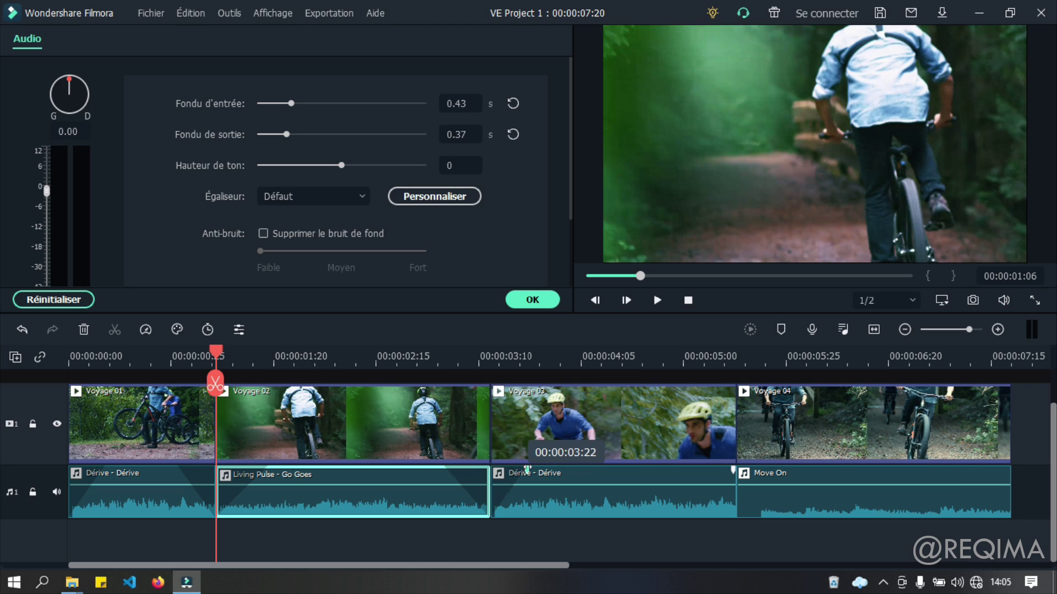
Add a short fade-out to the Dérive - Dérive clip under Voyage 03 and short fades at both ends of Move On
left_click_drag(732, 471, 703, 472)
key("ctrl+a")
key("ctrl+z")
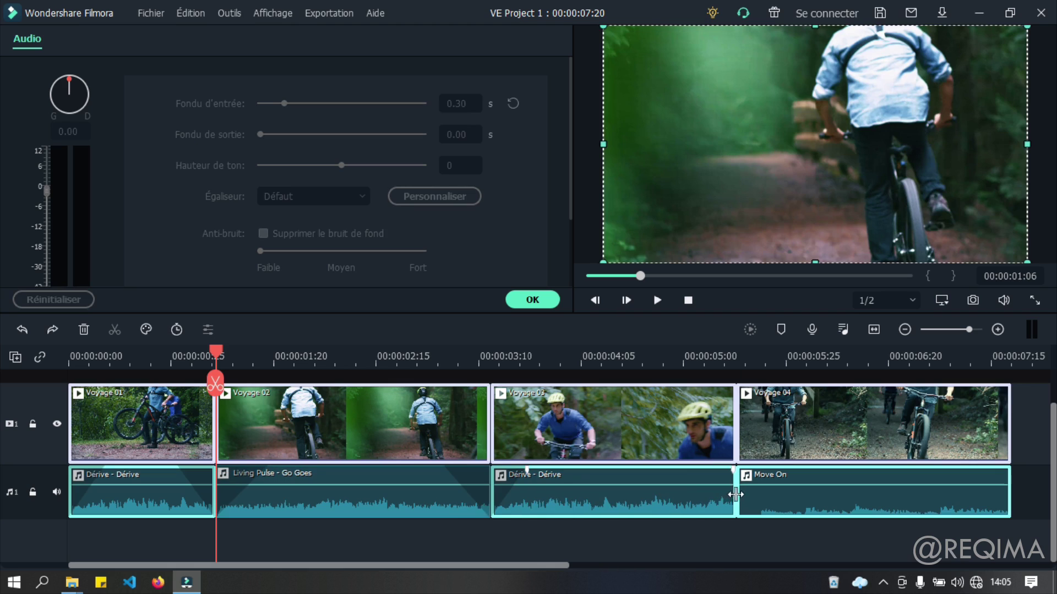
left_click(721, 480)
mouse_move(723, 470)
left_mouse_down()
mouse_move(693, 469)
mouse_move(768, 475)
left_mouse_up()
left_click(747, 474)
left_click_drag(1003, 475, 964, 475)
left_click_drag(202, 379, 69, 374)
left_click(532, 299)
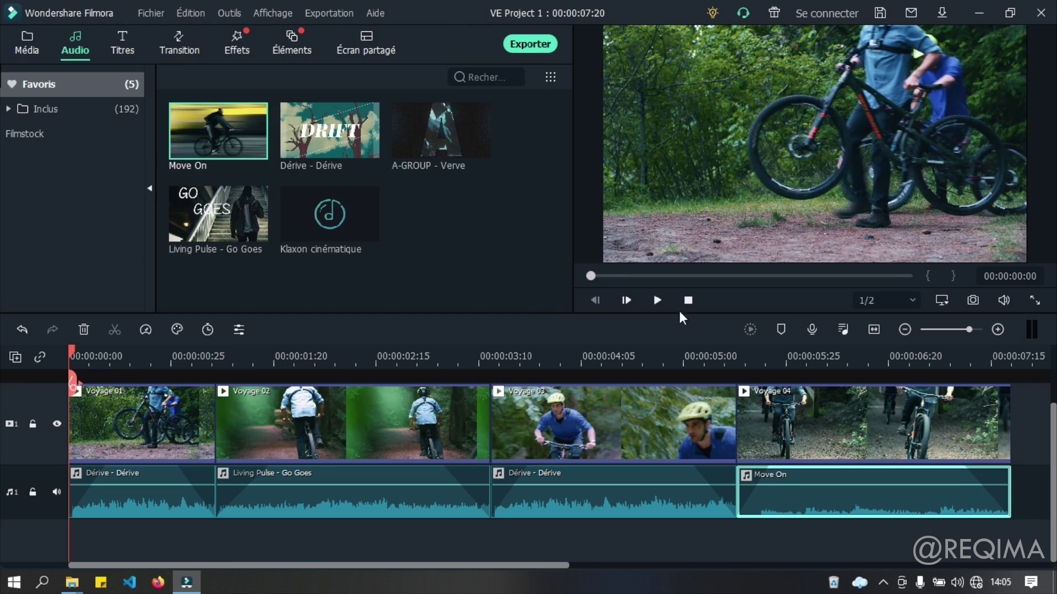
Play the whole edit from the start to check the music fades, and return the playhead to the beginning
left_click(655, 299)
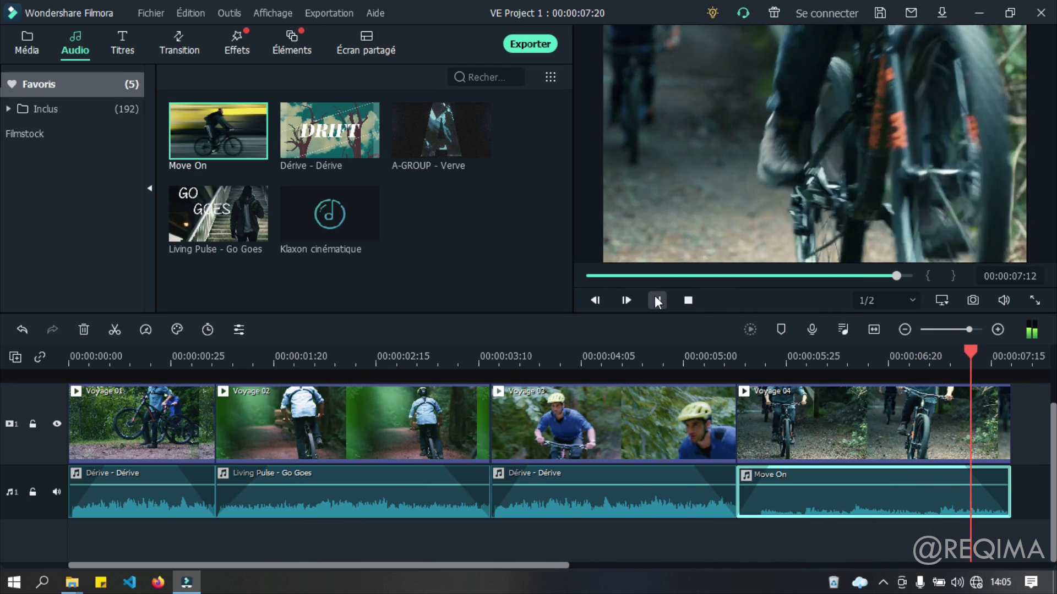
left_click_drag(1012, 357, 97, 365)
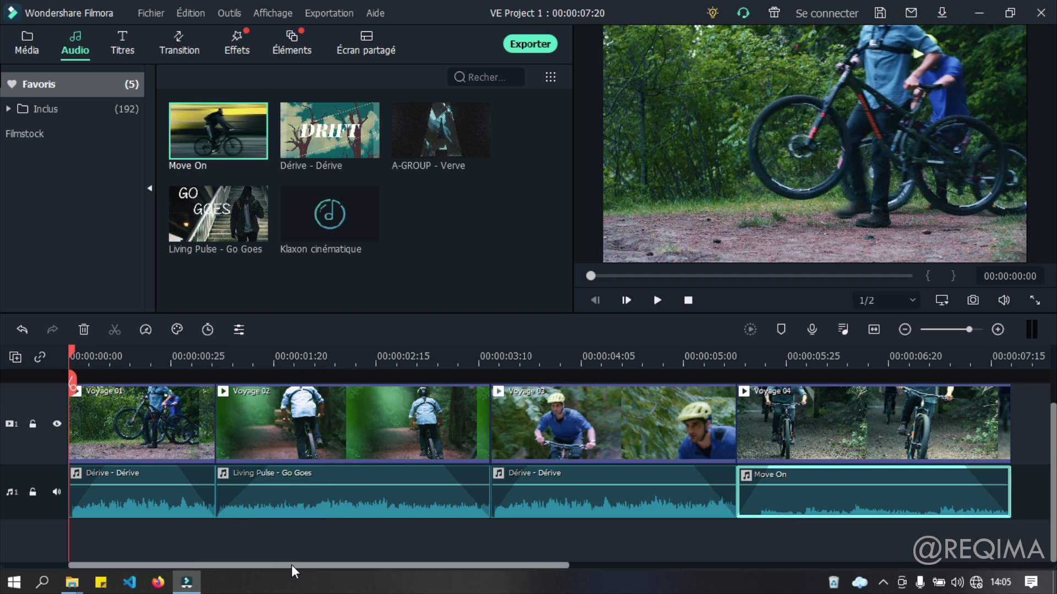
Lower the volume of all four music clips on the timeline to the same quiet level, below -30 dB
double_click(116, 507)
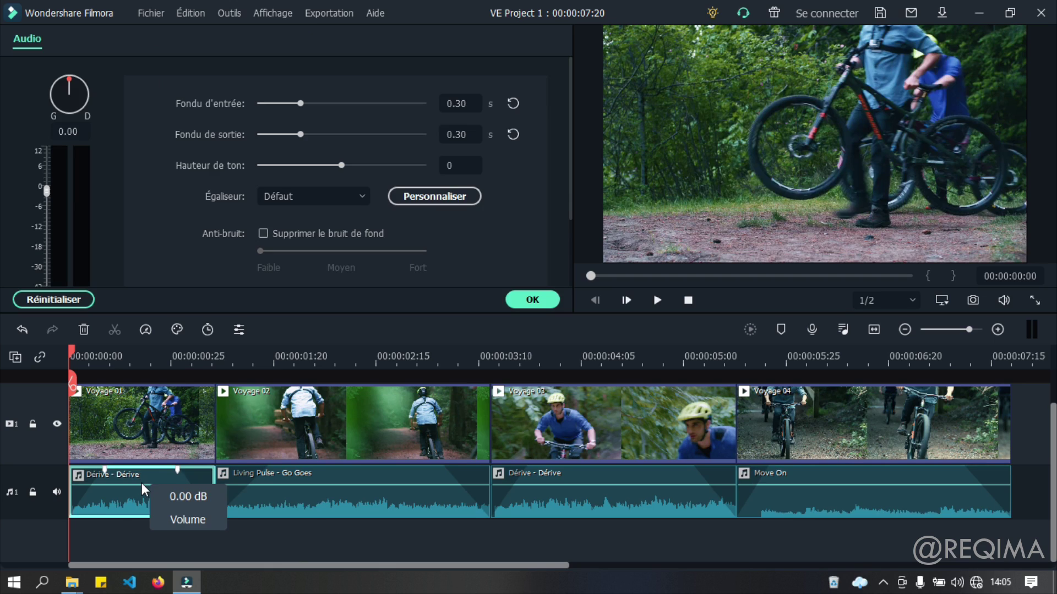
left_click_drag(141, 483, 143, 504)
mouse_move(268, 485)
left_mouse_down()
mouse_move(258, 510)
mouse_move(259, 500)
left_mouse_up()
left_click_drag(507, 484, 511, 510)
left_click_drag(837, 484, 845, 504)
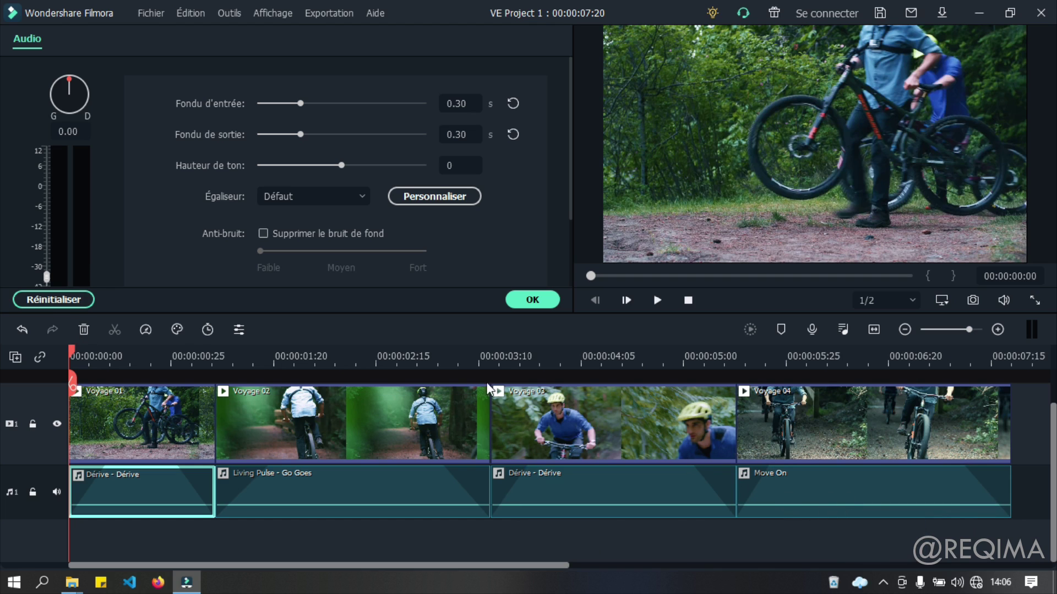
Play the edit to check the quieter music, return the playhead to the start and close the audio settings
left_click(653, 300)
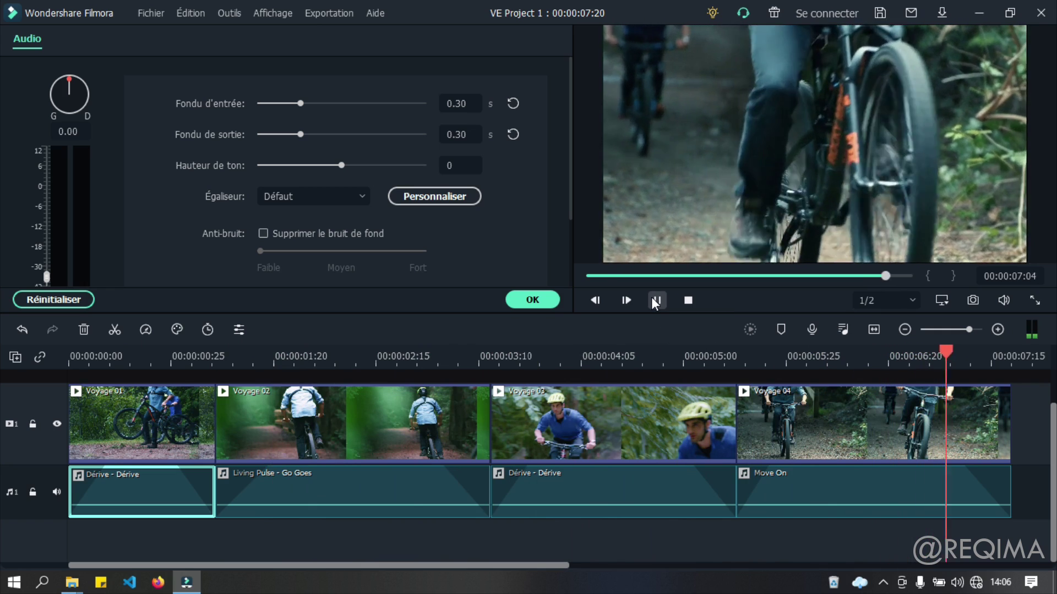
left_click_drag(1007, 351, 2, 343)
left_click(521, 300)
left_click(114, 424)
left_click(312, 432)
left_click(592, 430)
left_click(881, 429)
left_click(160, 410)
left_click(391, 426)
left_click(517, 424)
left_click(884, 429)
left_click(161, 420)
left_click(325, 434)
left_click(550, 430)
left_click(847, 429)
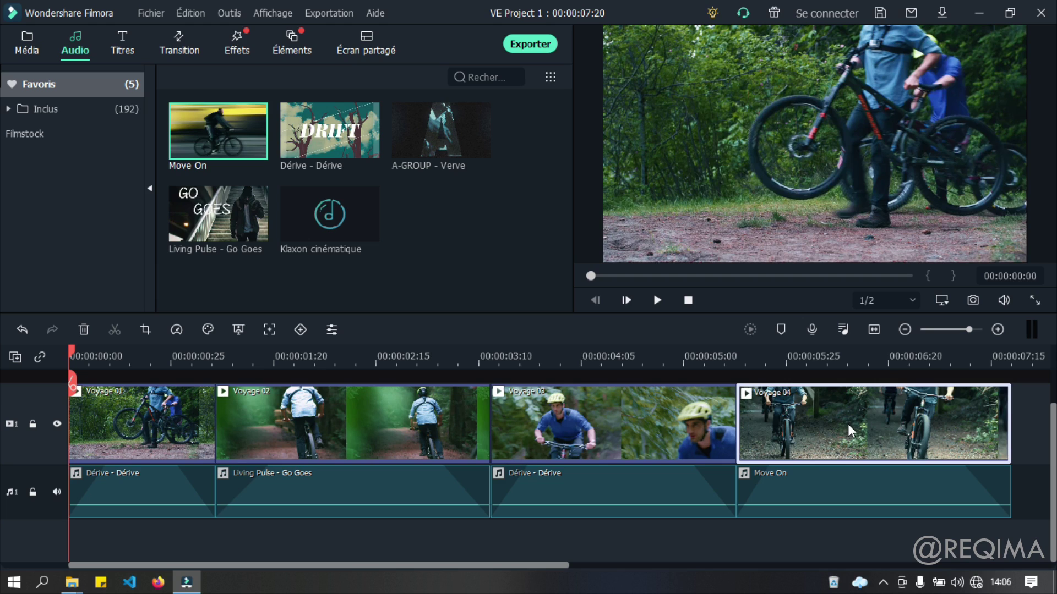
Place a Rebondissement transition between Voyage 01 and Voyage 02, shorten it and preview it
left_click(178, 44)
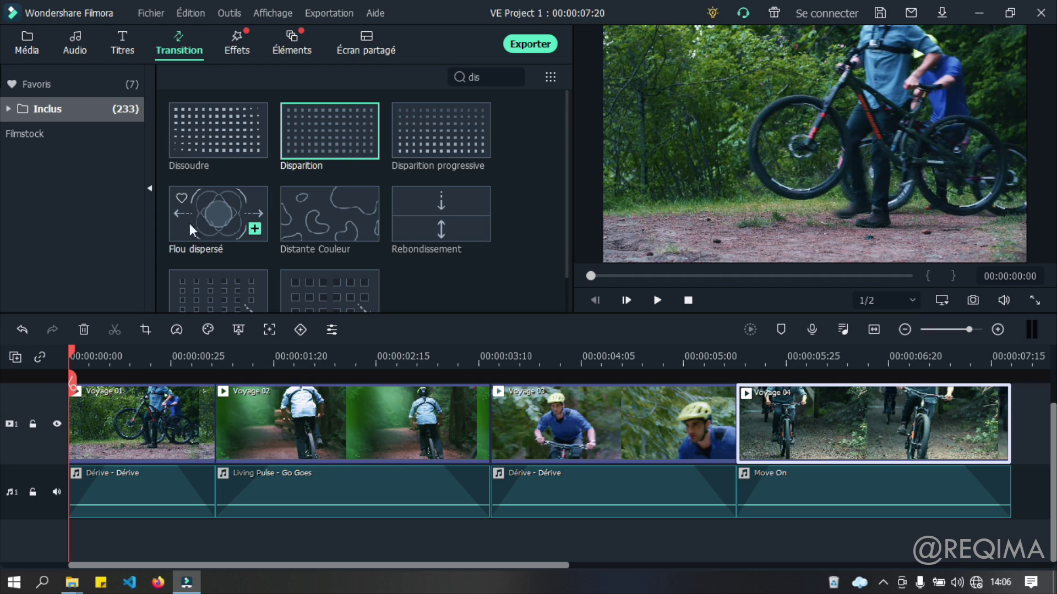
left_click_drag(419, 226, 204, 410)
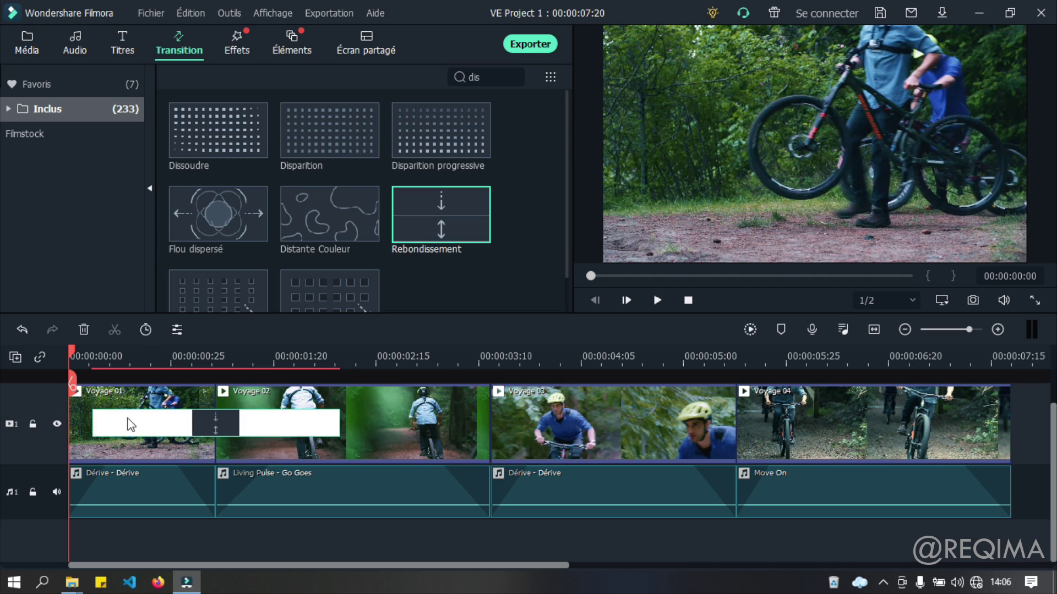
left_click_drag(91, 422, 195, 422)
left_click(164, 357)
key("space")
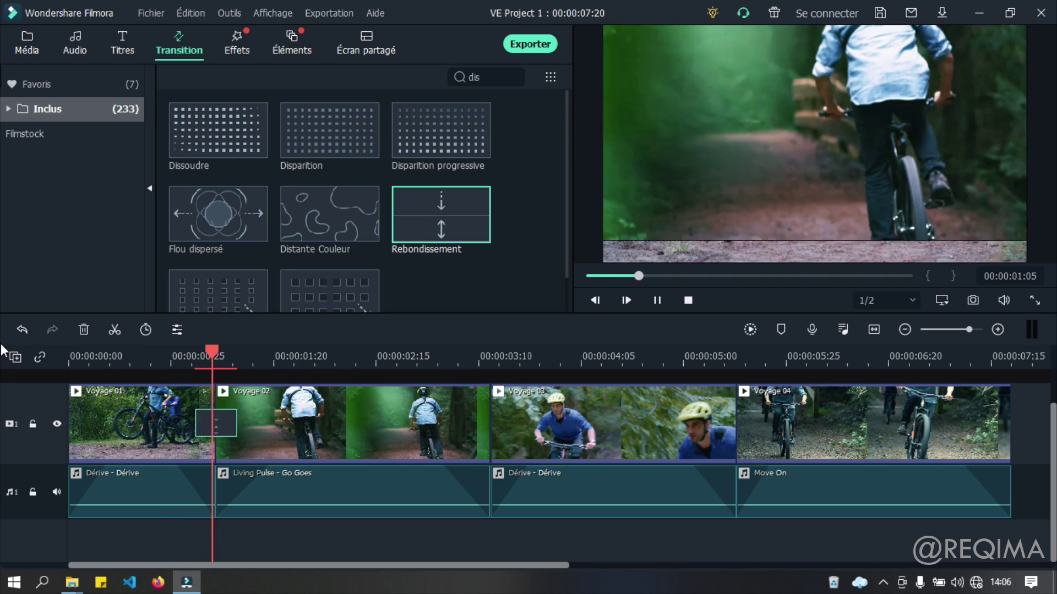
key("space")
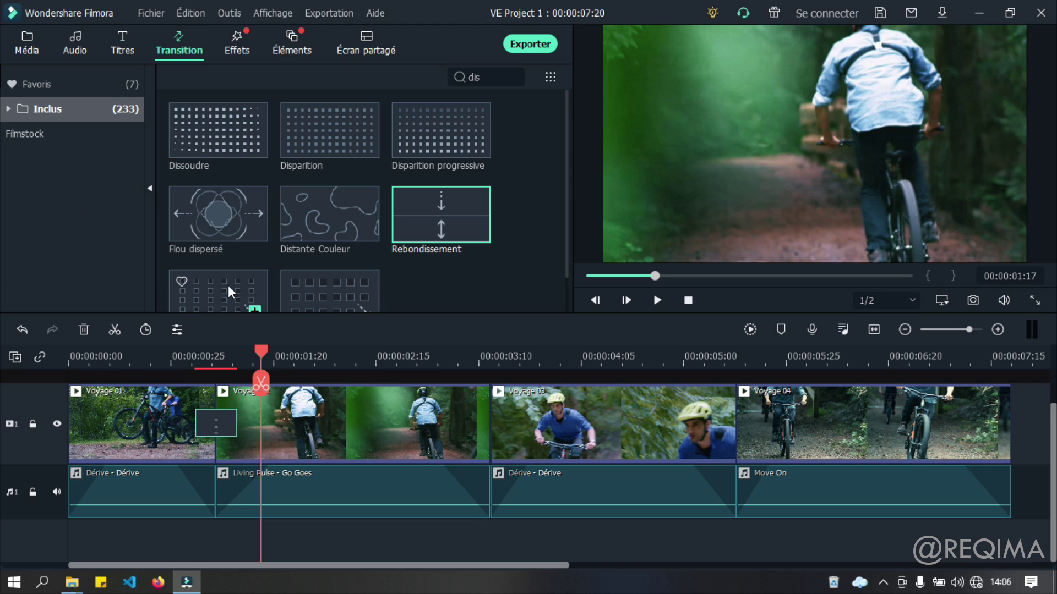
Place the small-squares transition listed below Flou dispersé between Voyage 02 and Voyage 03, shorten it and preview it
left_click_drag(228, 286, 583, 418)
left_click_drag(501, 427, 370, 424)
left_click(417, 356)
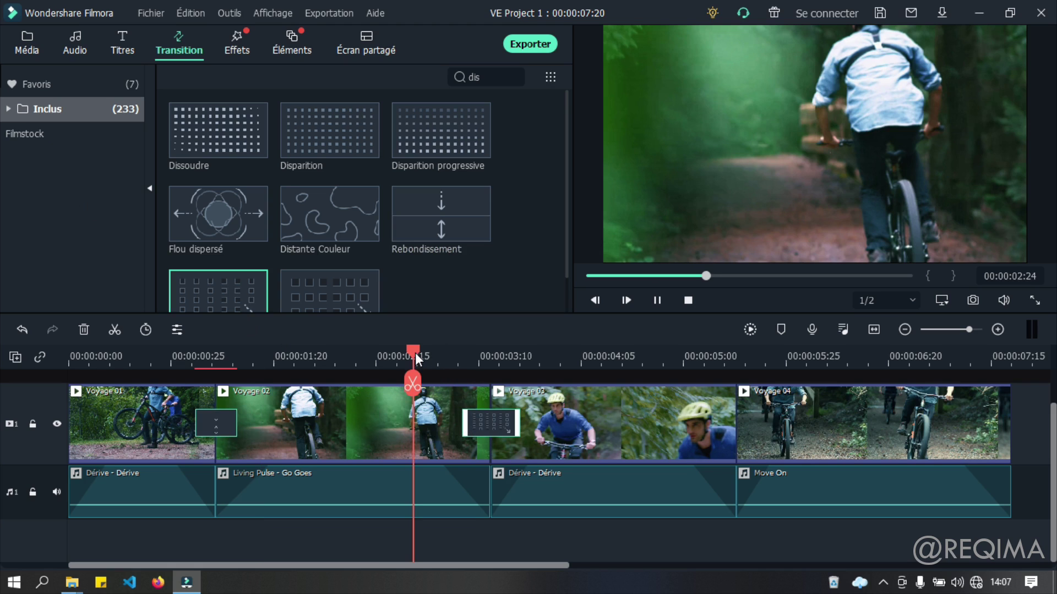
left_click(658, 299)
left_click(659, 300)
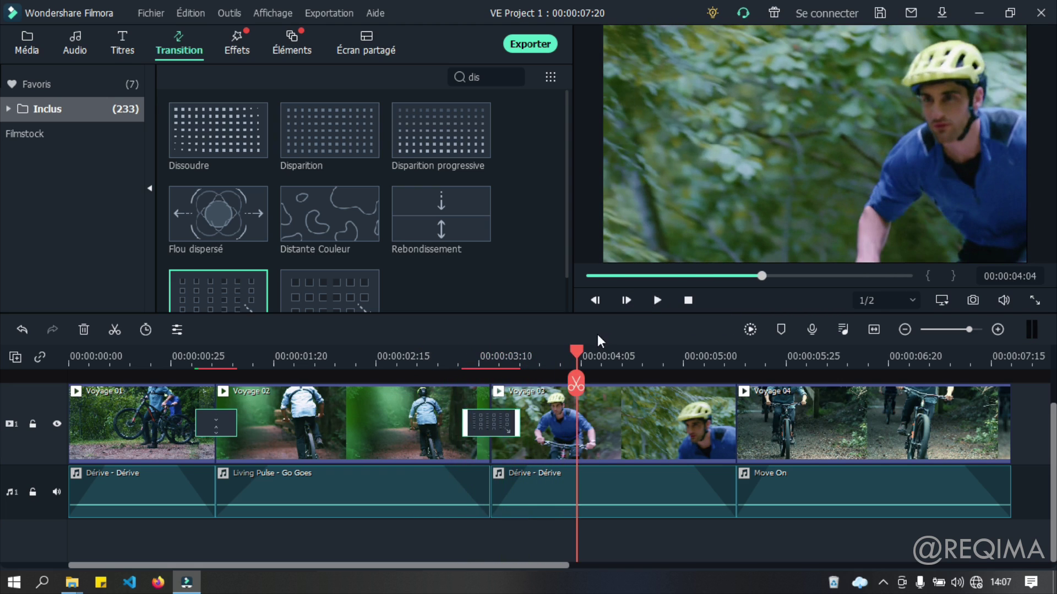
Add a Dissoudre transition at the very start of Voyage 01 and shorten it slightly
left_click_drag(576, 352, 70, 355)
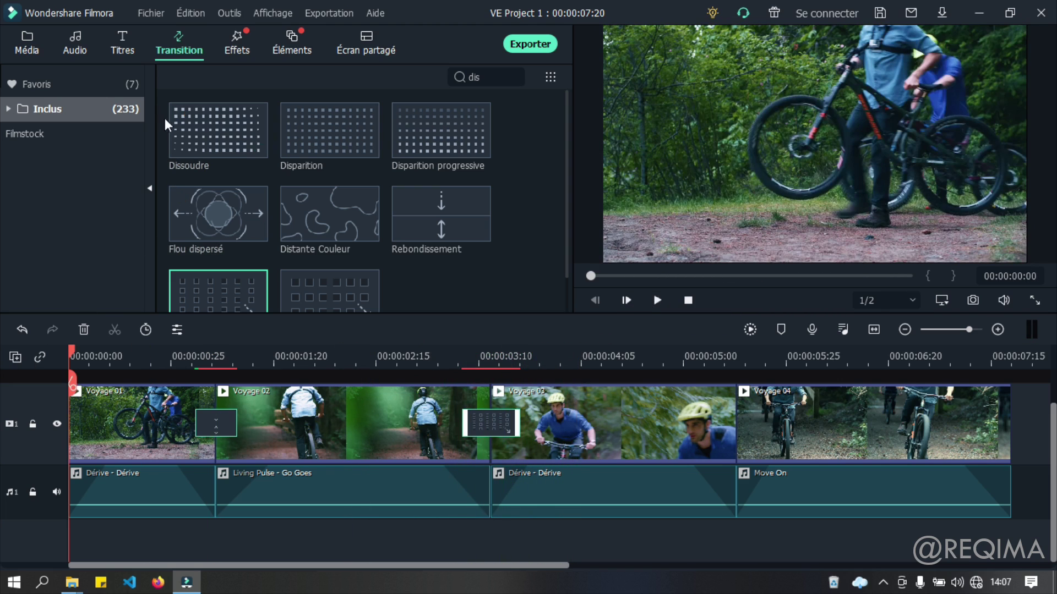
left_click_drag(194, 130, 88, 425)
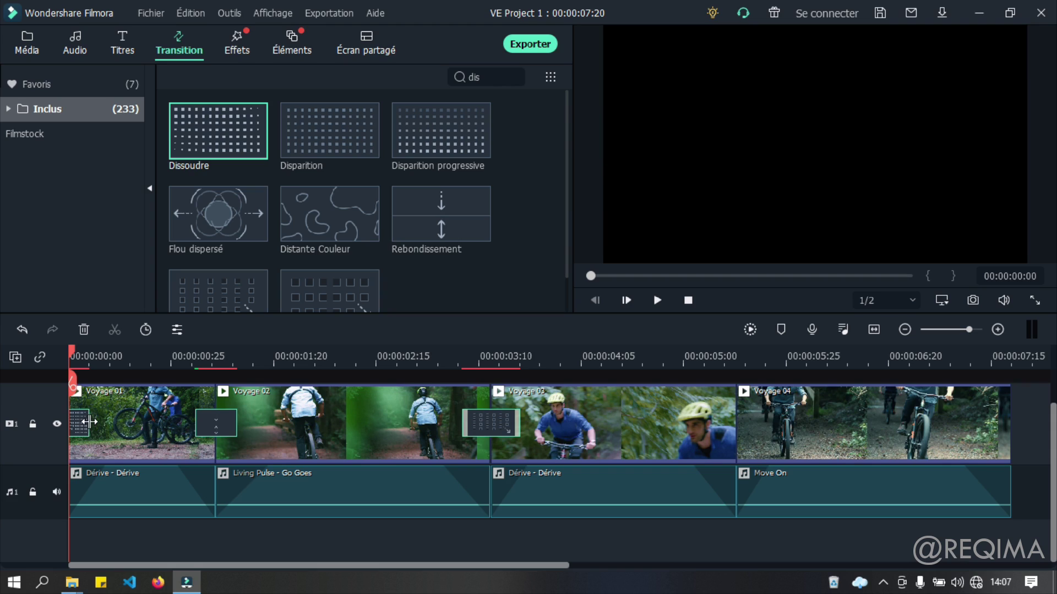
left_click_drag(88, 421, 86, 423)
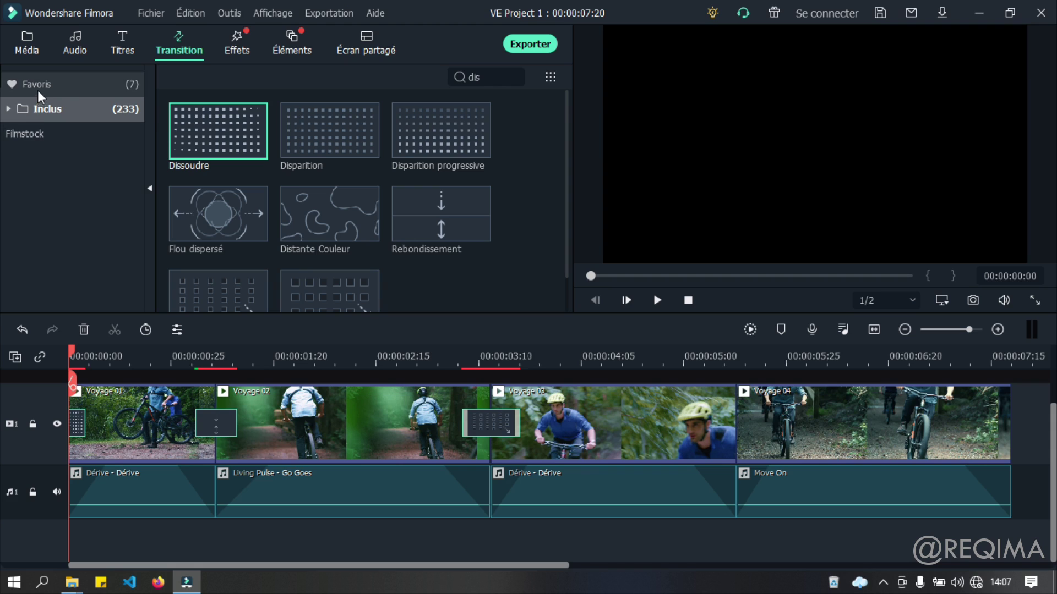
Clear the transition search and preview the Dissoudre and Disparition transitions from the full included collection
left_click(53, 108)
left_click(515, 77)
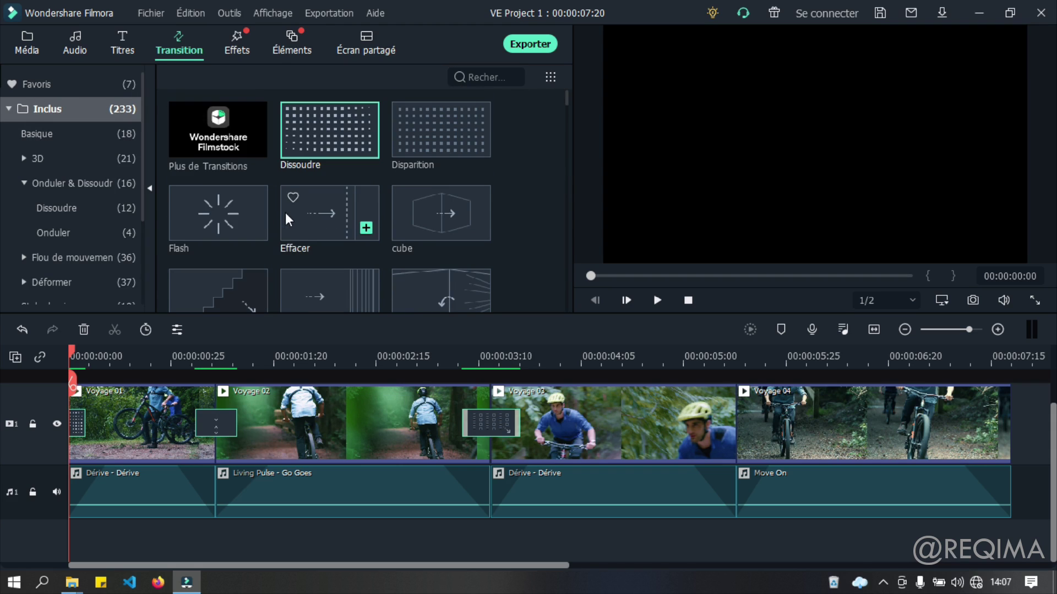
scroll(285, 213, "down", 3)
scroll(296, 213, "up", 3)
left_click(330, 148)
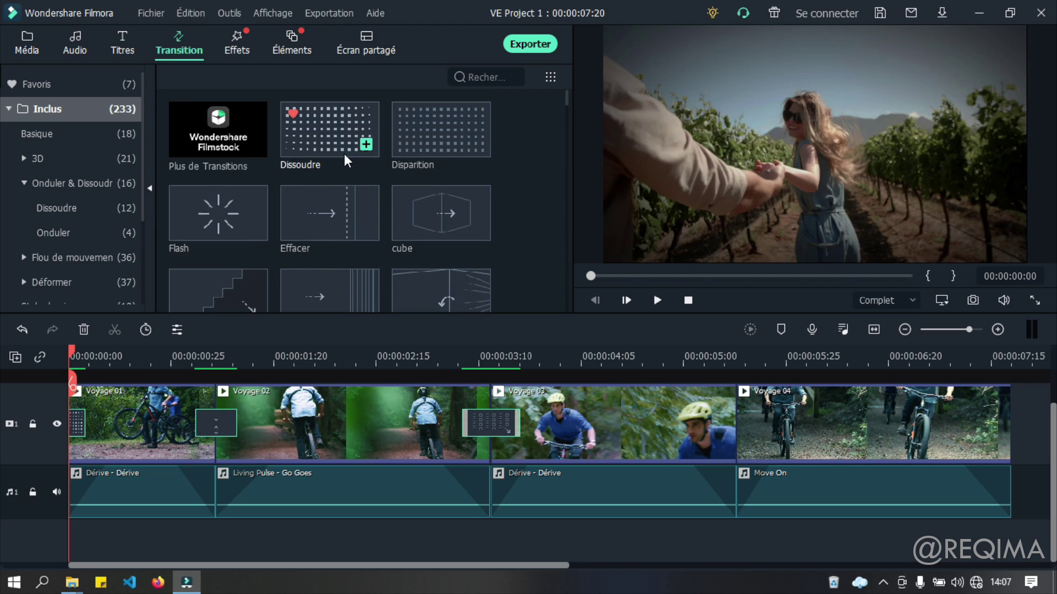
left_click(337, 125)
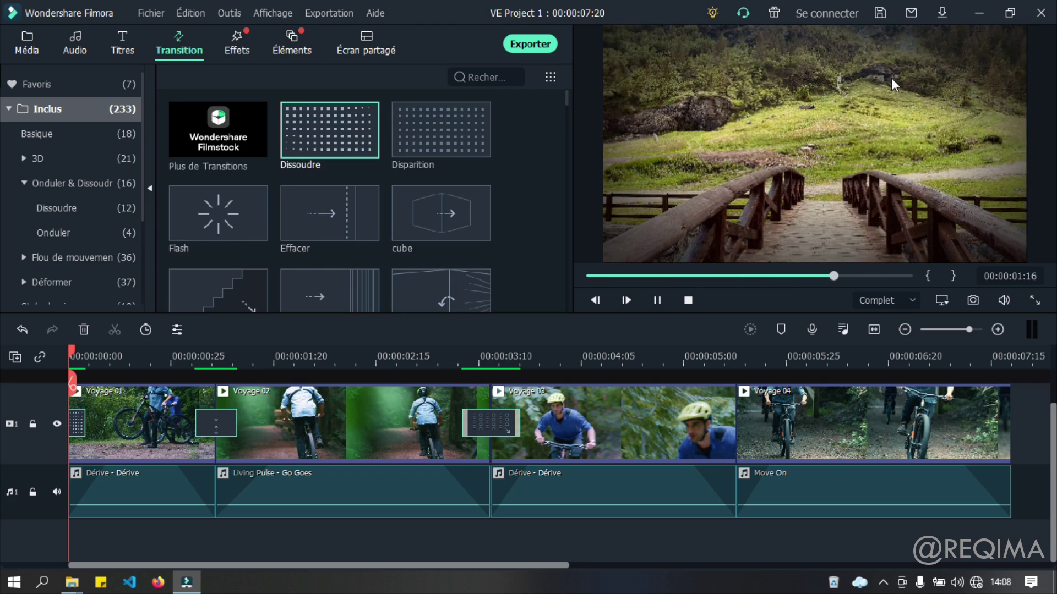
left_click(419, 141)
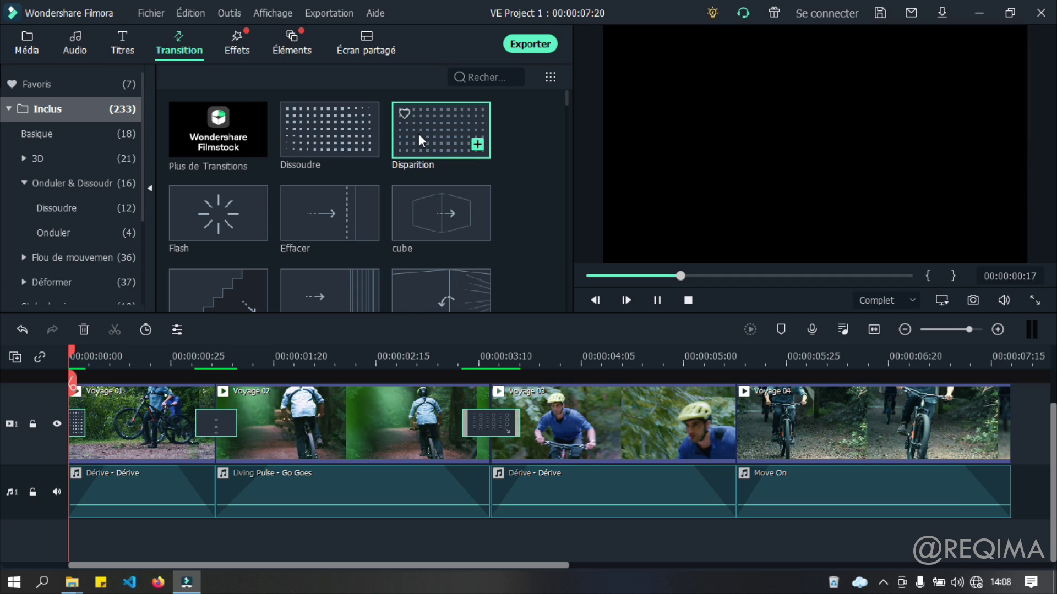
Replace the transition between Voyage 01 and Voyage 02 with a short Flash, and add Flashback 2 between Voyage 03 and Voyage 04
left_click(191, 219)
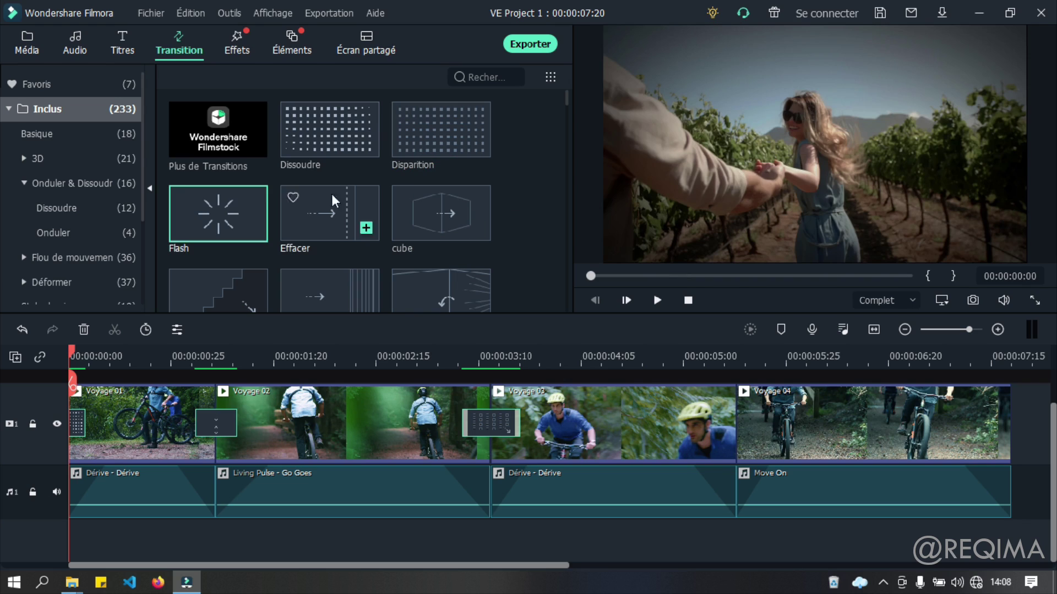
left_click_drag(227, 212, 216, 424)
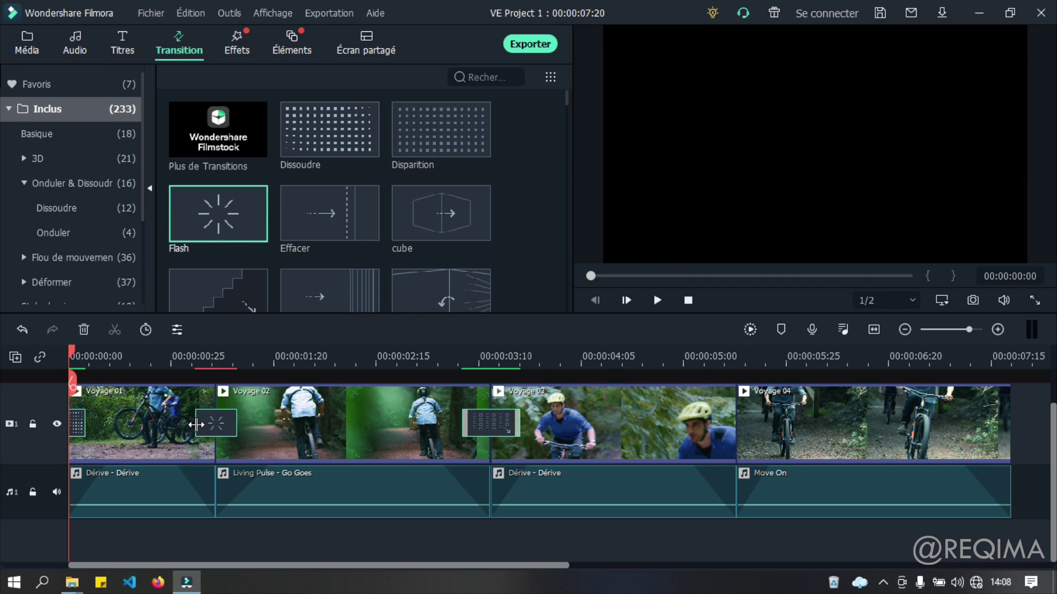
scroll(325, 248, "down", 5)
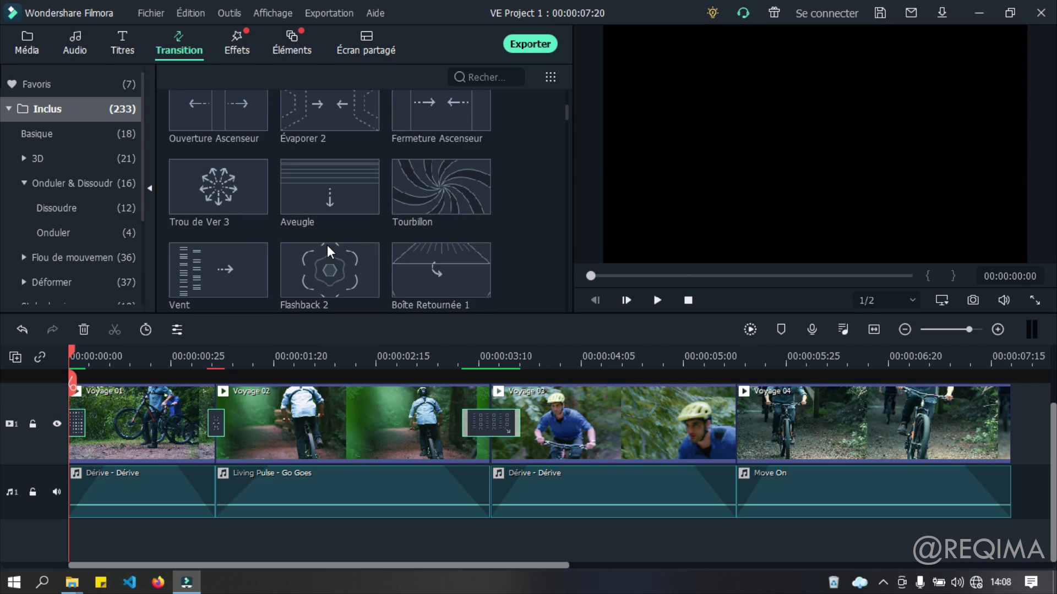
left_click_drag(337, 274, 726, 439)
Replace the transition between Voyage 02 and Voyage 03 with a short Pois transition and play the whole edit
scroll(278, 253, "down", 3)
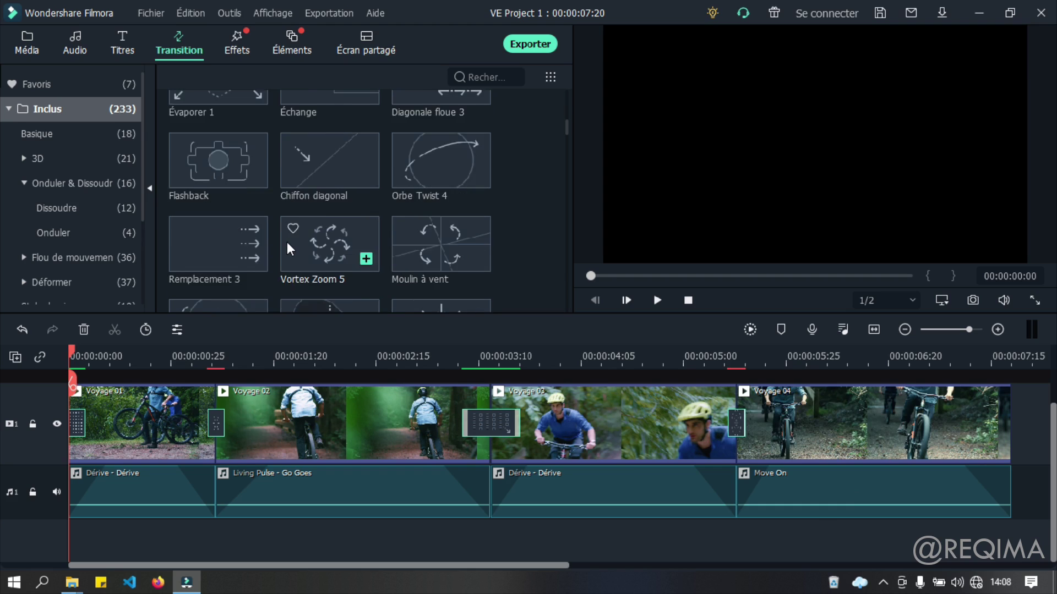
scroll(374, 258, "down", 3)
left_click_drag(211, 198, 478, 424)
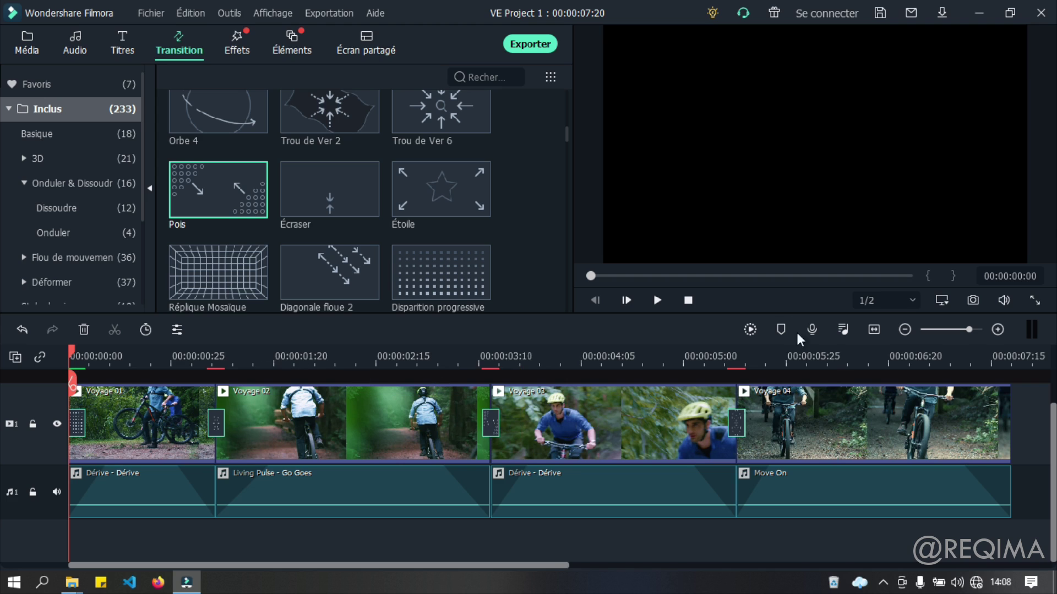
left_click(658, 301)
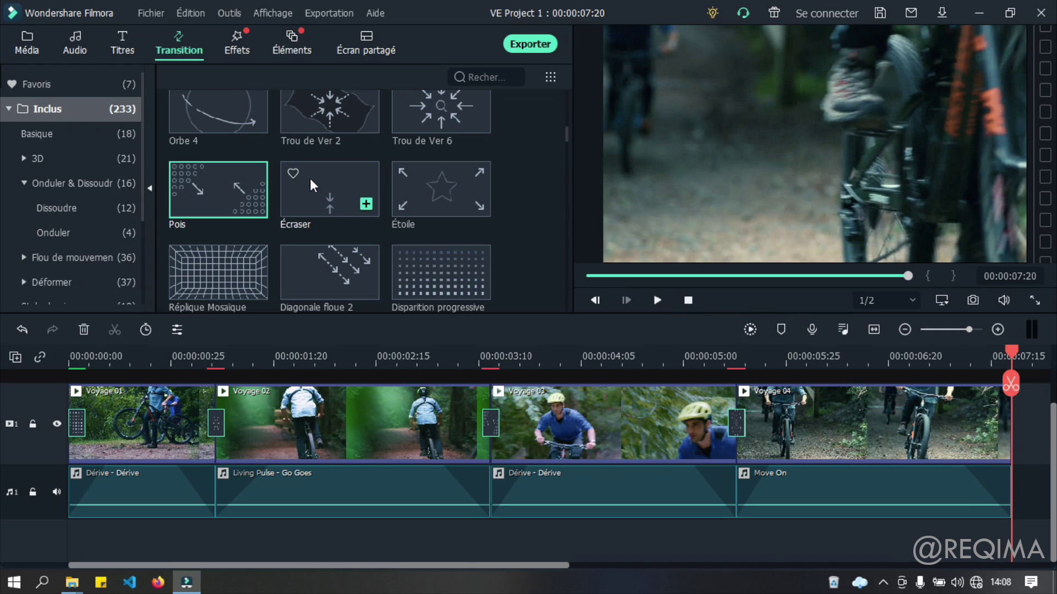
Add a short Disparition progressive transition at the end of Voyage 04, and play the ending before returning the playhead to the start
left_click(449, 274)
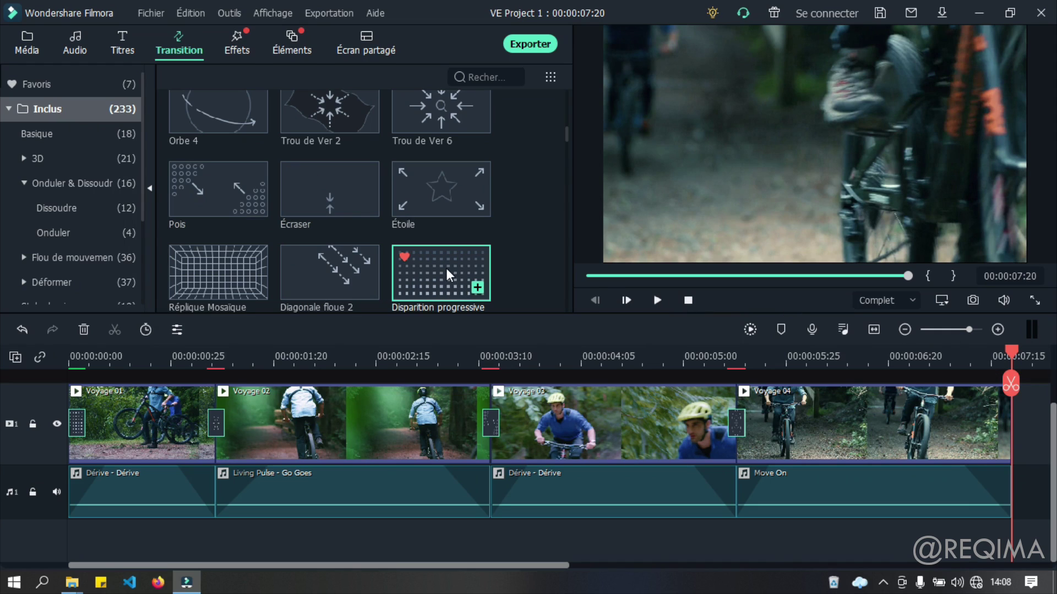
left_click_drag(441, 283, 974, 425)
left_click(913, 357)
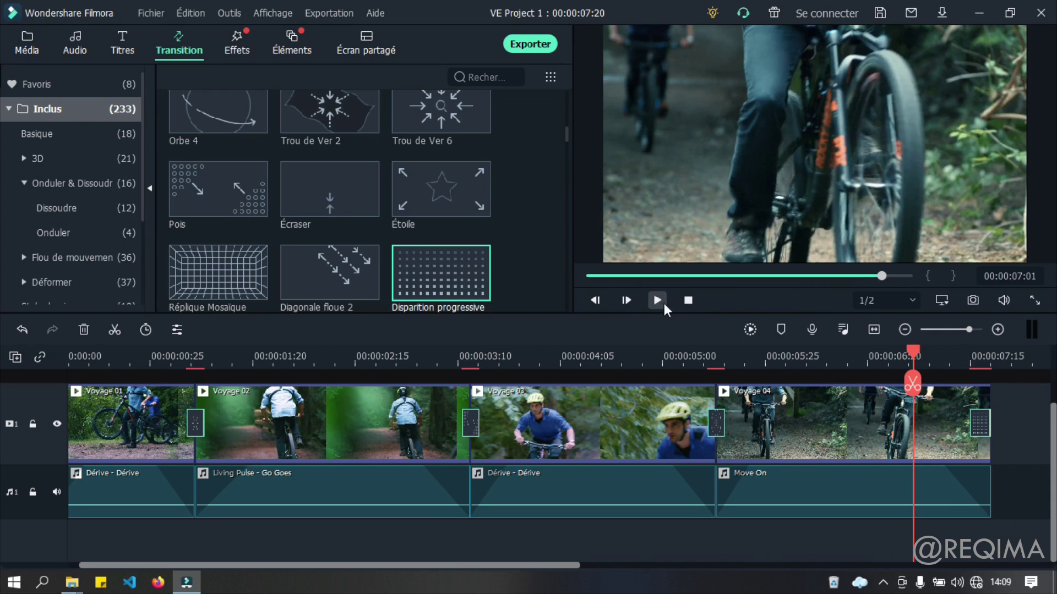
left_click(658, 302)
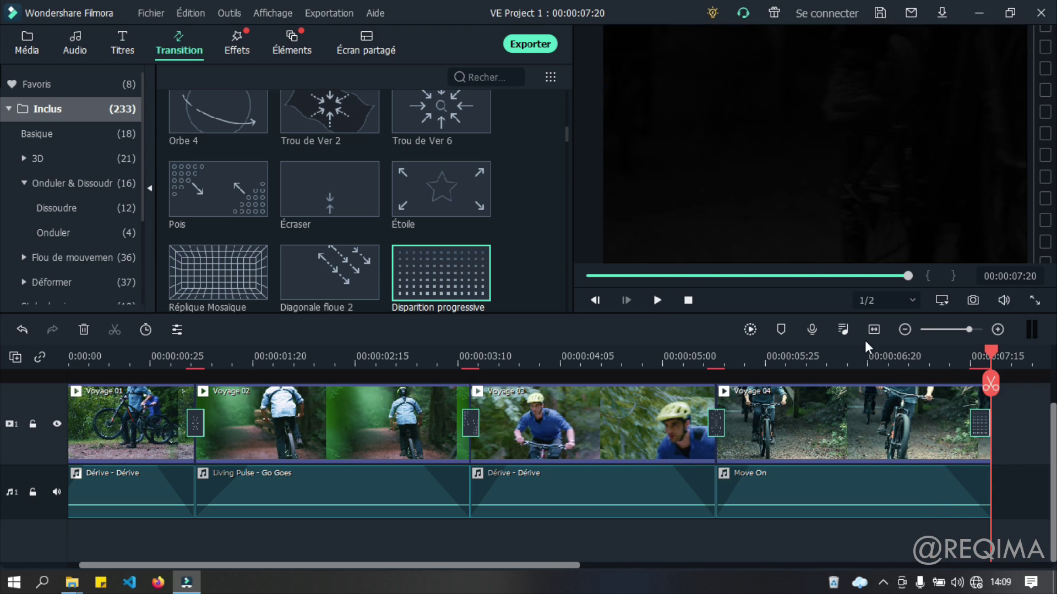
left_click(876, 333)
left_click_drag(1011, 353, 67, 355)
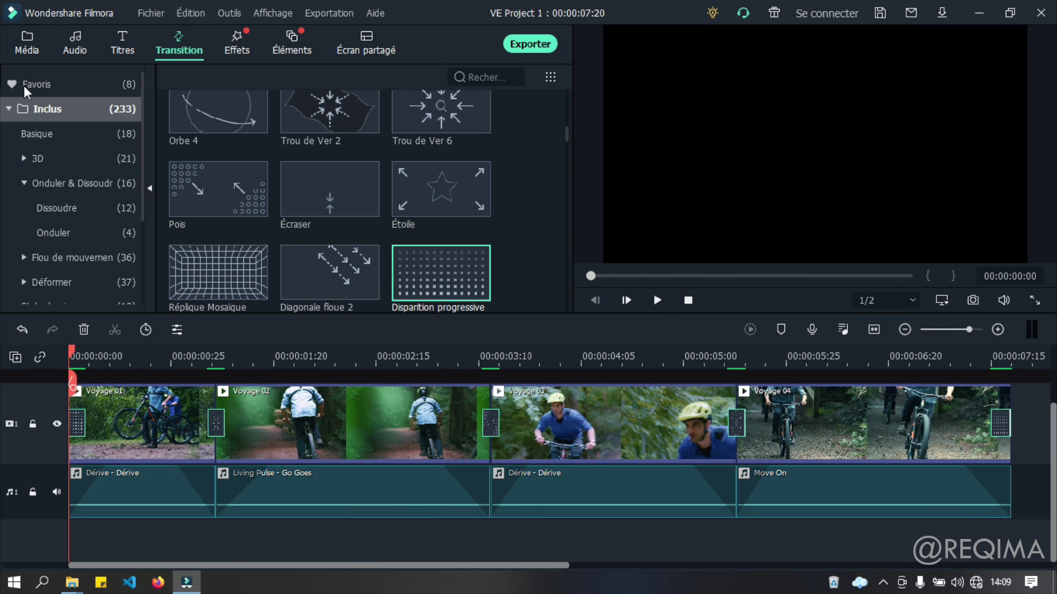
scroll(591, 383, "up", 1)
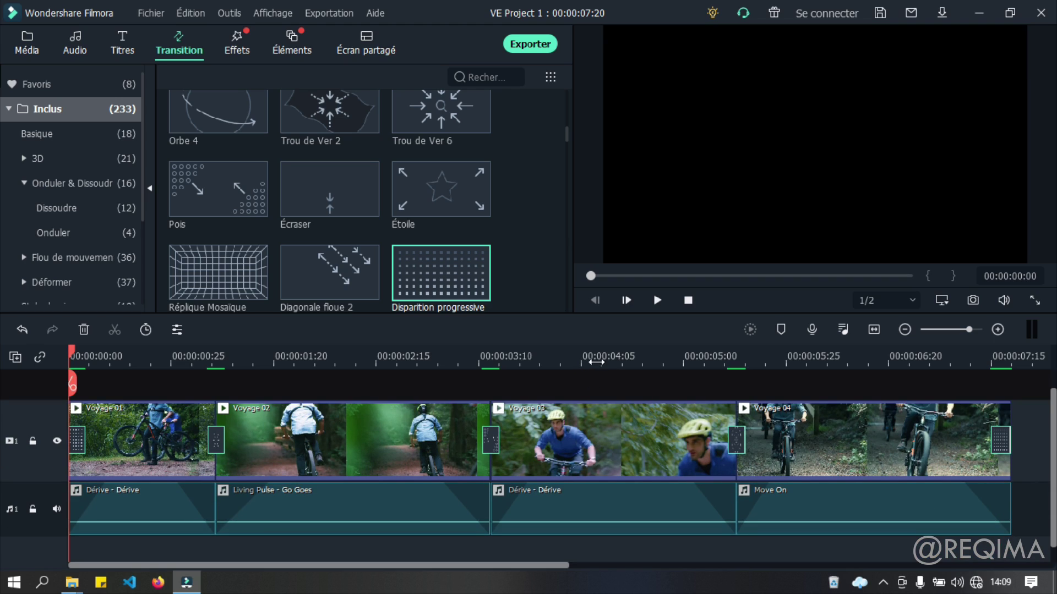
scroll(655, 410, "down", 1)
scroll(675, 385, "up", 2)
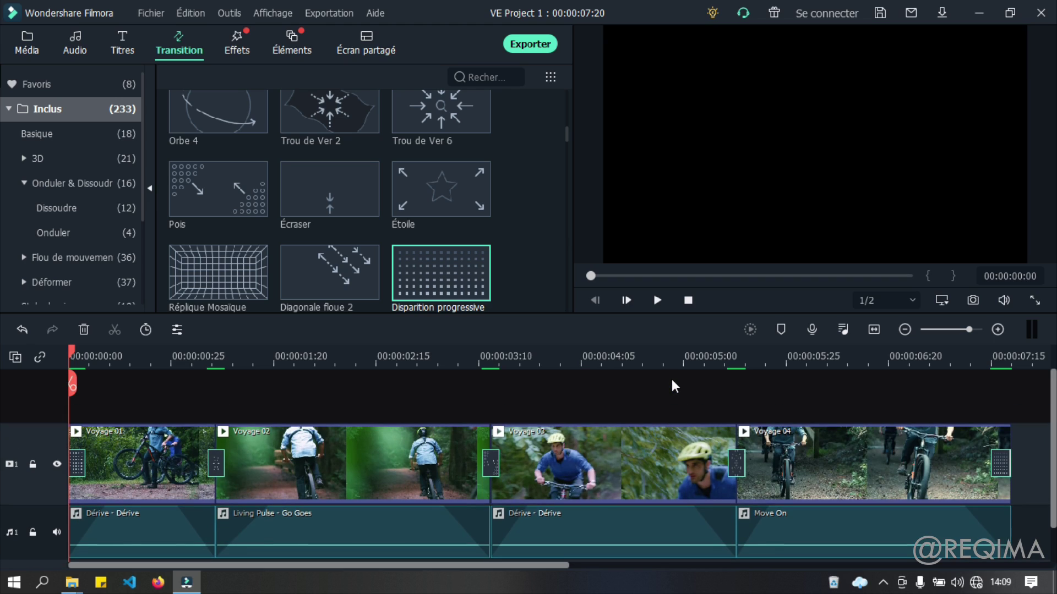
scroll(675, 386, "down", 2)
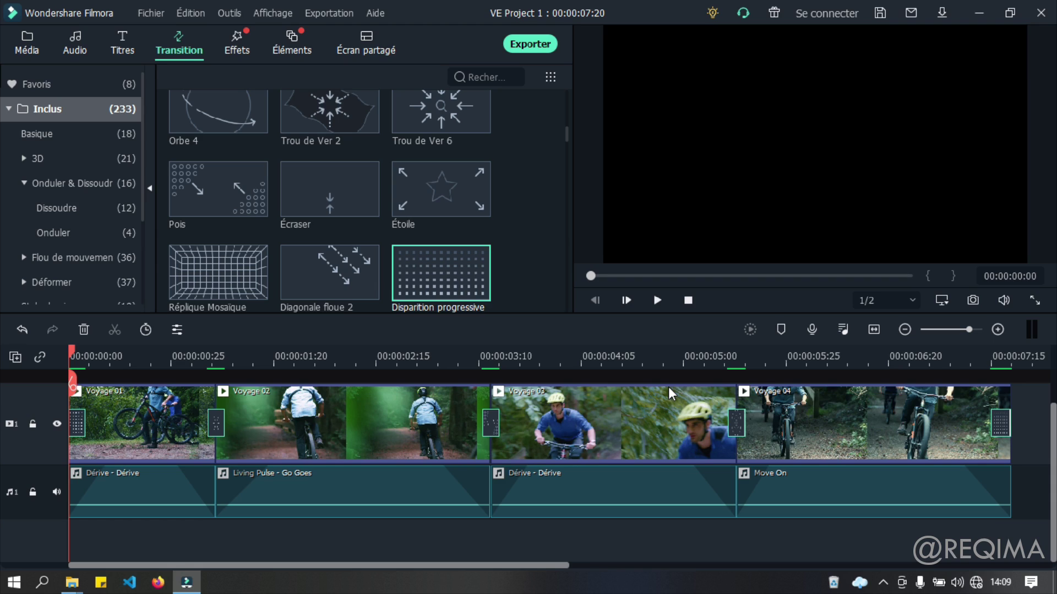
left_click(588, 355)
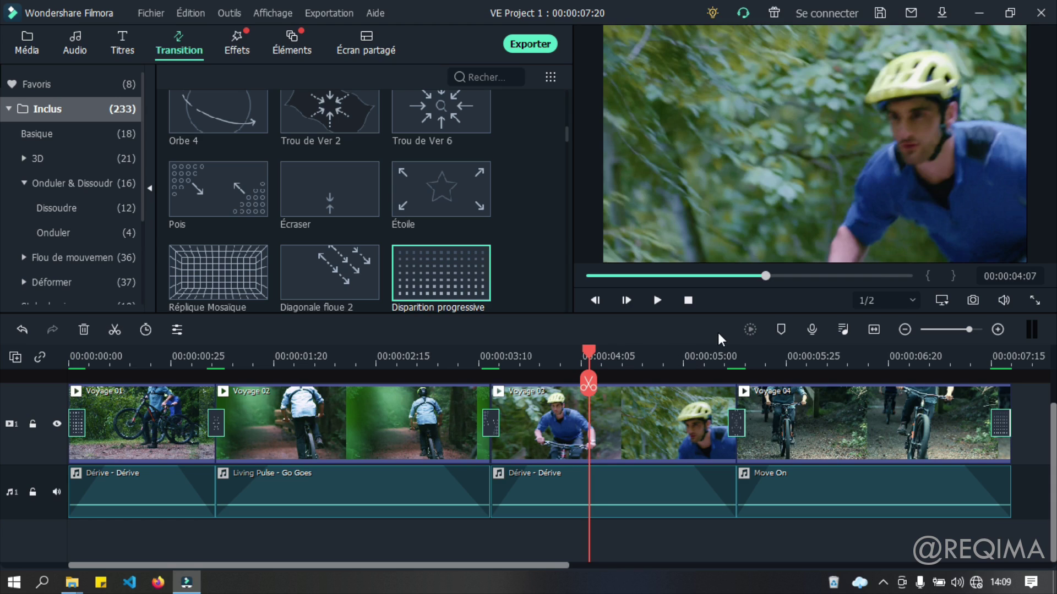
key("Home")
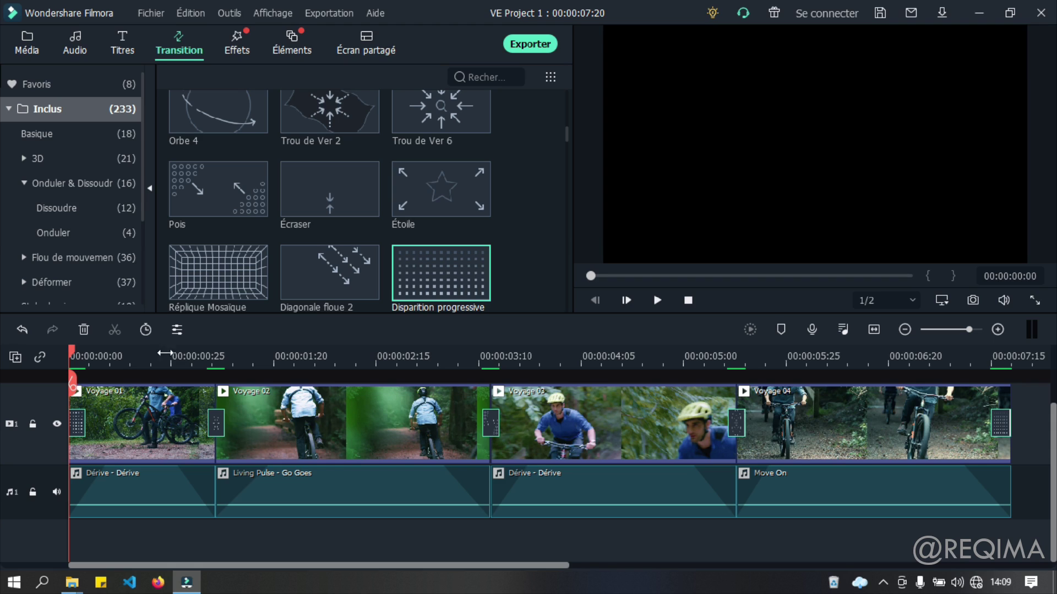
Browse the included titles, preview New LowerThirds 5, and place it on a new track above the clips near the start of Voyage 01
scroll(149, 396, "up", 1)
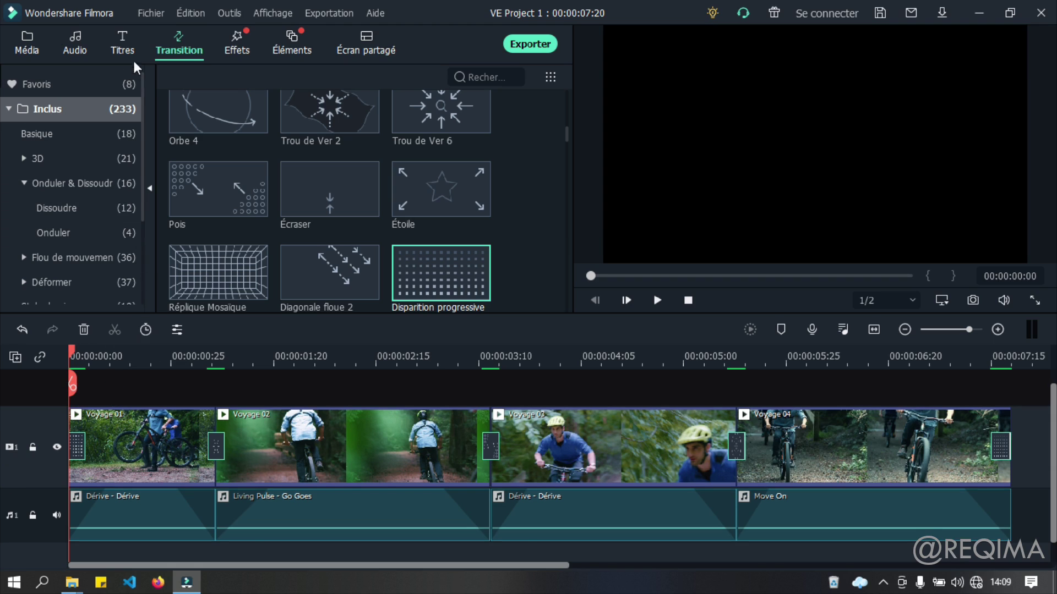
left_click(121, 47)
left_click(97, 108)
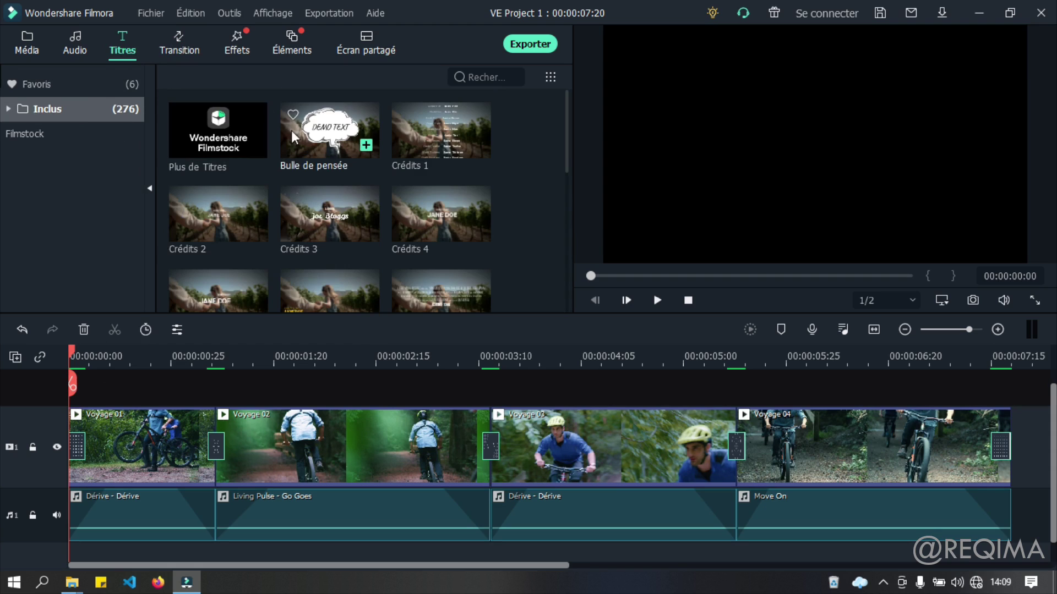
scroll(308, 160, "down", 10)
scroll(309, 166, "down", 5)
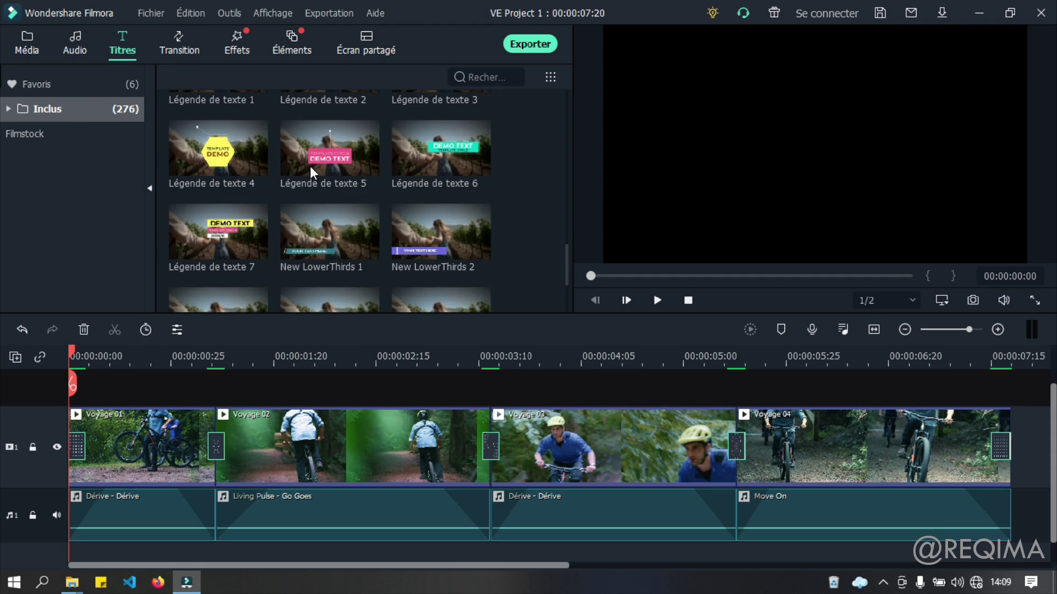
scroll(310, 166, "down", 2)
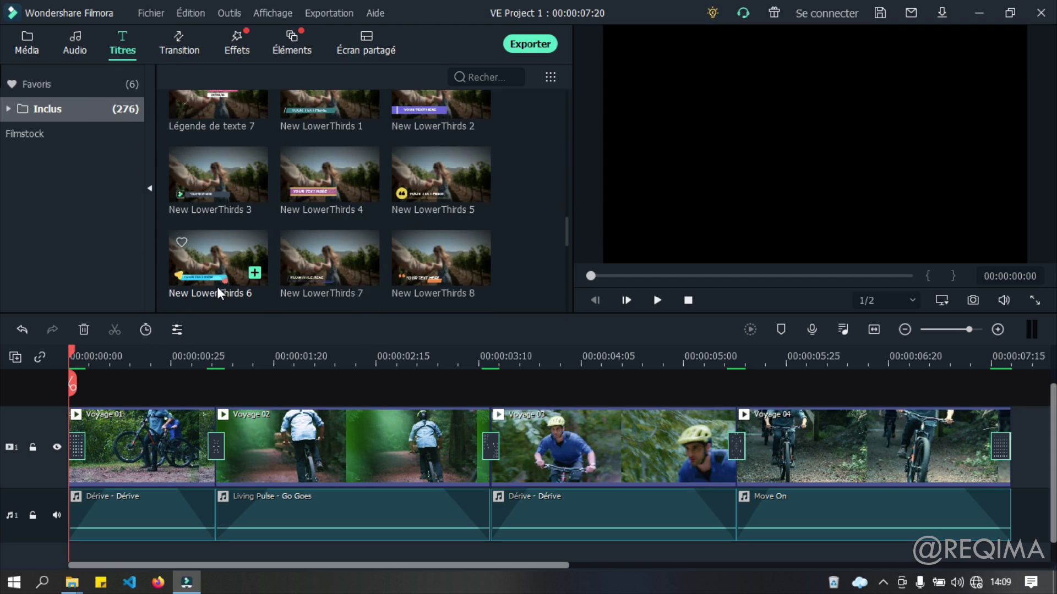
left_click(424, 187)
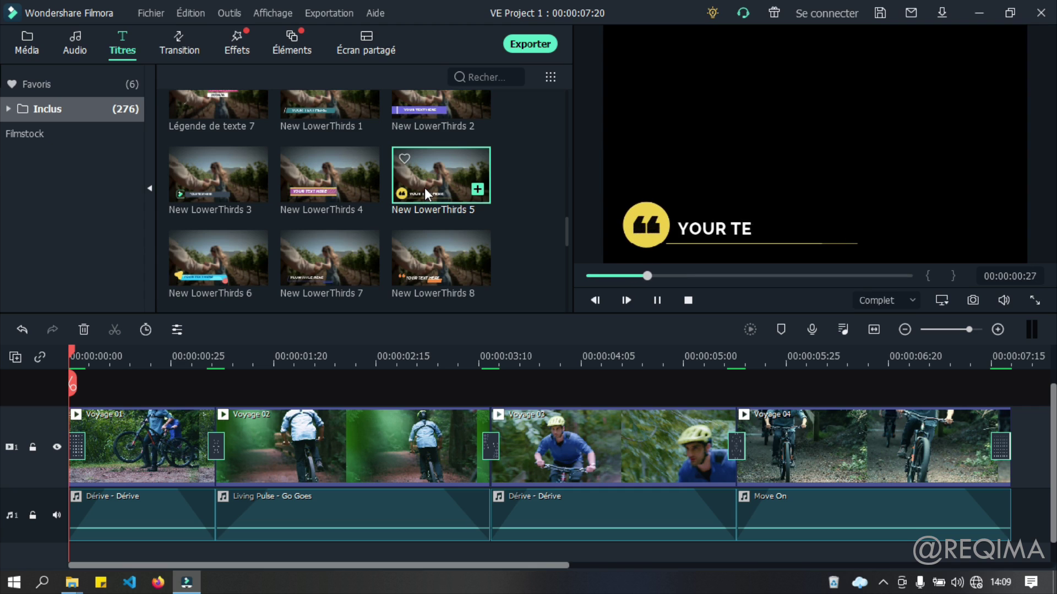
left_click_drag(426, 189, 98, 378)
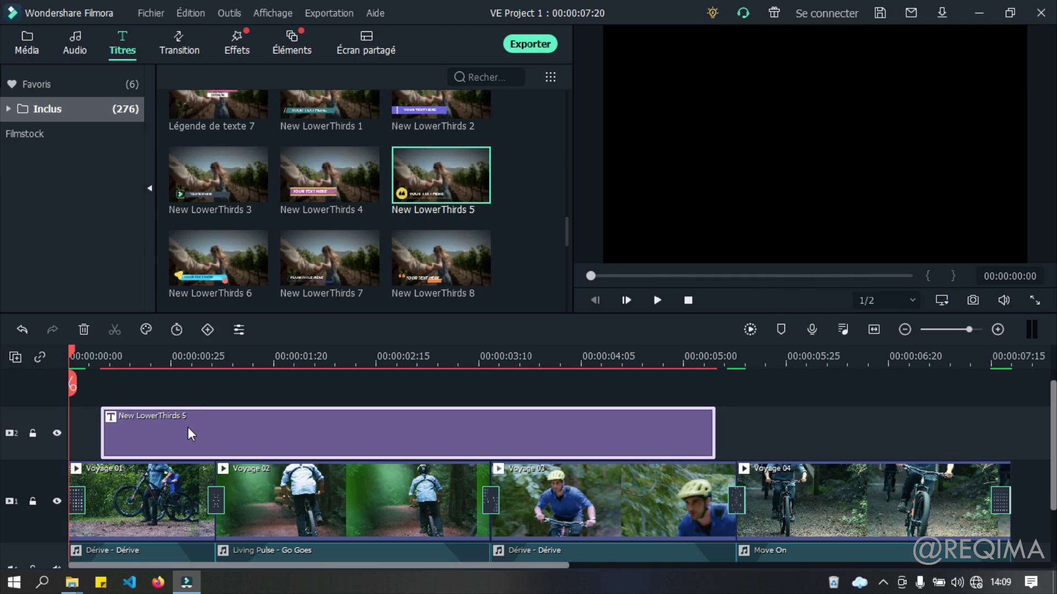
Try inserting the lower-third title into the main video track inside Voyage 01, check the result, and undo the insertion
left_click_drag(186, 428, 181, 497)
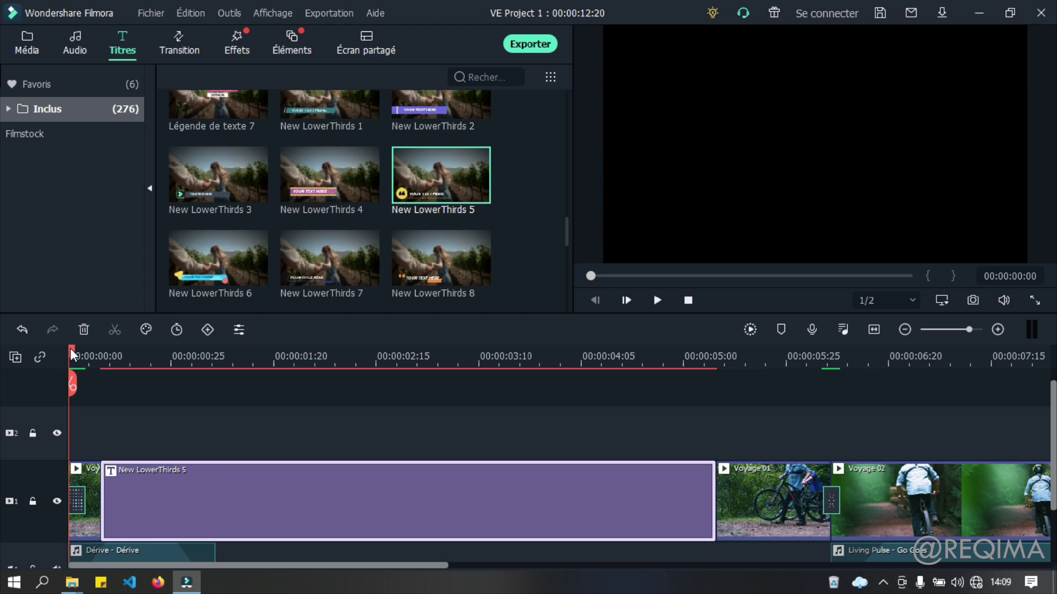
left_click_drag(72, 357, 939, 462)
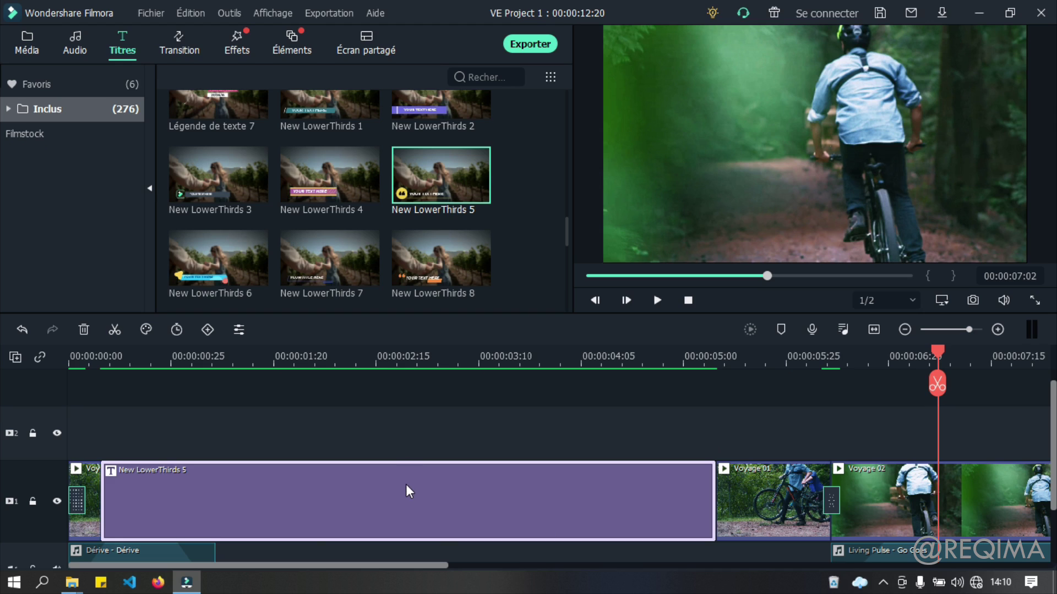
key("ctrl+z")
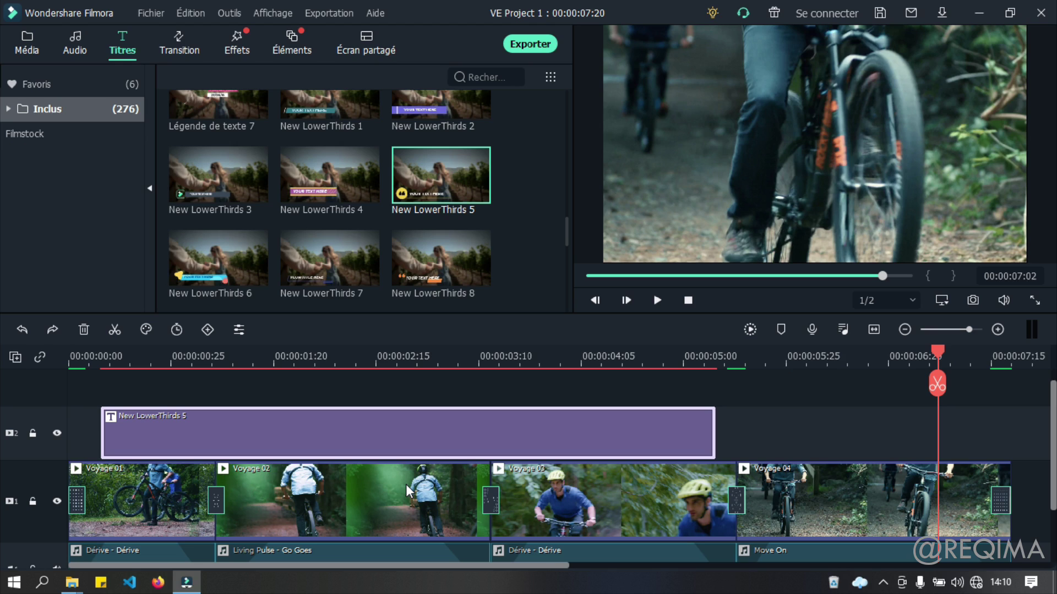
Play the edit from the beginning to check the lower-third title over Voyage 01 and Voyage 02
scroll(349, 504, "down", 1)
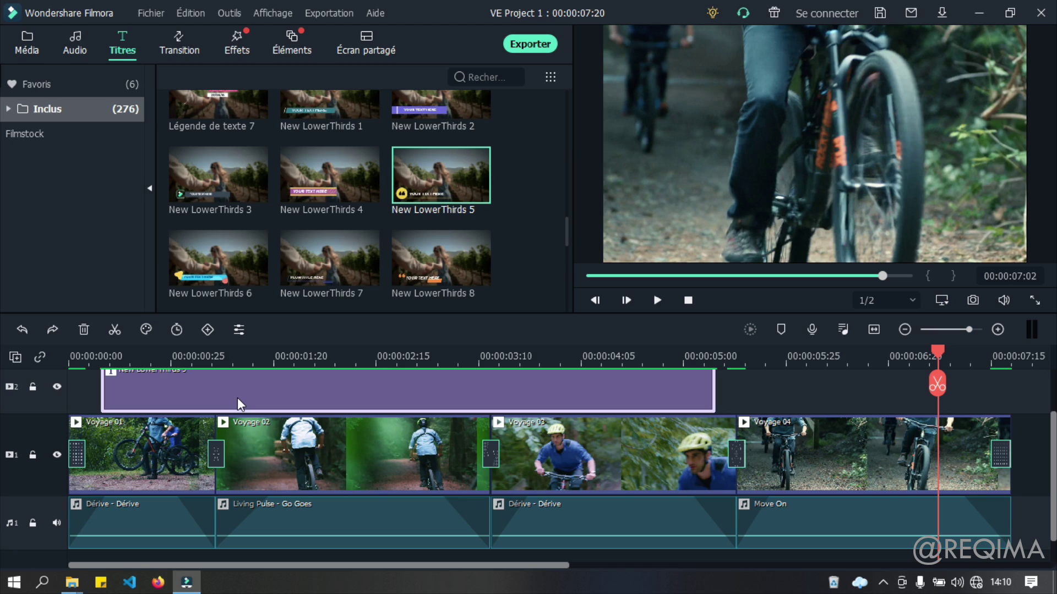
scroll(155, 485, "up", 1)
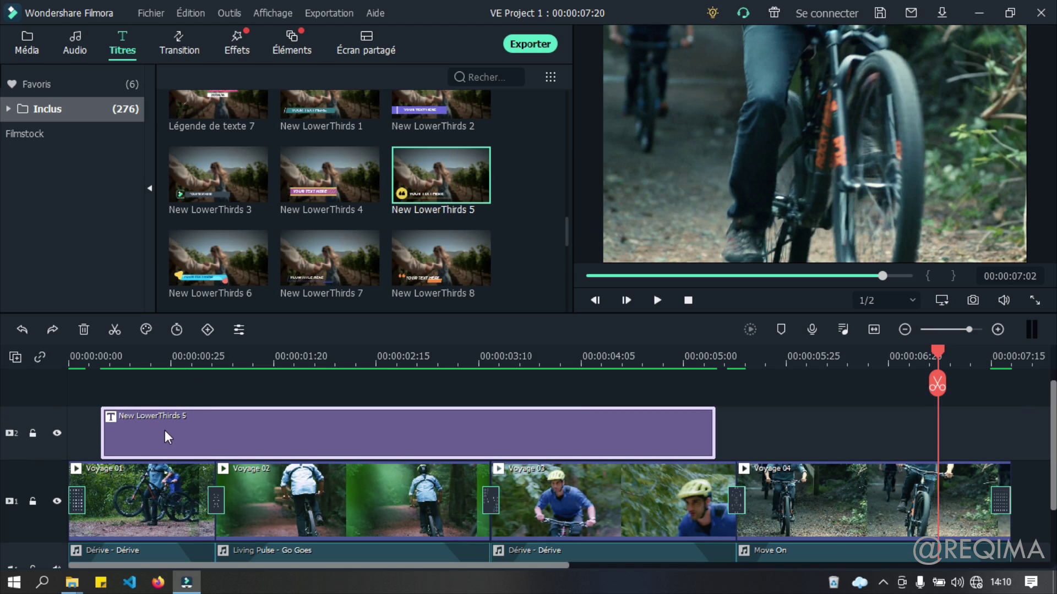
left_click_drag(104, 356, 72, 356)
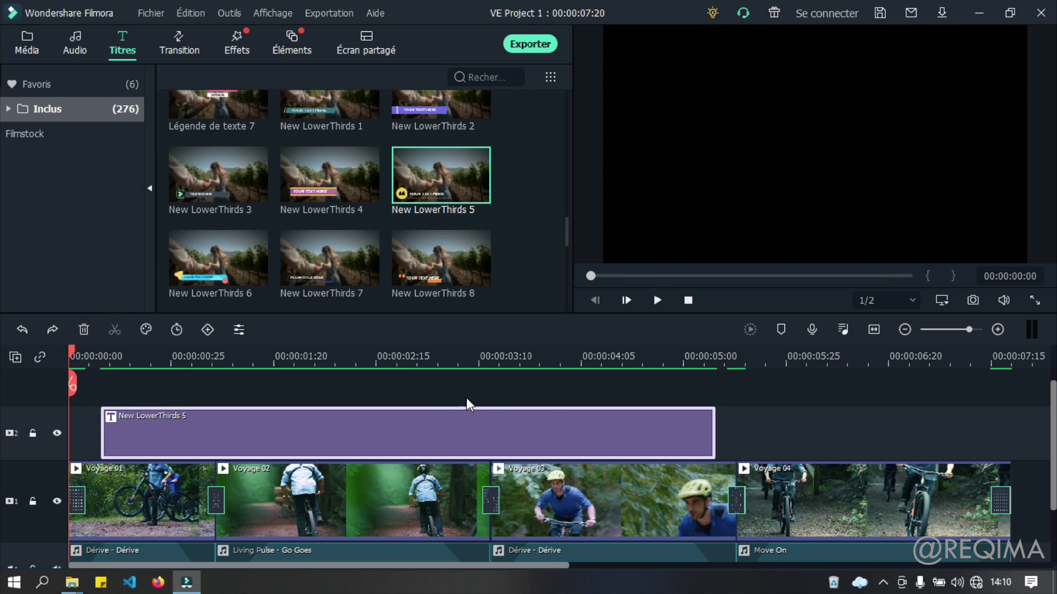
key("space")
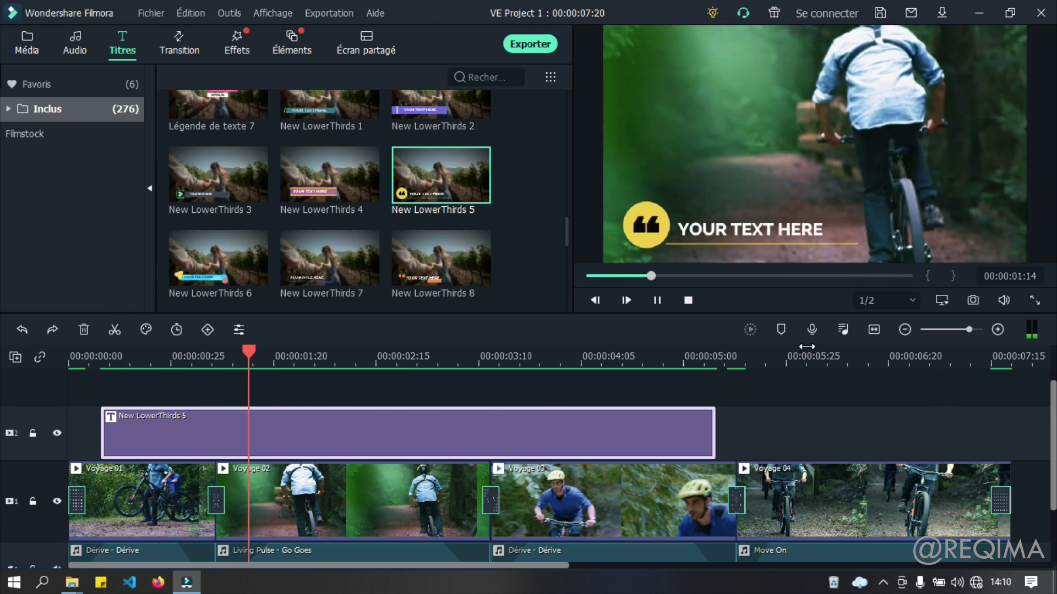
key("space")
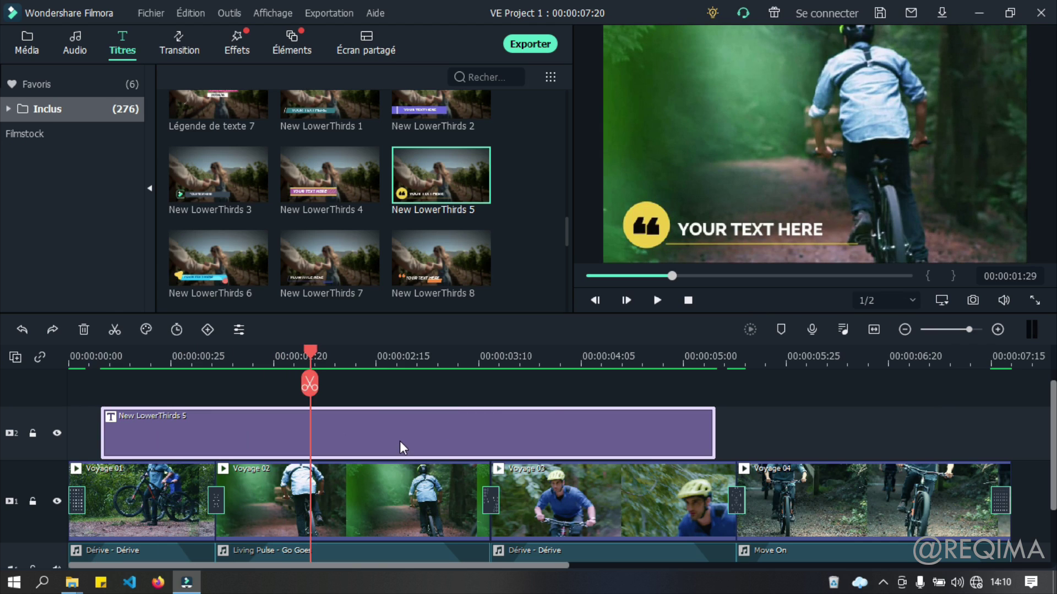
Replace the lower-third title's placeholder text with "Filmora Tuto" and confirm the edit
double_click(283, 434)
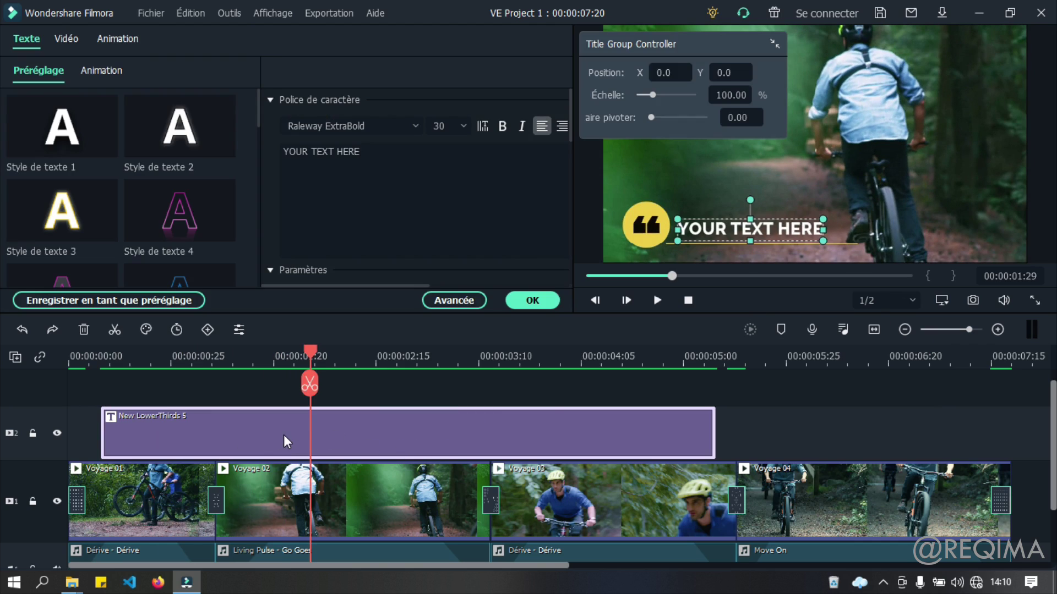
left_click(407, 173)
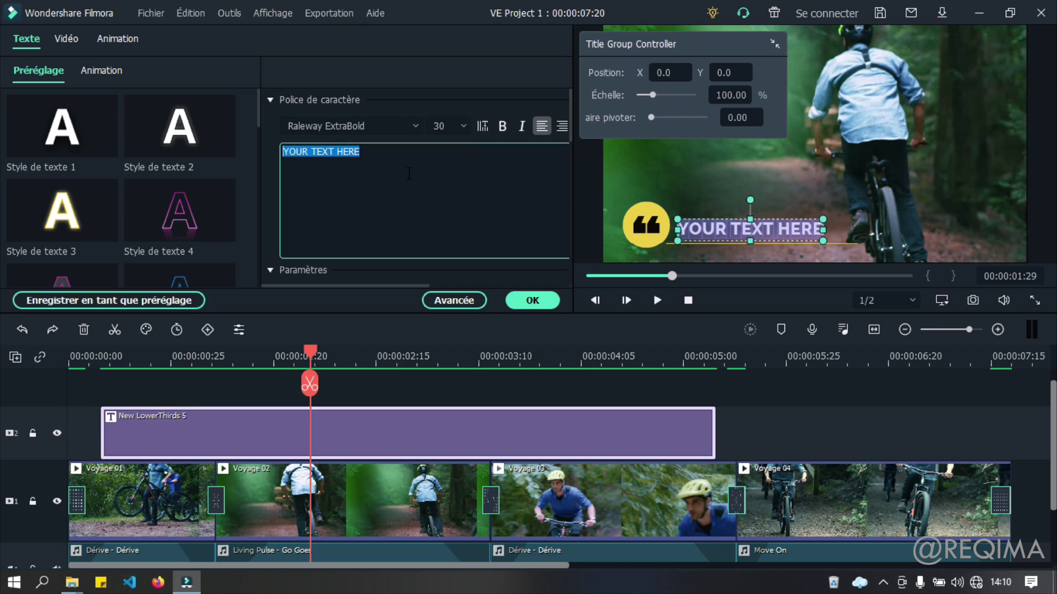
type("Film")
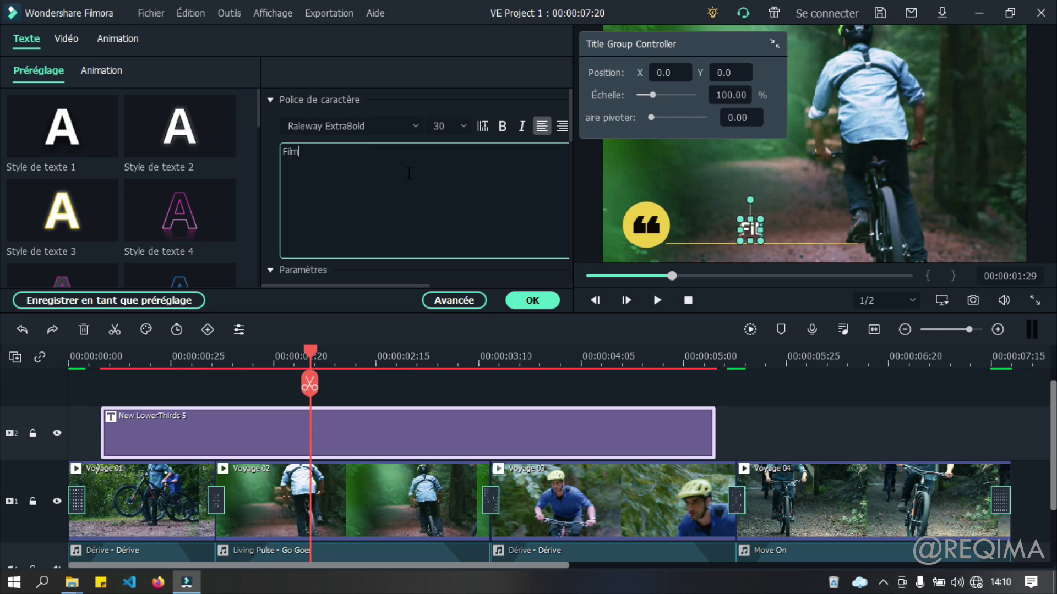
type("ora Tuto")
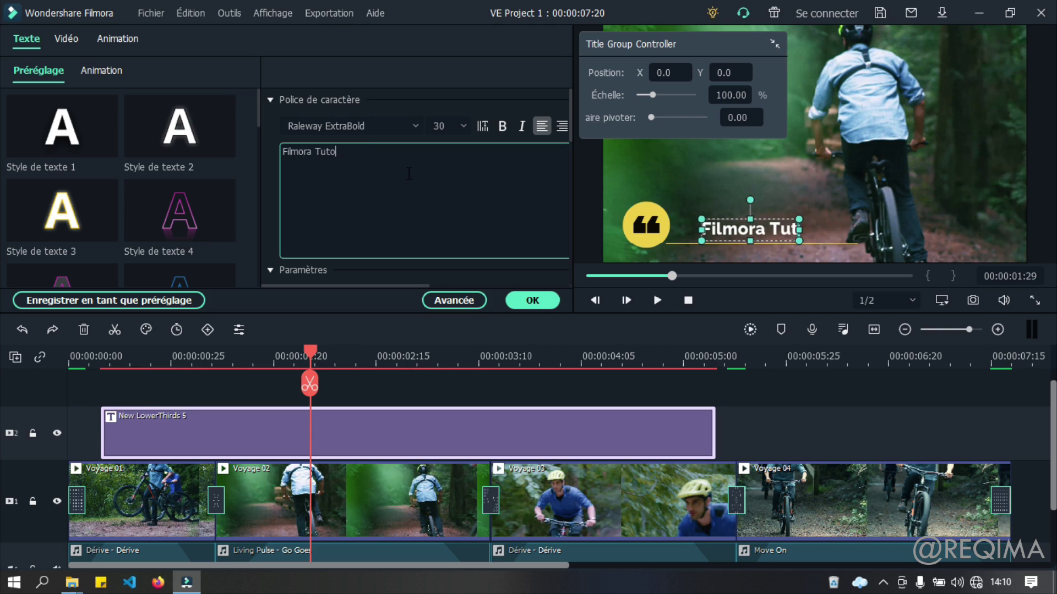
left_click(854, 245)
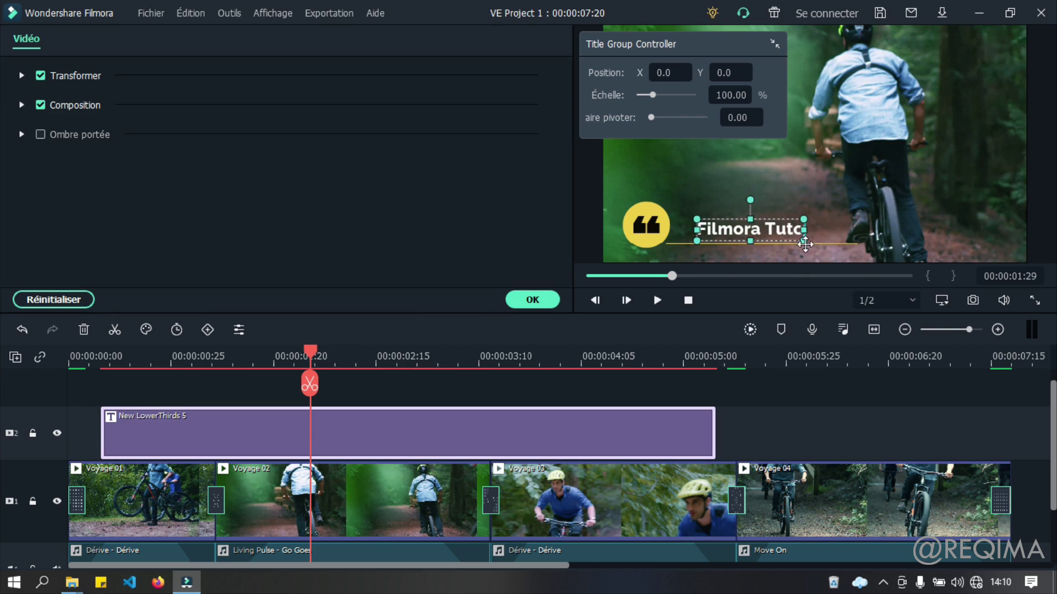
left_click(532, 300)
Play the edit from the beginning to review the customized title's animation
left_click_drag(307, 350, 2, 351)
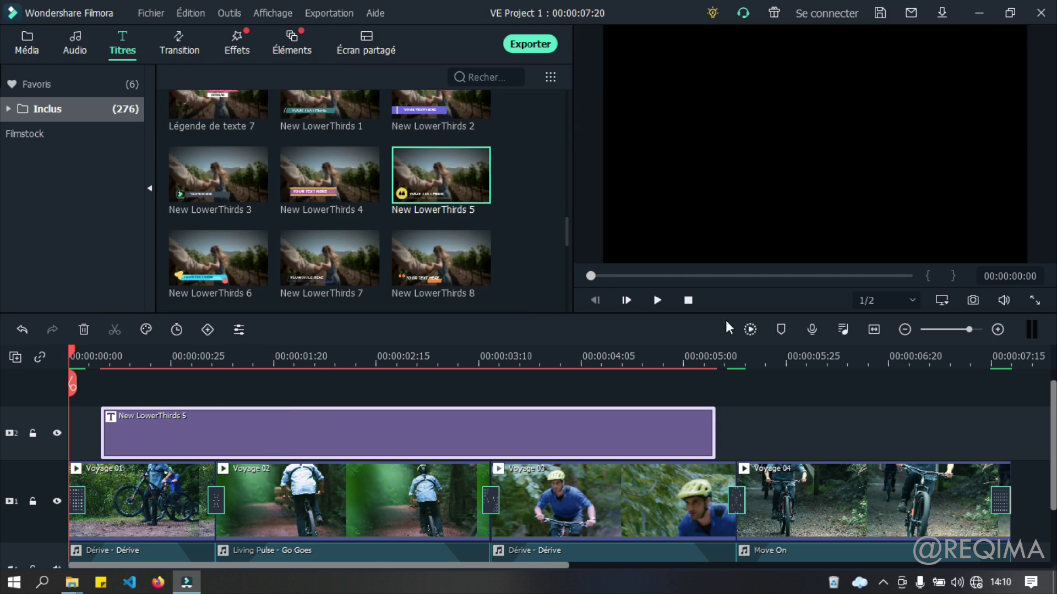
left_click(655, 300)
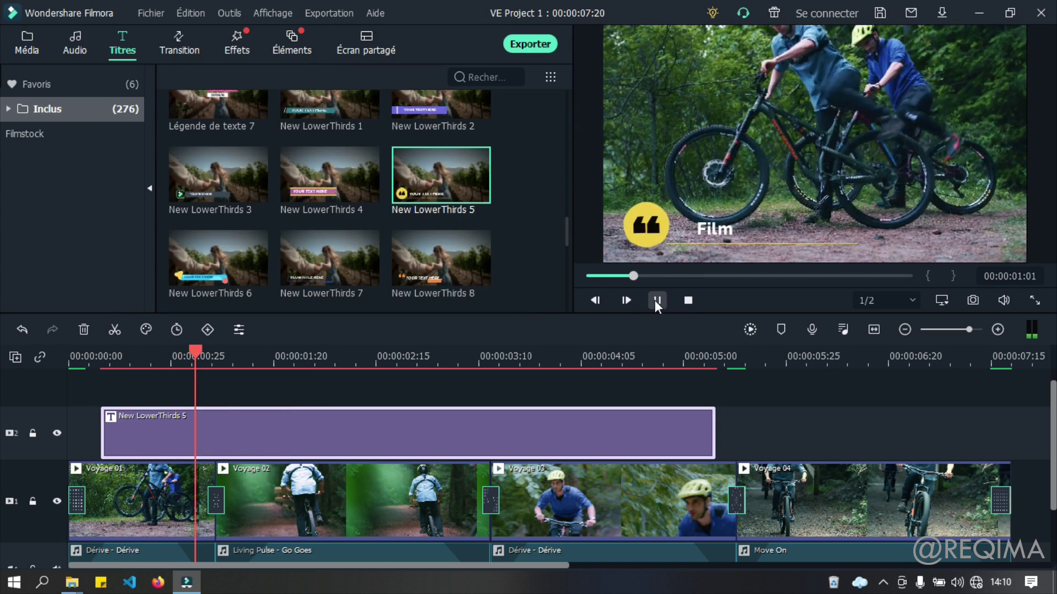
left_click(658, 302)
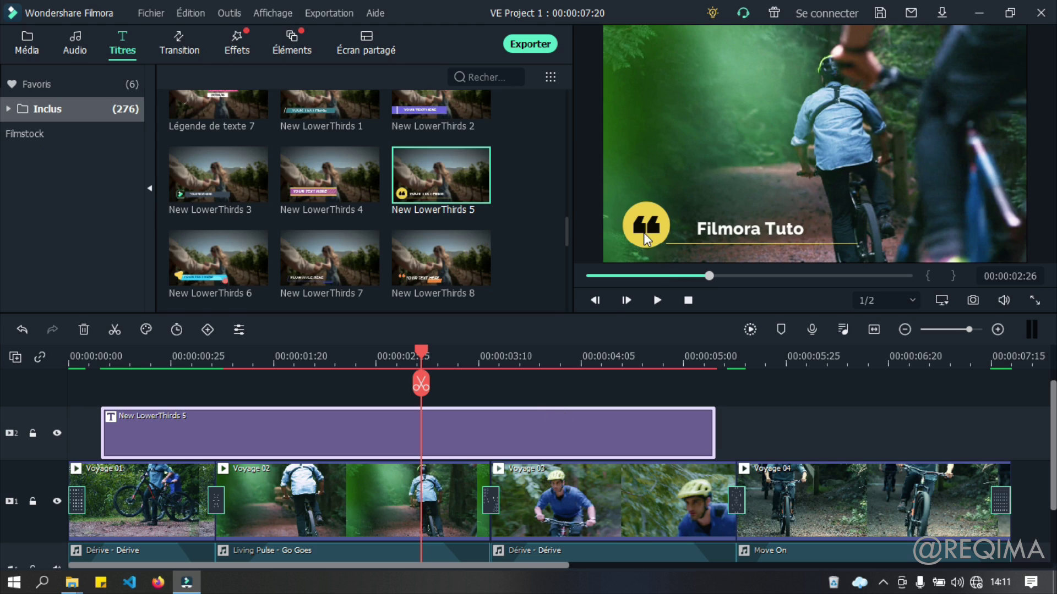
Select the title and the Voyage 02 picture alternately in the preview, try moving the picture sideways, and undo the move
double_click(540, 429)
left_click(662, 220)
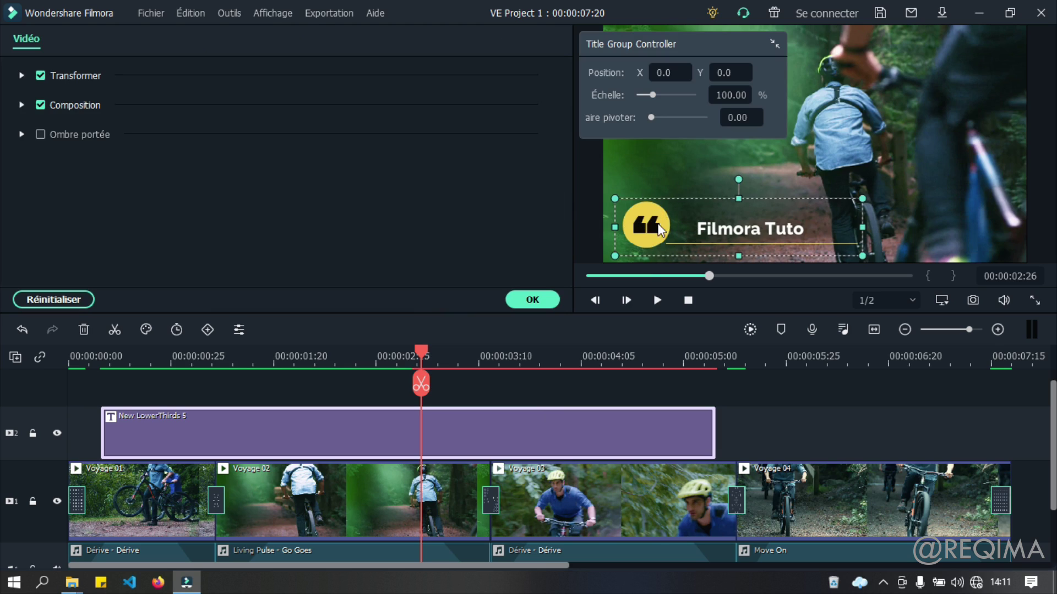
left_click(860, 177)
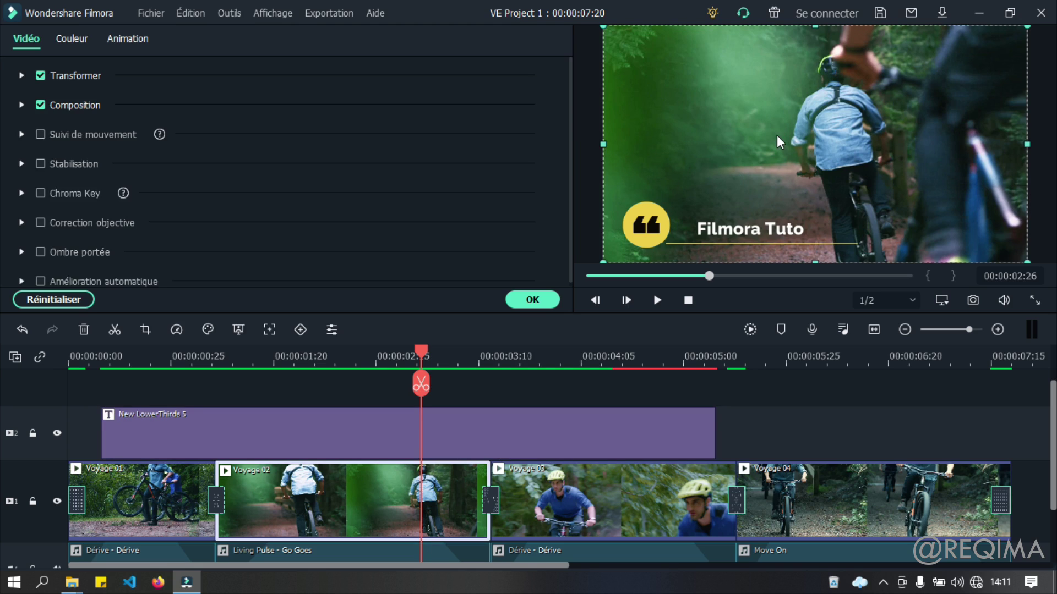
left_click(658, 233)
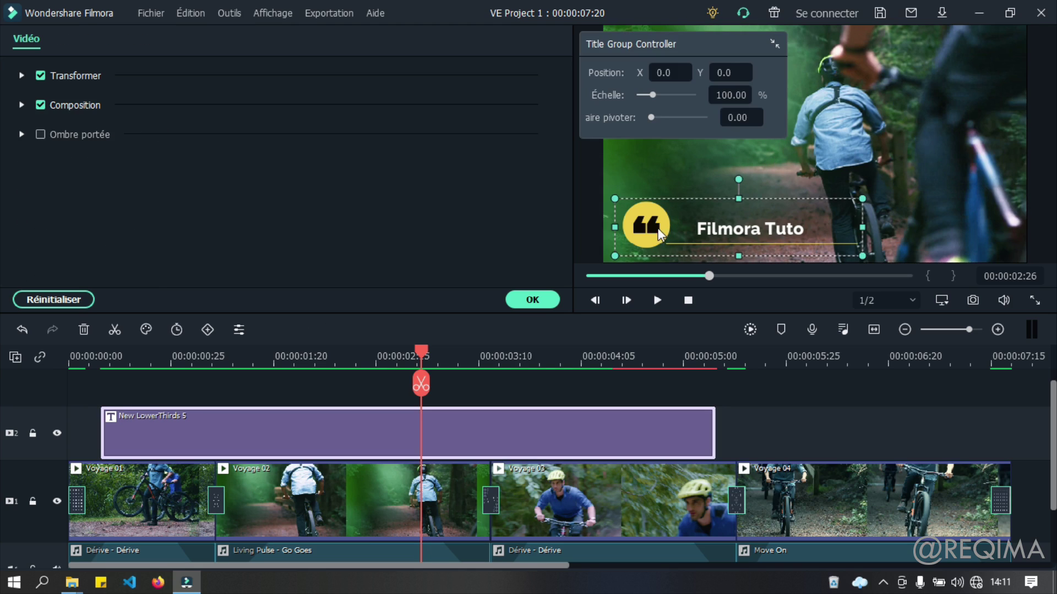
left_click(805, 167)
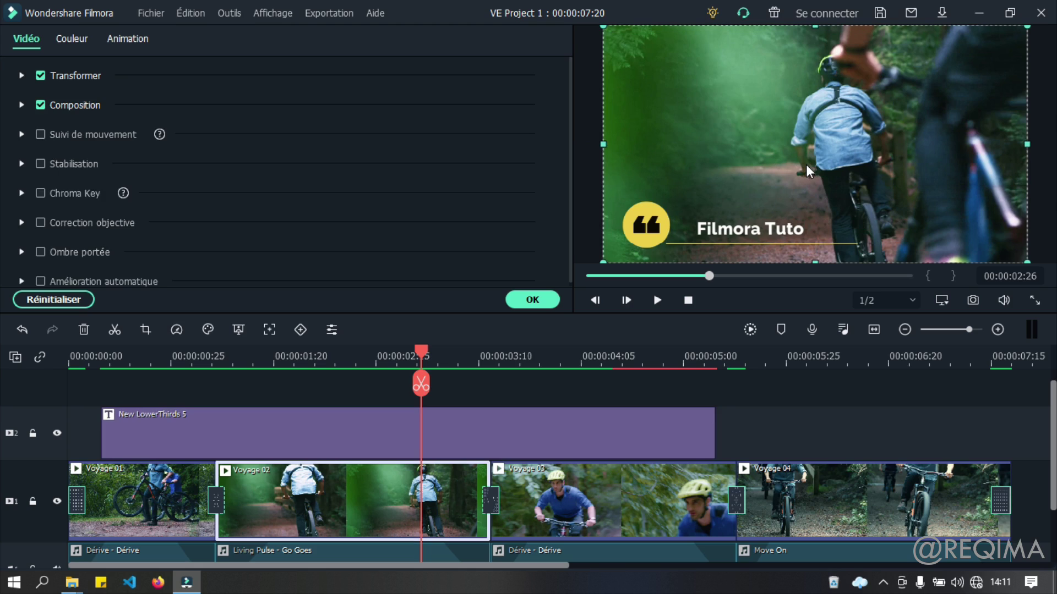
left_click_drag(857, 127, 516, 141)
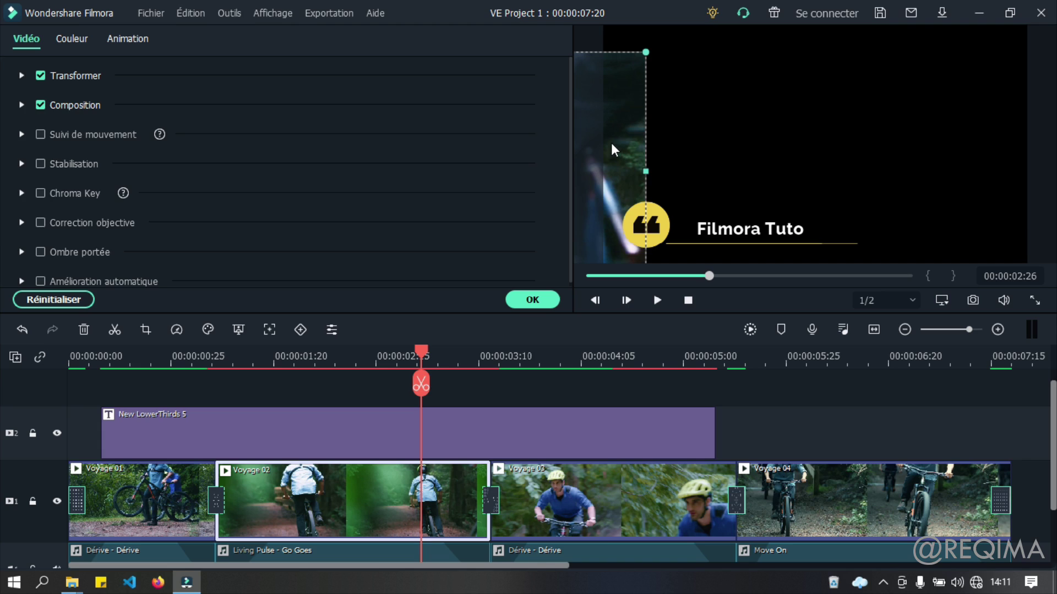
key("ctrl+z")
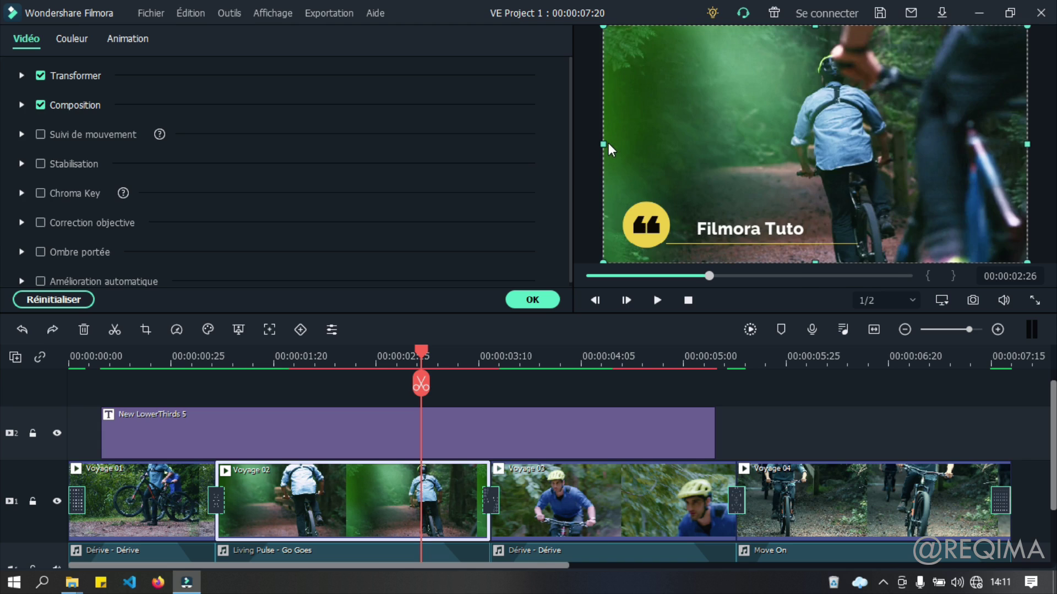
Try splitting the title, Voyage 02 and its music at 00:00:02:01 and shifting the second parts along the timeline, and undo both changes
left_click(626, 393)
scroll(626, 393, "down", 1)
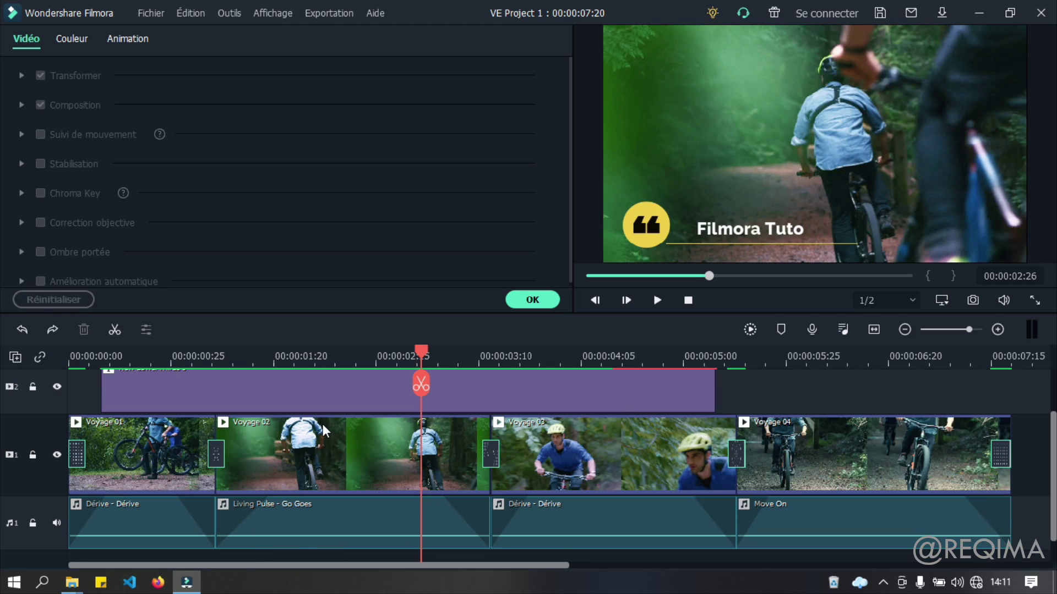
scroll(282, 432, "up", 1)
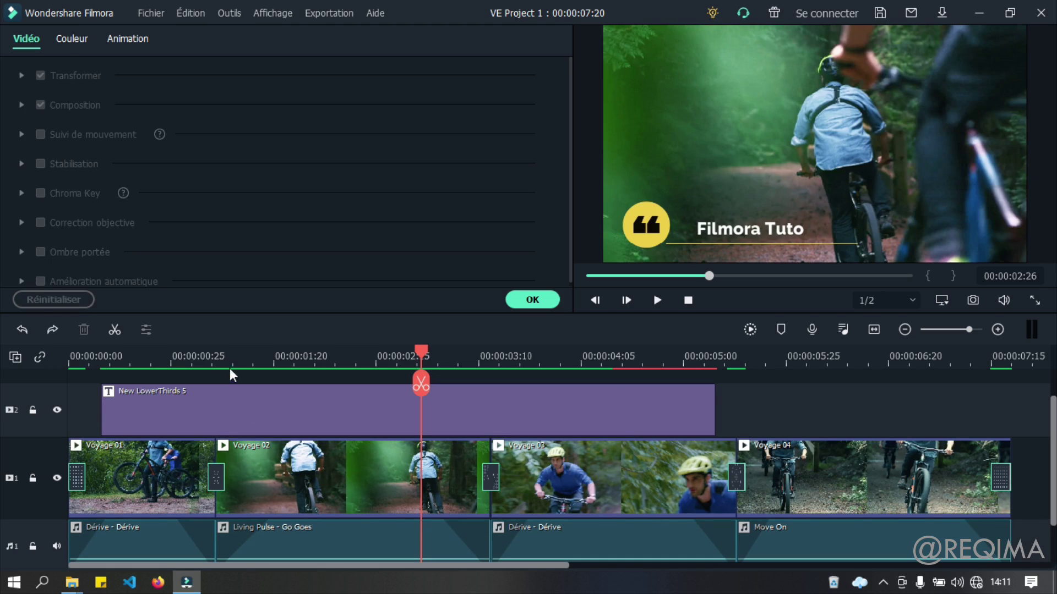
left_click(318, 357)
left_click(319, 387)
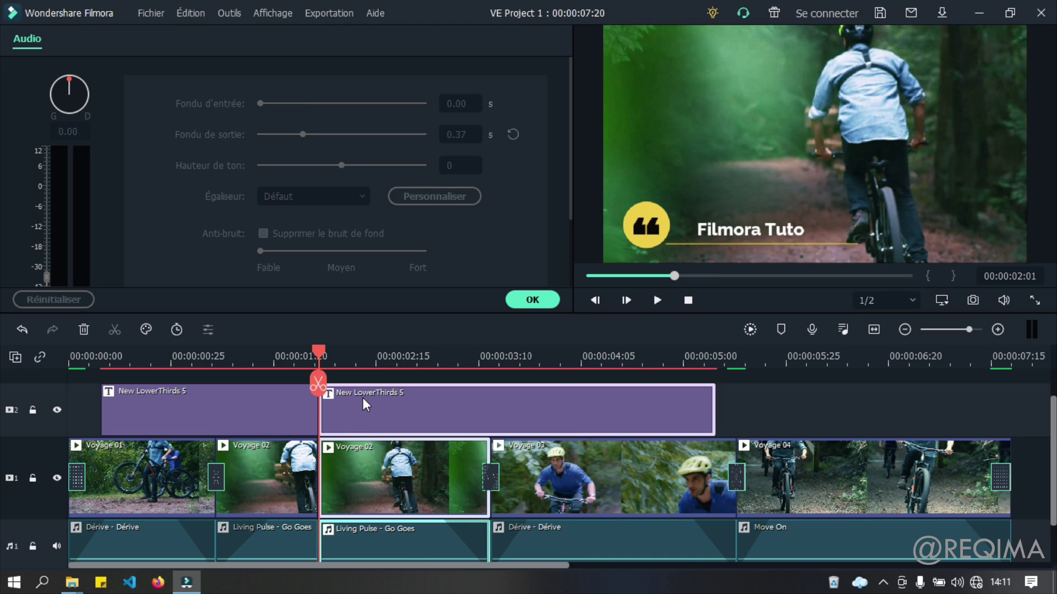
left_click_drag(365, 404, 446, 406)
scroll(376, 487, "down", 3)
scroll(376, 488, "up", 1)
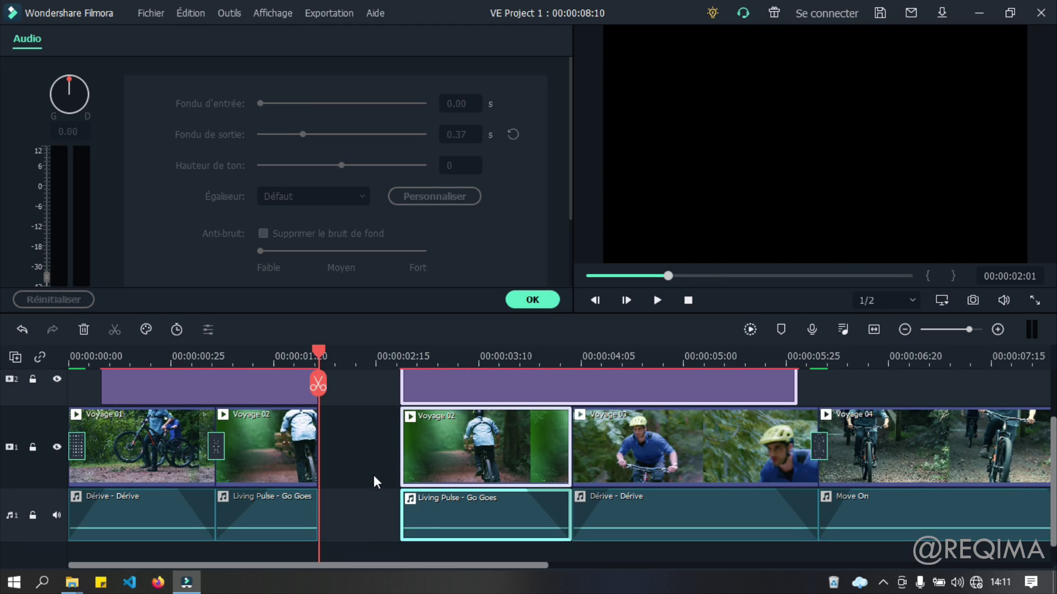
key("ctrl+z")
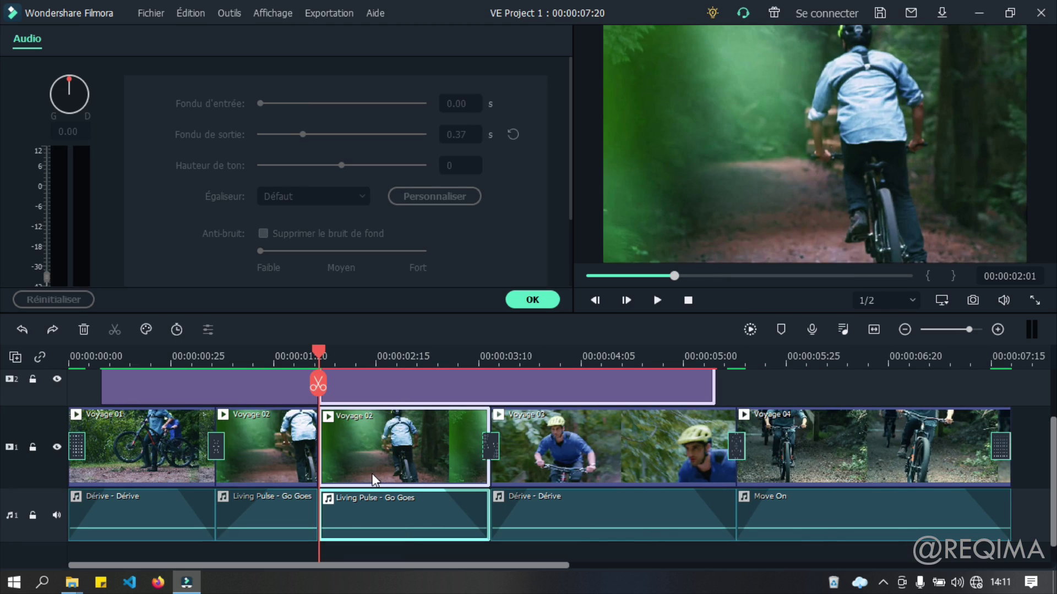
key("ctrl+z")
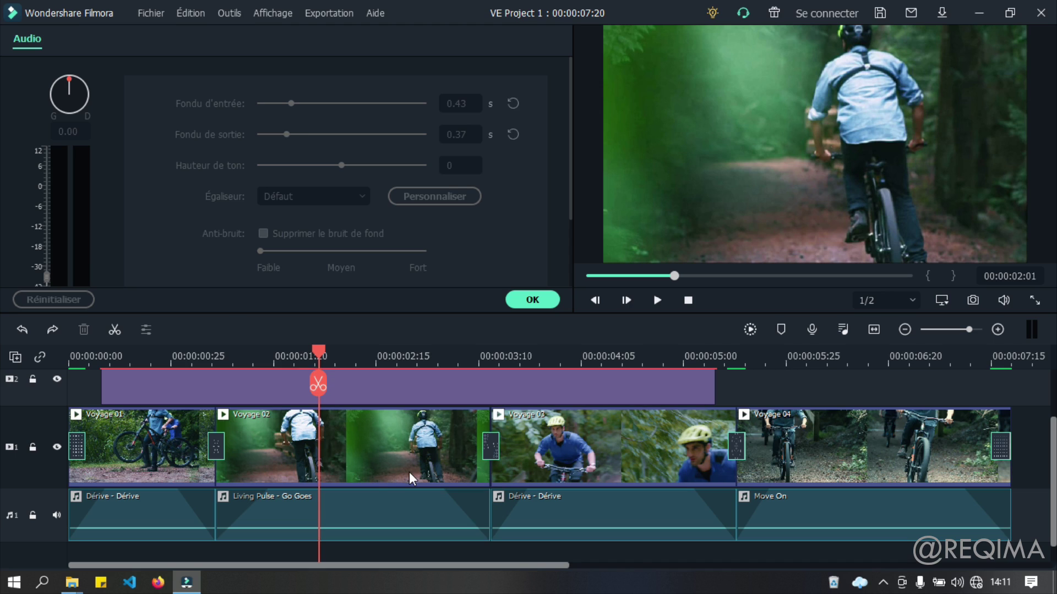
Lock video track 1 and audio track 1 to protect the clips and music
left_click(33, 447)
left_click(33, 515)
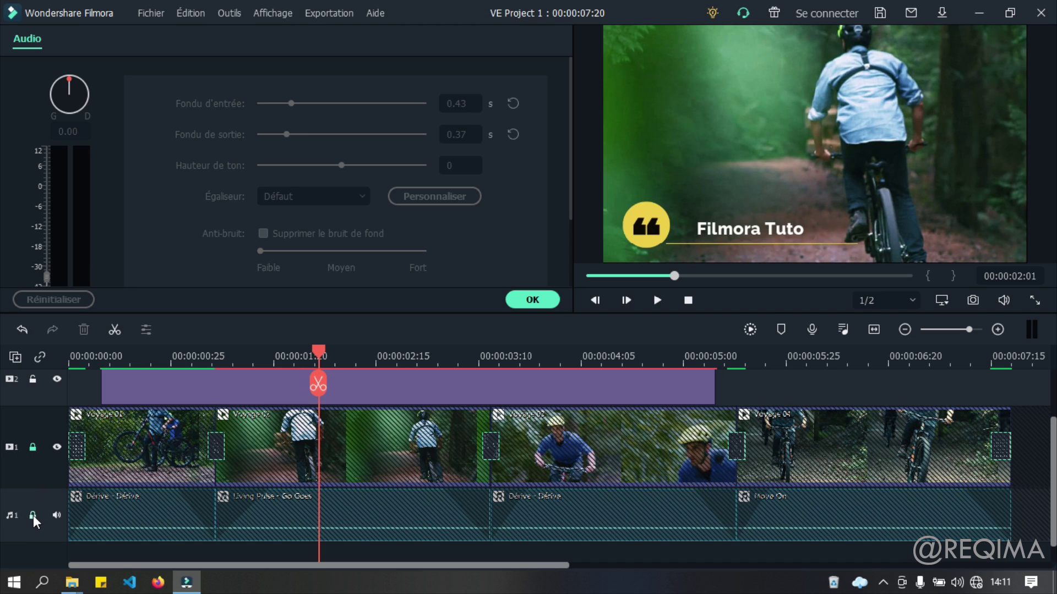
Open the New LowerThirds 5 title for editing, shrink its quote badge and line, and place them in the frame's lower-left corner
left_click_drag(325, 358, 408, 358)
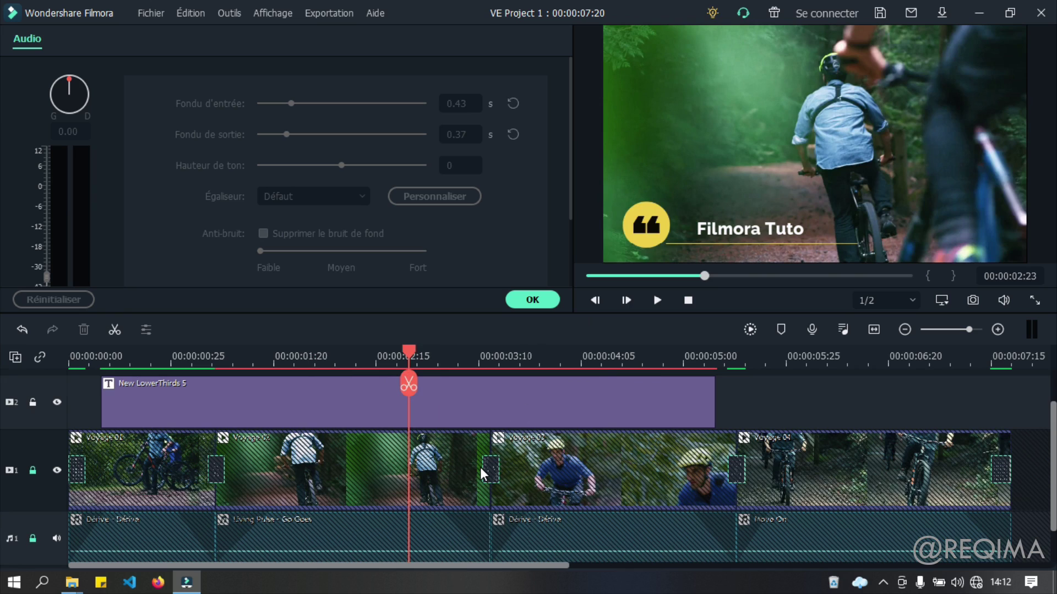
scroll(481, 466, "down", 1)
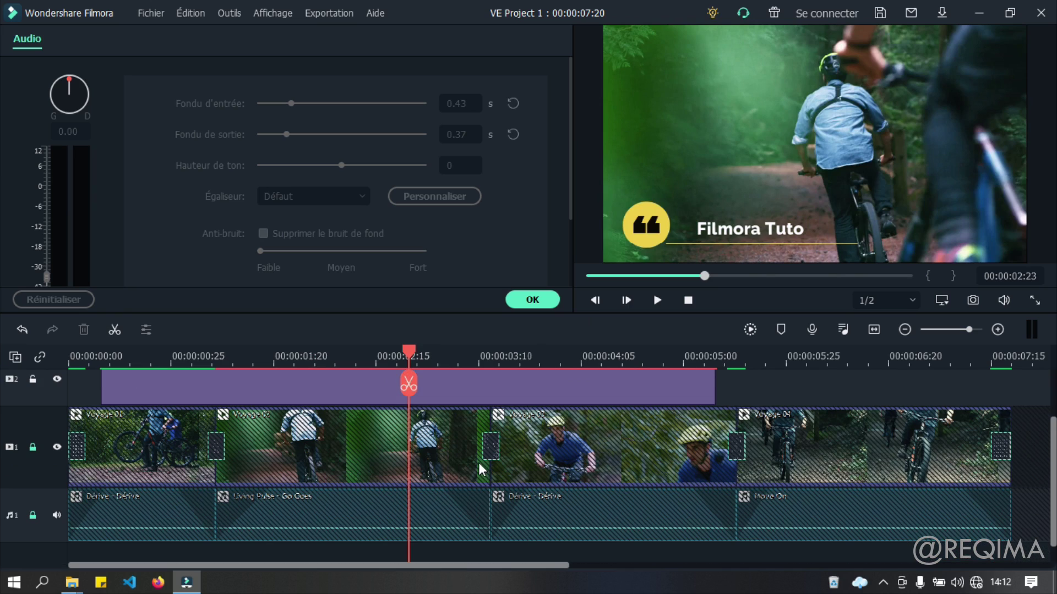
scroll(480, 464, "up", 1)
double_click(520, 412)
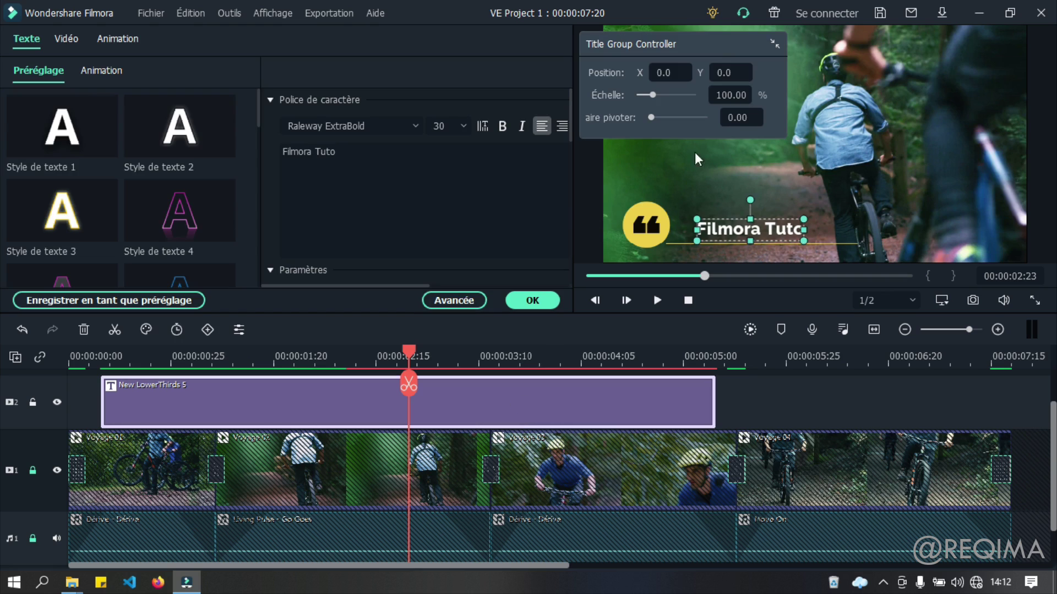
left_click(652, 229)
left_click_drag(841, 251, 757, 214)
left_click_drag(633, 210, 642, 230)
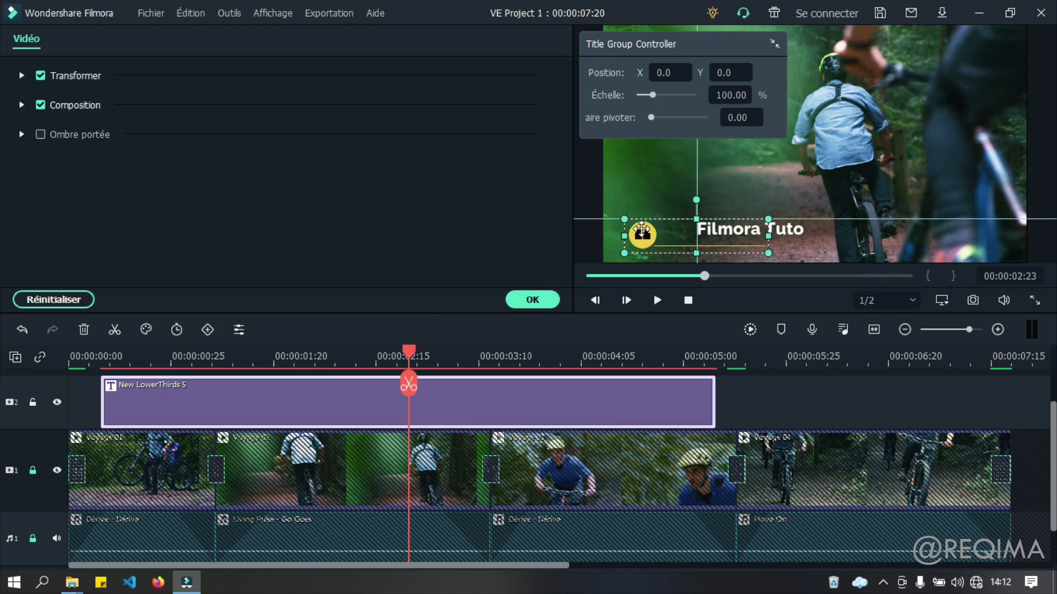
Shrink the "Filmora Tuto" text, place it above the line beside the quote badge, and apply the title changes
left_click(801, 229)
left_click_drag(784, 230, 728, 234)
left_click(655, 271)
left_click(727, 227)
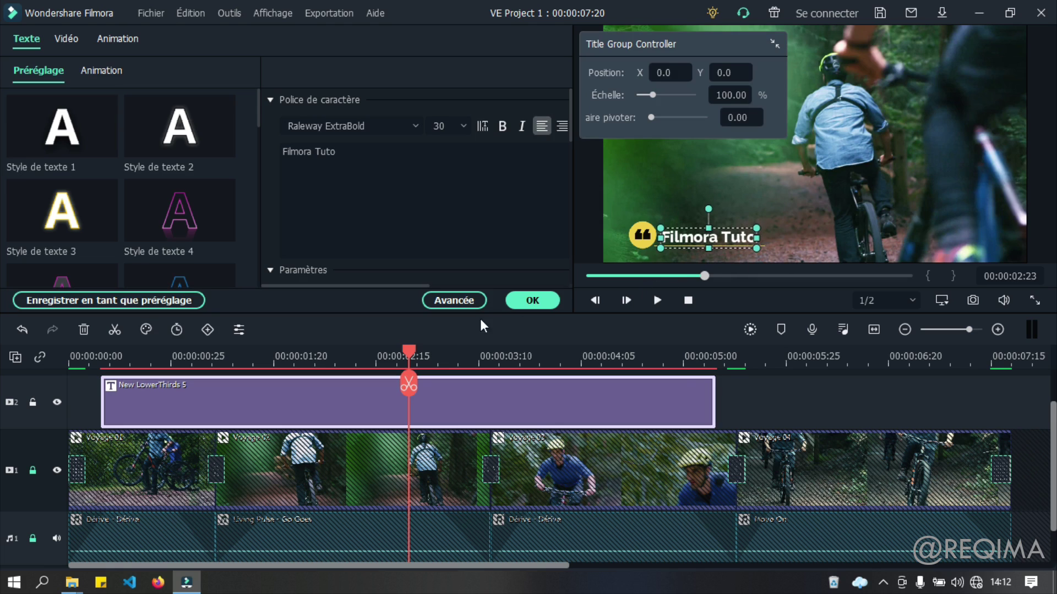
left_click(532, 300)
Play the video from the start to preview the edited title
left_click_drag(410, 351, 1, 385)
key("space")
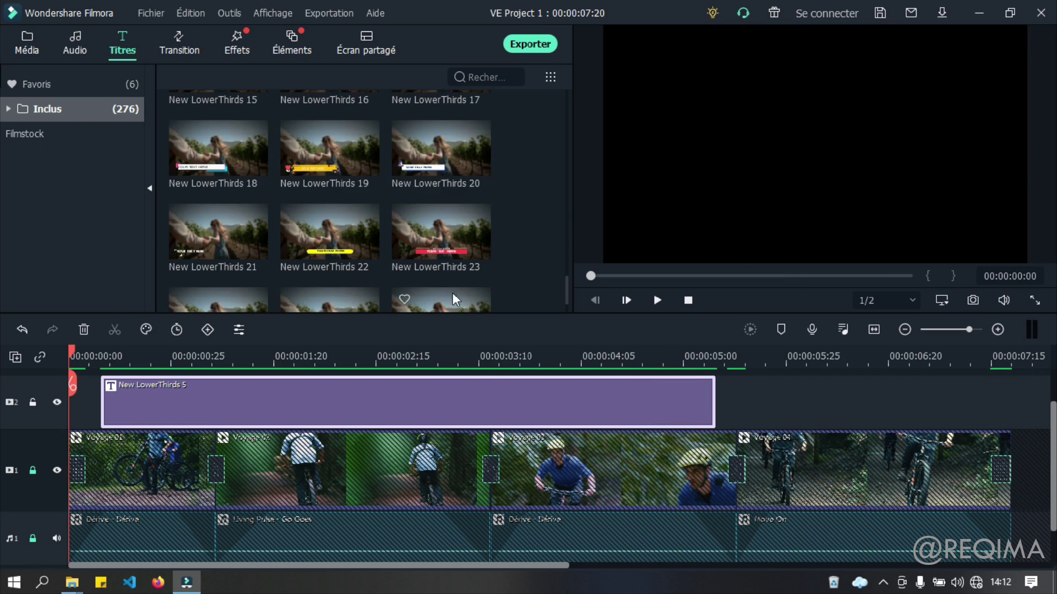
scroll(821, 402, "up", 2)
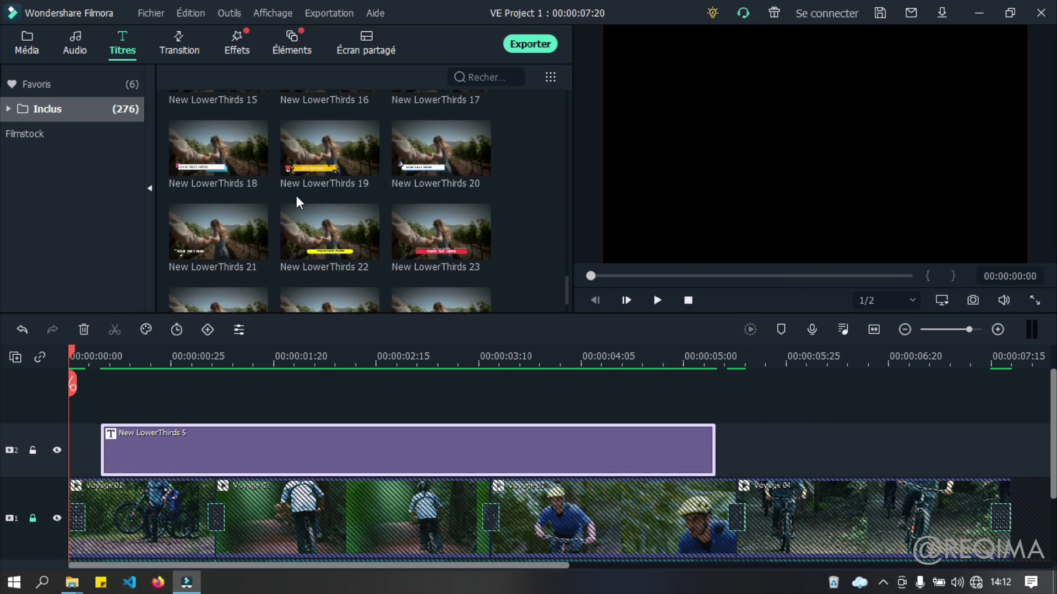
Open the New LowerThirds 5 title in the advanced text editor and show its frame at 00:00:01:28
left_click(182, 367)
double_click(267, 427)
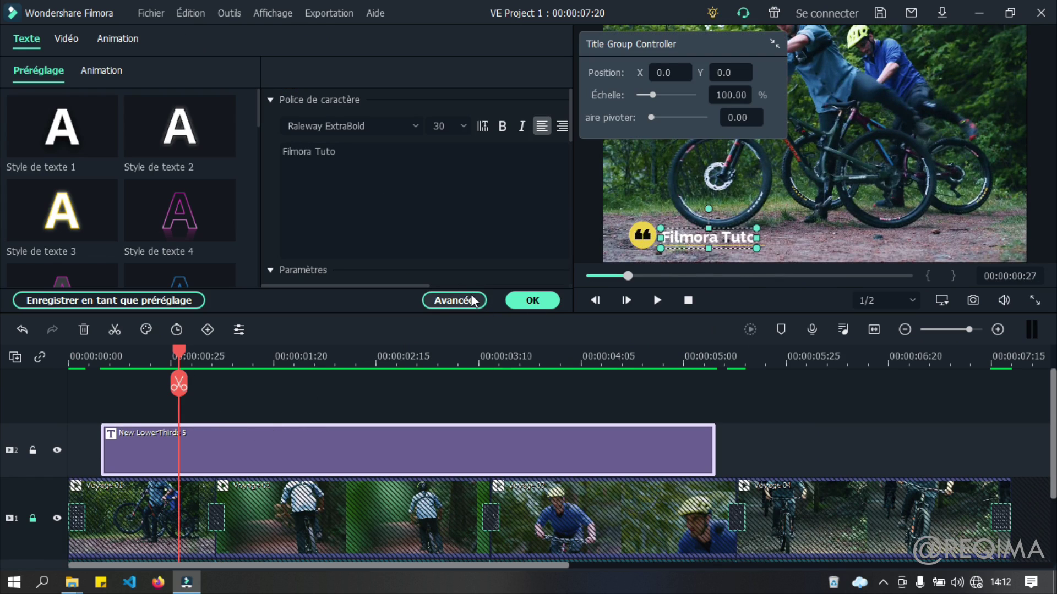
left_click(440, 300)
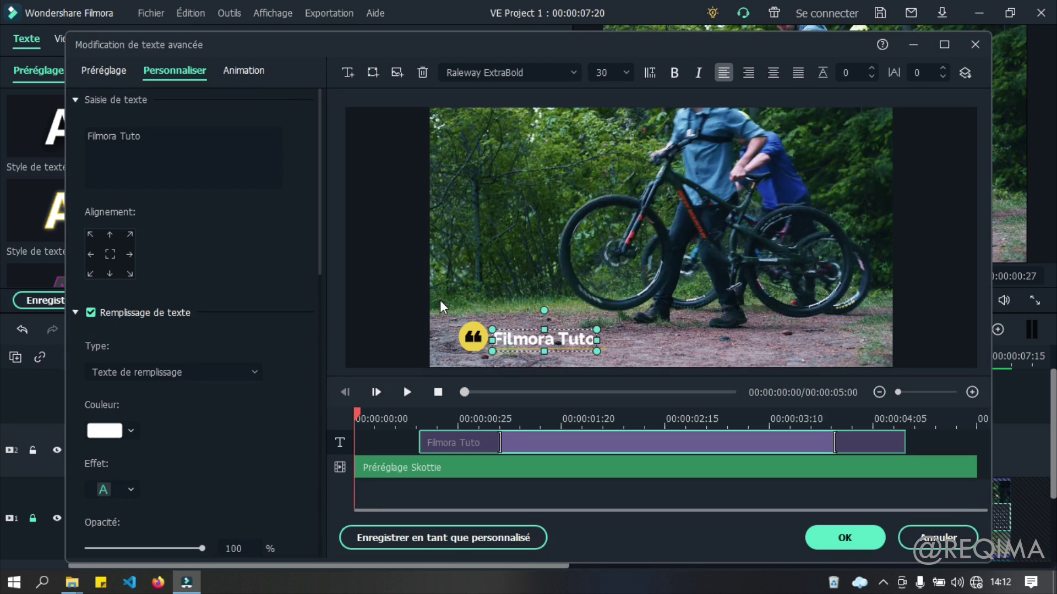
left_click(586, 410)
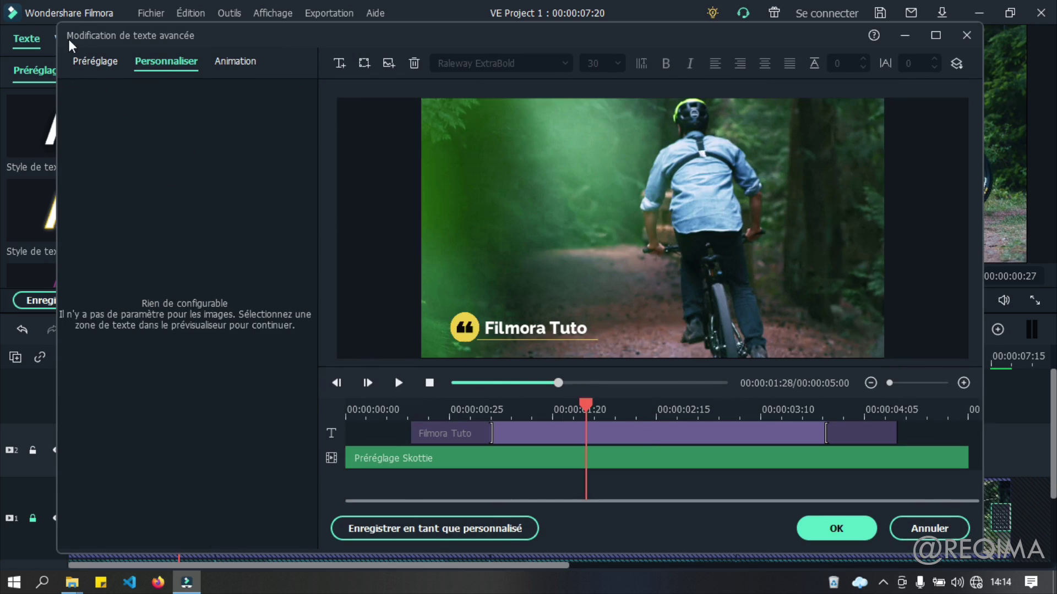
Examine the preset, customization and animation options of the advanced text editor, and select the "Filmora Tuto" text
left_click(87, 59)
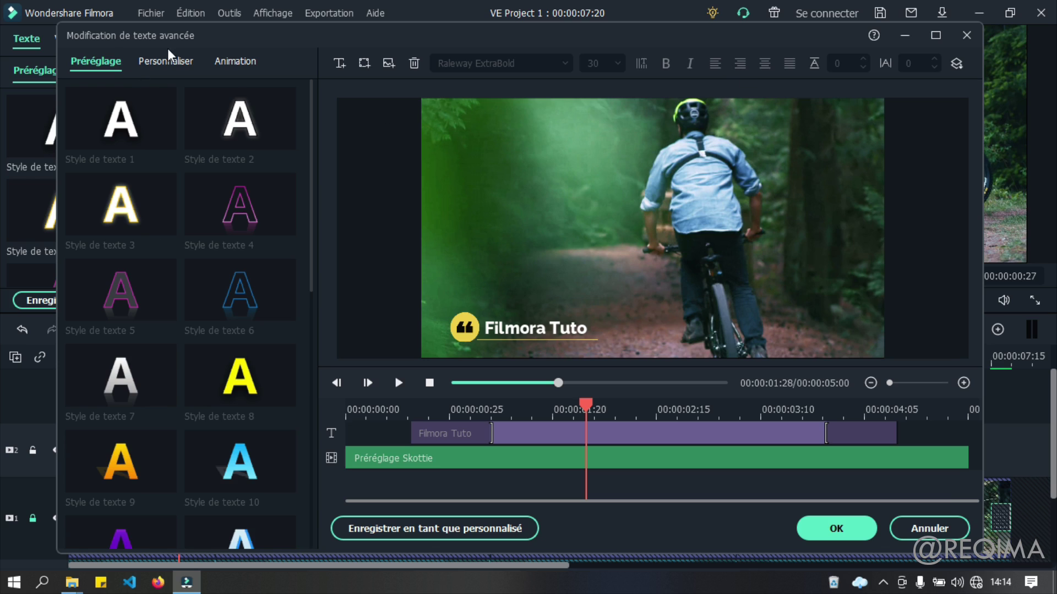
left_click(163, 64)
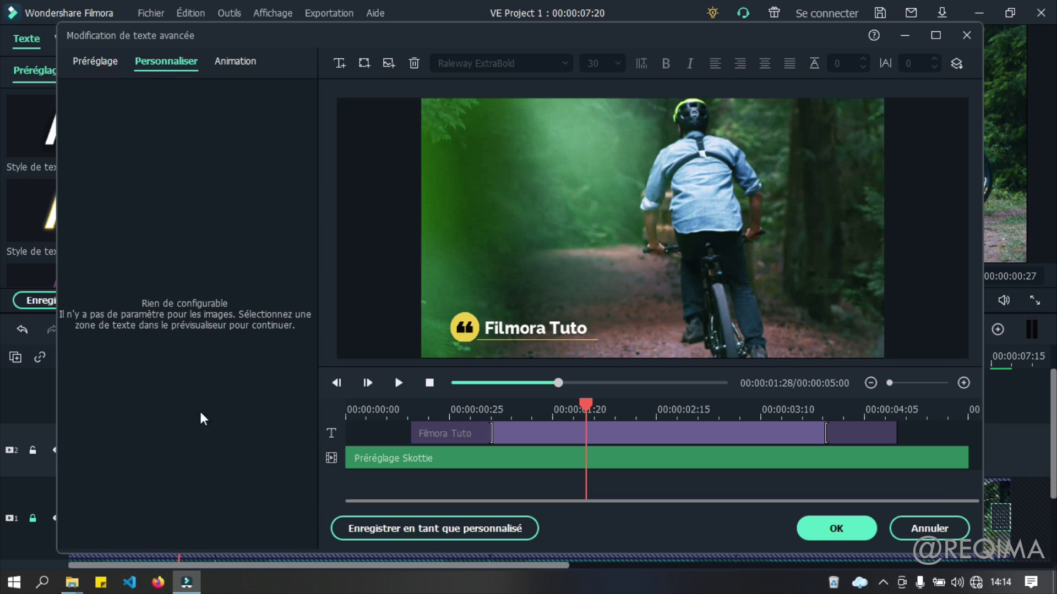
left_click(233, 62)
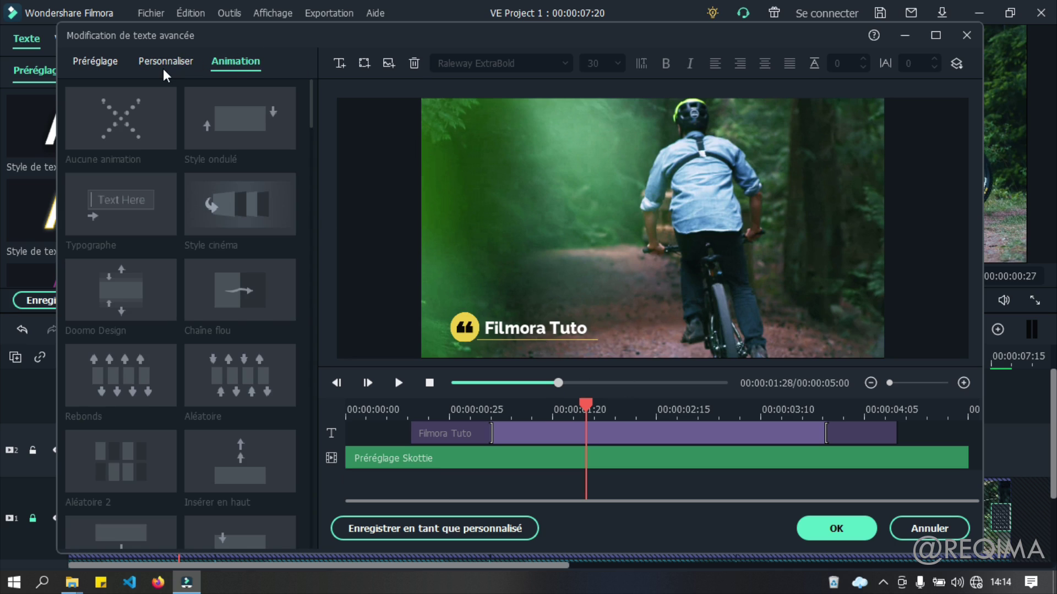
left_click(164, 69)
left_click(572, 329)
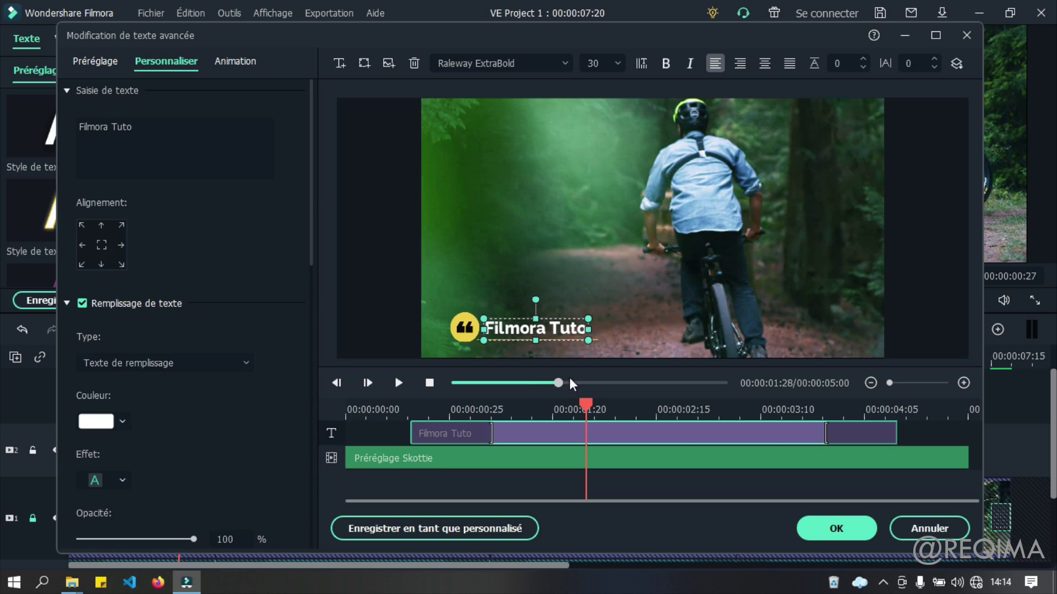
left_click_drag(144, 127, 17, 117)
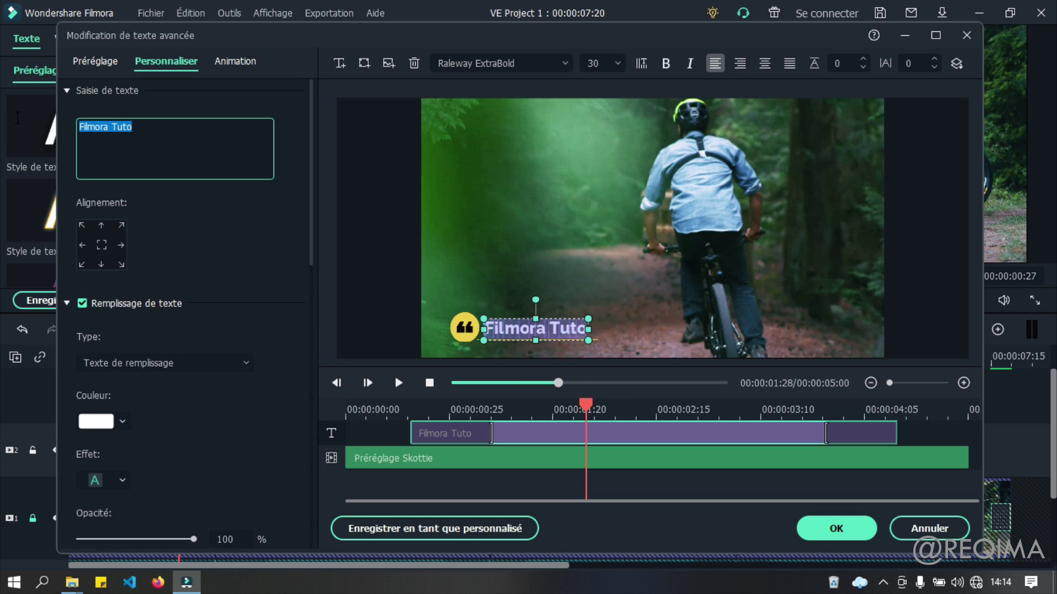
Try the alignment presets for the frame's edges, corners and center on the title text, and move it back beside the quote badge
left_click(99, 225)
left_click(121, 245)
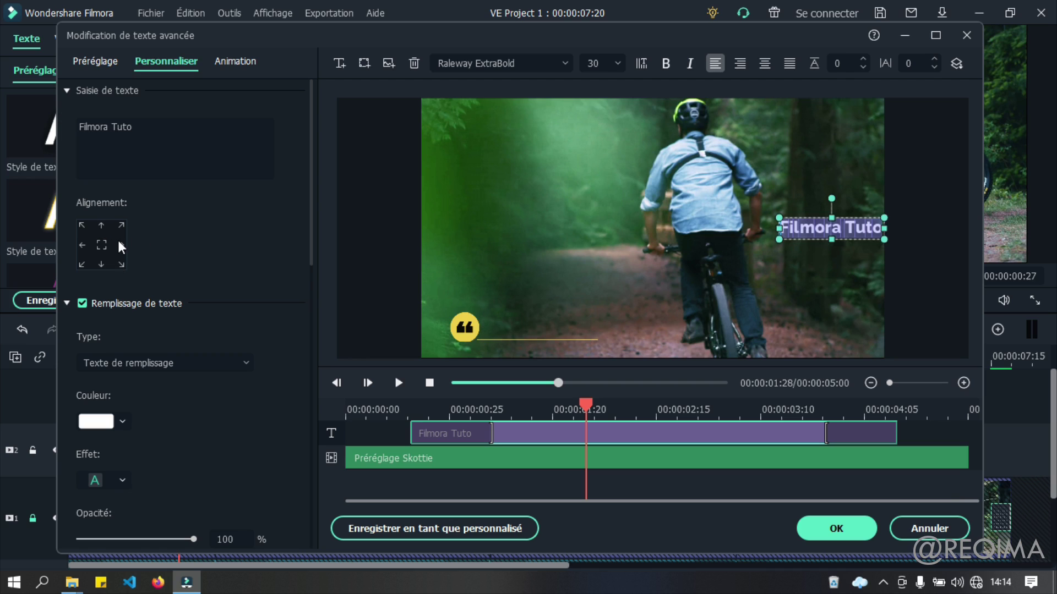
left_click(122, 265)
left_click(101, 265)
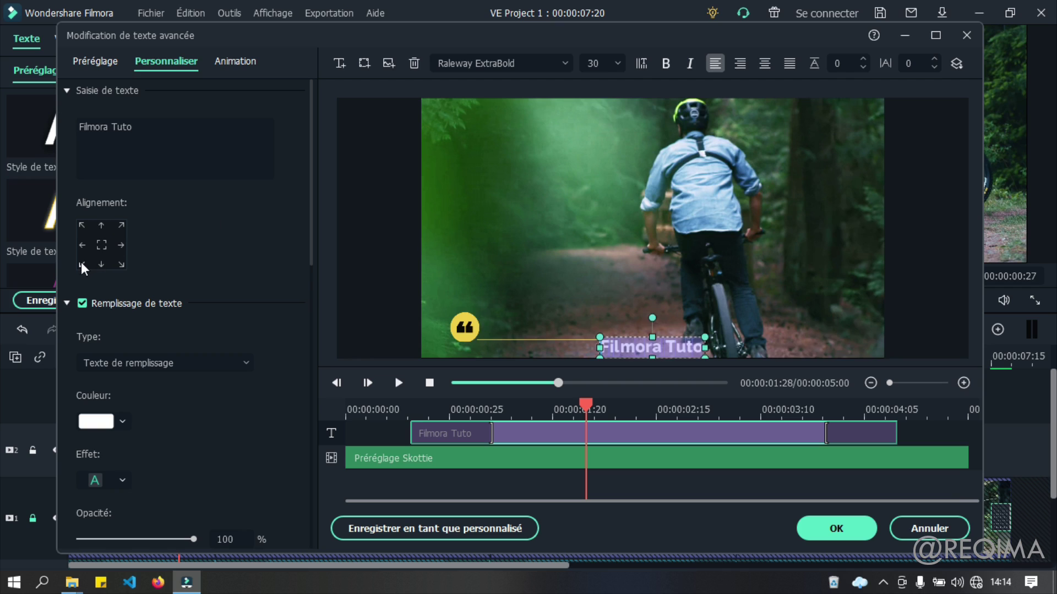
left_click(82, 263)
left_click(81, 245)
left_click(82, 227)
left_click(100, 242)
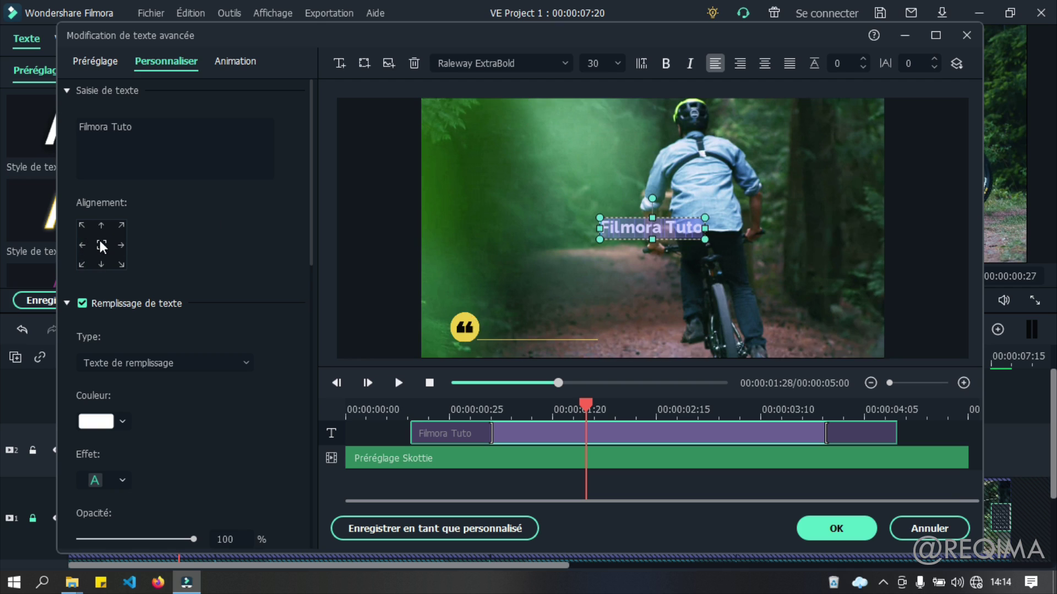
left_click_drag(664, 220, 547, 315)
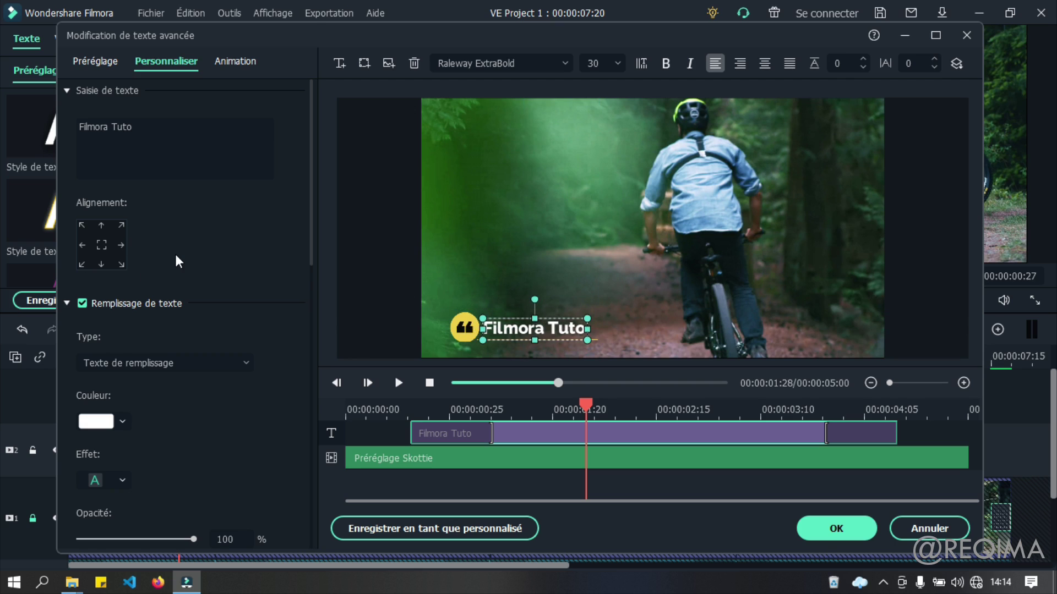
Try the gradient and image fill types on the title text, and return it to the plain "Texte de remplissage" fill
scroll(175, 255, "down", 2)
left_click(166, 223)
left_click(126, 278)
left_click(150, 224)
left_click(146, 302)
left_click(173, 230)
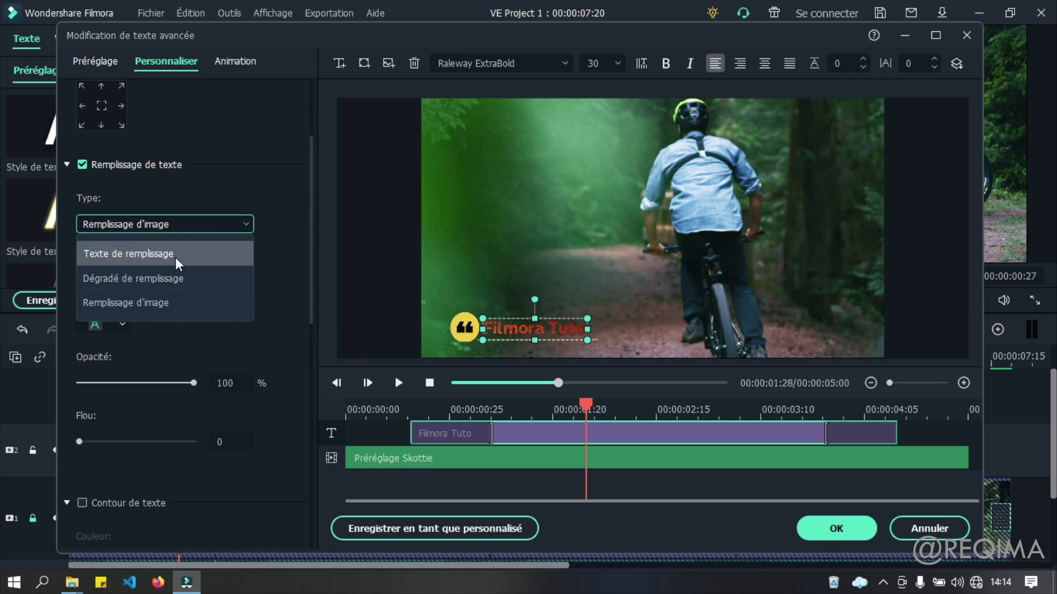
left_click(166, 255)
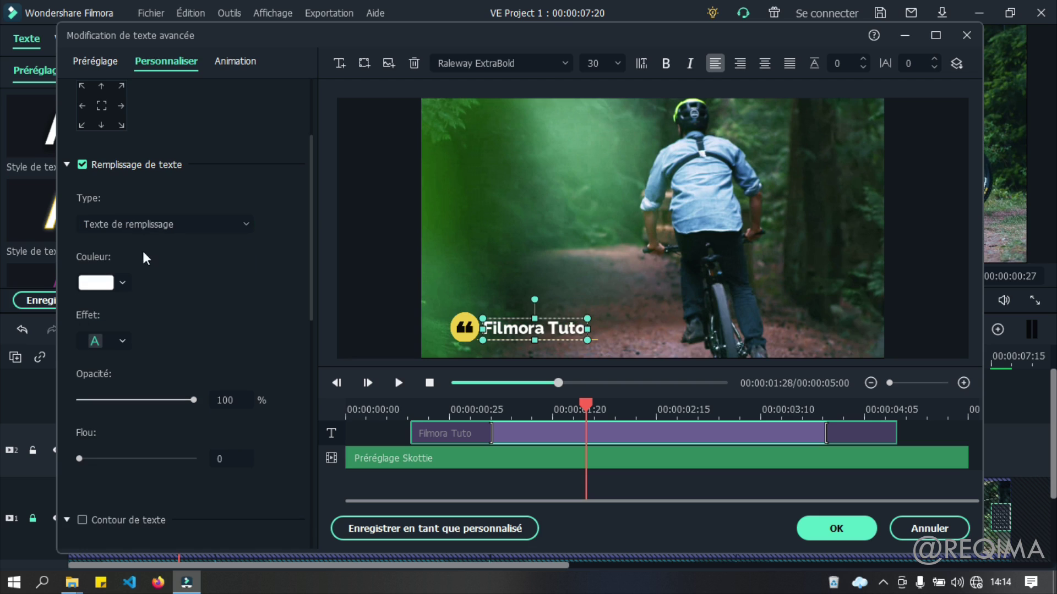
left_click(122, 283)
Give the title text a gradient fill (Dégradé de remplissage) from light green to black
left_click(160, 226)
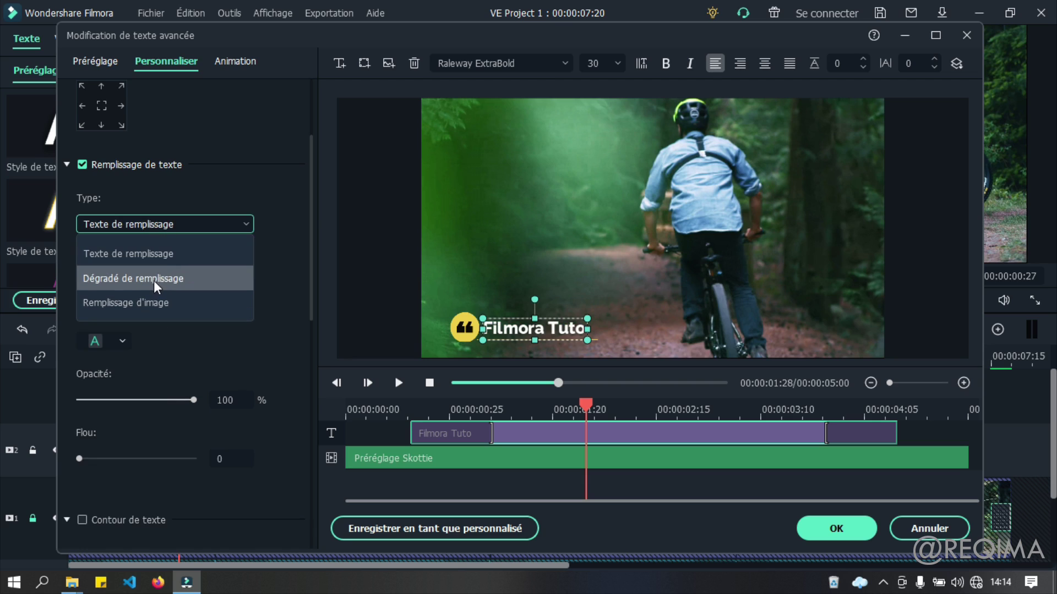
left_click(155, 279)
left_click(116, 286)
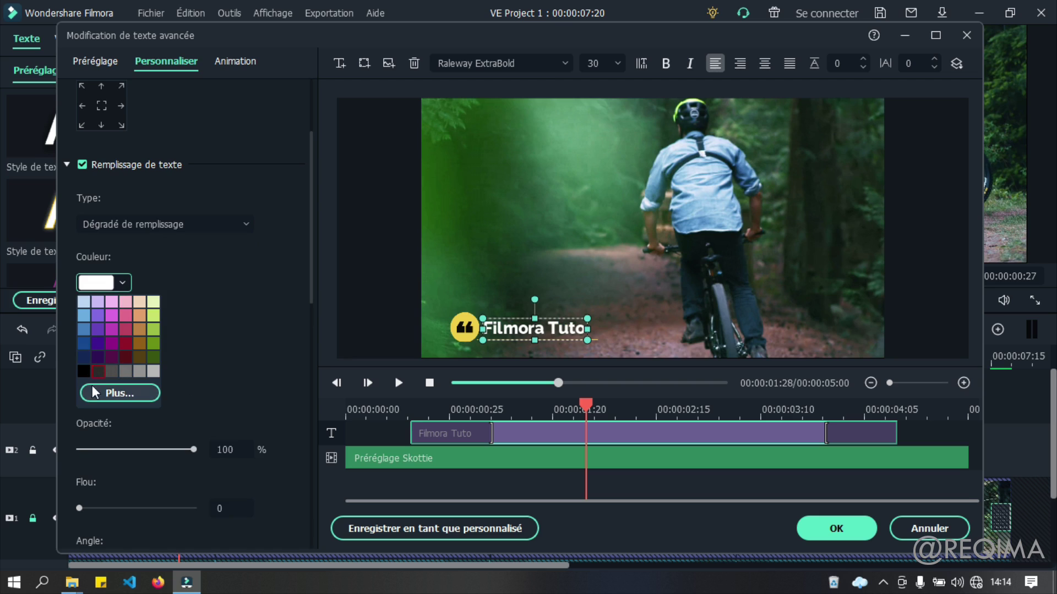
left_click(154, 325)
left_click(108, 334)
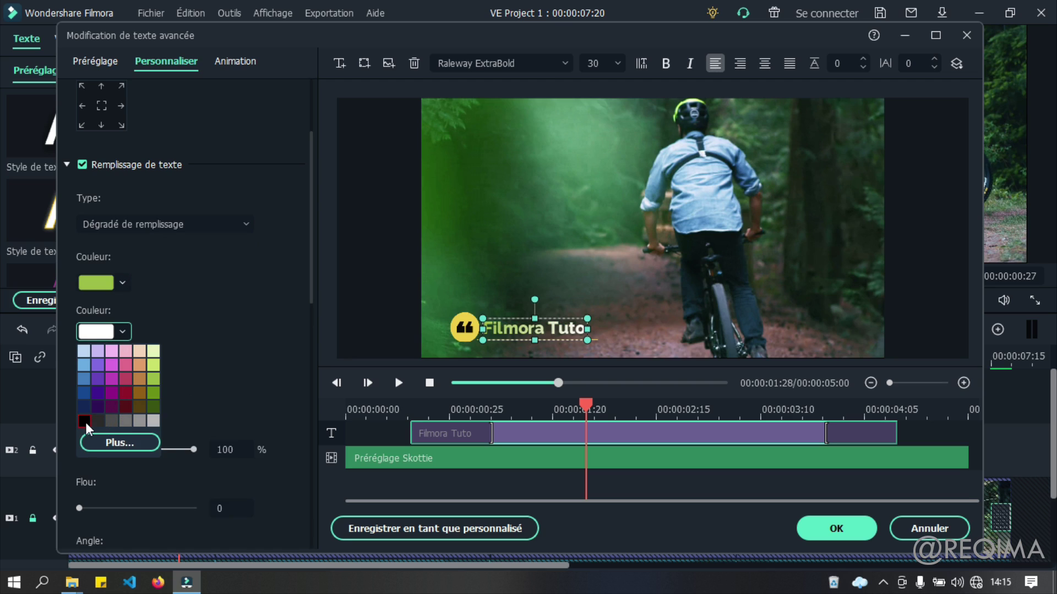
left_click(85, 421)
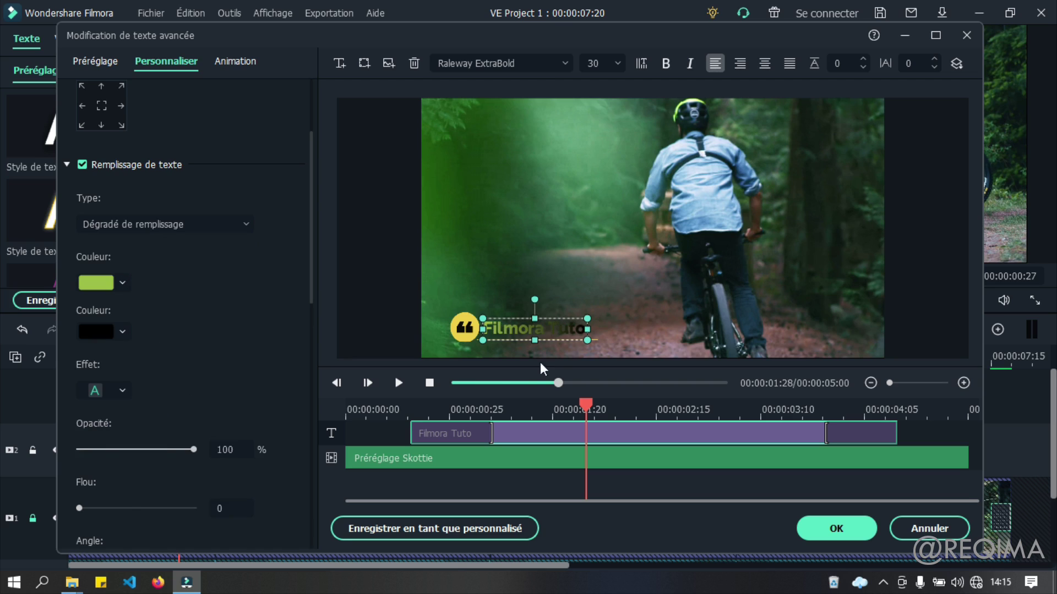
Fill the title text with the image 3d_wallpaper_462.jpg from the wallpaper folder, using the "Remplissage d'image" fill type
left_click(170, 226)
left_click(150, 303)
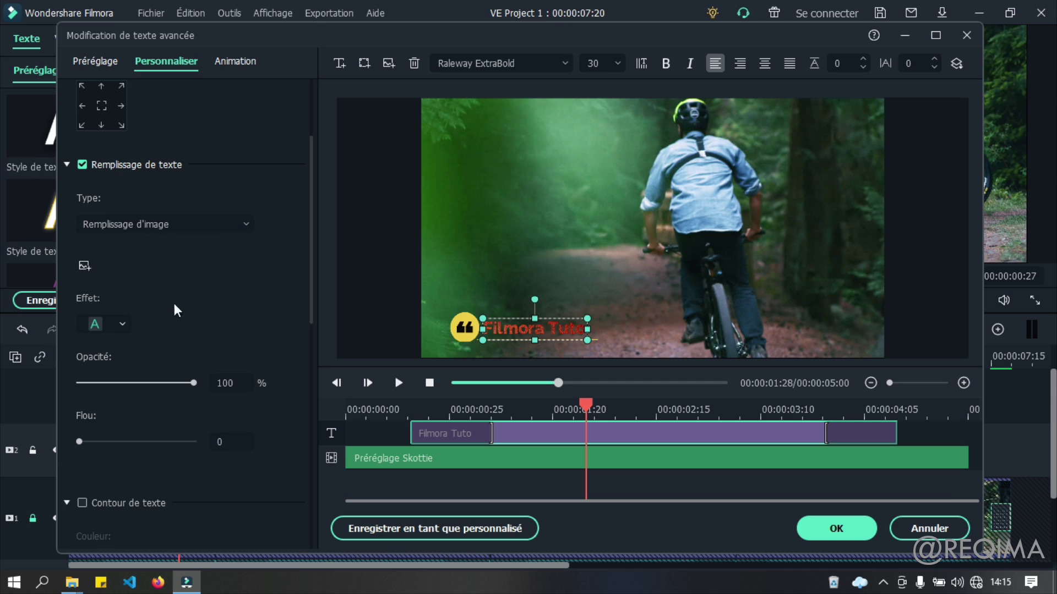
left_click(82, 267)
left_click(62, 127)
double_click(504, 138)
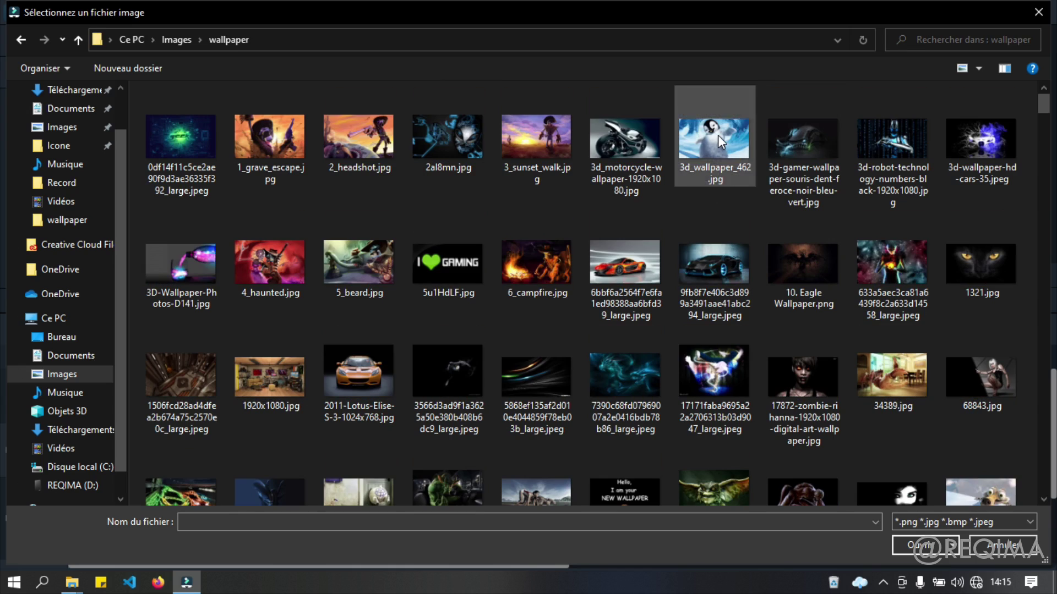
double_click(720, 145)
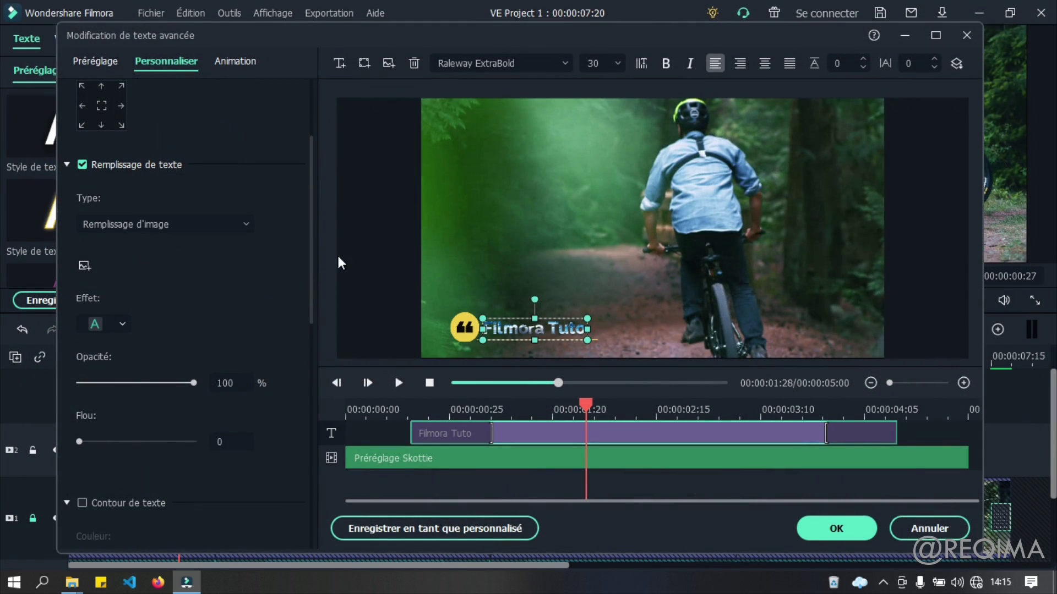
Enlarge the "Filmora Tuto" text box, move it up to the frame's mid-height, and set its font size to 125
left_click_drag(590, 315, 966, 243)
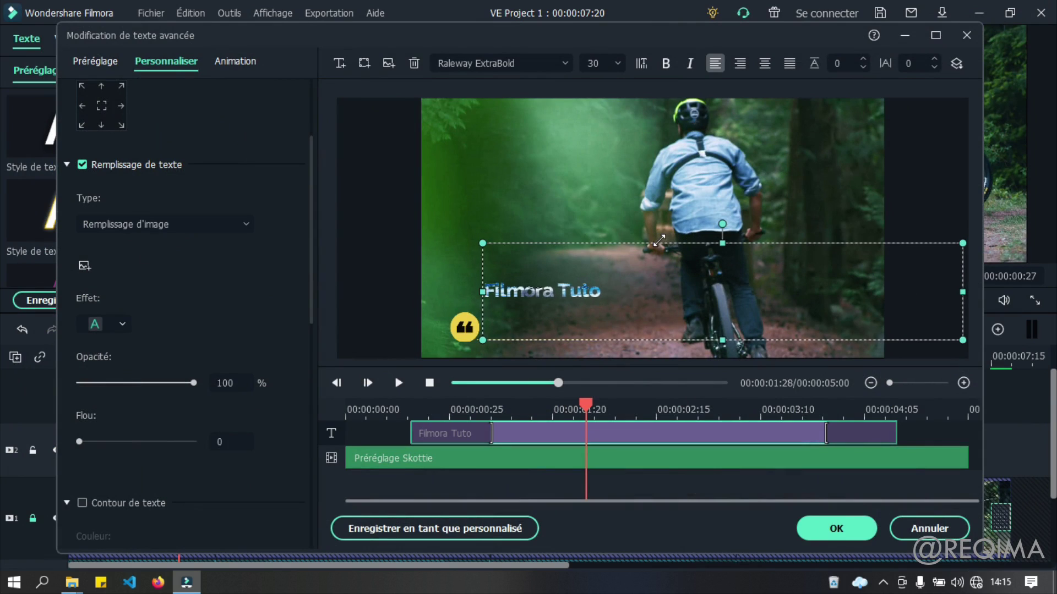
left_click_drag(635, 288, 580, 225)
scroll(139, 190, "up", 3)
left_click_drag(165, 128, 2, 91)
left_click_drag(172, 130, 36, 111)
left_click(619, 67)
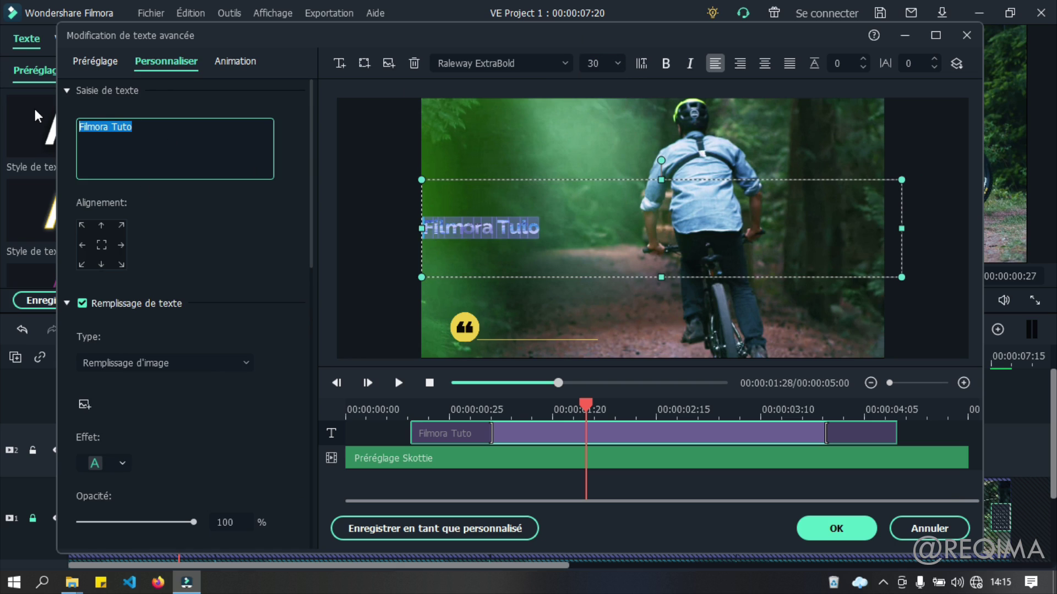
left_click(603, 65)
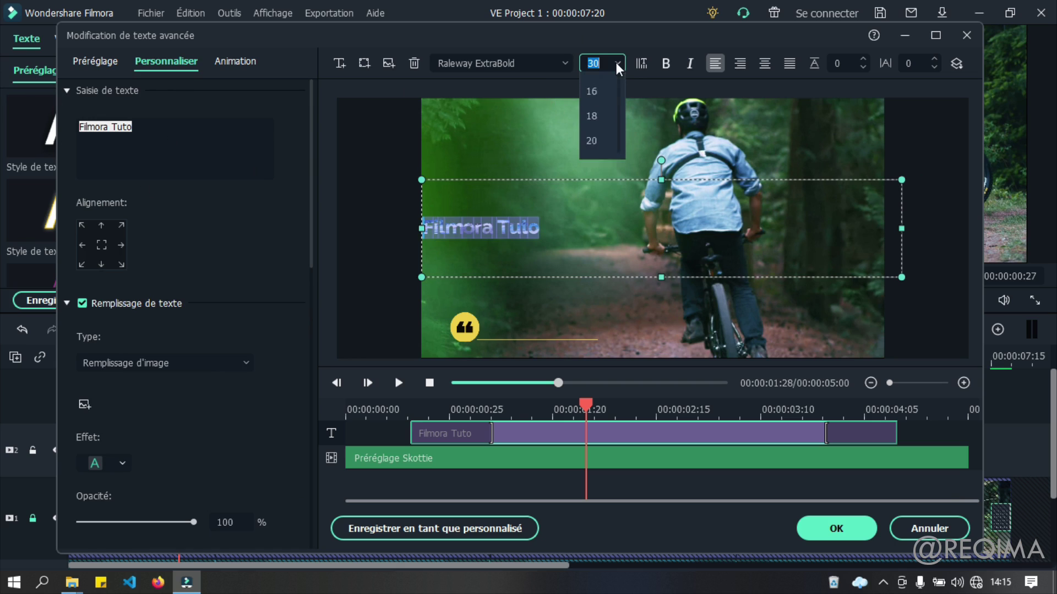
scroll(600, 180, "down", 5)
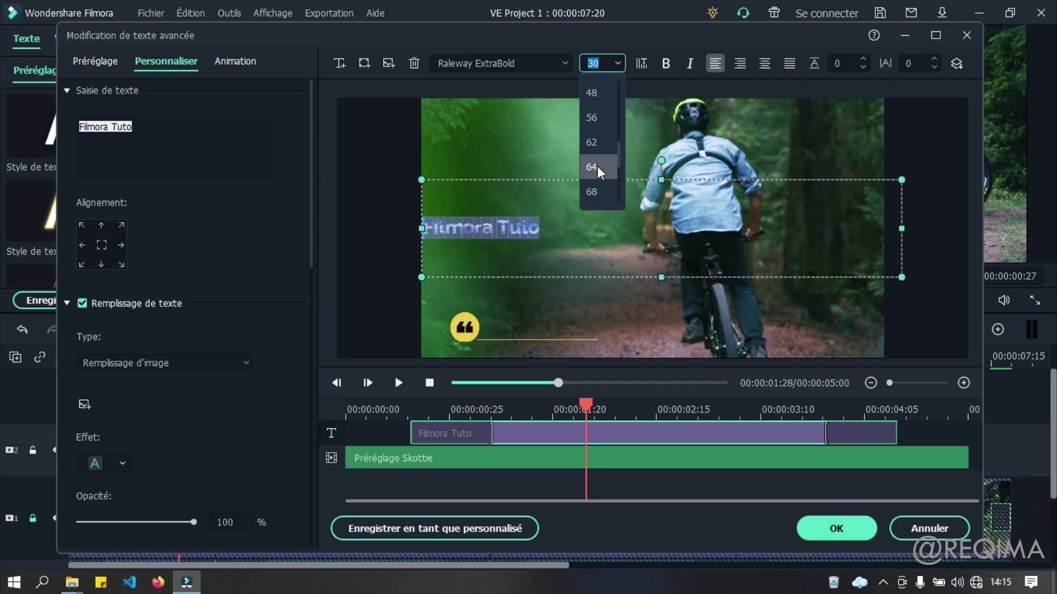
left_click(598, 166)
left_click(617, 62)
scroll(613, 140, "down", 2)
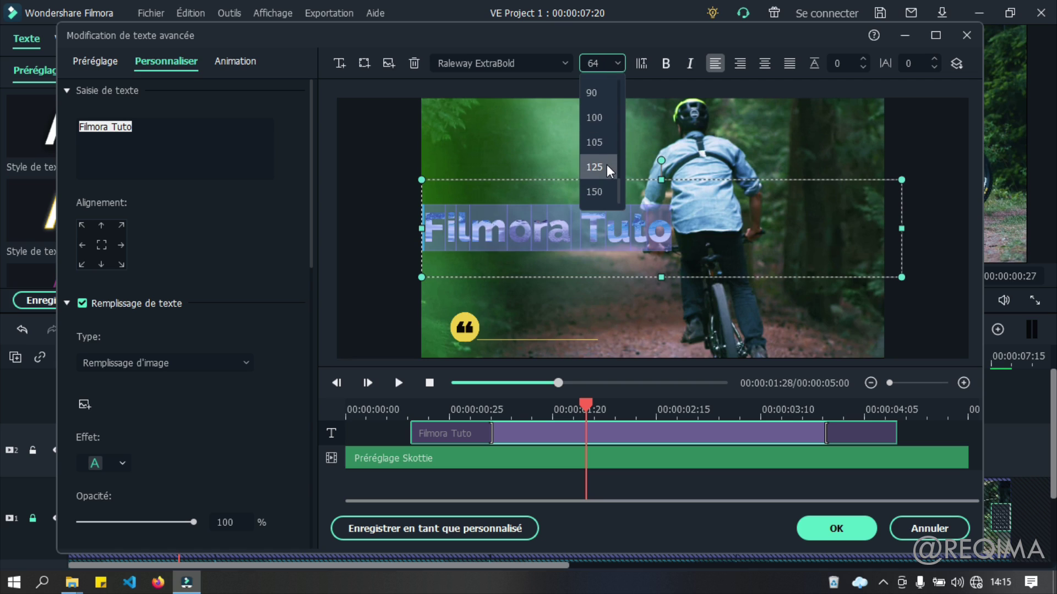
left_click(607, 166)
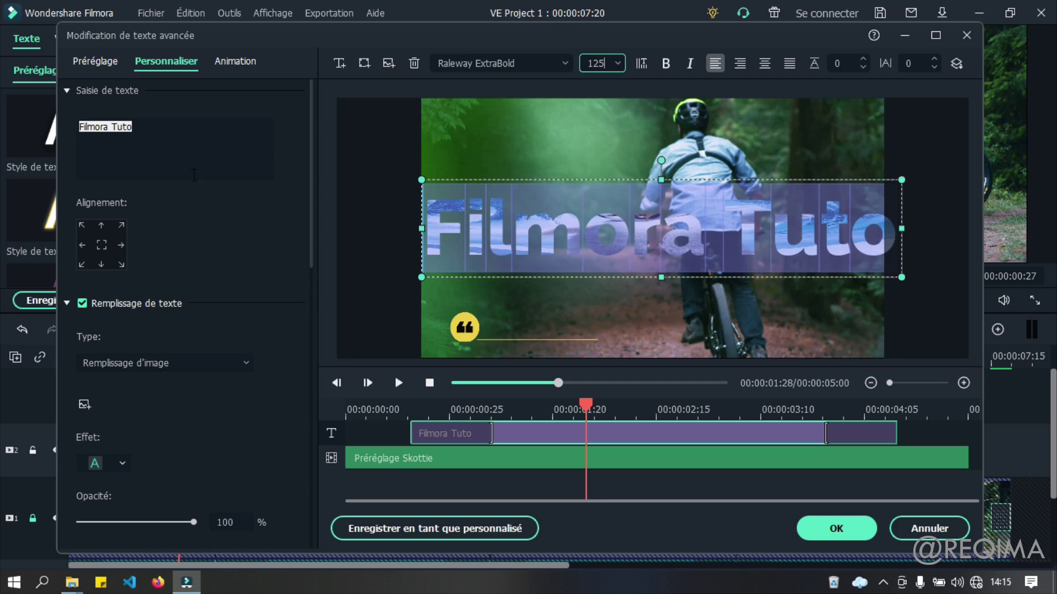
Narrow the enlarged title's text box and center it in the frame
left_click(877, 236)
left_click_drag(694, 251, 725, 250)
left_click(101, 244)
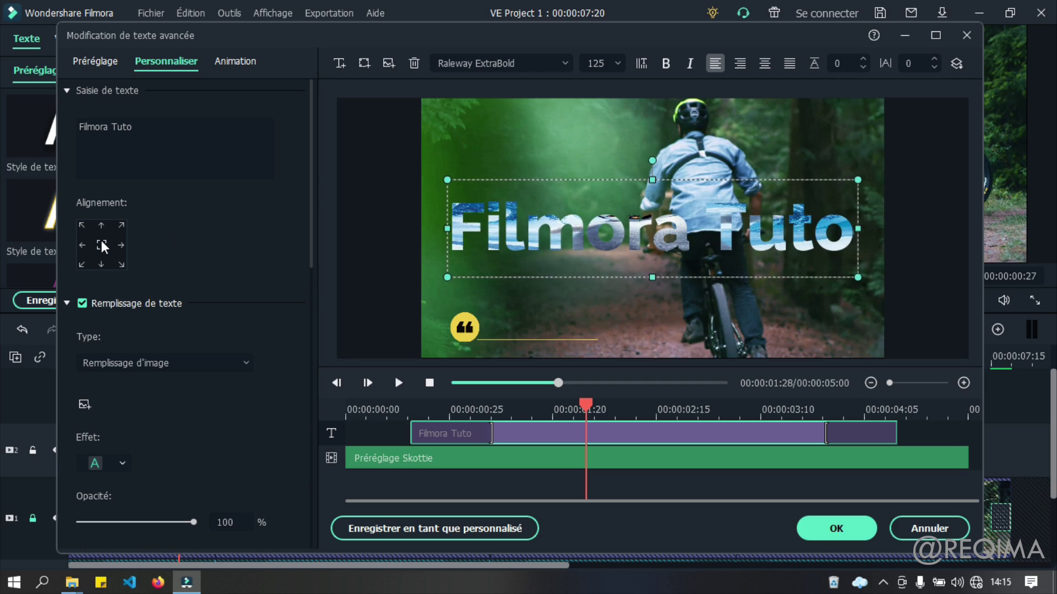
Change the "Filmora Tuto" title's font to Eurose Bold
left_click(462, 63)
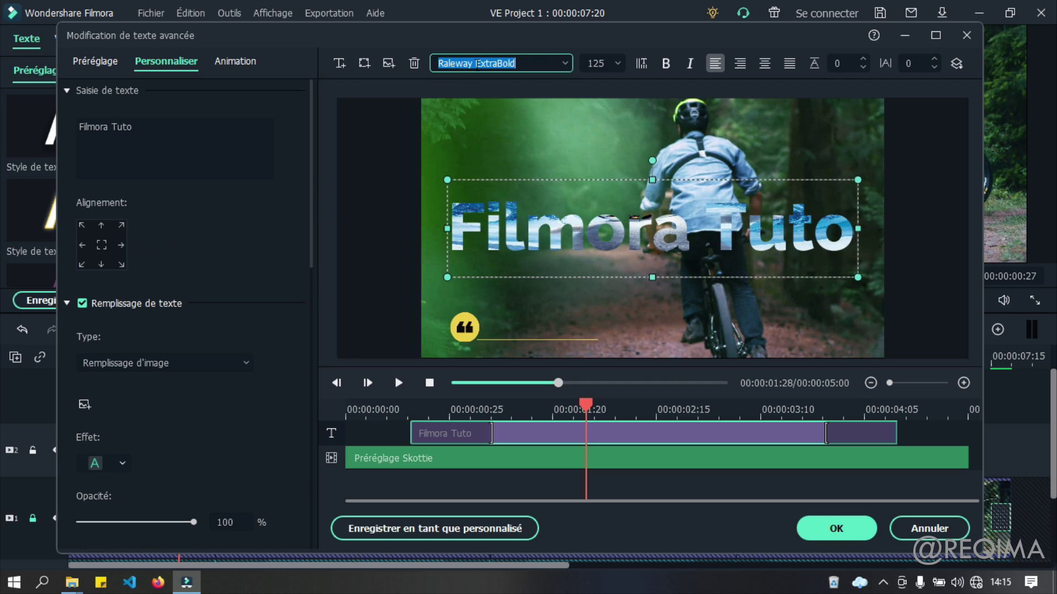
left_click(566, 63)
left_click_drag(557, 64, 438, 61)
type("brou")
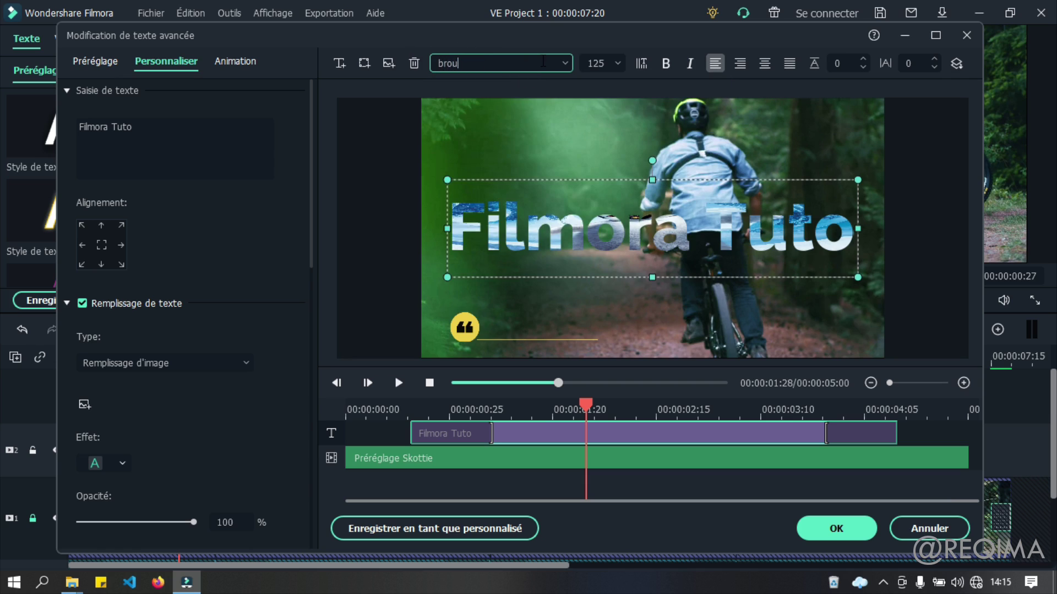
type("ballo")
type("eurose Bold")
key("Return")
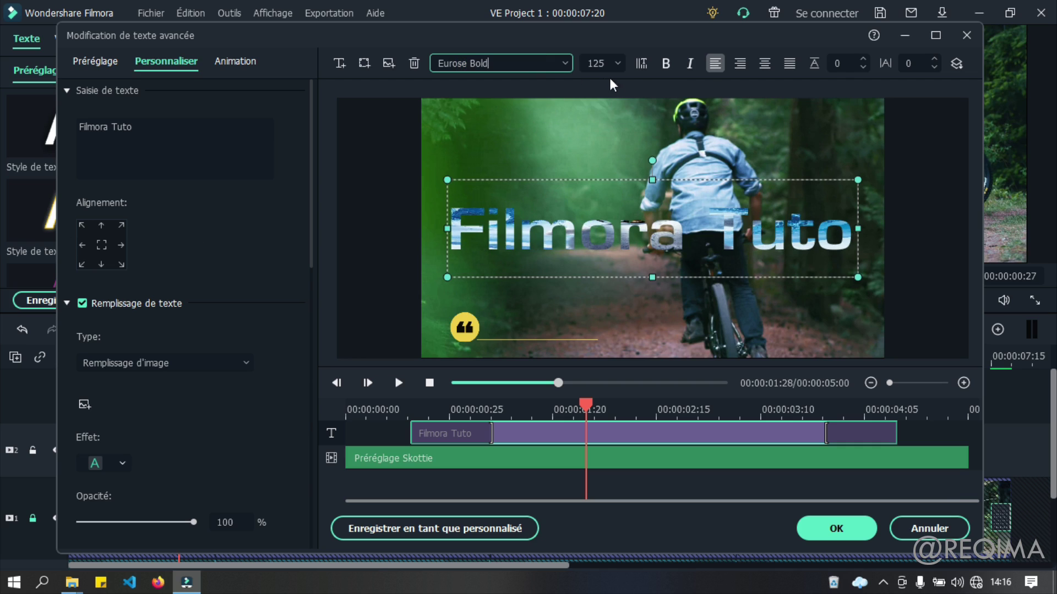
Try the bold, italic and paragraph alignment options on the title, ending with justified alignment
left_click(665, 62)
left_click(689, 63)
left_click(690, 63)
left_click(741, 63)
left_click(764, 64)
left_click(717, 64)
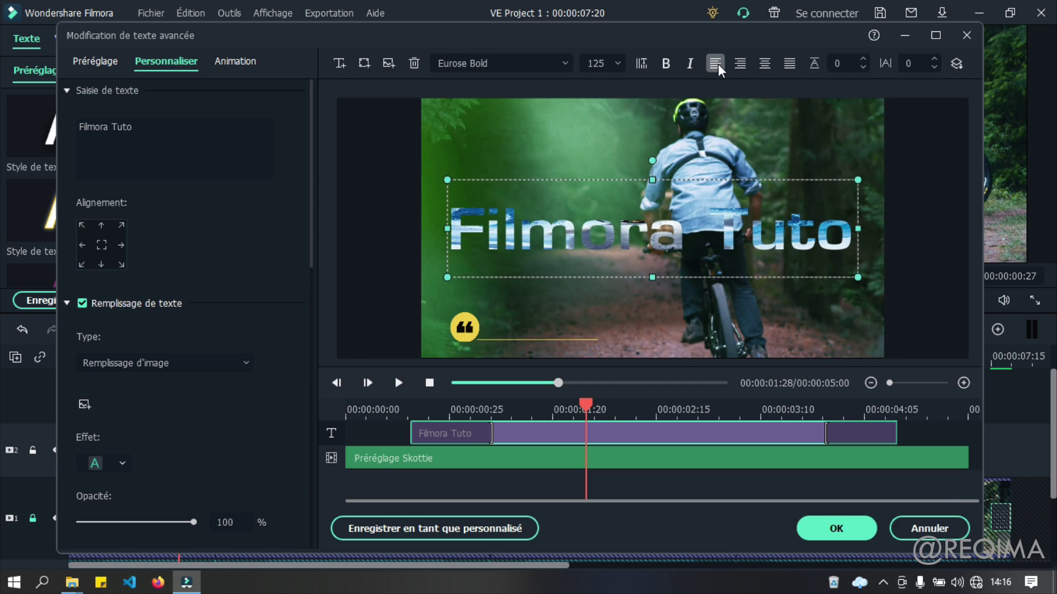
left_click(740, 64)
left_click(715, 64)
left_click(741, 64)
left_click(764, 63)
left_click(787, 65)
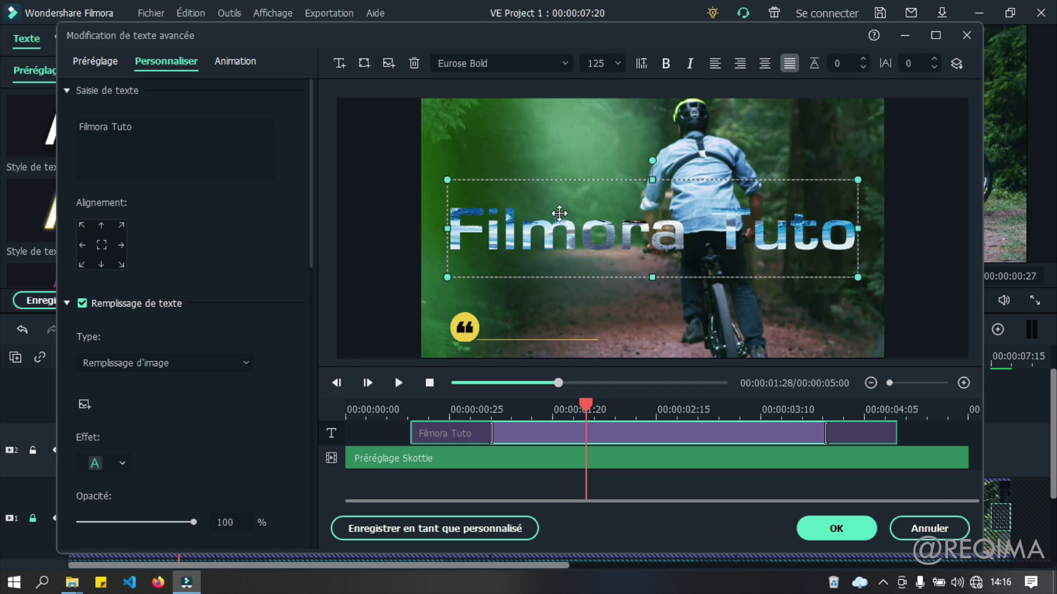
Add two lines of random filler text below "Filmora Tuto" in the title
left_click(202, 140)
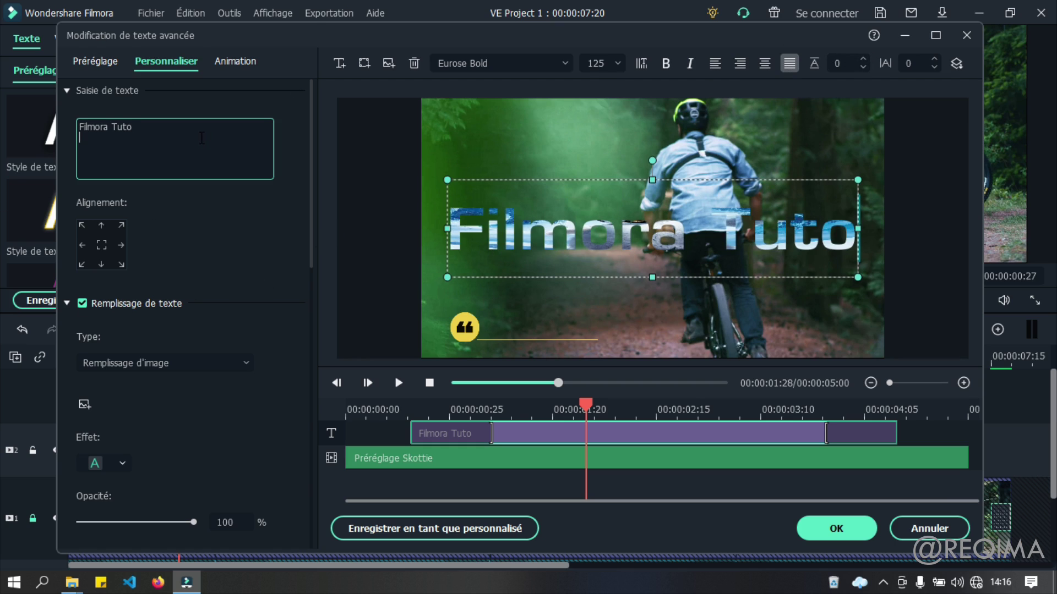
type("kjslkhksvkjsvkskvlnfksknlkvkjlsdvbkjlbvkjsvkjs svksdlvsdvnskjvsdvsdvsvnskvs")
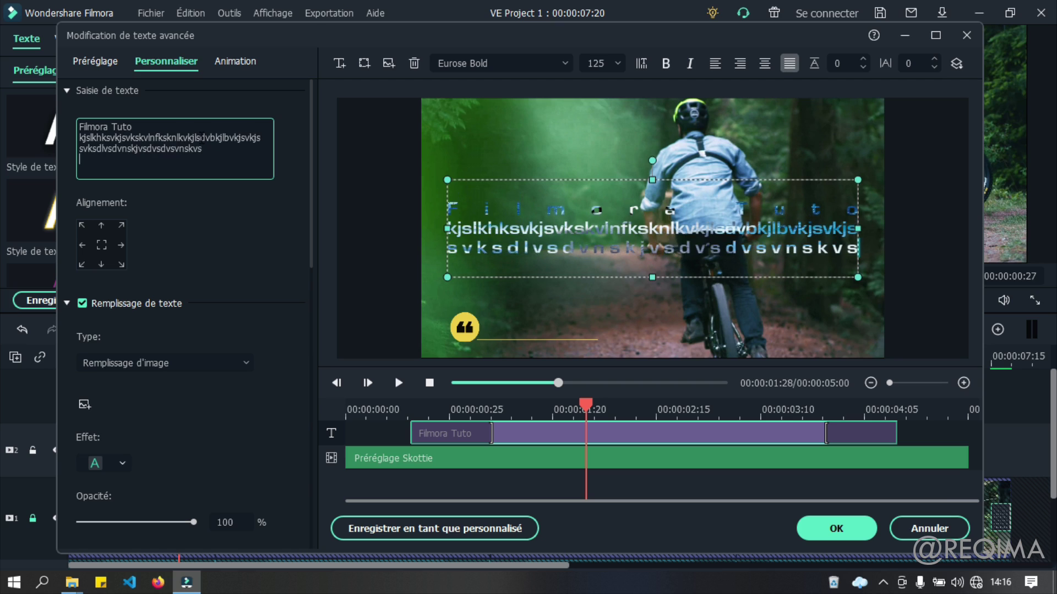
key("BackSpace")
Try a line spacing of 51 and a letter spacing of -42 on all the title text, resetting both to 0
key("ctrl+a")
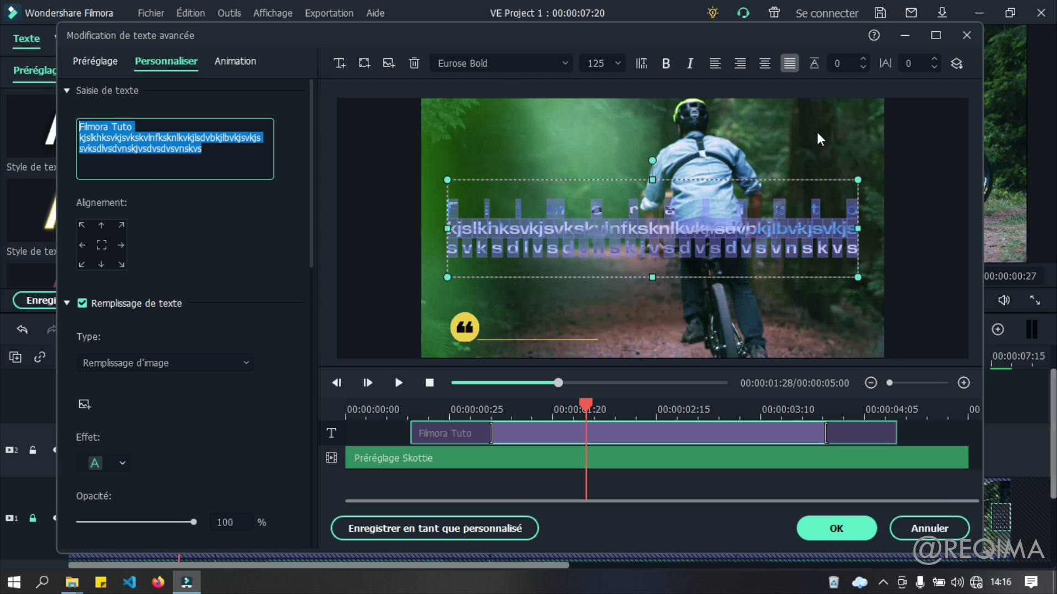
double_click(838, 63)
type("4")
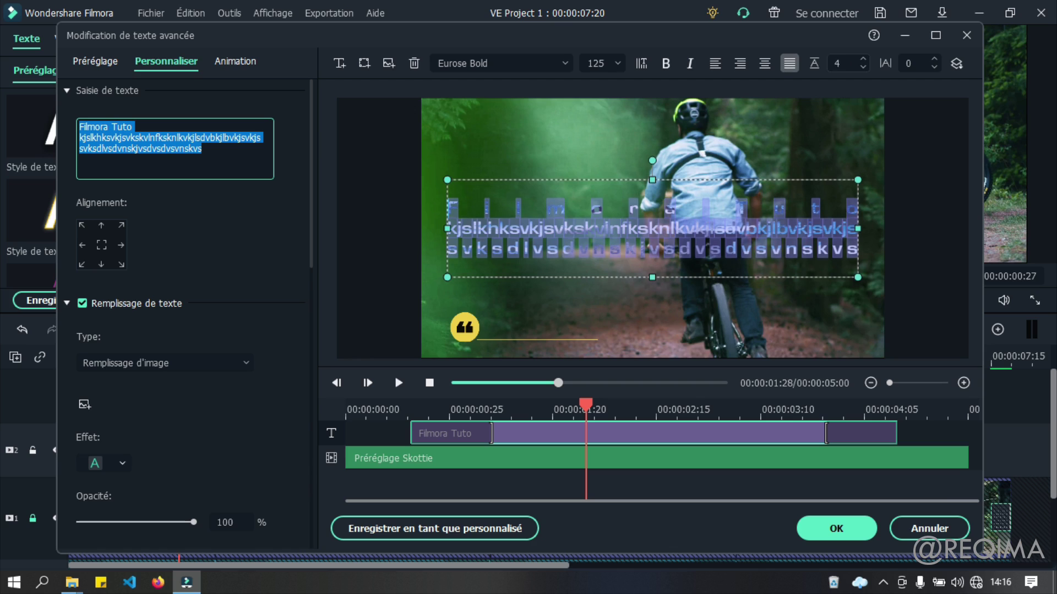
left_click(836, 63)
left_click(861, 59)
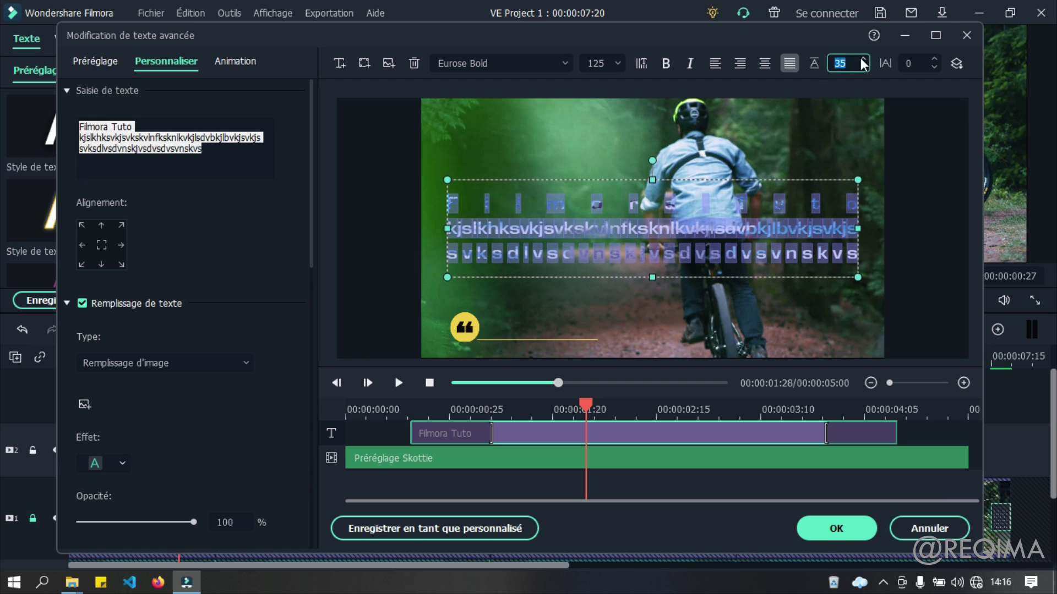
left_click(840, 63)
left_click_drag(834, 63, 881, 62)
left_click(840, 63)
left_click(863, 59)
left_click(862, 59)
left_click(862, 59)
left_click(862, 59)
left_click(863, 58)
left_click(862, 59)
left_click(862, 59)
left_click(862, 59)
left_click(862, 59)
left_click(863, 59)
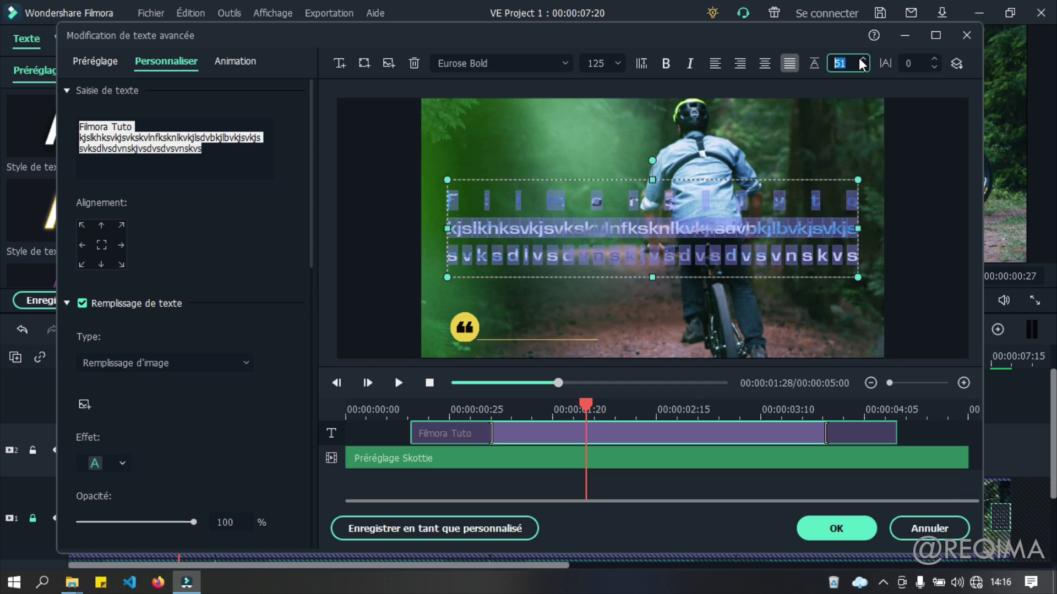
left_click(863, 59)
left_click(863, 59)
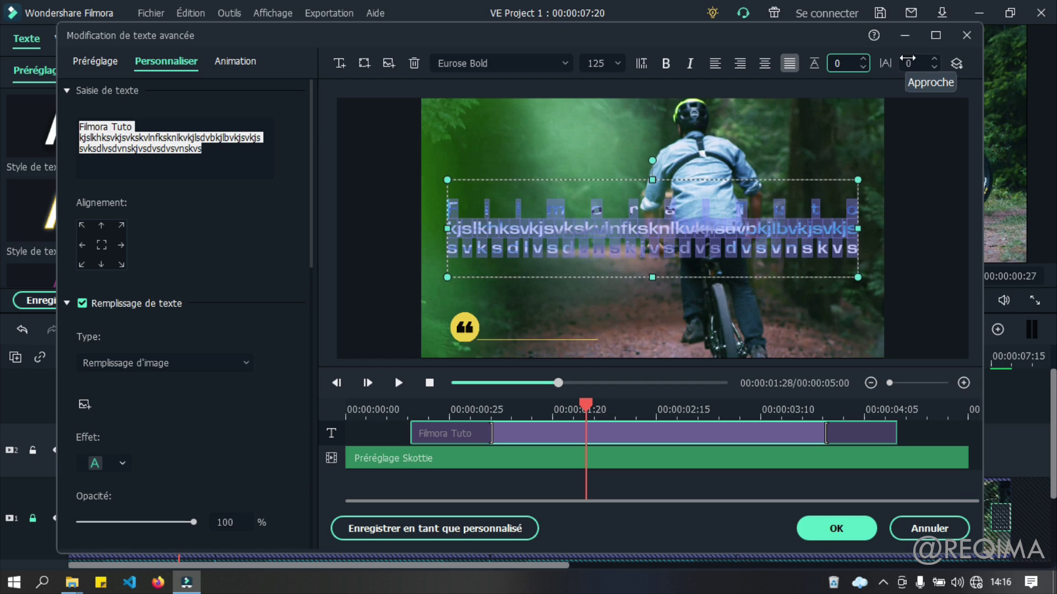
left_click_drag(908, 58, 884, 58)
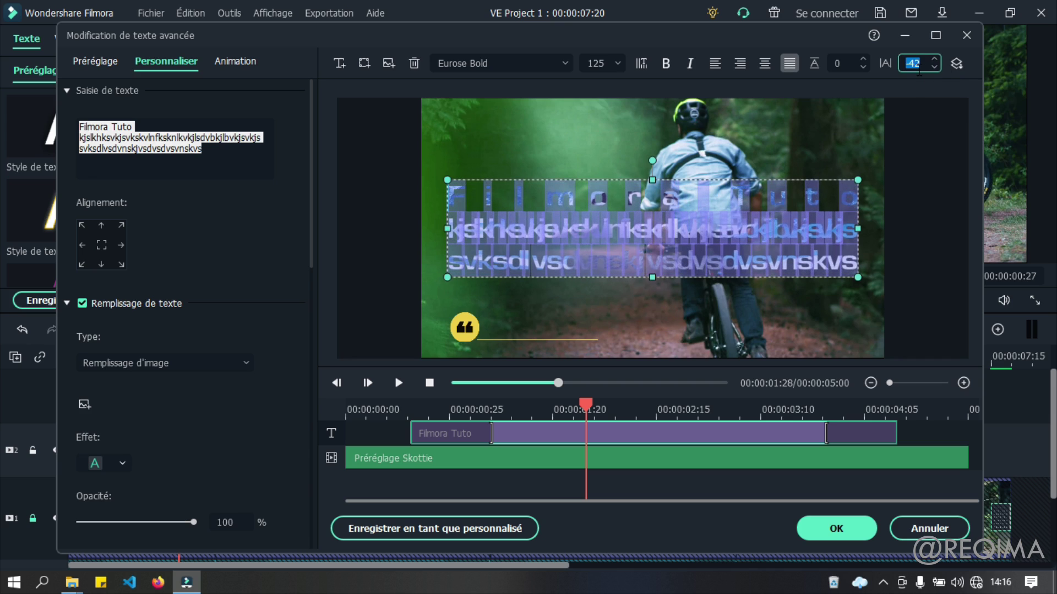
type("0")
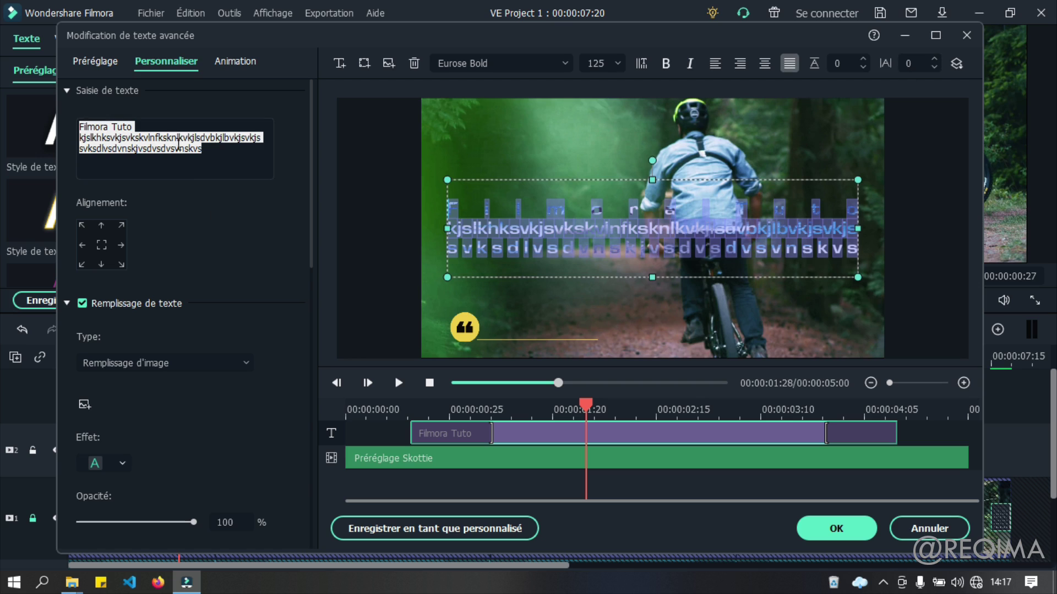
Delete the filler lines so that the title contains only "Filmora Tuto"
left_click(135, 127)
left_click_drag(135, 127, 239, 222)
key("BackSpace")
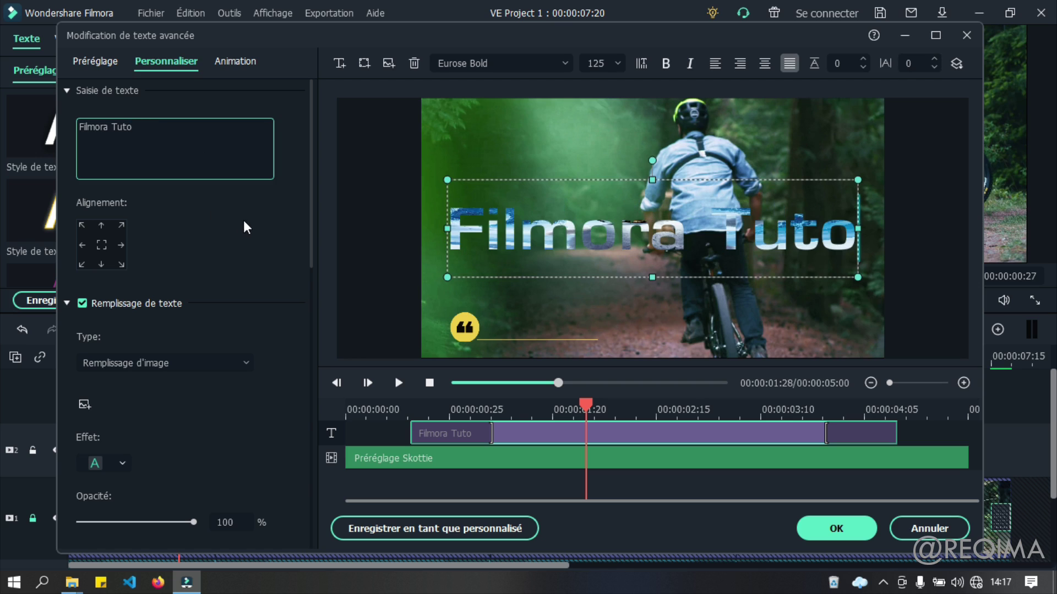
Center-align the "Filmora Tuto" text within its box
left_click(740, 63)
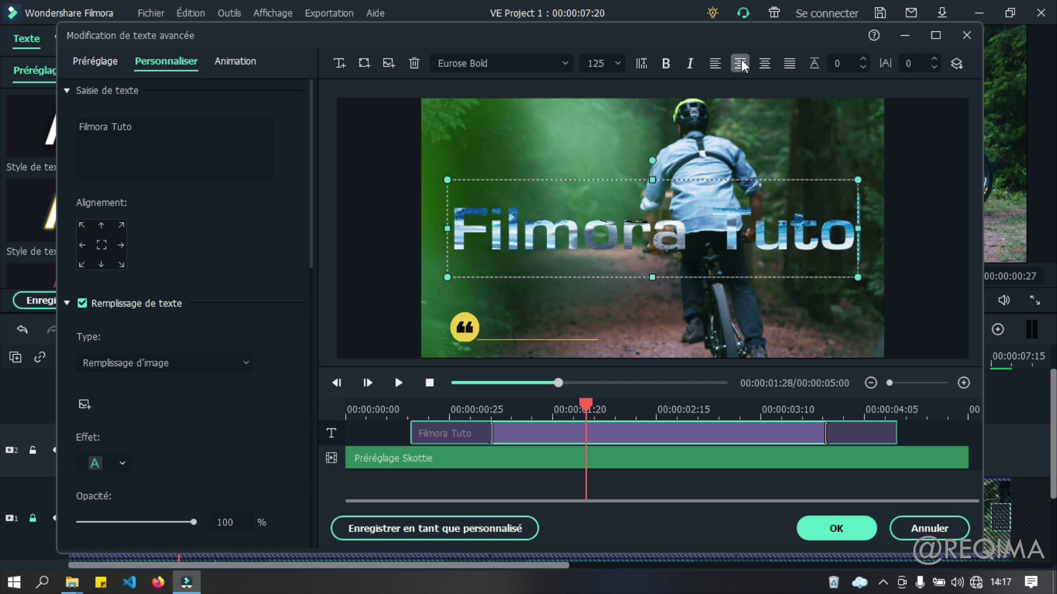
left_click(771, 63)
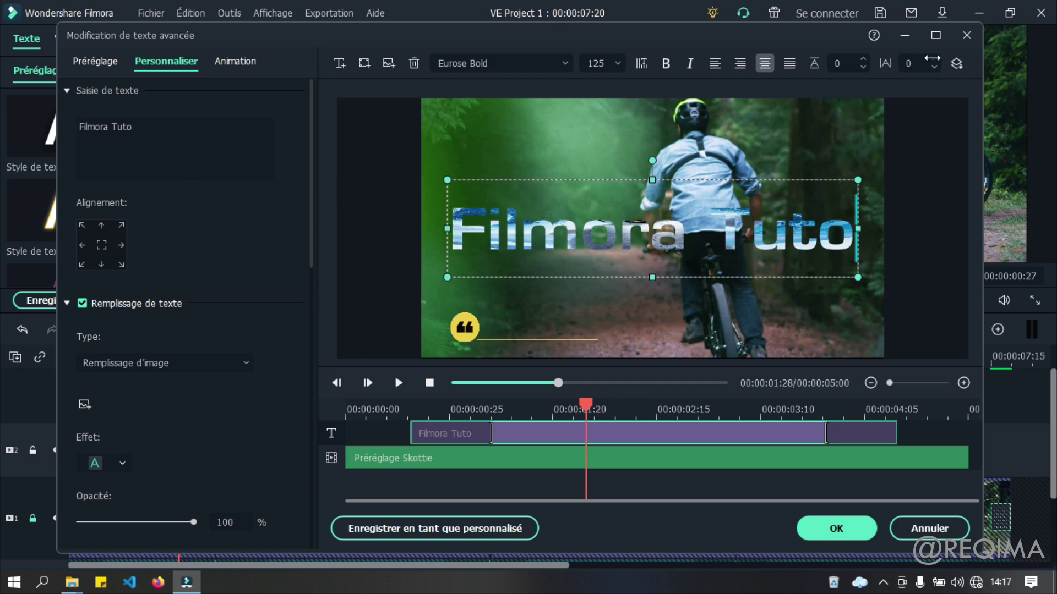
Switch the title's fill type to the solid "Texte de remplissage" and color it yellow
scroll(140, 213, "down", 3)
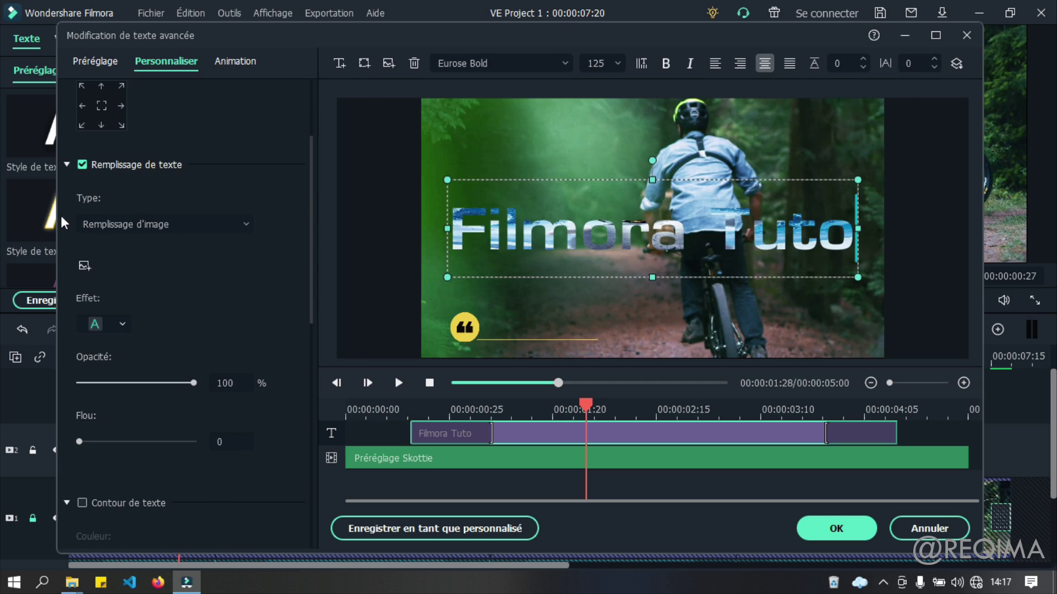
left_click(107, 223)
left_click(99, 255)
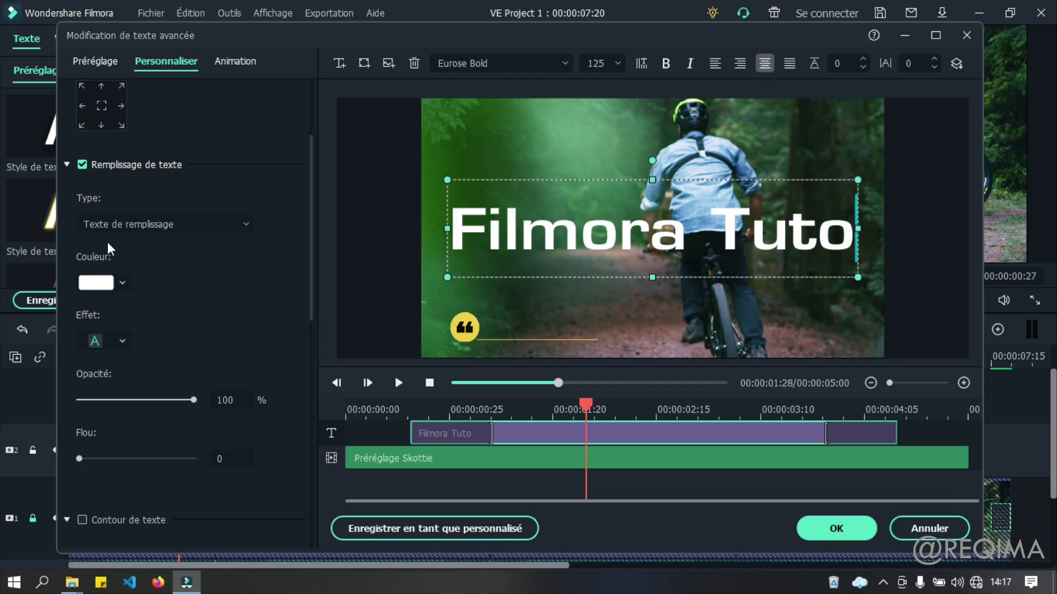
left_click(96, 283)
left_click(176, 288)
left_click(309, 486)
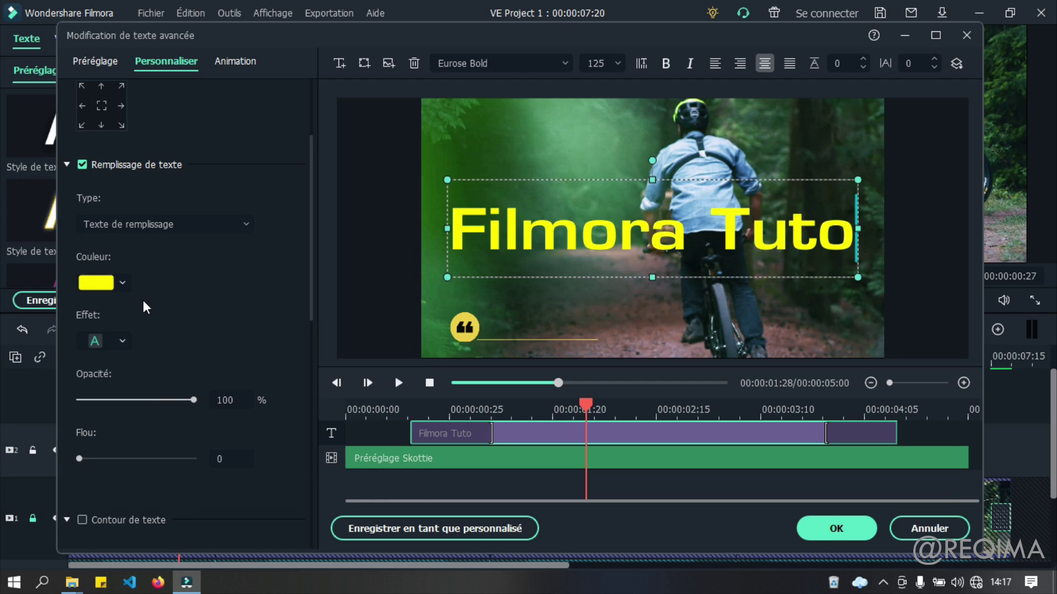
Try several fill effects (Effet) on the yellow title text, then return to the first, plain effect
scroll(143, 308, "down", 1)
left_click(118, 295)
left_click(132, 328)
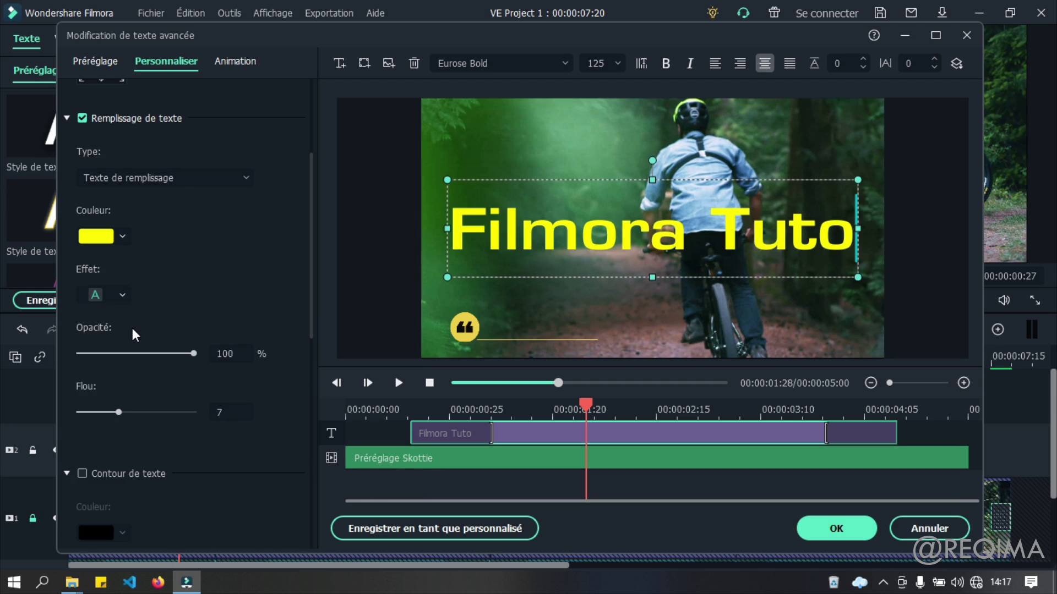
left_click(121, 298)
left_click(182, 337)
left_click(121, 295)
left_click(227, 329)
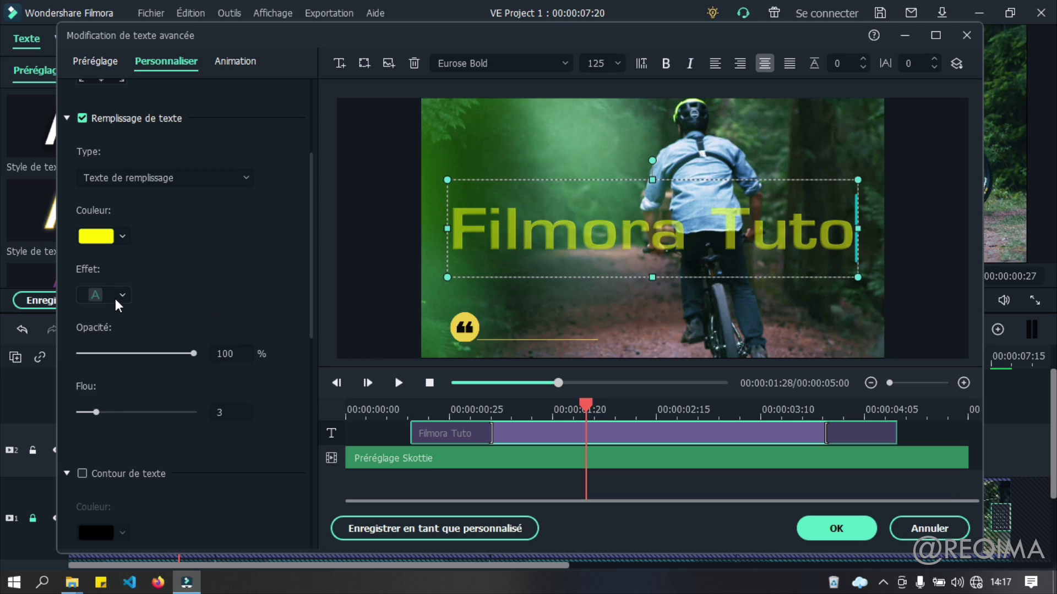
left_click(116, 297)
left_click(263, 324)
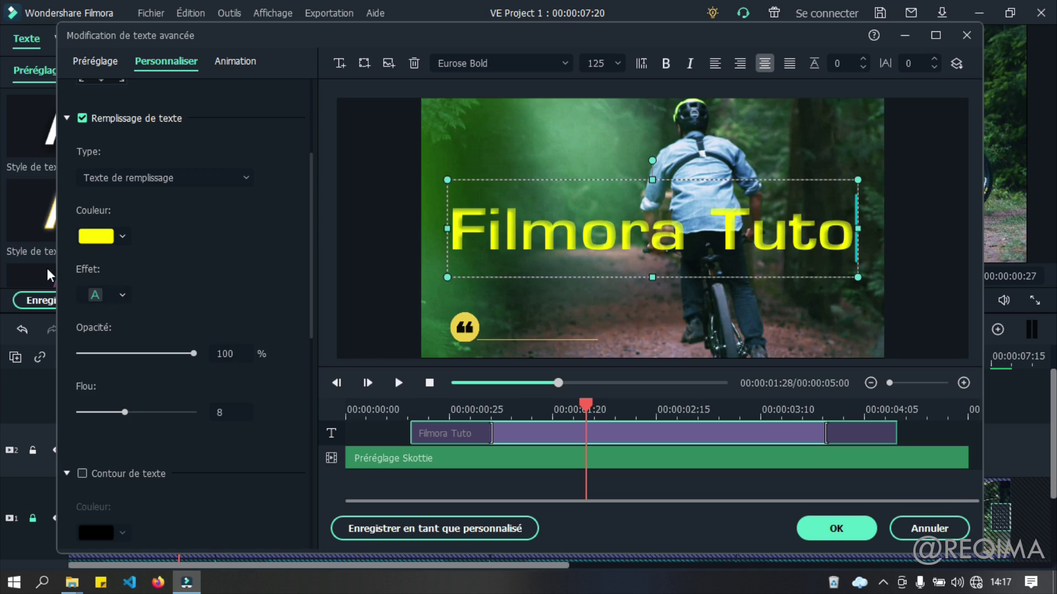
left_click(107, 295)
left_click(100, 328)
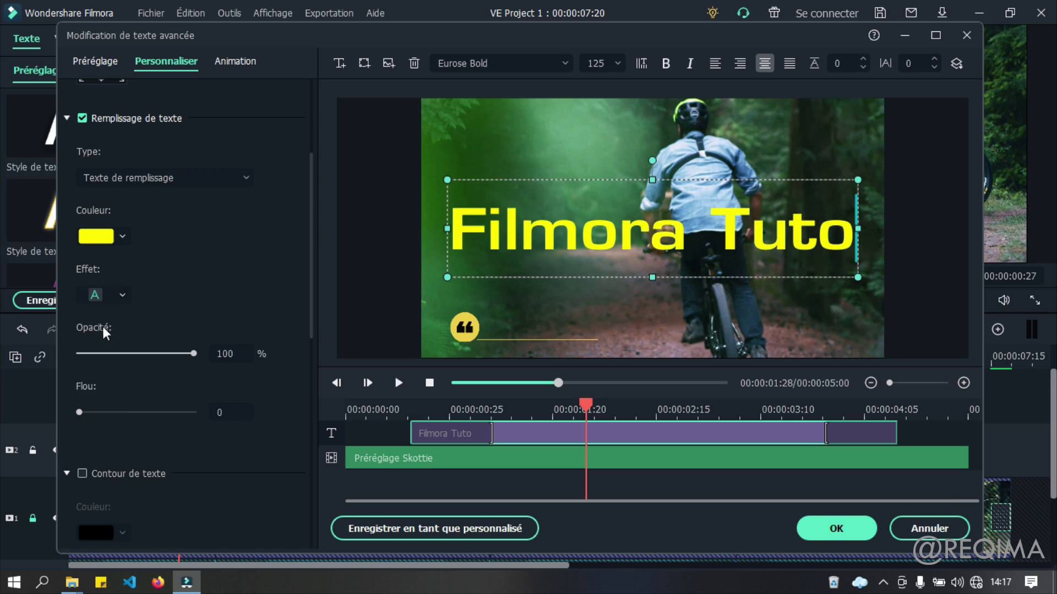
left_click(110, 302)
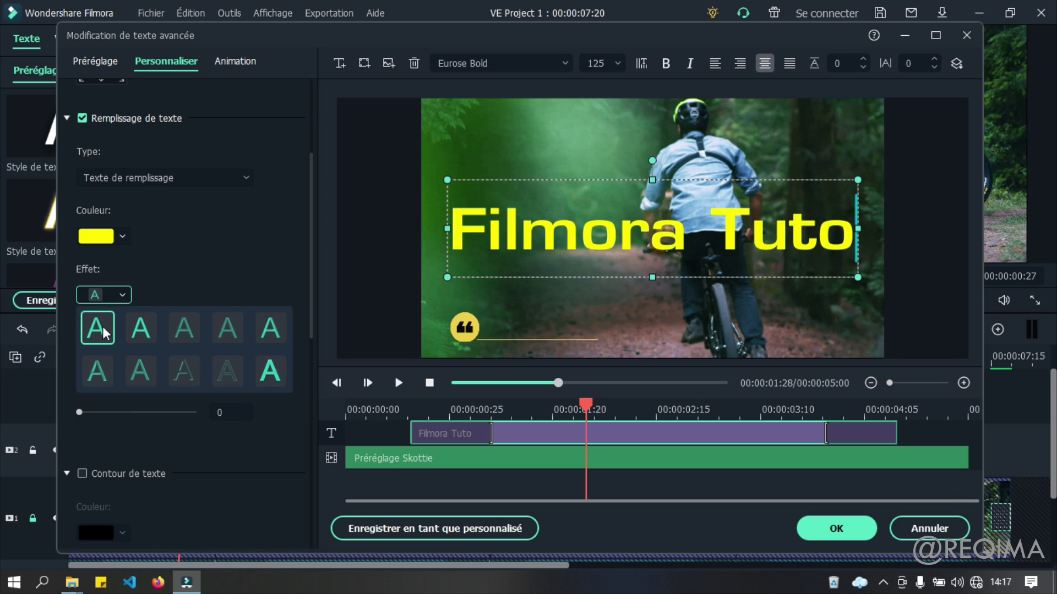
left_click(183, 269)
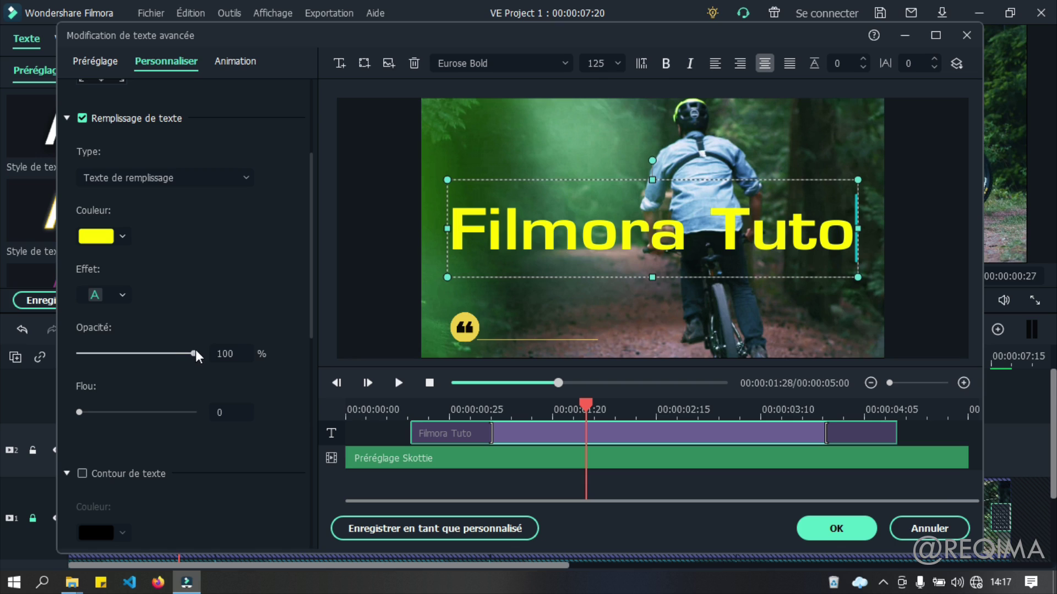
Try the text fill's opacity and blur settings, ending at 100% opacity and 0 blur
left_click_drag(193, 352, 17, 361)
left_click_drag(82, 355, 311, 329)
scroll(106, 345, "down", 5)
scroll(81, 275, "up", 1)
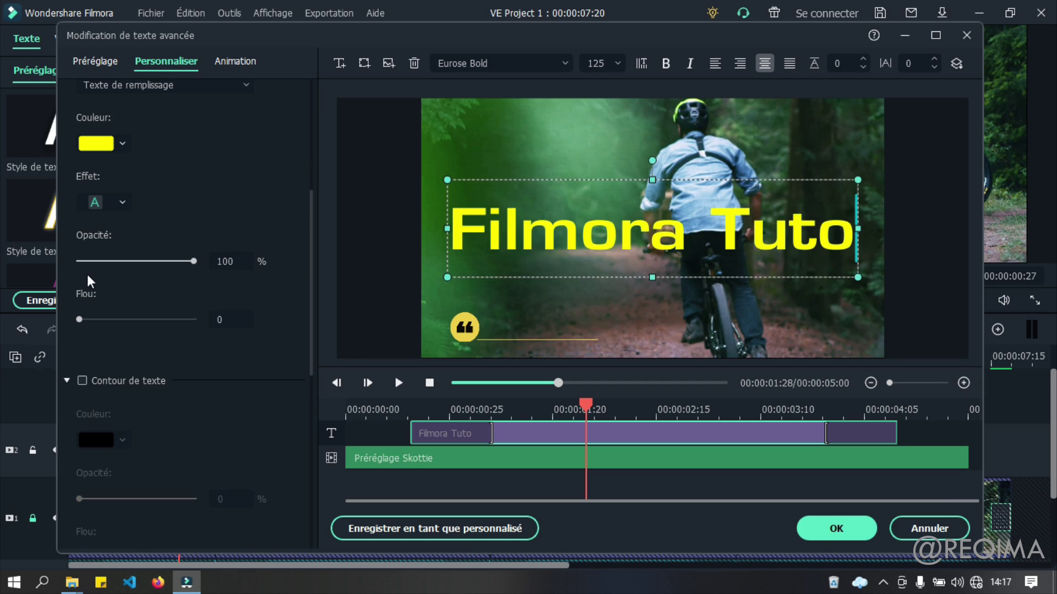
left_click_drag(80, 319, 19, 322)
scroll(104, 313, "up", 2)
Enable the title's text outline (Contour de texte) and color it black
scroll(104, 315, "down", 4)
scroll(105, 328, "down", 1)
left_click(83, 242)
left_click(121, 301)
left_click(82, 389)
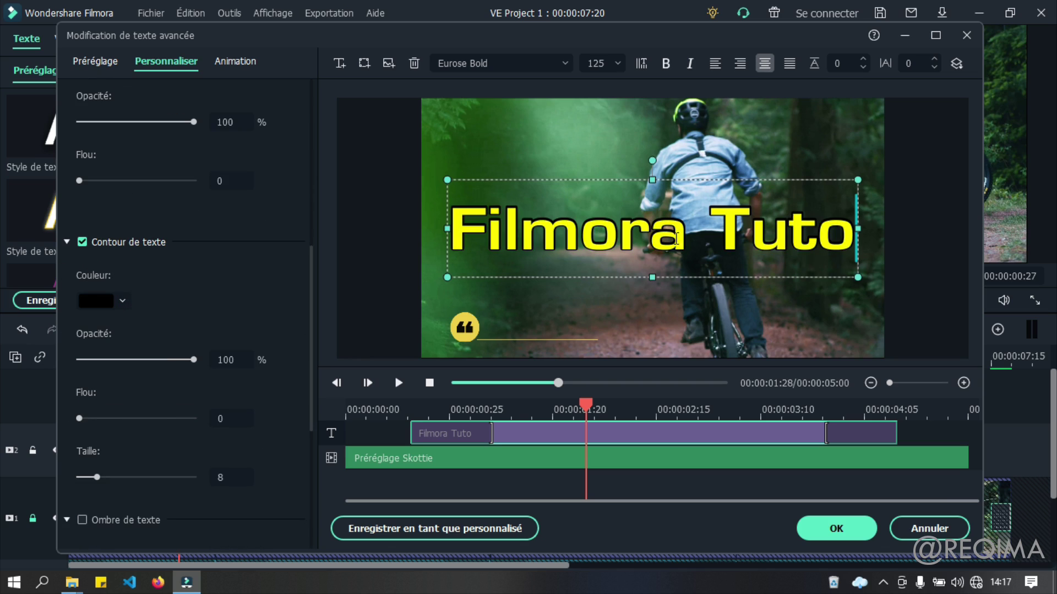
Try the outline's opacity, blur and size settings, ending at 100% opacity, 0 blur and size 8
left_click_drag(190, 360, 259, 359)
scroll(218, 336, "down", 3)
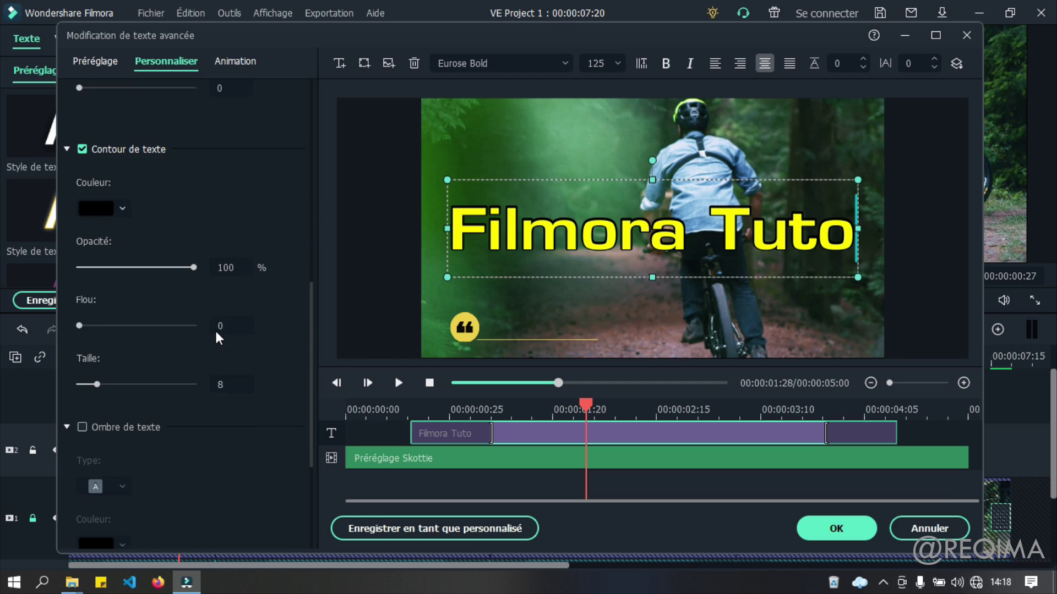
mouse_move(84, 324)
left_mouse_down()
mouse_move(192, 322)
mouse_move(78, 330)
left_mouse_up()
mouse_move(97, 384)
left_mouse_down()
mouse_move(190, 374)
mouse_move(80, 388)
mouse_move(97, 389)
left_mouse_up()
Enable the title's text shadow (Ombre de texte) and choose the shadow type cast toward the lower left
scroll(139, 335, "down", 4)
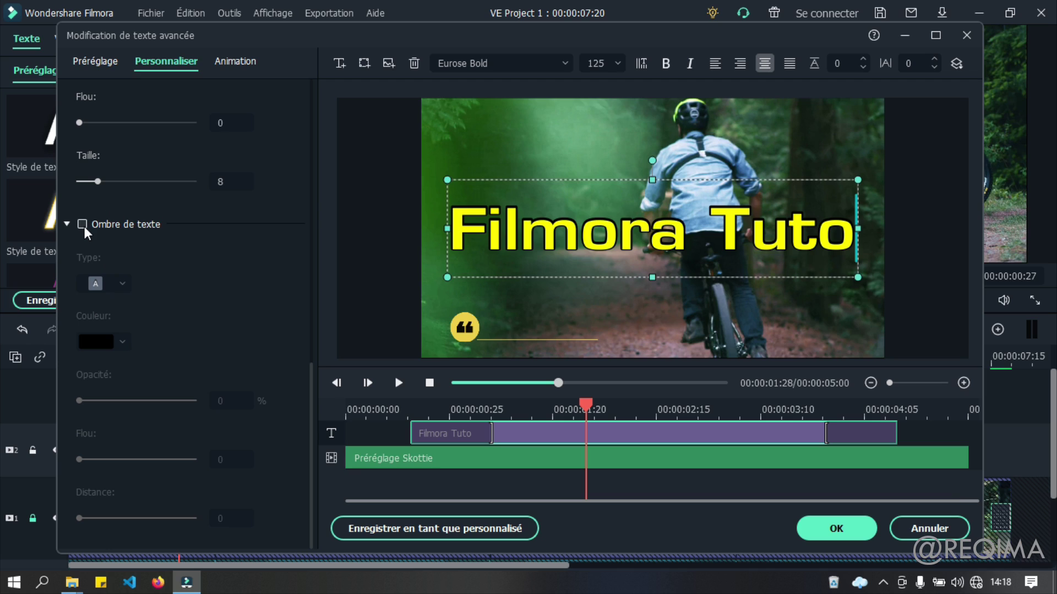
left_click(82, 224)
left_click(123, 283)
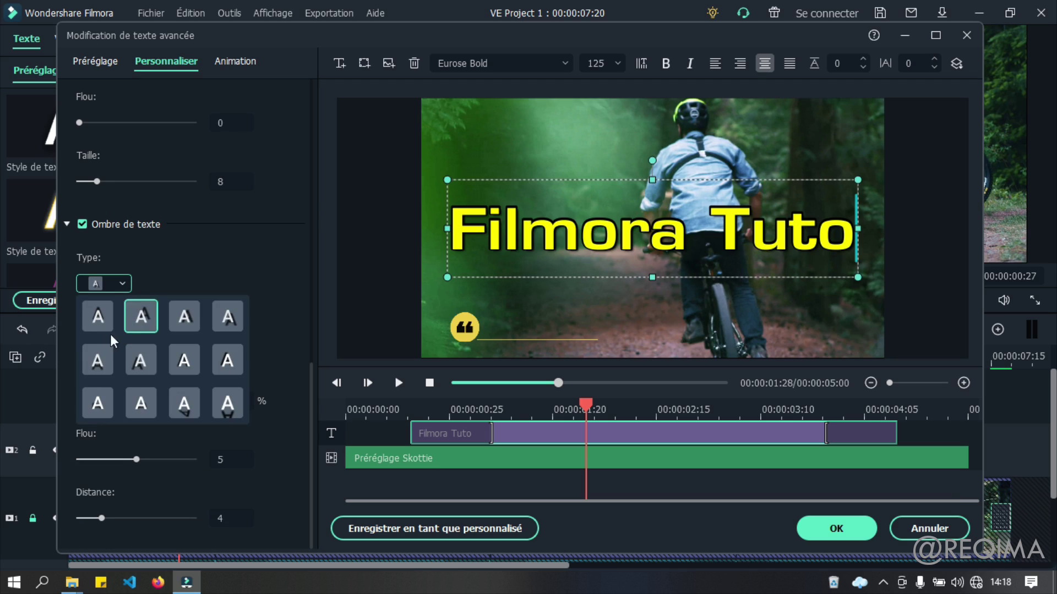
left_click(98, 363)
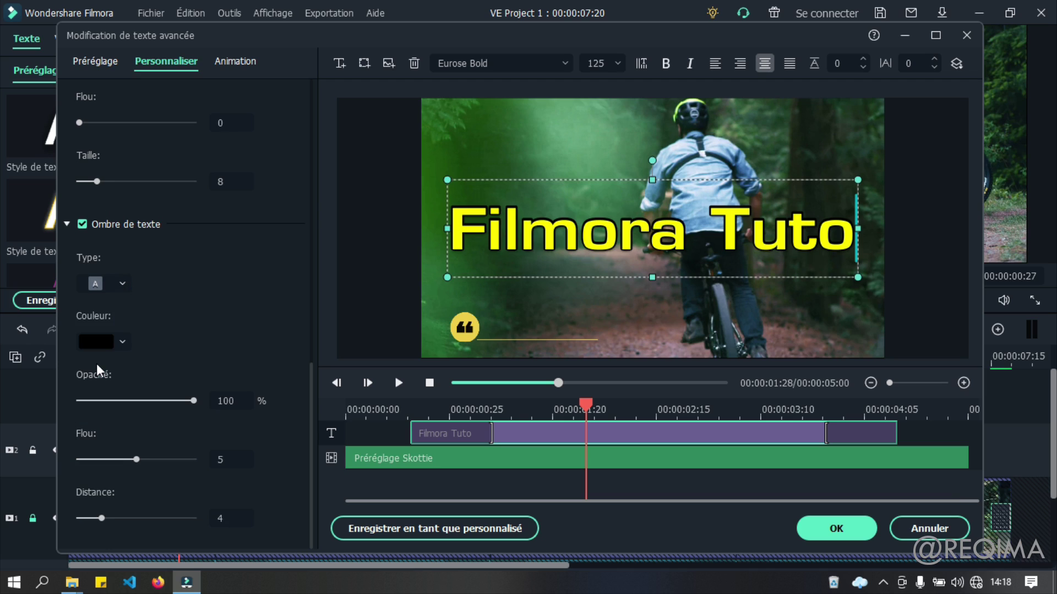
left_click(117, 281)
left_click(177, 364)
left_click(122, 283)
left_click(145, 352)
Color the text shadow light grey, set its opacity to 100% and blur to 5, and increase its distance
left_click(108, 350)
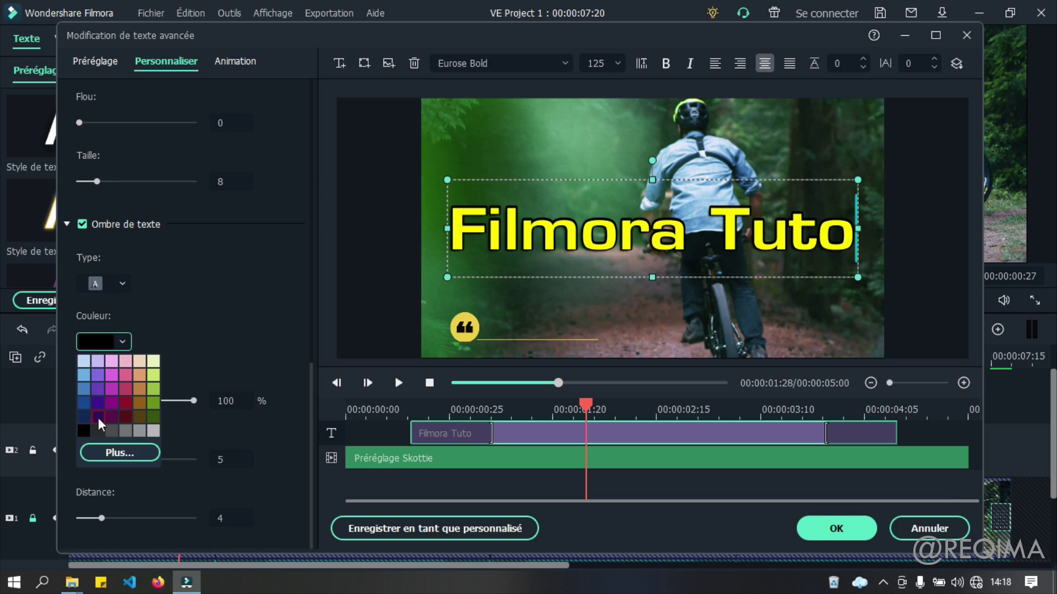
left_click(153, 431)
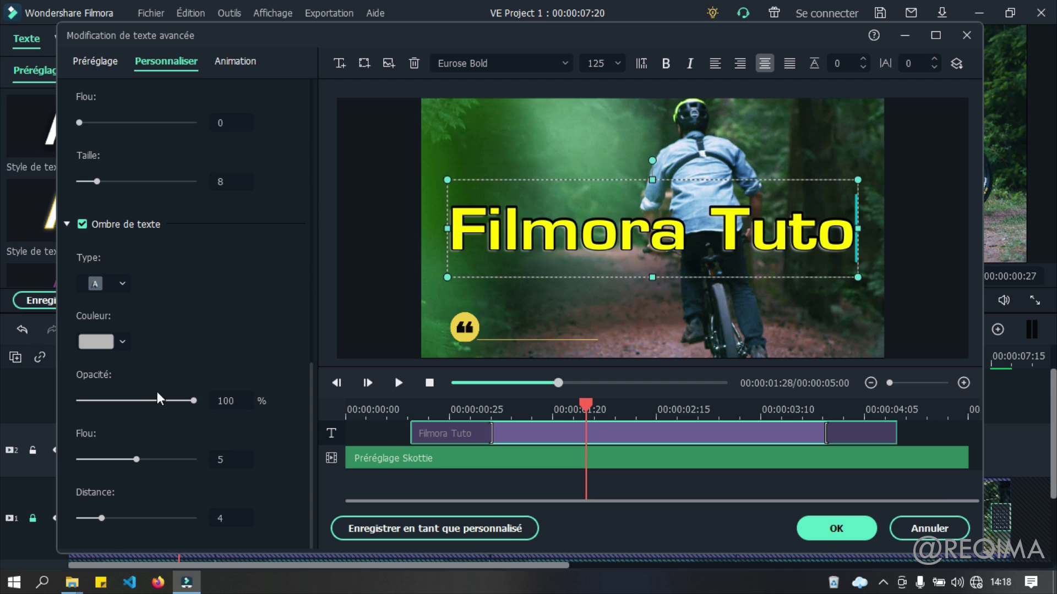
left_click_drag(191, 397, 256, 396)
left_click_drag(150, 457, 241, 448)
left_click_drag(99, 518, 138, 518)
scroll(110, 276, "up", 1)
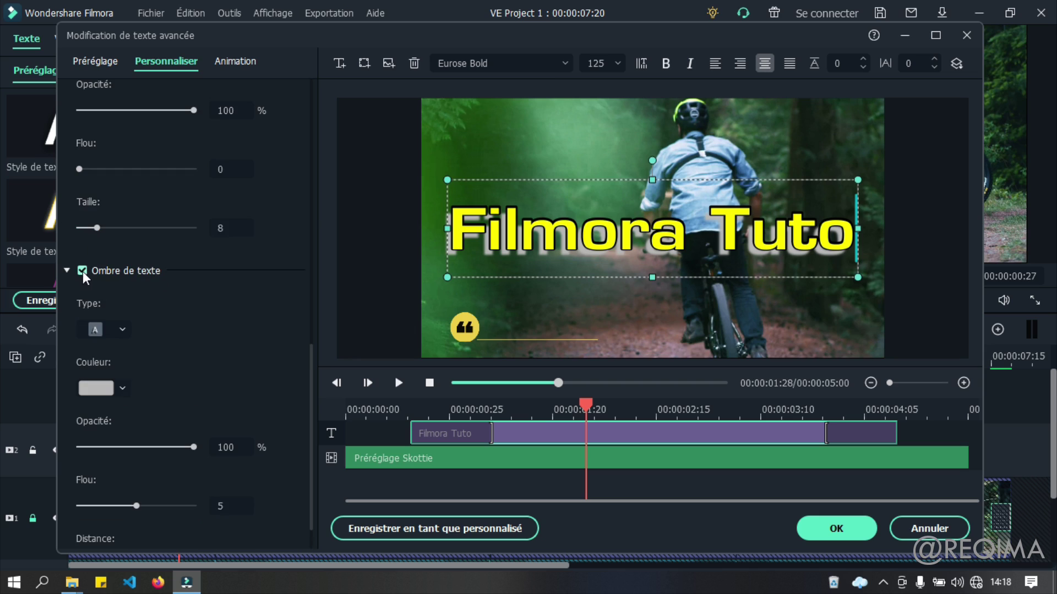
Toggle the title's text shadow (Ombre de texte) to compare the look, leaving it disabled
left_click(82, 271)
left_click(83, 270)
left_click(83, 271)
scroll(163, 275, "up", 10)
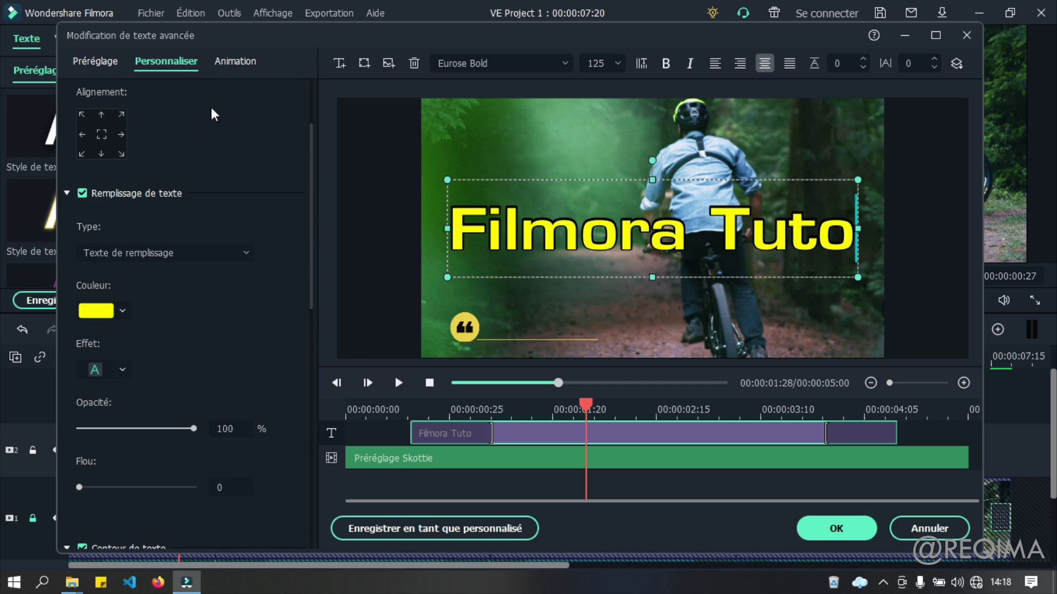
Move the playhead back to 00:00:01:03 and align the Filmora Tuto title to the centre of the frame
left_click_drag(579, 401, 486, 405)
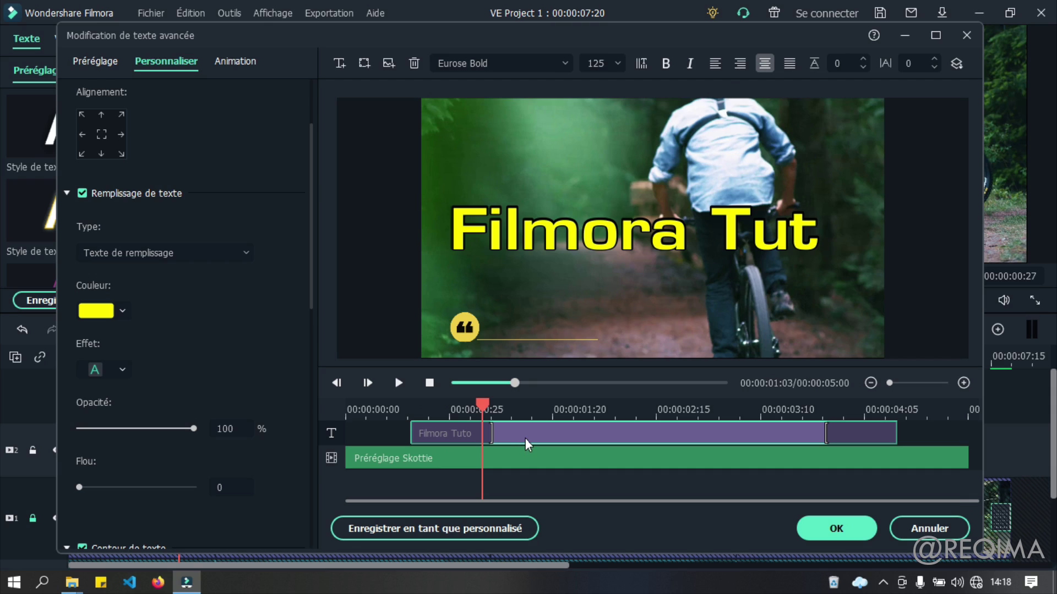
left_click(542, 237)
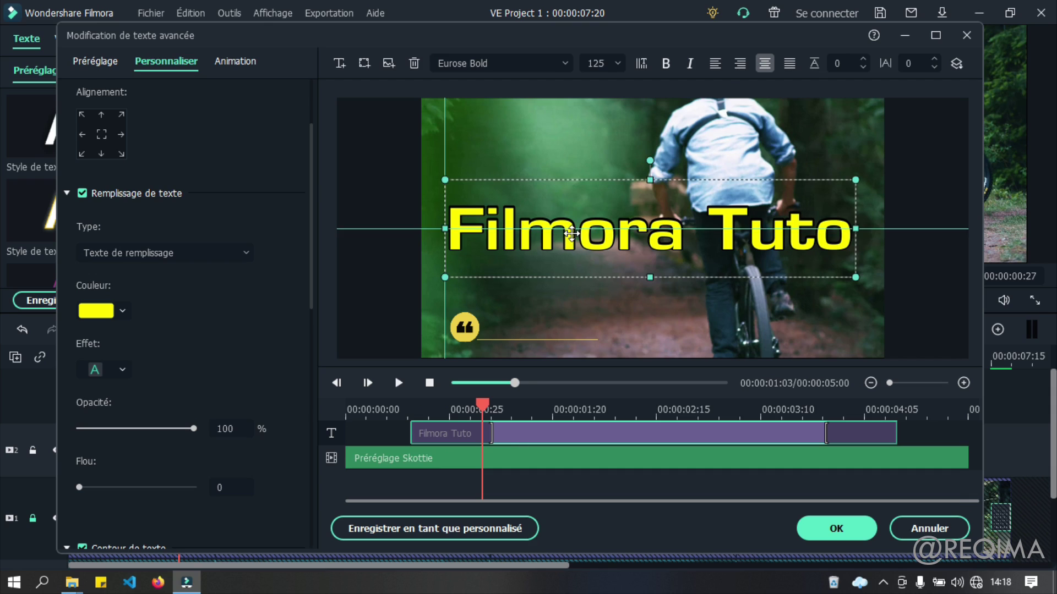
left_click(101, 134)
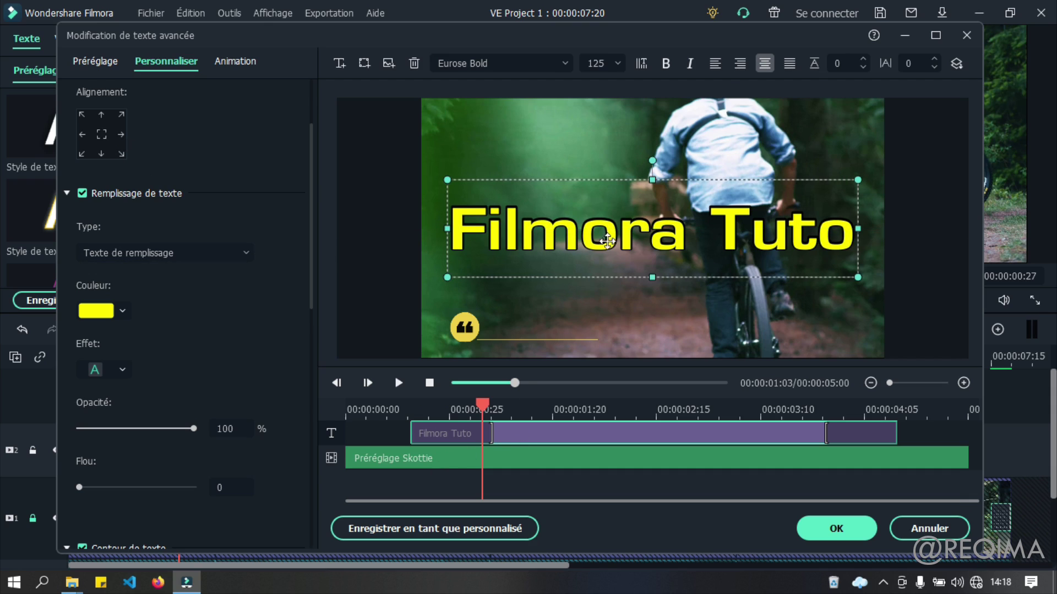
Try the Typographe, Style ondulé, Style cinéma, Chaîne flou and Doomo Design animations on the Filmora Tuto title
left_click(234, 61)
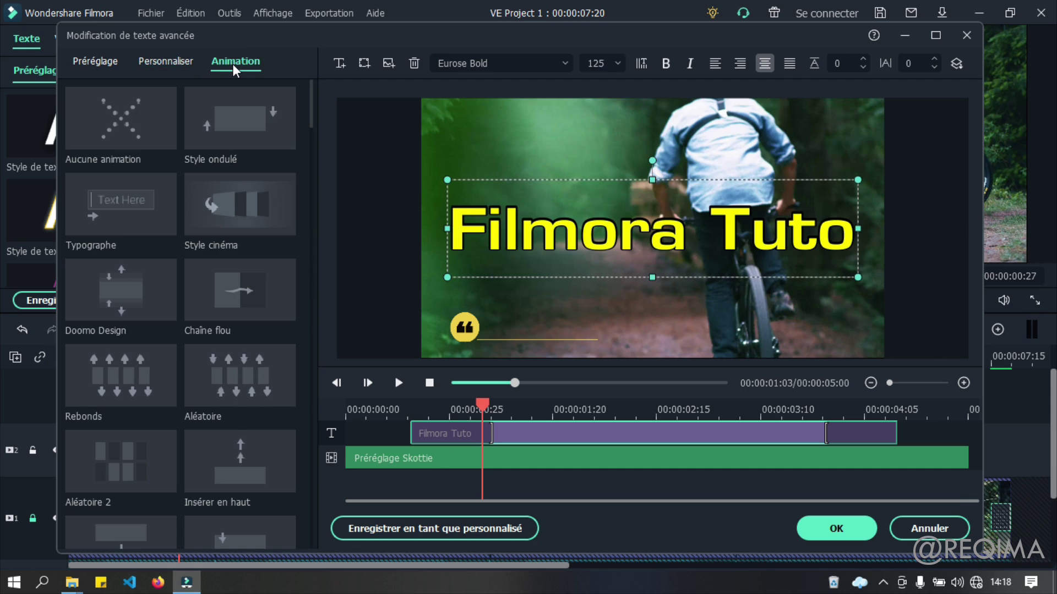
left_click(124, 213)
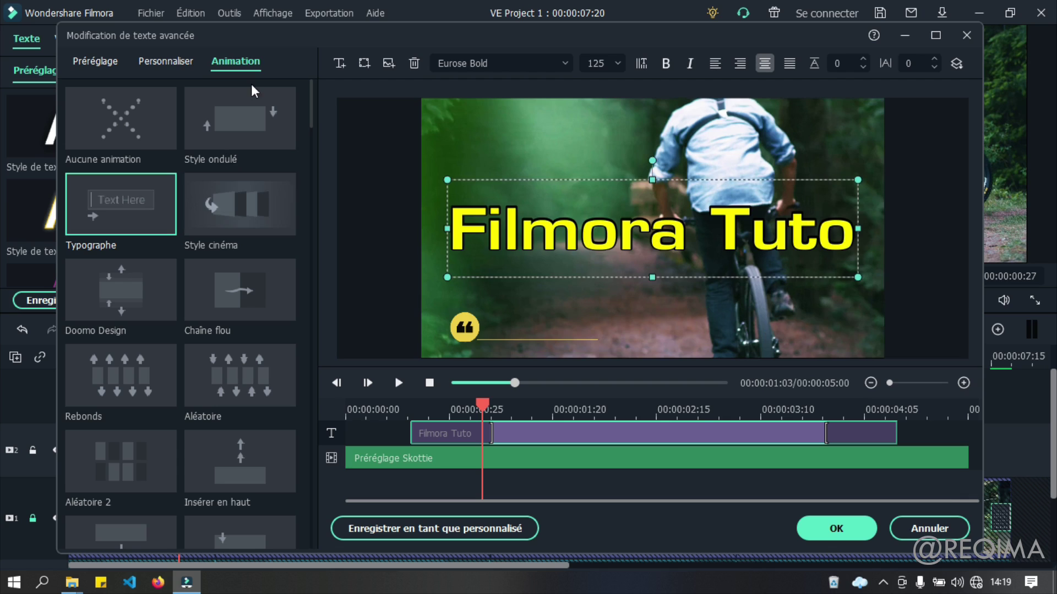
double_click(210, 115)
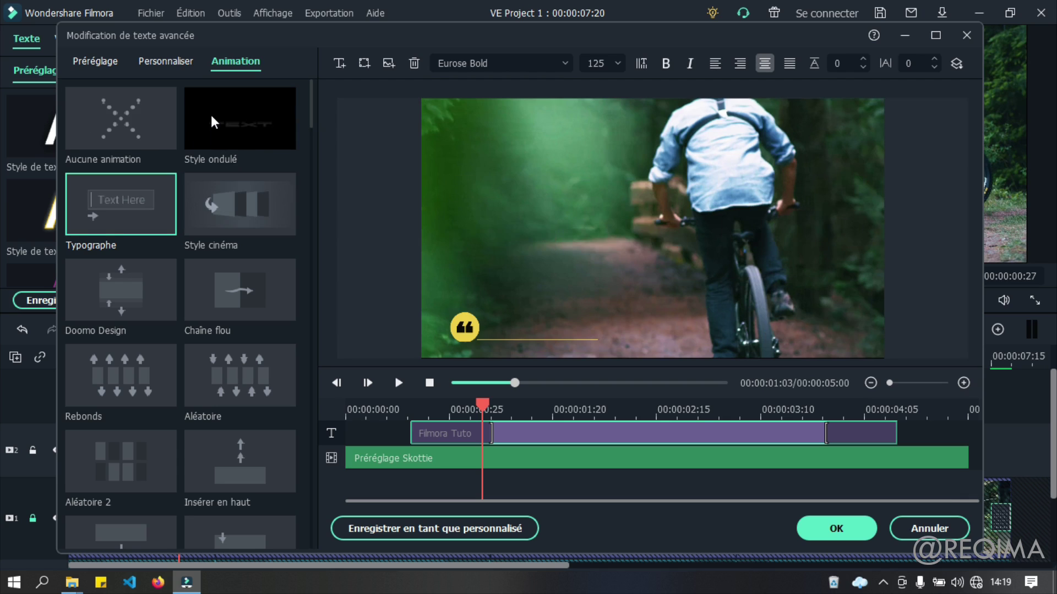
double_click(223, 206)
double_click(220, 296)
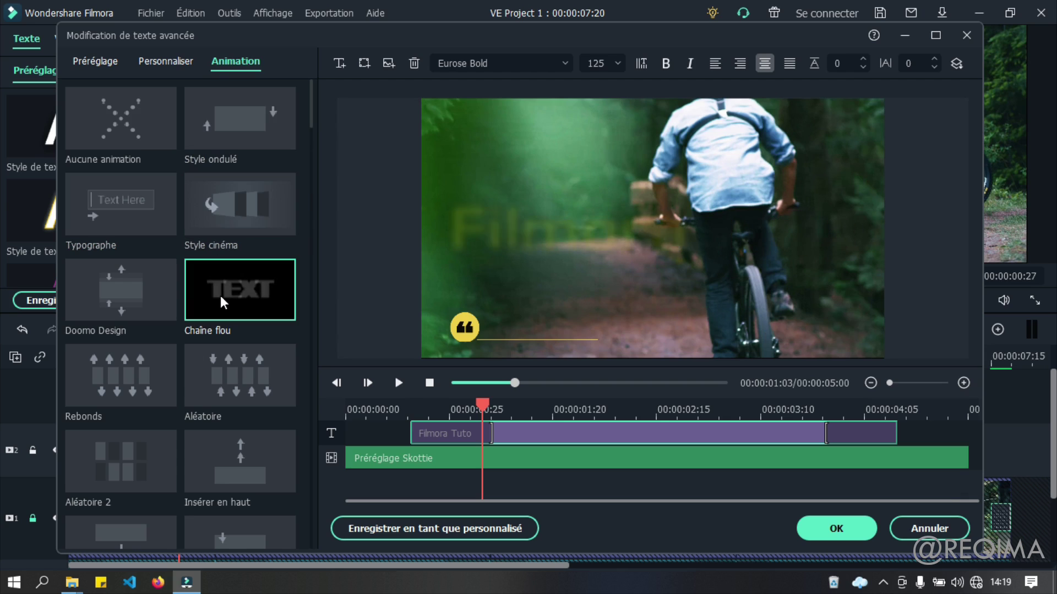
double_click(123, 296)
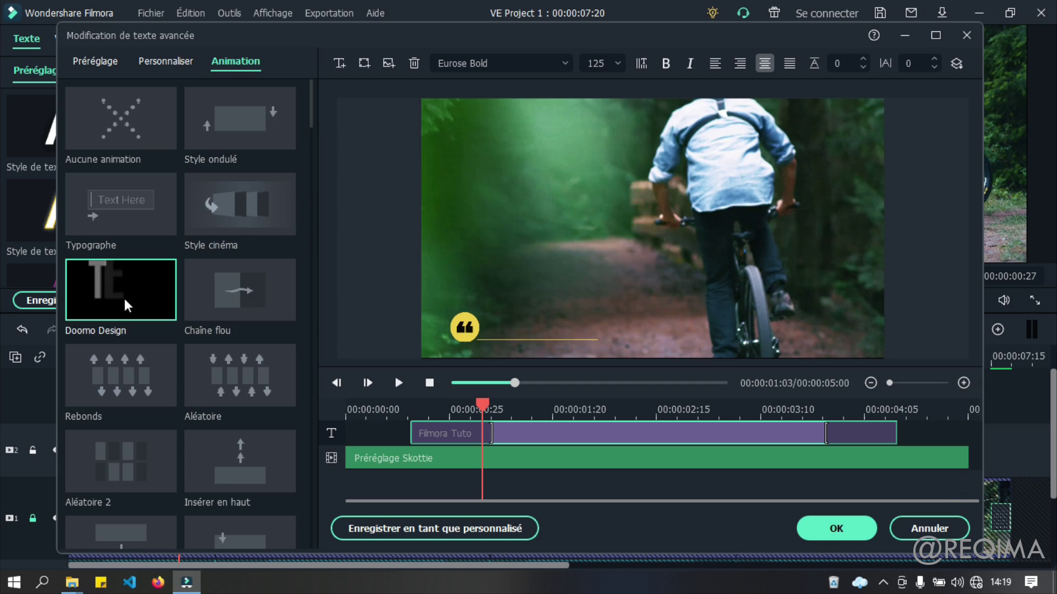
Try the Rebonds and Insérer vers la droite animations on the title and settle on Insérer vers le haut
double_click(88, 382)
scroll(108, 372, "down", 3)
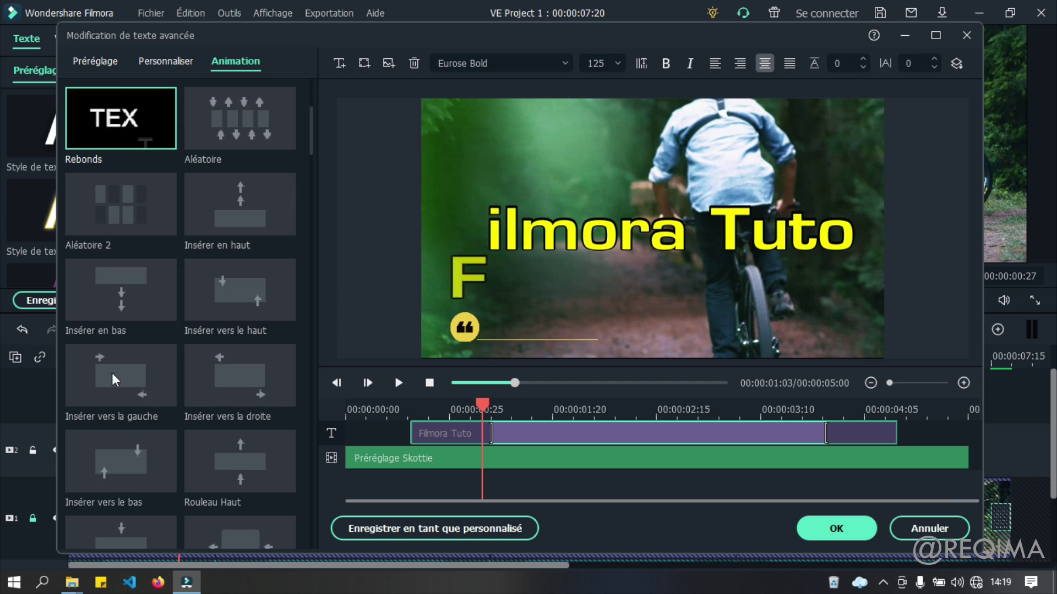
double_click(240, 389)
double_click(247, 312)
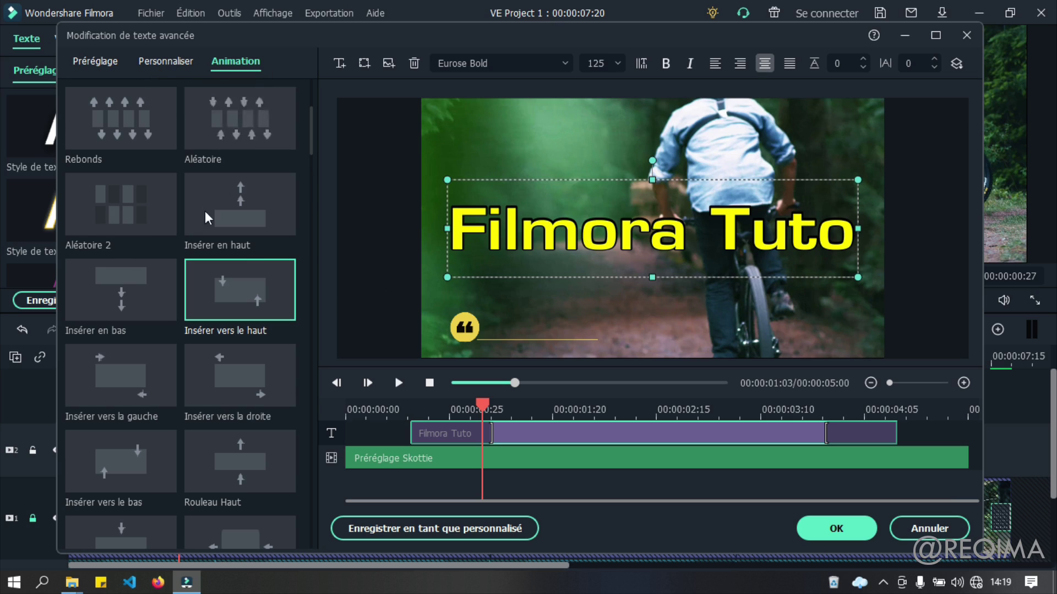
scroll(180, 240, "up", 3)
left_click(102, 59)
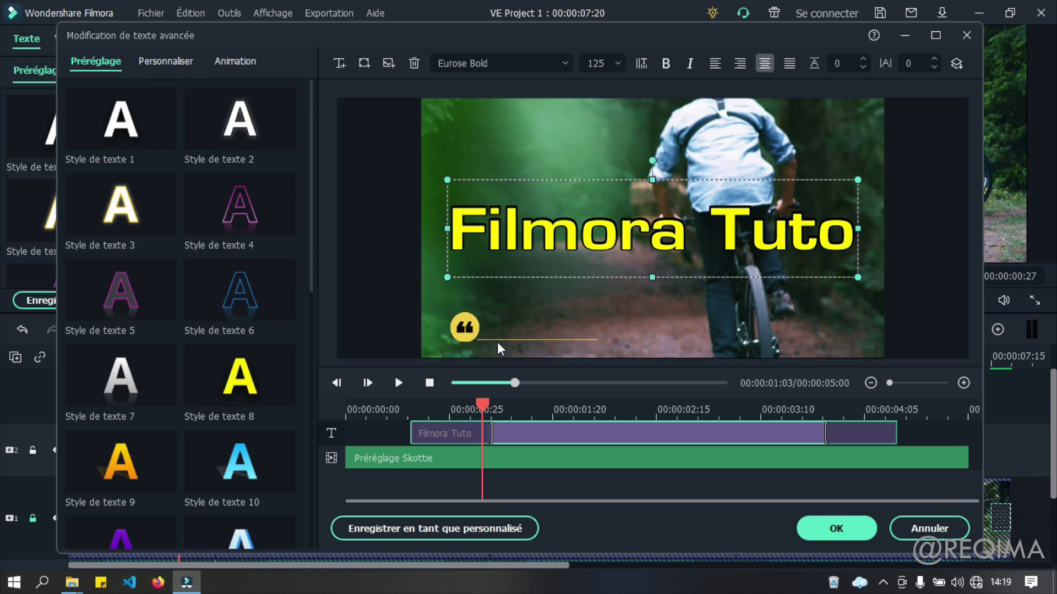
left_click(530, 323)
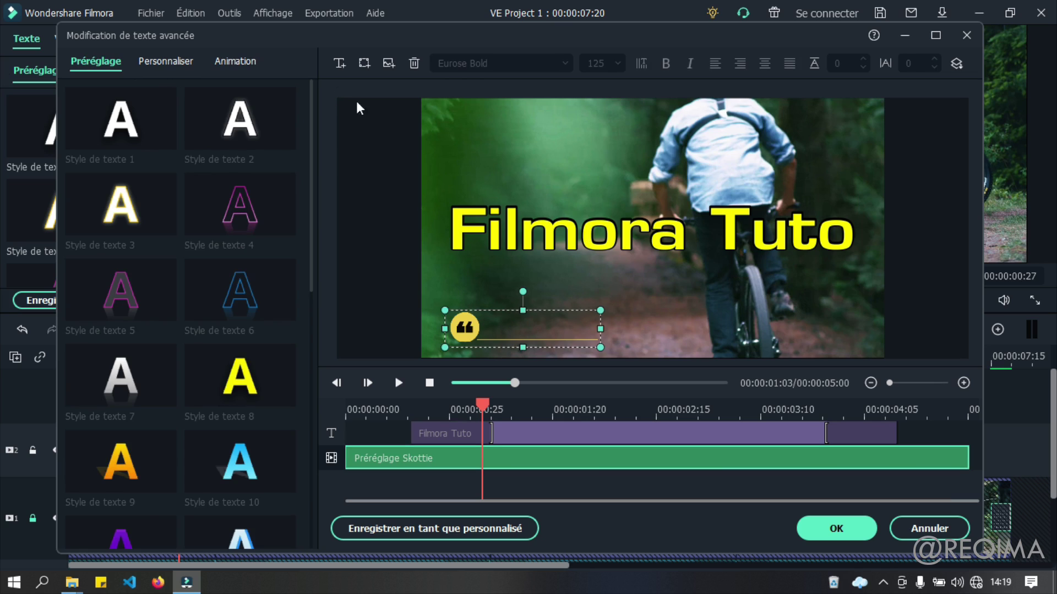
left_click(441, 304)
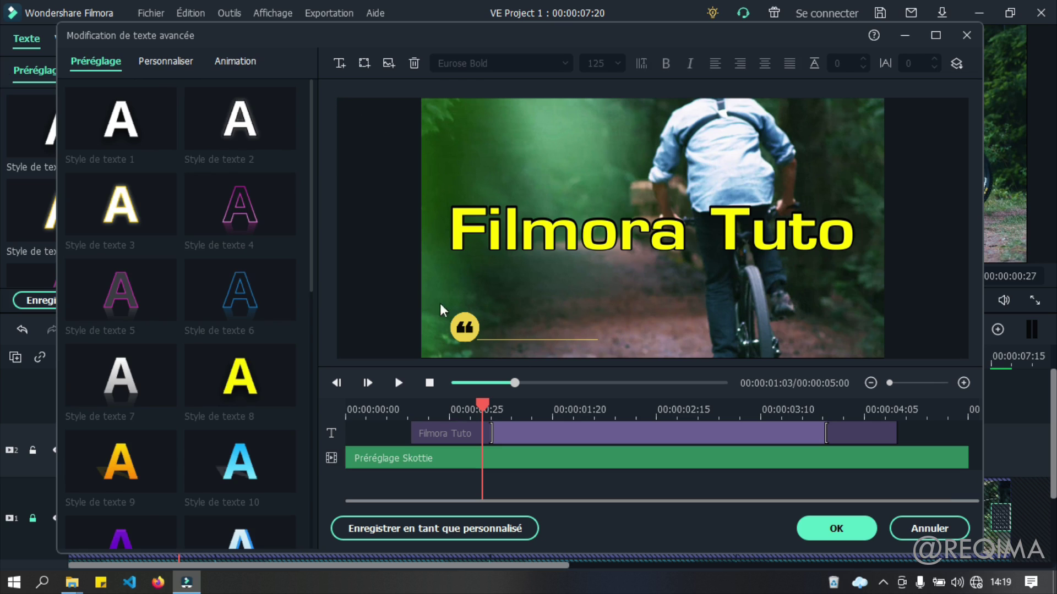
Add a new text box to the title and set its text to REQIMA
left_click(339, 62)
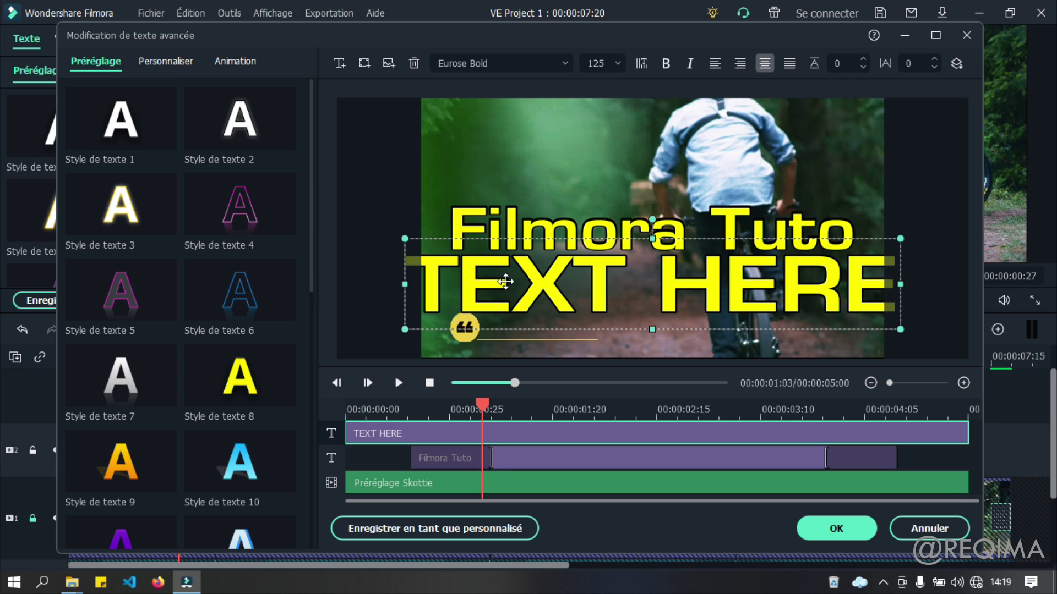
left_click(160, 61)
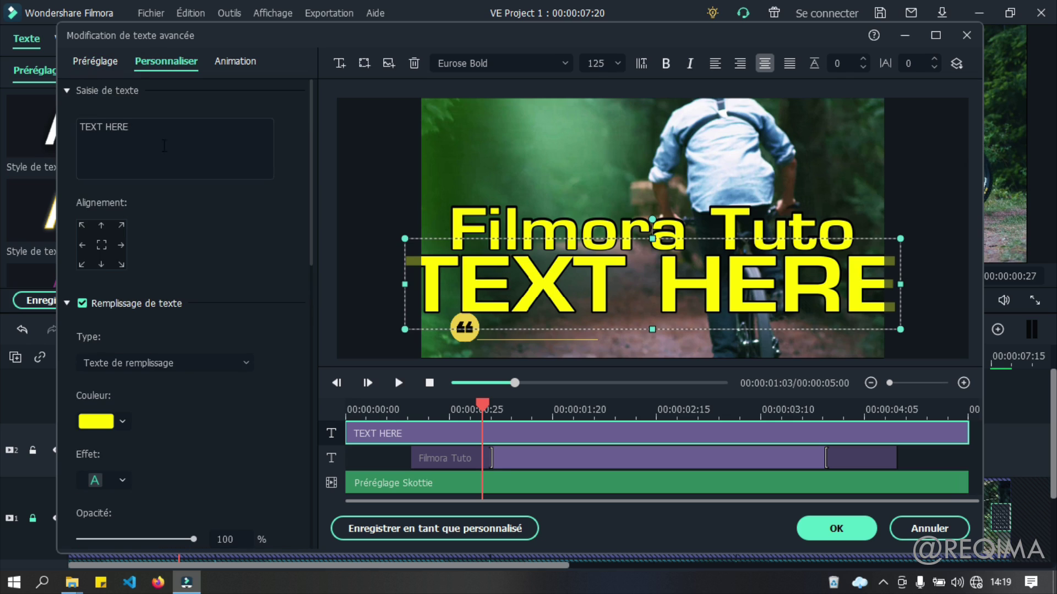
left_click(164, 134)
type("REQIMA")
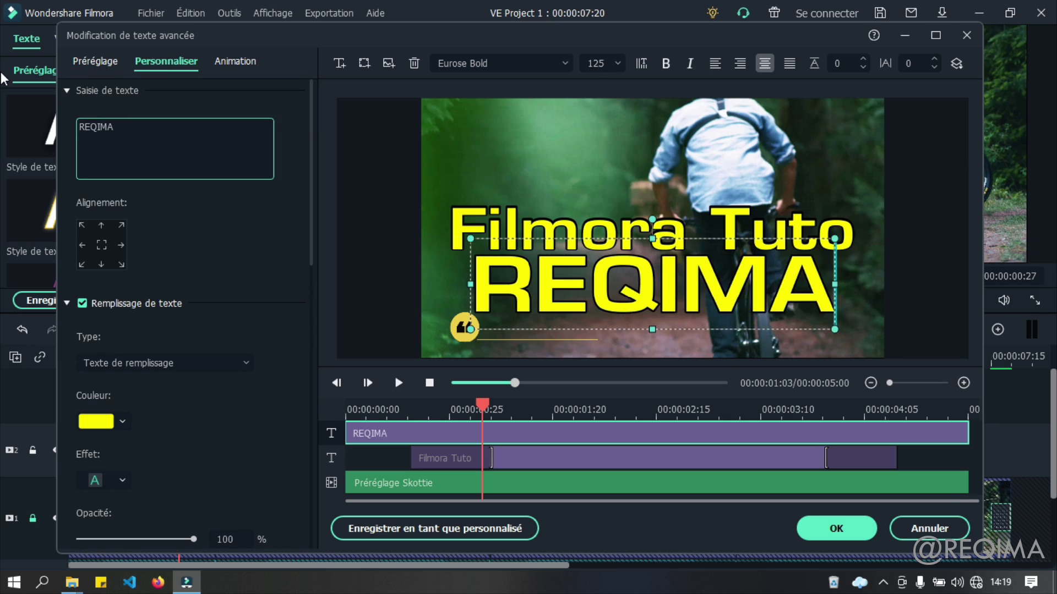
Try the preset text styles 4, 6 and 8 on the whole REQIMA text, ending with Style de texte 13
key("ctrl+a")
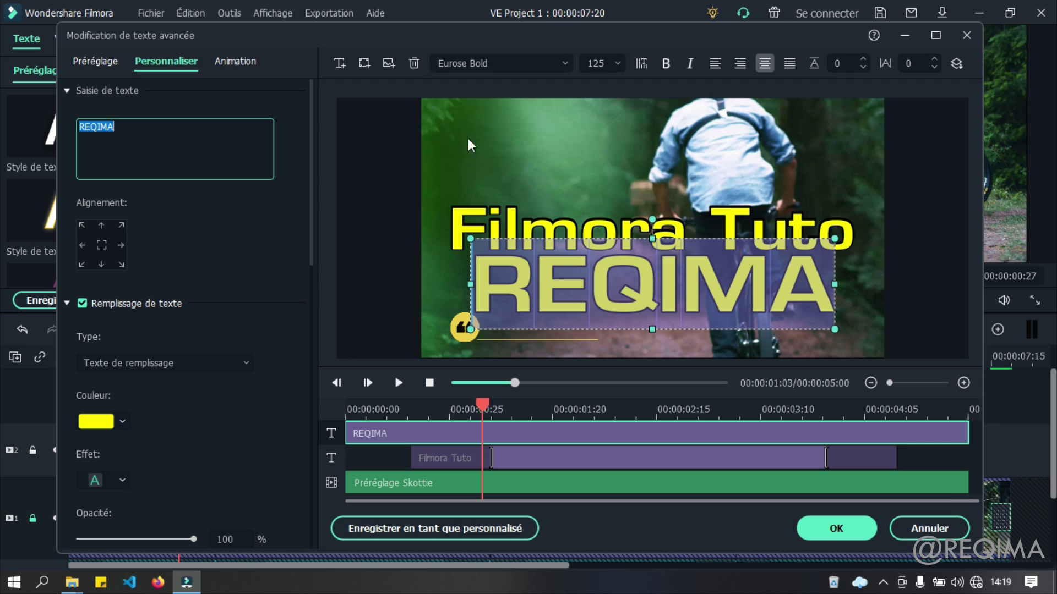
left_click(97, 61)
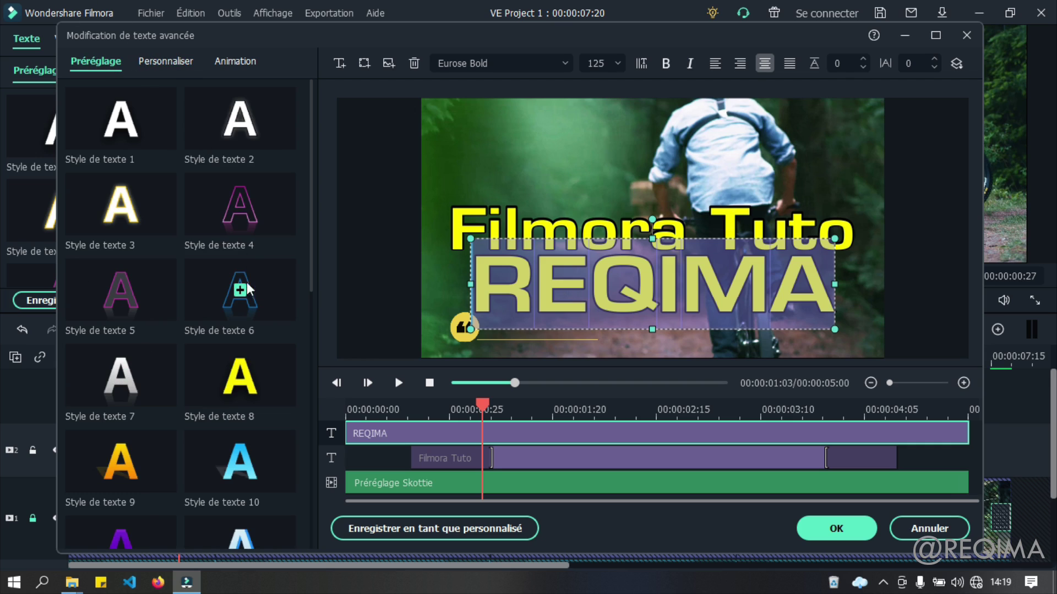
left_click(246, 210)
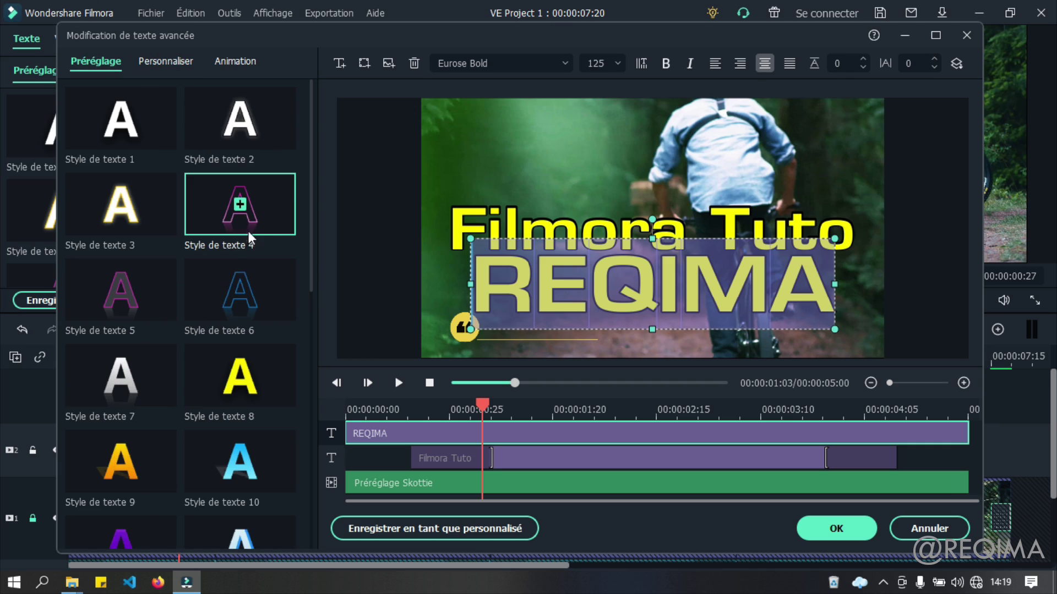
left_click(256, 295)
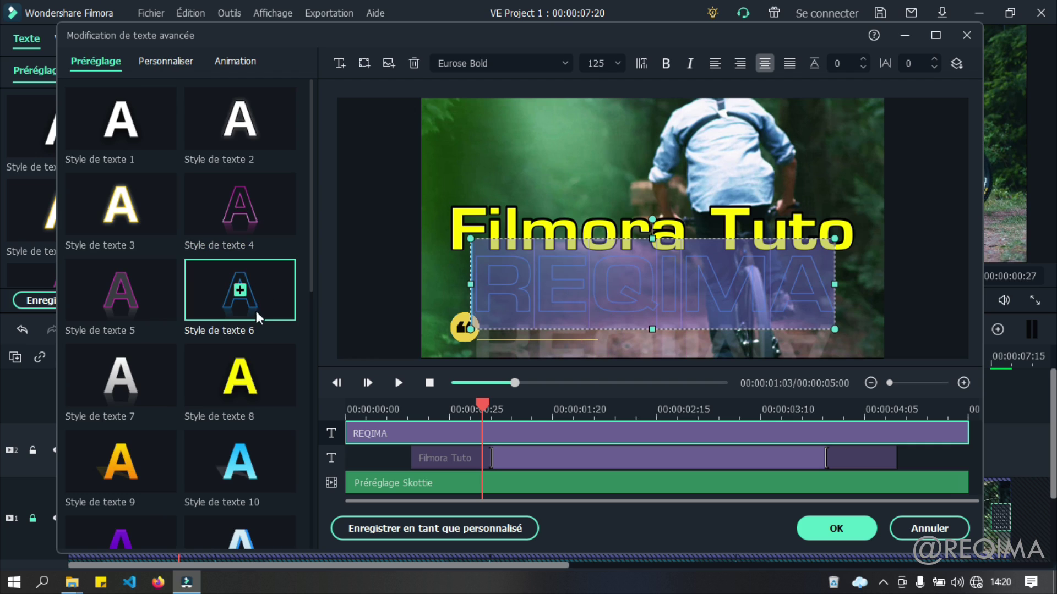
left_click(262, 374)
scroll(182, 358, "down", 3)
left_click(146, 389)
left_click(641, 151)
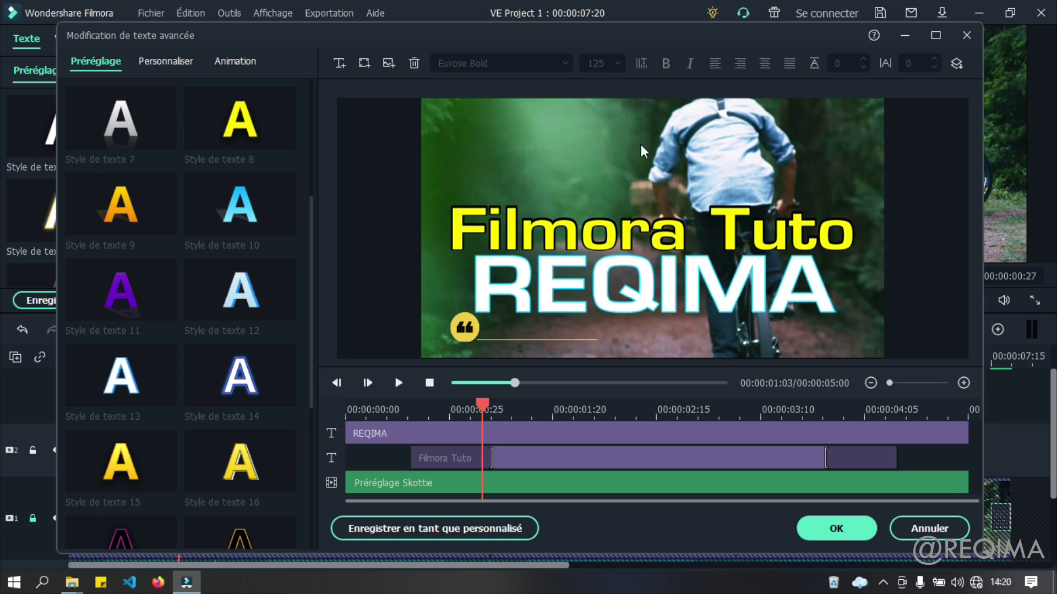
Shrink the REQIMA text and place it beside the yellow quote icon, above the thin line
left_click(676, 312)
left_click_drag(765, 282, 779, 298)
left_click_drag(851, 259, 552, 326)
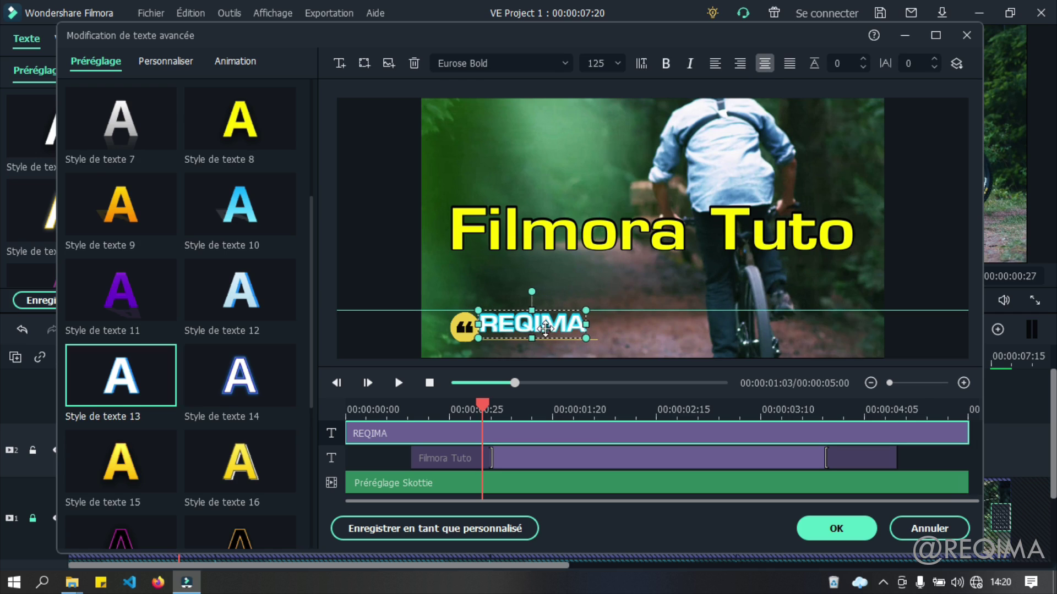
left_click_drag(543, 327, 546, 327)
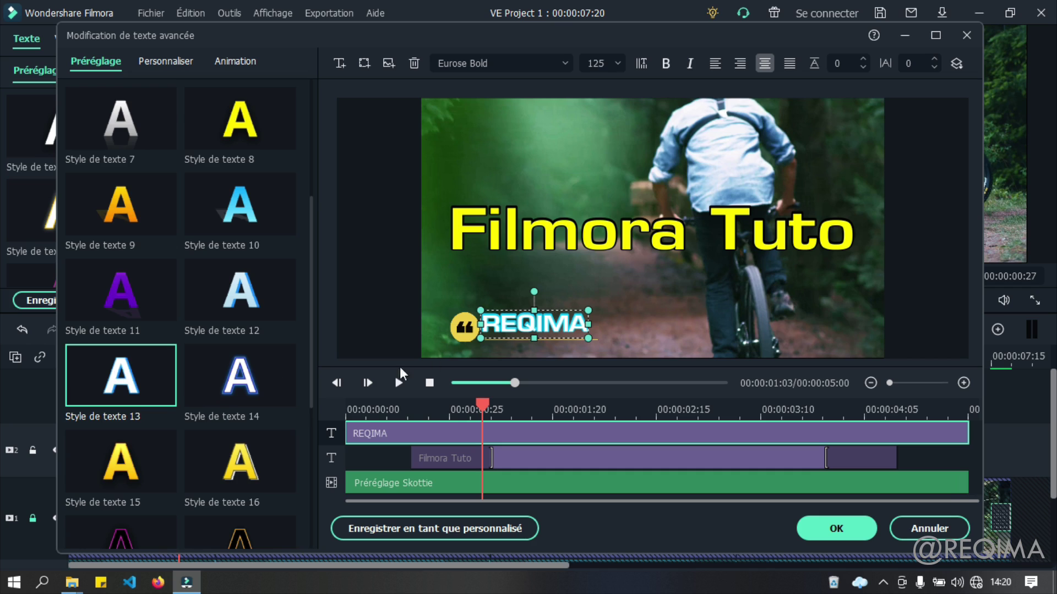
Try Style de texte 19 and 17 on REQIMA and settle on Style de texte 10
scroll(121, 291, "down", 5)
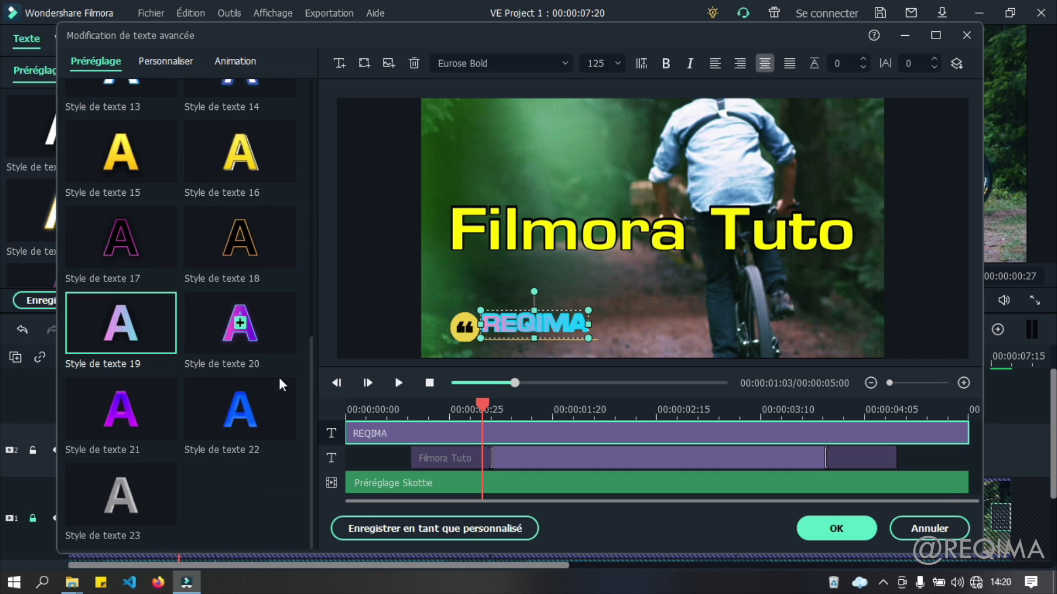
left_click(137, 237)
scroll(138, 237, "up", 10)
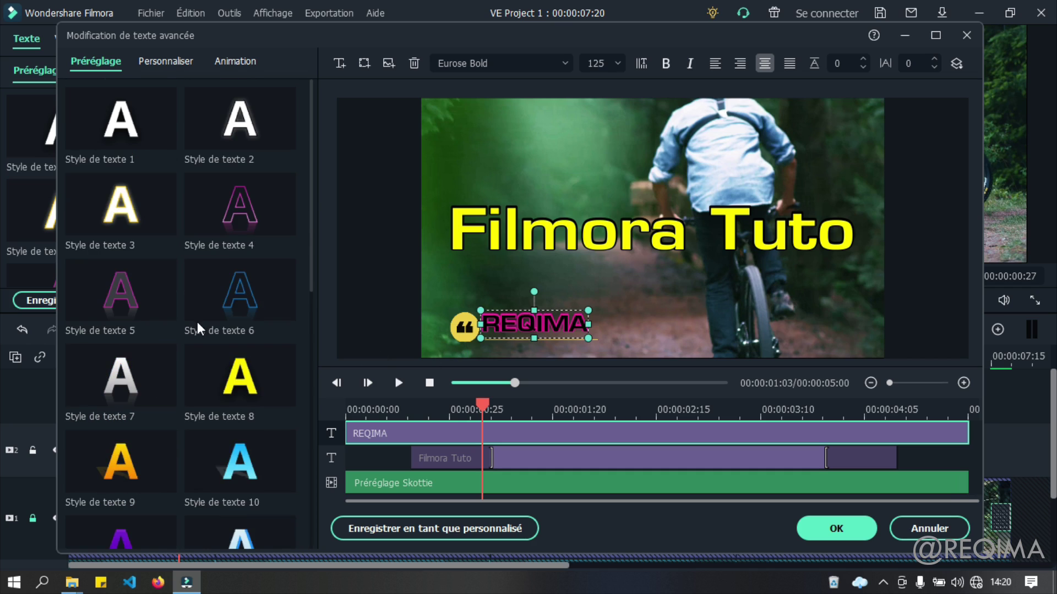
scroll(187, 286, "down", 4)
left_click(270, 205)
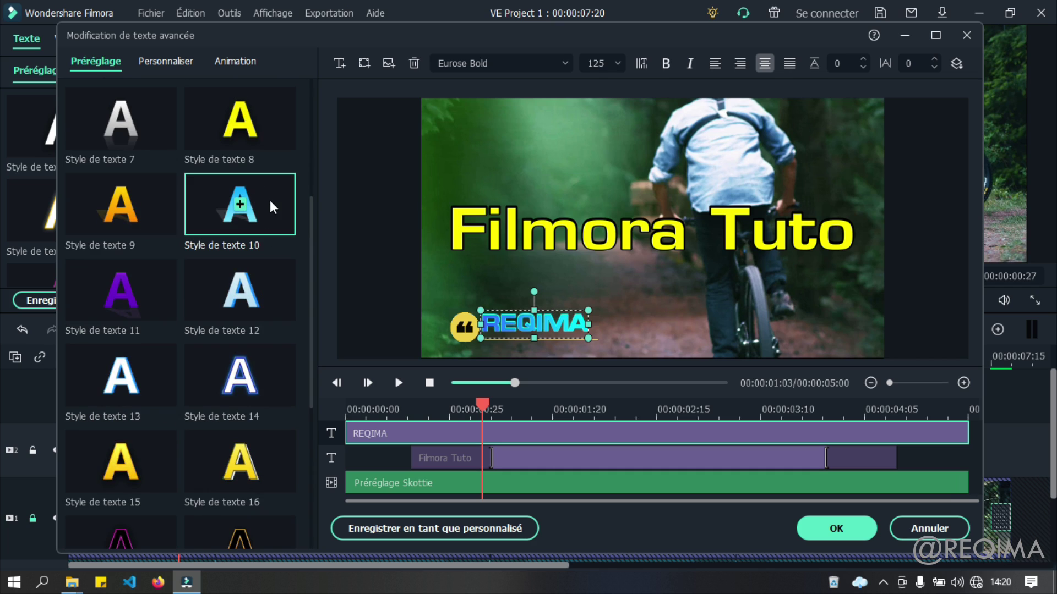
Disable REQIMA's text outline (Contour de texte) and nudge the text slightly lower beside the quote icon
left_click(167, 63)
scroll(165, 302, "down", 6)
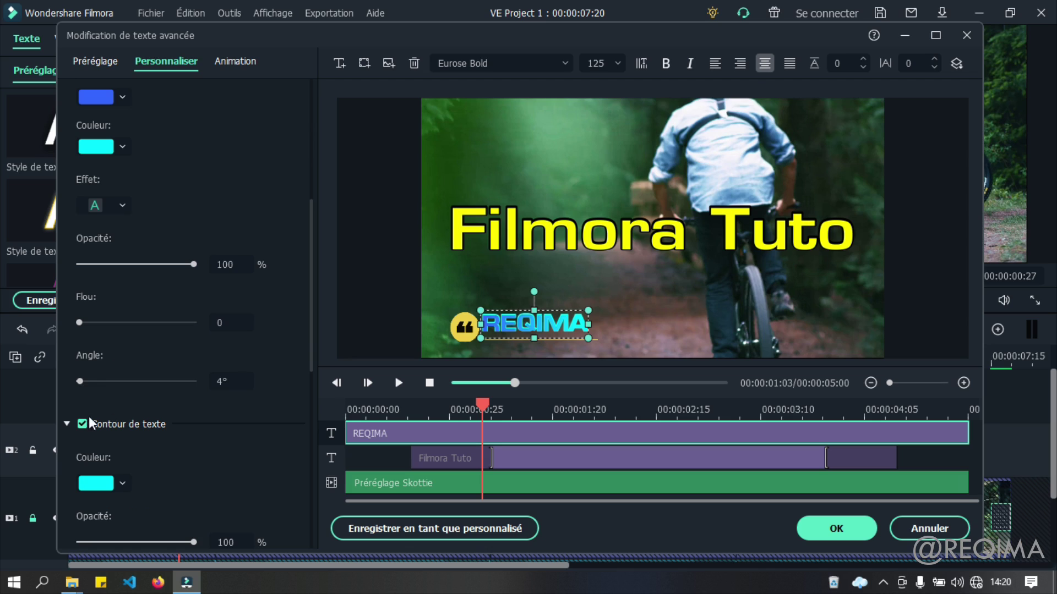
left_click(82, 425)
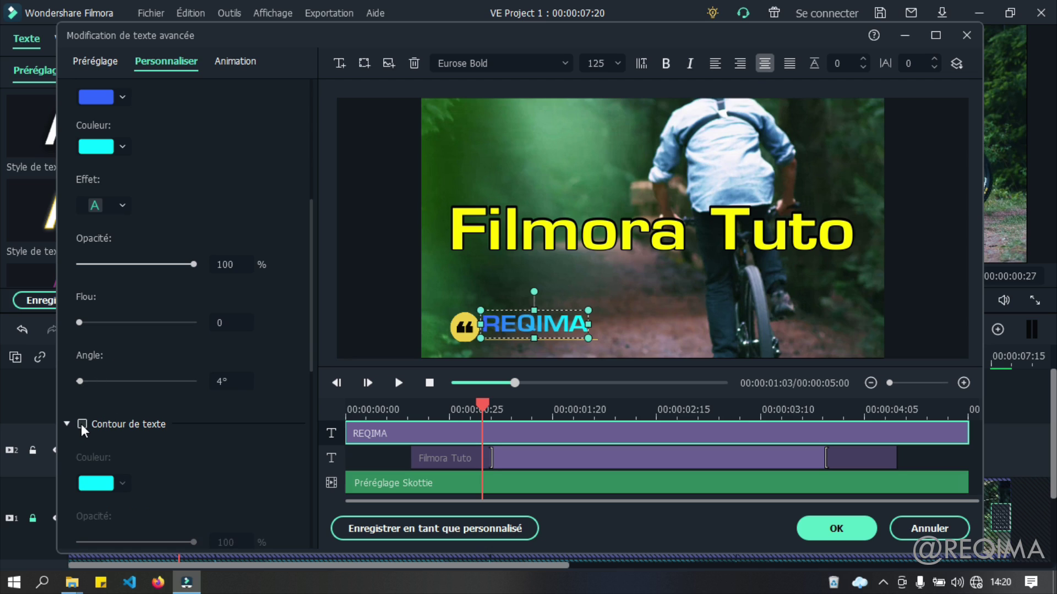
left_click_drag(532, 324, 539, 325)
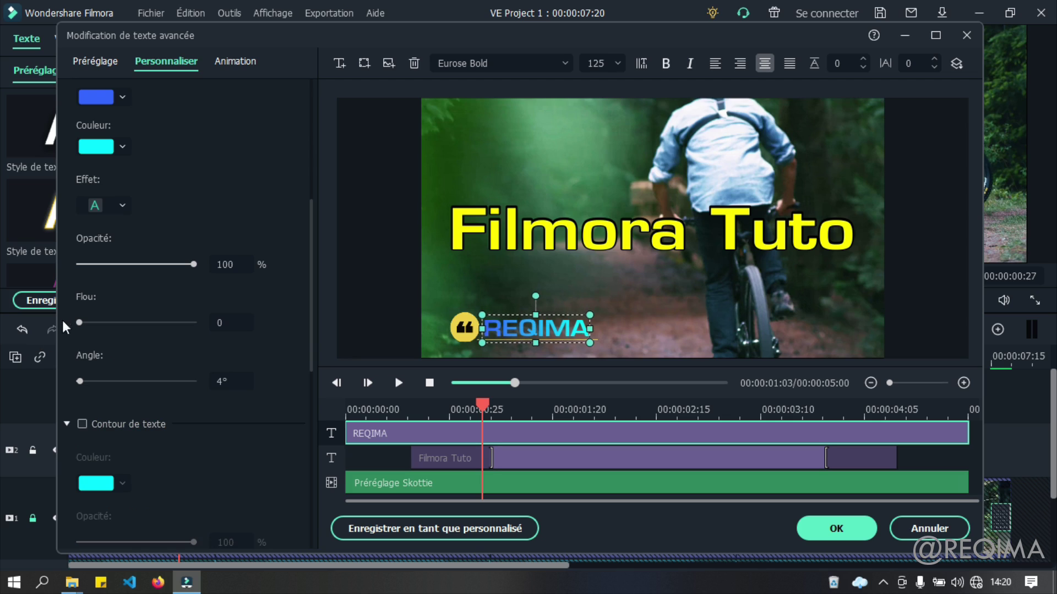
Move the quote graphic around the frame, undo the accidental title move, and place the graphic back around REQIMA
left_click(593, 336)
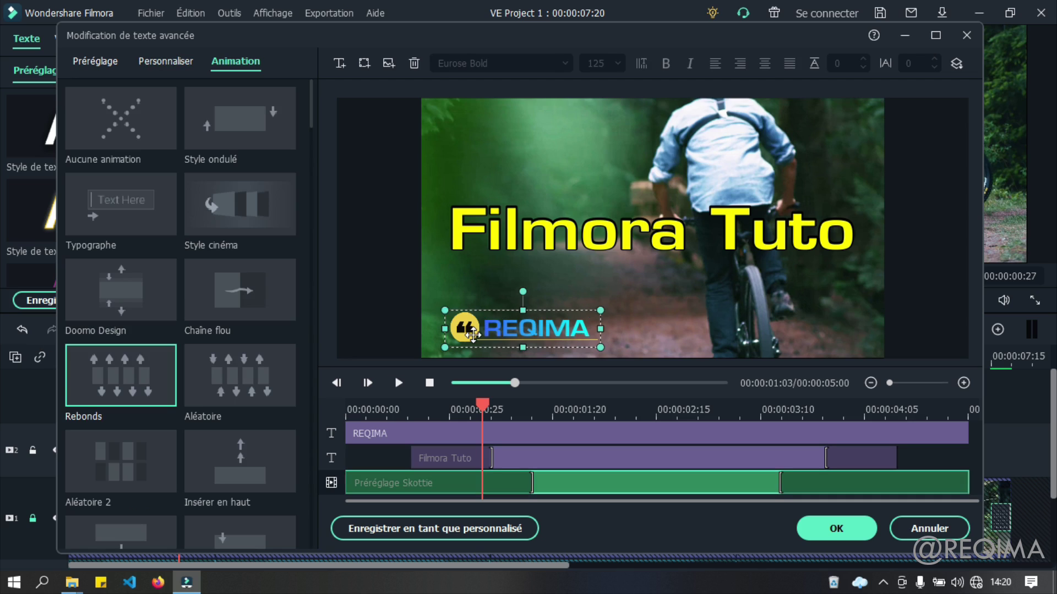
left_click_drag(465, 324, 488, 277)
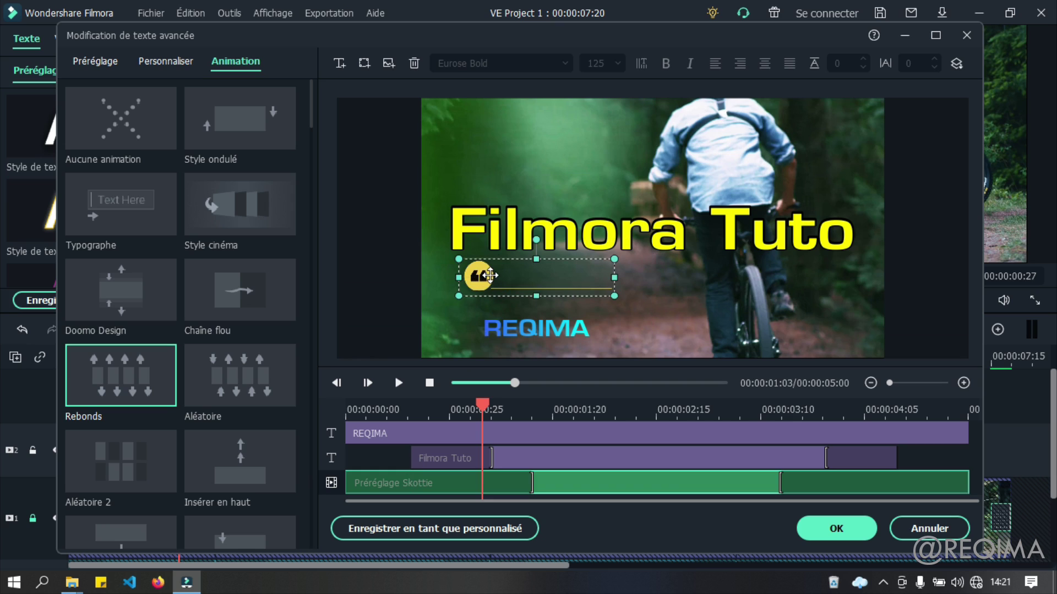
left_click_drag(491, 264, 469, 333)
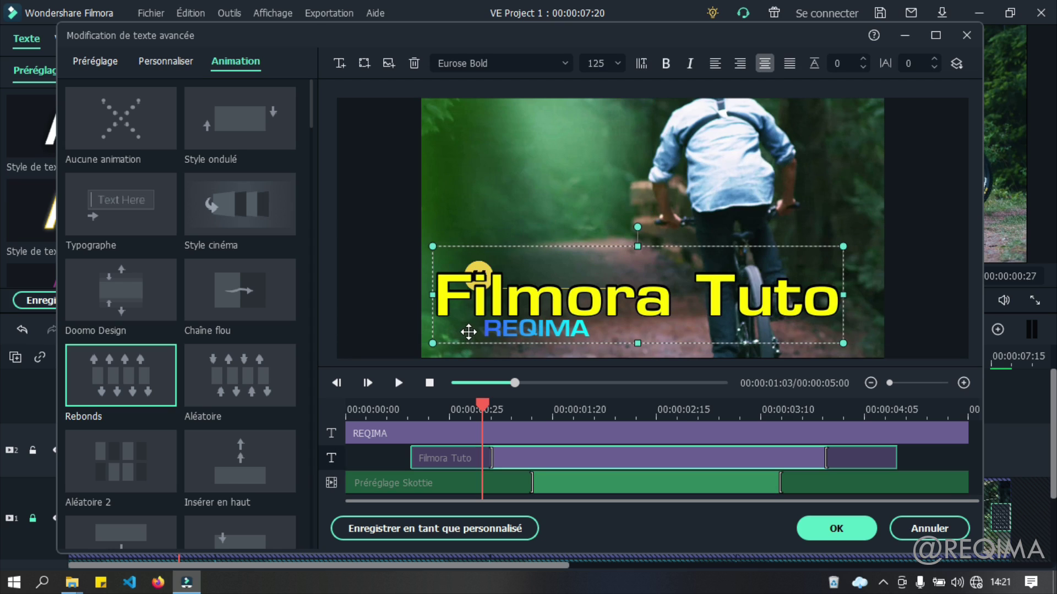
key("ctrl+z")
left_click(487, 487)
left_click_drag(477, 287, 458, 331)
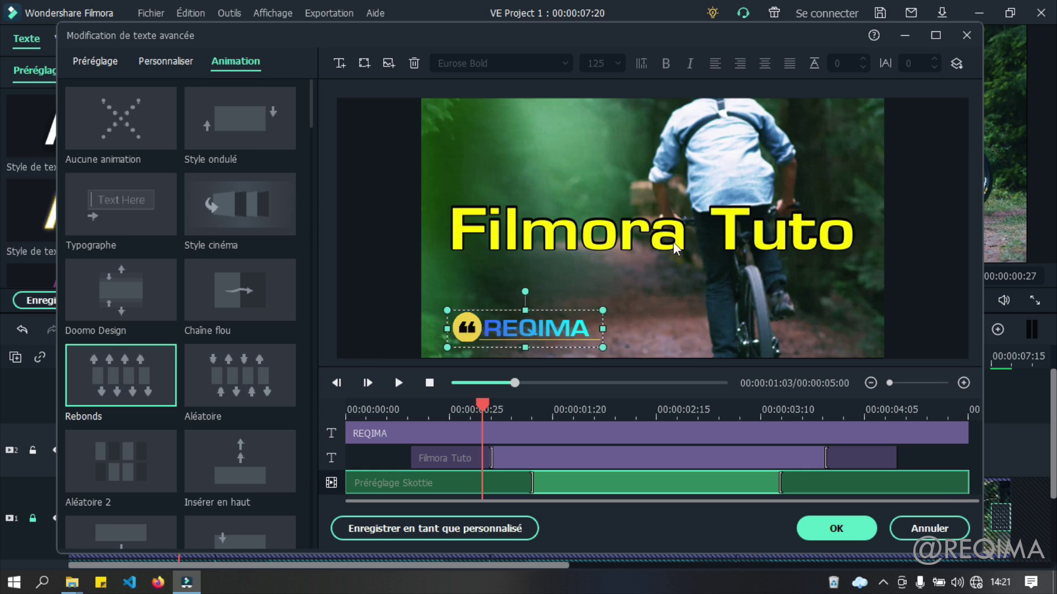
Apply the Typographe animation to the REQIMA text and play the title preview
left_click(573, 329)
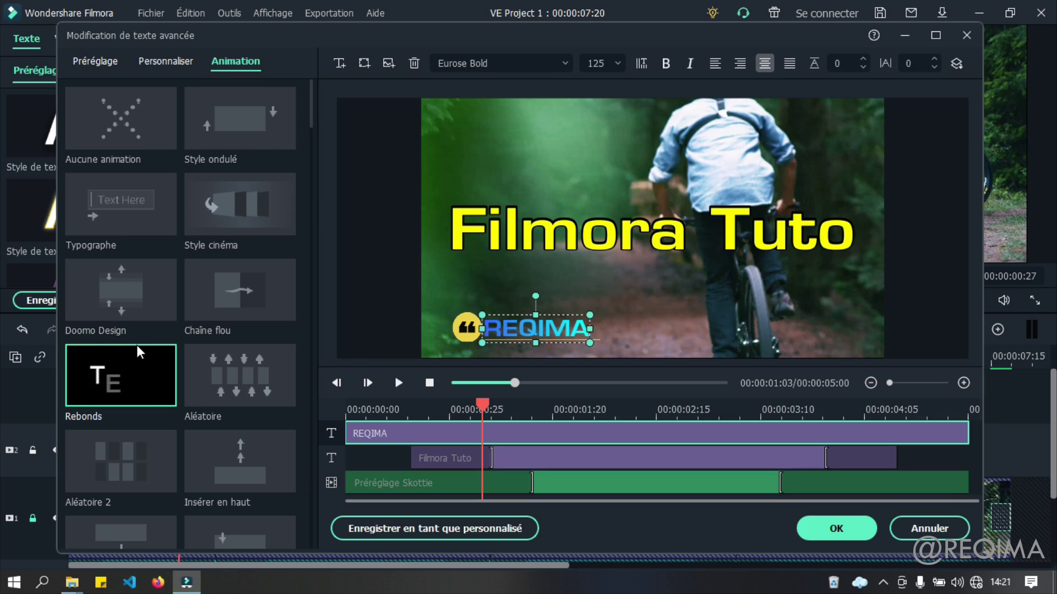
left_click(144, 193)
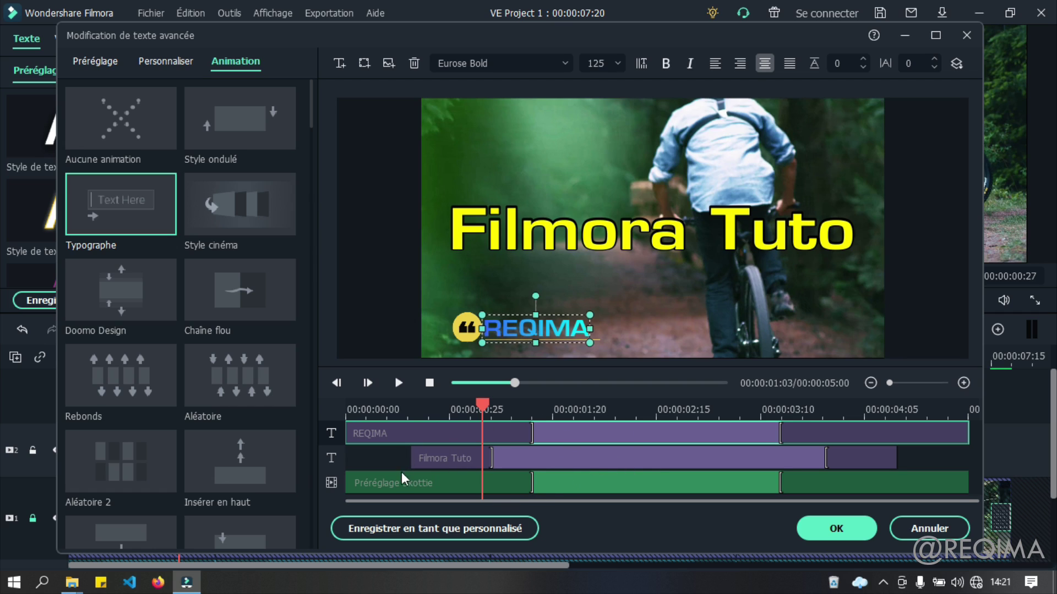
left_click(398, 384)
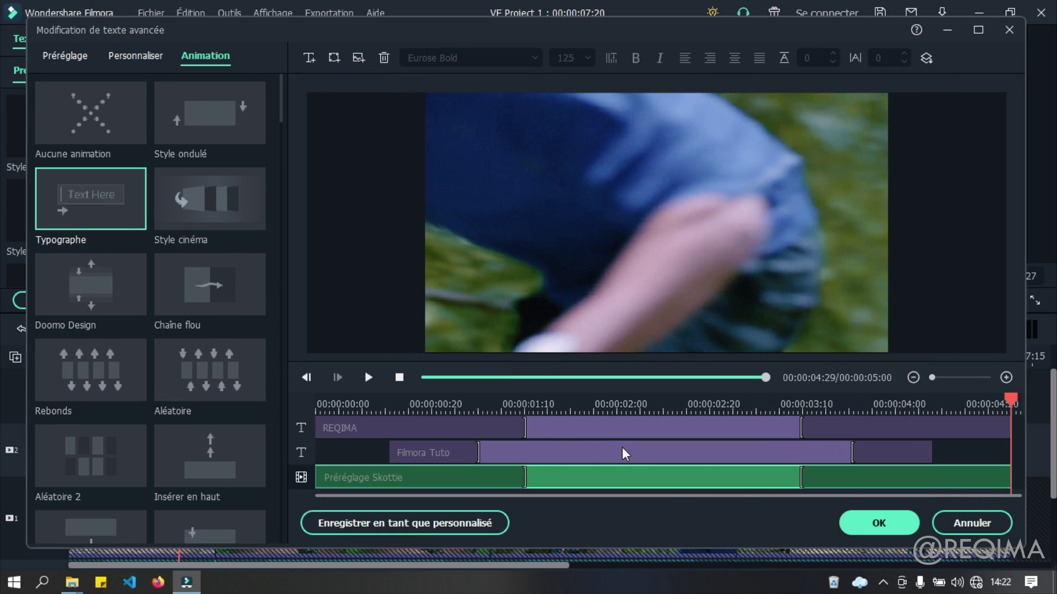
Review the REQIMA text and quote graphic by scrubbing the title from its start to 00:00:01:17
left_click(505, 433)
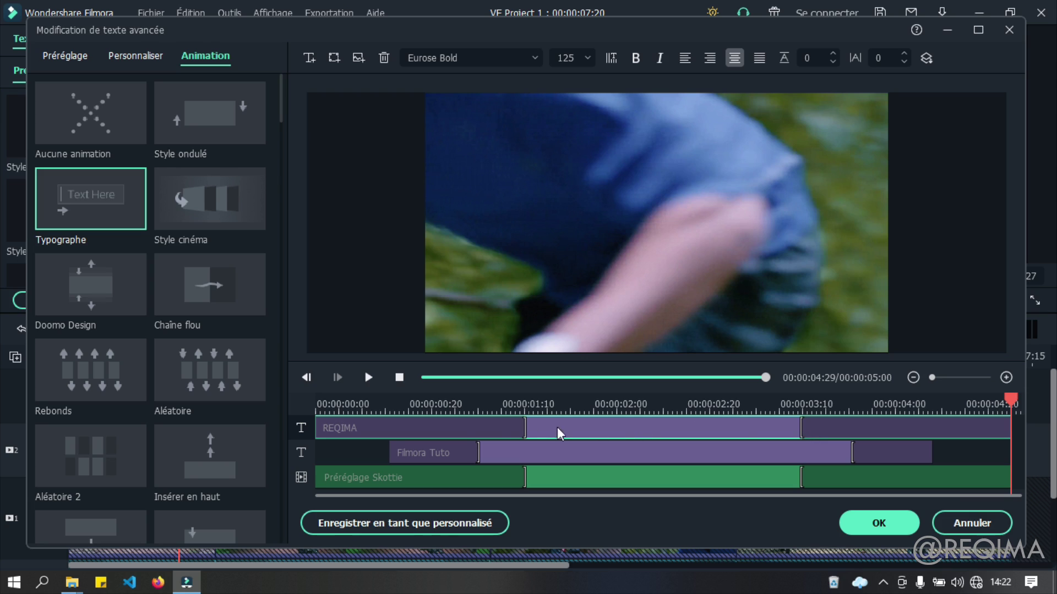
left_click_drag(330, 404, 315, 405)
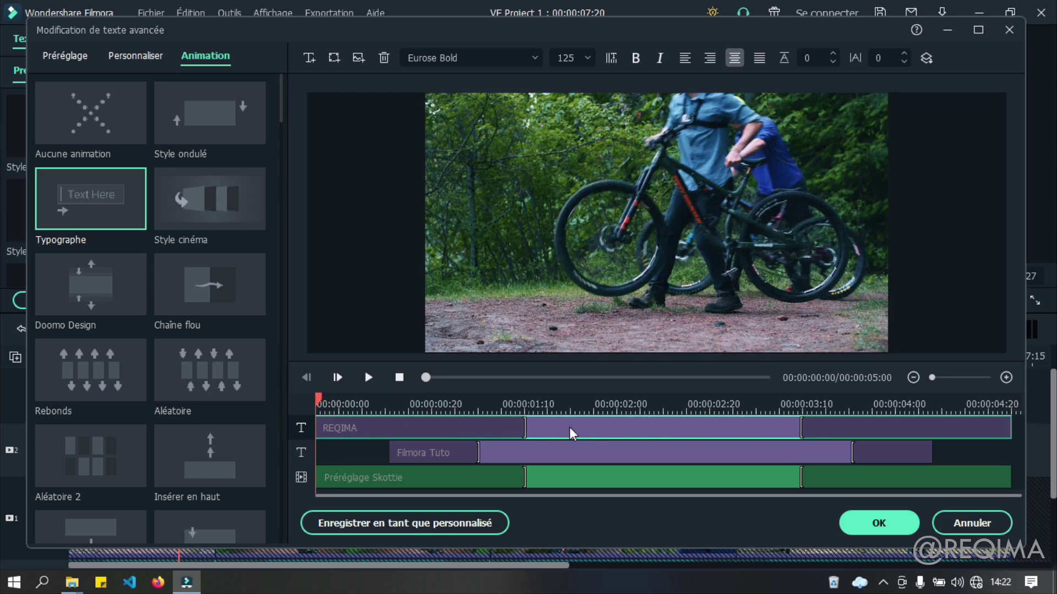
left_click_drag(316, 397, 229, 445)
left_click(326, 398)
left_click_drag(328, 405, 533, 405)
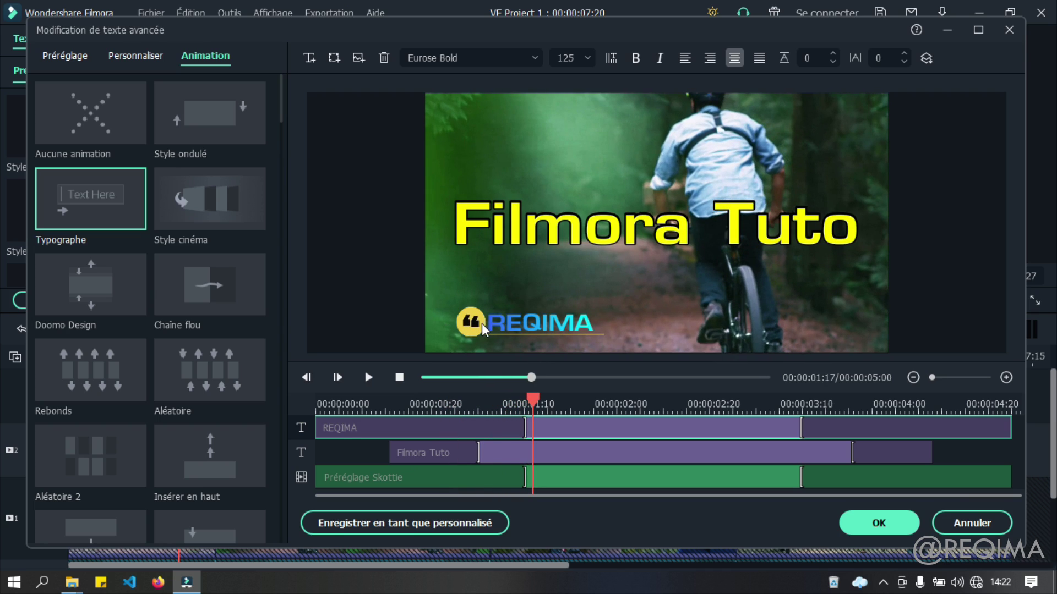
left_click(518, 324)
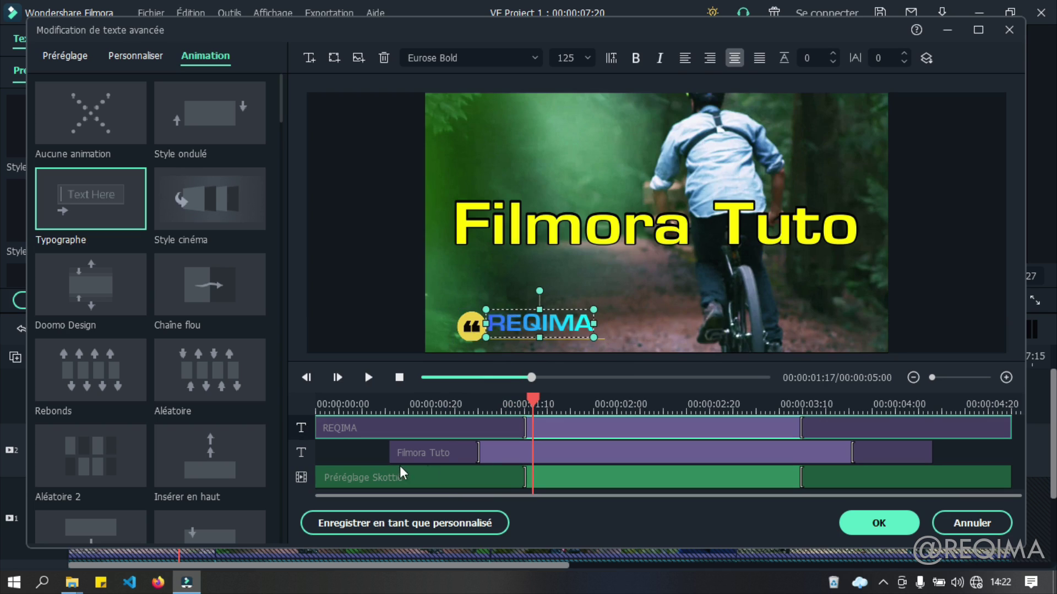
Move the Filmora Tuto clip to the title's start and make the REQIMA clip run from about 00:00:00:19 to the end
left_click(451, 455)
left_click_drag(437, 447, 314, 457)
left_click(368, 426)
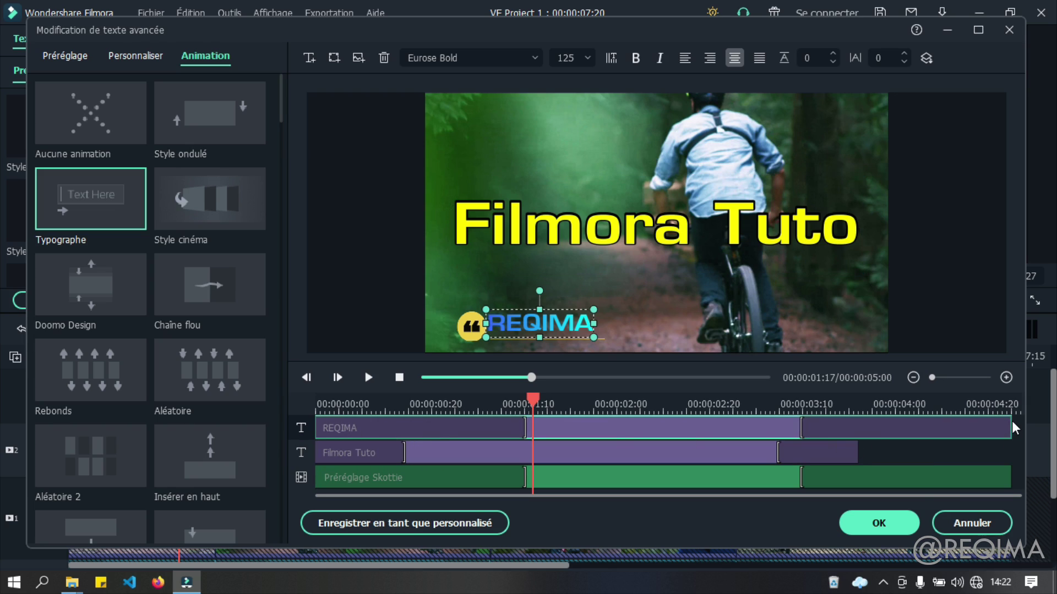
left_click_drag(1015, 428, 894, 428)
left_click_drag(378, 428, 477, 427)
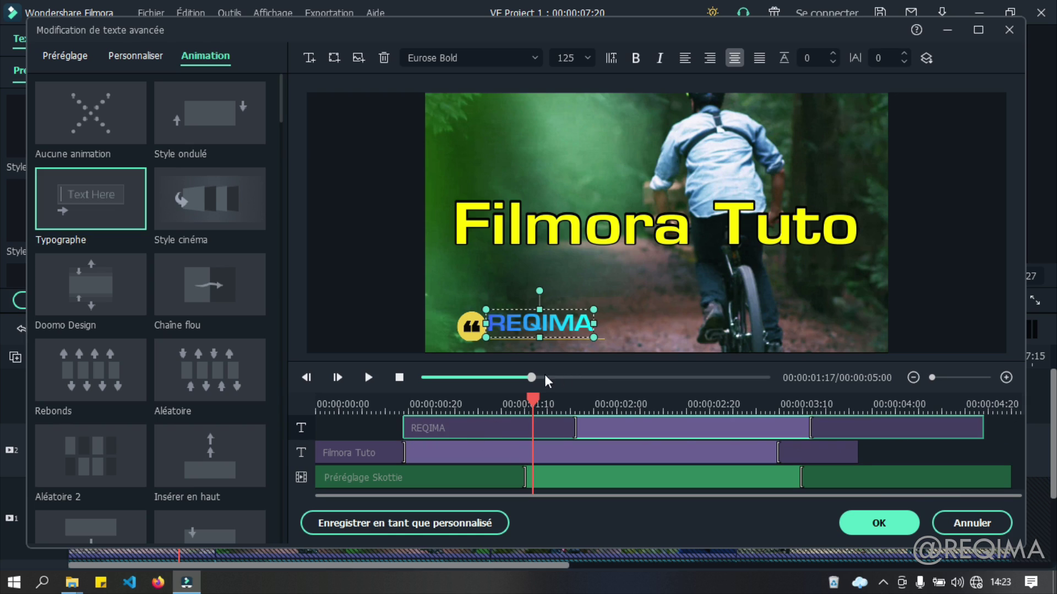
left_click_drag(982, 428, 1022, 435)
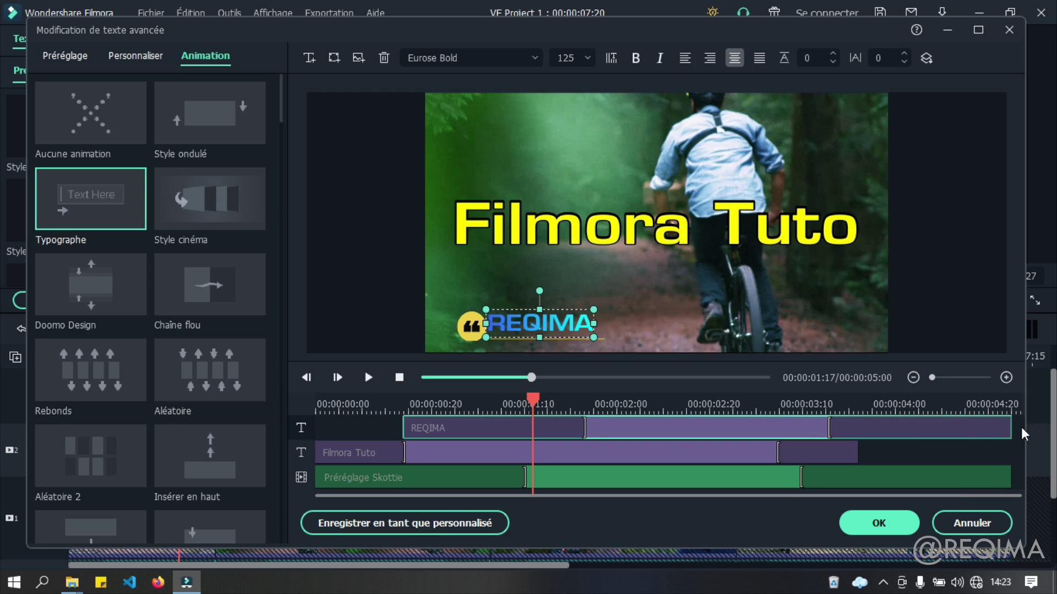
Retime the Préréglage Skottie graphic to start at about 00:00:00:19 with the REQIMA clip and last until the title's end
left_click(382, 482)
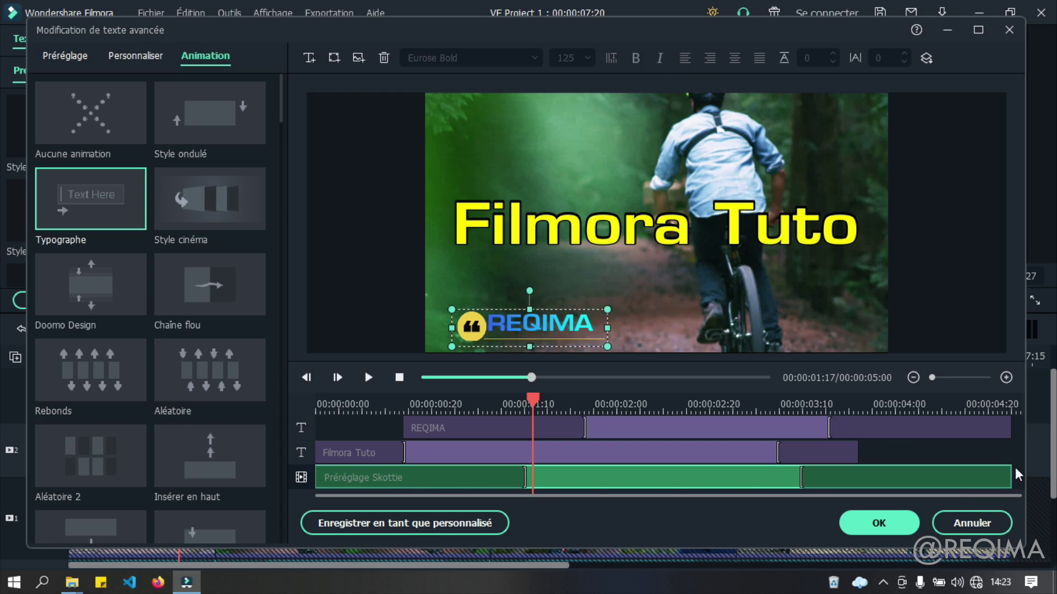
left_click_drag(1016, 475, 904, 477)
left_click_drag(387, 478, 470, 483)
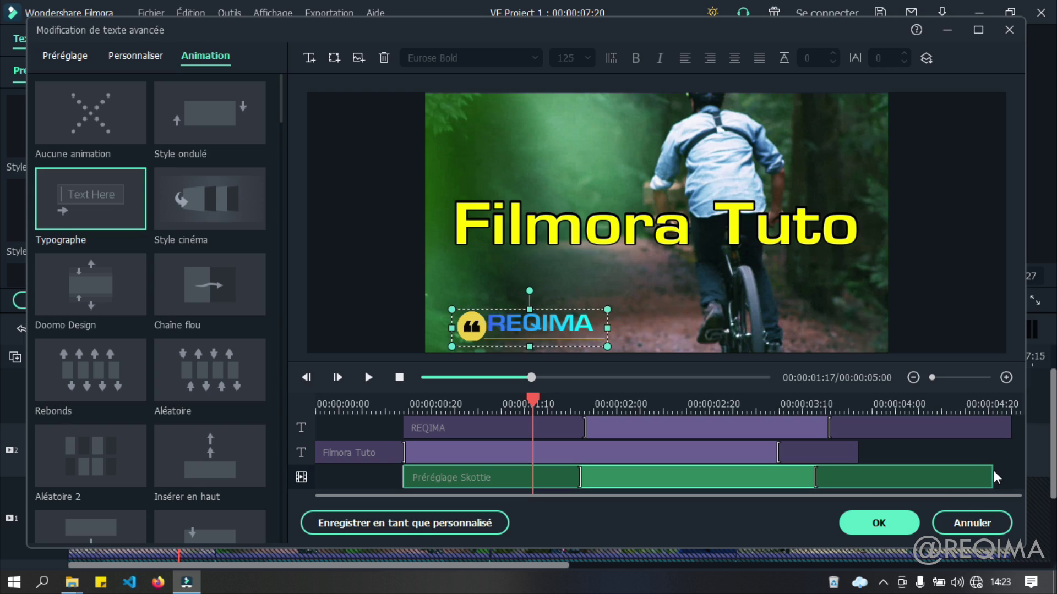
left_click_drag(996, 477, 1011, 477)
Extend the Filmora Tuto clip to the end of the title's timeline
left_click(811, 453)
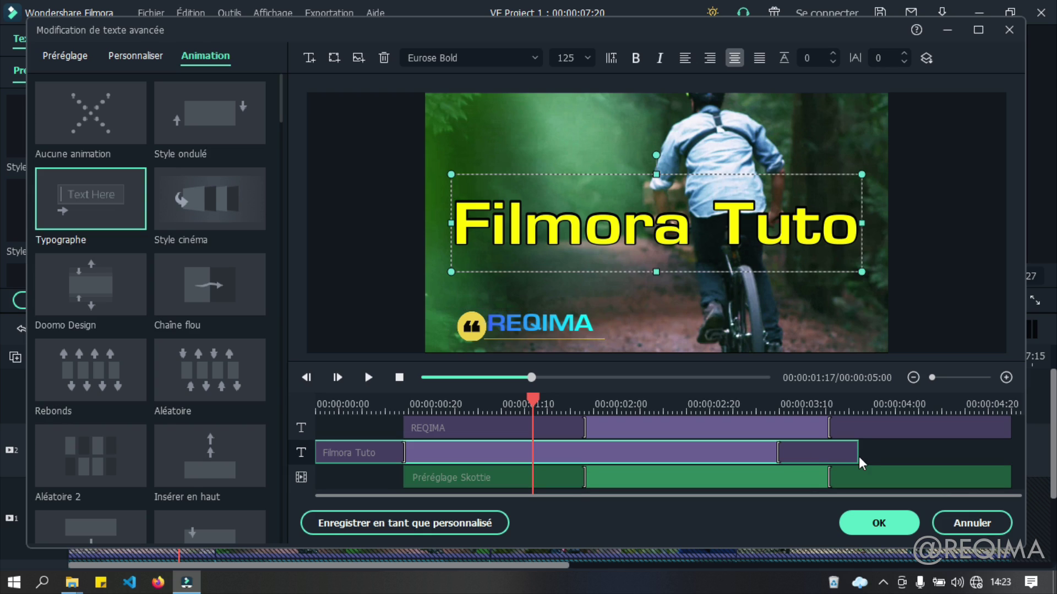
left_click(857, 448)
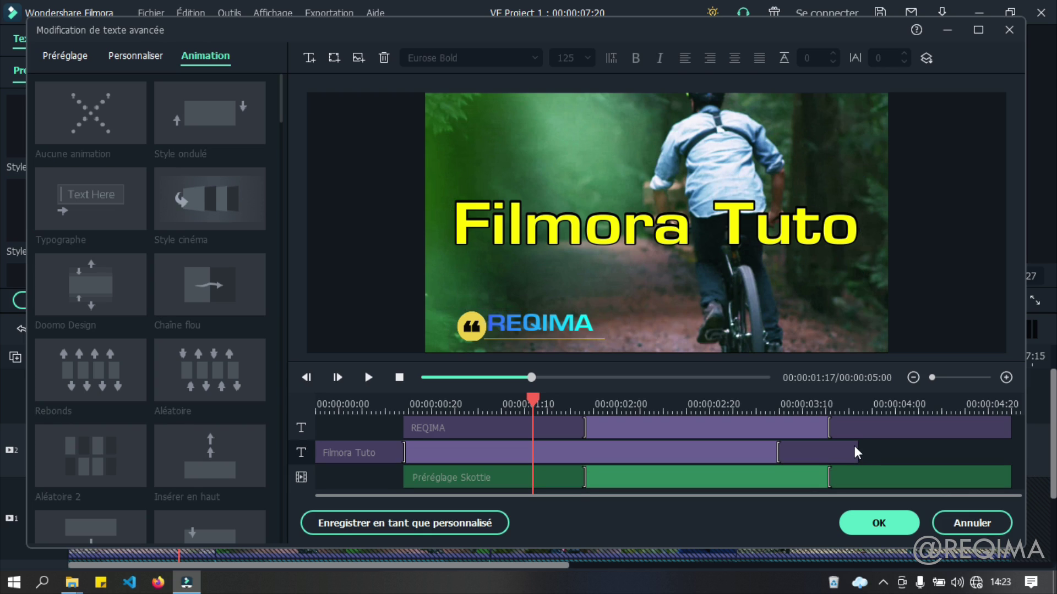
left_click(860, 453)
left_click_drag(856, 449, 996, 457)
Play the retimed title from the beginning to check when each element appears and disappears
left_click_drag(536, 403, 325, 405)
left_click(368, 377)
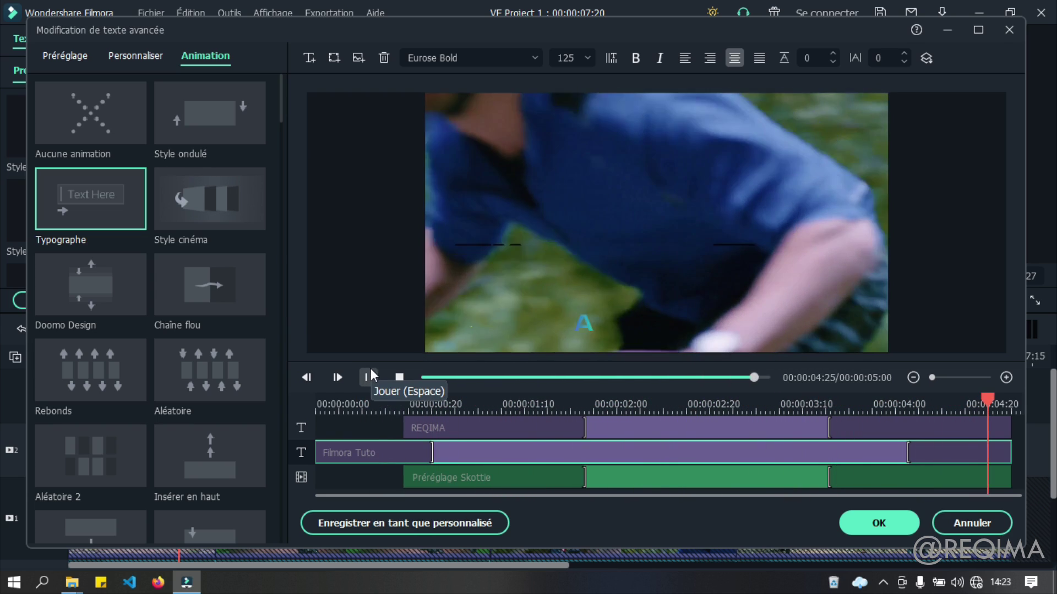
left_click(361, 379)
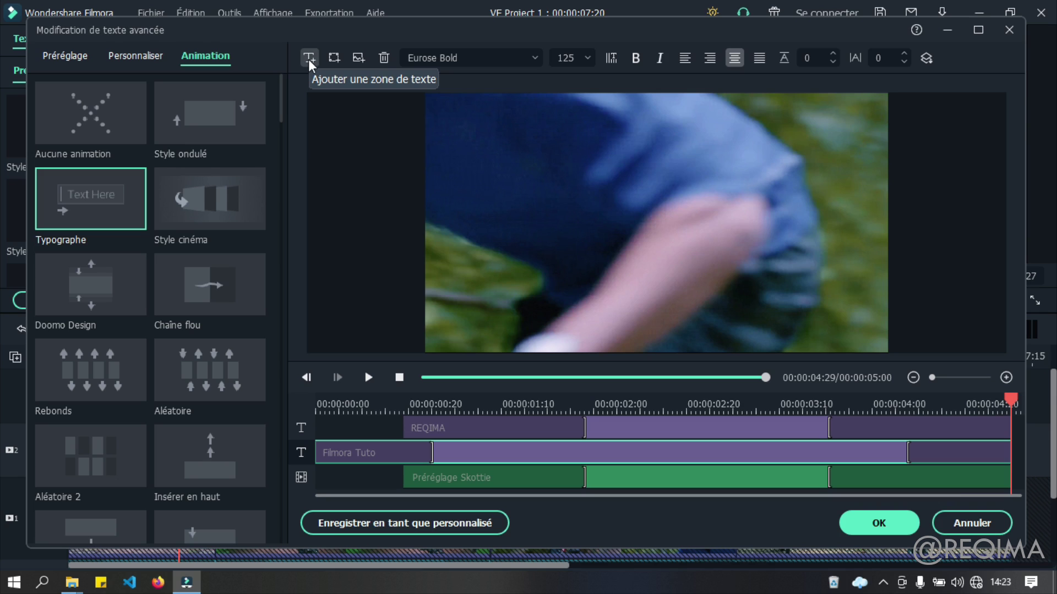
Look through the title editor's shapes, image insertion, layer order options and custom preset saving without applying any of them
left_click(334, 58)
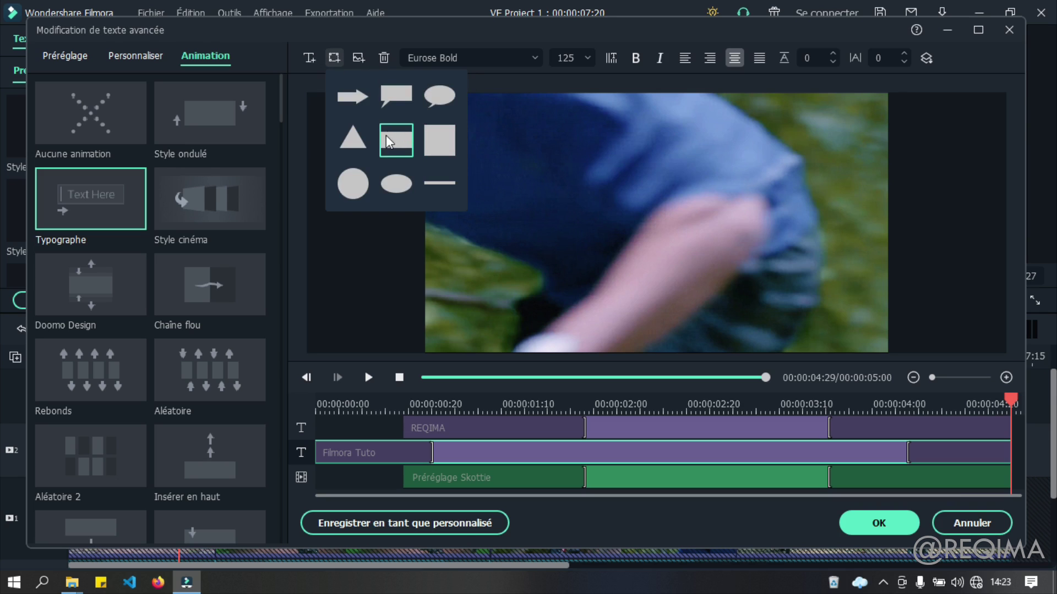
left_click(359, 56)
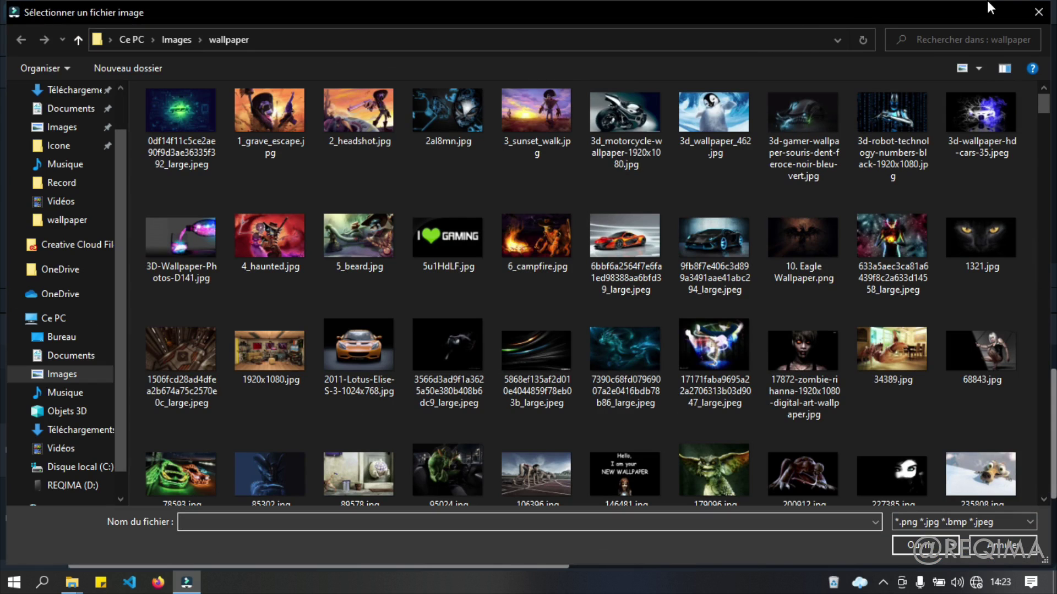
left_click(1038, 11)
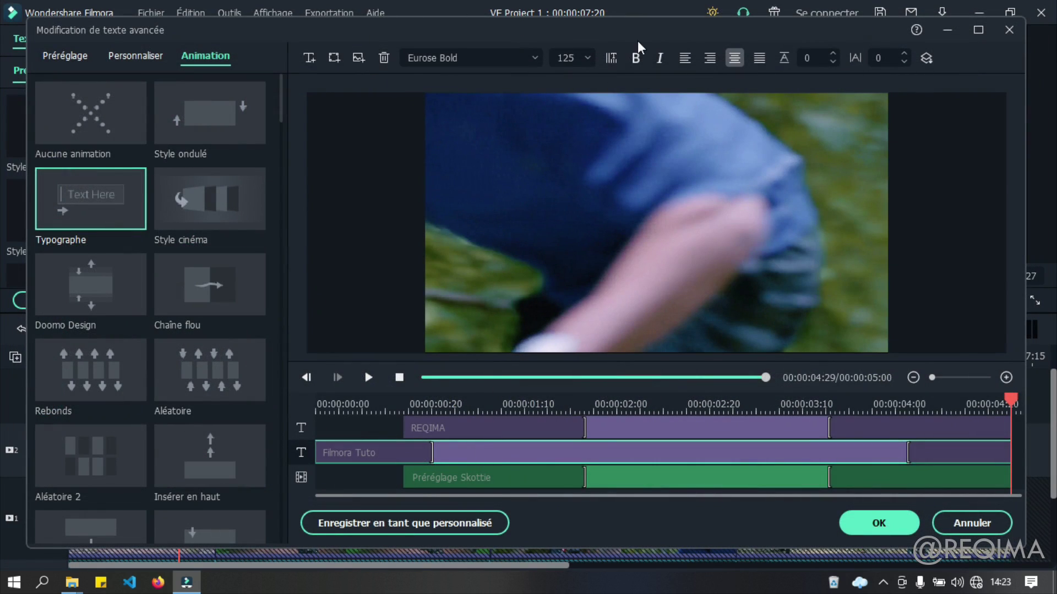
left_click(926, 58)
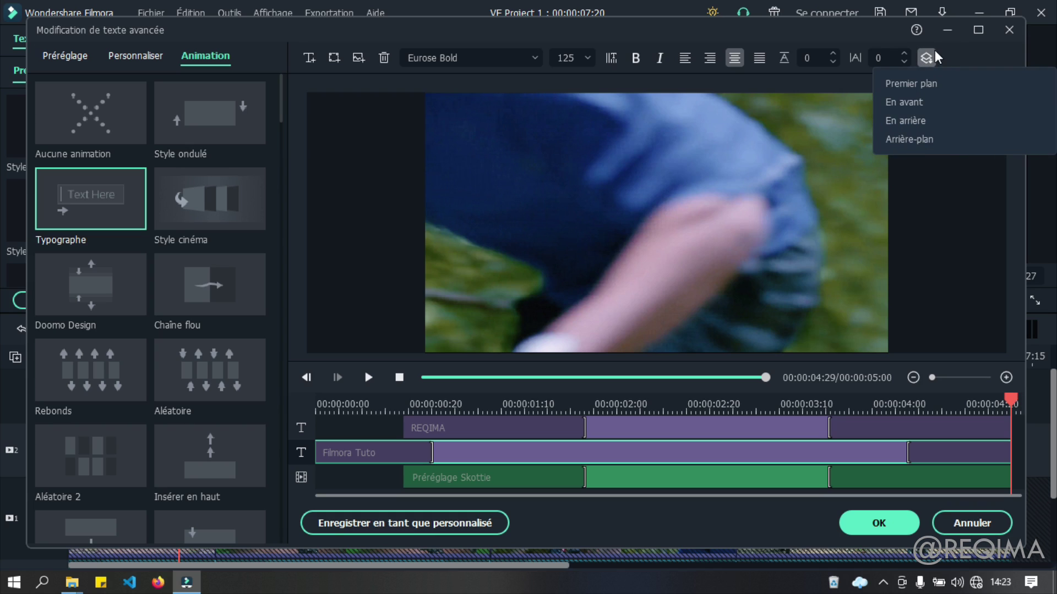
left_click(456, 48)
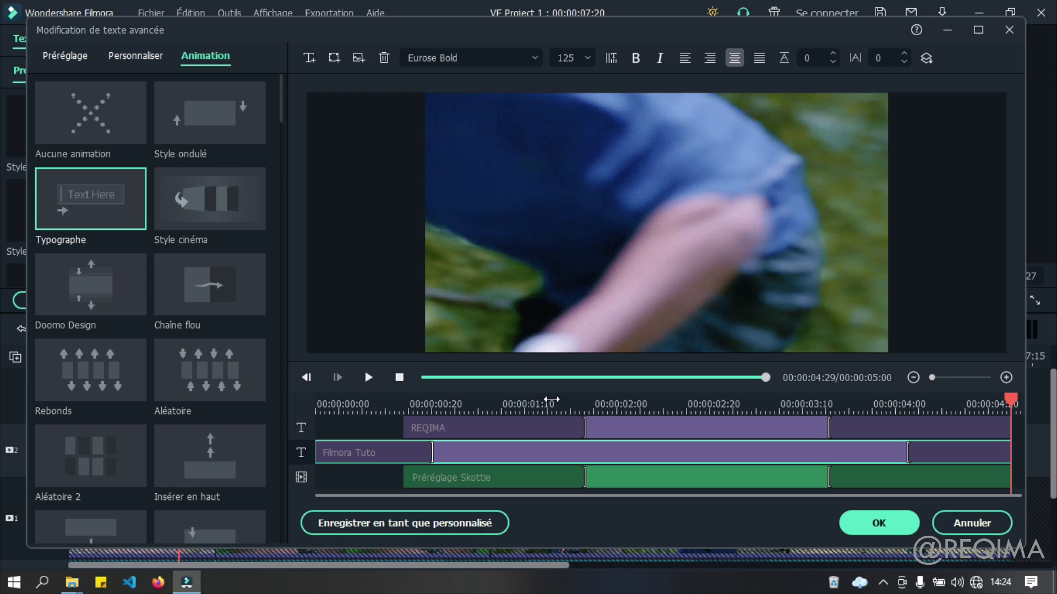
left_click(355, 524)
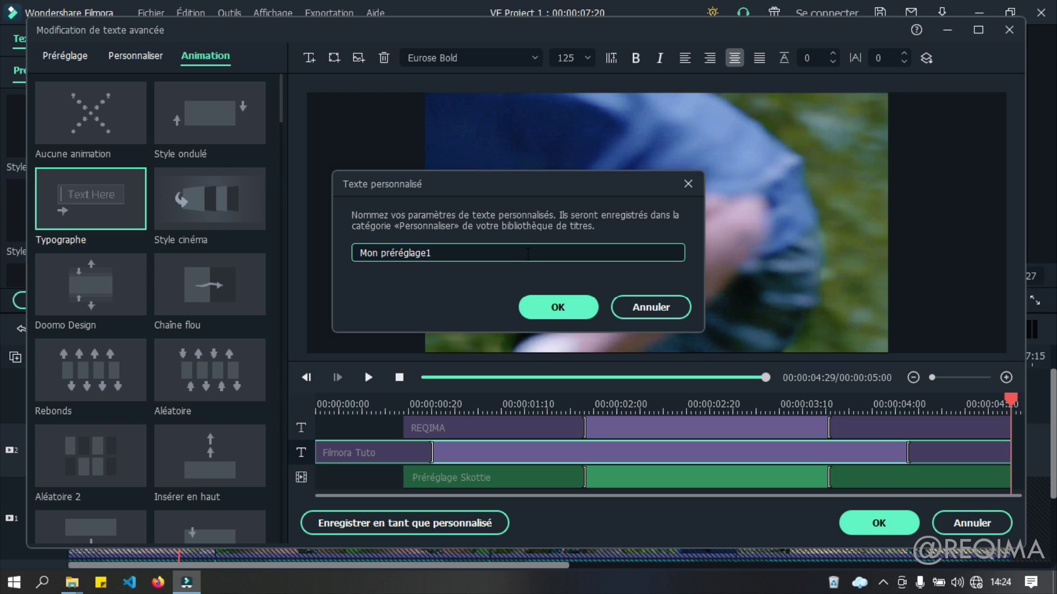
left_click(682, 310)
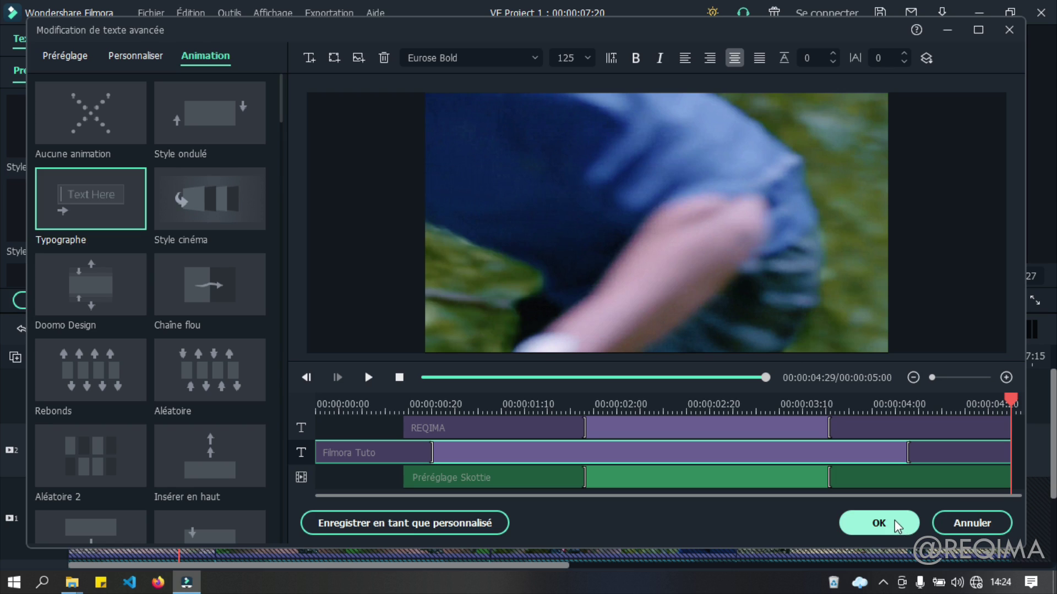
Apply the advanced title edits, preview the title in the project, close its text settings and return the playhead to the start
key("Escape")
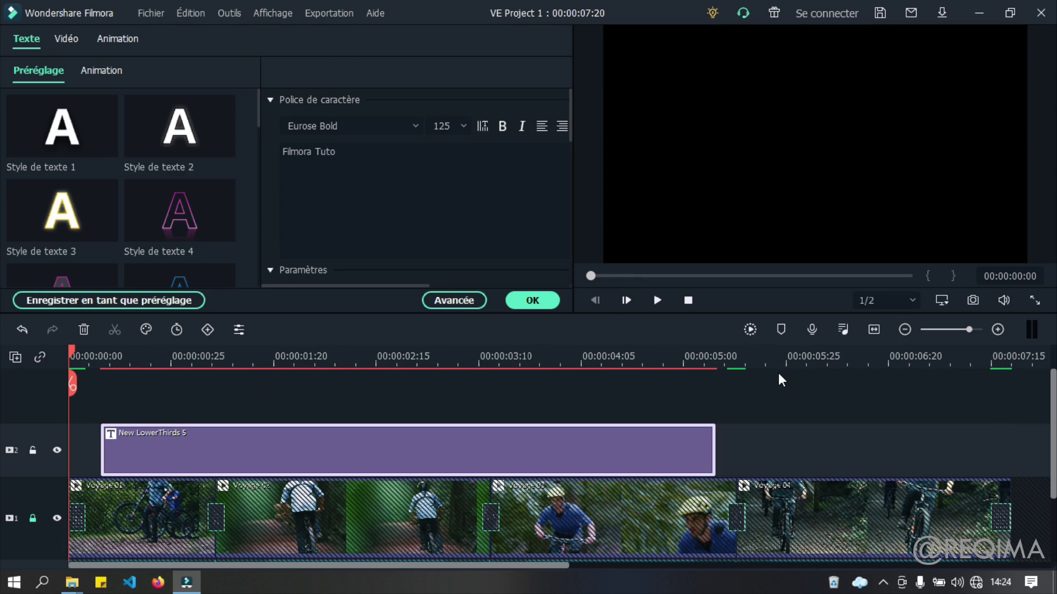
key("space")
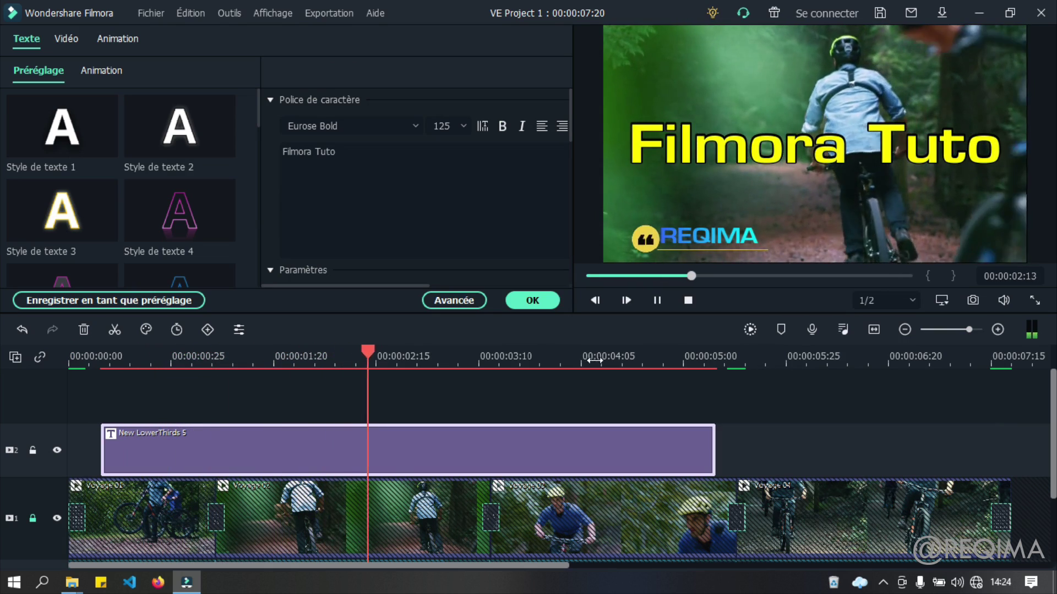
left_click(533, 299)
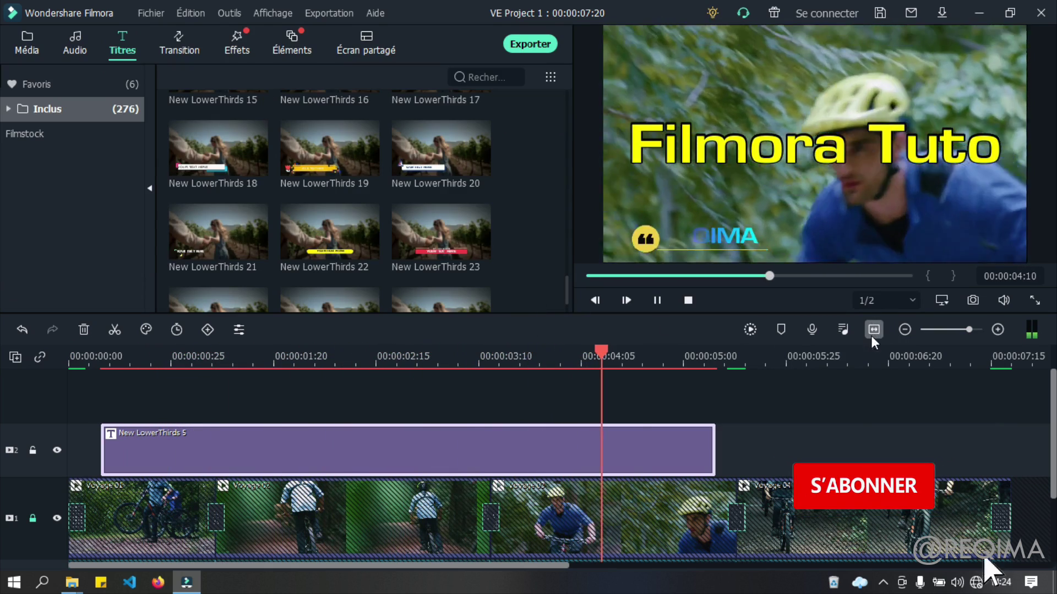
scroll(853, 417, "down", 2)
key("space")
scroll(857, 417, "up", 2)
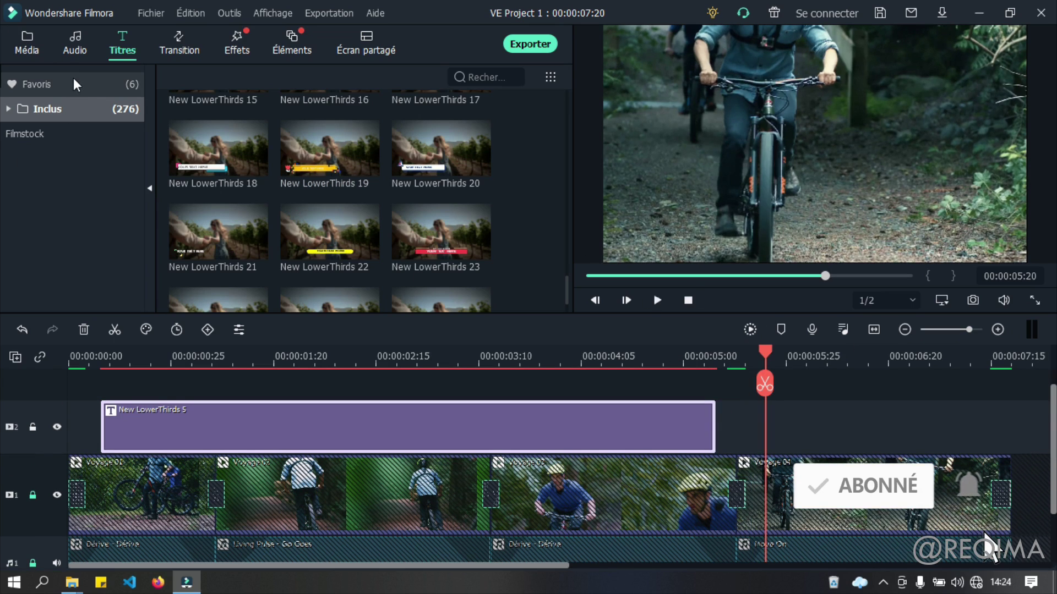
left_click_drag(765, 352, 71, 352)
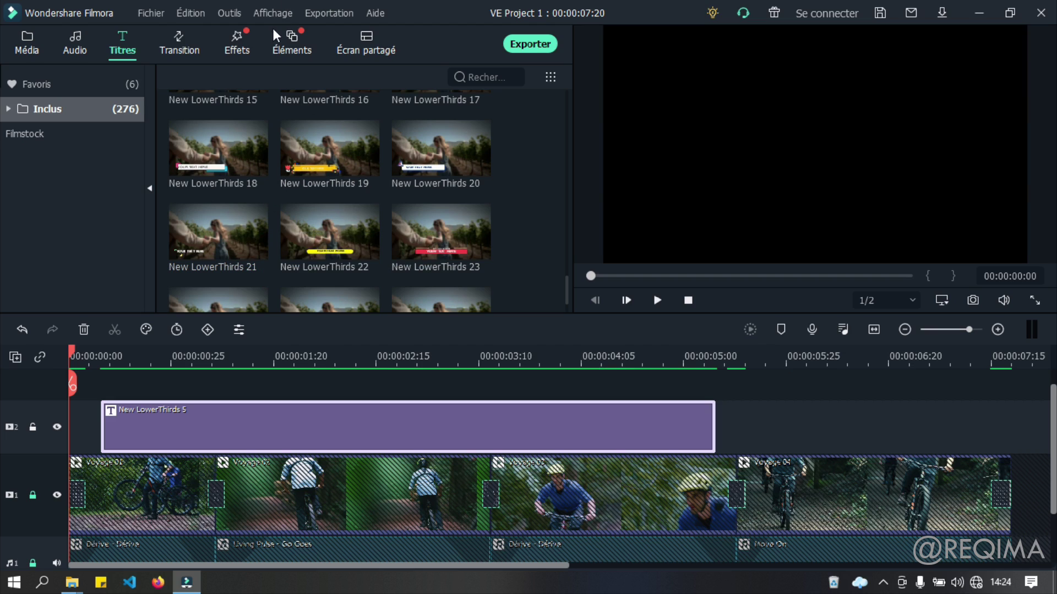
Show the project's own media folder and open the file selection dialog for importing media
scroll(181, 138, "down", 6)
left_click(29, 50)
scroll(451, 213, "down", 6)
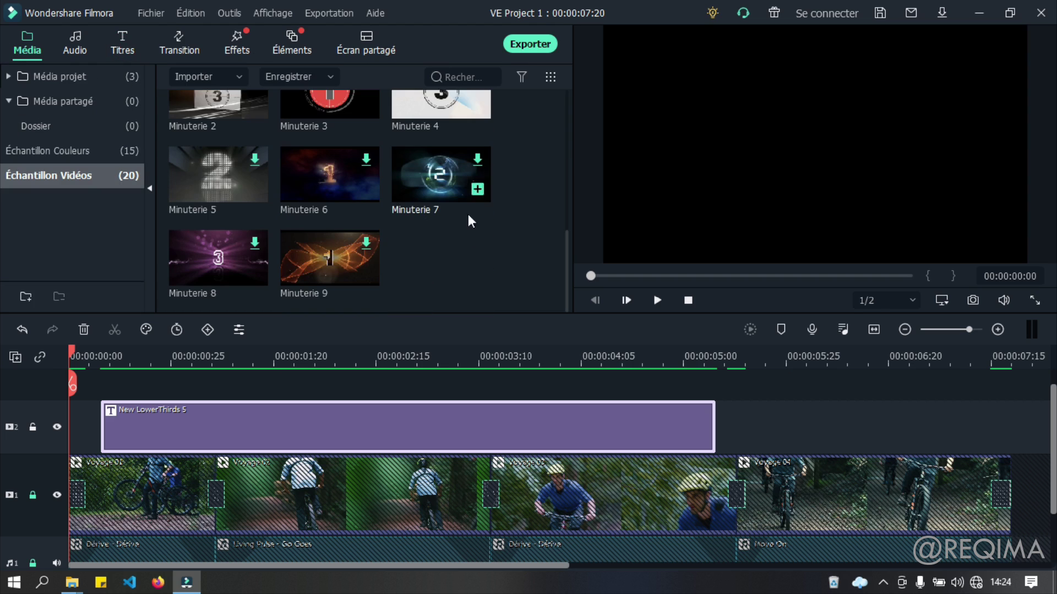
left_click(65, 80)
double_click(414, 251)
Import Untitled_1080p_3.mp4 and Top 10 Subscribe Green Screen Green Screen Video For Youtube.mp4 from the Vidéo Fond-Vert folder
left_click(184, 39)
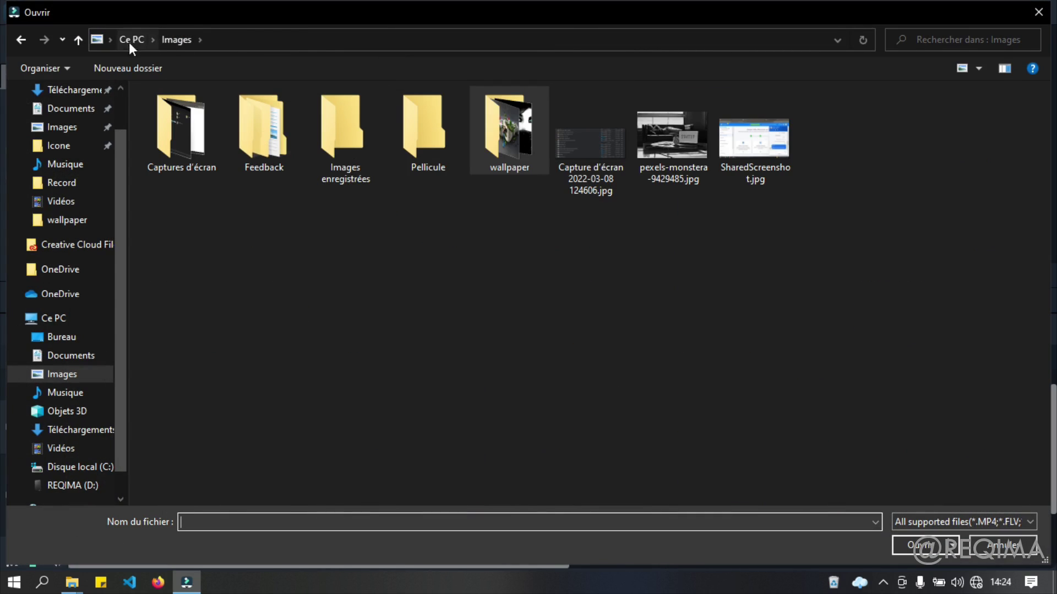
left_click(74, 208)
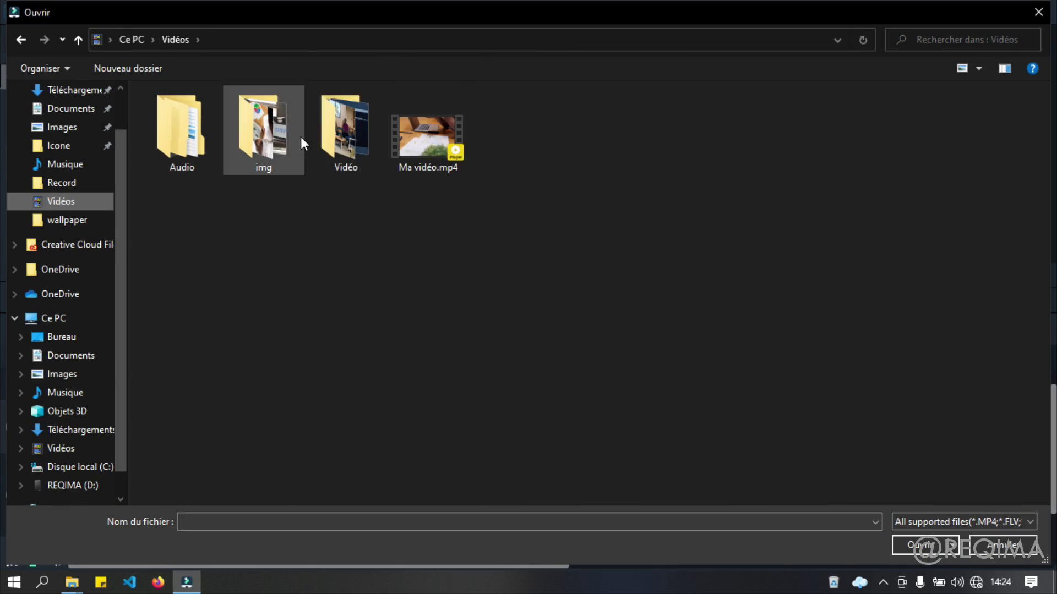
double_click(346, 132)
double_click(182, 132)
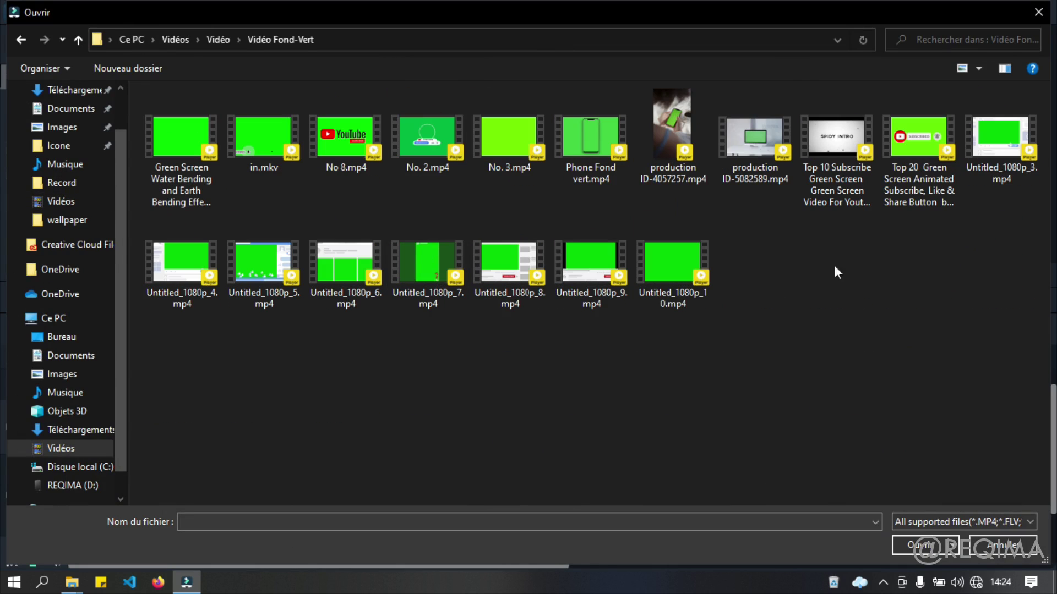
left_click(999, 137)
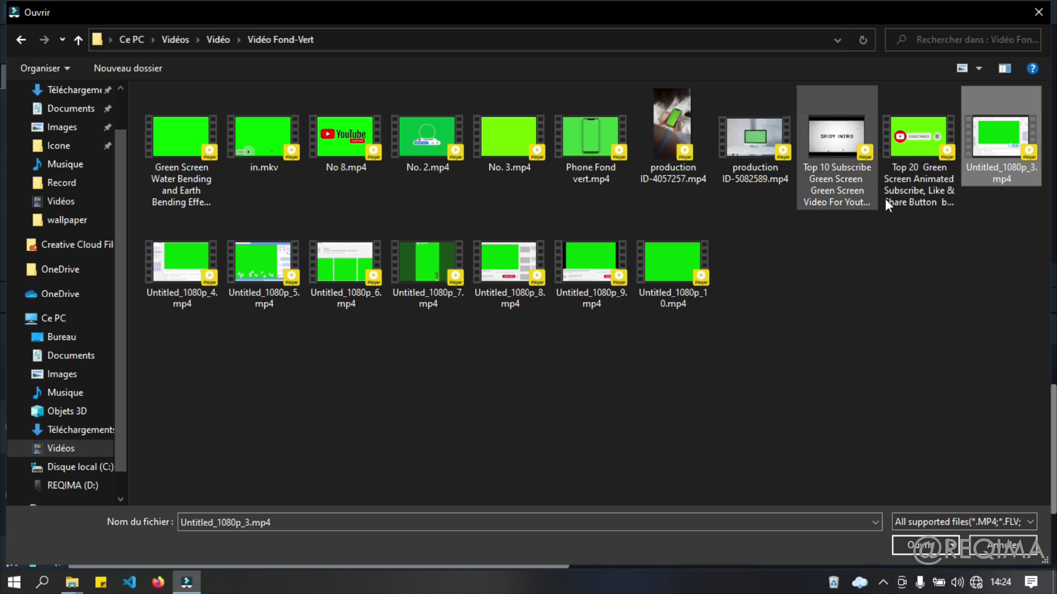
left_click(837, 143, "ctrl")
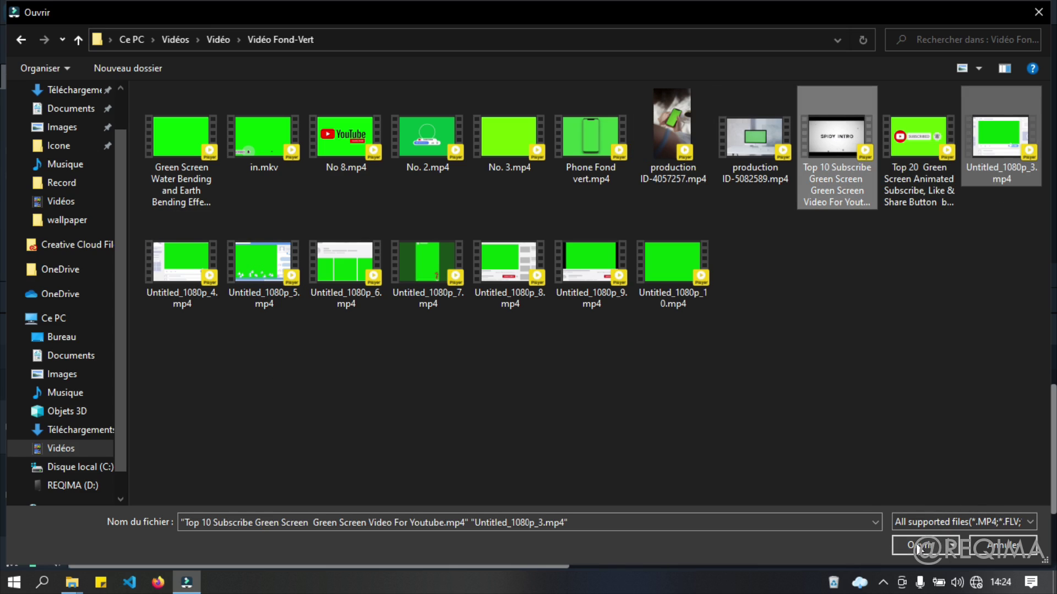
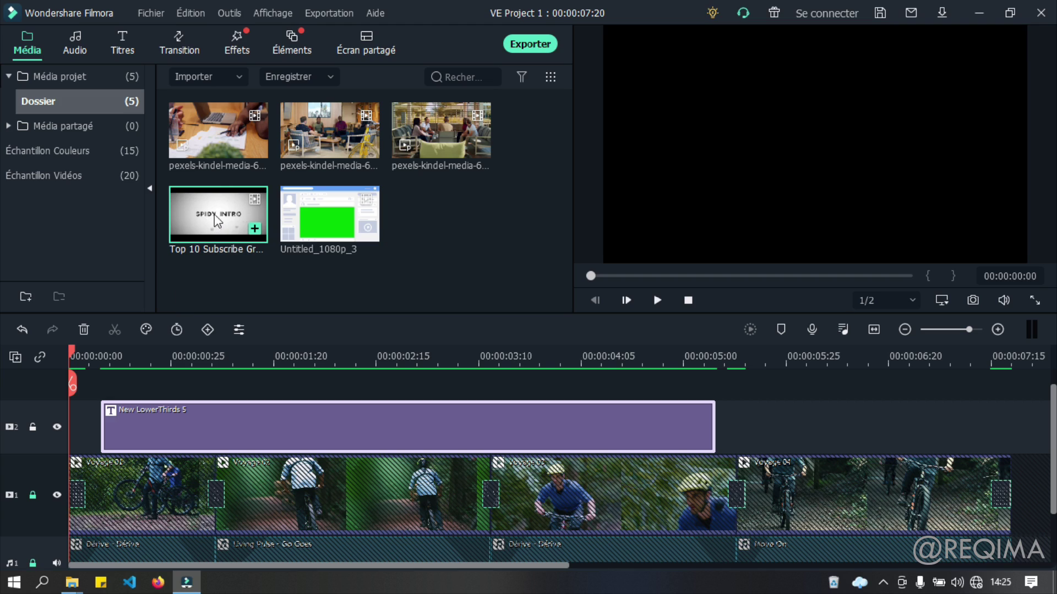
Preview the imported Top 10 Subscribe Green Screen video, playing its intro and skipping ahead to about 45 seconds
double_click(215, 215)
left_click(214, 231)
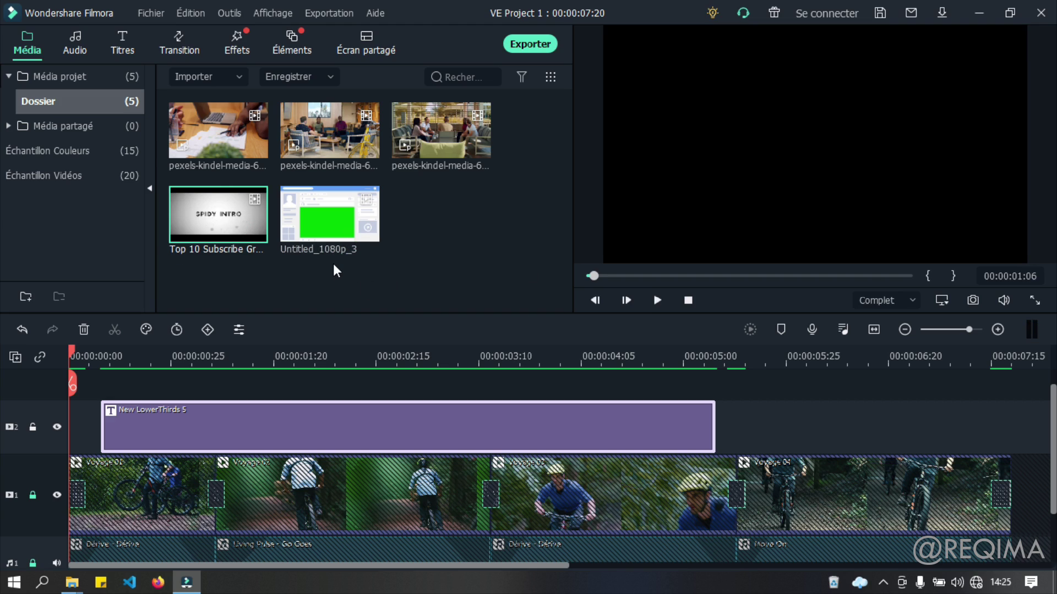
mouse_move(197, 199)
key("space")
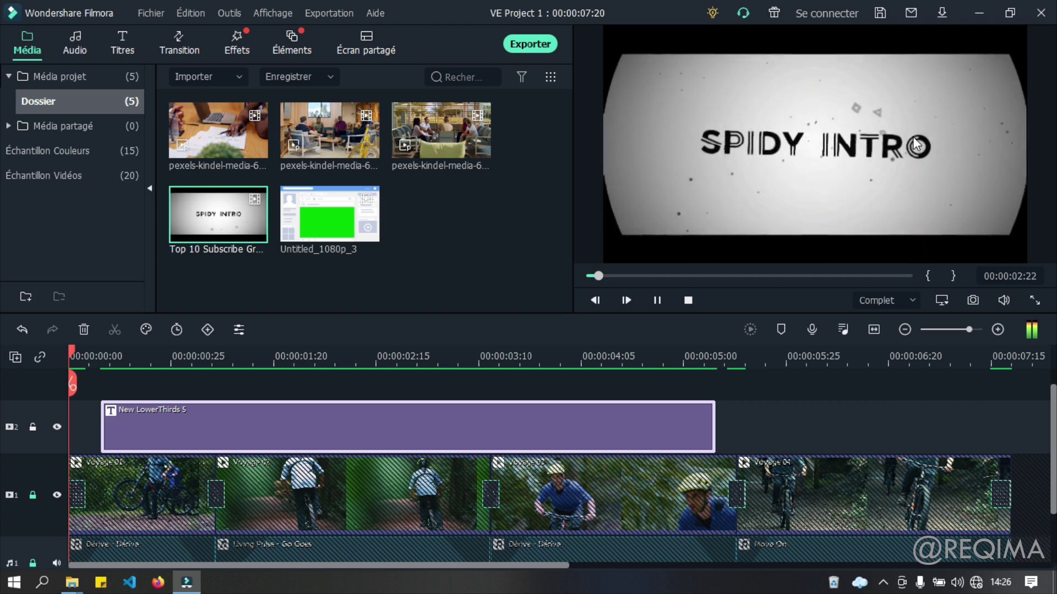
left_click(599, 276)
left_click_drag(599, 276, 731, 289)
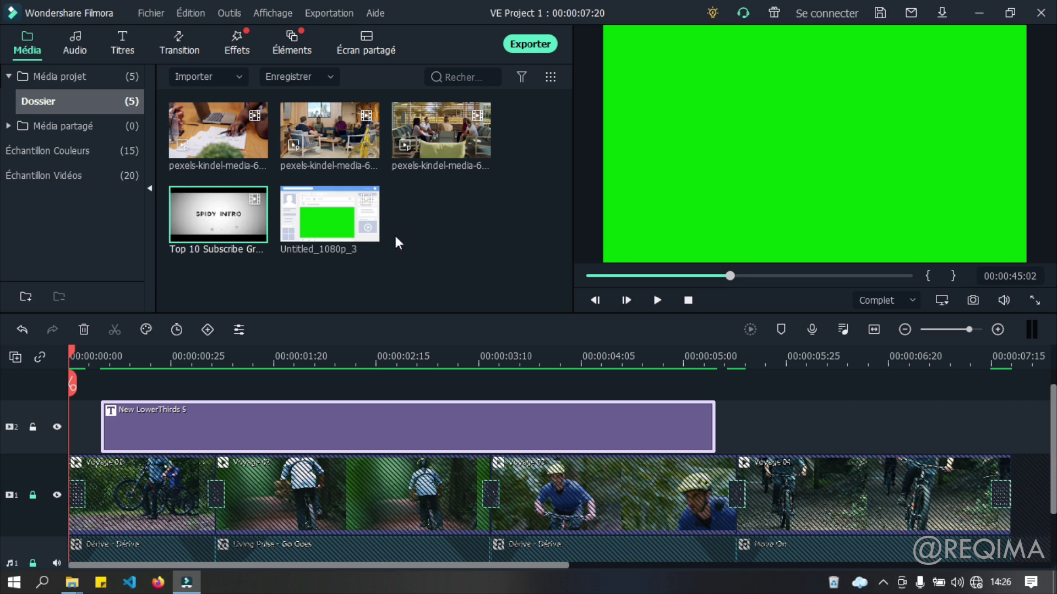
Import the Top 20 Green Screen Animated Subscribe, Like & Share Button video from the Vidéo Fond-Vert folder and start previewing it
double_click(483, 216)
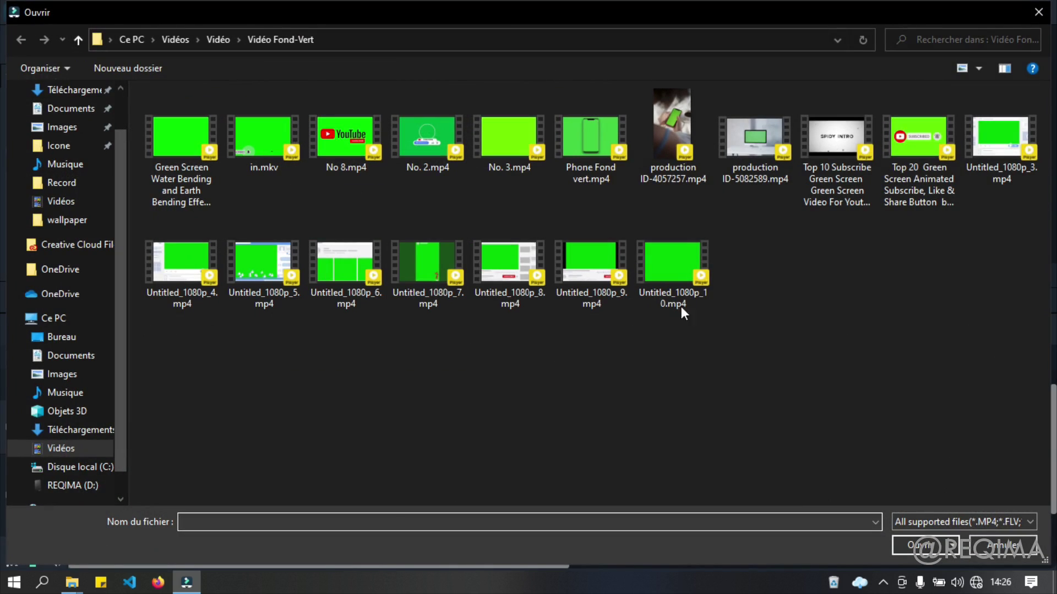
double_click(923, 138)
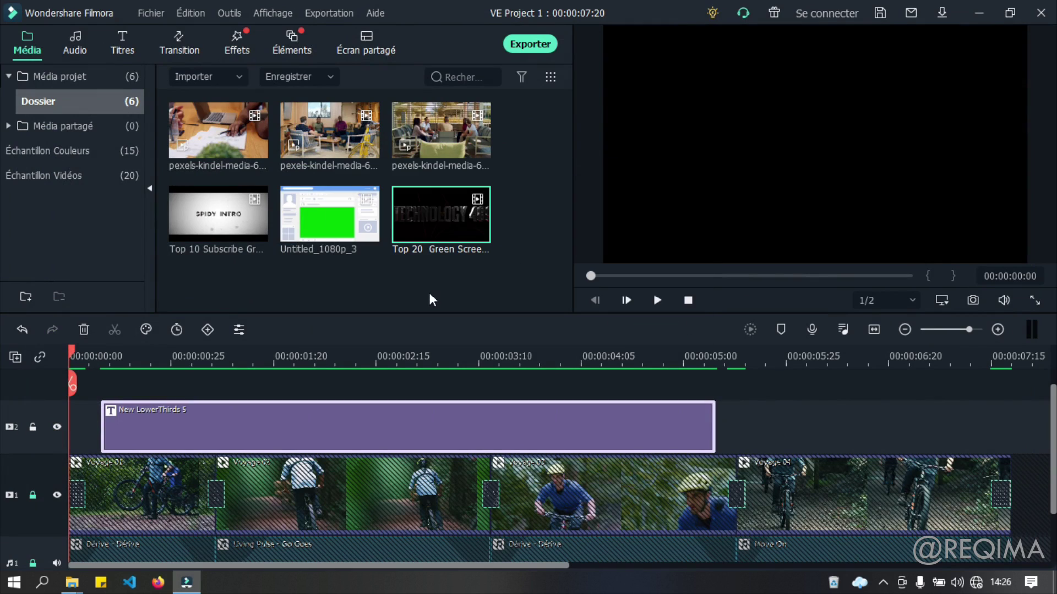
mouse_move(433, 228)
double_click(440, 215)
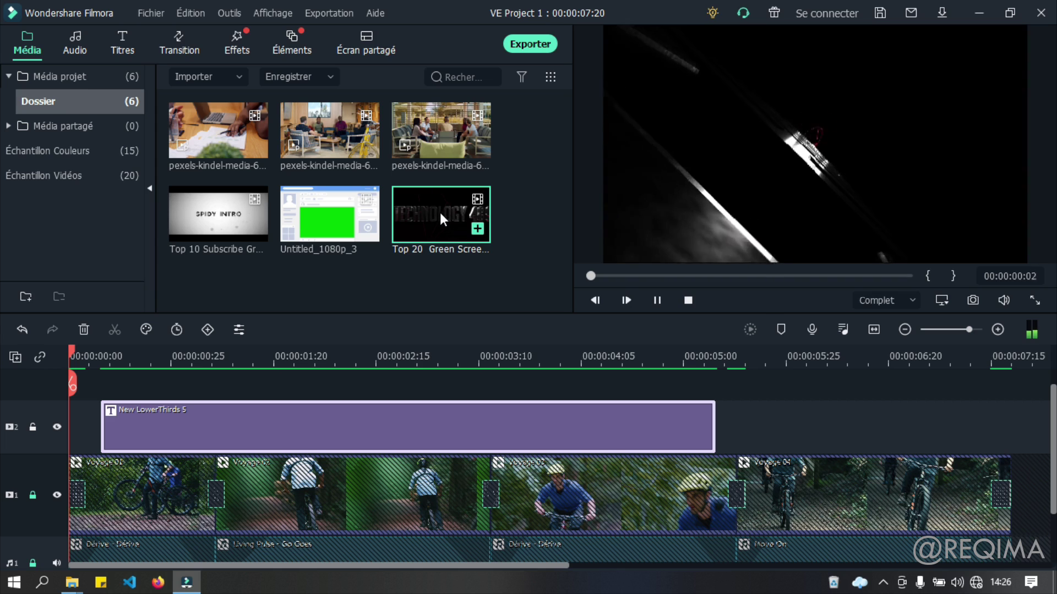
Mark an in point at 00:00:09:22 and an out point about 11 seconds further around the Top 20 video's subscribe animation, and play the selection
mouse_move(591, 279)
left_mouse_down()
mouse_move(623, 277)
mouse_move(609, 281)
left_mouse_up()
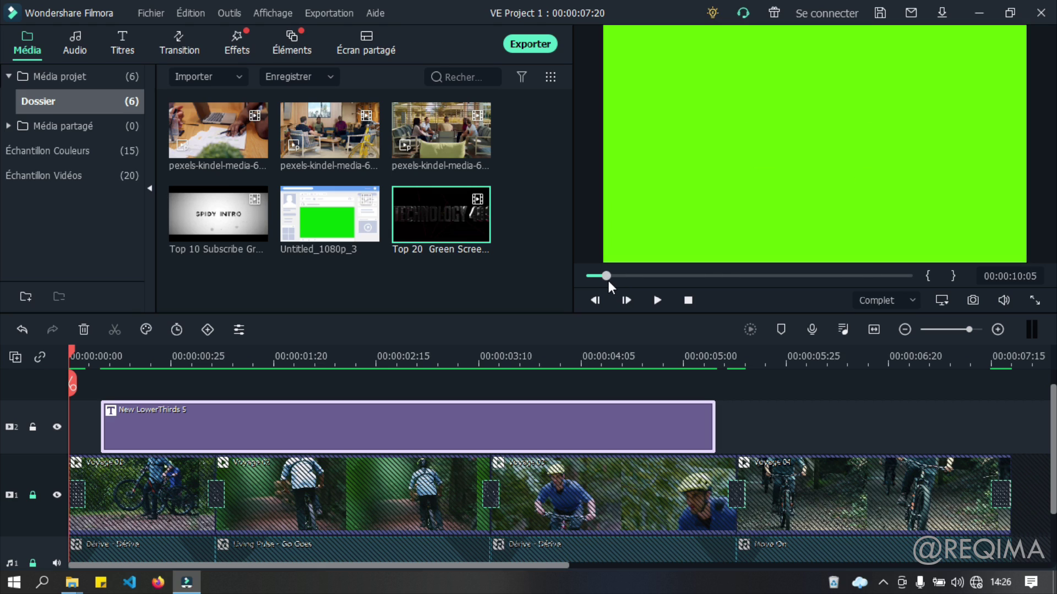
key("space")
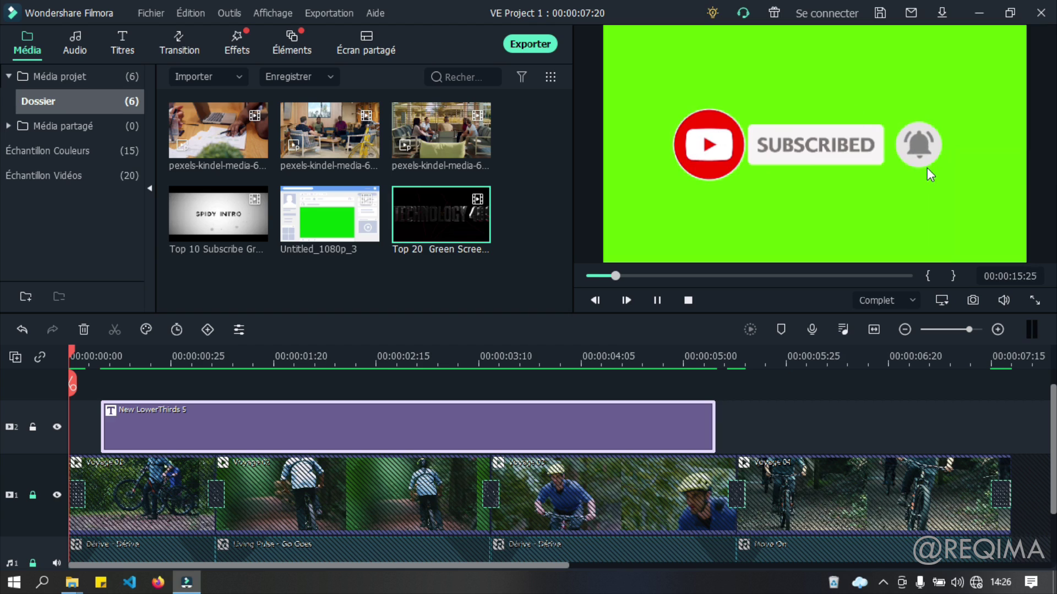
key("space")
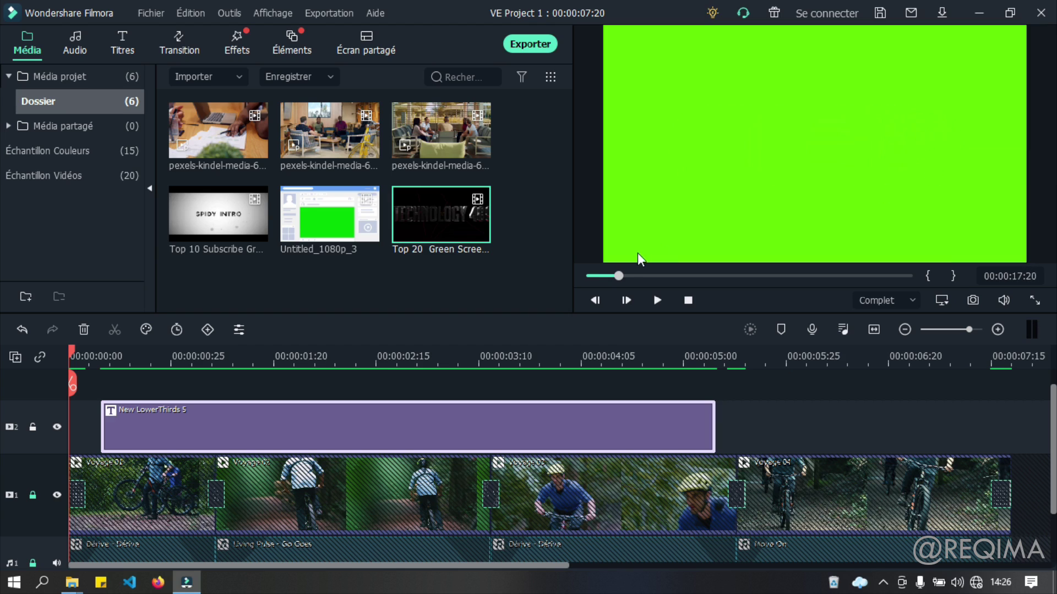
left_click_drag(623, 271, 612, 271)
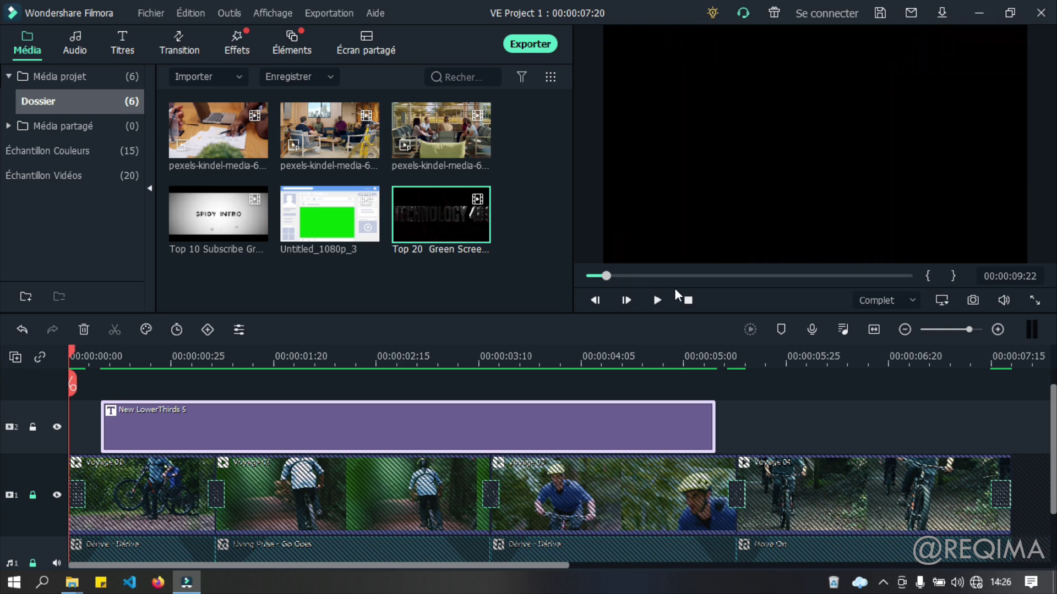
left_click(928, 277)
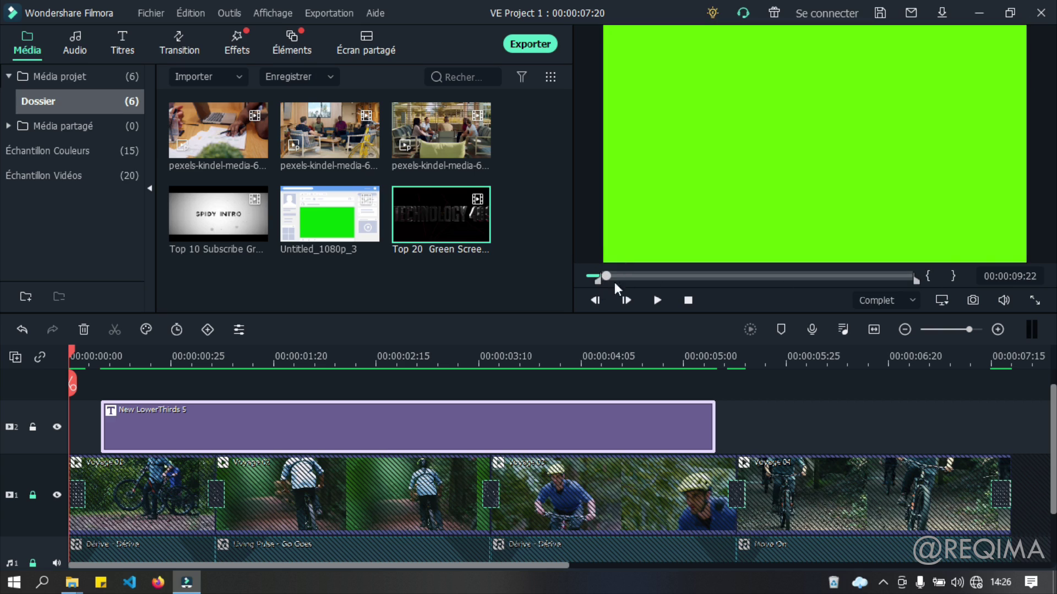
mouse_move(912, 278)
left_mouse_down()
mouse_move(837, 292)
mouse_move(629, 296)
left_mouse_up()
key("space")
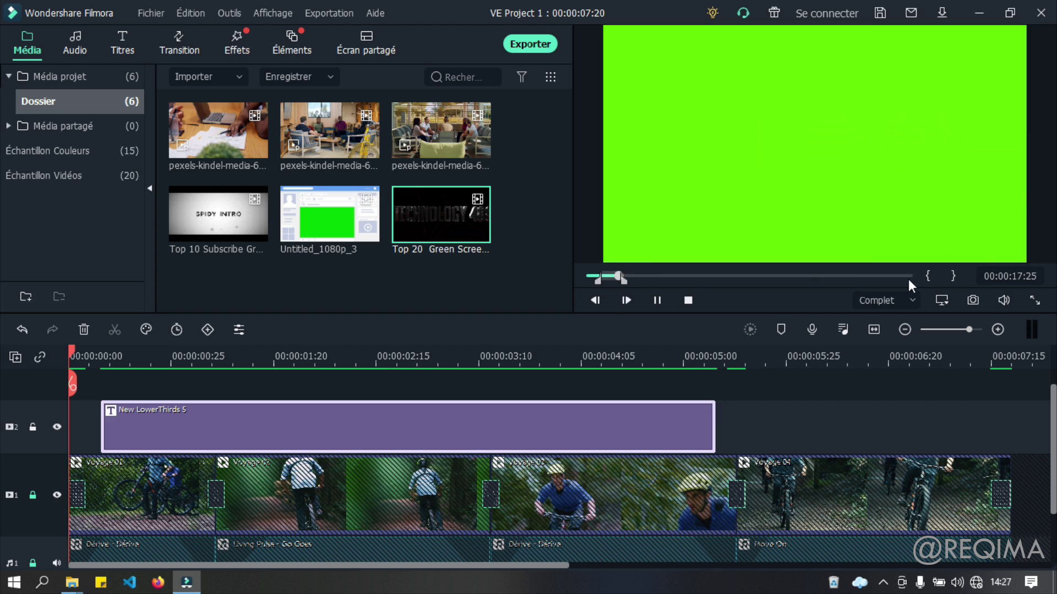
key("space")
Place the marked section of the Top 20 video at the start of track 3 and fit the timeline to the project
left_click_drag(431, 202, 80, 387)
left_click(874, 330)
scroll(489, 398, "down", 1)
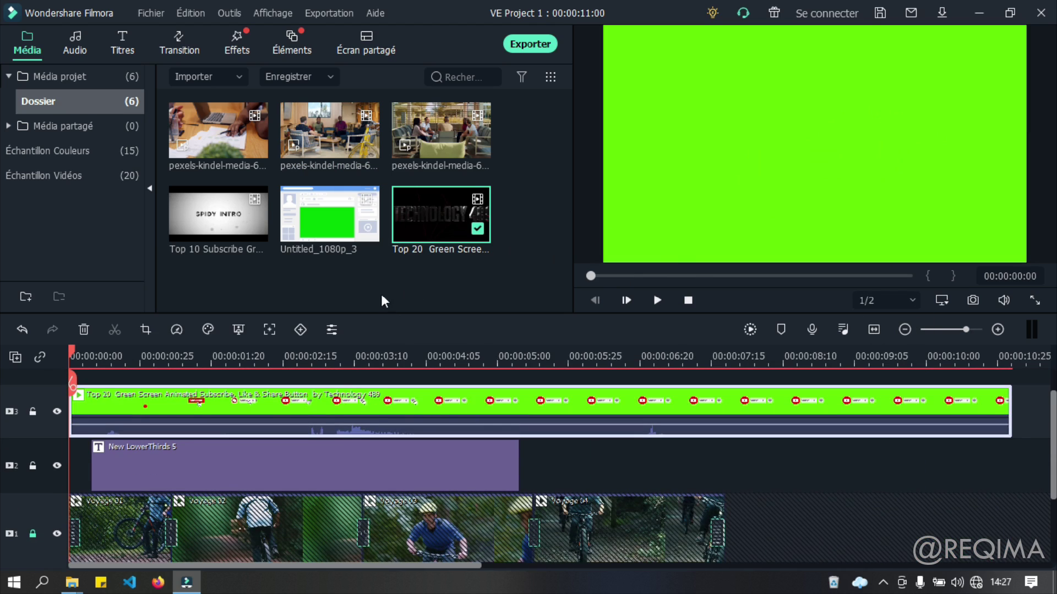
scroll(394, 379, "up", 1)
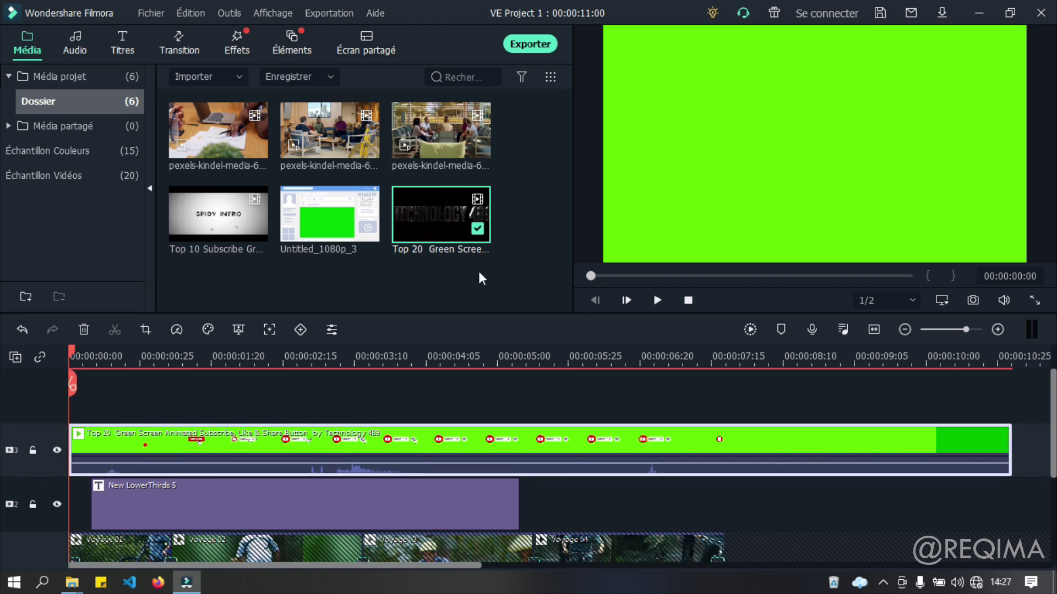
Add the full untrimmed Top 20 video on track 4 to compare it with the trimmed section, and delete it
left_click(410, 206)
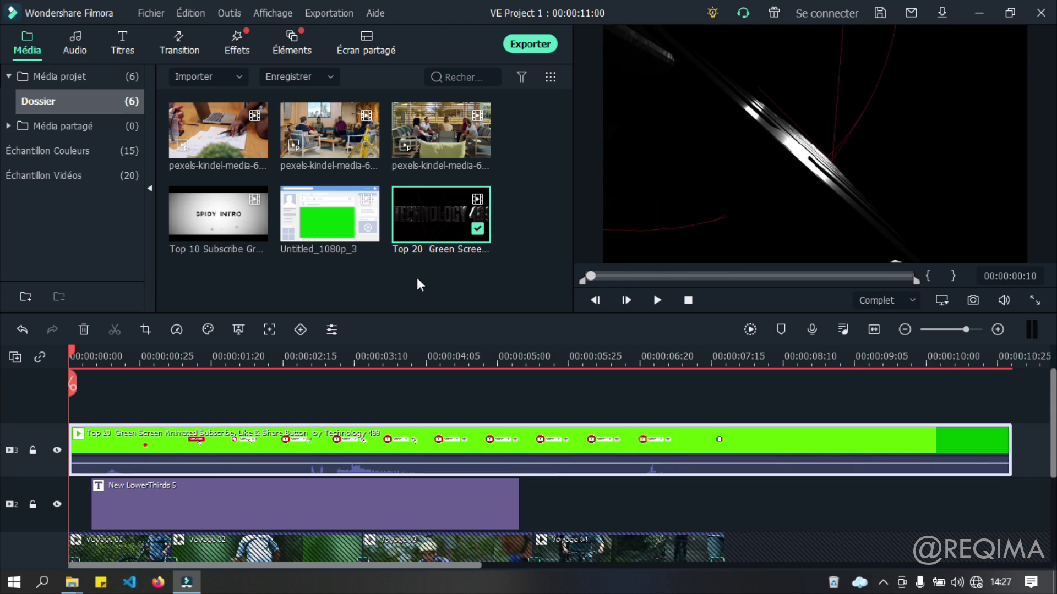
left_click_drag(437, 210, 71, 386)
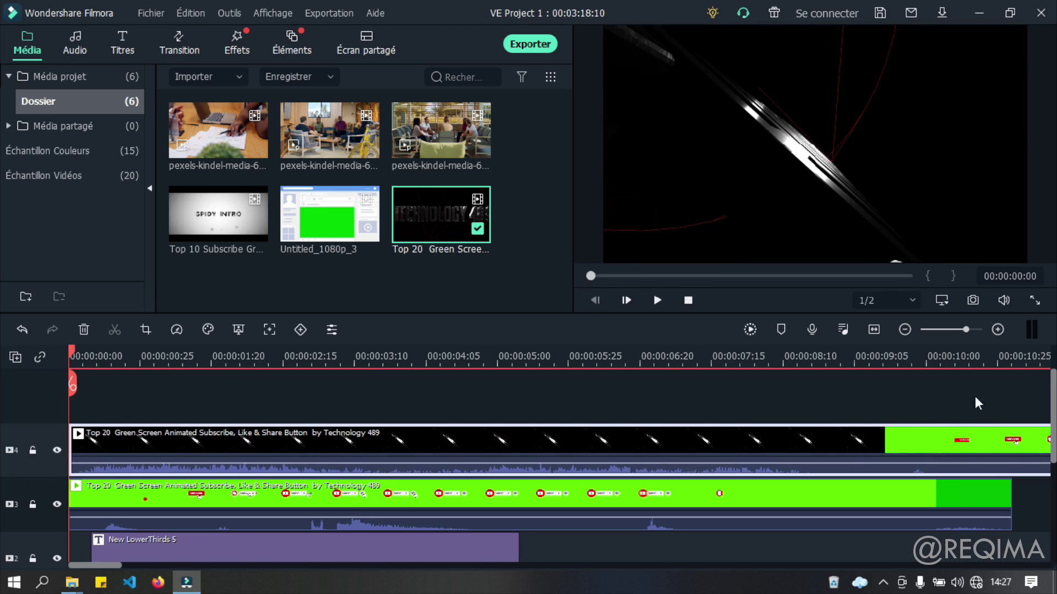
left_click(875, 328)
scroll(200, 396, "down", 1)
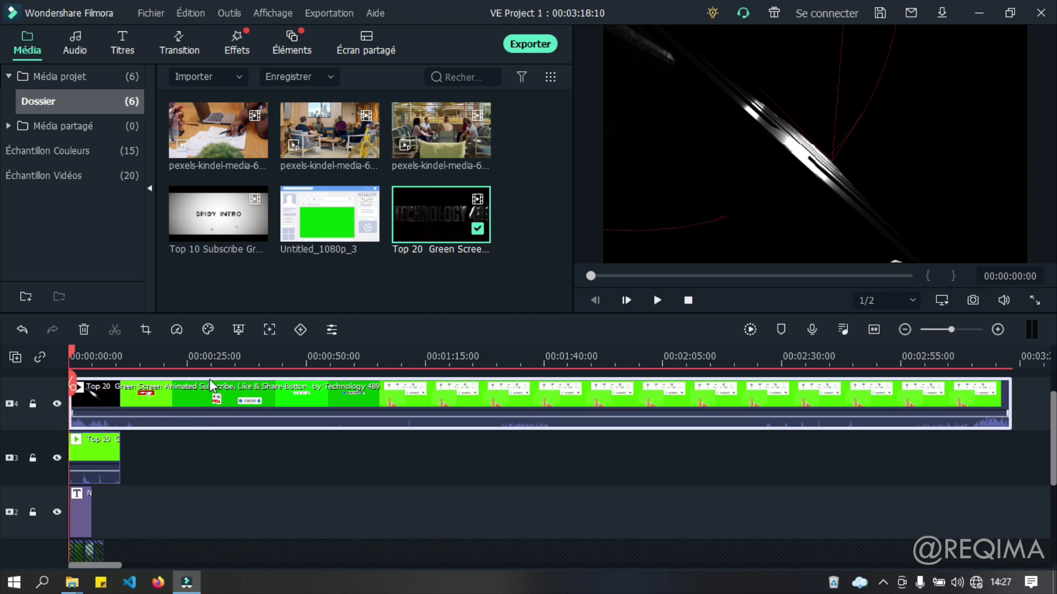
left_click(102, 469)
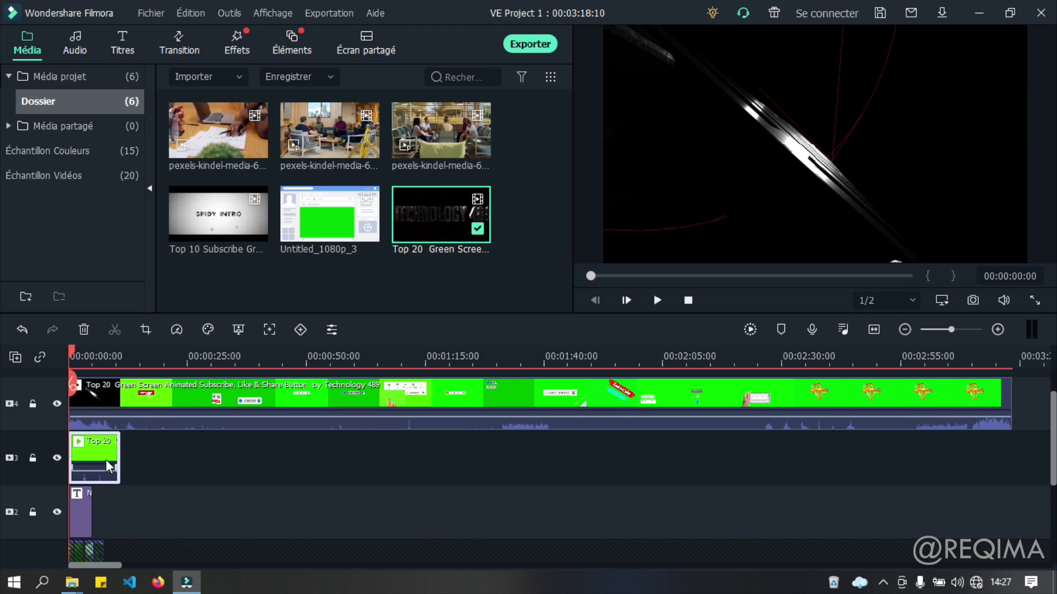
left_click(264, 404)
key("Delete")
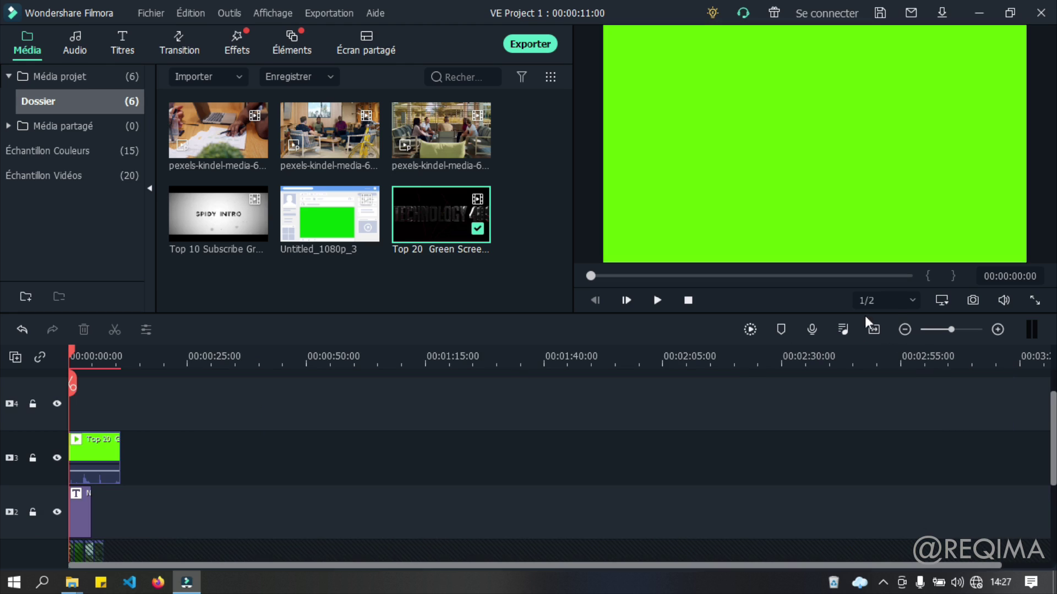
Fit the timeline to the project and play it from the start to 00:00:06:00 to check the green screen overlay
left_click(873, 329)
scroll(548, 362, "down", 1)
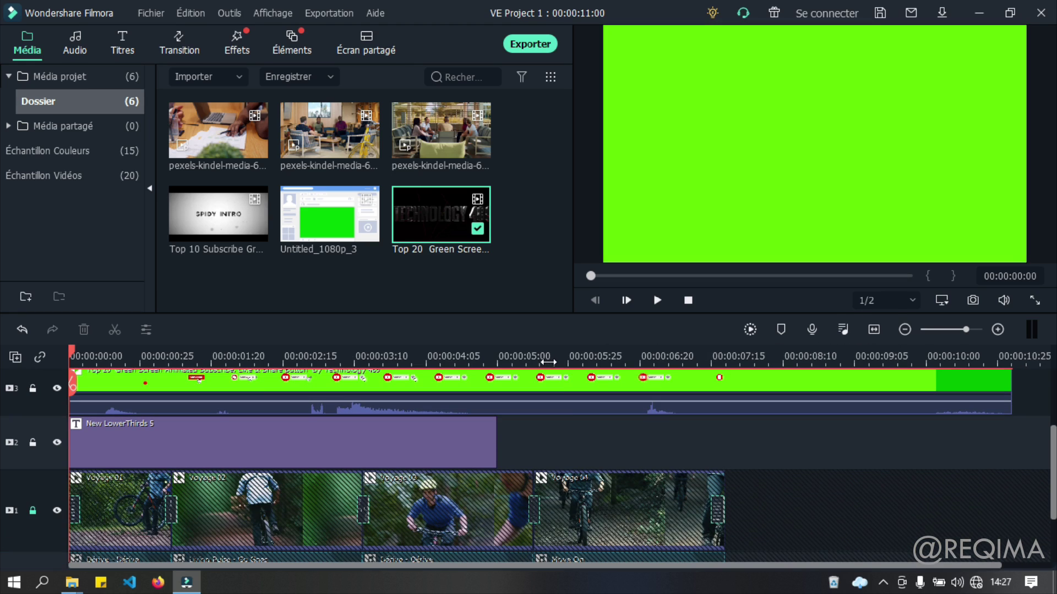
scroll(698, 424, "up", 1)
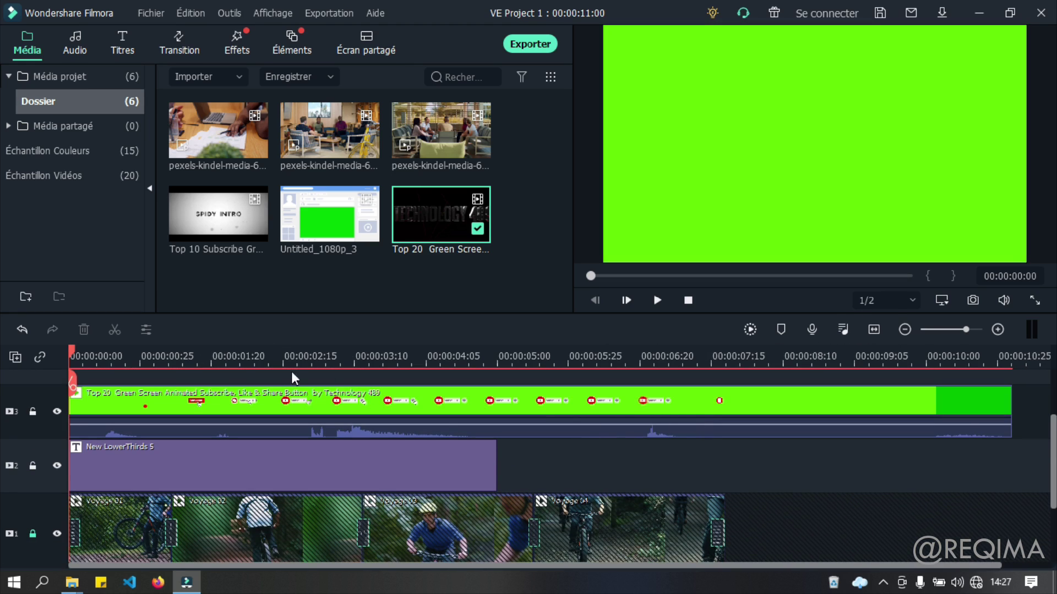
scroll(695, 448, "down", 2)
key("space")
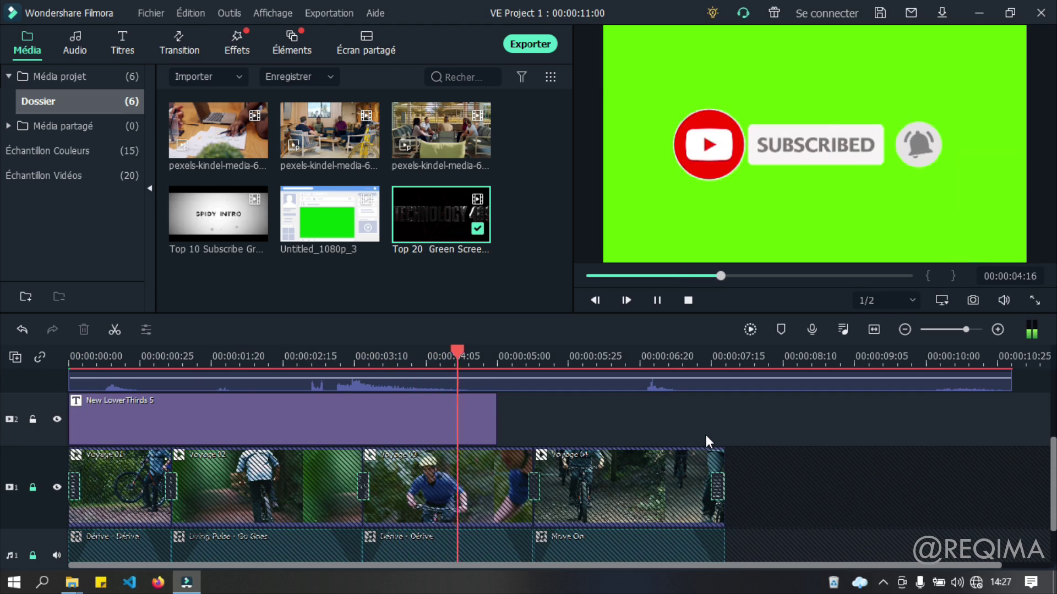
key("space")
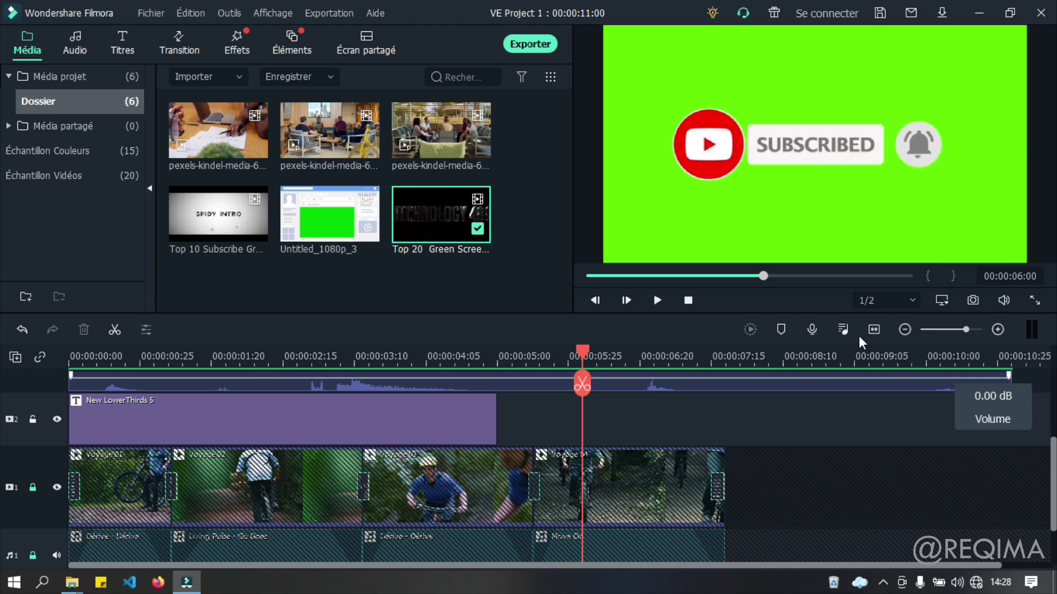
Enable Chroma Key on the Top 20 clip on track 3 and sample the preview's bright green background as the key colour
scroll(384, 454, "down", 2)
scroll(233, 401, "up", 2)
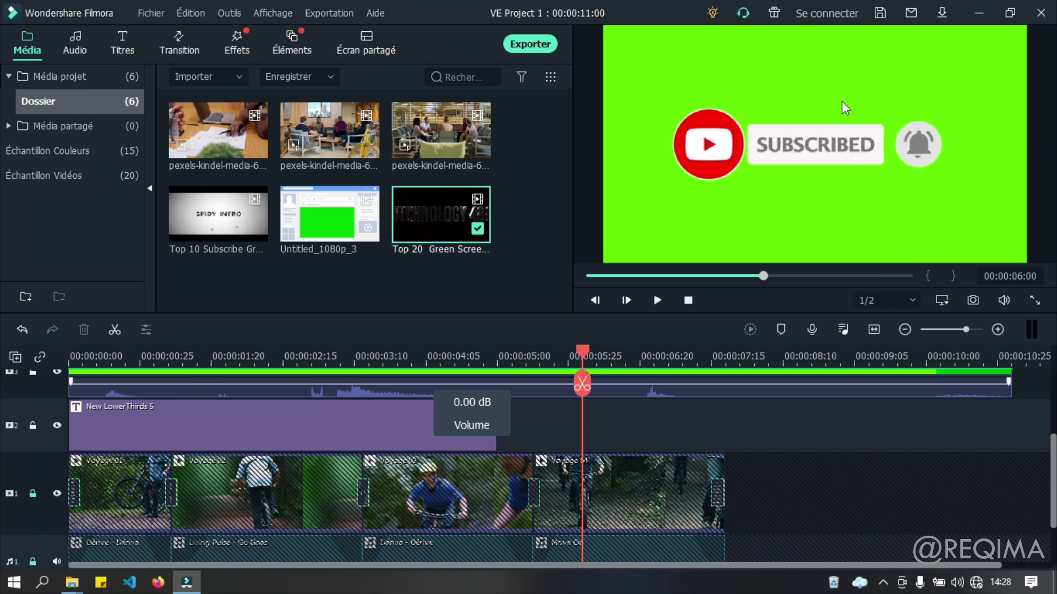
scroll(272, 443, "up", 3)
scroll(295, 412, "down", 2)
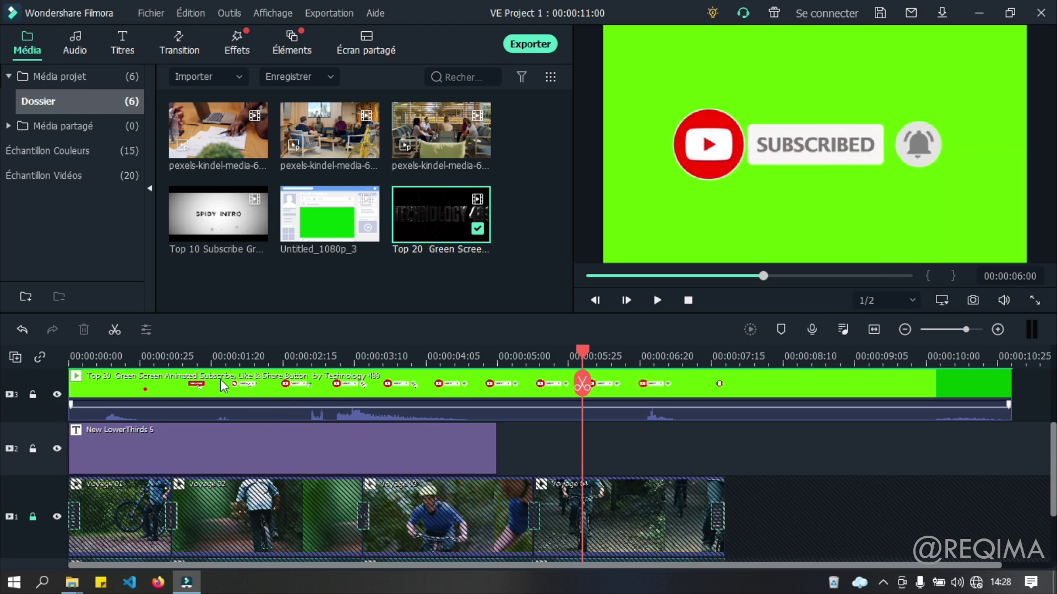
double_click(221, 385)
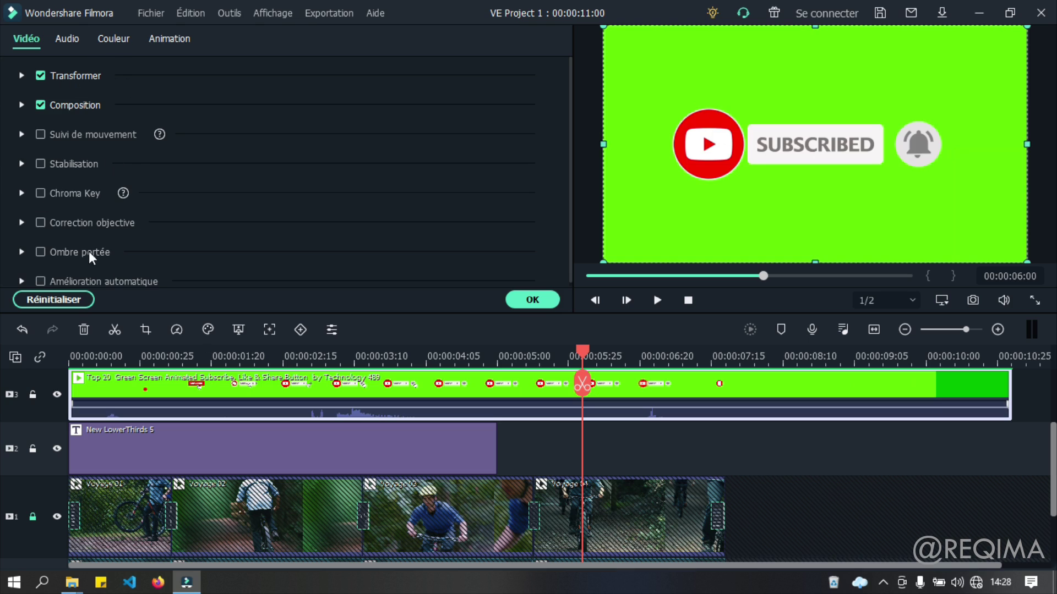
left_click(528, 298)
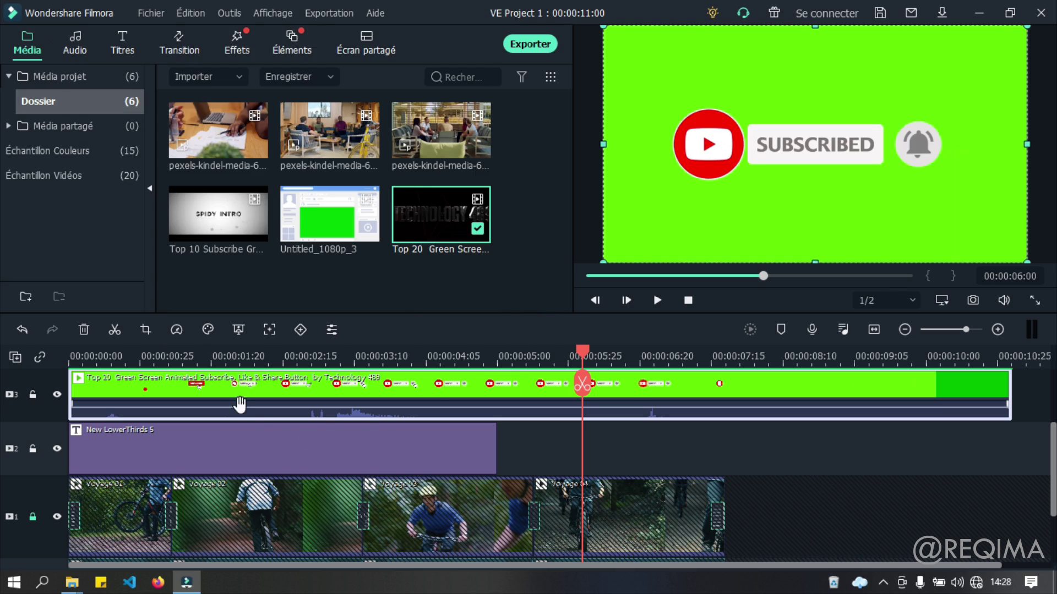
double_click(234, 384)
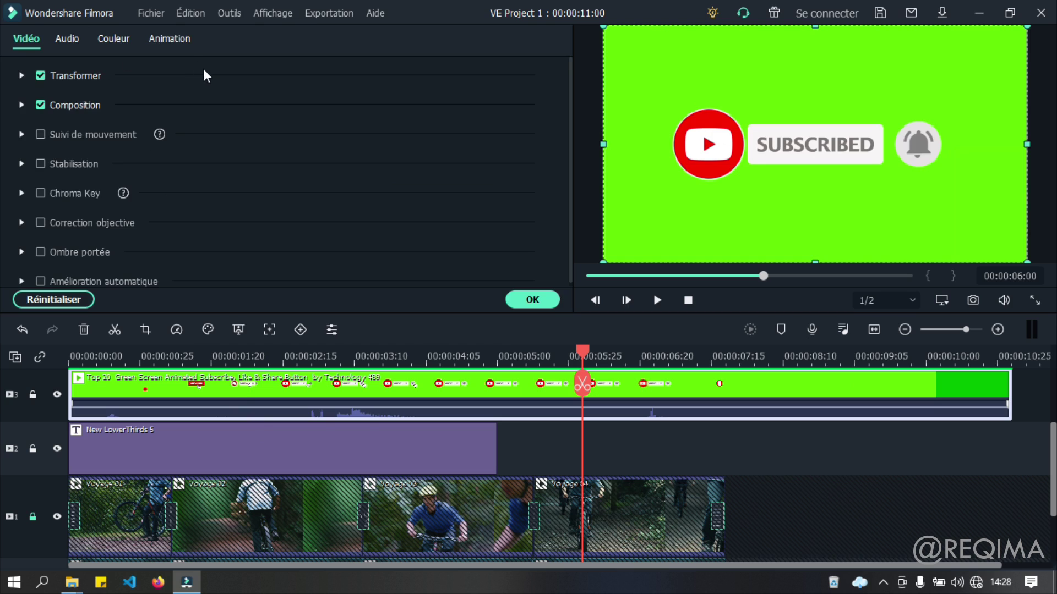
left_click(41, 187)
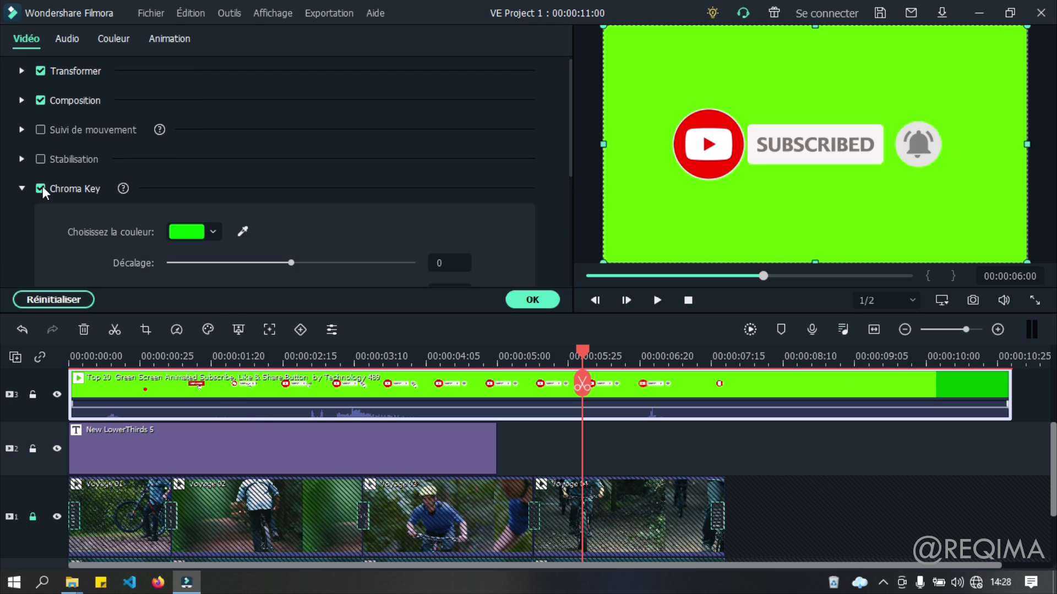
scroll(248, 165, "down", 3)
left_click(242, 74)
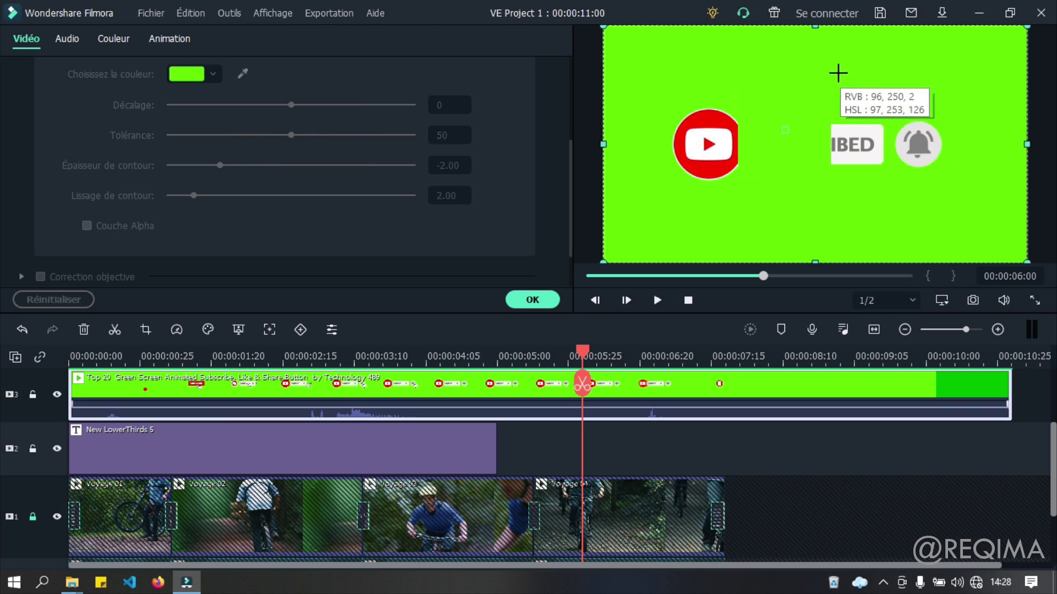
left_click(920, 84)
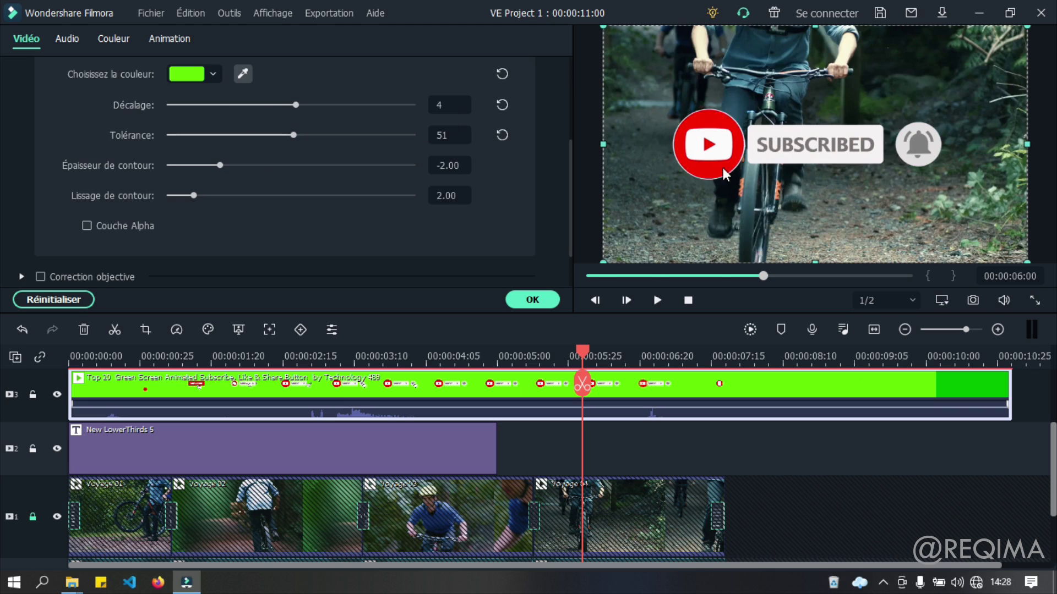
Play the project from the start to 00:00:02:27 to check the keyed subscribe animation over the footage and titles
scroll(407, 104, "up", 2)
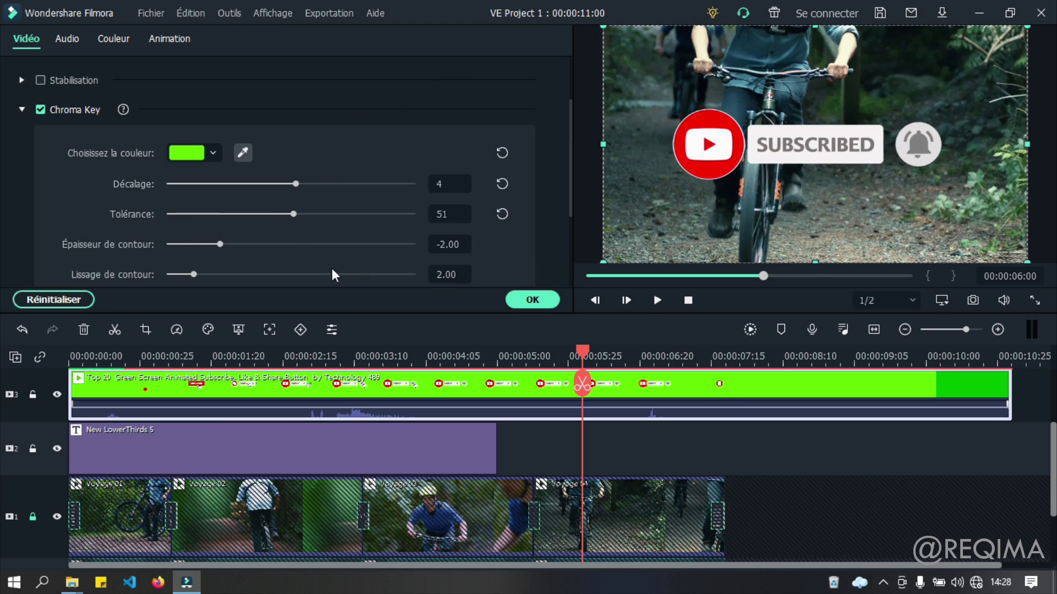
left_click(71, 357)
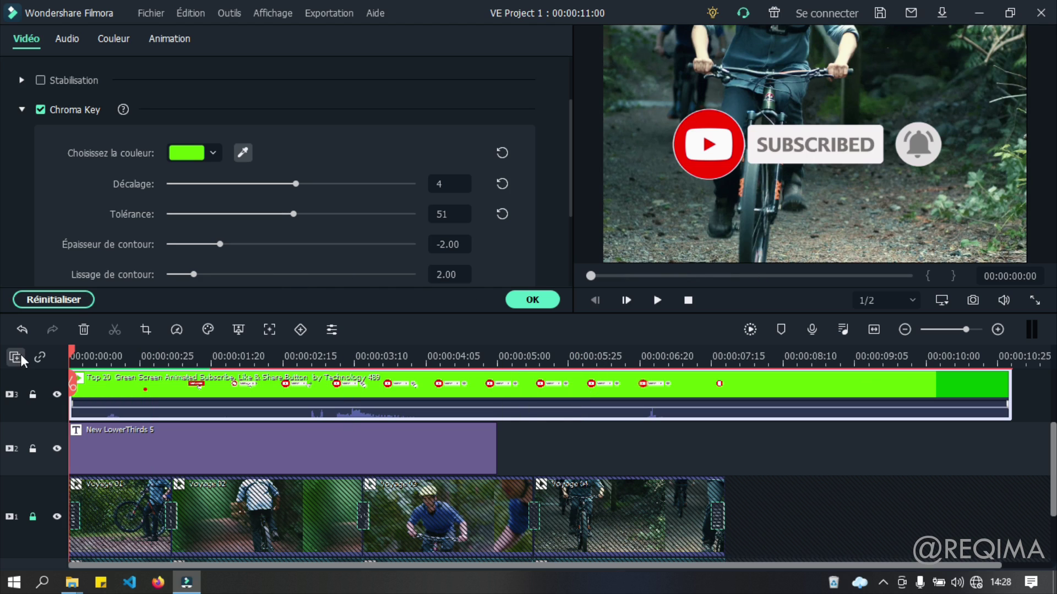
key("space")
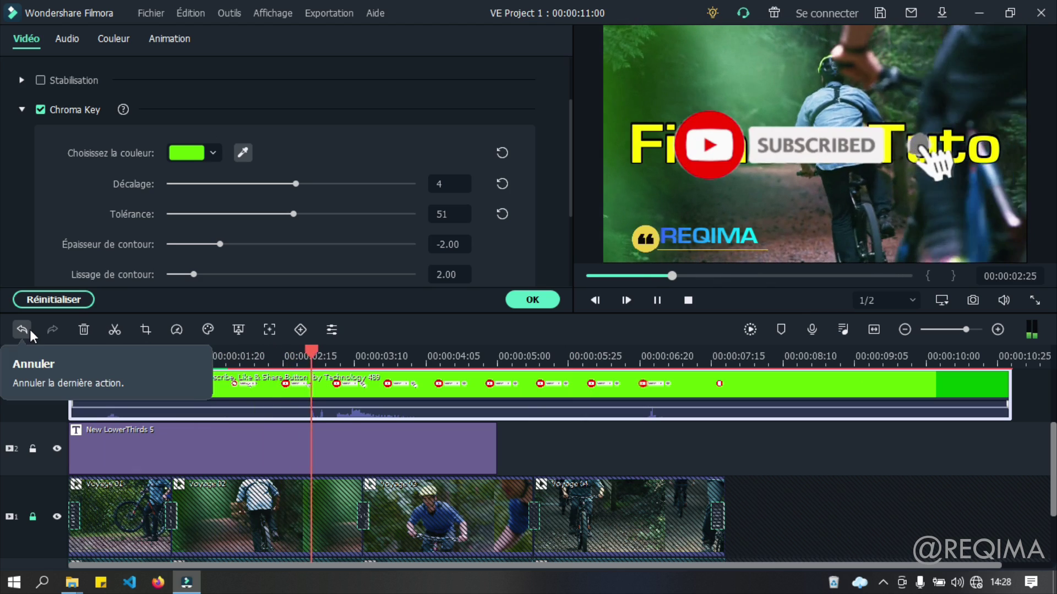
key("space")
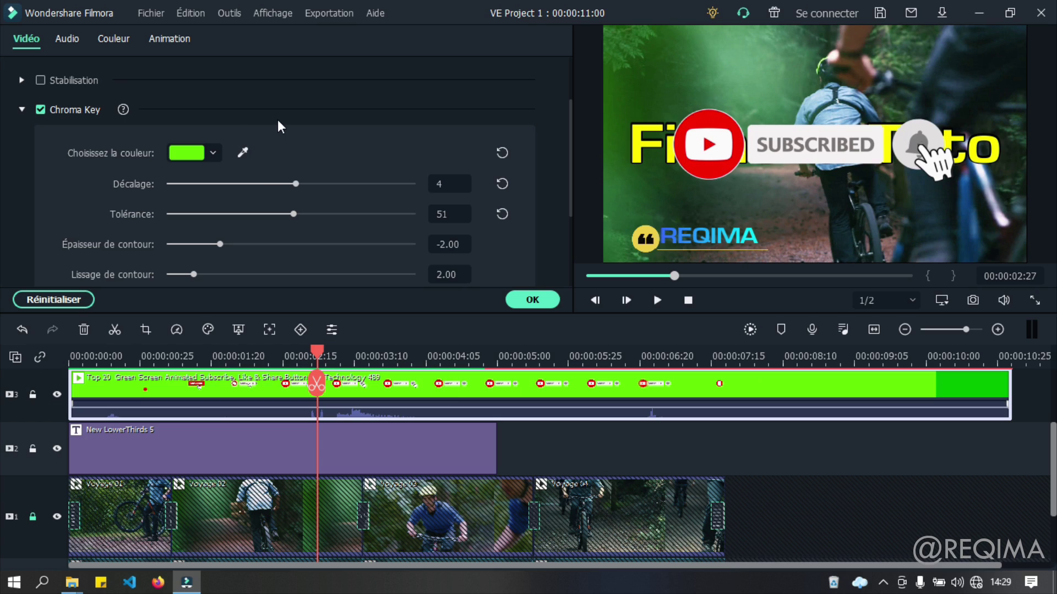
Set the Chroma Key edge thickness of the Top 20 clip to 0.00 and apply the clip settings
scroll(324, 192, "down", 2)
left_click_drag(220, 165, 287, 166)
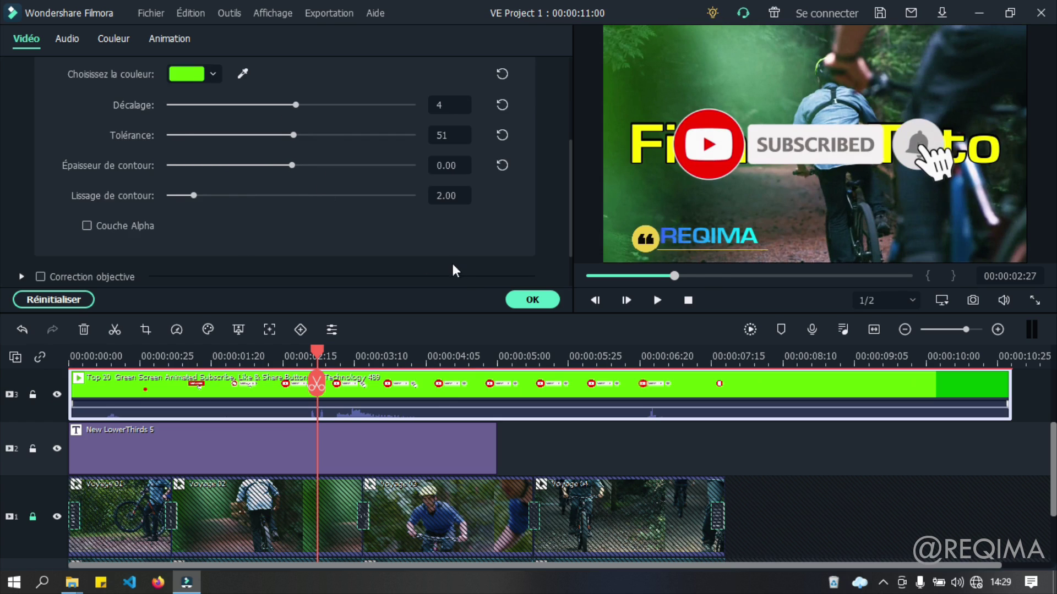
left_click(523, 302)
Play the project from the start to 00:00:04:00 to check the keyed overlay
left_click_drag(316, 348, 71, 355)
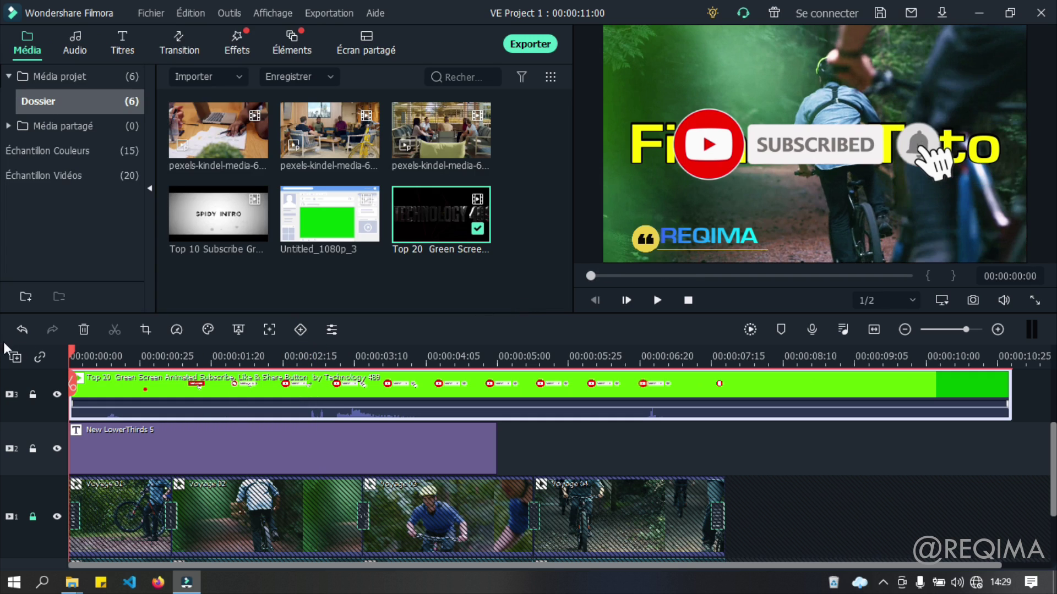
key("space")
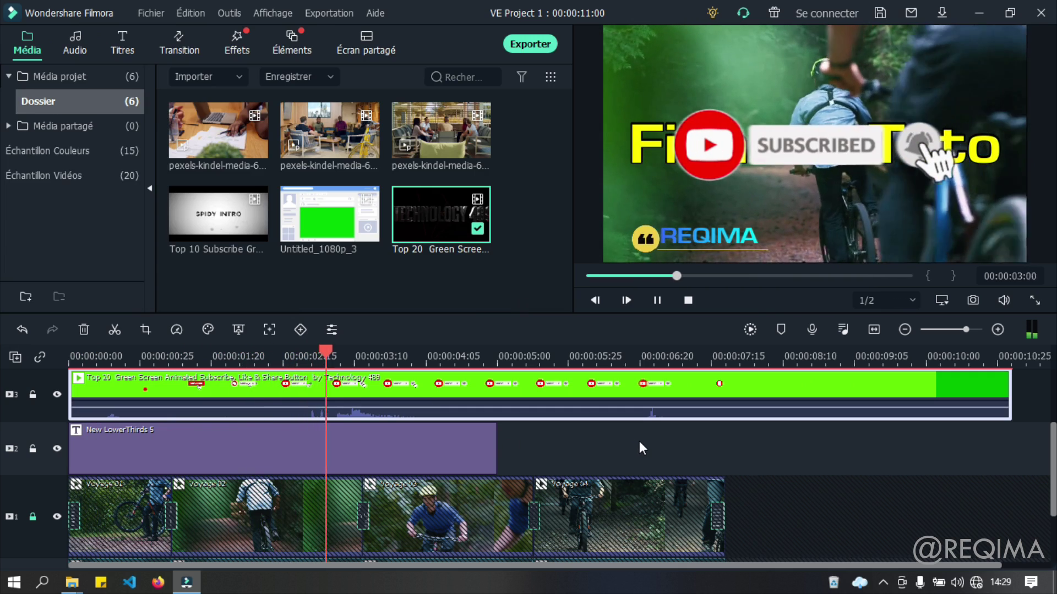
key("space")
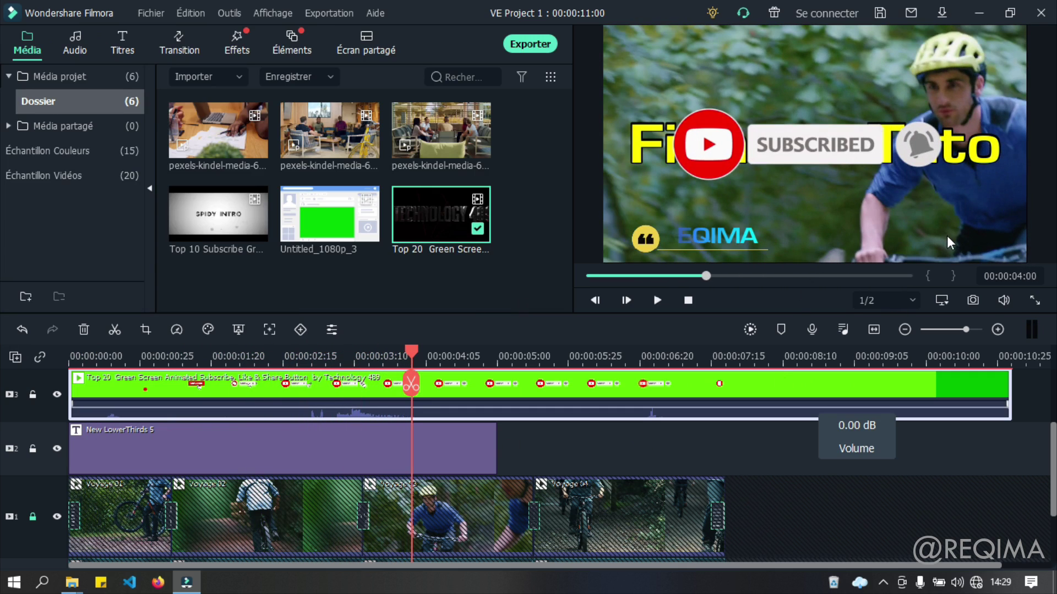
Try to shrink the subscribe overlay into the lower-right corner of the video frame using its bounding box, and undo the resize
left_click(738, 143)
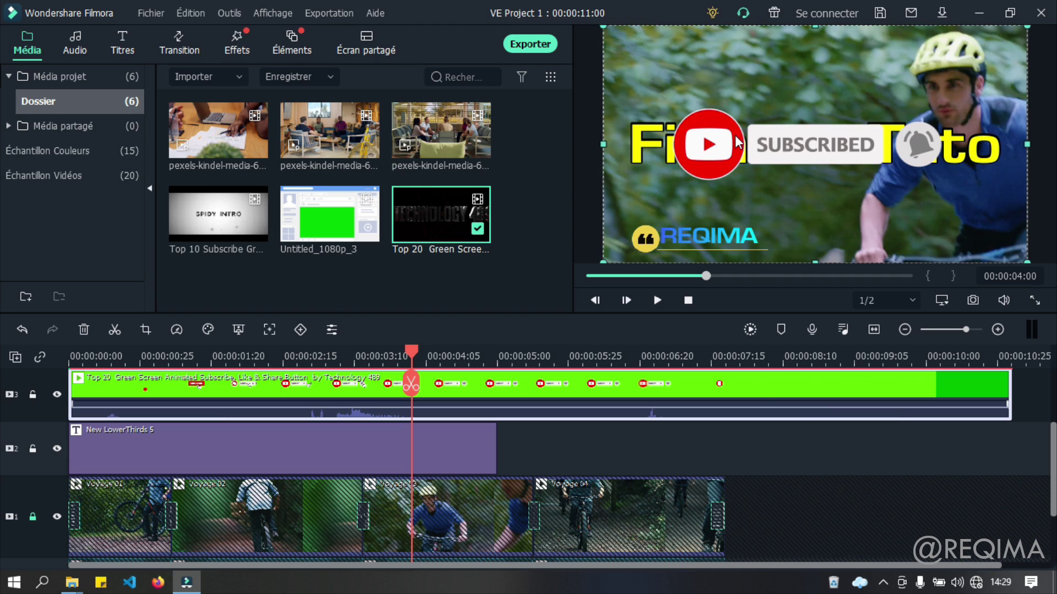
left_click(738, 453)
left_click(716, 136)
mouse_move(716, 137)
left_mouse_down()
mouse_move(719, 176)
mouse_move(742, 163)
mouse_move(715, 116)
left_mouse_up()
left_click_drag(605, 26, 898, 208)
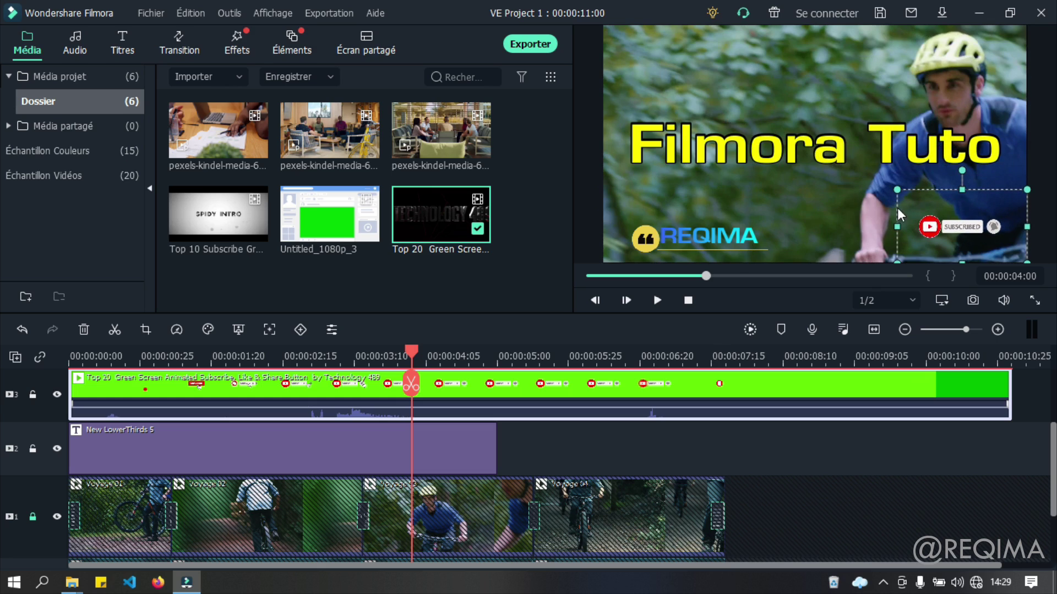
key("ctrl+z")
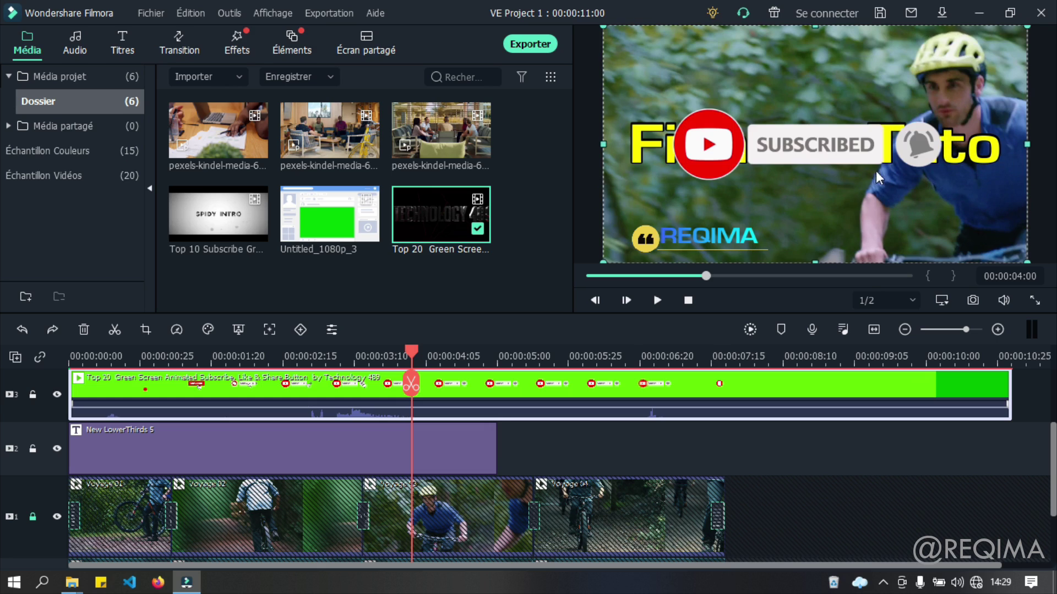
Scale the Top 20 clip down to about half size with Transform and place it at the lower right of the video frame
double_click(518, 384)
scroll(44, 77, "up", 3)
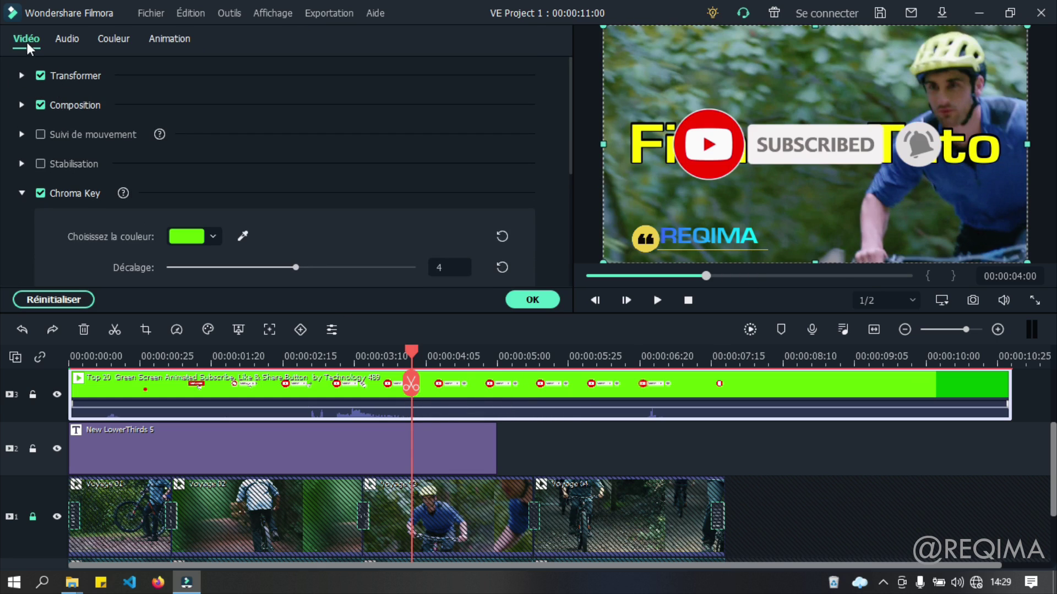
left_click(22, 75)
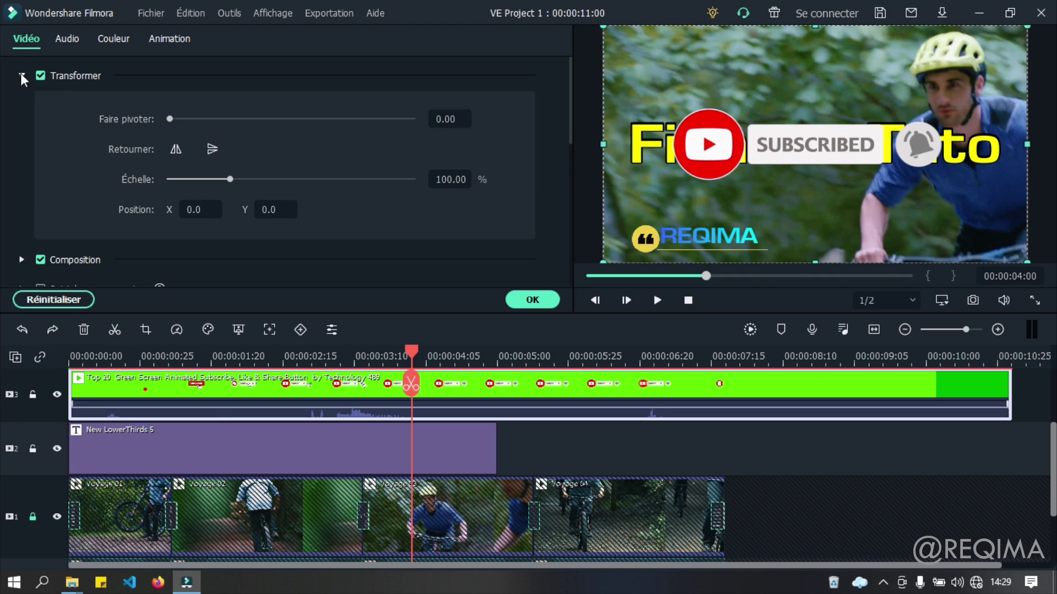
left_click_drag(232, 178, 202, 178)
left_click_drag(797, 145, 905, 224)
left_click(532, 300)
Play the project from the start to 00:00:02:23 to check the repositioned subscribe animation
left_click_drag(412, 351, 70, 352)
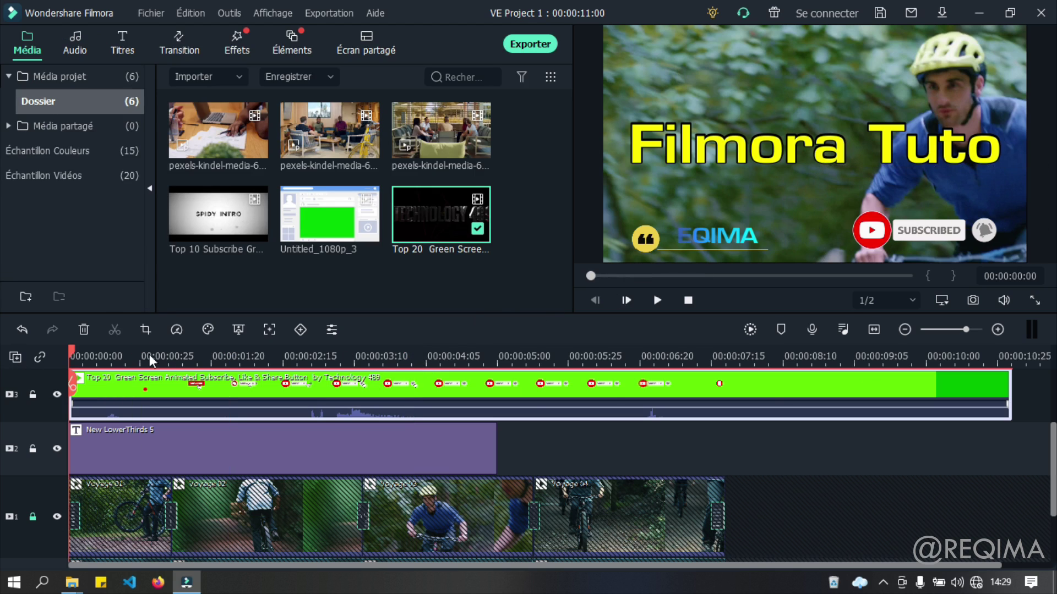
left_click(657, 301)
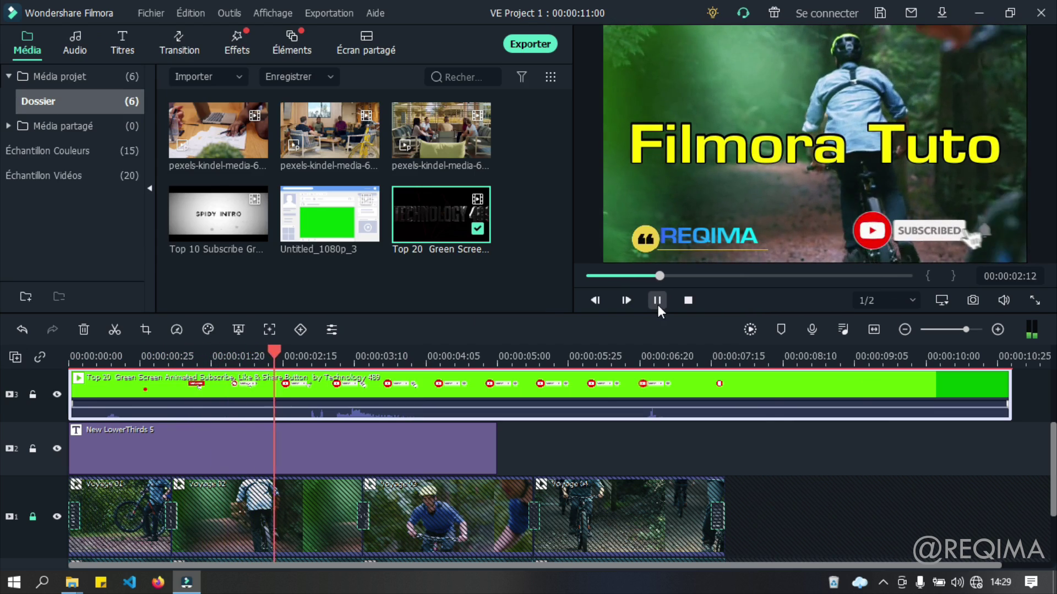
left_click(657, 300)
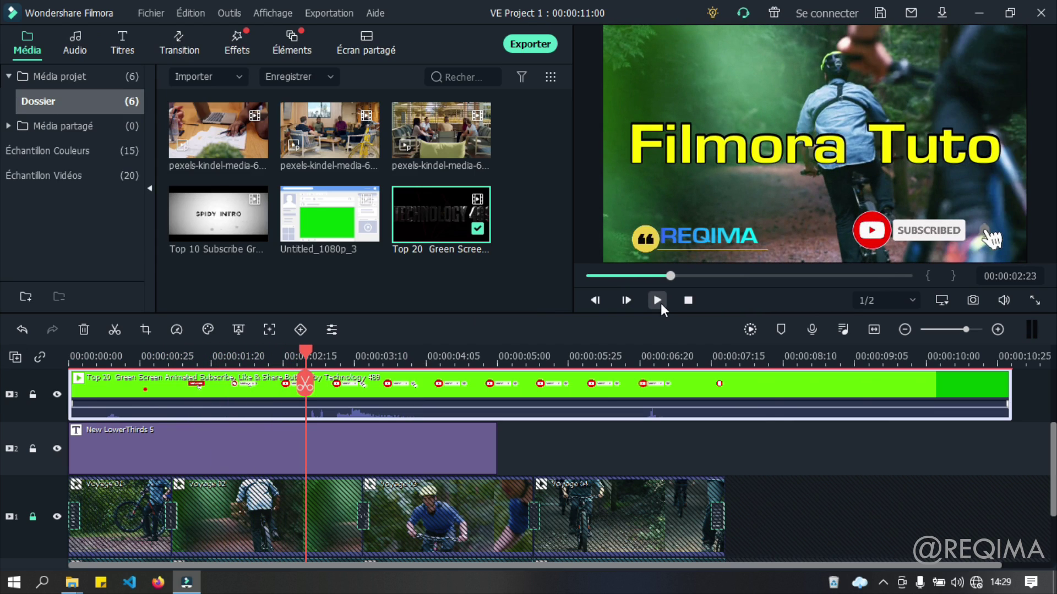
Shift the New LowerThirds 5 title to start at about 00:00:00:13 and the Top 20 clip at about 00:00:00:26, and save the project
scroll(574, 399, "down", 1)
scroll(628, 373, "down", 1)
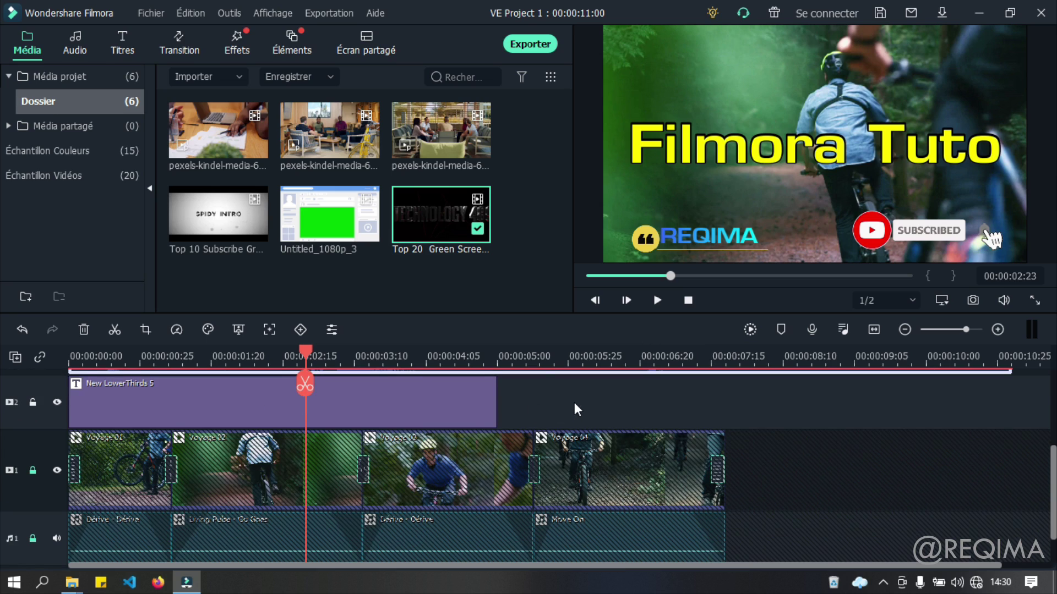
scroll(574, 405, "up", 1)
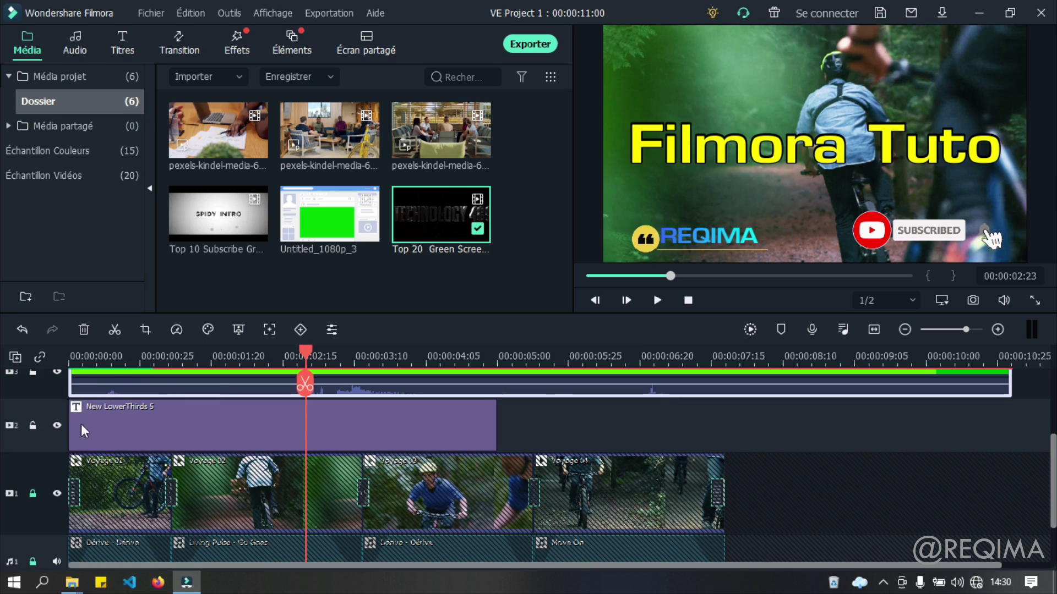
left_click_drag(95, 423, 121, 421)
scroll(105, 428, "up", 2)
left_click(176, 411)
left_click_drag(194, 411, 203, 412)
left_click(688, 300)
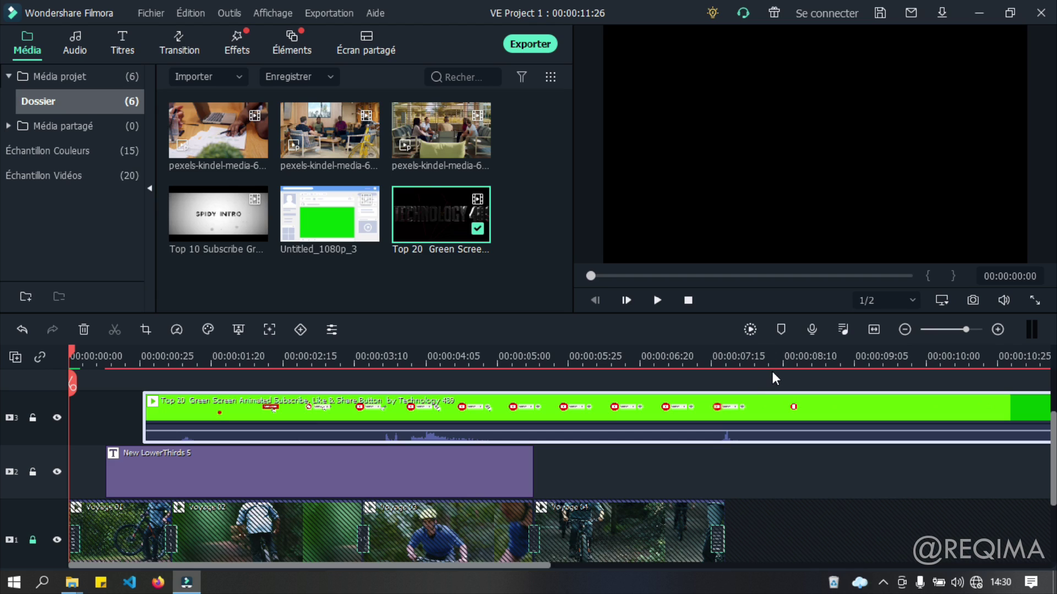
key("ctrl+s")
Play the project from the start to 00:00:07:20, where the footage ends, to check the shifted overlays
left_click(657, 301)
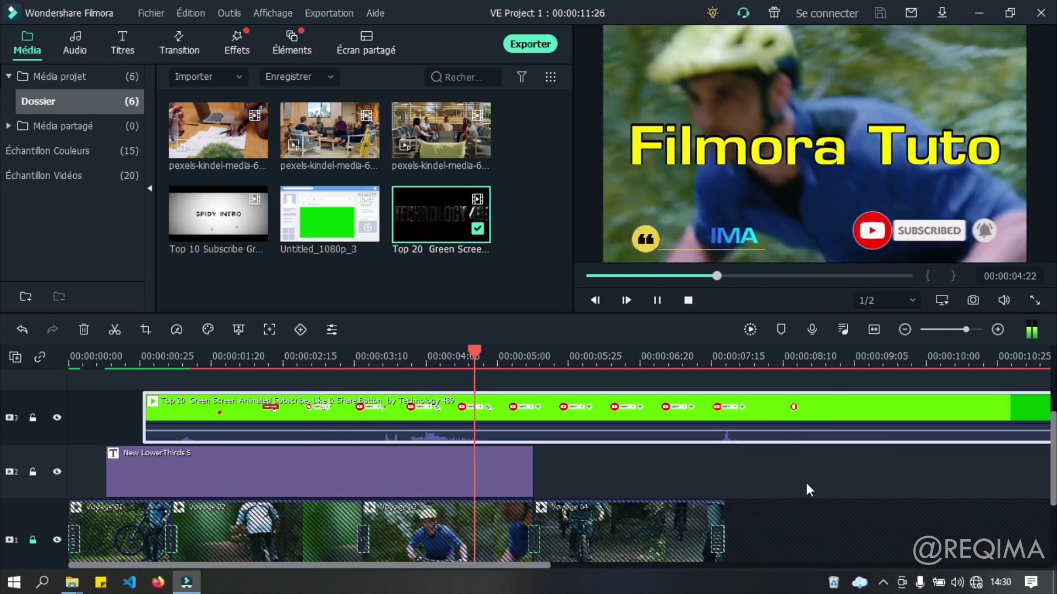
left_click_drag(843, 484, 678, 428)
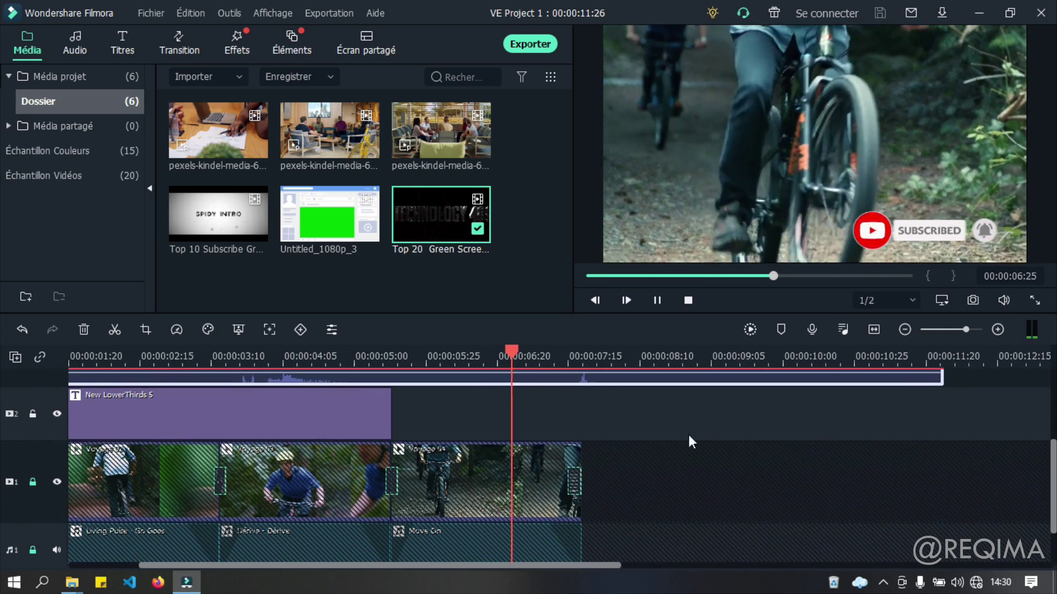
scroll(781, 461, "up", 1)
key("space")
scroll(760, 490, "up", 2)
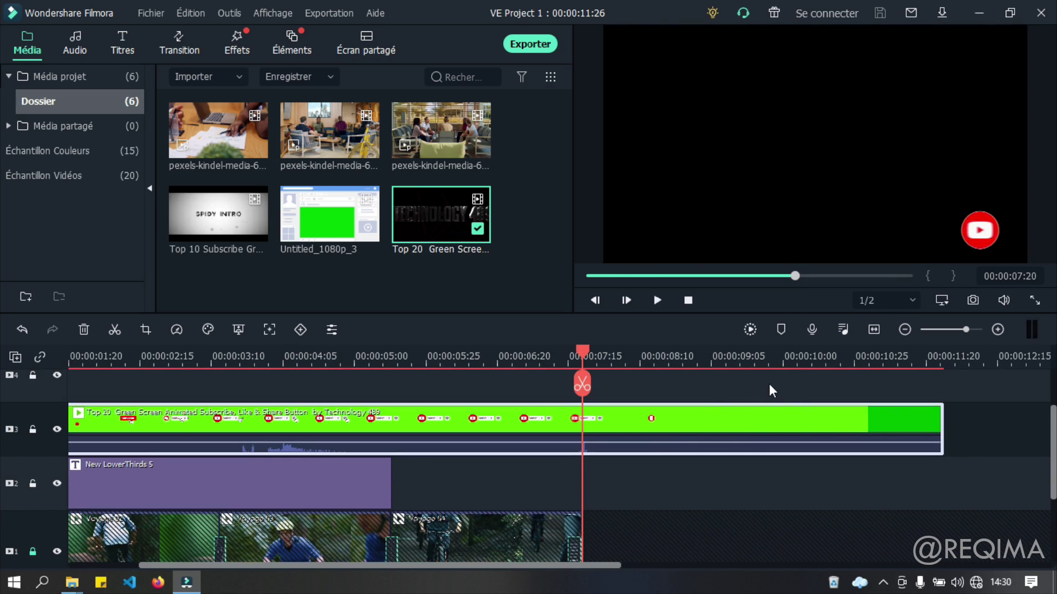
Split the Top 20 clip at 00:00:07:20, delete the part past the end of the footage, and fit the timeline to the project
scroll(743, 383, "down", 5)
scroll(687, 429, "up", 6)
left_click(581, 385)
key("Delete")
key("shift+z")
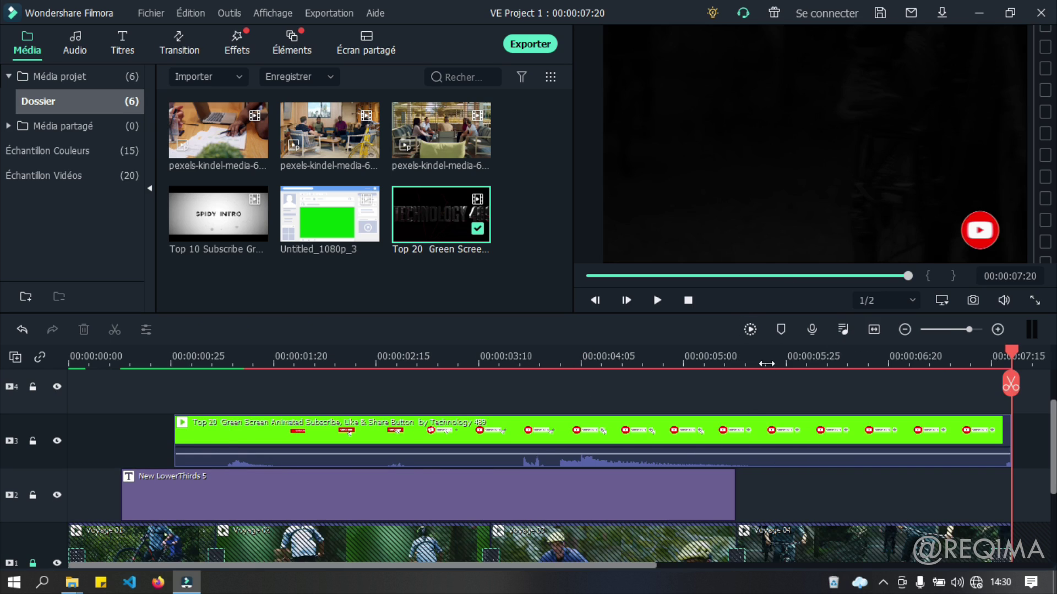
scroll(605, 424, "down", 4)
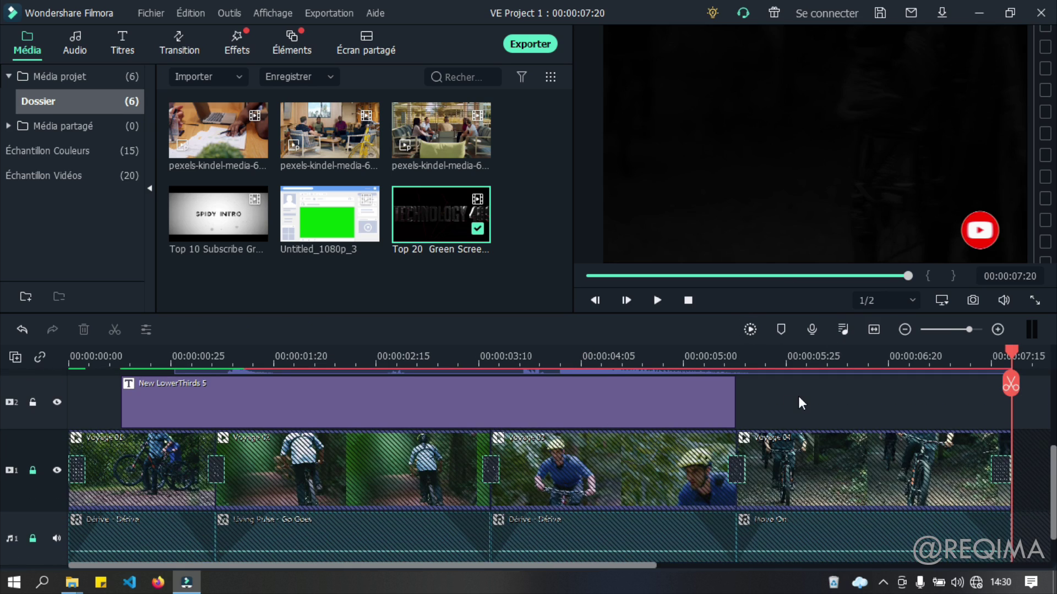
scroll(799, 397, "up", 1)
scroll(955, 378, "up", 2)
scroll(853, 371, "down", 2)
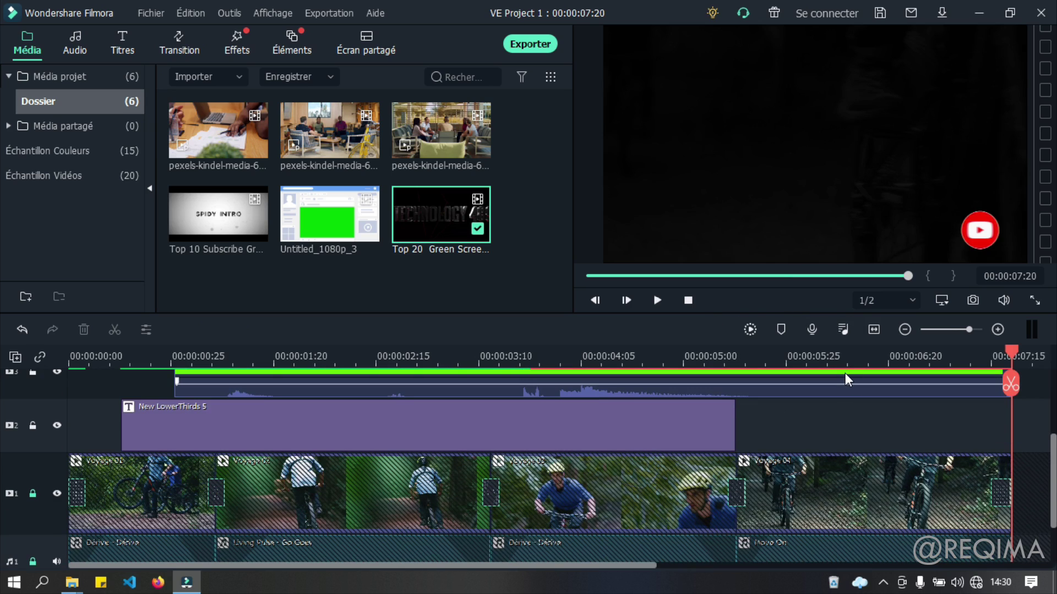
scroll(634, 411, "up", 2)
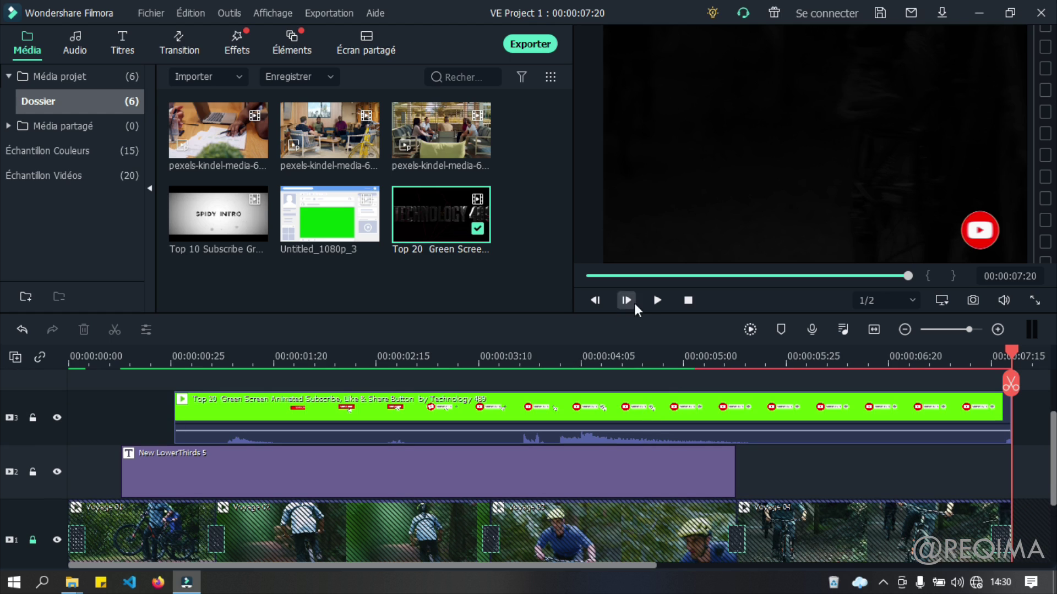
Replay the project's opening, select the Untitled_1080p_3 video in the project media, and examine the free space after the last timeline clip
left_click(657, 300)
left_click(323, 223)
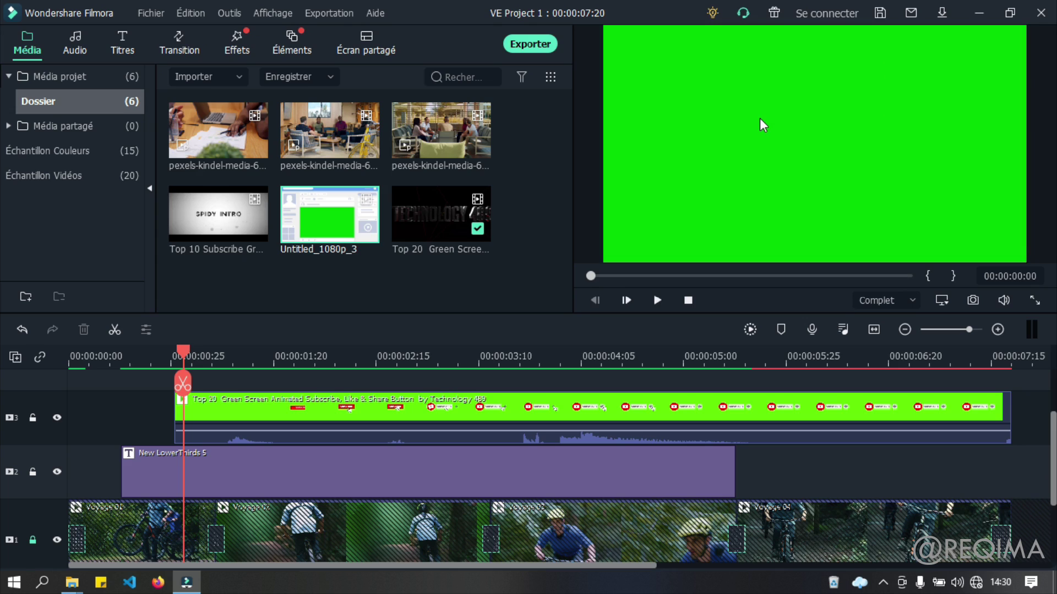
mouse_move(329, 218)
left_mouse_down()
mouse_move(523, 402)
mouse_move(363, 229)
mouse_move(313, 224)
left_mouse_up()
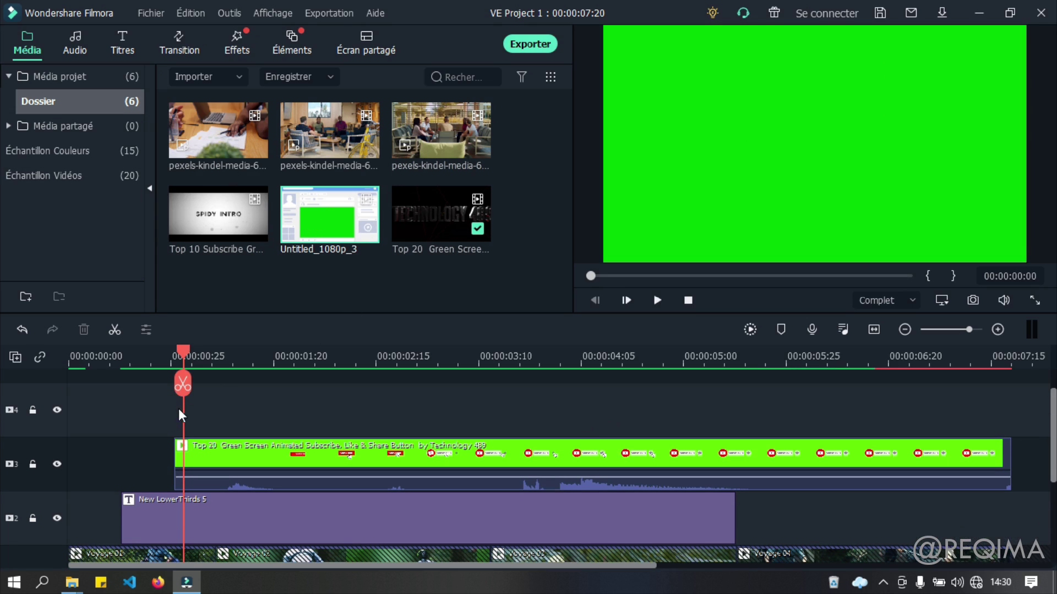
key("Home")
scroll(490, 471, "down", 2)
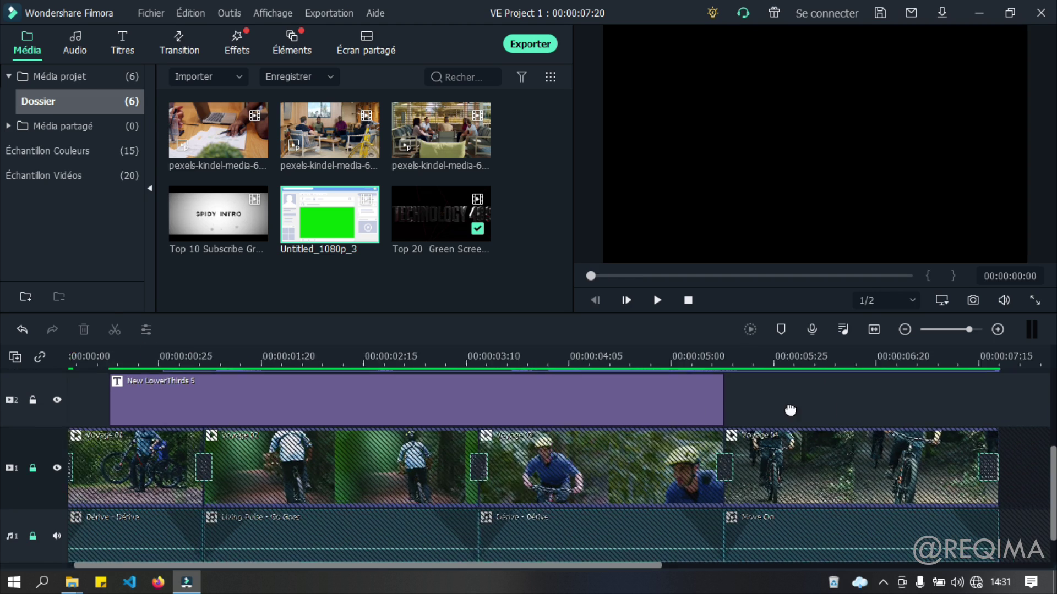
scroll(757, 446, "right", 5)
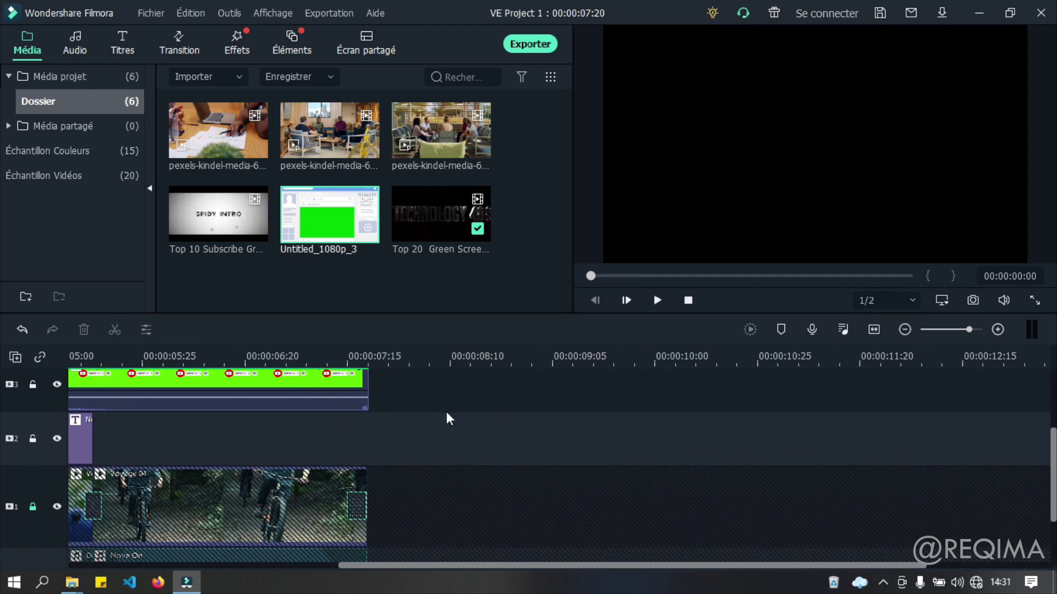
scroll(448, 427, "left", 5)
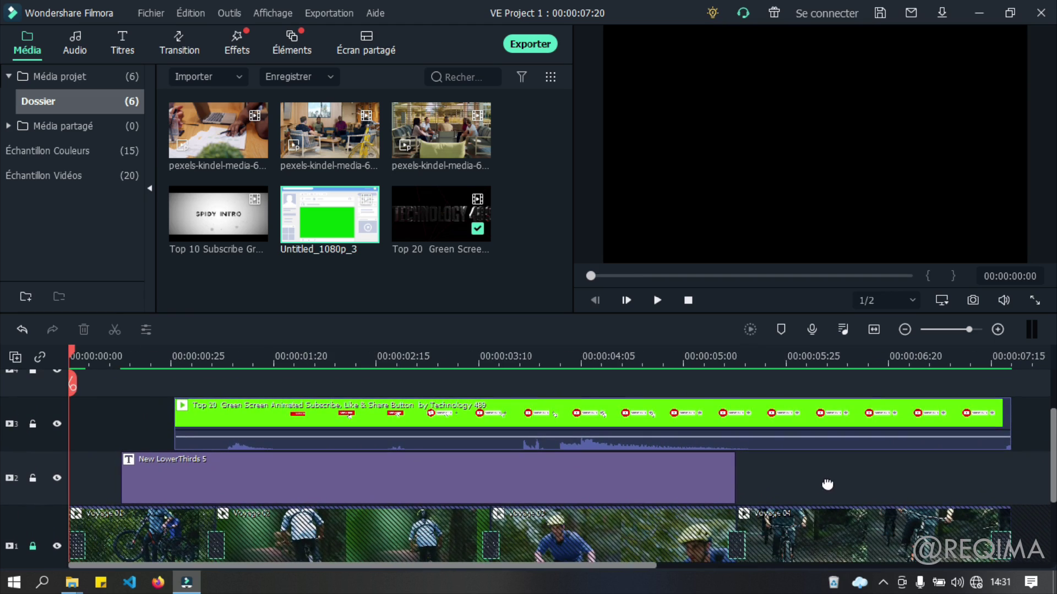
Lock tracks 2 and 3 and unlock video track 1
left_click(31, 478)
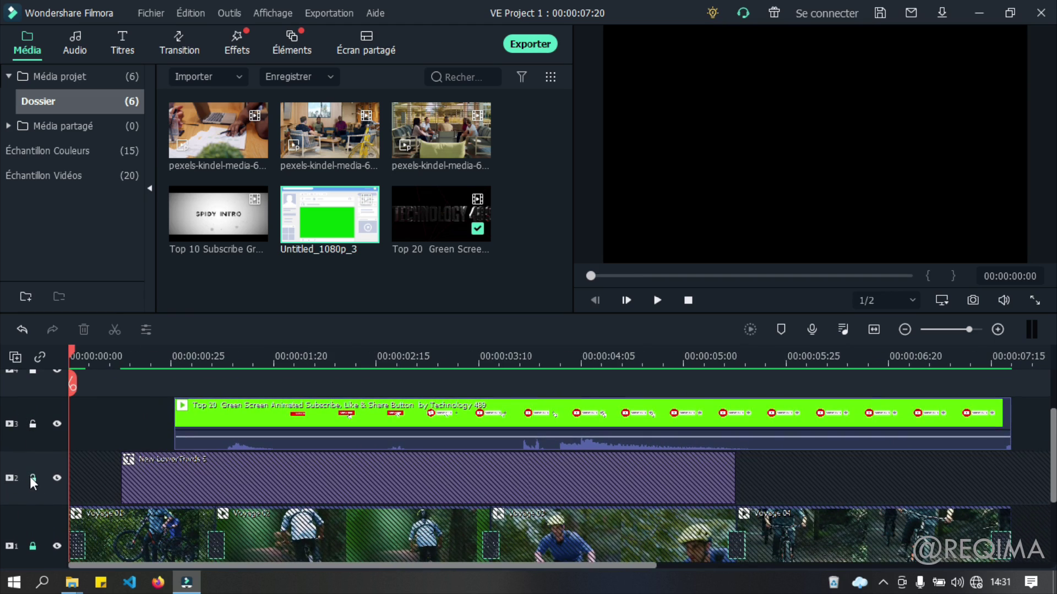
left_click(27, 425)
scroll(591, 473, "down", 2)
scroll(591, 474, "right", 3)
scroll(347, 353, "right", 5)
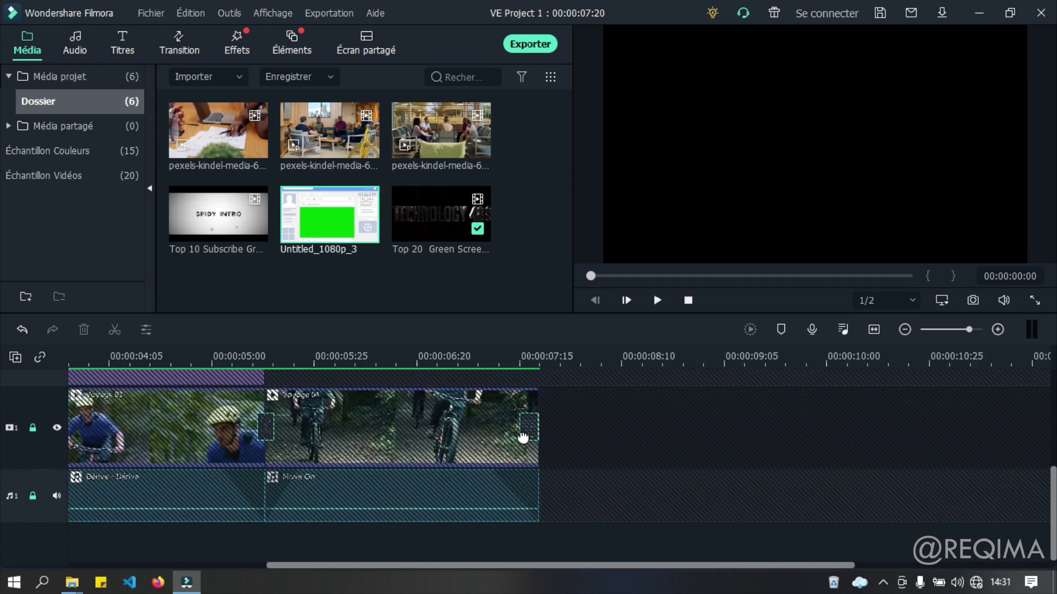
left_click(31, 438)
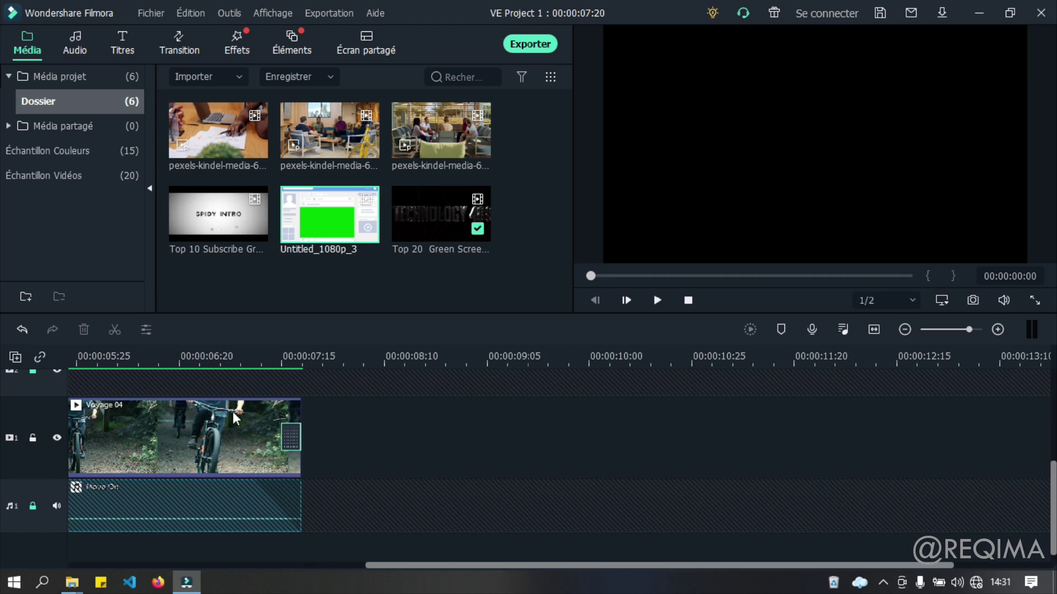
scroll(427, 465, "up", 1)
scroll(427, 465, "right", 2)
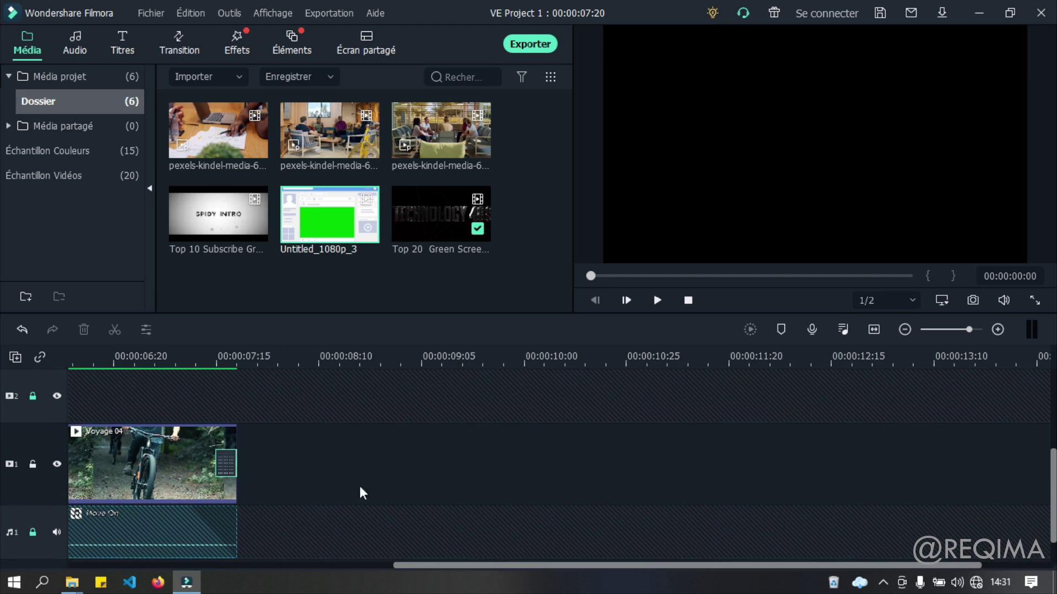
Add the Untitled_1080p_3 video directly after Voyage 04 on track 1 and play it through to 00:00:13:25
left_click_drag(308, 205, 243, 480)
left_click(221, 355)
key("space")
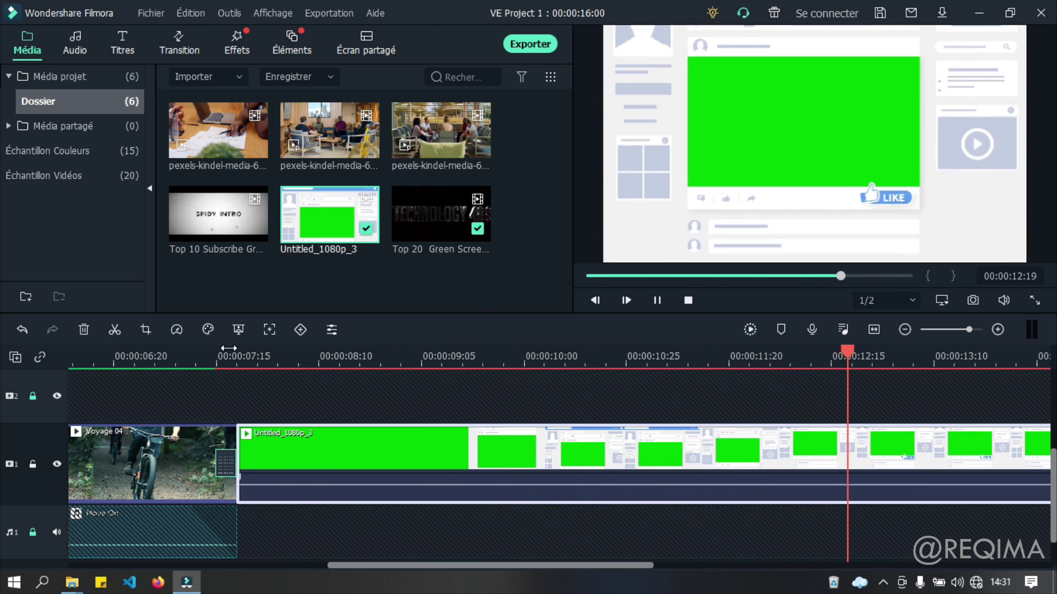
key("space")
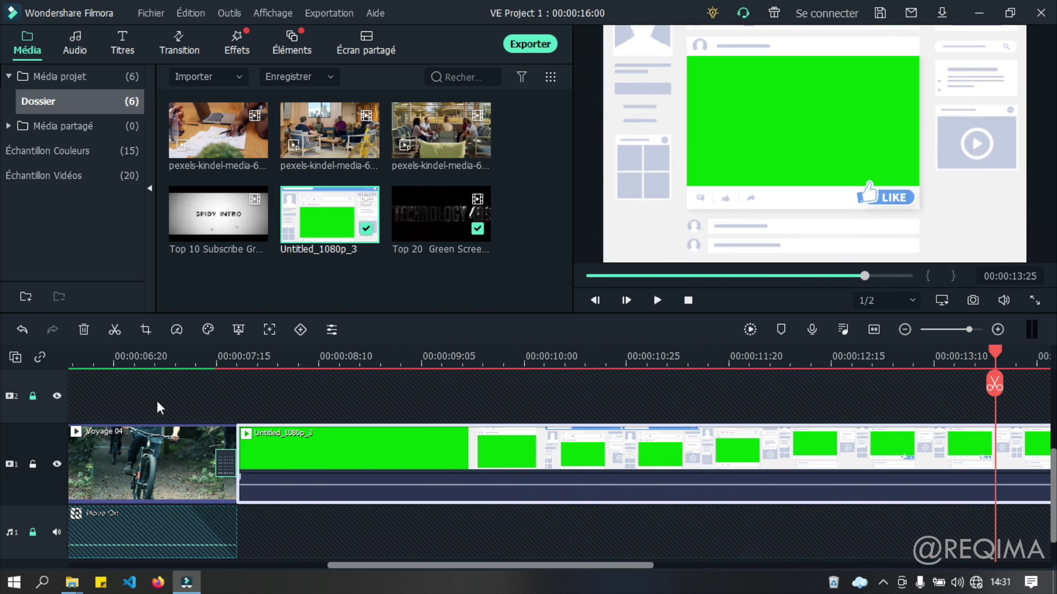
Return the playhead to 00:00:07:16 and import production ID-4113033.mp4 from the Vidéo folder into the project media
left_click_drag(235, 357, 223, 439)
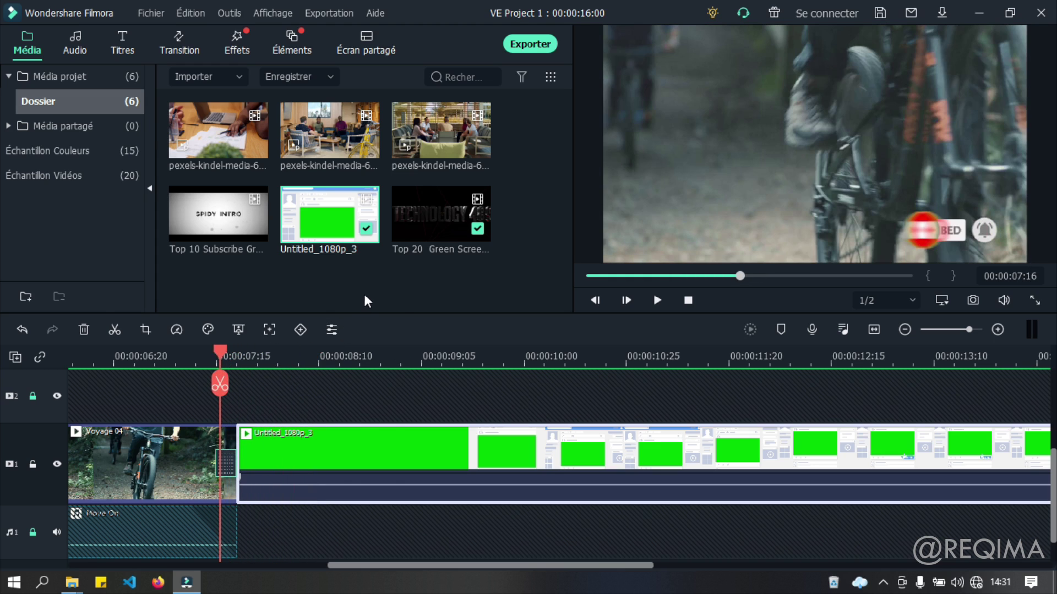
double_click(400, 297)
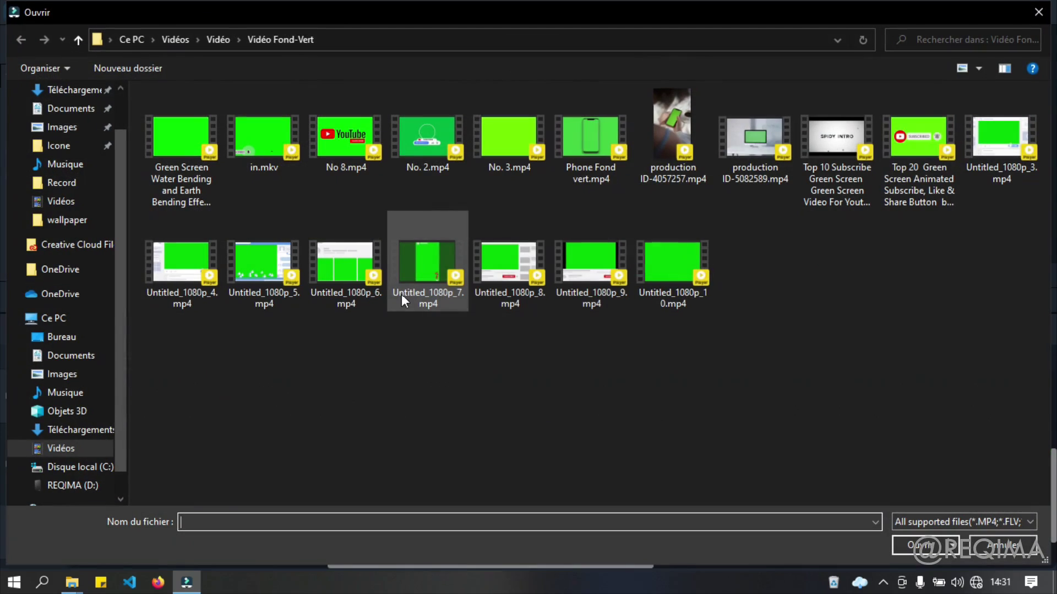
left_click(218, 37)
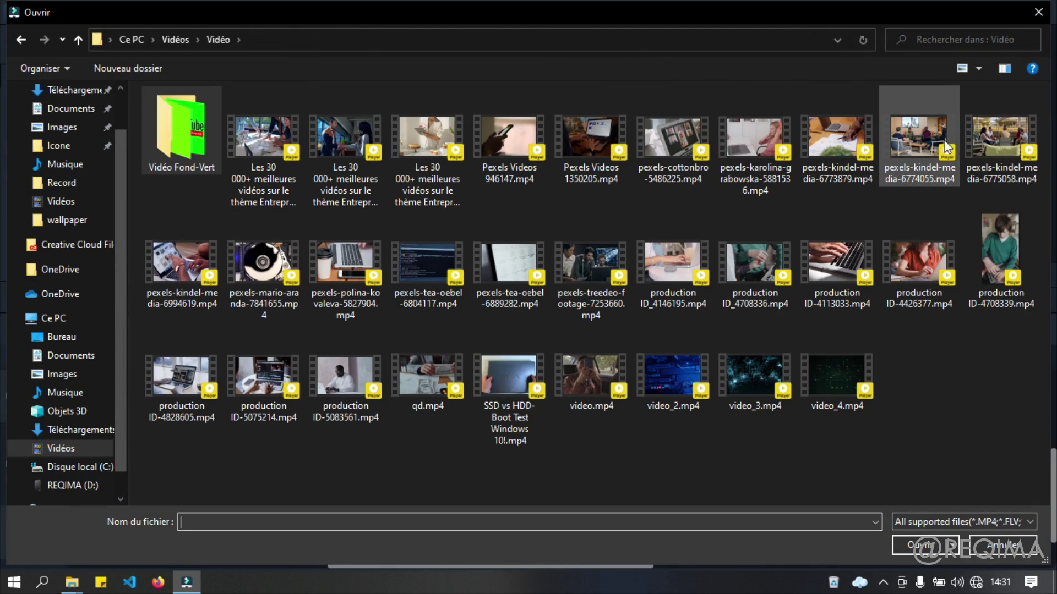
left_click(830, 258)
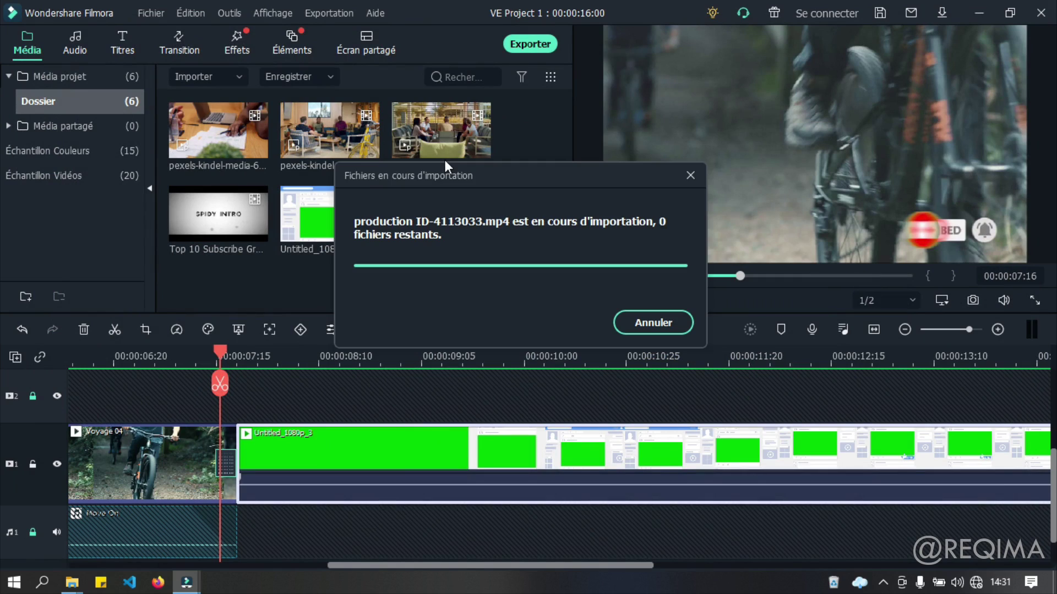
Unlock track 2 and place the production ID-4113033 video on it, aligned with the start of Untitled_1080p_3
left_click_drag(212, 253, 296, 422)
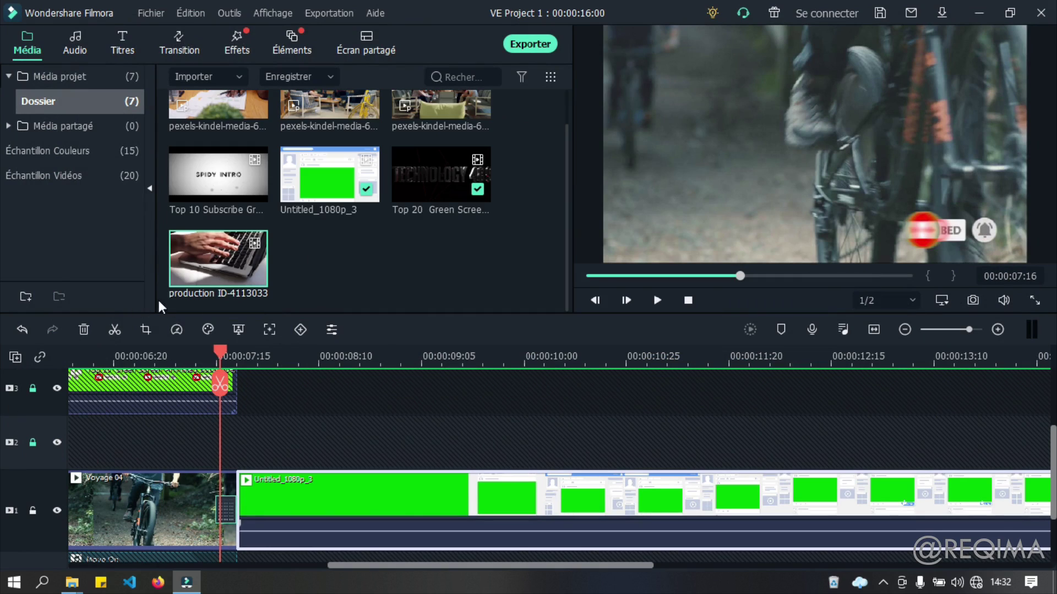
left_click(33, 443)
scroll(478, 427, "down", 2)
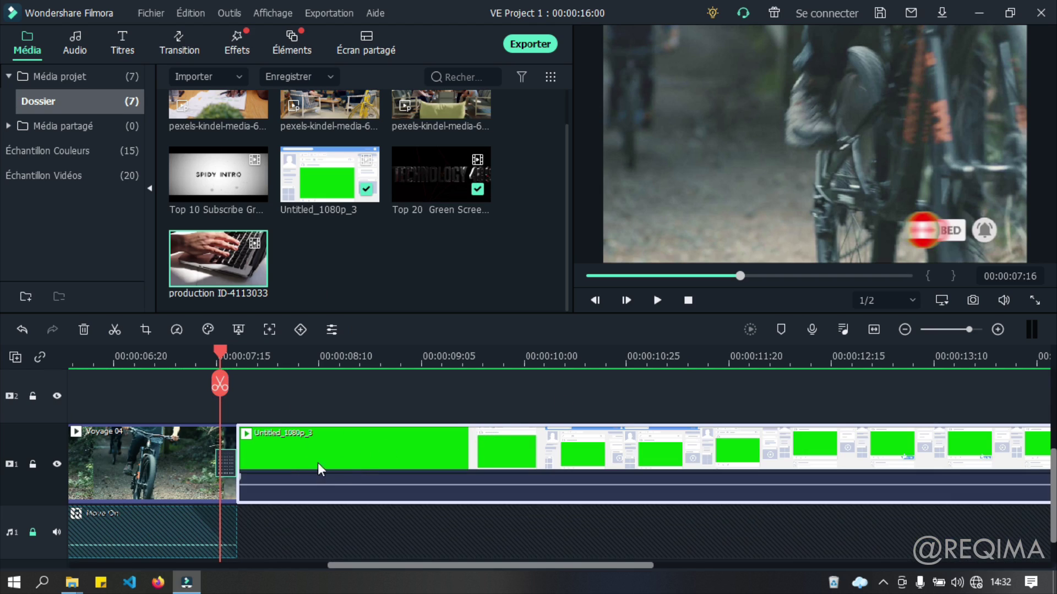
left_click_drag(260, 342, 258, 401)
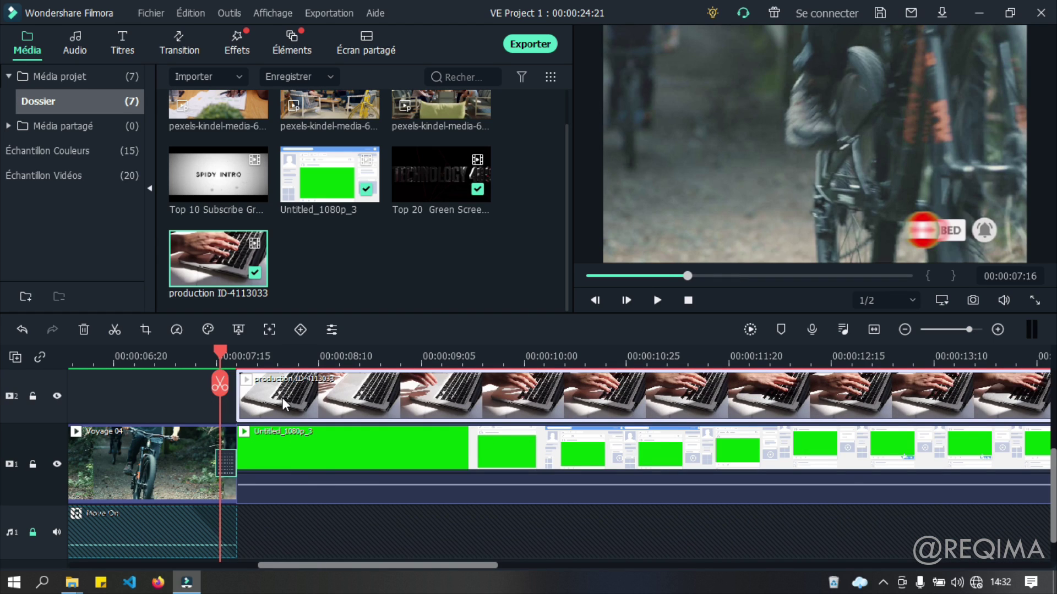
Advance the playhead frame by frame to 00:00:08:11 to examine how the laptop video stacks over the green screen clip
key("Right")
key("Right")
key("Right")
key("Right")
key("Right")
key("Right")
key("Right")
key("Right")
key("Right")
key("Right")
key("Right")
key("Right")
key("Right")
key("Right")
key("Right")
key("Right")
key("Right")
key("Right")
key("Right")
key("Right")
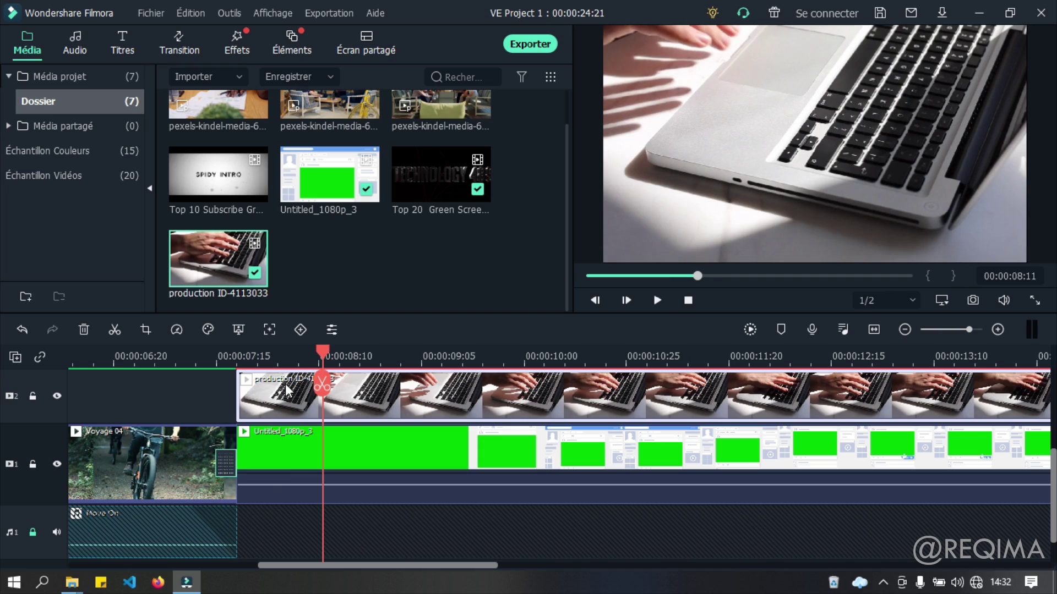
Move Untitled_1080p_3 to track 2 and put production ID-4113033 beneath it on track 1, directly after Voyage 04
scroll(408, 514, "up", 1)
left_click_drag(391, 458, 272, 434)
key("ctrl+z")
left_click_drag(404, 515, 412, 437)
left_click_drag(197, 269, 242, 498)
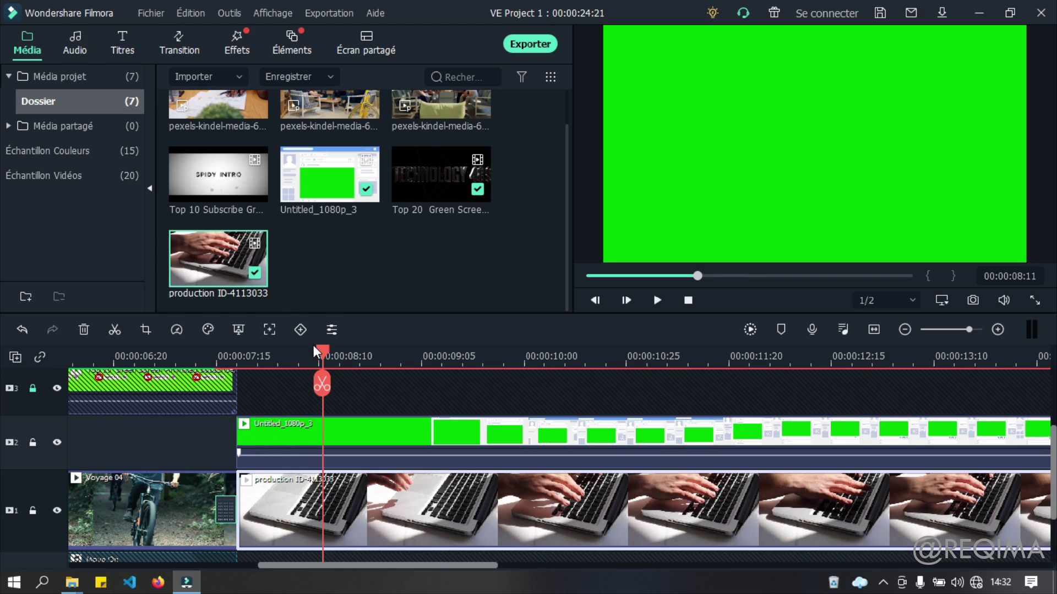
Enable Chroma Key on Untitled_1080p_3, sample its green as the key colour, and play the keyed section through
key("Up")
double_click(316, 432)
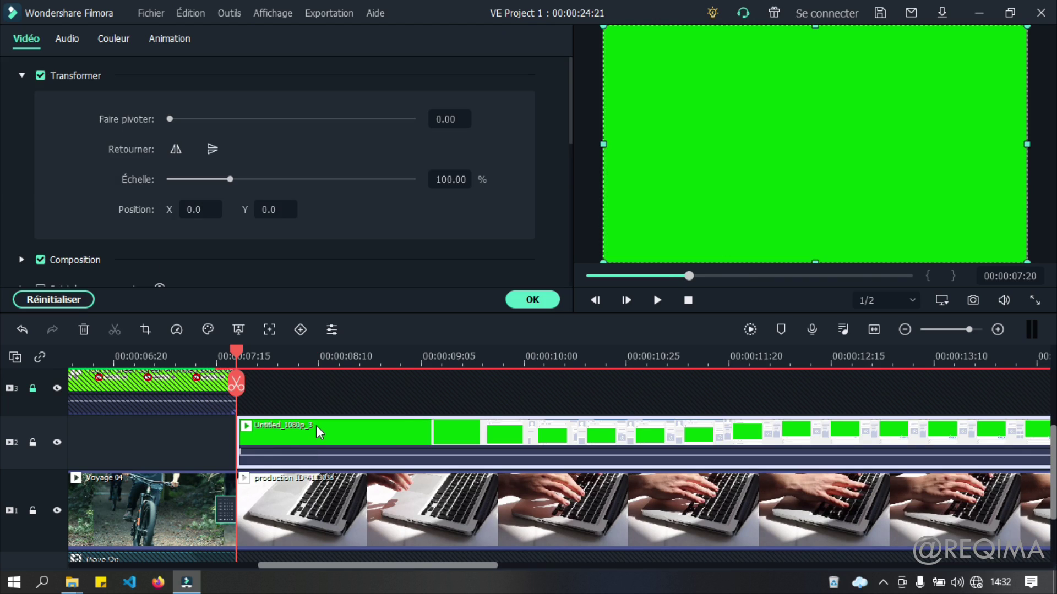
left_click(22, 73)
left_click(56, 192)
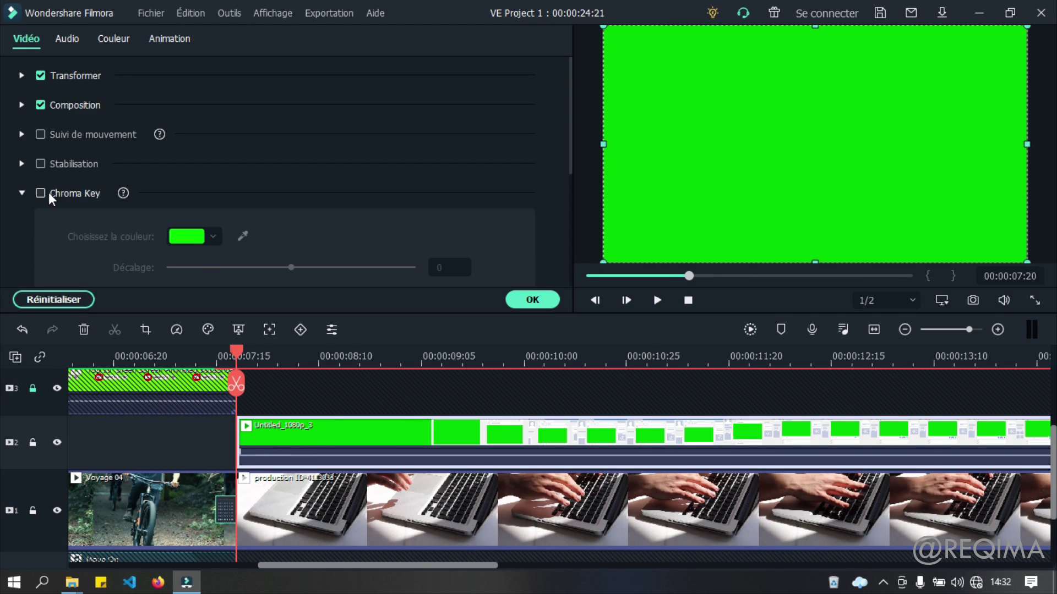
left_click(243, 237)
left_click(814, 105)
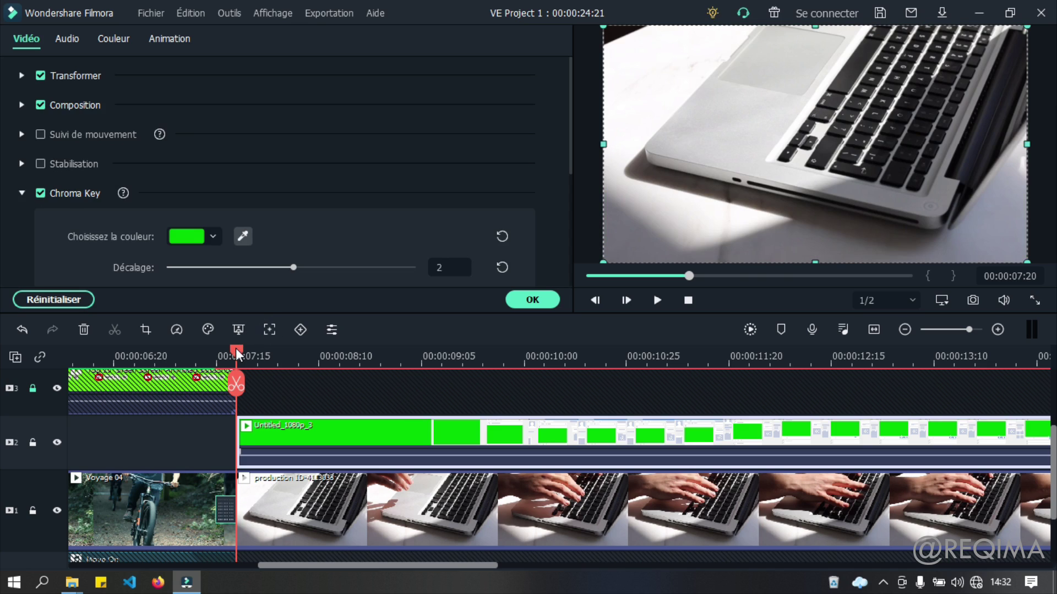
left_click(537, 301)
key("space")
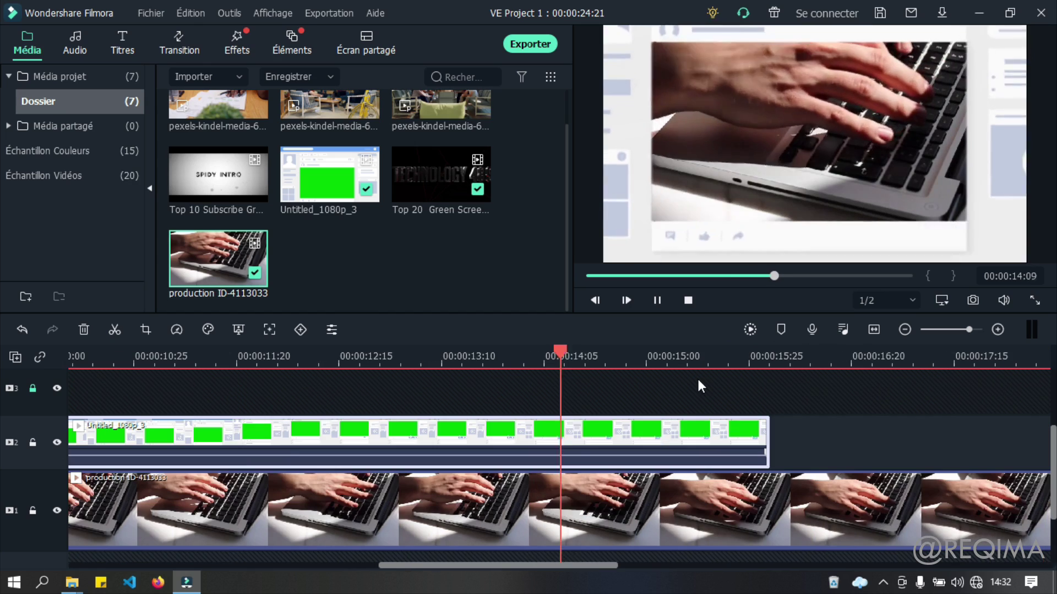
key("space")
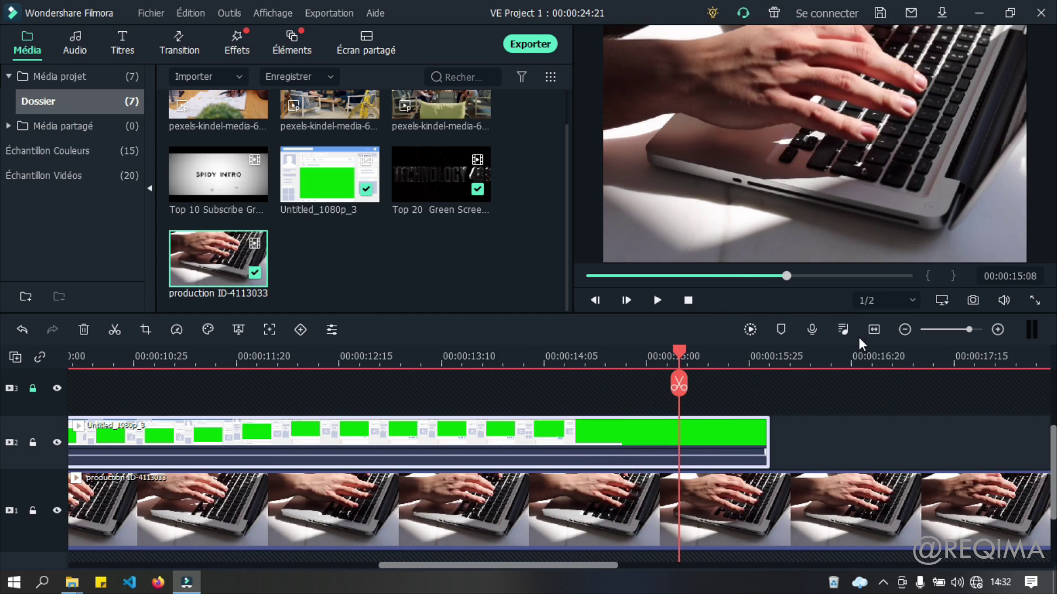
Fit the timeline, split production ID-4113033 at 00:00:16:00 where Untitled_1080p_3 ends, and delete the remainder
left_click(873, 329)
left_click_drag(654, 355, 679, 355)
left_click(695, 414)
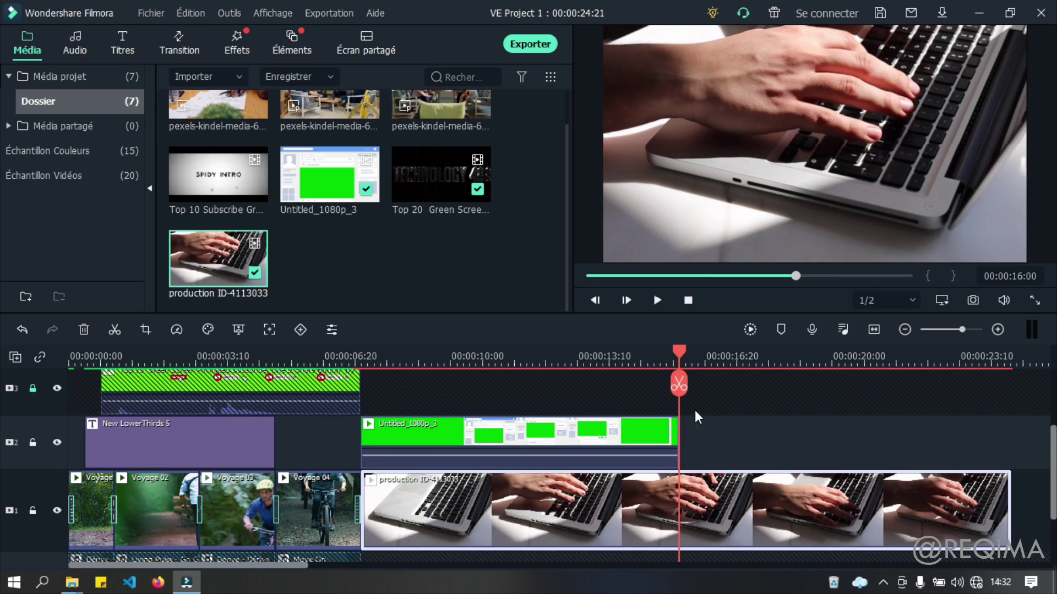
left_click(678, 384)
left_click(696, 474)
key("Delete")
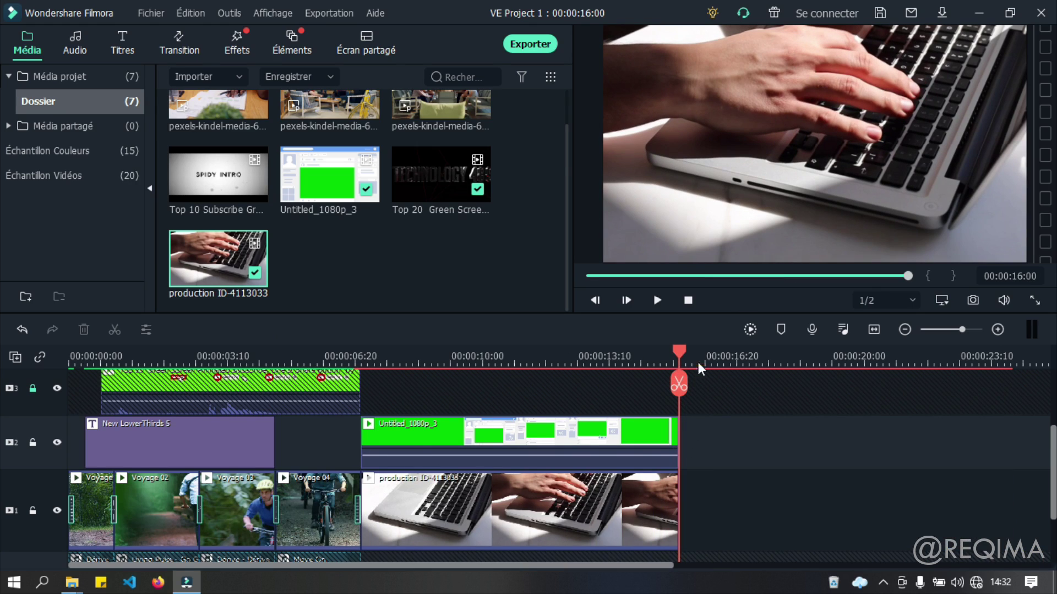
Replay the end of Voyage 04 and the keyed laptop section twice, and save the project
scroll(718, 410, "down", 1)
left_click_drag(678, 352, 332, 361)
key("space")
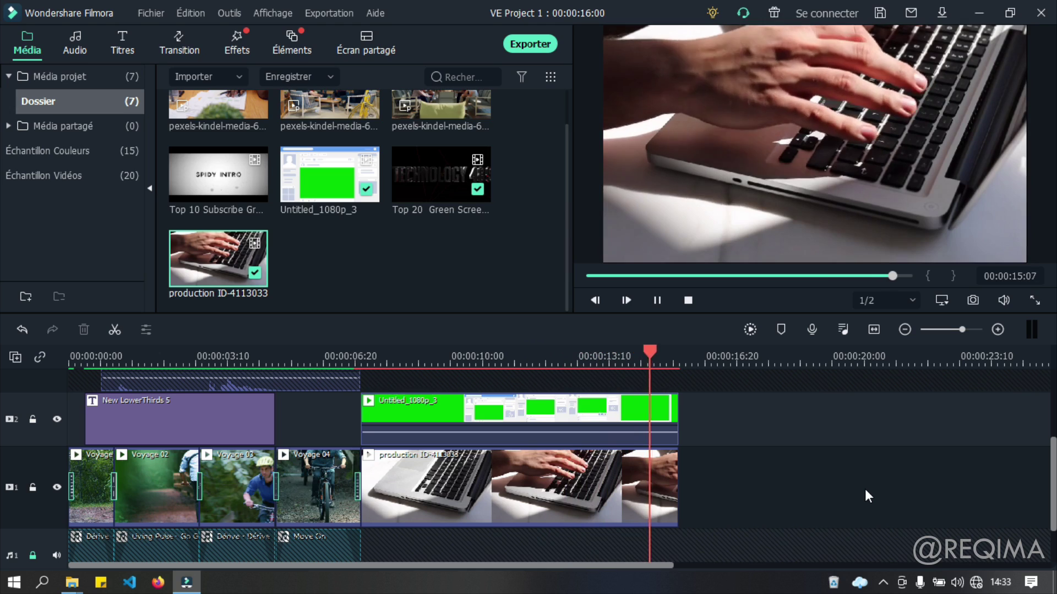
key("space")
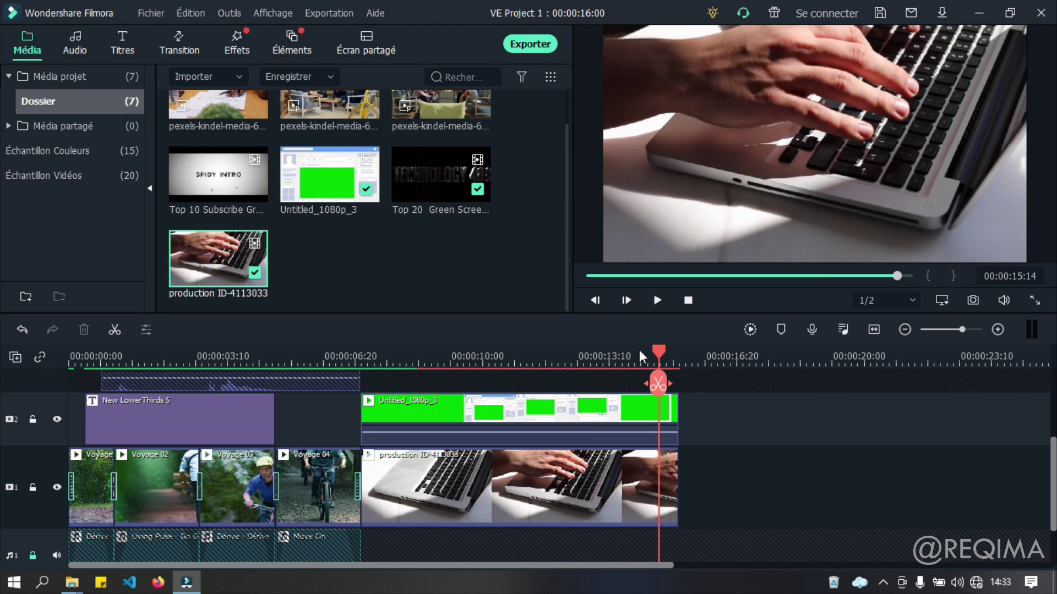
left_click_drag(660, 358, 350, 370)
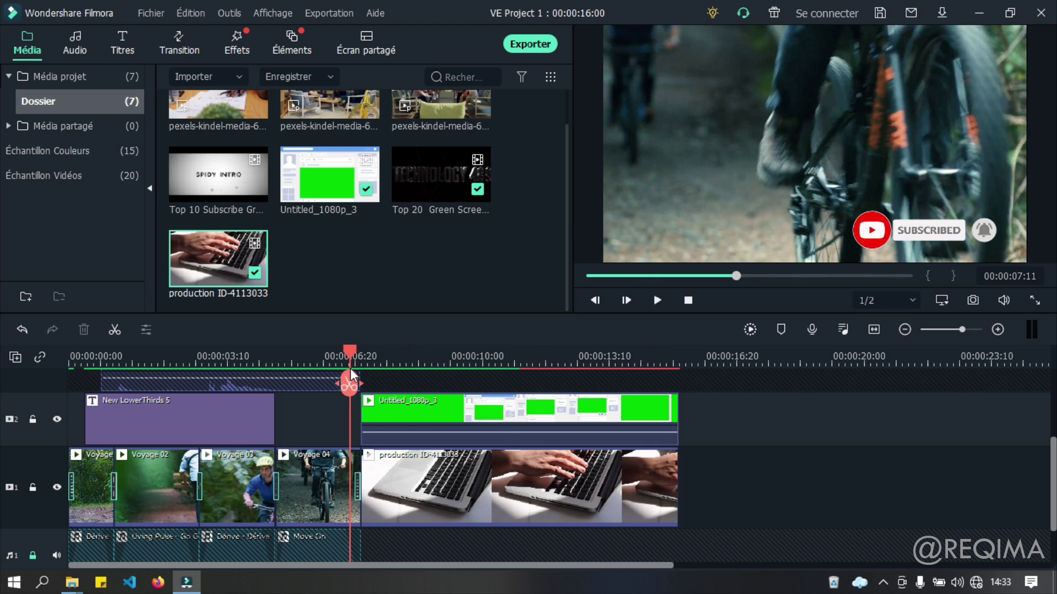
key("space")
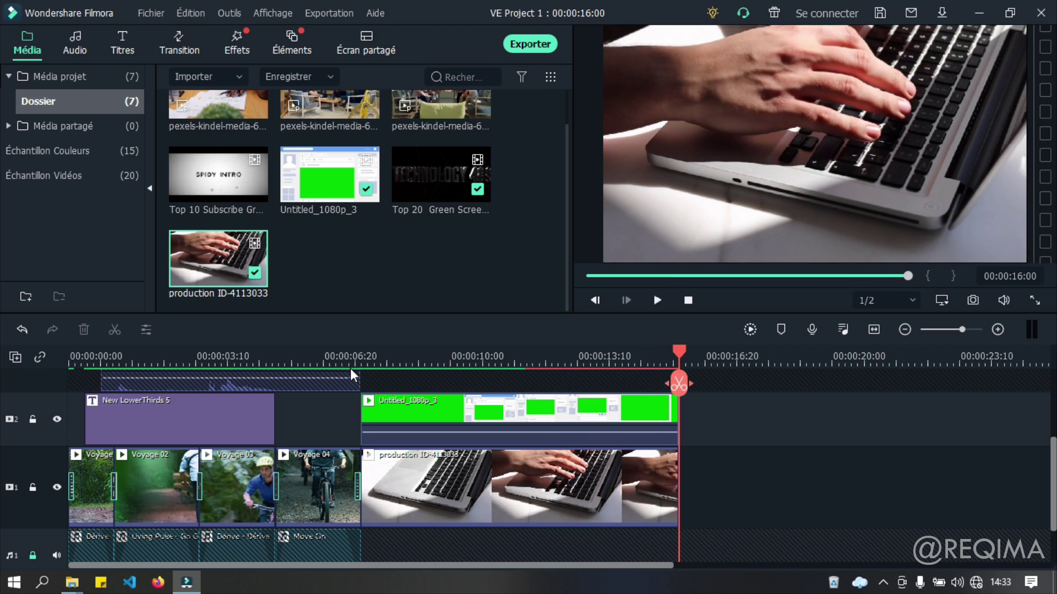
key("ctrl+s")
Import production ID-5082589.mp4 from the Vidéo Fond-Vert folder into the project media
double_click(433, 279)
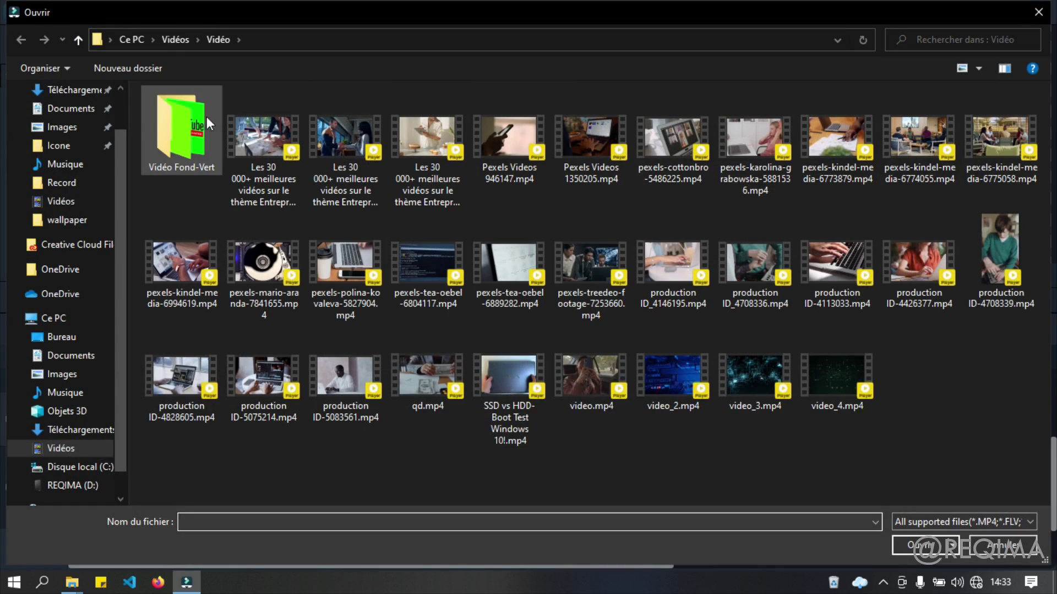
double_click(186, 122)
double_click(765, 139)
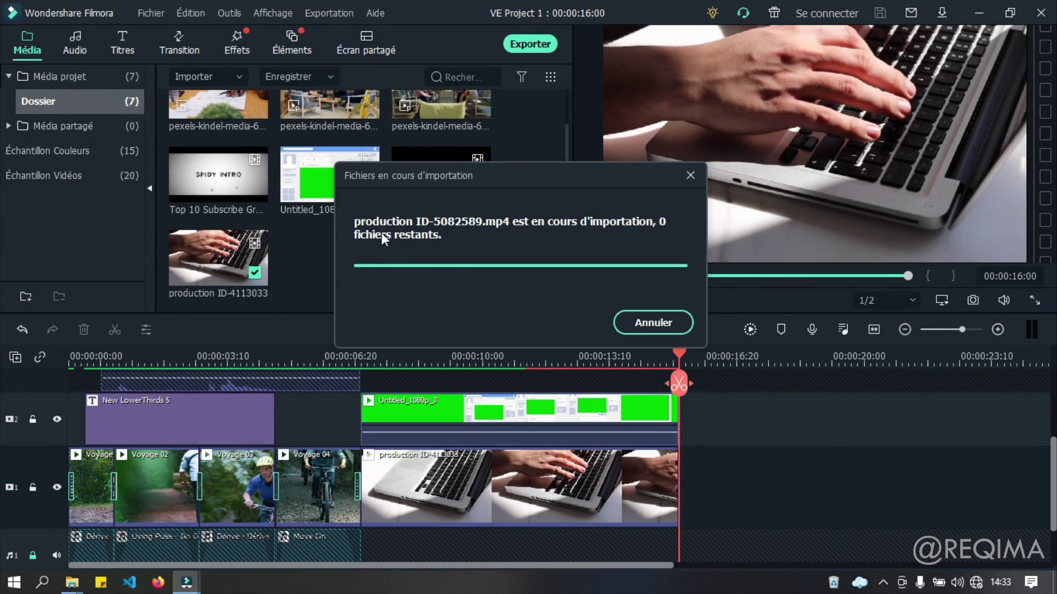
scroll(774, 432, "right", 5)
left_click_drag(520, 408, 718, 367)
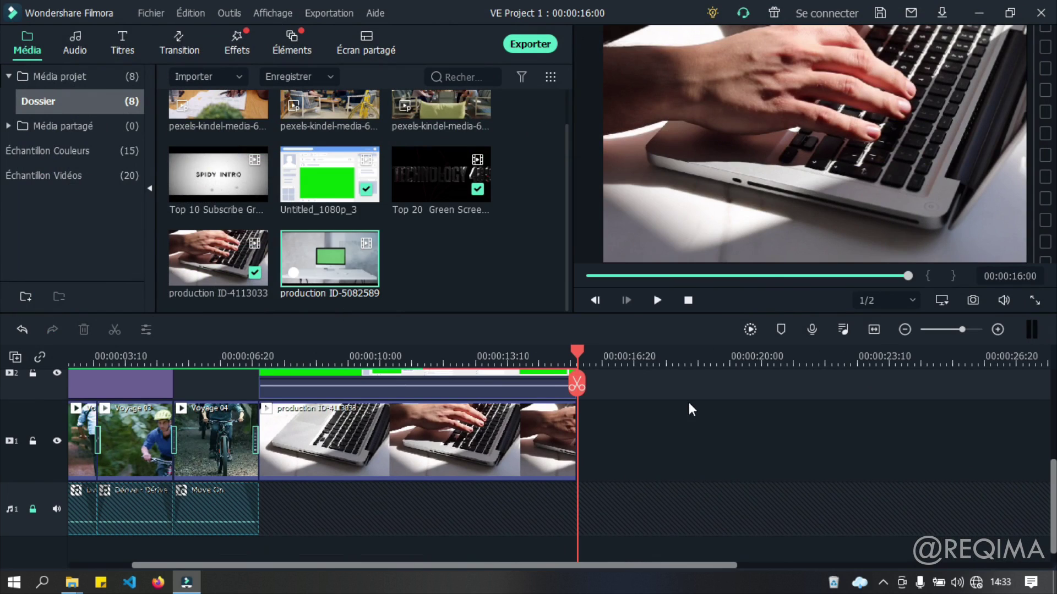
scroll(692, 407, "right", 2)
scroll(627, 458, "right", 3)
left_click_drag(330, 259, 446, 378)
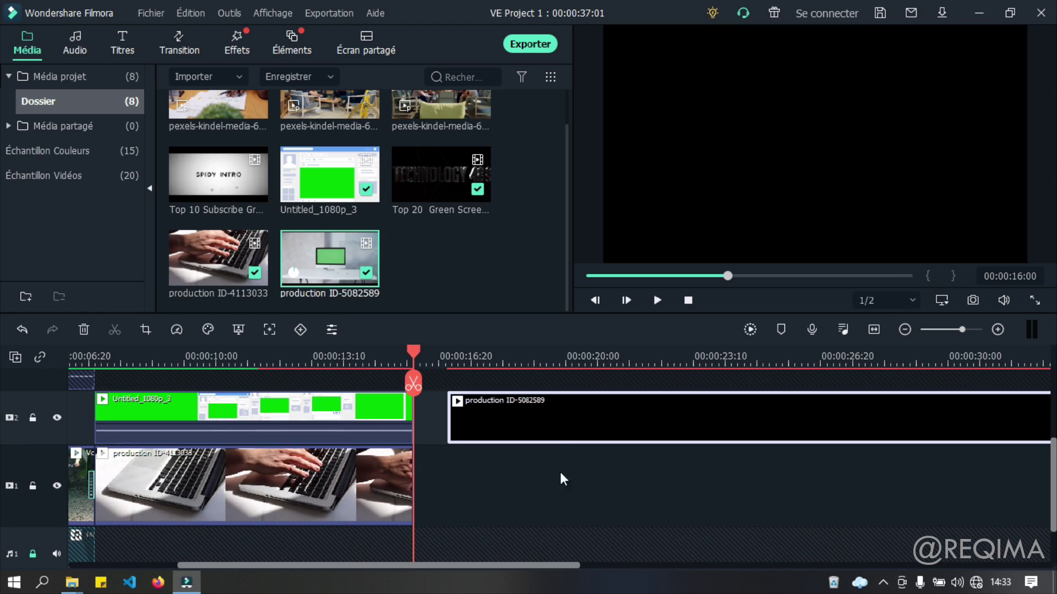
key("Delete")
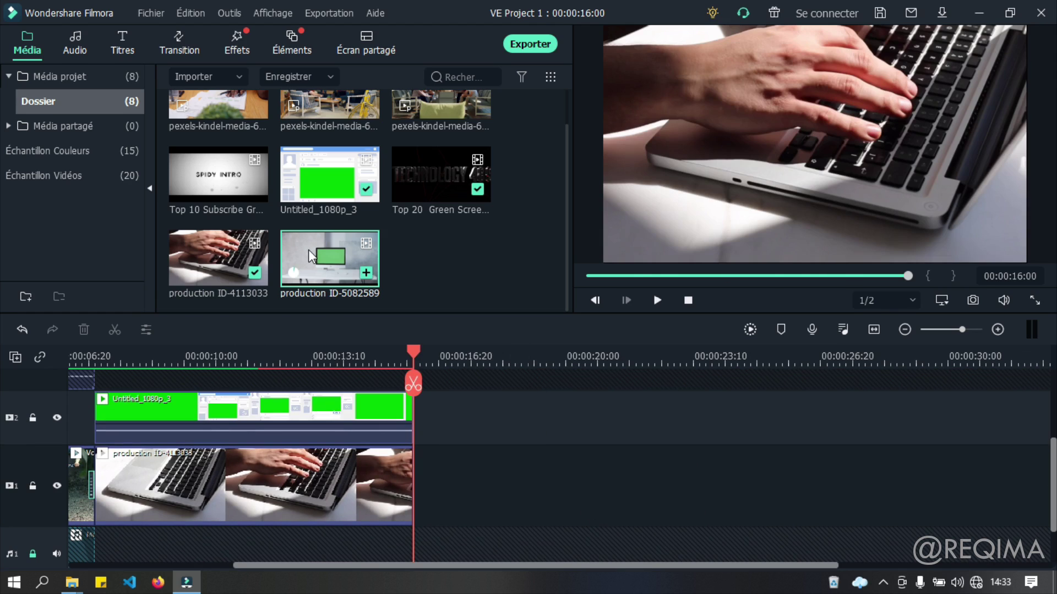
Preview the production ID-5082589 video and place it on track 2 directly after Untitled_1080p_3, at 00:00:16:00
left_click(308, 249)
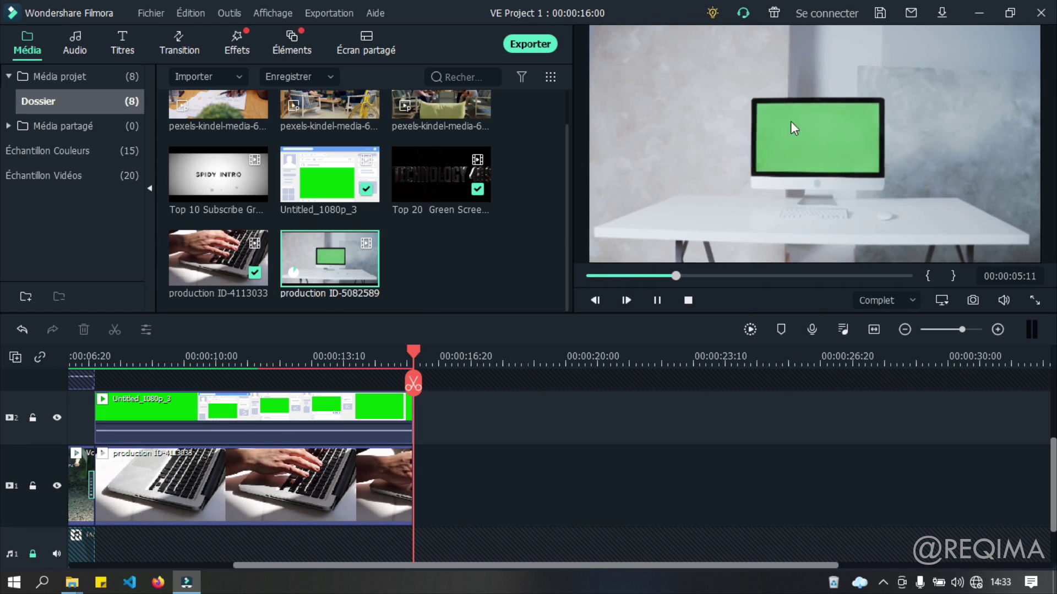
key("space")
left_click_drag(335, 257, 426, 421)
scroll(505, 274, "up", 1)
scroll(499, 274, "down", 1)
Import pexels-kindel-media-6994619.mp4 from the Vidéo folder and place it on track 1 beneath production ID-5082589
double_click(501, 261)
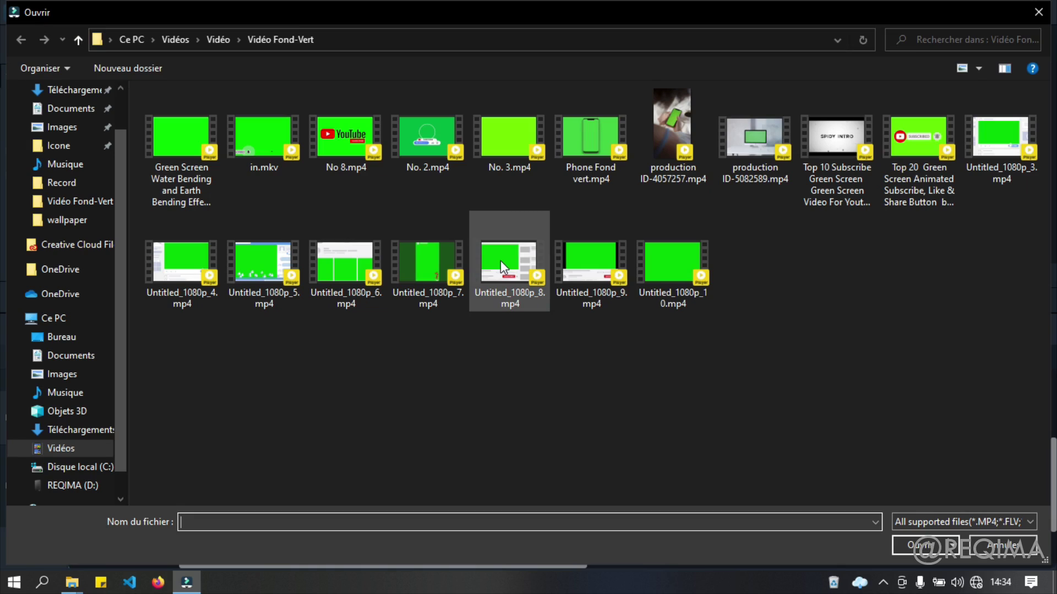
left_click(219, 39)
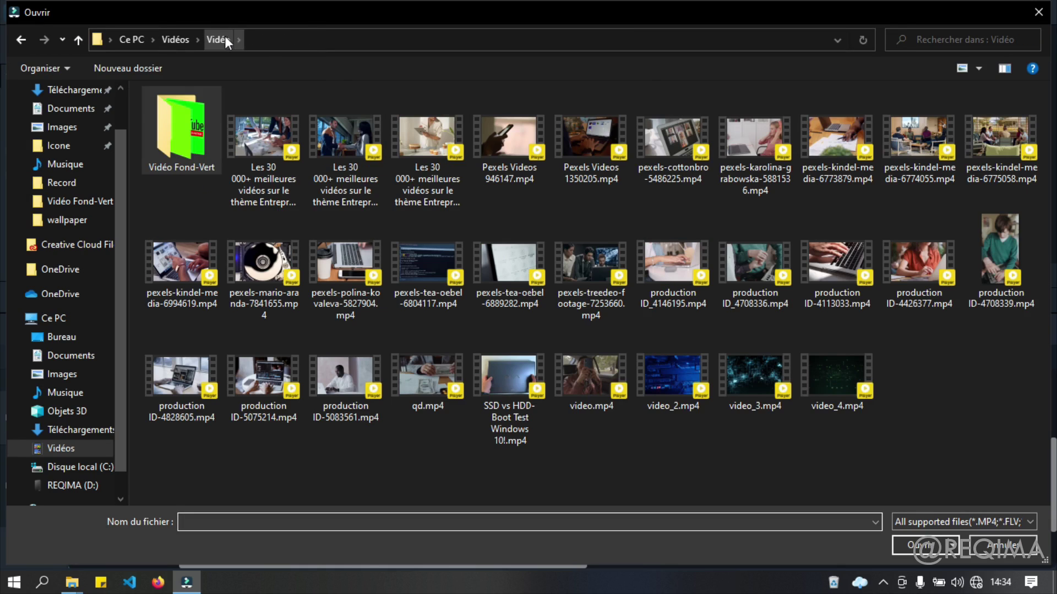
double_click(173, 237)
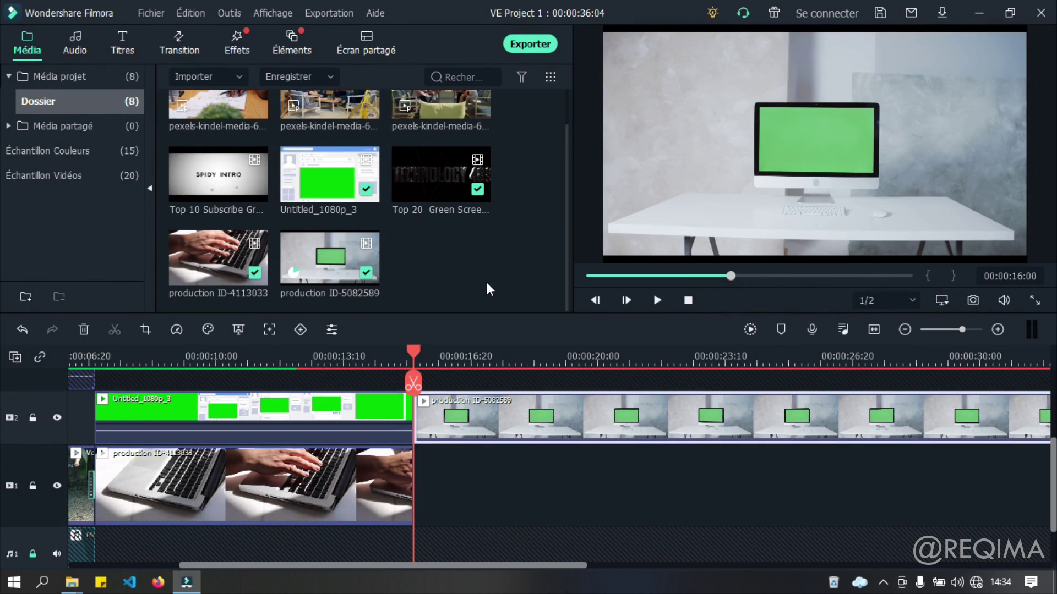
left_click_drag(414, 266, 421, 501)
Enable Chroma Key on production ID-5082589 and sample the green of its monitor screen as the key colour
double_click(607, 399)
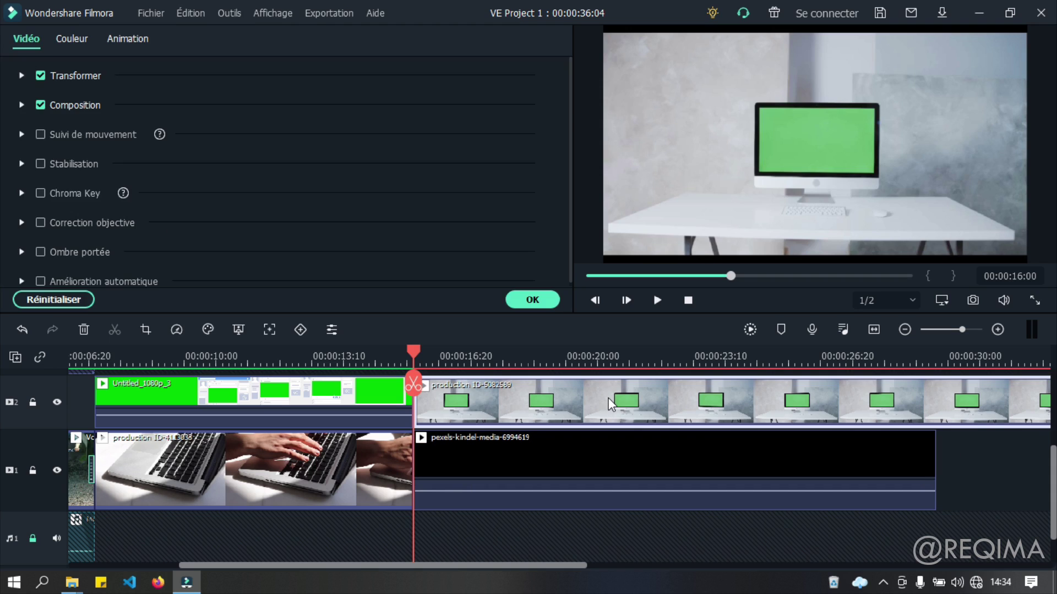
left_click(59, 189)
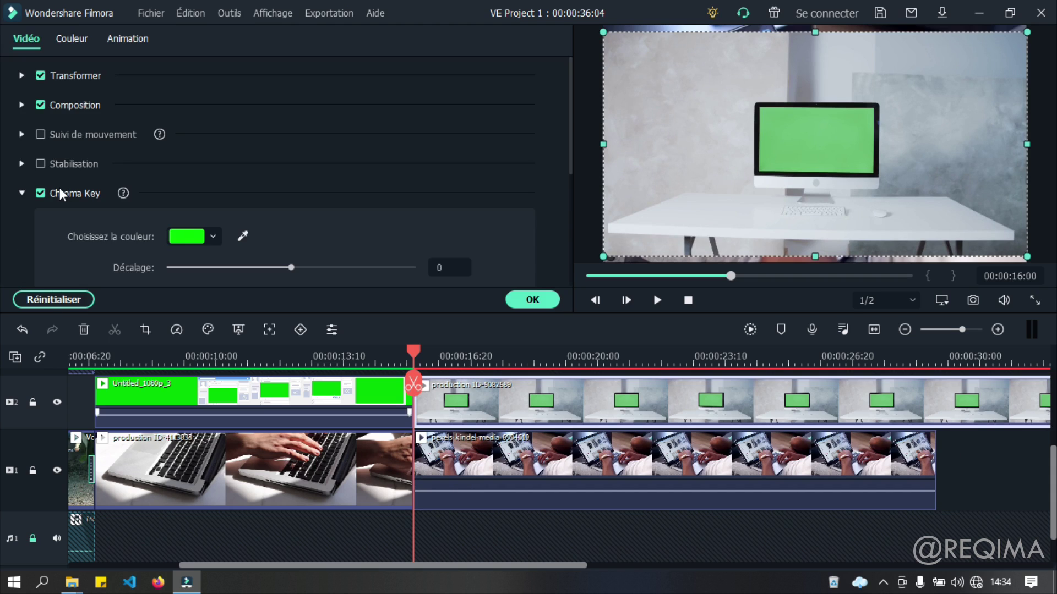
left_click(247, 238)
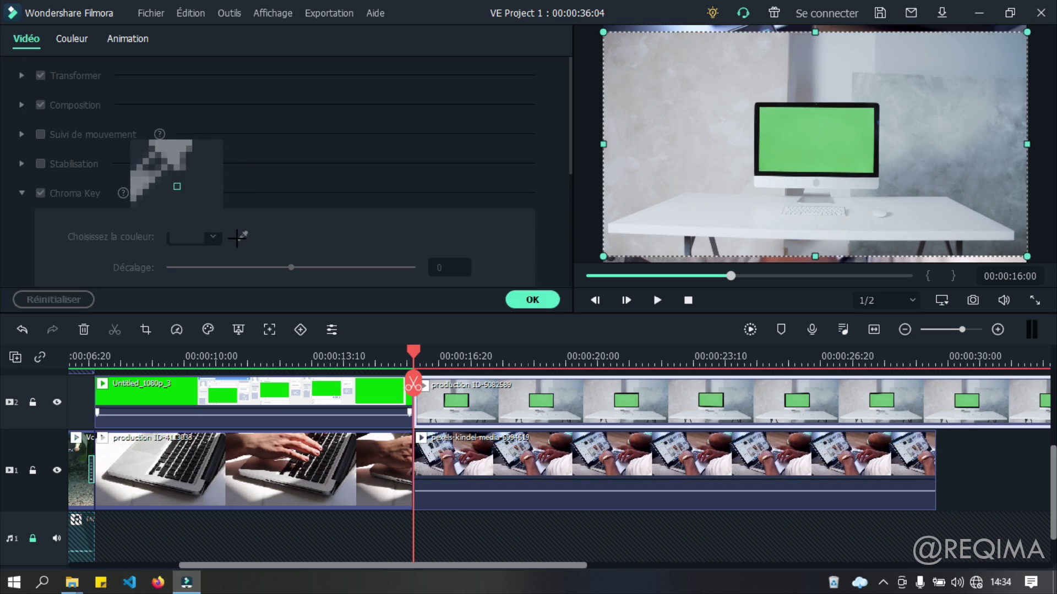
left_click(820, 133)
scroll(332, 138, "down", 3)
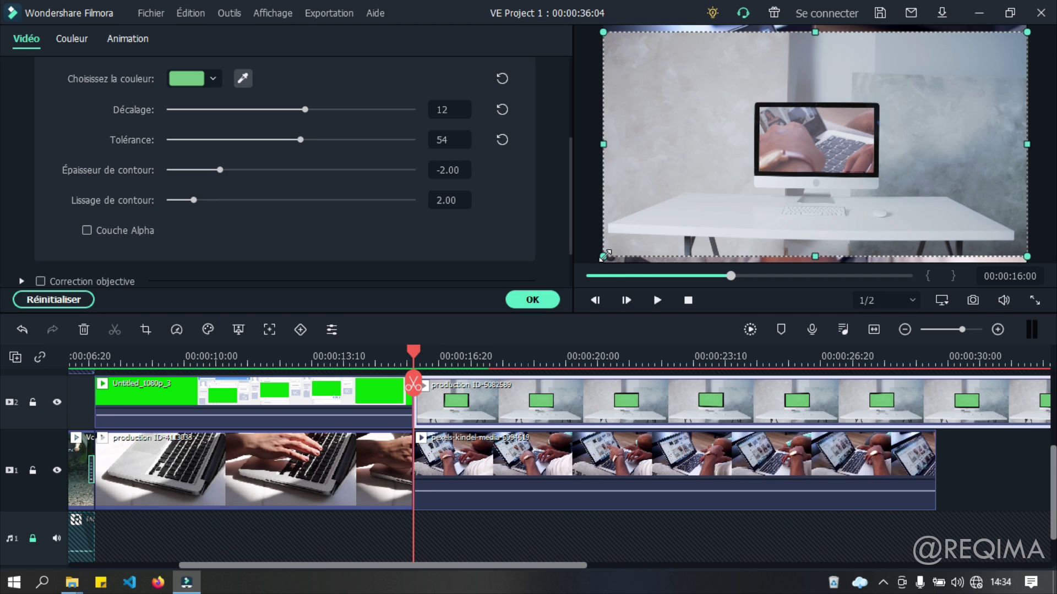
Enlarge production ID-5082589 in the preview from two opposite corners until it covers the whole frame
left_click_drag(599, 256, 577, 269)
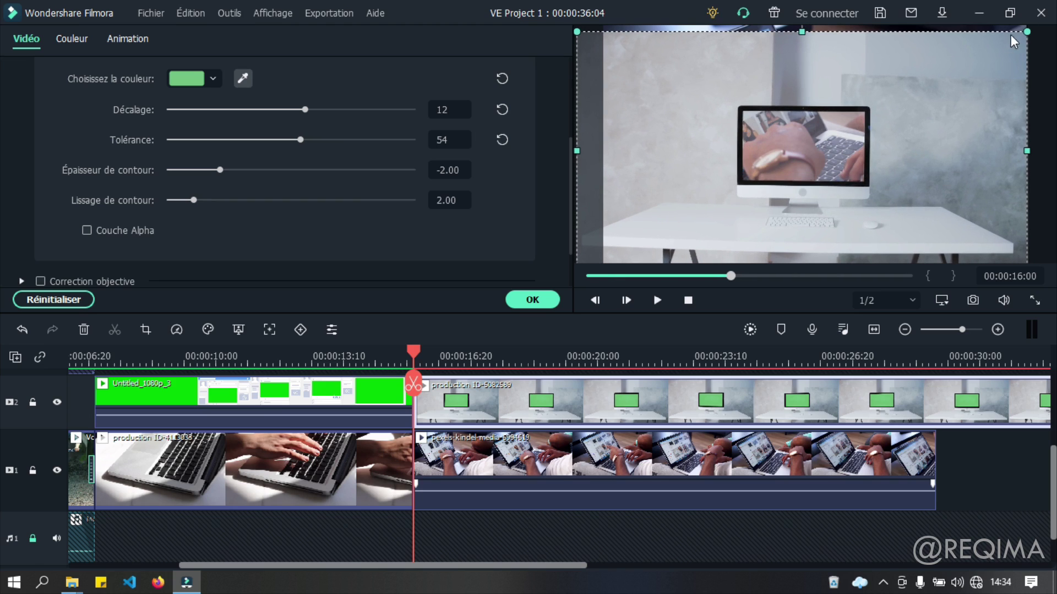
left_click_drag(1027, 32, 1047, 17)
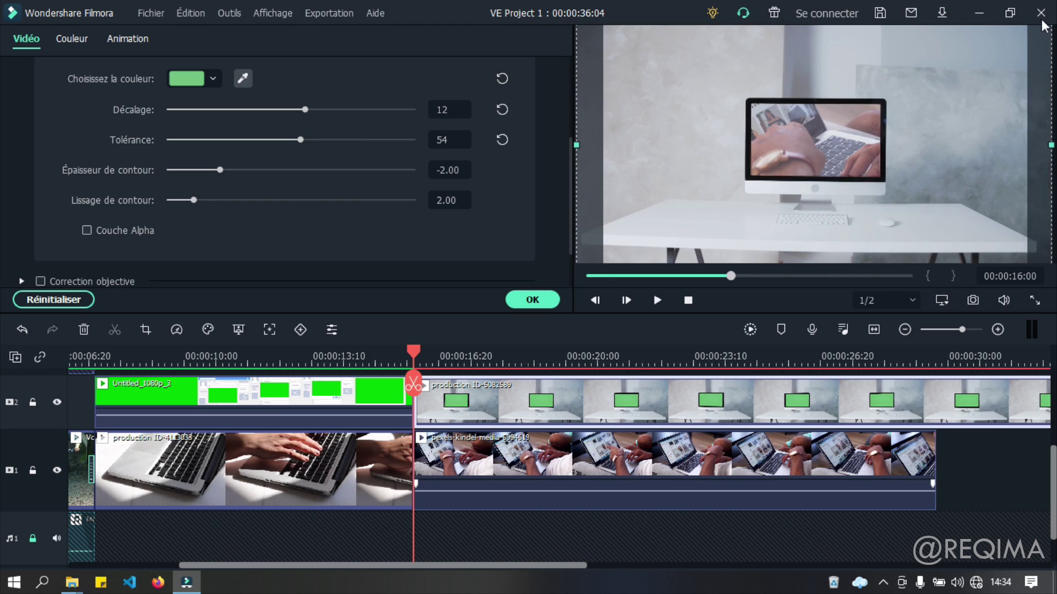
Scale pexels-kindel-media-6994619 on track 1 to 34.42 % and check its coverage behind the monitor by briefly hiding track 2
left_click(557, 296)
left_click(557, 465)
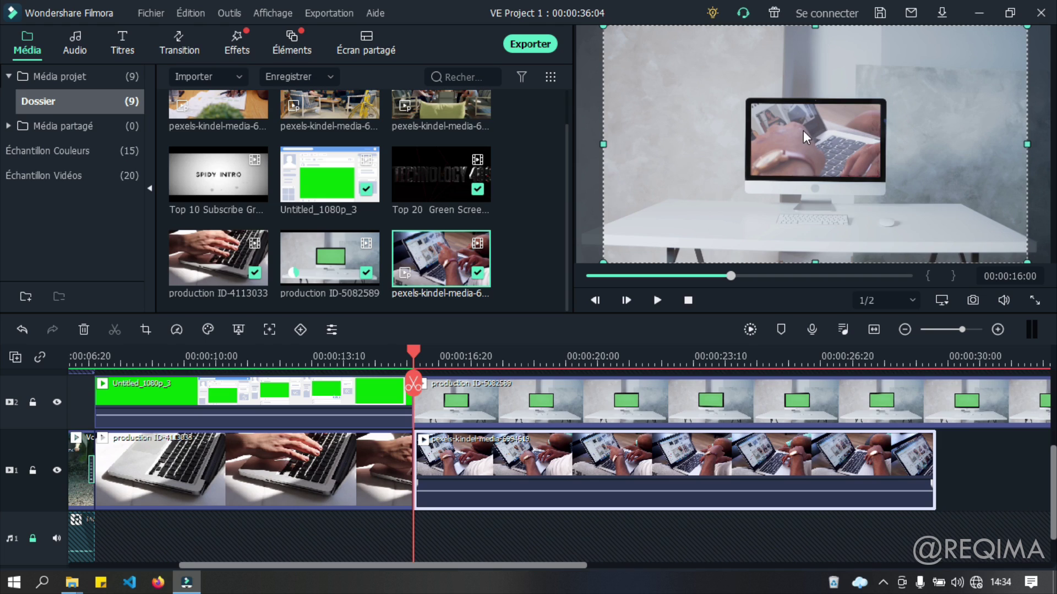
double_click(598, 449)
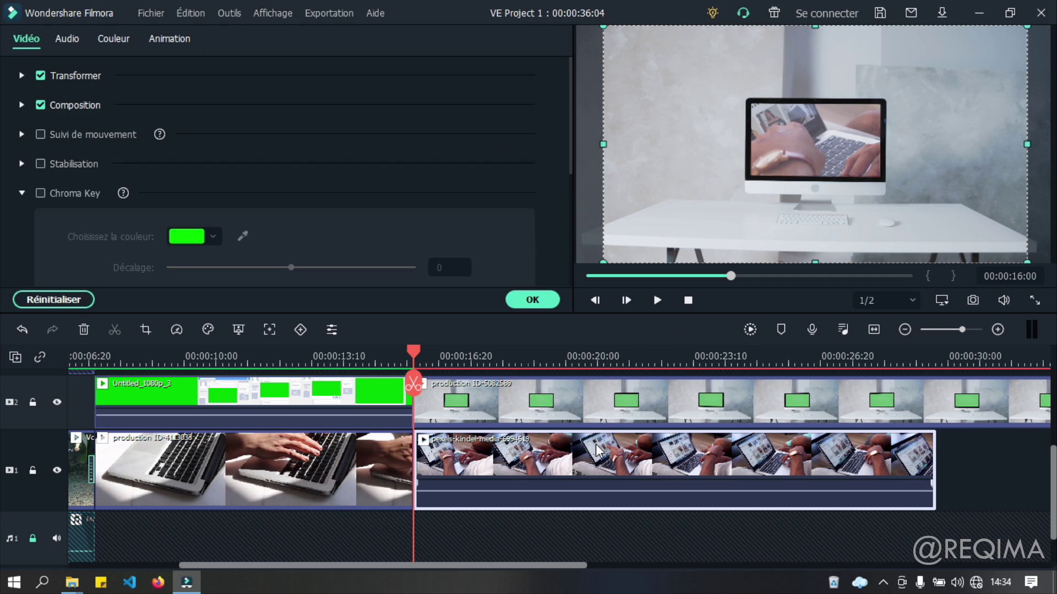
left_click(21, 75)
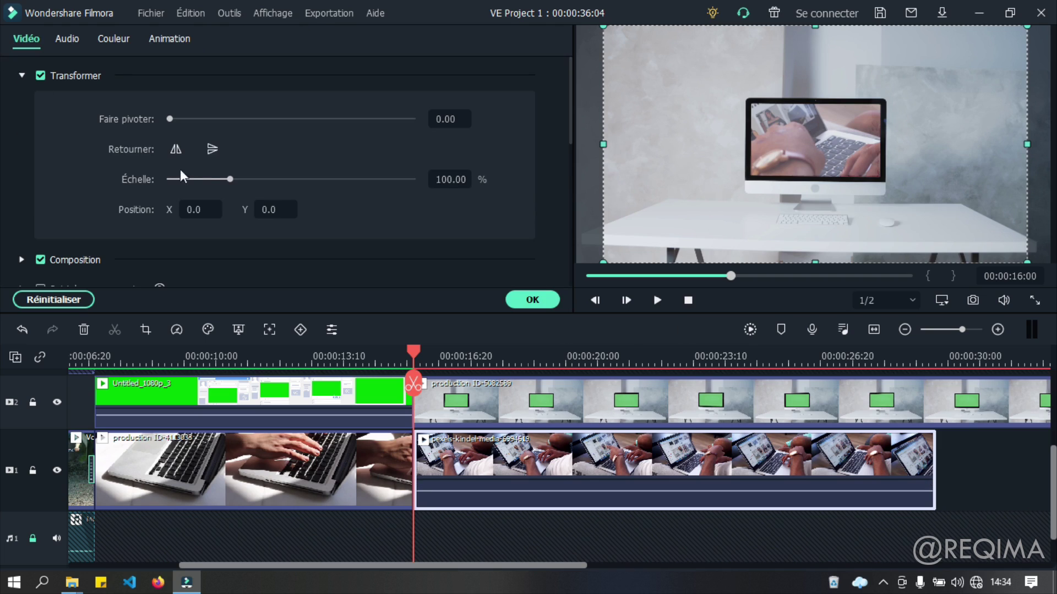
left_click_drag(228, 177, 190, 177)
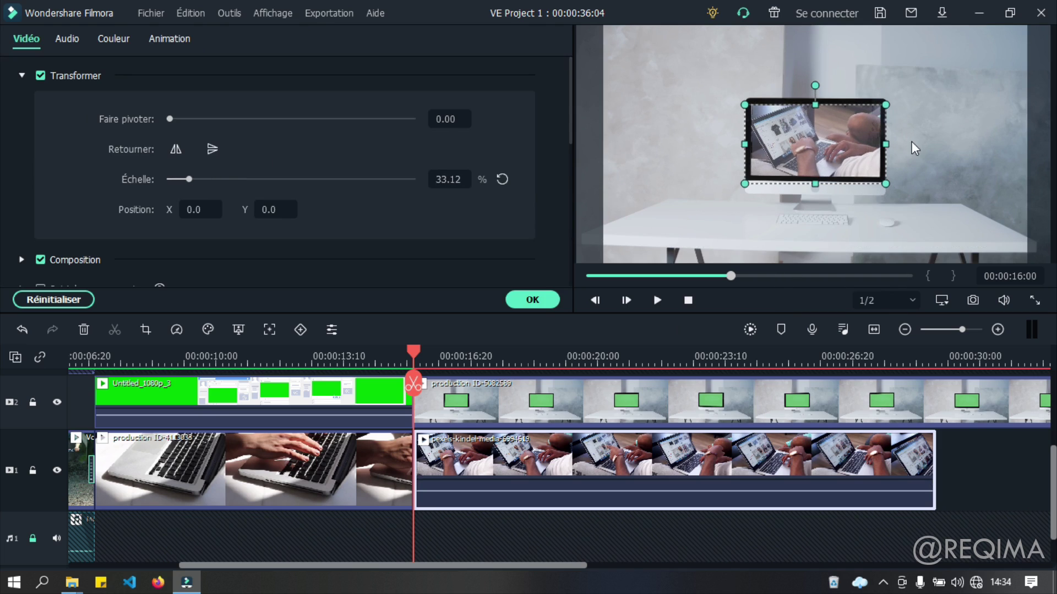
left_click_drag(884, 105, 890, 100)
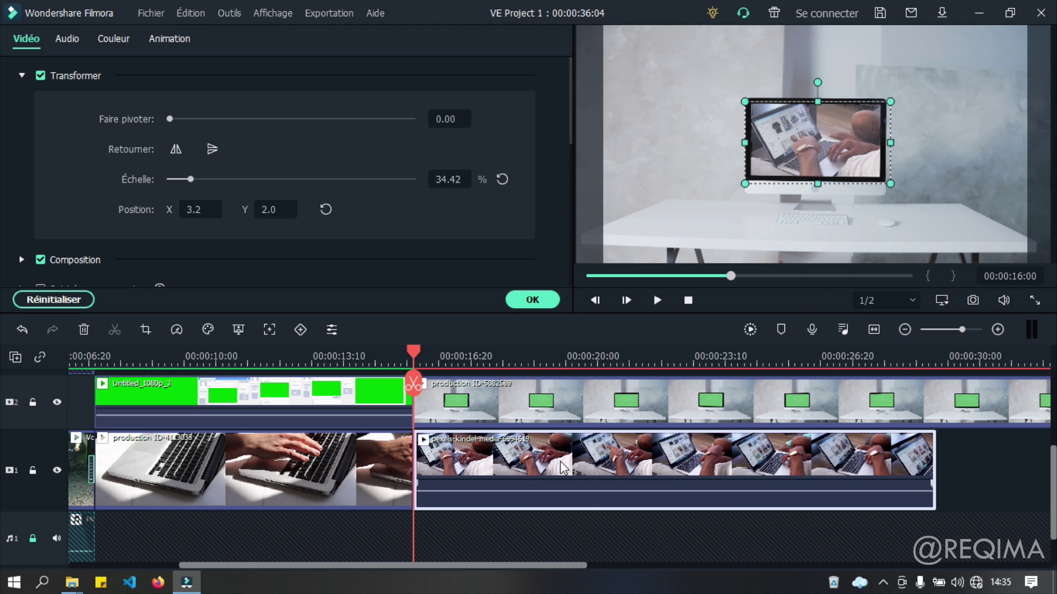
left_click(57, 402)
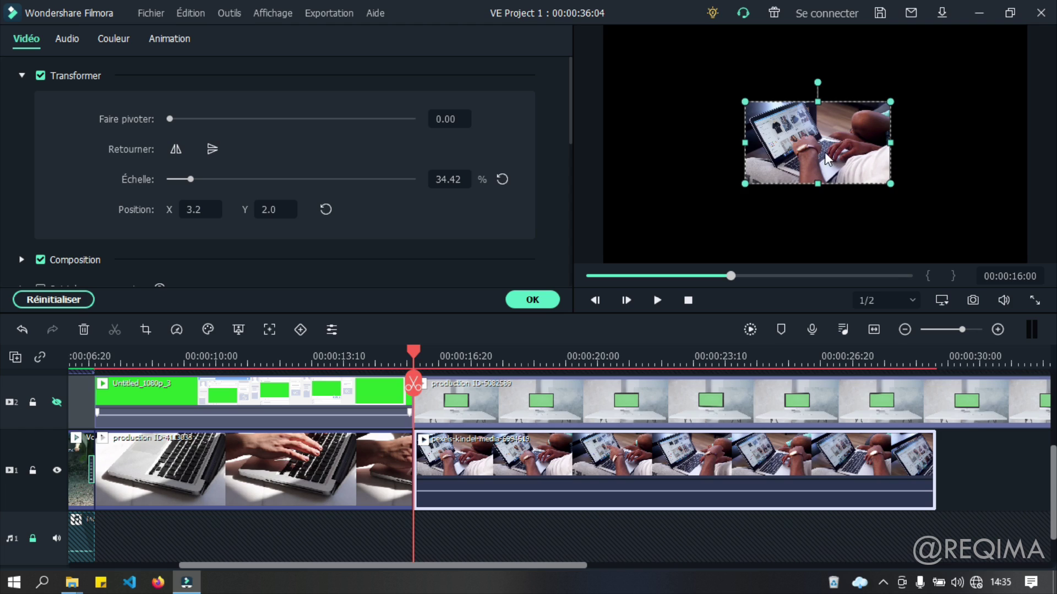
left_click(57, 402)
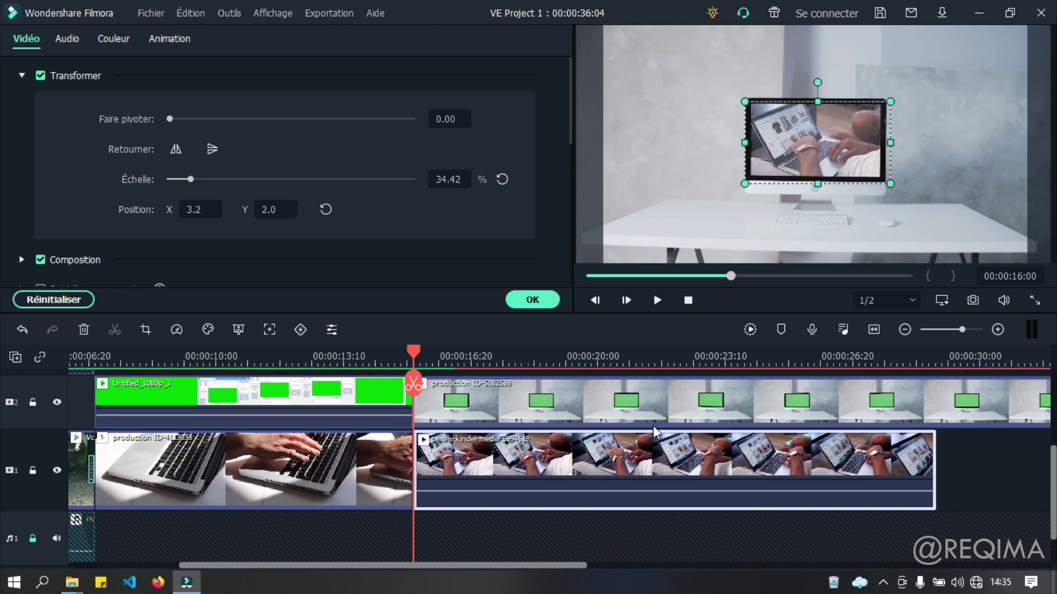
Swap the two layers so that pexels-kindel-media-6994619 sits on track 2 and production ID-5082589 on track 1, both starting at 00:00:16:00
left_click_drag(572, 392, 1011, 404)
left_click_drag(608, 475, 618, 417)
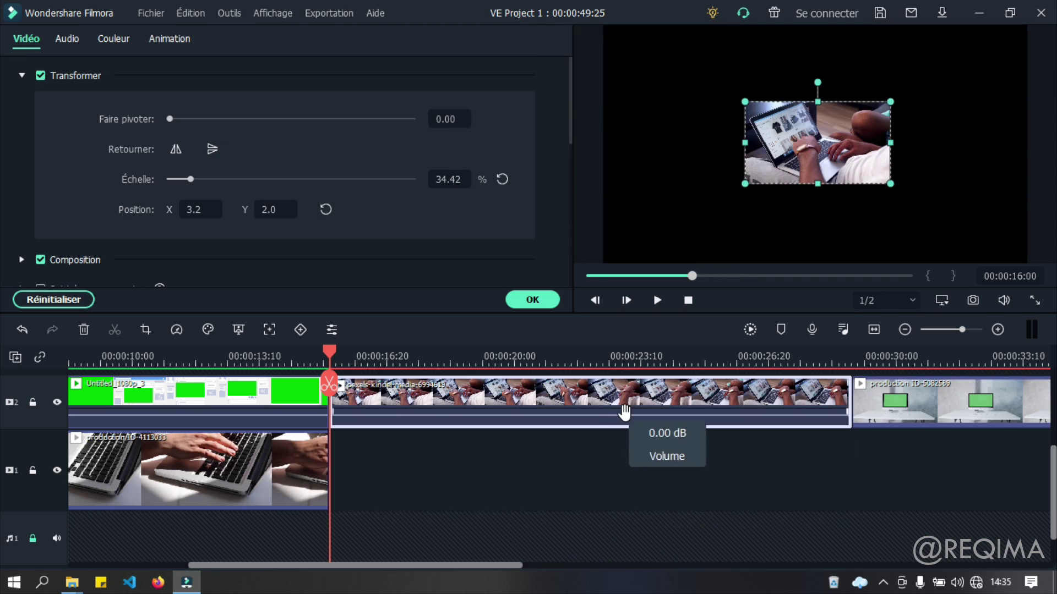
left_click_drag(926, 390, 381, 460)
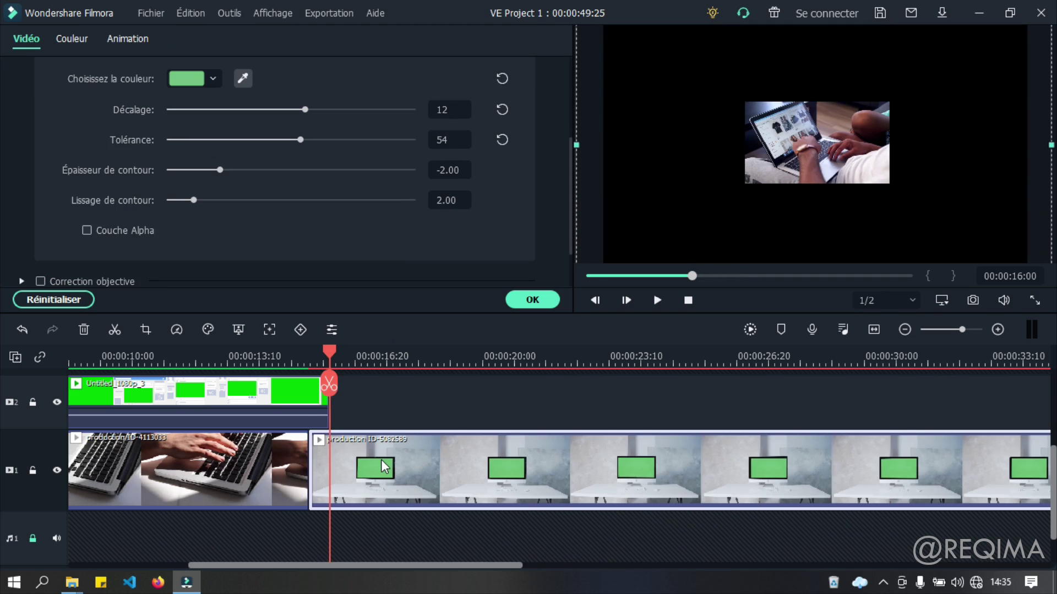
key("ctrl+z")
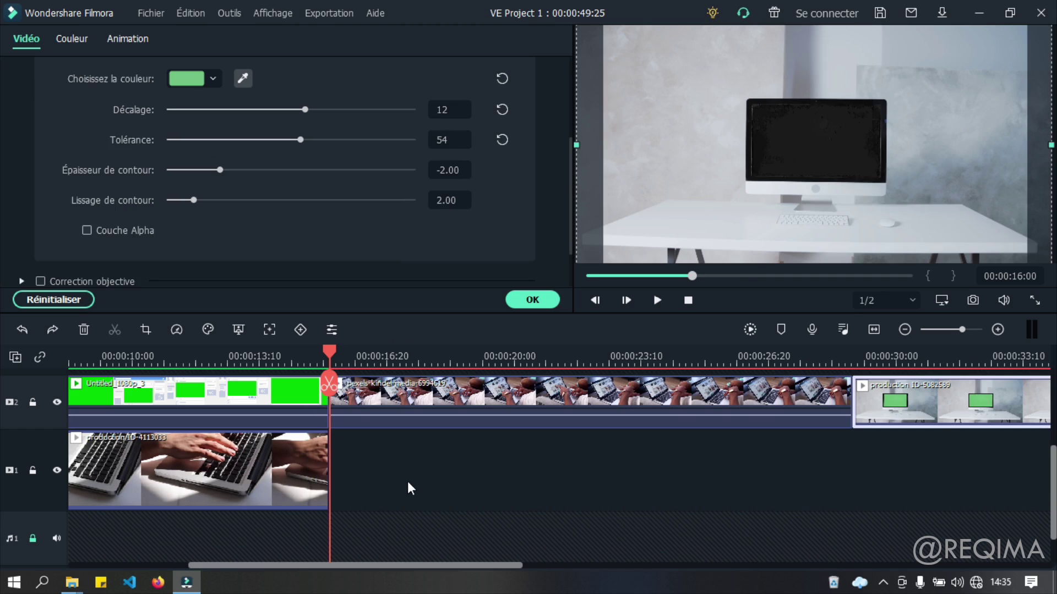
key("ctrl+y")
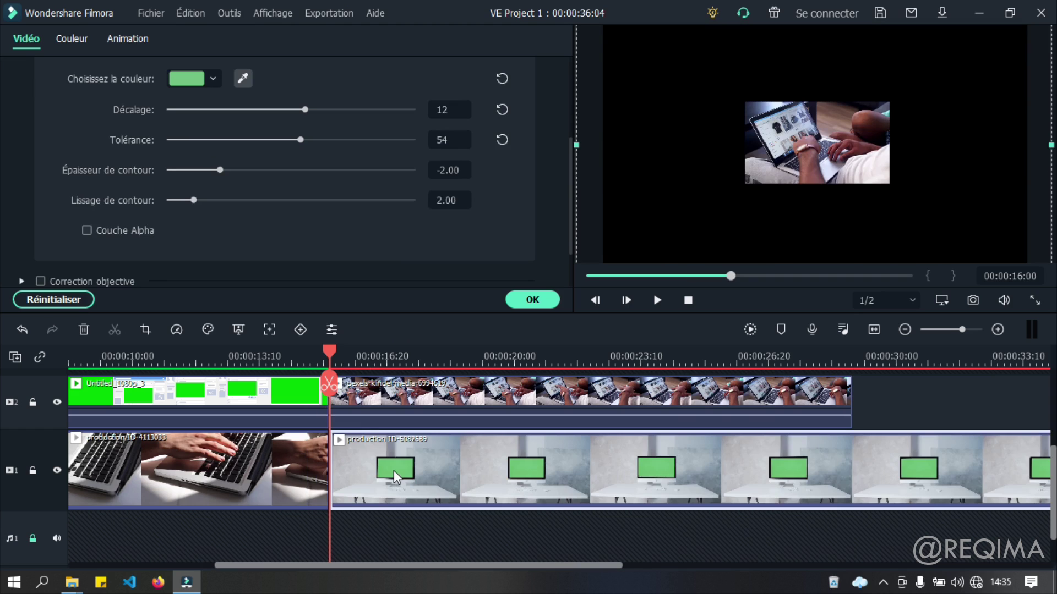
Fit pexels-kindel-media-6994619 inside the monitor screen by resizing it in the preview to 30.46 % at position X 3.2, Y 4.4
left_click_drag(328, 354, 321, 354)
key("space")
left_click(315, 355)
key("space")
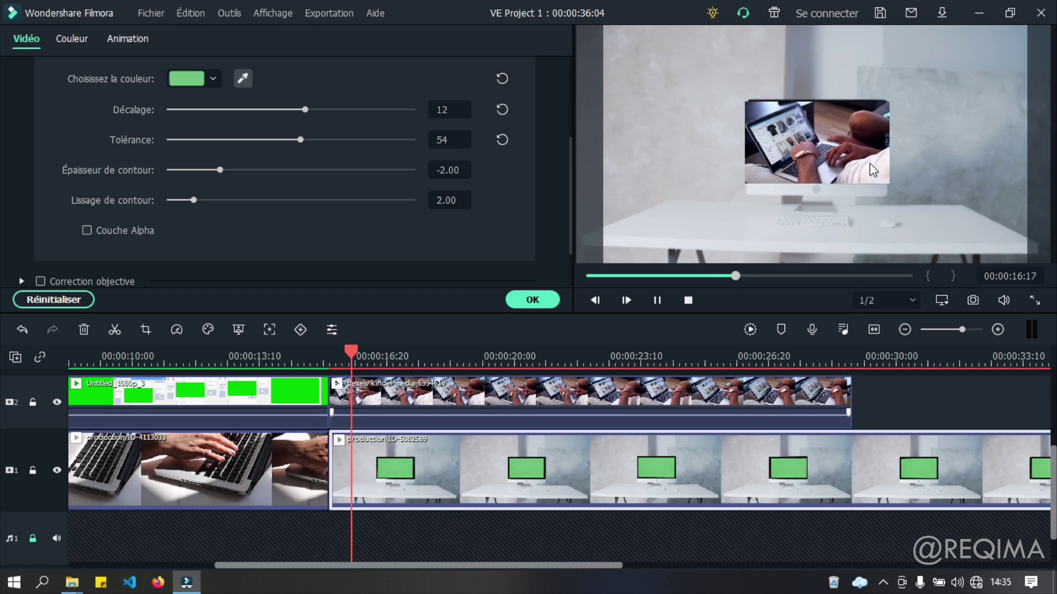
left_click(862, 157)
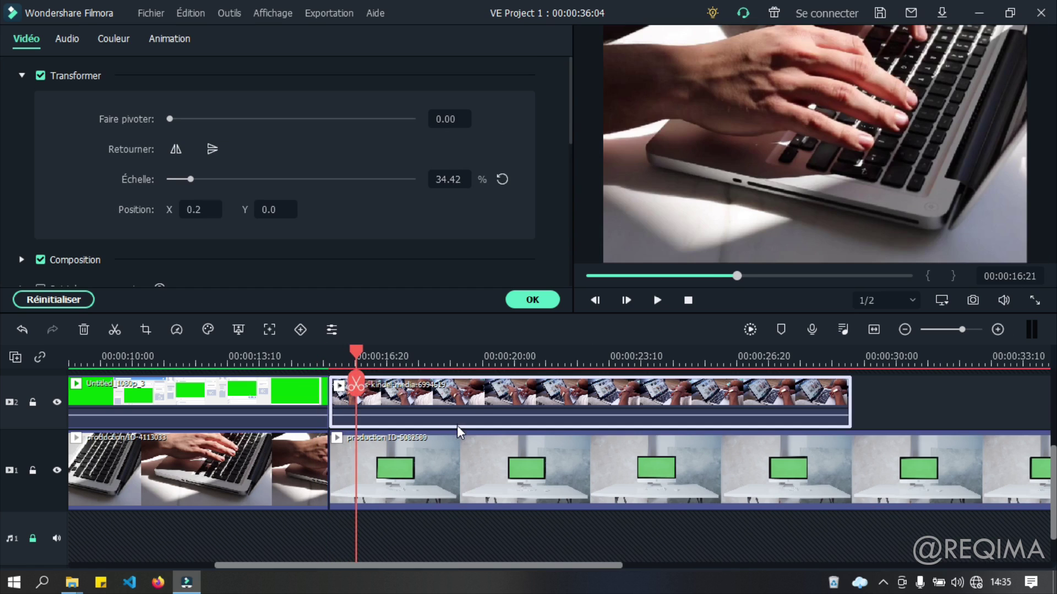
left_click(470, 400)
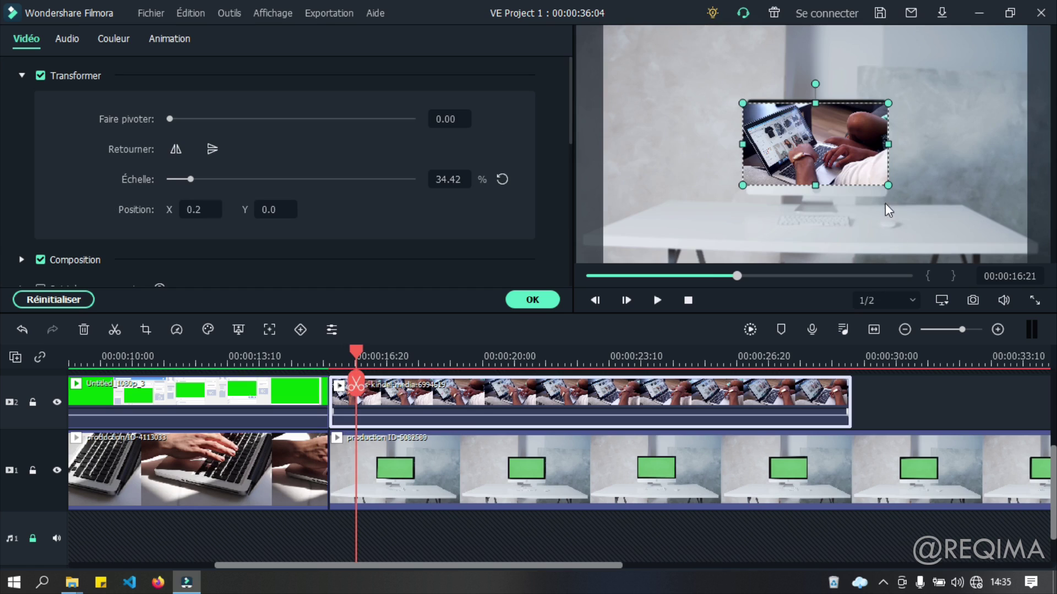
left_click_drag(886, 184, 879, 180)
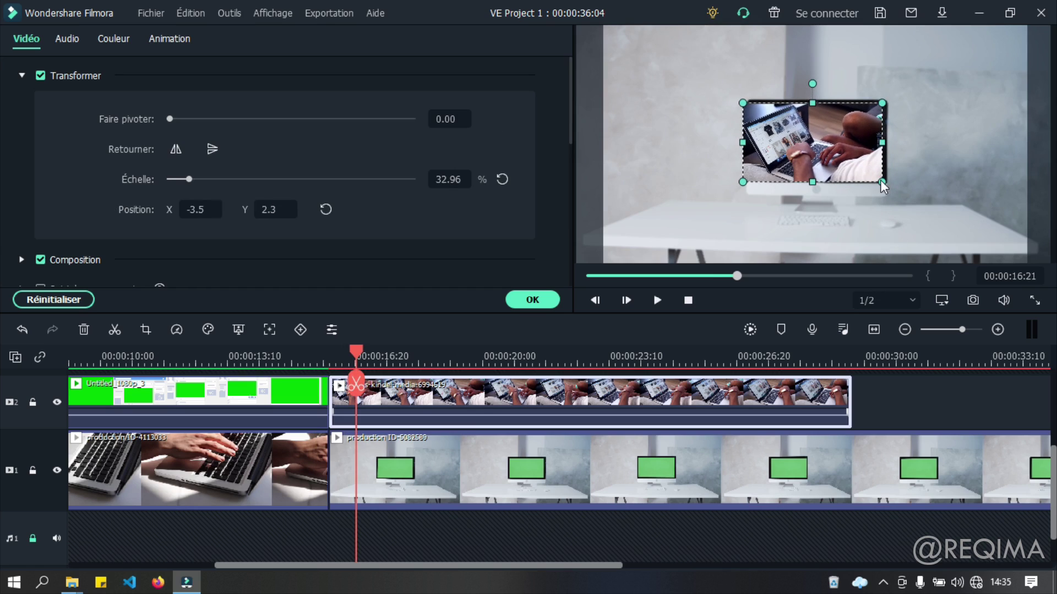
left_click_drag(742, 182, 750, 177)
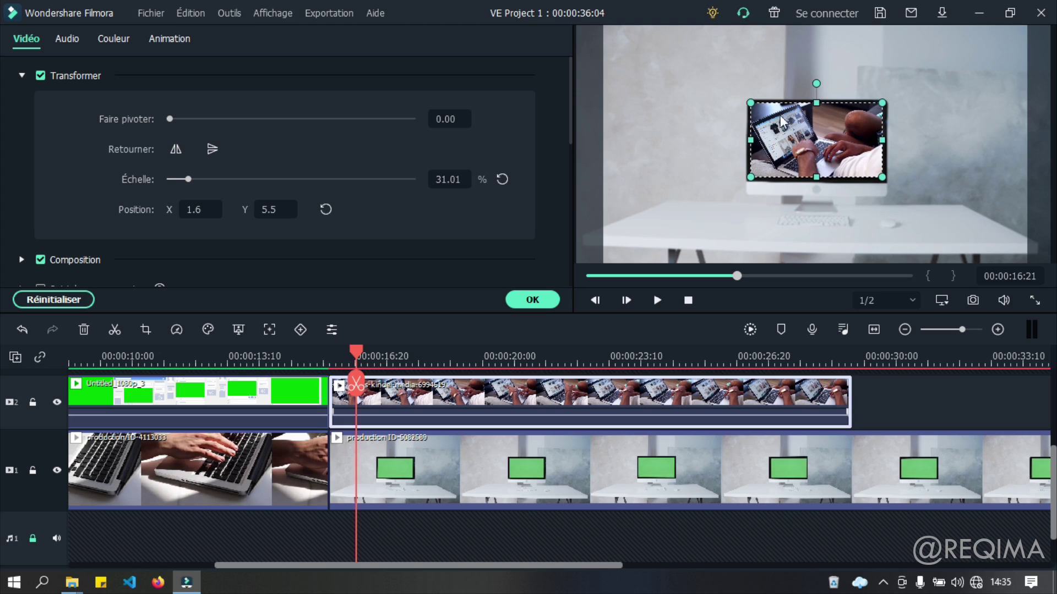
left_click_drag(745, 97, 749, 98)
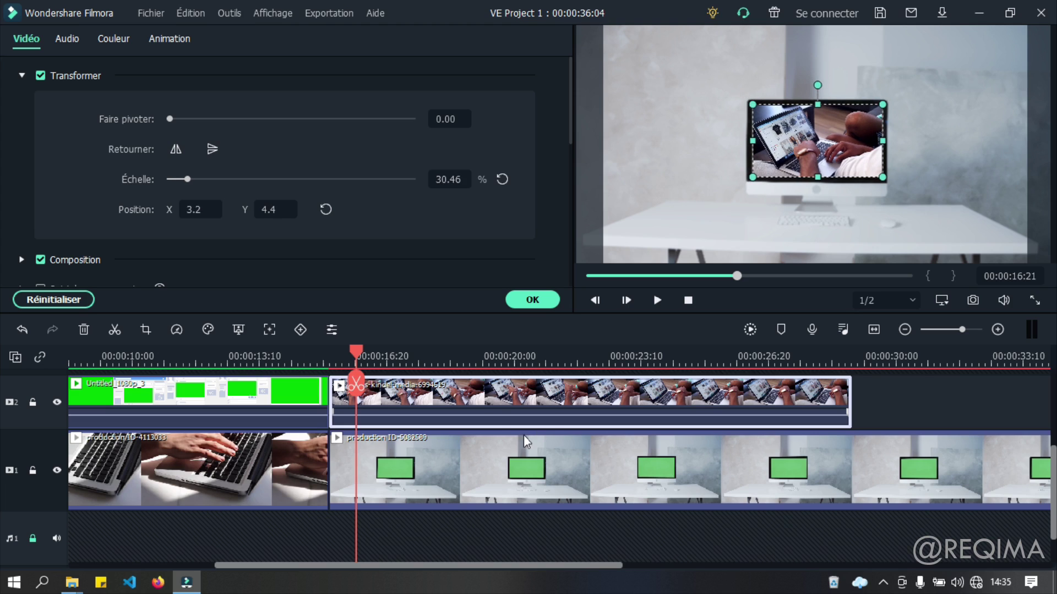
left_click(532, 299)
Play back the composite, split production ID-5082589 at 00:00:29:19 near the end of the laptop clip, and delete the remainder
left_click_drag(355, 351, 308, 353)
key("space")
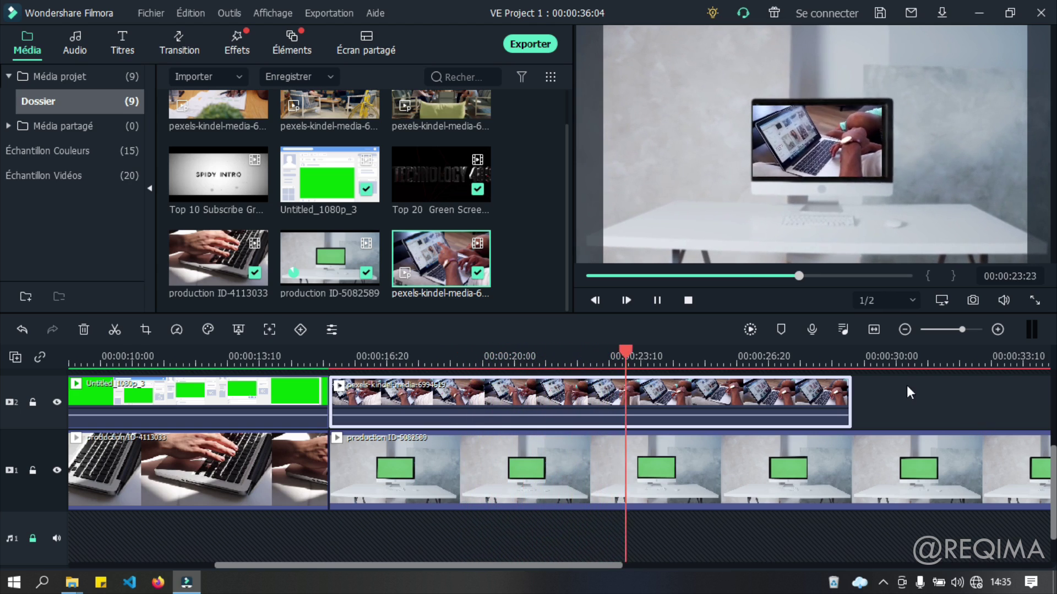
left_click(848, 354)
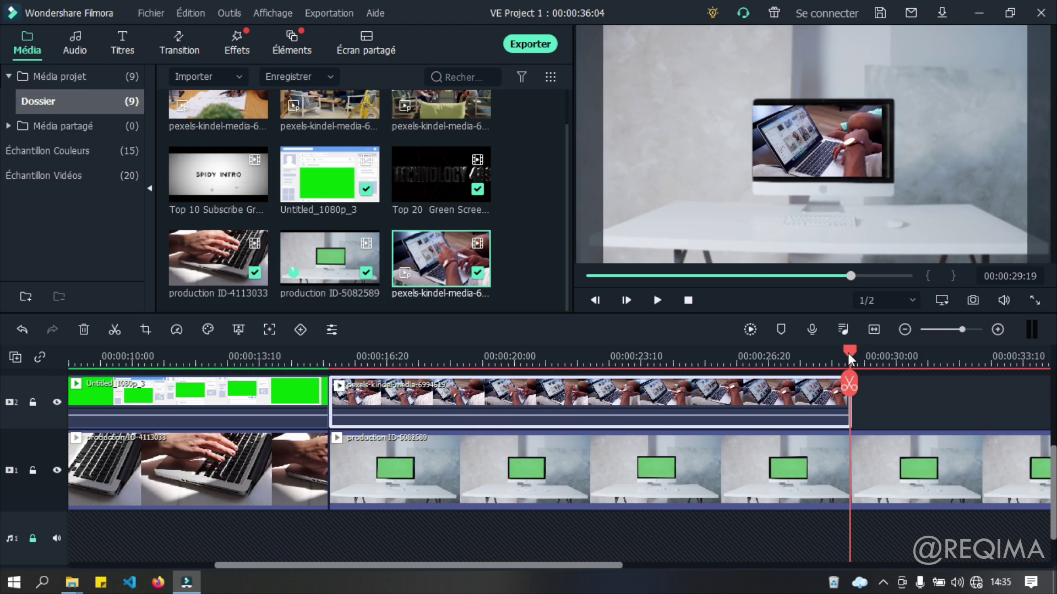
left_click(850, 384)
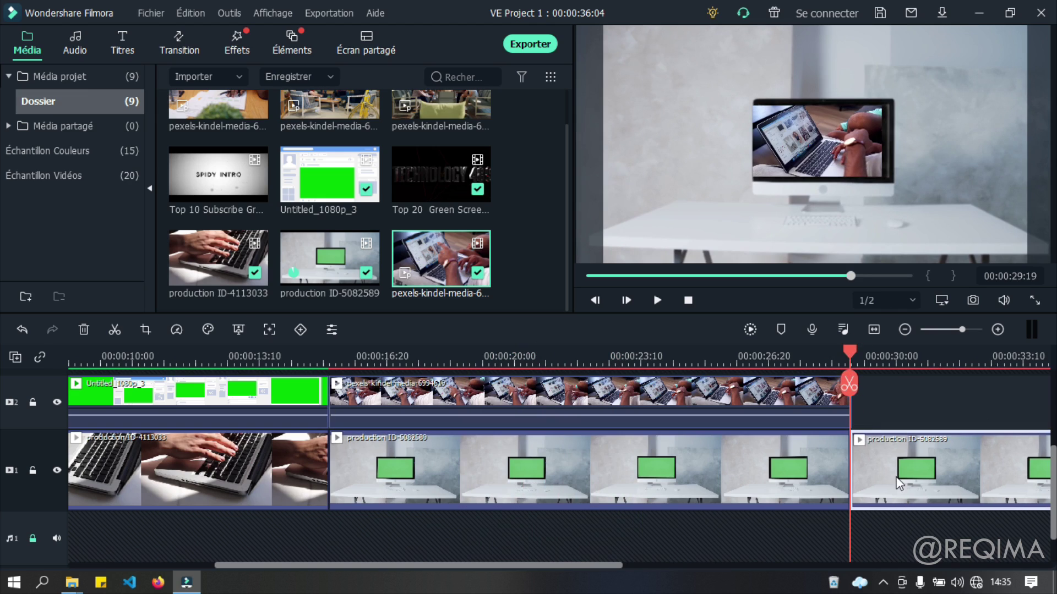
key("Delete")
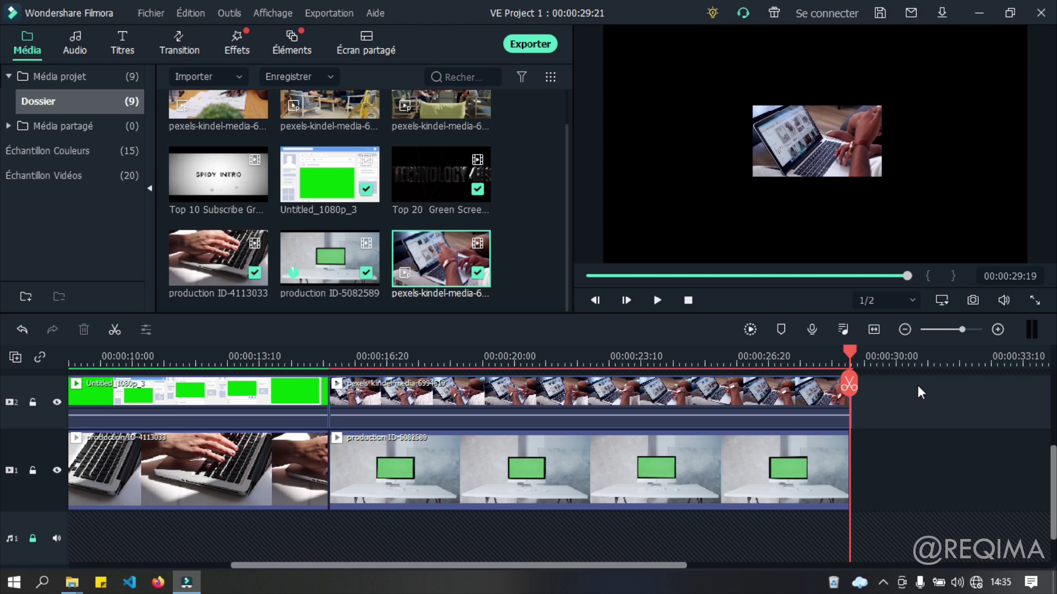
Review the assembled sequence up to the end of the monitor scene and save the project
left_click(875, 332)
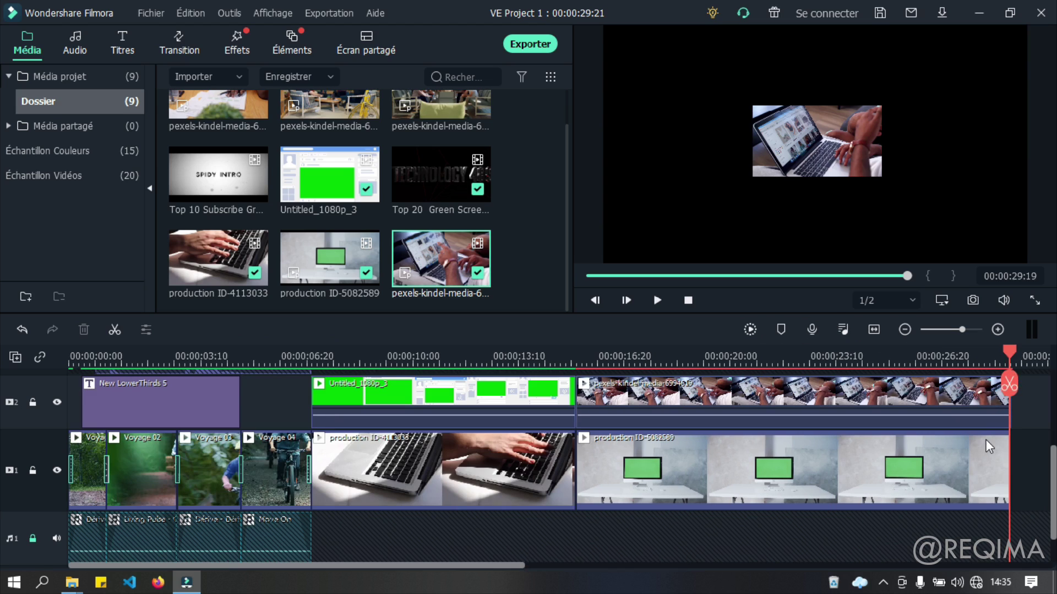
left_click(811, 356)
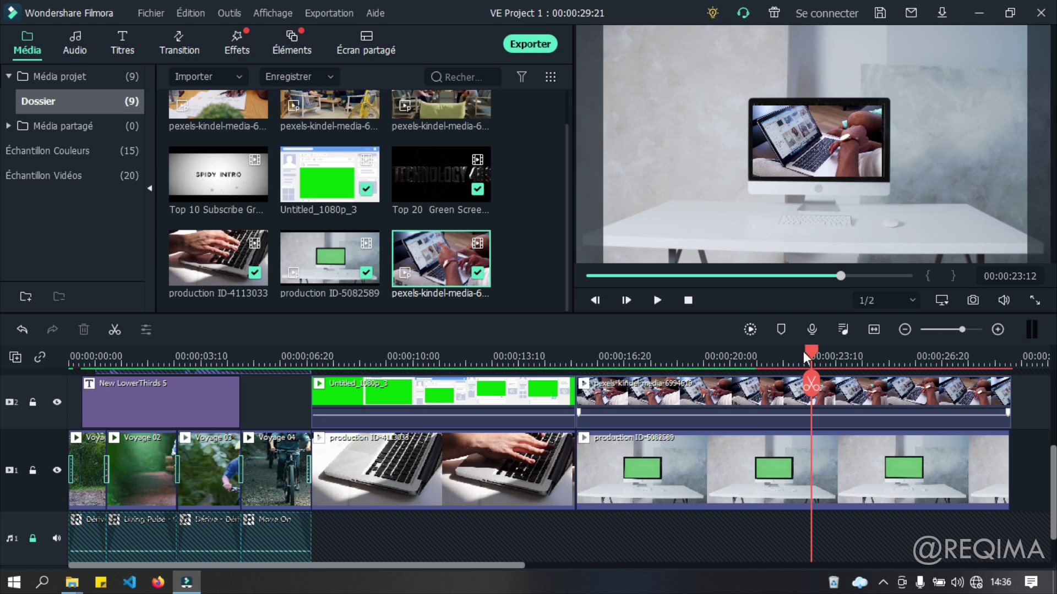
left_click(304, 275)
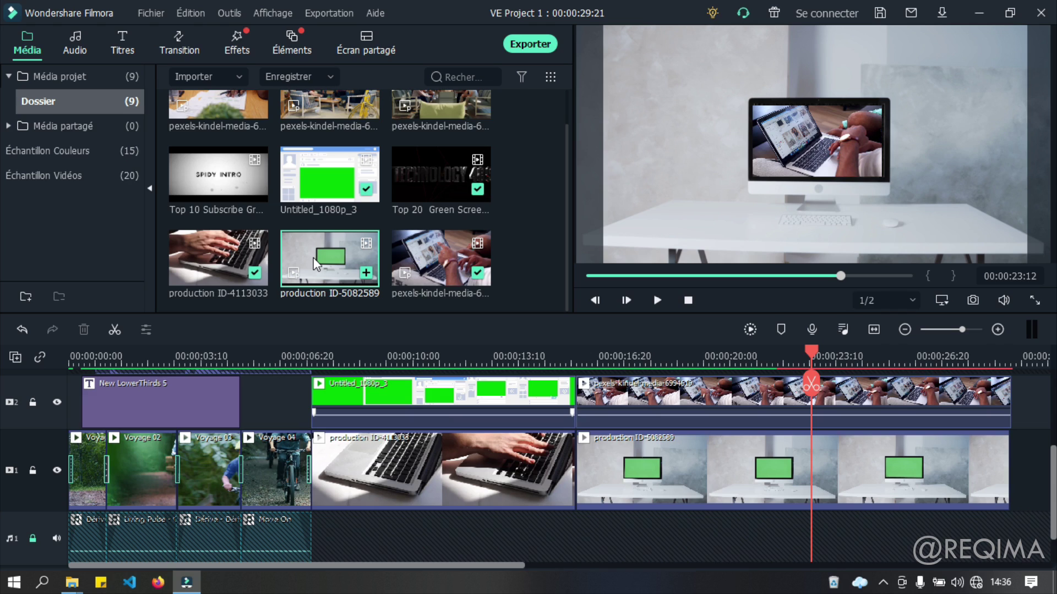
key("space")
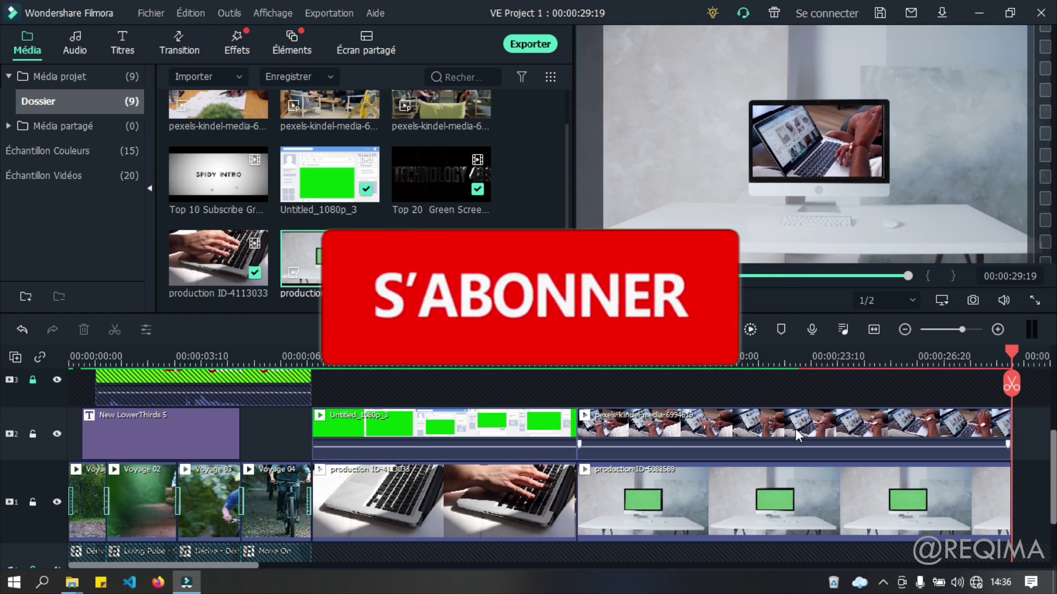
key("ctrl+s")
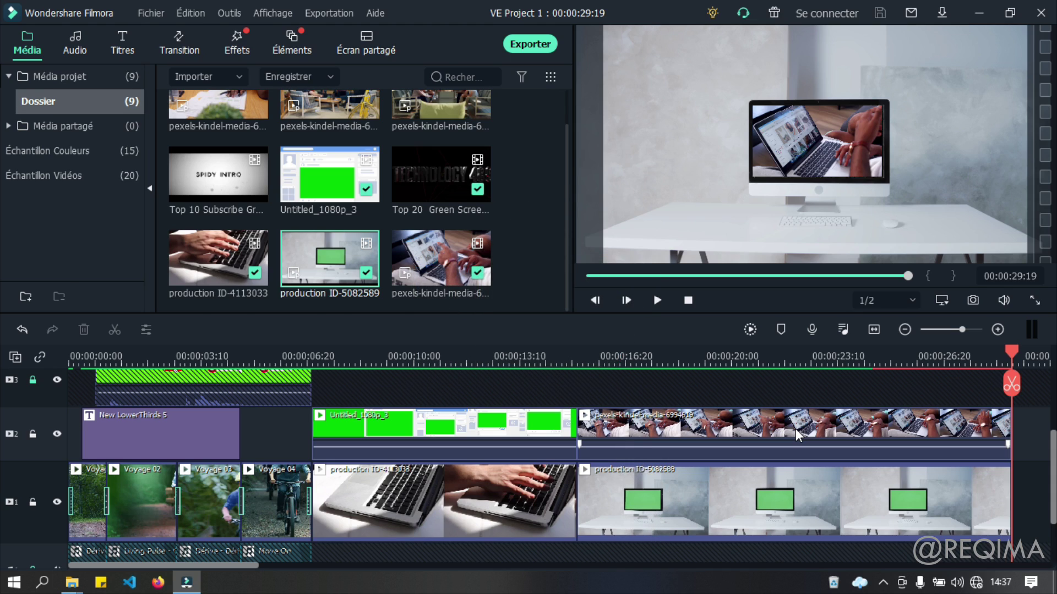
left_click(179, 44)
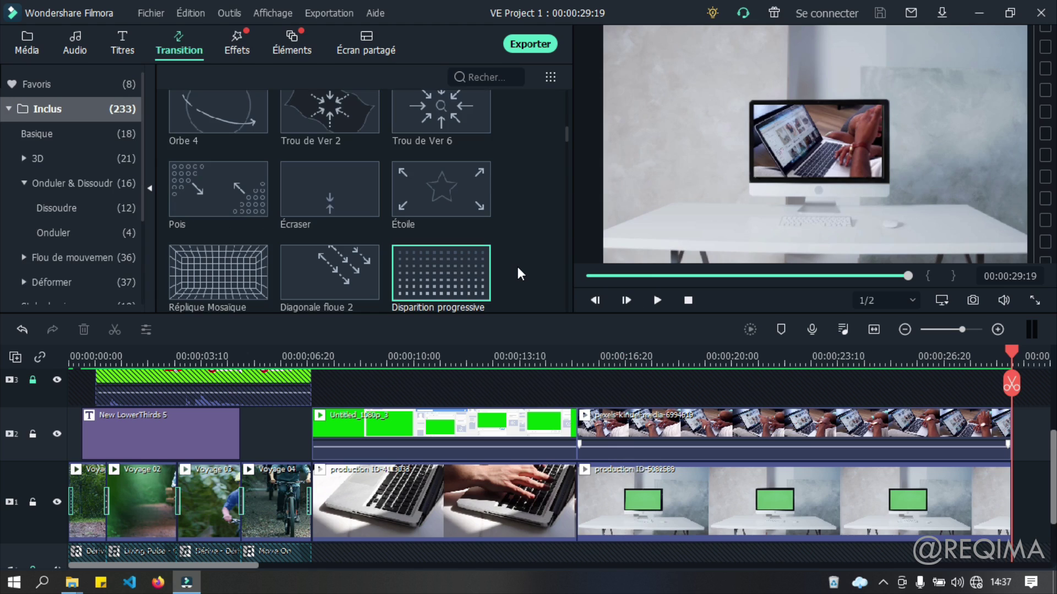
left_click(27, 44)
scroll(467, 242, "down", 1)
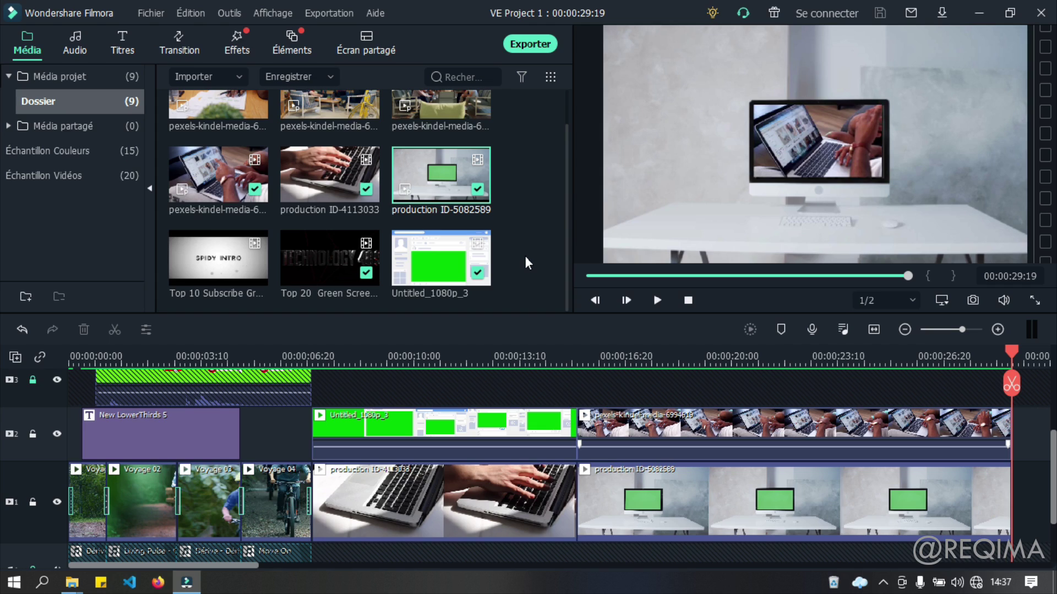
Move the playhead into the empty area at 00:00:31:23 and open the Échantillon Vidéos sample collection
scroll(815, 394, "right", 10)
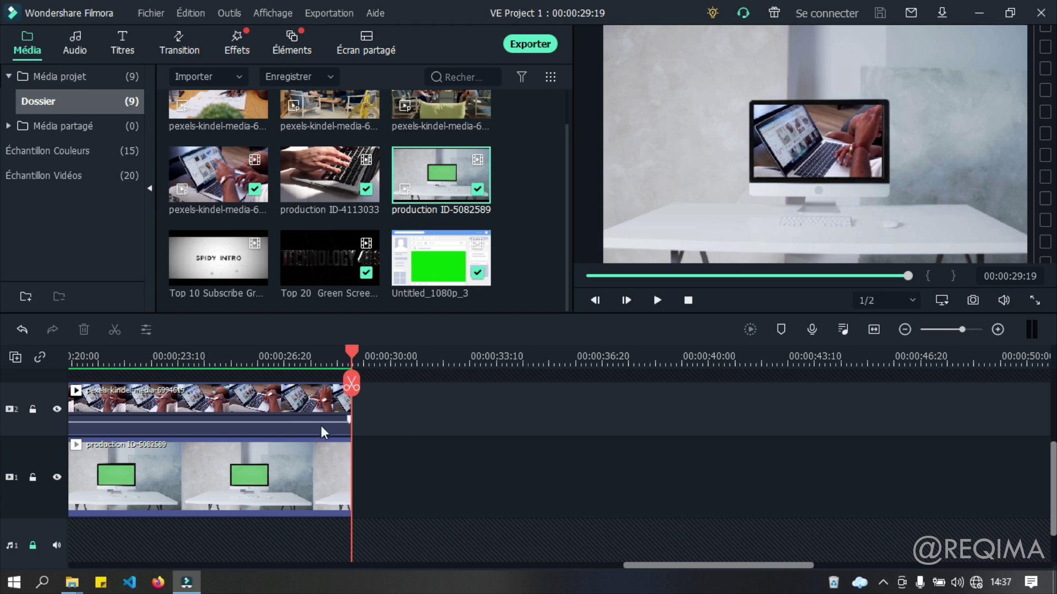
left_click_drag(355, 352, 422, 354)
scroll(274, 181, "up", 2)
scroll(274, 179, "down", 2)
scroll(438, 187, "up", 2)
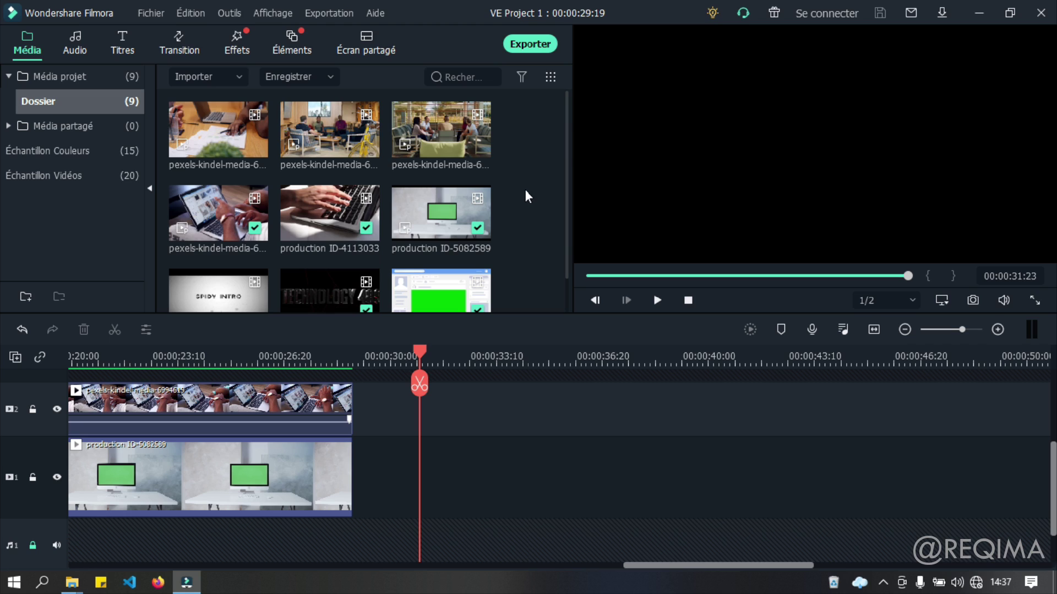
left_click(80, 131)
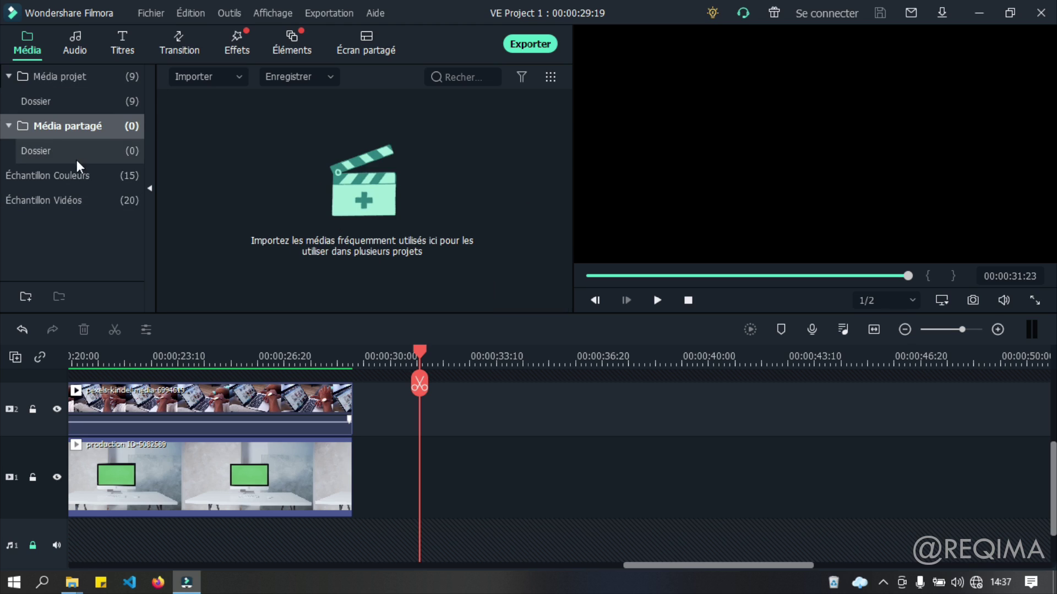
left_click(88, 198)
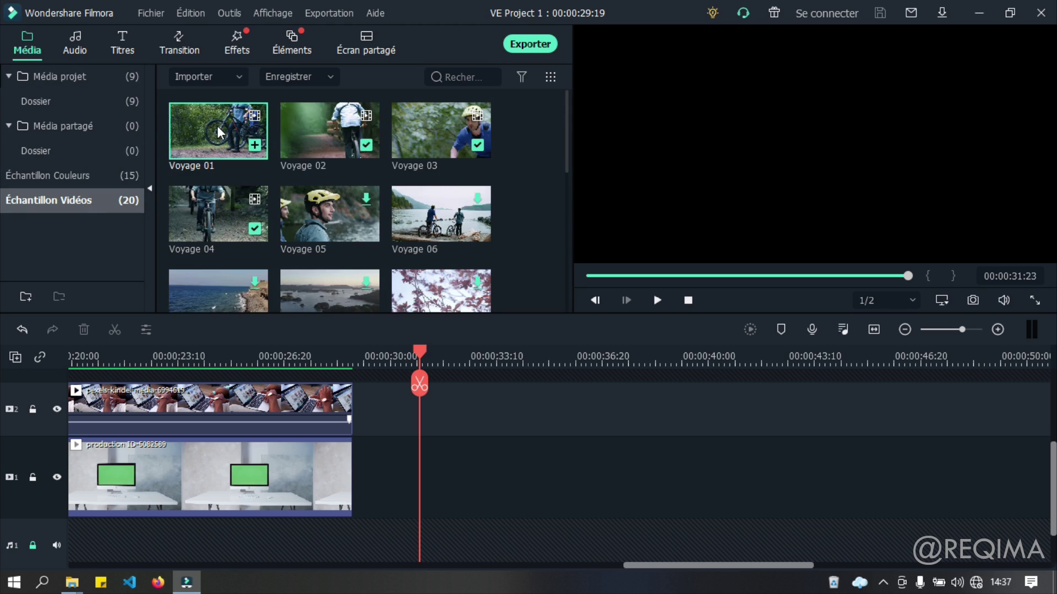
scroll(381, 226, "down", 5)
scroll(205, 213, "up", 5)
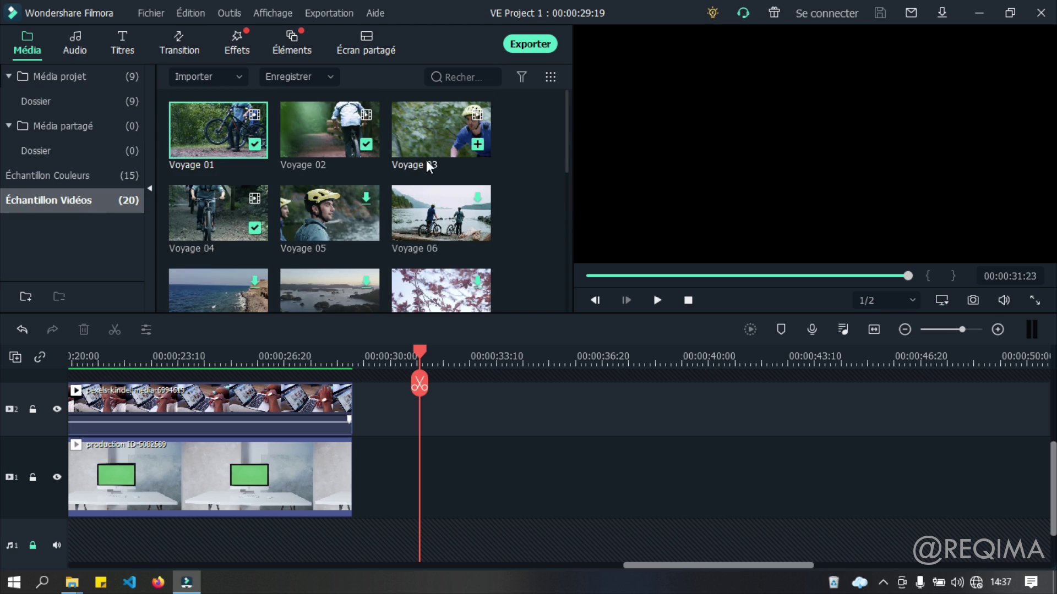
Place sample videos Voyage 01 to Voyage 04 together on track 1 after production ID-5082589, and move the playhead to 00:00:29:21
left_click(429, 141)
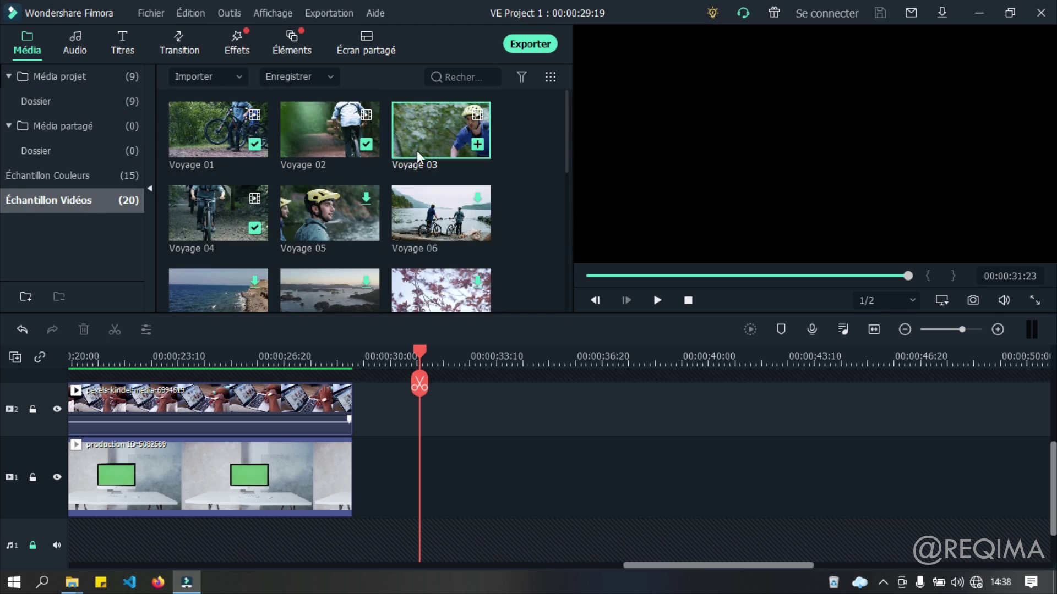
left_click(206, 125)
left_click(447, 141)
left_click(214, 209, "ctrl")
left_click(219, 132)
left_click(222, 209, "shift")
left_click_drag(222, 209, 394, 491)
left_click_drag(421, 349, 352, 383)
scroll(620, 400, "up", 2)
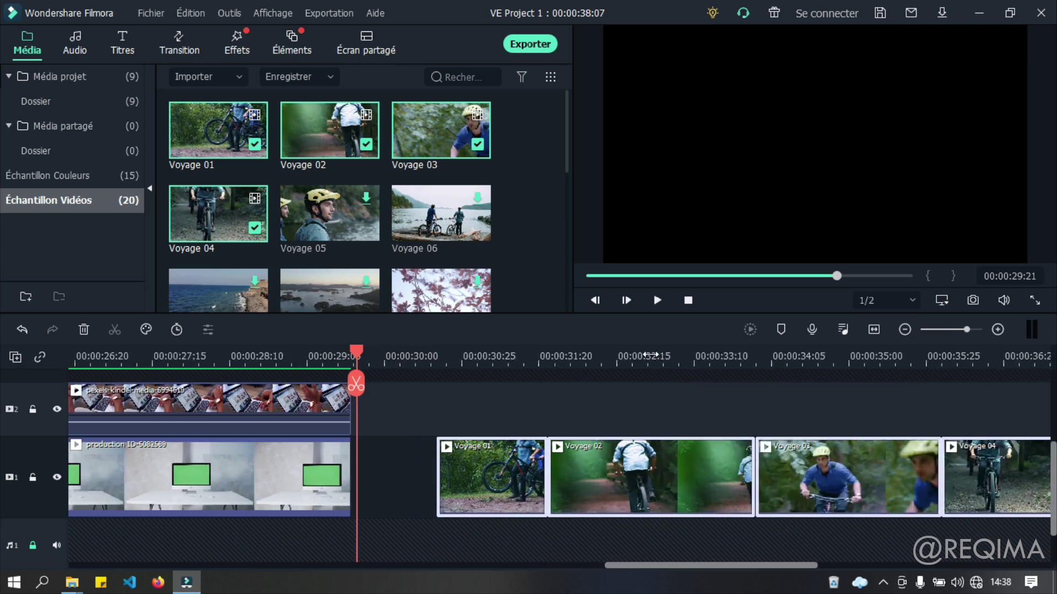
Play back Voyage 01 and the start of Voyage 02, and return the playhead to 00:00:30:03
scroll(620, 401, "right", 3)
left_click_drag(388, 444, 322, 454)
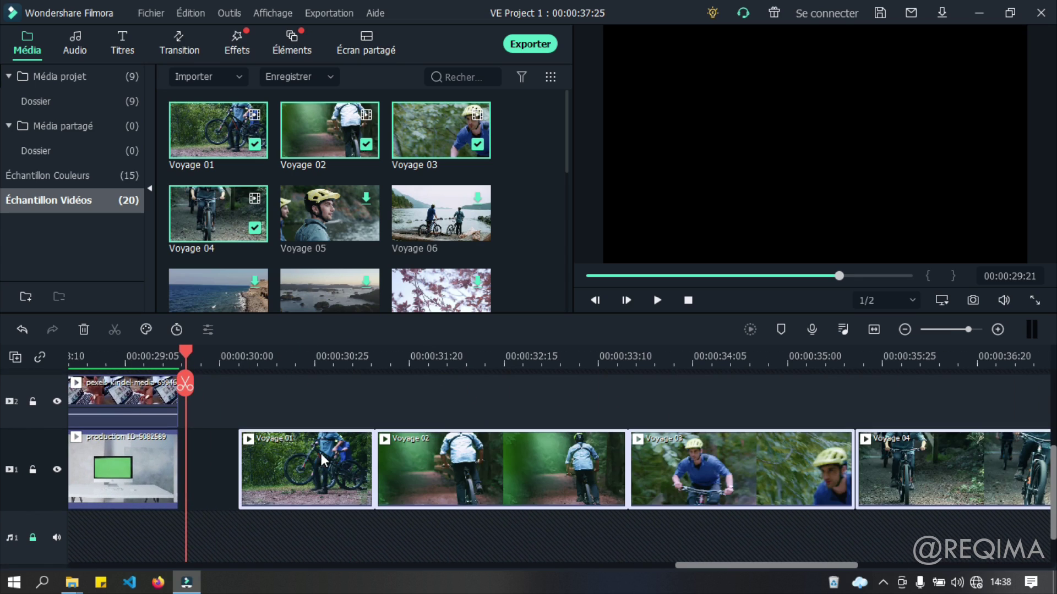
left_click(220, 362)
key("space")
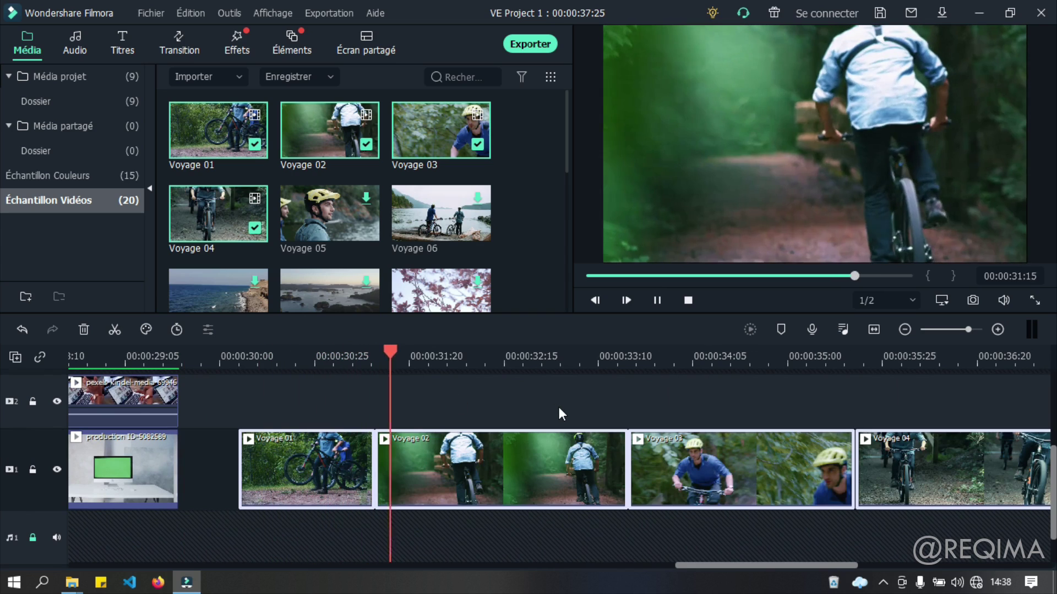
key("space")
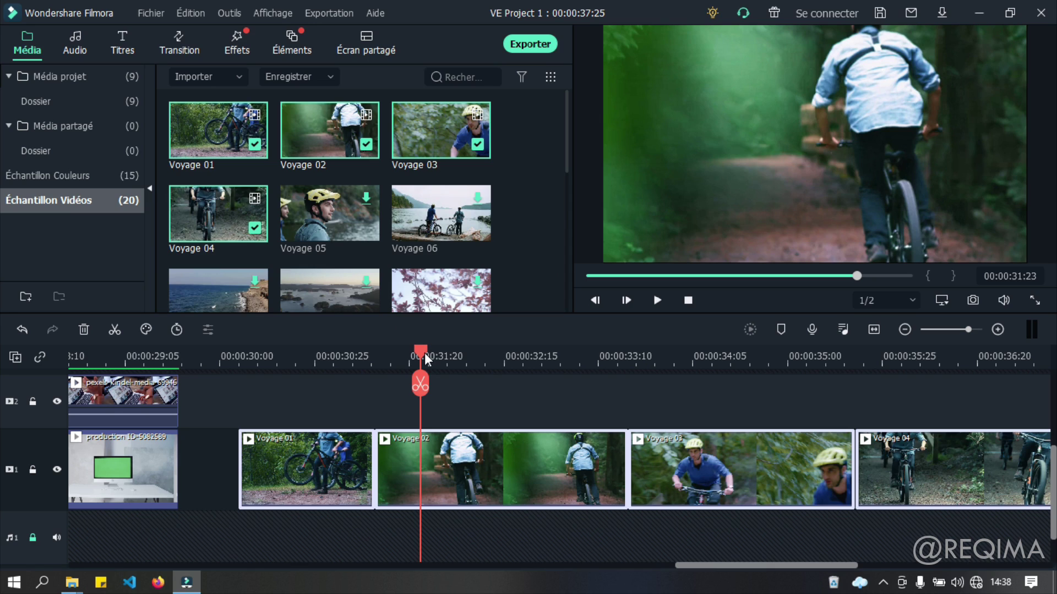
left_click_drag(425, 359, 231, 332)
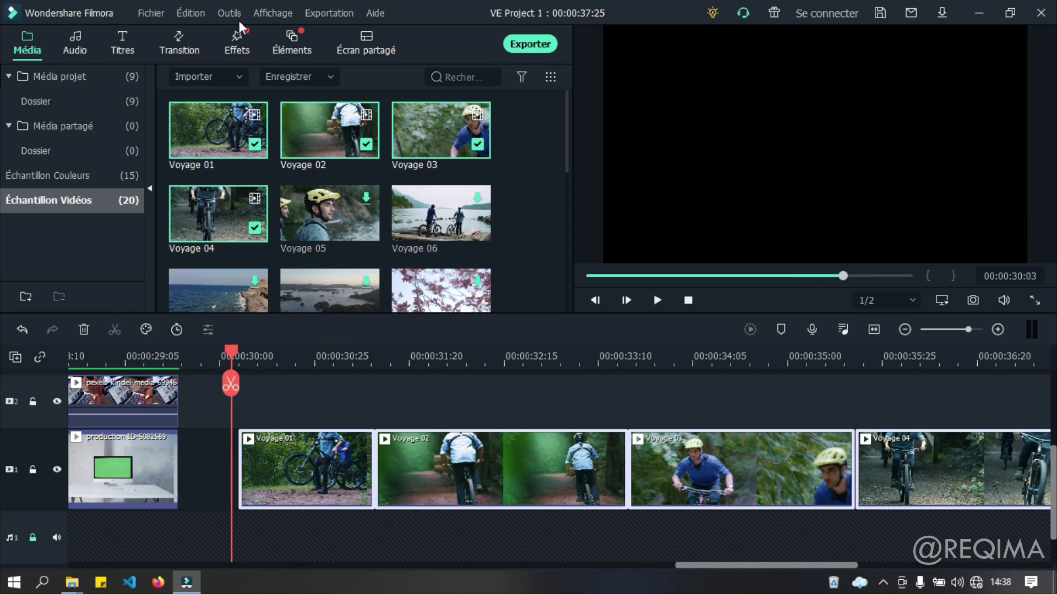
Try the Mur Télé effect as a separate item on track 2 above the Voyage clips and remove it after playback
left_click(238, 44)
scroll(336, 145, "down", 3)
scroll(318, 144, "up", 3)
scroll(324, 154, "down", 3)
left_click_drag(328, 254, 249, 418)
left_click(656, 300)
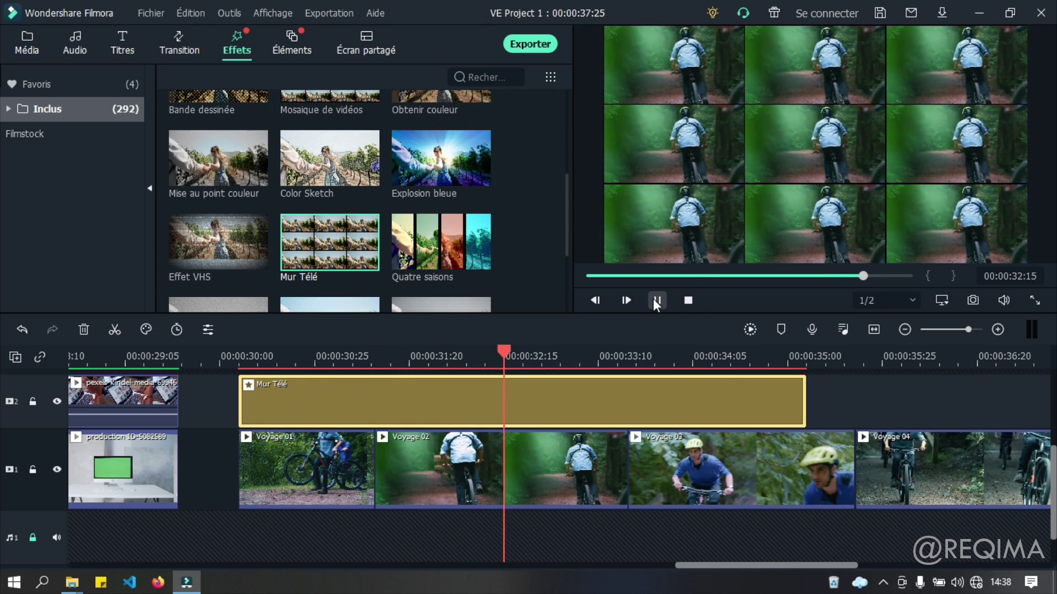
left_click(656, 300)
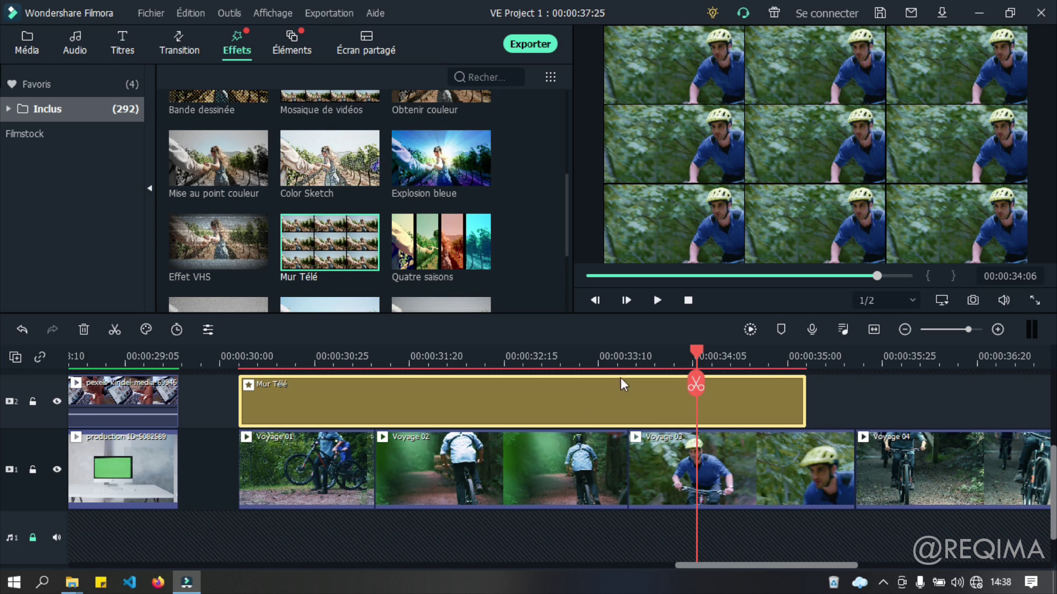
key("Delete")
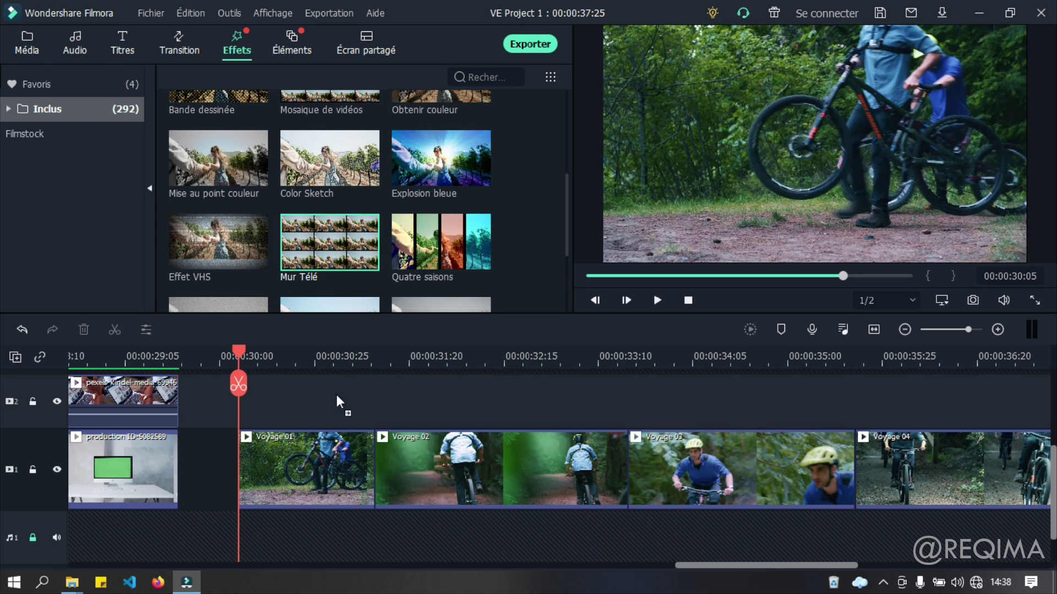
Try applying the Mur Télé effect directly to the Voyage 01 clip, and undo it
left_click(309, 472)
left_click_drag(308, 470, 303, 458)
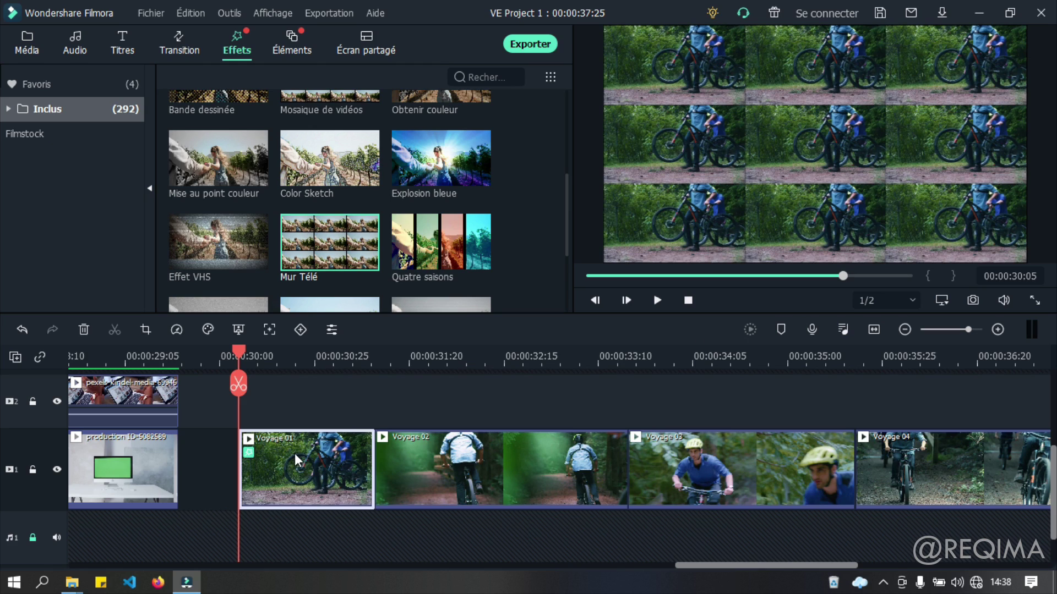
key("ctrl+z")
Try Mur Télé on track 2 trimmed to the length of Voyage 01, view its effect settings, and delete it
left_click_drag(363, 256, 256, 426)
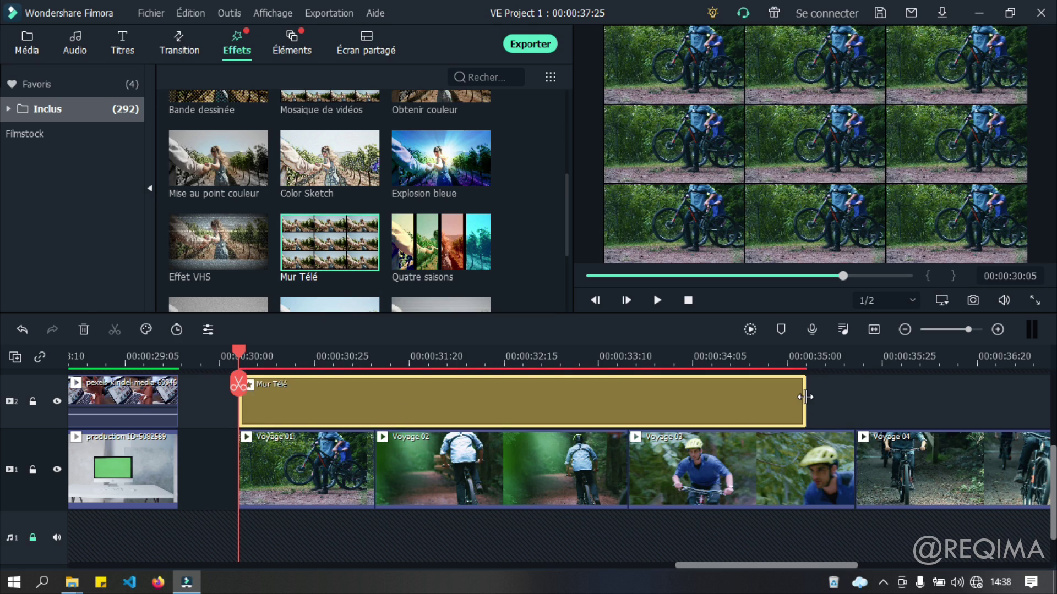
double_click(388, 419)
left_click_drag(803, 399, 375, 399)
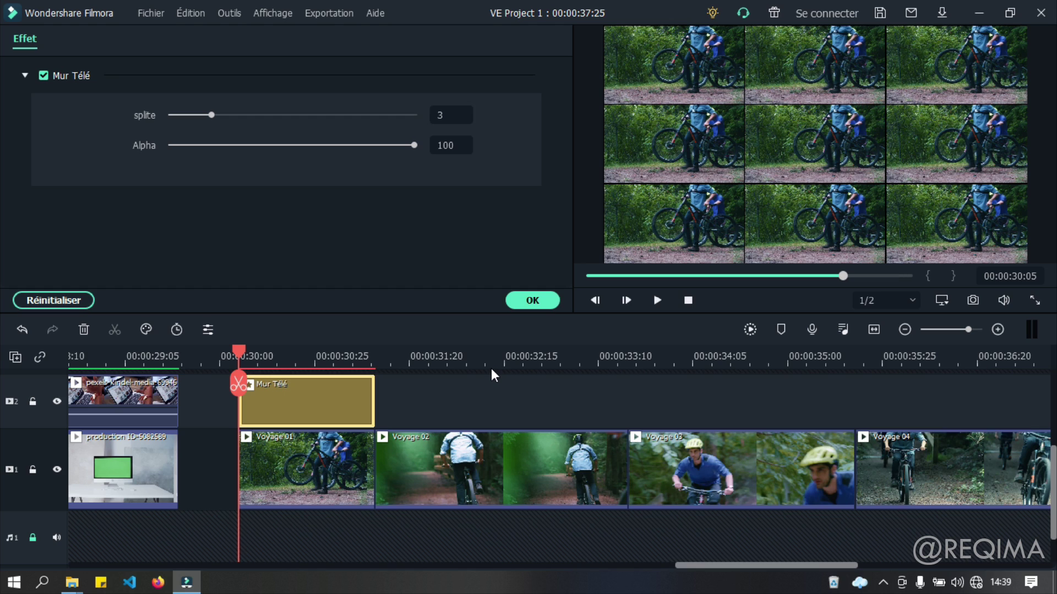
left_click(514, 302)
key("Delete")
Try Mur Télé directly on Voyage 01 with splite 2 and Alpha 59, and remove the effect from the clip
left_click_drag(327, 264, 282, 457)
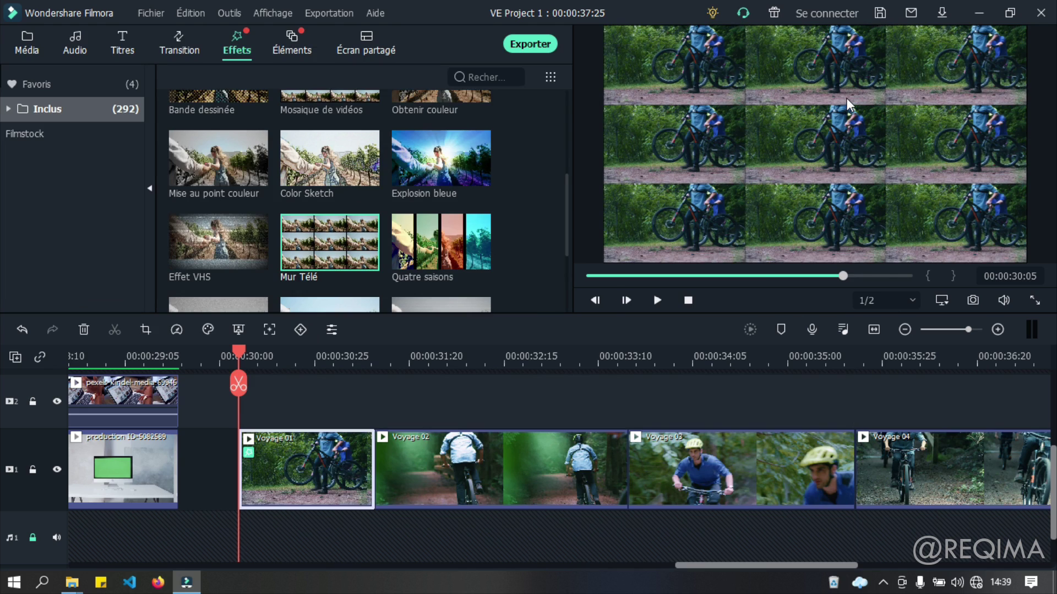
left_click(249, 453)
left_click(24, 275)
left_click_drag(213, 188, 175, 193)
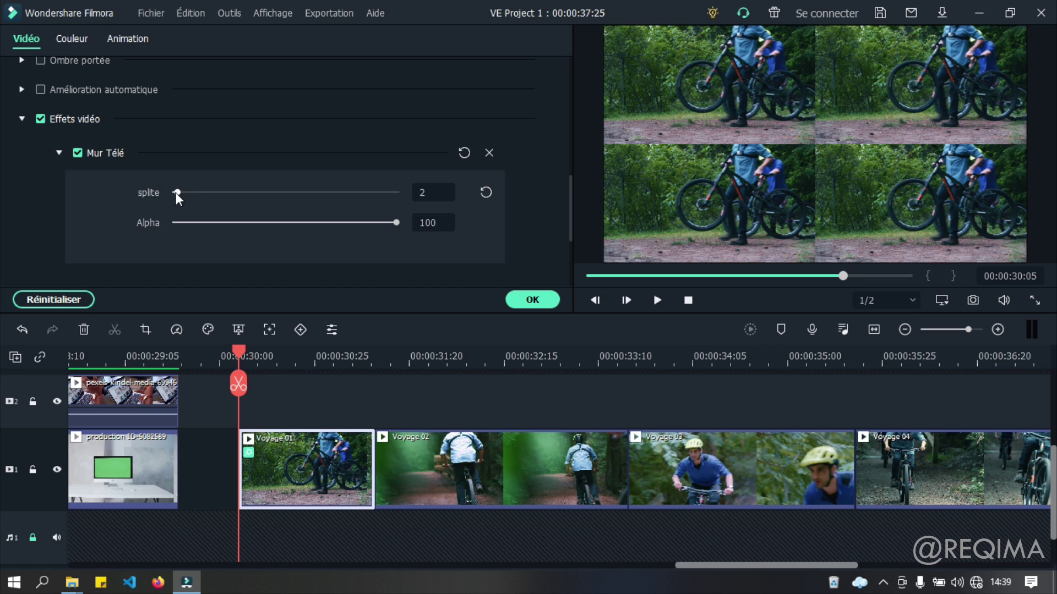
left_click_drag(394, 224, 305, 225)
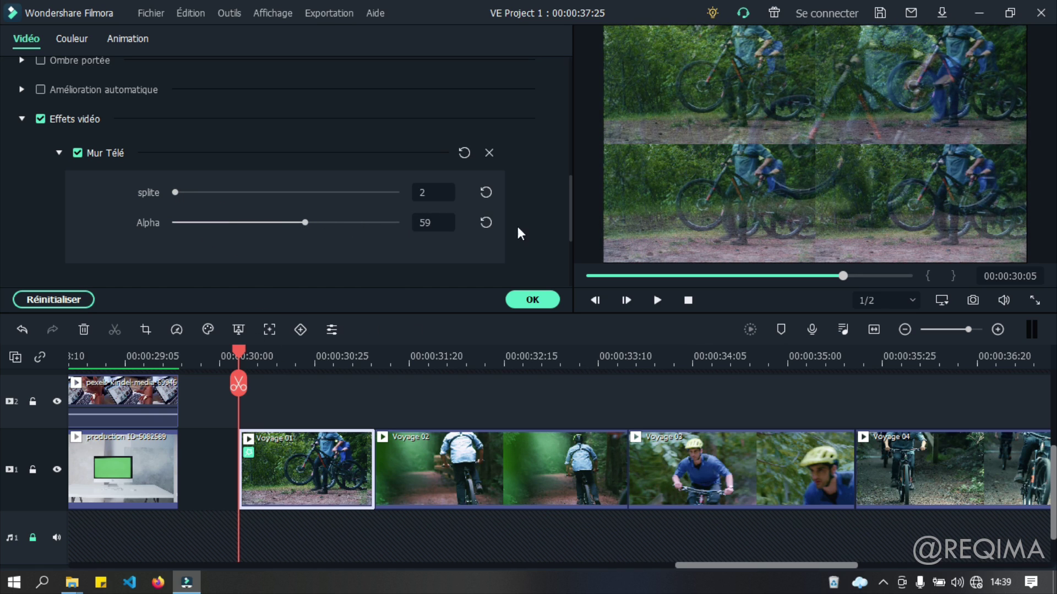
left_click(488, 154)
left_click(531, 301)
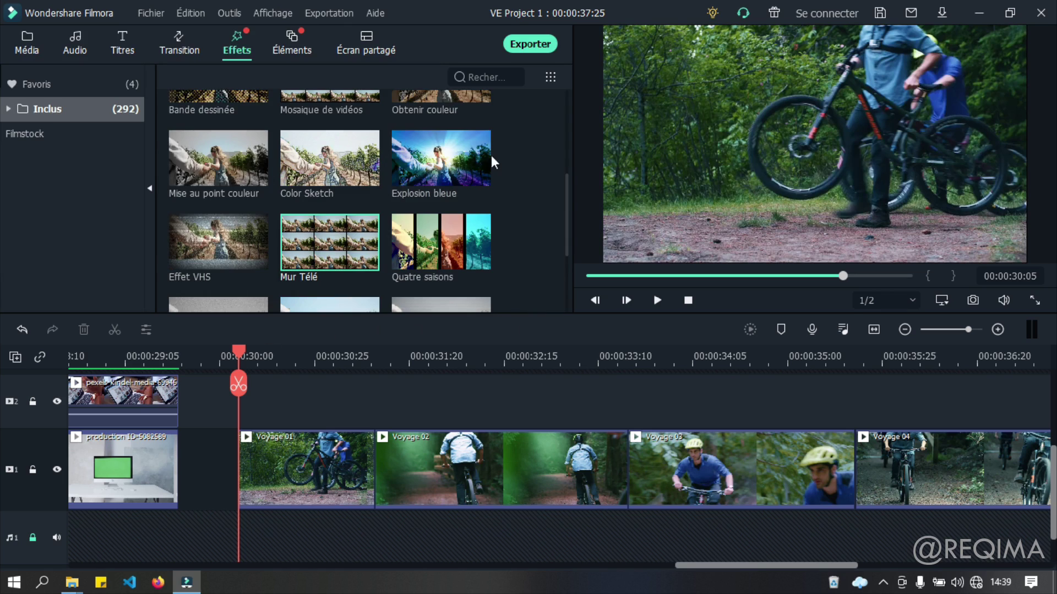
left_click_drag(317, 269, 246, 531)
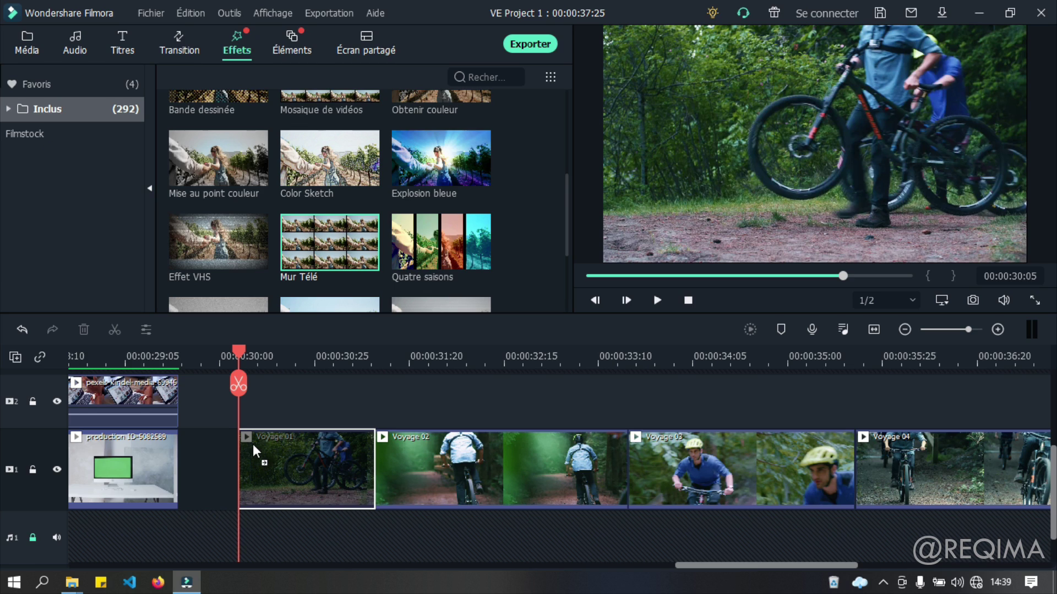
left_click_drag(252, 444, 348, 278)
Search the effects for cine, and apply Cinema 21 9 to Voyage 01, playing the clip back to check it
scroll(382, 203, "down", 6)
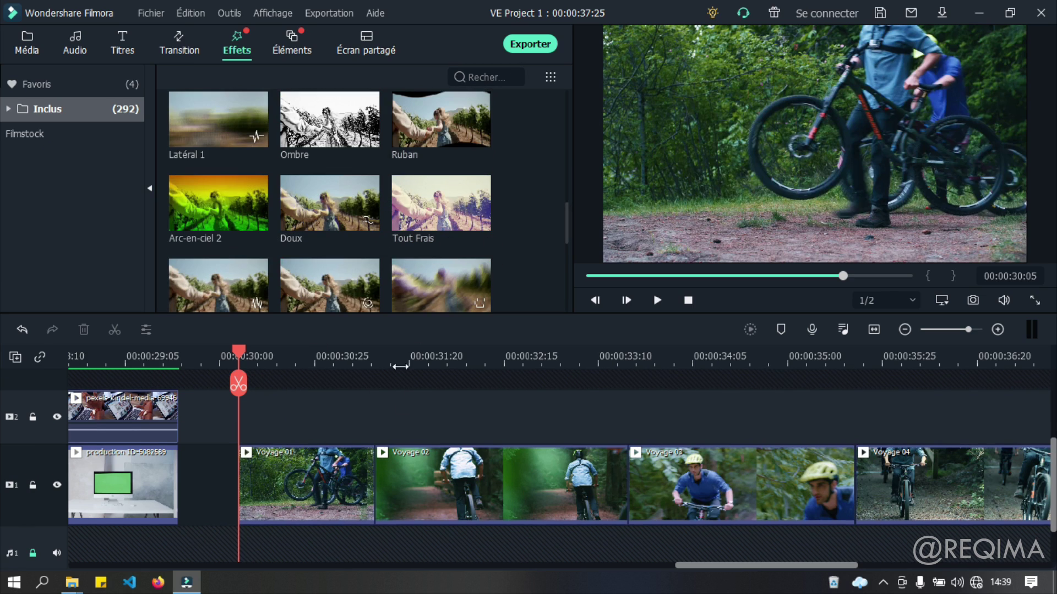
left_click(461, 77)
type("cine")
left_click_drag(212, 157, 266, 476)
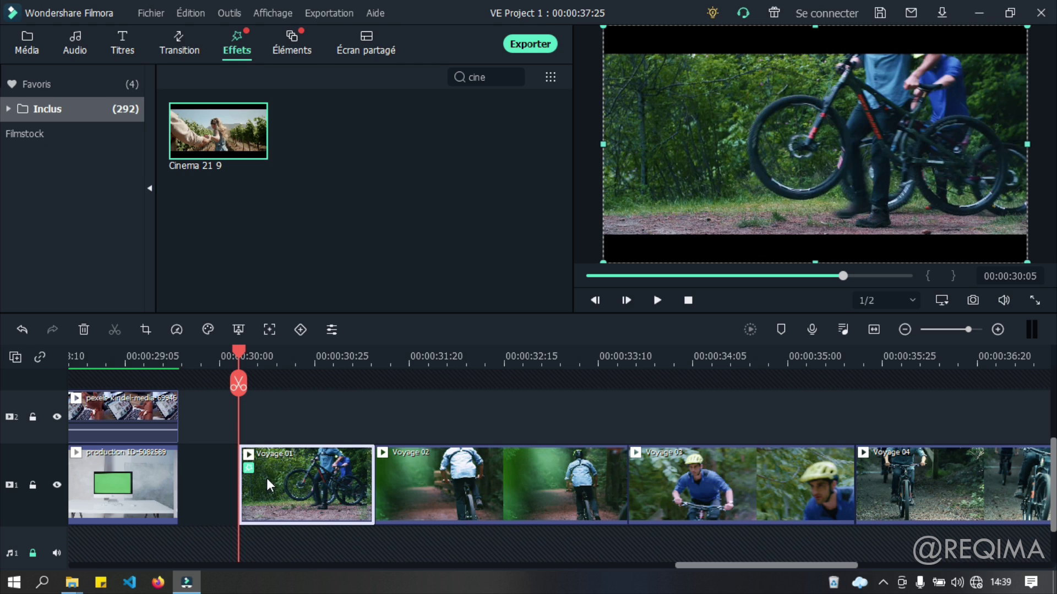
left_click_drag(239, 359, 209, 355)
key("space")
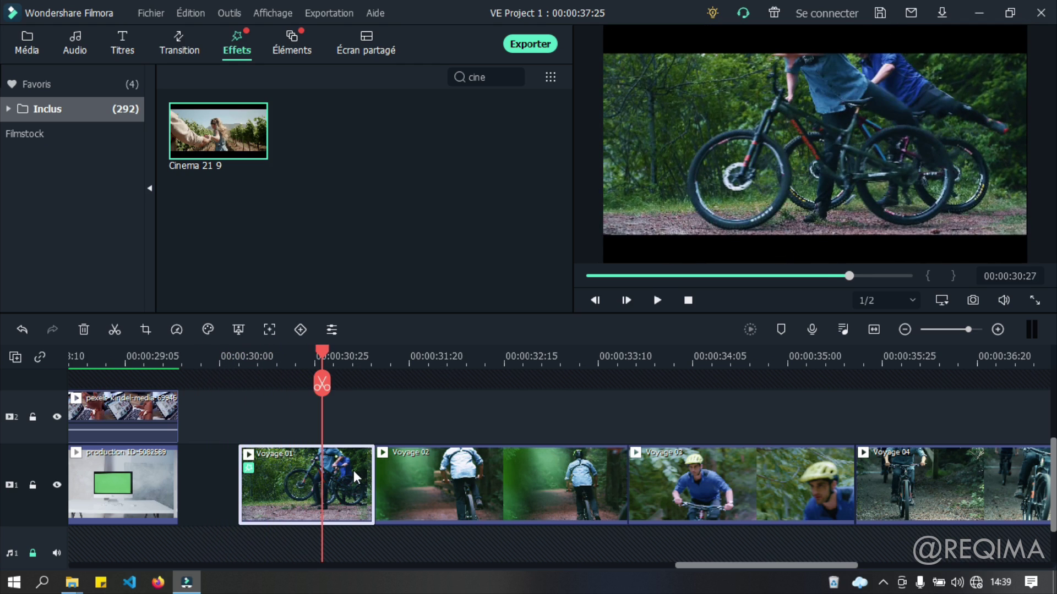
left_click_drag(321, 355, 247, 366)
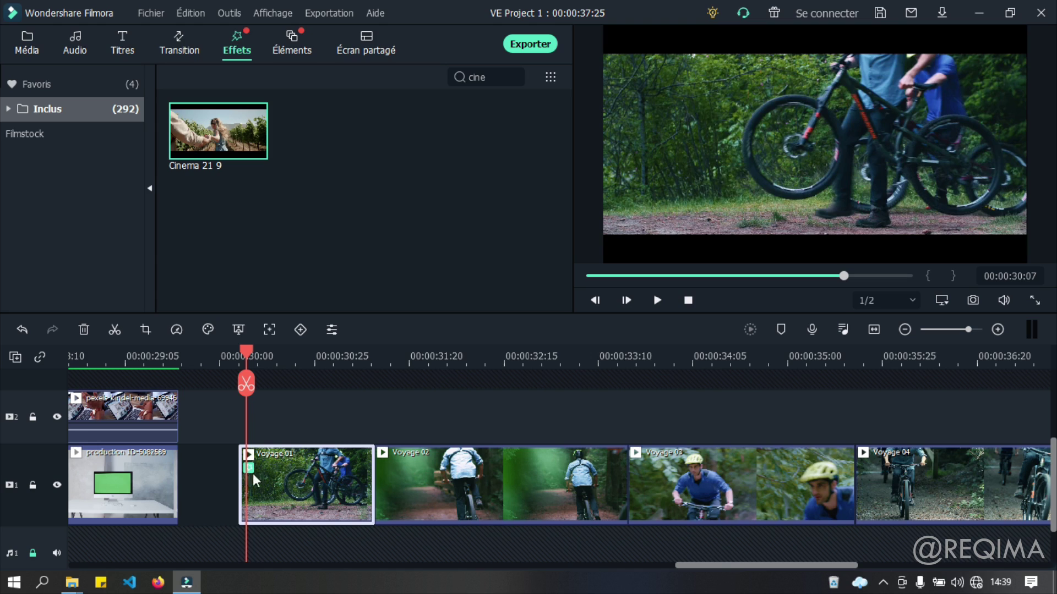
left_click_drag(249, 355, 236, 356)
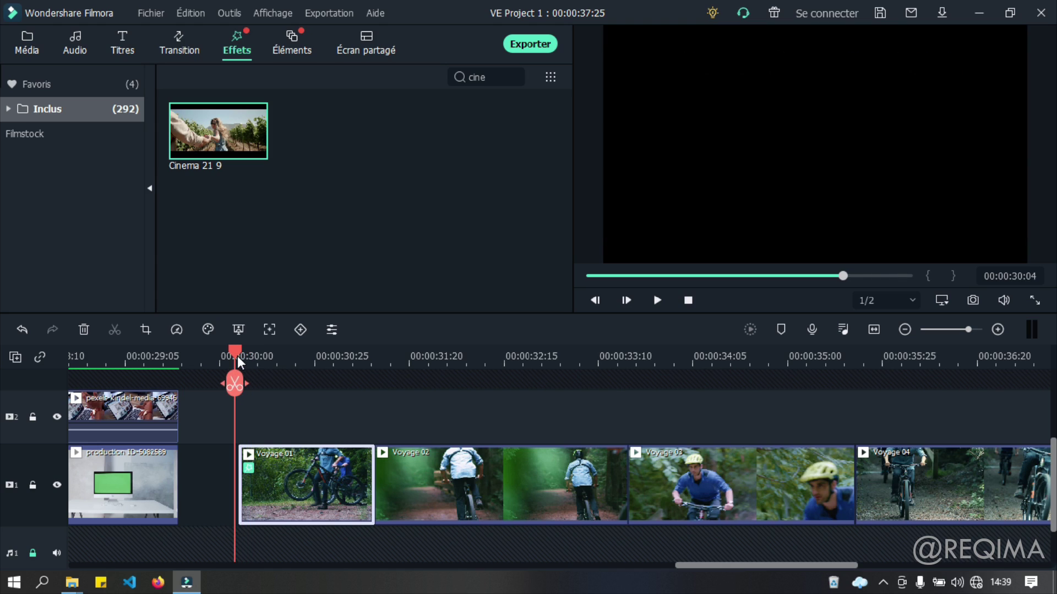
Set the Hauteur du Contour of the Cinema 21 9 effect on Voyage 01 to -0.56, with Alpha at 1.00
left_click(248, 467)
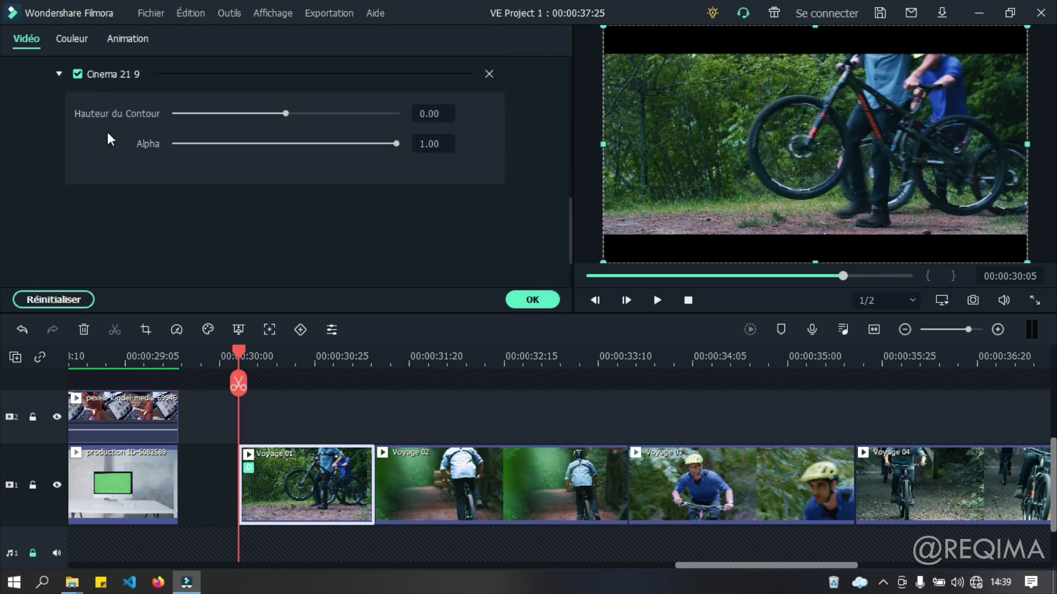
scroll(233, 253, "down", 2)
left_click_drag(282, 191, 230, 201)
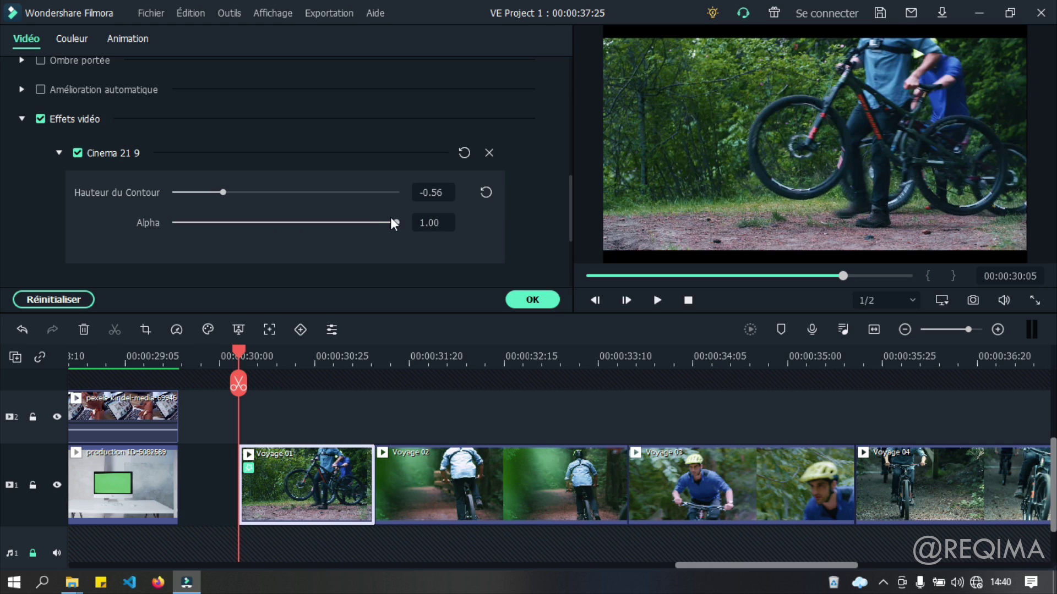
left_click_drag(369, 224, 505, 223)
left_click(532, 299)
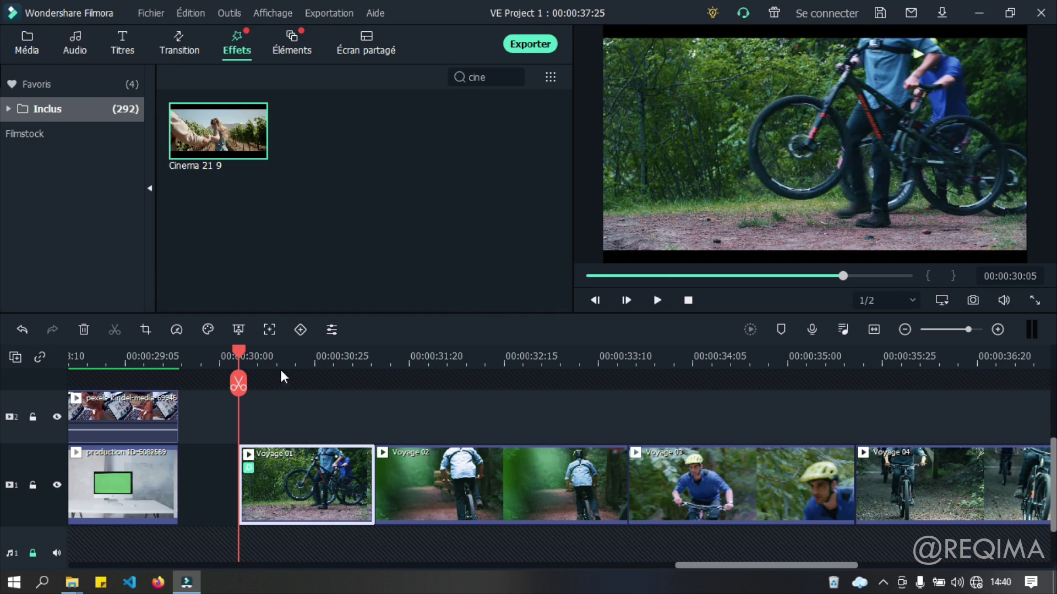
Clear the effect search and apply the Film 6 effect from the full library to Voyage 02
left_click(516, 76)
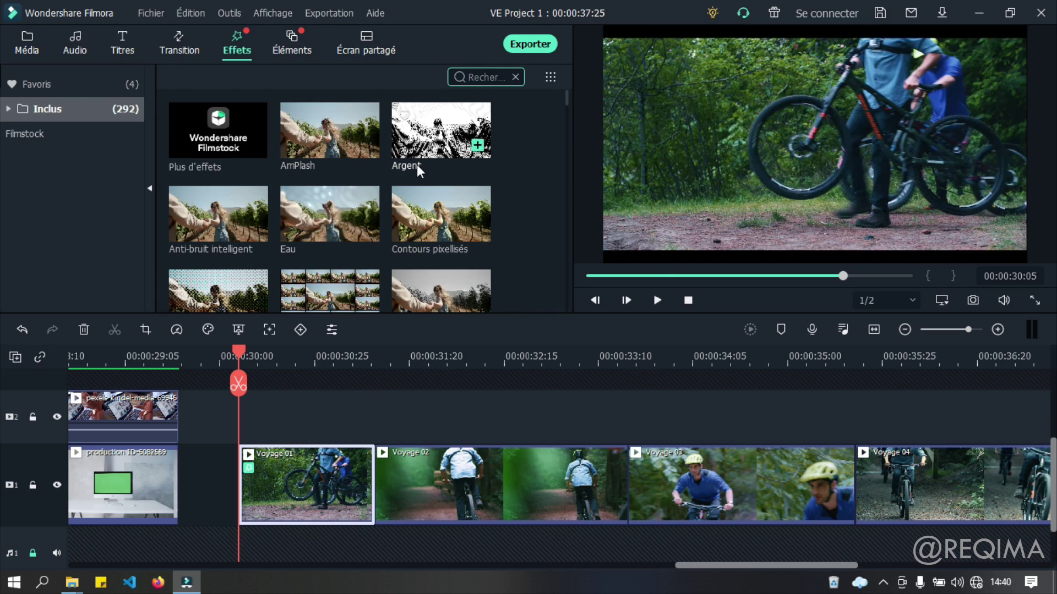
scroll(417, 165, "down", 3)
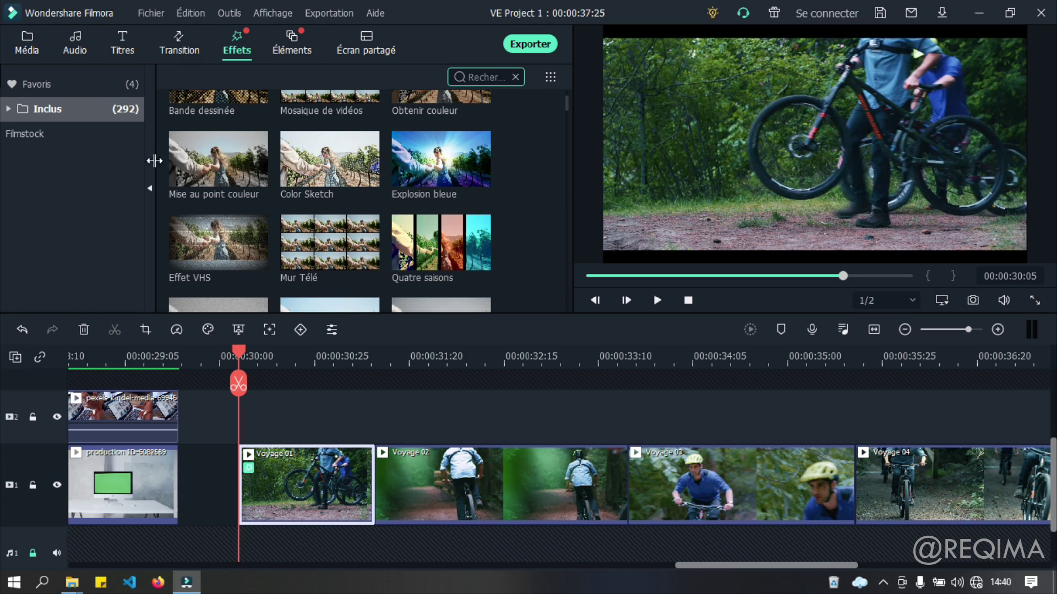
scroll(239, 210, "down", 10)
scroll(239, 208, "down", 15)
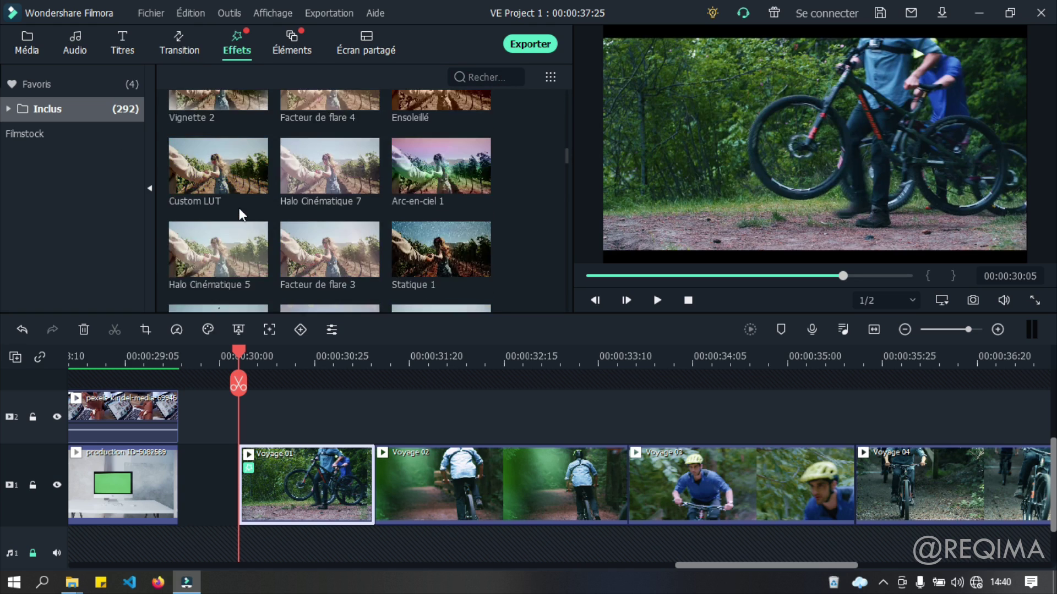
scroll(238, 209, "down", 10)
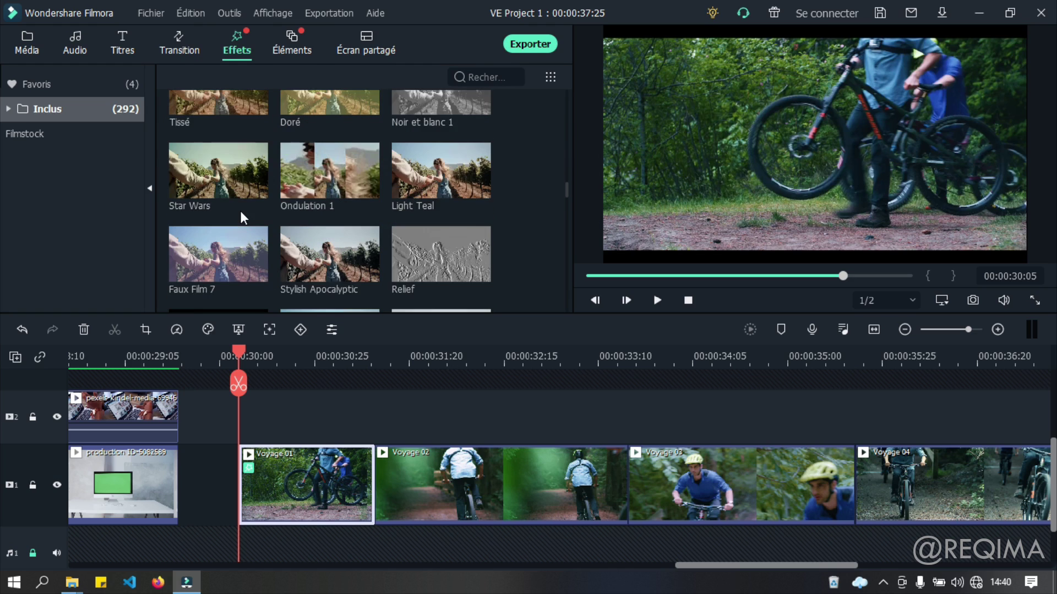
scroll(240, 212, "up", 10)
scroll(240, 210, "down", 15)
scroll(243, 222, "down", 5)
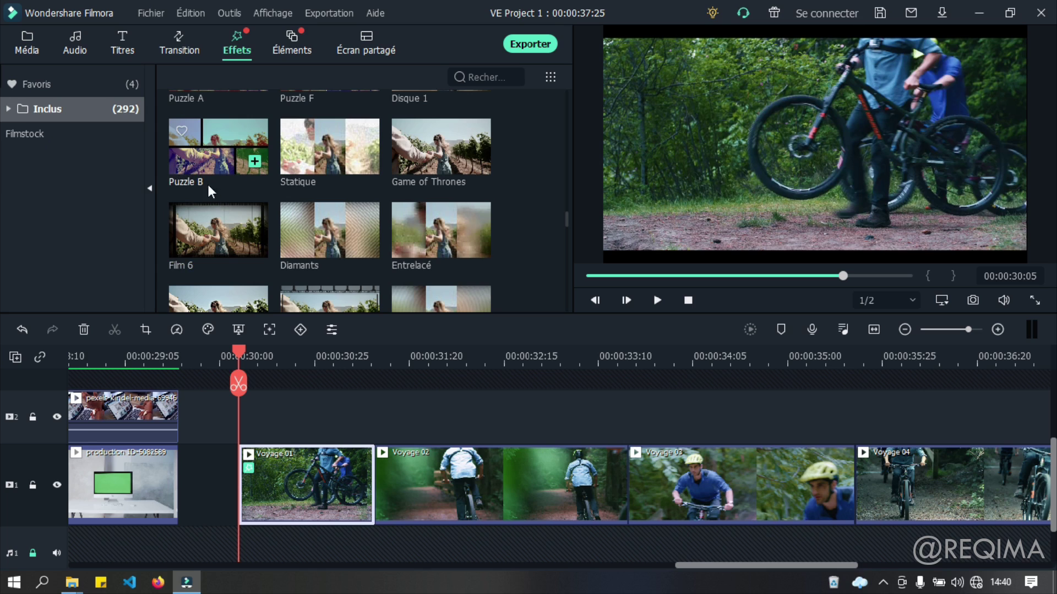
left_click_drag(217, 234, 405, 462)
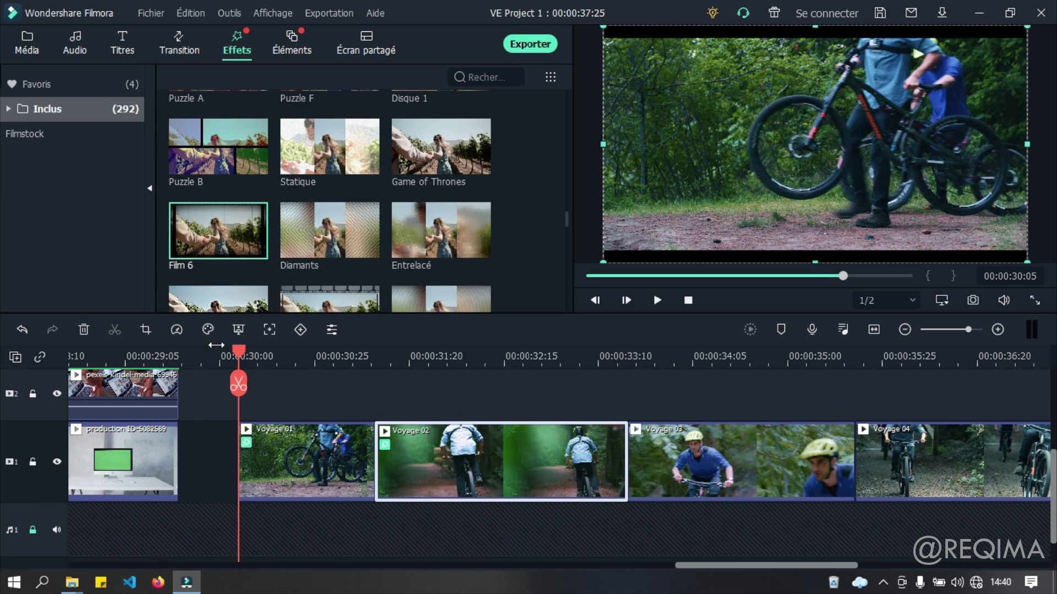
Play back Voyage 01 and Voyage 02 from just before 00:00:30:05 to review the Cinema 21 9 and Film 6 effects
key("space")
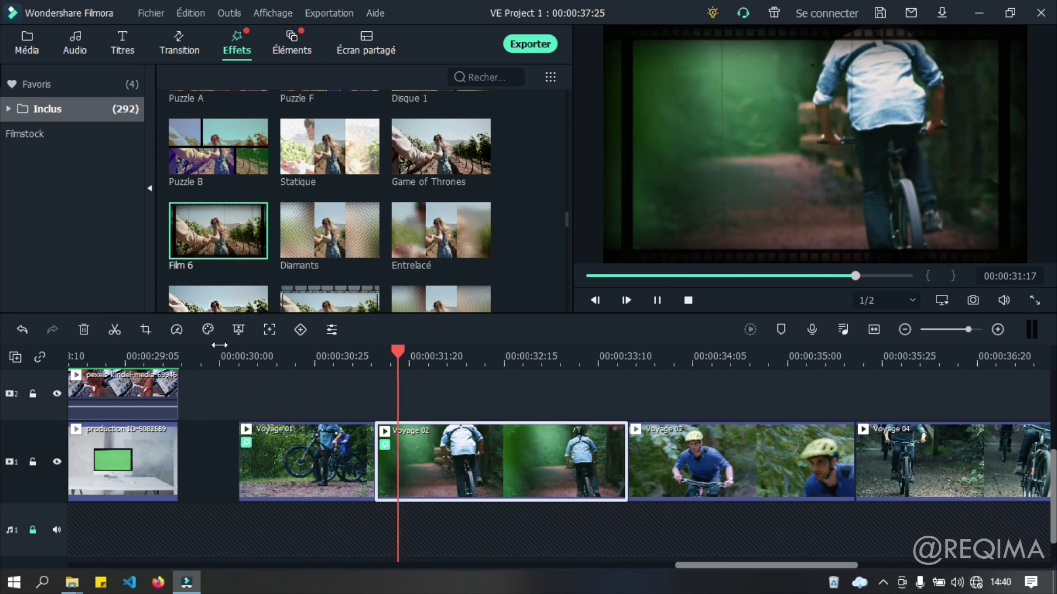
key("space")
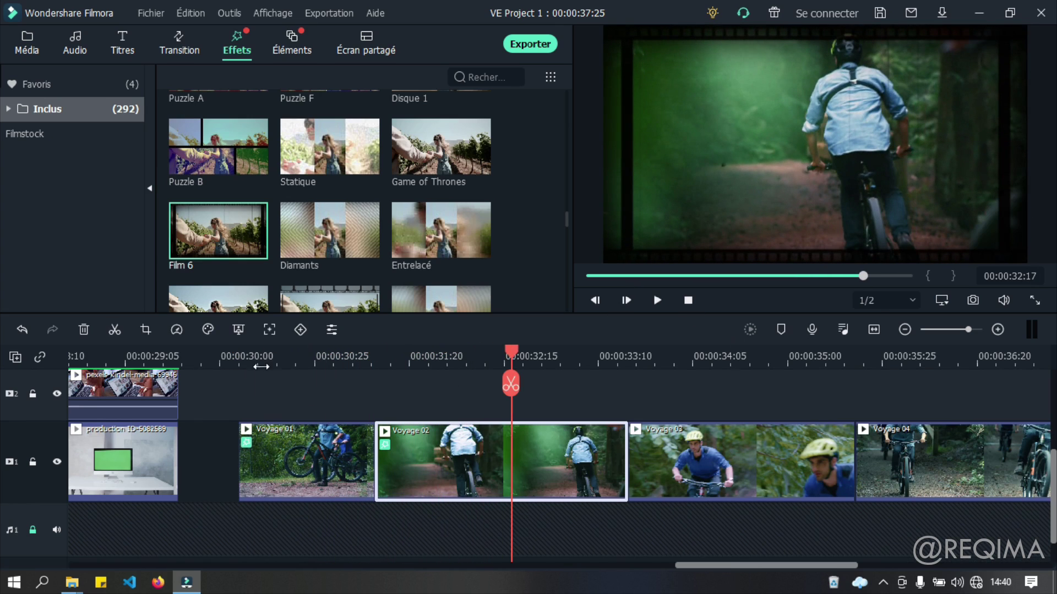
left_click(231, 358)
key("space")
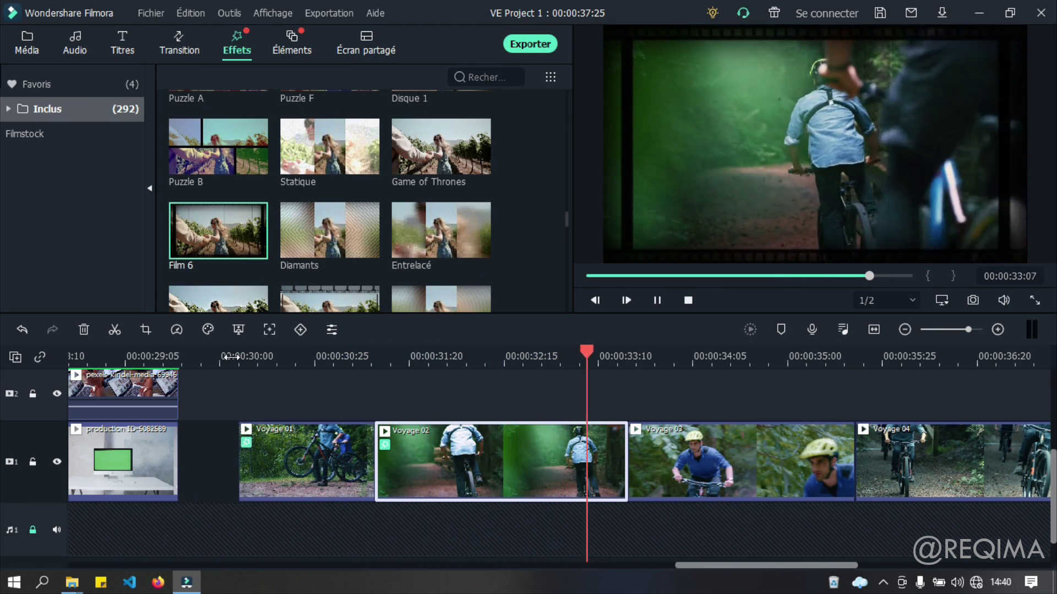
key("space")
Find the Clous frame effect in the library and apply it to Voyage 03
scroll(283, 156, "down", 2)
scroll(280, 157, "down", 3)
scroll(263, 226, "up", 3)
left_click_drag(217, 165, 695, 481)
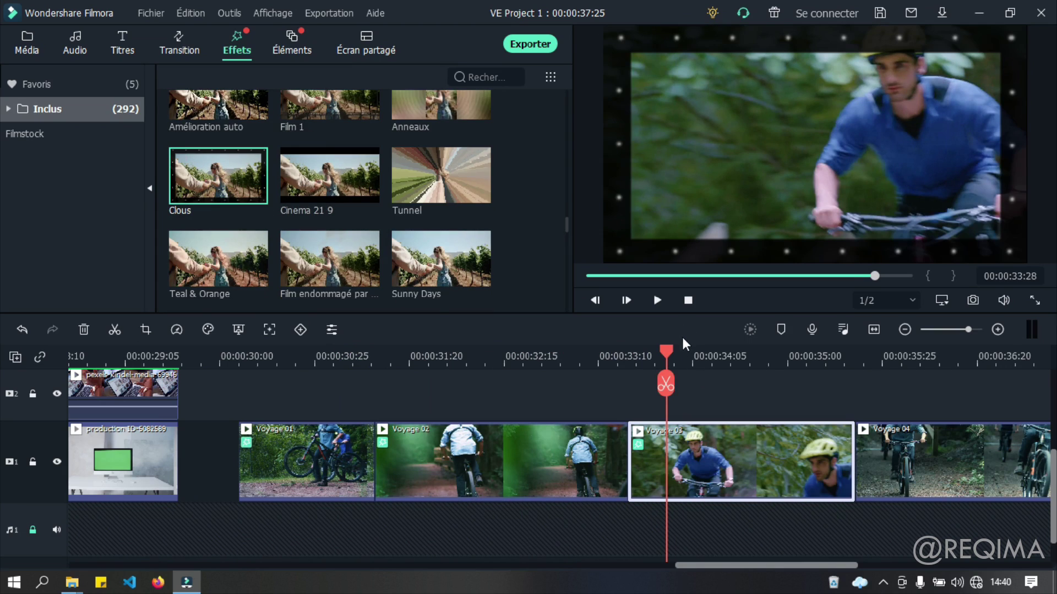
Play back Voyage 03 from its beginning to review the Clous frame effect
left_click_drag(676, 351, 231, 393)
key("space")
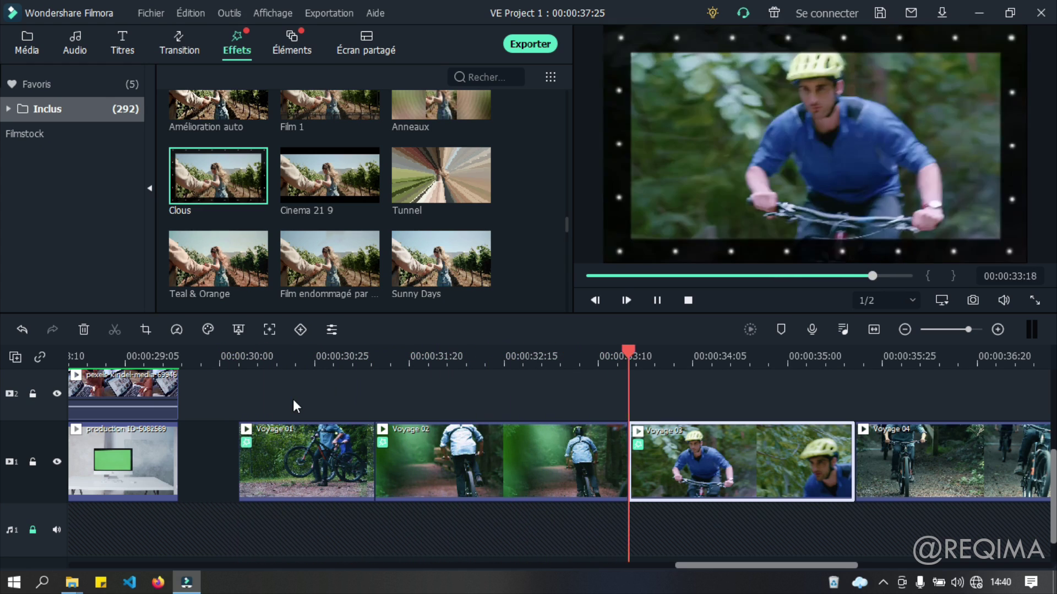
key("space")
Find the Film 4 effect in the library, apply it to Voyage 04 and play it back
scroll(342, 234, "down", 5)
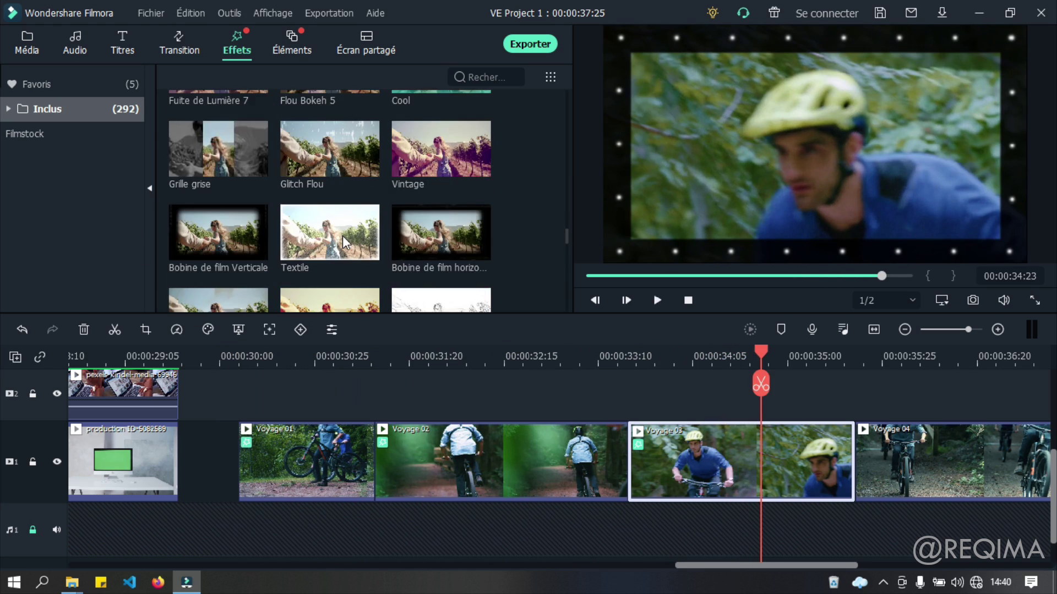
scroll(342, 239, "down", 3)
scroll(322, 226, "up", 5)
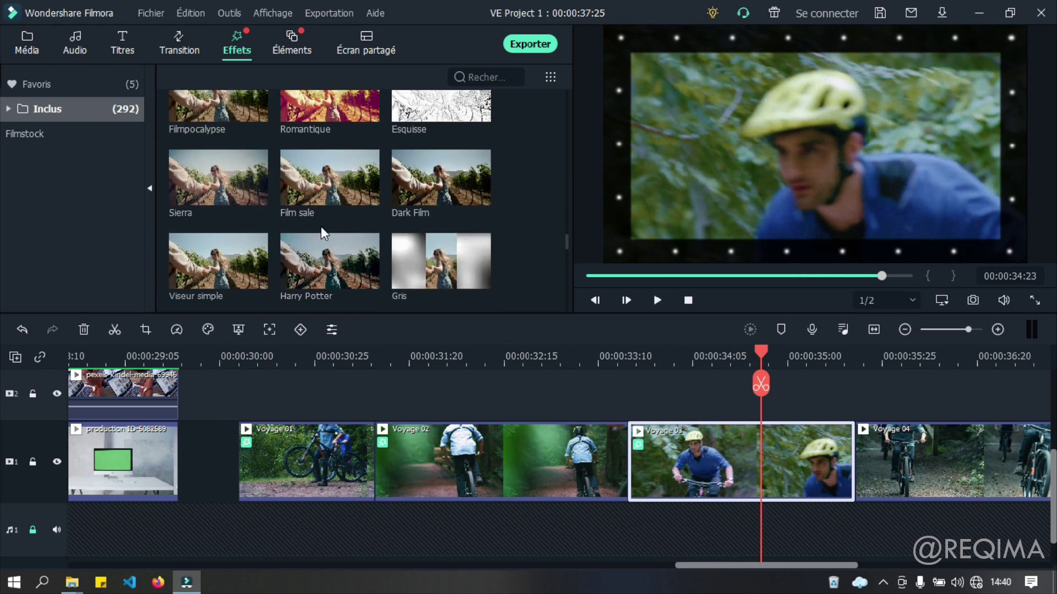
scroll(322, 226, "down", 10)
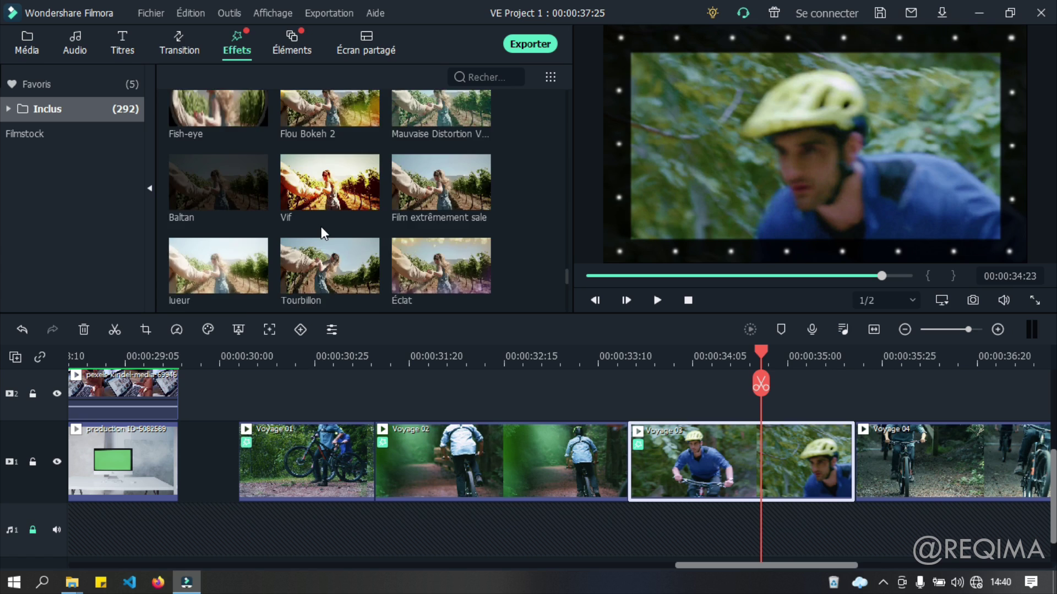
scroll(322, 226, "down", 2)
left_click_drag(213, 235, 918, 445)
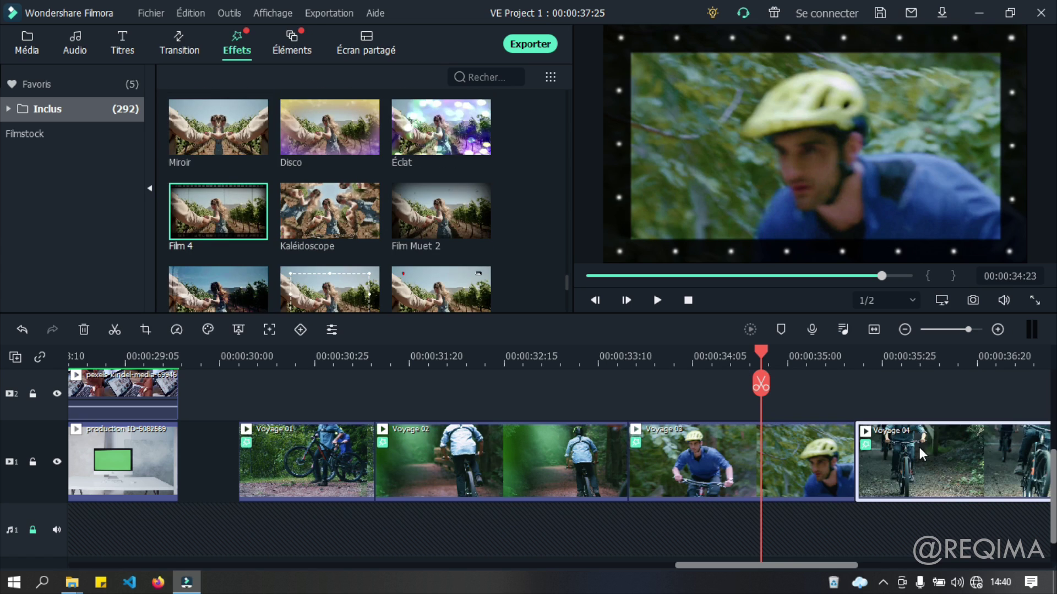
key("space")
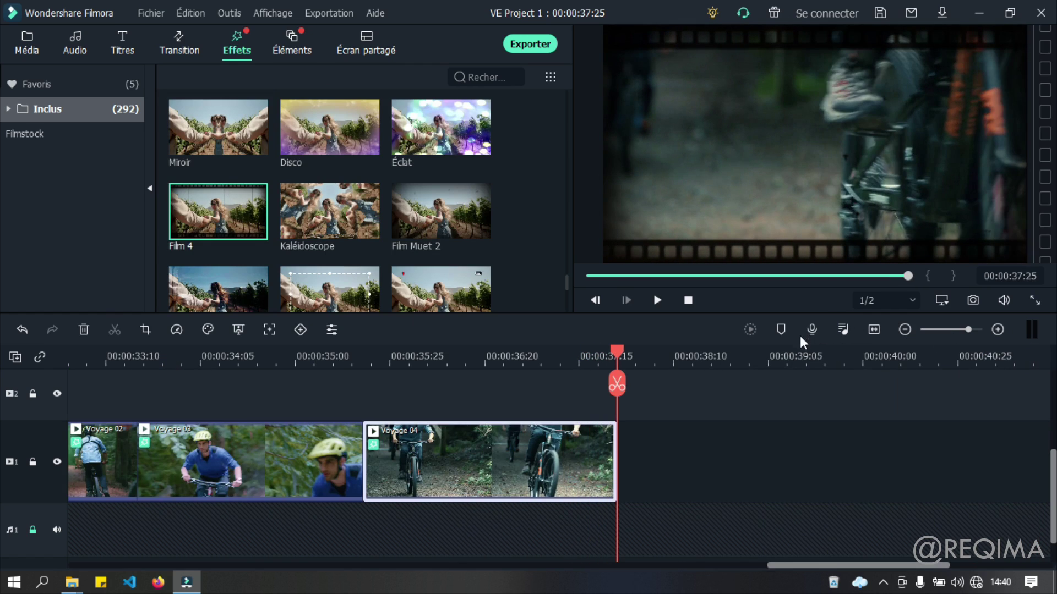
Fit the timeline and add the two pexels clips of seated groups from the project media right after Voyage 04 on video track 1
left_click(874, 329)
scroll(353, 173, "down", 10)
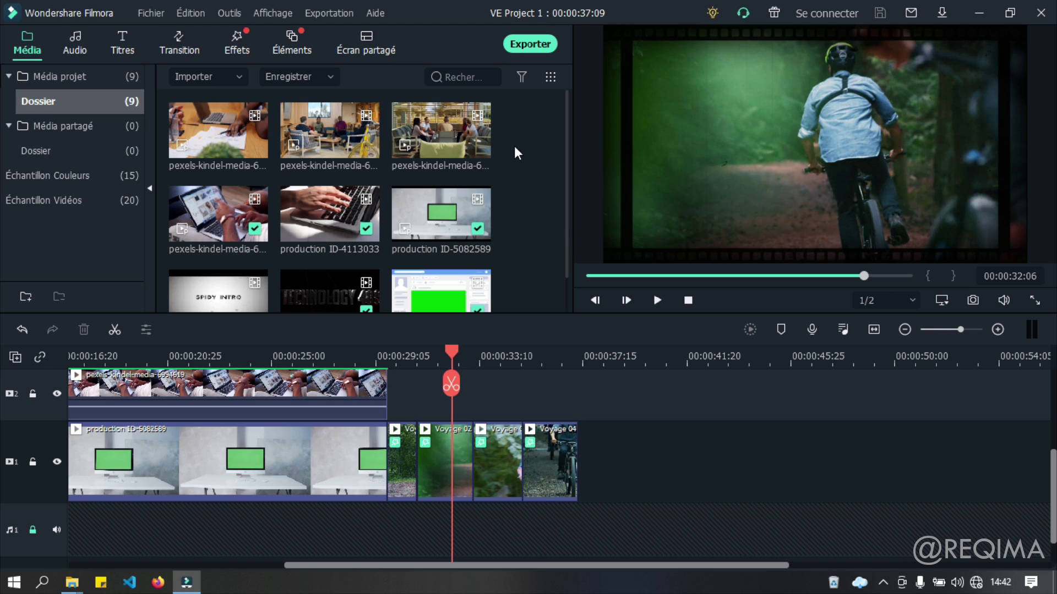
left_click(231, 132)
left_click(406, 132)
left_click(352, 129)
left_click(406, 131, "ctrl")
left_click_drag(399, 129, 591, 483)
left_click_drag(752, 383, 490, 381)
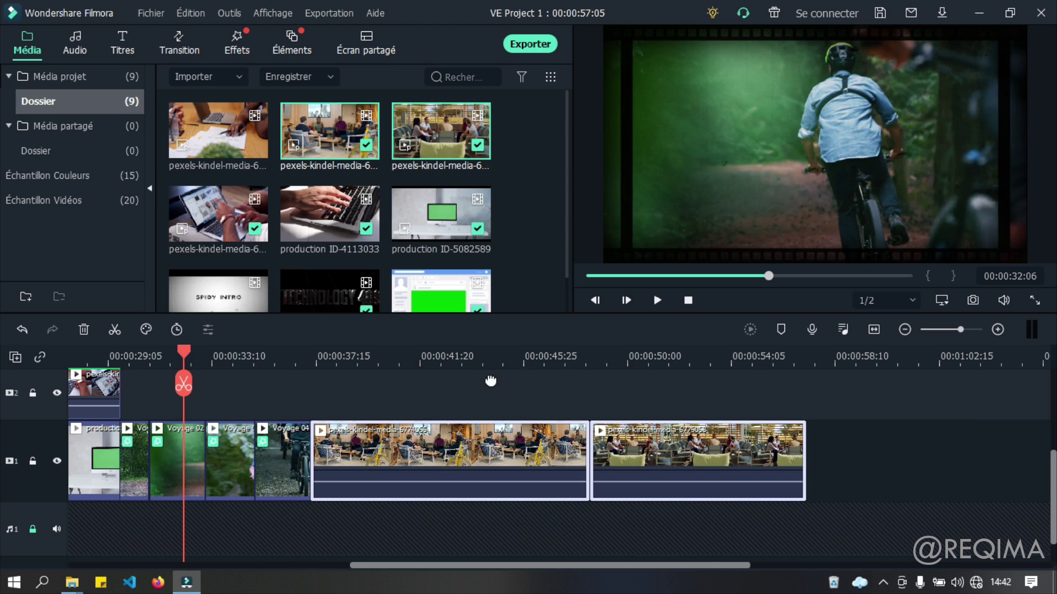
Open the first seated-group clip for editing, collapse its Transformer and Chroma Key sections, and show its Couleur settings
double_click(404, 462)
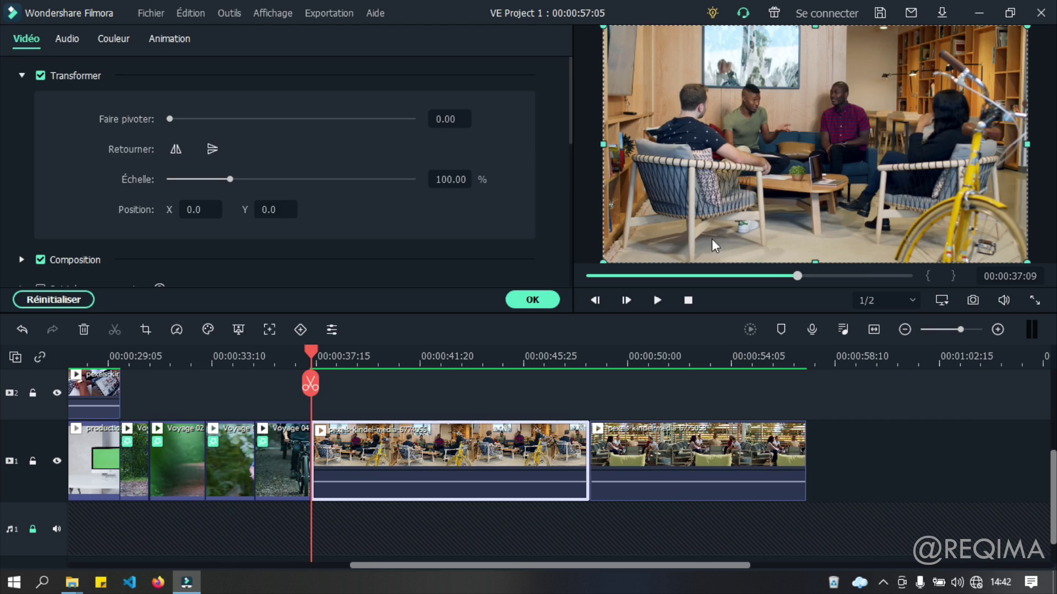
left_click(20, 75)
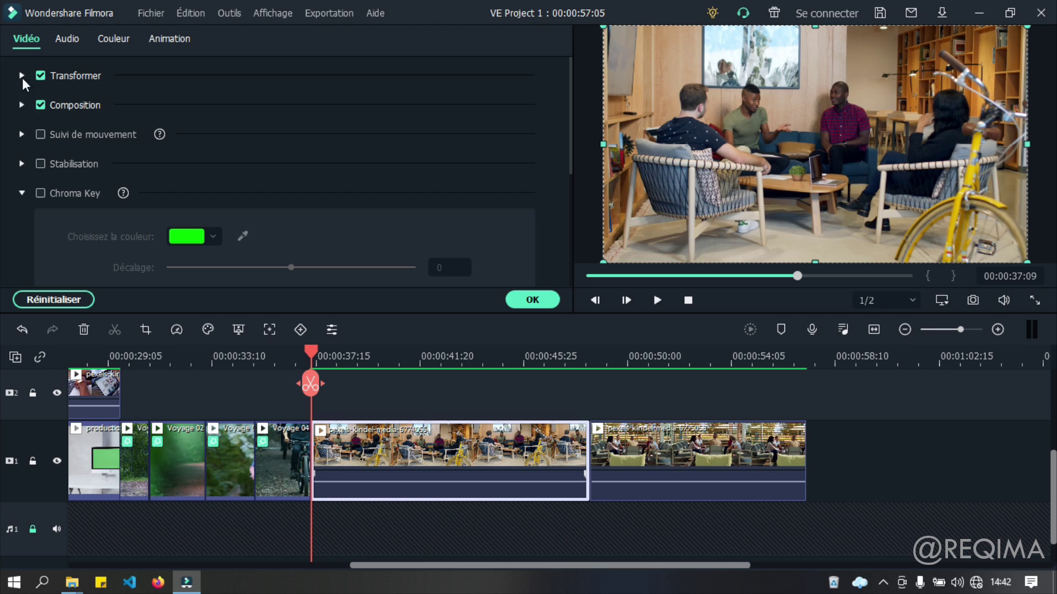
left_click(22, 193)
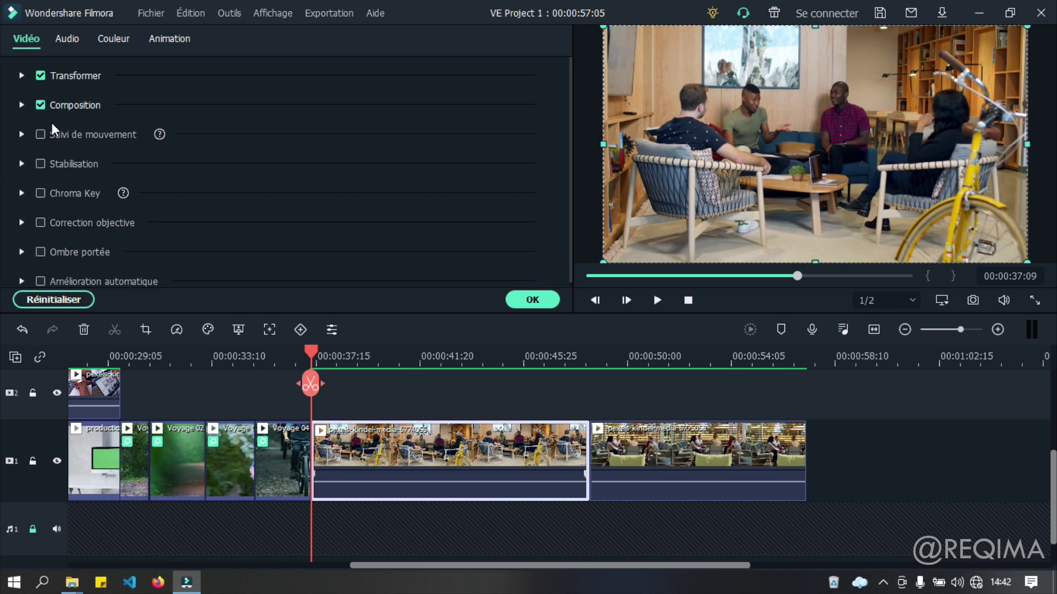
scroll(54, 130, "down", 1)
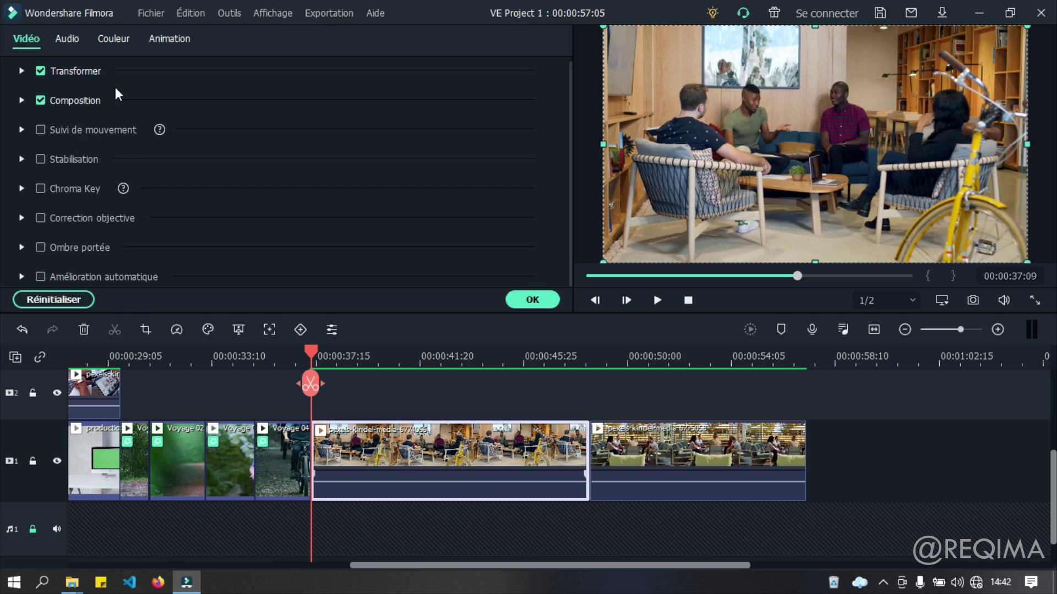
left_click(118, 38)
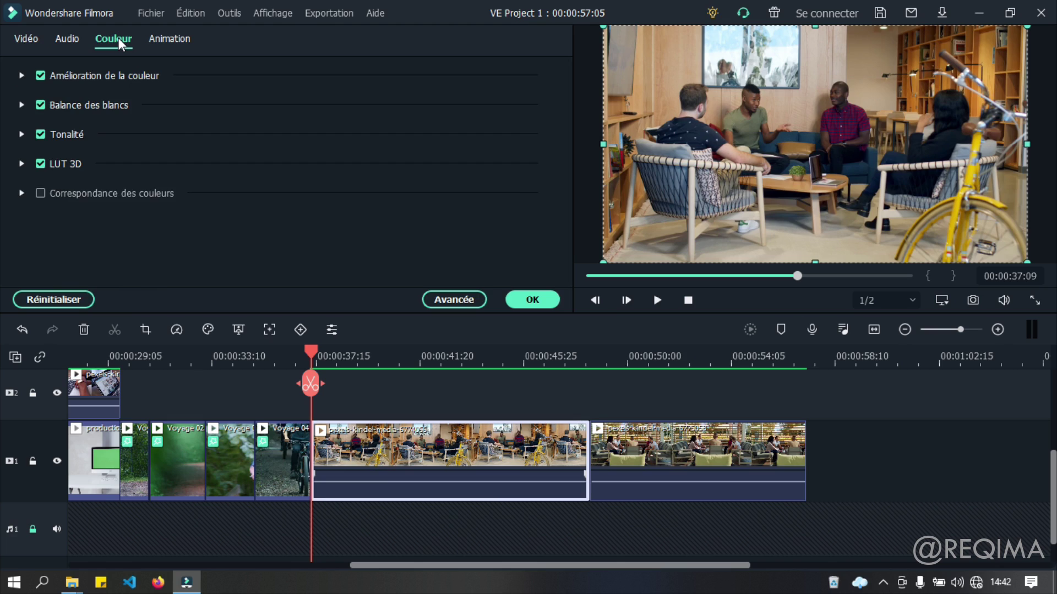
Try the Seuil and Valeur adjustments under Amélioration de la couleur, leaving both at 0.00
left_click(41, 75)
left_click_drag(166, 151, 123, 144)
left_click_drag(170, 180, 152, 196)
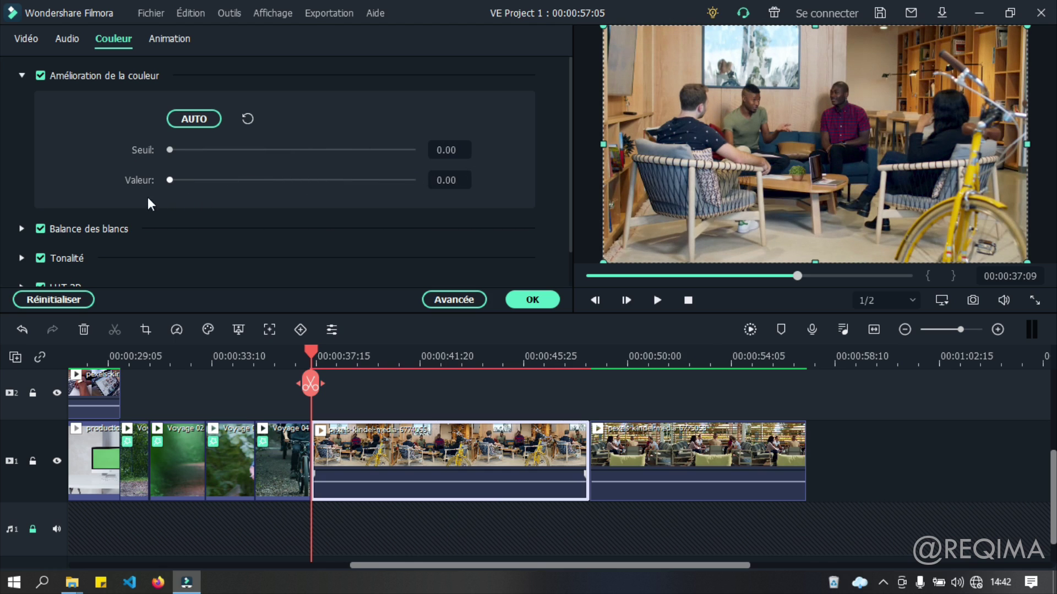
left_click(24, 75)
Try the white balance with Température at 100.00, Teinte at 100.00 and Température at 49.27, resetting each one after its trial
left_click(24, 104)
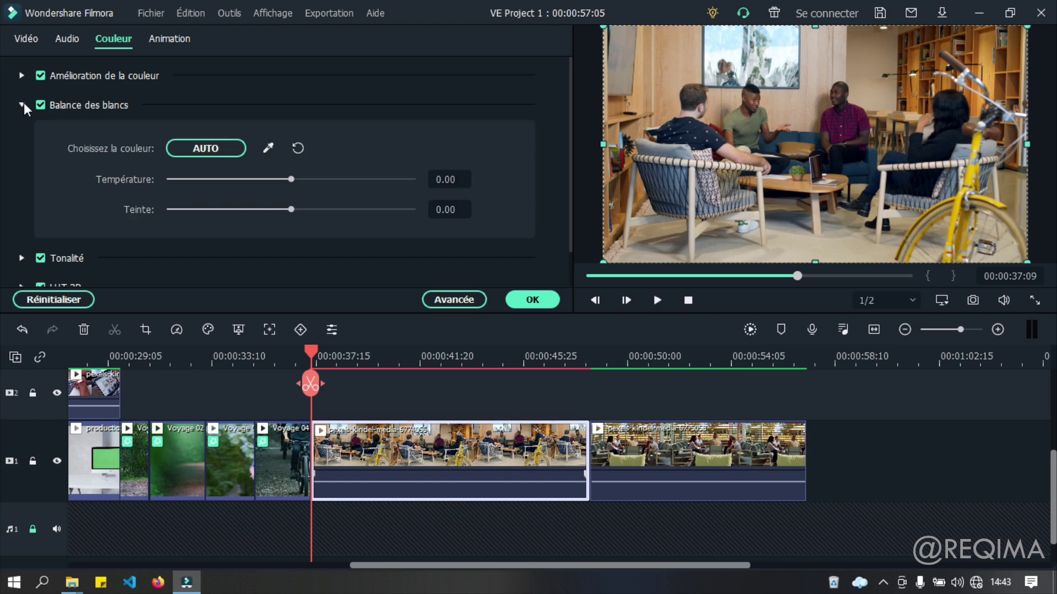
left_click_drag(291, 180, 427, 183)
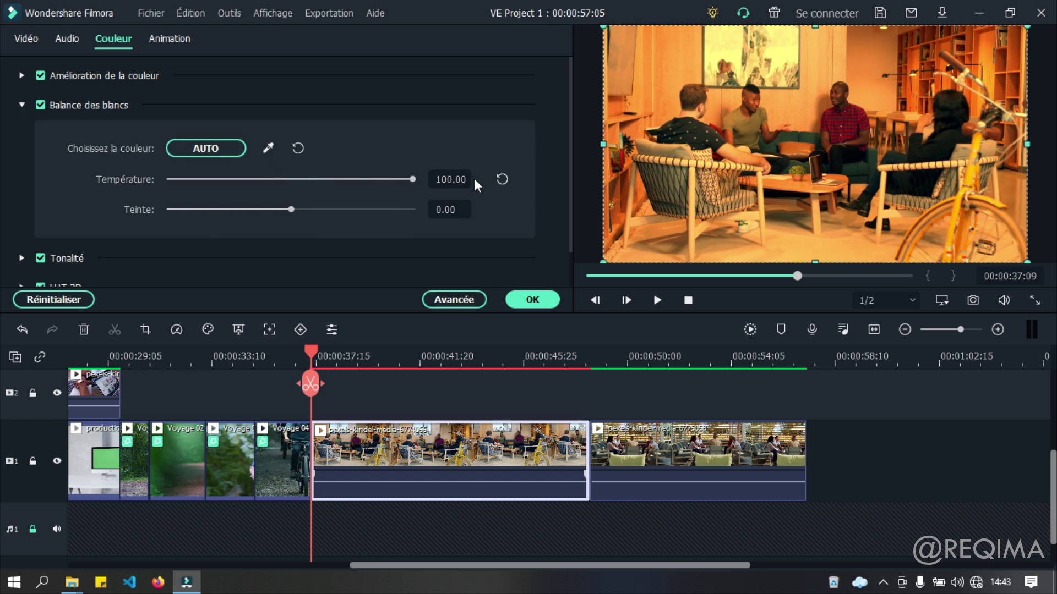
left_click(501, 179)
left_click_drag(291, 209, 414, 208)
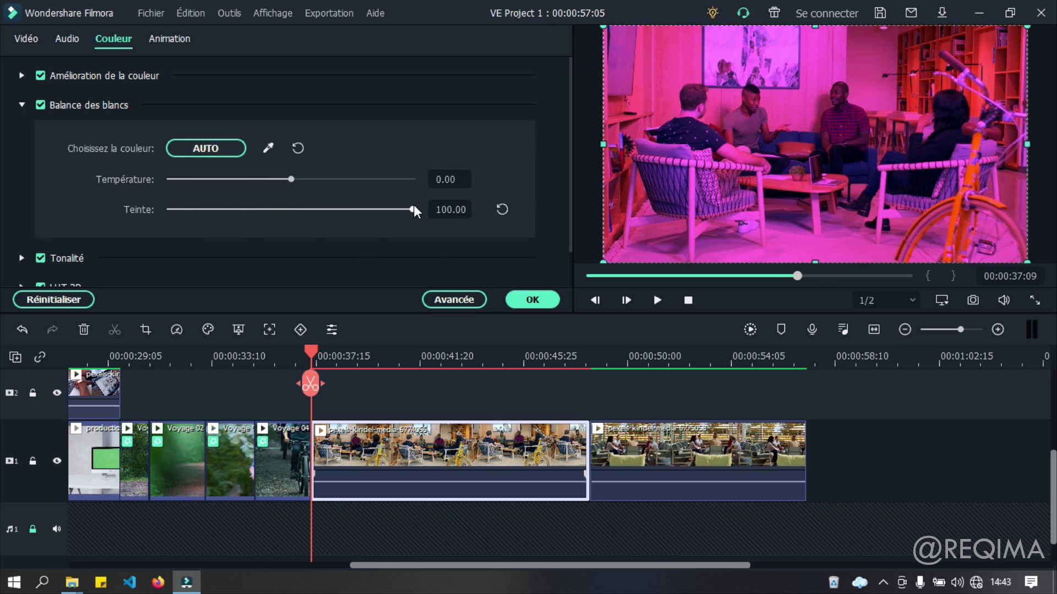
left_click(501, 209)
scroll(196, 206, "down", 1)
left_click_drag(293, 138, 387, 139)
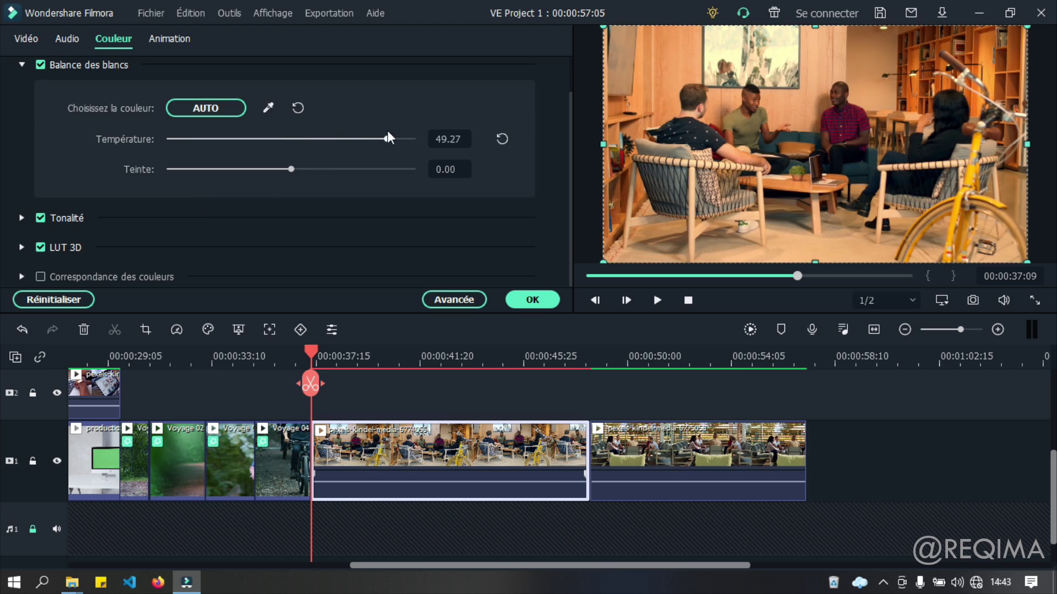
left_click(500, 141)
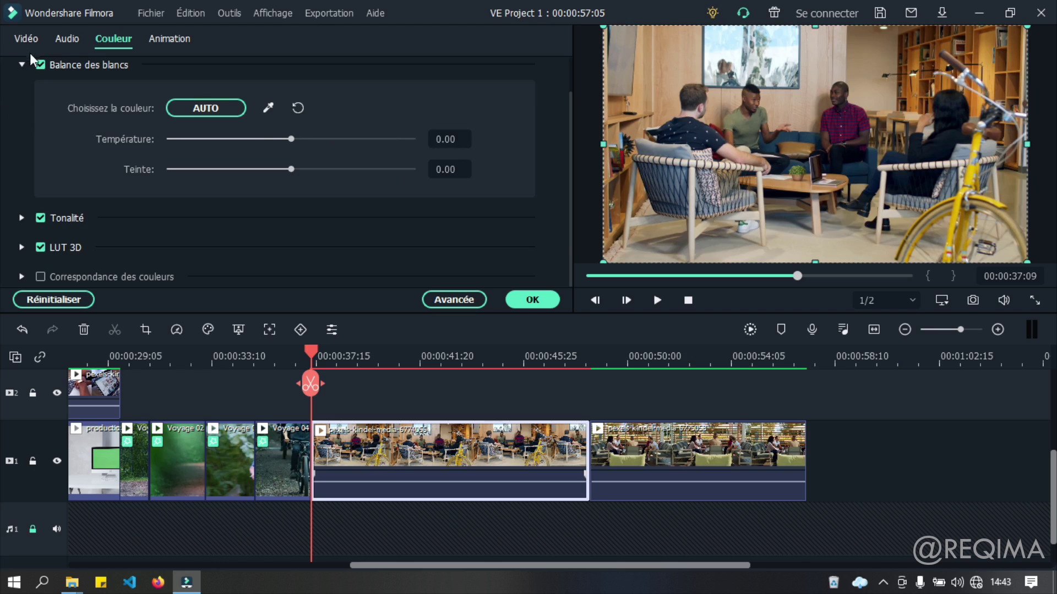
left_click(22, 65)
Try Contraste at 100 with raised Saturation and Luminosité under Tonalité, and reset all three
left_click(24, 138)
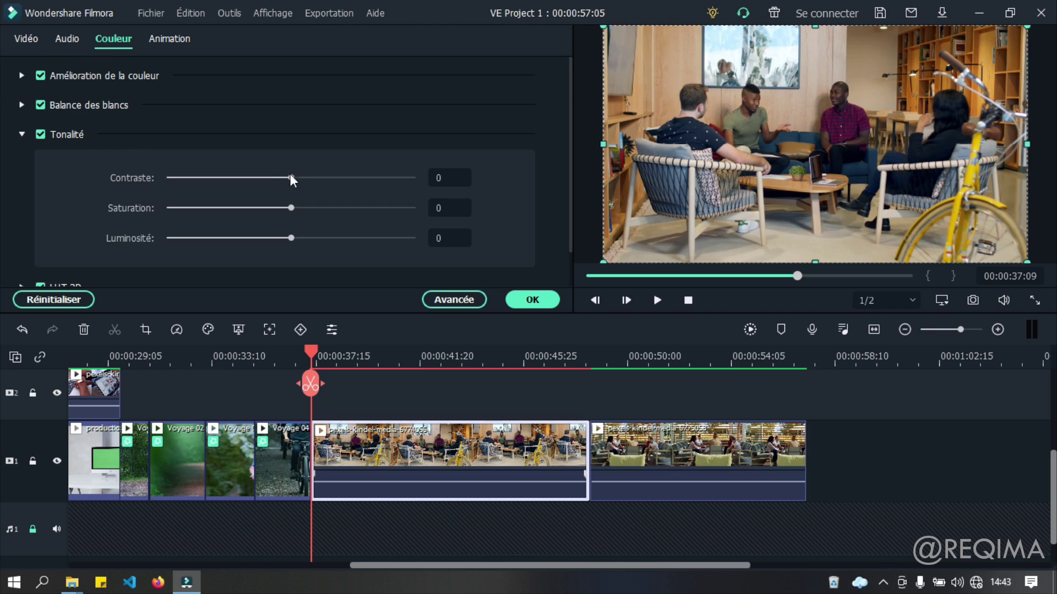
scroll(289, 172, "down", 1)
left_click_drag(290, 137, 419, 128)
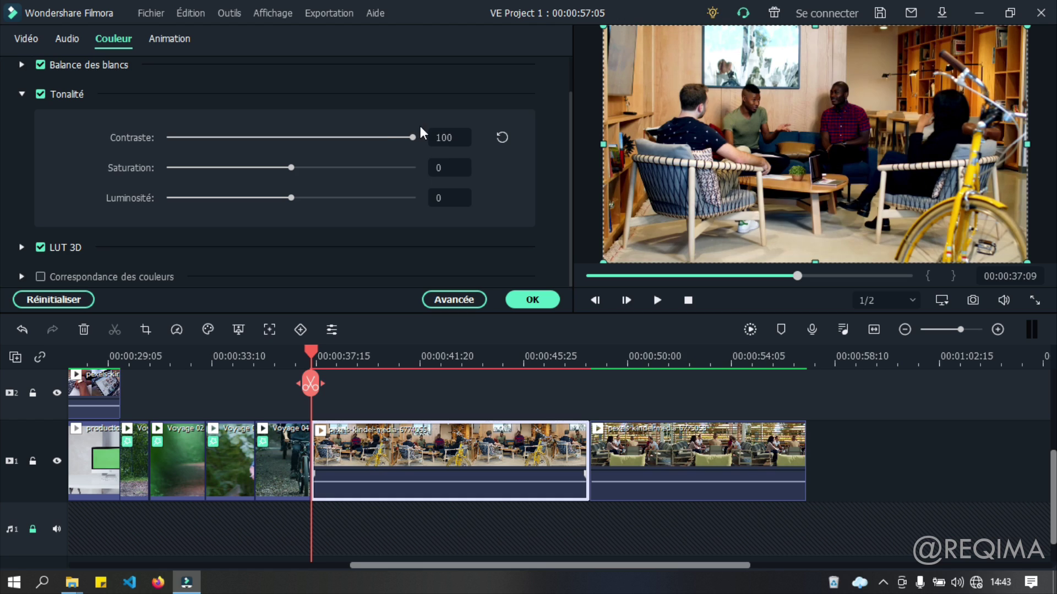
left_click_drag(292, 170, 401, 160)
left_click_drag(289, 196, 408, 193)
left_click(502, 198)
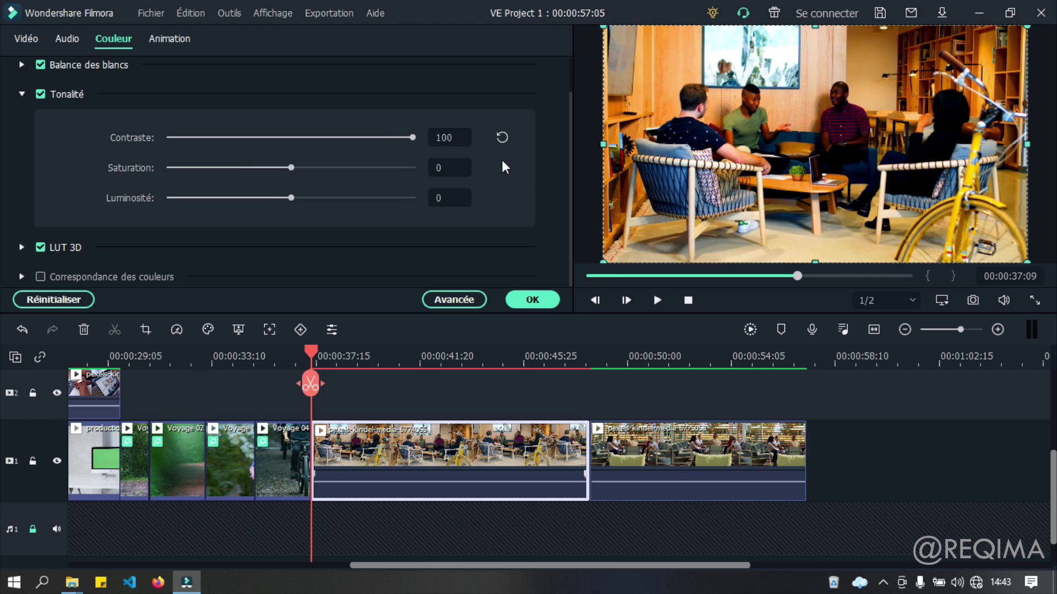
left_click(501, 167)
left_click(502, 137)
left_click(22, 93)
Look through the CUBE files offered for loading a new LUT 3D and close the file dialog without loading any
left_click(21, 164)
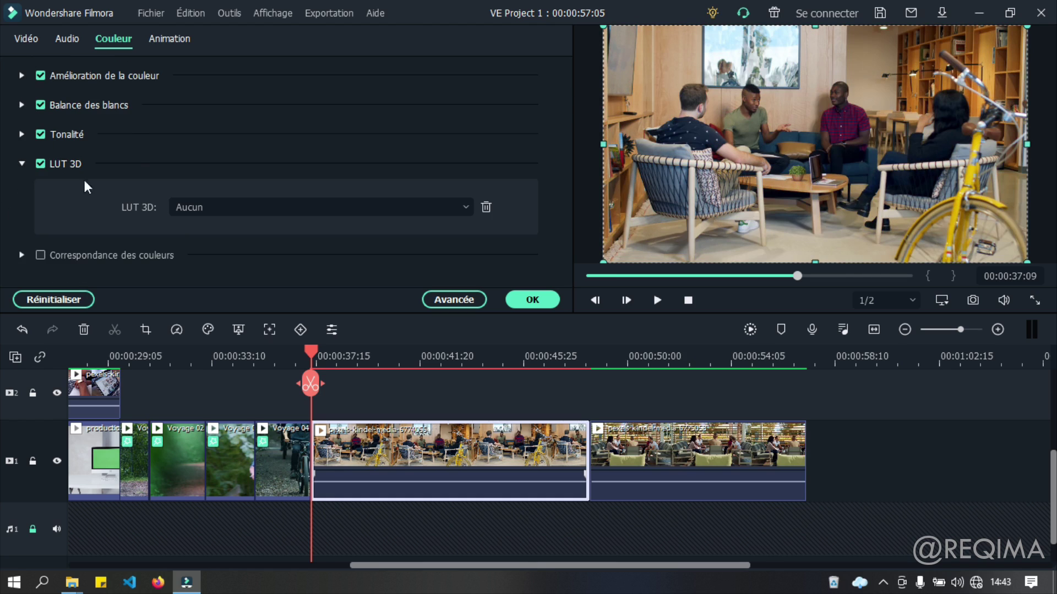
left_click(197, 209)
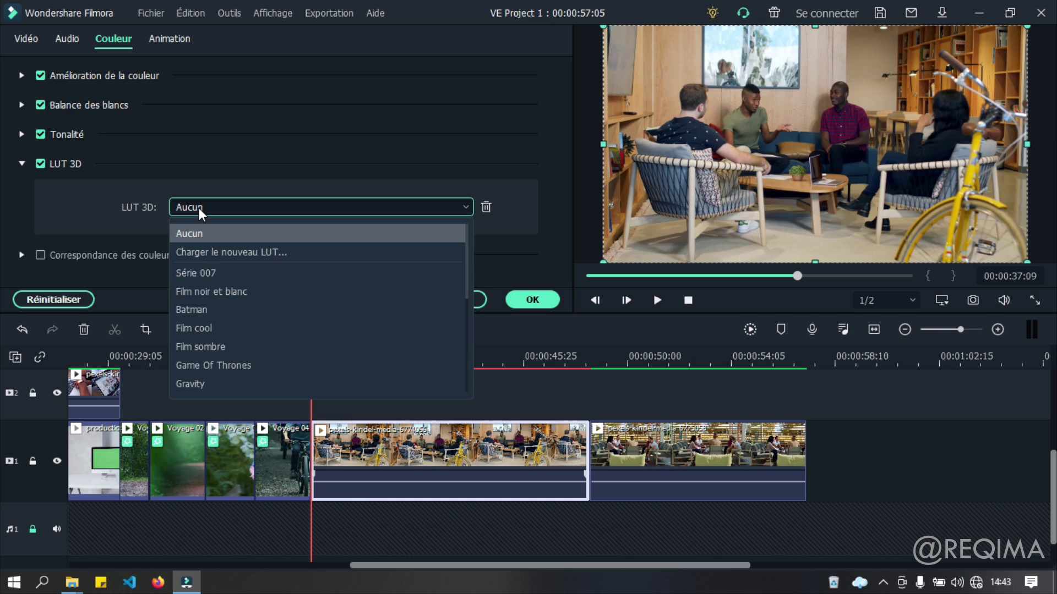
left_click(213, 253)
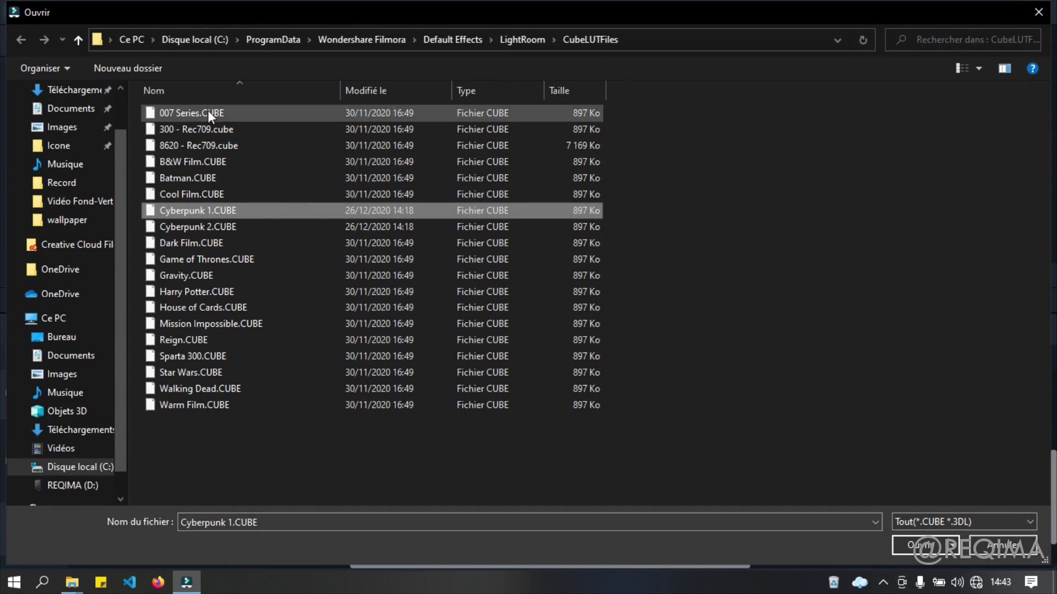
left_click_drag(213, 436, 275, 110)
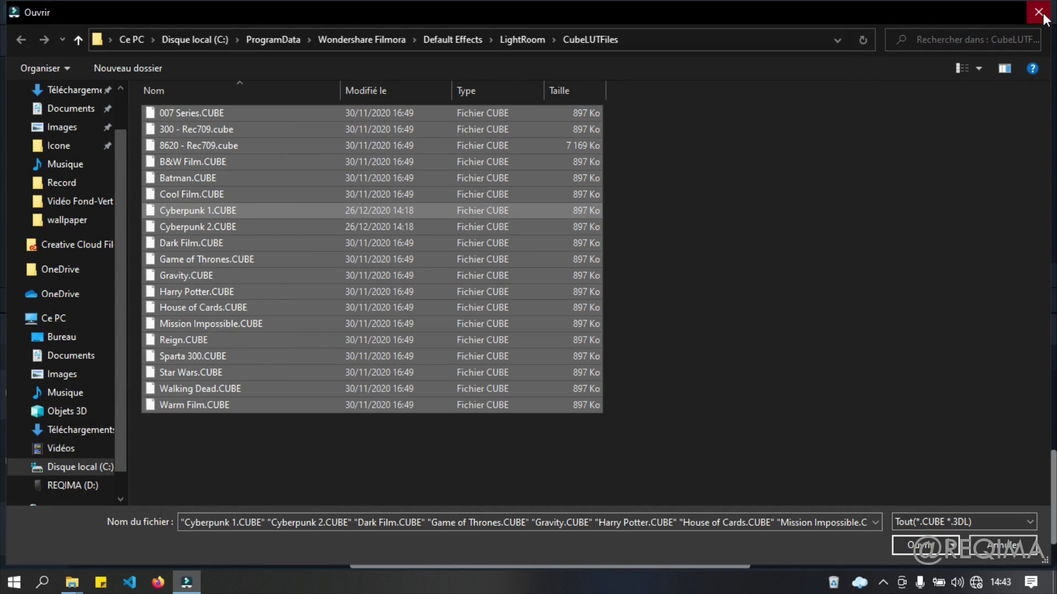
left_click(1049, 18)
Try the Série 007, Film noir et blanc, Batman and Film cool LUTs on the clip one after another
left_click(220, 209)
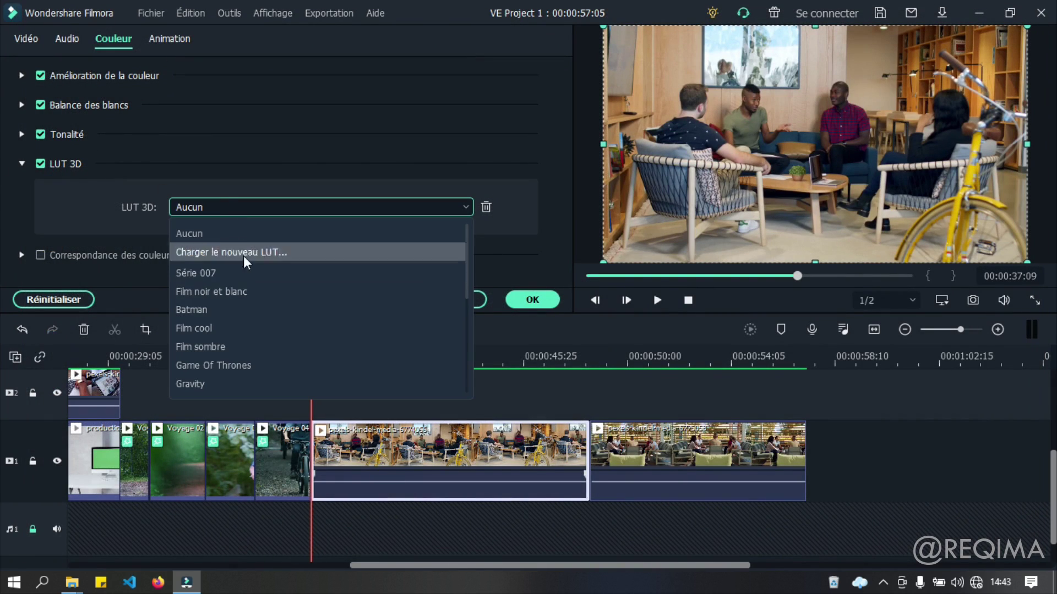
left_click(225, 268)
left_click(229, 204)
left_click(219, 290)
left_click(240, 209)
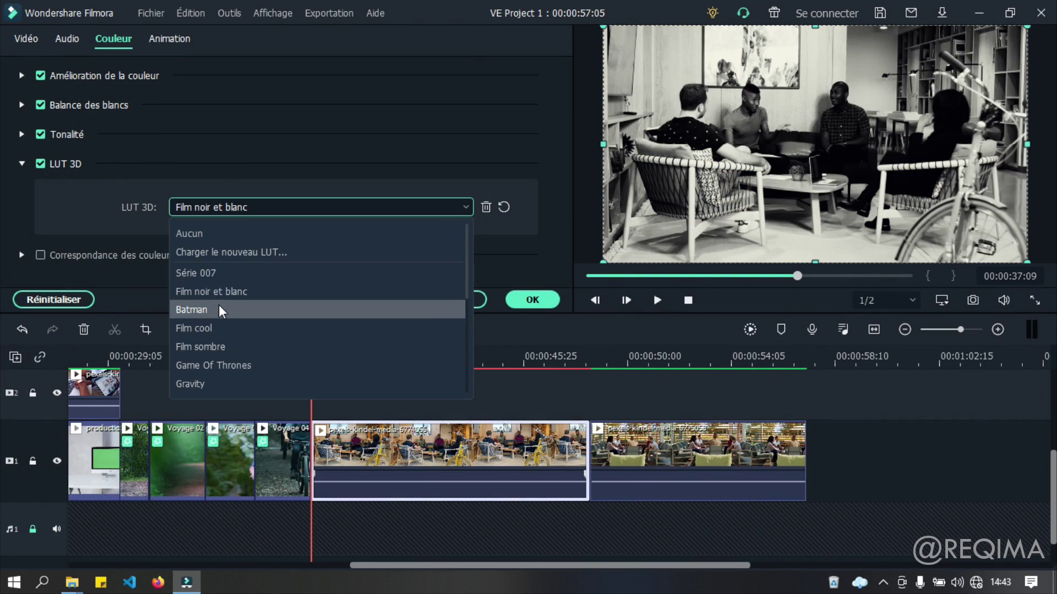
left_click(220, 305)
left_click(239, 209)
left_click(210, 326)
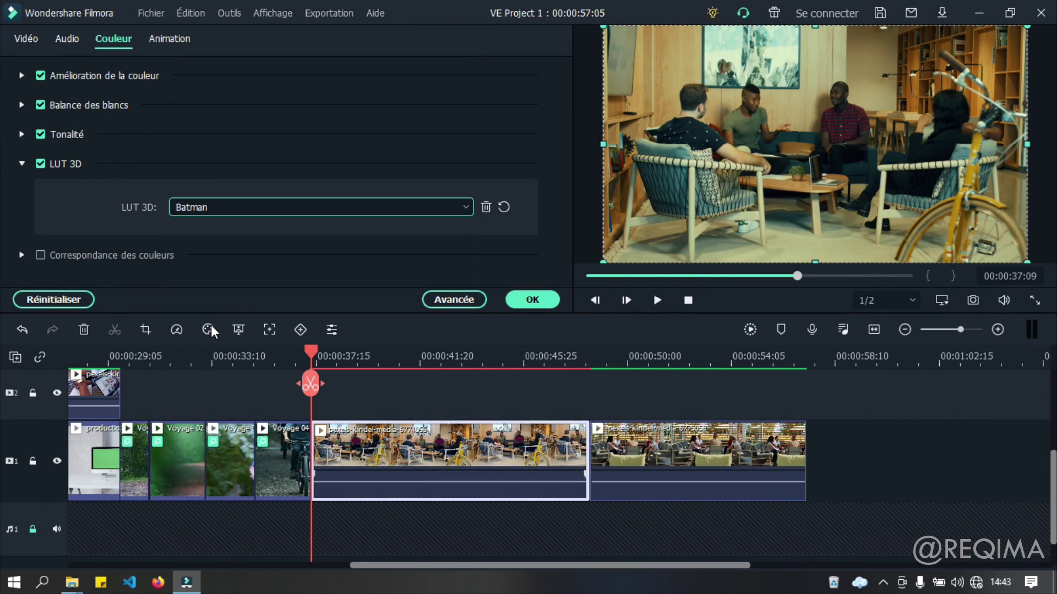
Try the Film sombre, Cyberpunk 1 and 300 LUTs on the clip one after another
left_click(262, 210)
left_click(216, 351)
left_click(250, 210)
scroll(236, 322, "down", 5)
left_click(242, 364)
left_click(302, 210)
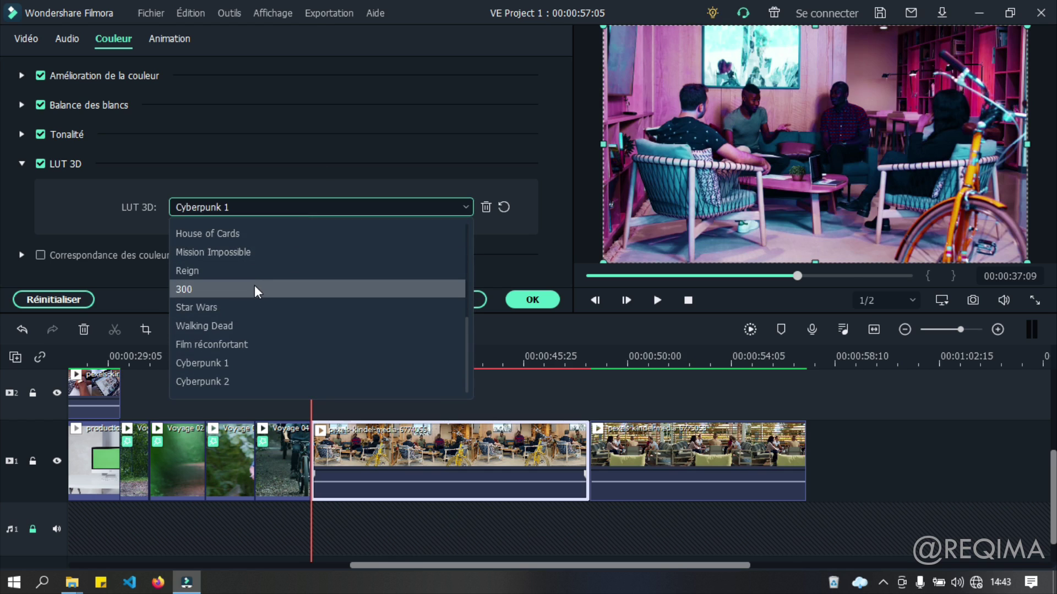
left_click(254, 284)
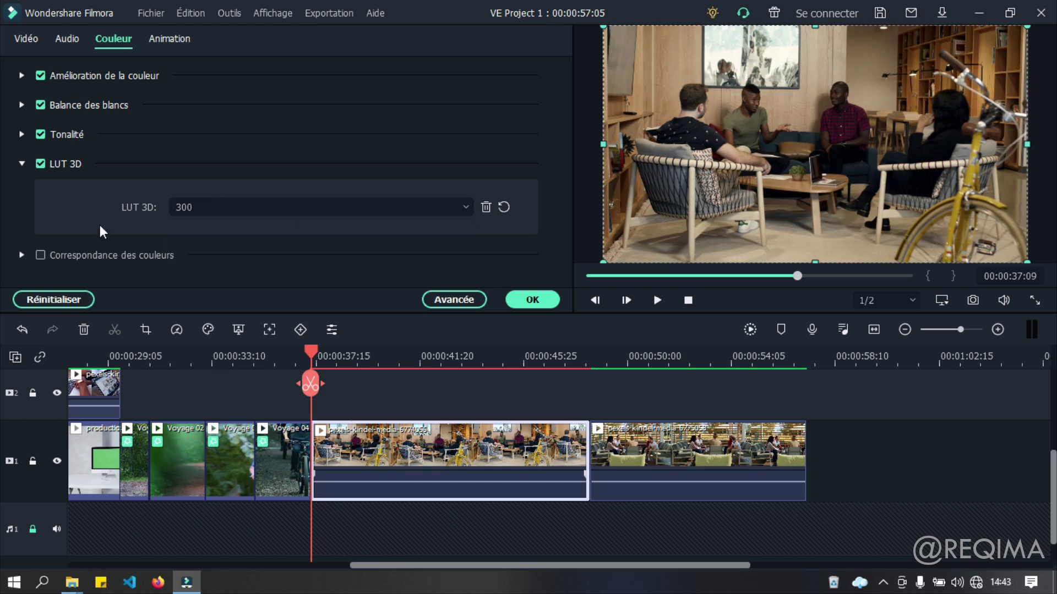
Try the Film noir et blanc LUT again, set LUT 3D back to Aucun and collapse its section
left_click(212, 215)
scroll(226, 254, "up", 3)
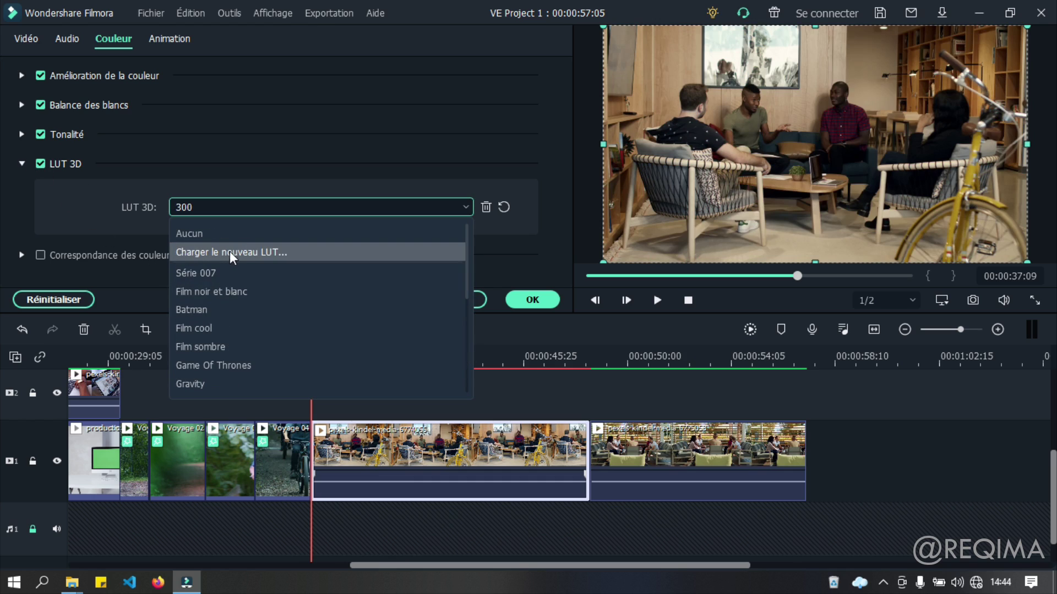
left_click(213, 294)
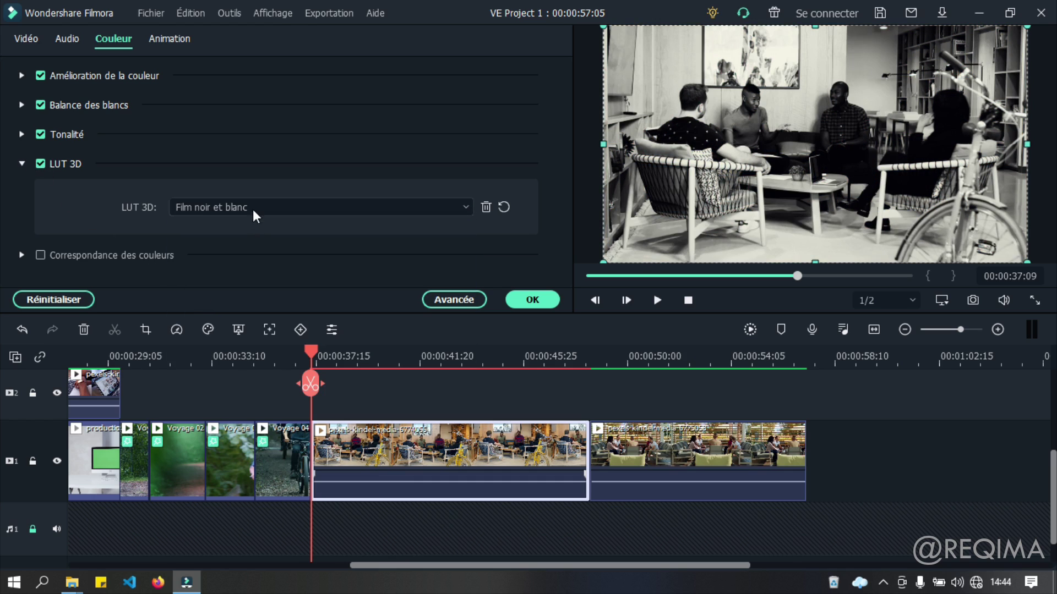
left_click(252, 212)
left_click(226, 232)
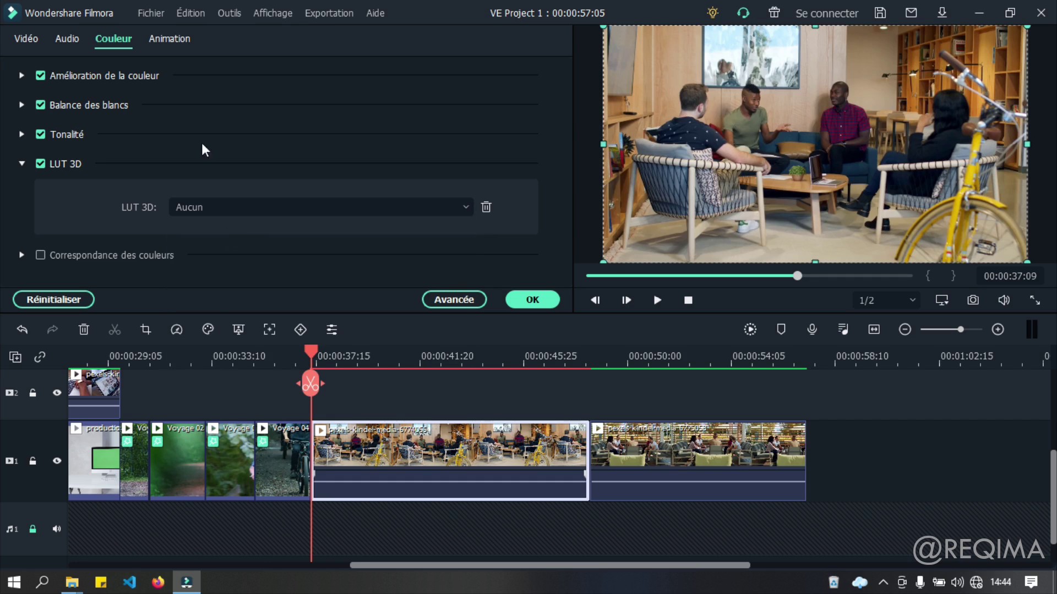
left_click(22, 164)
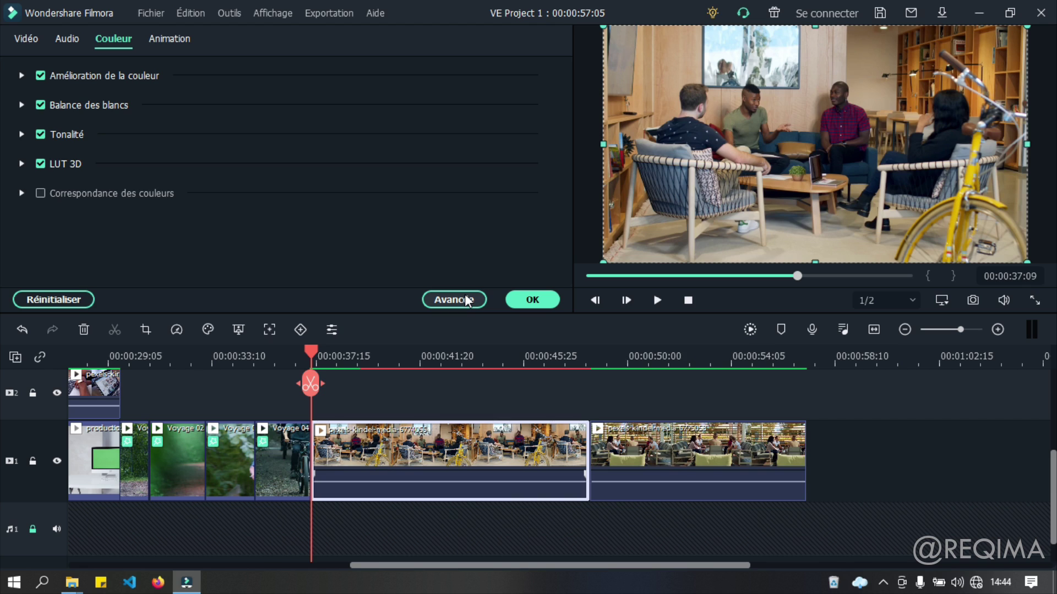
Open the advanced colour correction for the clip and try the Warm Max, Cool Max and Superproduction presets
left_click(466, 300)
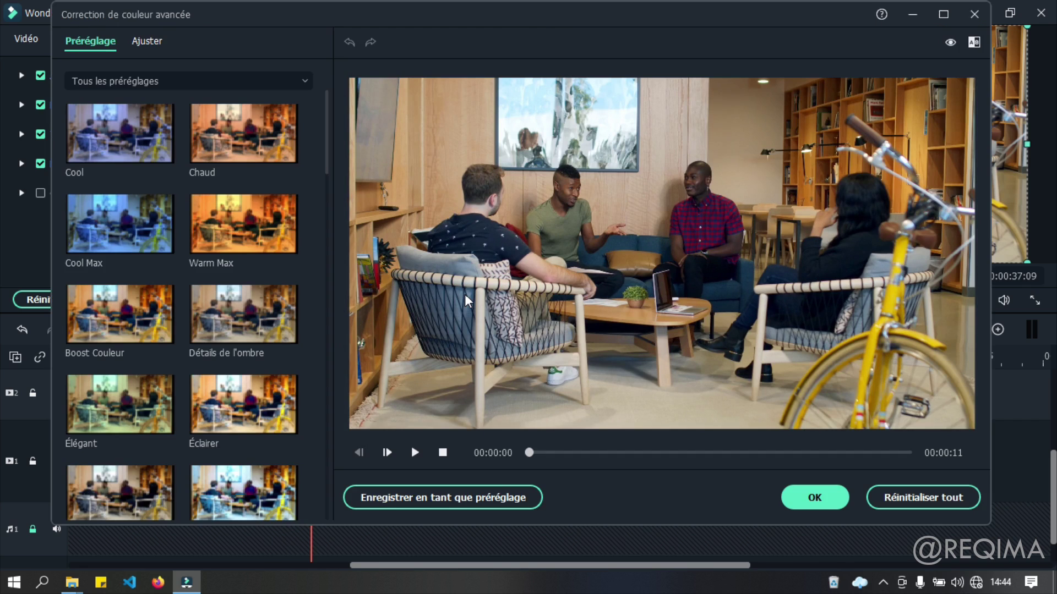
scroll(136, 158, "down", 10)
left_click(222, 105)
scroll(240, 222, "up", 10)
left_click(221, 123)
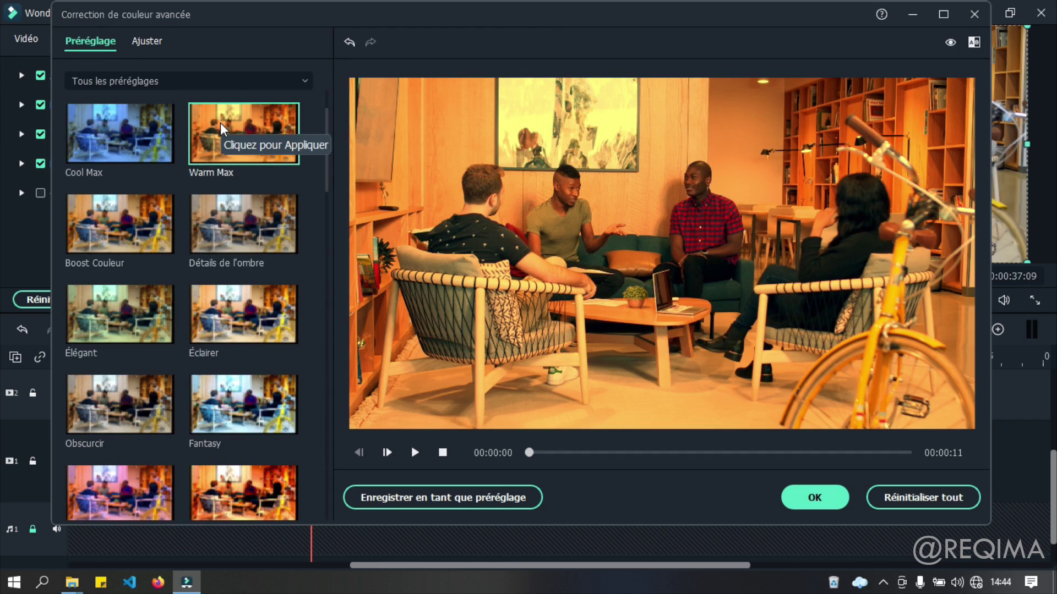
left_click(137, 154)
scroll(132, 220, "down", 5)
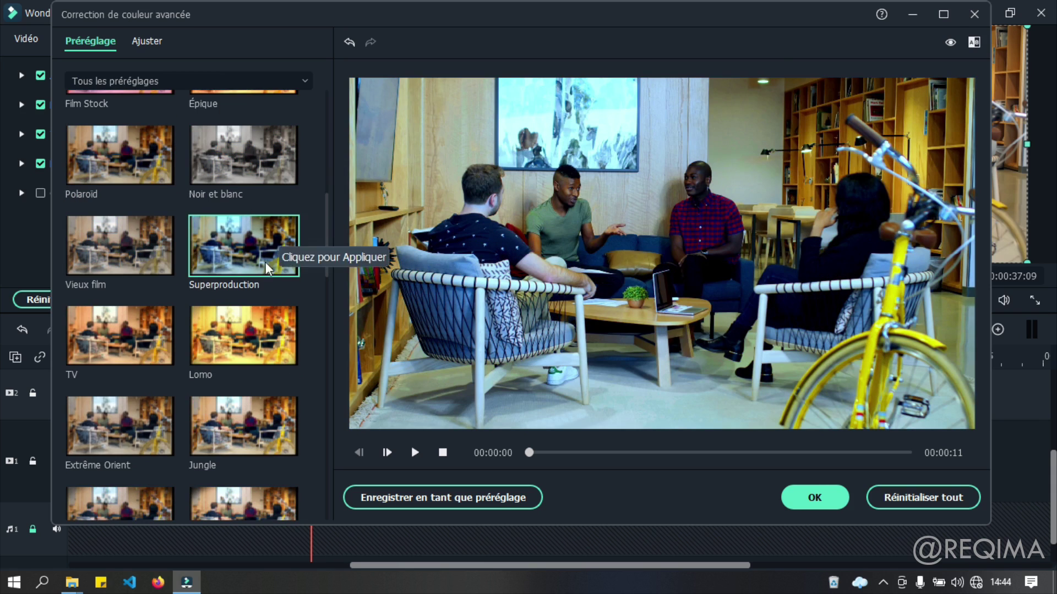
Show the manual adjustments and set the Seuil of Amélioration de la couleur to 57
scroll(271, 247, "up", 6)
left_click(158, 46)
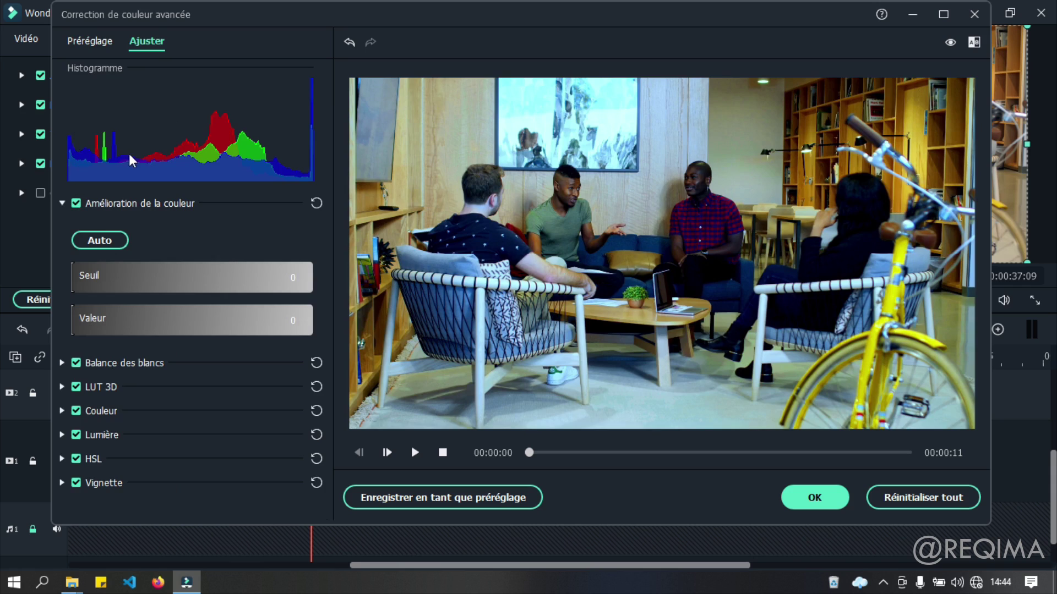
left_click_drag(74, 276, 196, 276)
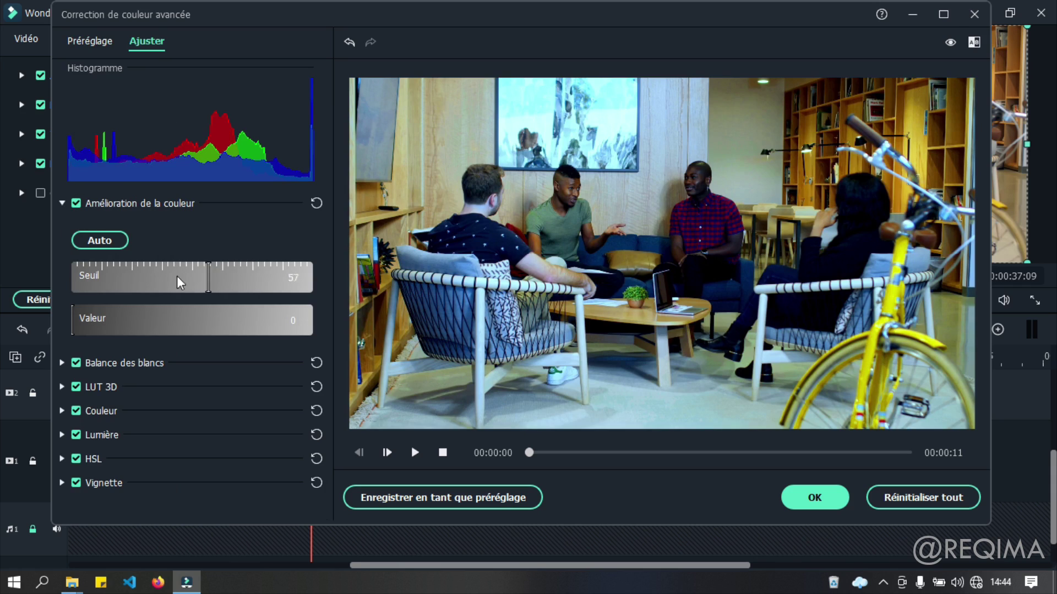
Limit the presets to the Film category and try TV, Lomo and Jungle on the clip one after another
left_click(110, 40)
left_click(143, 81)
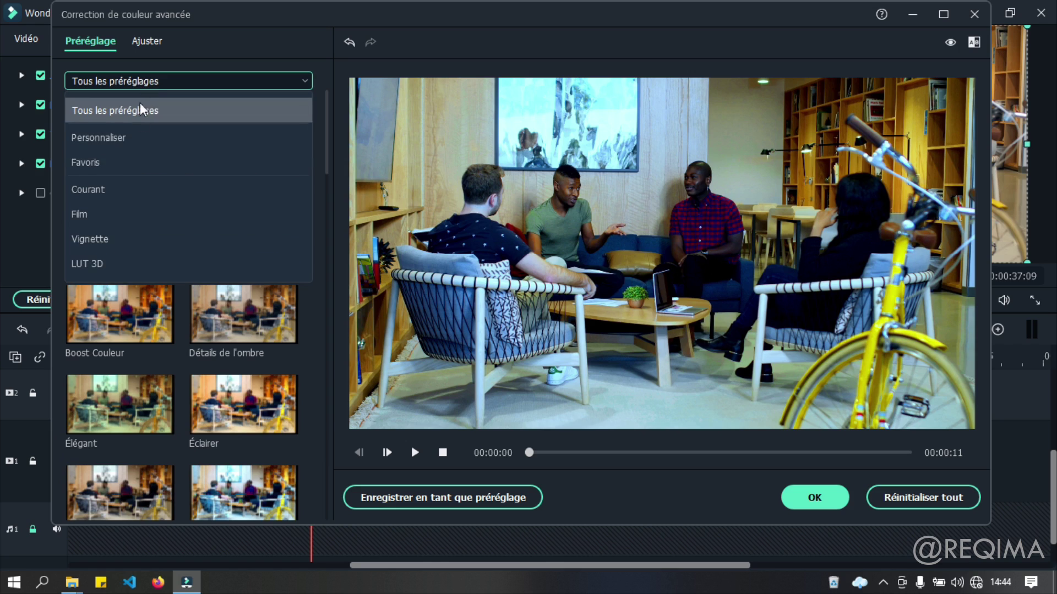
left_click(108, 214)
scroll(126, 189, "down", 1)
left_click(114, 391)
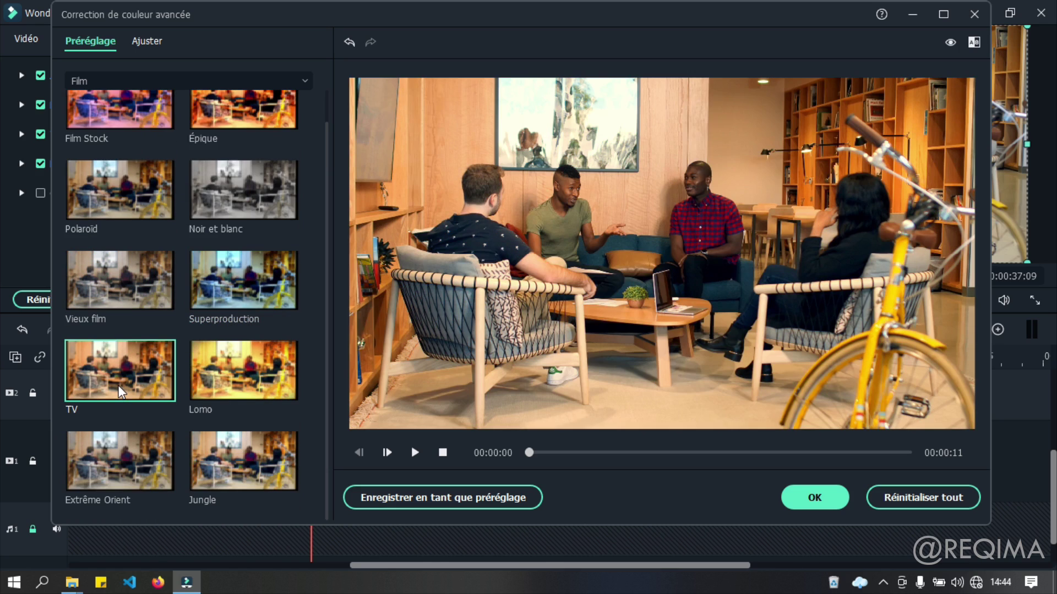
left_click(240, 376)
left_click(231, 460)
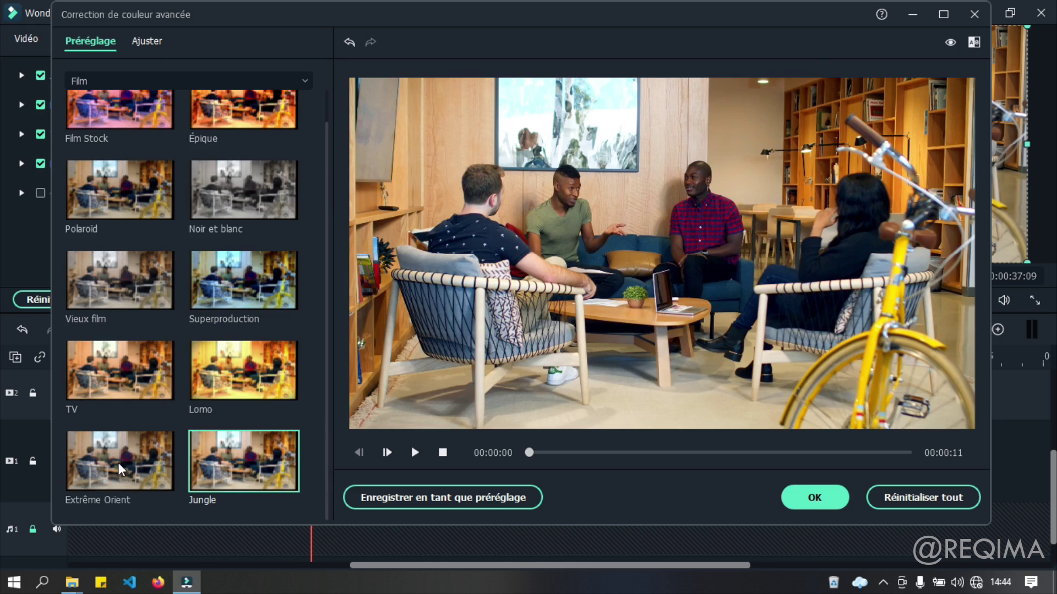
Try the Extrême Orient, Film Stock and Épique presets, and switch the preset category to Personnaliser
left_click(118, 462)
scroll(204, 358, "up", 1)
left_click(147, 128)
left_click(205, 134)
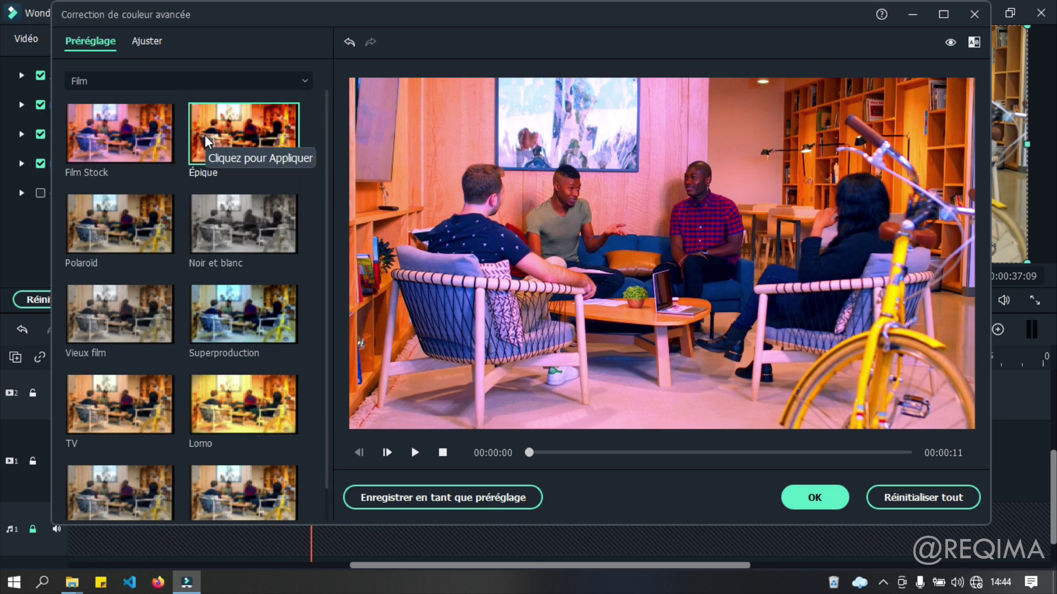
left_click(201, 85)
left_click(164, 137)
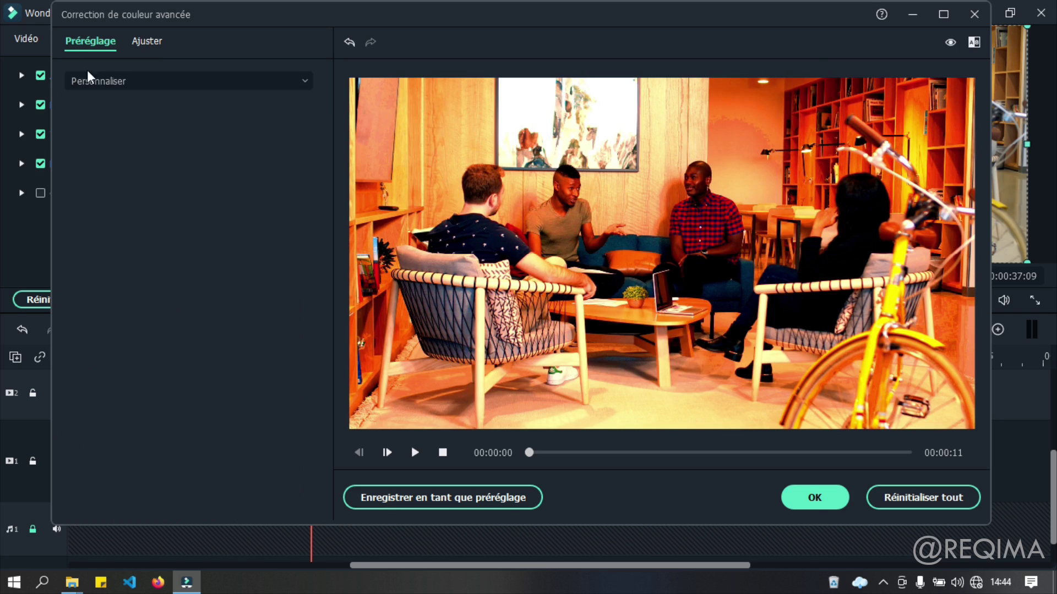
Apply the automatic Amélioration de la couleur in the manual adjustments and set its Seuil to 84
left_click(133, 48)
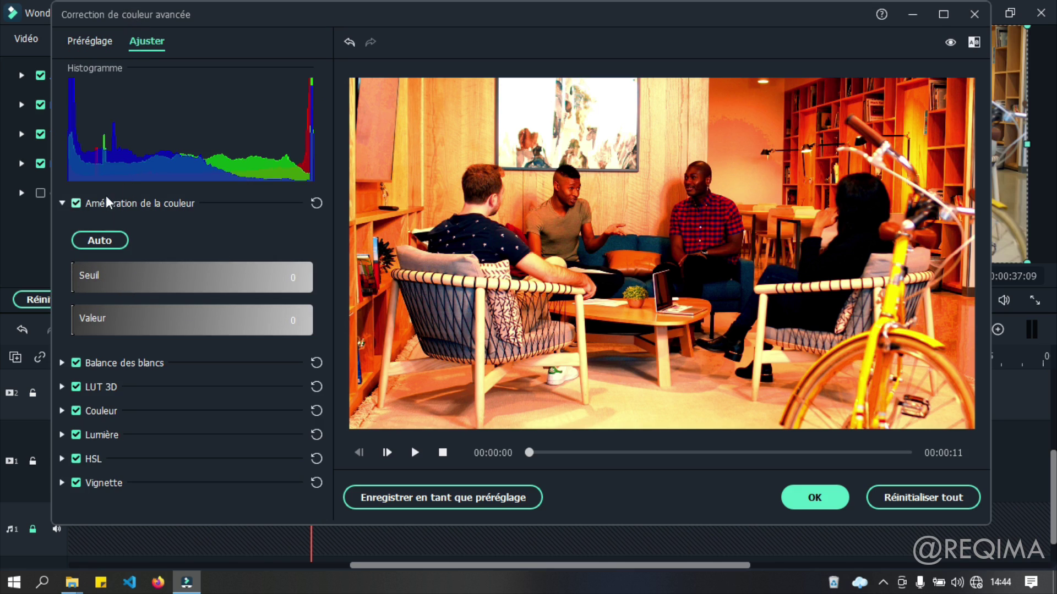
left_click(76, 203)
left_click(77, 202)
left_click(111, 240)
left_click_drag(81, 273, 274, 274)
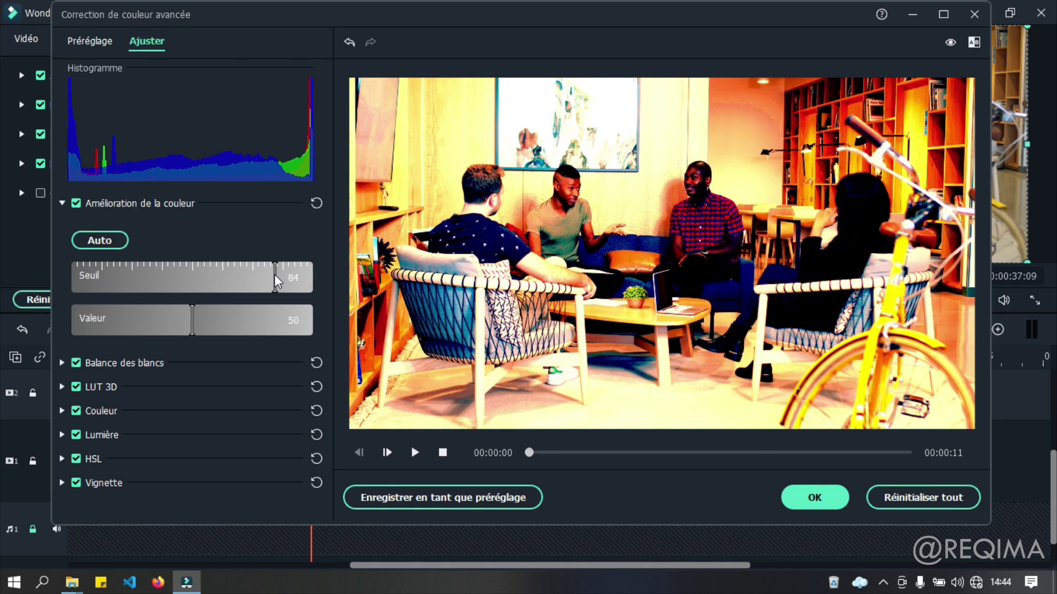
Set Seuil to 44 and Valeur to 20, and switch off Amélioration de la couleur
mouse_move(190, 322)
left_mouse_down()
mouse_move(91, 325)
mouse_move(183, 319)
left_mouse_up()
left_click_drag(274, 277, 178, 277)
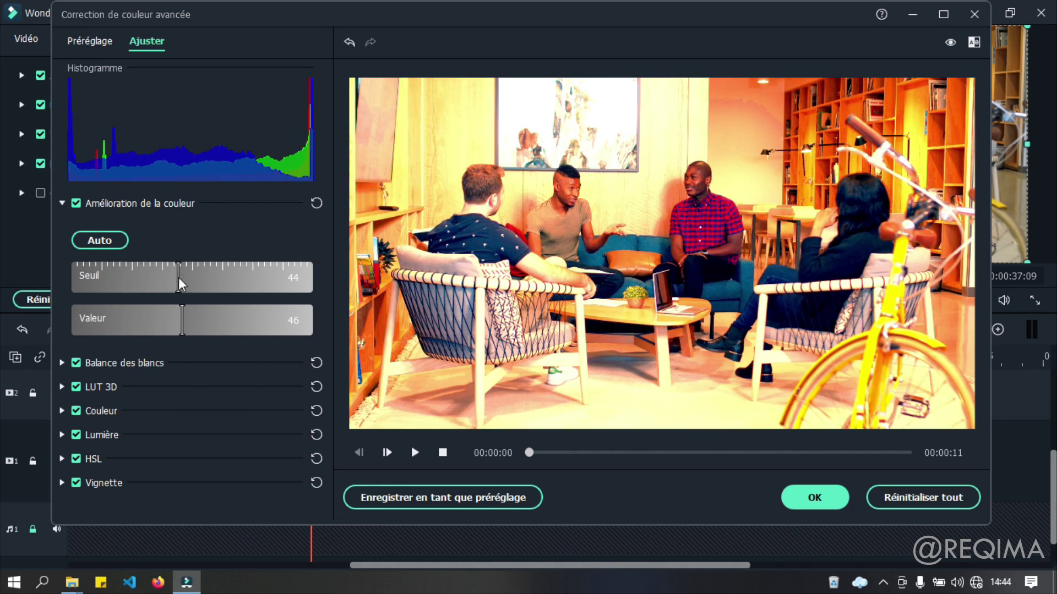
left_click_drag(173, 321, 119, 322)
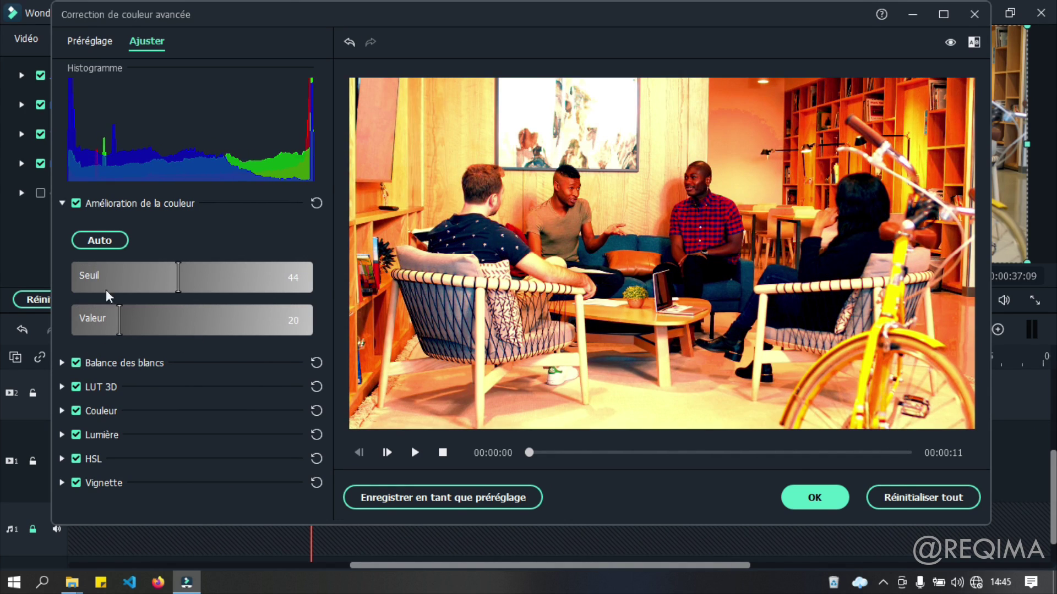
left_click(77, 203)
Toggle Balance des blancs off and on, and set its Température to 31.76 and Teinte to 0
left_click(90, 364)
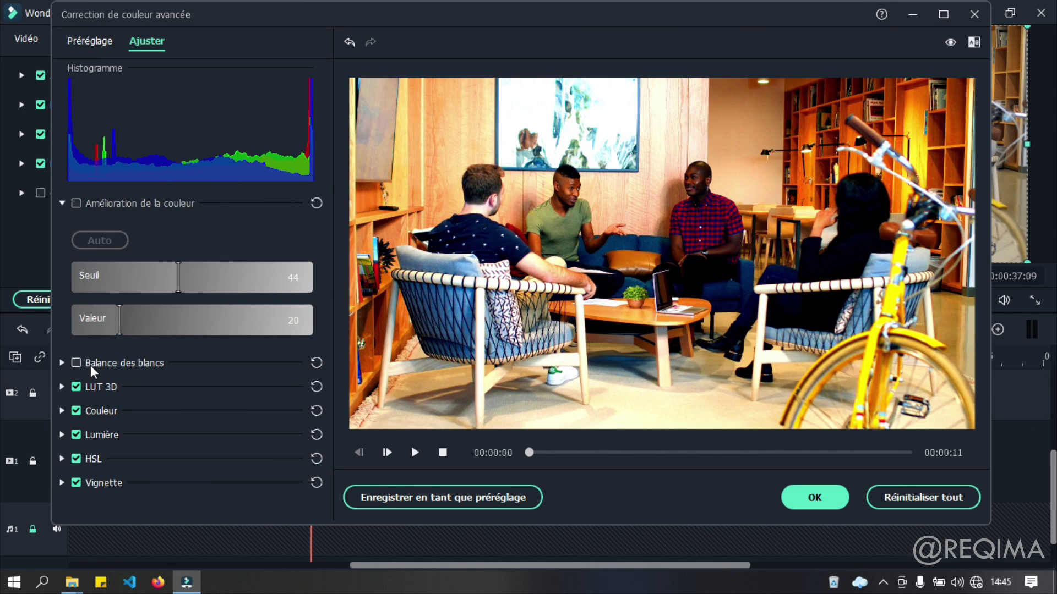
left_click(89, 366)
left_click(62, 203)
left_click(62, 227)
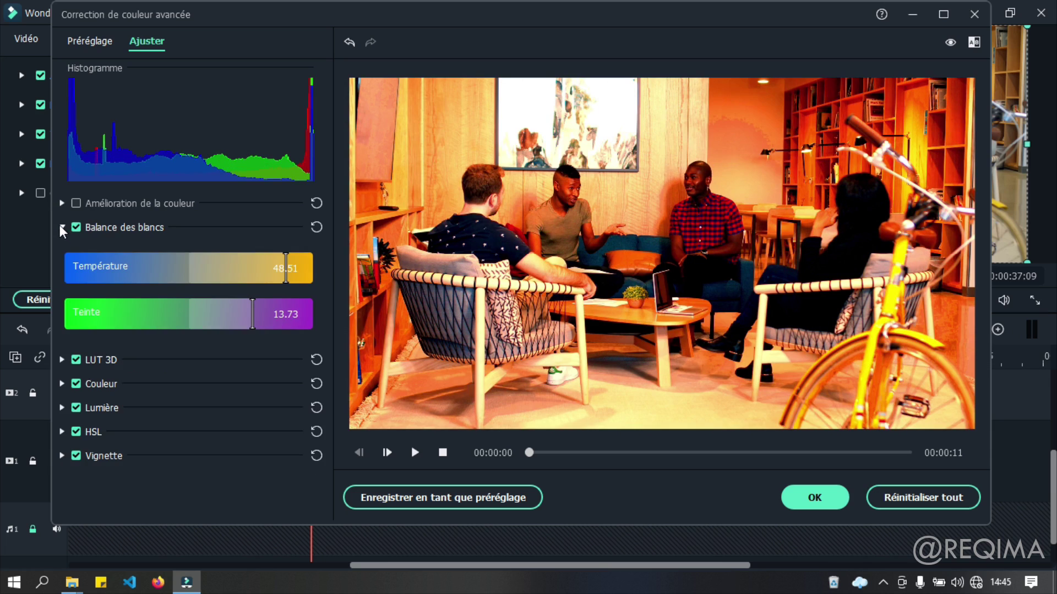
mouse_move(277, 265)
left_mouse_down()
mouse_move(289, 267)
mouse_move(161, 268)
mouse_move(274, 282)
left_mouse_up()
left_click_drag(242, 326, 185, 317)
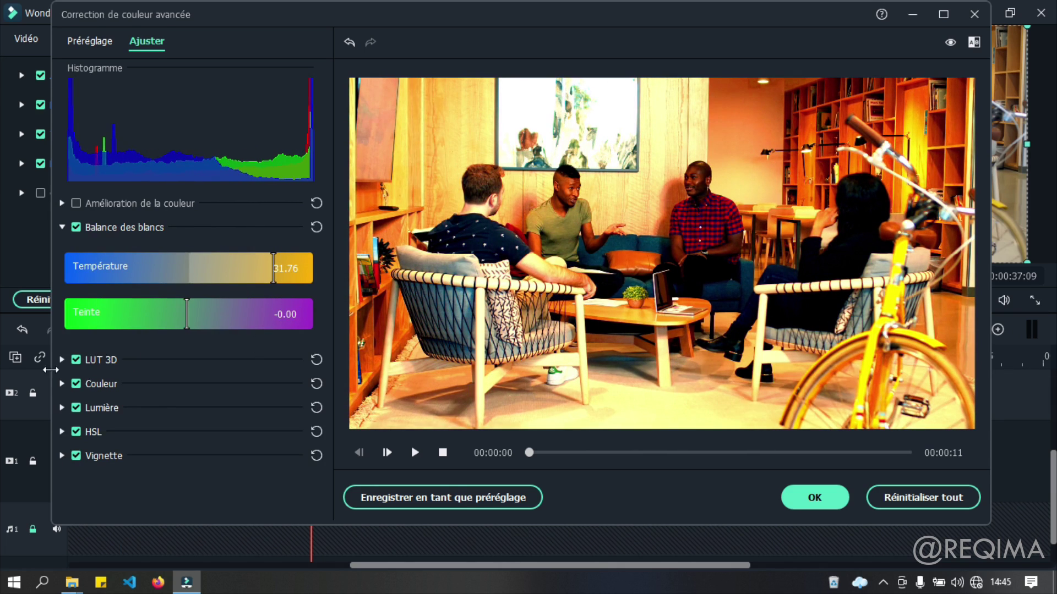
Look through the LUT 3D choices, try Film noir et blanc on the clip and switch LUT 3D off
left_click(61, 226)
left_click(62, 251)
left_click(97, 290)
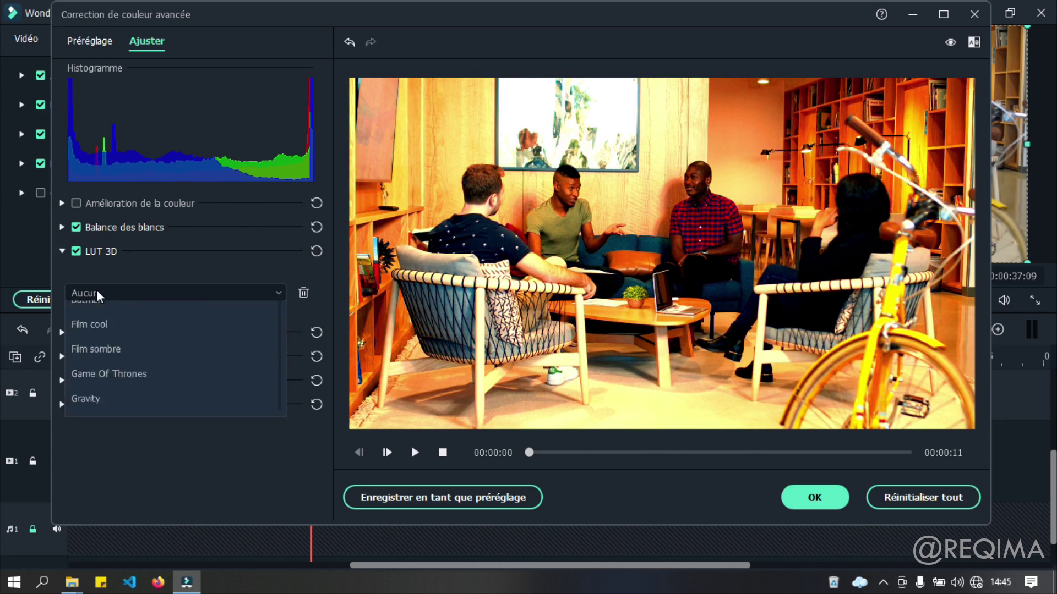
scroll(124, 489, "down", 3)
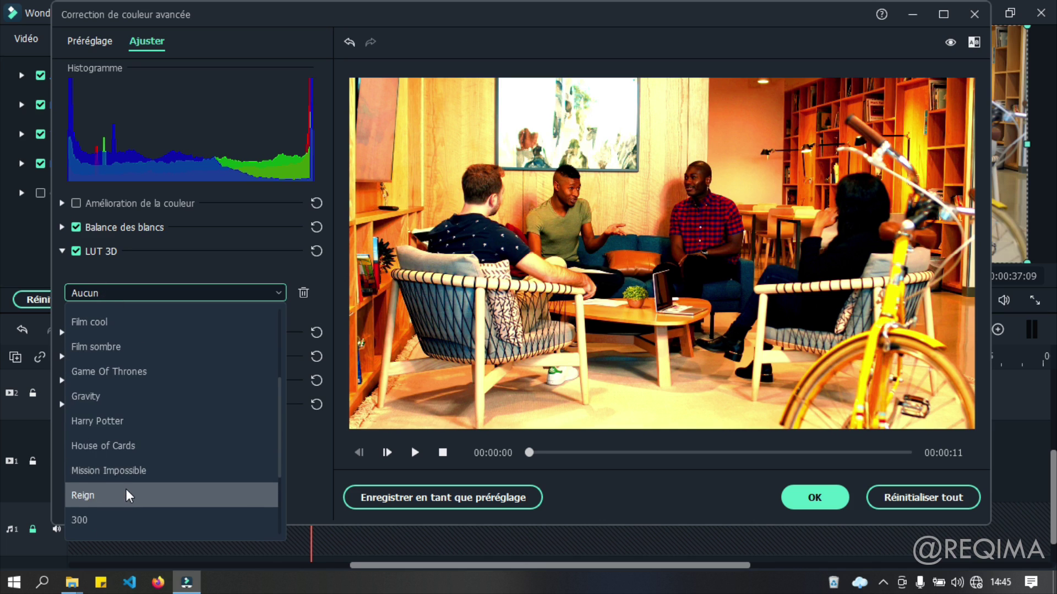
scroll(117, 323, "up", 3)
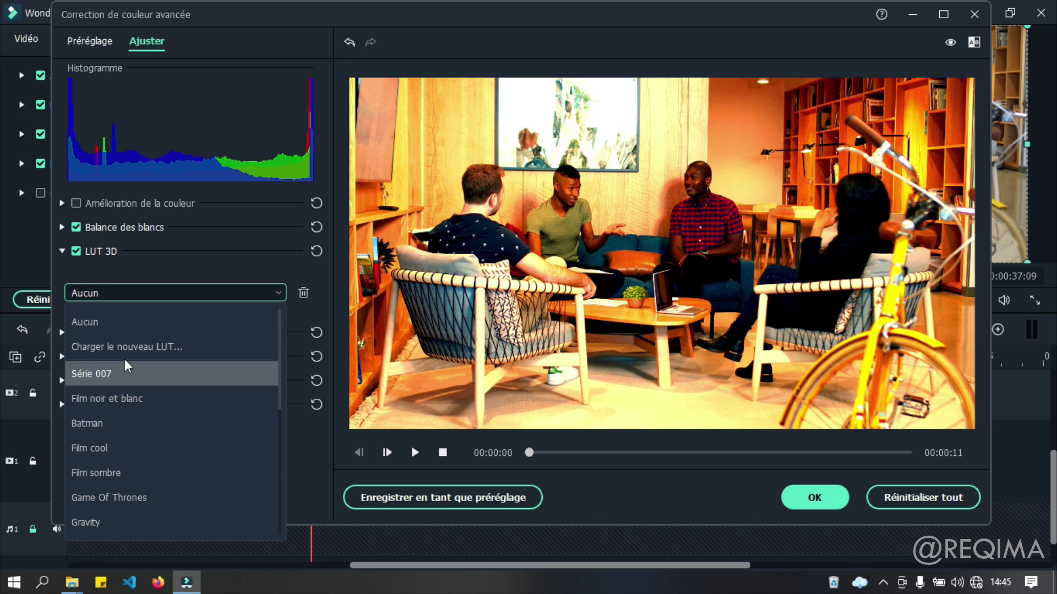
left_click(121, 399)
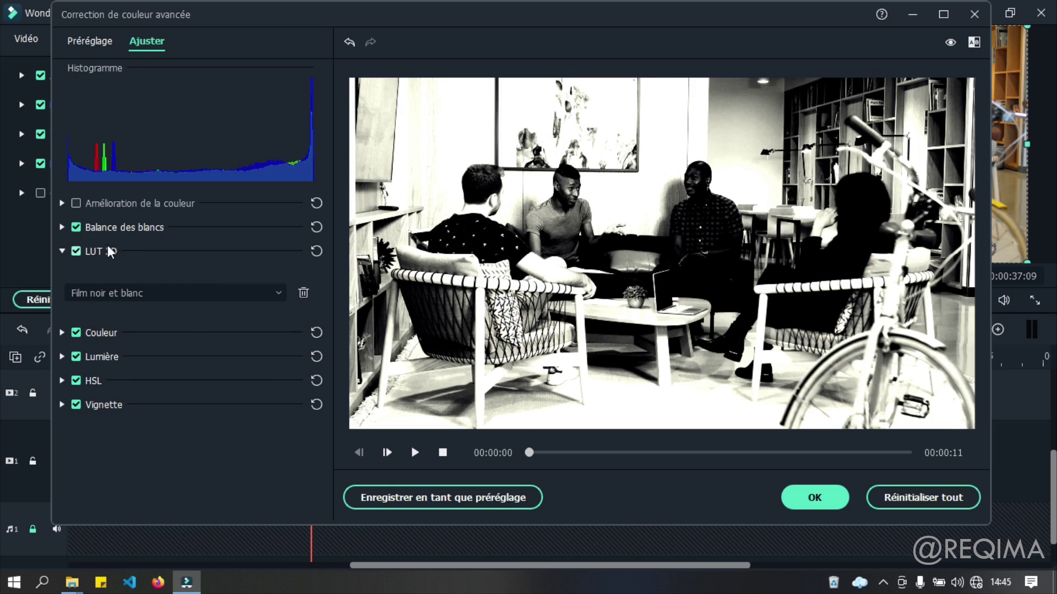
left_click(75, 251)
In the Couleur section, set Exposition to -48, Luminosité to 65, Contraste to -81, Vibrance to 32 and Saturation to -94
left_click(61, 332)
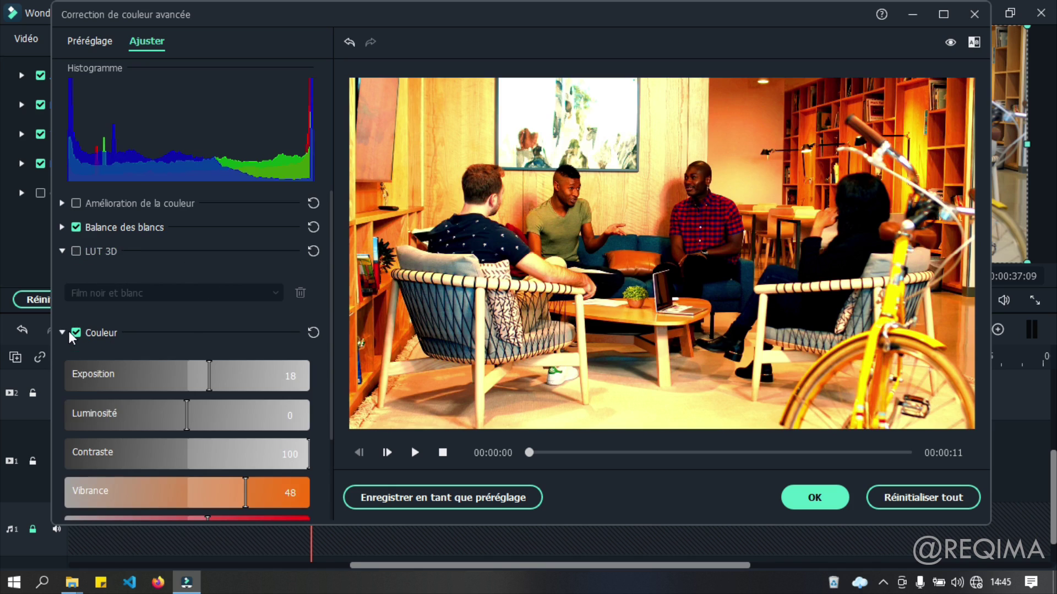
scroll(177, 358, "down", 3)
left_click_drag(213, 255, 128, 265)
left_click_drag(178, 301, 266, 311)
left_click_drag(196, 352, 88, 347)
left_click_drag(107, 384, 227, 392)
left_click_drag(206, 428, 72, 425)
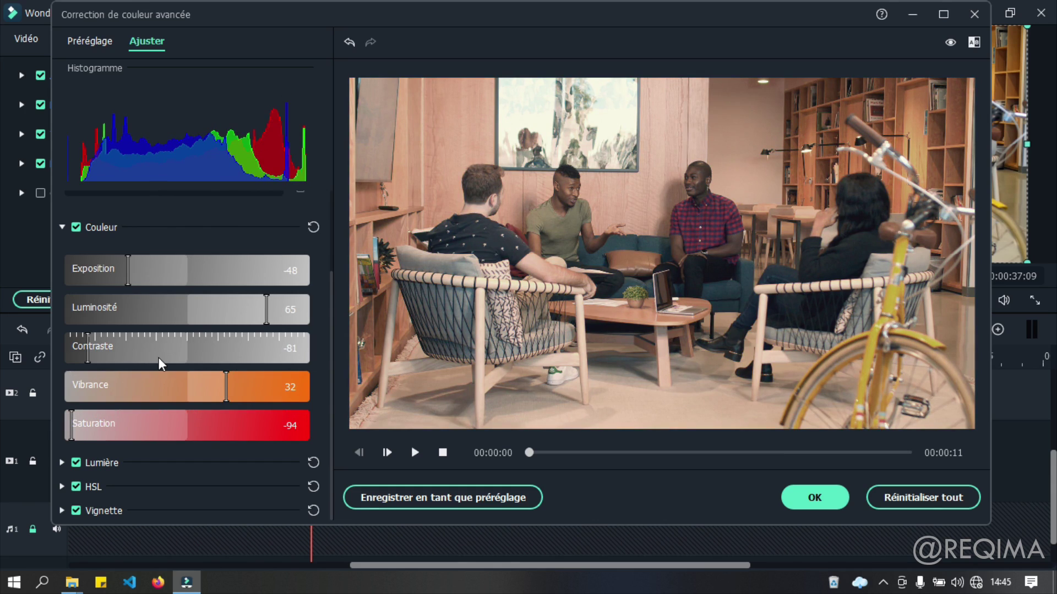
In the Lumière section, set Tons clairs to -63, Tons foncés to 61, Blancs to -50 and Noirs to 55
scroll(129, 402, "up", 2)
scroll(129, 402, "down", 2)
left_click(61, 462)
scroll(193, 385, "down", 4)
left_click_drag(154, 308, 108, 315)
left_click_drag(187, 355, 262, 355)
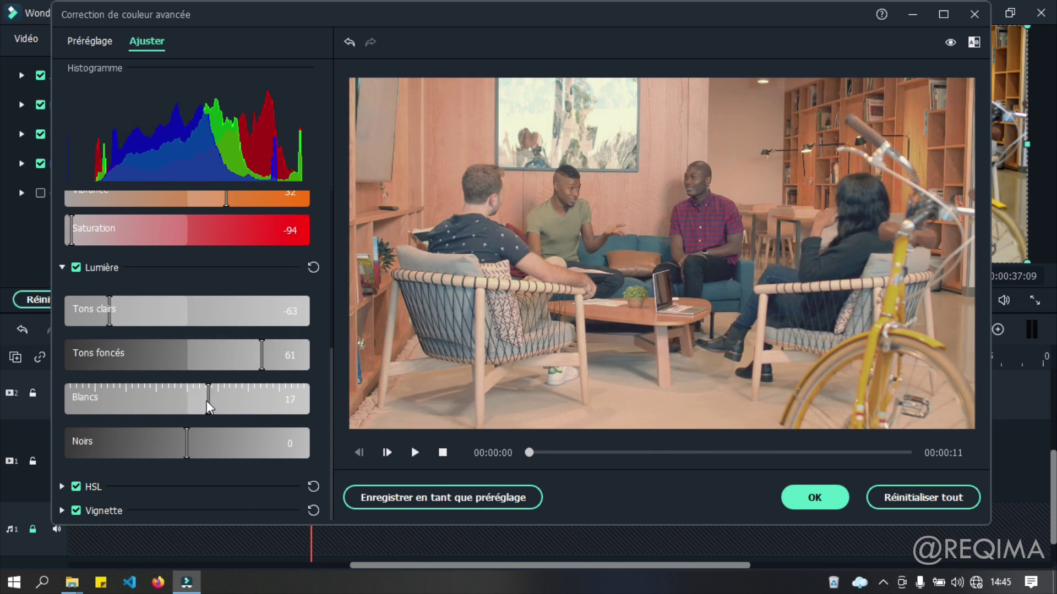
left_click_drag(207, 400, 125, 399)
left_click_drag(134, 448, 255, 445)
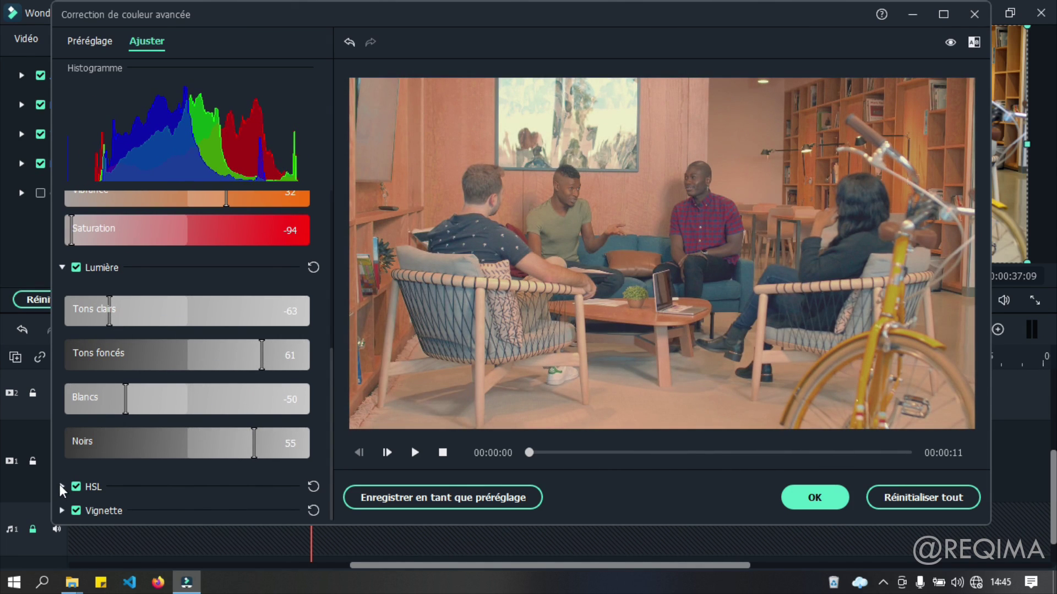
Expand the HSL section and view the settings for the orange and blue colours
left_click(61, 487)
scroll(161, 372, "down", 1)
scroll(140, 372, "down", 2)
left_click(162, 371)
left_click(210, 398)
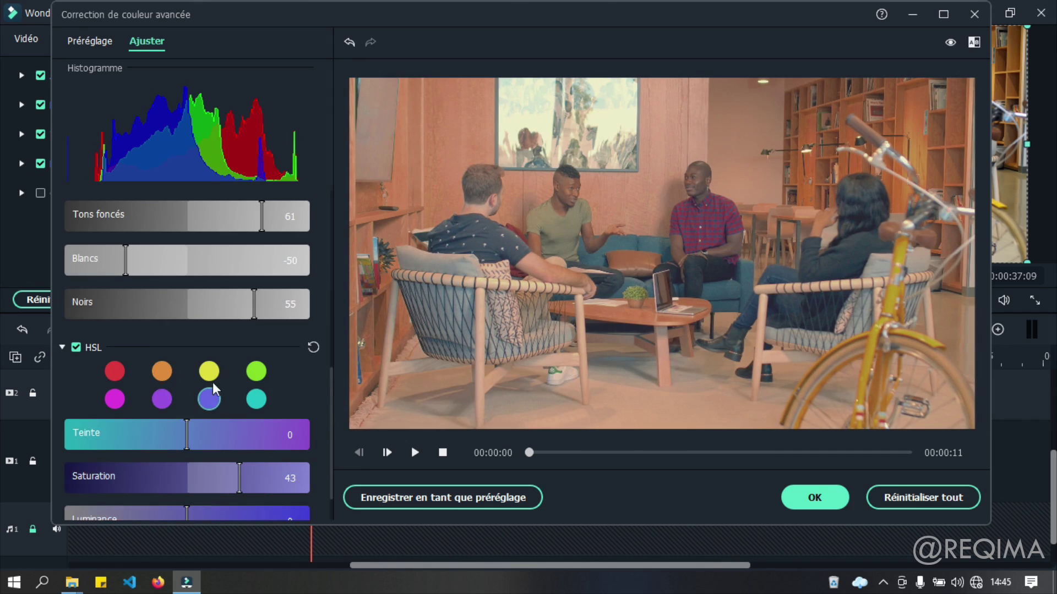
Expand the Vignette section and set its Taille to 74
scroll(165, 418, "down", 1)
left_click(62, 511)
scroll(166, 421, "down", 5)
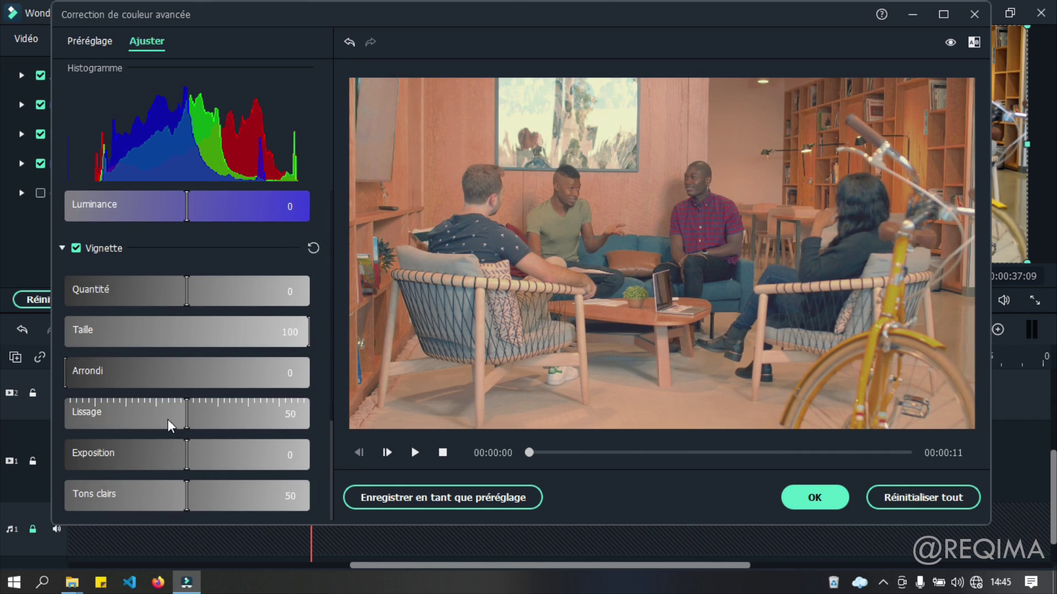
left_click(156, 329)
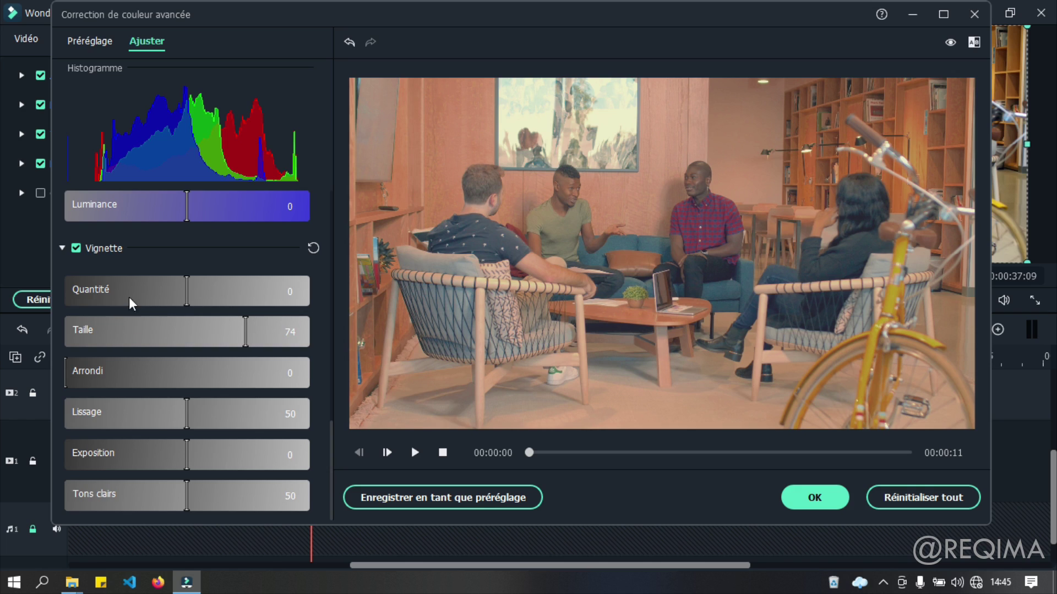
Review the adjustment sections and reset all the advanced colour corrections
scroll(184, 405, "up", 8)
scroll(205, 298, "up", 2)
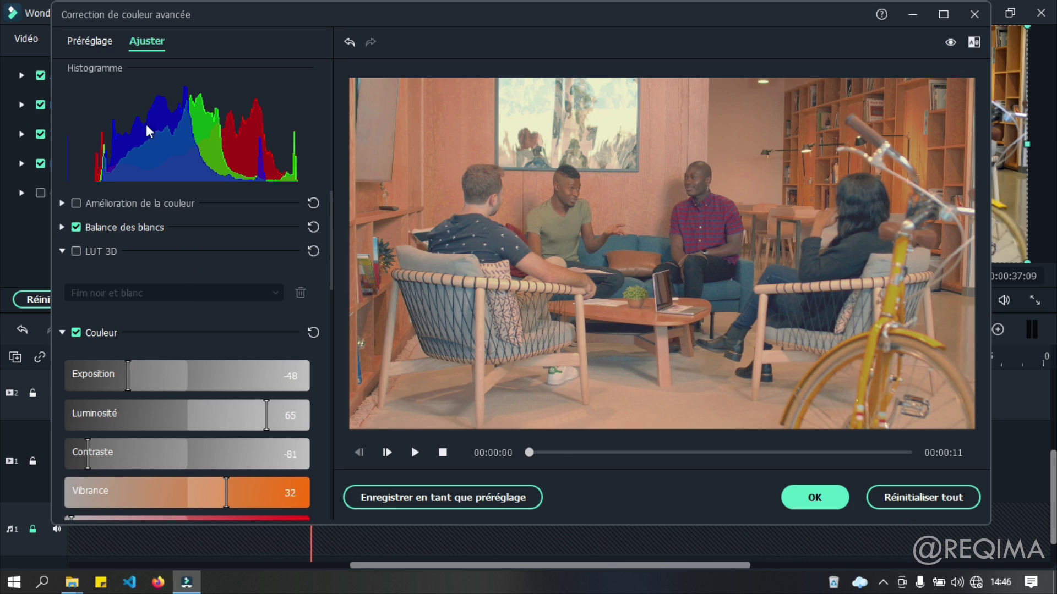
scroll(189, 433, "down", 5)
scroll(306, 517, "up", 5)
left_click(922, 497)
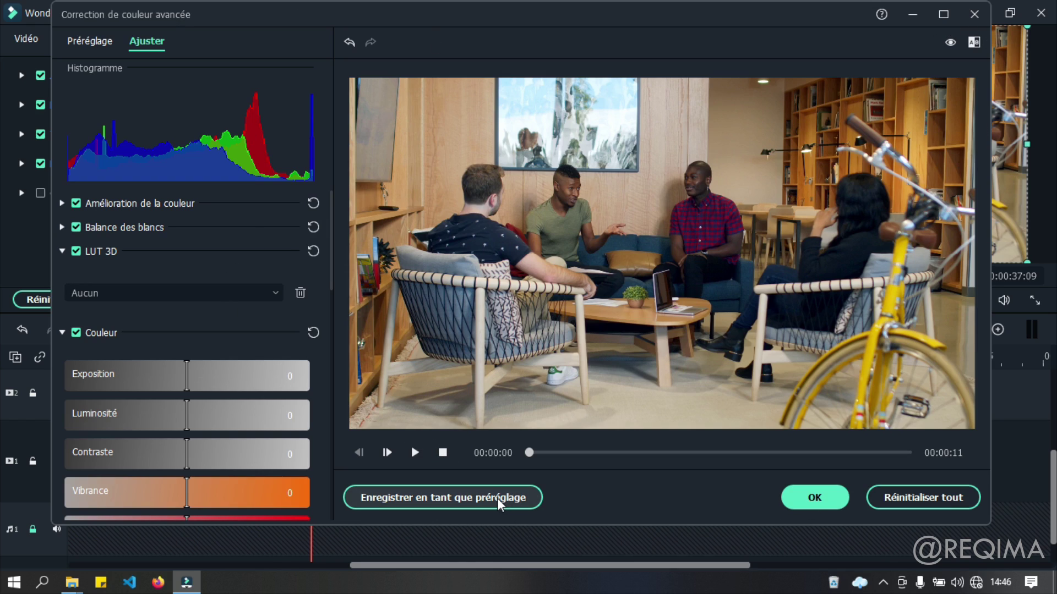
View the before/after comparison display options and close the advanced colour correction, keeping the main editor maximized
left_click(975, 45)
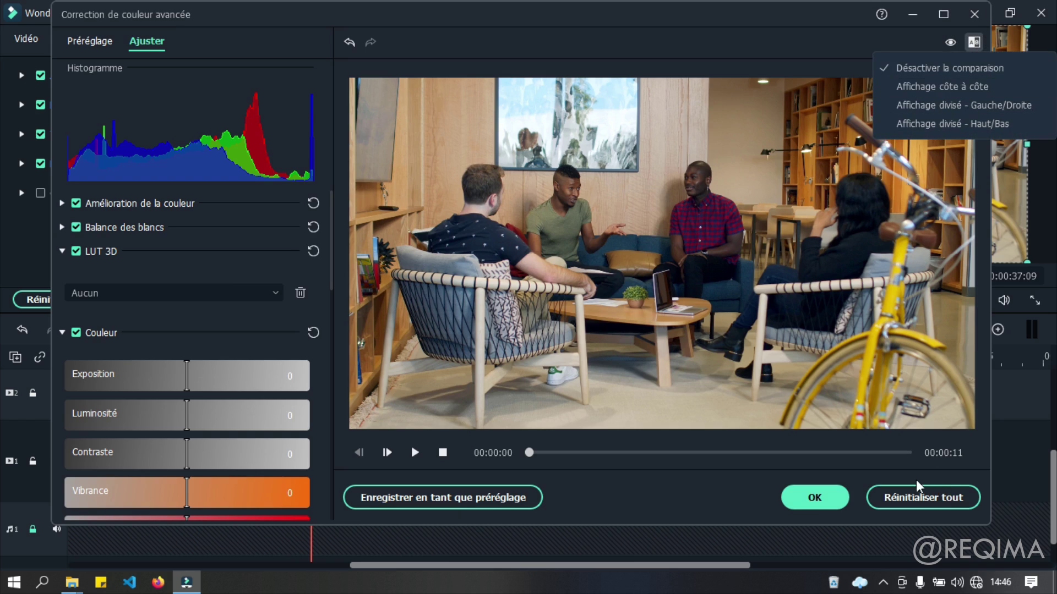
left_click(972, 14)
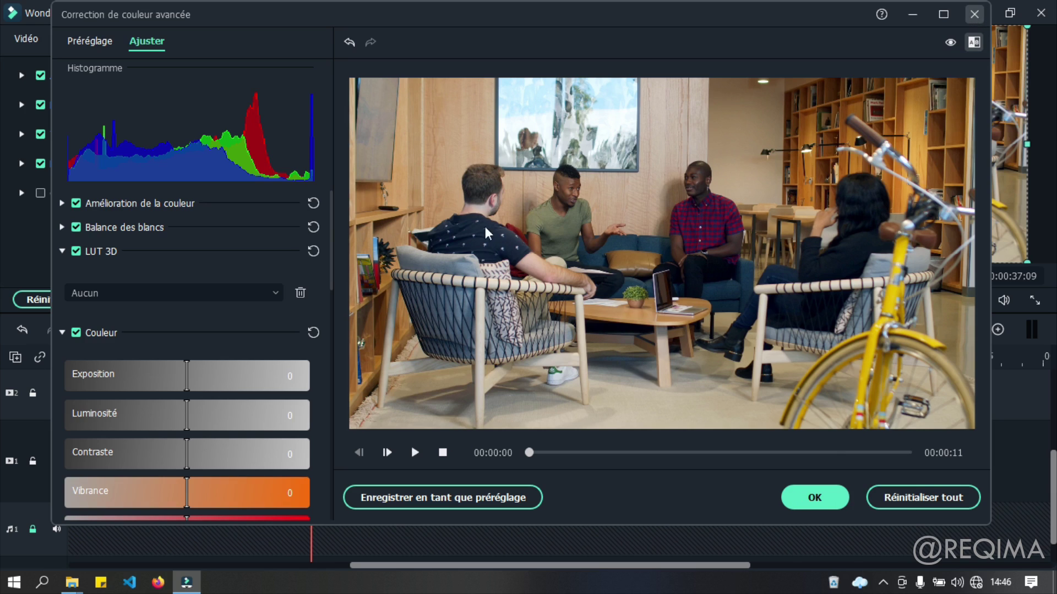
left_click(976, 15)
left_click(1010, 13)
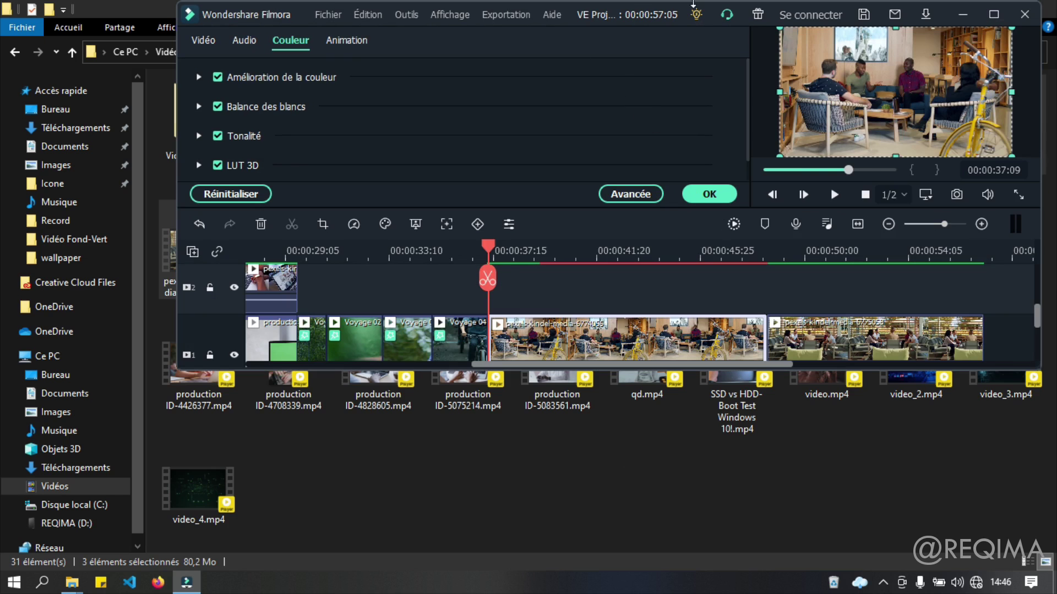
left_click(994, 15)
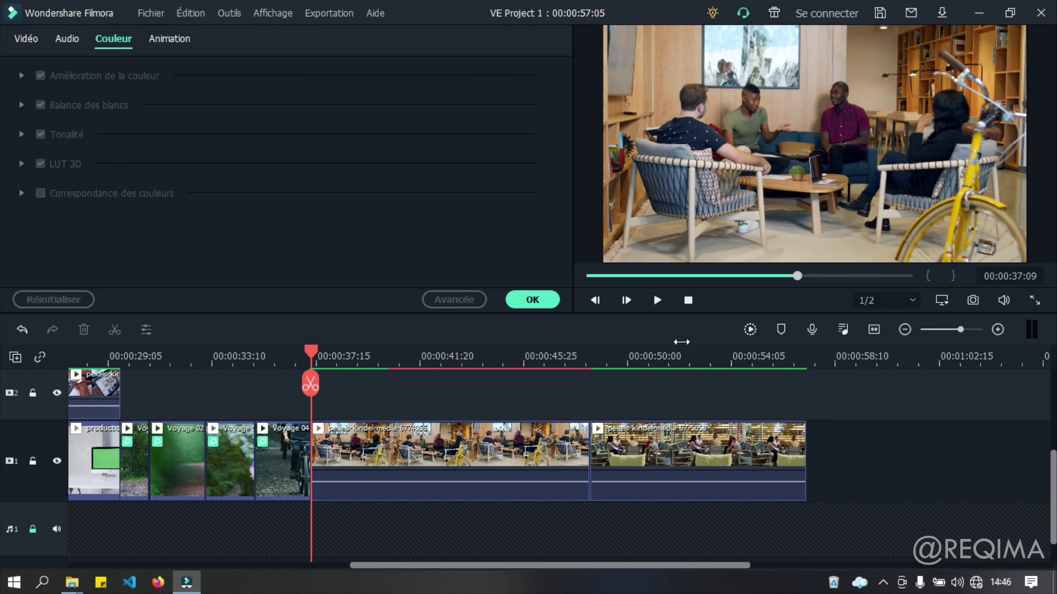
Close the colour settings and delete the two pexels-kindel-media clips that follow Voyage 04 on video track 1
left_click(532, 300)
key("Delete")
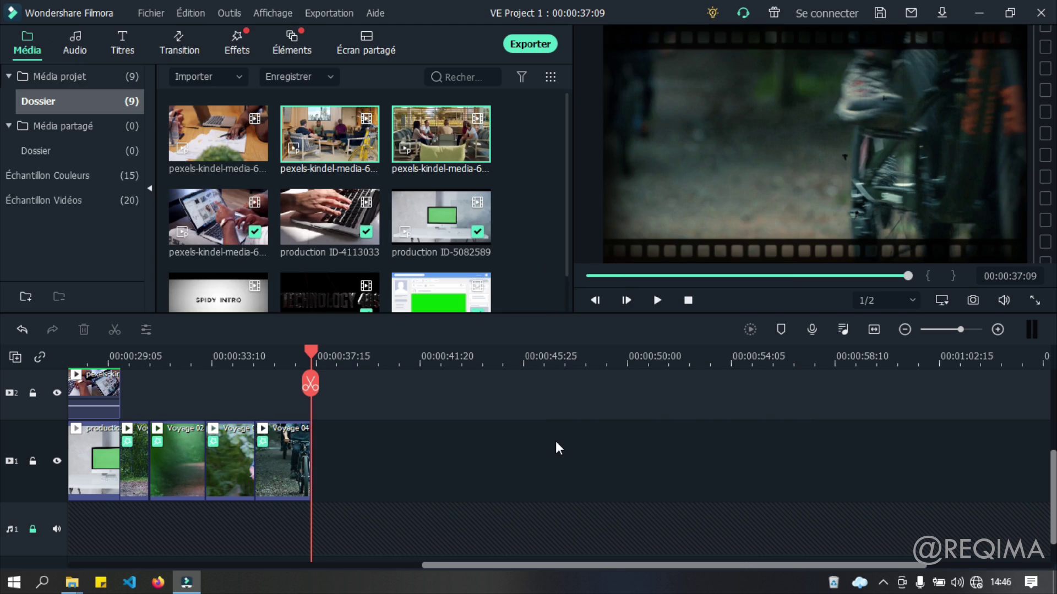
Import the four consecutive photos from the Vidéos\img folder, from the boy before a round light to the woman in white
scroll(556, 441, "up", 1)
scroll(522, 219, "down", 1)
scroll(510, 458, "down", 2)
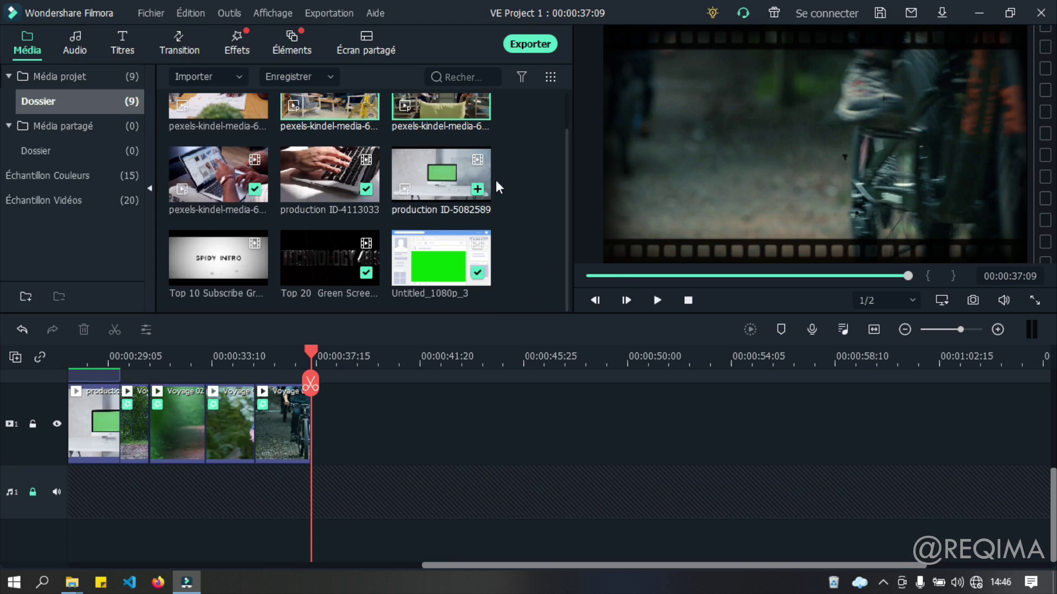
double_click(549, 197)
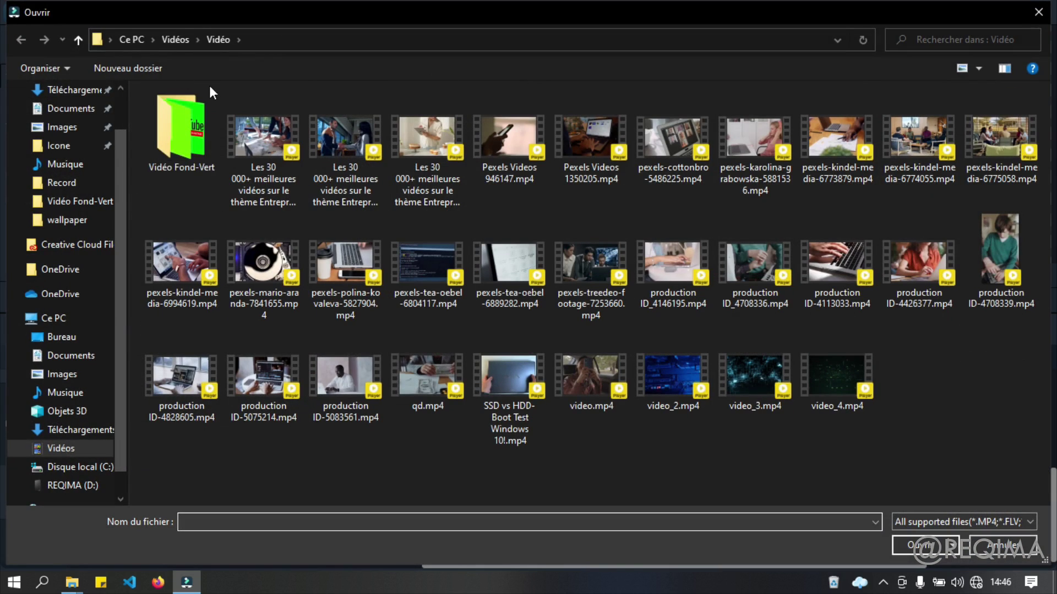
left_click(175, 39)
double_click(251, 97)
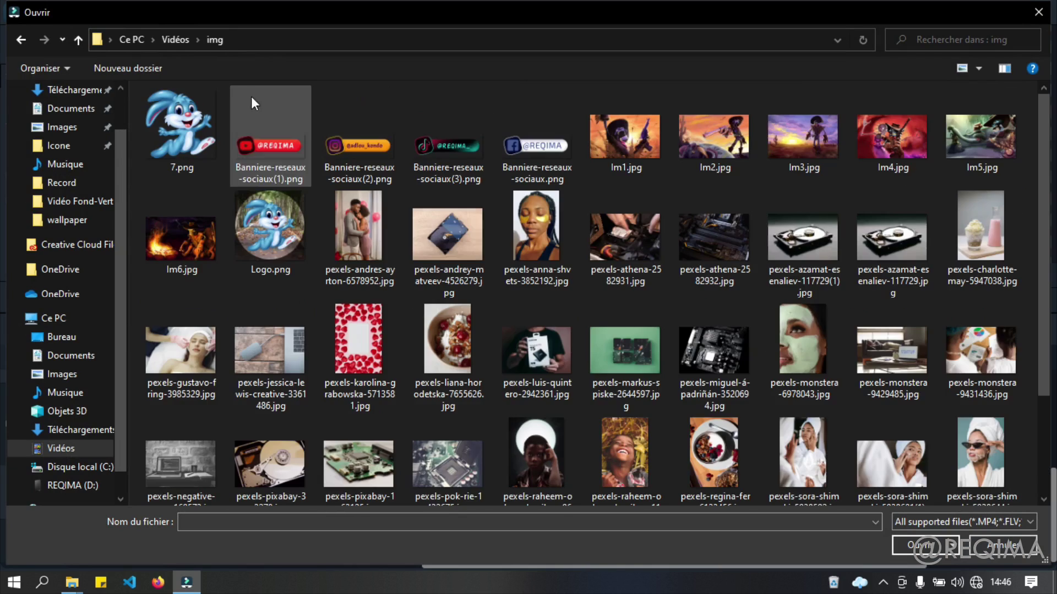
scroll(744, 397, "down", 3)
left_click(530, 321)
left_click(818, 330, "shift")
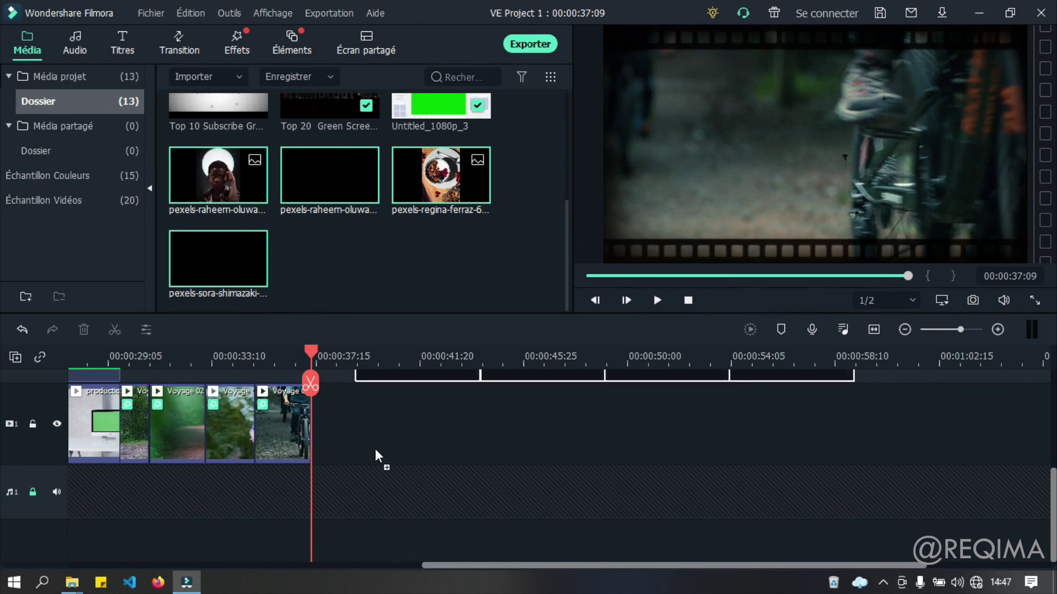
Place the four imported photos on video track 1 directly after the Voyage 04 clip and preview them
left_click_drag(372, 418, 345, 431)
left_click(386, 433)
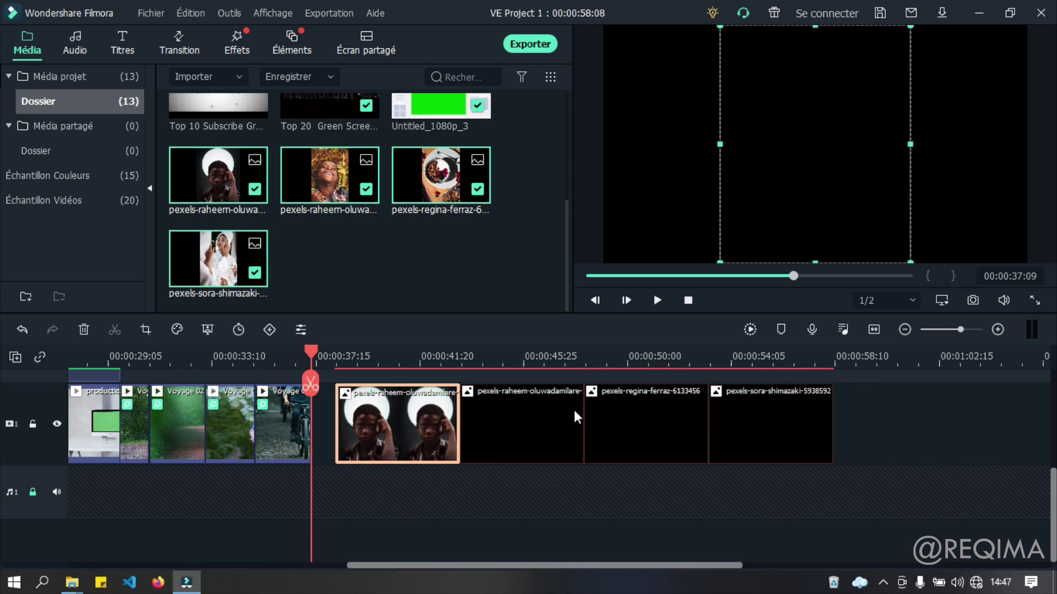
left_click(574, 412)
left_click(666, 416)
left_click(801, 418)
left_click(941, 417)
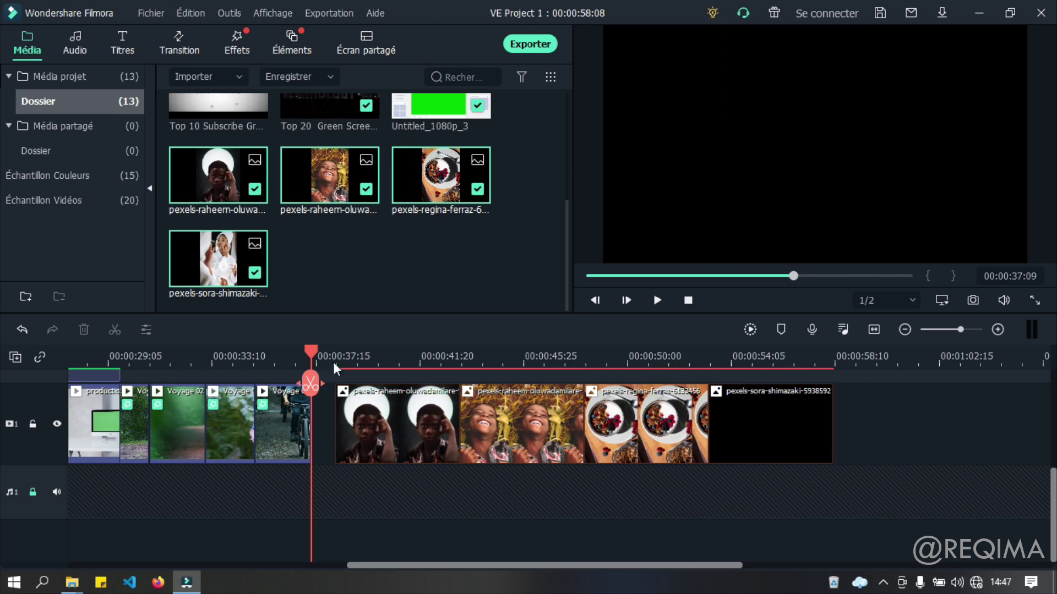
left_click_drag(410, 417, 359, 425)
key("ctrl+z")
key("space")
key("space")
left_click(823, 136)
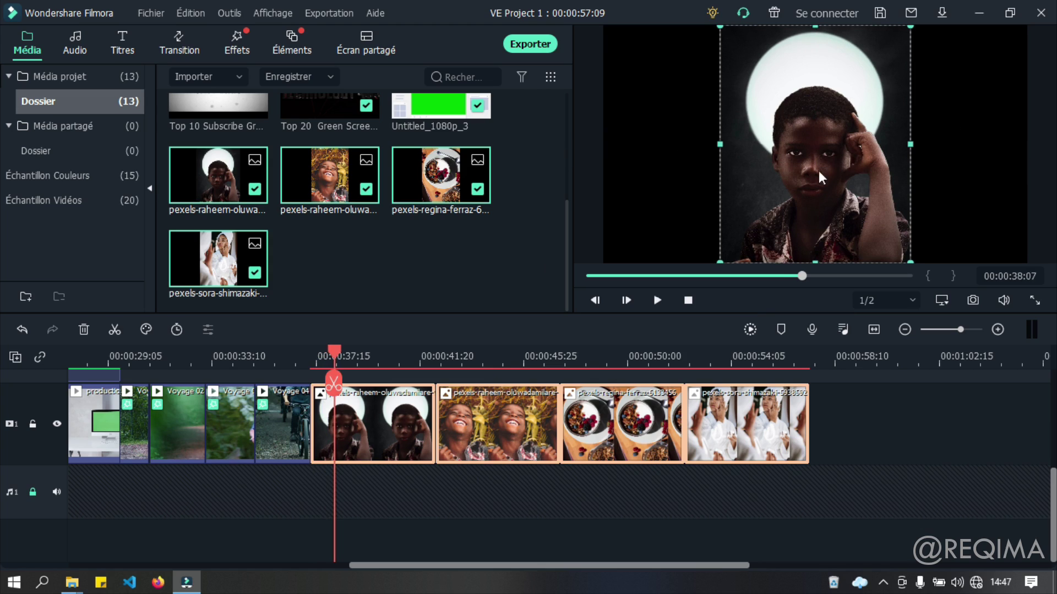
left_click(671, 139)
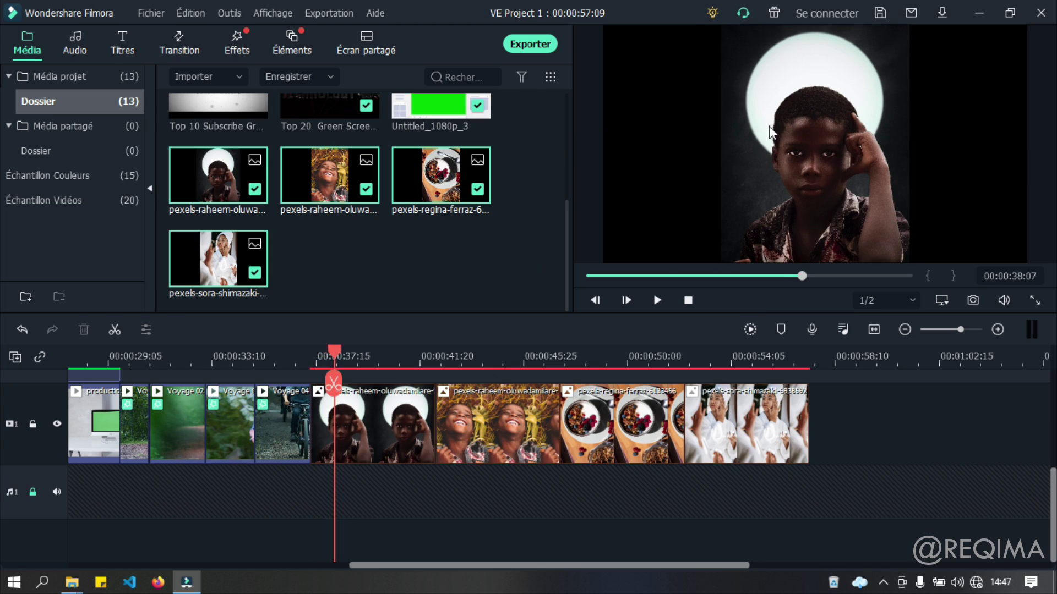
left_click(818, 127)
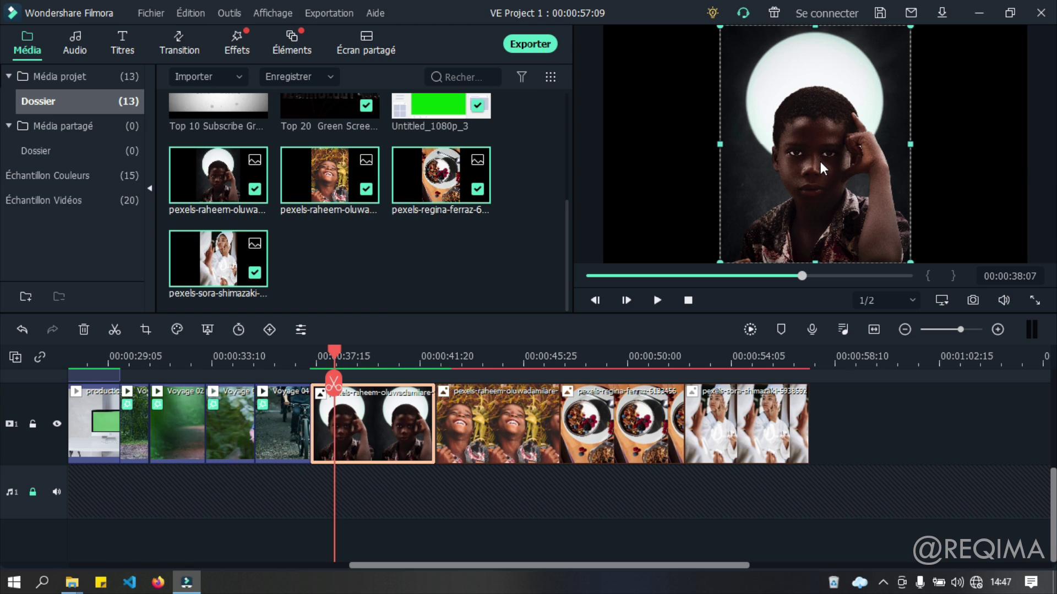
left_click(142, 13)
mouse_move(198, 34)
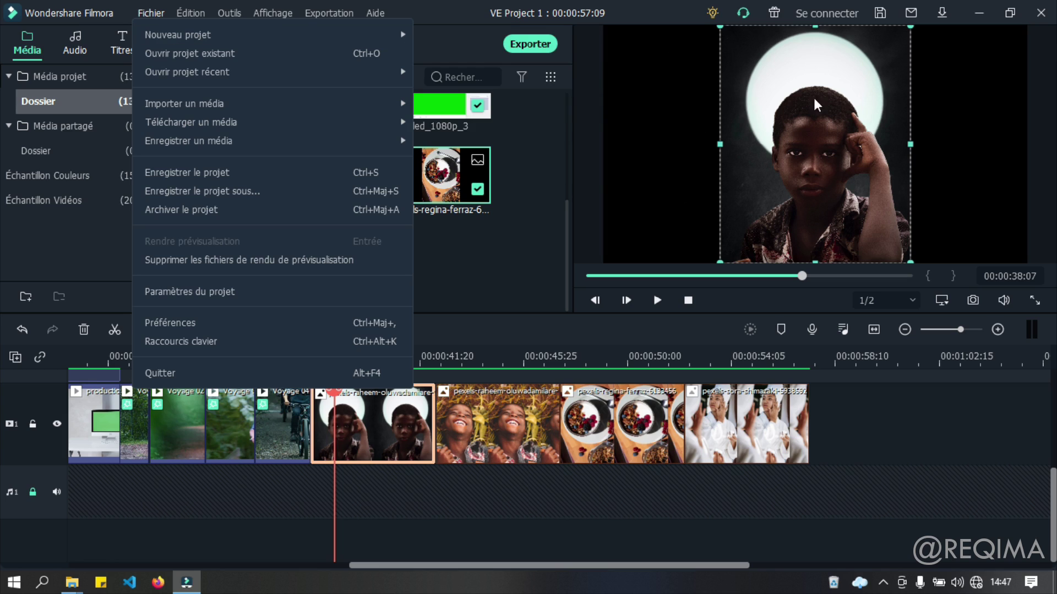
left_click(494, 430)
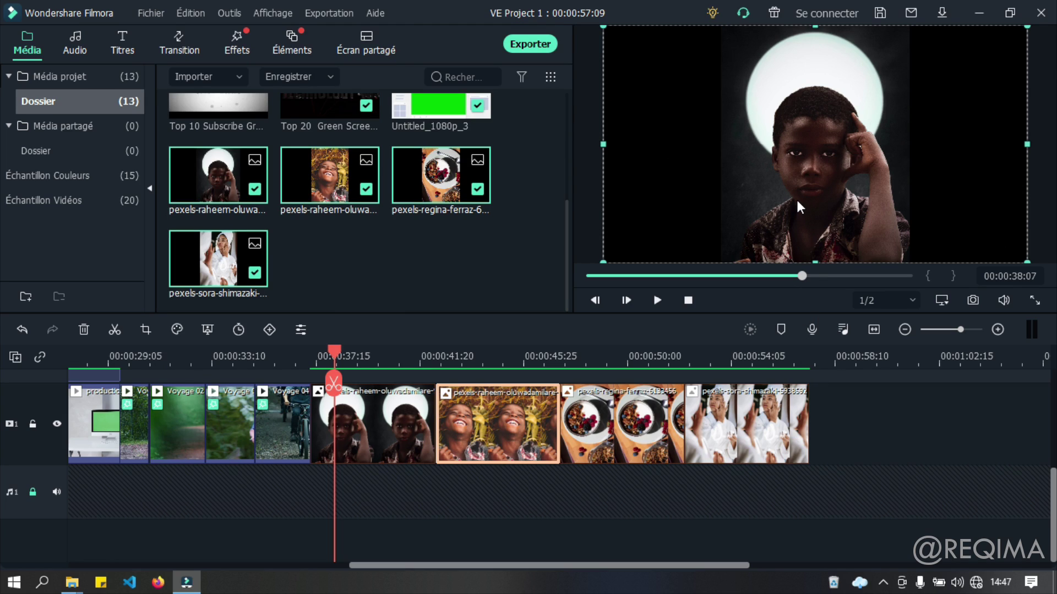
Search the included effects for "bal" and add the Balances effect on video track 2 above the first photo
left_click(247, 48)
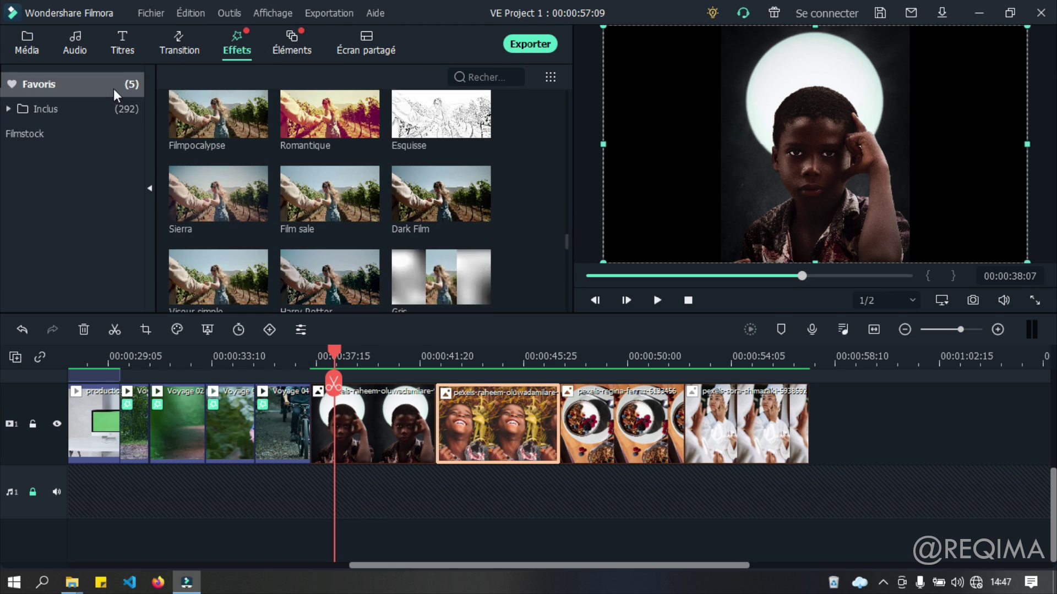
left_click(117, 87)
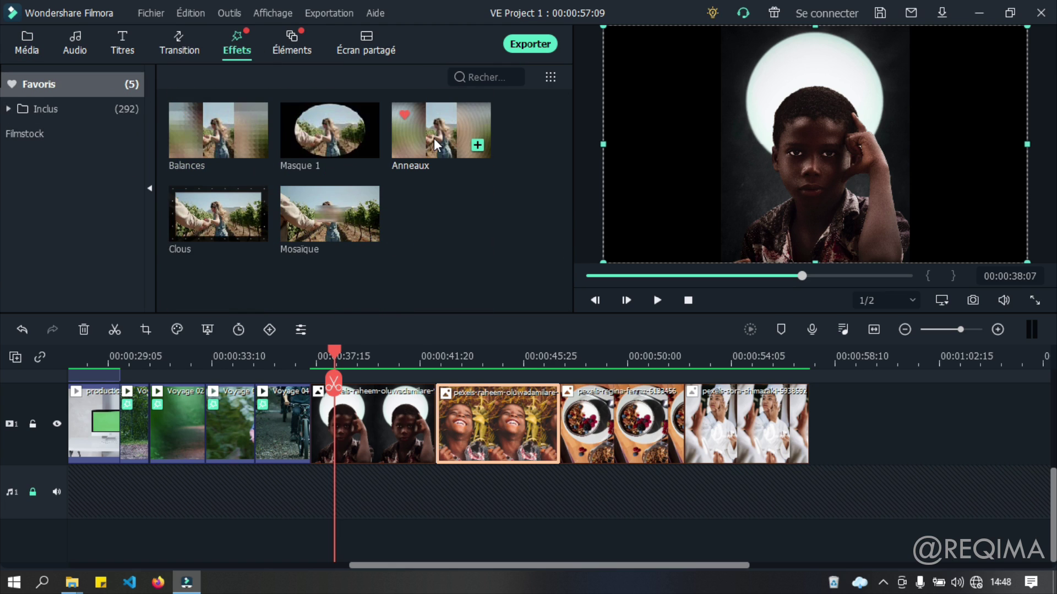
left_click(36, 102)
left_click(484, 77)
type("a")
key("BackSpace")
type("bal")
left_click(324, 207)
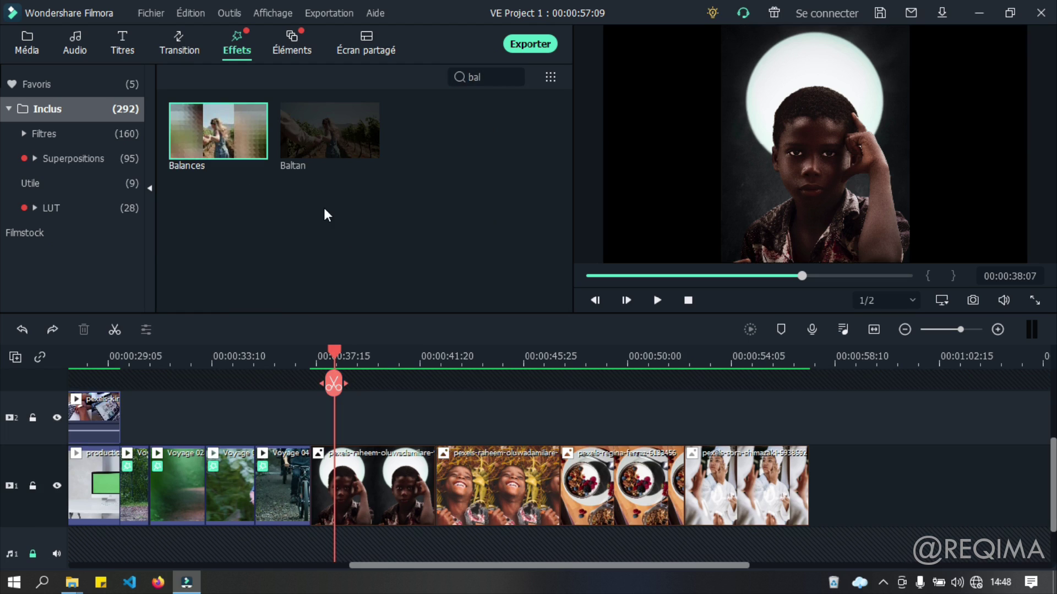
left_click_drag(246, 129, 321, 441)
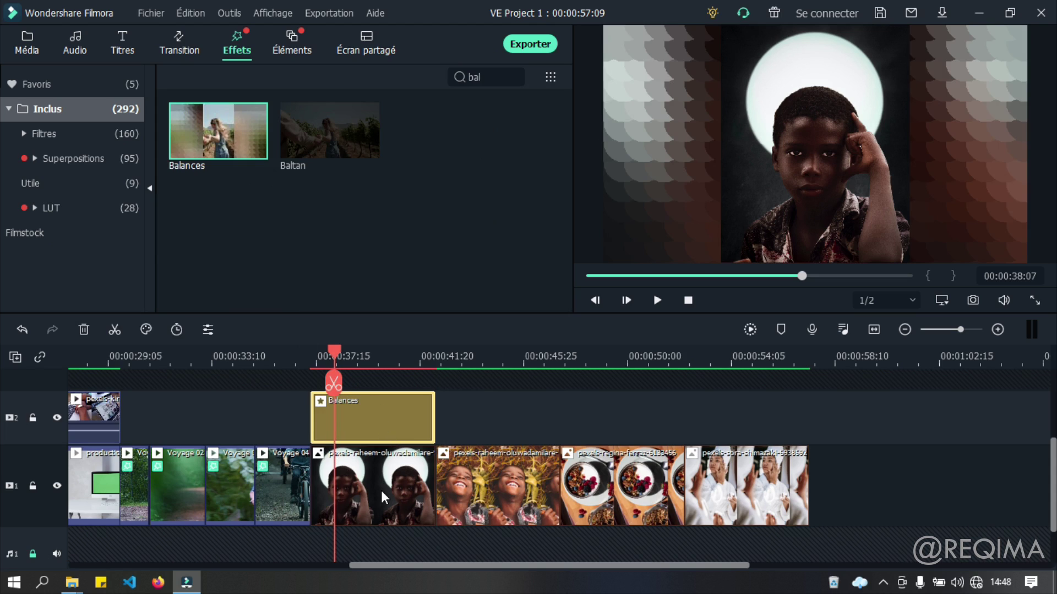
Apply the Balances effect directly onto the first photo and delete the separate effect clip from video track 2
left_click_drag(179, 144, 359, 466)
key("Delete")
left_click(316, 468)
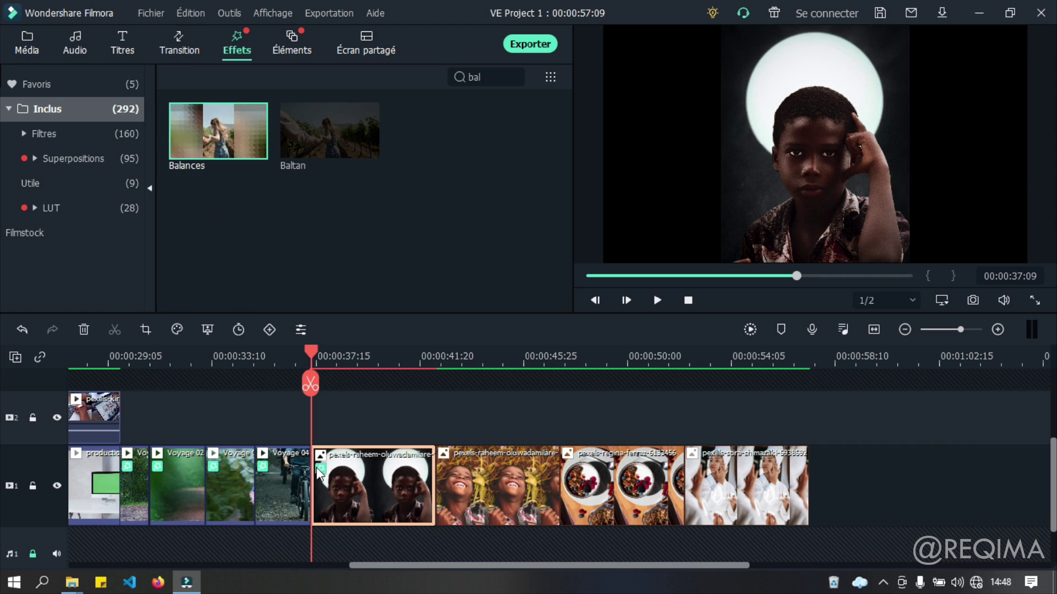
Examine the Balances effect's parameters in the first photo's video effects settings, then close the settings
double_click(318, 472)
left_click(18, 243)
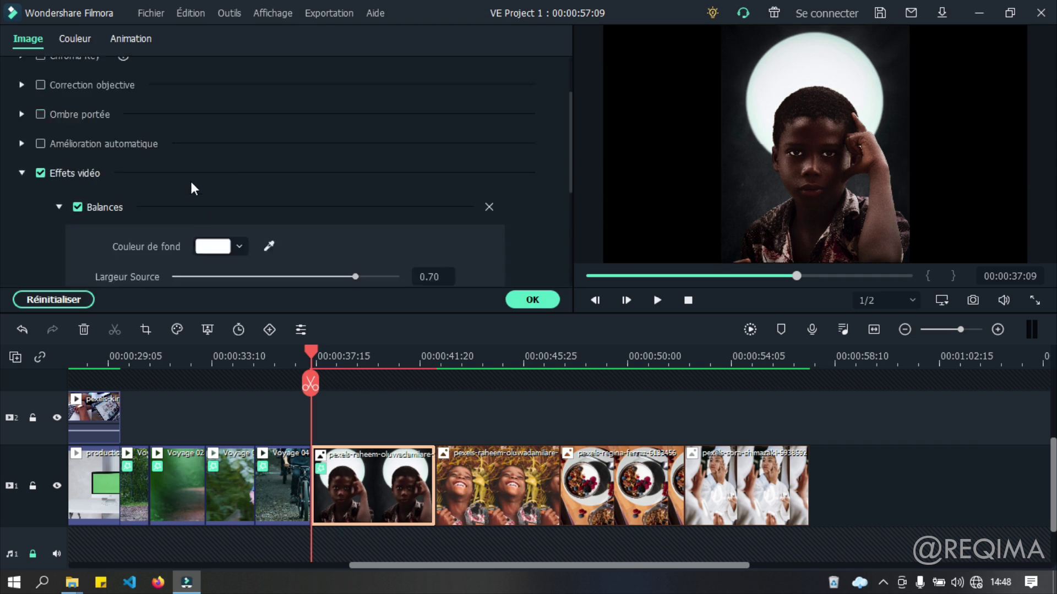
scroll(219, 198, "down", 3)
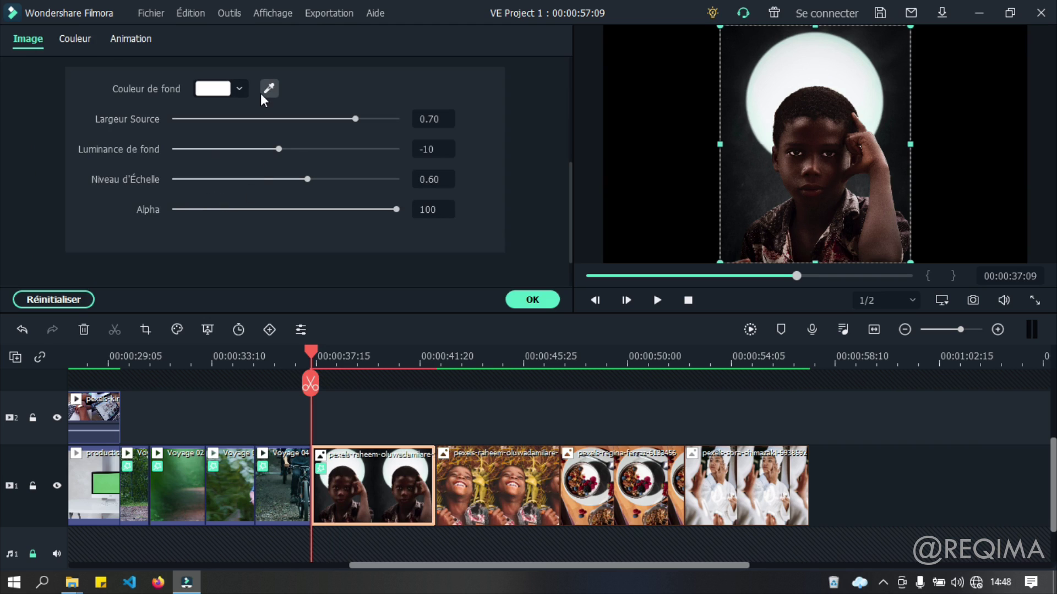
left_click(519, 247)
left_click(531, 301)
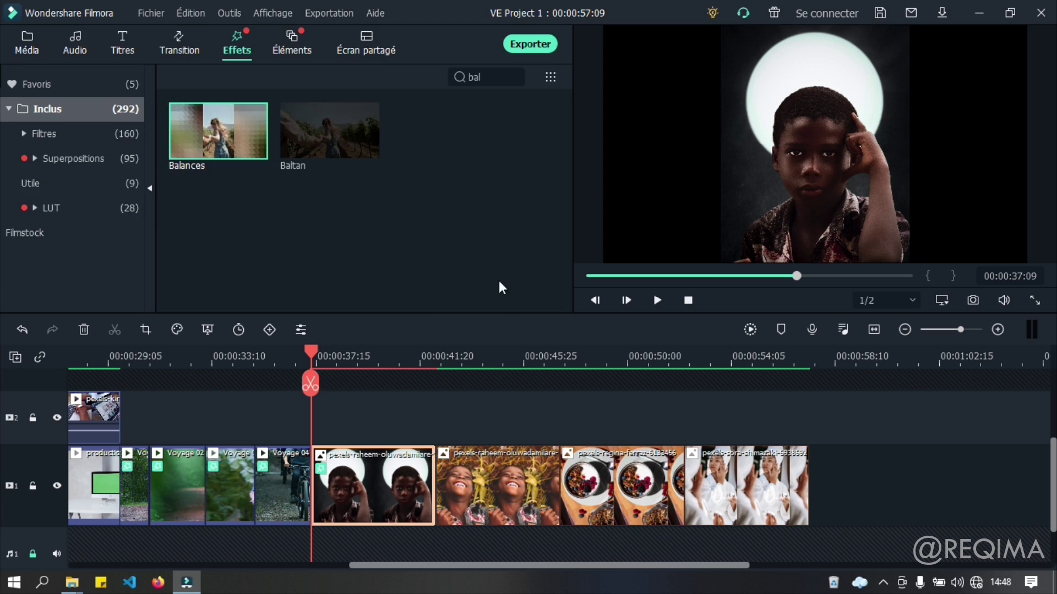
Undo applying Balances to the photo and removing its effect clip, and play the timeline from just before the effect
key("ctrl+z")
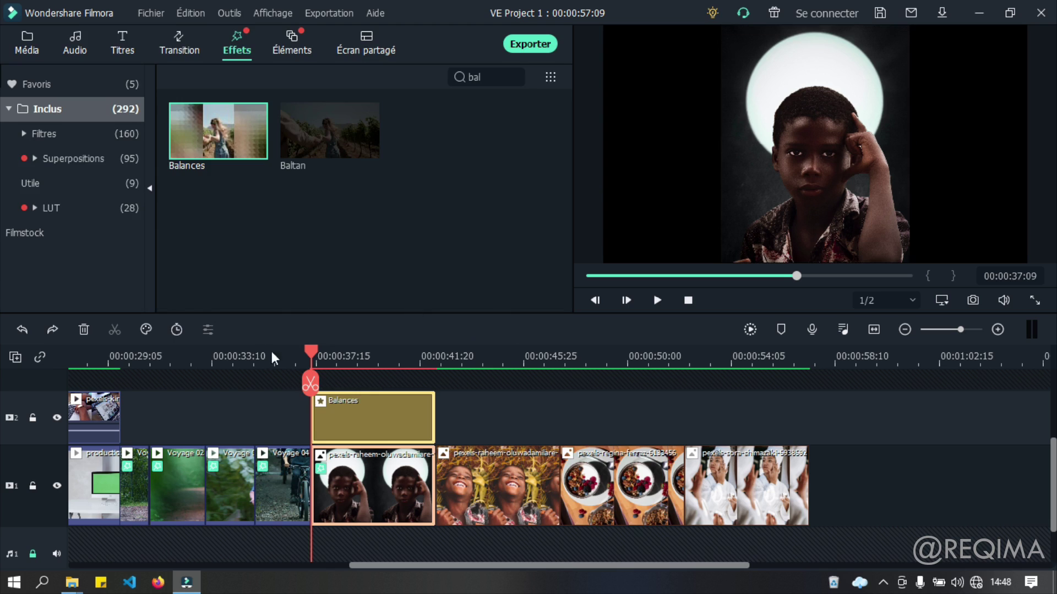
left_click_drag(322, 424, 323, 423)
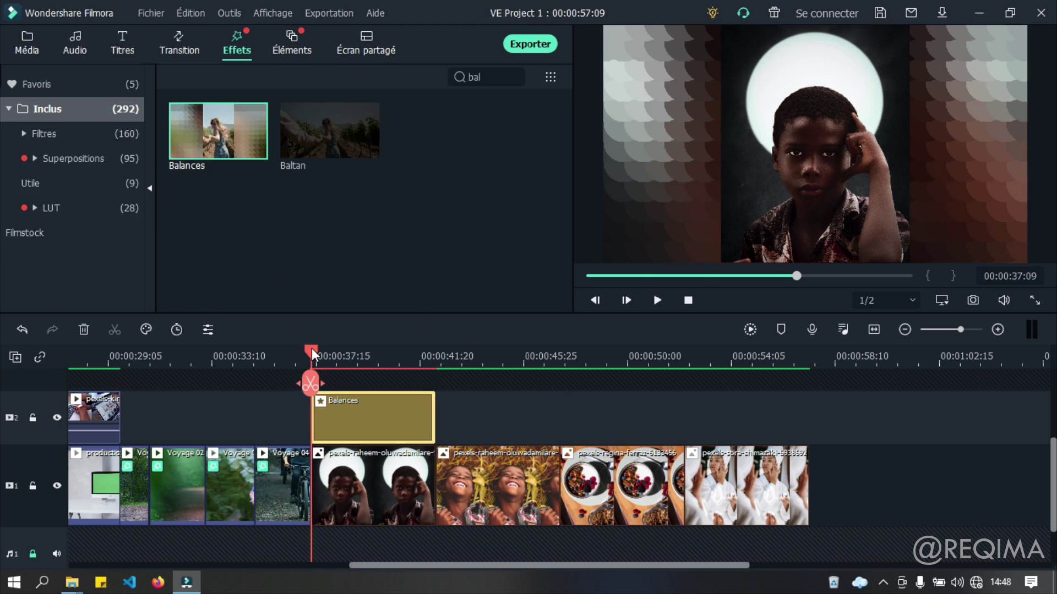
left_click(297, 352)
key("space")
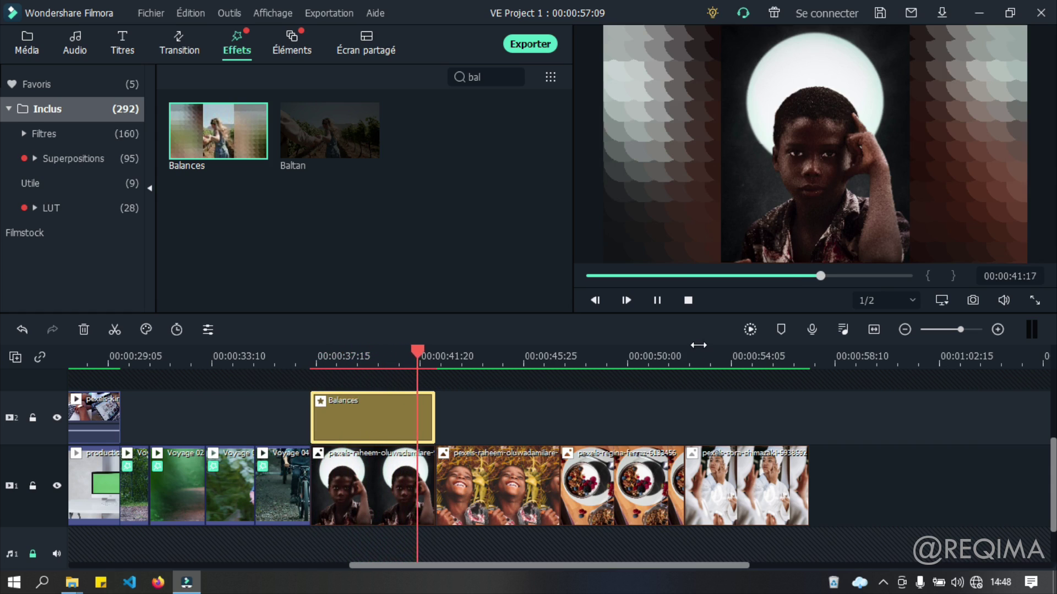
Set the Balances effect clip's Largeur Source to 0.74, Luminance de fond to 16 and Niveau d'Échelle to 0.50, leaving Alpha at 100
left_click(382, 433)
double_click(379, 428)
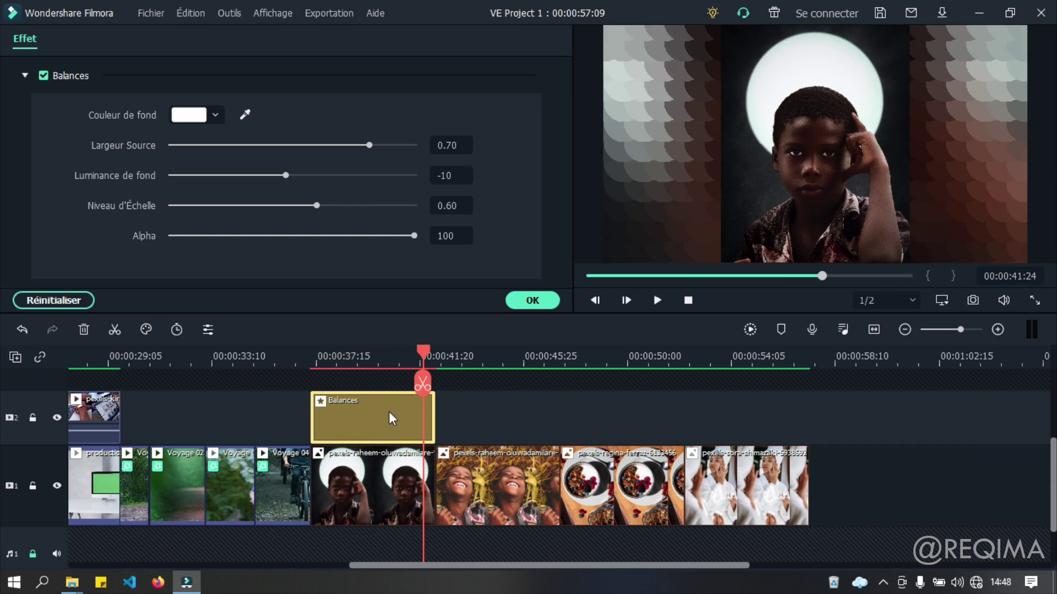
left_click_drag(365, 149, 386, 145)
left_click_drag(282, 172, 292, 205)
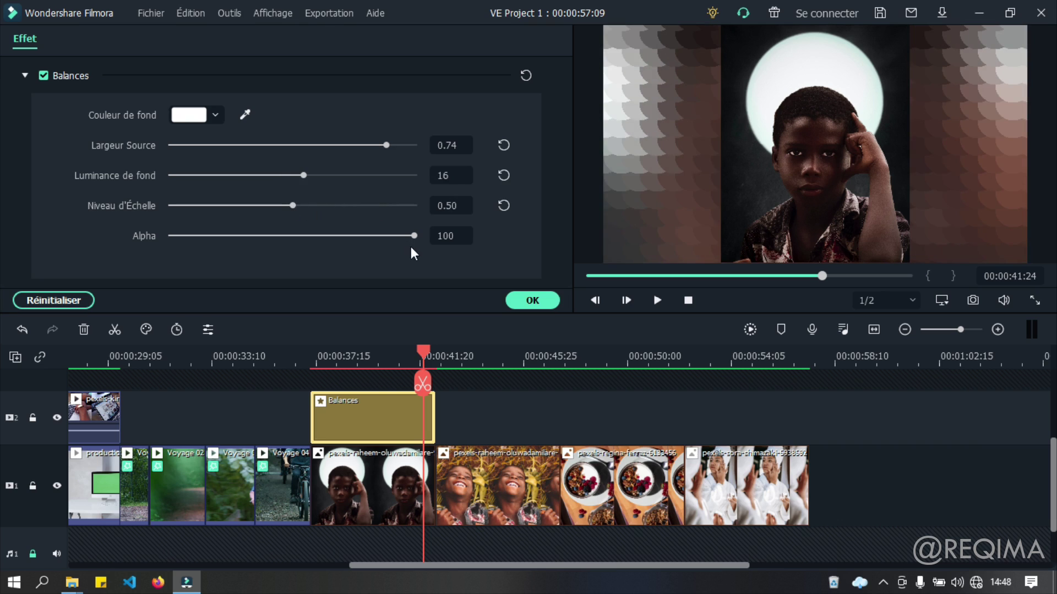
left_click_drag(410, 237, 438, 232)
Extend the Balances effect clip to the end of the fourth photo and play the timeline
left_click_drag(438, 407, 807, 423)
key("space")
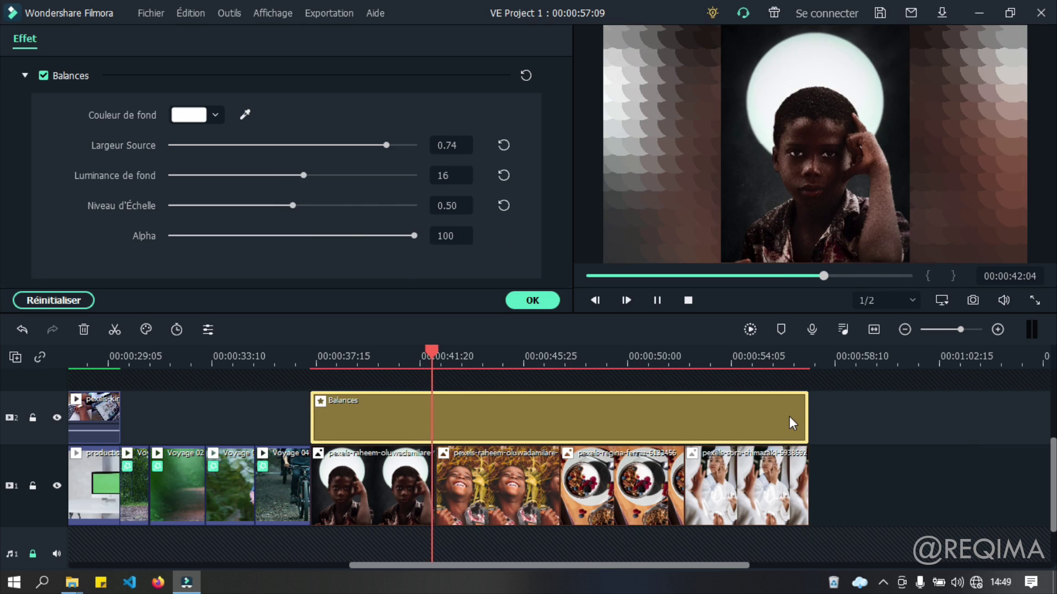
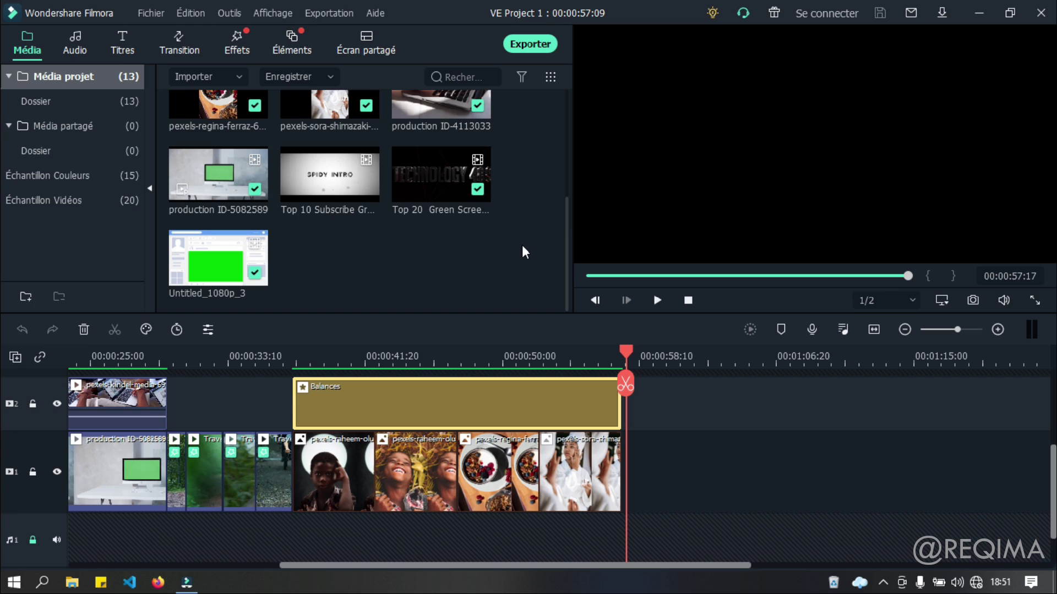
Import Banniere-reseaux-sociaux.png, Banniere-reseaux-sociaux(1).png and Banniere-reseaux-sociaux(3).png from the img folder
double_click(536, 246)
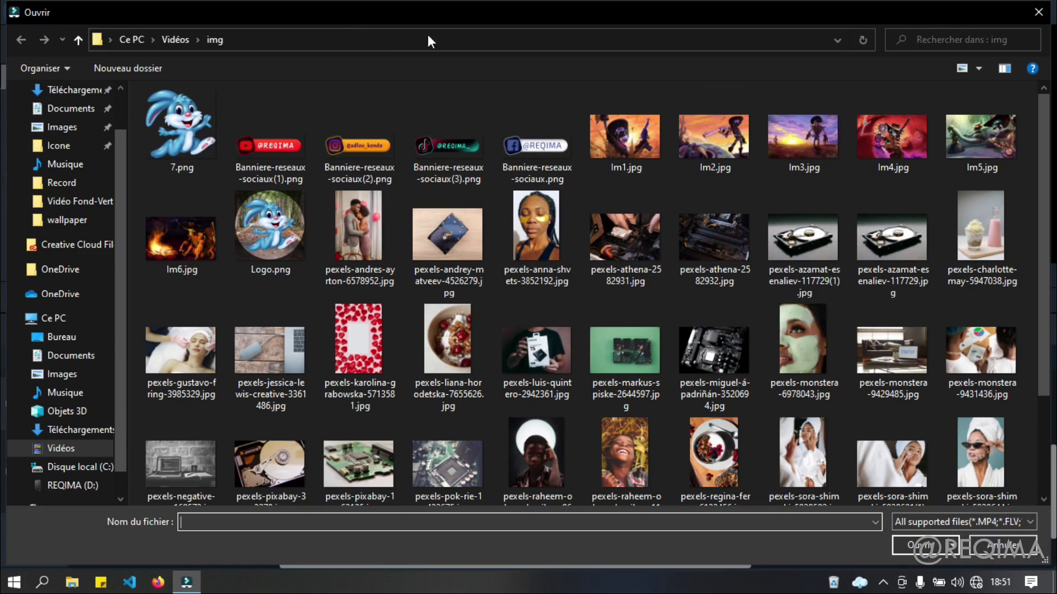
left_click(238, 130)
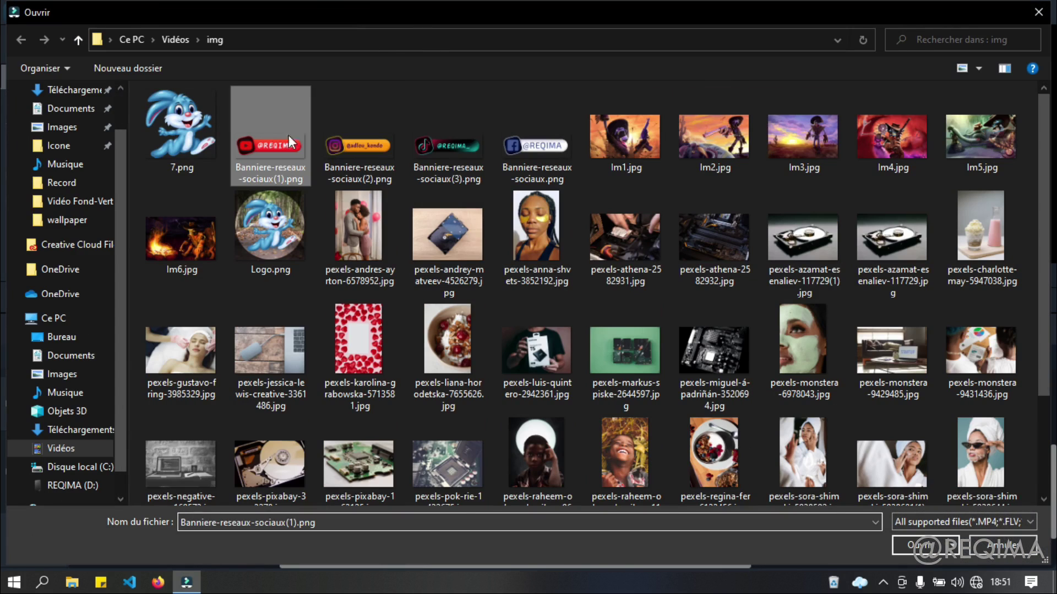
left_click(514, 142, "ctrl")
left_click(451, 150, "ctrl")
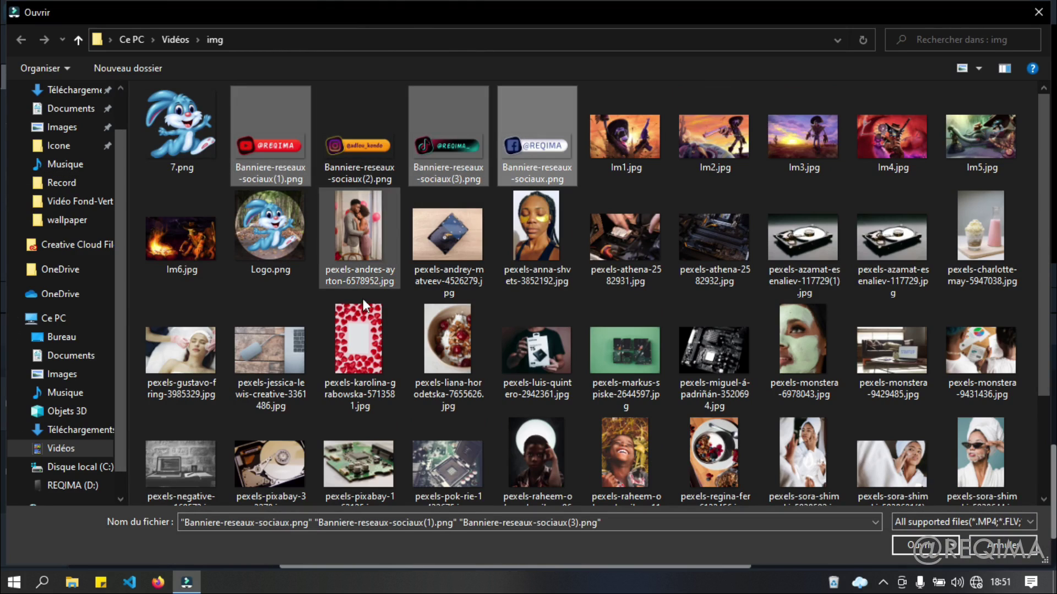
left_click(903, 544)
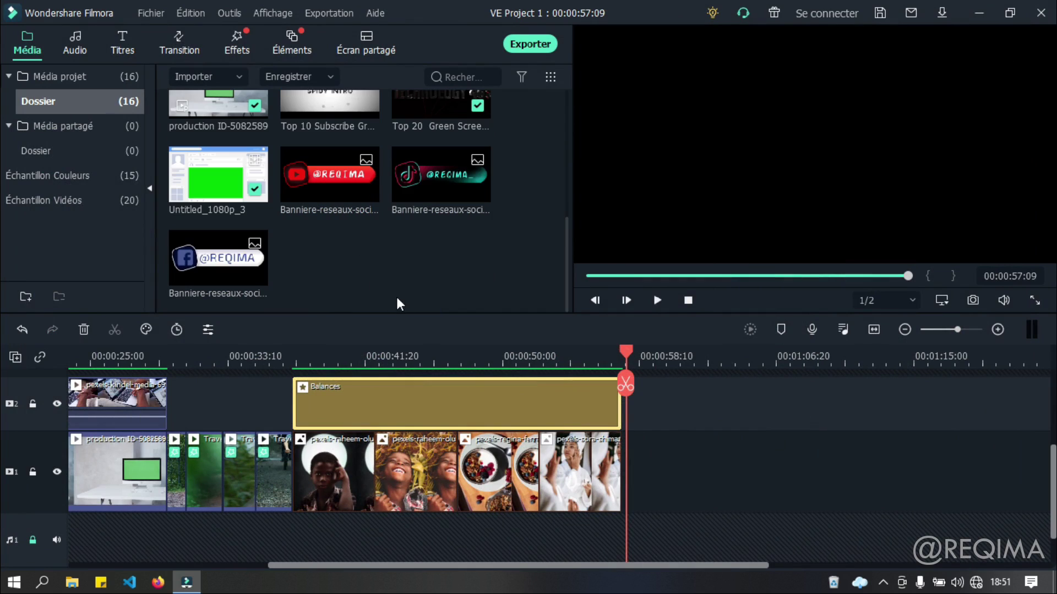
Add the pexels-kindel-media-6773879 video after the fourth photo on video track 1 and set the playhead to 00:00:58:05
scroll(615, 429, "up", 1)
left_click_drag(633, 368, 214, 356)
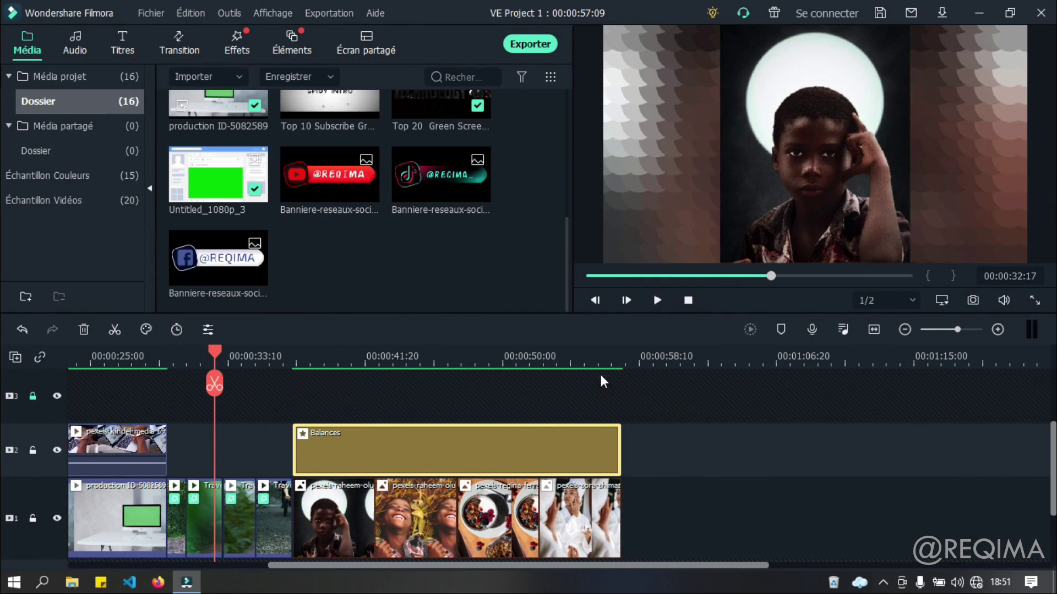
scroll(604, 381, "down", 2)
scroll(203, 132, "up", 3)
left_click_drag(200, 131, 632, 446)
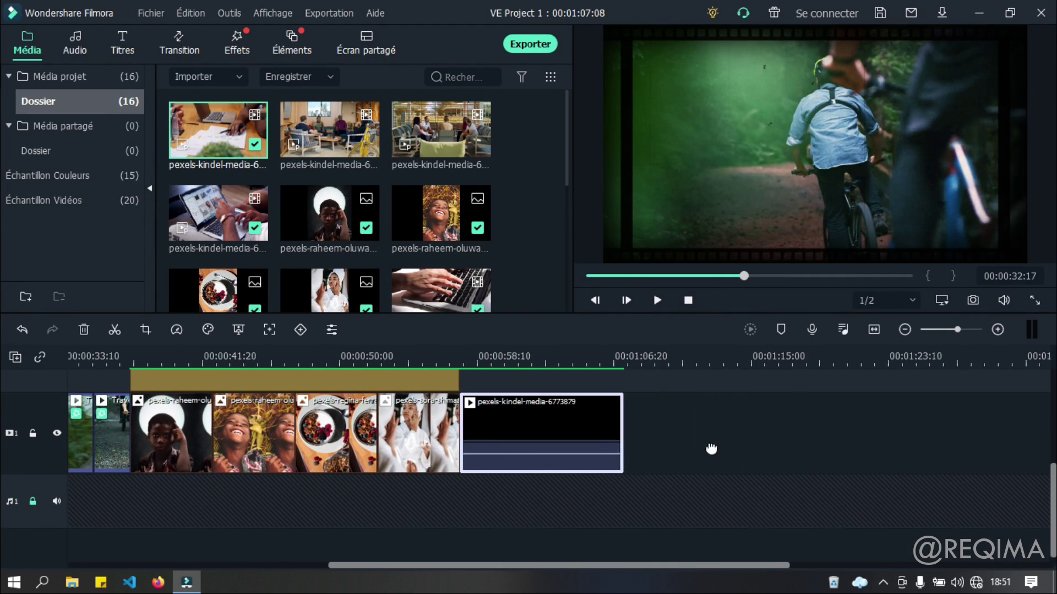
mouse_move(461, 357)
left_mouse_down()
mouse_move(451, 357)
mouse_move(476, 359)
left_mouse_up()
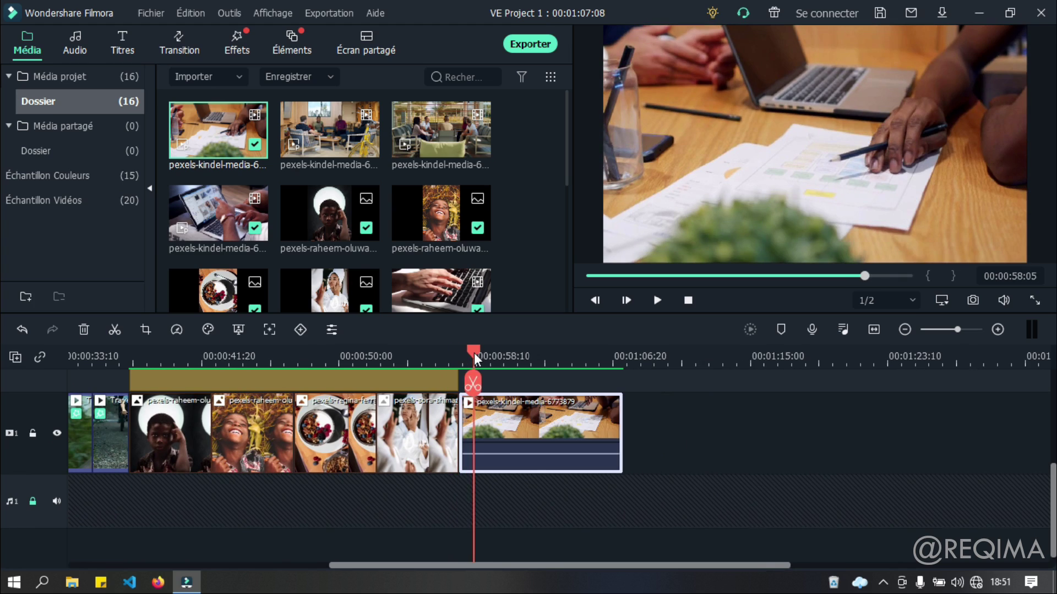
scroll(362, 254, "down", 5)
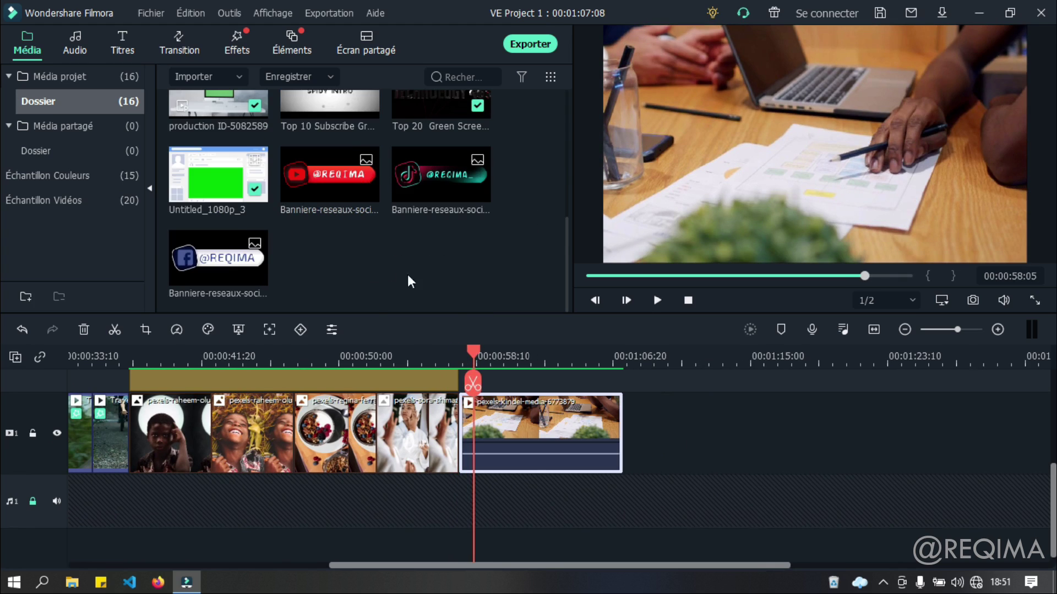
Add the YouTube, TikTok and Facebook banners to video track 2, starting at 00:00:58:05 above the last video clip
scroll(398, 272, "up", 5)
scroll(579, 425, "up", 2)
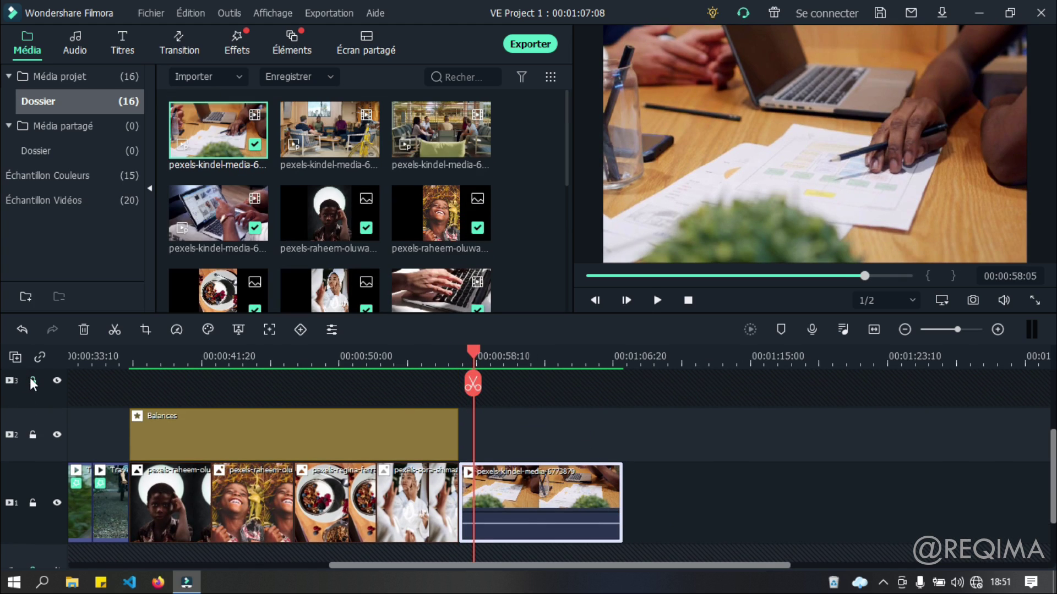
scroll(546, 433, "up", 3)
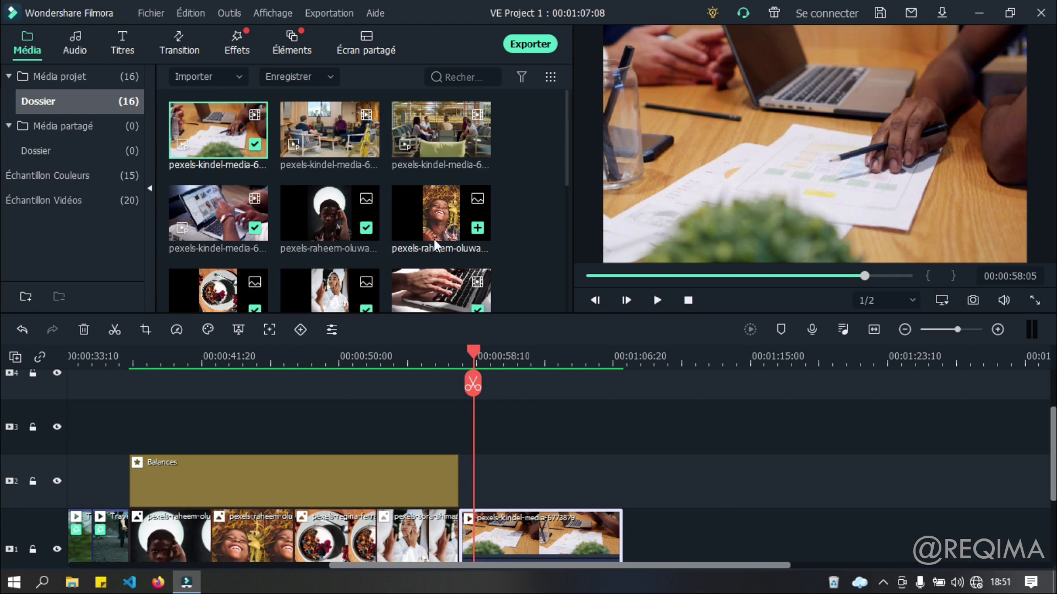
scroll(434, 222, "down", 5)
left_click(405, 180)
left_click(311, 178)
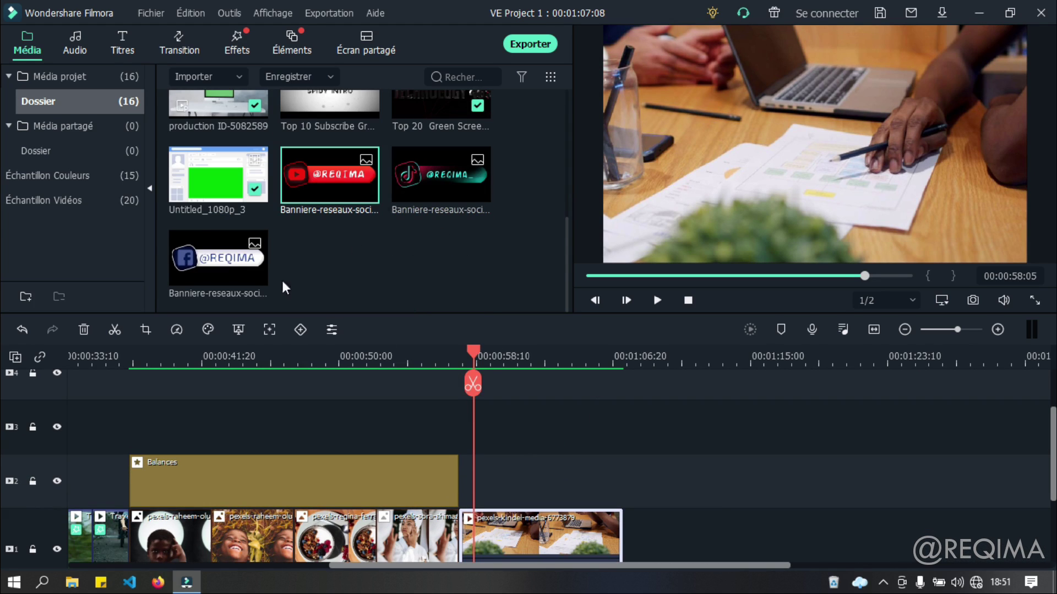
left_click(223, 259, "ctrl")
left_click(427, 182, "ctrl")
left_click_drag(427, 183, 489, 471)
scroll(592, 398, "down", 2)
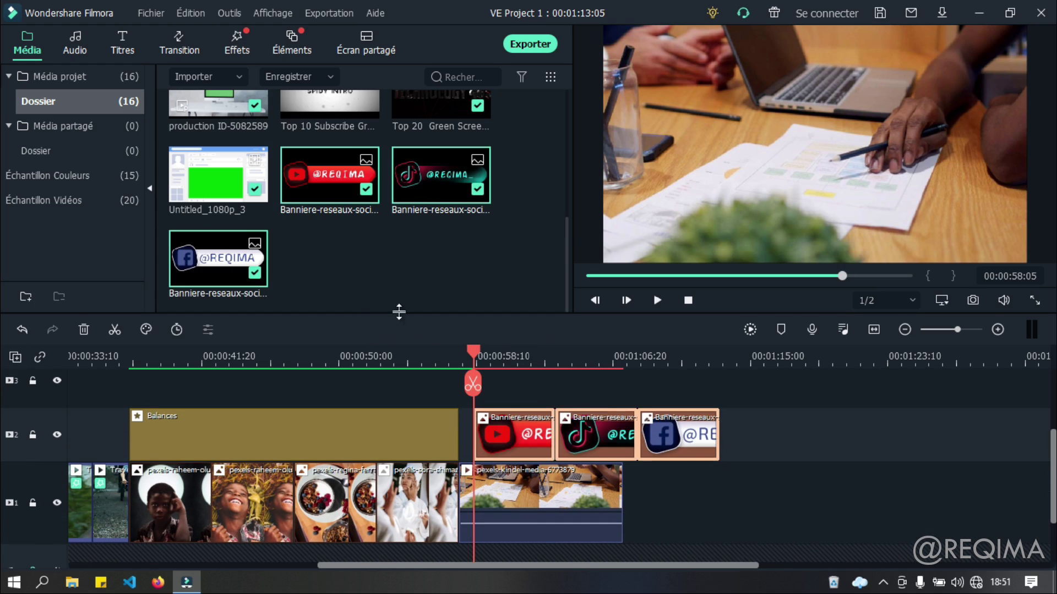
Play and scrub through the banner clips over the video to check how they appear one after another
left_click_drag(479, 355, 545, 367)
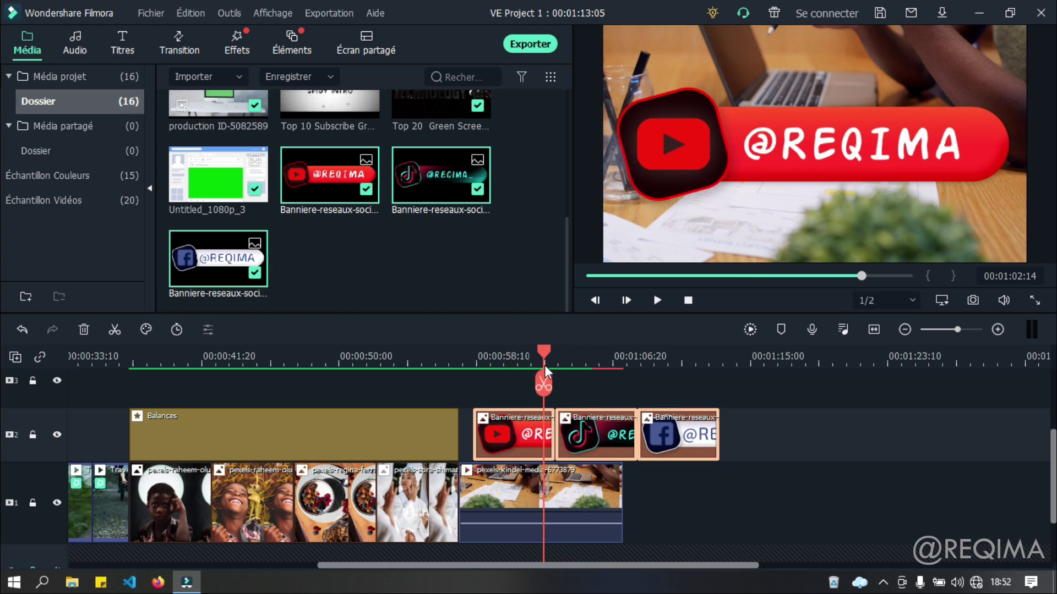
left_click_drag(544, 365, 461, 393)
scroll(580, 479, "up", 1)
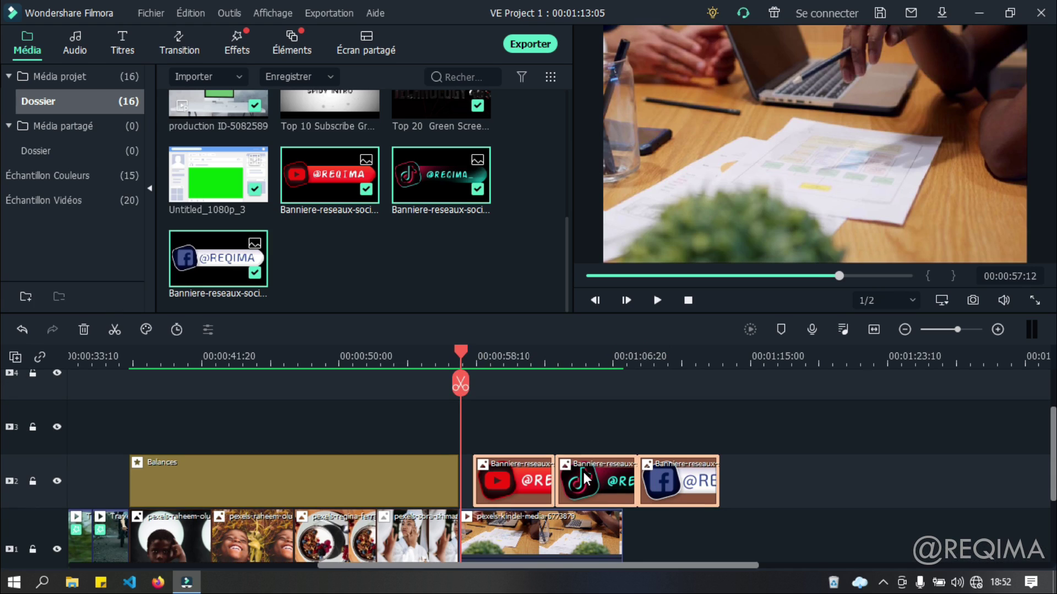
key("space")
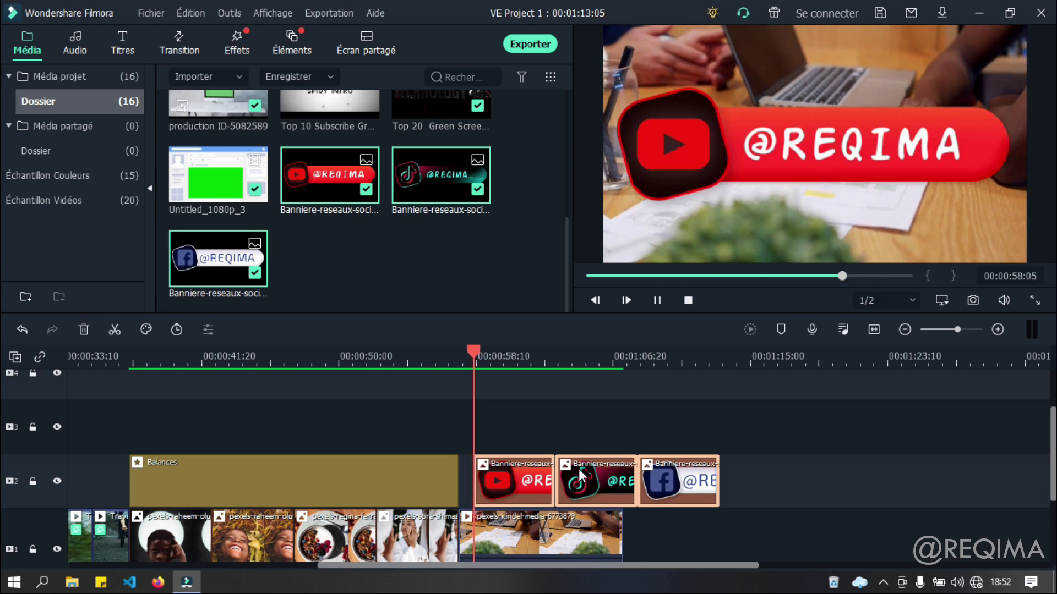
key("space")
left_click(567, 353)
left_click_drag(668, 348, 462, 359)
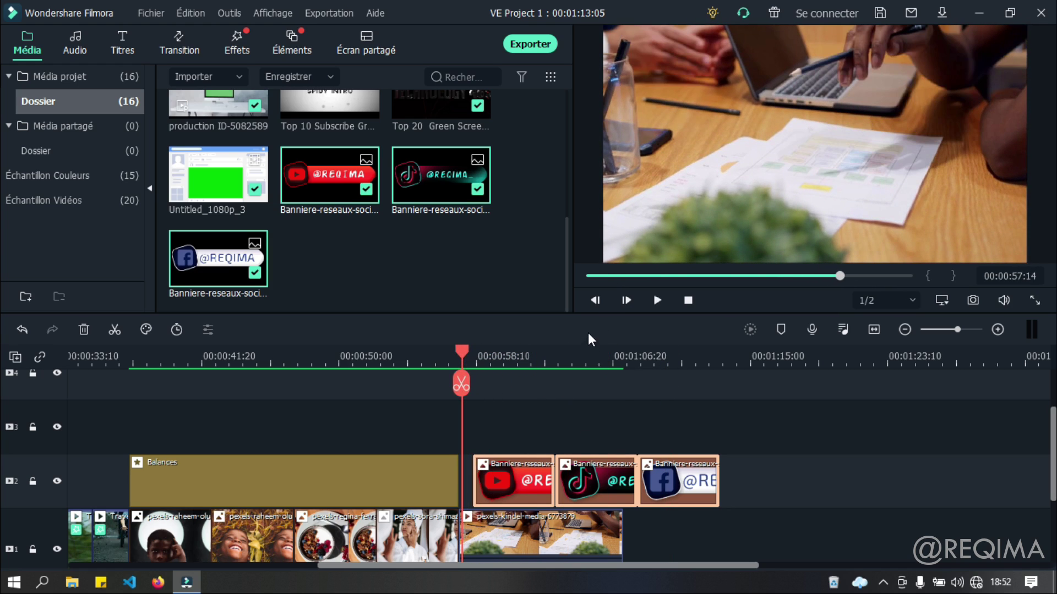
Stack the TikTok banner on track 3 and the Facebook banner on track 4, aligned with the YouTube banner, and preview them
left_click_drag(592, 474, 519, 430)
left_click_drag(677, 481, 517, 419)
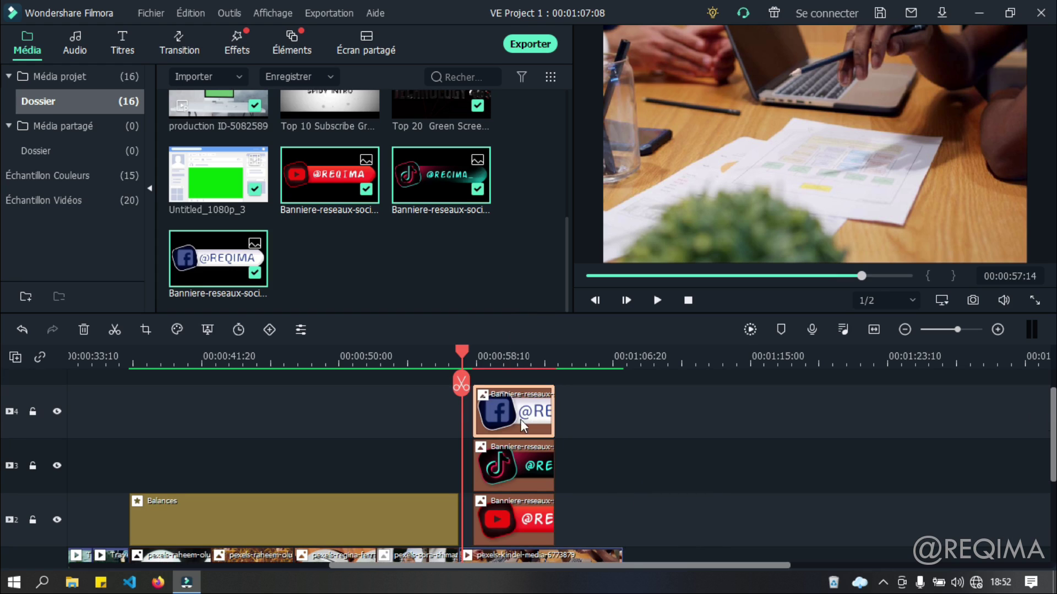
key("space")
key("space")
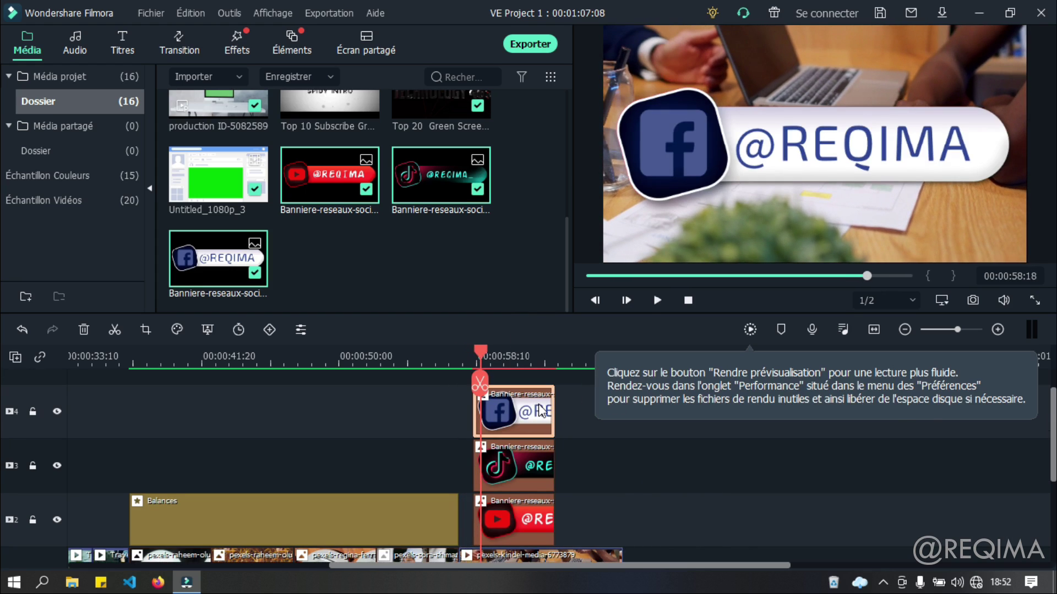
Scale the Facebook banner to 35.67% and move it to the lower-right corner of the video frame
scroll(527, 414, "down", 2)
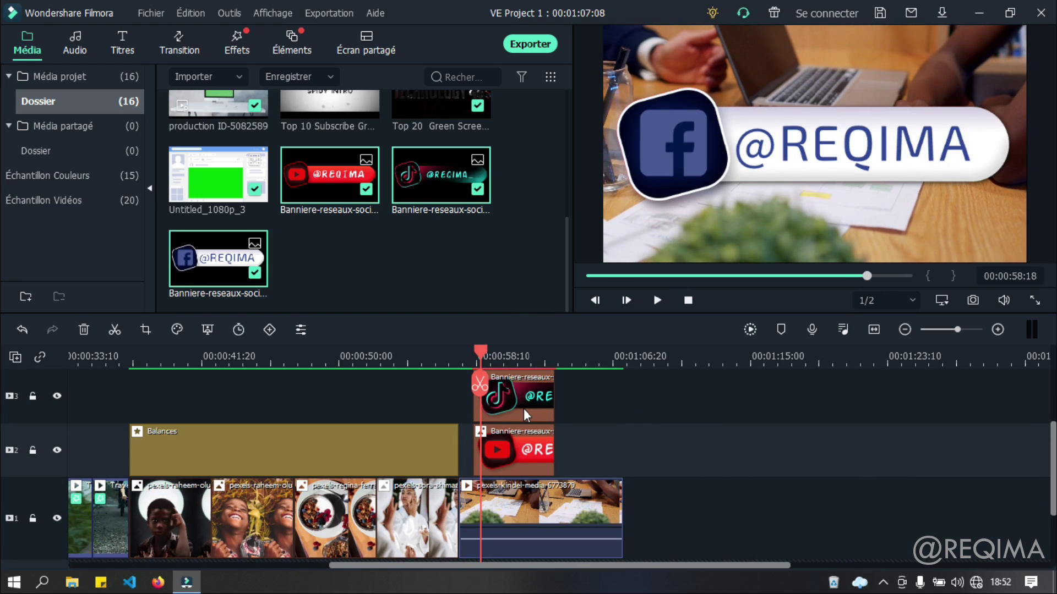
left_click(540, 462)
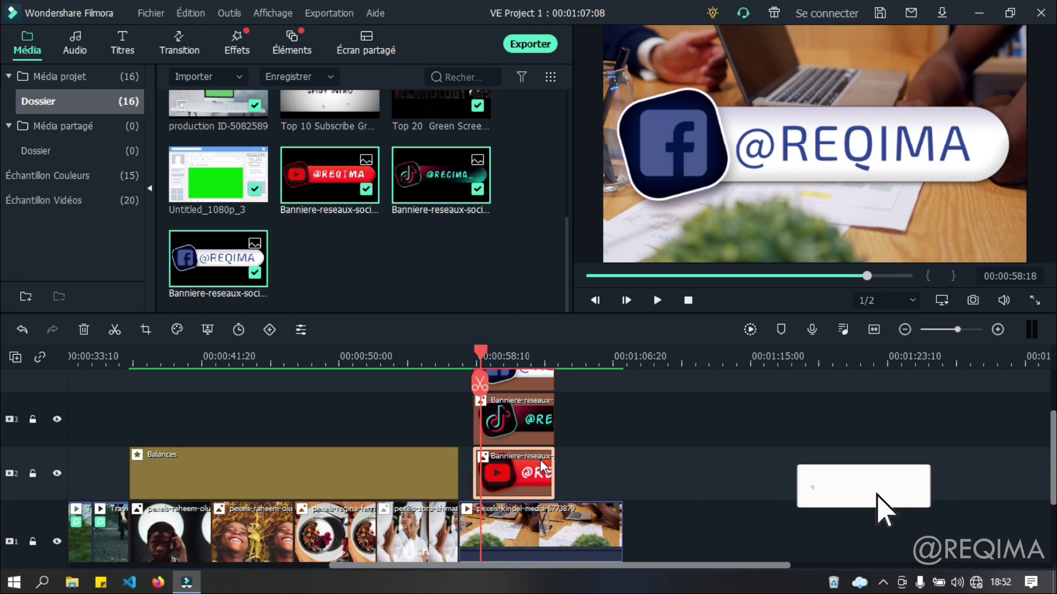
scroll(638, 463, "up", 2)
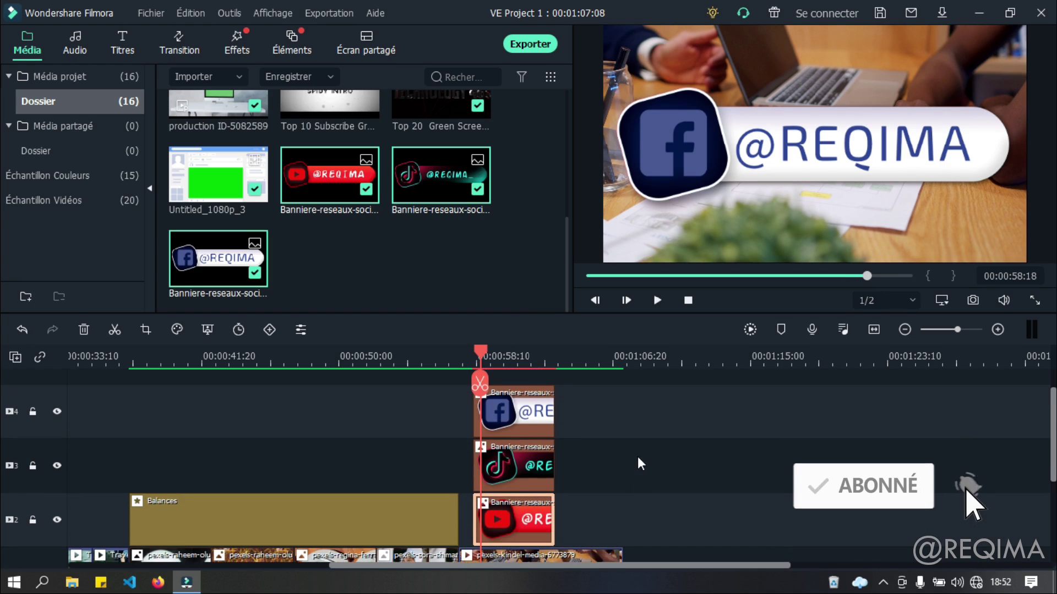
left_click(531, 414)
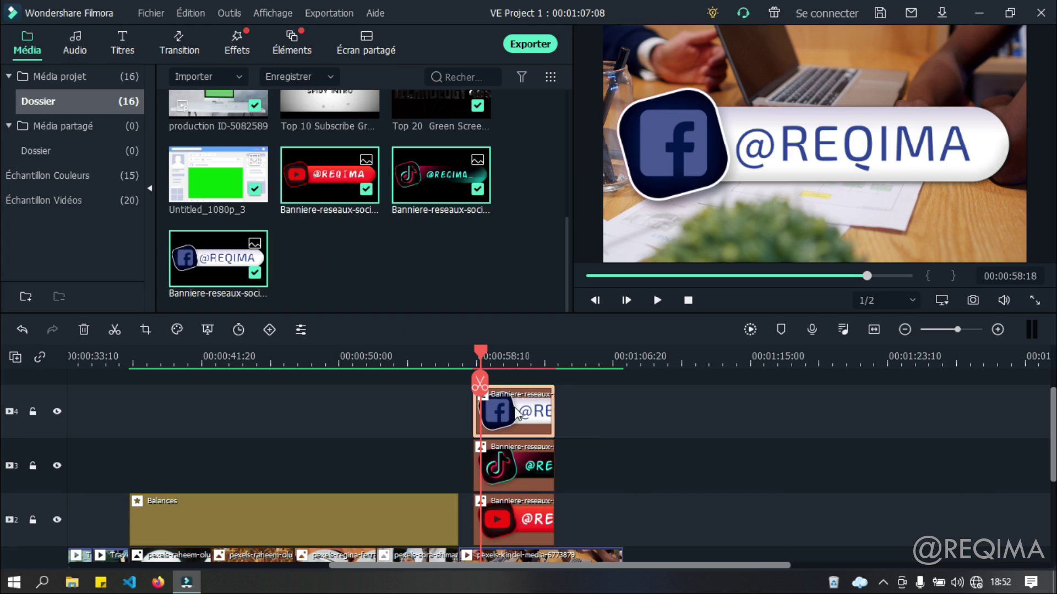
double_click(538, 413)
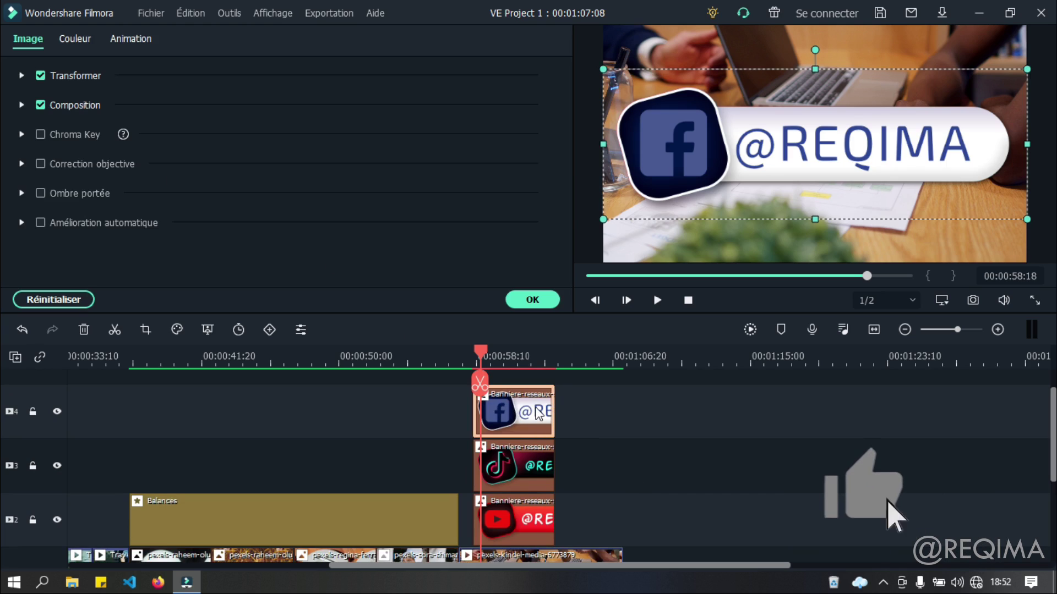
left_click(21, 75)
left_click_drag(229, 180, 191, 180)
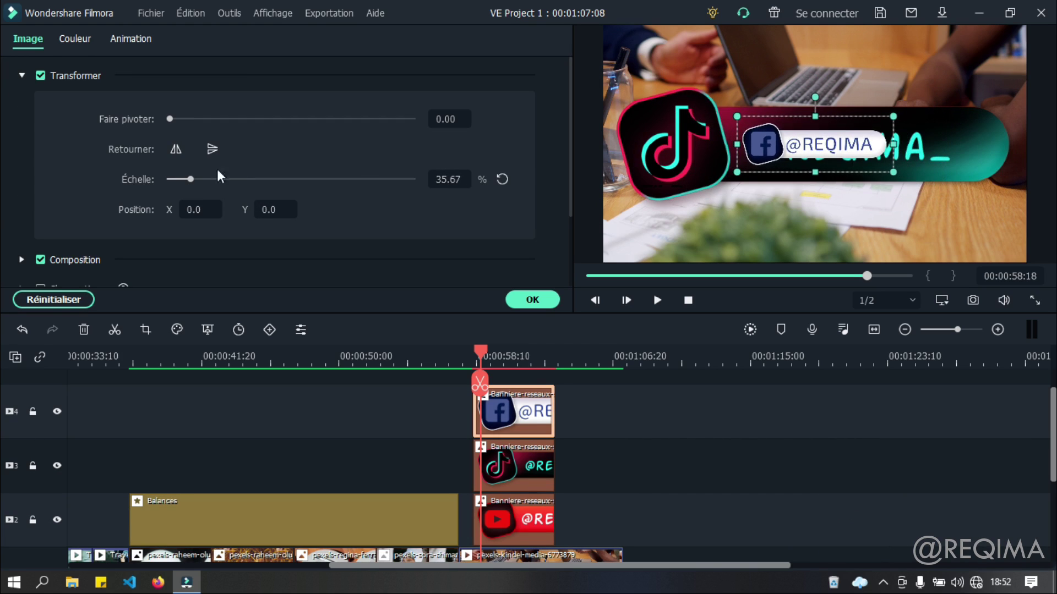
left_click_drag(801, 148, 934, 237)
Scale the TikTok banner to 39.49% and move it to the lower-left corner of the video frame
left_click(842, 161)
left_click_drag(229, 180, 196, 180)
left_click_drag(778, 191, 692, 220)
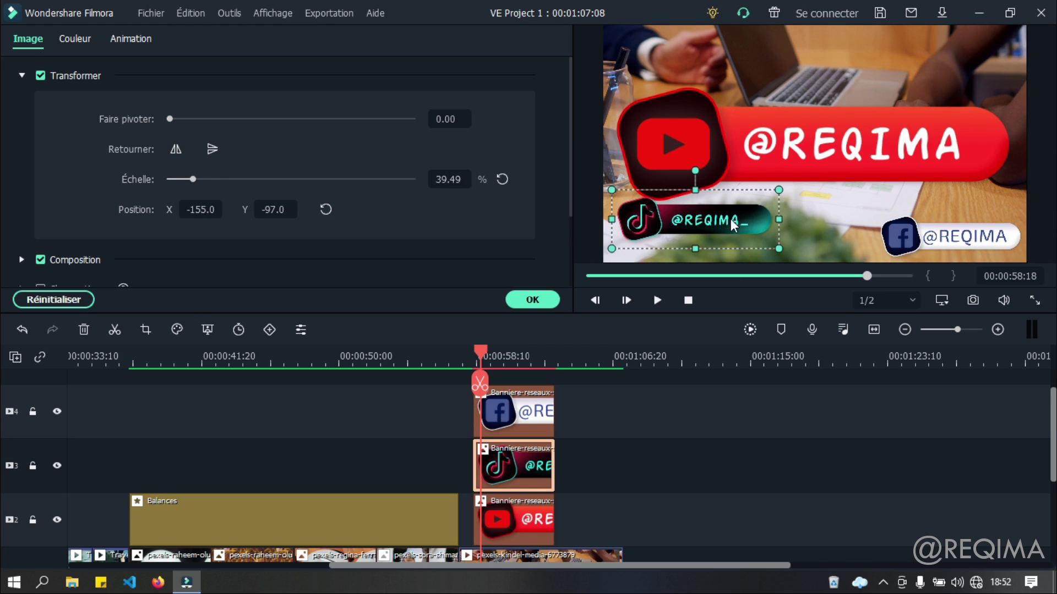
left_click_drag(718, 221, 709, 239)
Move the YouTube banner up to position Y 57.0 and play the section where the three banners appear
left_click_drag(805, 169, 814, 119)
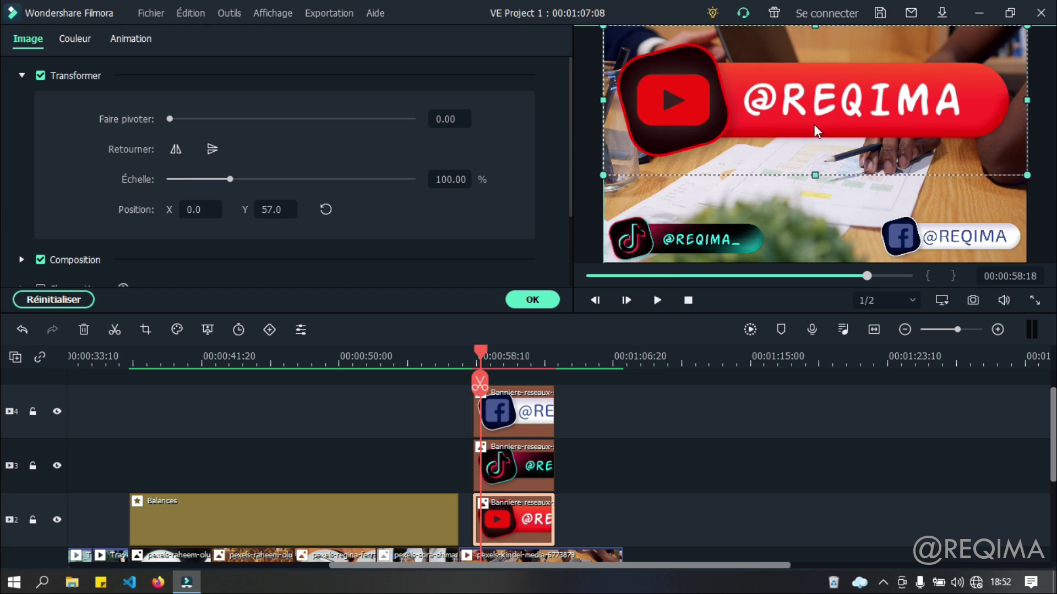
left_click_drag(480, 354, 464, 354)
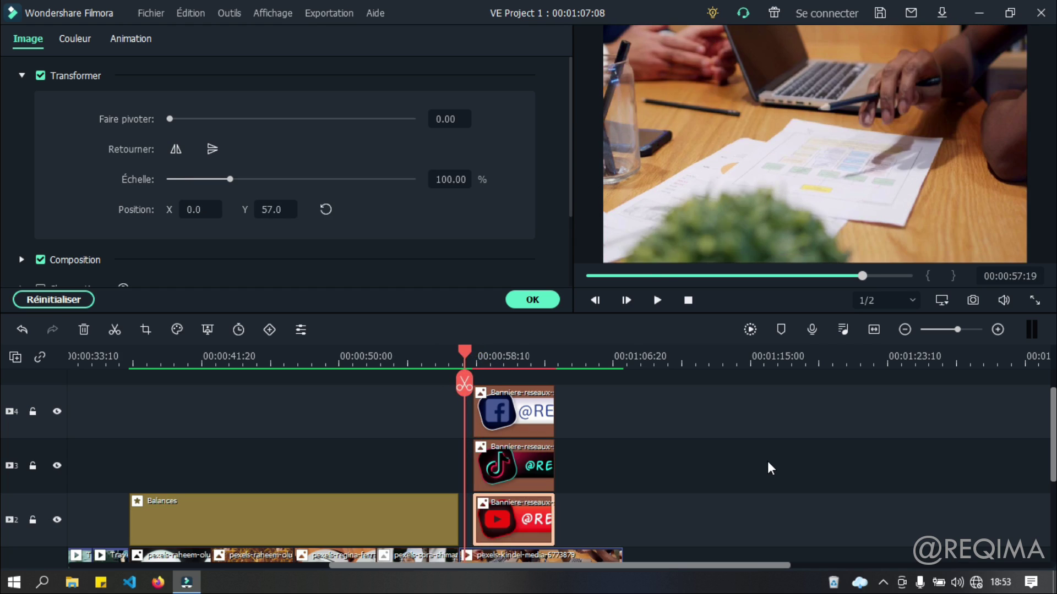
key("space")
key("space")
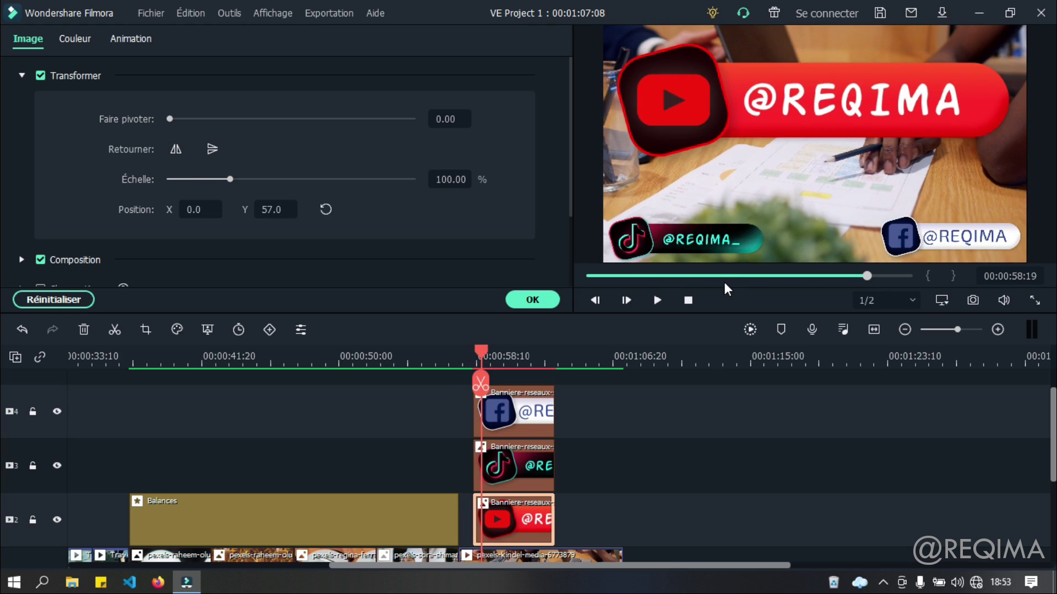
Apply the Boom! motion from the Mouvements prédéfinis (Héritage) presets to the YouTube banner
scroll(723, 355, "down", 1)
scroll(723, 355, "down", 1)
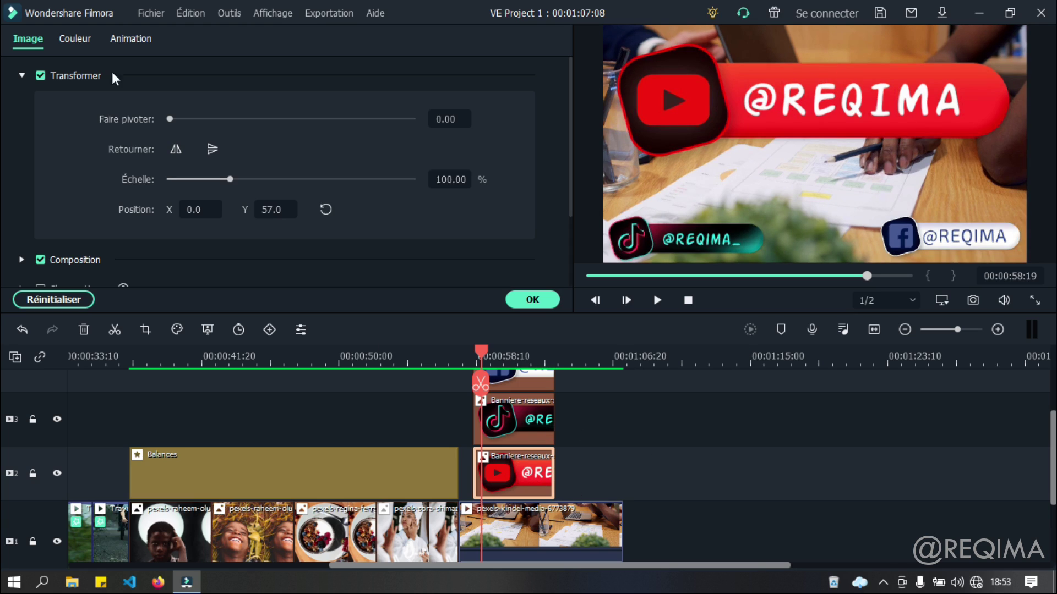
left_click(538, 301)
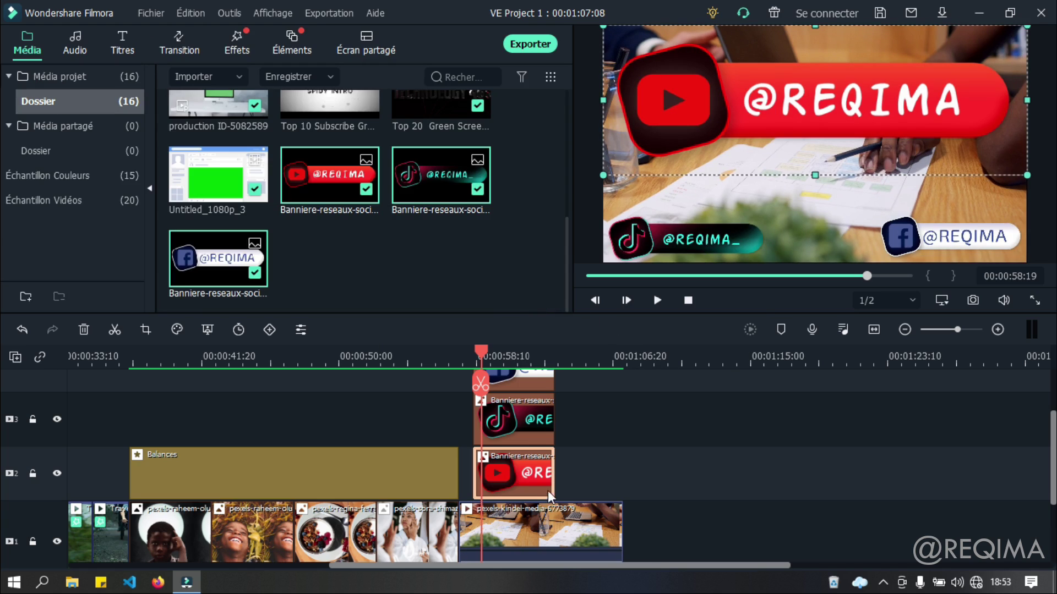
double_click(526, 468)
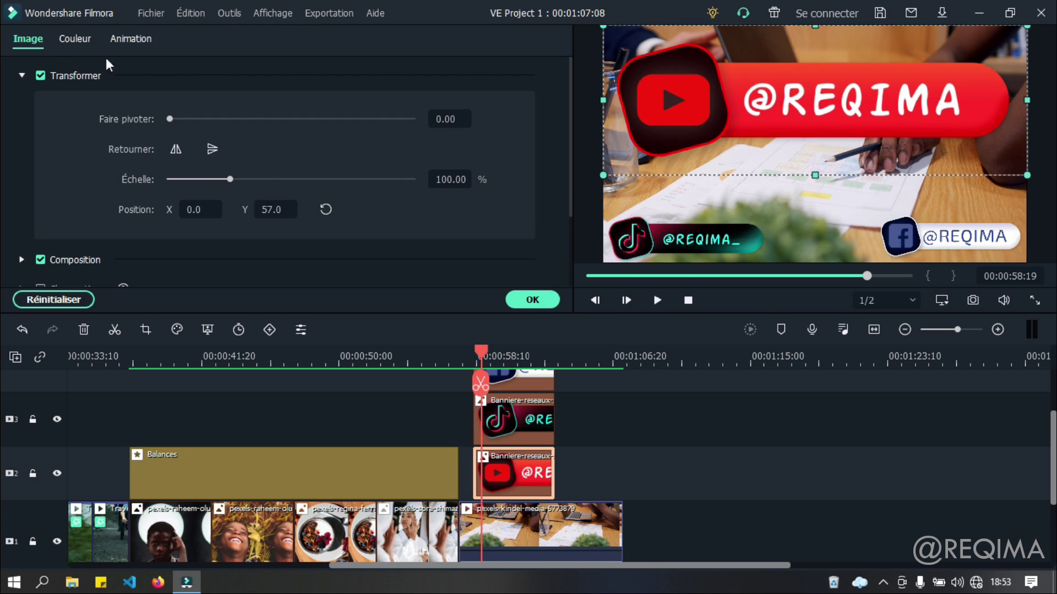
left_click(139, 38)
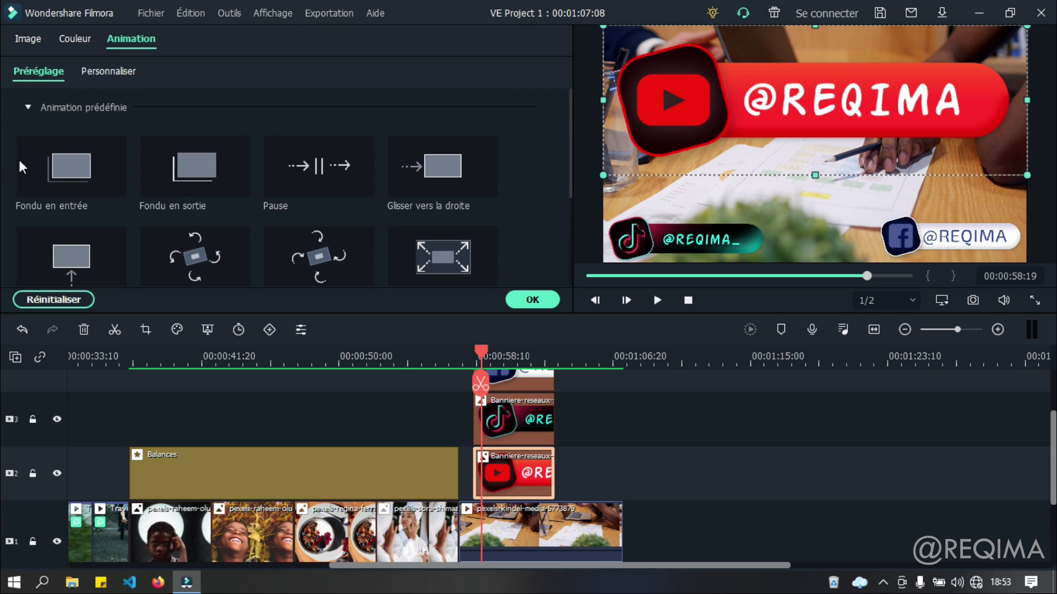
left_click(26, 108)
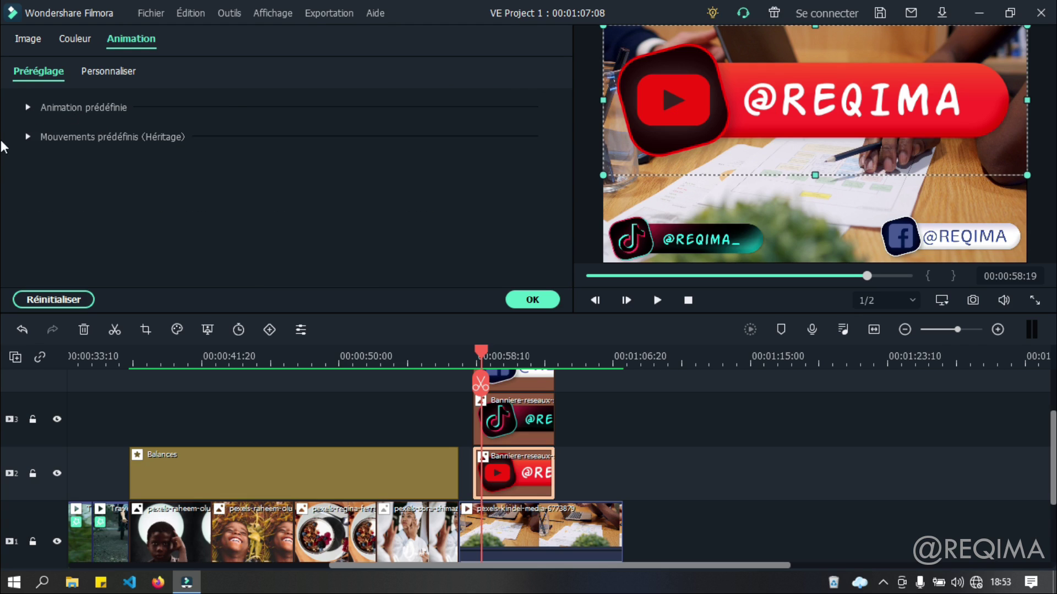
left_click(28, 137)
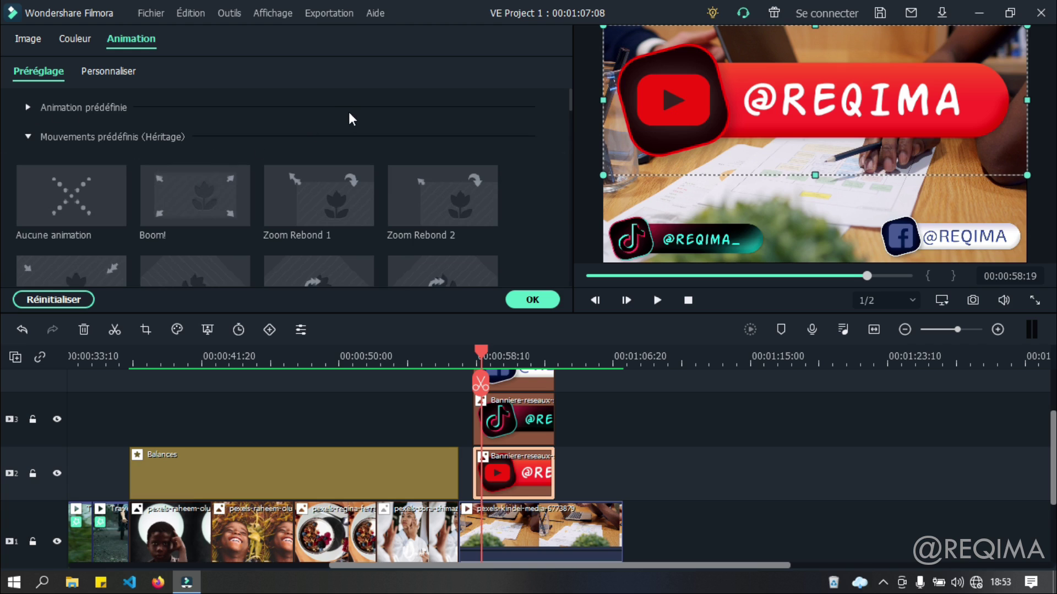
left_click(201, 205)
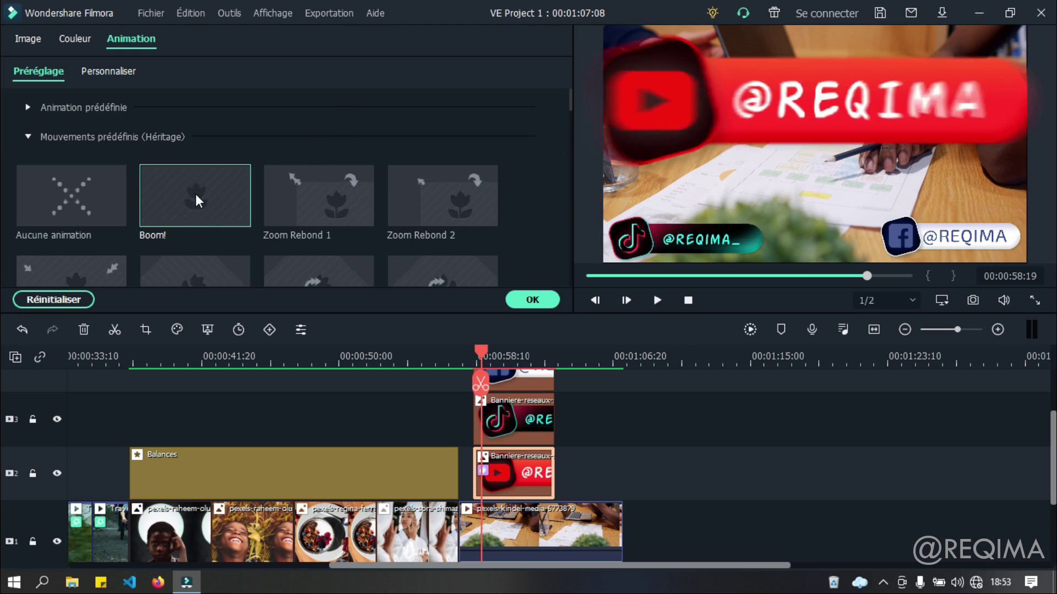
Try the Zoom Rebond 1 and Zoom Rebond 2 motions on the YouTube banner and set it back to Boom!
left_click(342, 198)
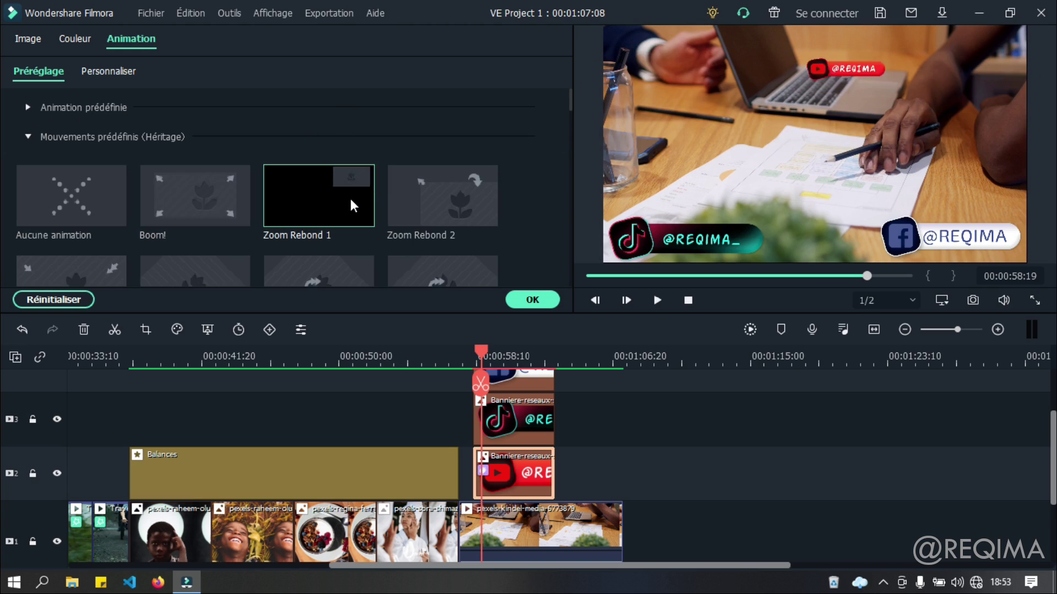
left_click(453, 201)
scroll(74, 182, "down", 3)
scroll(350, 173, "up", 3)
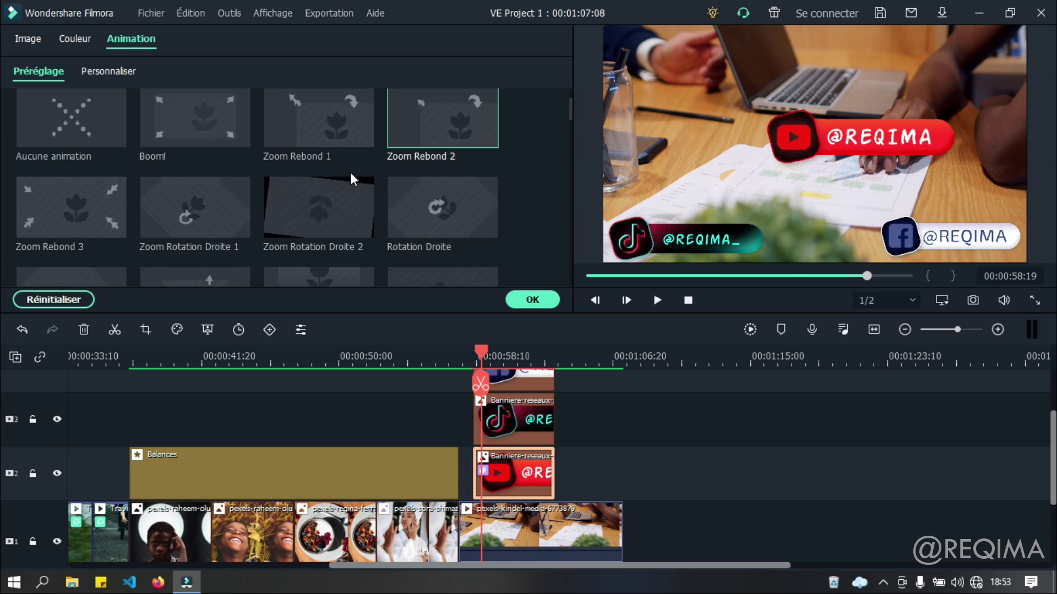
left_click(195, 187)
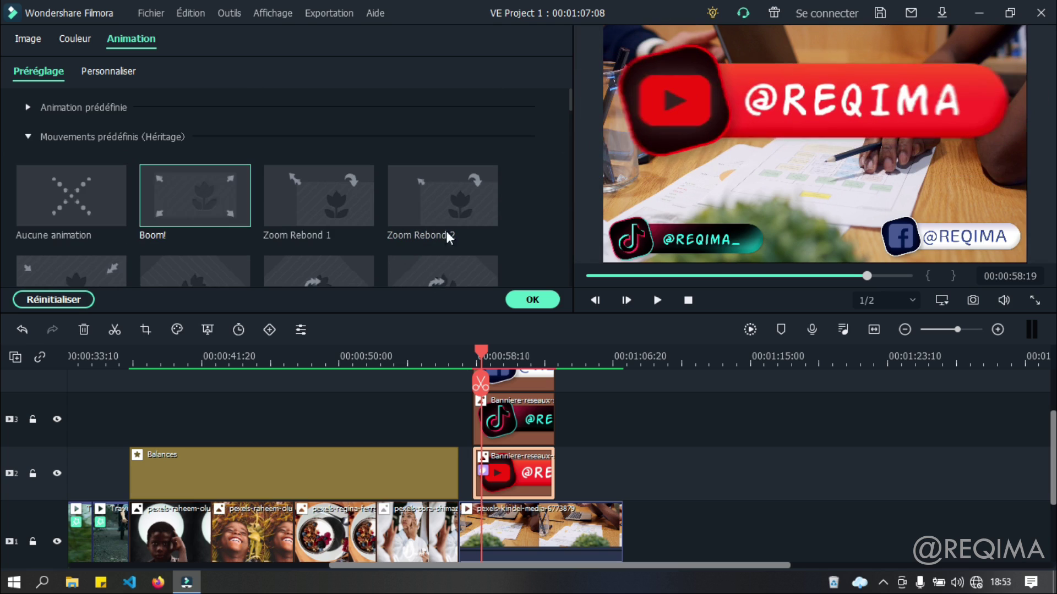
Apply the Bas Haut 1 predefined motion to the TikTok banner on video track 3
scroll(569, 158, "down", 2)
left_click(490, 436)
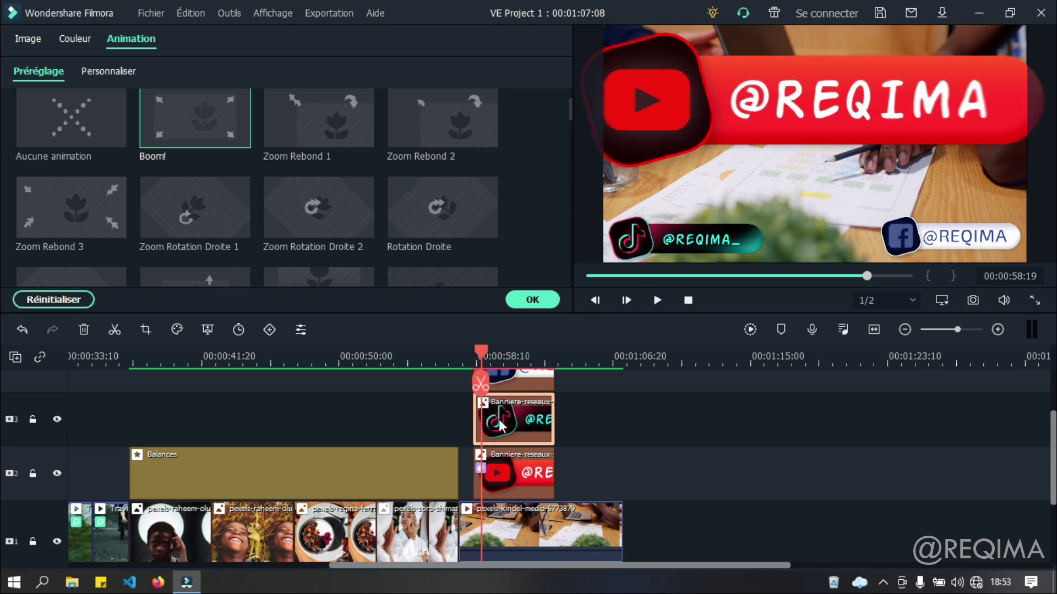
scroll(258, 204, "down", 2)
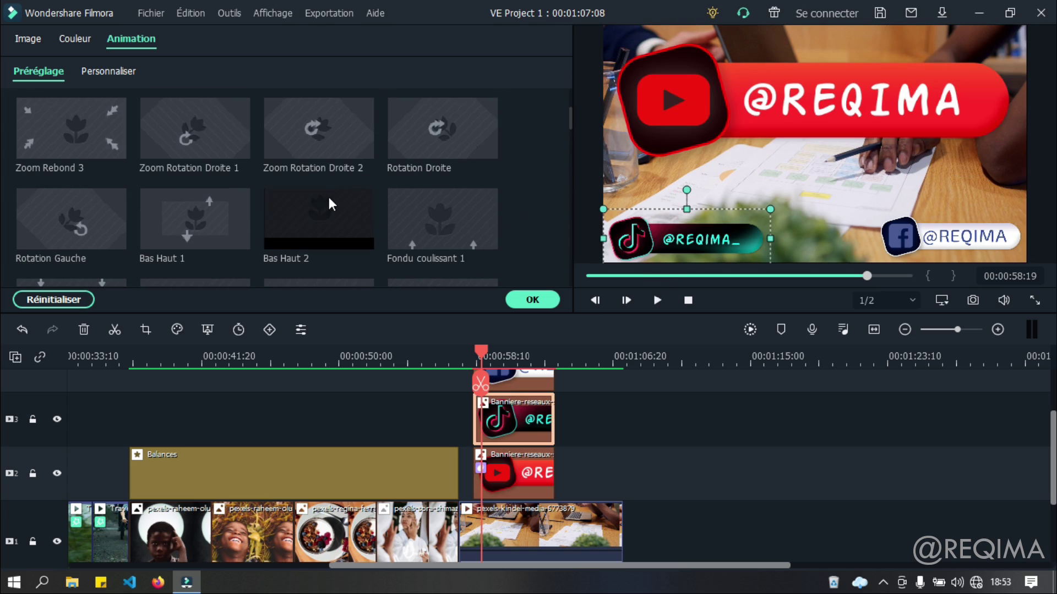
left_click(205, 210)
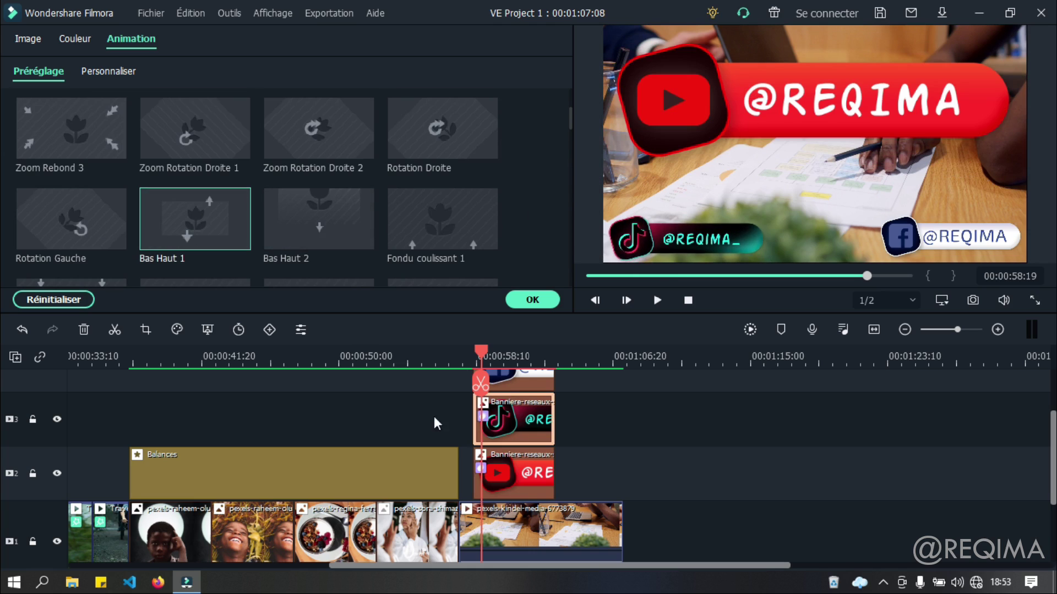
Apply the Bas Haut 2 predefined motion to the Facebook banner on video track 4 and play the banner section
left_click(519, 482)
left_click(526, 380)
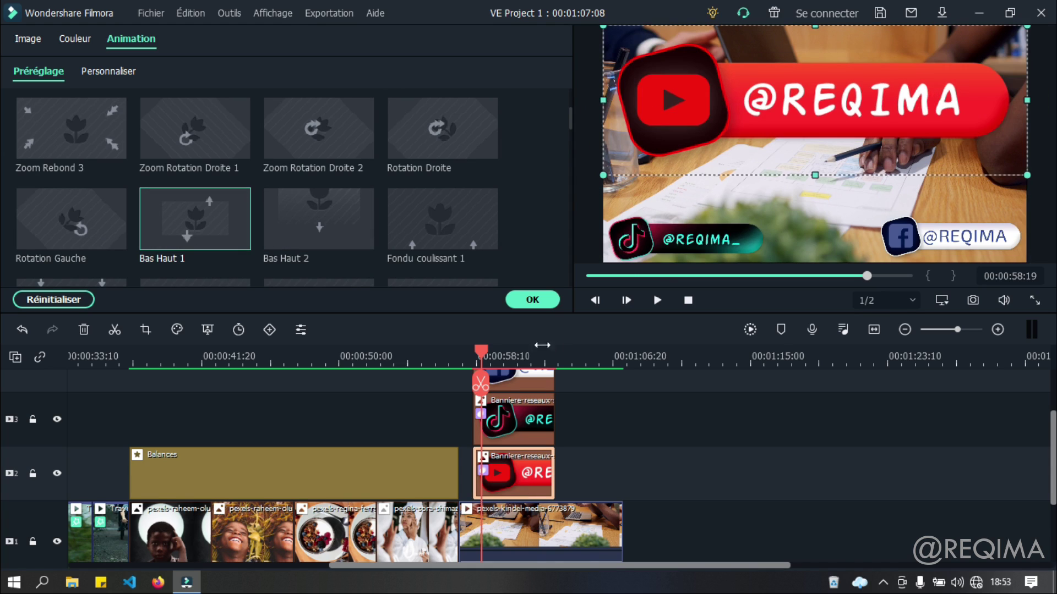
scroll(527, 401, "up", 1)
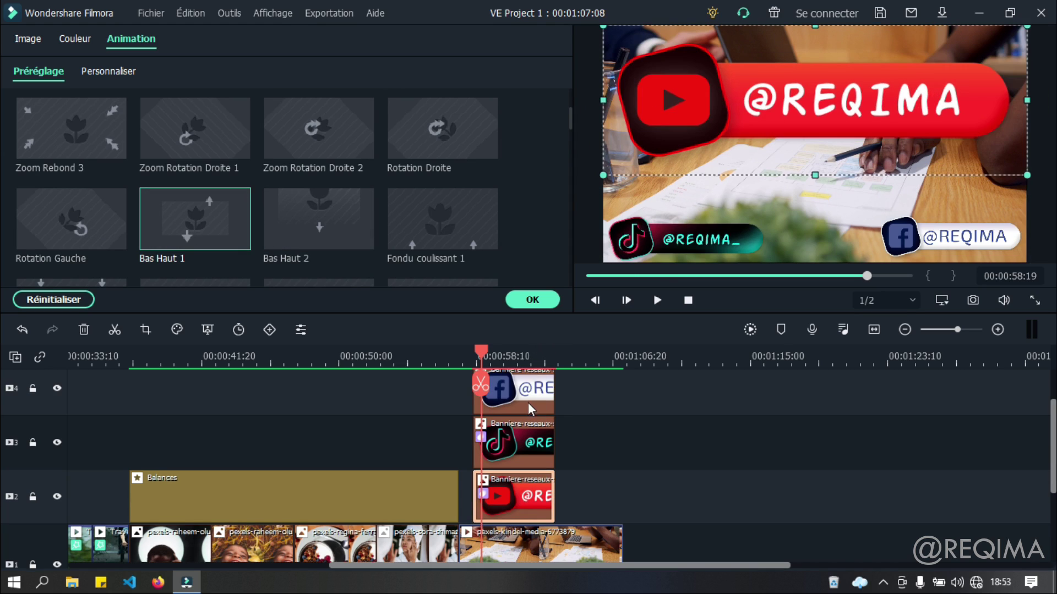
left_click(312, 219)
left_click_drag(477, 358, 465, 355)
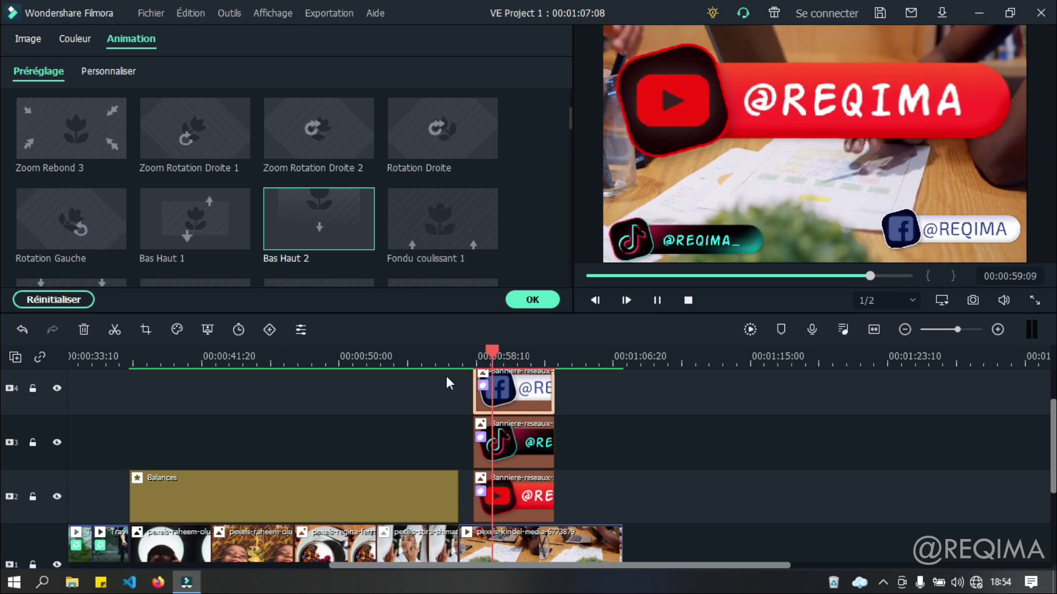
left_click(467, 350)
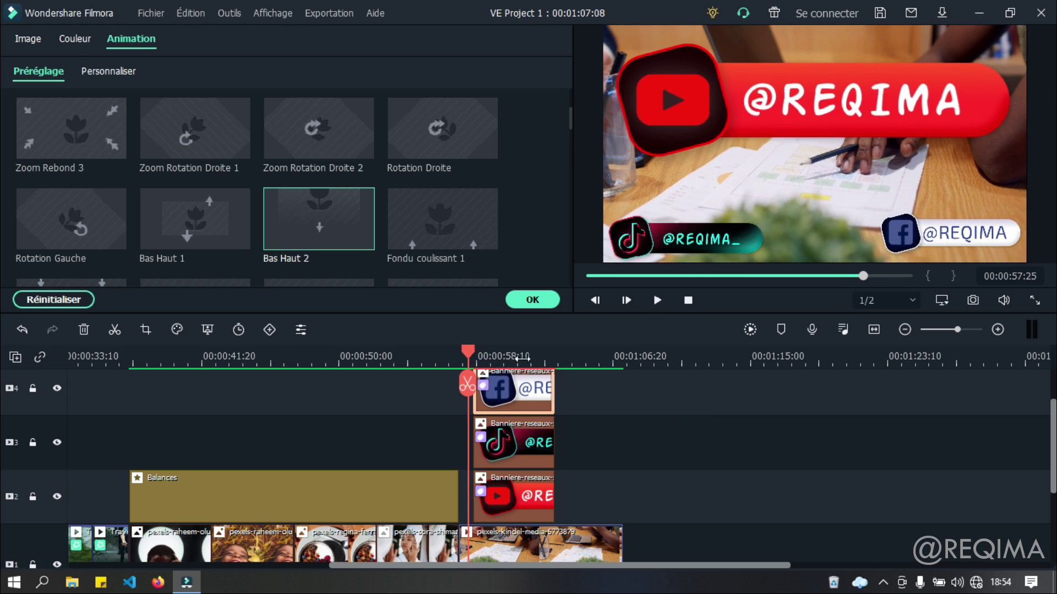
left_click(656, 304)
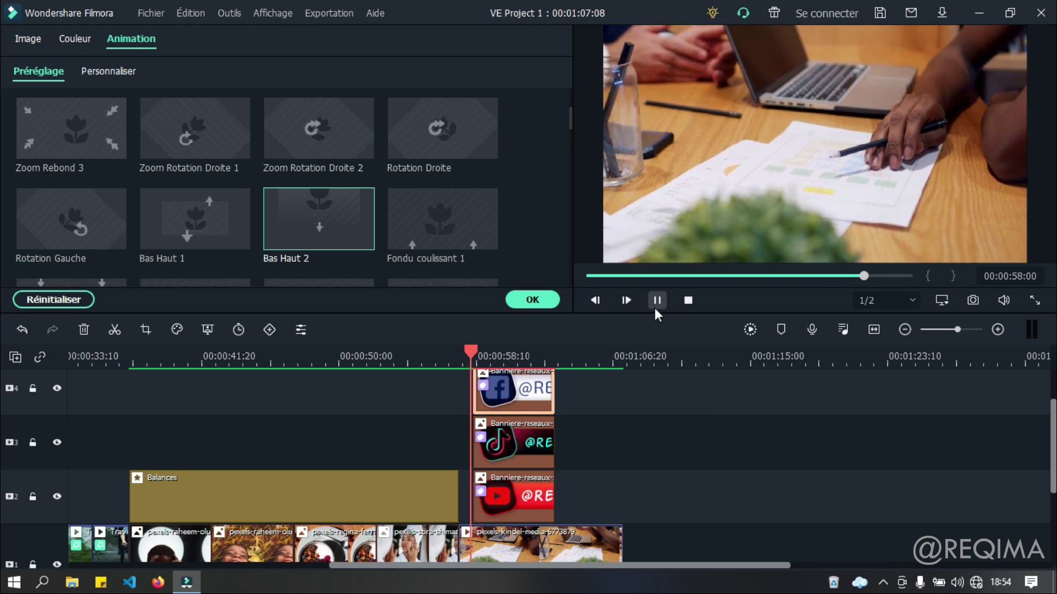
key("space")
Examine the banner section at a larger timeline scale, scrubbing through it and checking each of the three banners in the preview
left_click_drag(690, 361, 786, 385)
left_click_drag(670, 494, 641, 498)
left_click(404, 361)
left_click(756, 98)
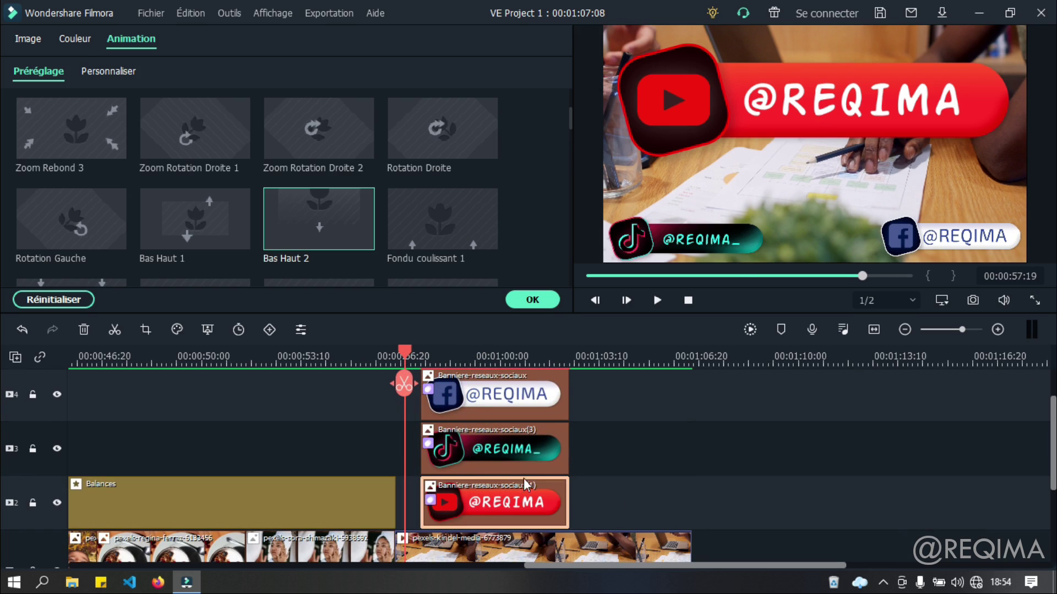
left_click_drag(405, 360, 464, 429)
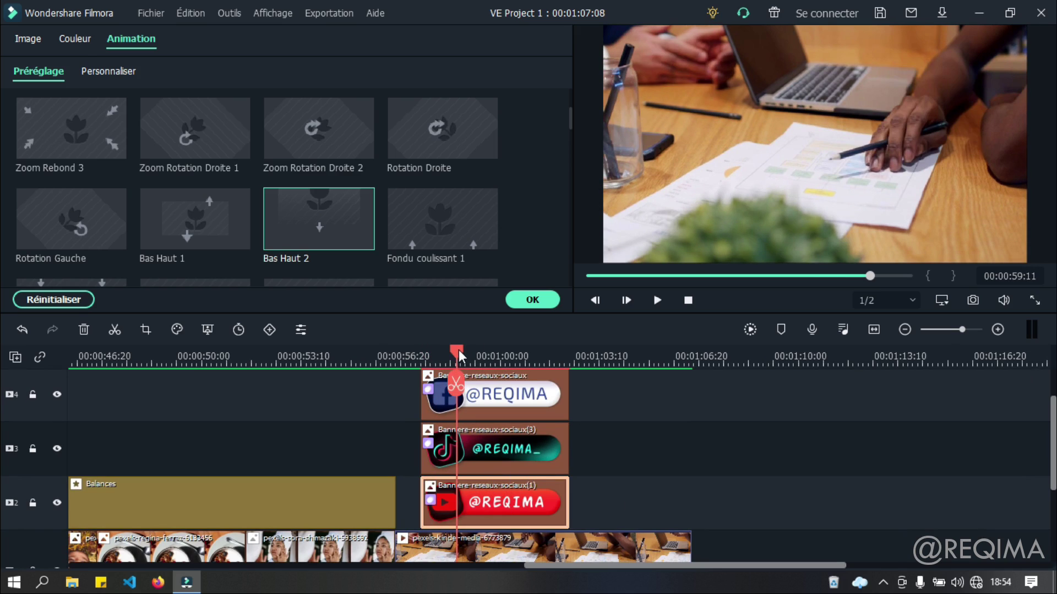
left_click_drag(457, 357, 540, 361)
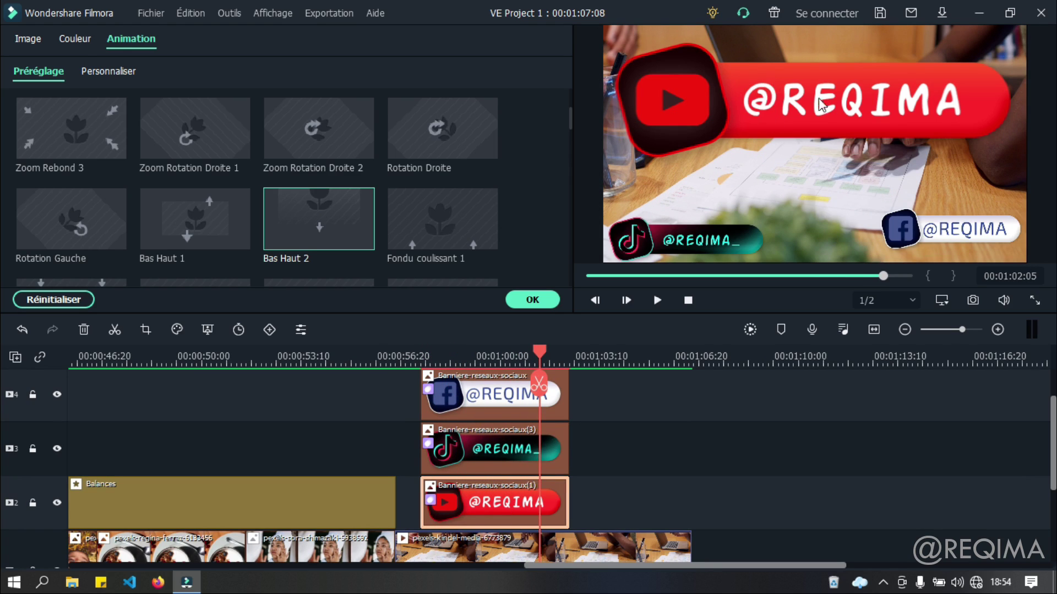
left_click(856, 88)
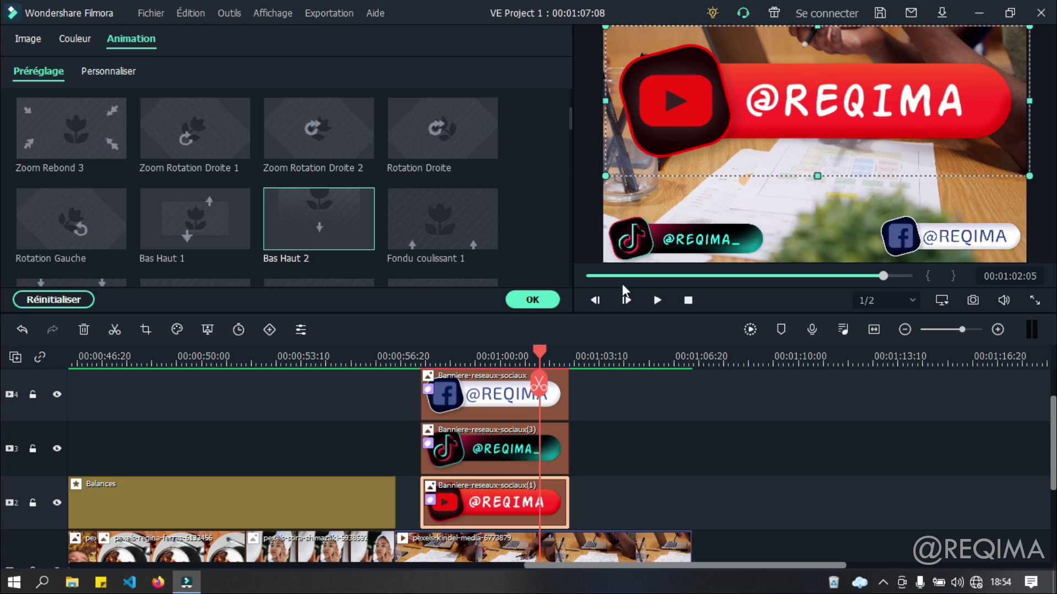
left_click(660, 248)
left_click(955, 248)
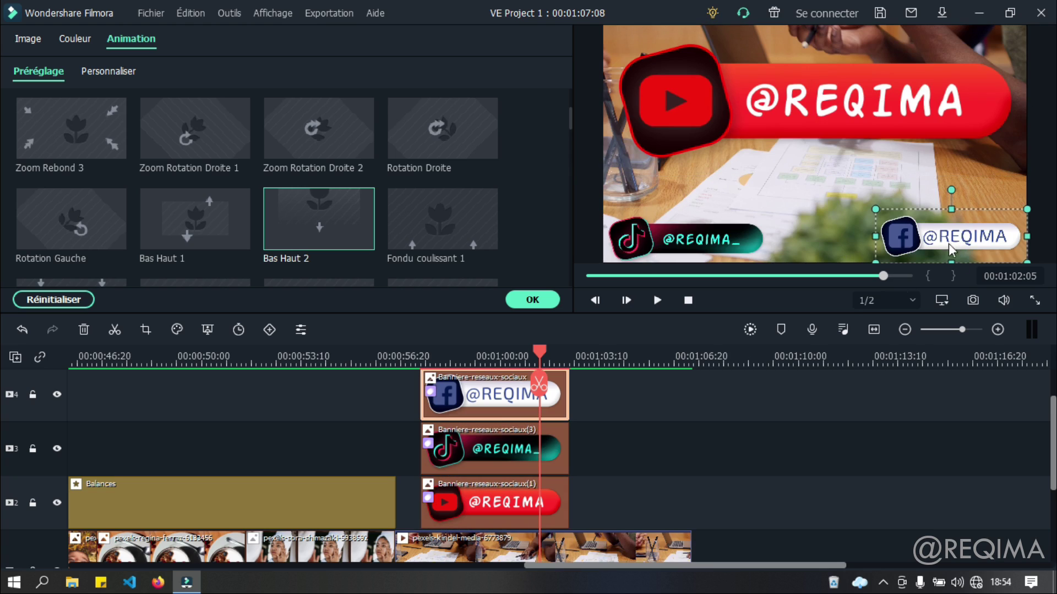
Try trimming the start of the TikTok banner on video track 3, and undo the trim
left_click(482, 443)
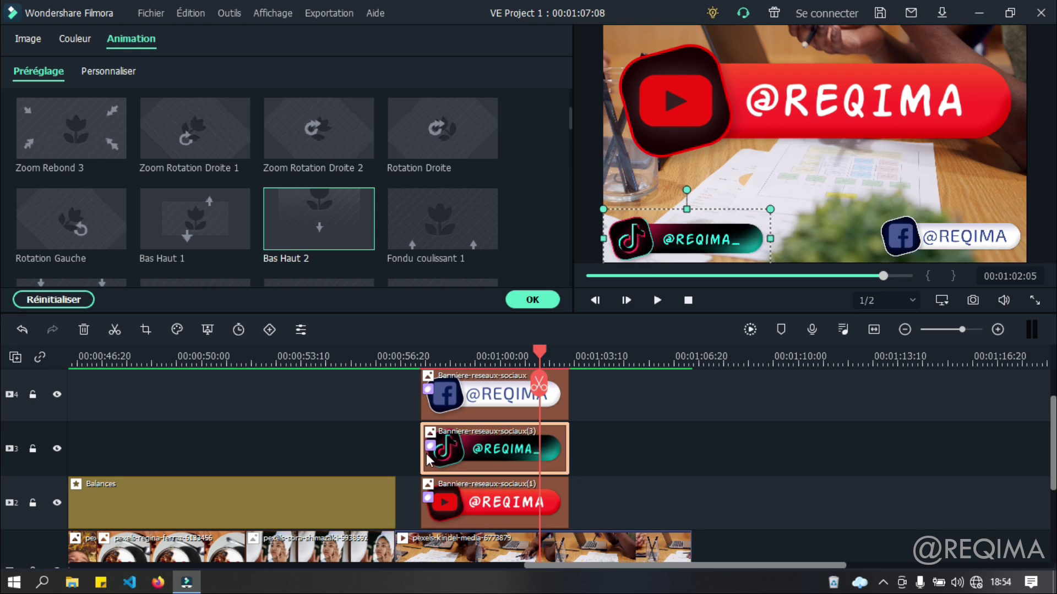
left_click_drag(420, 455, 447, 455)
left_click_drag(454, 456, 453, 456)
key("ctrl+z")
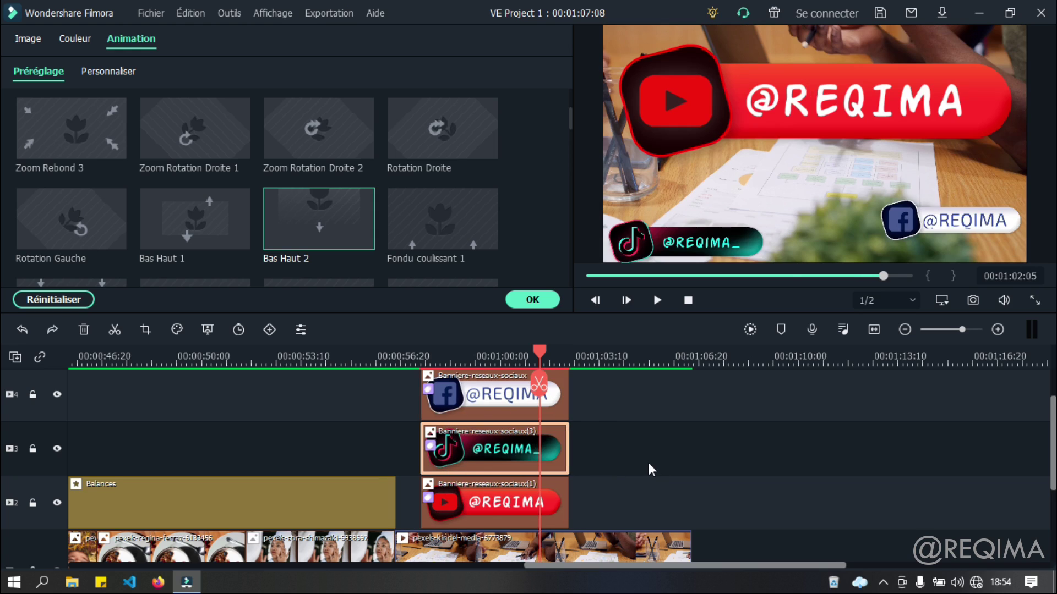
Trim the start of the TikTok banner so it begins after the YouTube banner, keeping the ends of all three banners aligned
left_click_drag(529, 354, 422, 355)
left_click_drag(422, 440, 457, 437)
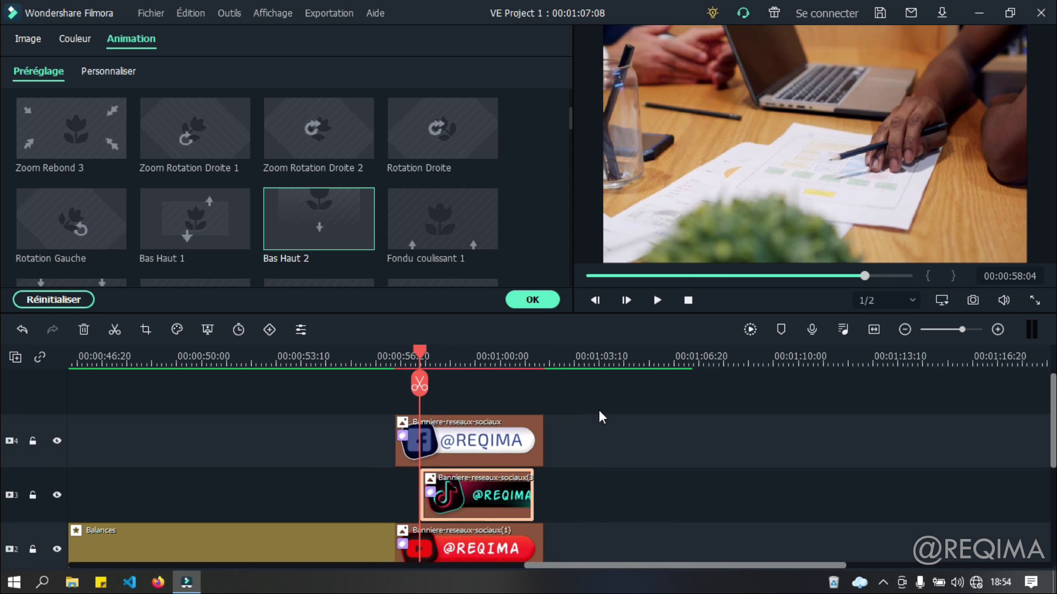
left_click_drag(612, 383, 499, 509)
left_click_drag(520, 453, 533, 448)
left_click(523, 455)
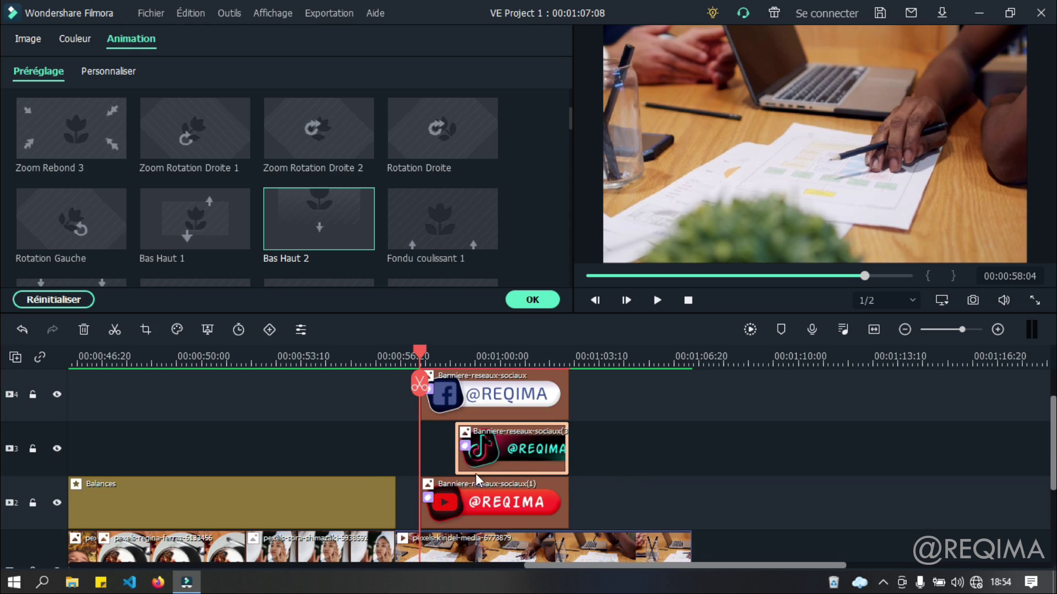
Trim the Facebook banner's start so it begins after the TikTok banner, and shift all three banners together slightly later on the timeline
left_click(453, 384)
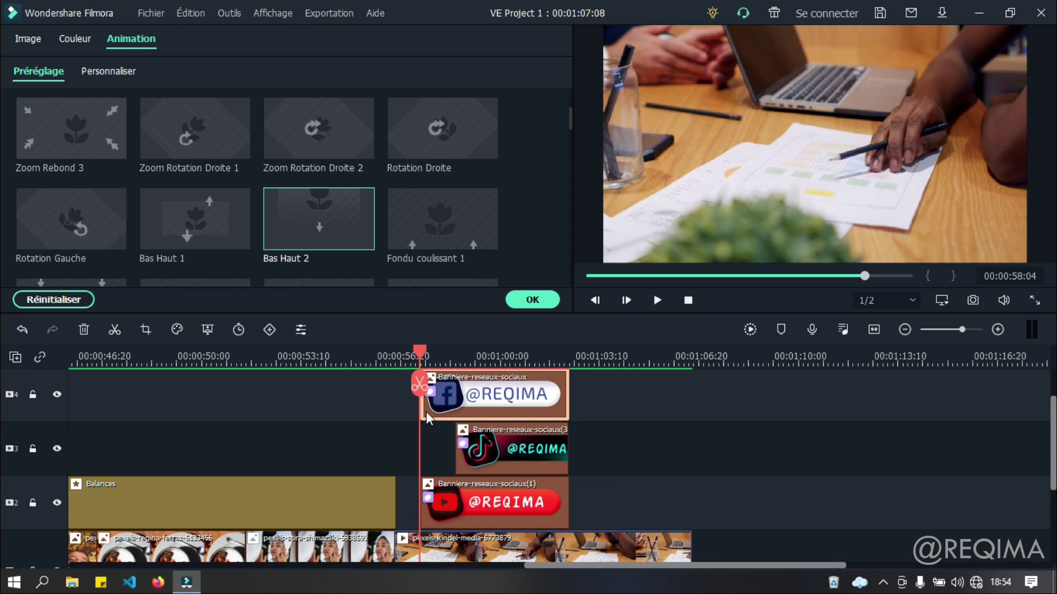
left_click_drag(422, 412, 503, 401)
left_click_drag(600, 393, 487, 502)
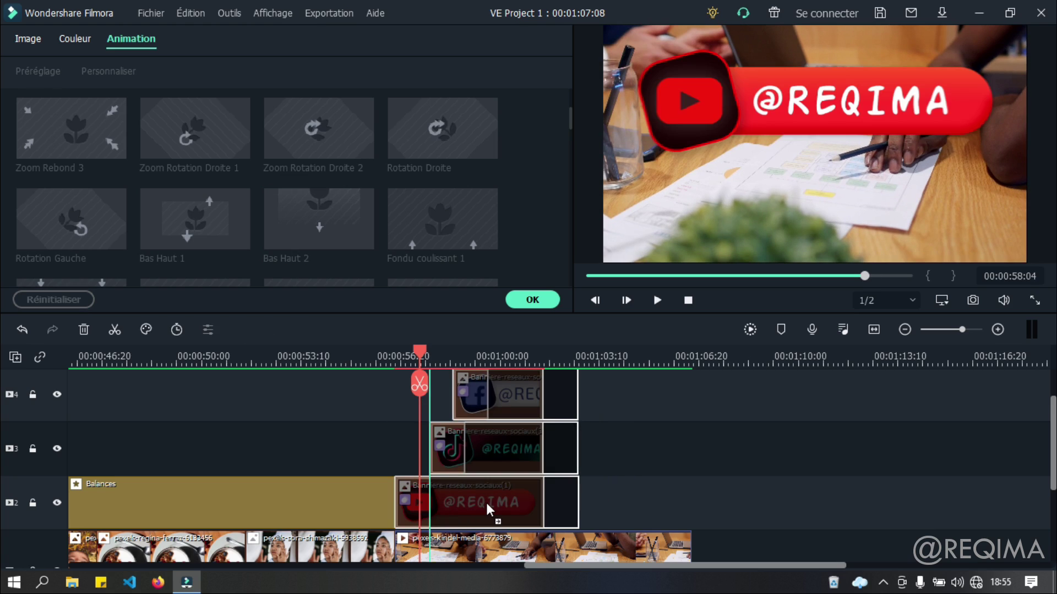
key("space")
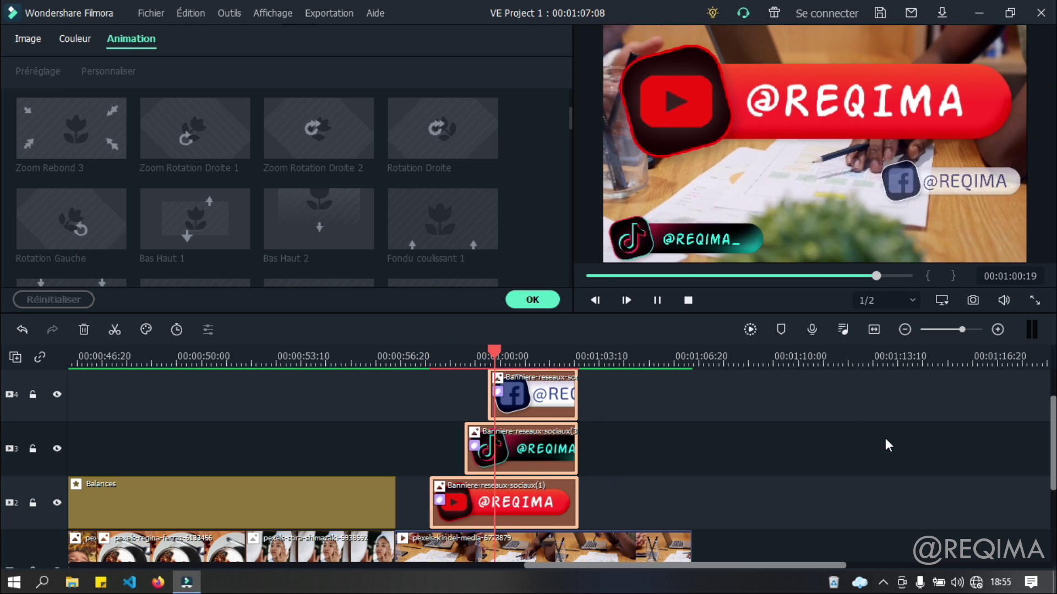
key("space")
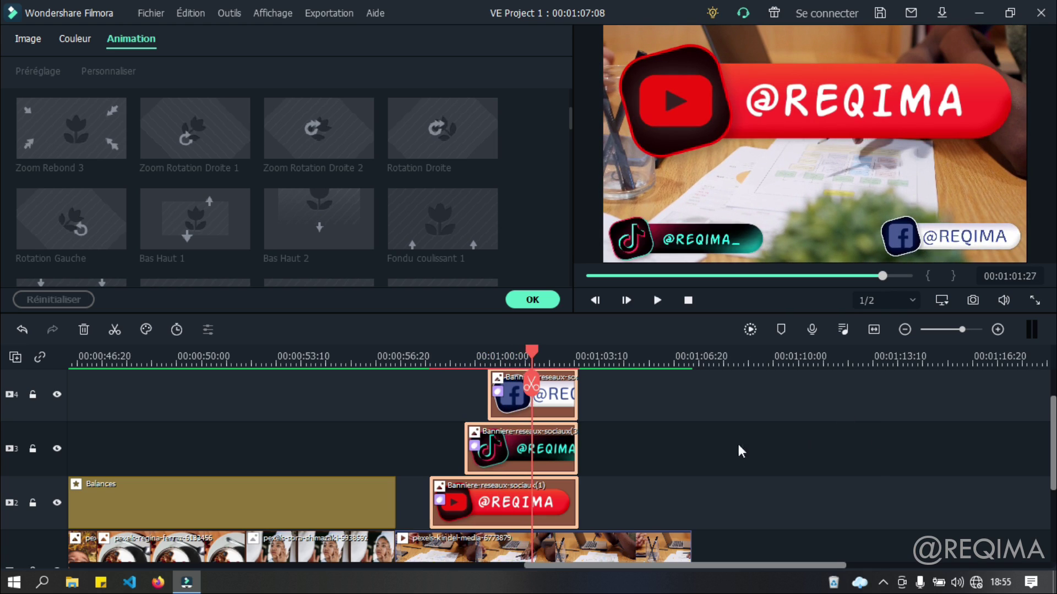
Extend the TikTok banner to end at 00:01:04:00 and the YouTube banner slightly beyond it, checking the staggered exits in playback
left_click(567, 397)
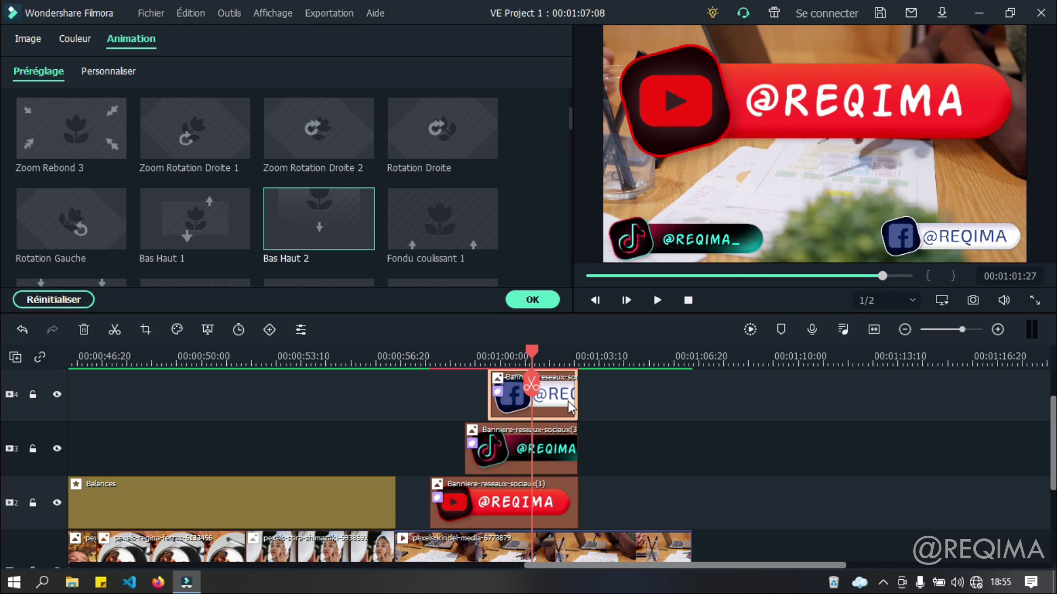
left_click(575, 452)
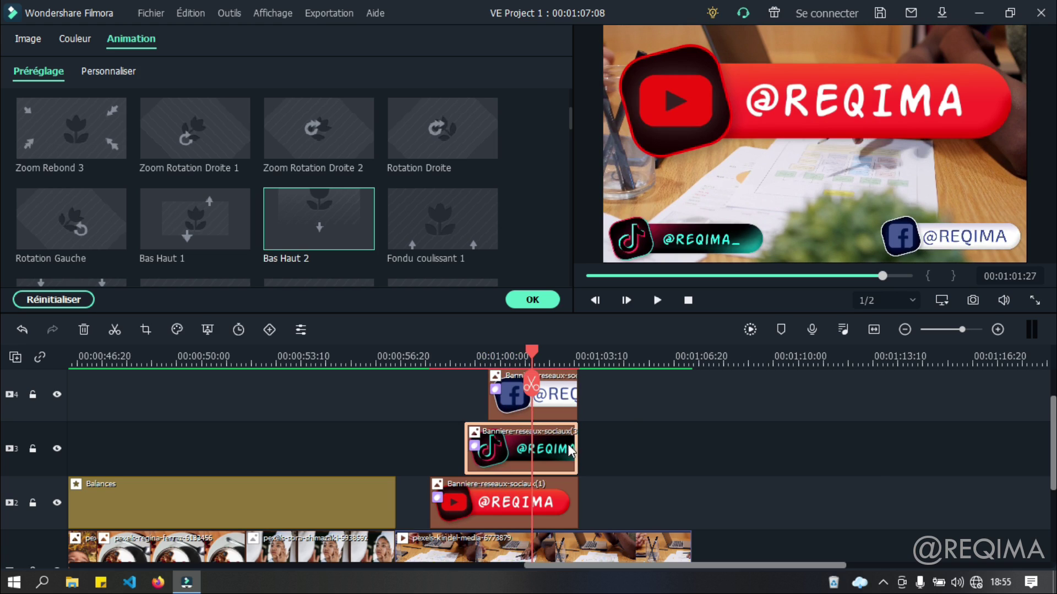
left_click_drag(576, 457, 595, 456)
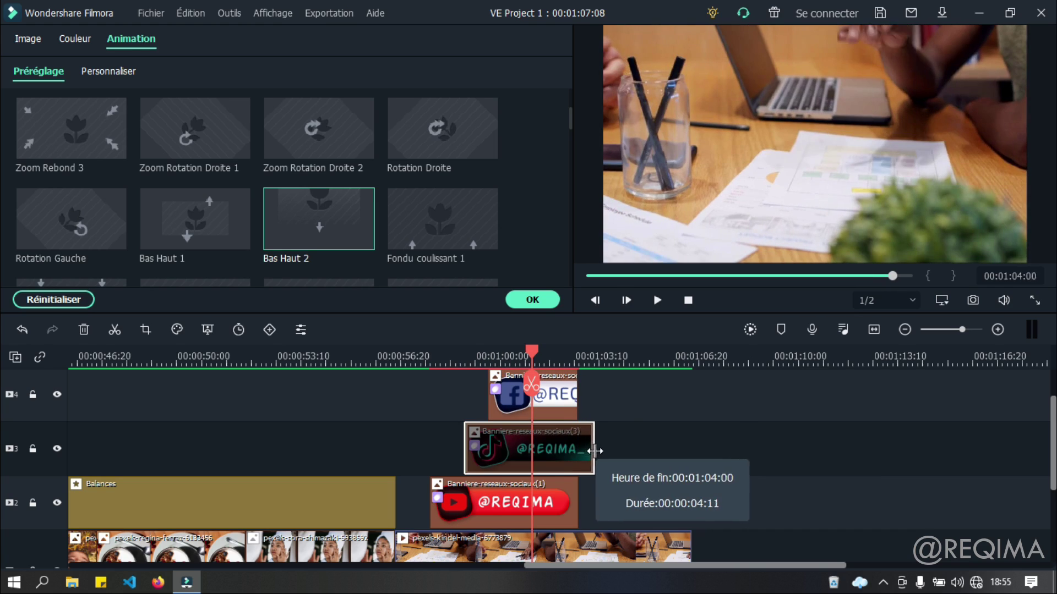
left_click(572, 505)
left_click_drag(575, 503, 614, 502)
left_click_drag(532, 353, 428, 353)
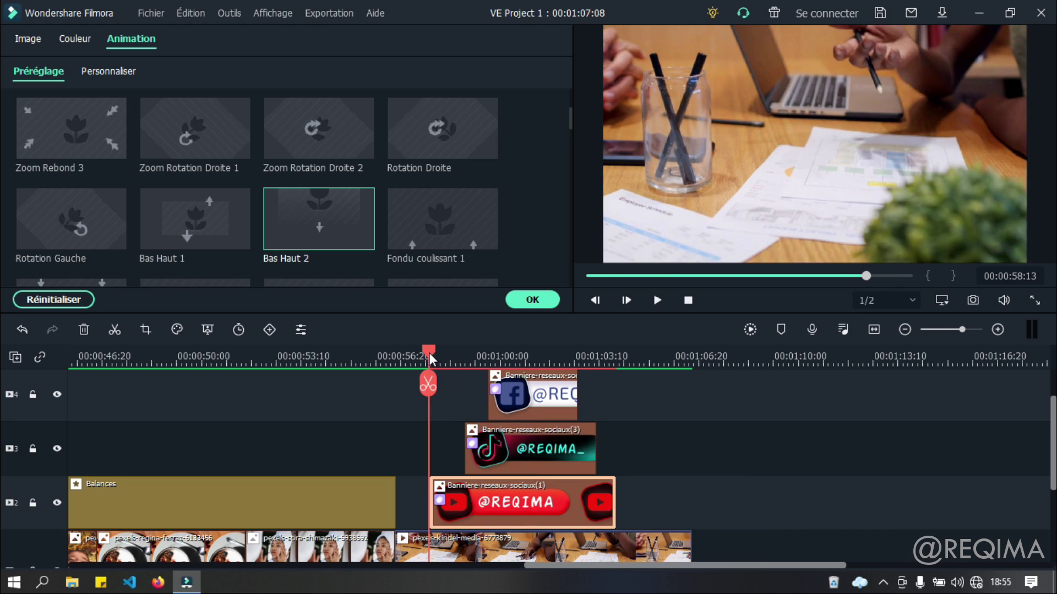
key("space")
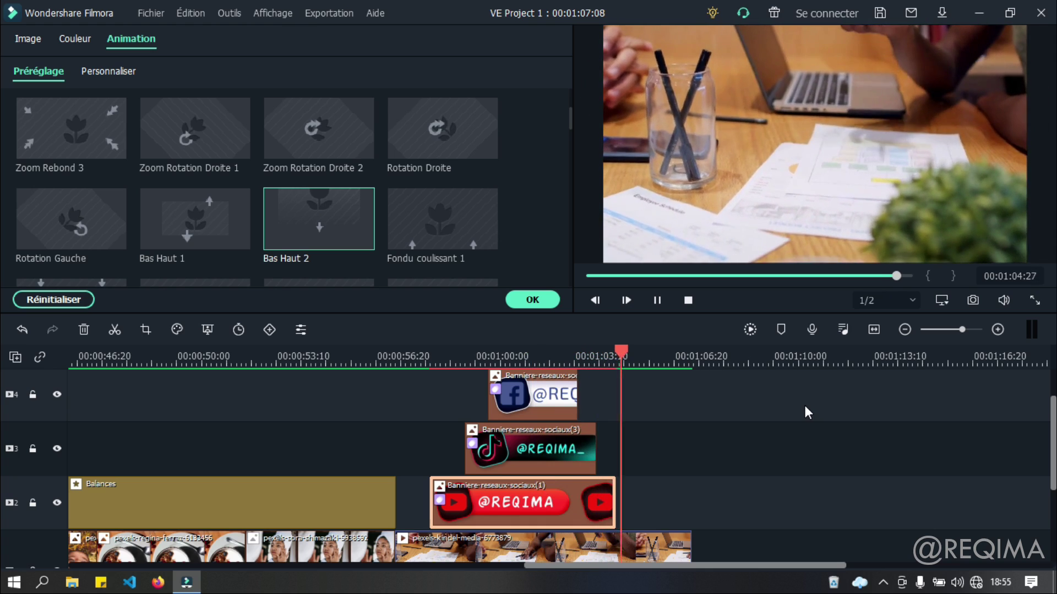
key("space")
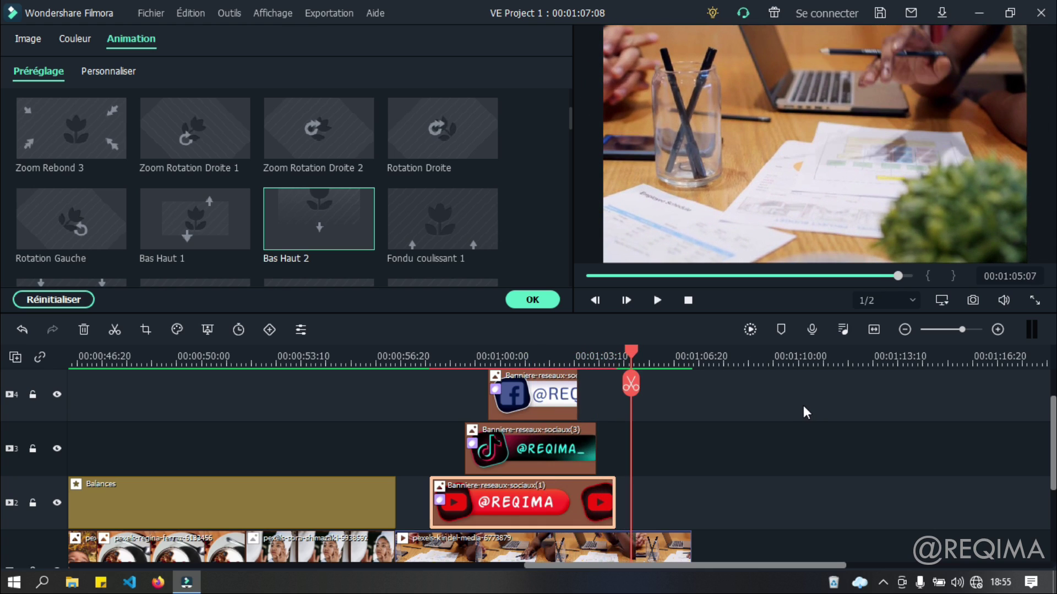
Confirm the banner animation settings and save the project
left_click(545, 302)
scroll(805, 420, "down", 3)
scroll(806, 425, "up", 1)
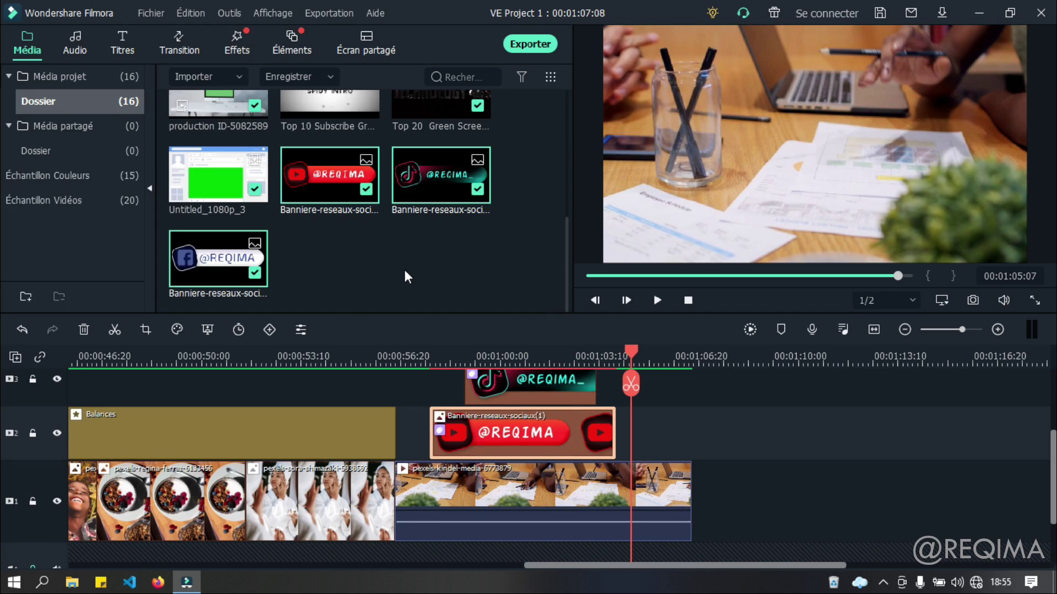
key("ctrl+s")
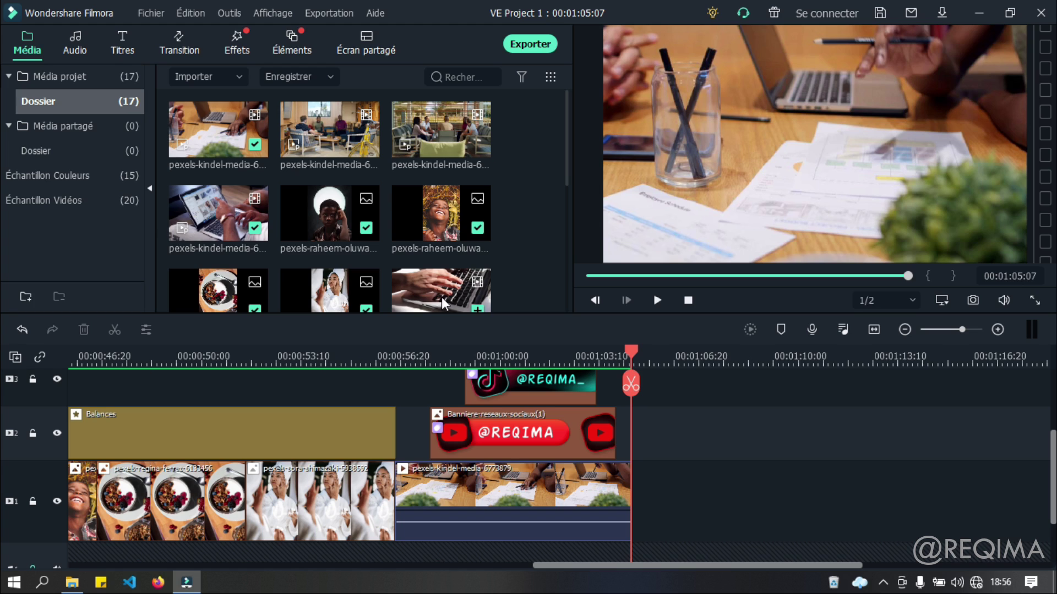
Import the woodland-656969.jpg image, selected together with 7.png, from the img folder into the project media
scroll(442, 160, "down", 5)
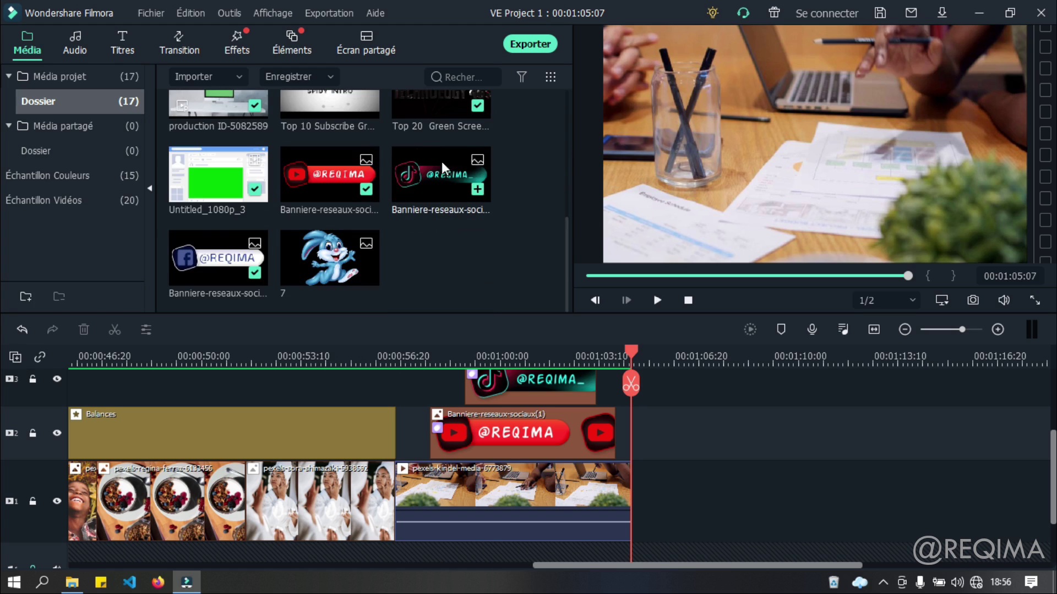
double_click(491, 278)
left_click(199, 144)
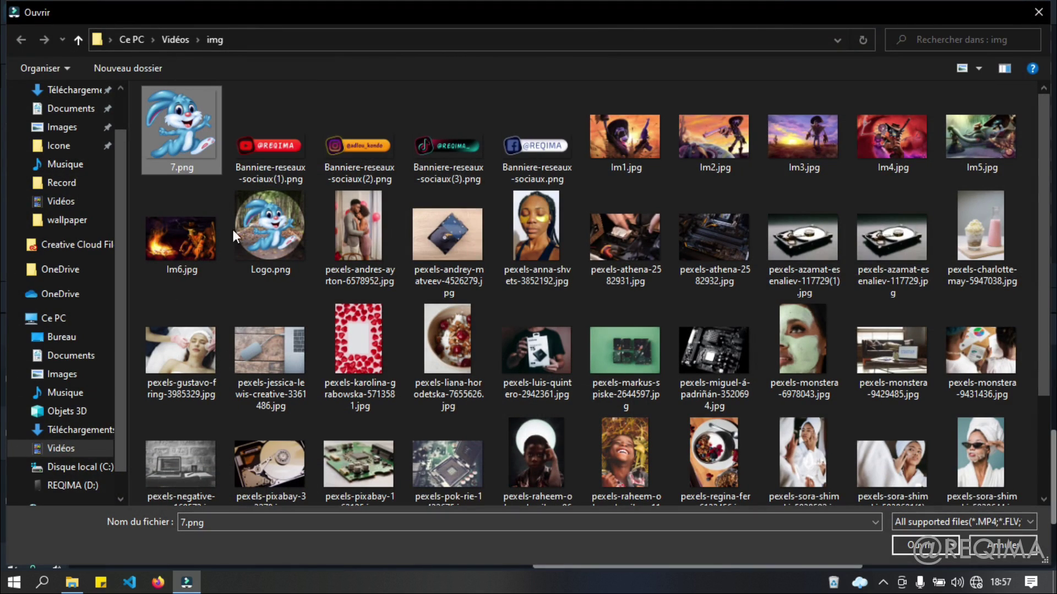
scroll(292, 282, "down", 2)
left_click(450, 427, "ctrl")
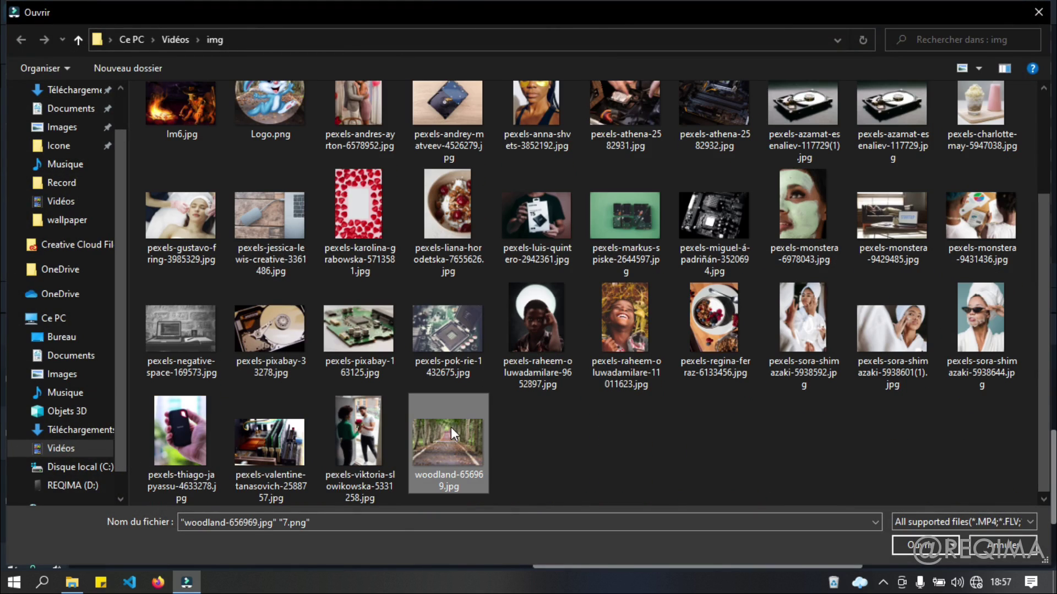
left_click(923, 546)
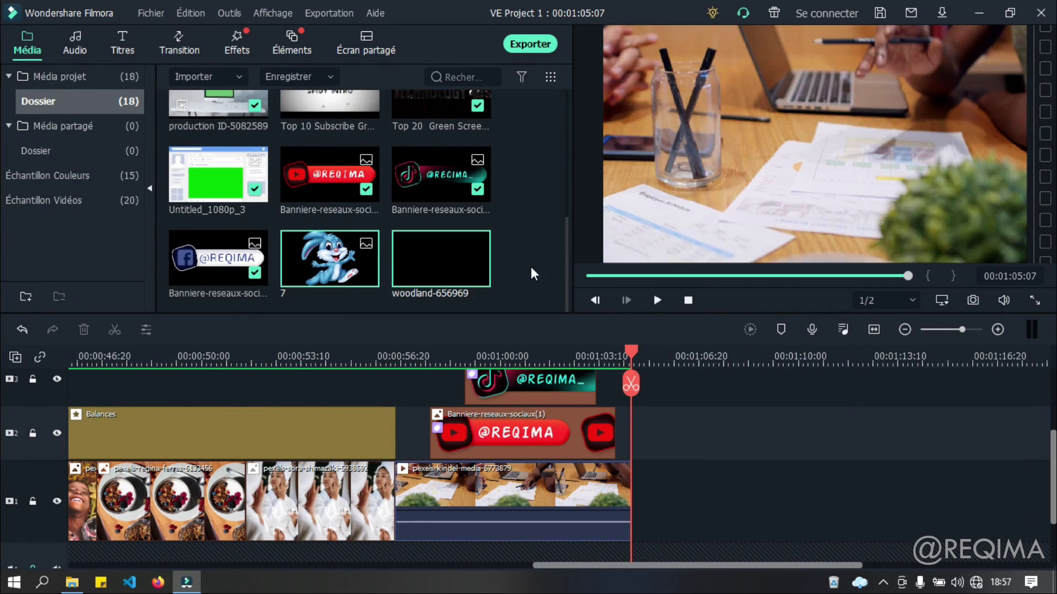
left_click(524, 283)
Place the woodland-656969 image on video track 1 at 00:01:05:07 and stretch it sideways to fill the full frame width
left_click_drag(438, 255, 641, 496)
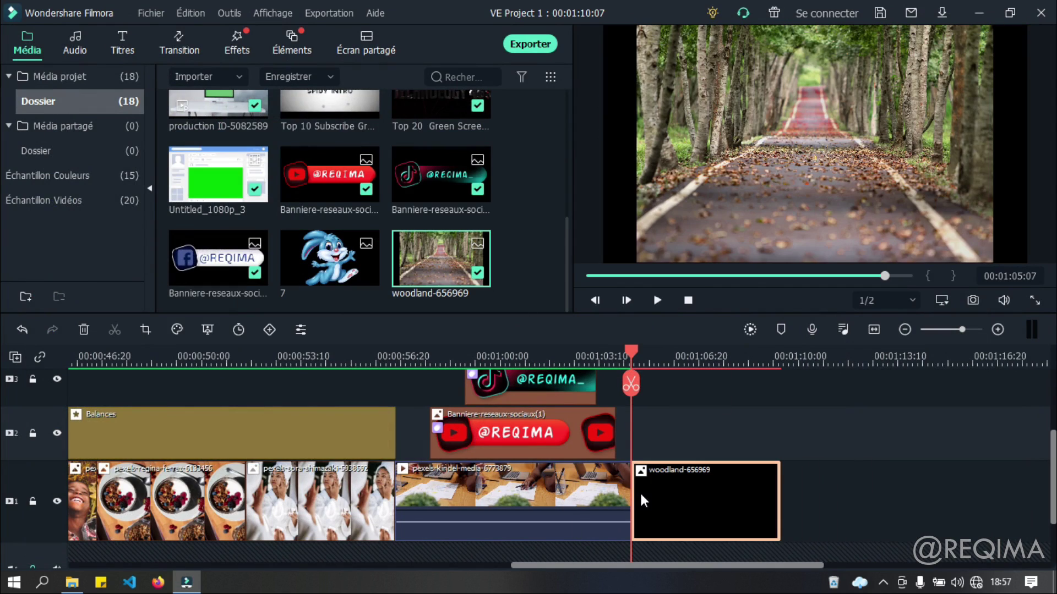
left_click(786, 142)
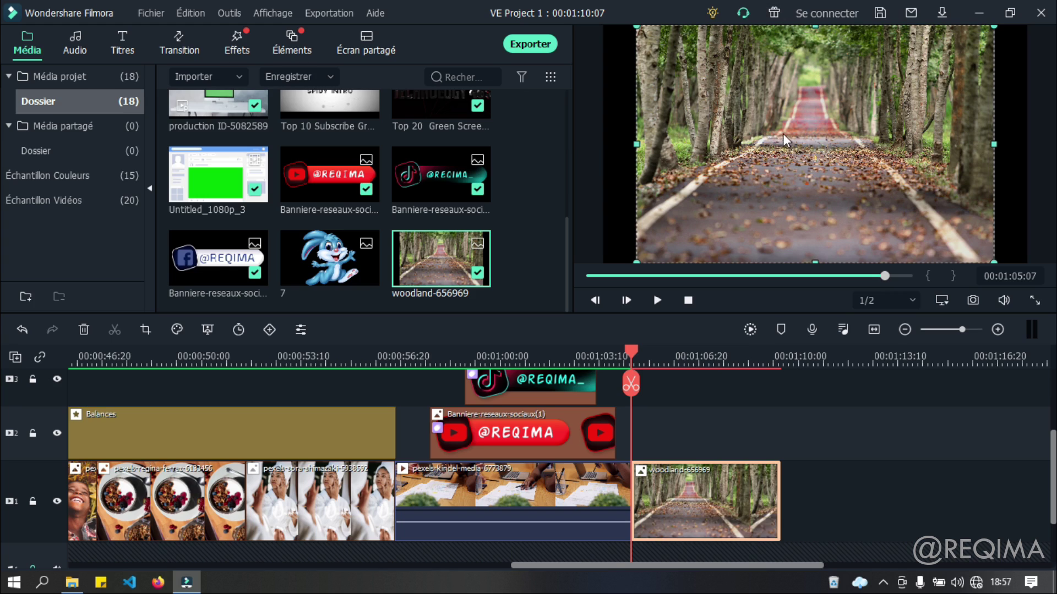
left_click_drag(994, 144, 1029, 144)
left_click_drag(636, 145, 590, 148)
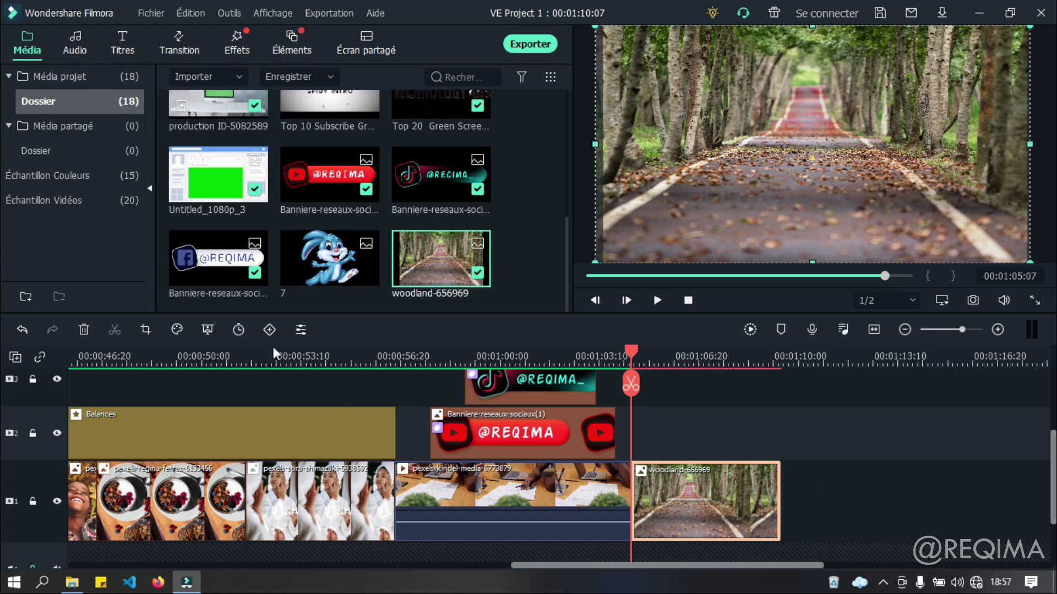
Lock video track 1 and add the rabbit image 7 to video track 2 directly above the woodland image
left_click(33, 502)
mouse_move(325, 263)
left_mouse_down()
mouse_move(683, 468)
mouse_move(687, 434)
mouse_move(649, 435)
left_mouse_up()
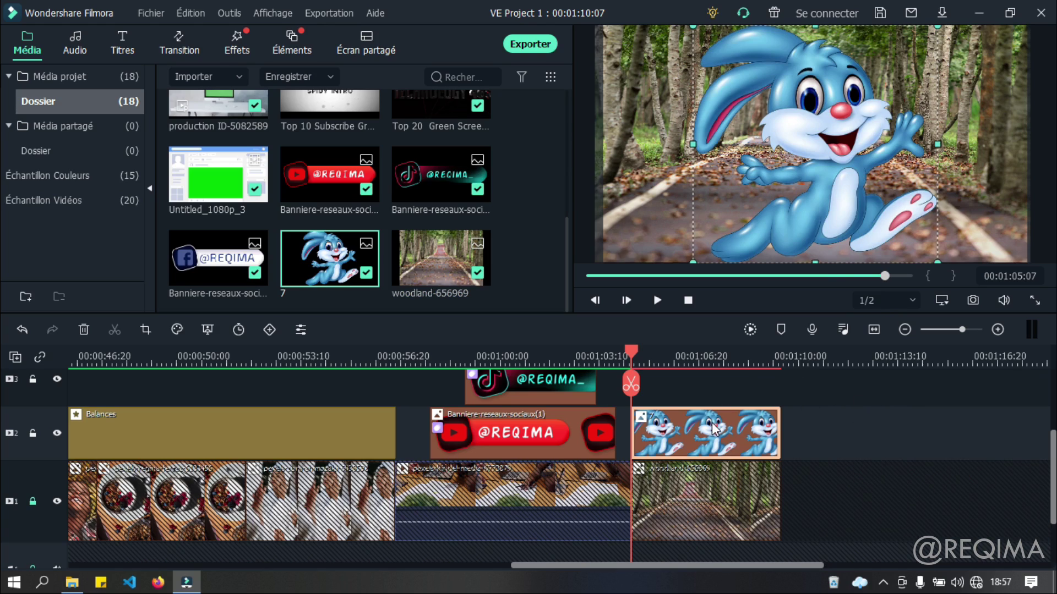
scroll(870, 401, "down", 1)
scroll(871, 400, "right", 3)
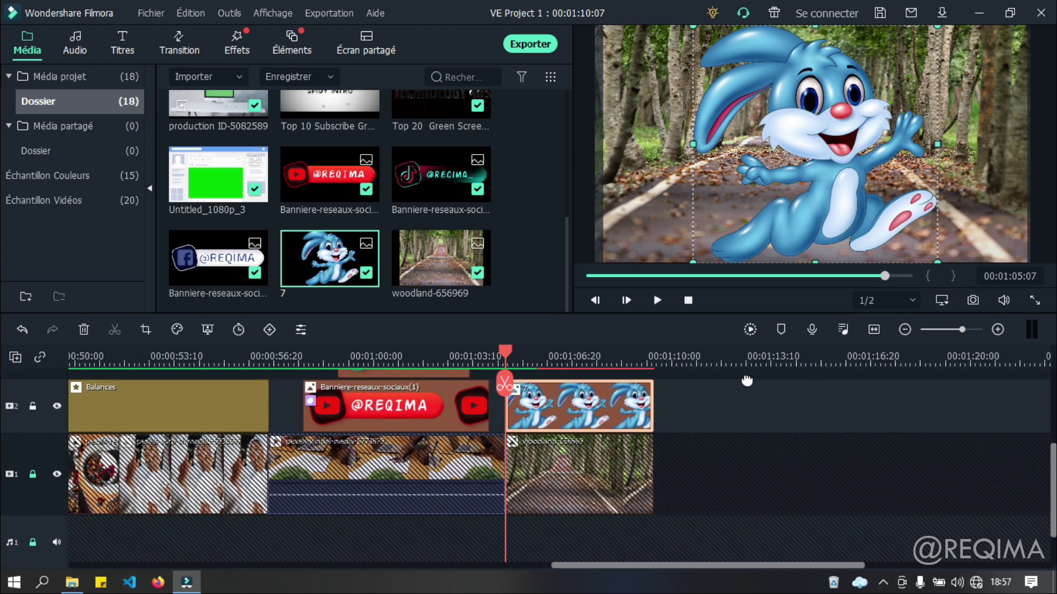
Scale the rabbit image on video track 2 down to 53.50%
left_click_drag(654, 358, 887, 421)
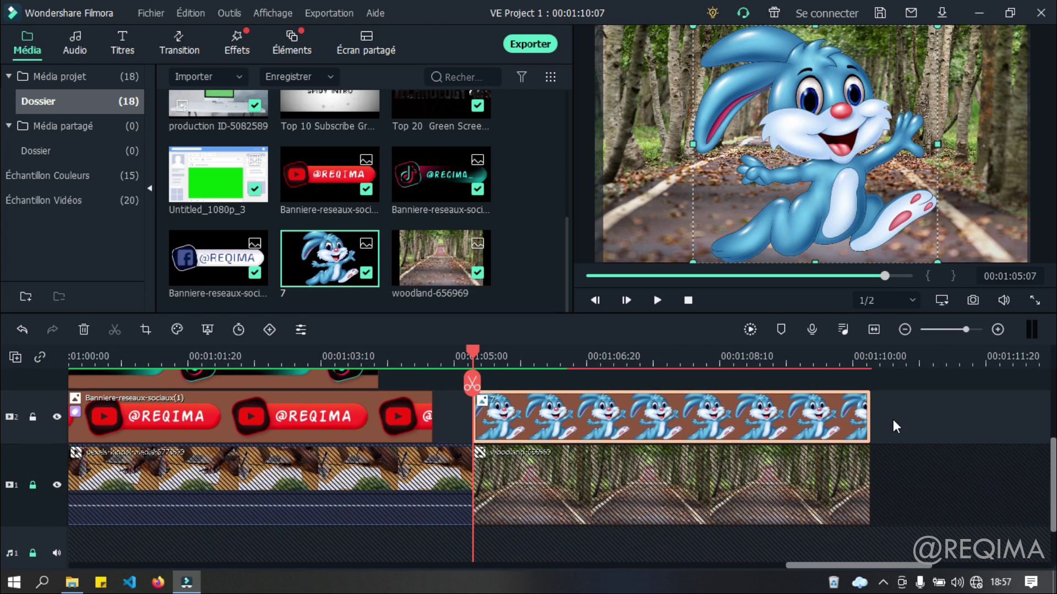
double_click(704, 418)
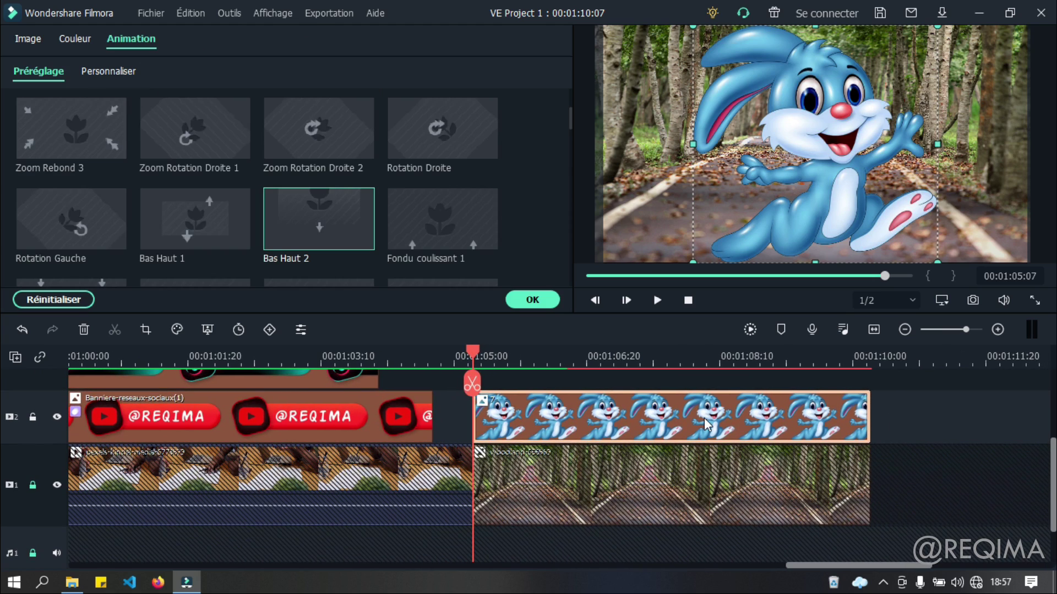
left_click(32, 41)
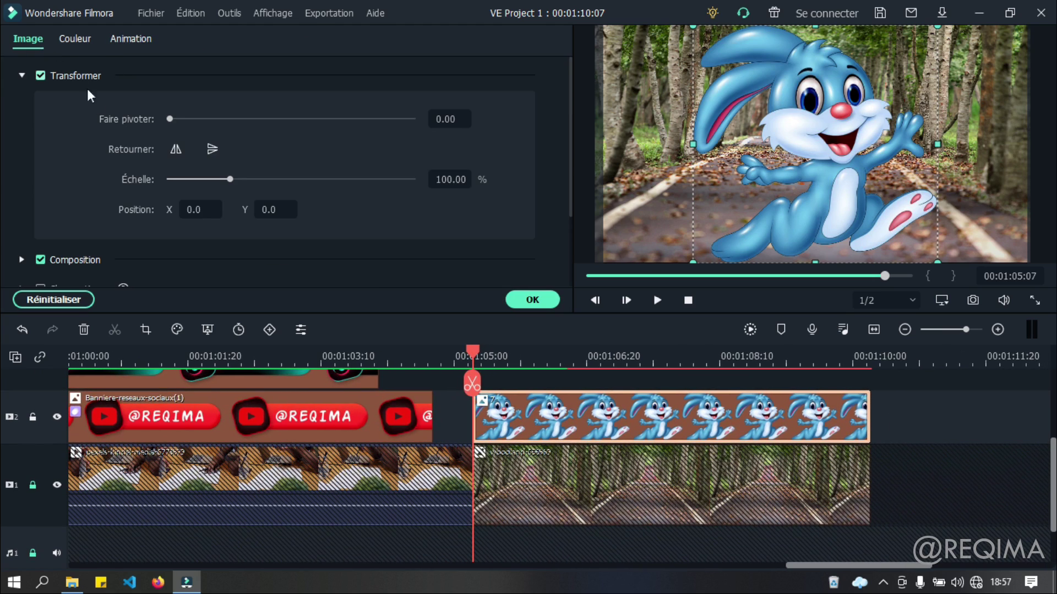
left_click_drag(231, 180, 202, 172)
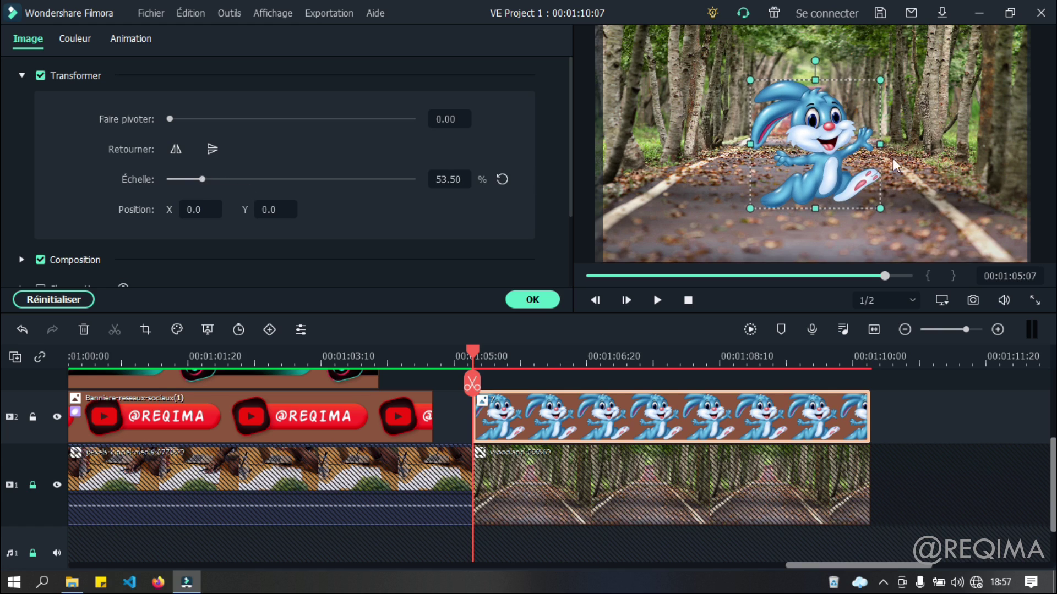
Move the rabbit out past the frame's left edge and add a custom animation keyframe at 00:01:05:07
left_click(144, 40)
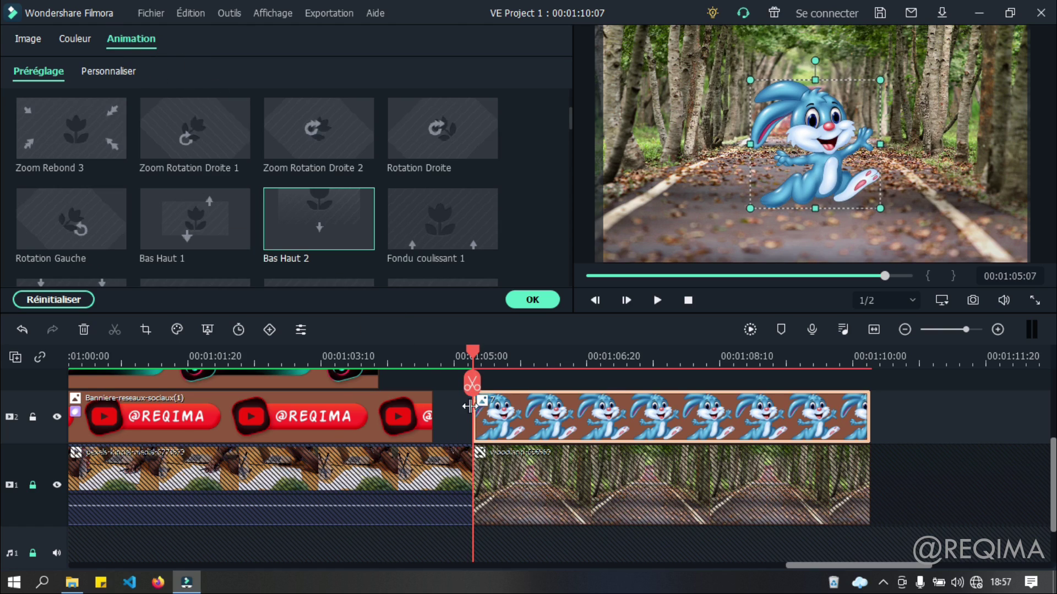
mouse_move(474, 352)
left_mouse_down()
mouse_move(459, 352)
mouse_move(478, 352)
left_mouse_up()
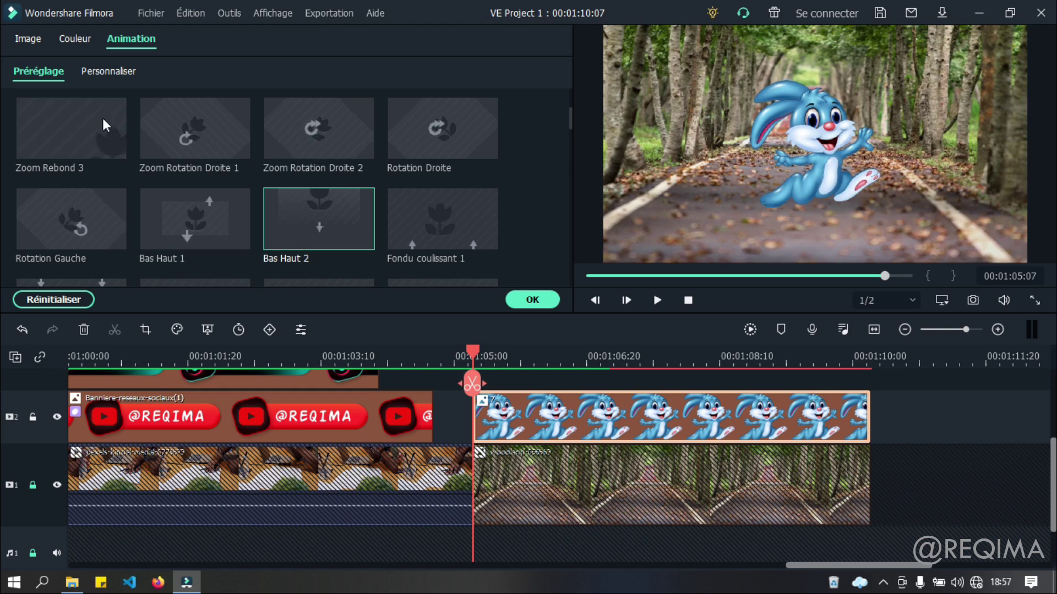
left_click(107, 72)
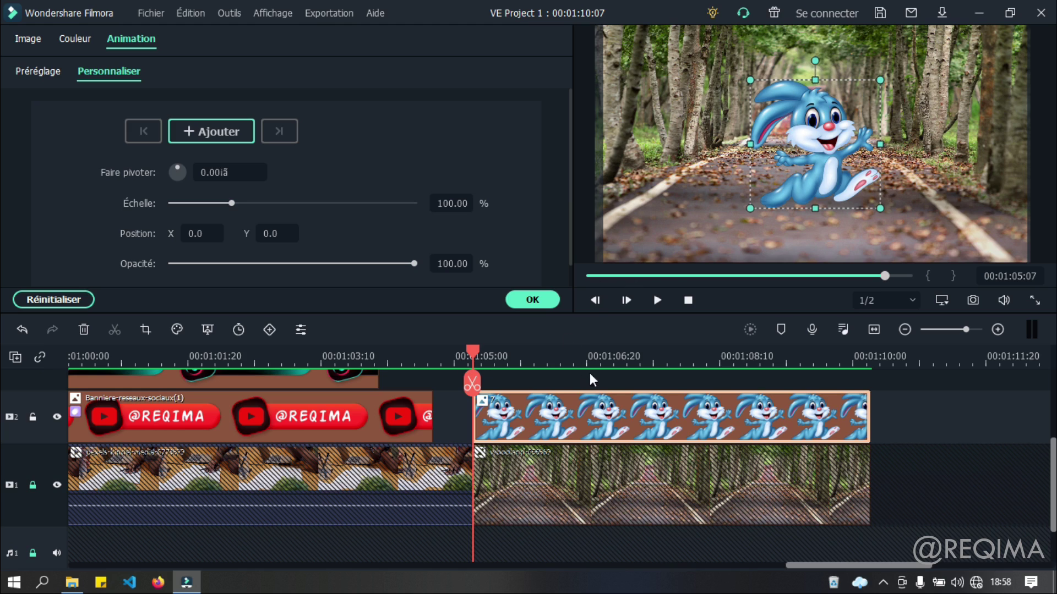
left_click(41, 73)
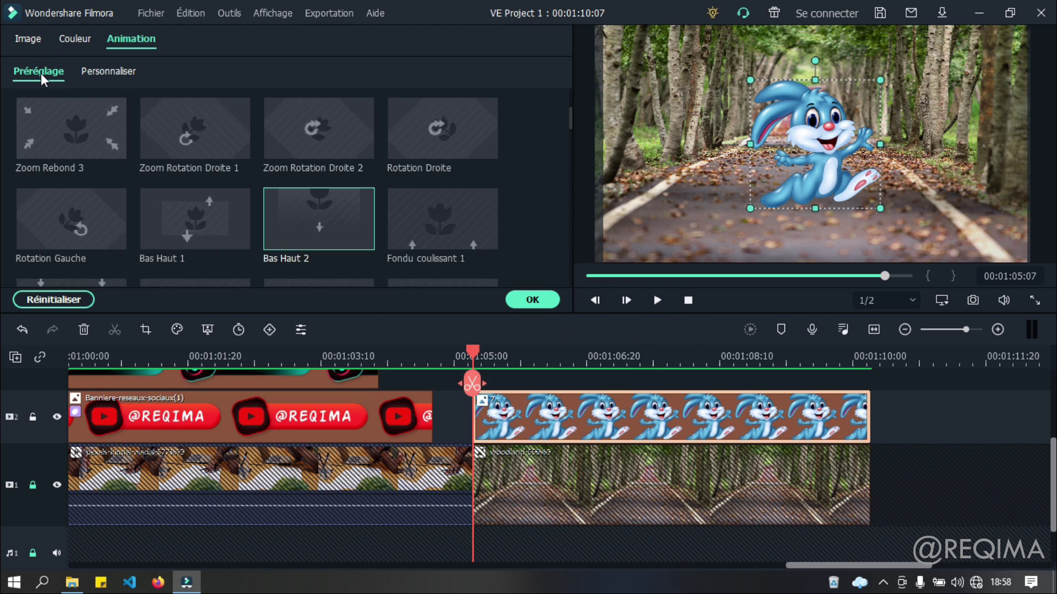
left_click_drag(833, 131, 558, 134)
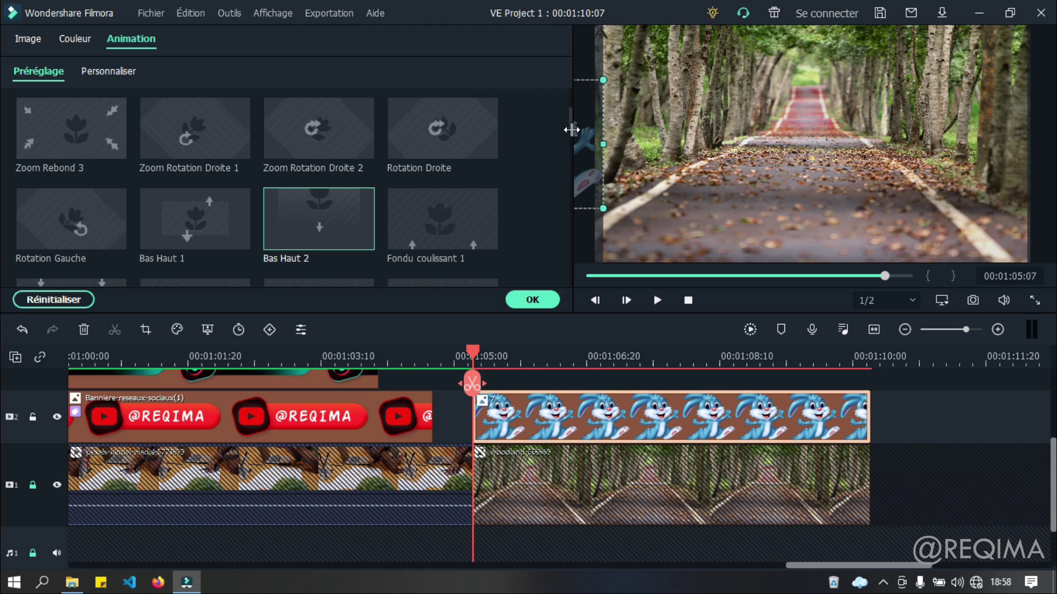
left_click(126, 71)
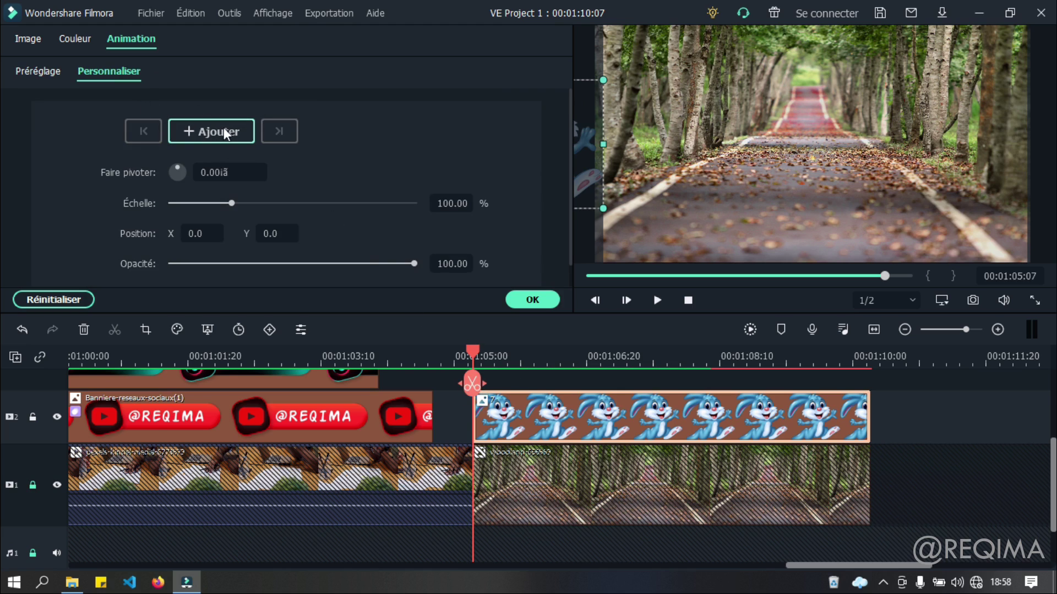
left_click(209, 127)
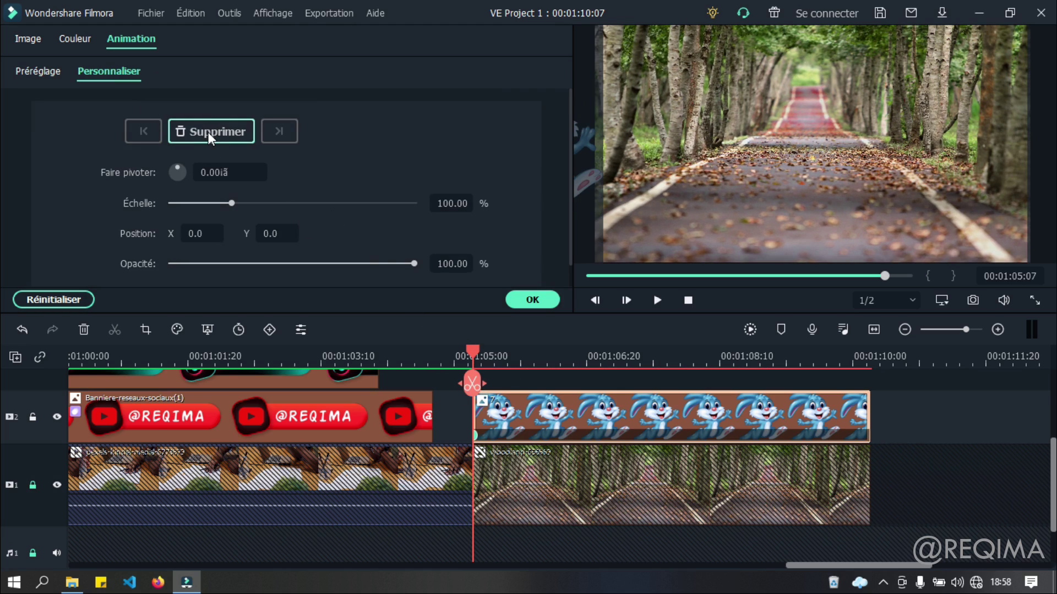
At 00:01:06:10, move the rabbit horizontally to the middle of the frame at position X 349.0 to create a second keyframe
left_click_drag(470, 353, 561, 354)
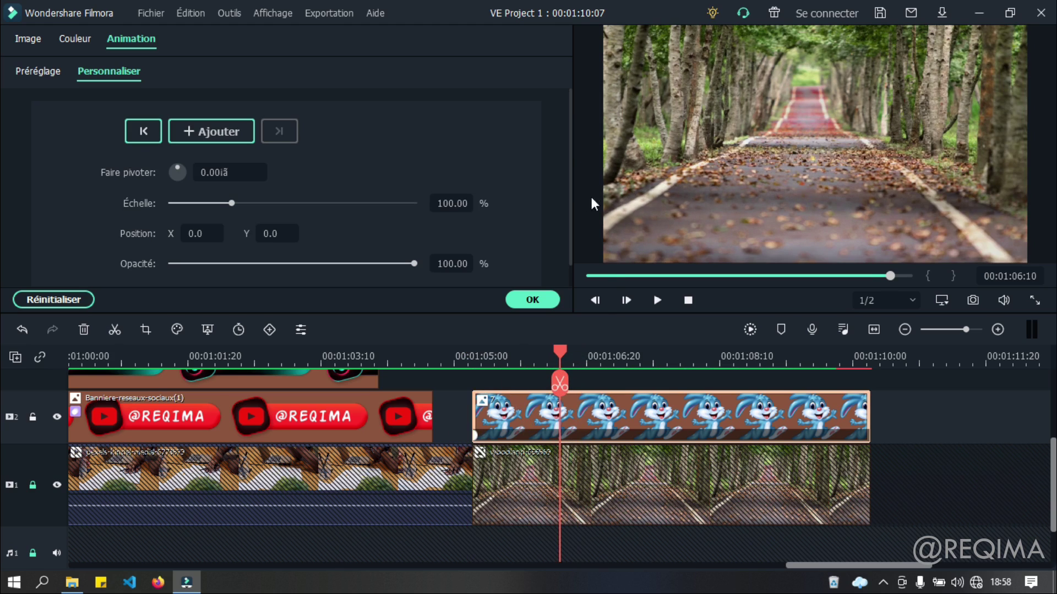
left_click(531, 398)
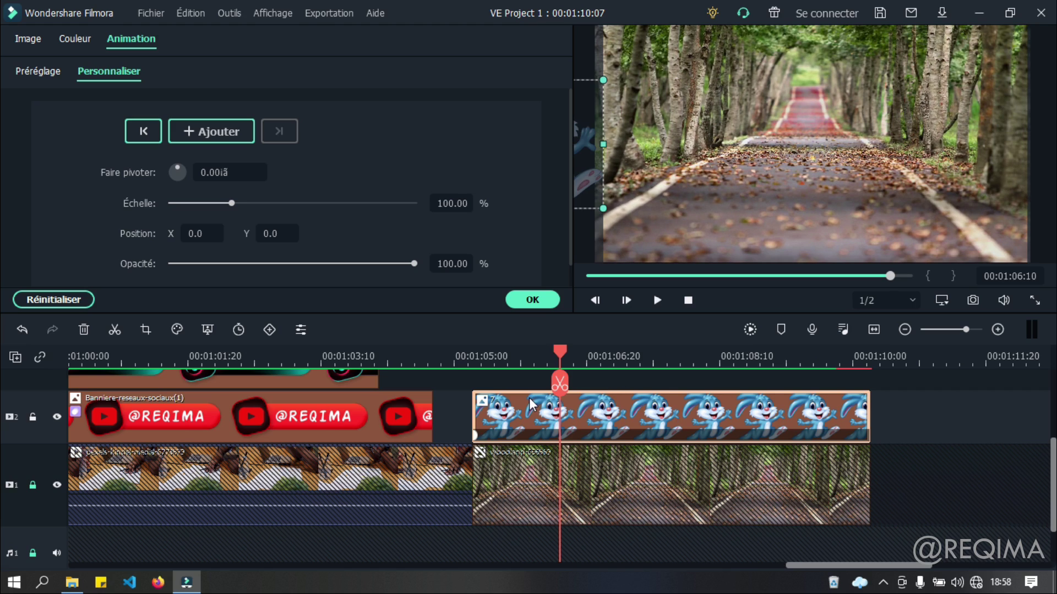
left_click_drag(573, 150, 846, 151)
left_click_drag(194, 236, 202, 235)
Play back the rabbit's entrance from just before the clip starts to check its slide into the frame
left_click_drag(560, 352, 464, 352)
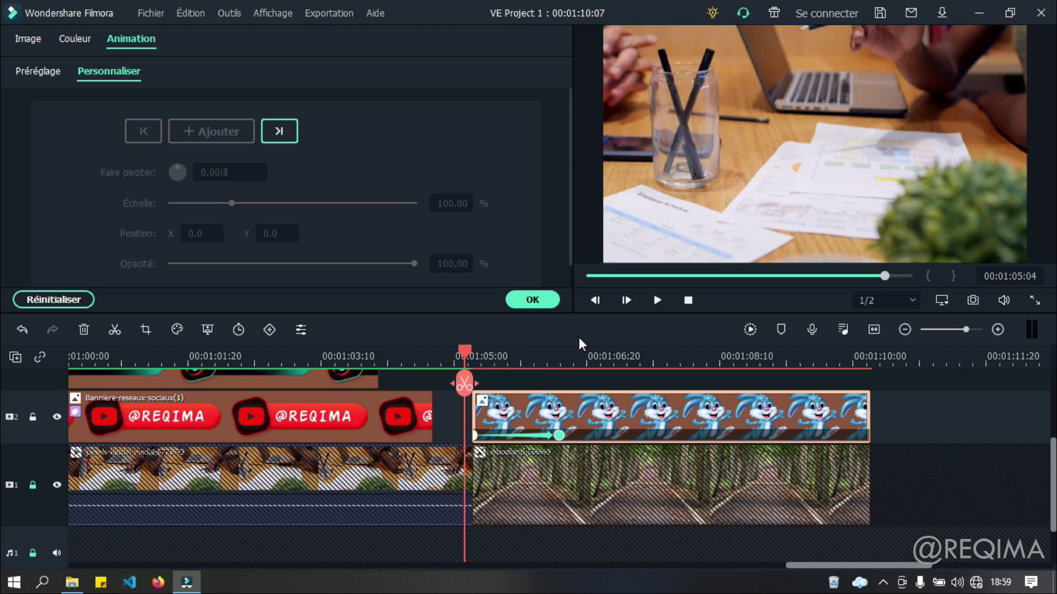
left_click(658, 301)
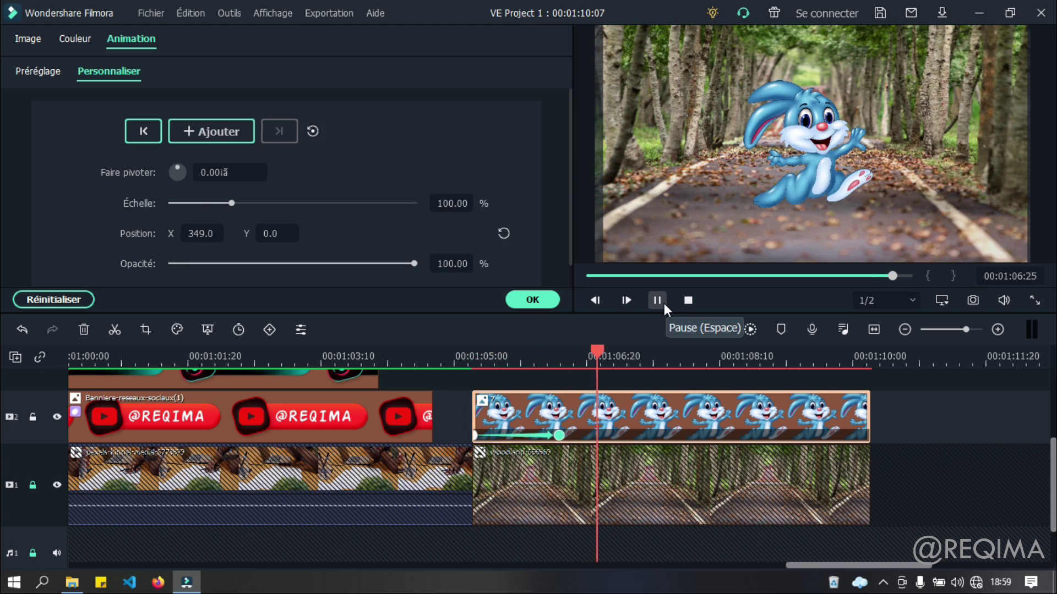
left_click_drag(628, 354, 406, 344)
key("space")
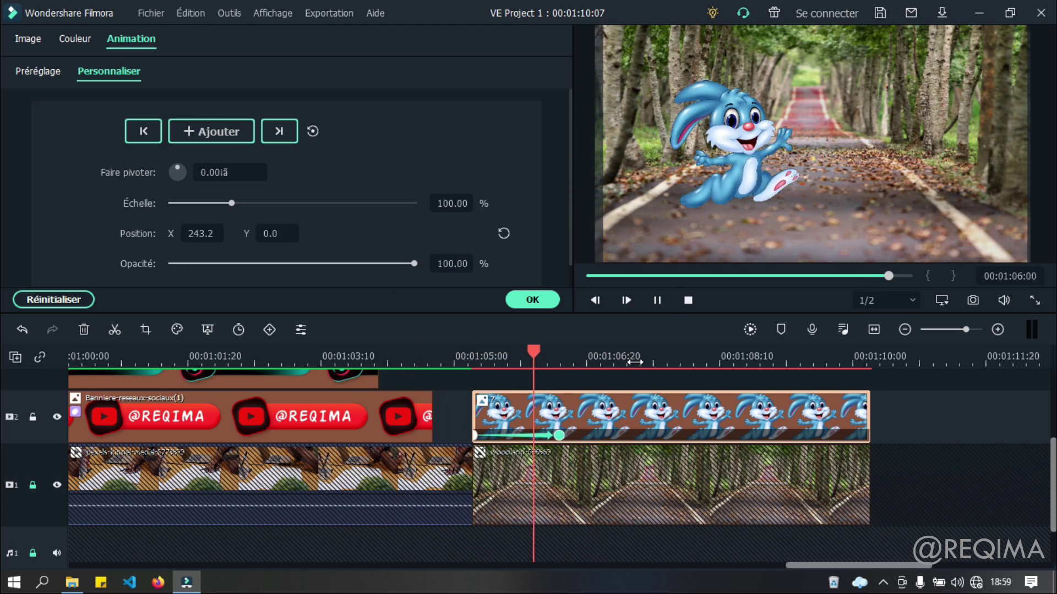
key("space")
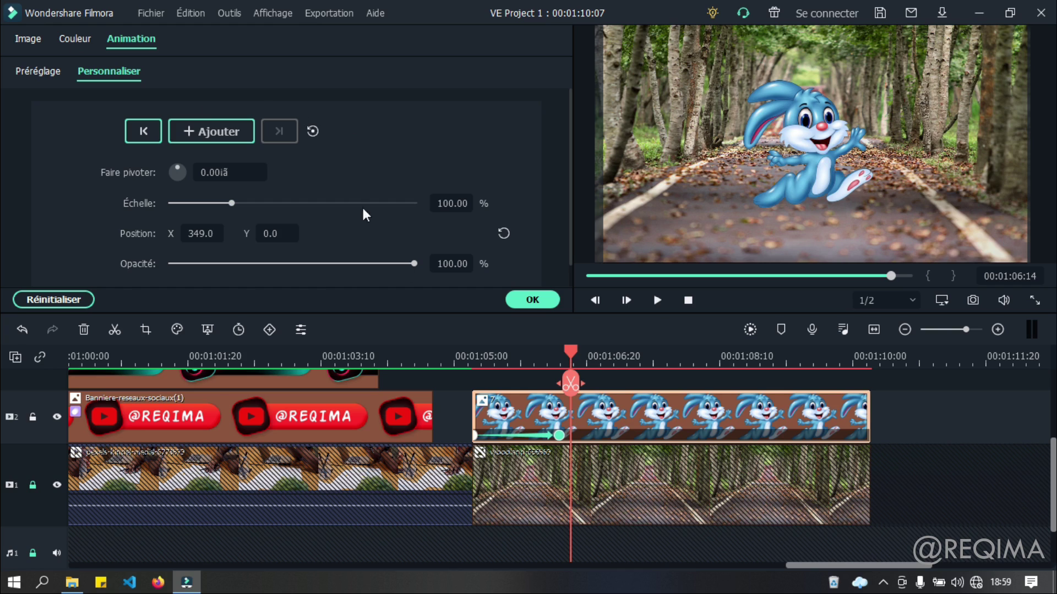
Move the rabbit's second keyframe slightly later and add a keyframe at 00:01:06:27 with the scale at 112.10%
left_click_drag(561, 437, 597, 438)
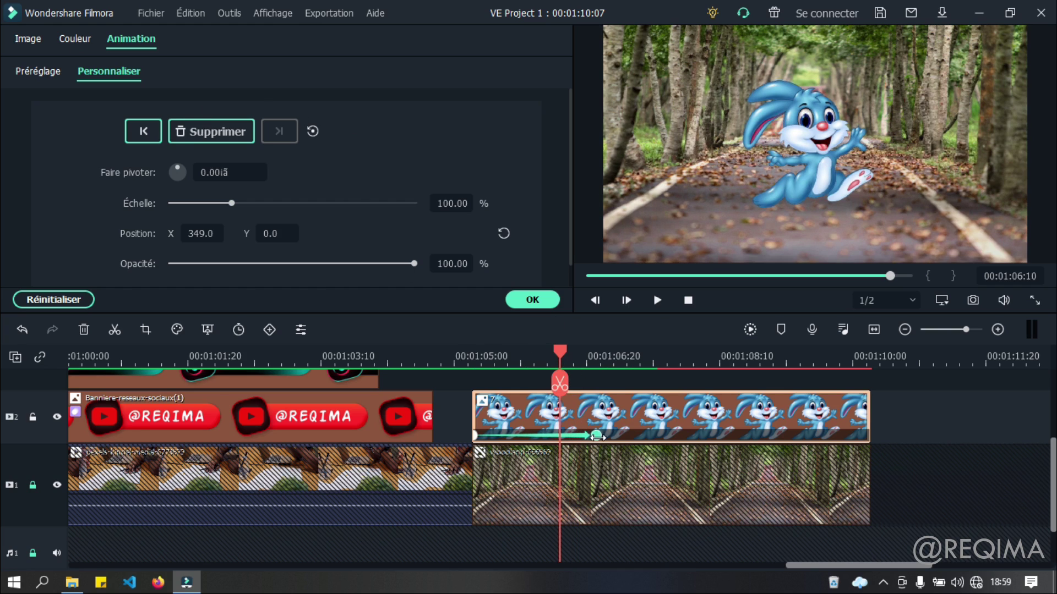
left_click_drag(561, 351, 608, 361)
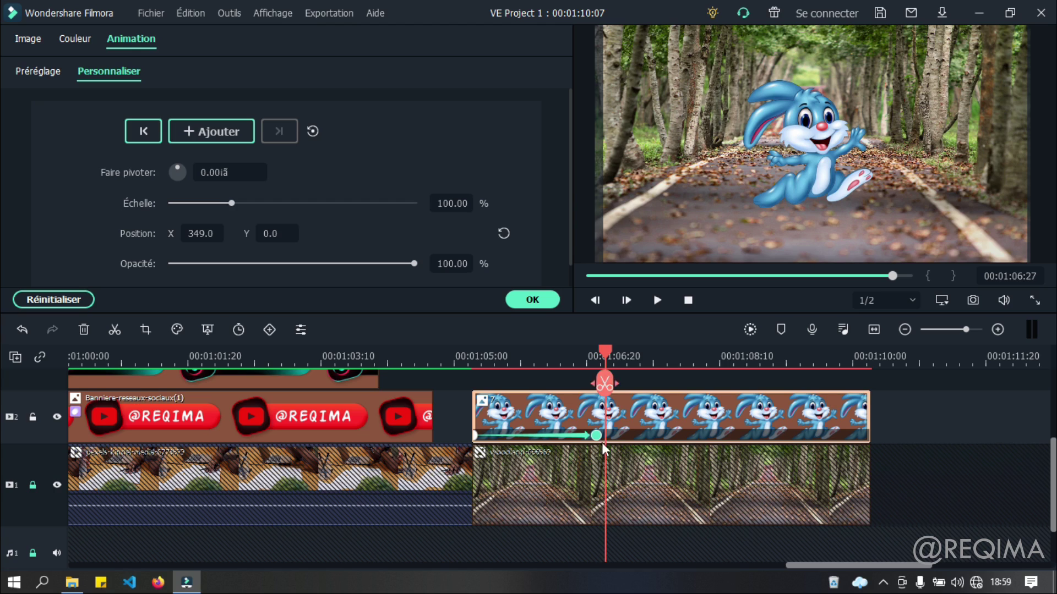
left_click(217, 130)
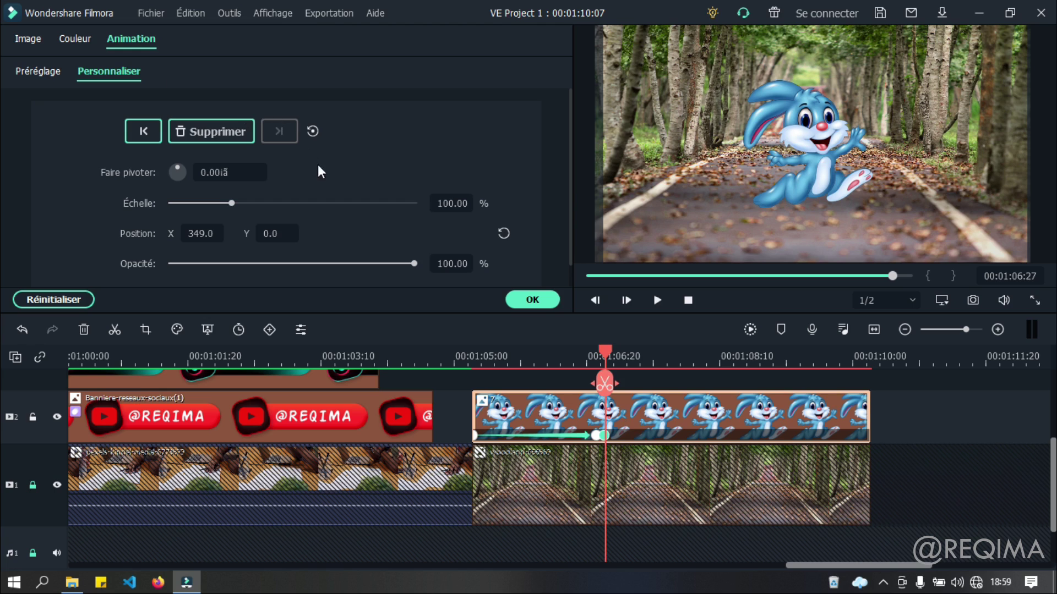
scroll(192, 251, "down", 1)
left_click_drag(229, 178, 274, 186)
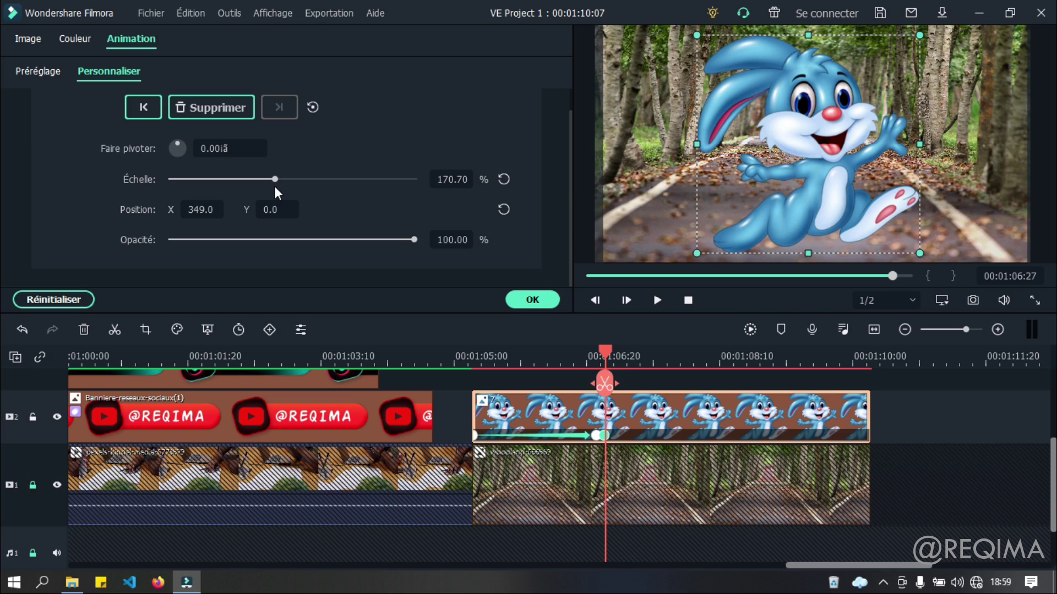
key("ctrl+z")
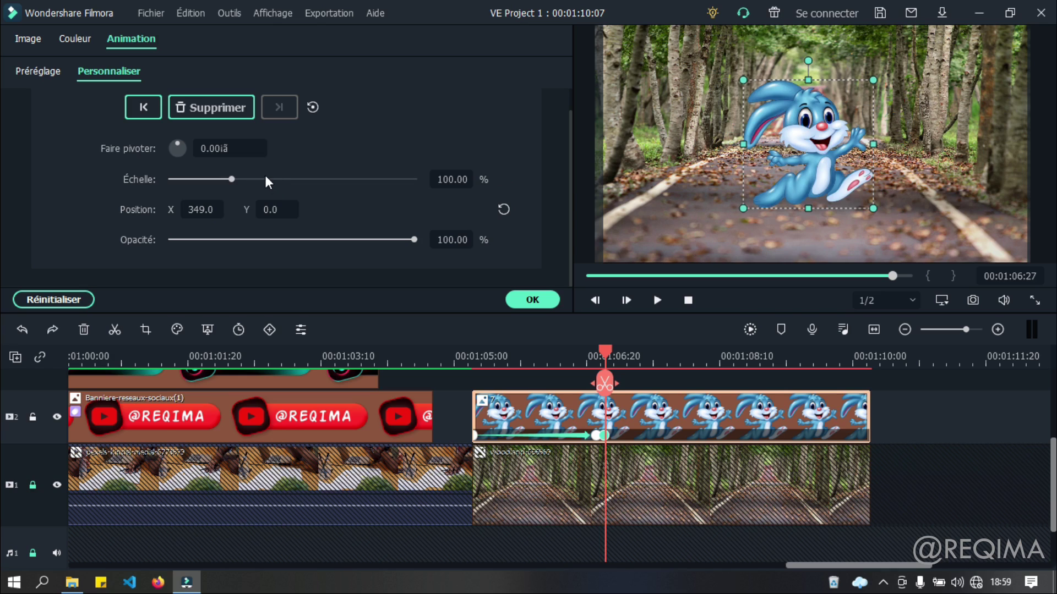
left_click_drag(229, 178, 243, 180)
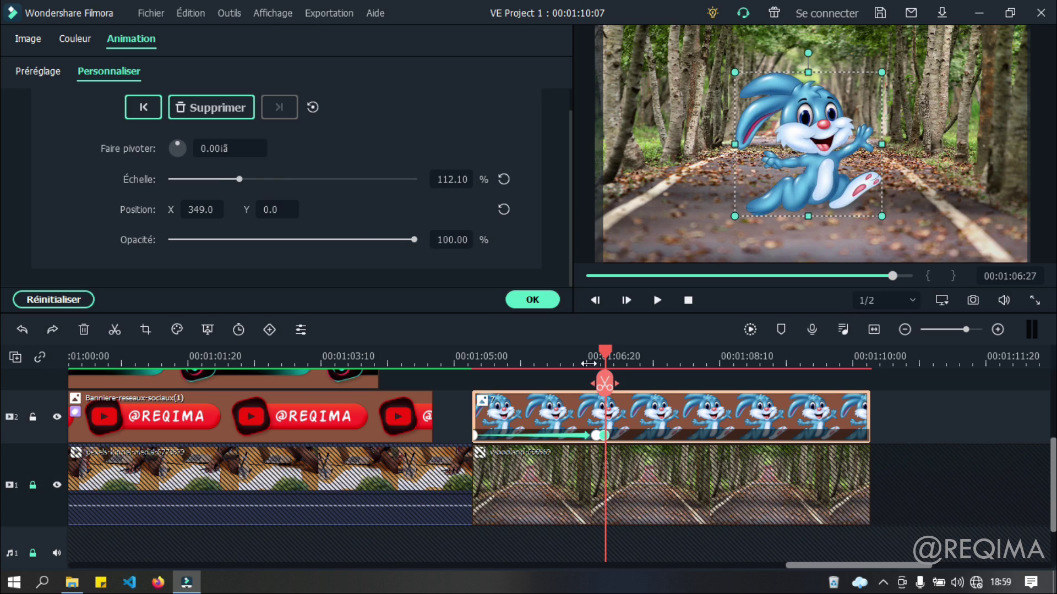
Add rabbit scale keyframes of 123.57% at 00:01:06:28 and 135.03% at 00:01:07:01
left_click(608, 353)
left_click(196, 109)
left_click_drag(240, 178, 246, 178)
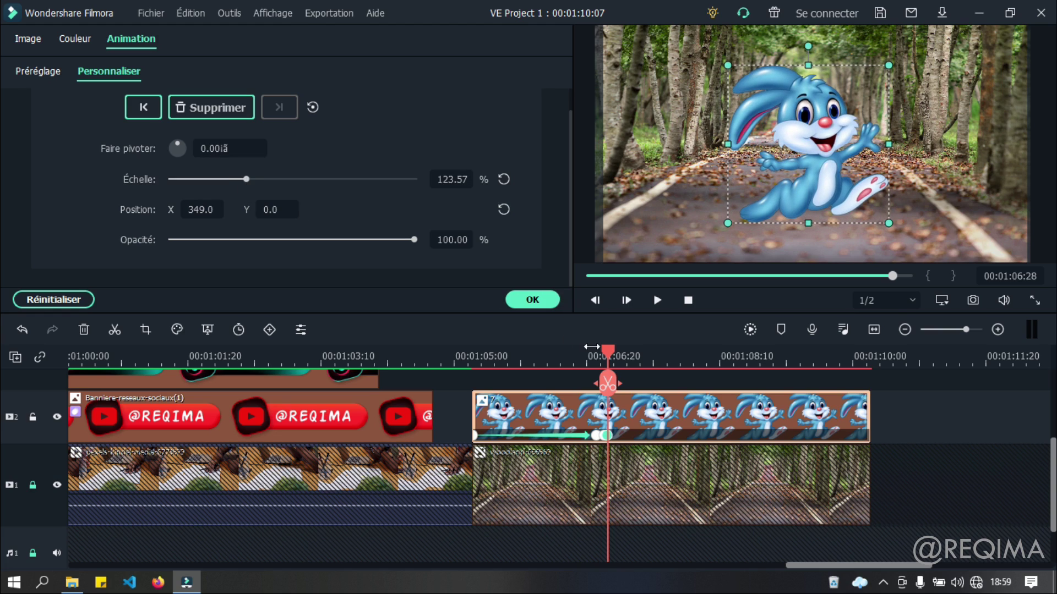
left_click(615, 354)
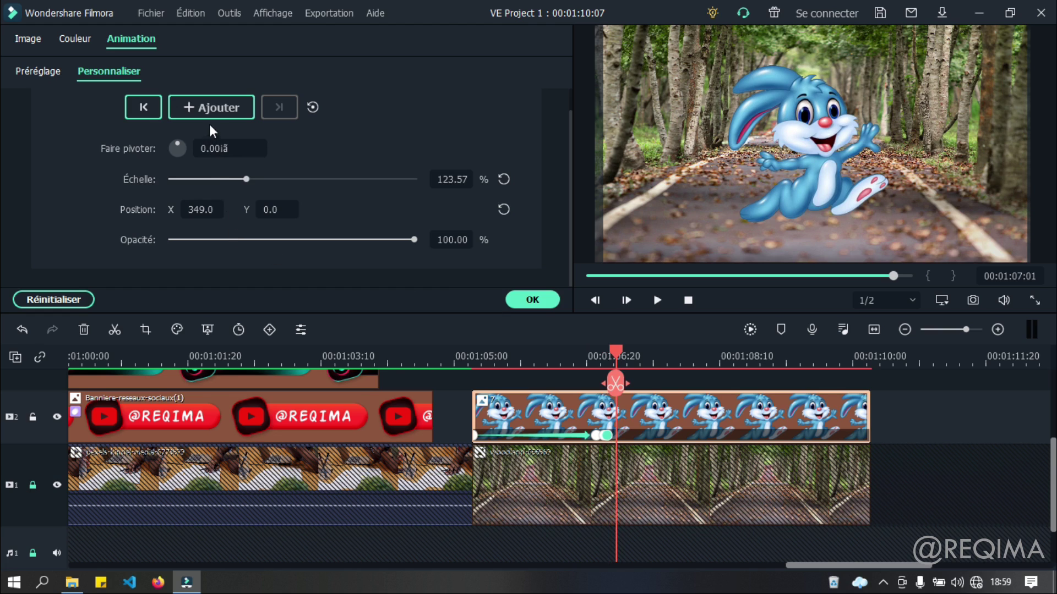
left_click(216, 113)
left_click_drag(244, 178, 251, 178)
Play back the rabbit's growth animation and shift its last scale keyframe slightly later on the clip
left_click_drag(622, 357, 467, 357)
left_click(656, 299)
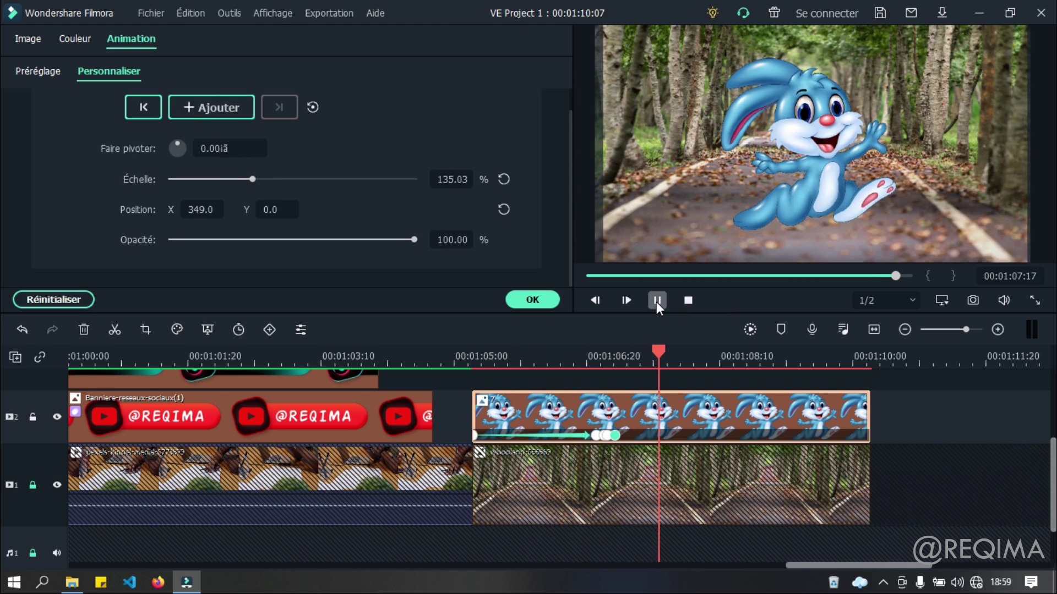
left_click(656, 300)
left_click(615, 435)
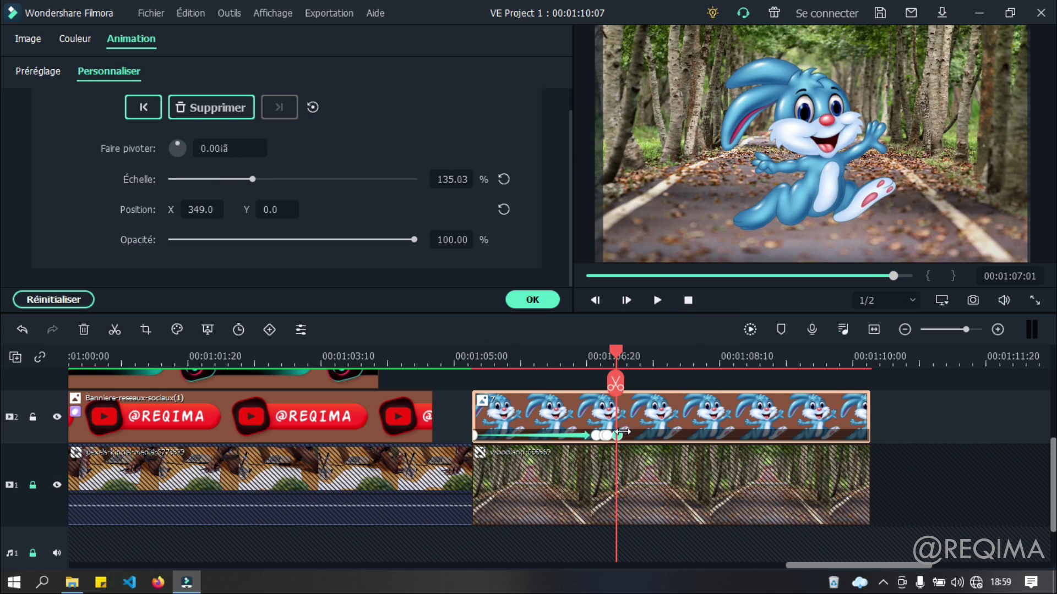
left_click_drag(616, 433, 630, 435)
left_click(608, 435)
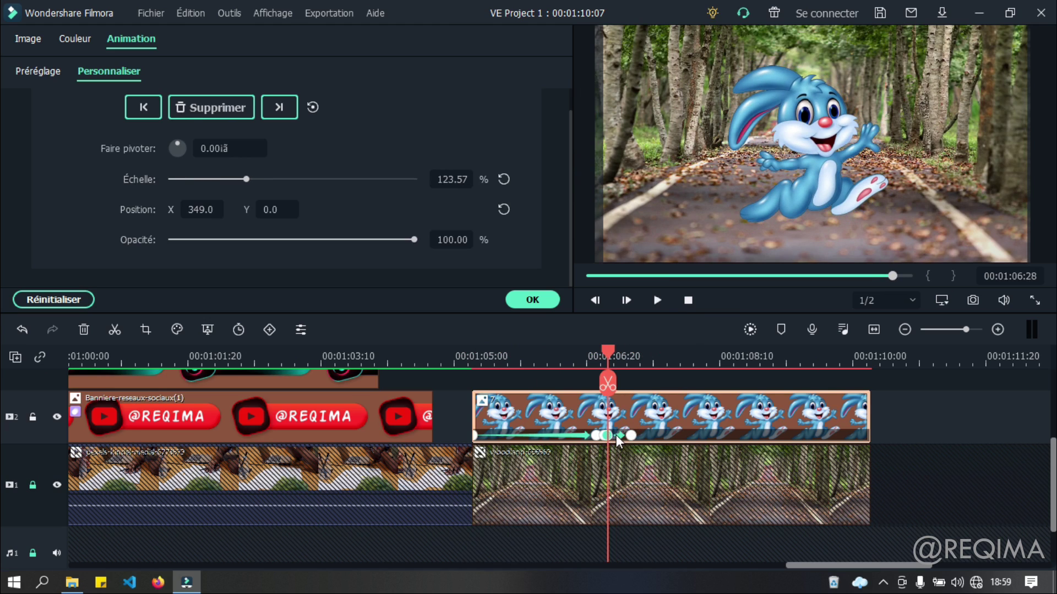
Play back the rabbit's slide and scaling to check the adjusted keyframe timing
left_click(577, 355)
key("space")
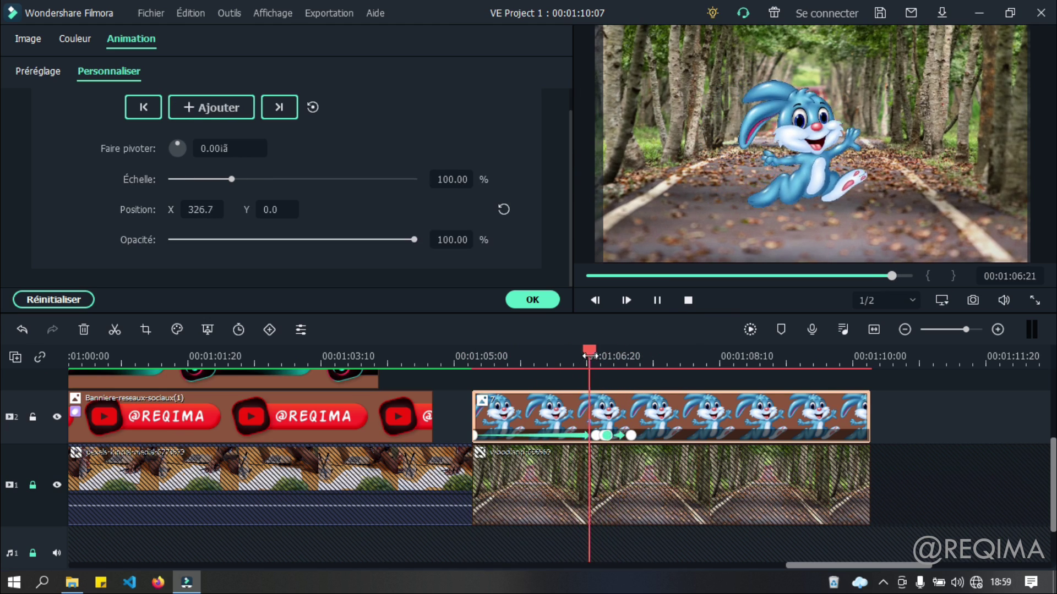
left_click(656, 300)
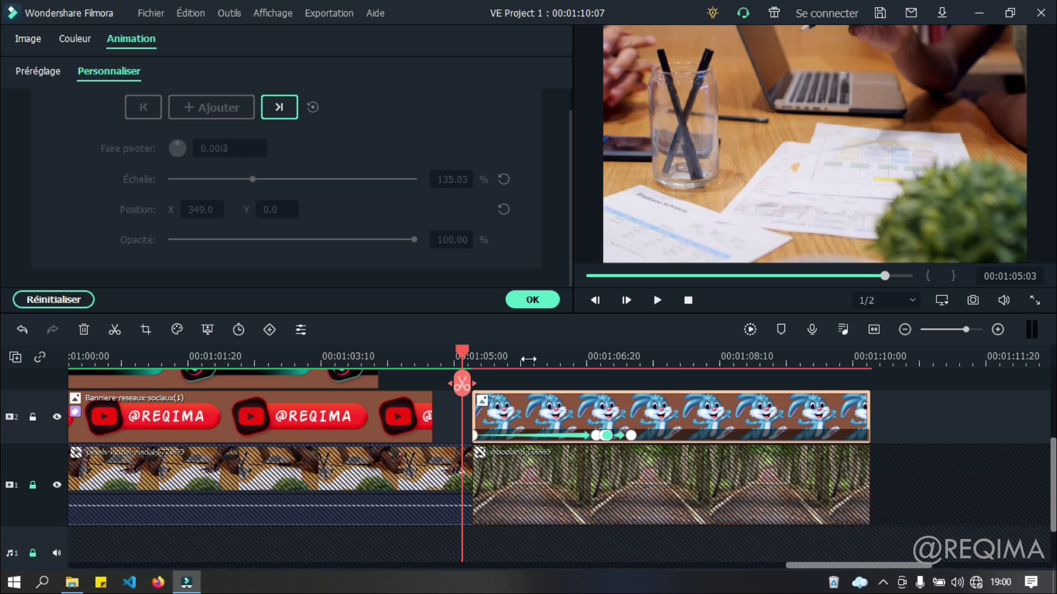
left_click(654, 302)
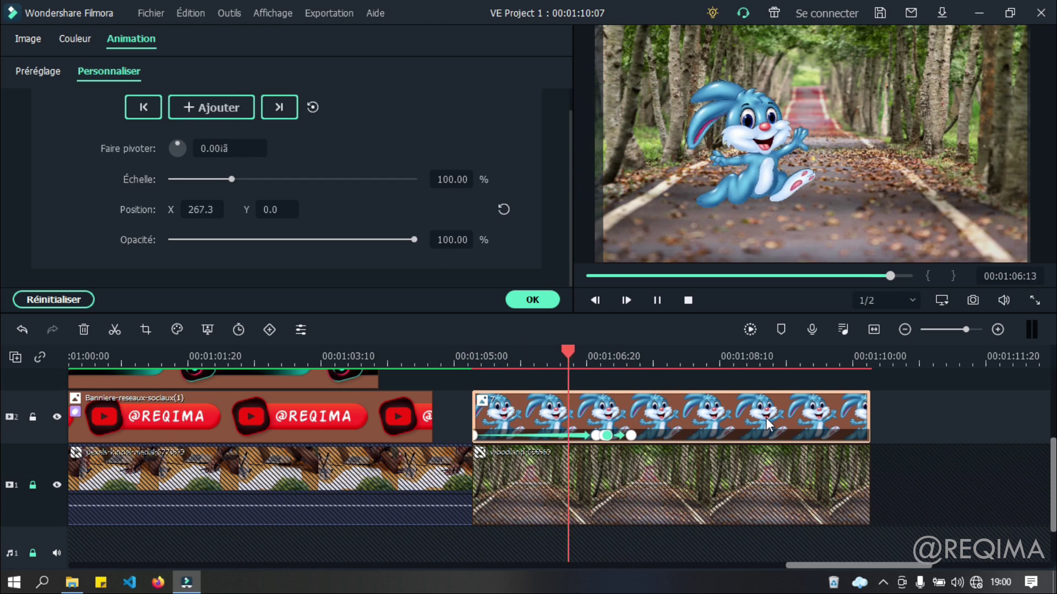
key("space")
left_click_drag(653, 351, 659, 376)
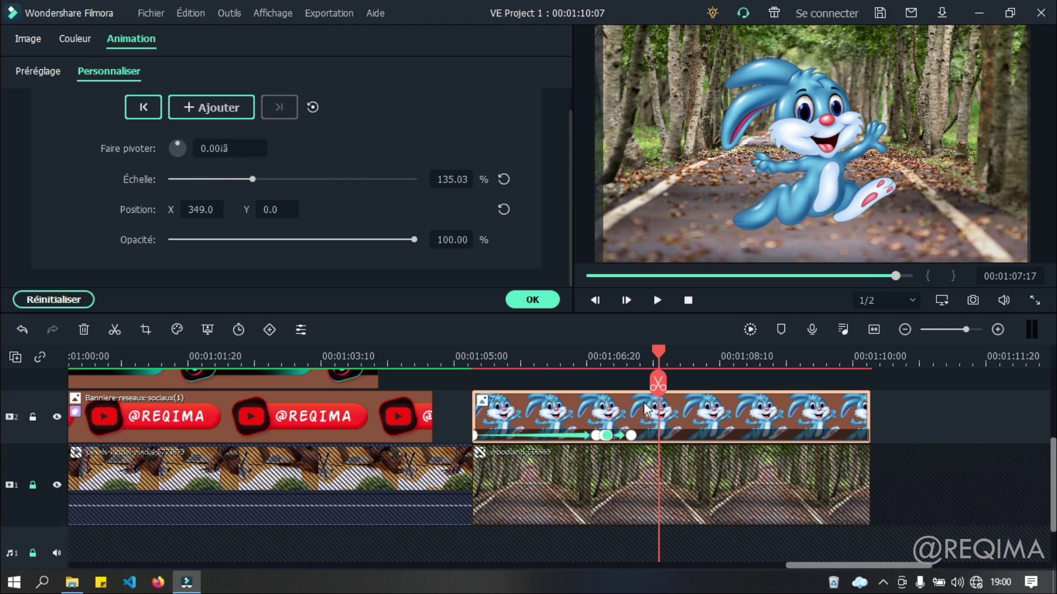
Undo the added scale keyframes and the keyframe timing changes on the rabbit clip
left_click(606, 437)
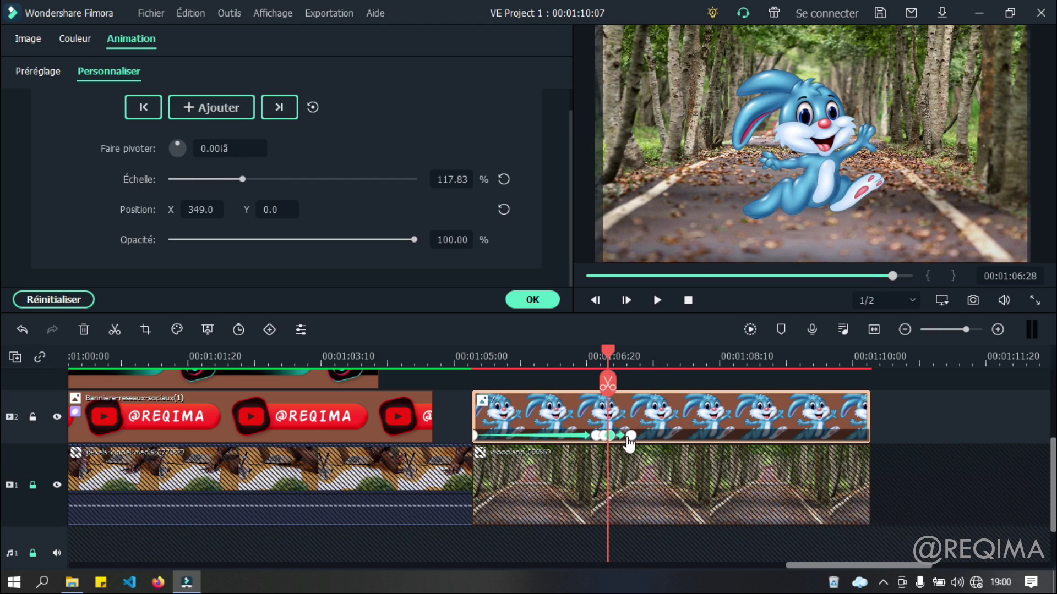
key("ctrl+z")
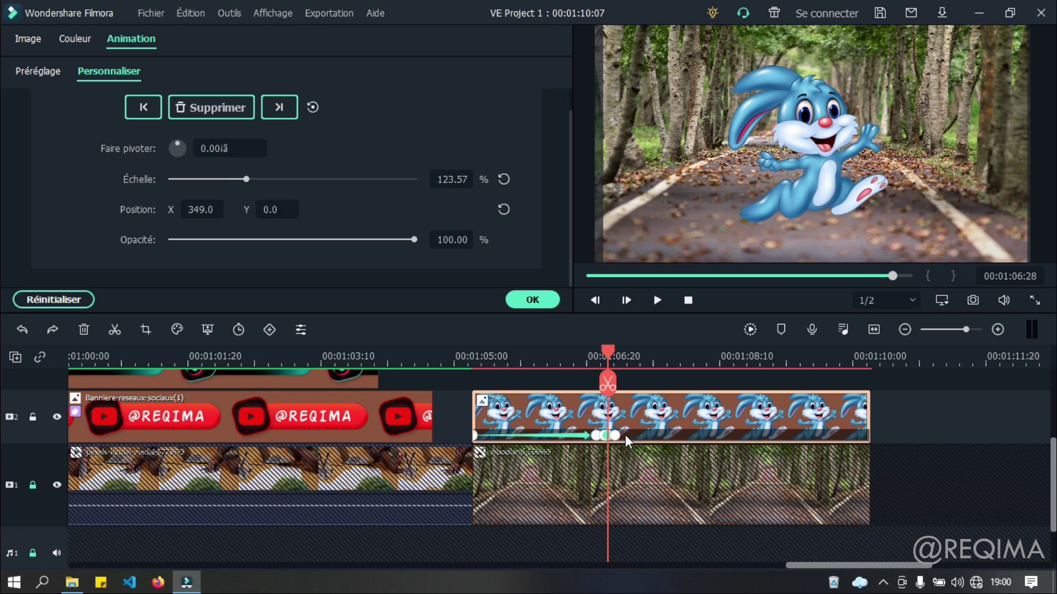
key("ctrl+z")
key("ctrl+z")
key("ctrl+z")
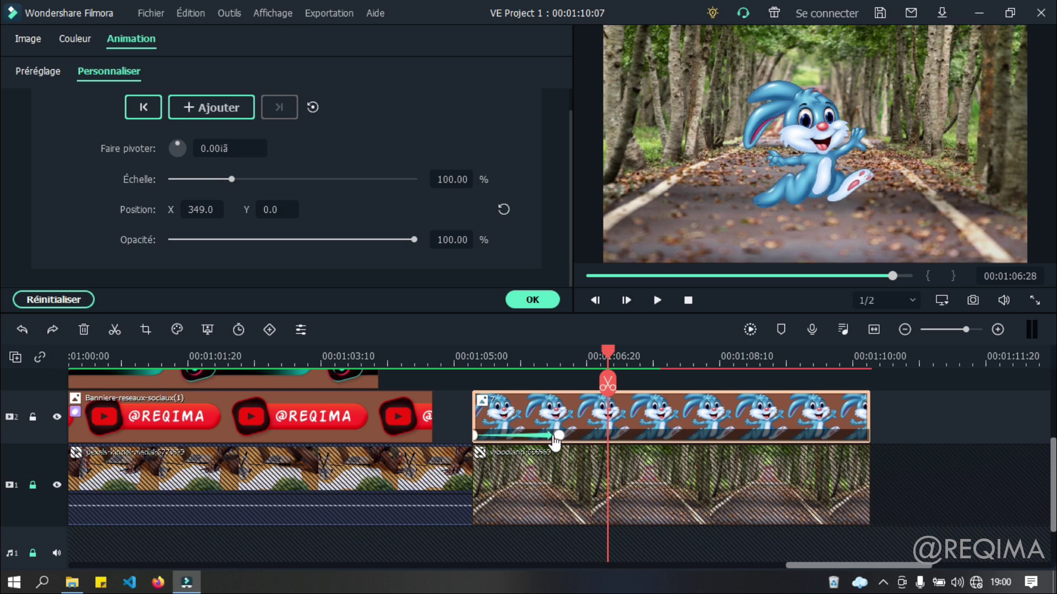
Shift the rabbit's last position keyframe later to about 00:01:06:18 and play back its slide over the woodland
left_click_drag(557, 435, 584, 435)
left_click(472, 351)
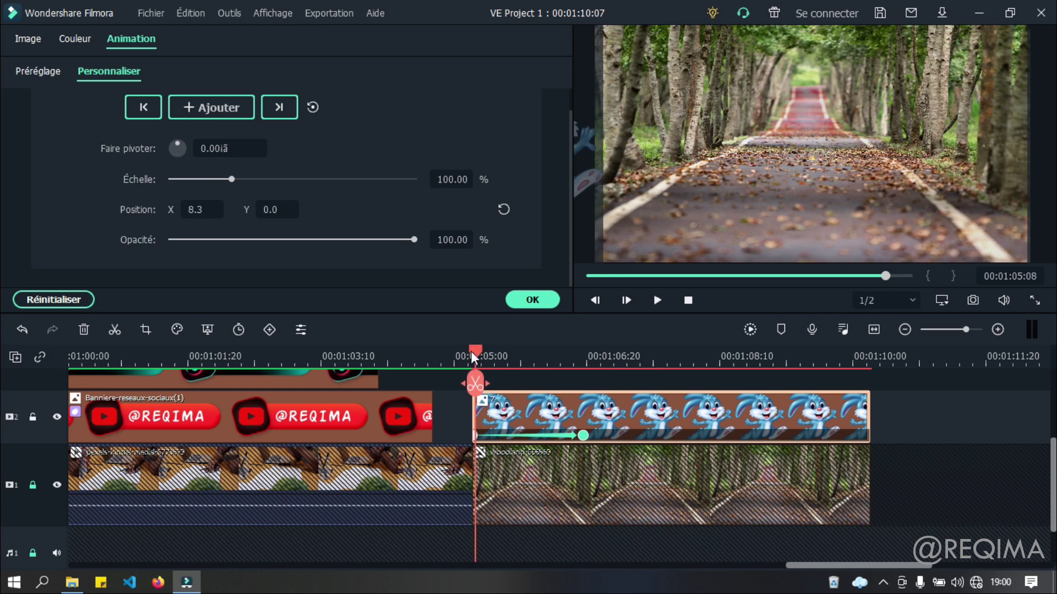
left_click_drag(472, 351, 463, 354)
left_click(532, 300)
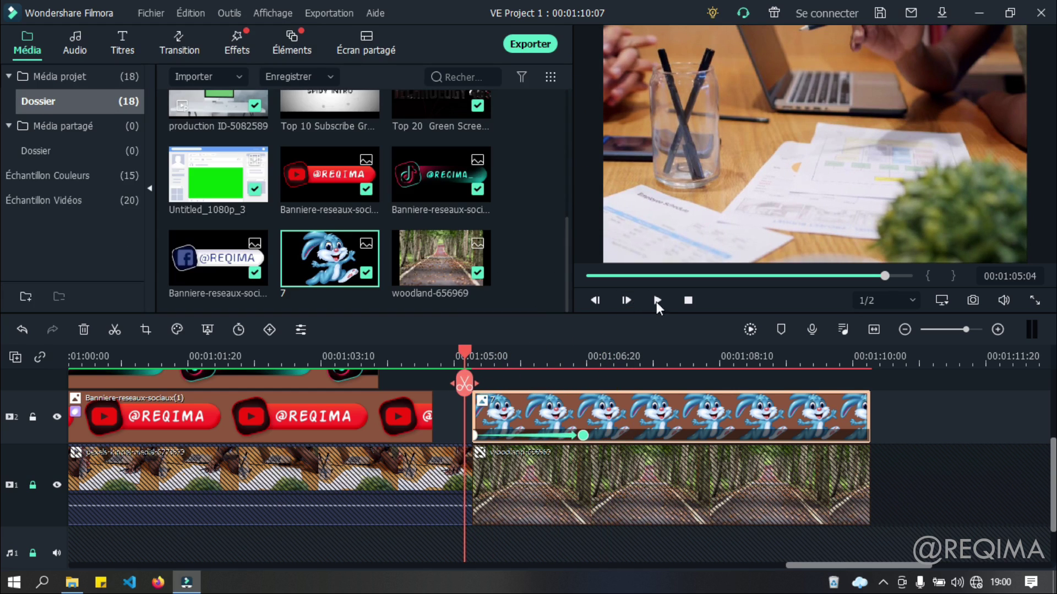
left_click(656, 300)
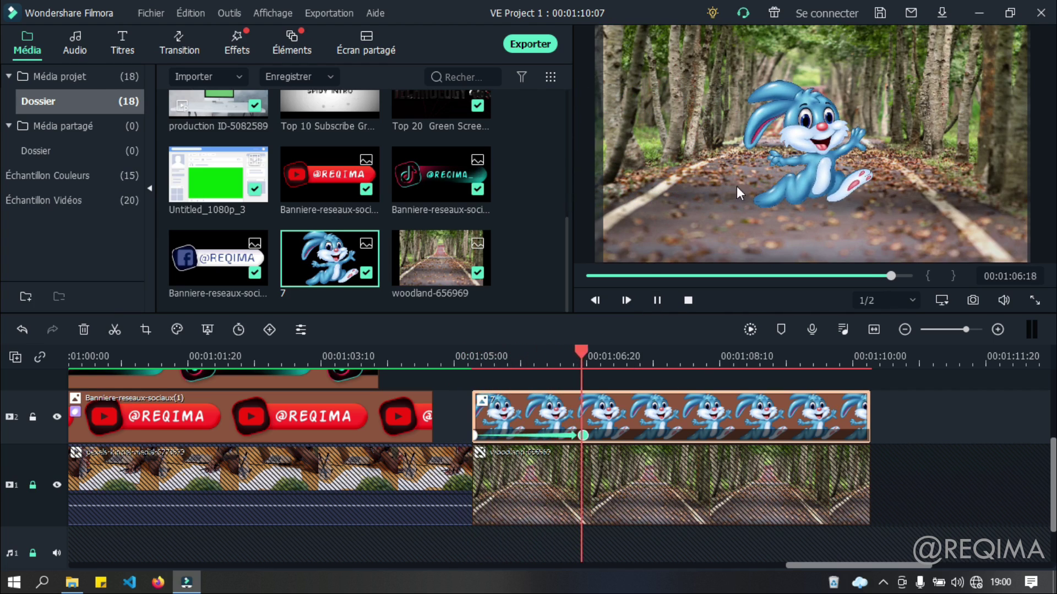
key("space")
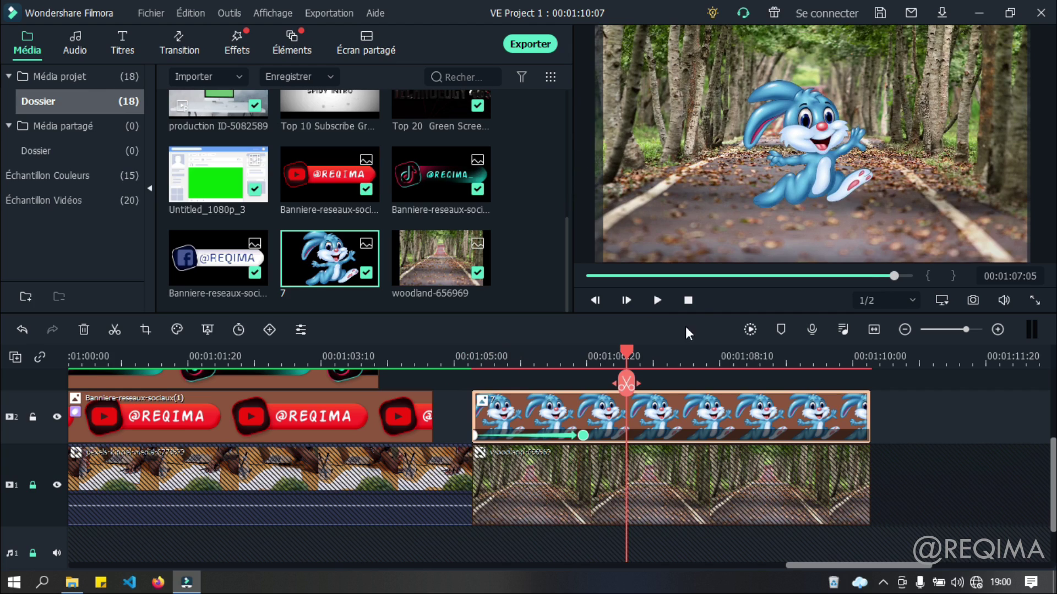
Add rabbit scale keyframes of 122.29% at 00:01:06:23 and 145.22% at 00:01:06:27
left_click_drag(629, 354, 593, 354)
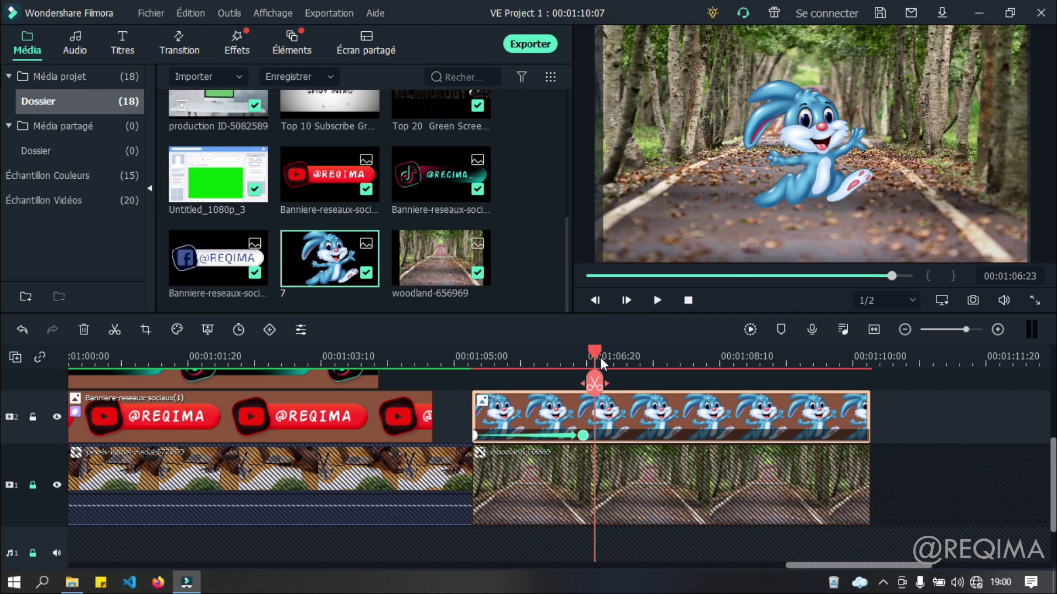
double_click(620, 417)
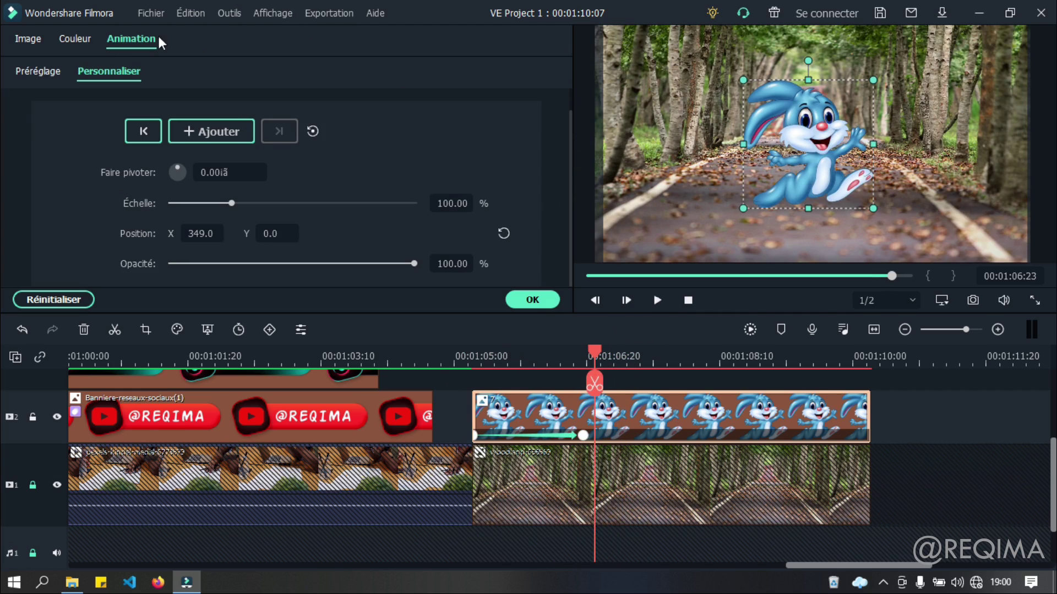
left_click(209, 130)
left_click_drag(231, 203, 246, 203)
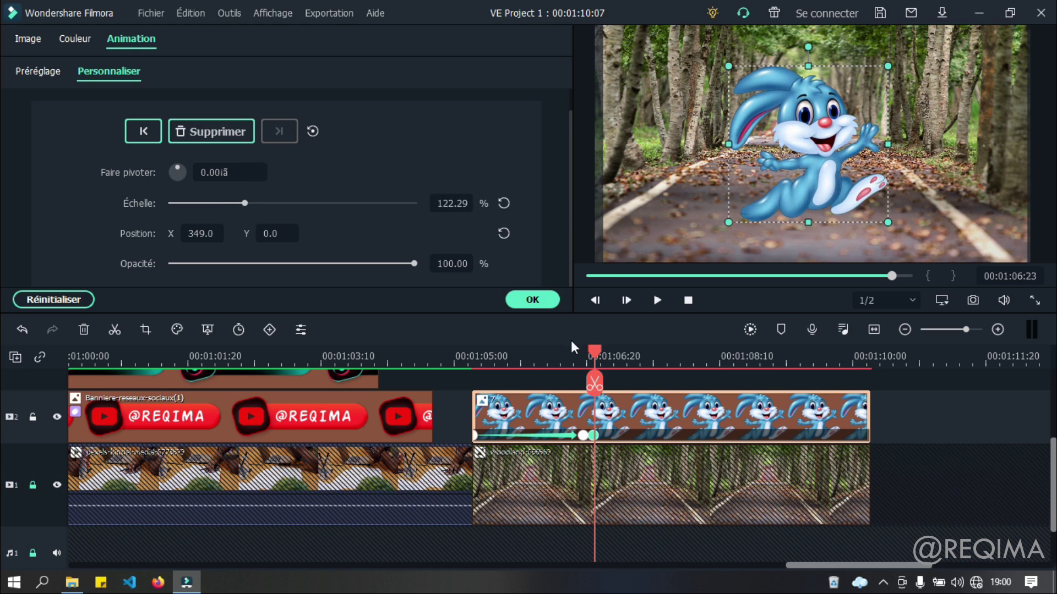
left_click_drag(594, 352, 605, 352)
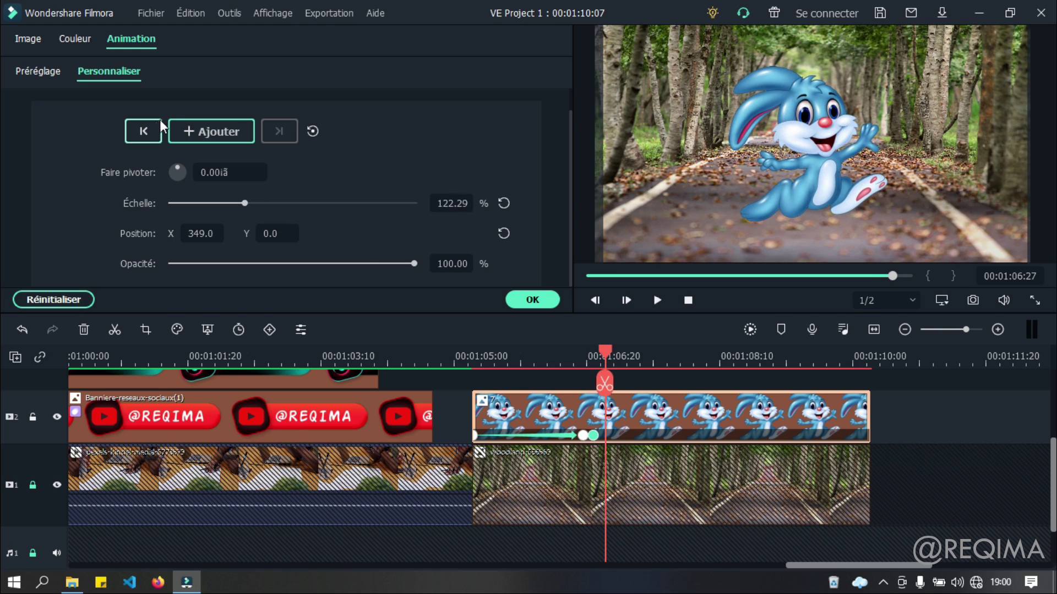
left_click(193, 131)
left_click_drag(247, 203, 259, 203)
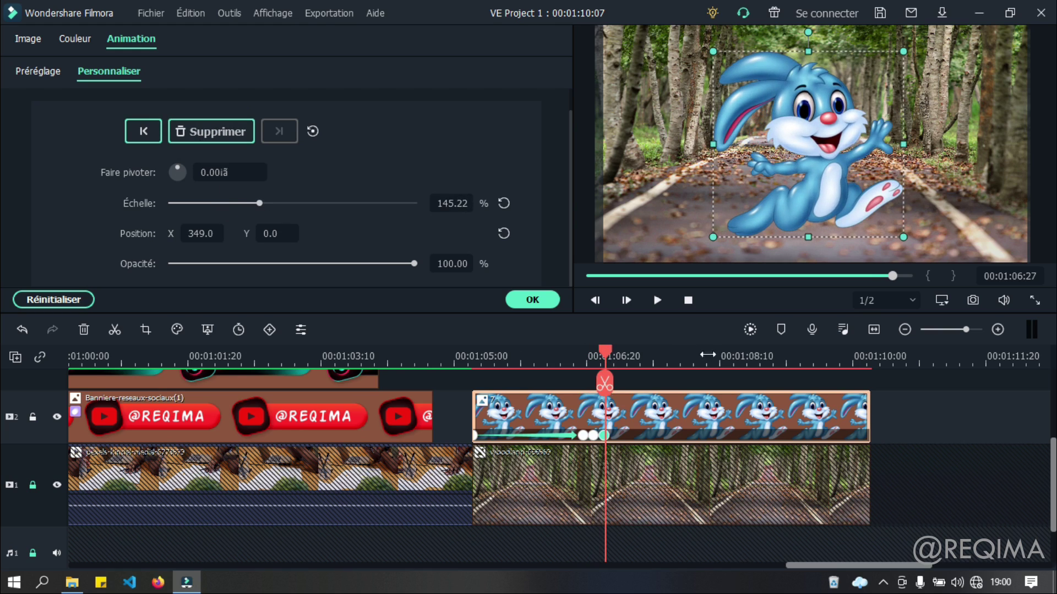
Play back the rabbit's slide and growth to check the new scale keyframes
left_click(587, 352)
scroll(895, 347, "up", 2)
left_click_drag(583, 348, 556, 354)
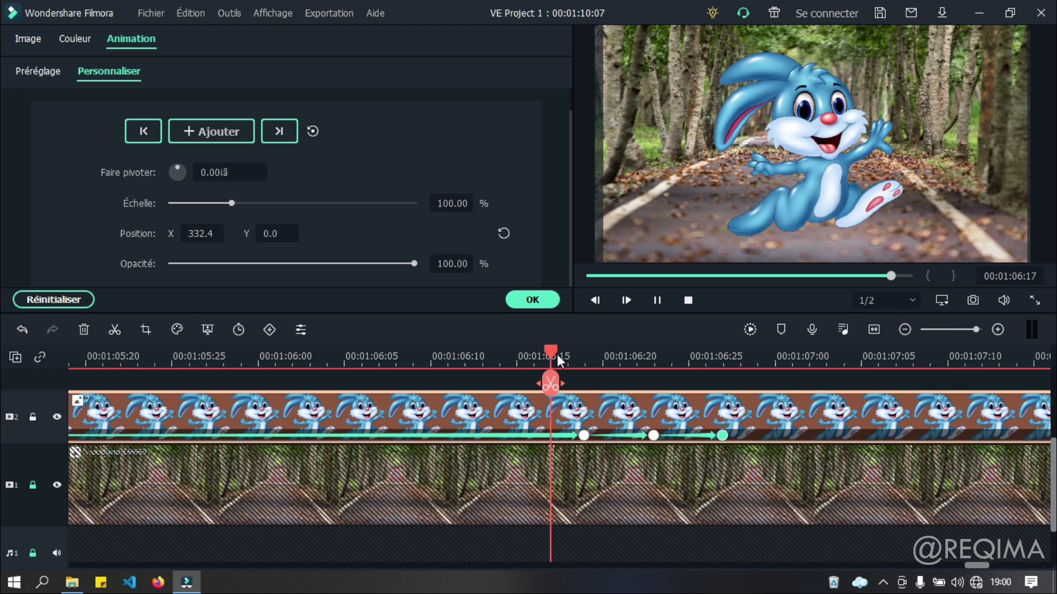
left_click(657, 300)
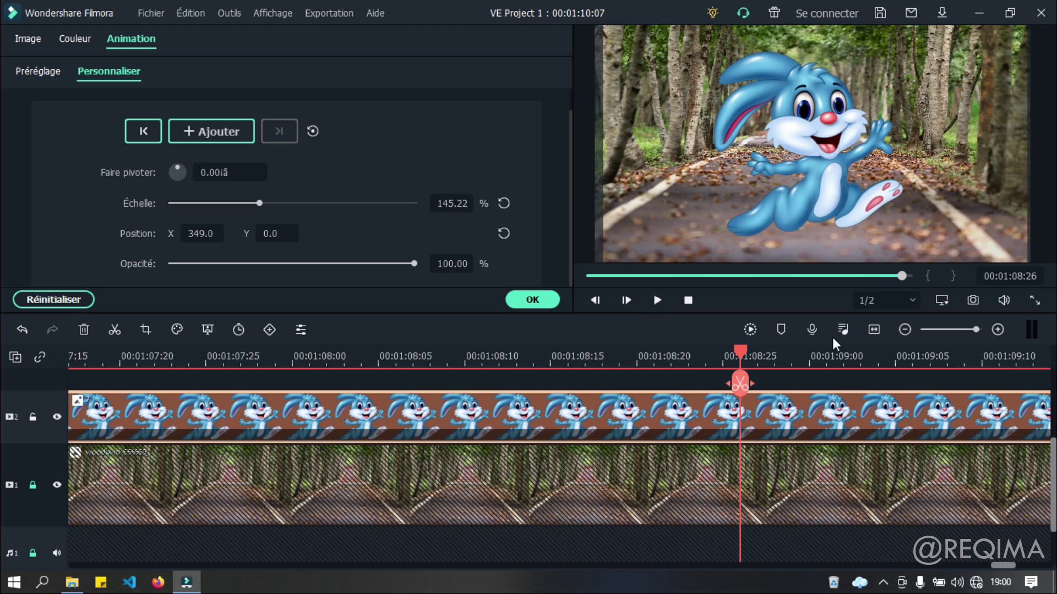
left_click(873, 329)
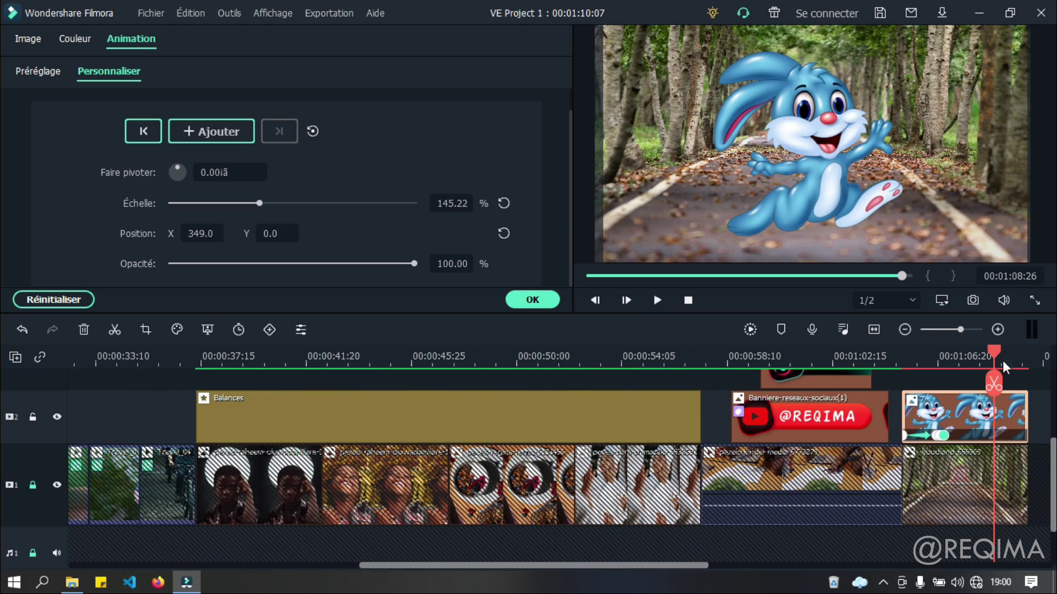
left_click_drag(801, 355, 1012, 350)
left_click_drag(778, 393, 270, 409)
left_click_drag(632, 352, 430, 351)
key("space")
key("space")
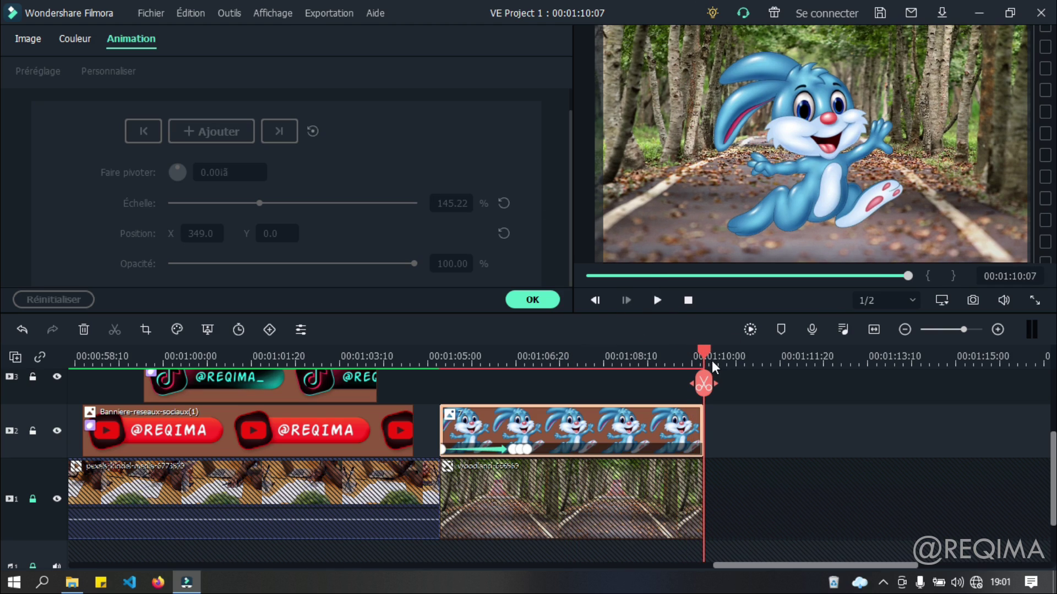
Render the timeline preview and play back the rabbit clip from its beginning
left_click_drag(704, 353, 621, 352)
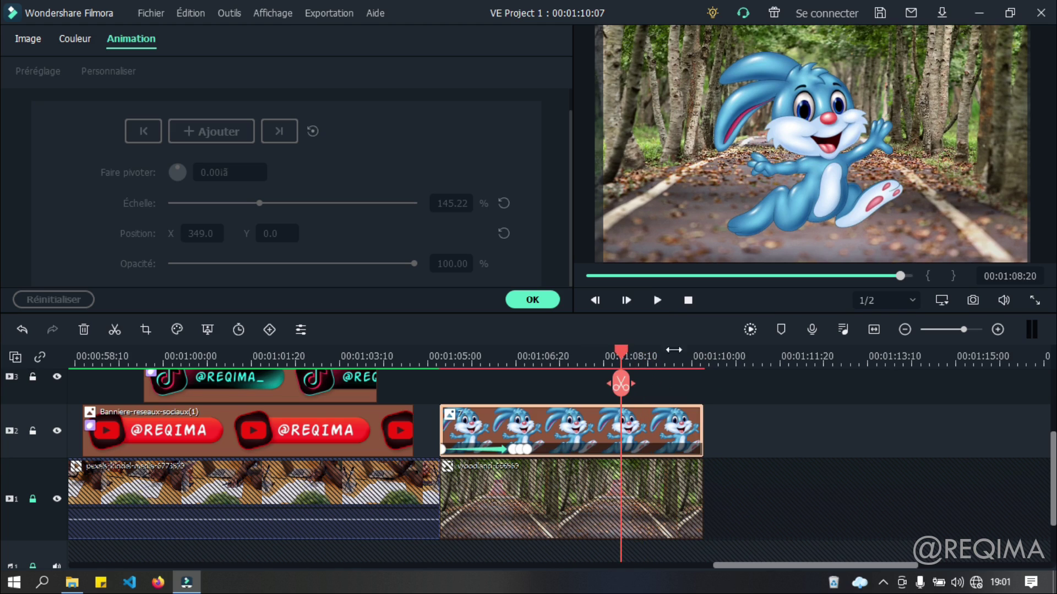
scroll(680, 377, "up", 2)
scroll(679, 377, "down", 4)
scroll(601, 358, "up", 3)
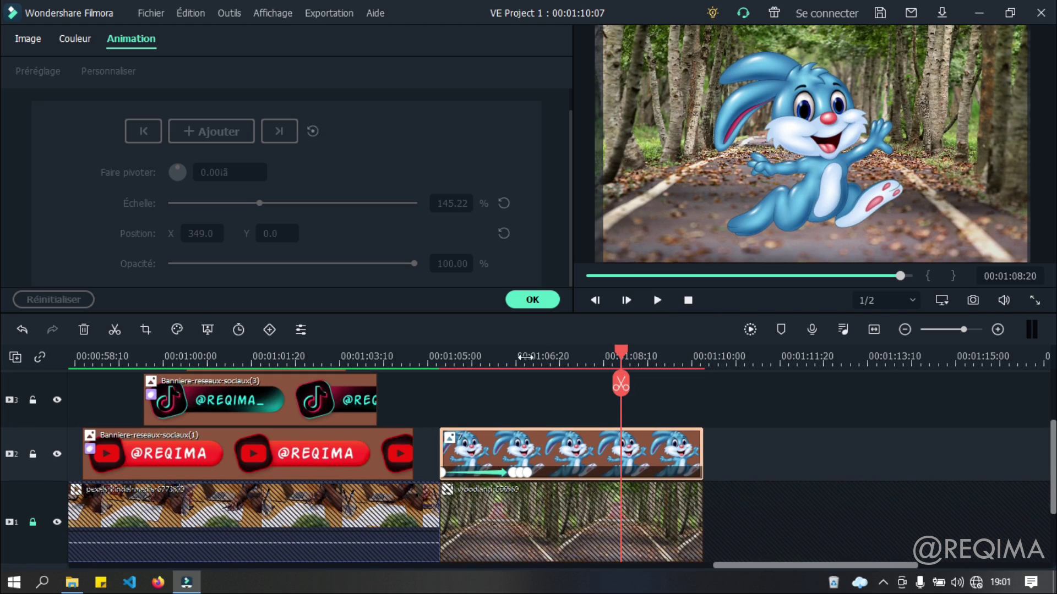
scroll(795, 409, "up", 1)
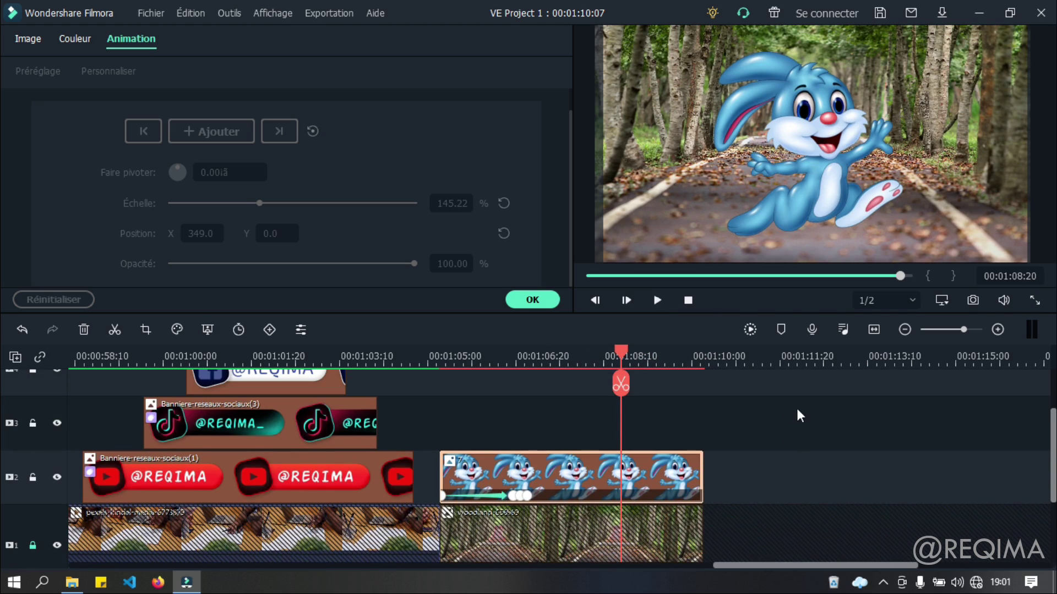
scroll(798, 408, "down", 3)
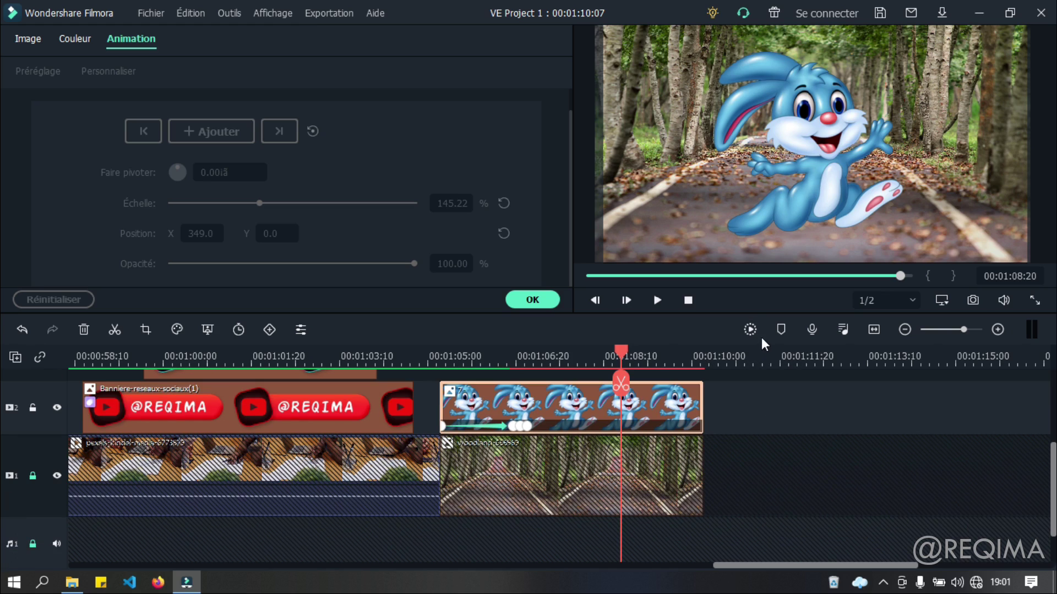
left_click(749, 329)
scroll(617, 368, "up", 1)
scroll(617, 365, "down", 1)
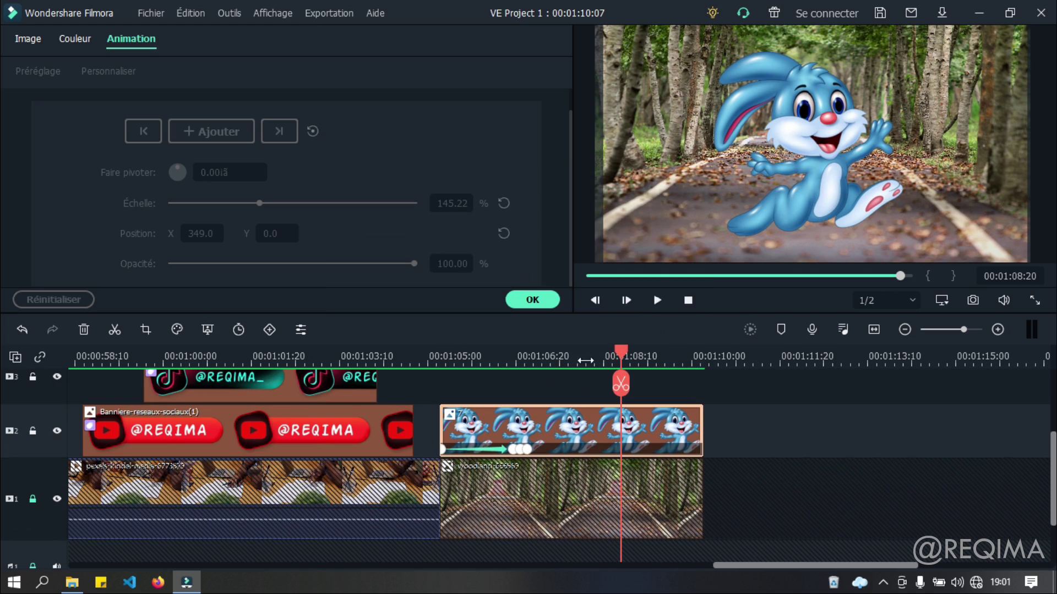
left_click_drag(620, 354, 440, 352)
key("space")
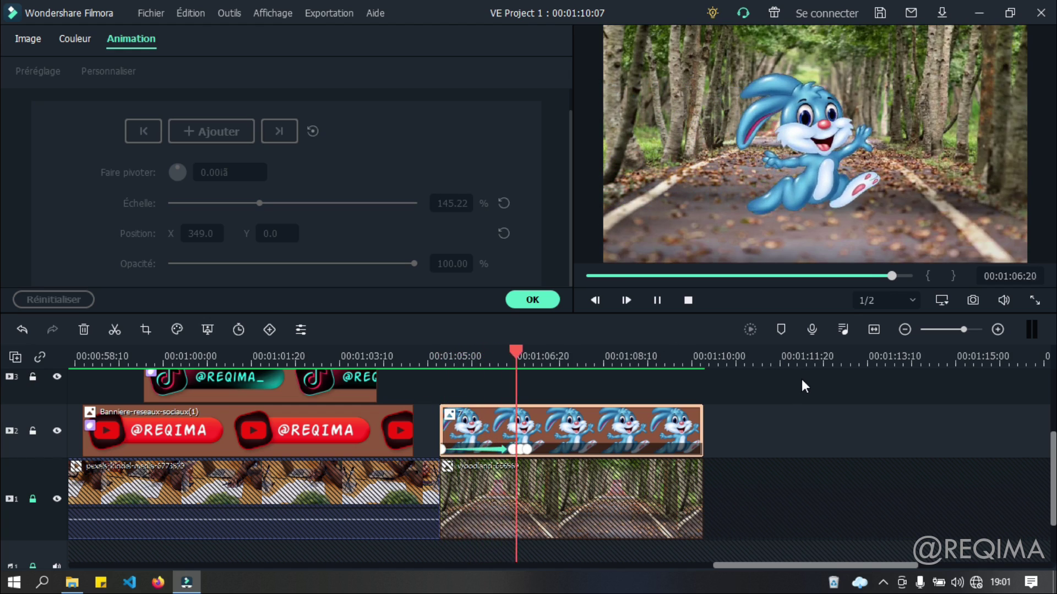
Add a rabbit keyframe at 00:01:07:04 with the scale reset to 100%
left_click_drag(557, 355, 534, 355)
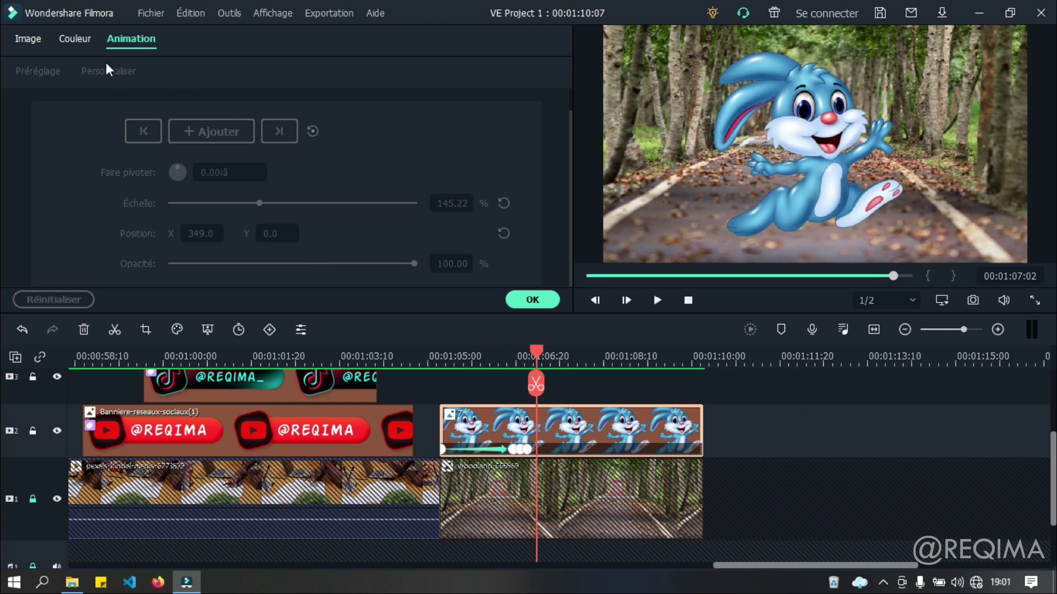
left_click(27, 39)
left_click(134, 39)
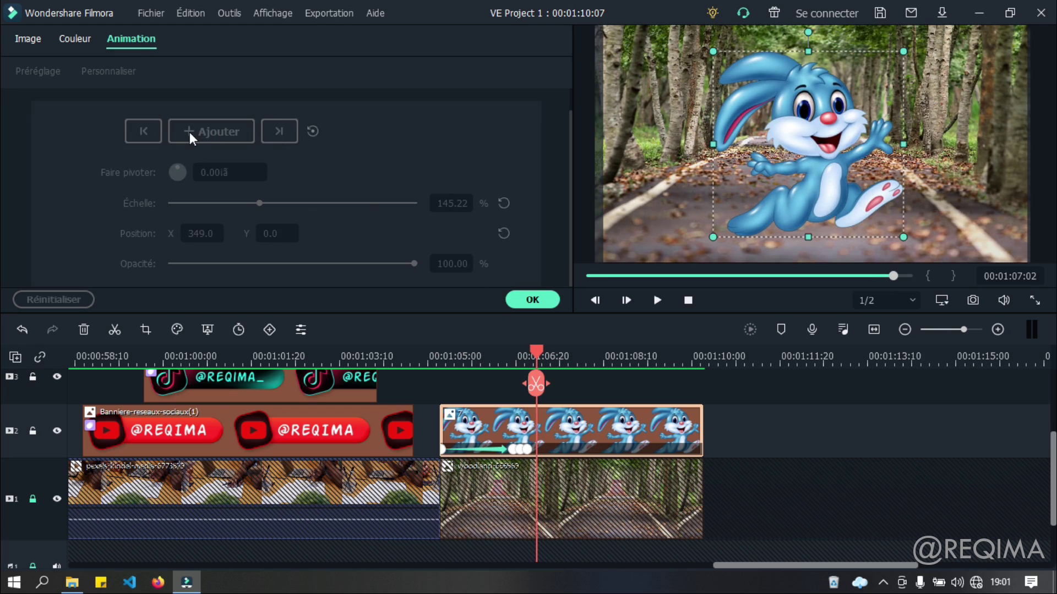
left_click(527, 450)
left_click_drag(528, 355, 543, 359)
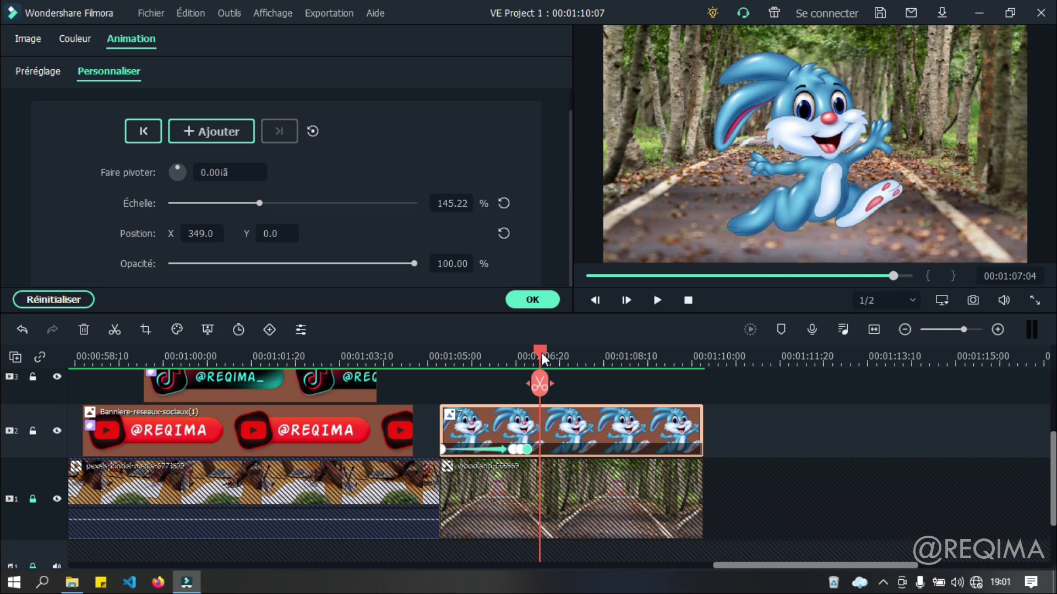
left_click(211, 132)
left_click(504, 204)
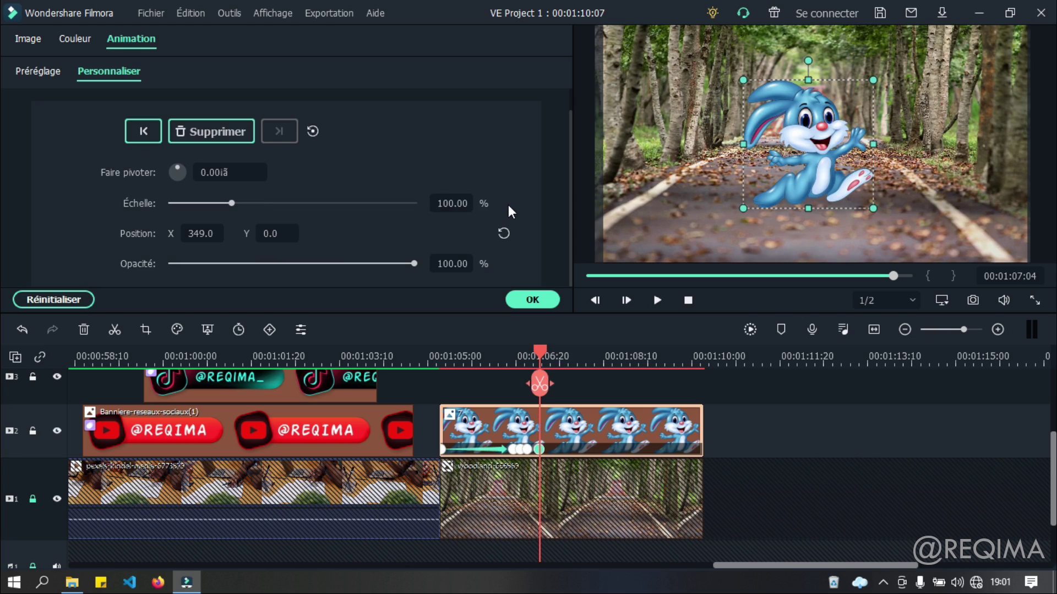
Add a keyframe at 00:01:09:28 that moves the rabbit horizontally out of the frame's right side, and play back the clip
left_click_drag(537, 351, 690, 356)
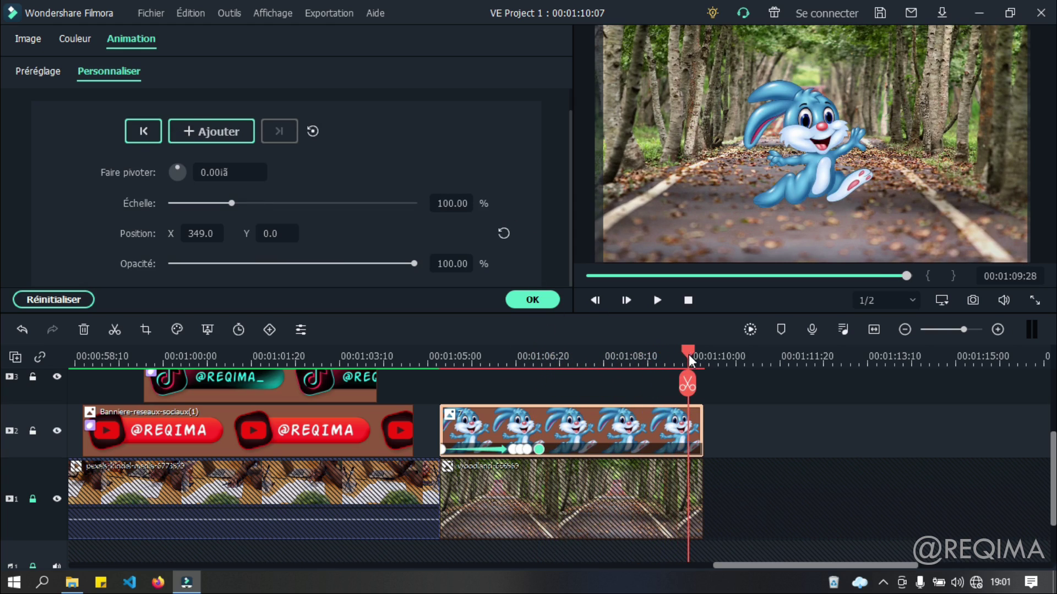
left_click(201, 130)
left_click_drag(200, 233, 304, 234)
left_click_drag(717, 366, 428, 359)
key("space")
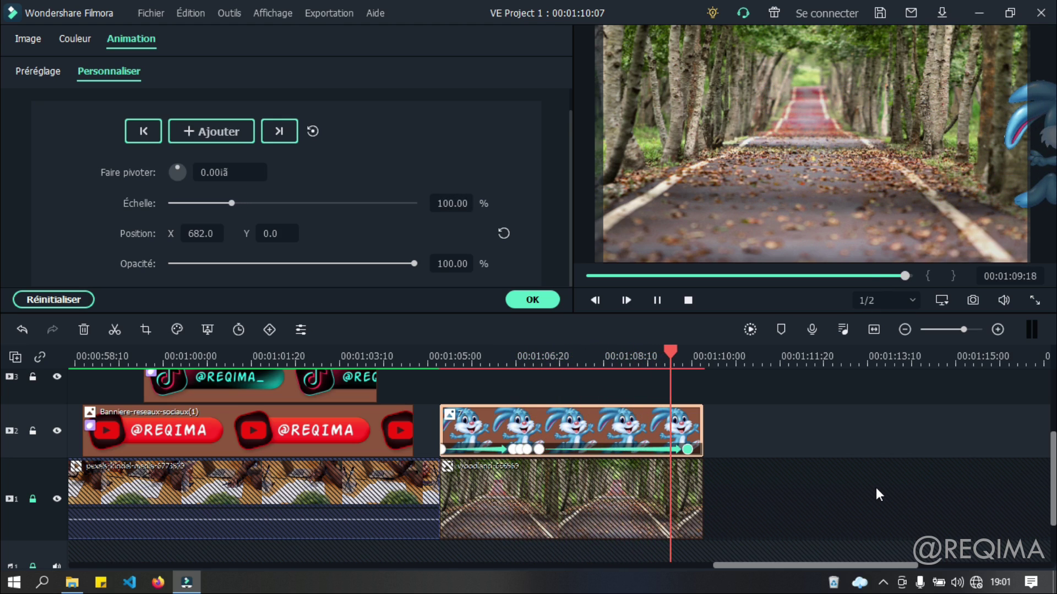
Edit the rabbit's keyframe at 00:01:07:04, greatly reducing its scale and increasing its Y position
left_click_drag(702, 354, 536, 349)
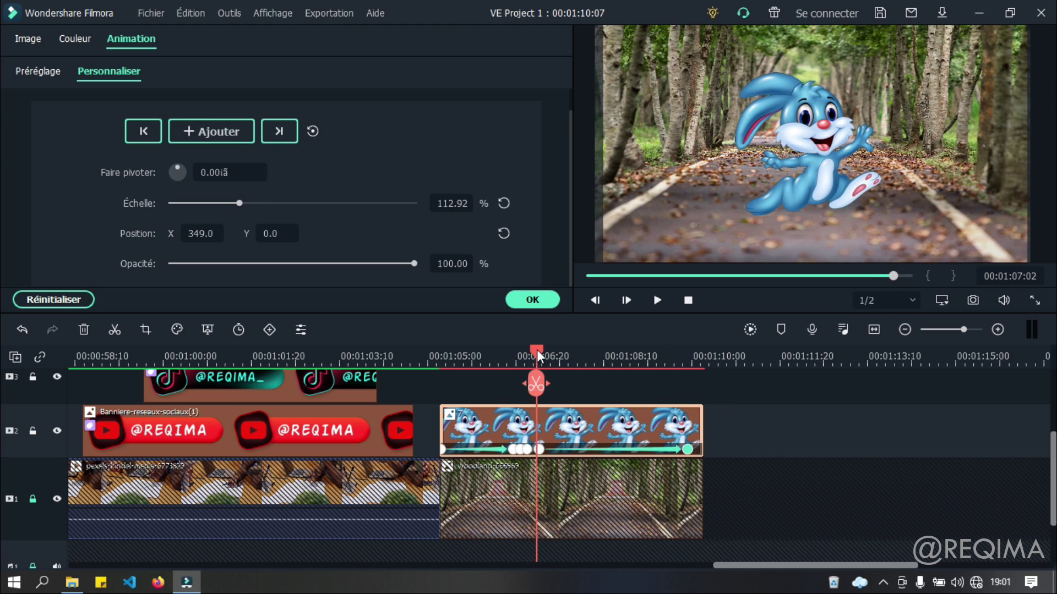
left_click(539, 448)
left_click_drag(228, 203, 184, 203)
left_click_drag(277, 234, 341, 234)
left_click_drag(177, 205, 172, 202)
Play back the rabbit clip from its beginning to check the reworked exit animation
left_click_drag(550, 349, 438, 368)
key("space")
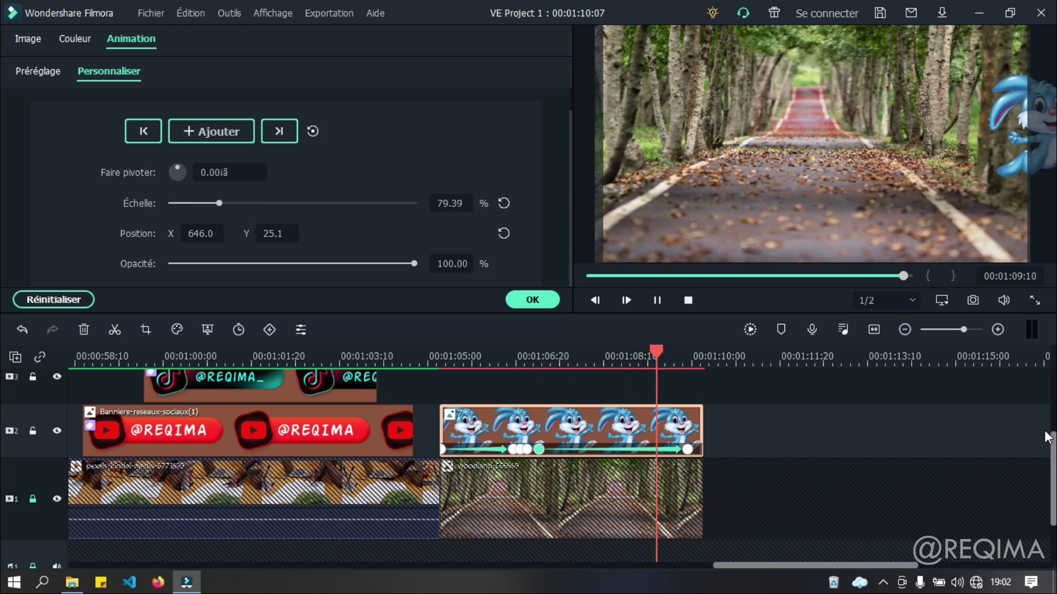
key("space")
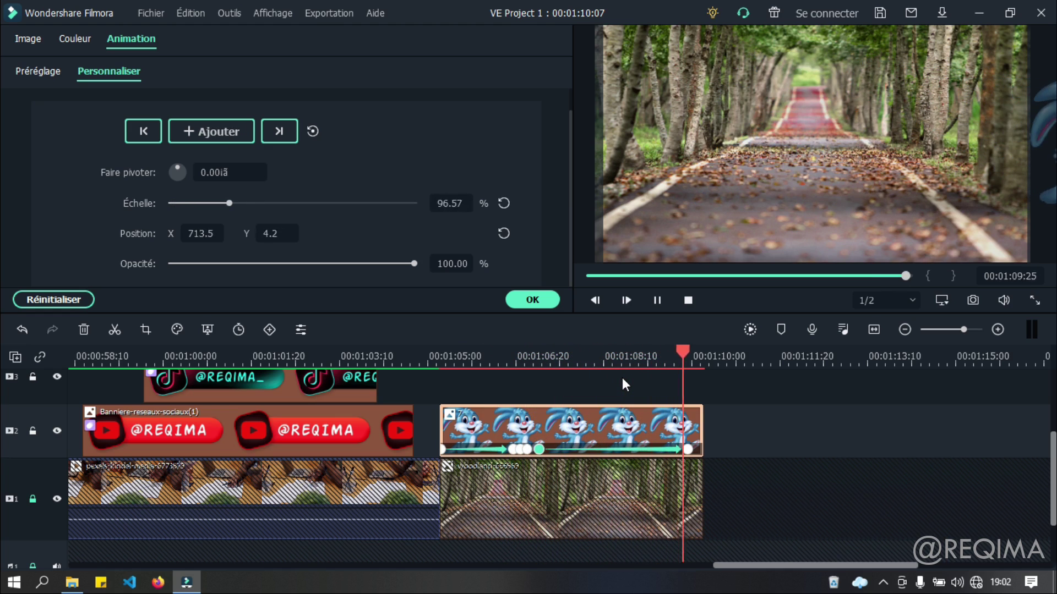
Confirm the rabbit's animation settings, fit the whole timeline in view, and save the project
left_click(531, 302)
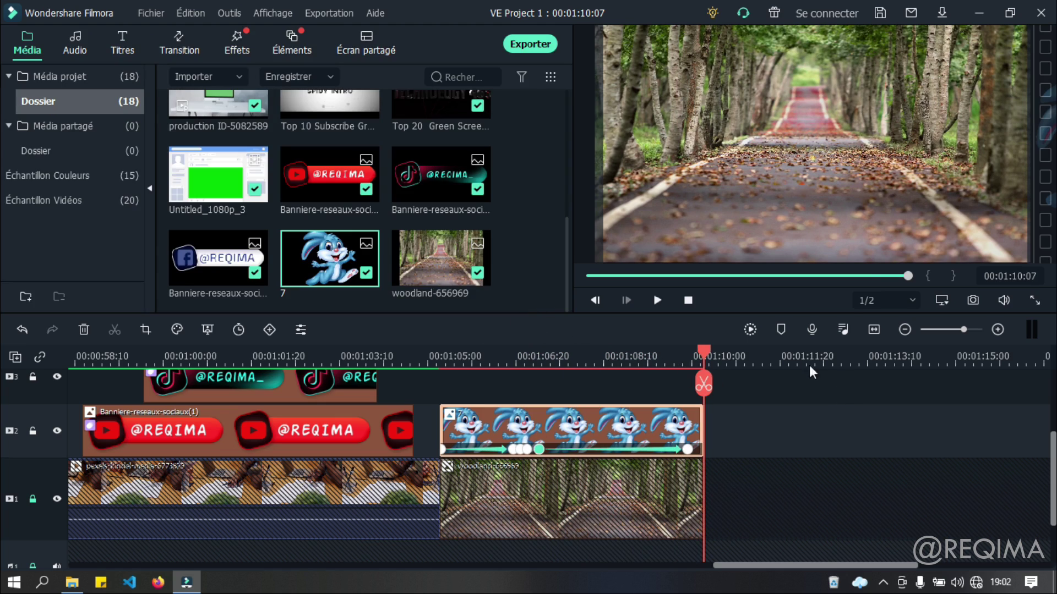
left_click(872, 328)
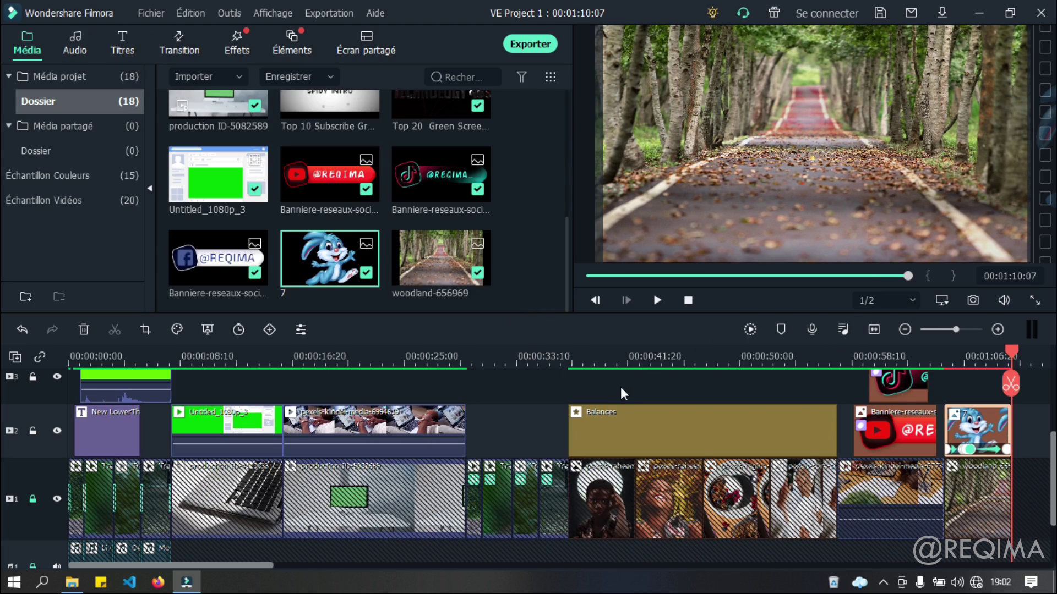
key("ctrl+s")
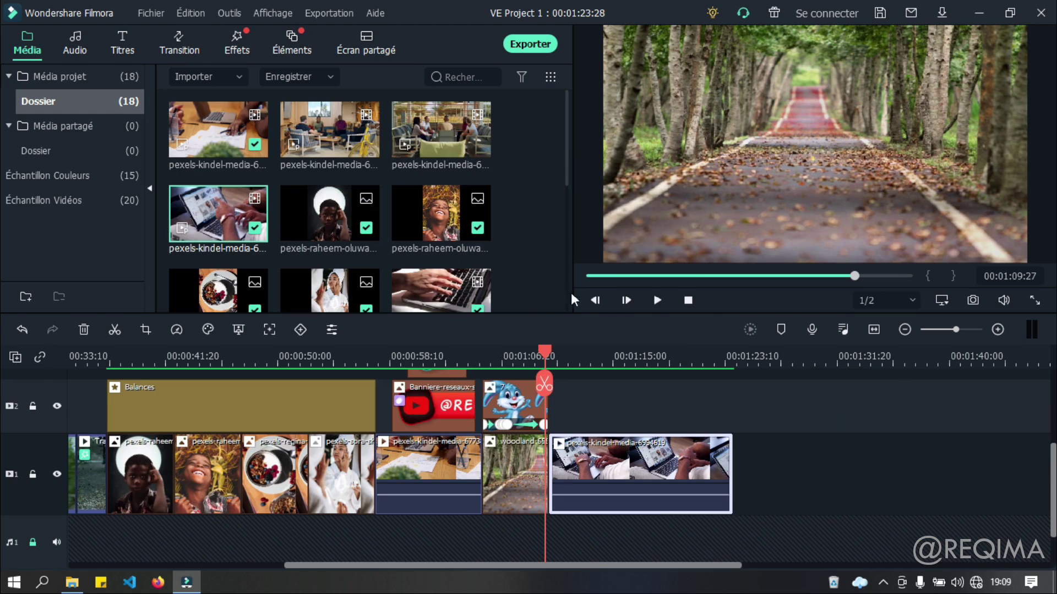
Try cropping the whole laptop clip to 3184 × 1791 at a 16:9 ratio, framed around the laptop and hands
left_click(533, 357)
left_click_drag(639, 364, 751, 357)
left_click_drag(616, 404, 405, 384)
left_click_drag(322, 352, 431, 367)
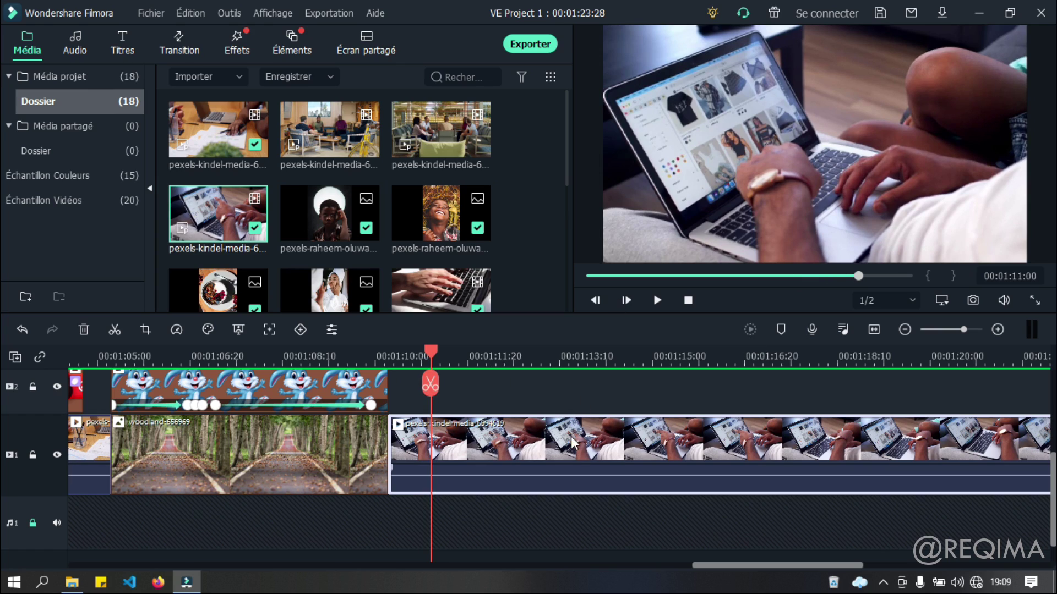
left_click(602, 390)
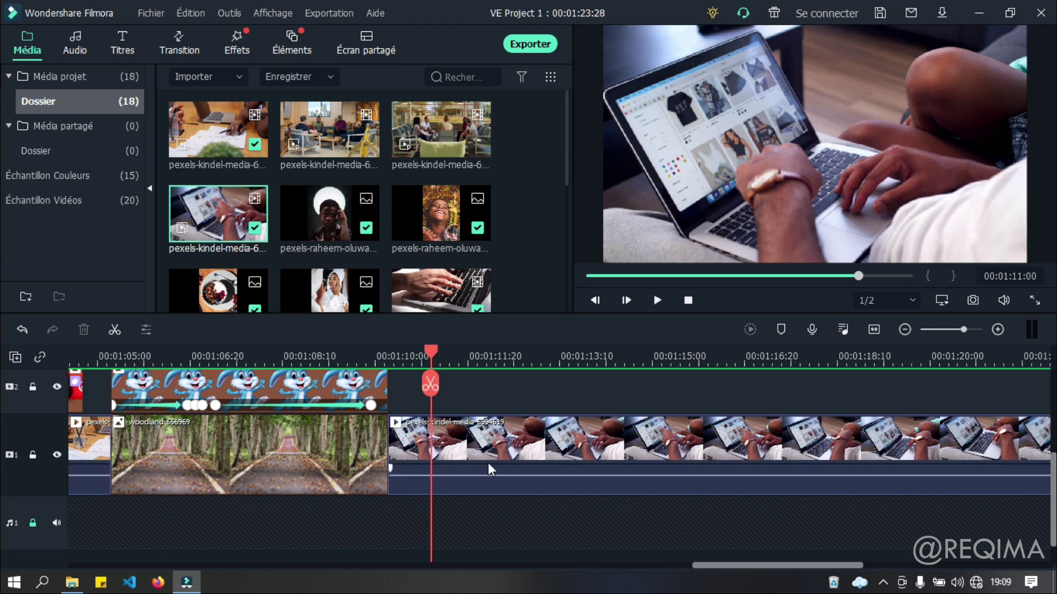
left_click(489, 437)
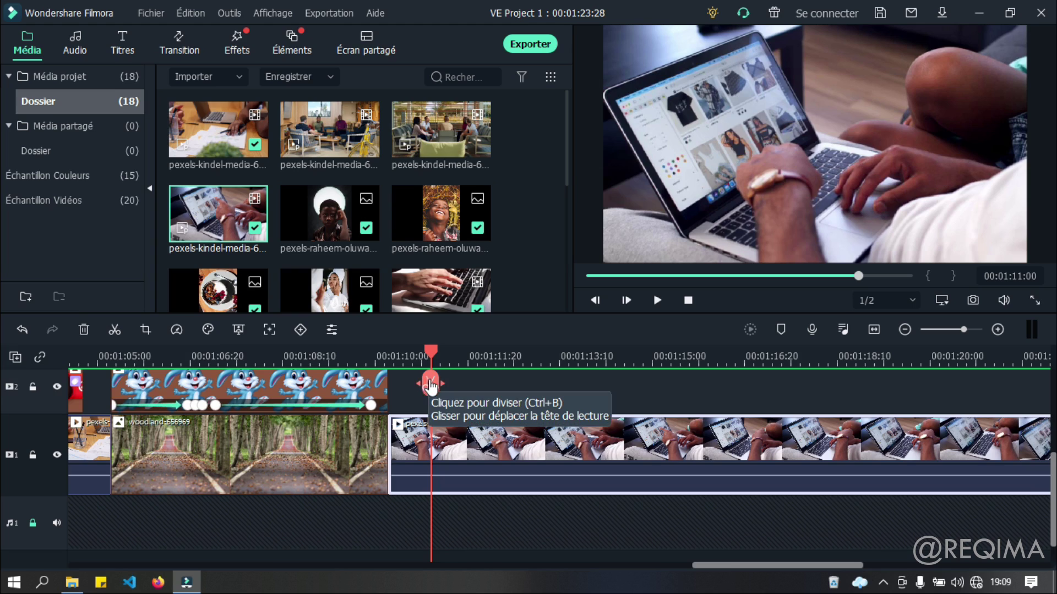
left_click(146, 328)
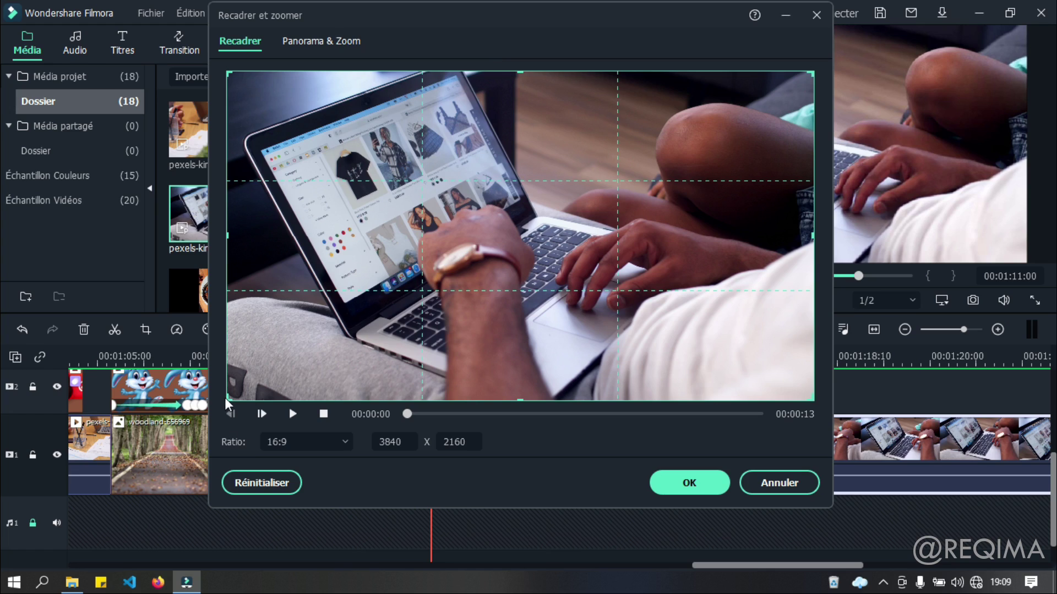
left_click_drag(228, 398, 304, 349)
left_click_drag(529, 292, 512, 273)
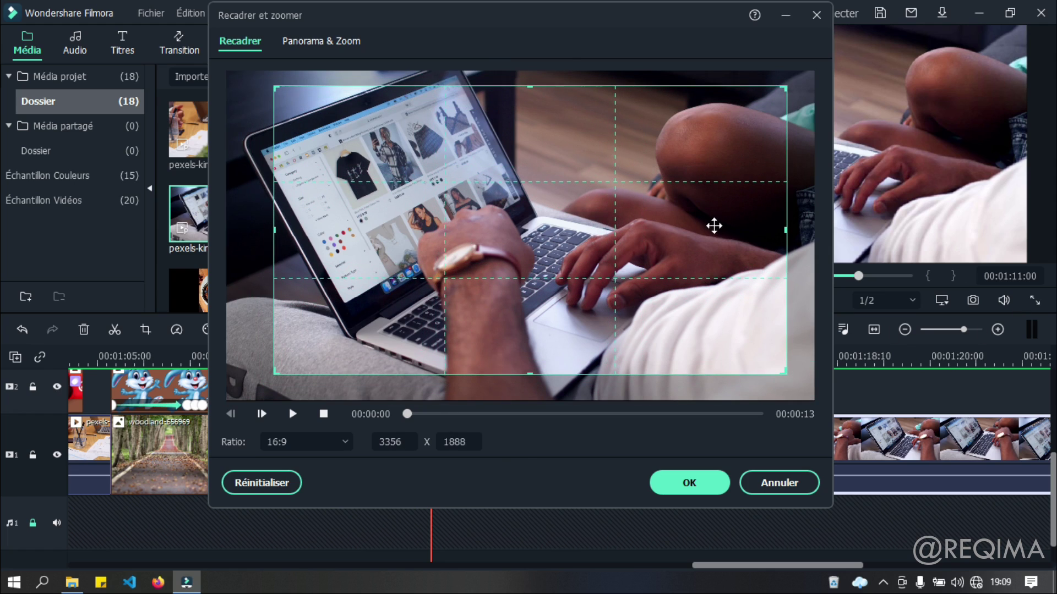
left_click_drag(785, 229, 759, 231)
mouse_move(549, 203)
left_mouse_down()
mouse_move(566, 206)
mouse_move(556, 205)
left_mouse_up()
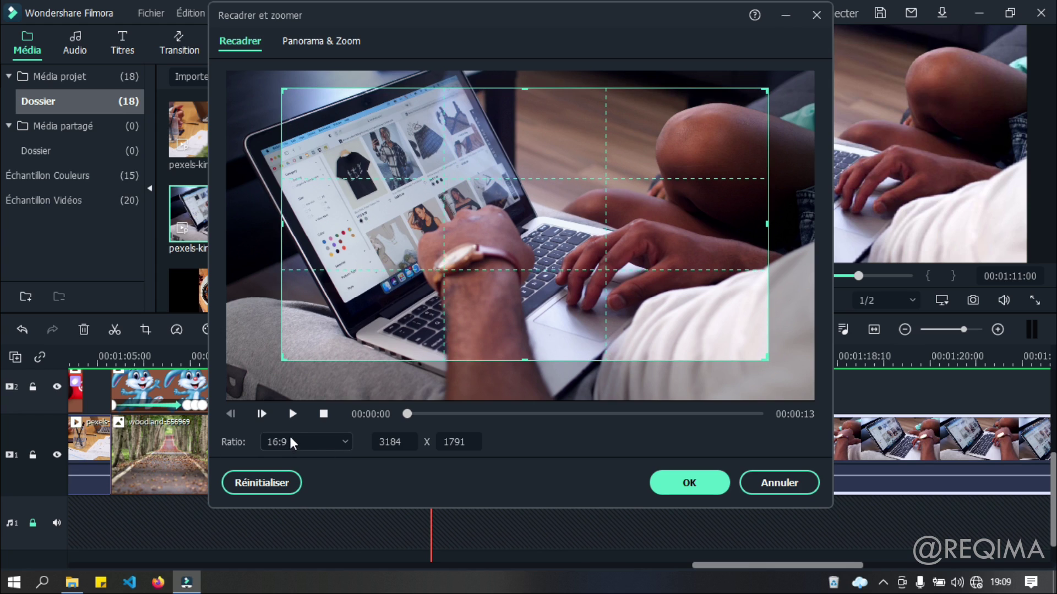
left_click_drag(438, 269, 441, 272)
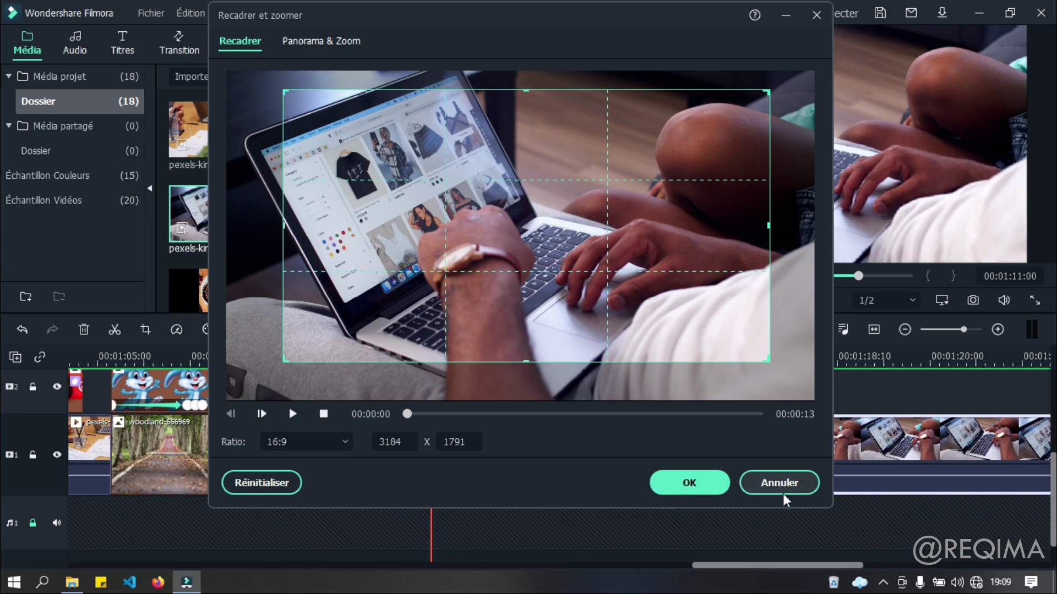
left_click(701, 483)
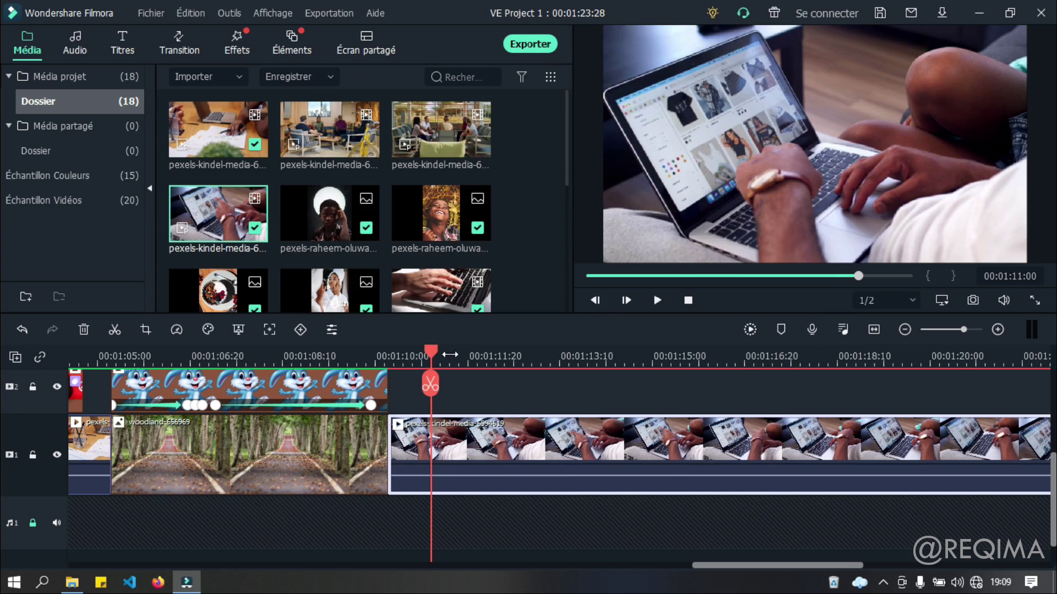
Play back the start of the laptop clip, then split it at 00:01:12:05 and select its second part
left_click_drag(434, 351, 379, 353)
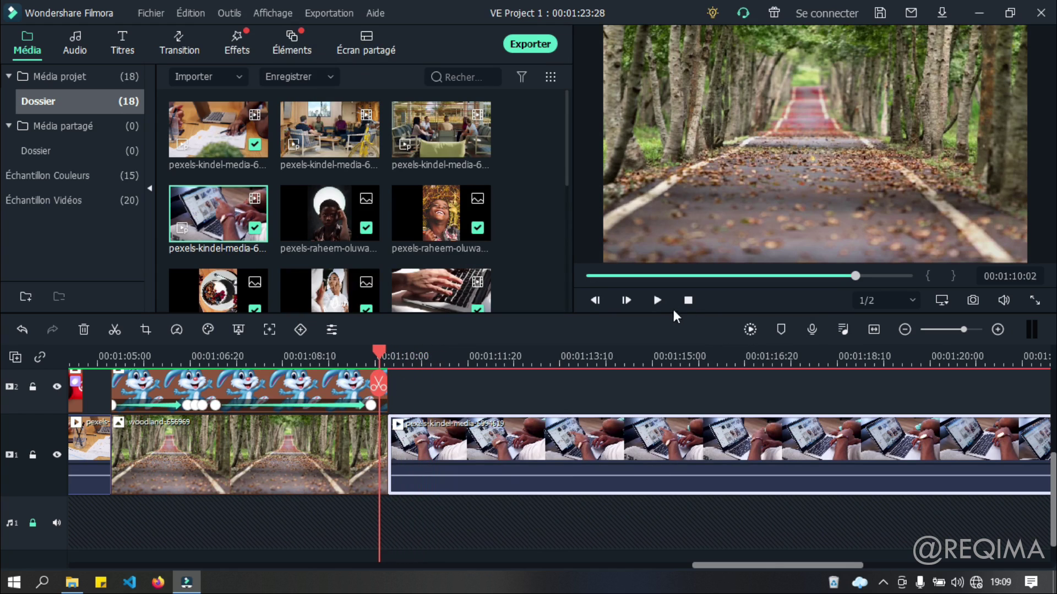
left_click(656, 299)
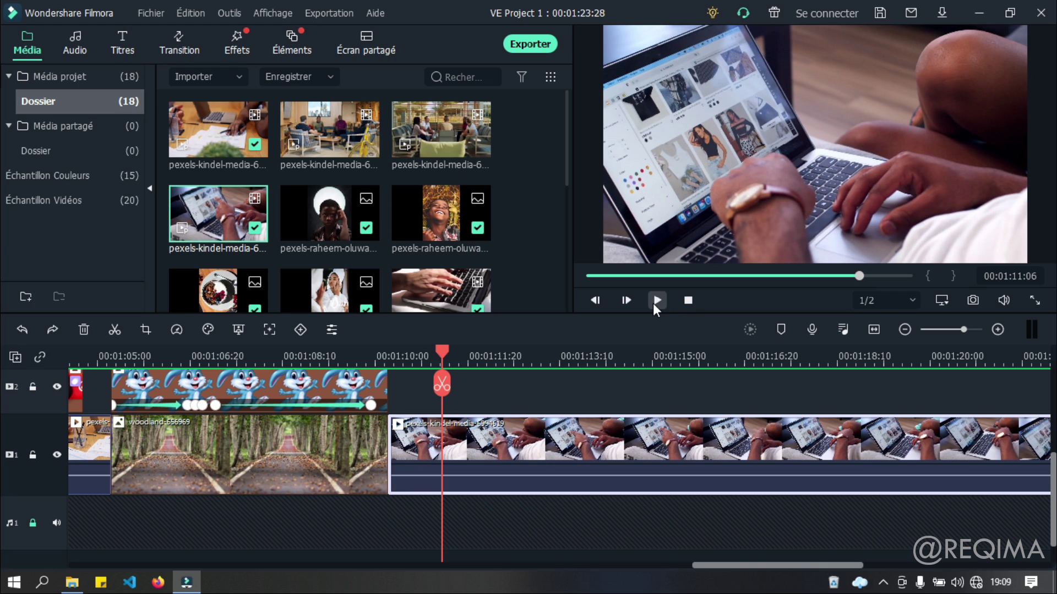
left_click_drag(444, 359, 495, 352)
left_click(495, 385)
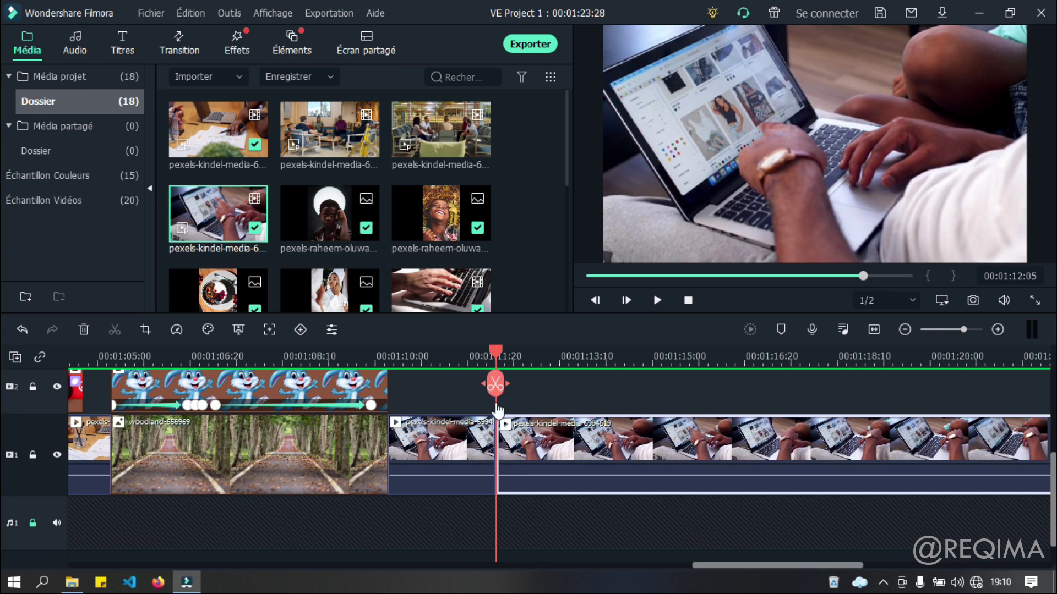
left_click(444, 428)
left_click(537, 439)
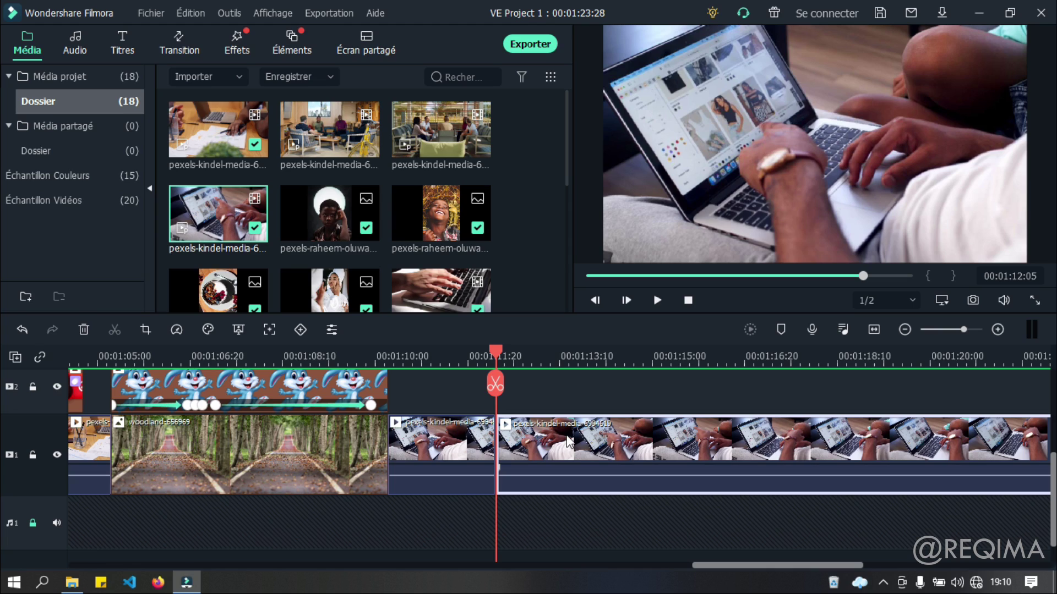
Crop the second laptop clip to a tighter 16:9 area around the laptop and hands, and confirm the clip's settings
left_click(144, 329)
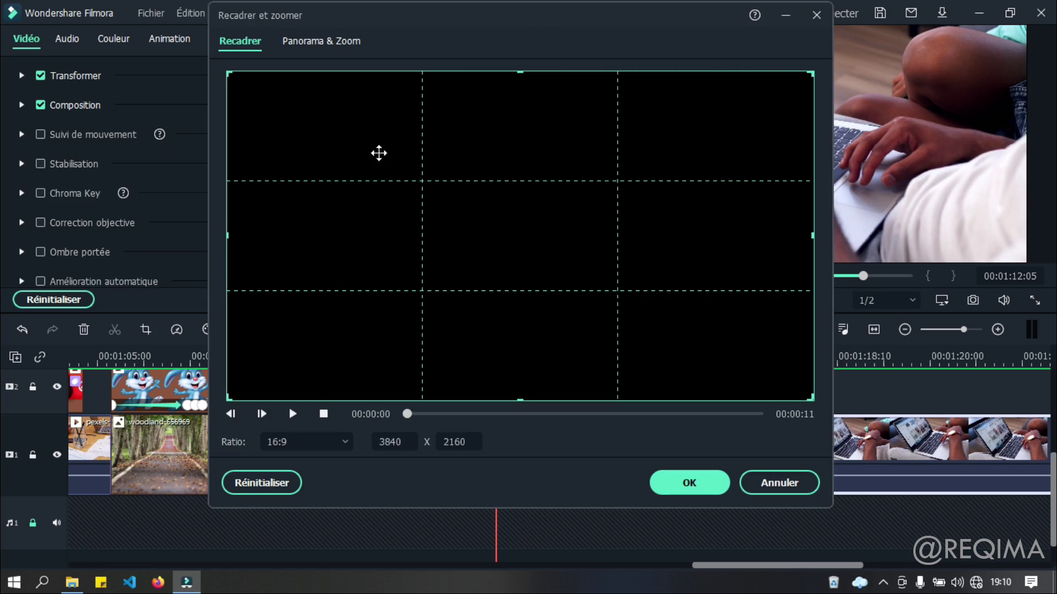
left_click_drag(230, 72, 297, 94)
left_click_drag(517, 242, 494, 219)
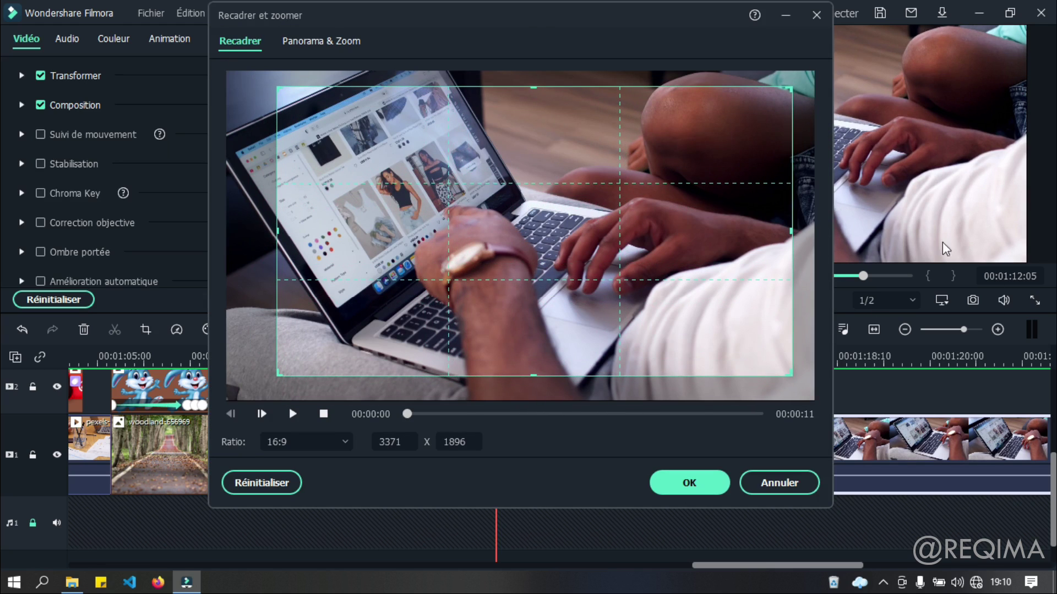
left_click_drag(793, 231, 784, 228)
left_click(689, 482)
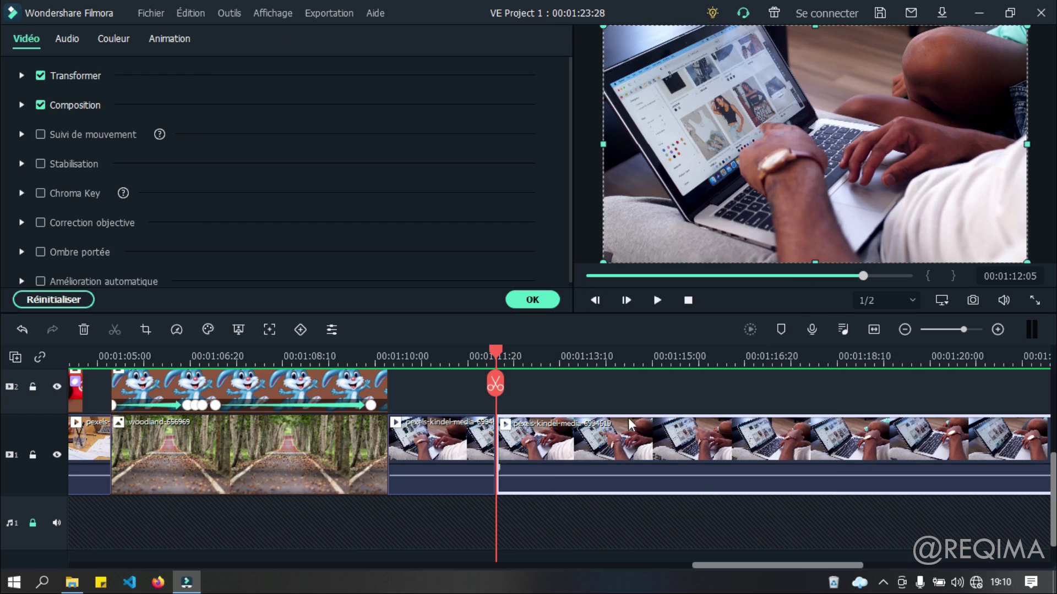
scroll(411, 360, "up", 2)
scroll(411, 360, "up", 5)
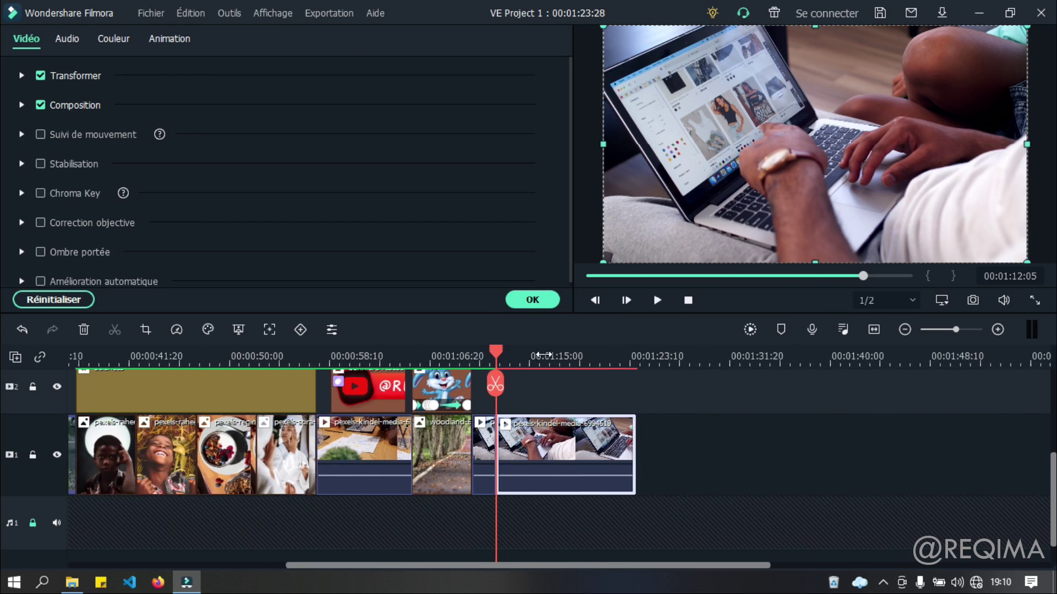
left_click(539, 300)
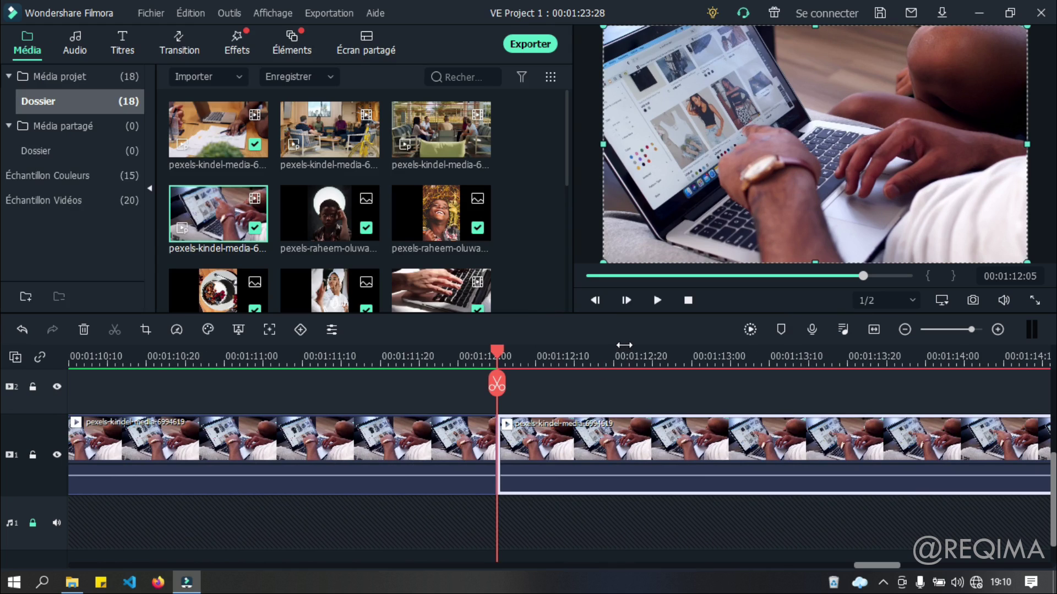
Play back the cut from the uncropped to the cropped laptop clip and render the timeline preview
scroll(624, 345, "down", 2)
left_click_drag(470, 352, 195, 358)
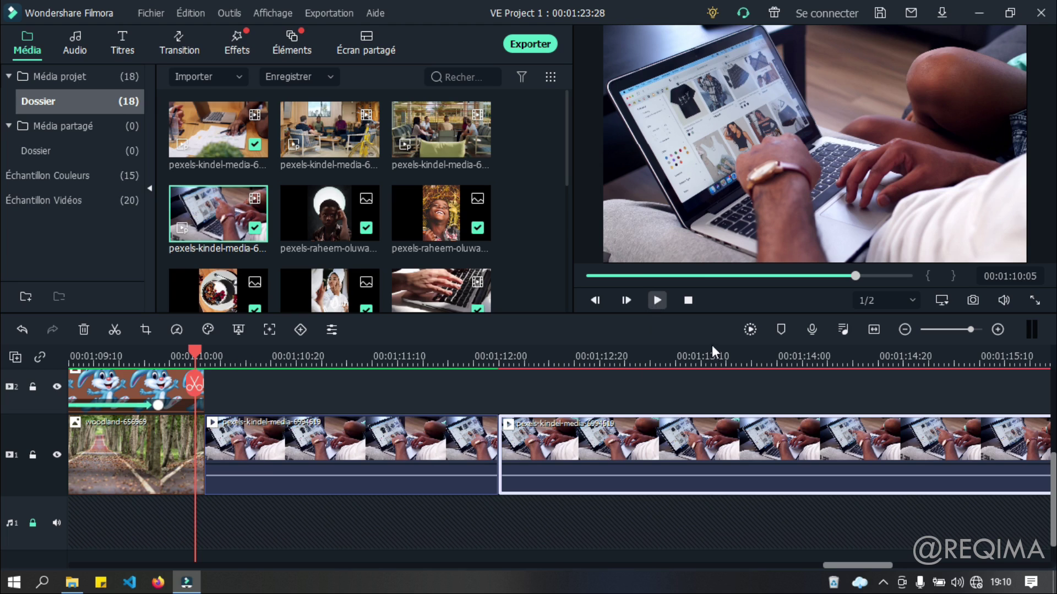
key("space")
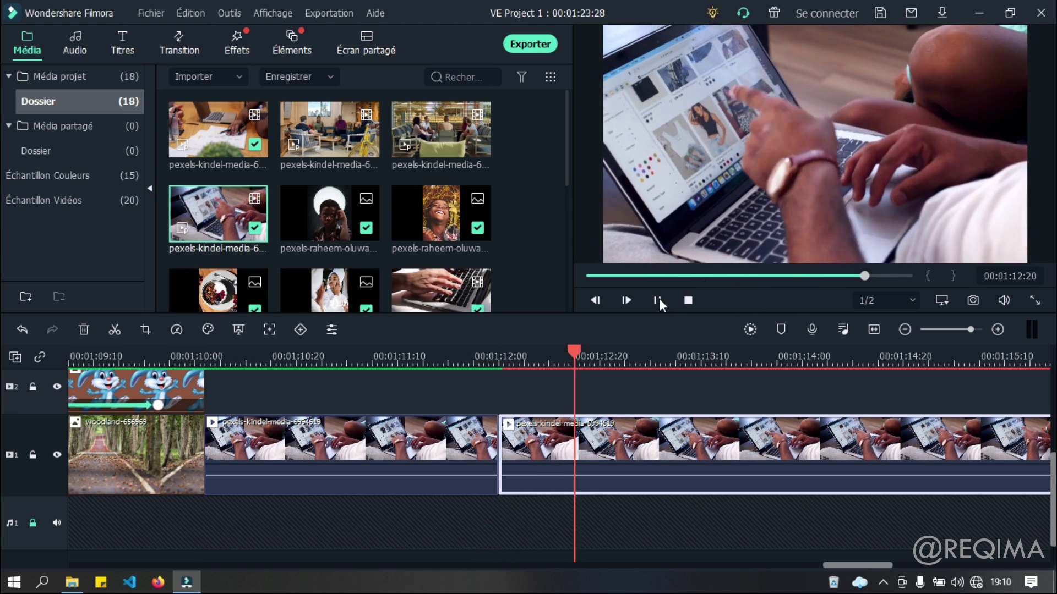
left_click(658, 300)
left_click(388, 357)
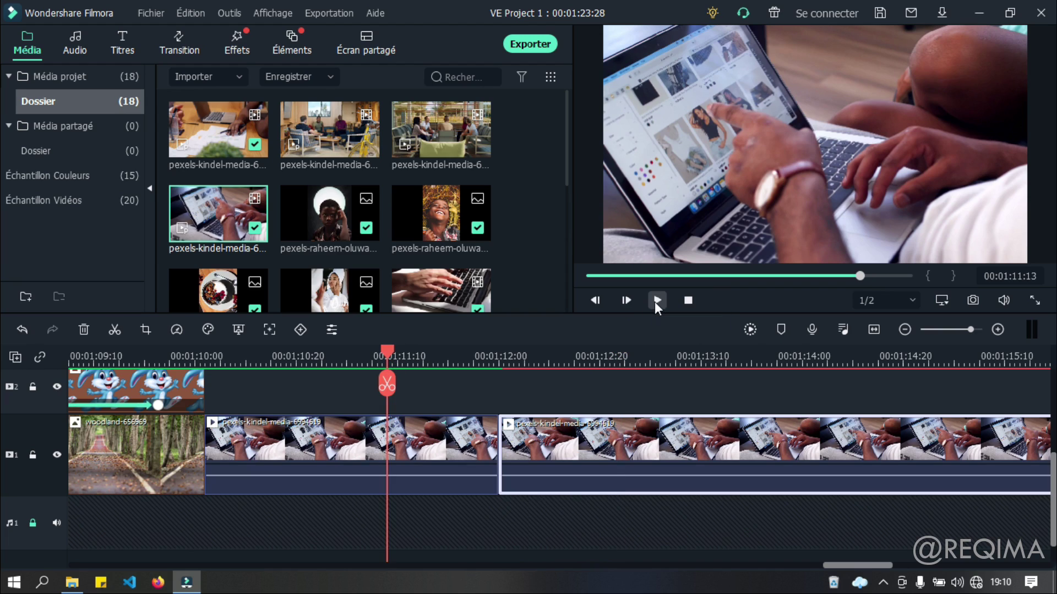
left_click(656, 300)
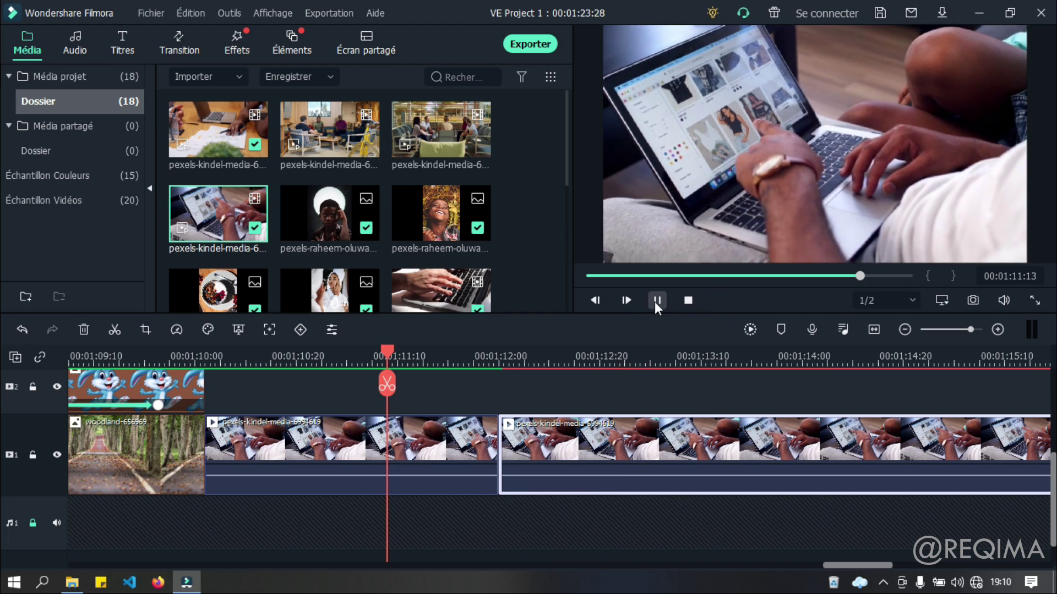
left_click(973, 300)
left_click(750, 329)
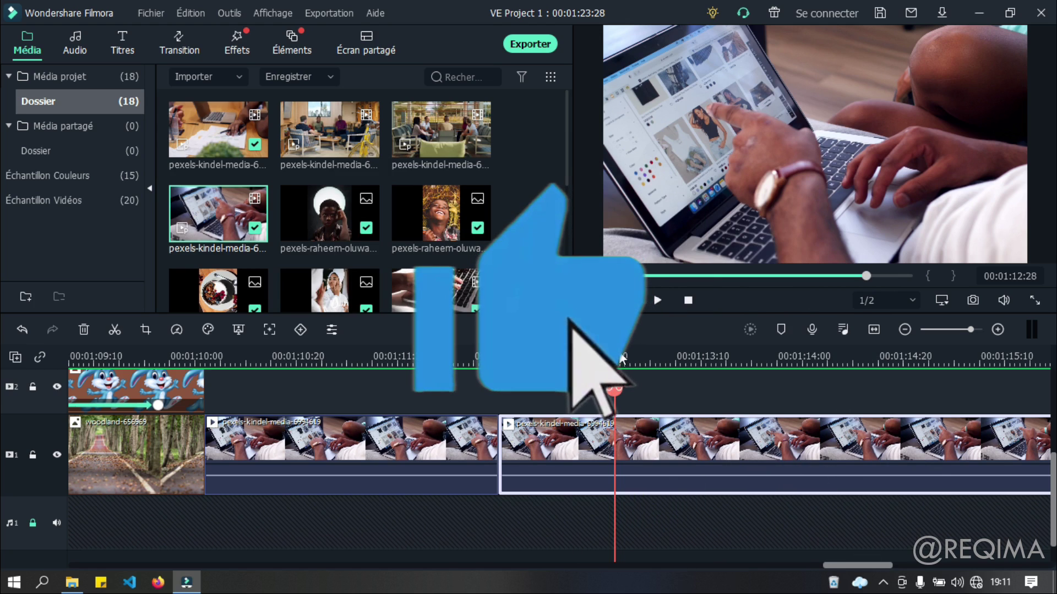
Replay the cut between the two laptop clips several times to examine the zoom effect
key("ctrl+minus")
key("ctrl+minus")
key("ctrl+minus")
left_click_drag(618, 357, 577, 363)
key("space")
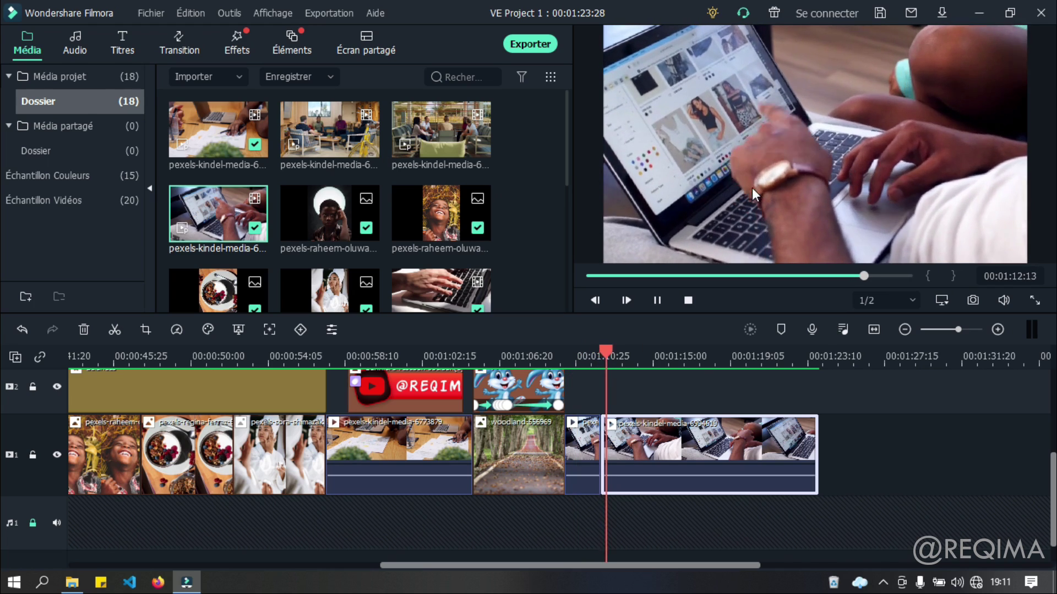
left_click(598, 360)
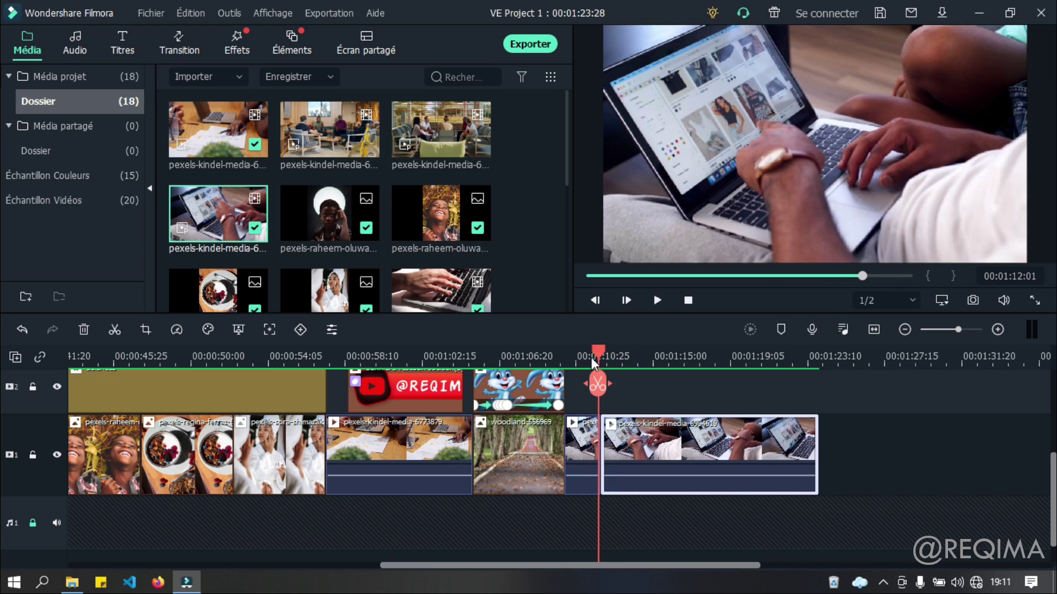
key("space")
key("space")
left_click_drag(734, 356, 809, 351)
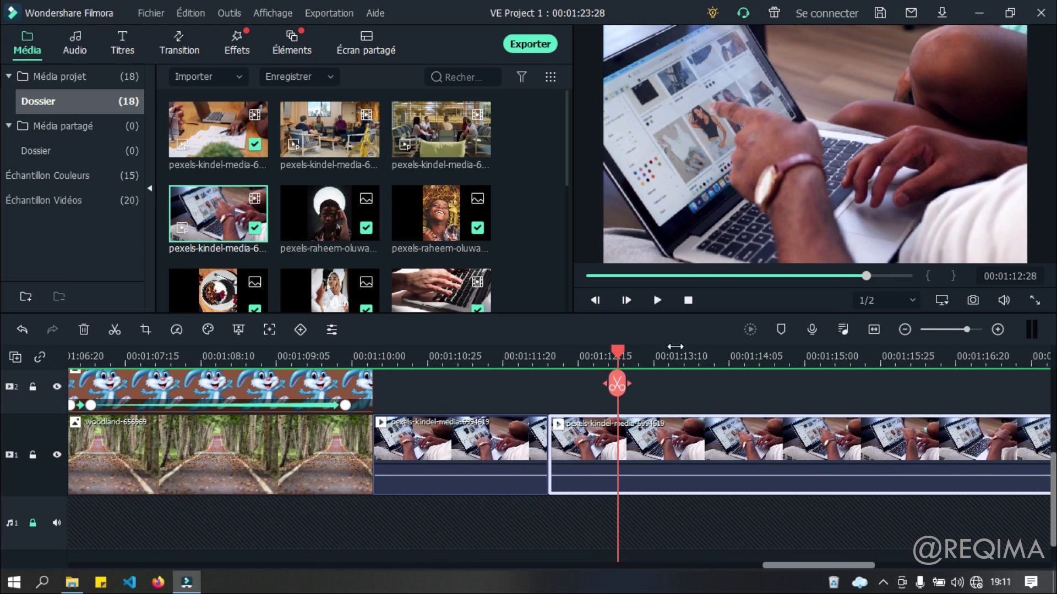
left_click_drag(617, 352, 523, 358)
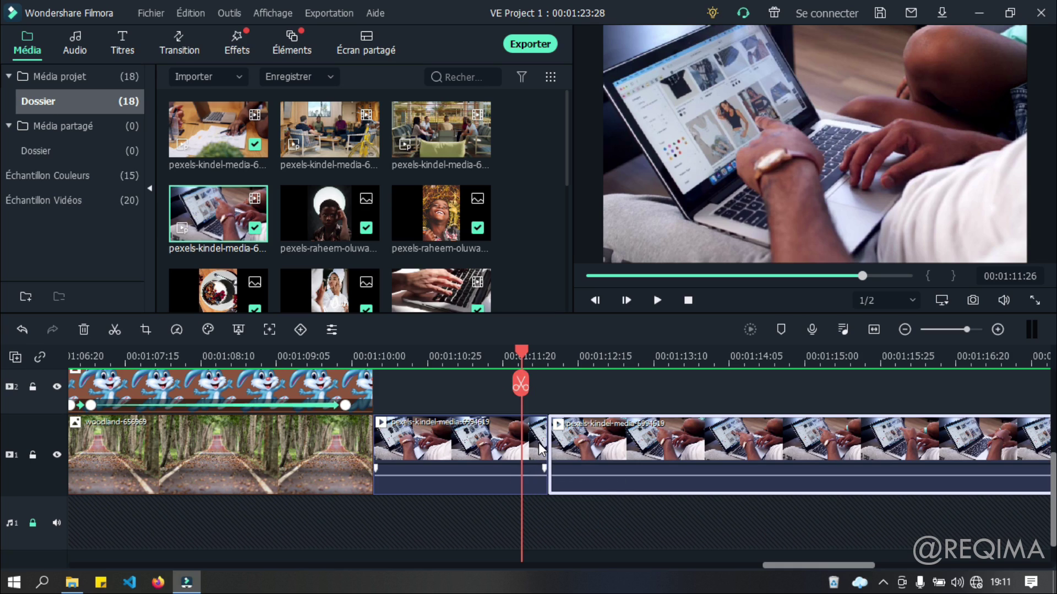
Search the included transitions for "zo"
left_click(197, 44)
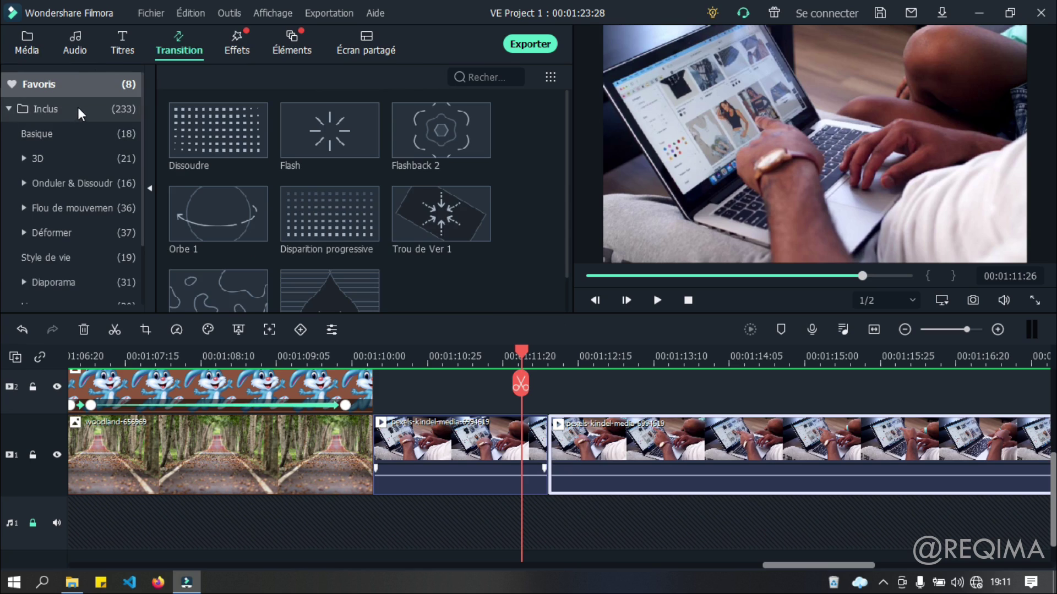
left_click(78, 109)
left_click(473, 76)
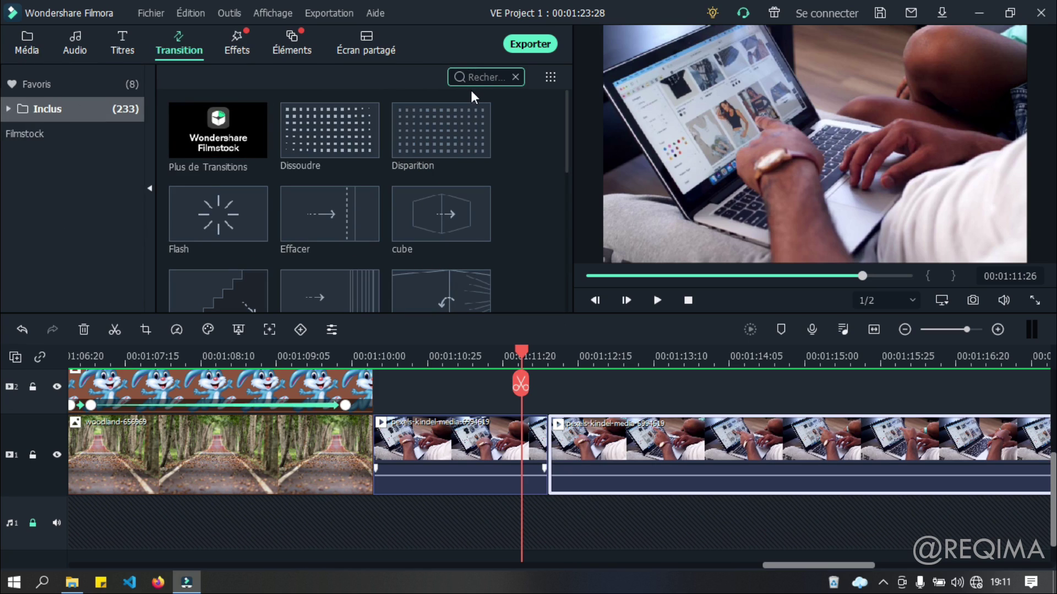
type("zo")
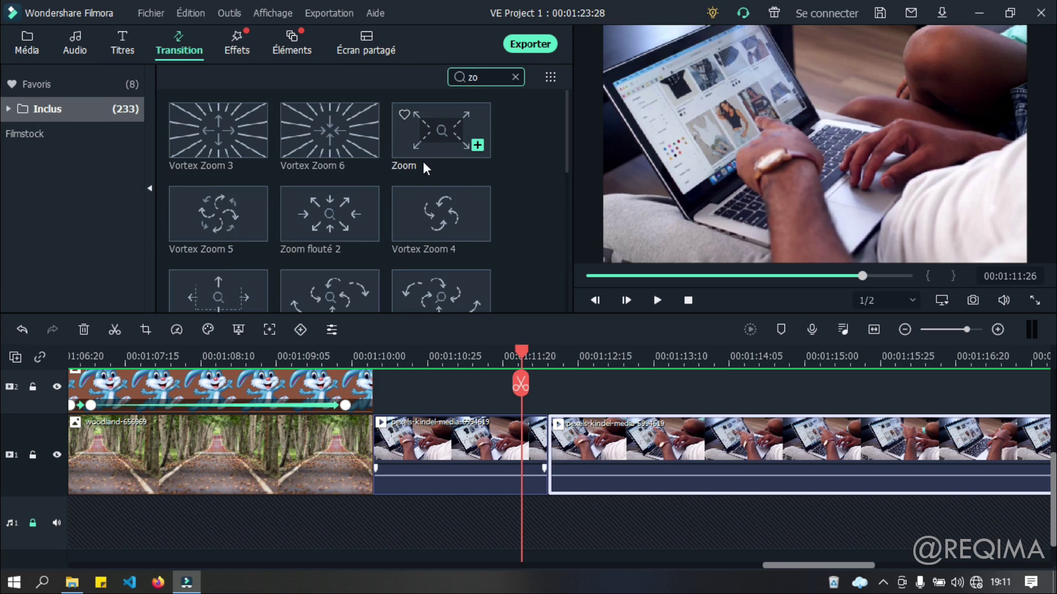
Add the Rectangle Zoom 1 transition between the two laptop clips and play it back
scroll(372, 246, "down", 5)
left_click_drag(237, 259, 451, 446)
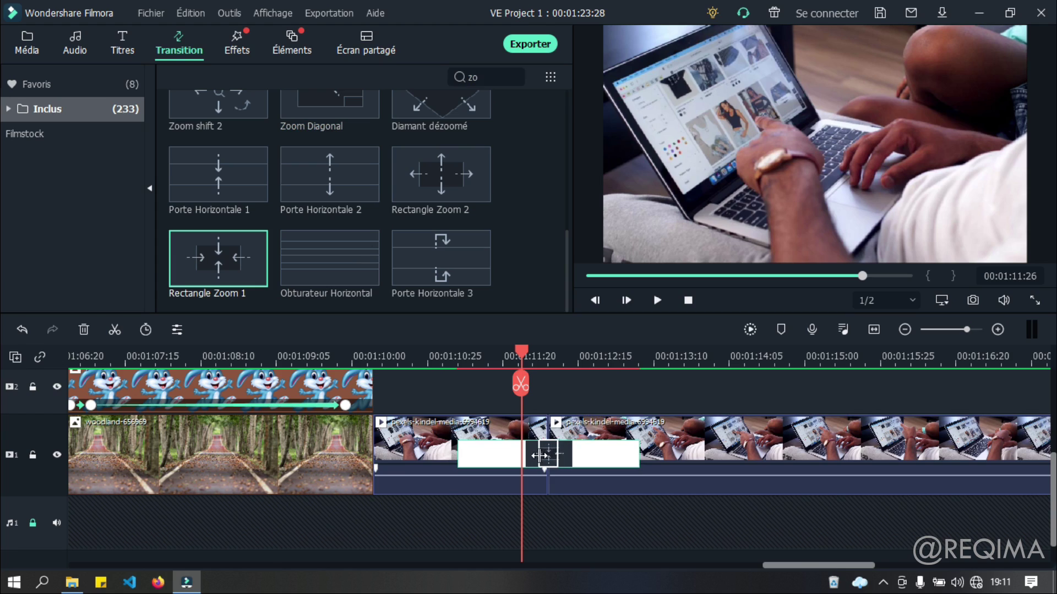
left_click(515, 356)
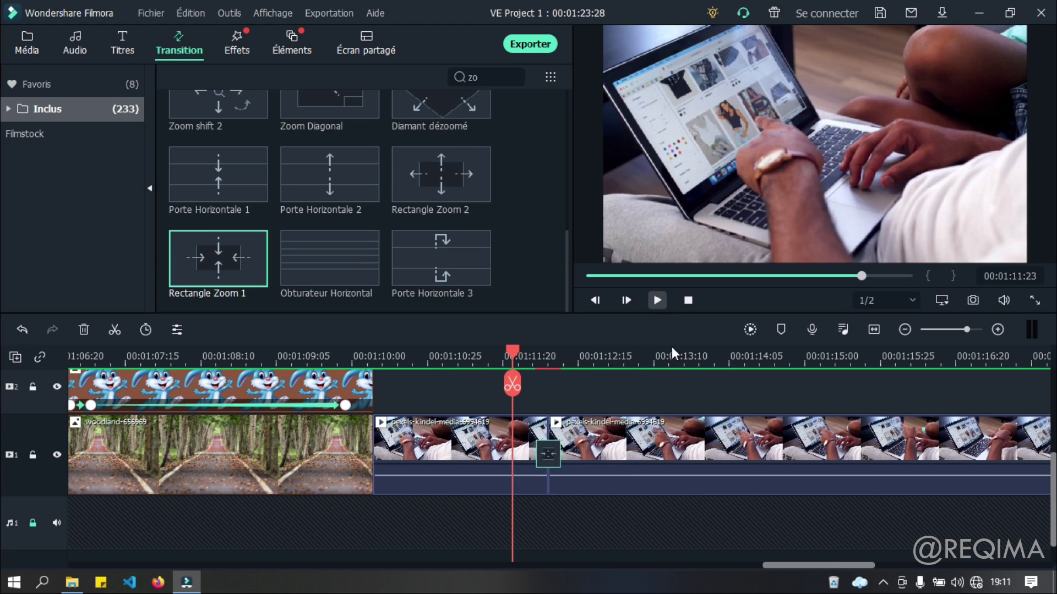
left_click(659, 313)
left_click(488, 357)
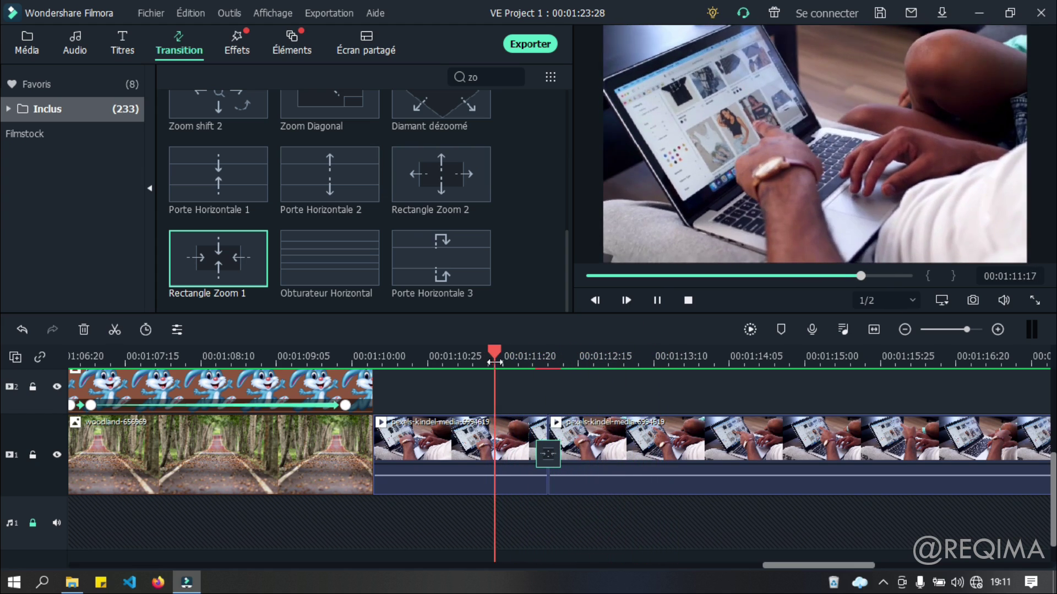
key("space")
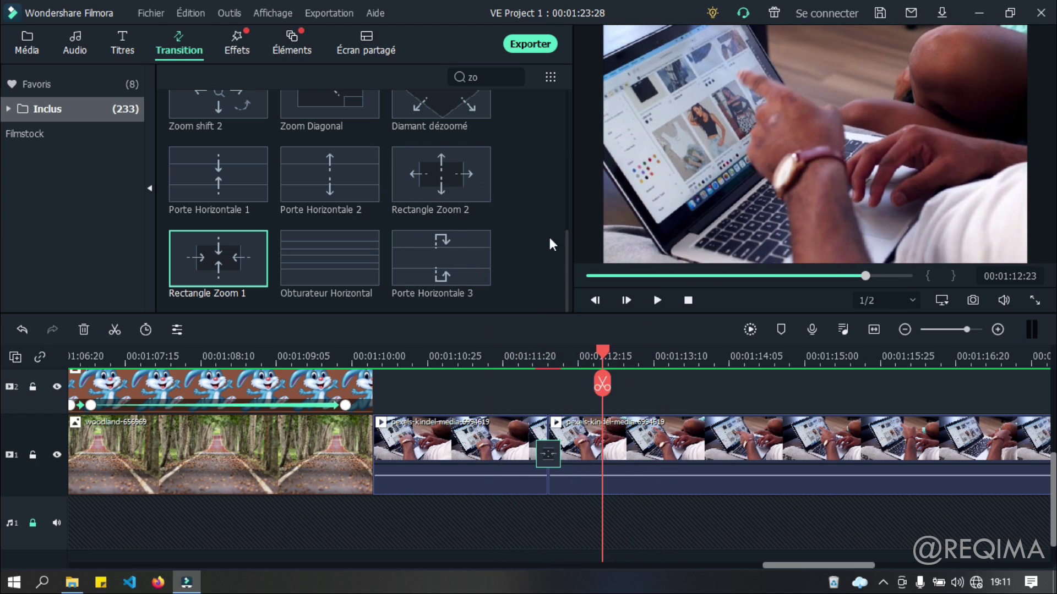
Replace the transition between the two laptop clips with Zoom shift 2 and play it back from just before the cut
scroll(348, 157, "up", 3)
left_click_drag(219, 286, 559, 454)
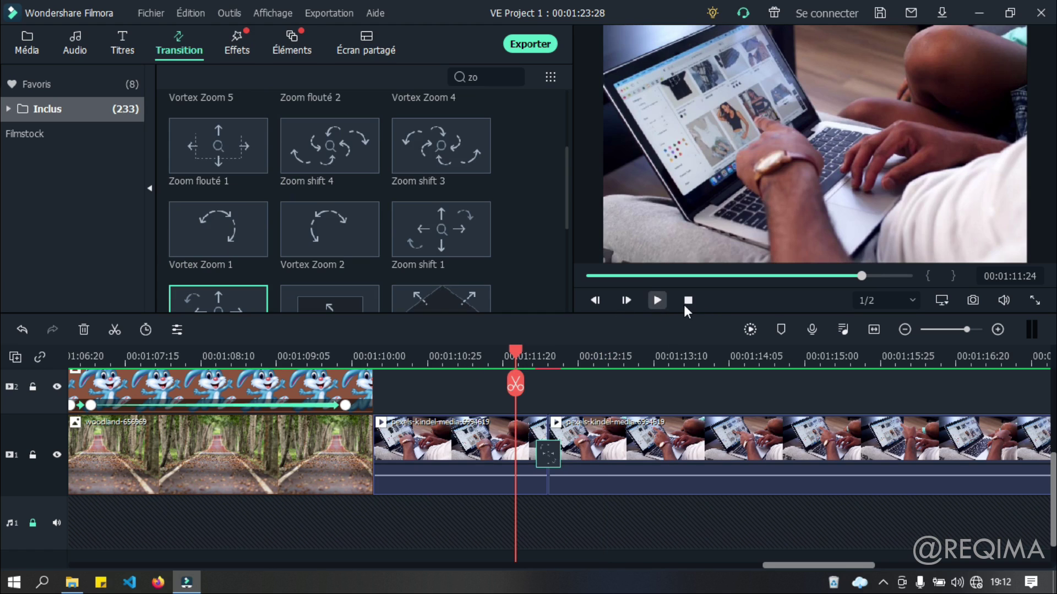
key("space")
left_click(454, 352)
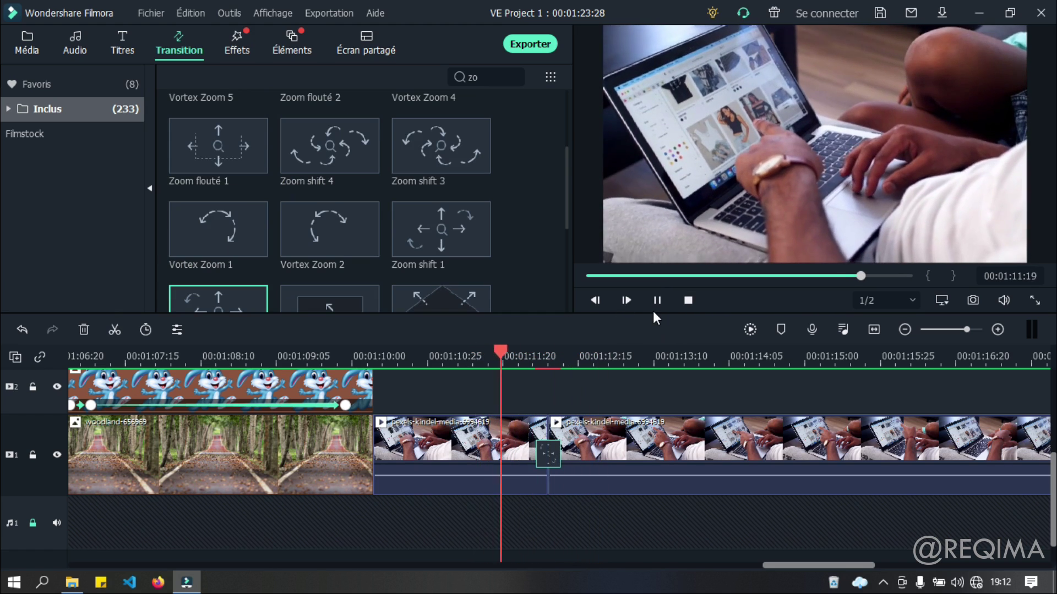
key("space")
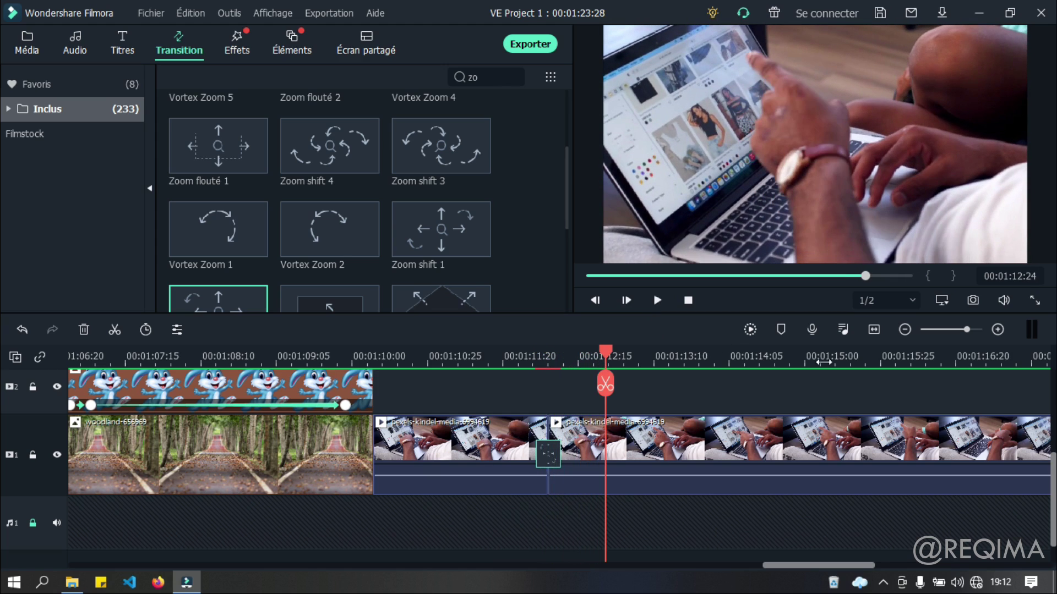
left_click(874, 330)
left_click_drag(950, 361, 1056, 335)
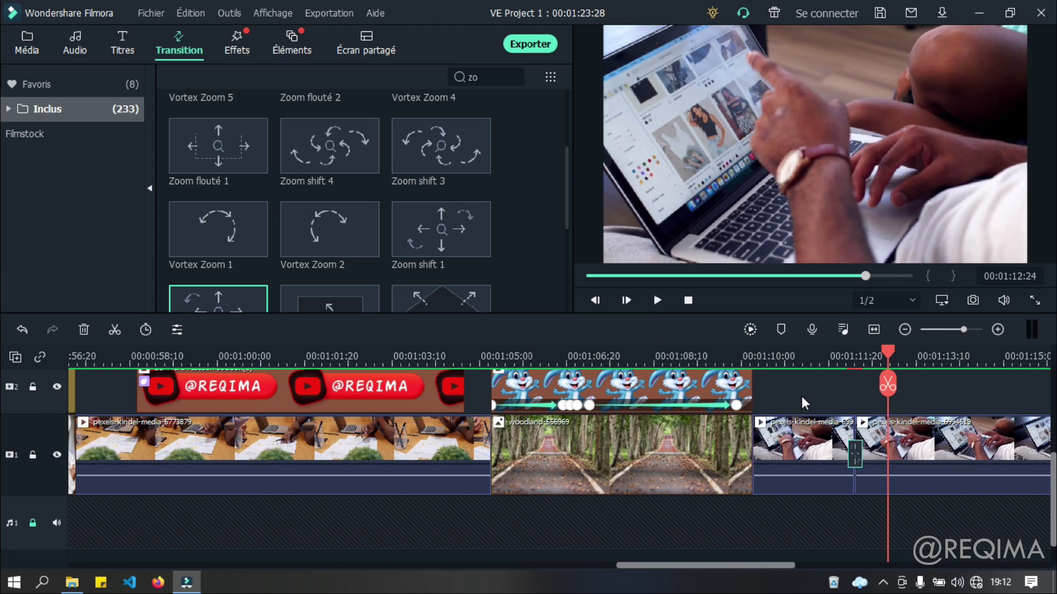
left_click(802, 397)
scroll(802, 396, "right", 5)
left_click(667, 444)
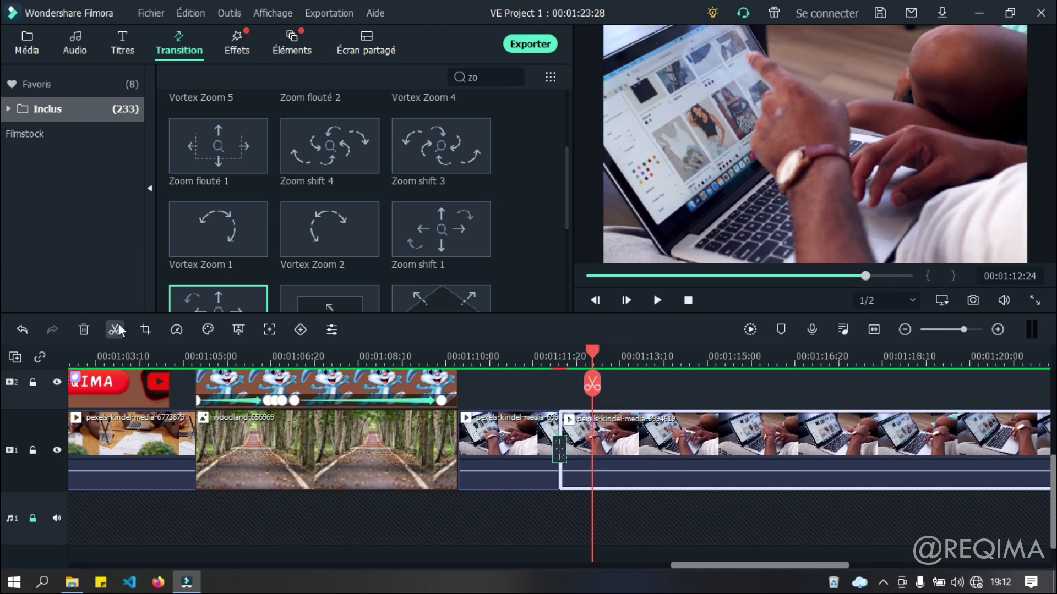
left_click(145, 329)
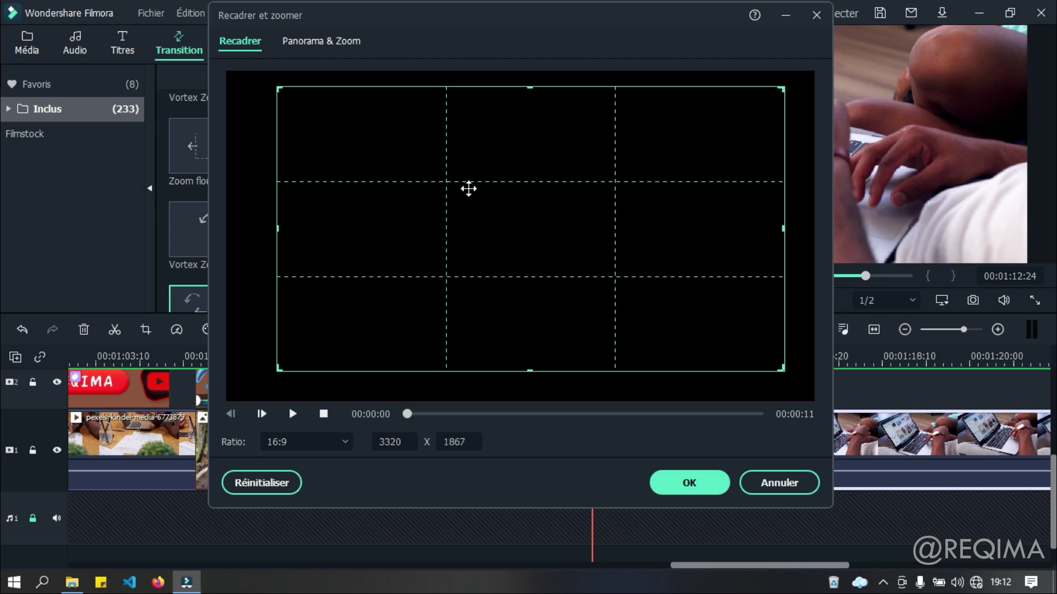
left_click_drag(467, 189, 459, 192)
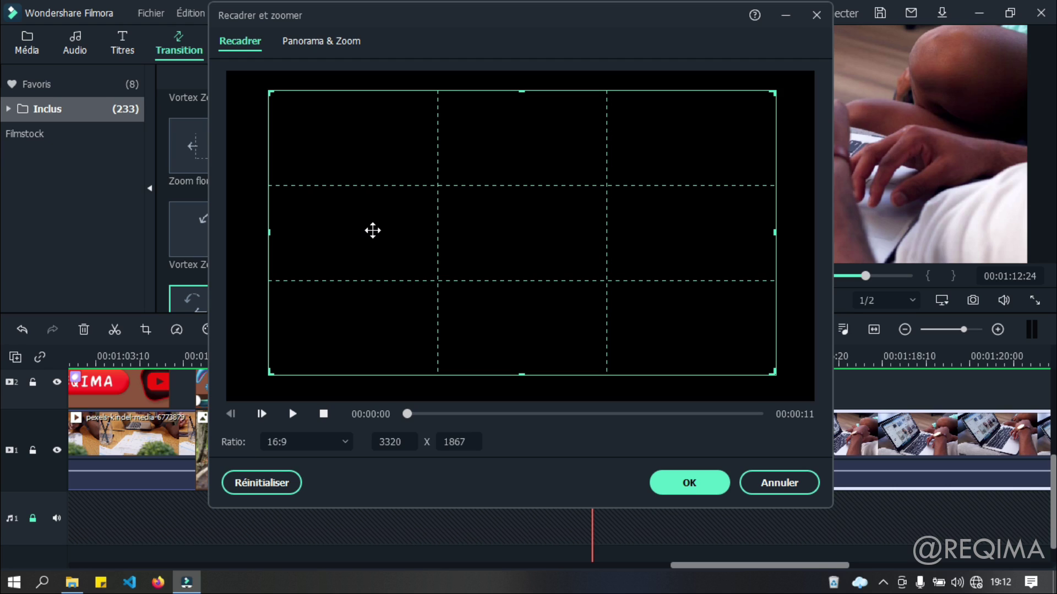
left_click(779, 482)
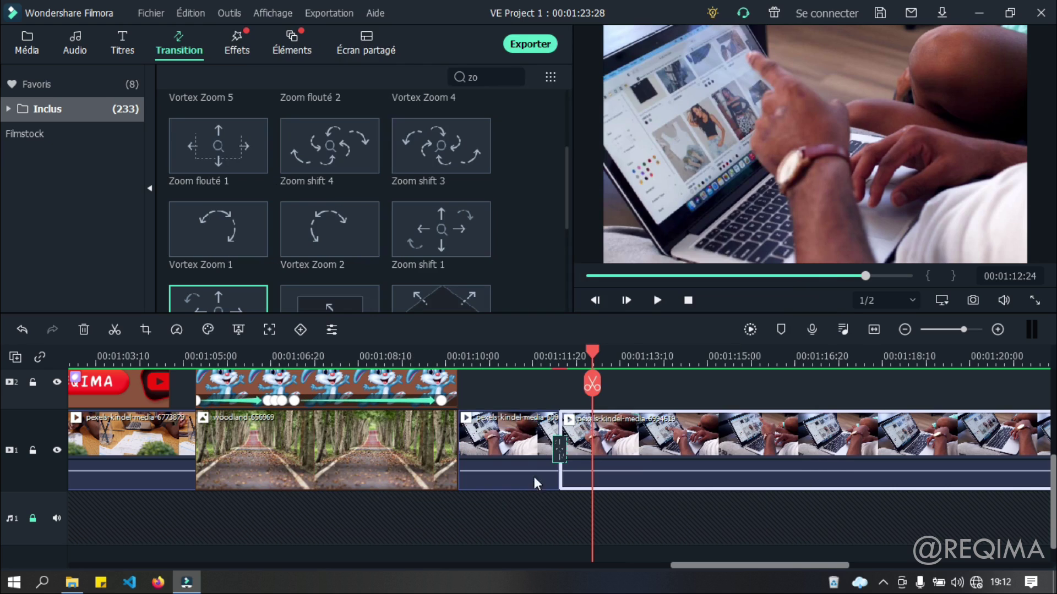
Split the second laptop clip at 00:01:14:06
left_click(666, 354)
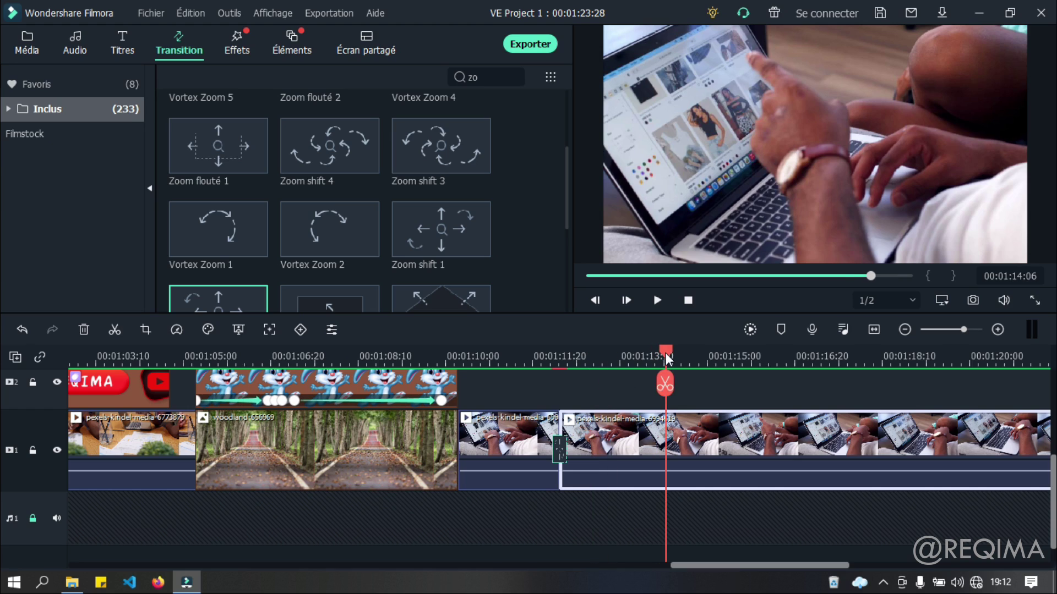
left_click(666, 385)
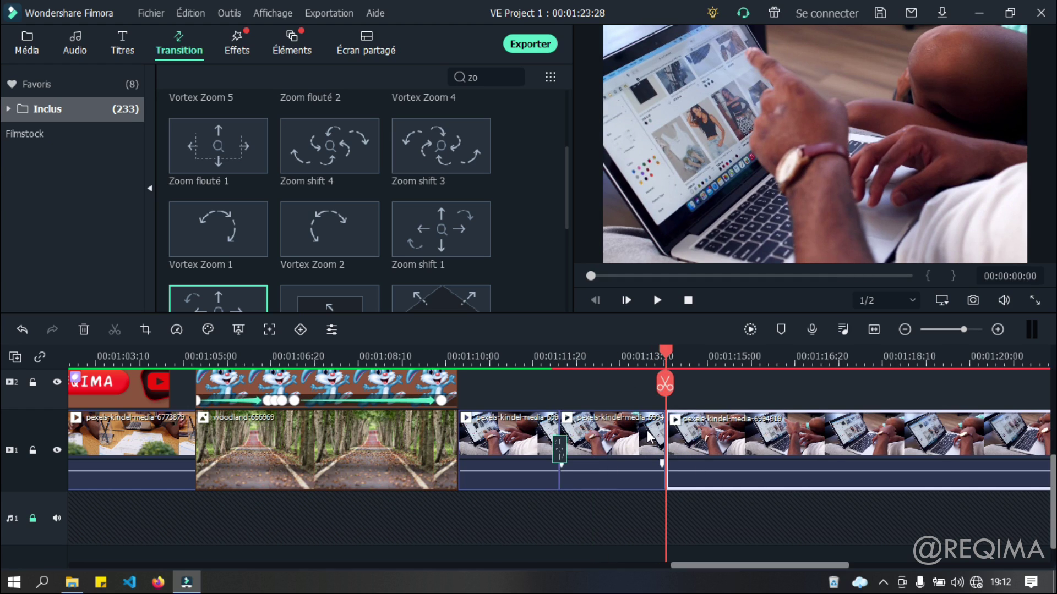
left_click_drag(670, 355, 553, 352)
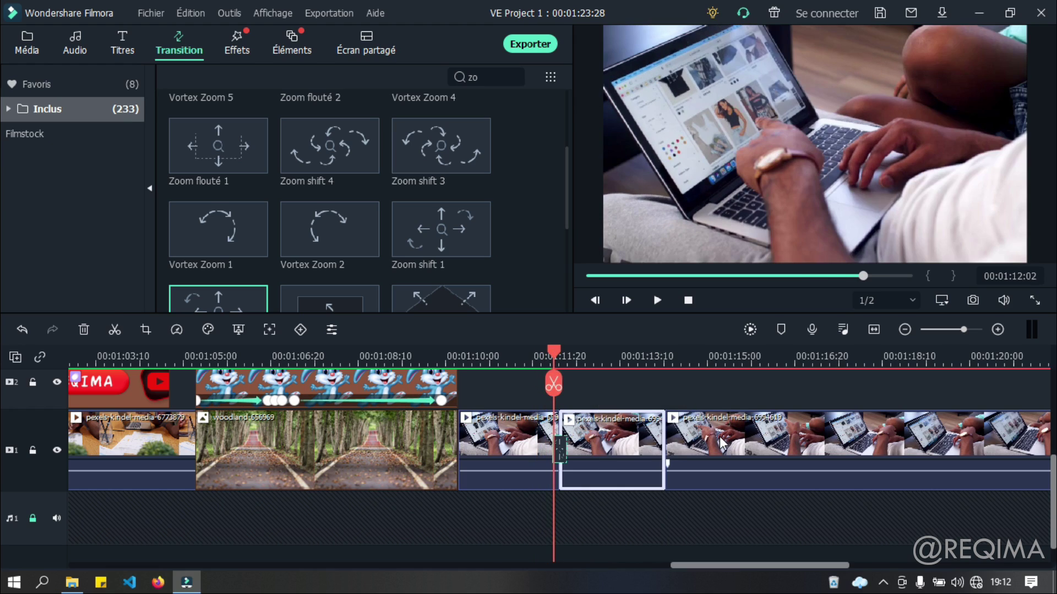
Enlarge the crop of the last laptop clip to the full 3840 x 2160 frame and apply it
left_click(734, 427)
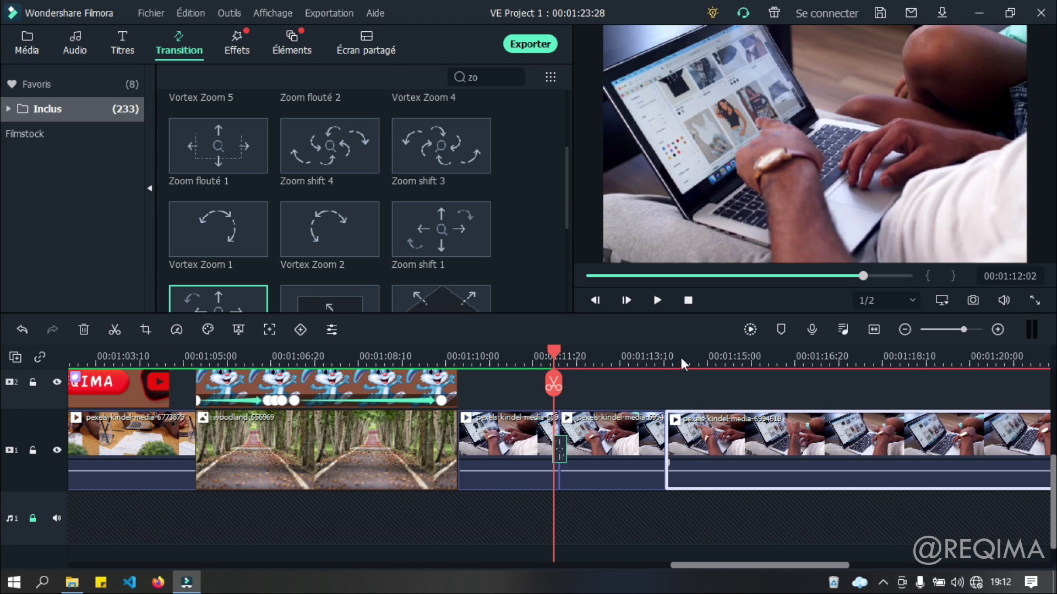
left_click(708, 362)
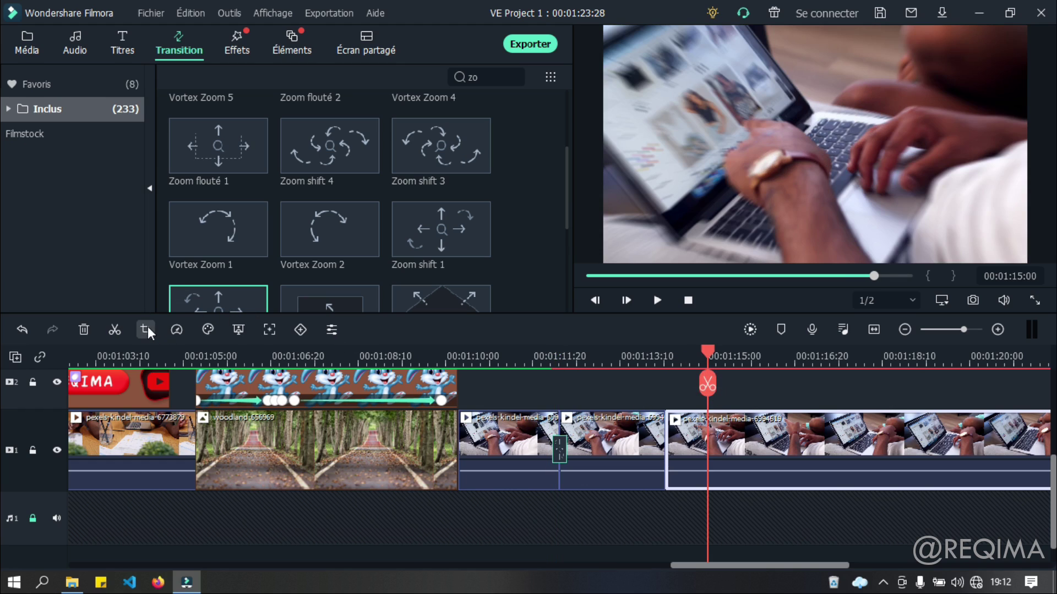
left_click(147, 328)
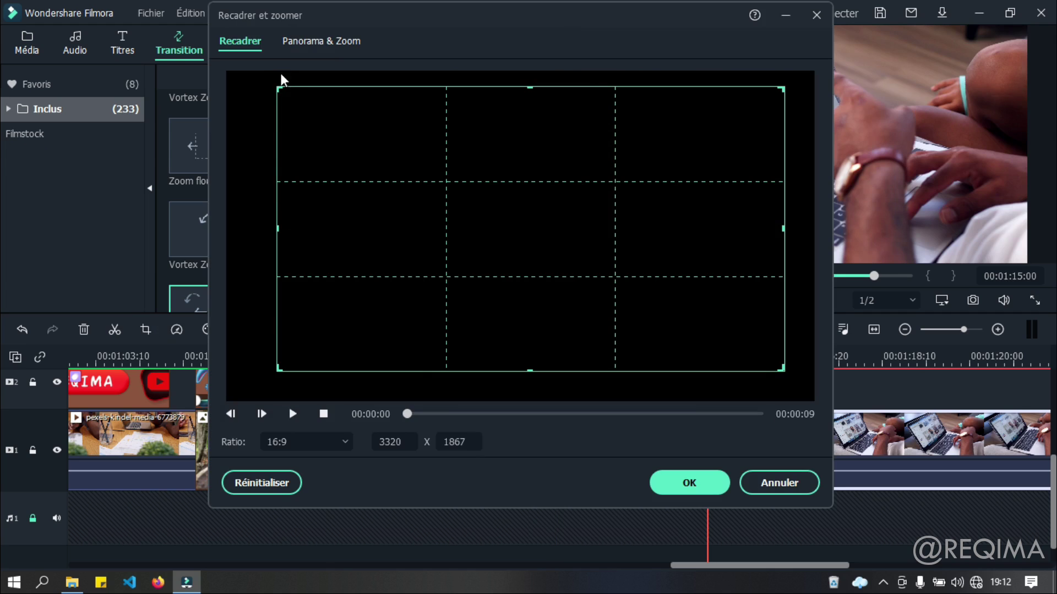
left_click_drag(278, 85, 249, 71)
left_click_drag(429, 185, 382, 174)
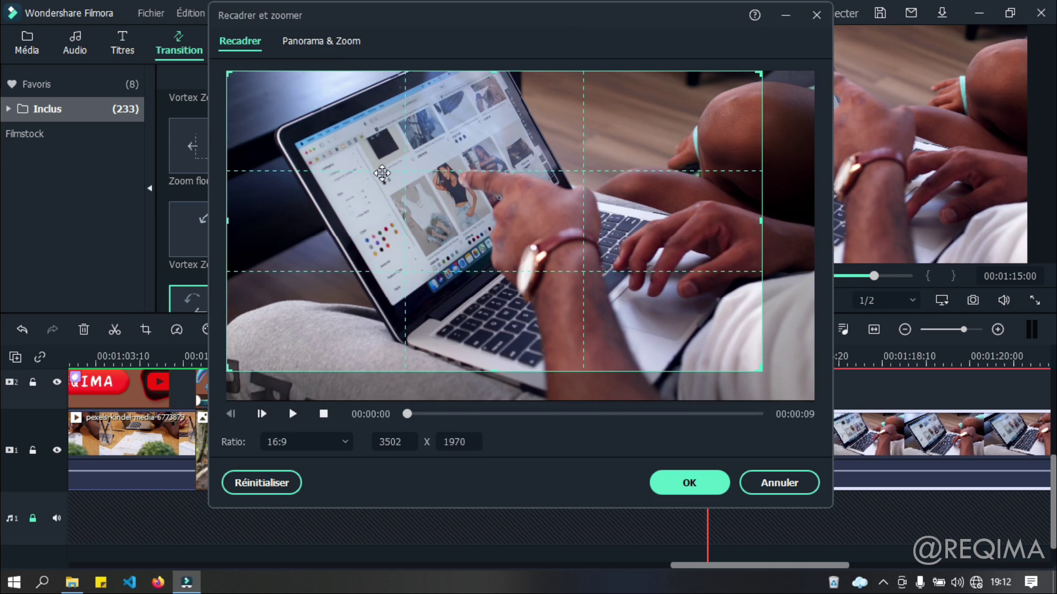
left_click_drag(758, 370, 814, 400)
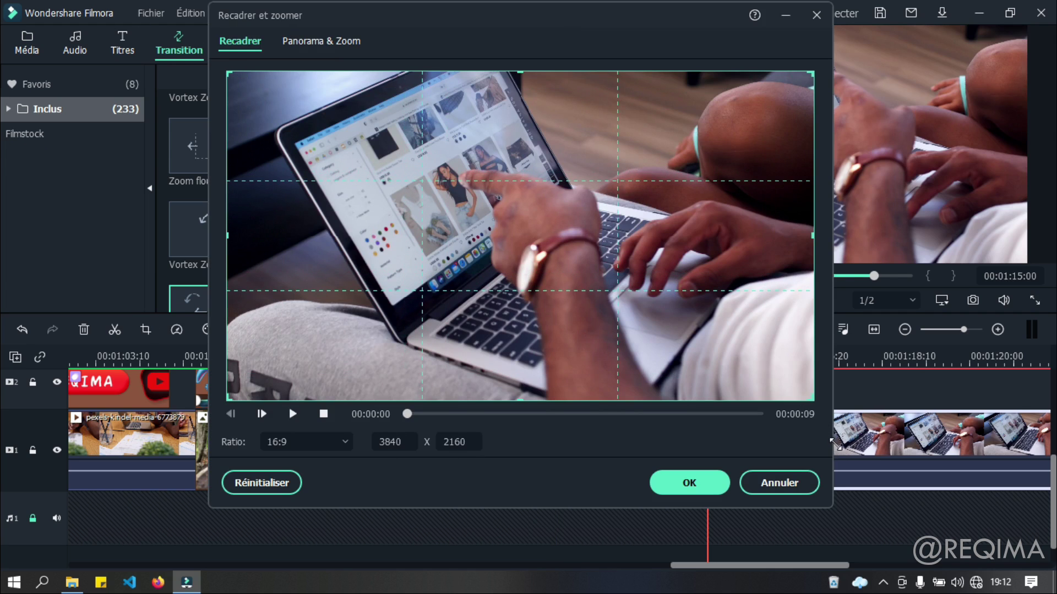
left_click(689, 483)
Reopen the crop and zoom settings of the last laptop clip
mouse_move(702, 358)
left_mouse_down()
mouse_move(532, 349)
mouse_move(704, 358)
left_mouse_up()
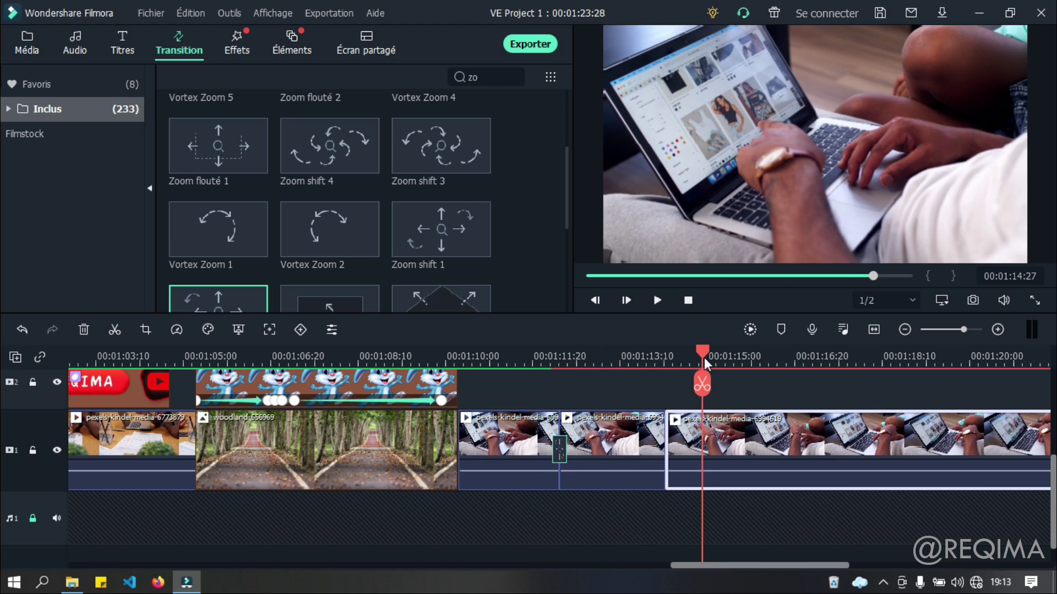
double_click(774, 431)
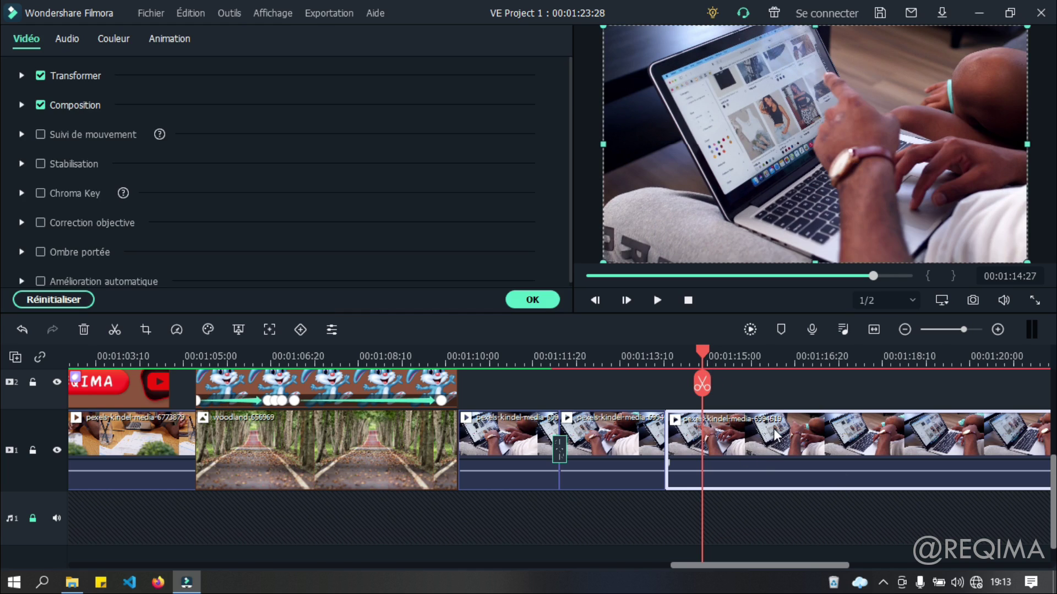
left_click(153, 330)
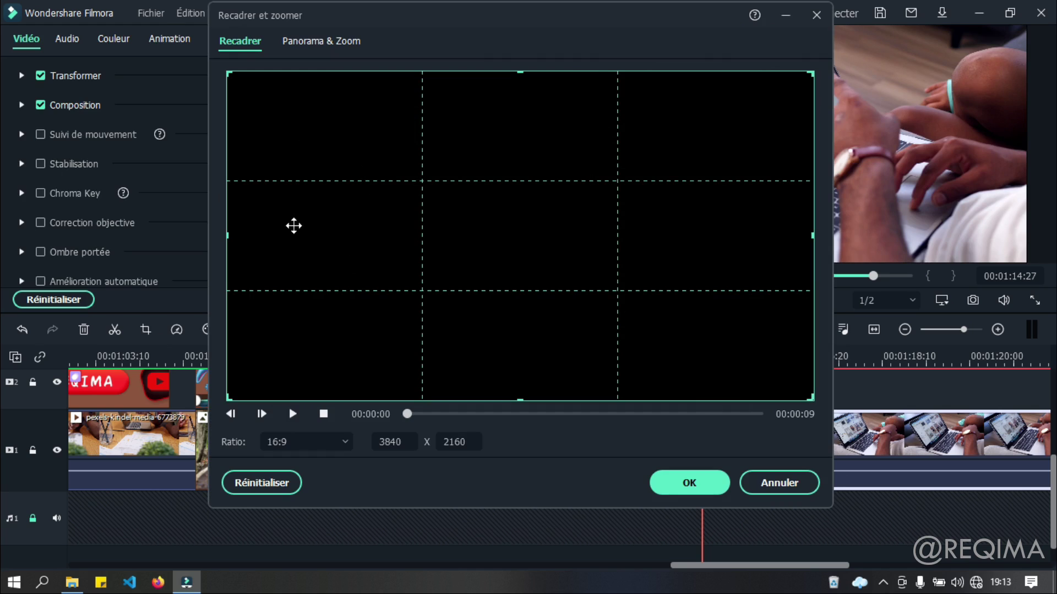
Try the 9:16 and original crop ratios, then restore the 16:9 crop to the full 3840 x 2160 frame
left_click(295, 441)
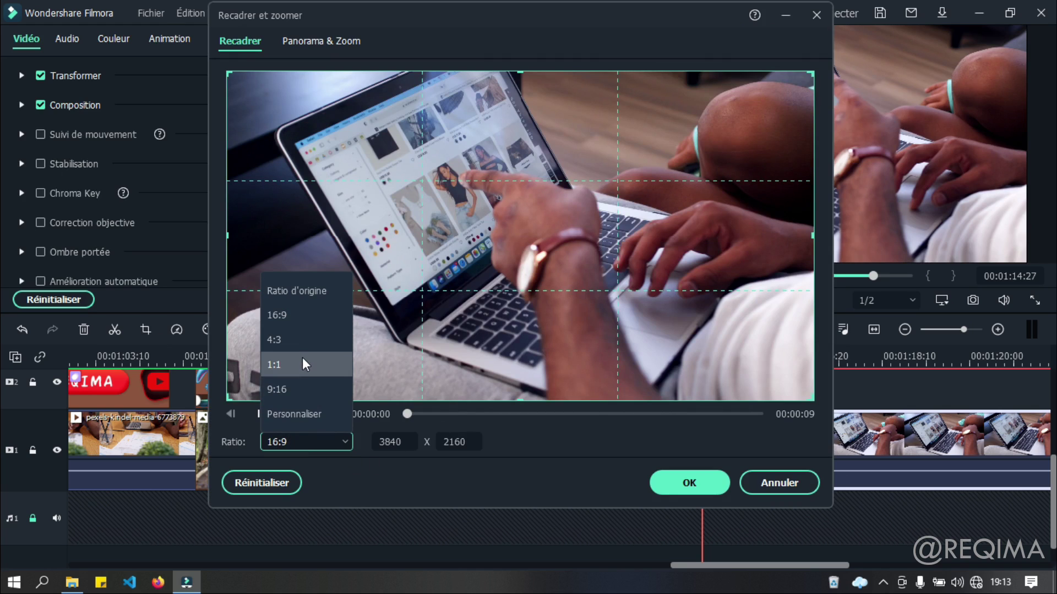
left_click(298, 386)
left_click(292, 437)
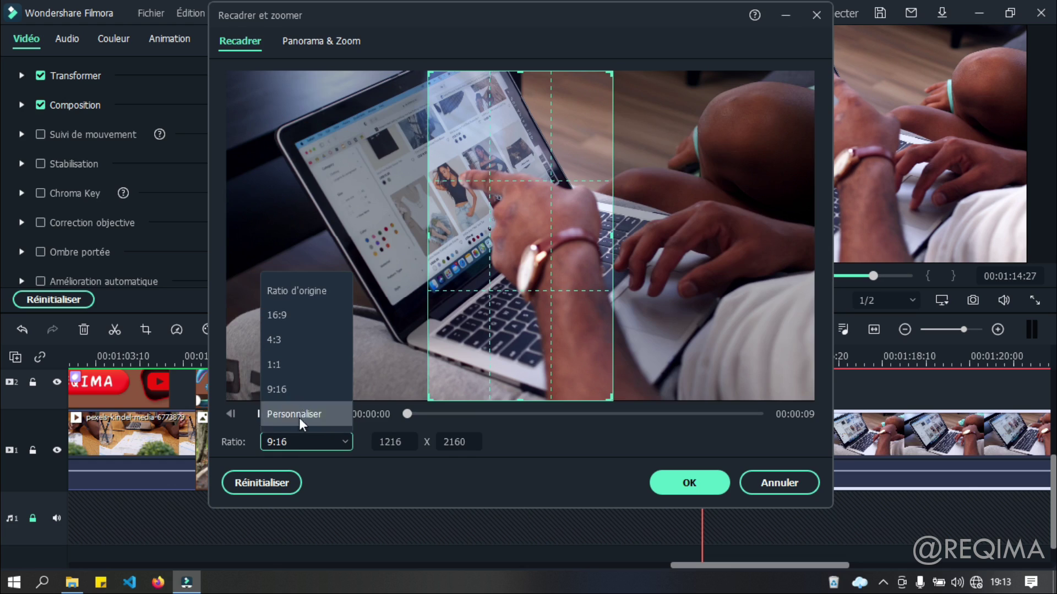
left_click(281, 300)
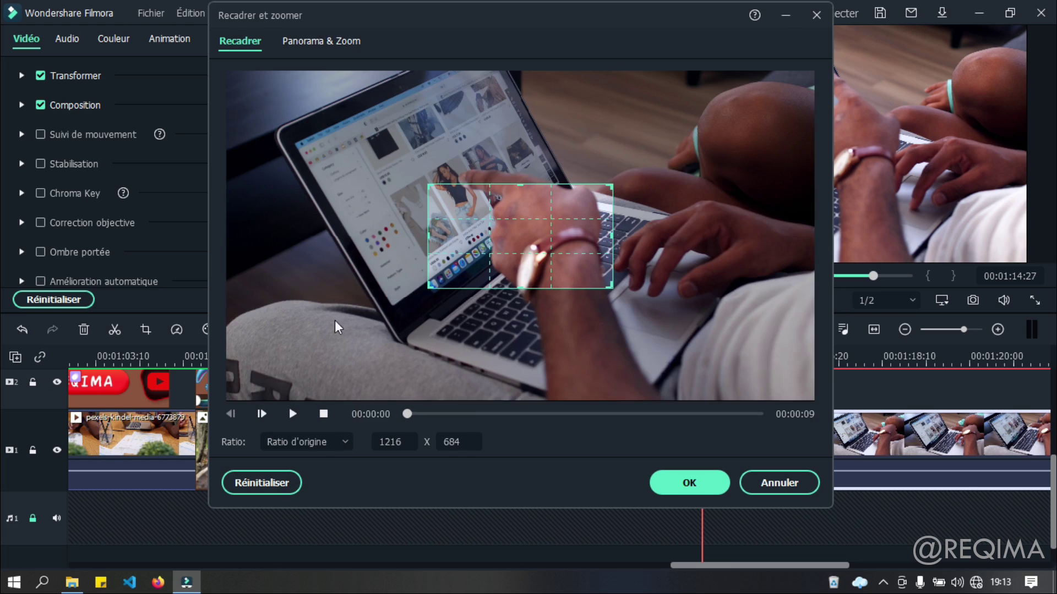
left_click(280, 439)
left_click(304, 306)
left_click_drag(428, 185, 227, 72)
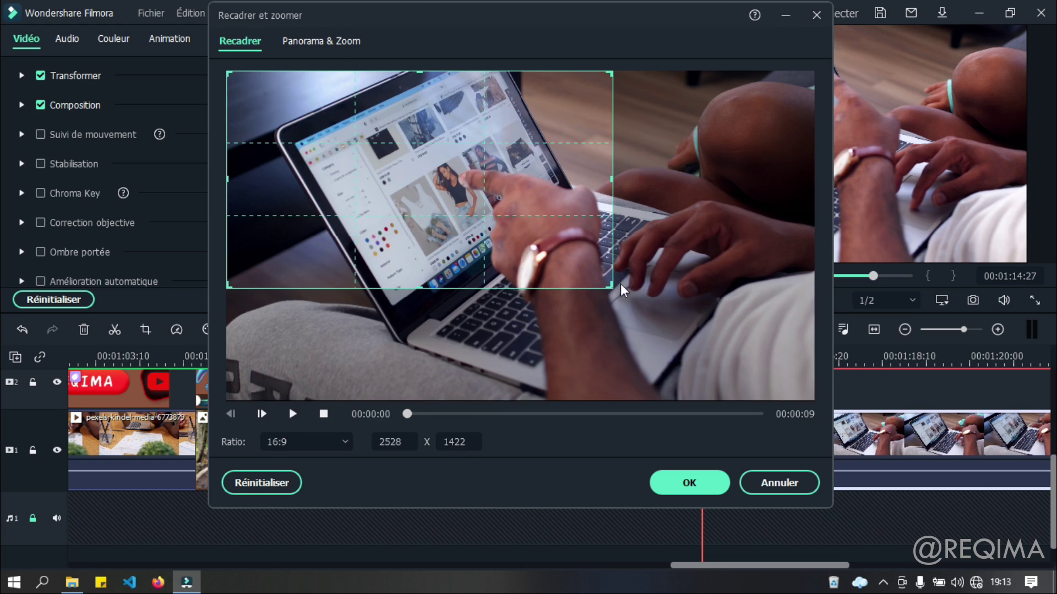
left_click_drag(607, 285, 911, 441)
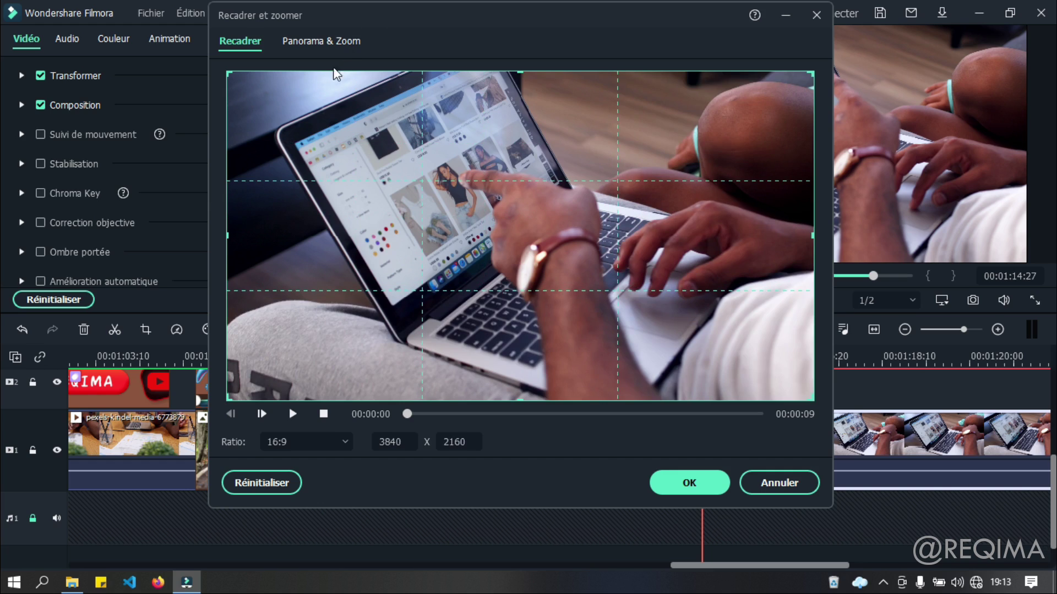
Add a pan and zoom to the last laptop clip ending on a 1569 x 883 frame over the laptop screen, preview it and apply
left_click(341, 41)
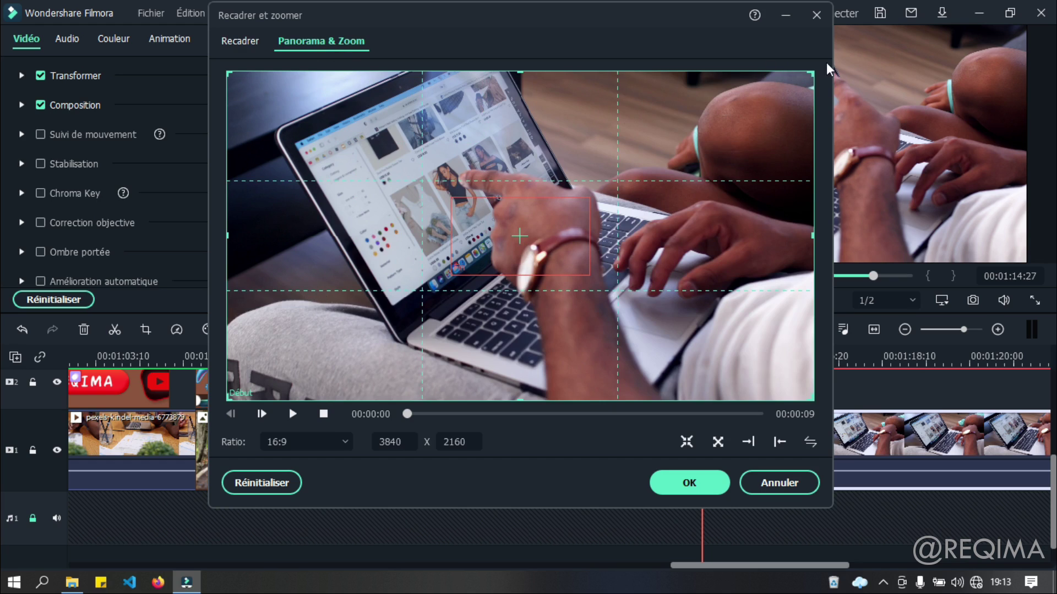
left_click_drag(562, 17, 583, 56)
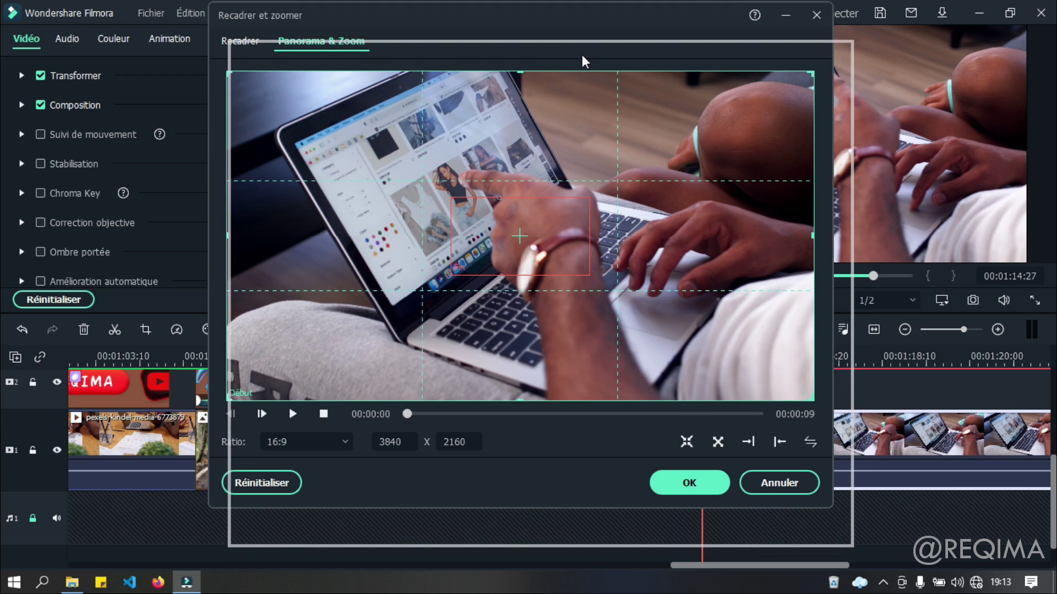
left_click_drag(505, 52, 498, 41)
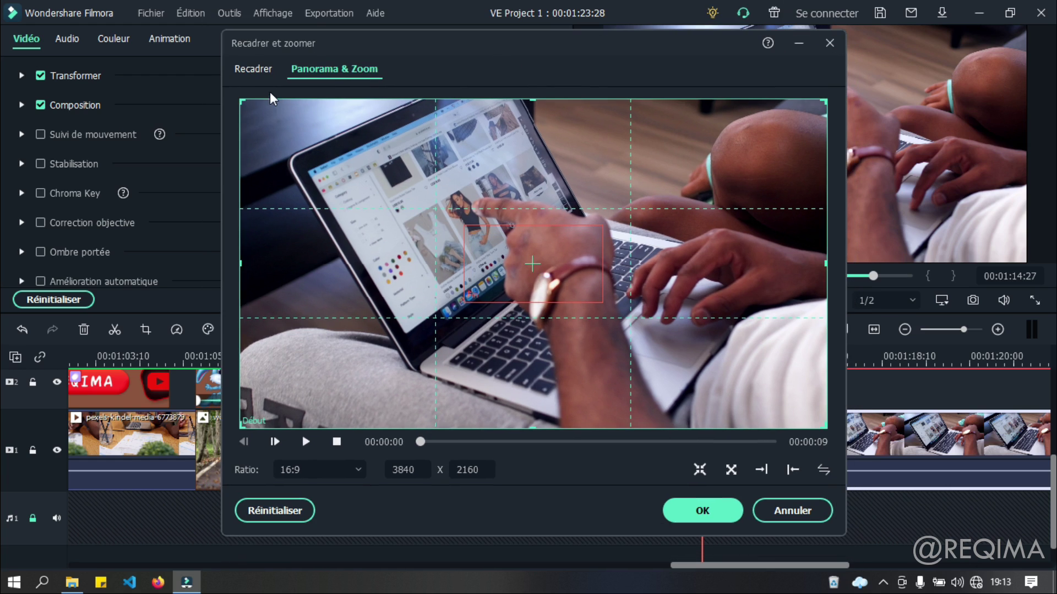
left_click(467, 248)
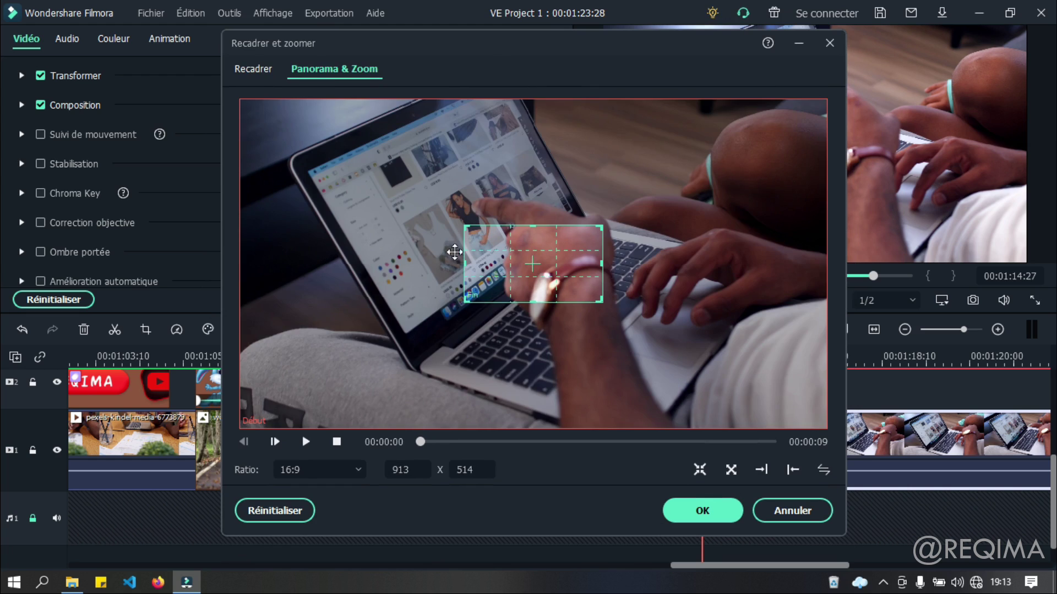
left_click(325, 110)
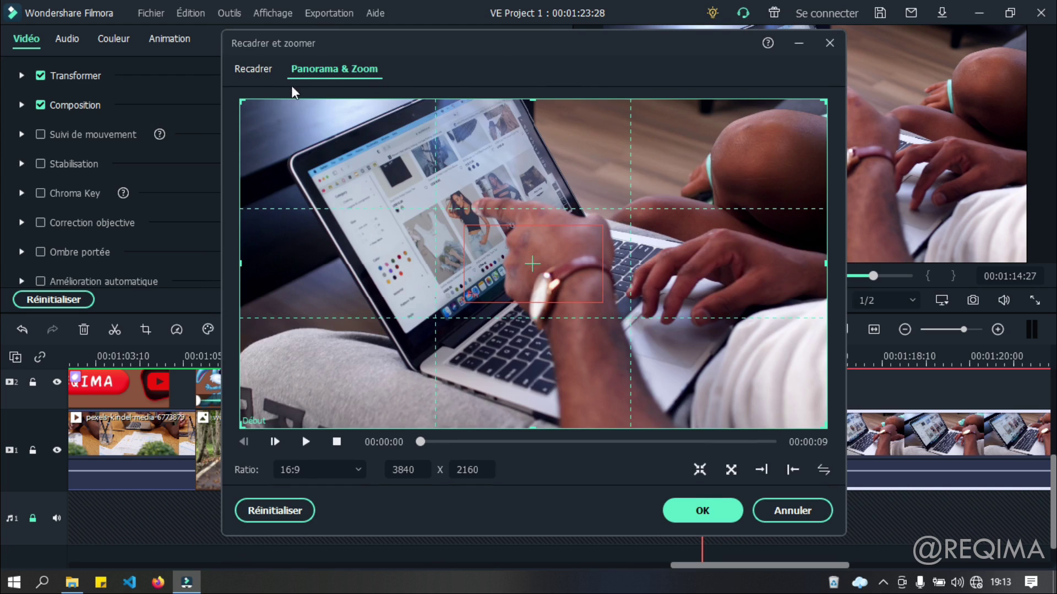
left_click(536, 246)
left_click_drag(464, 225, 363, 133)
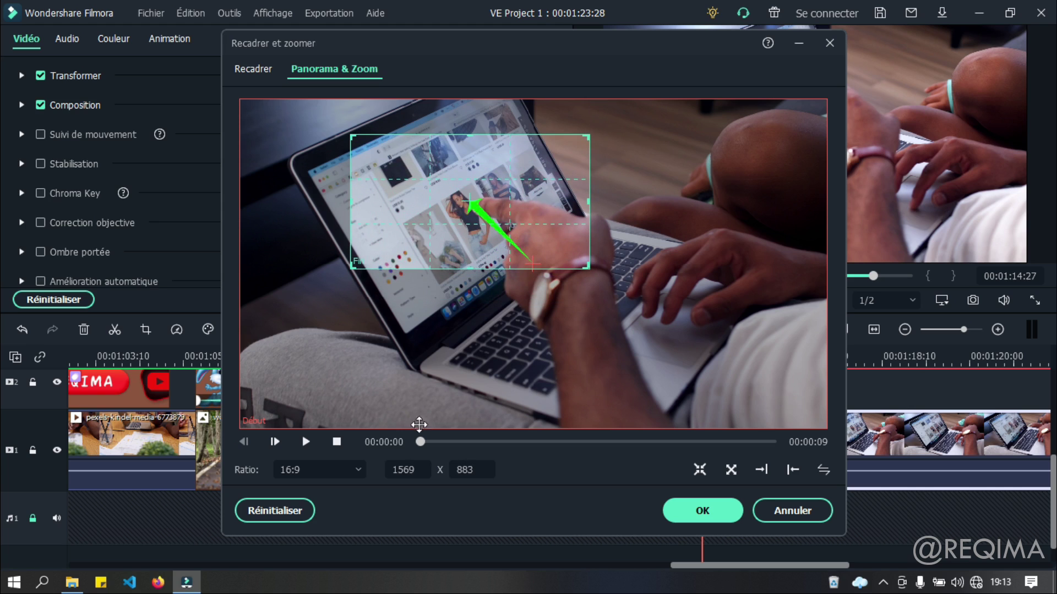
left_click(305, 441)
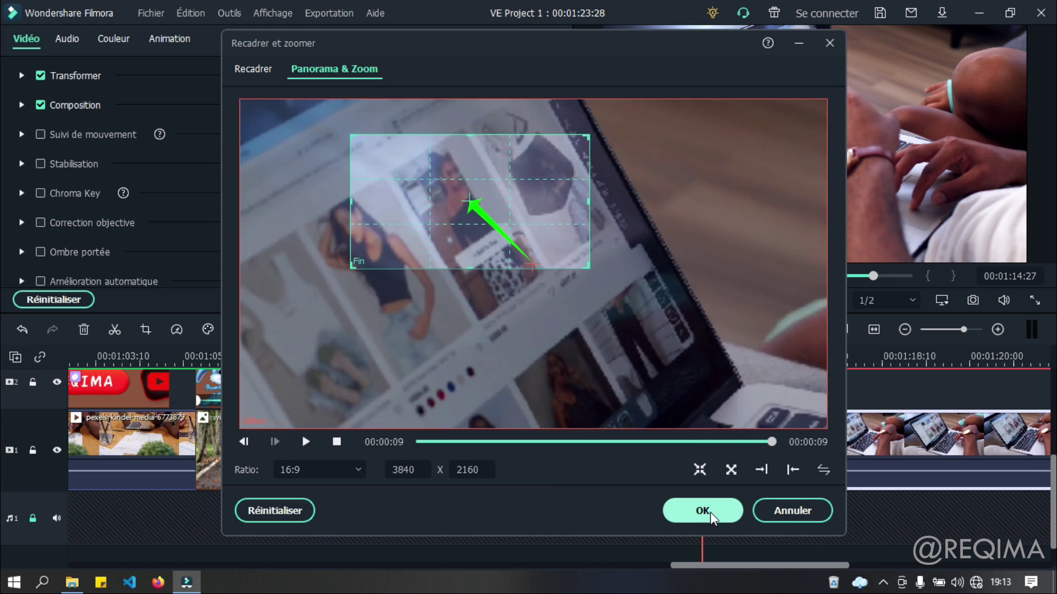
left_click(710, 513)
Play the timeline from just before the first laptop clip through to the end to examine the zoom effects
left_click_drag(701, 356, 542, 356)
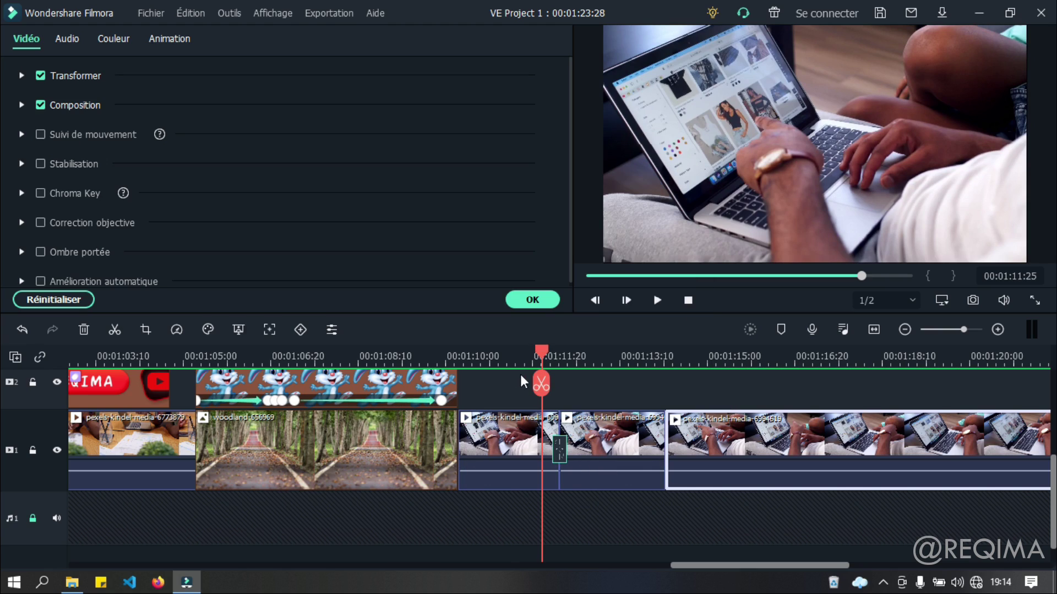
left_click_drag(545, 355, 444, 361)
key("space")
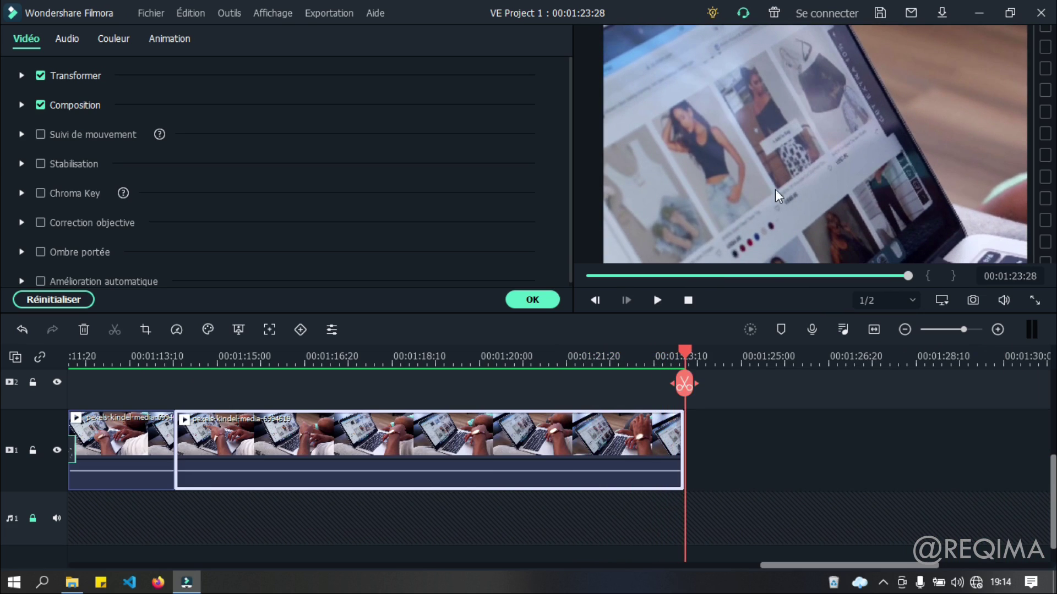
Split the panned and zoomed laptop clip at 00:01:18:07
left_click_drag(684, 352, 387, 352)
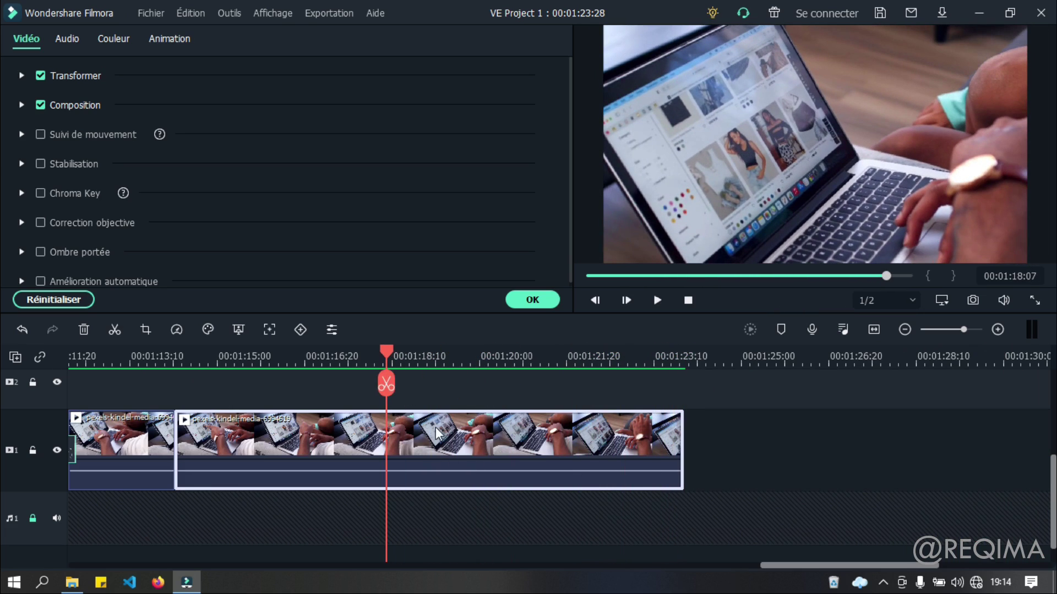
left_click(387, 385)
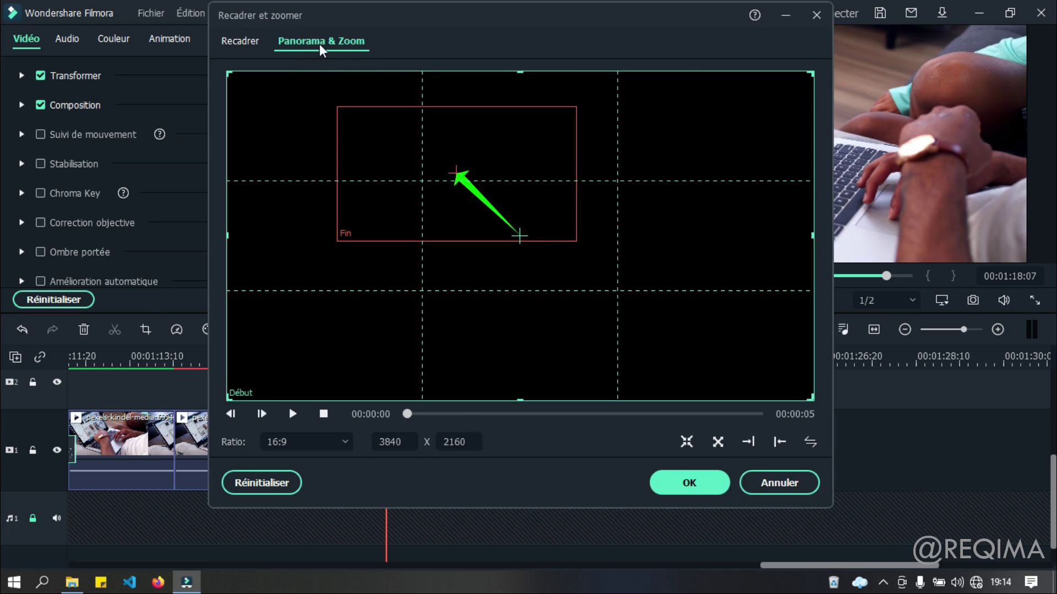
Reset the pan and zoom of the last laptop clip after the split to its default end frame of 1917 x 1078 and apply
left_click(538, 213)
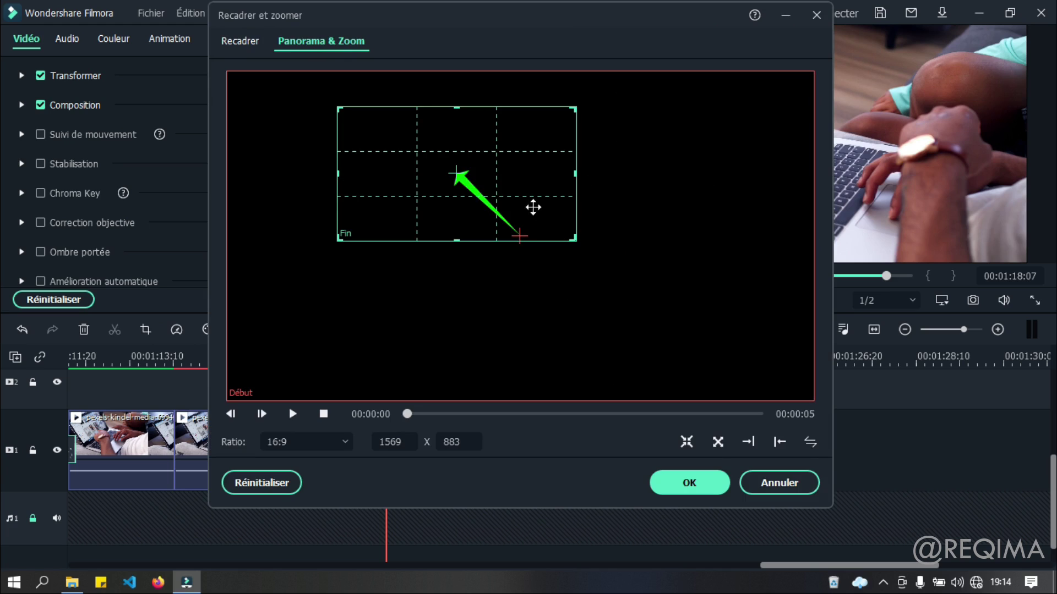
left_click_drag(526, 206, 553, 255)
left_click(260, 484)
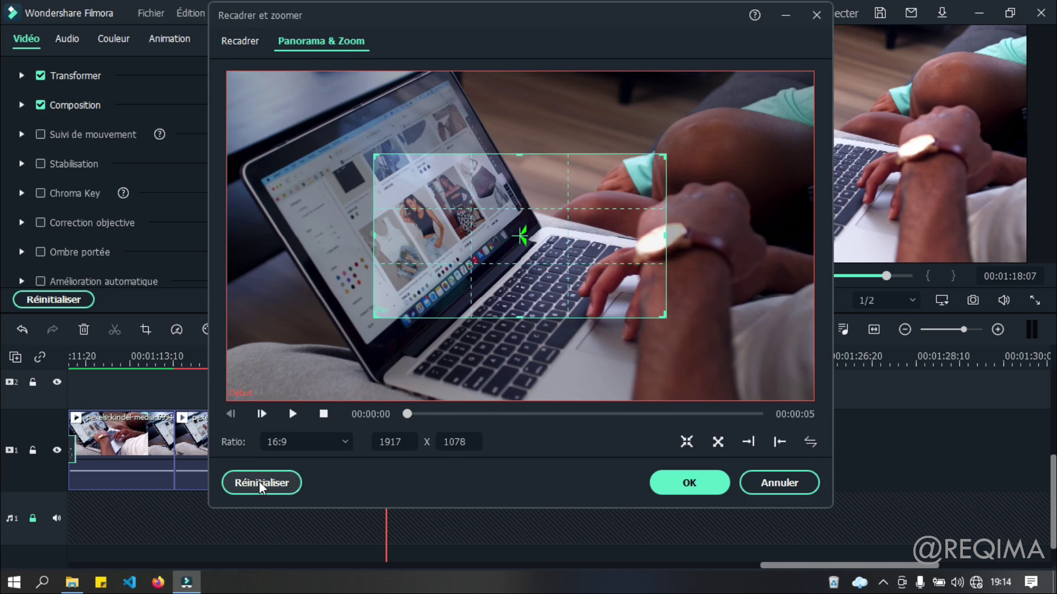
left_click(690, 483)
Play the timeline from 00:01:17:06 into the last laptop clip to examine its reset zoom
left_click_drag(381, 357, 332, 367)
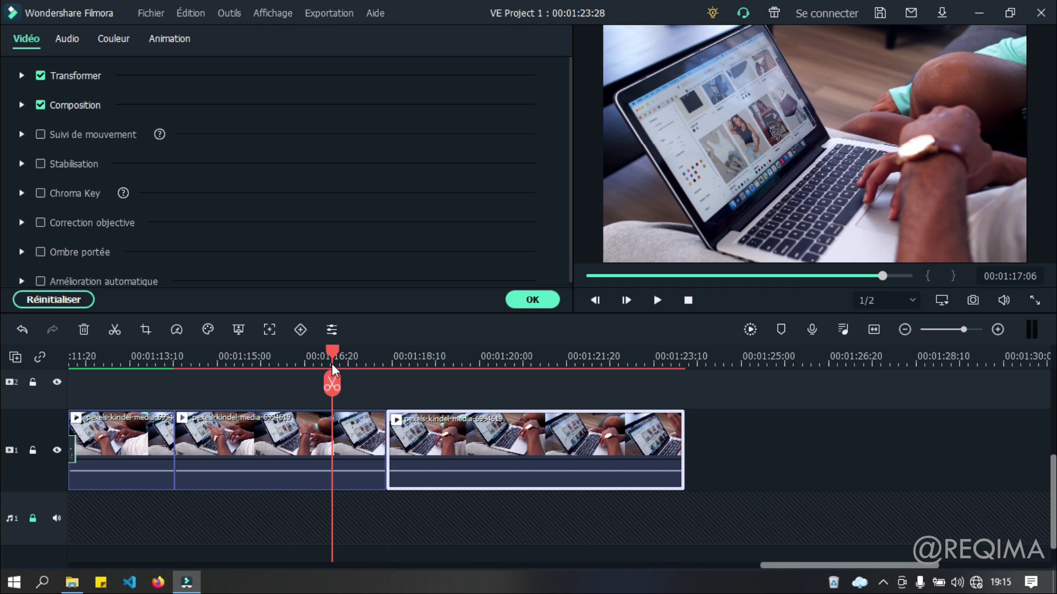
left_click(656, 301)
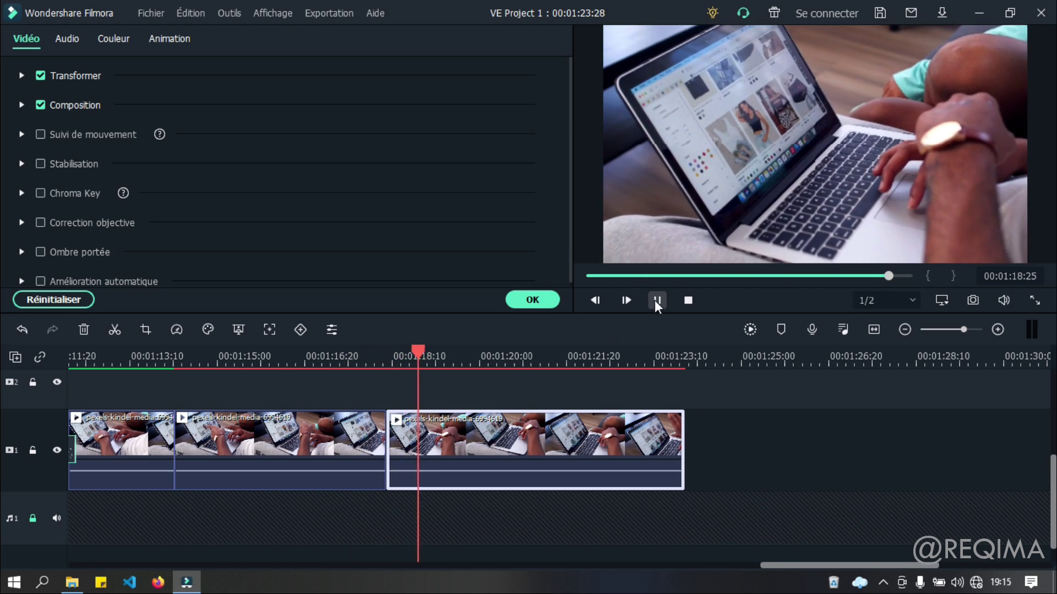
left_click(549, 299)
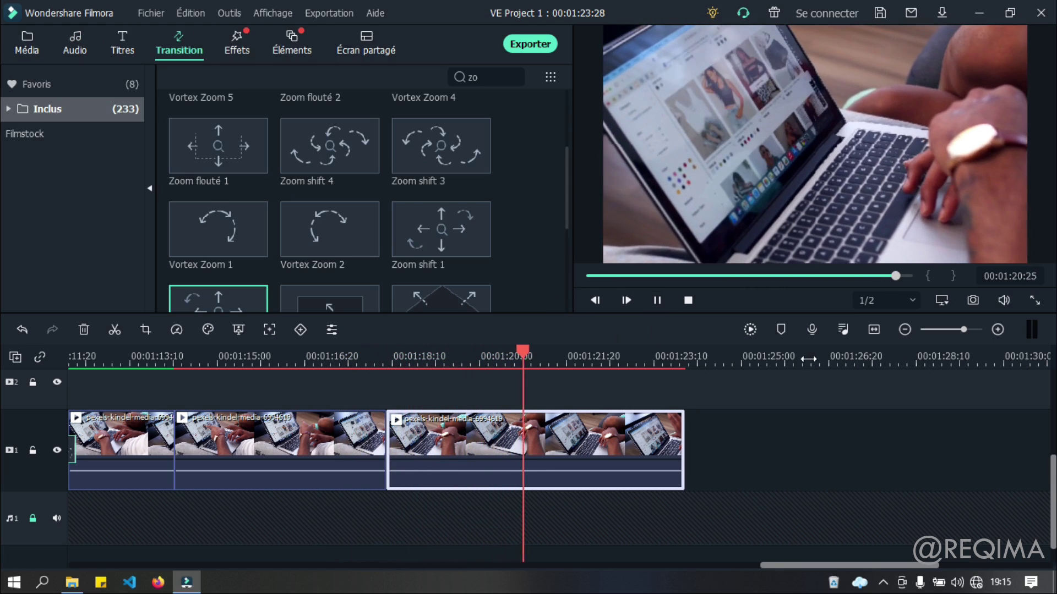
key("space")
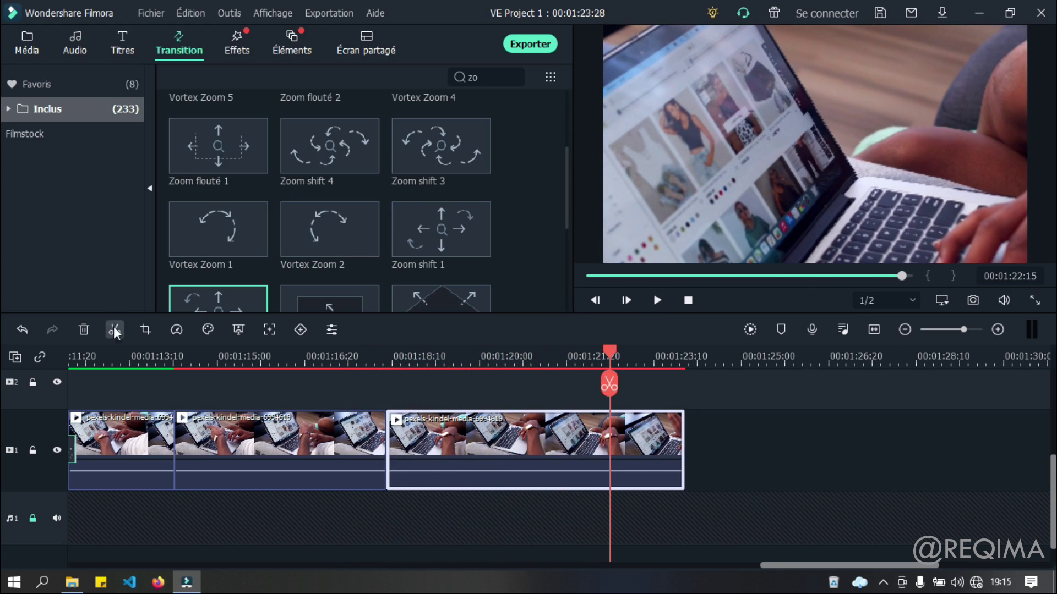
left_click(146, 329)
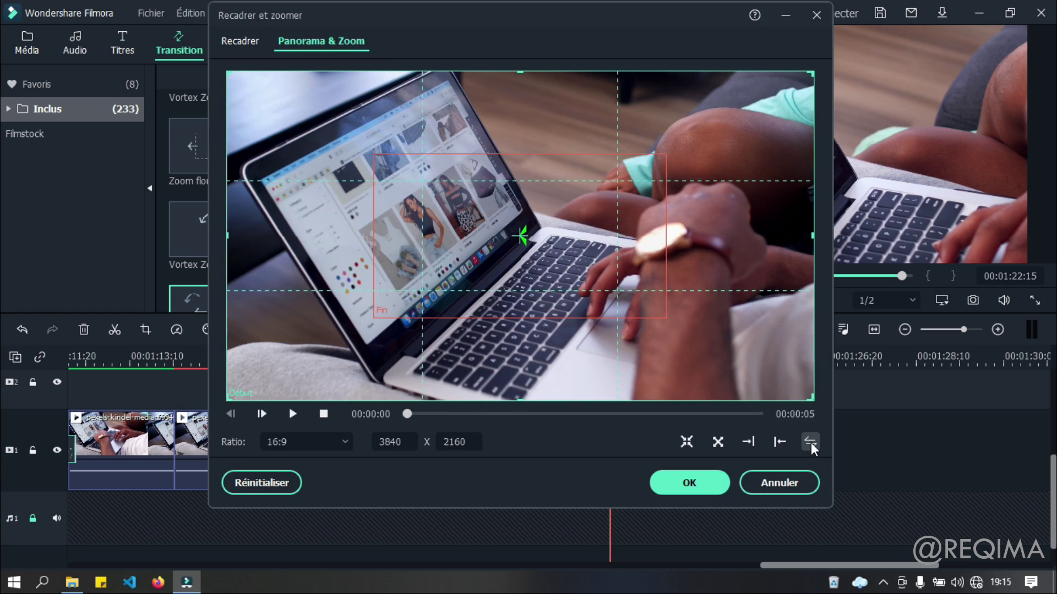
left_click(788, 491)
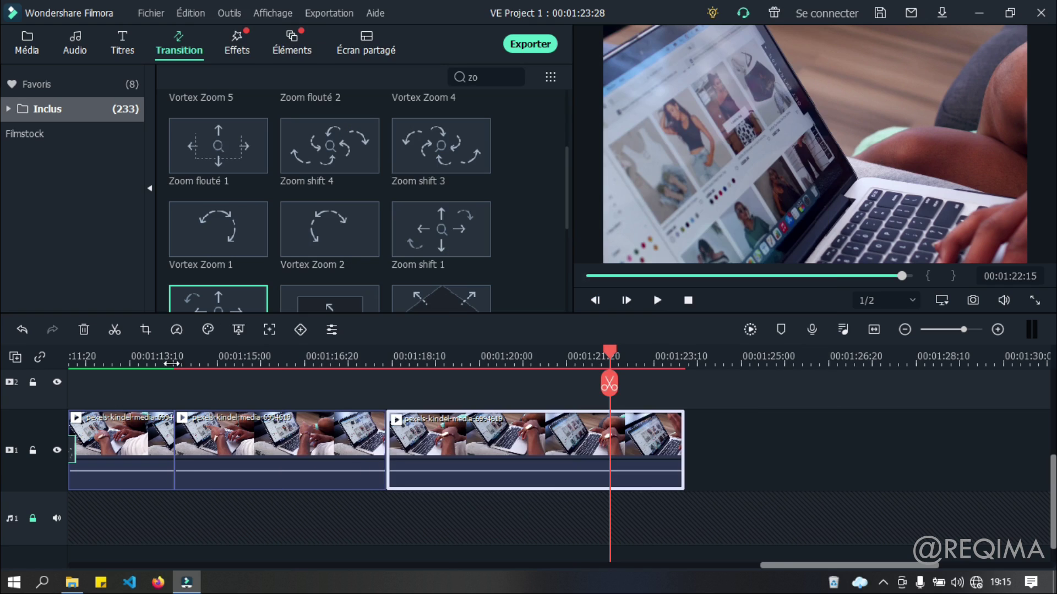
left_click(177, 329)
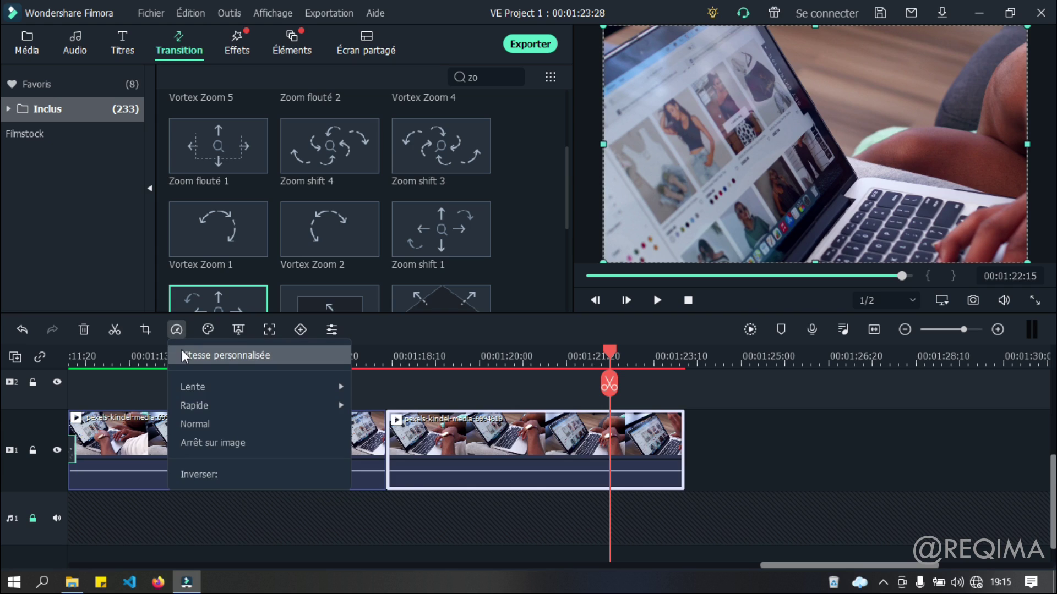
left_click(698, 415)
Import the file "video" from the Vidéo folder inside Vidéos into the project media
left_click(27, 41)
scroll(373, 244, "down", 5)
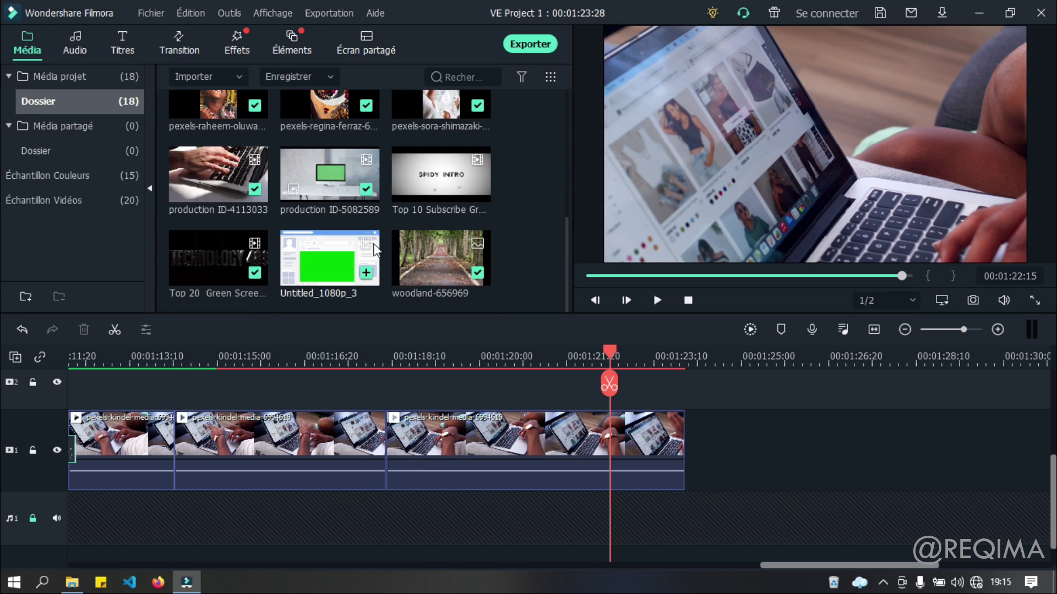
double_click(520, 246)
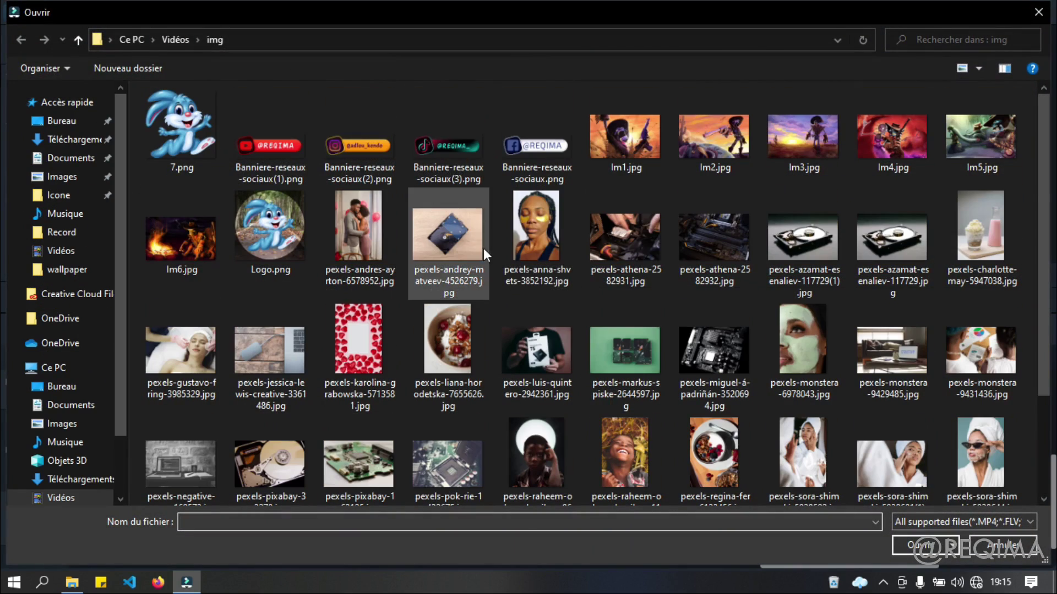
scroll(480, 250, "down", 3)
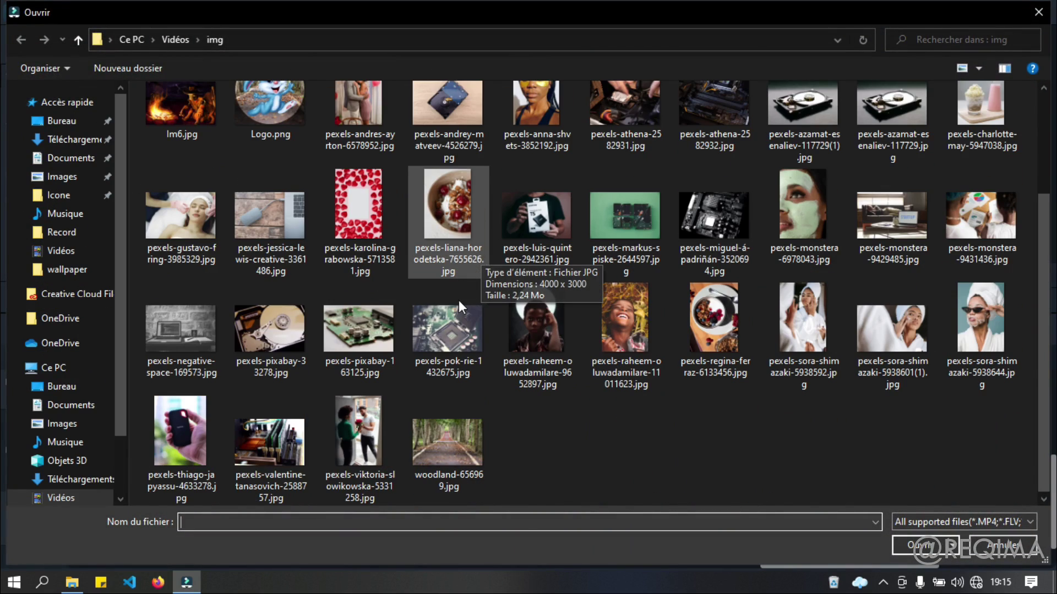
scroll(458, 297, "up", 3)
left_click(182, 40)
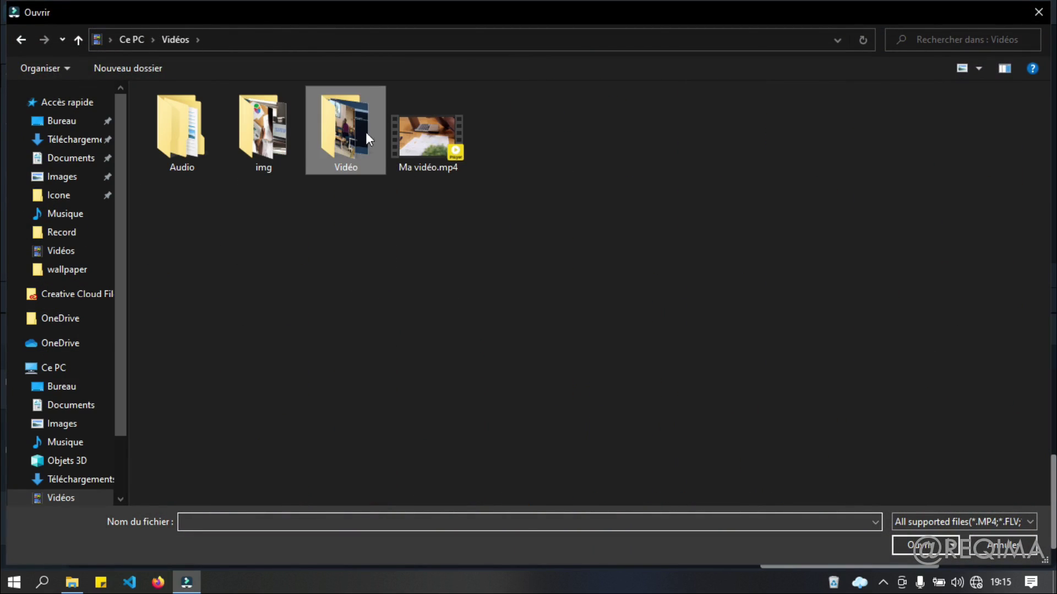
double_click(358, 126)
left_click(357, 132)
double_click(588, 367)
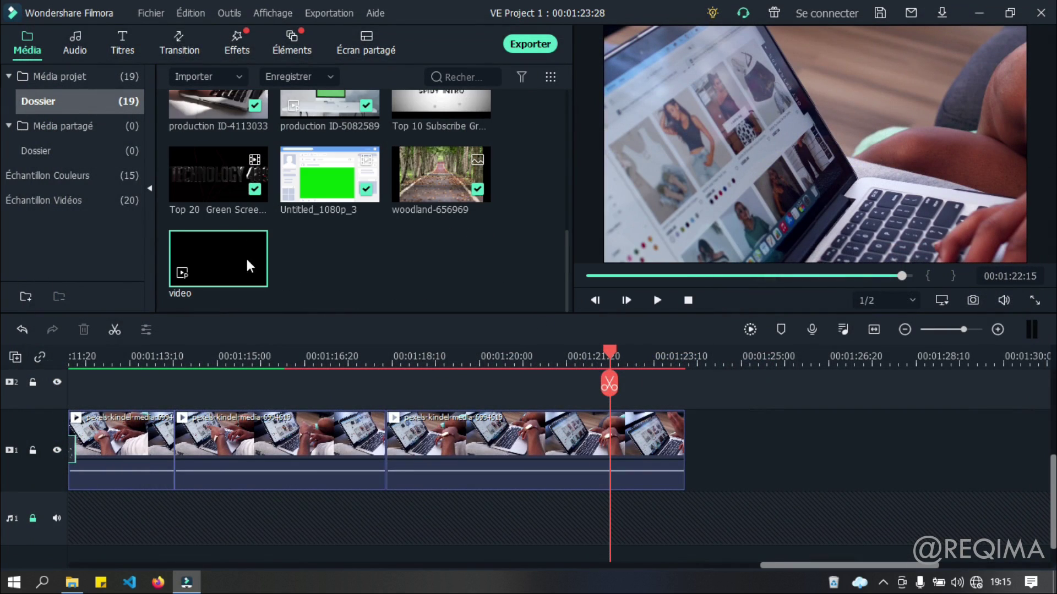
Add the imported car video to video track 1 directly against the end of the last laptop clip, and preview it
scroll(762, 437, "down", 5)
left_click_drag(358, 314, 385, 419)
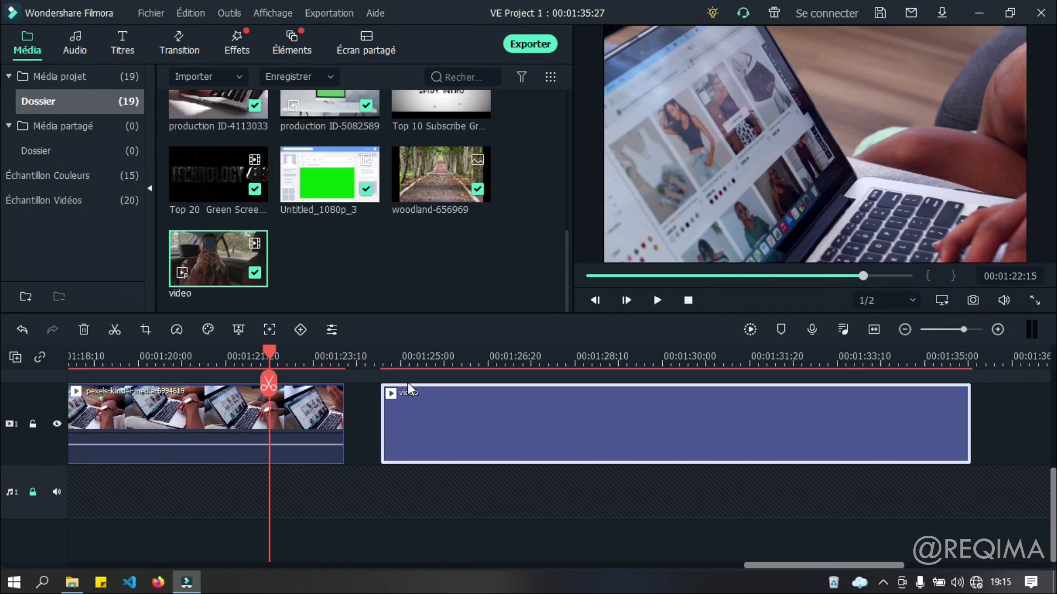
left_click(380, 355)
key("space")
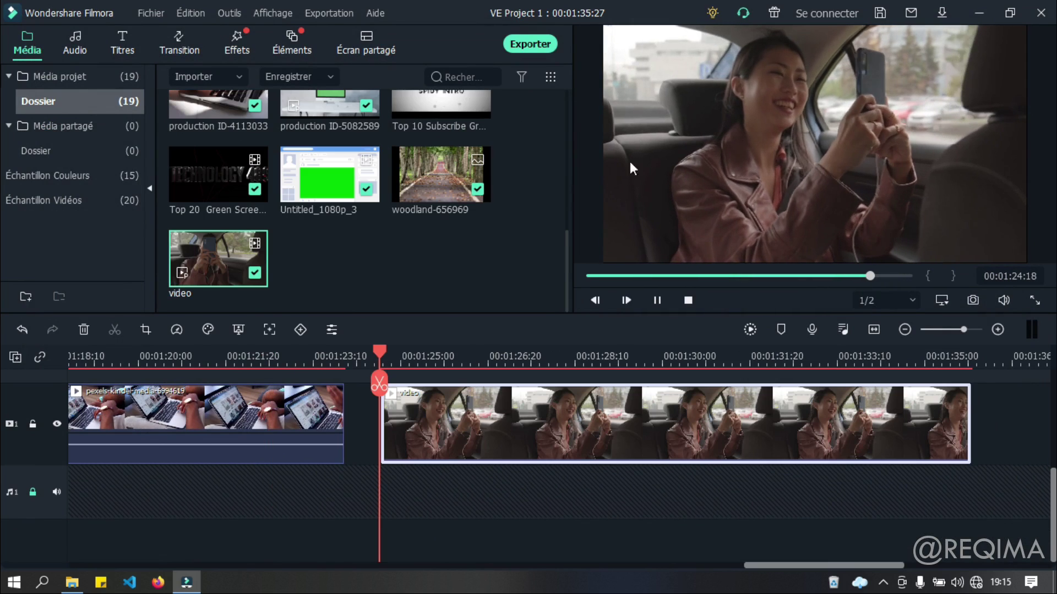
key("space")
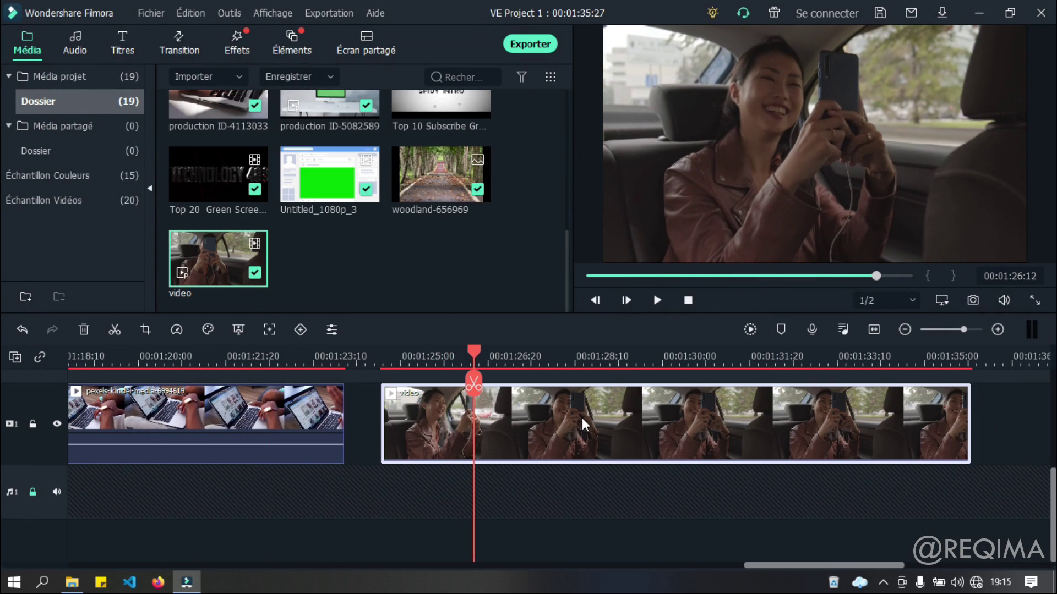
left_click_drag(582, 418, 554, 413)
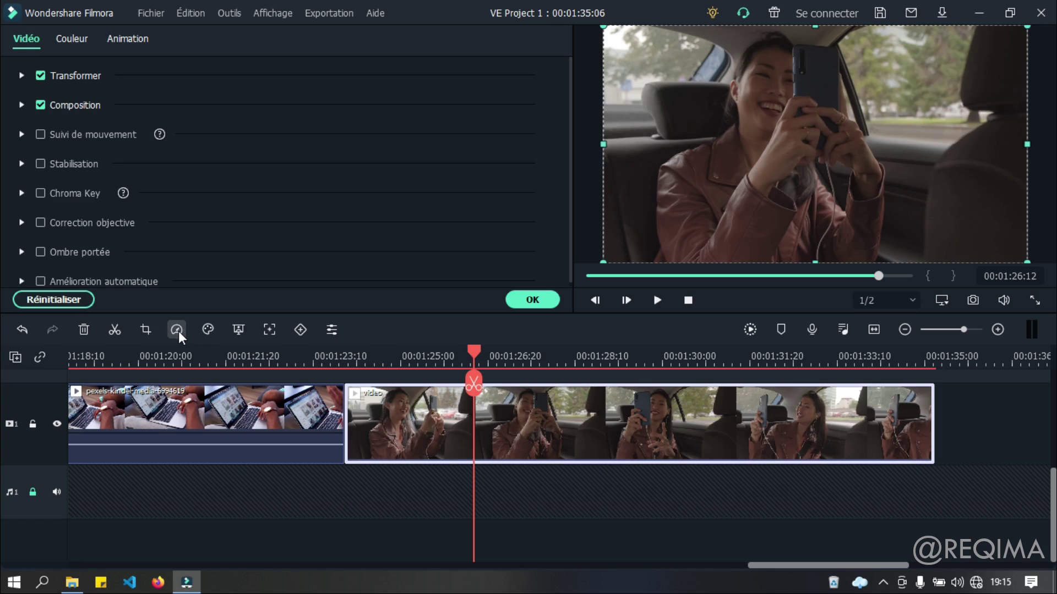
left_click(177, 329)
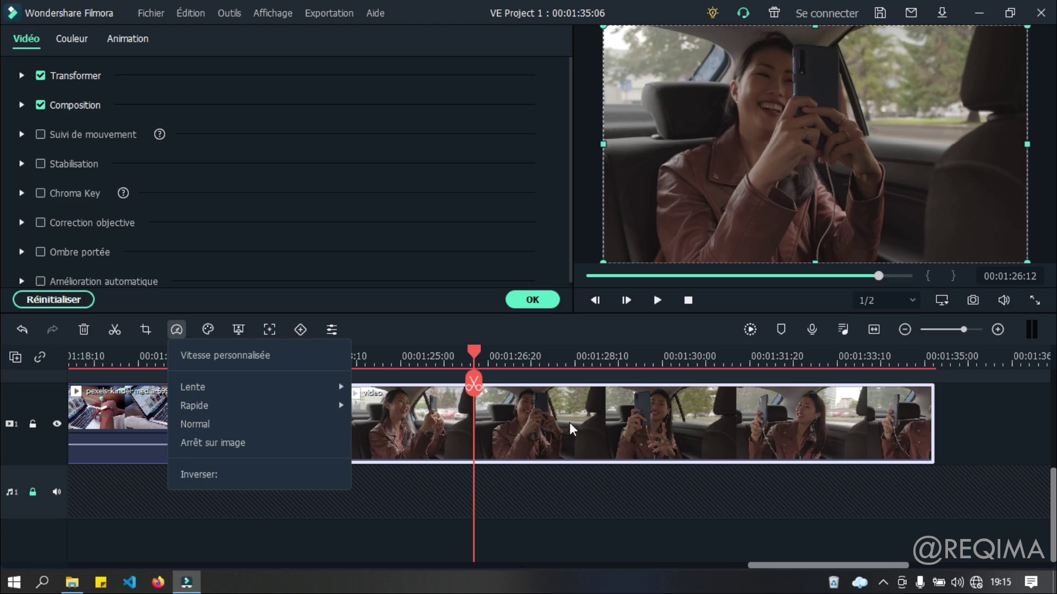
left_click(596, 414)
right_click(564, 428)
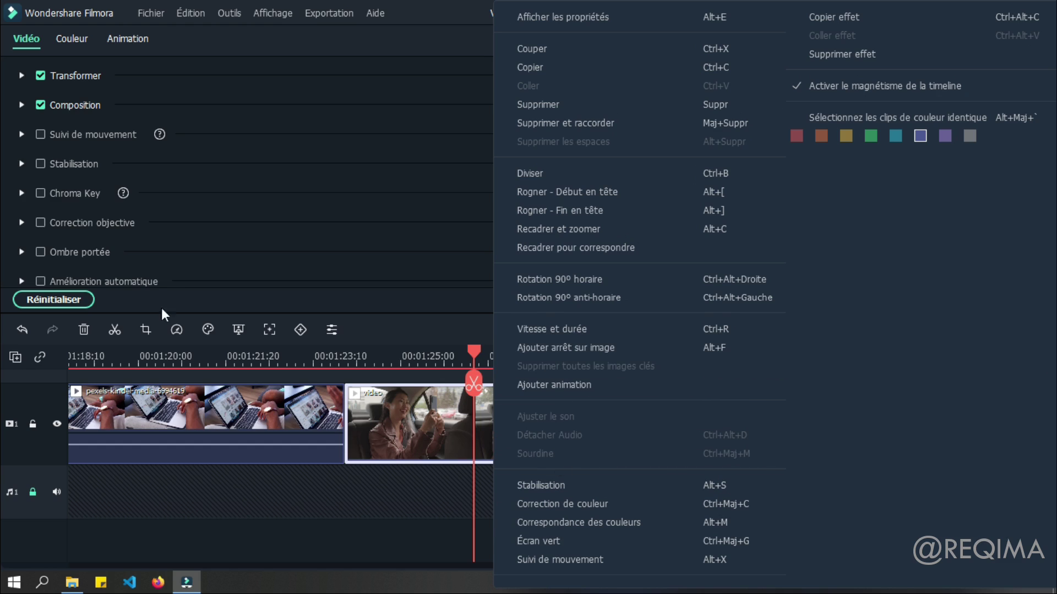
Set the car clip's custom speed to 7.00x and play it from just before its start
left_click(177, 330)
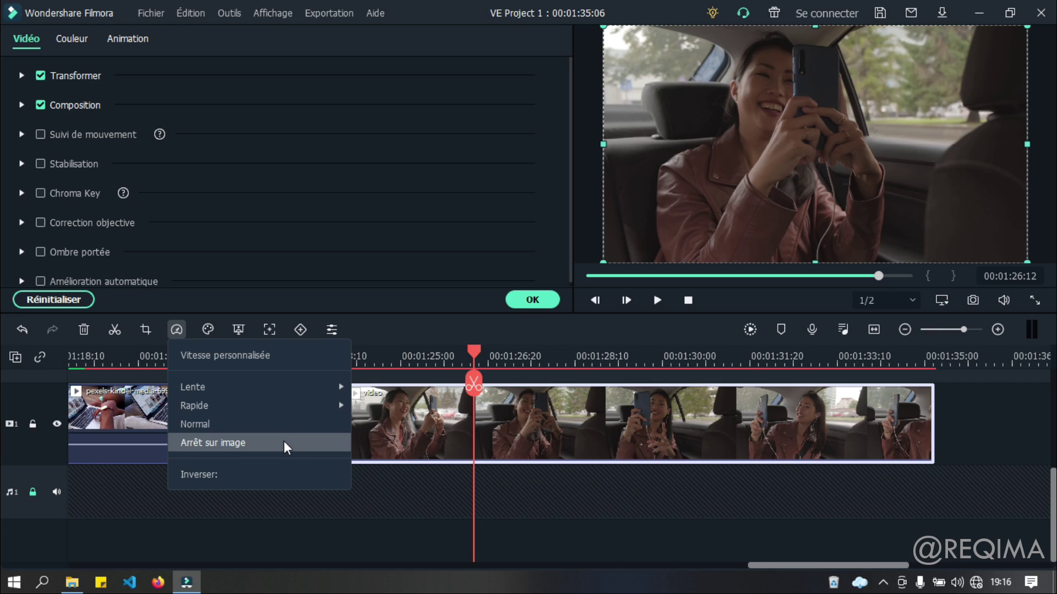
left_click(225, 357)
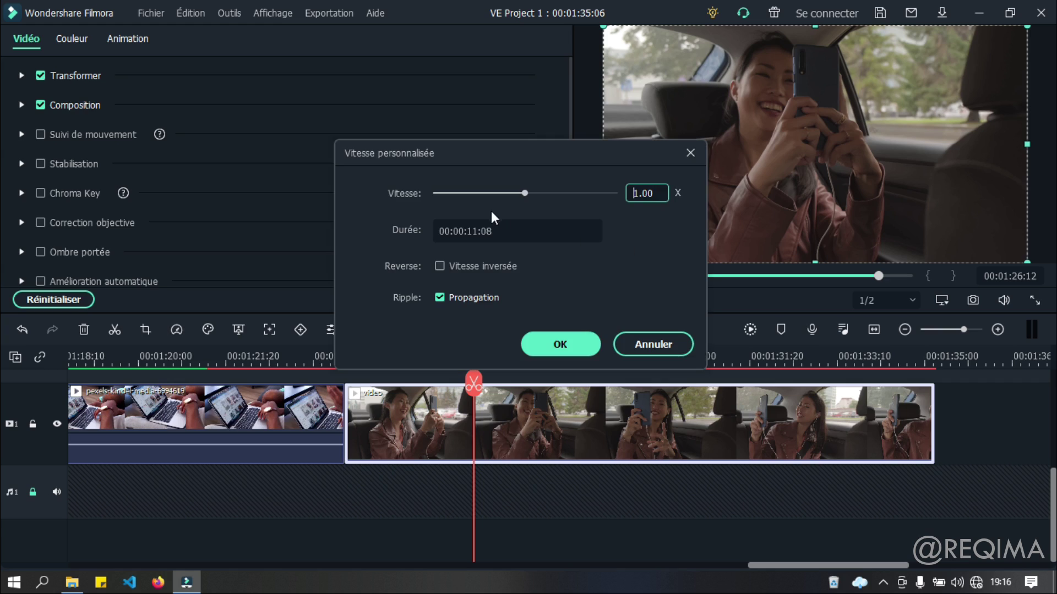
mouse_move(530, 194)
left_mouse_down()
mouse_move(550, 193)
mouse_move(478, 205)
mouse_move(542, 198)
left_mouse_up()
left_click(644, 193)
type("7.00")
left_click(632, 267)
left_click(567, 345)
left_click_drag(469, 360, 341, 353)
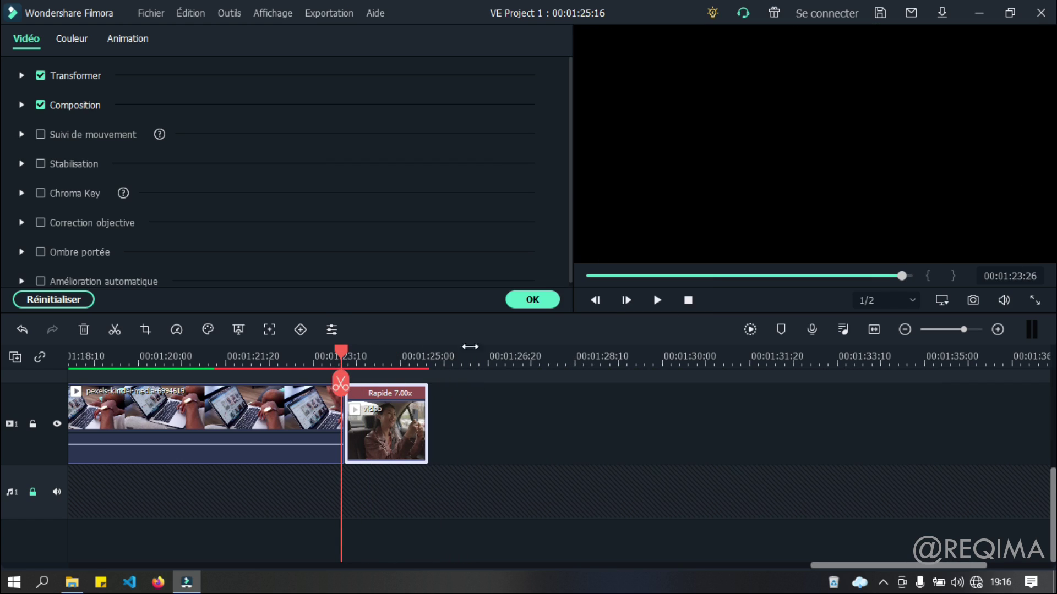
left_click(656, 301)
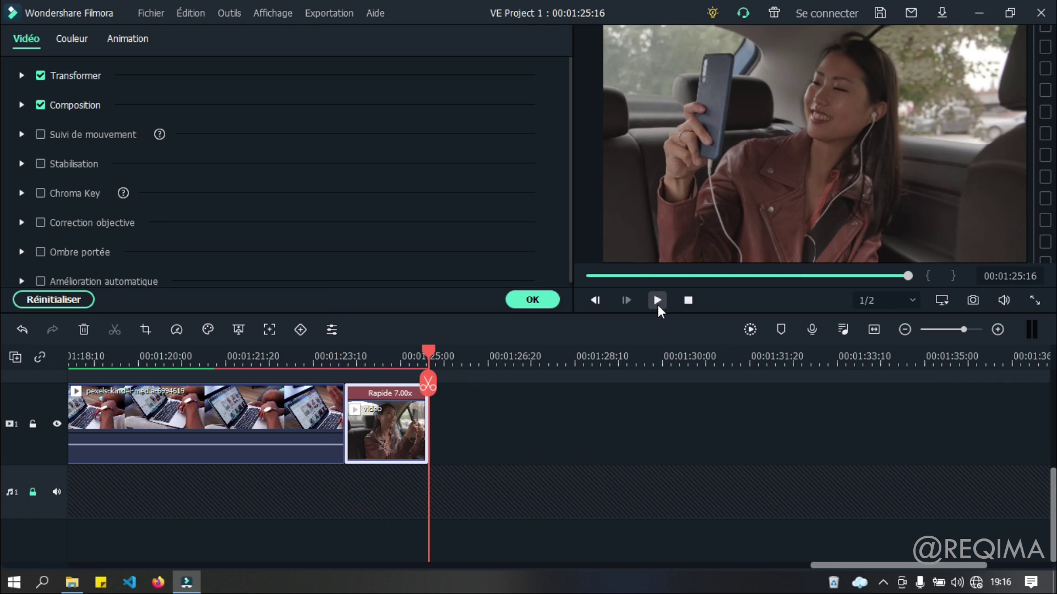
Slow the car clip down to a custom speed of 0.56x
right_click(391, 391)
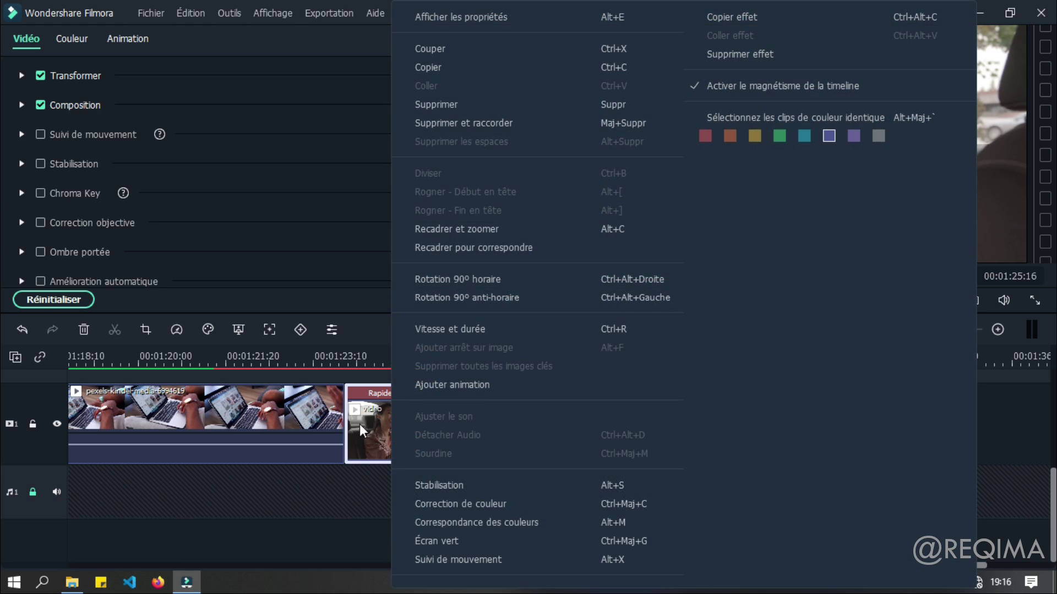
left_click(177, 329)
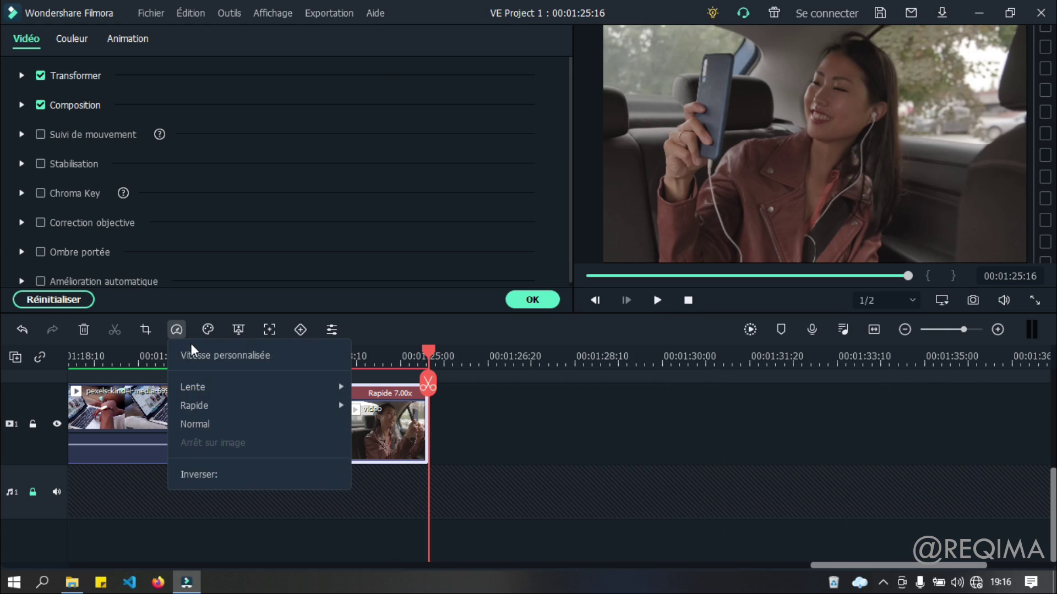
left_click(205, 358)
left_click_drag(529, 193, 481, 192)
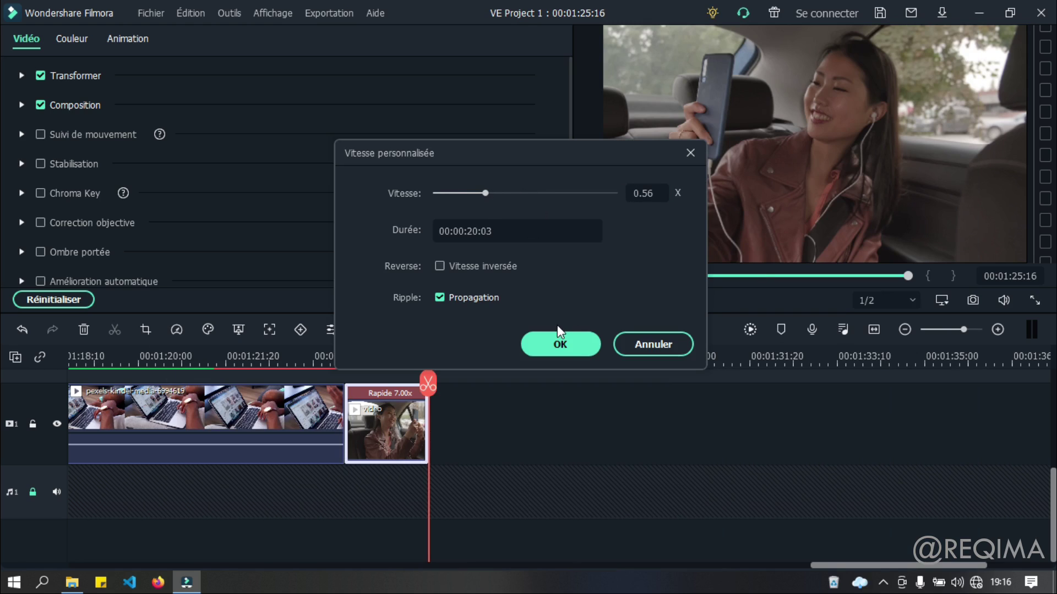
left_click(558, 342)
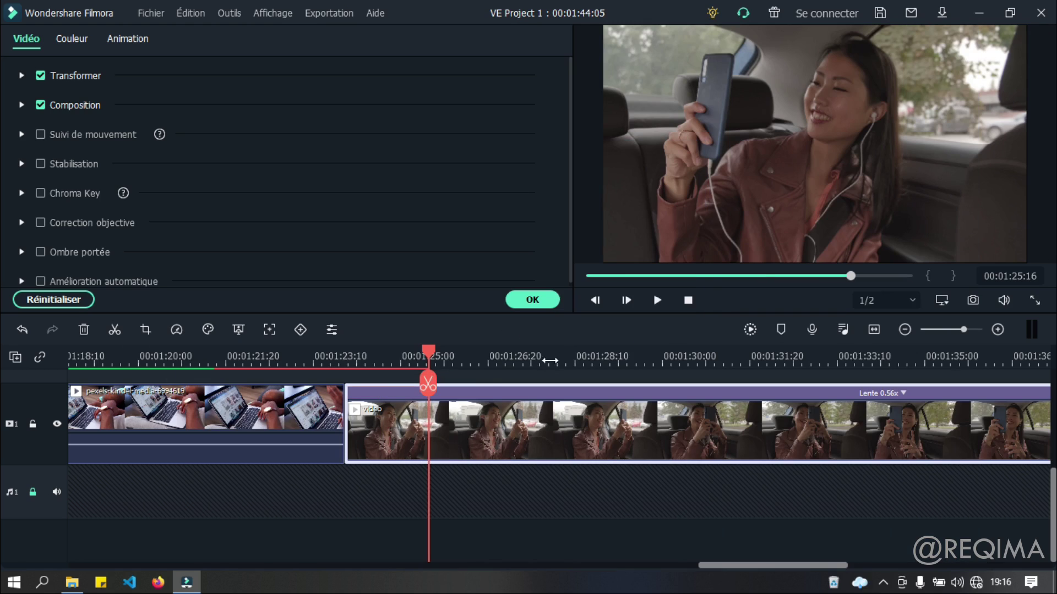
Fit the whole project in the timeline and play from 00:01:22:14 into the slowed car clip to examine its speed
left_click(872, 330)
left_click_drag(840, 355, 813, 352)
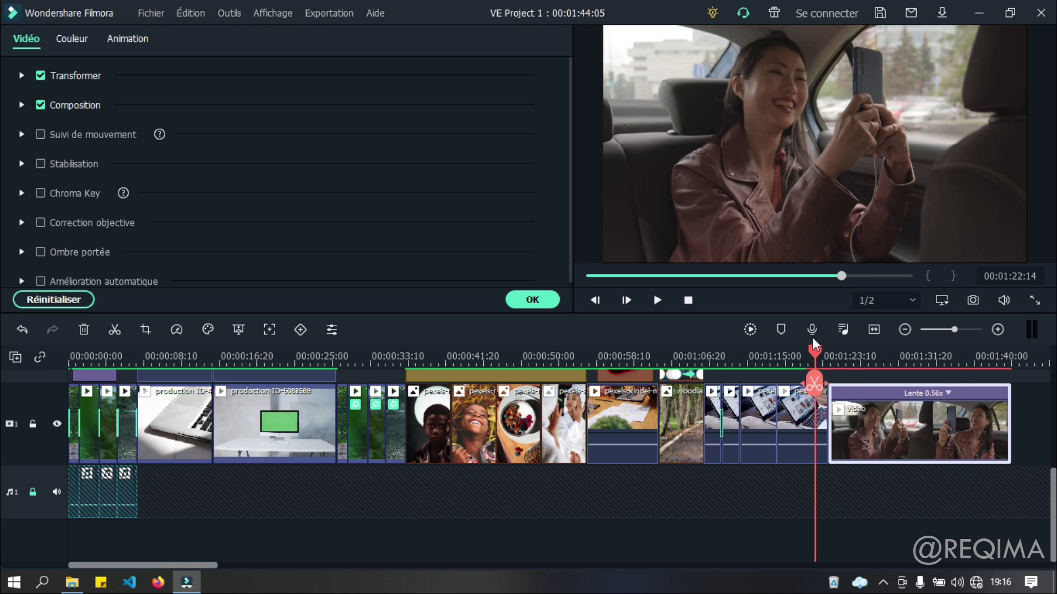
left_click(658, 299)
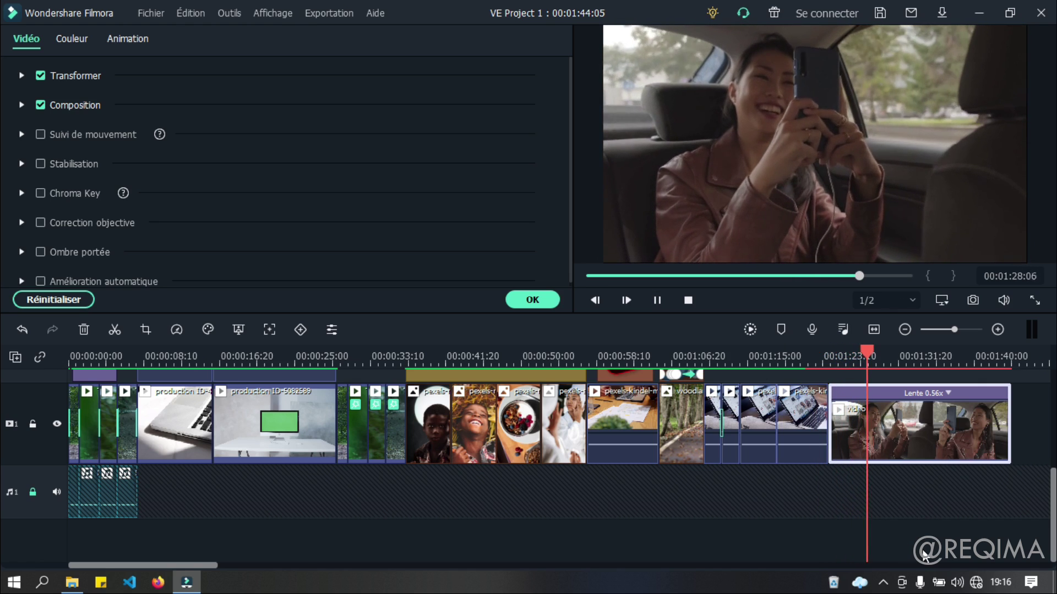
key("space")
Reverse the playback of the slowed car clip and move the playhead to 00:01:23:20, just before its start
right_click(940, 428)
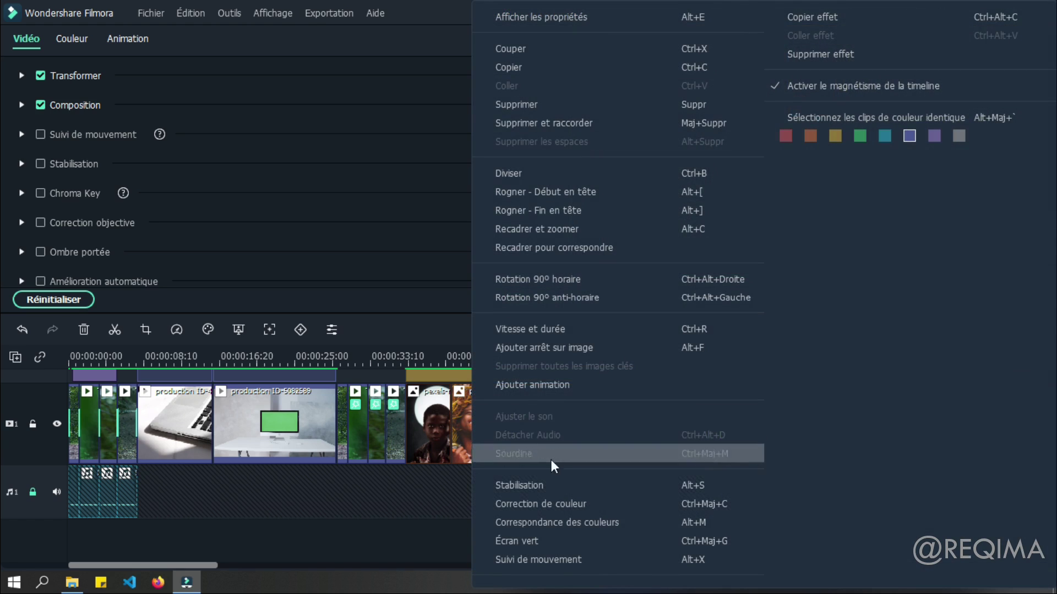
left_click(539, 335)
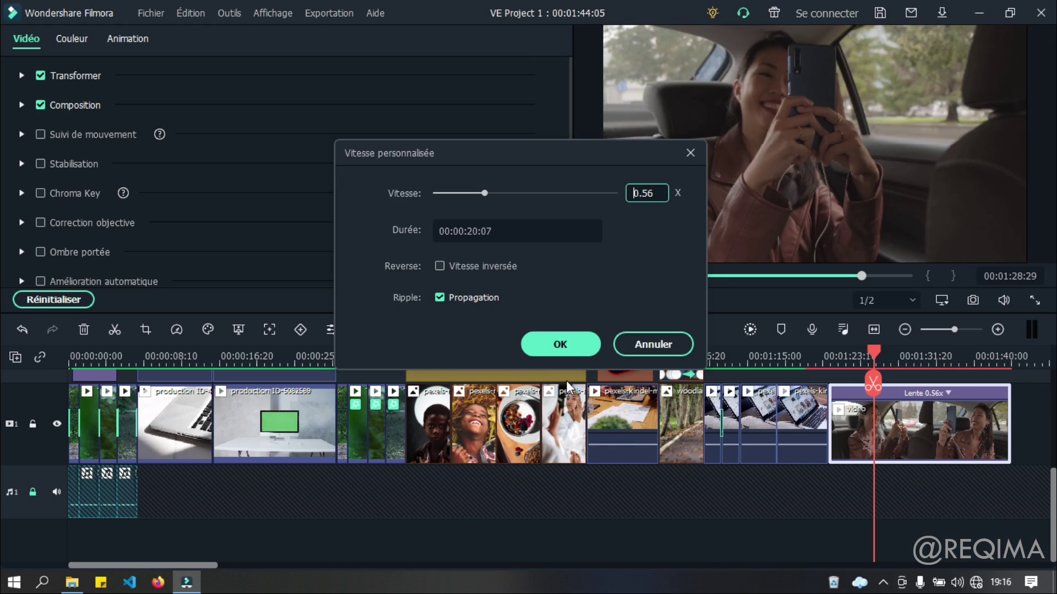
left_click(439, 267)
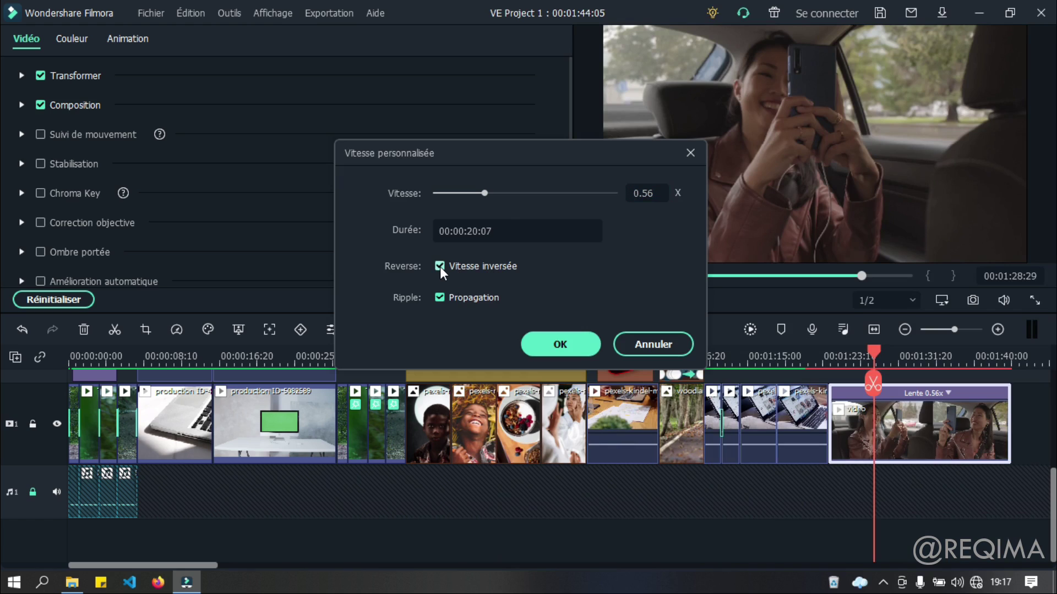
left_click(591, 350)
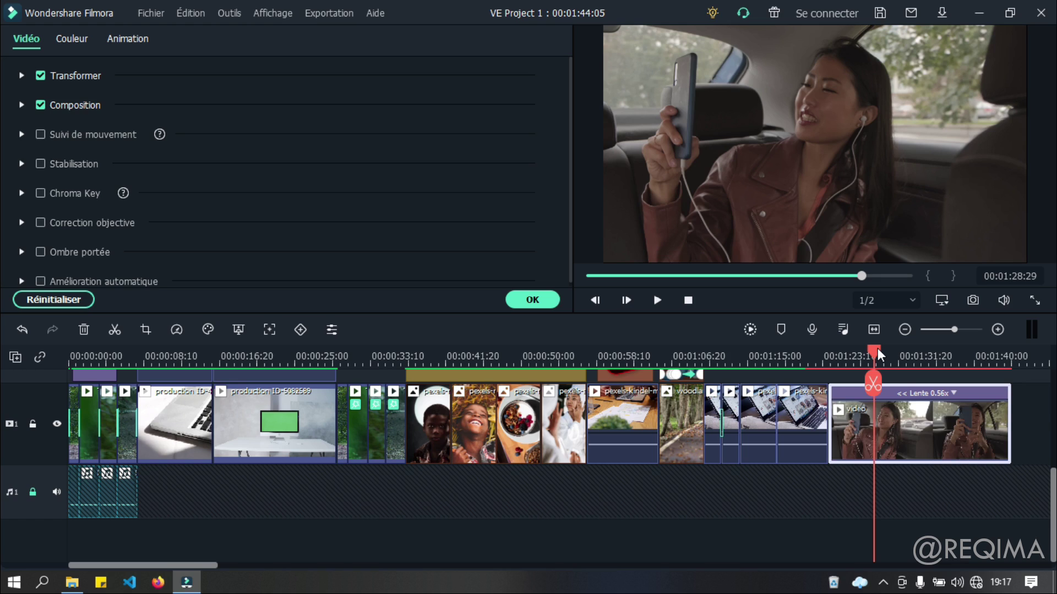
left_click_drag(877, 348, 826, 363)
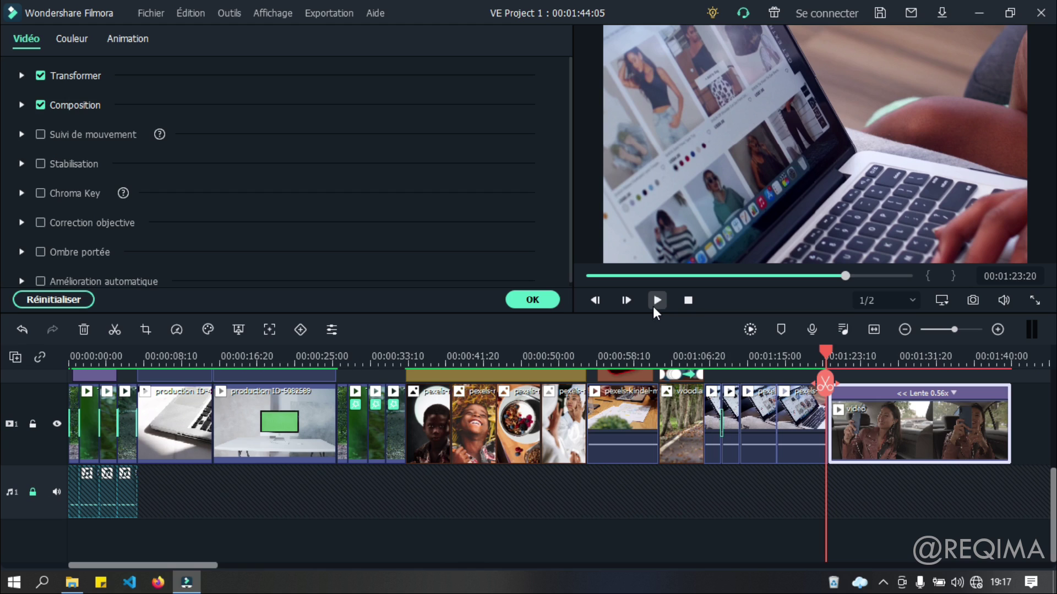
Play the reversed car clip and turn off its reversed playback
left_click(654, 307)
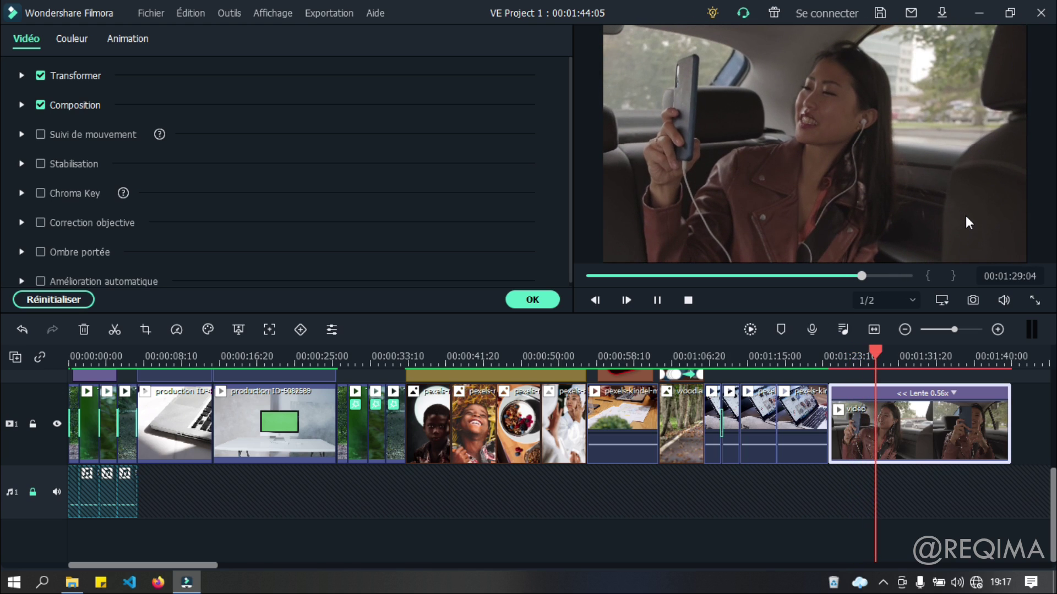
right_click(913, 429)
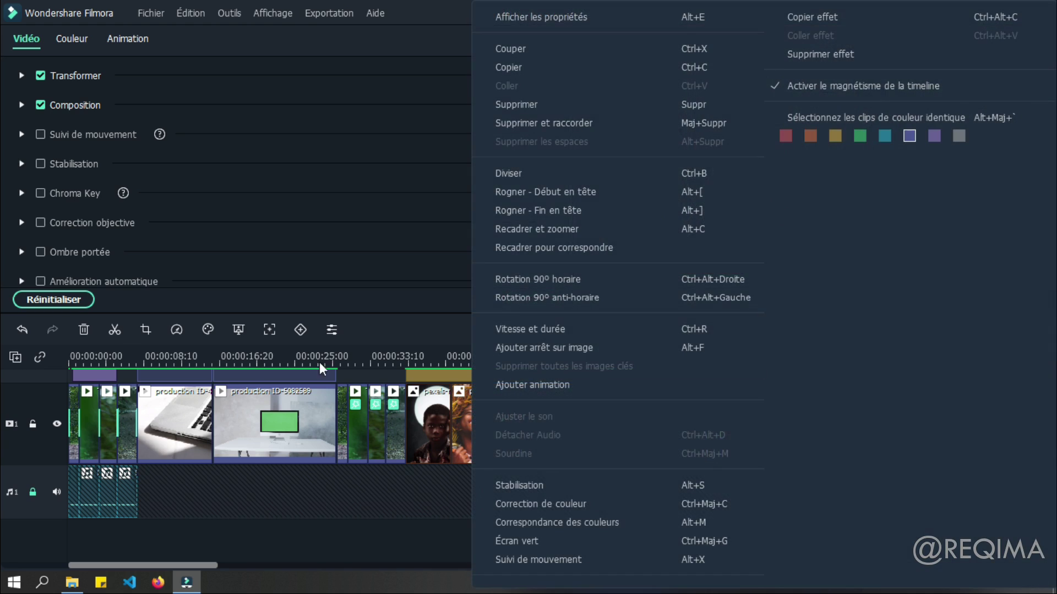
left_click(522, 330)
left_click(444, 268)
left_click(548, 340)
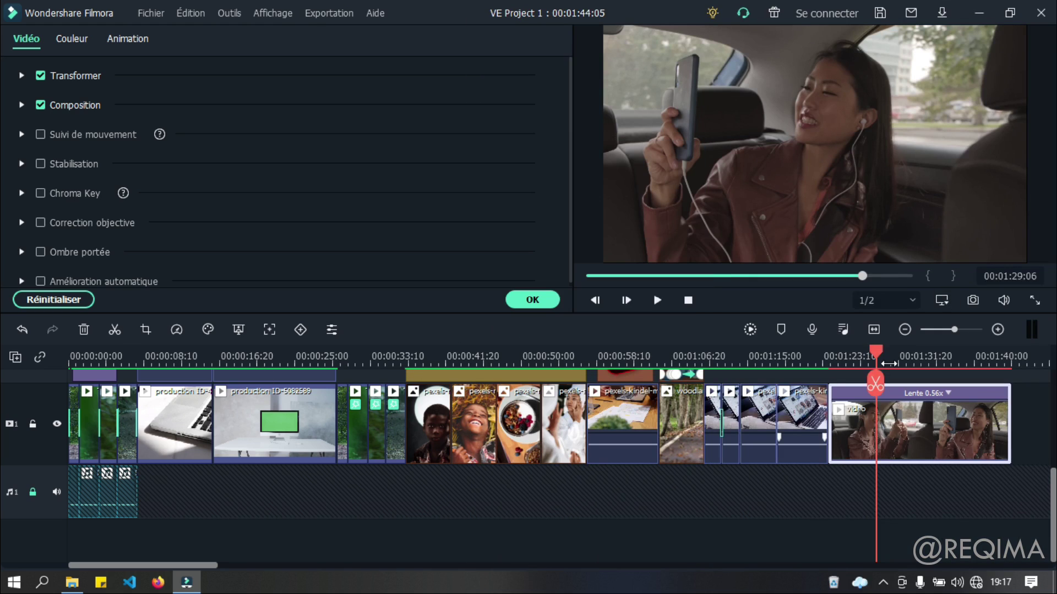
Play the slowed car clip from 00:01:26:22, pause at 00:01:34:19 and insert a freeze frame there
left_click_drag(878, 364, 854, 356)
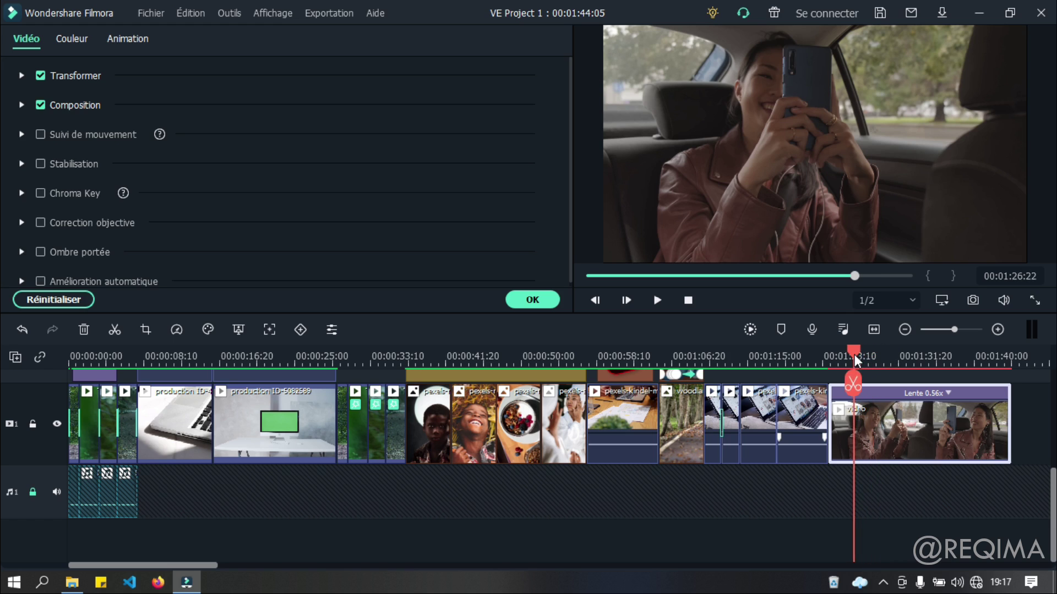
key("space")
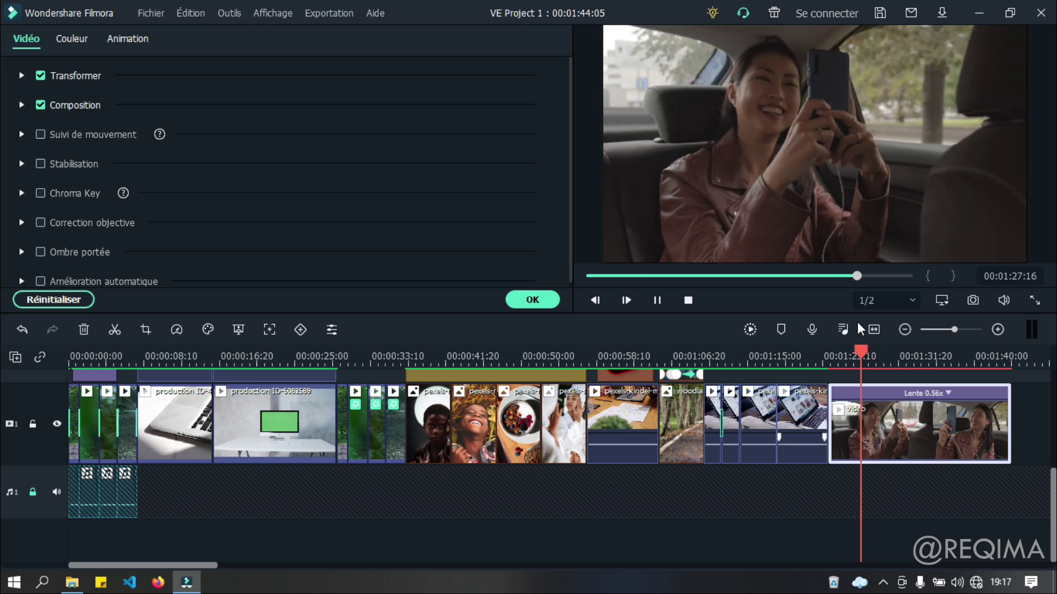
right_click(942, 393)
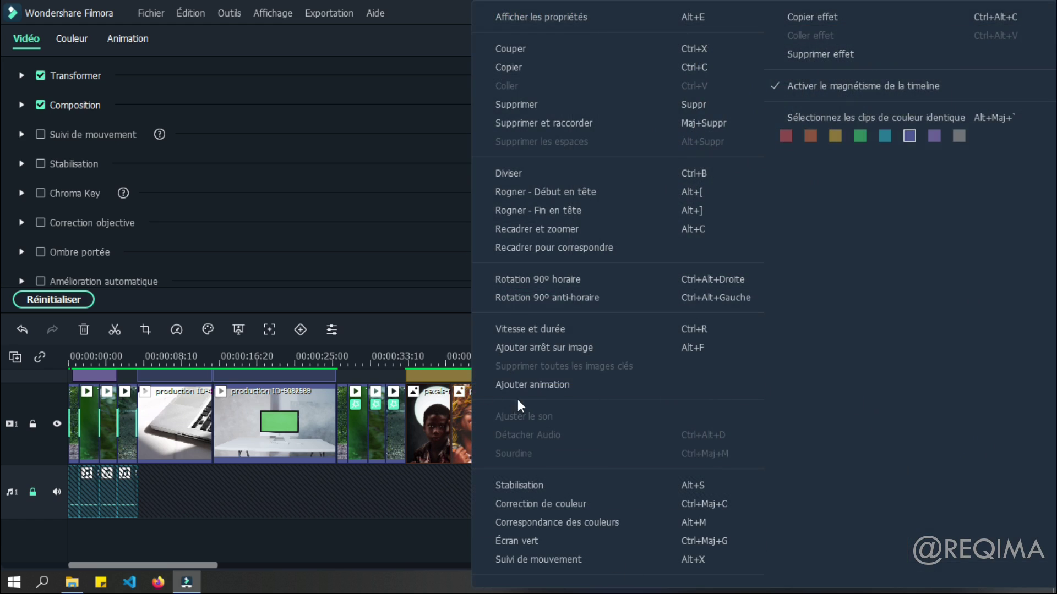
left_click(859, 492)
key("space")
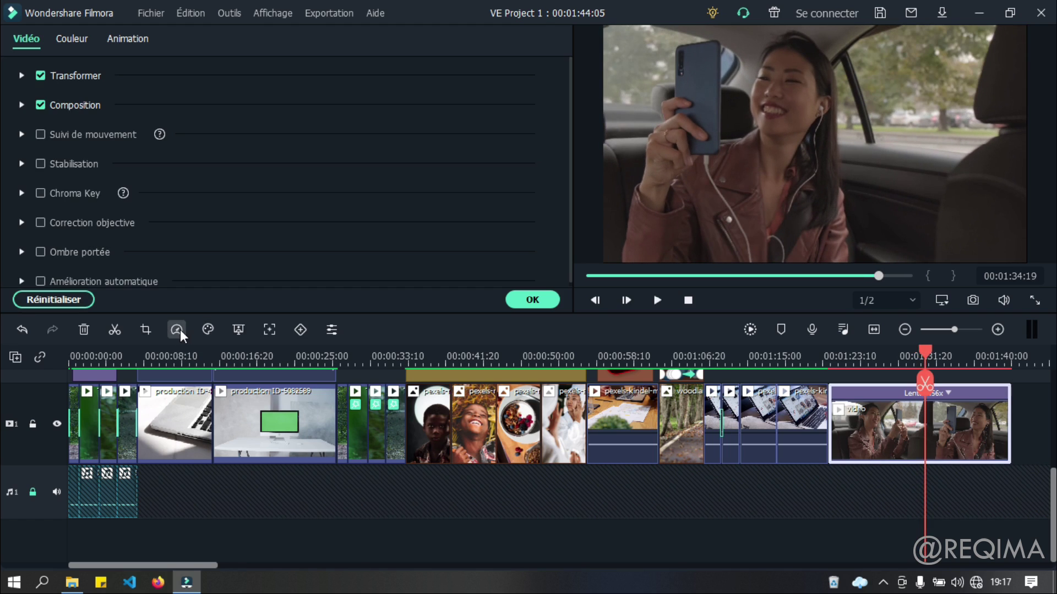
left_click(180, 329)
left_click(220, 442)
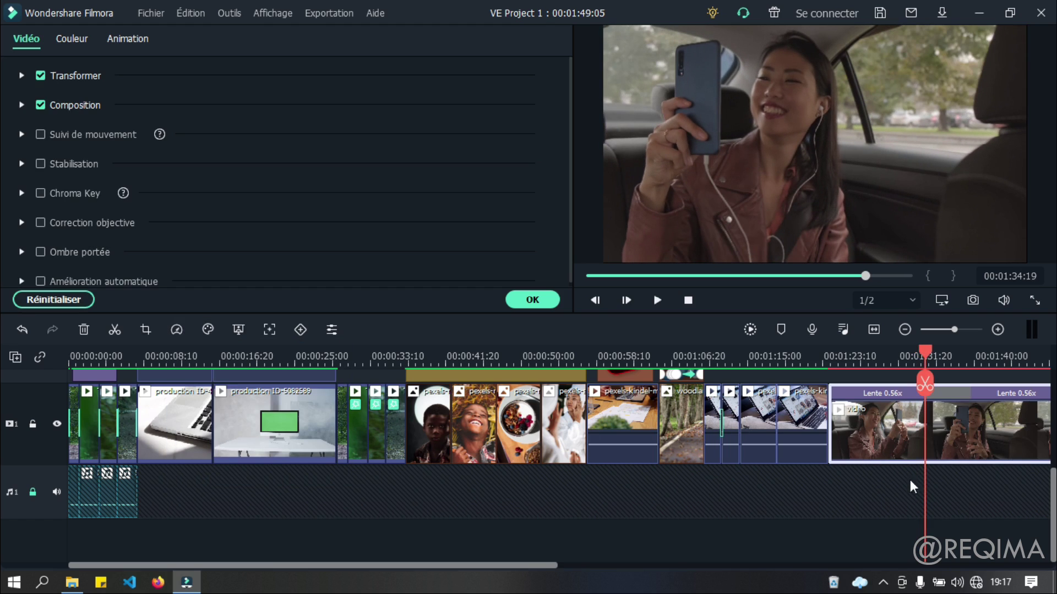
Play the project from 00:01:23:13, just before the car clip, to examine the freeze frame
scroll(925, 479, "down", 3)
left_click(702, 356)
left_click_drag(701, 355, 682, 352)
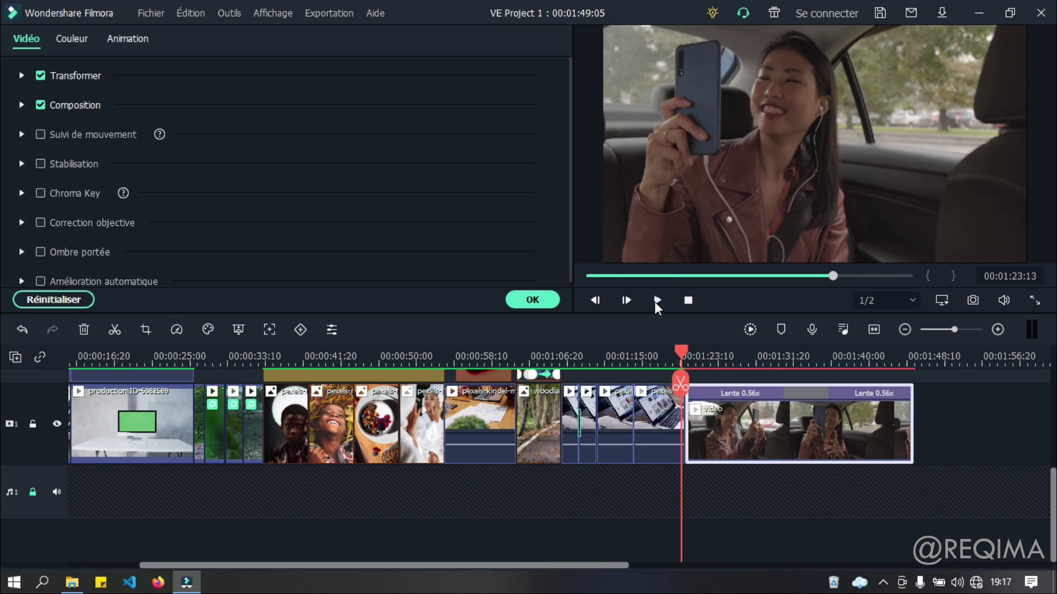
left_click(654, 301)
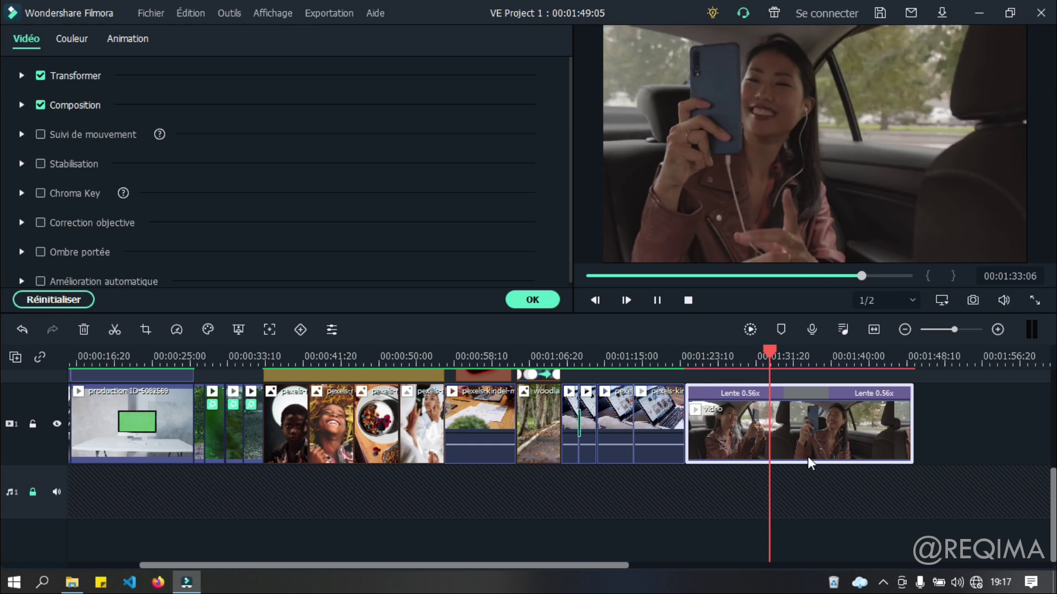
key("space")
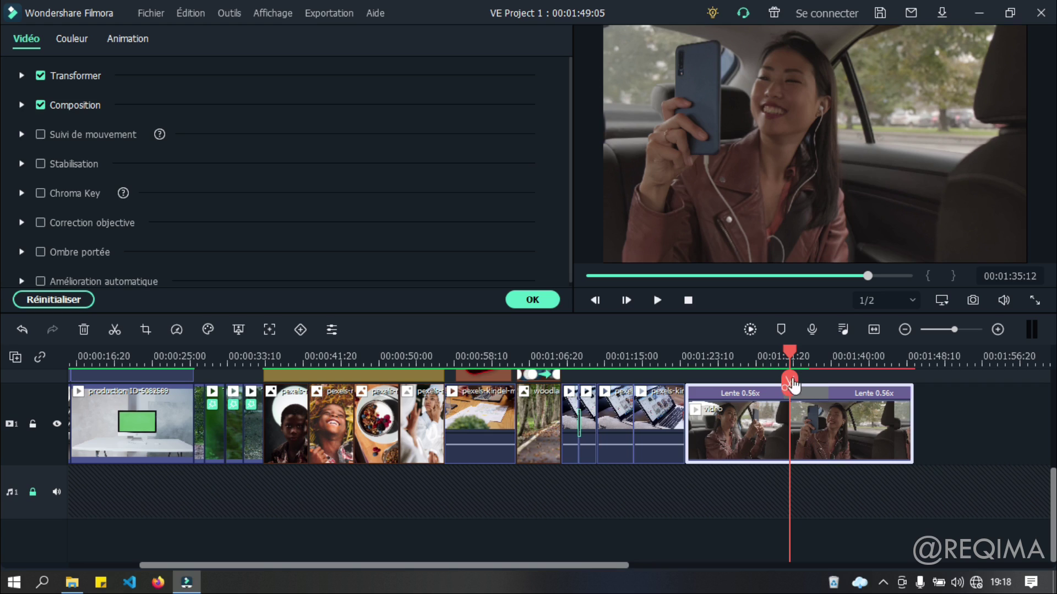
Shorten the freeze frame in the car clip to about half its length and play through it
left_click_drag(826, 395, 805, 409)
key("space")
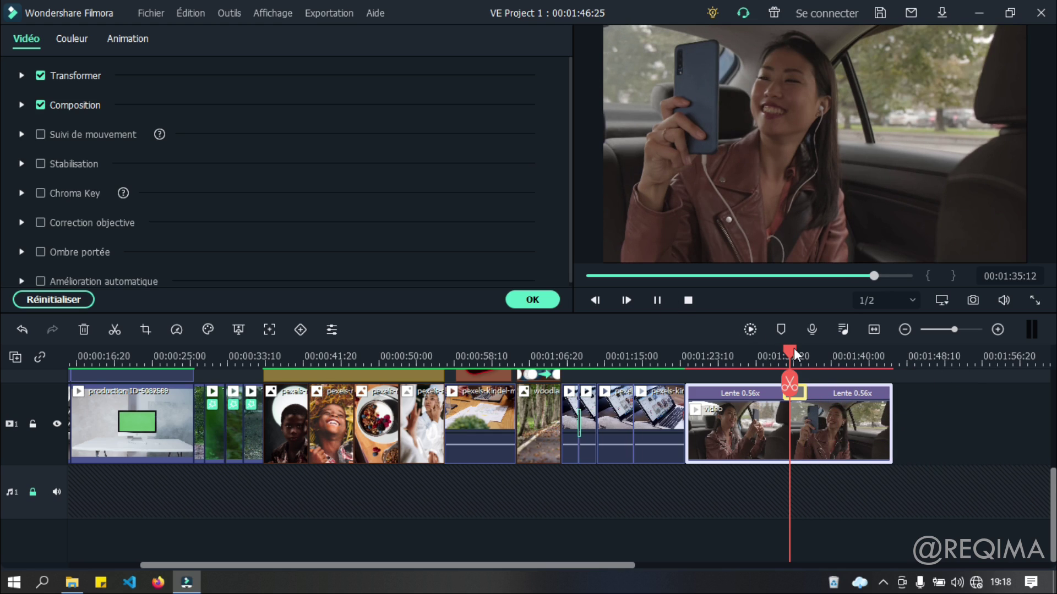
key("space")
Reset the car clip to normal speed, removing its slow motion and freeze frame
left_click(941, 426)
left_click(868, 437)
right_click(837, 437)
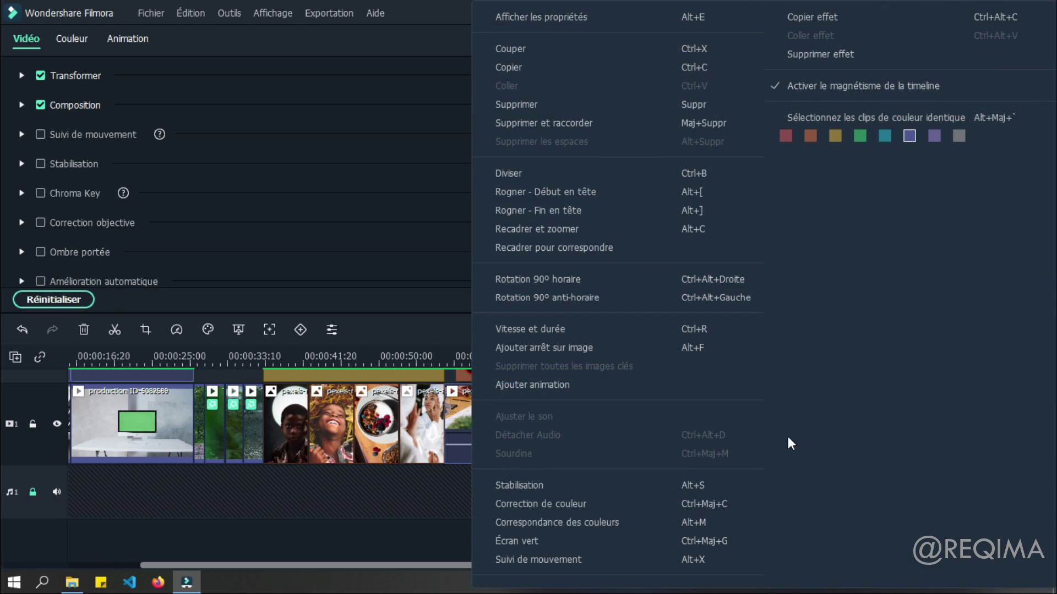
left_click(169, 332)
left_click(182, 332)
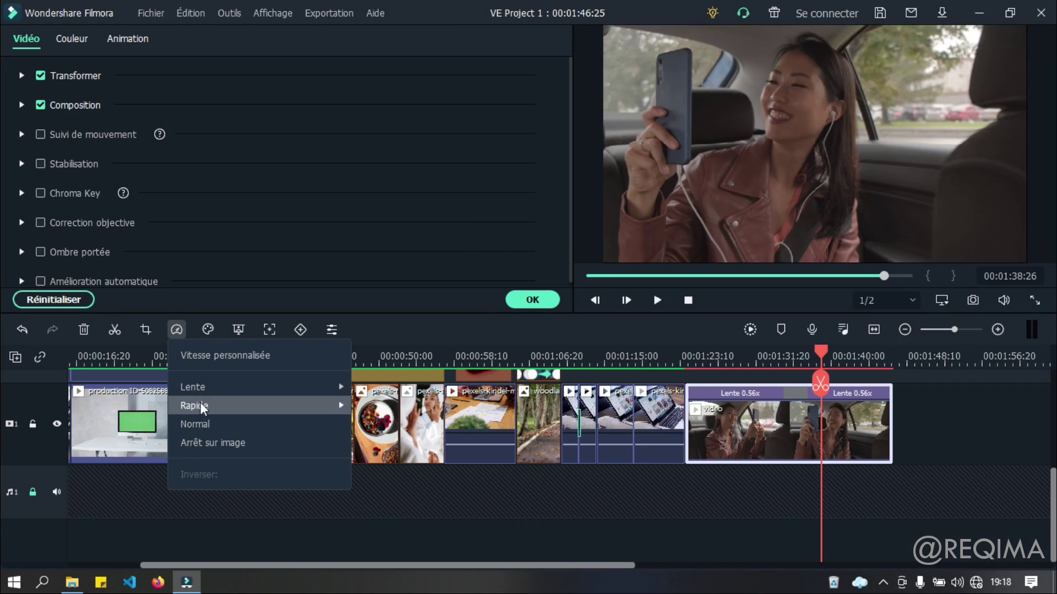
left_click(206, 429)
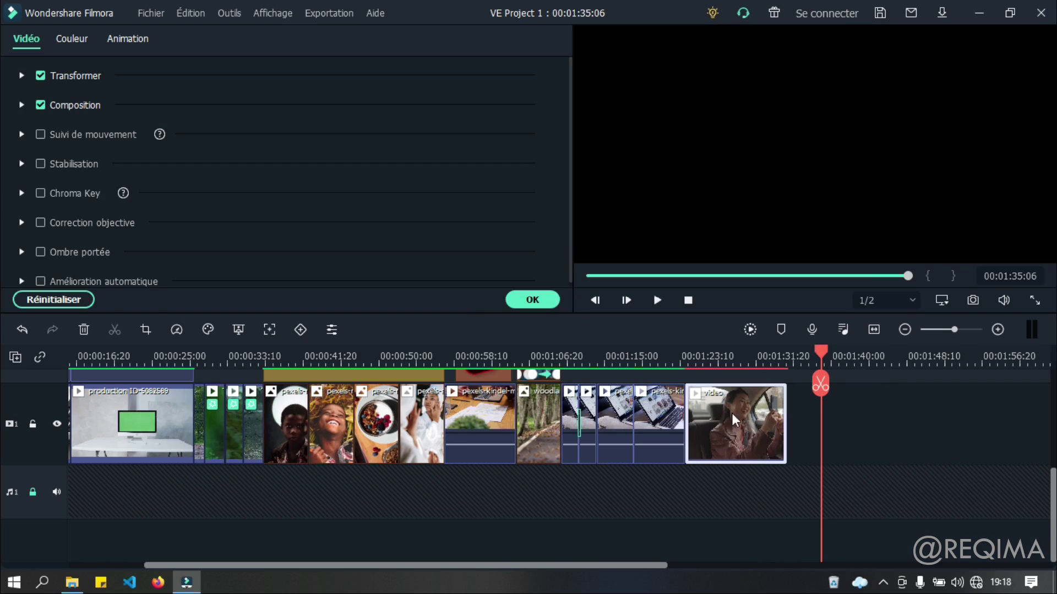
Enable Chroma Key and motion tracking on the car clip and reopen its settings at 00:01:23:28
left_click(212, 326)
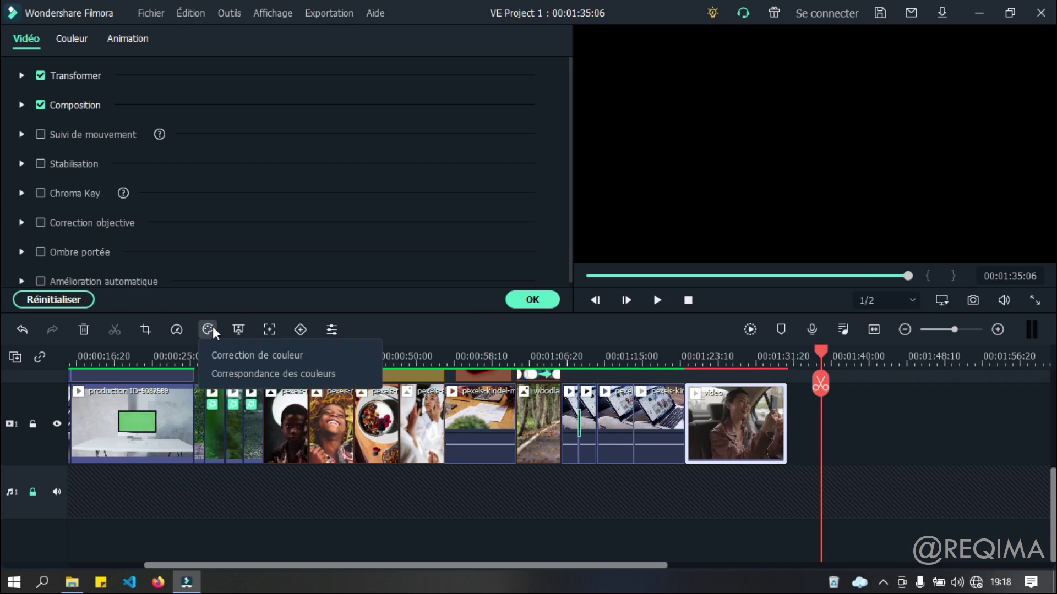
left_click(238, 329)
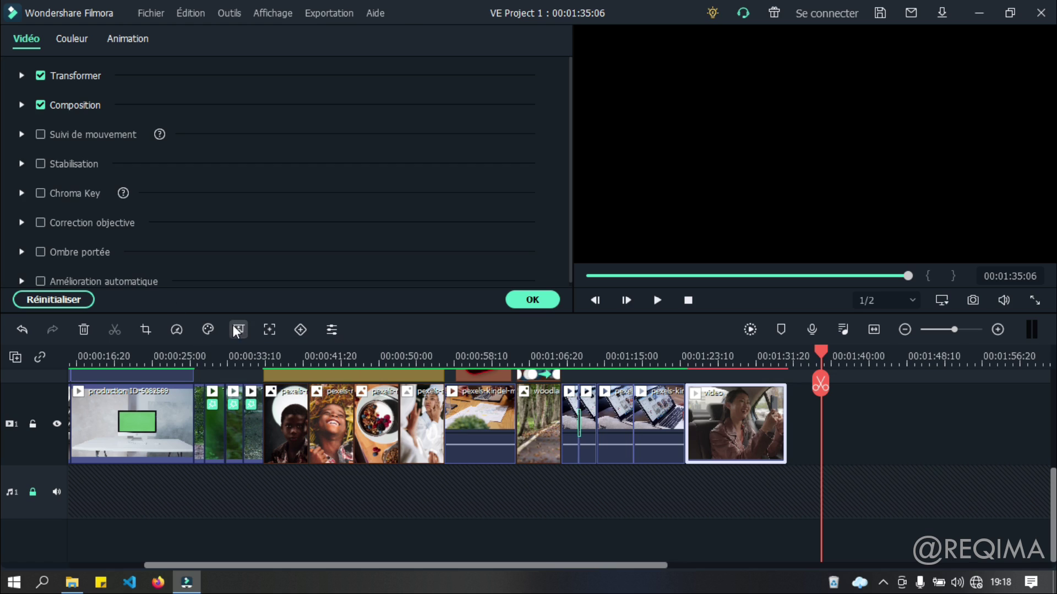
left_click(269, 329)
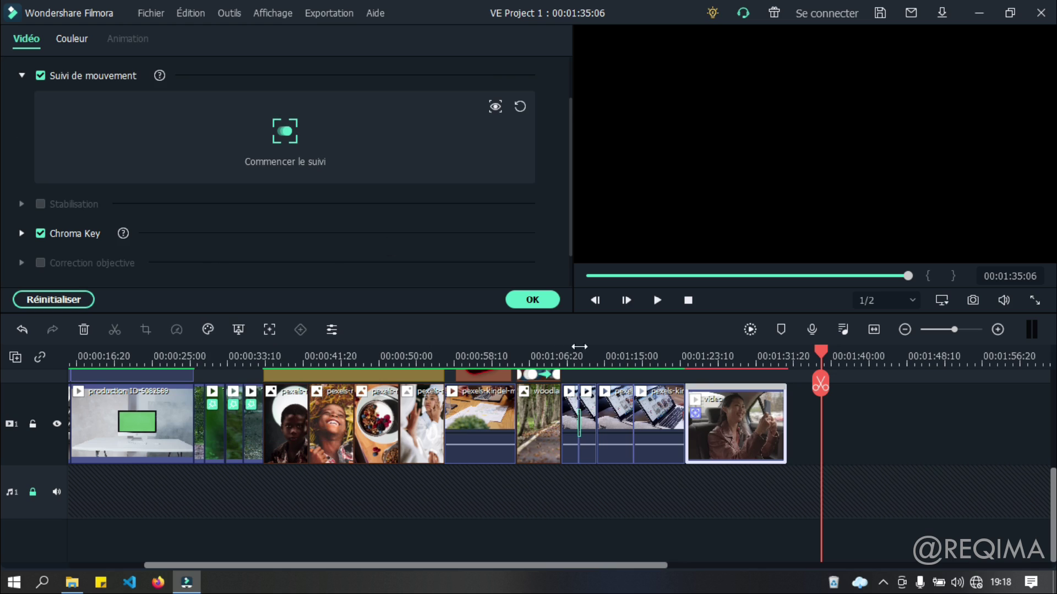
left_click(532, 299)
double_click(731, 409)
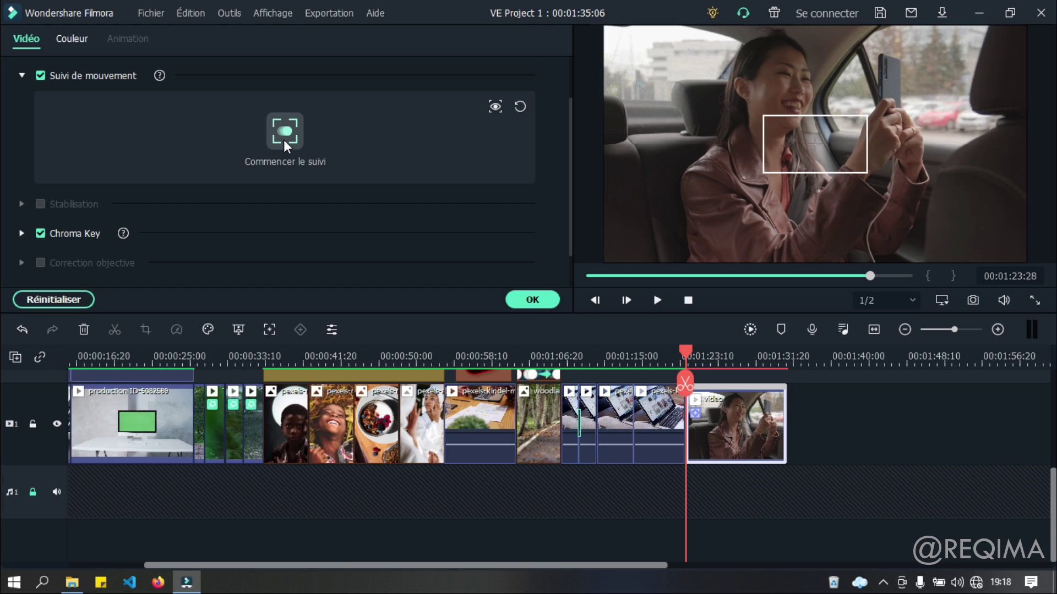
Run motion tracking on the car clip with the default tracking area and import production ID-5083561 as the clip that follows the motion
left_click(284, 135)
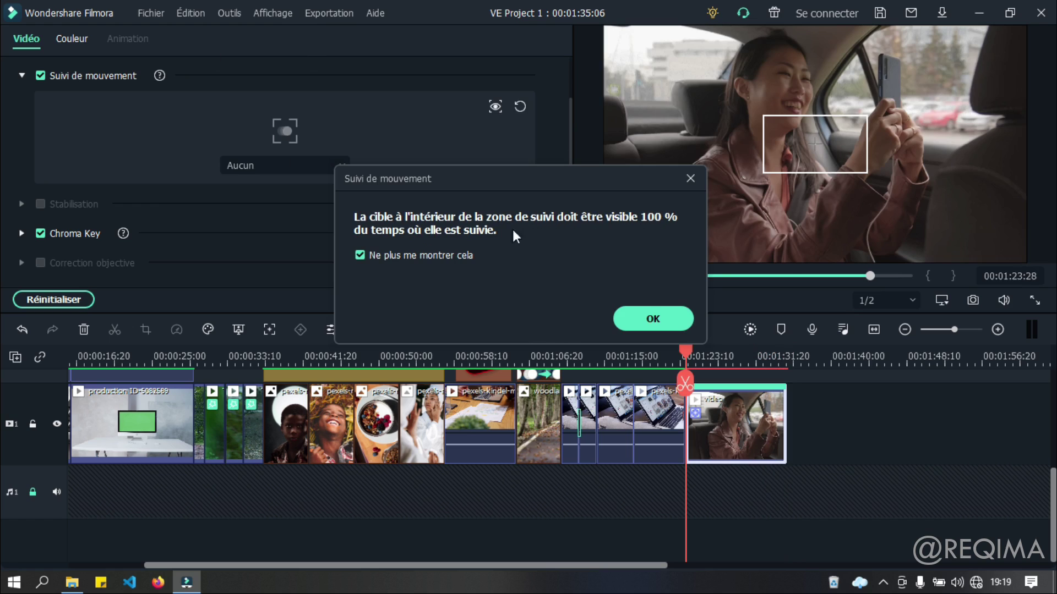
left_click(649, 319)
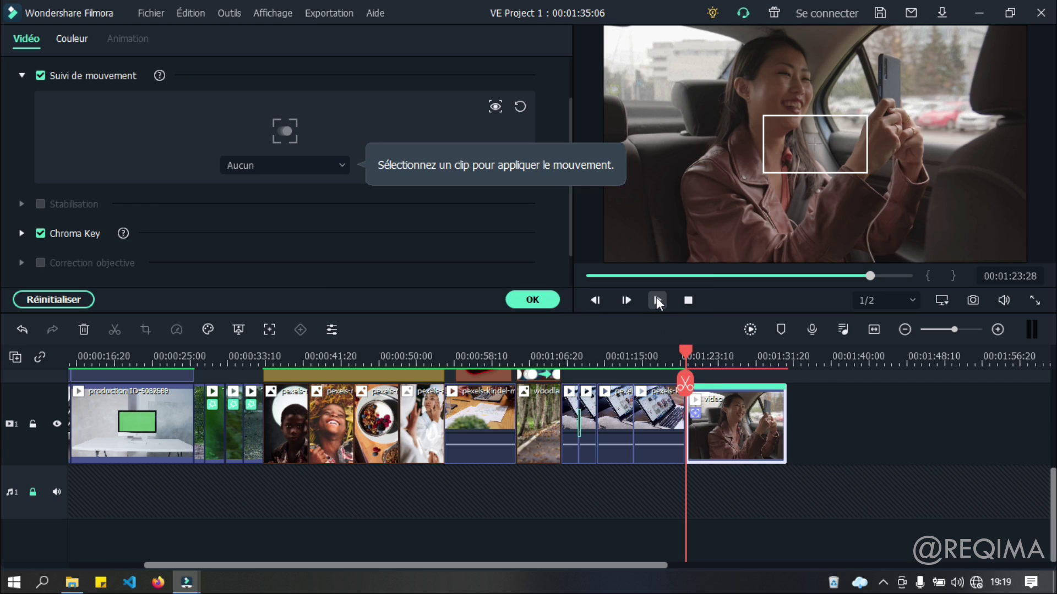
left_click(317, 172)
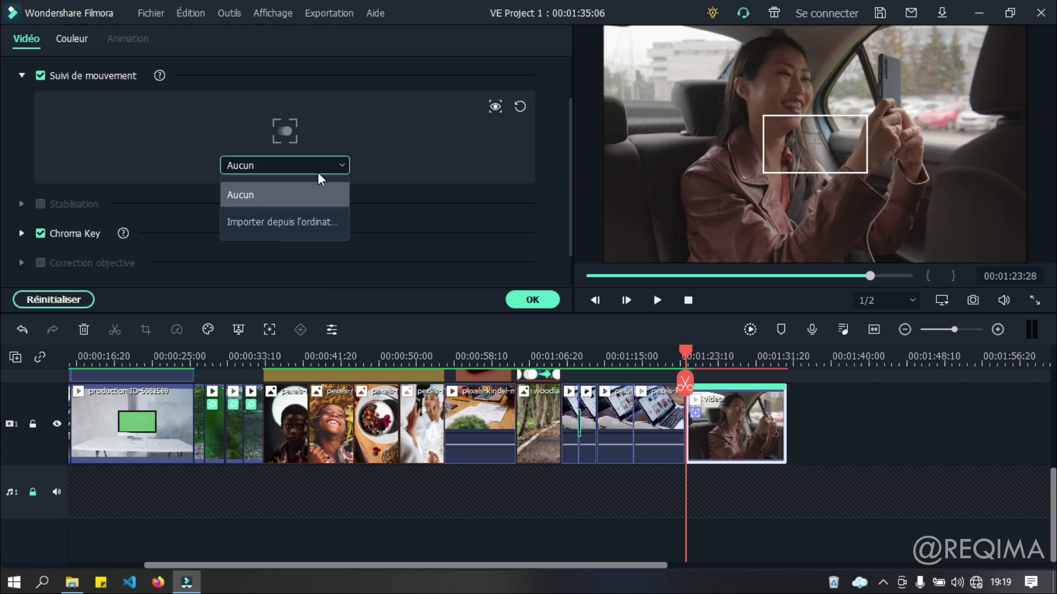
left_click(289, 220)
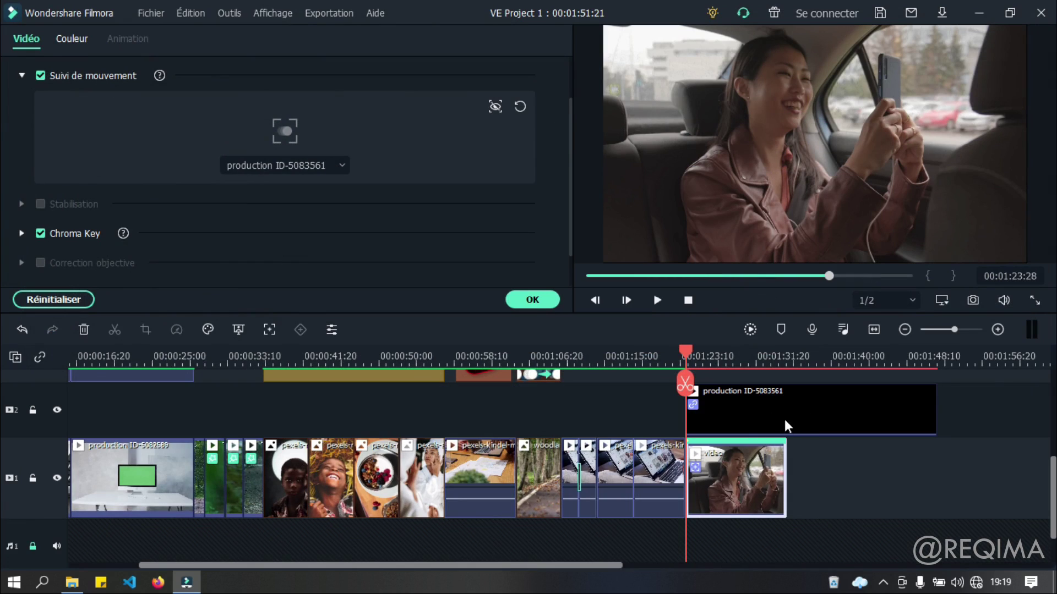
Play the car clip with its tracked overlay, replay it from 00:01:22:15 past the clip's end, and close the clip settings
left_click(659, 302)
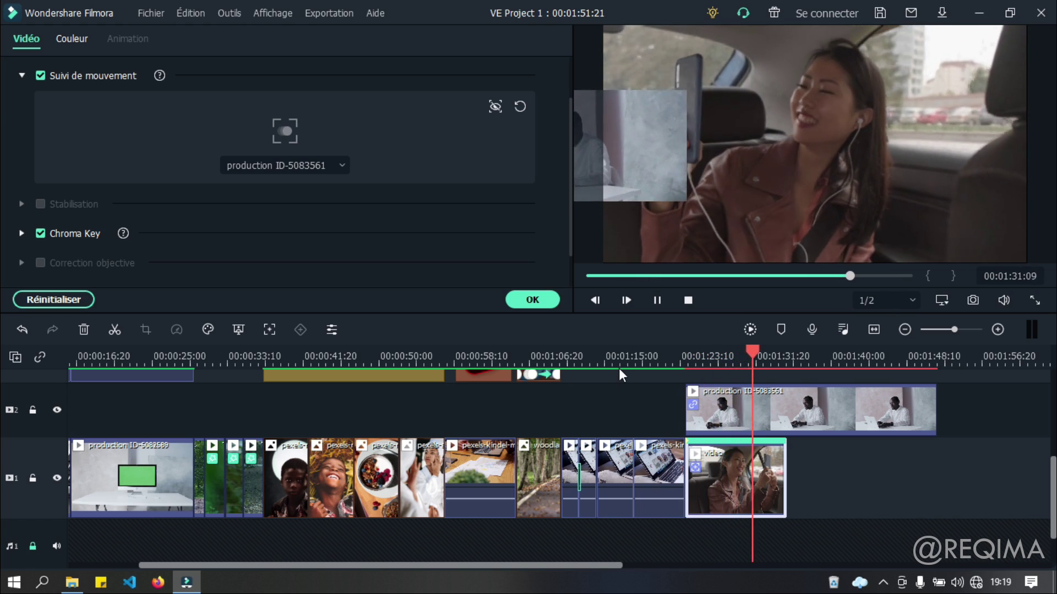
key("space")
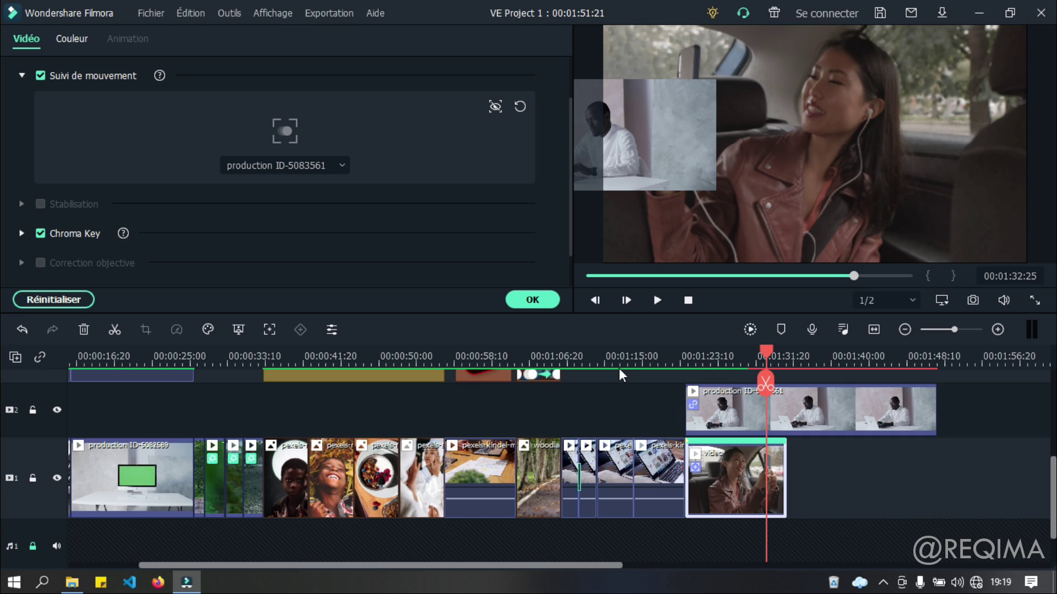
left_click_drag(765, 354, 671, 355)
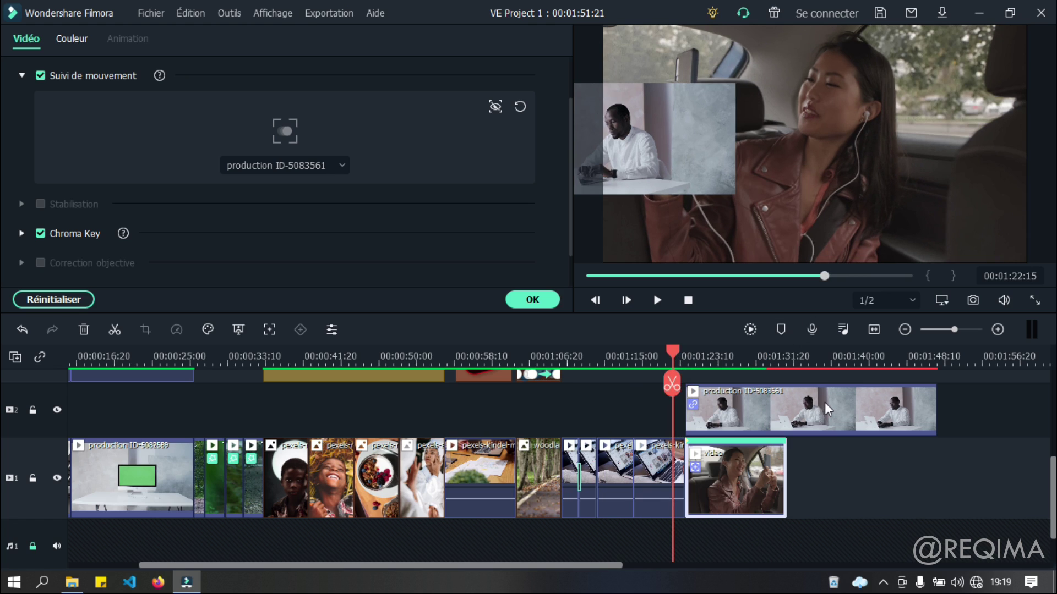
key("space")
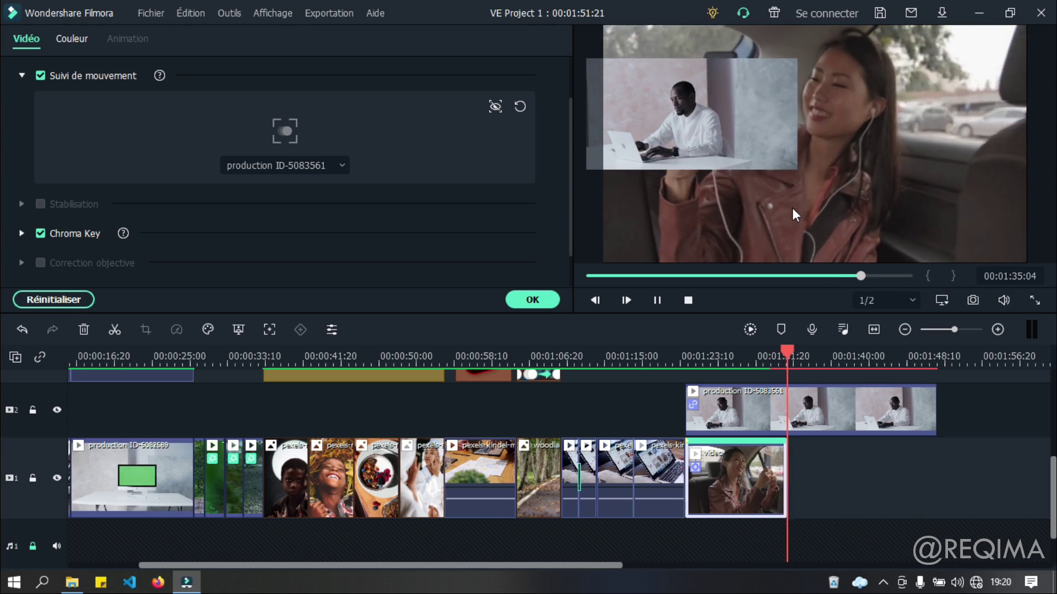
key("space")
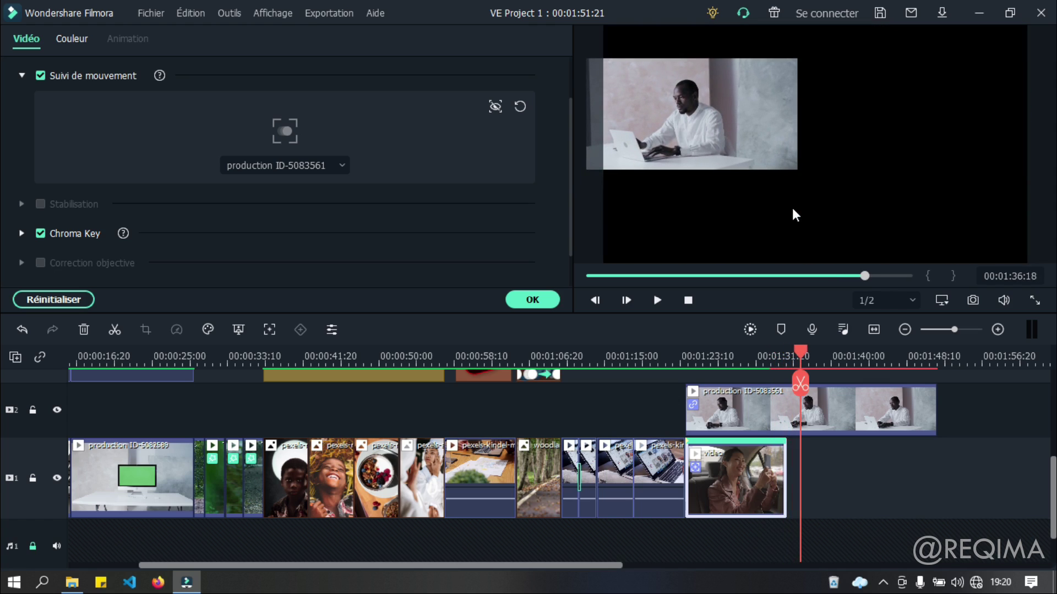
key("space")
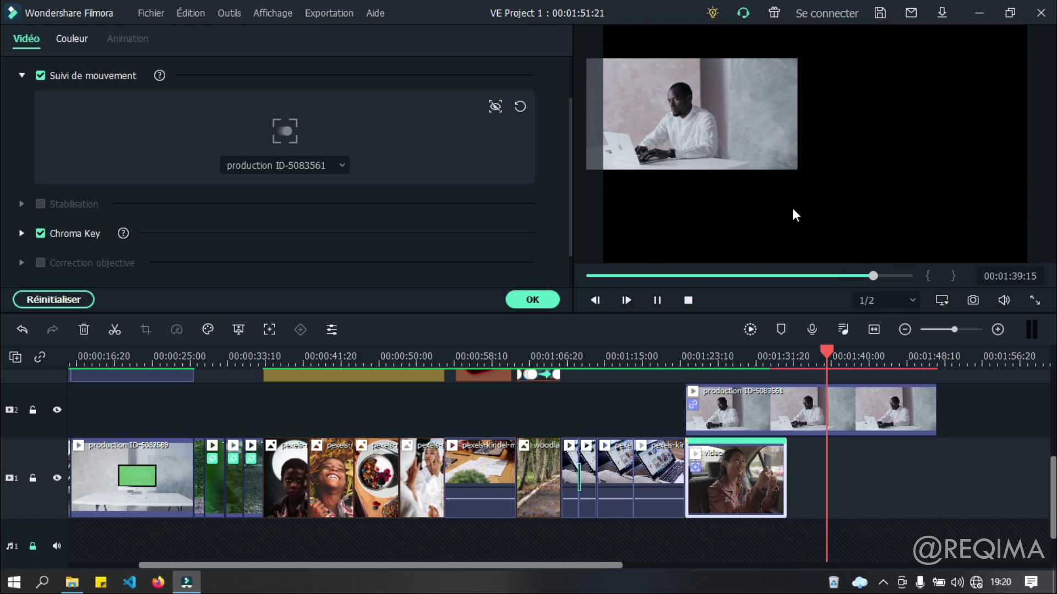
key("space")
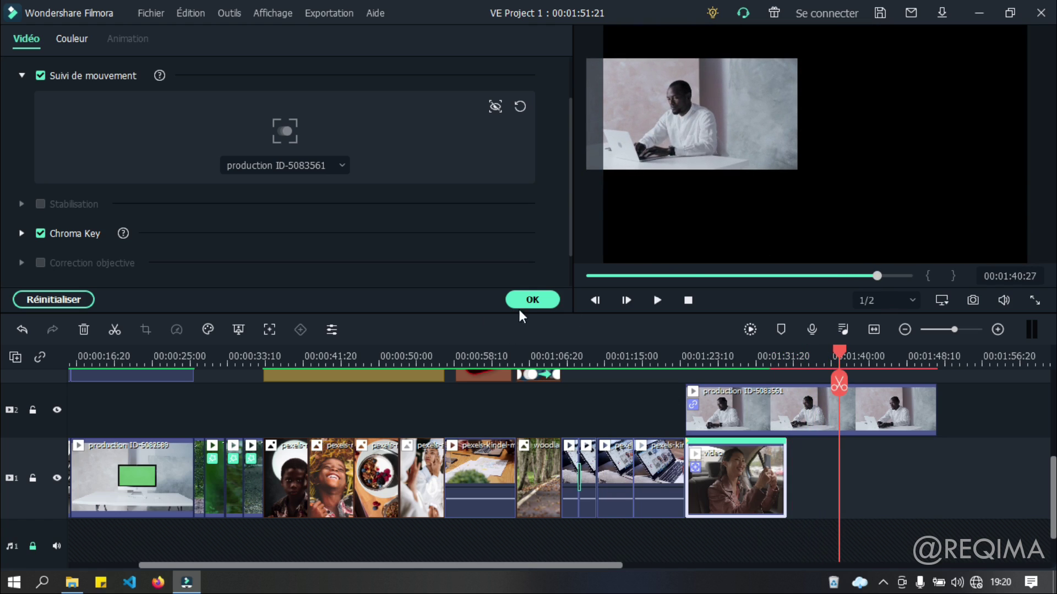
left_click(540, 301)
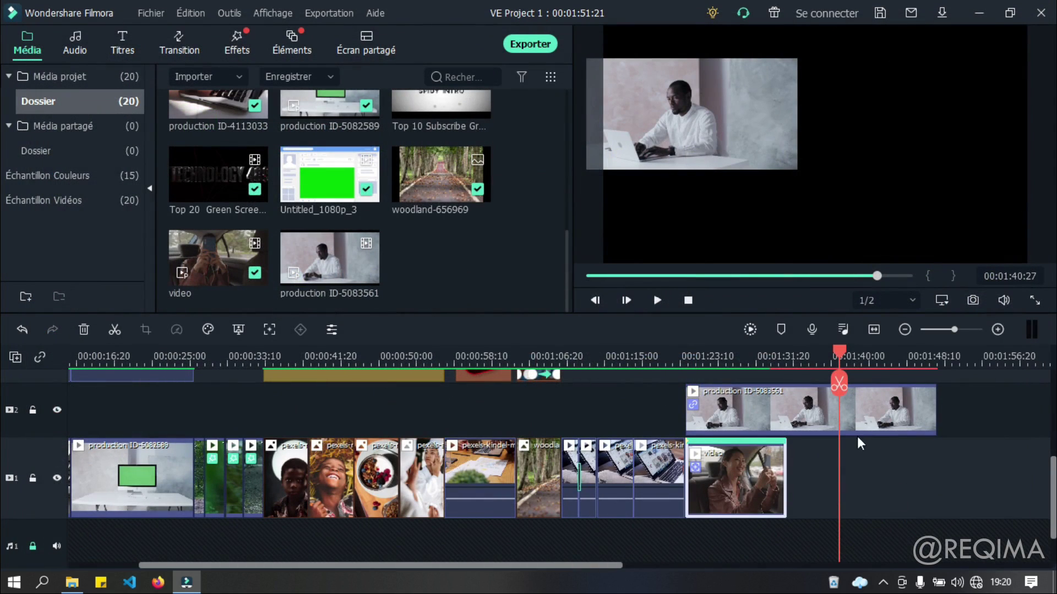
left_click(750, 388)
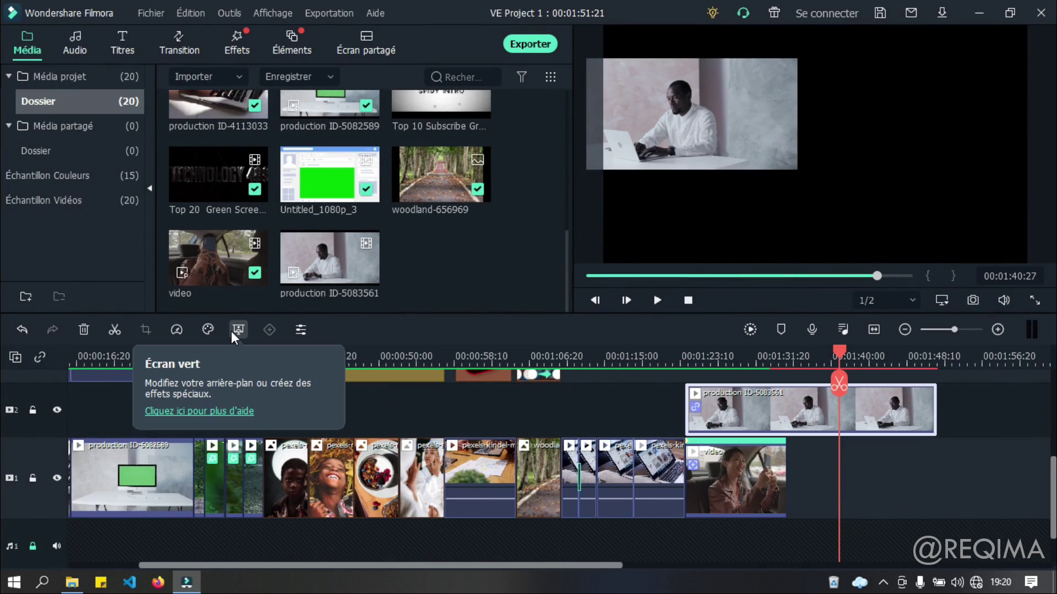
left_click(735, 478)
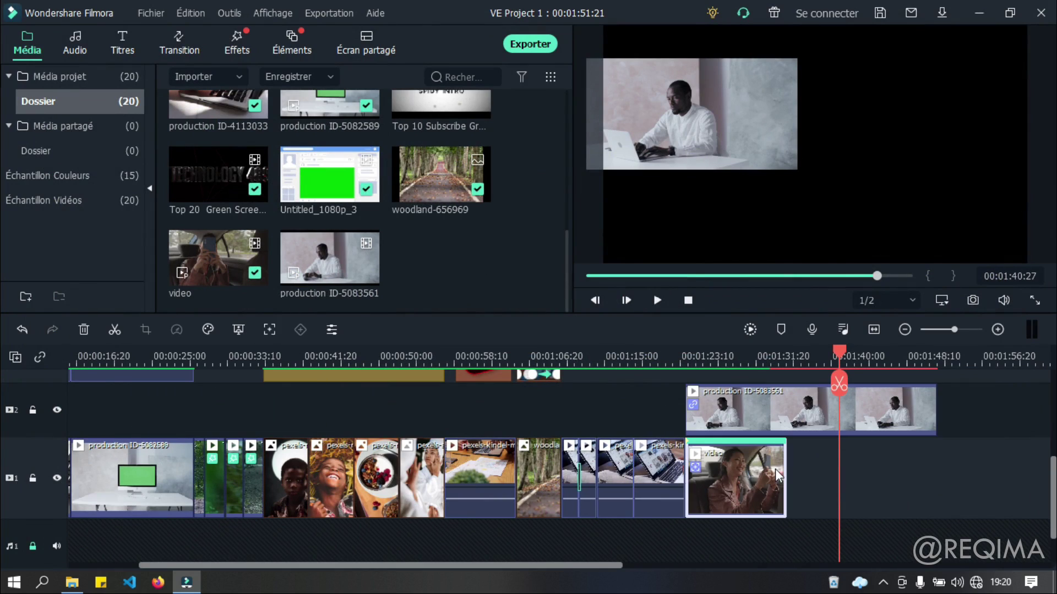
left_click(332, 331)
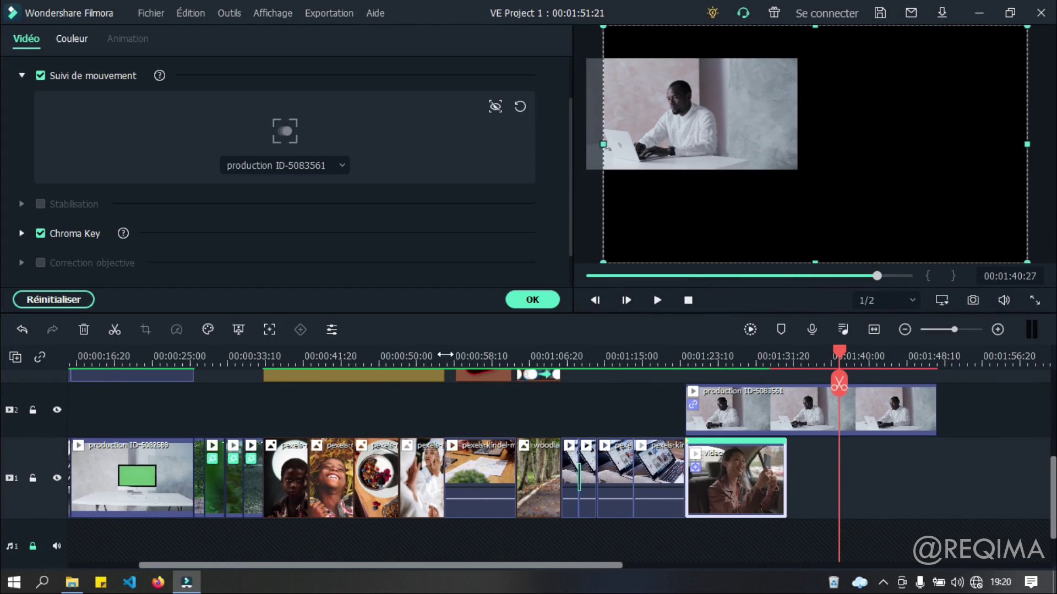
left_click(532, 300)
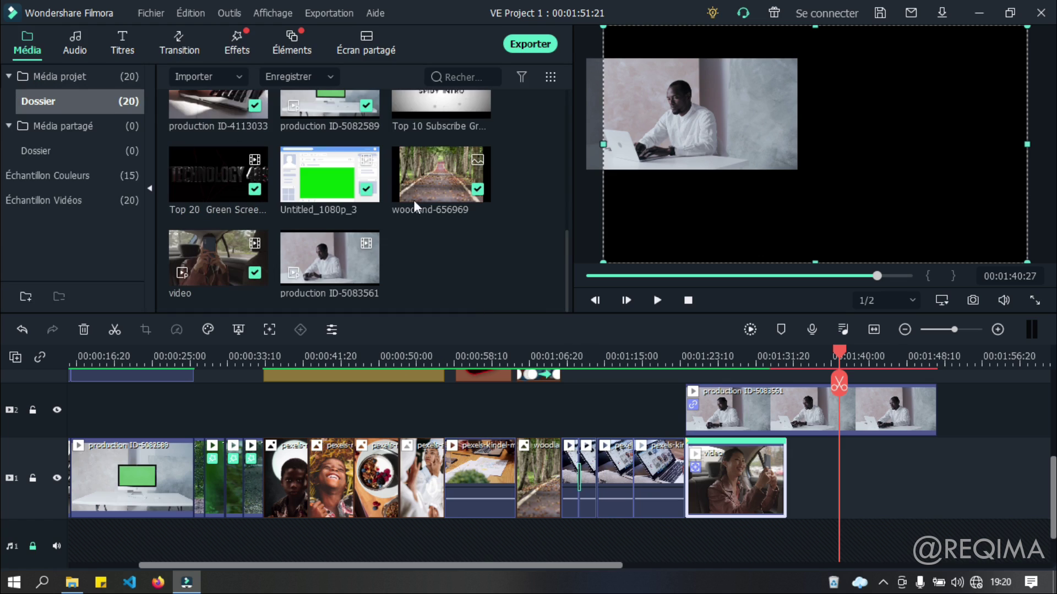
Add the video of the group seated outdoors to video track 1 after production ID-5083561 ends, and move the playhead to 00:01:51:28
scroll(191, 169, "down", 3)
left_click_drag(226, 139, 881, 485)
scroll(770, 441, "right", 5)
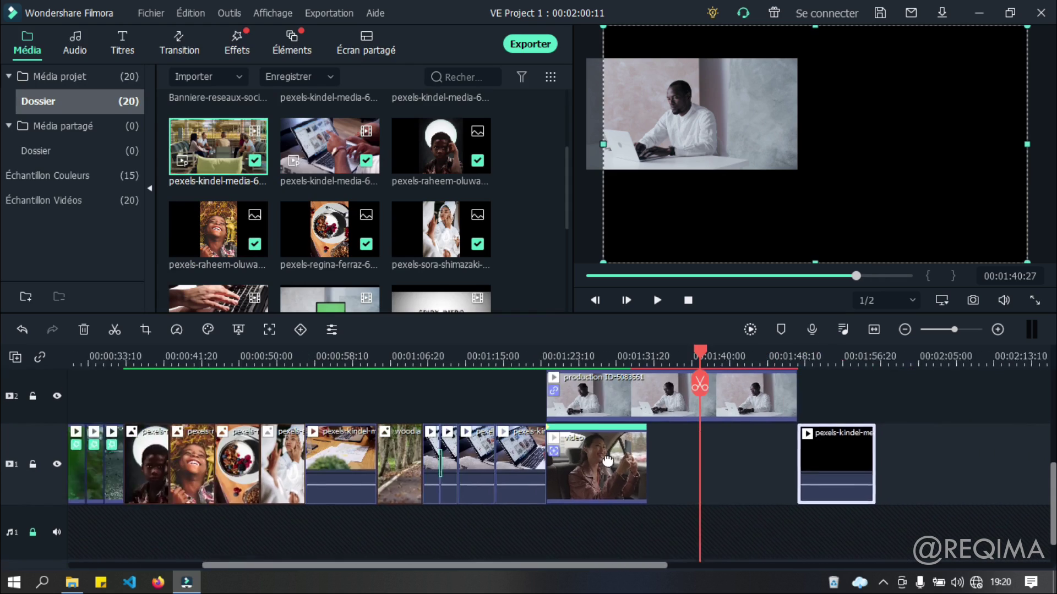
left_click(652, 352)
left_click_drag(652, 352, 640, 352)
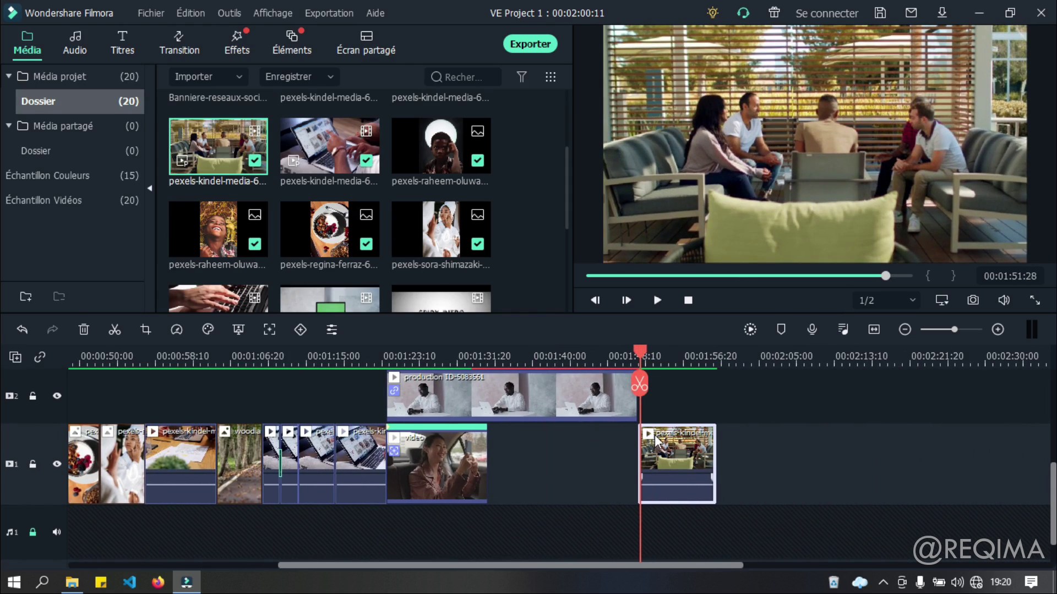
Open the group clip's settings, review its audio and video options, and close them
double_click(656, 440)
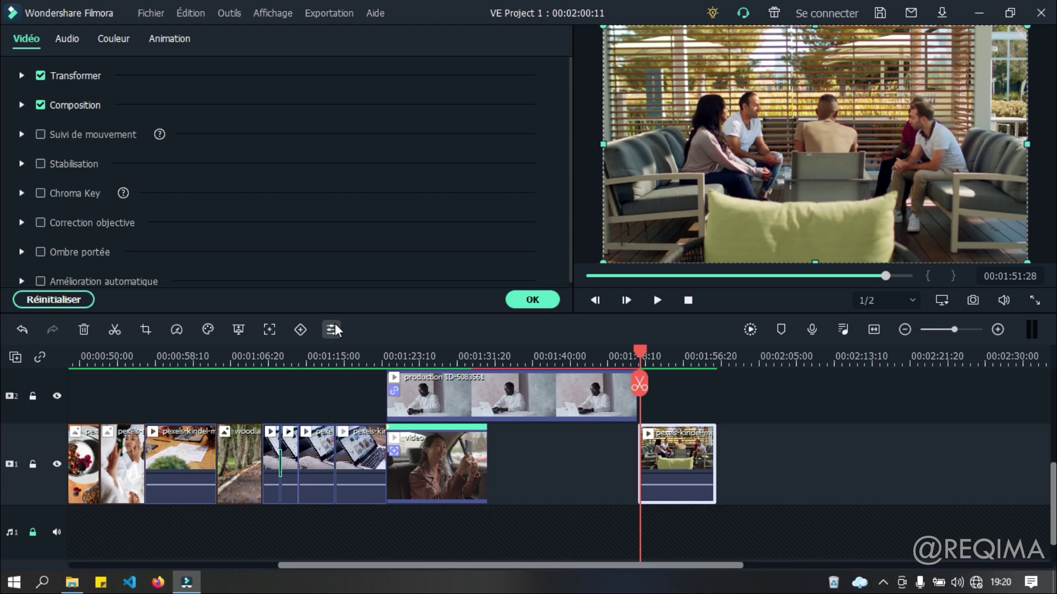
left_click(67, 38)
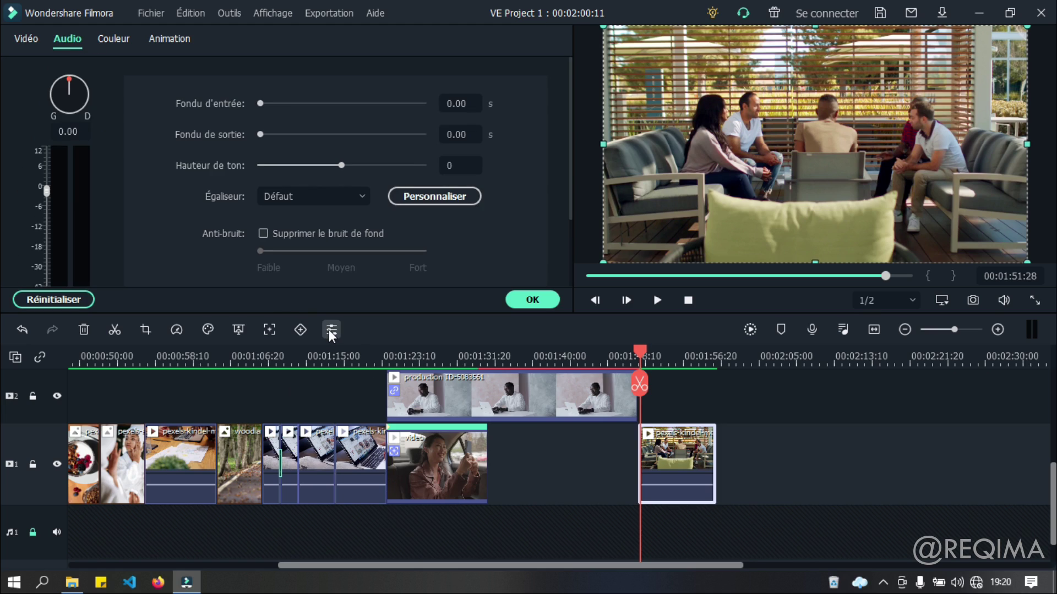
left_click(24, 42)
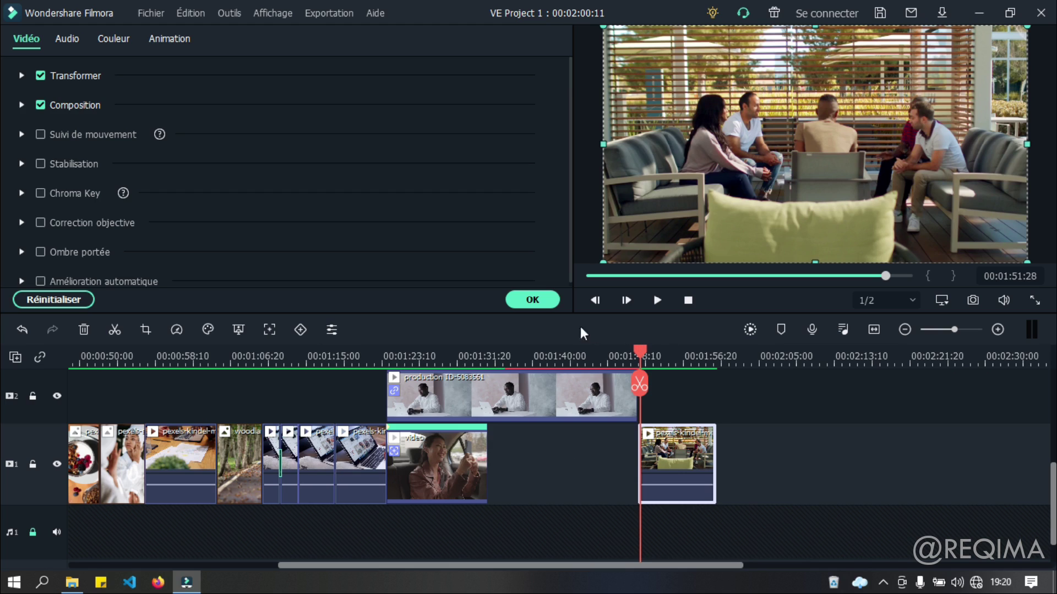
left_click(541, 299)
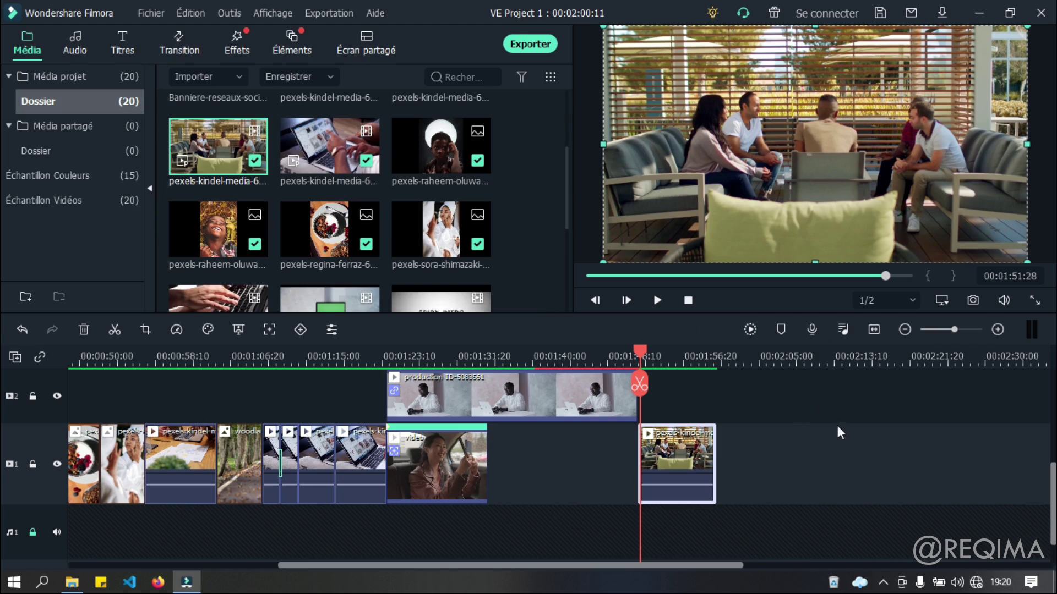
Add the five-area split-screen template with the full-width middle band to video track 1, directly after the group clip
scroll(834, 429, "right", 3)
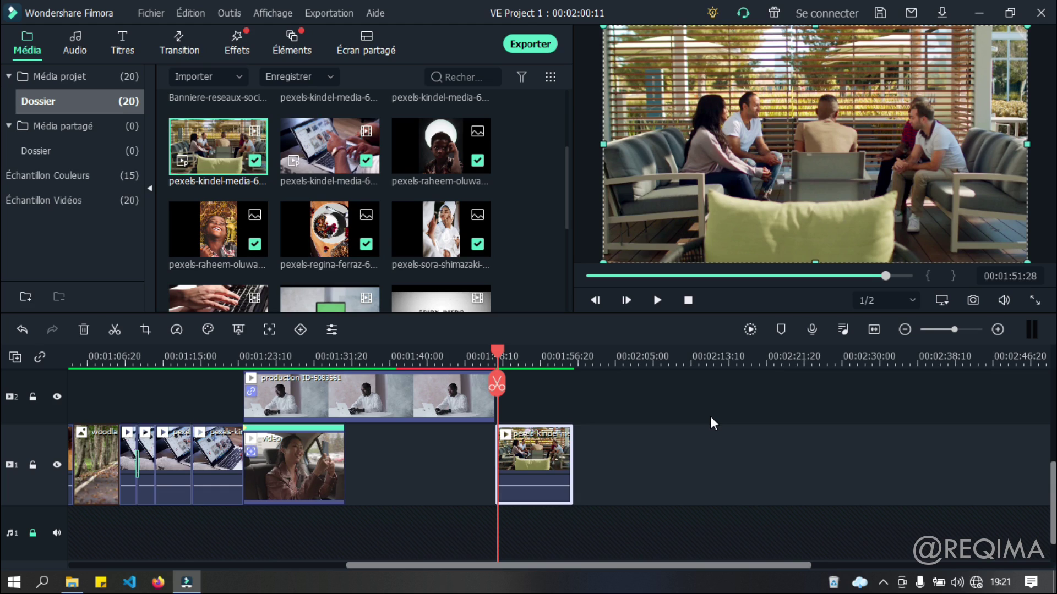
left_click_drag(497, 355, 582, 357)
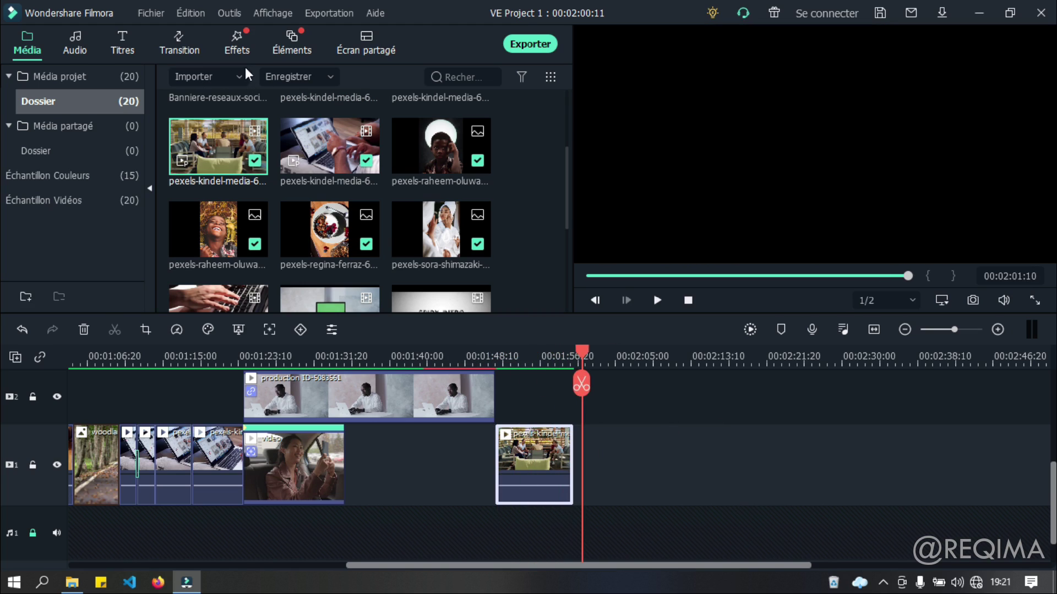
left_click(364, 45)
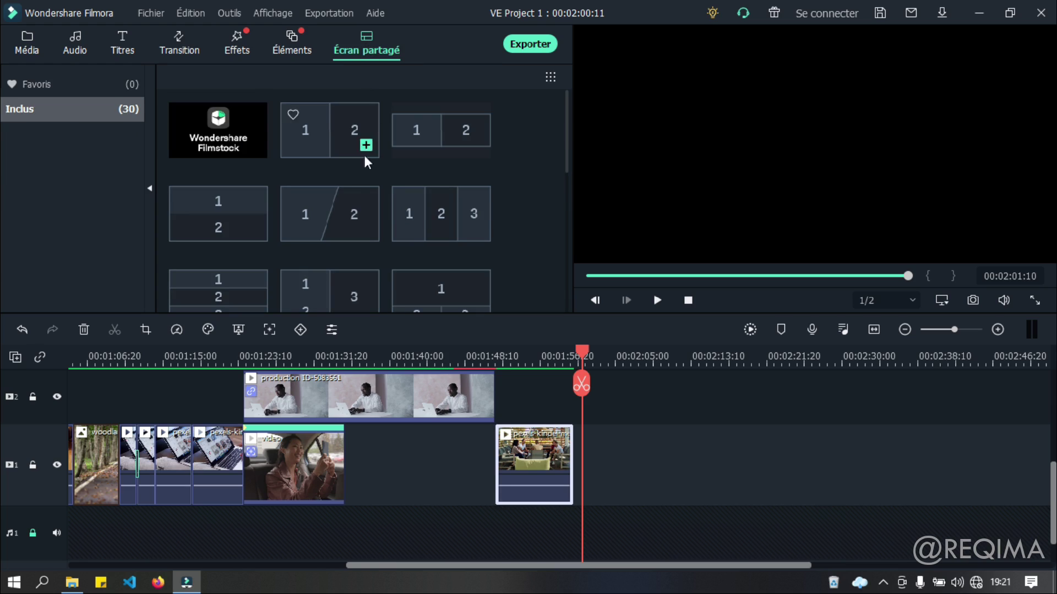
left_click(302, 47)
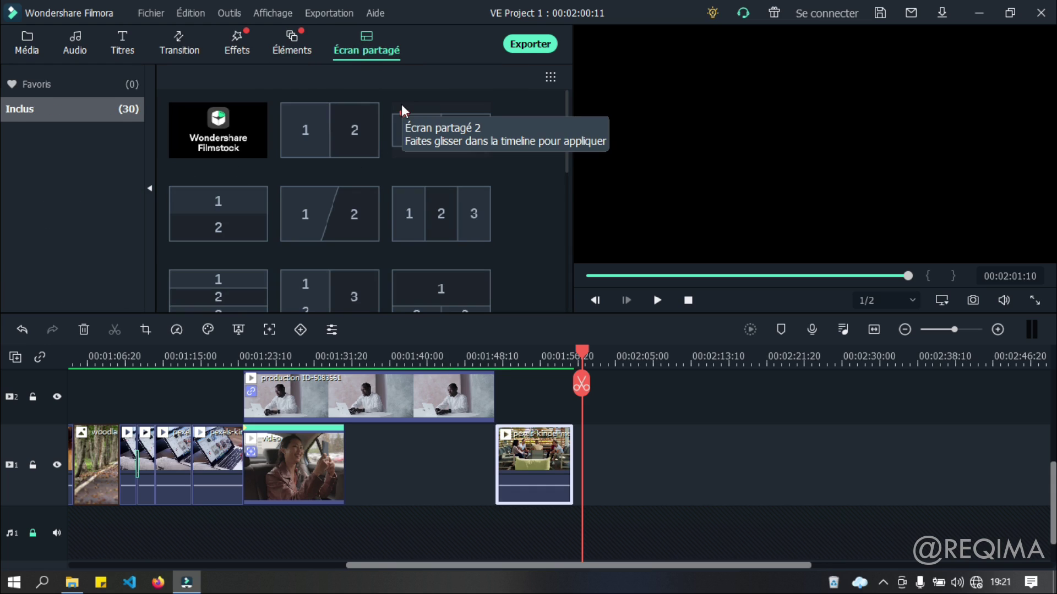
scroll(402, 184, "down", 10)
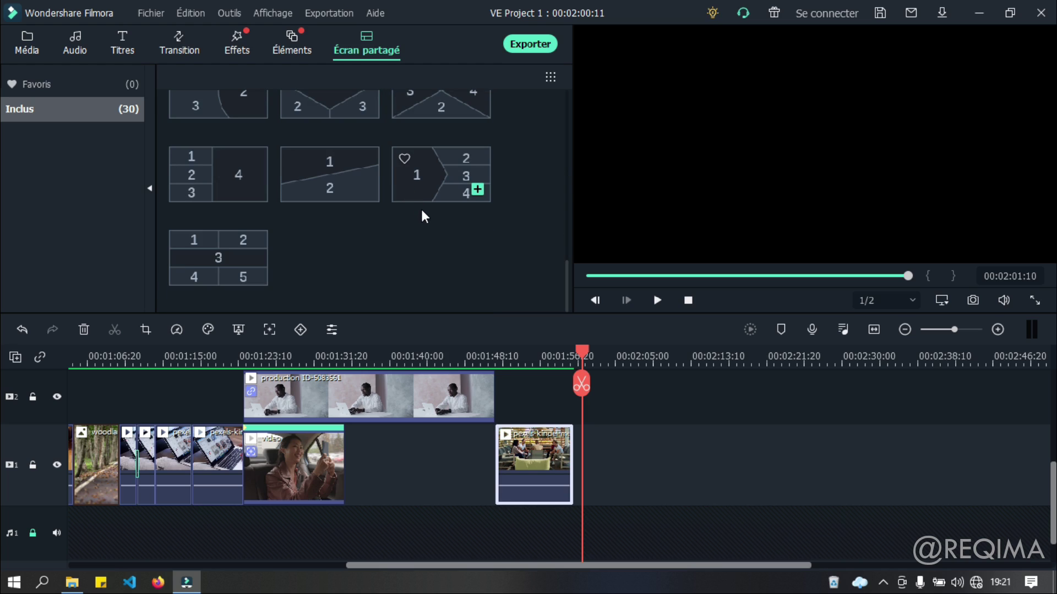
left_click_drag(191, 258, 579, 461)
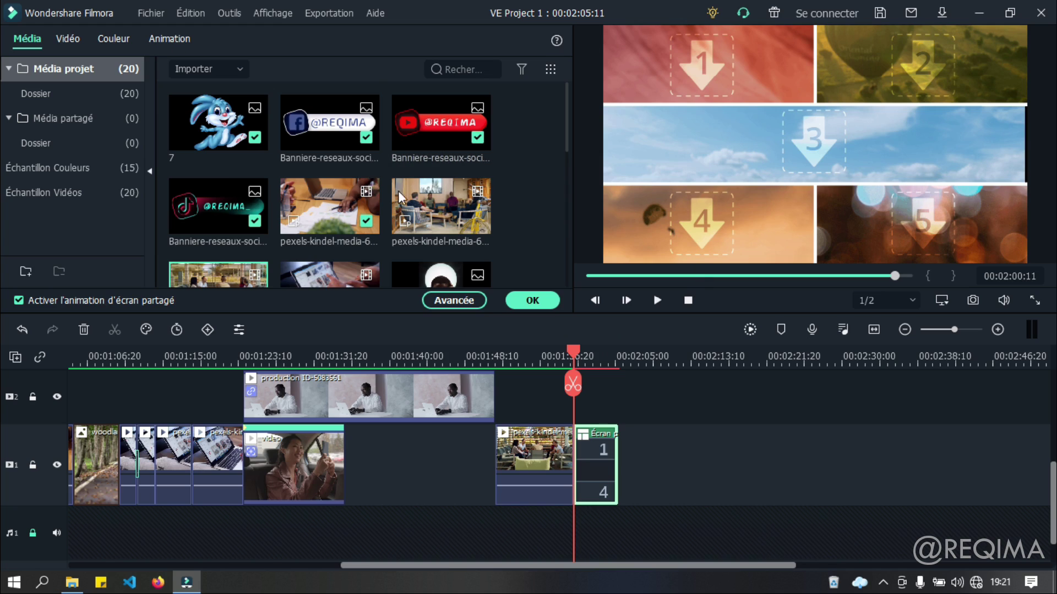
Fill the split screen with the laughing child in area 1, white-robe portrait in 2, car video in 3, fruit bowl in 4 and dark portrait in 5
scroll(405, 199, "down", 5)
left_click_drag(224, 228, 866, 147)
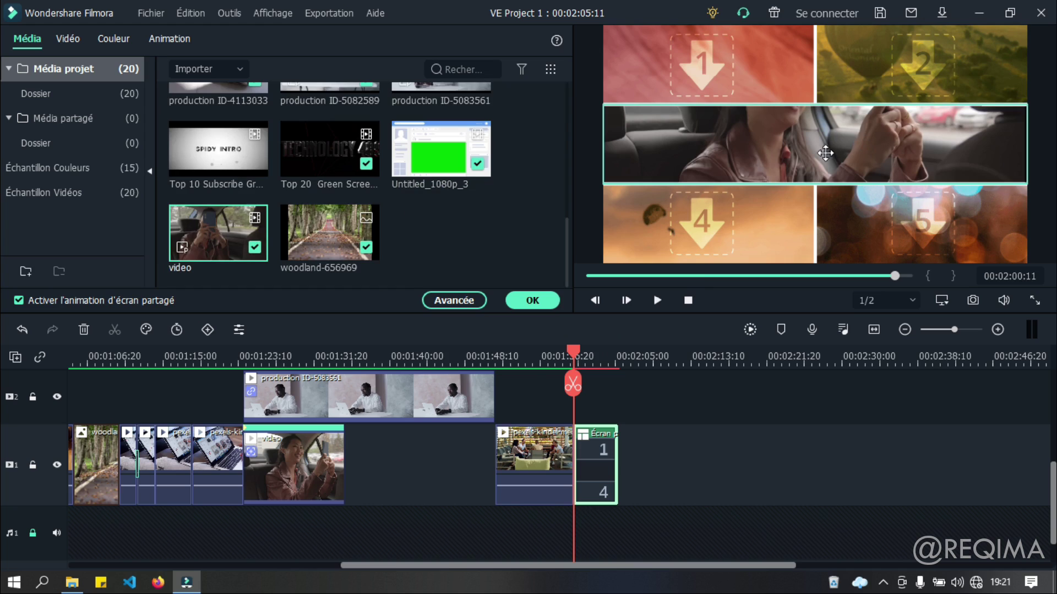
scroll(292, 210, "up", 3)
scroll(296, 233, "down", 3)
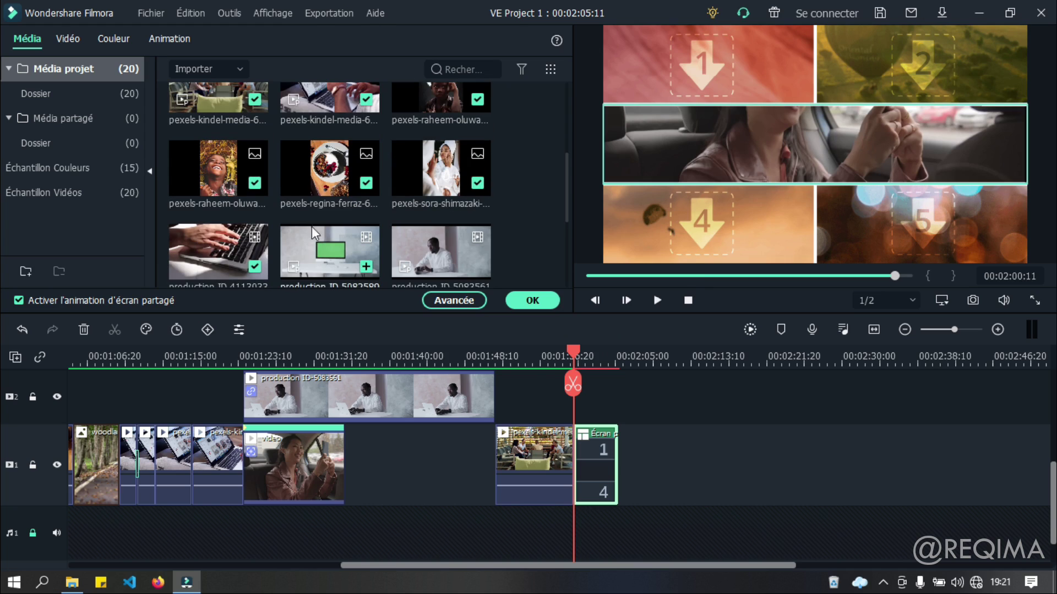
left_click_drag(220, 170, 710, 68)
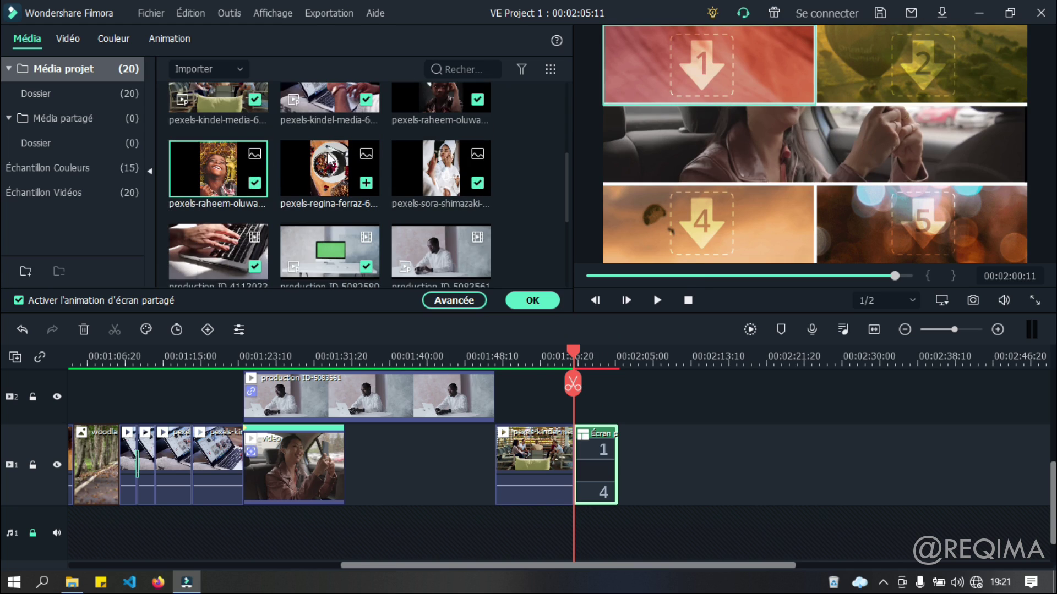
left_click_drag(333, 165, 735, 237)
left_click_drag(480, 179, 914, 72)
left_click_drag(440, 99, 920, 234)
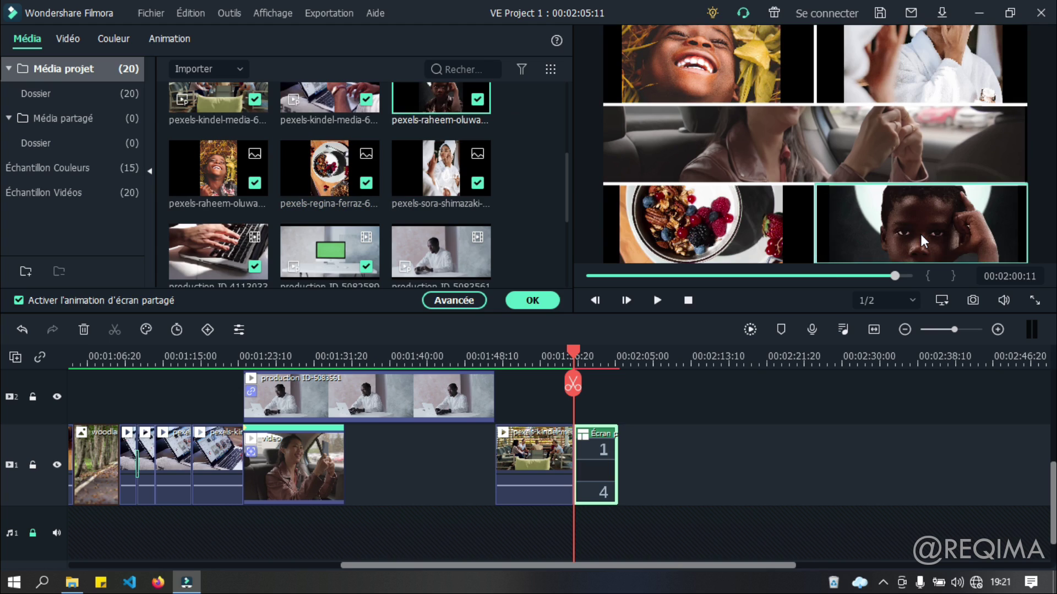
Enlarge the photos in areas 1 and 2 to fill their frames and reposition them so the faces show
left_click(736, 81)
left_click_drag(795, 107, 812, 105)
left_click_drag(685, 85, 688, 106)
left_click(968, 80)
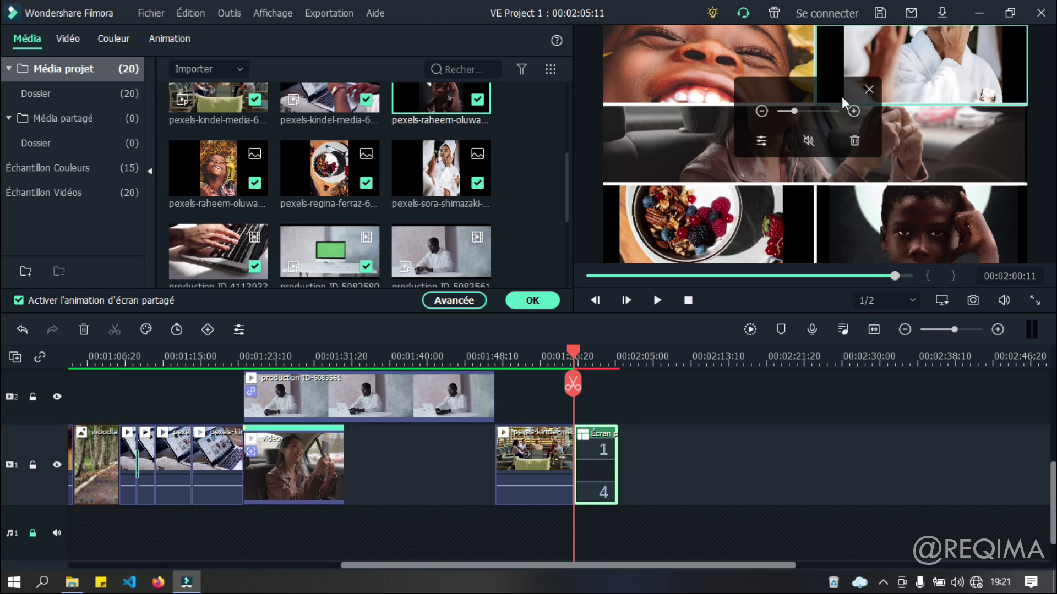
mouse_move(798, 109)
left_mouse_down()
mouse_move(817, 110)
mouse_move(805, 110)
left_mouse_up()
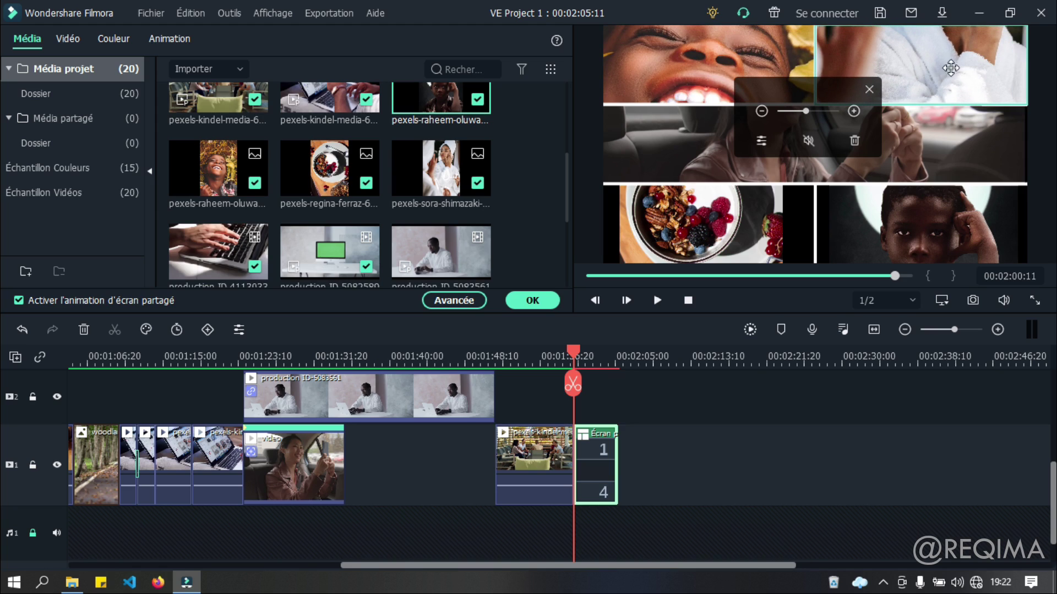
left_click_drag(952, 97, 946, 183)
Enlarge the car video in area 3 slightly and shift it down to bring the woman's face into the frame
left_click(655, 173)
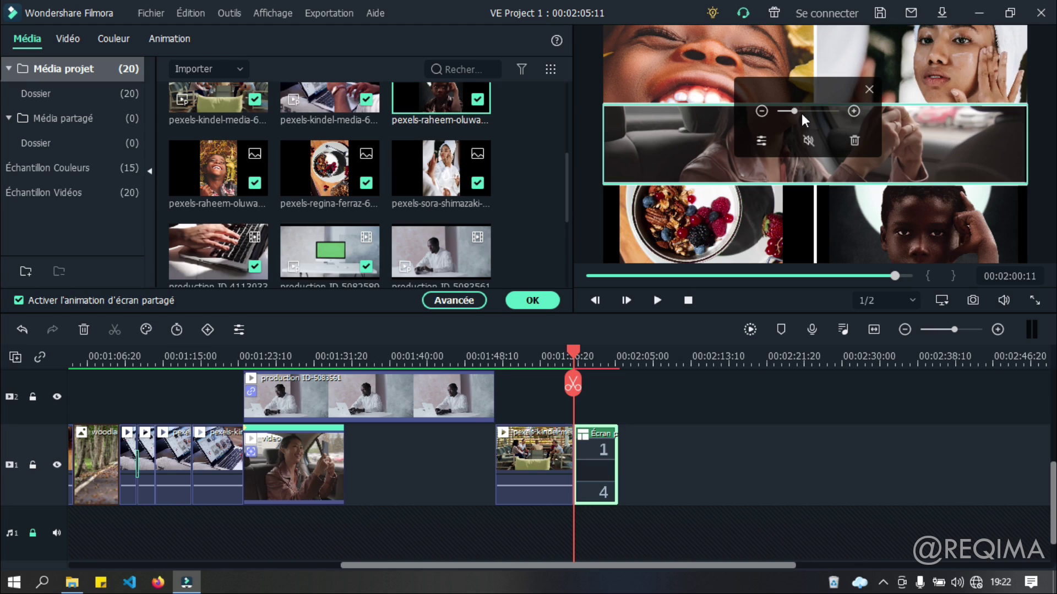
mouse_move(795, 111)
left_mouse_down()
mouse_move(780, 114)
mouse_move(794, 113)
left_mouse_up()
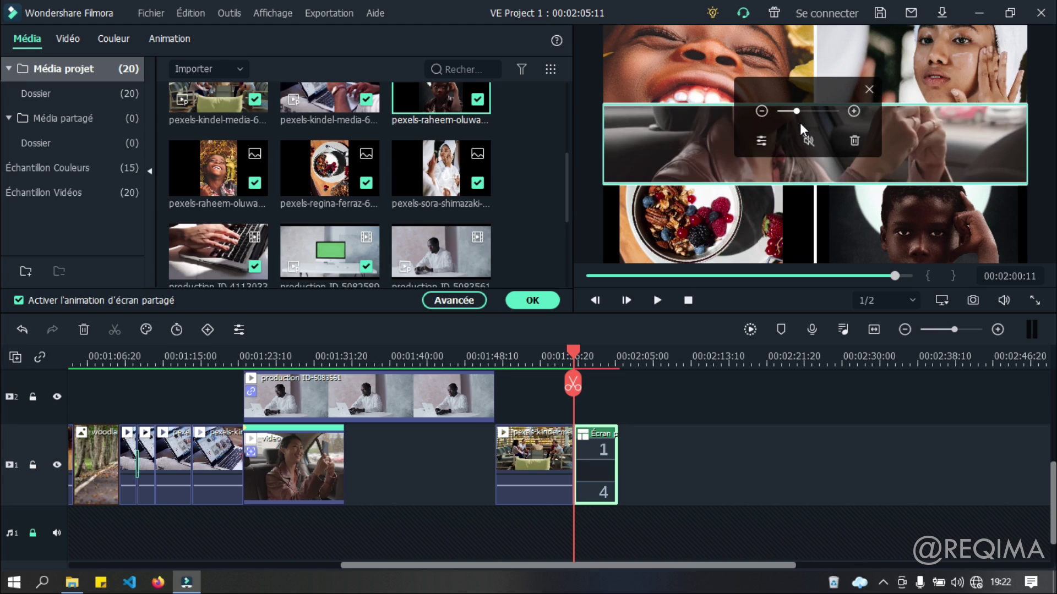
left_click_drag(966, 143, 961, 228)
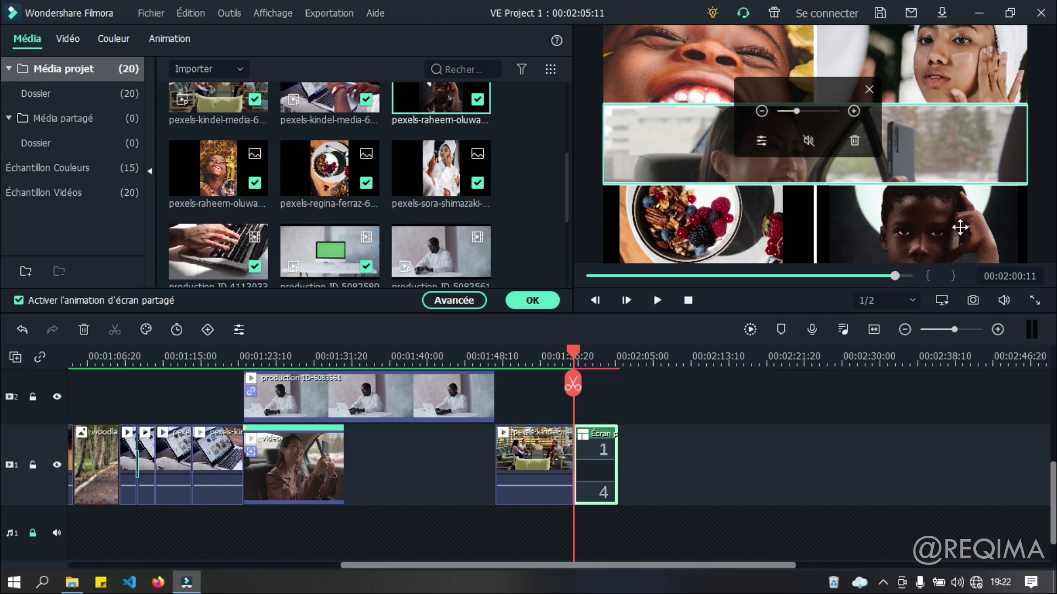
Enlarge the fruit bowl in area 4 and the portrait in area 5 to fill their frames, and close the area controls
left_click(767, 229)
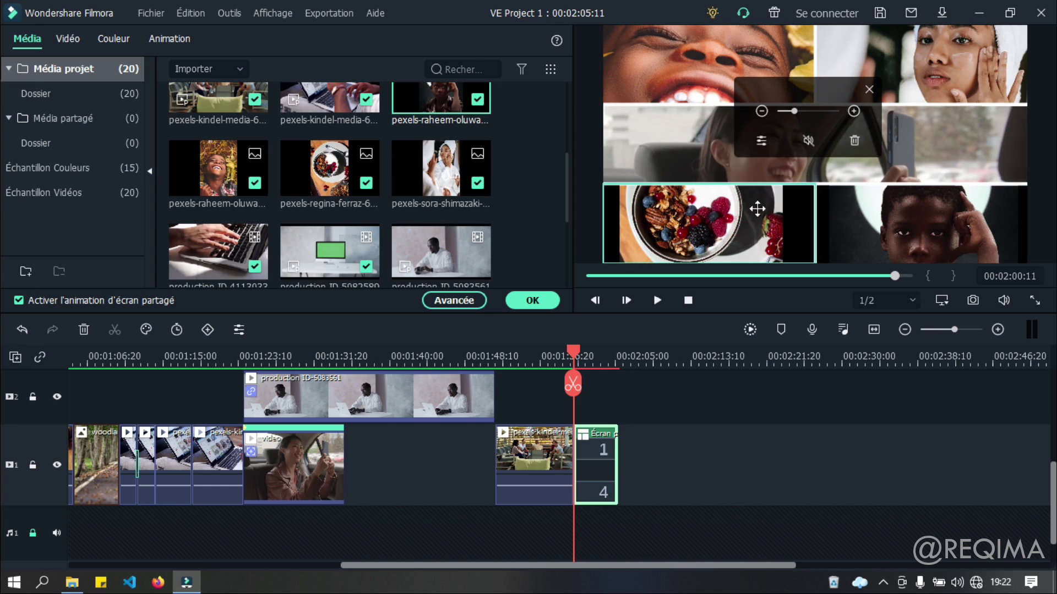
left_click_drag(807, 112, 794, 114)
left_click(909, 220)
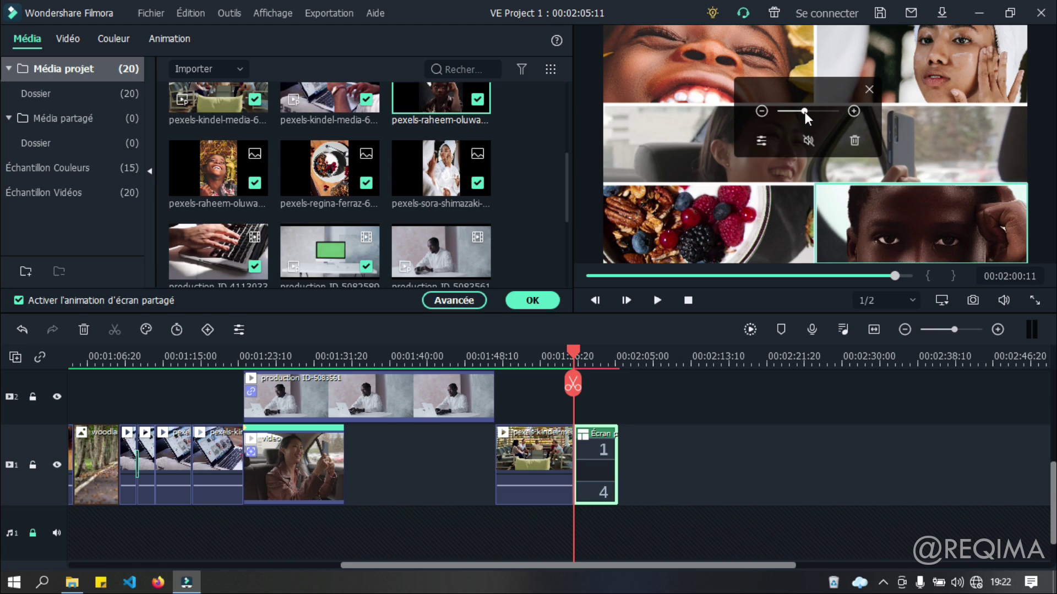
left_click_drag(901, 224, 898, 214)
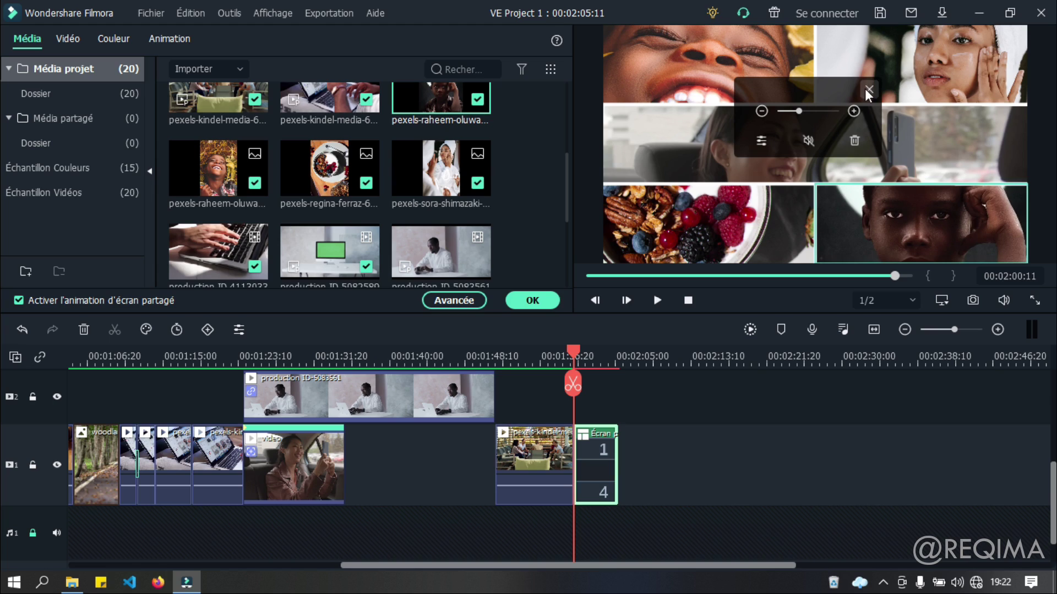
left_click(993, 142)
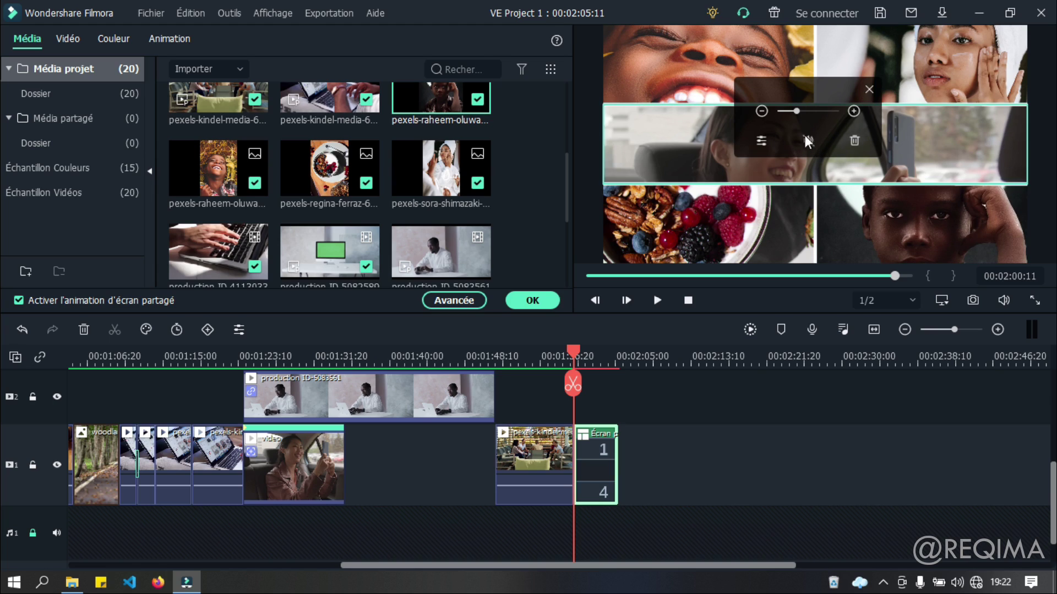
left_click(869, 89)
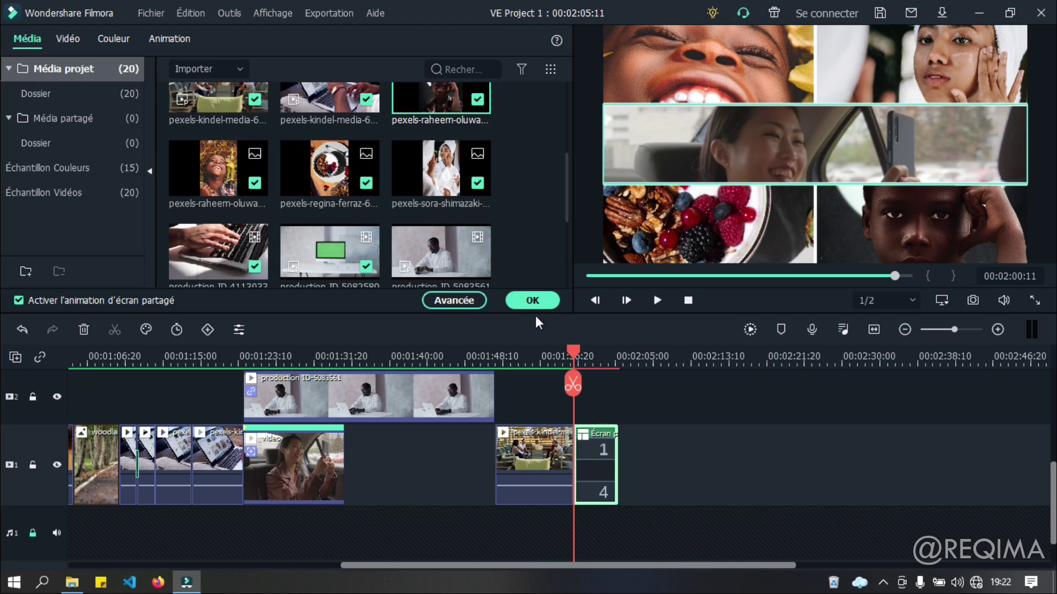
Play the split screen from 00:01:59:11 to its end, close its settings and return to the project media
left_click(564, 351)
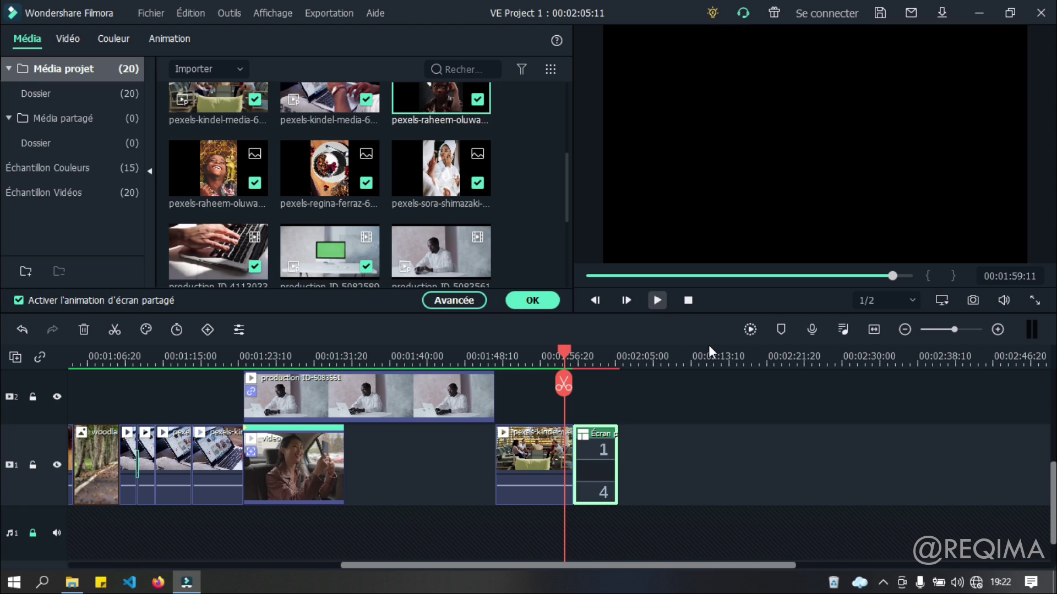
key("space")
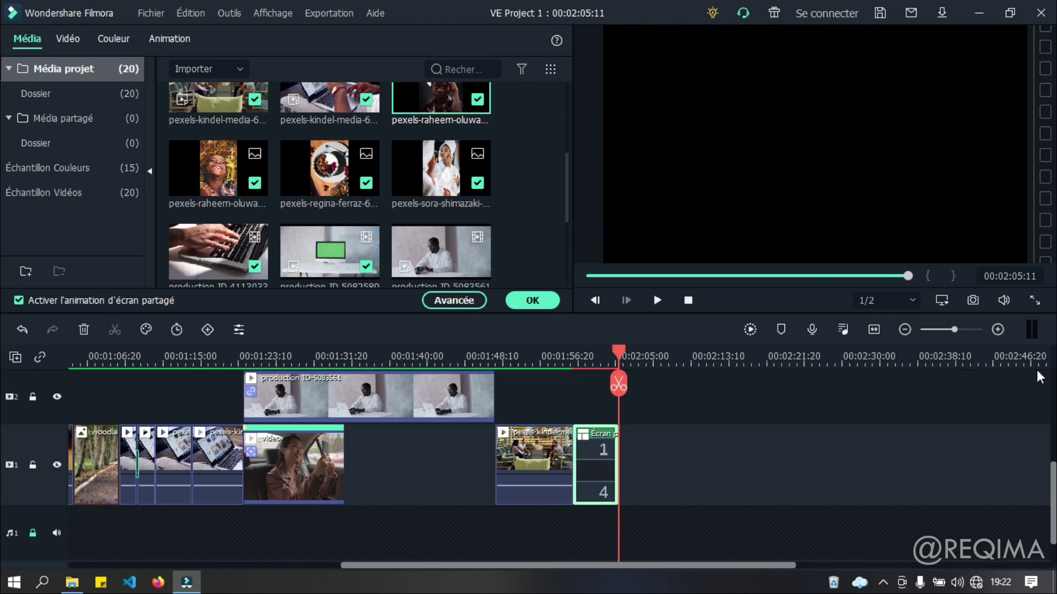
left_click(533, 301)
left_click(29, 43)
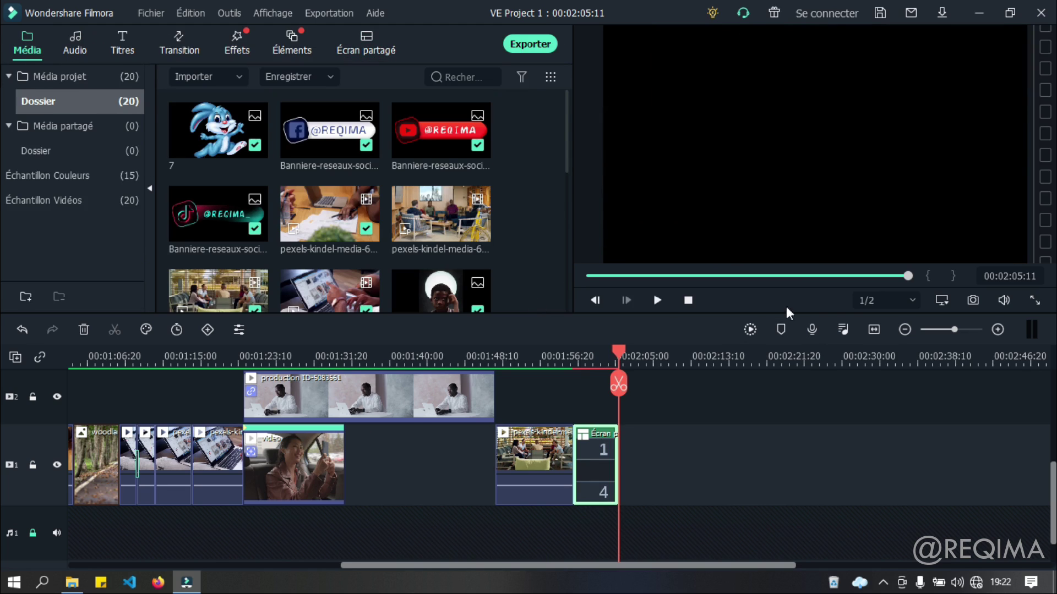
Fit the whole project in the timeline and examine the clips and effects on all tracks
scroll(668, 412, "up", 3)
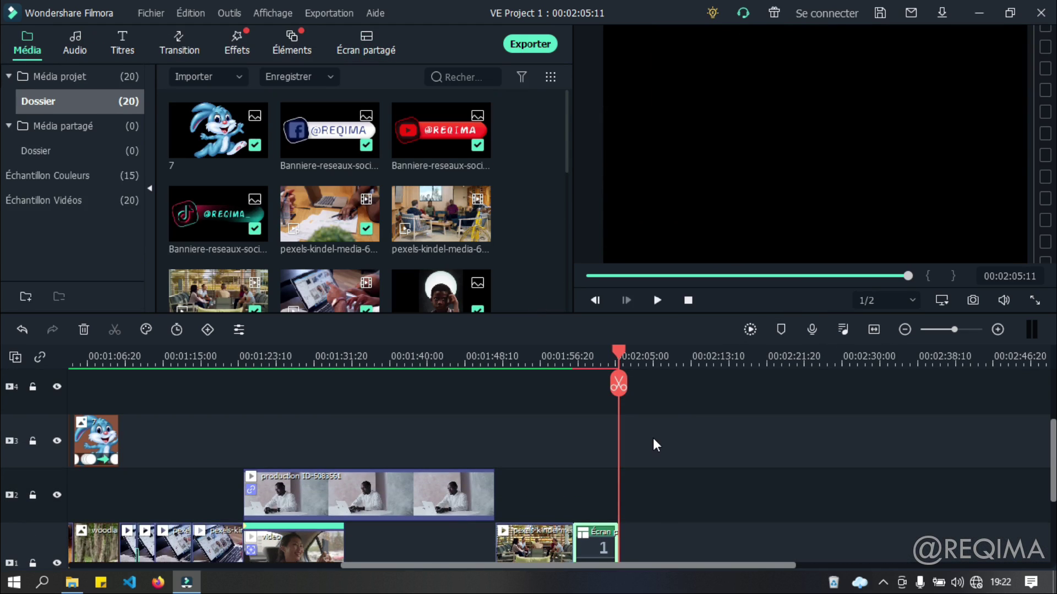
left_click(874, 330)
scroll(694, 429, "down", 2)
scroll(715, 435, "up", 3)
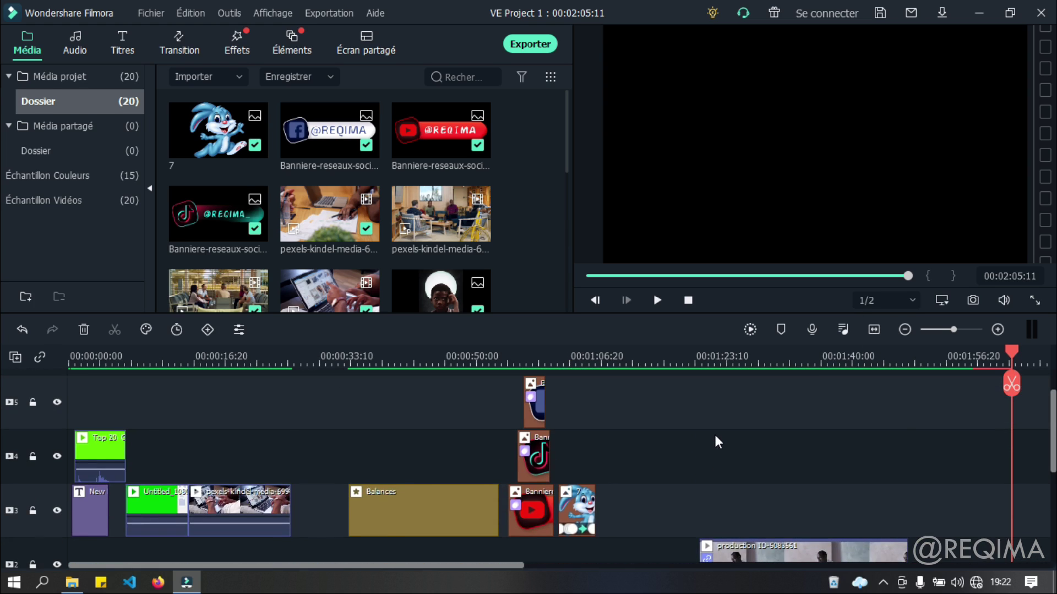
scroll(393, 414, "up", 2)
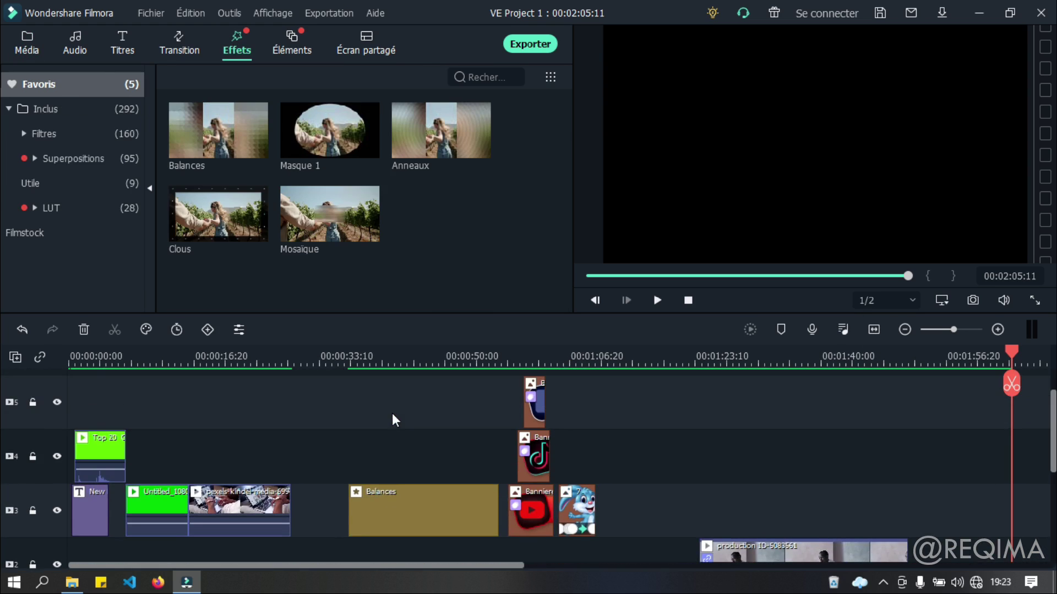
scroll(393, 415, "down", 4)
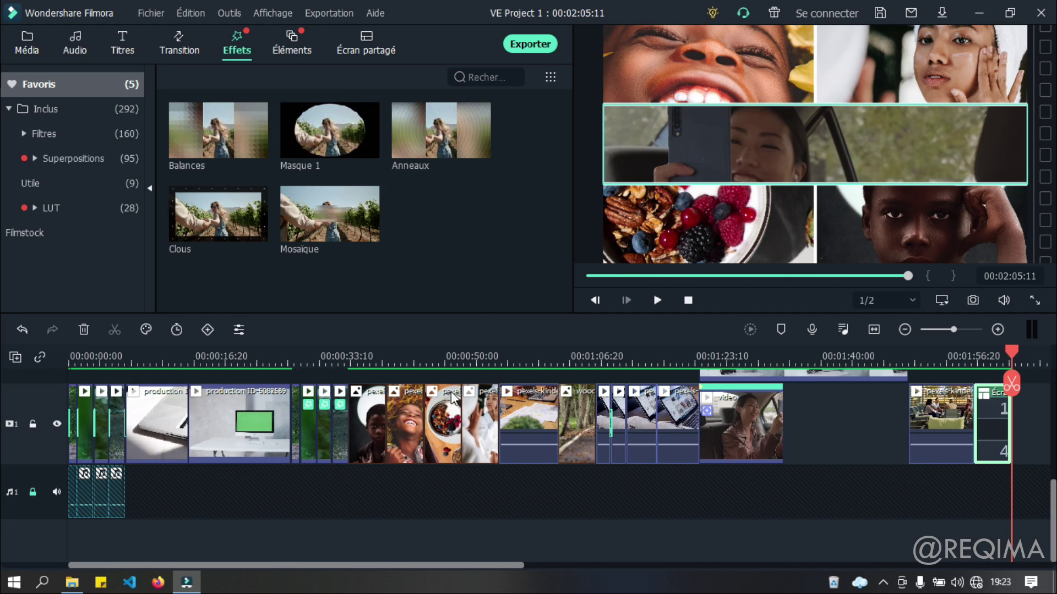
scroll(433, 391, "up", 4)
scroll(347, 434, "down", 2)
scroll(347, 435, "down", 1)
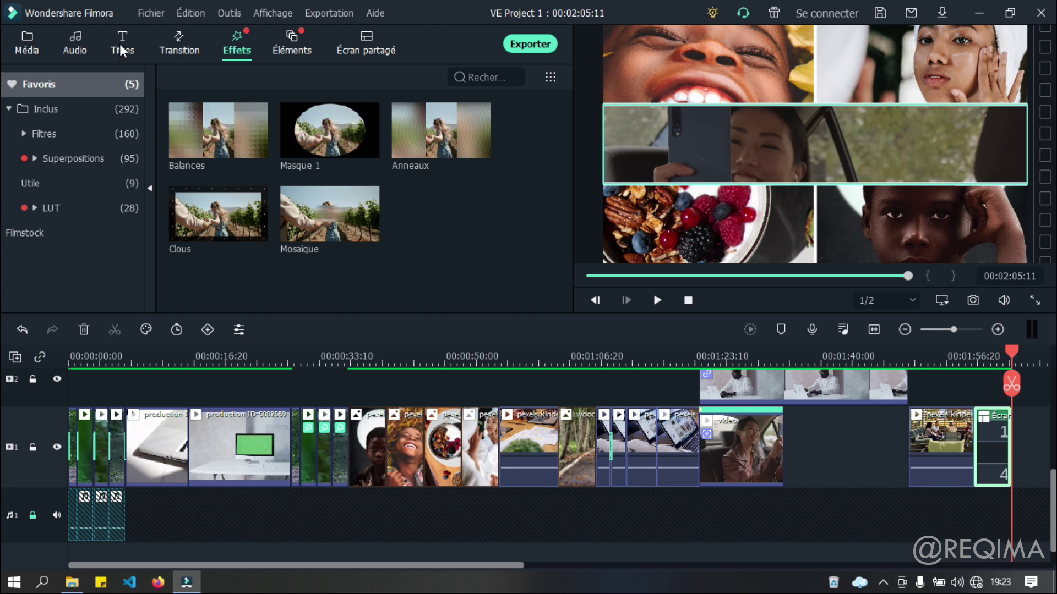
scroll(117, 494, "up", 1)
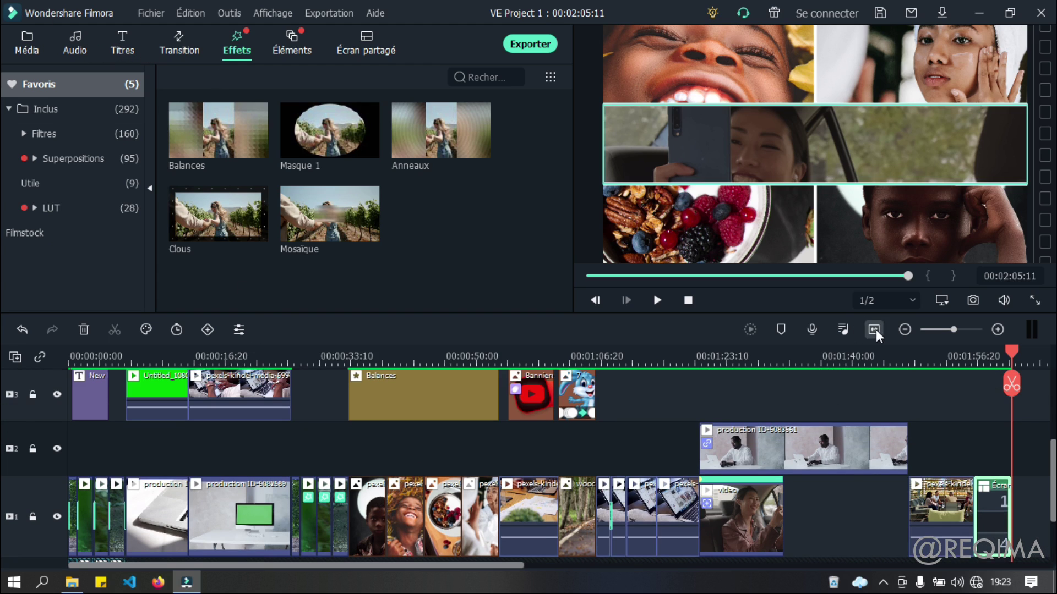
Unlock the audio track and add the A-GROUP - Verve music right after its existing clips
scroll(360, 471, "up", 4)
scroll(105, 384, "up", 3)
scroll(113, 390, "down", 9)
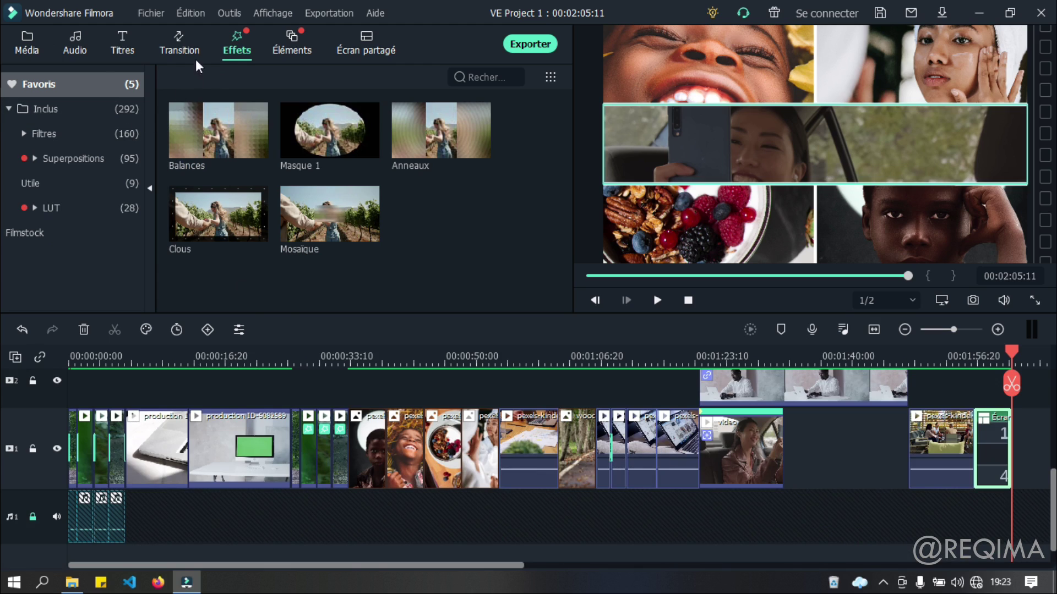
left_click(75, 44)
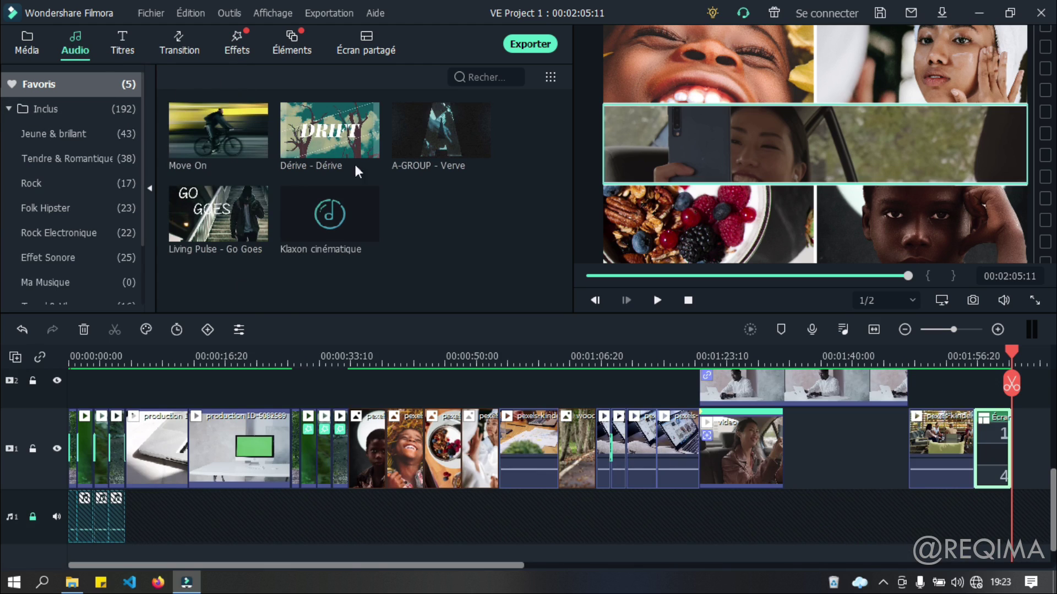
left_click(440, 130)
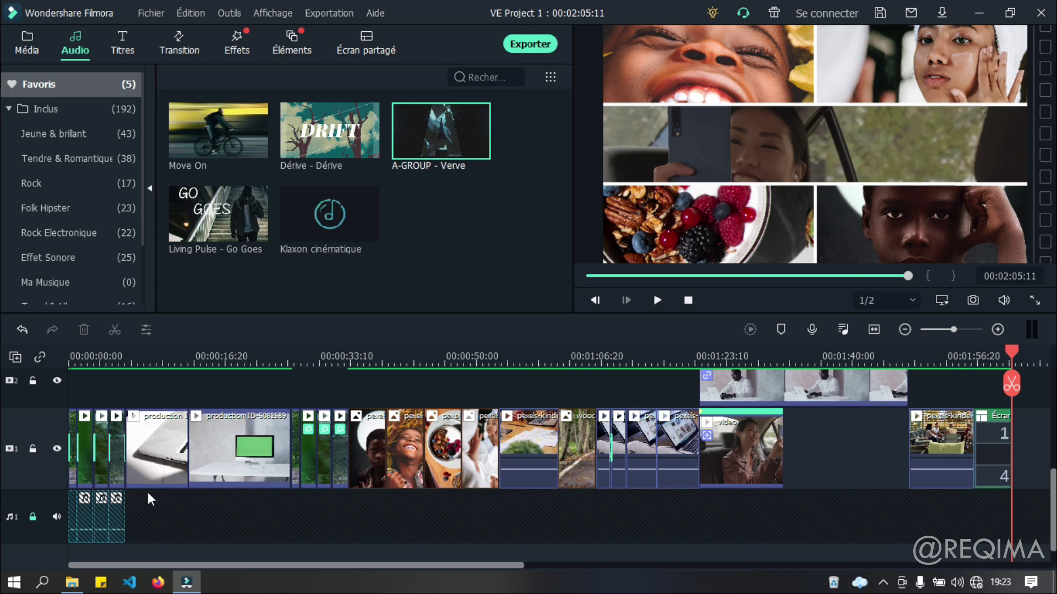
left_click(32, 517)
left_click_drag(472, 141, 133, 493)
Delete the music beyond the last video clip, lower its volume to about -35 dB, and return to the project start
left_click(1018, 523)
key("Delete")
left_click_drag(698, 509, 690, 532)
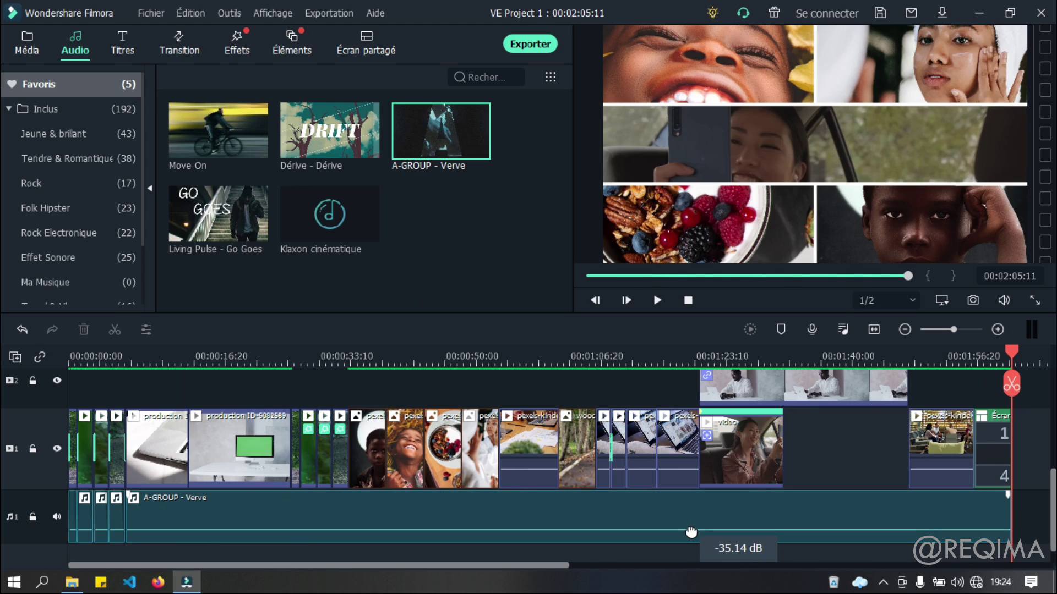
left_click_drag(123, 359, 70, 358)
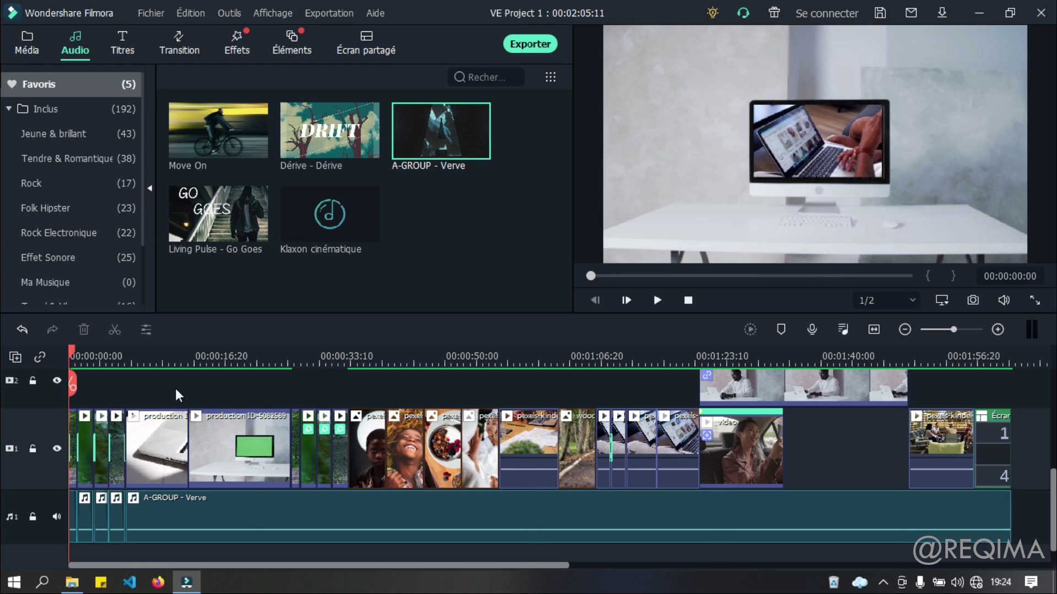
scroll(1012, 431, "up", 3)
scroll(1011, 431, "down", 3)
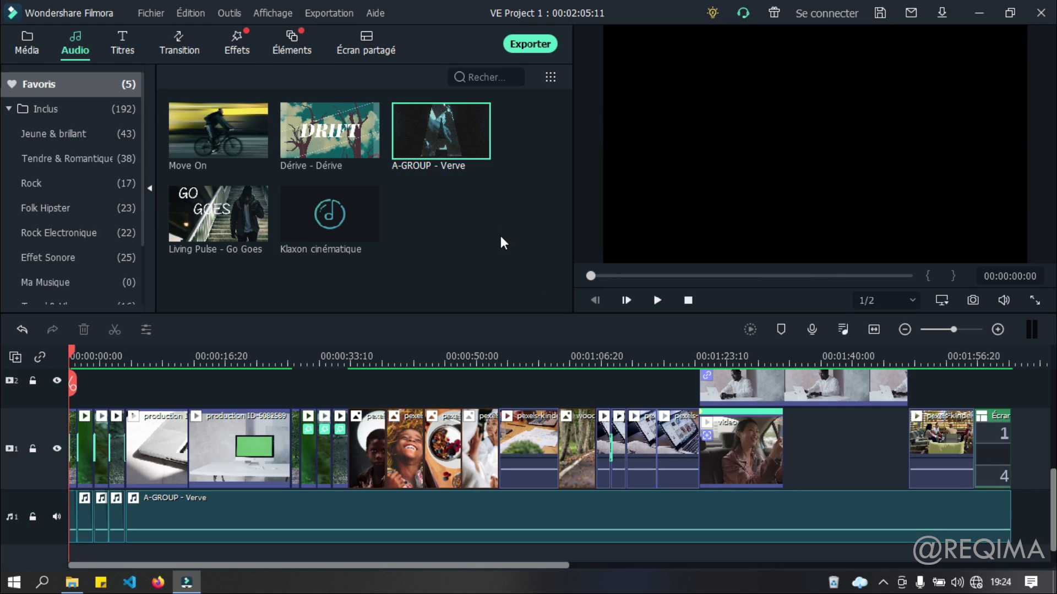
Open the export window and review the device, YouTube, Vimeo and DVD export options
left_click(332, 12)
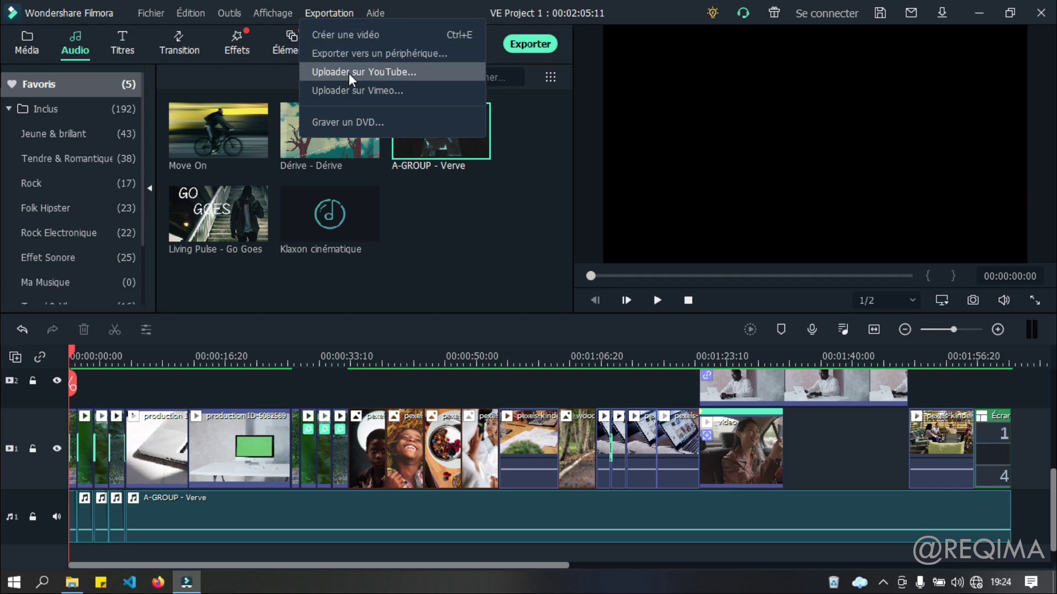
left_click(532, 45)
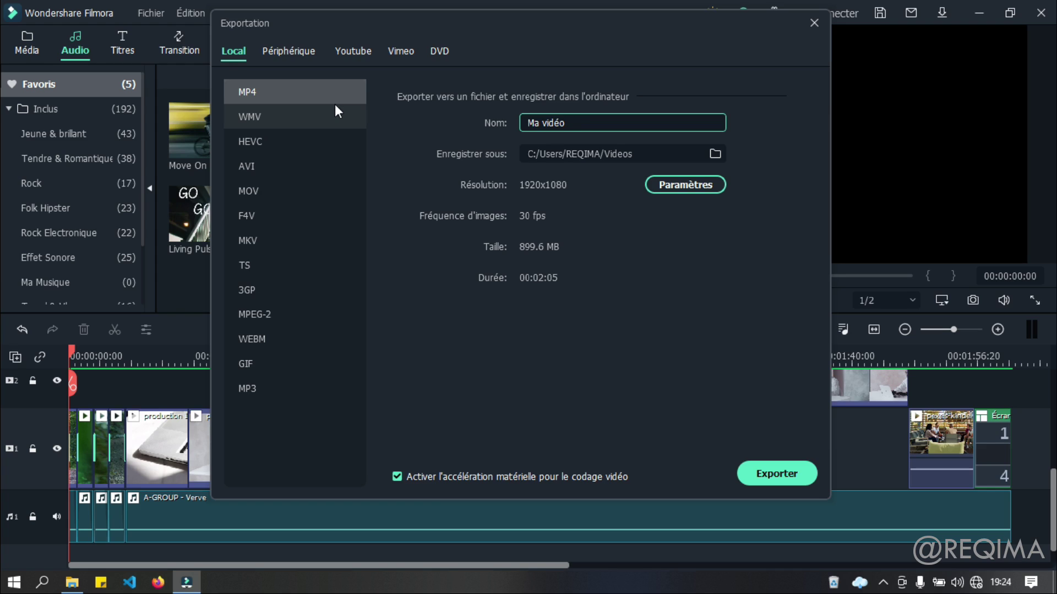
left_click(310, 46)
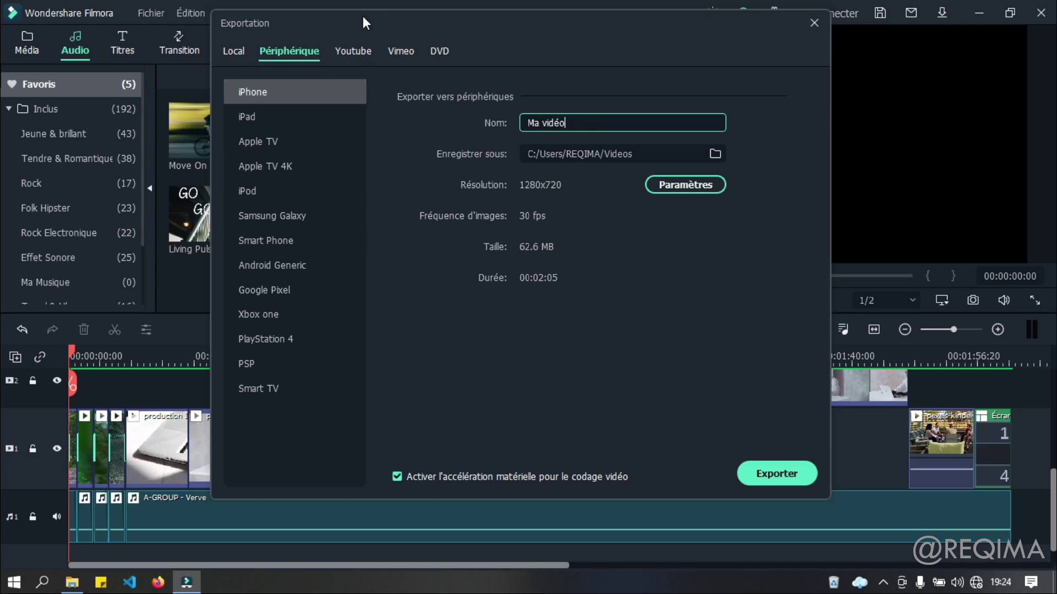
left_click(342, 50)
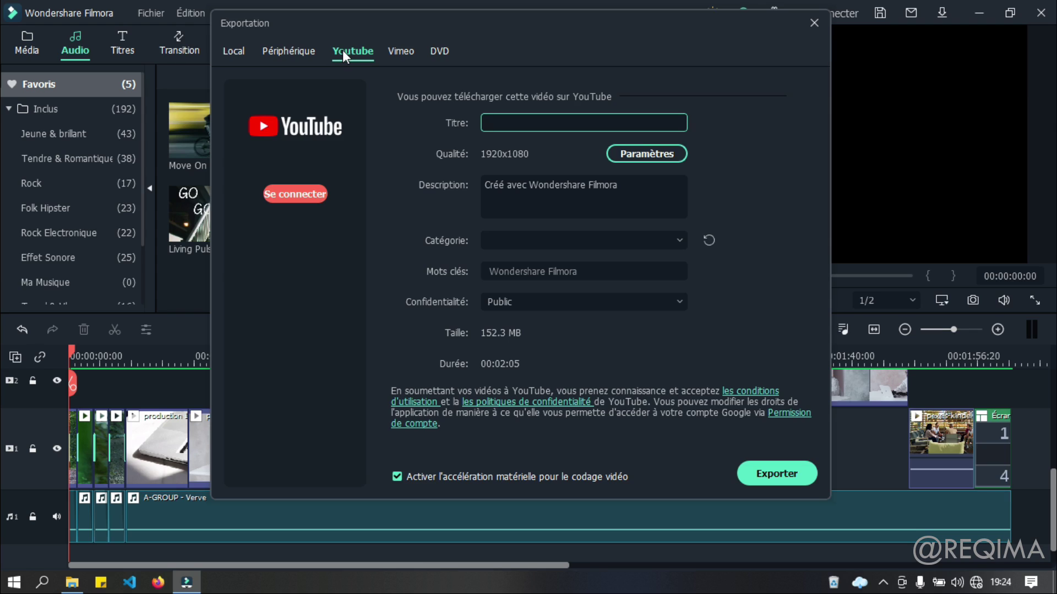
left_click(405, 53)
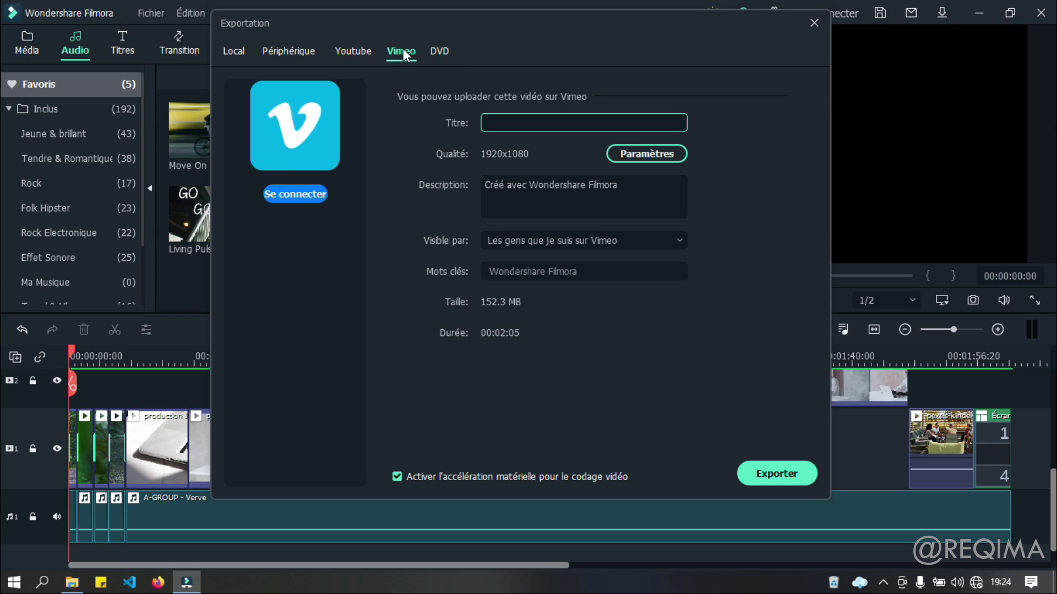
left_click(444, 48)
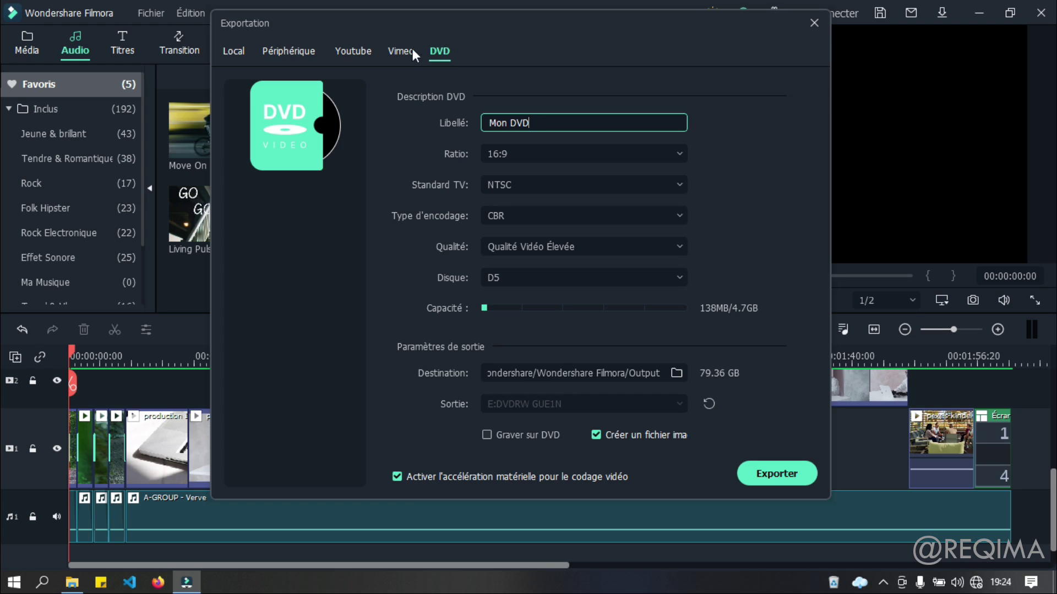
Return to local export, compare the WMV and HEVC formats, and select MP4
left_click(230, 55)
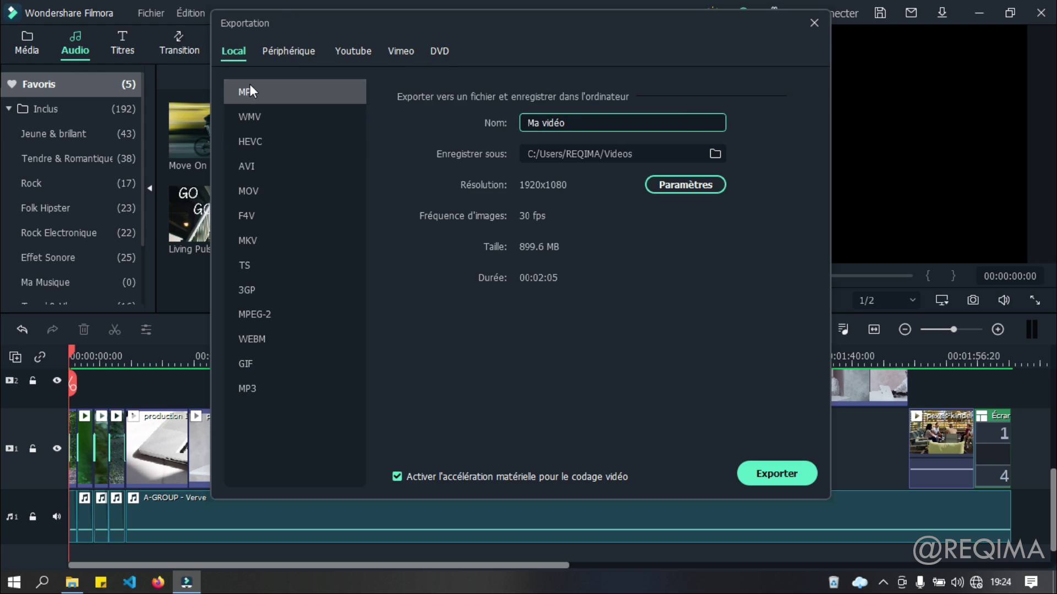
left_click(265, 115)
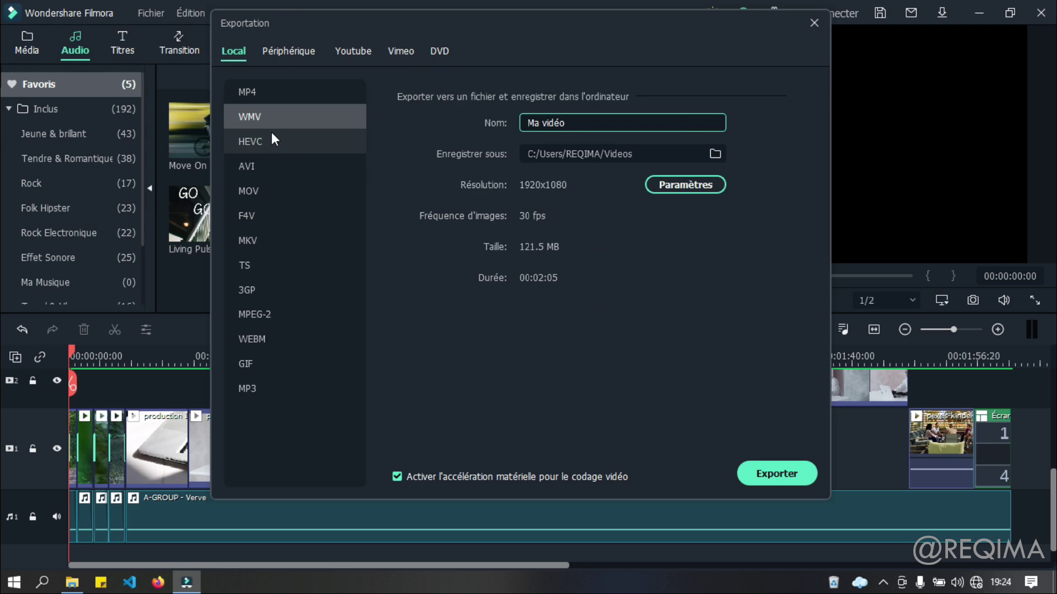
left_click(271, 140)
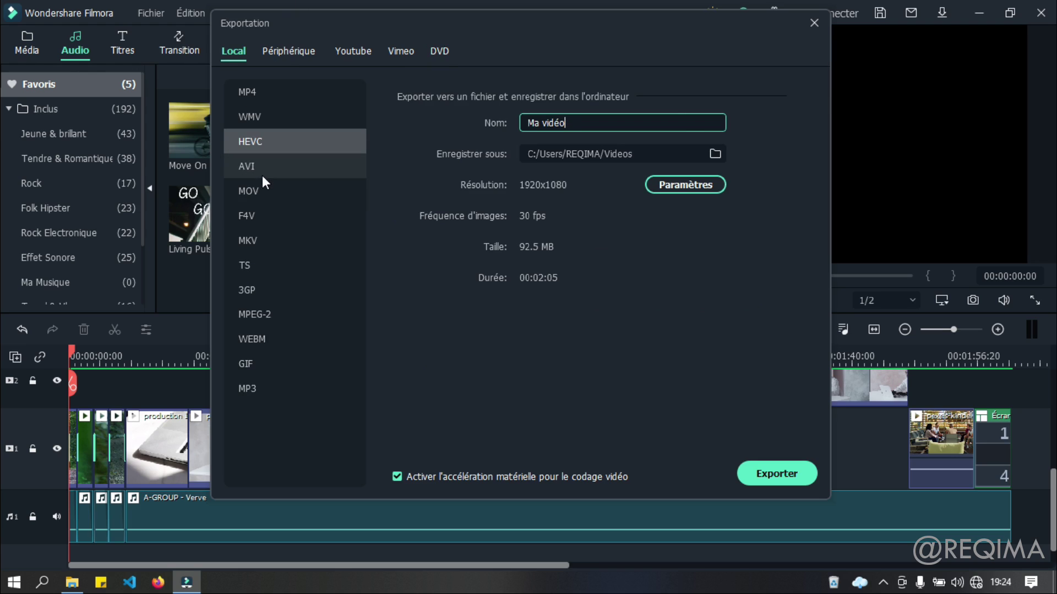
left_click(262, 86)
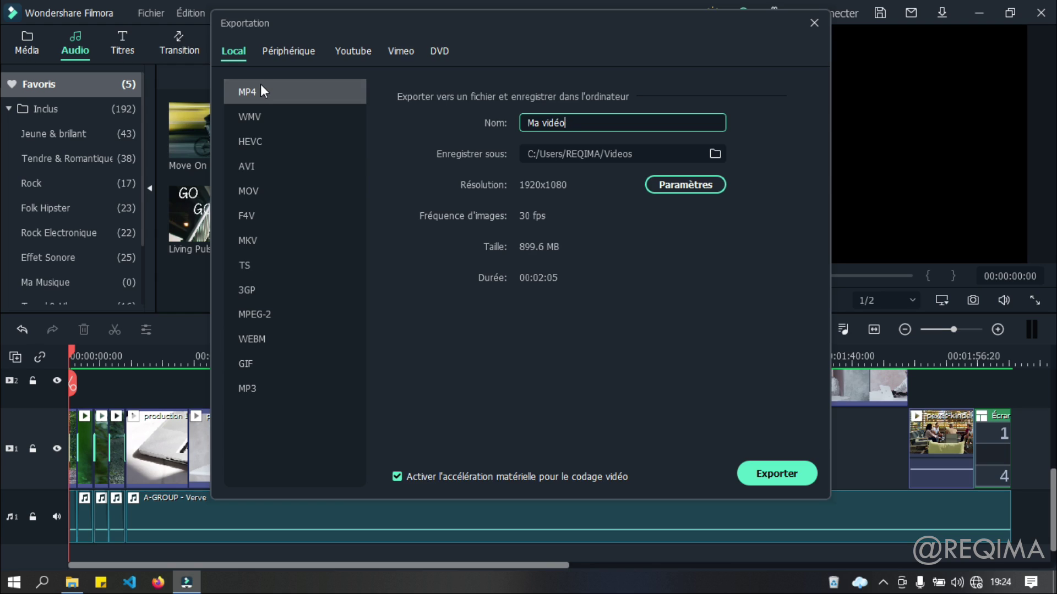
Name the export Ma vidéo2 and choose the Vidéos folder as its destination
triple_click(573, 121)
left_click(634, 123)
type("2")
left_click(709, 153)
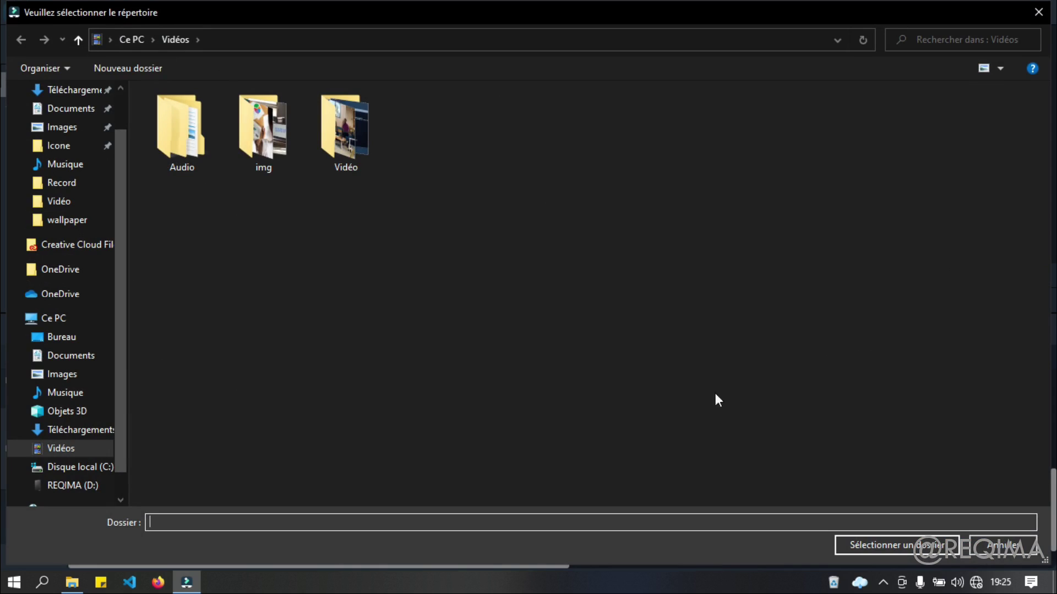
left_click(853, 548)
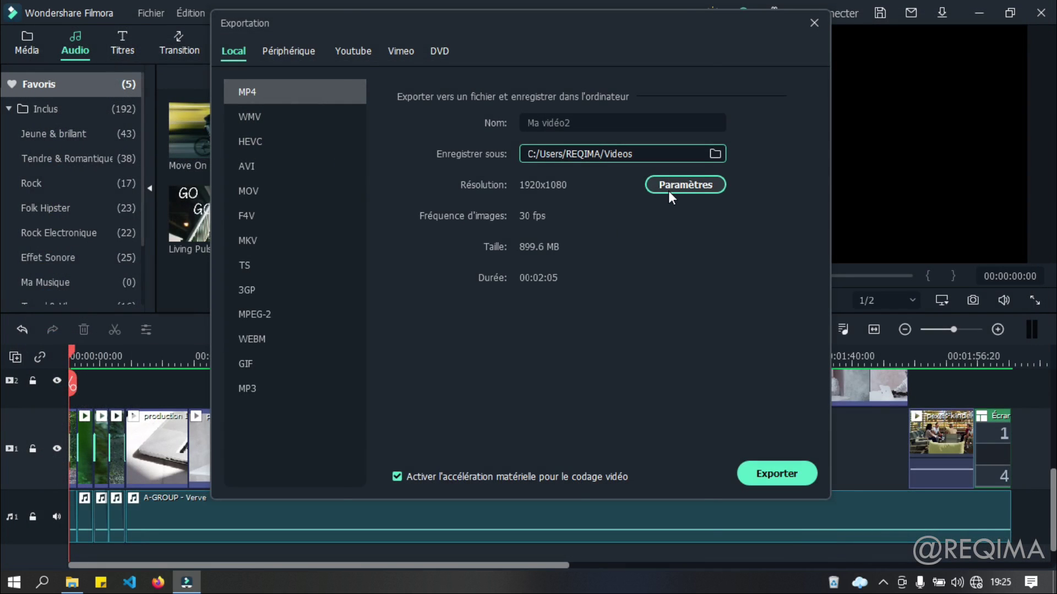
Compare the quality presets in the export parameters and choose Meilleure with the H.264 encoder and 1920x1080 resolution
left_click(668, 187)
mouse_move(481, 25)
left_mouse_down()
mouse_move(497, 11)
mouse_move(491, 18)
left_mouse_up()
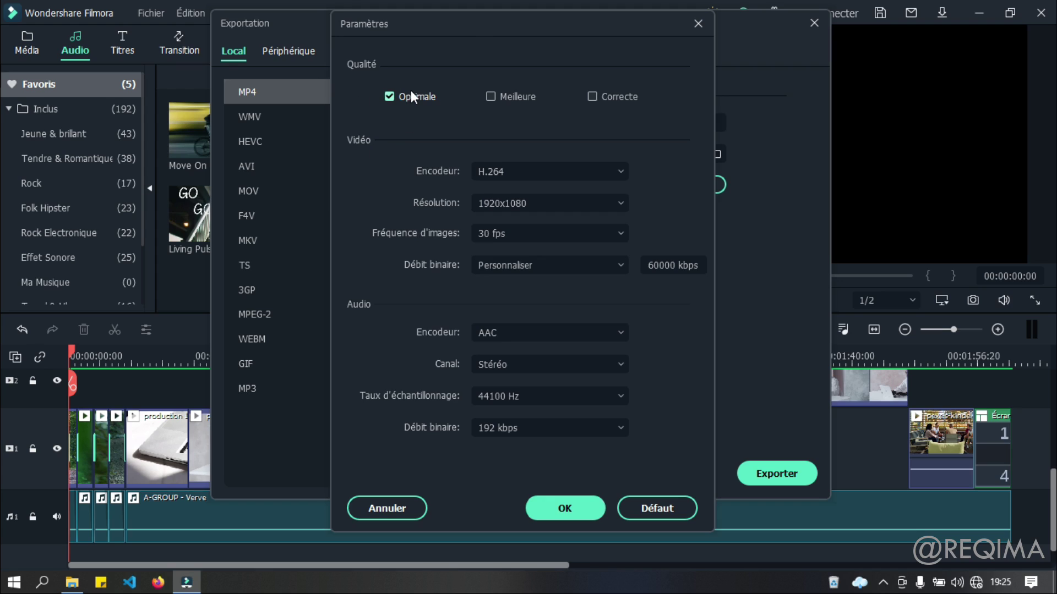
left_click(513, 96)
left_click(623, 96)
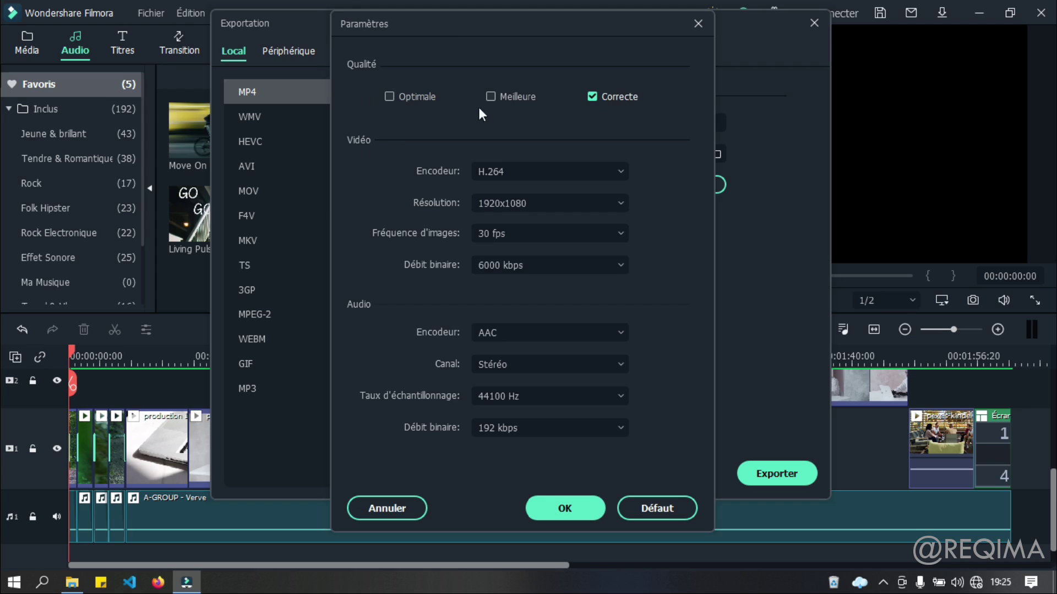
left_click(514, 98)
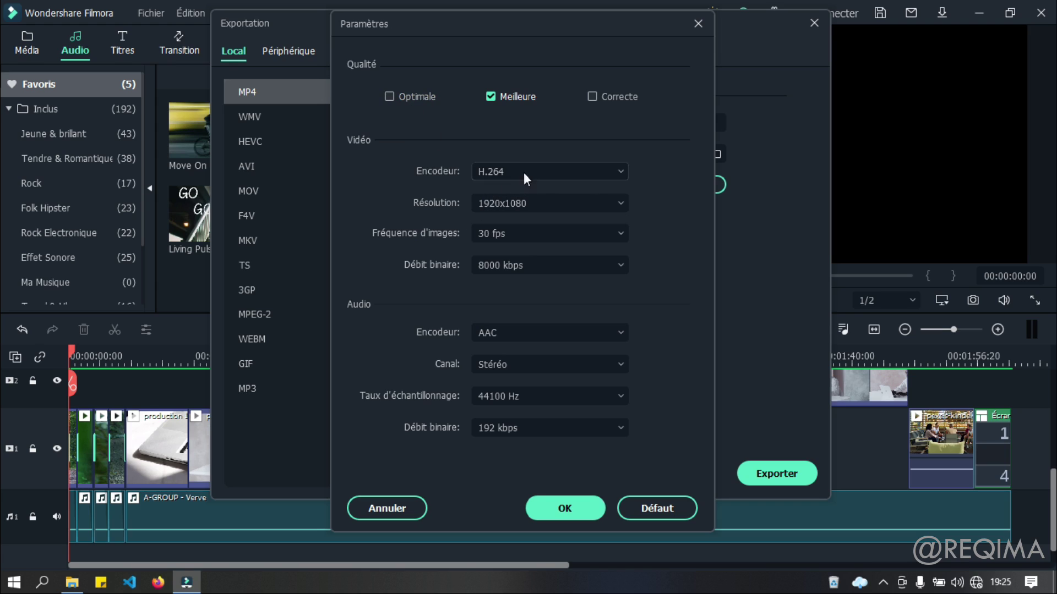
left_click(504, 167)
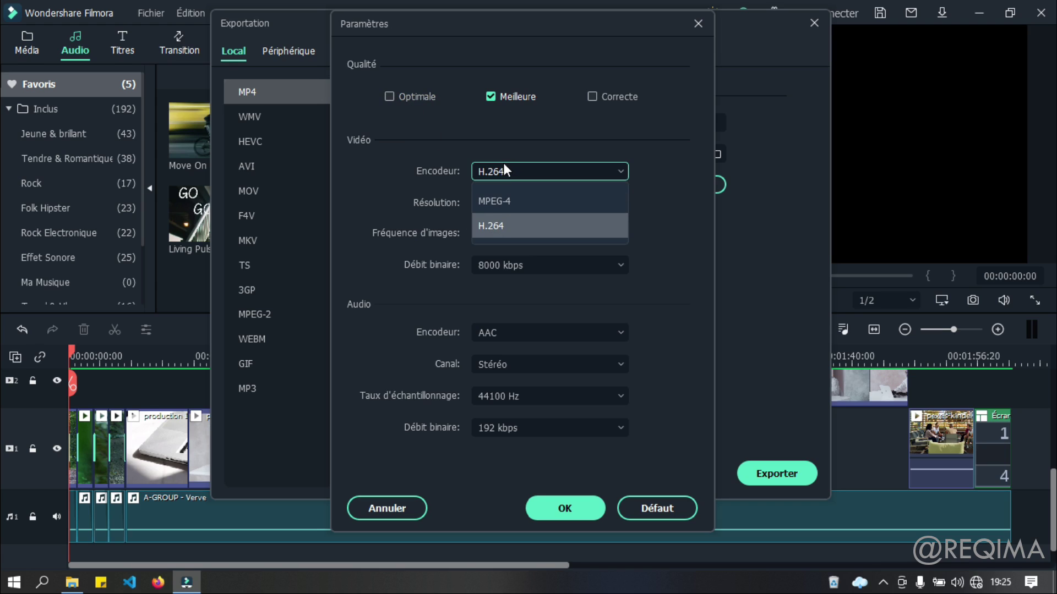
left_click(491, 224)
left_click(547, 203)
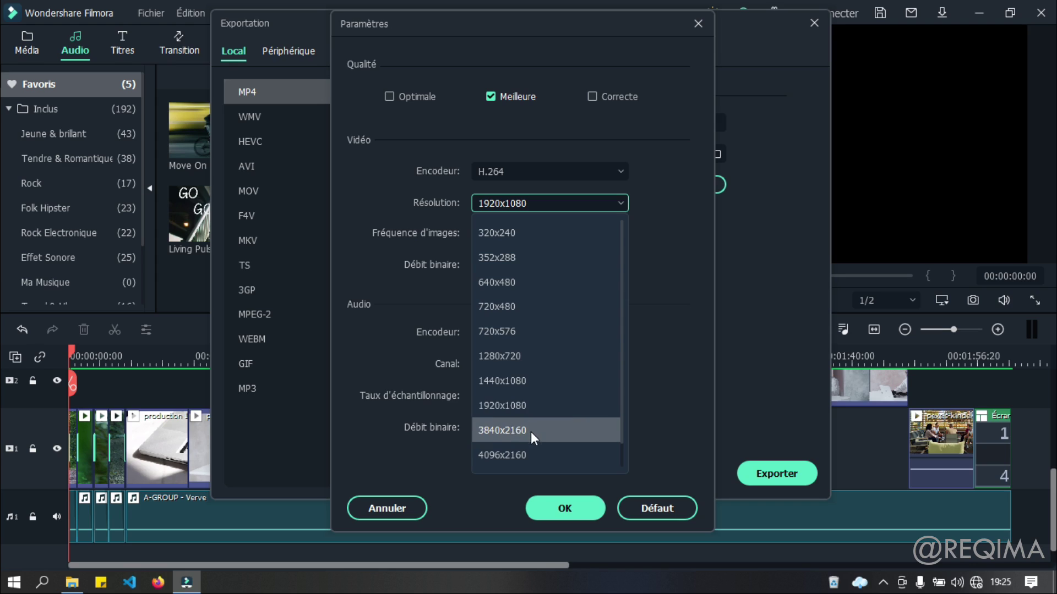
left_click(518, 405)
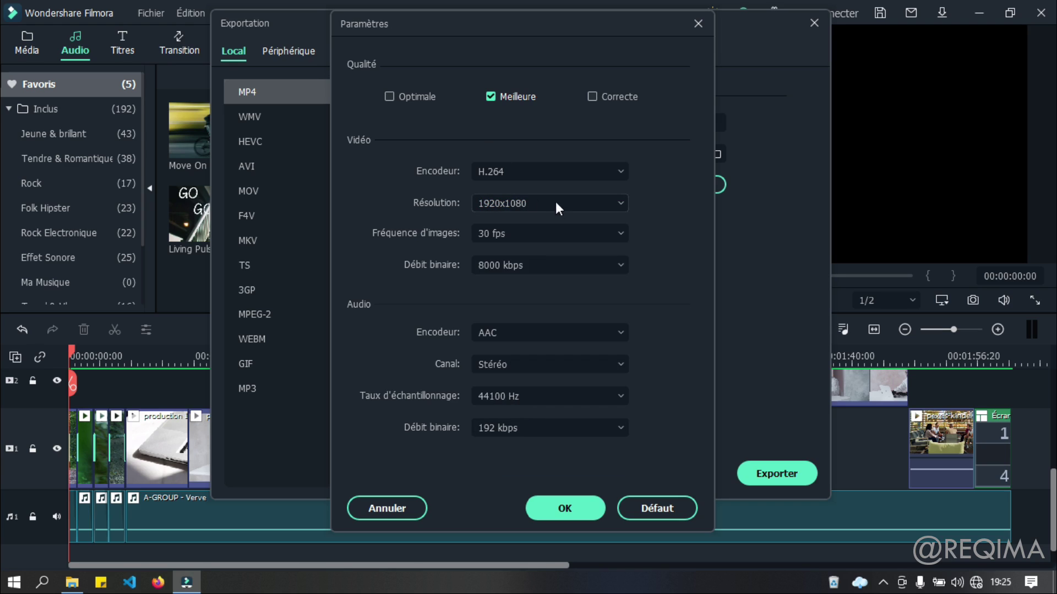
Set the video bit rate to 30000 kbps and the frame rate to 59.94 fps
left_click(512, 236)
left_click(504, 375)
left_click(520, 270)
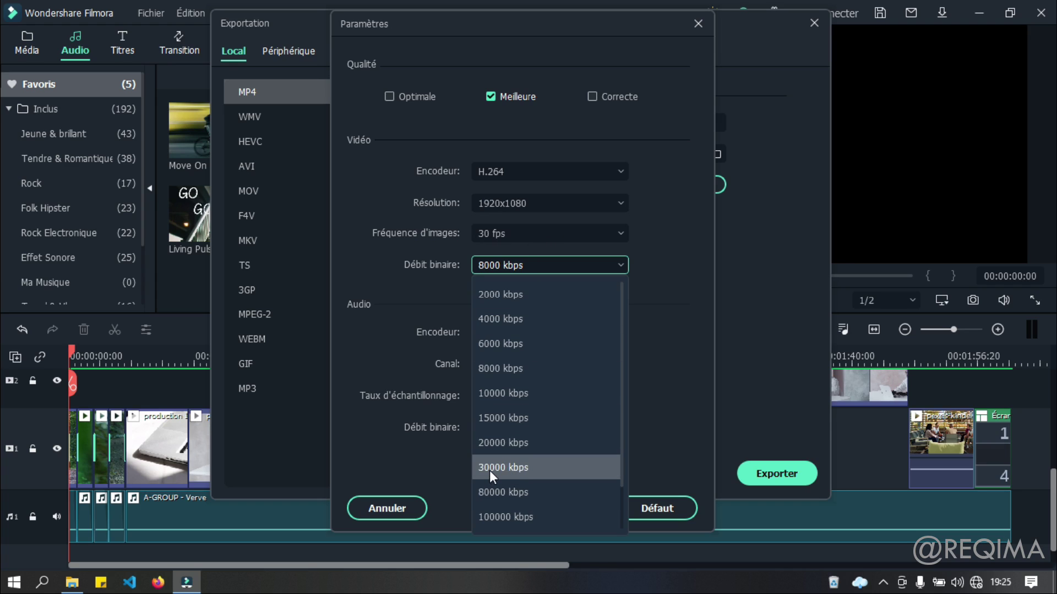
left_click(509, 467)
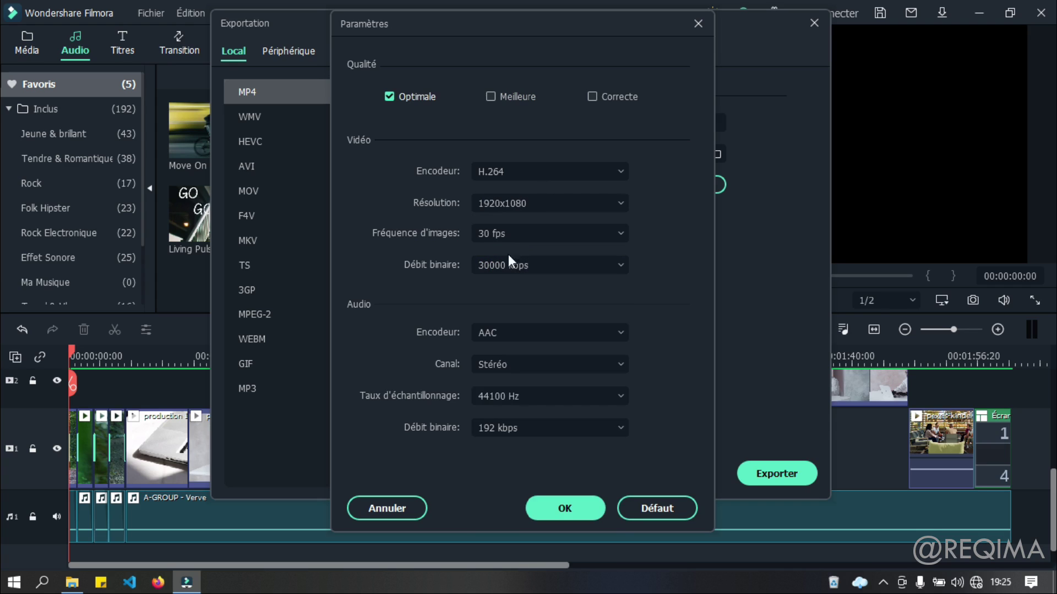
scroll(507, 233, "down", 2)
Review the audio encoder, channel, sample rate and bit rate choices without changing them, and apply the export parameters
left_click(524, 335)
left_click(523, 336)
left_click(517, 363)
left_click(518, 363)
left_click(516, 396)
left_click(516, 394)
left_click(502, 433)
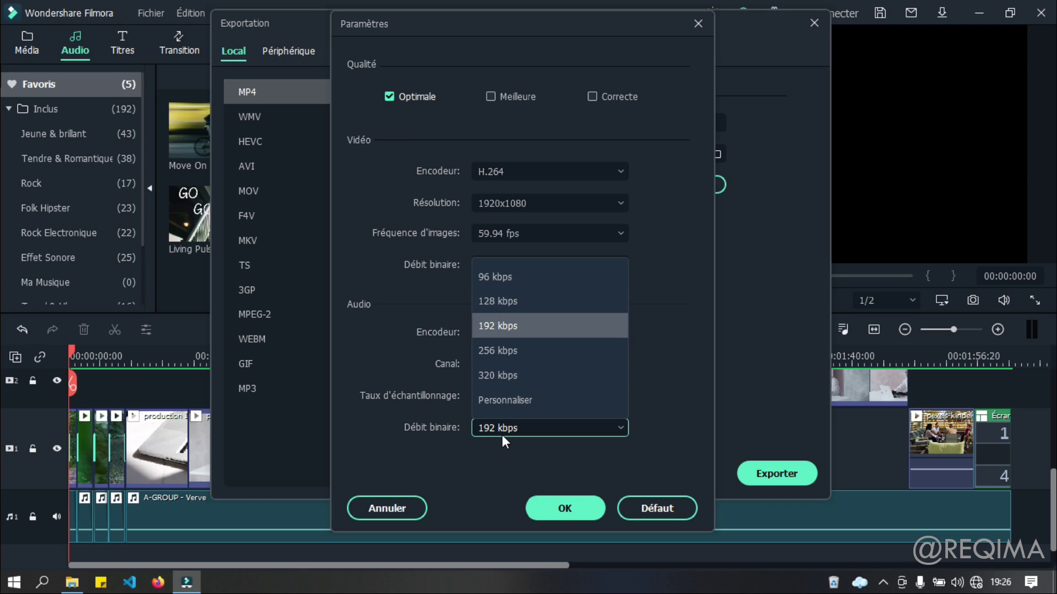
left_click(497, 448)
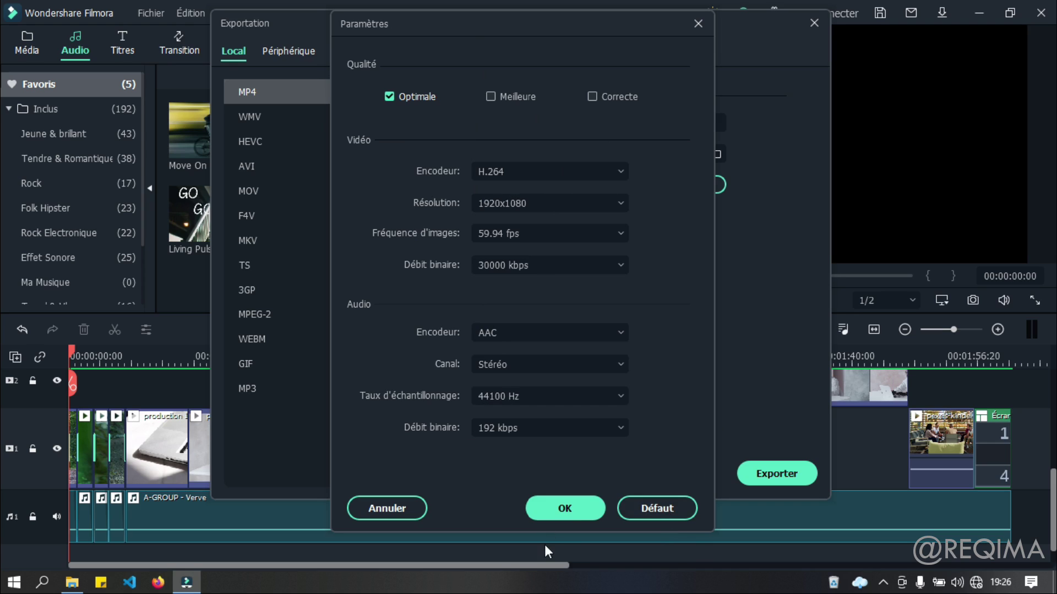
left_click(573, 511)
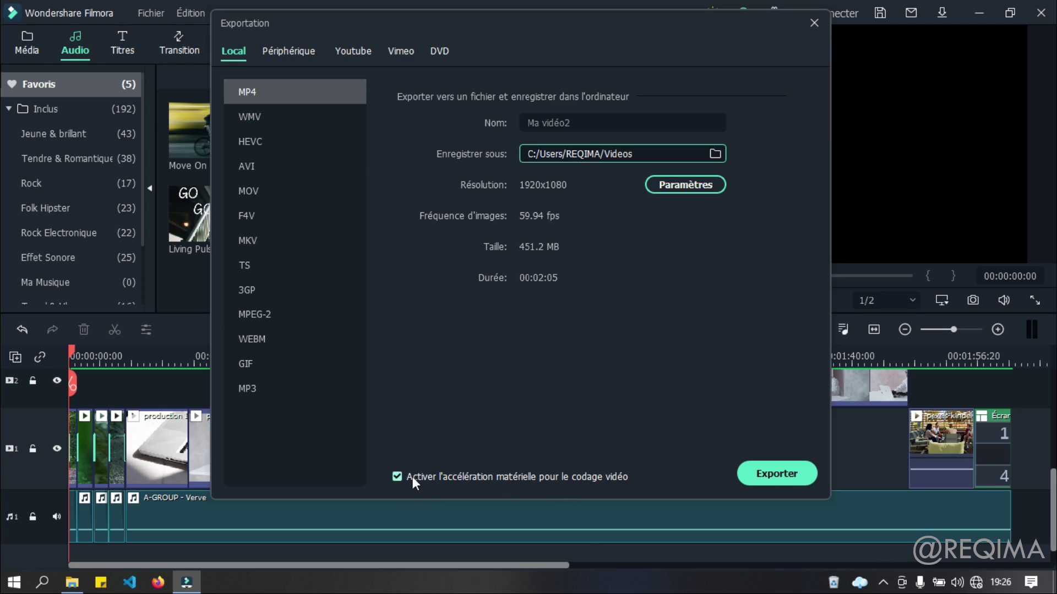
Start exporting Ma vidéo2 and keep Rappel sonore as the action on completion
left_click(787, 476)
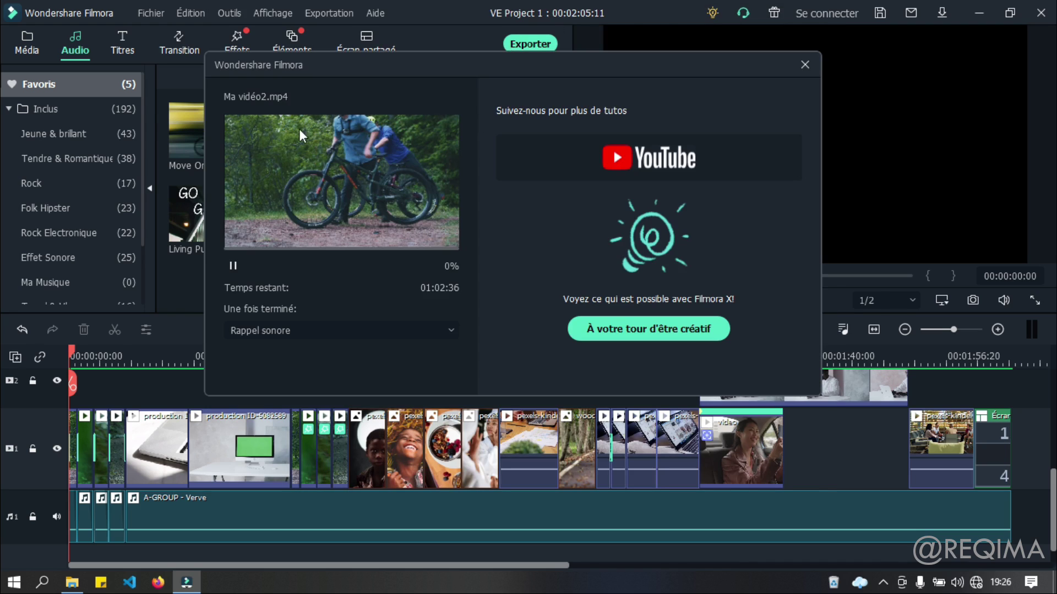
left_click_drag(331, 54, 342, 68)
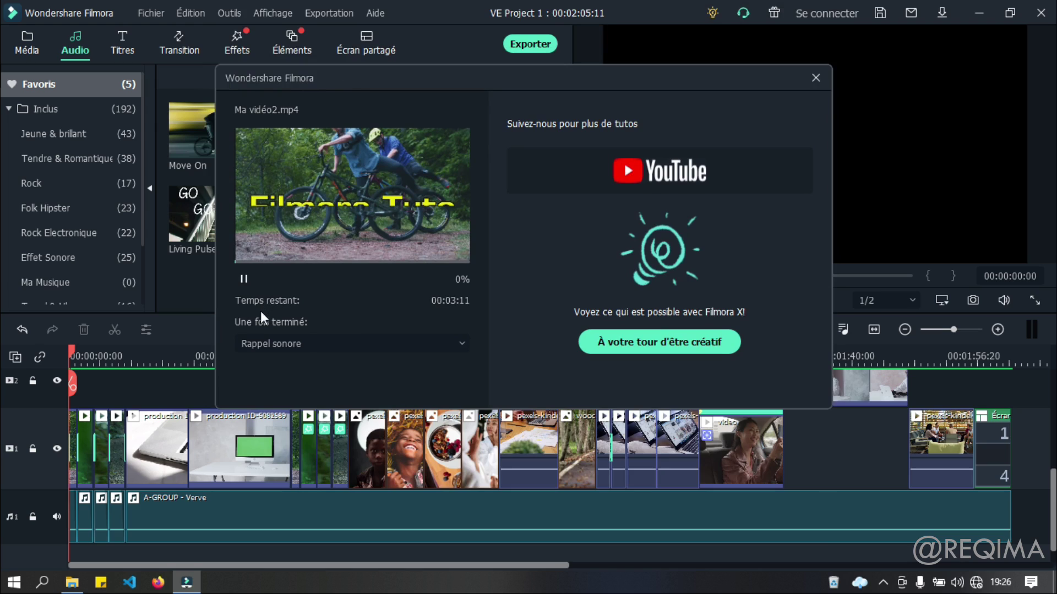
left_click(256, 340)
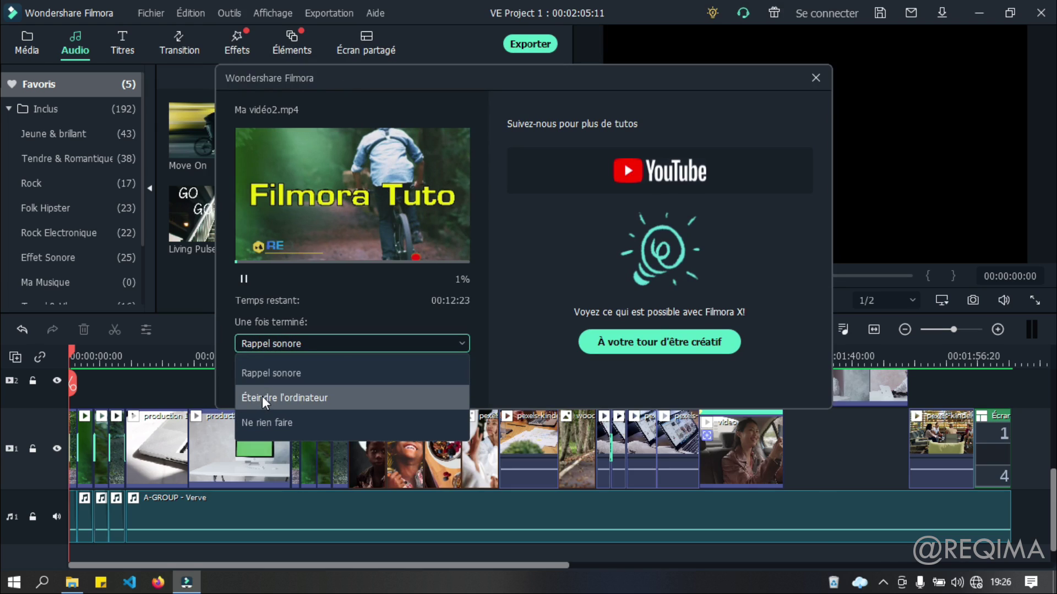
left_click(294, 374)
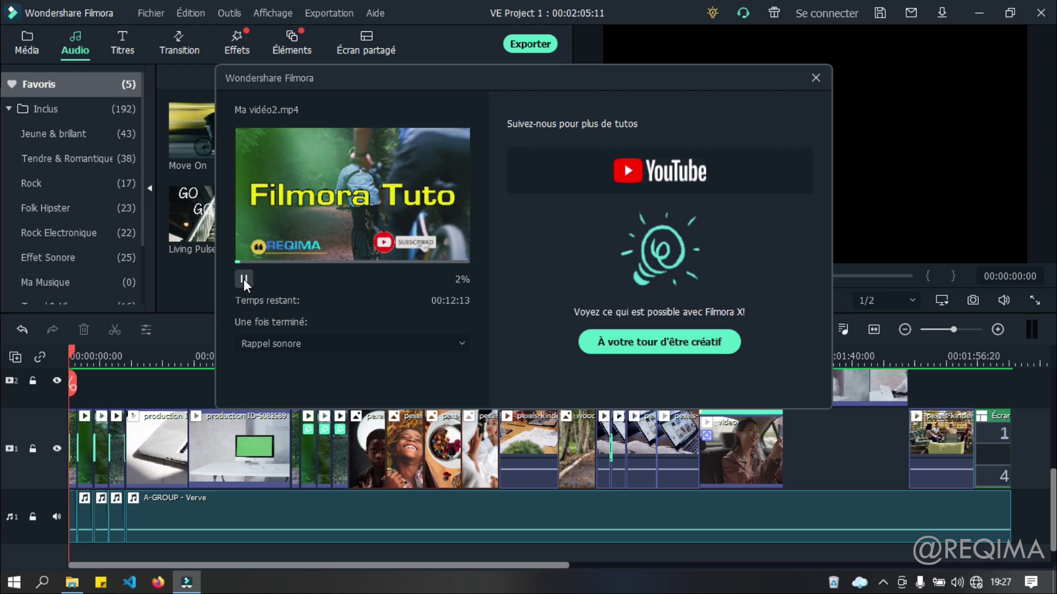
left_click_drag(477, 78, 487, 96)
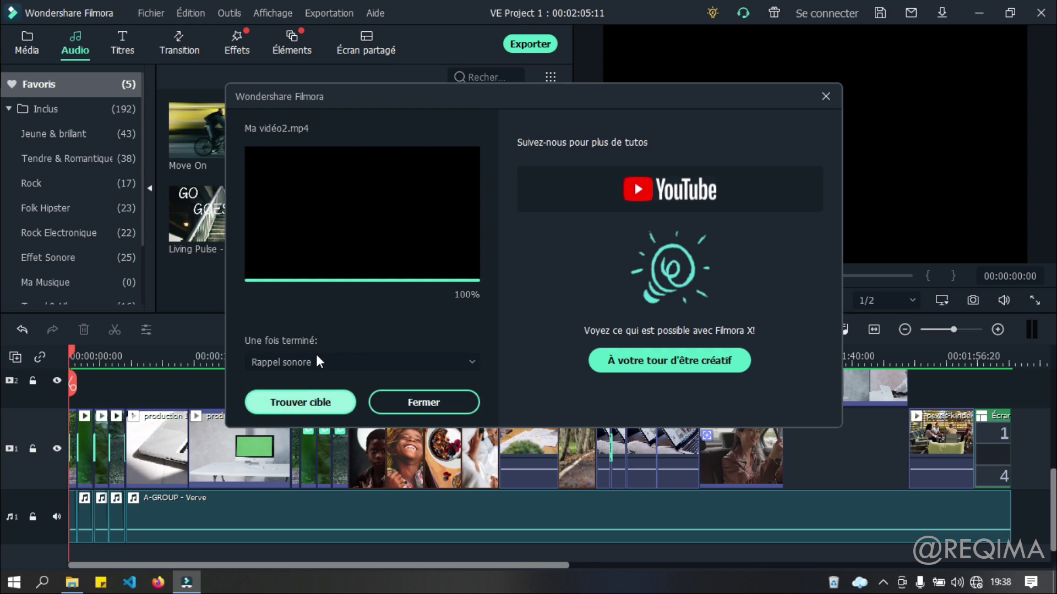
Show the finished export in its File Explorer folder and open Ma vidéo2.mp4
key("Escape")
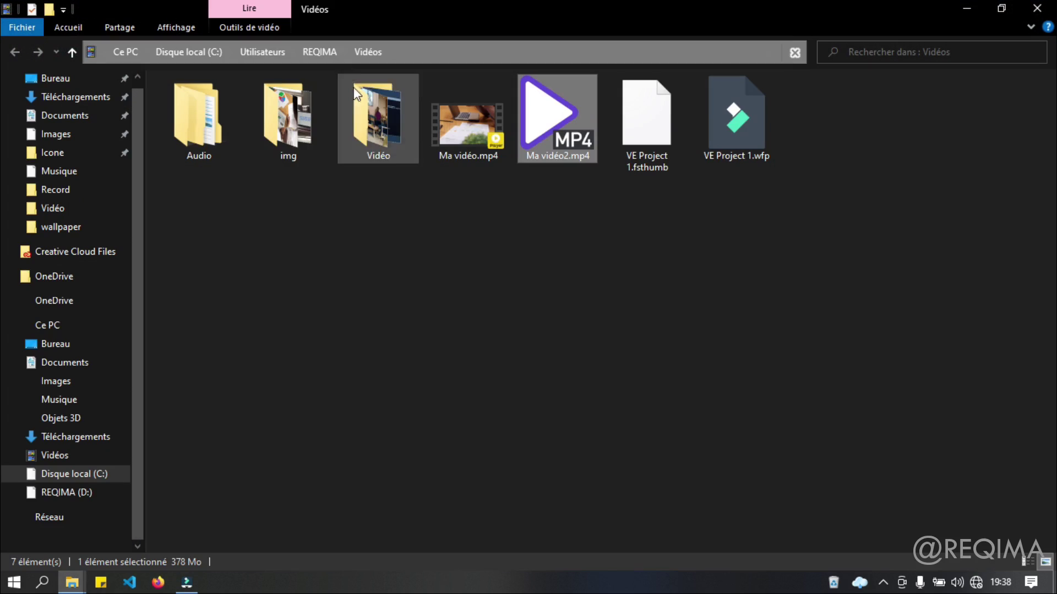
left_click(539, 201)
left_click(576, 97)
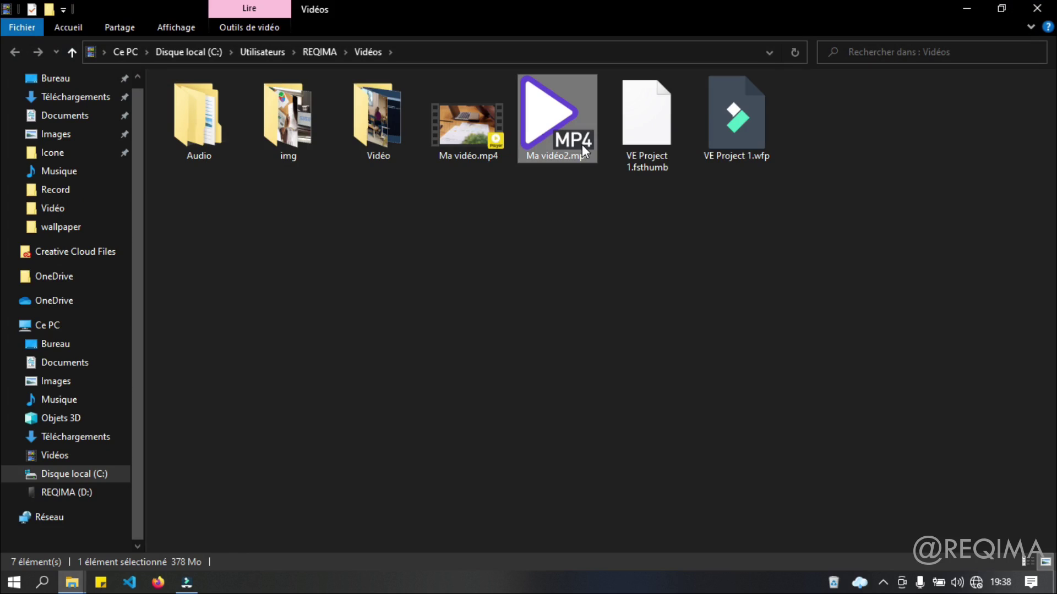
left_click(583, 224)
left_click(541, 94)
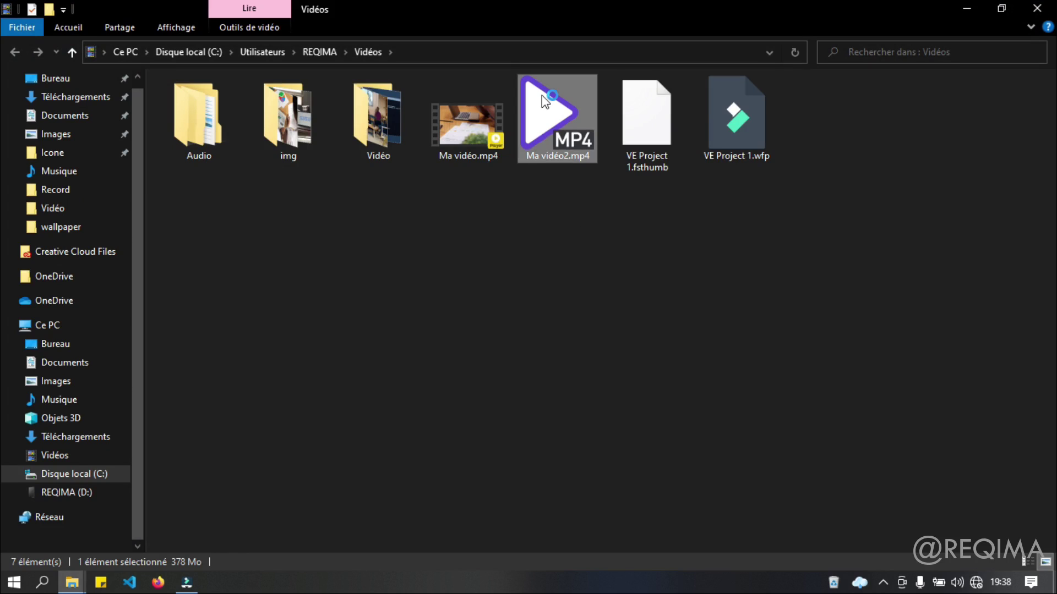